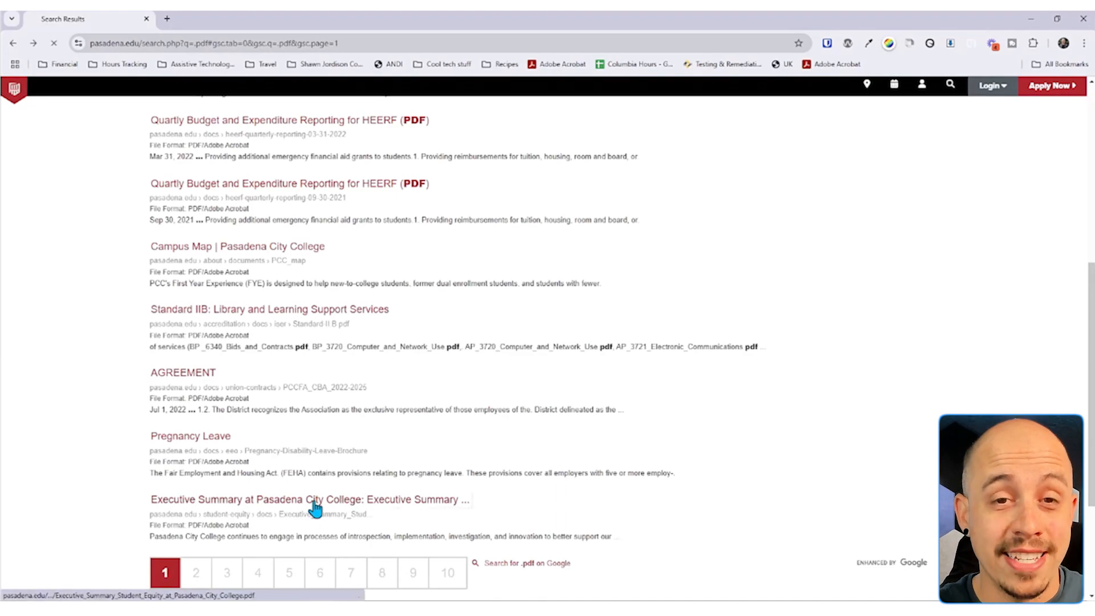
Download the Pasadena City College student equity Executive Summary PDF from the browser and open the file in Adobe Acrobat
scroll(576, 354, "down", 10)
scroll(578, 348, "down", 15)
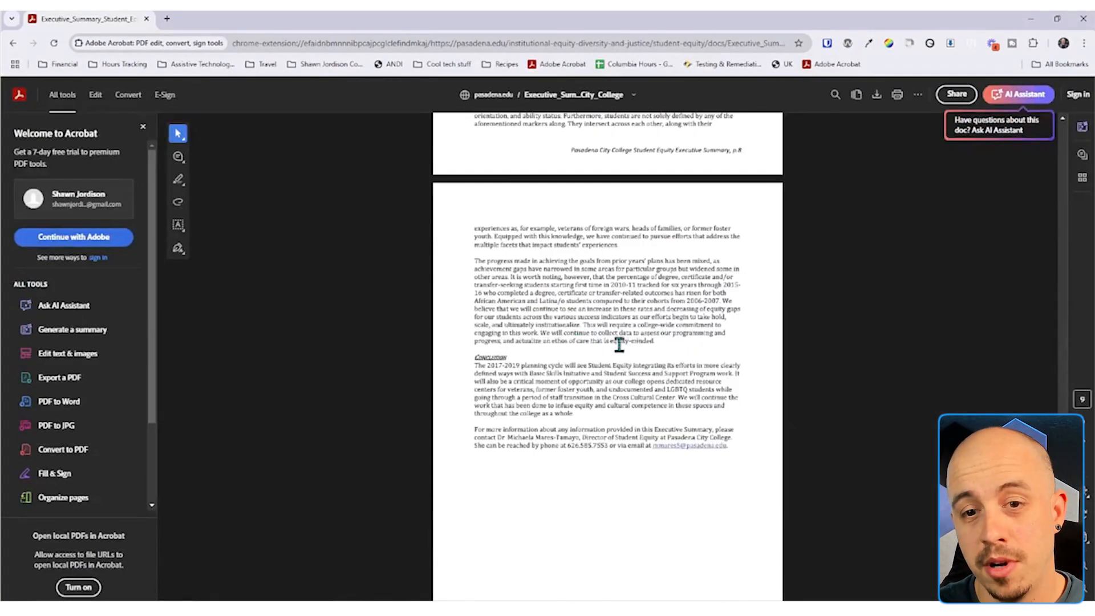
scroll(601, 345, "down", 1)
left_click(877, 95)
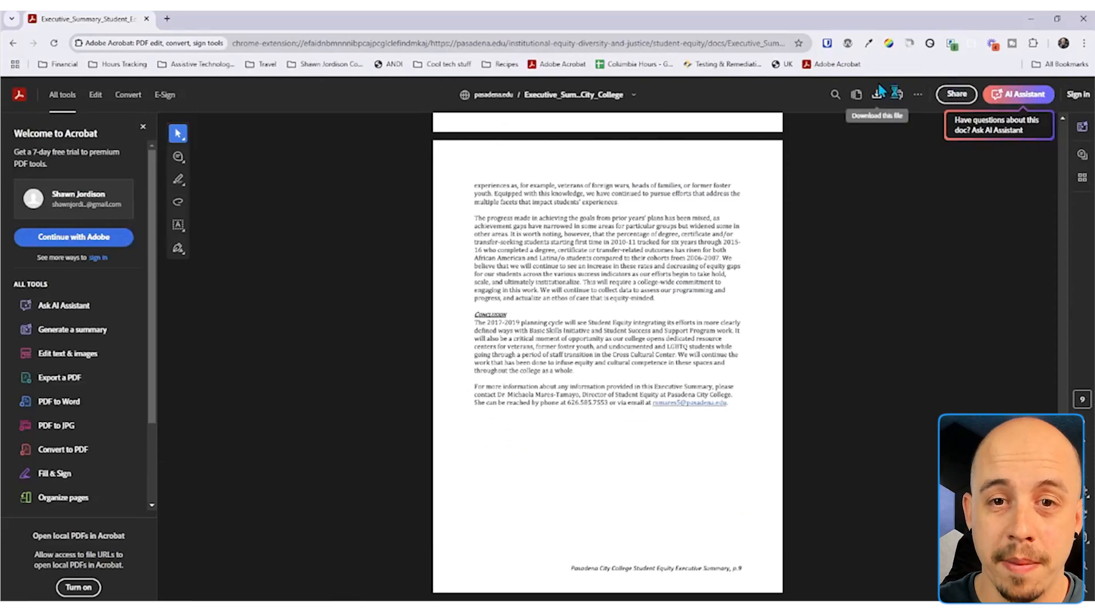
left_click(1012, 65)
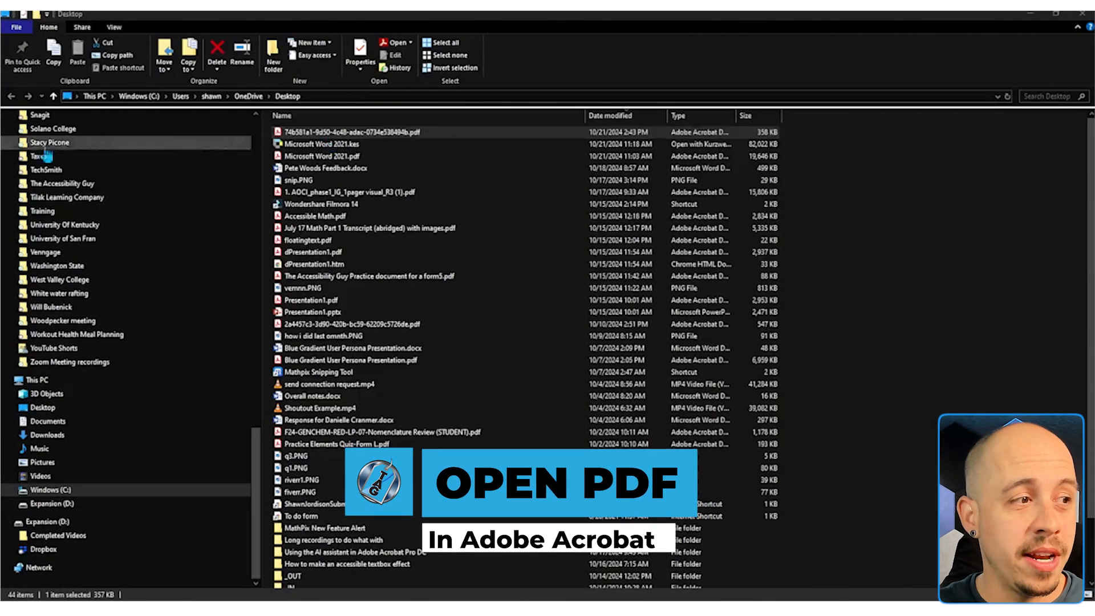
left_click_drag(1, 239, 517, 28)
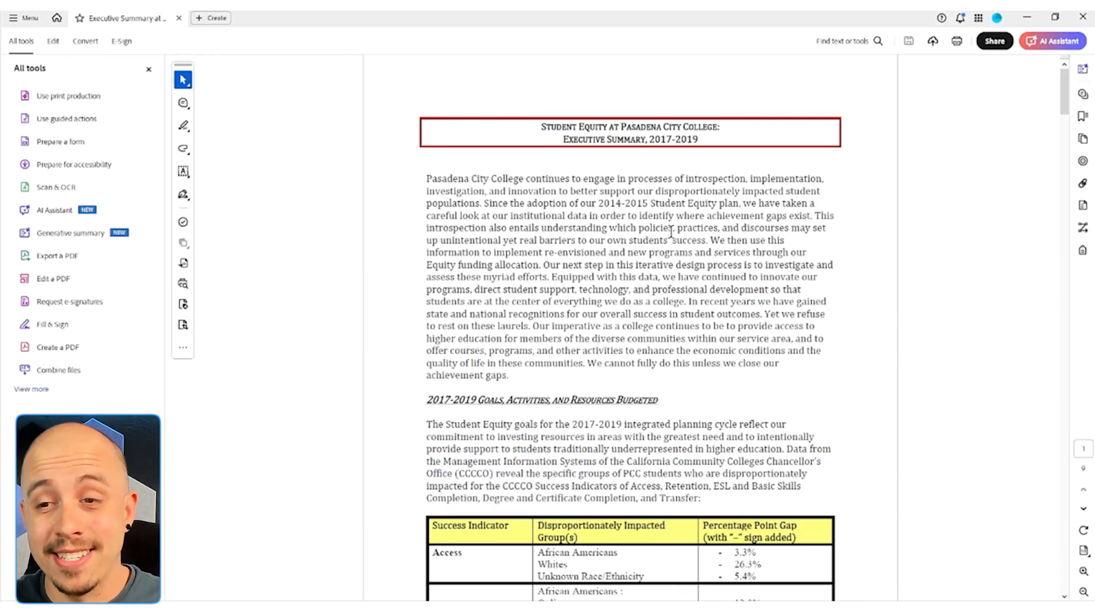
Show the accessibility tags and examine which tags the page 1 title, paragraphs, section heading and first table use
left_click(1083, 250)
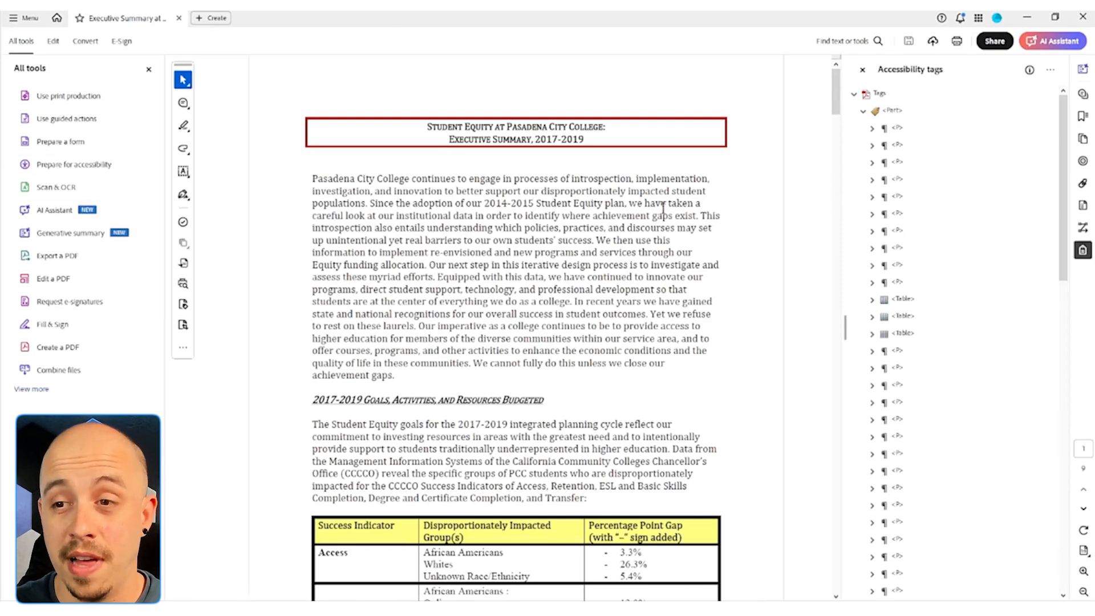
left_click(900, 130)
key("Down")
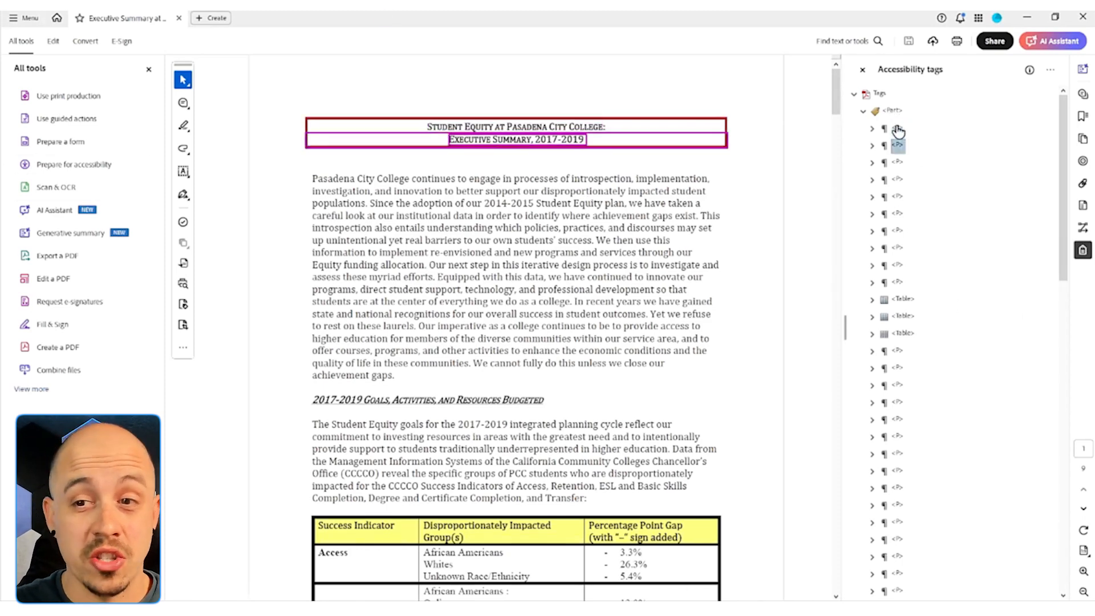
key("Down")
key("Down")
key("Down")
key("Up")
key("Down")
key("Down")
key("Down")
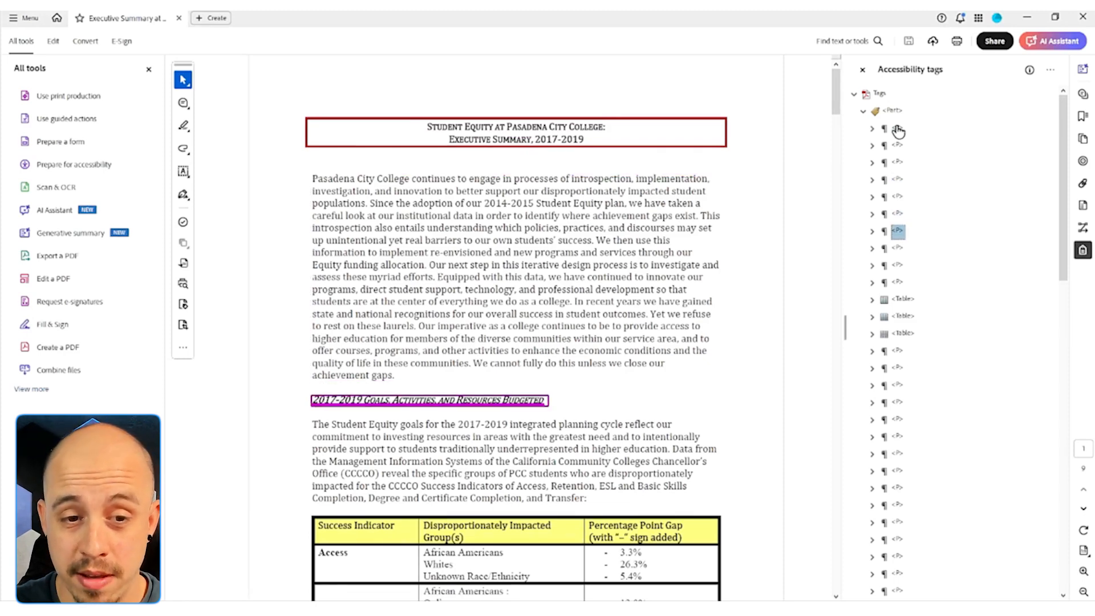
key("Up")
key("Up")
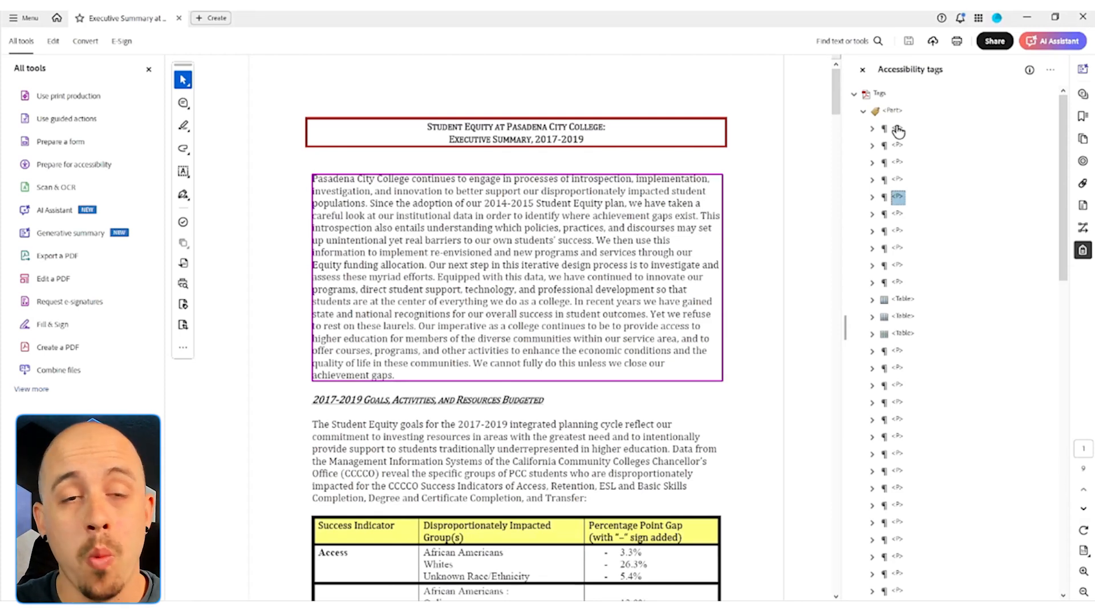
key("Down")
key("Down")
key("Down")
key("Down")
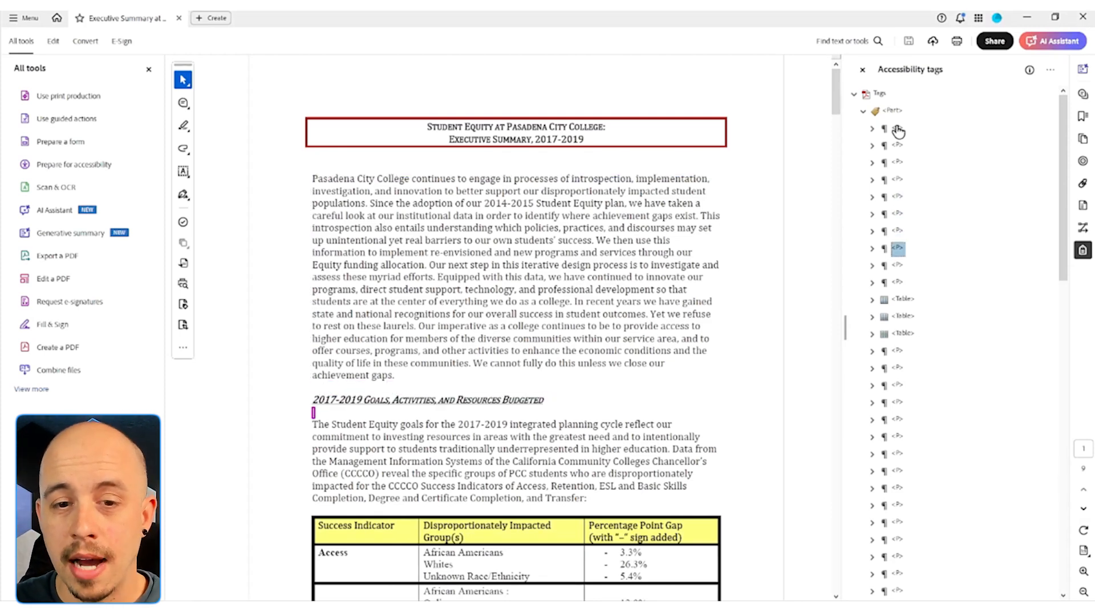
key("Down")
key("Down")
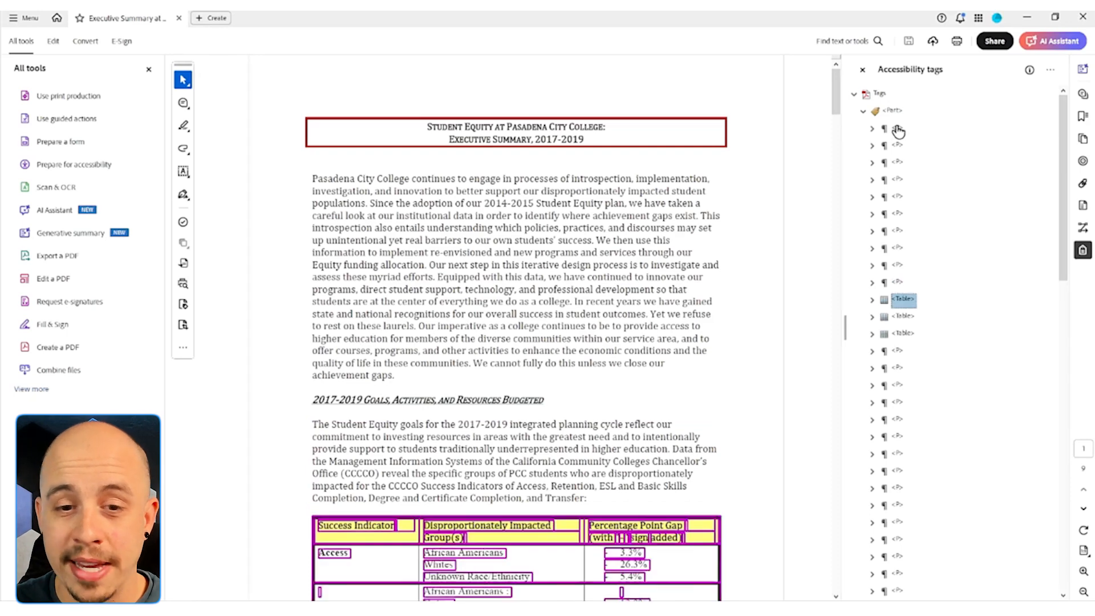
Expand the first two Table tags and examine their row tags against the tables on pages 1 to 3
key("Right")
key("Down")
key("Down")
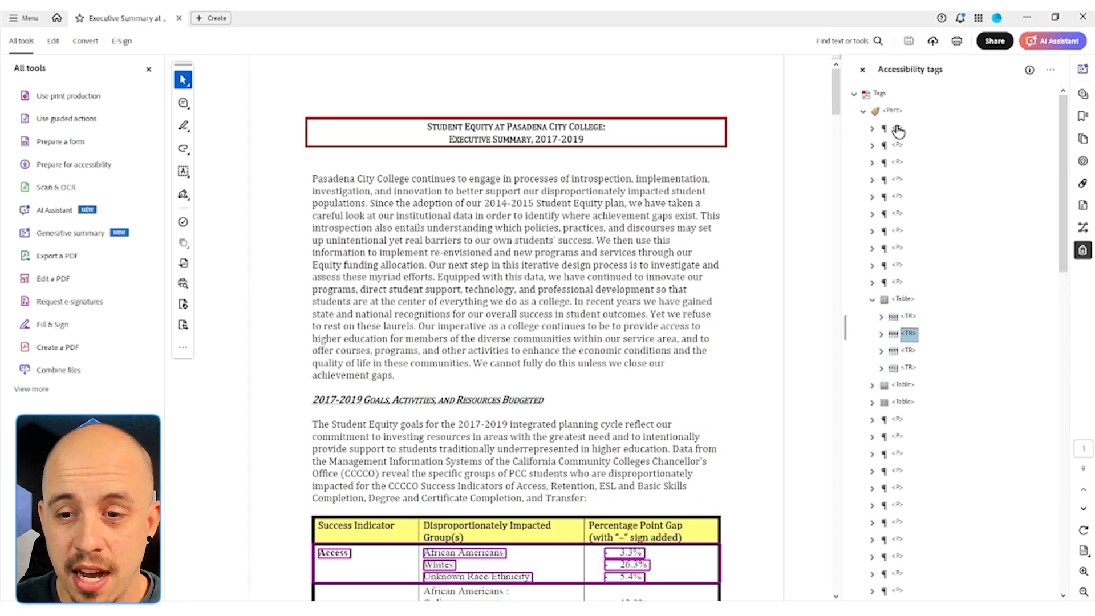
key("Down")
key("Down")
key("Down")
key("Right")
key("Down")
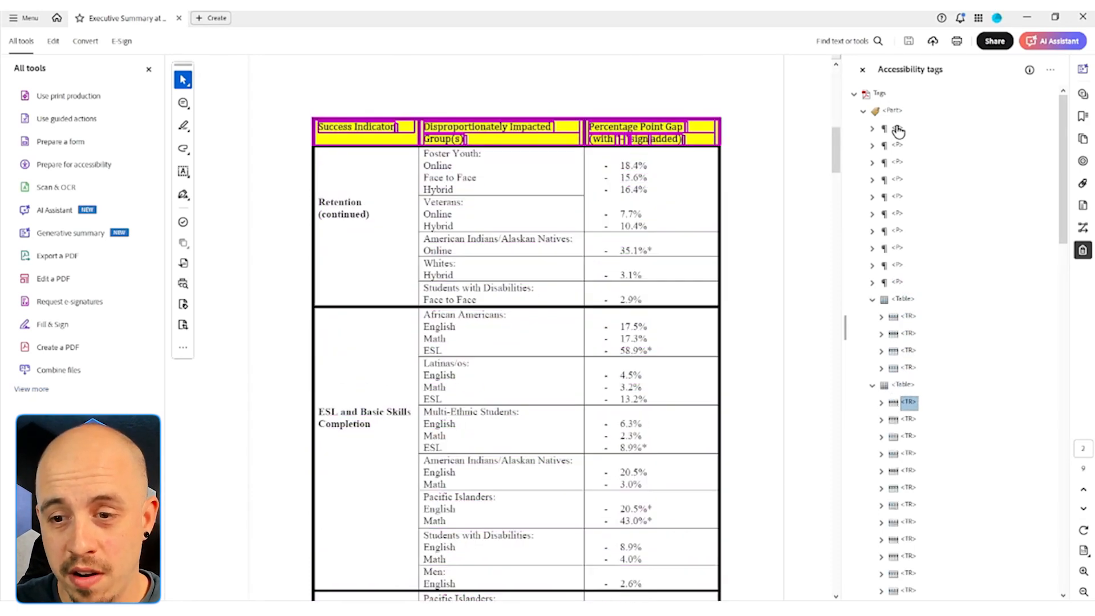
key("Down")
key("Down")
key("Down")
key("Down")
key("Down")
key("Down")
key("Down")
key("Down")
key("Down")
key("Down")
key("Down")
key("Down")
key("Down")
key("Down")
key("Down")
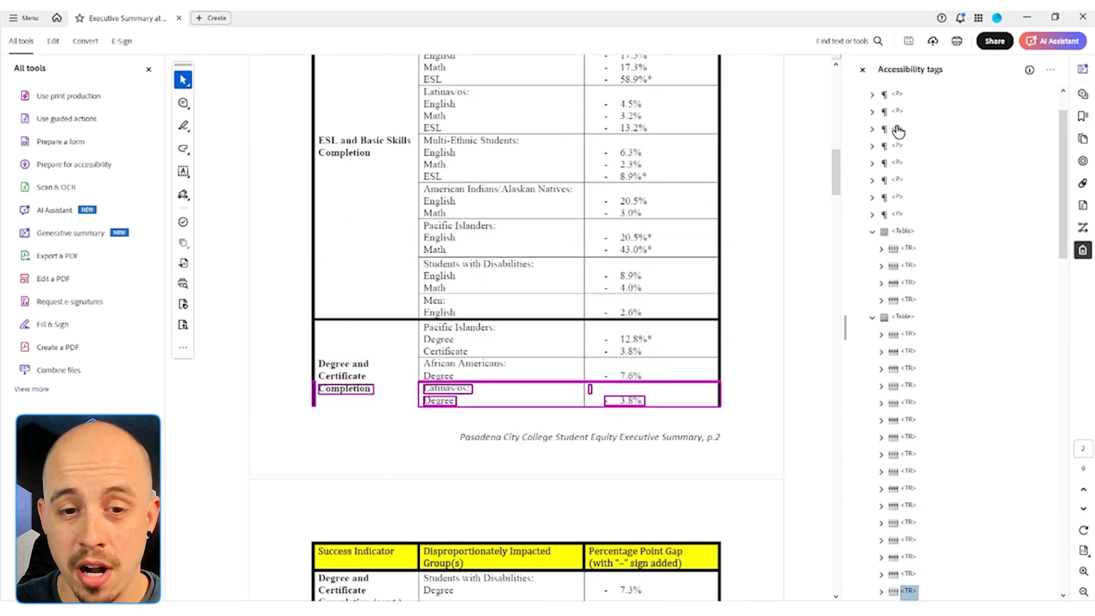
key("Down")
key("Down")
key("Down")
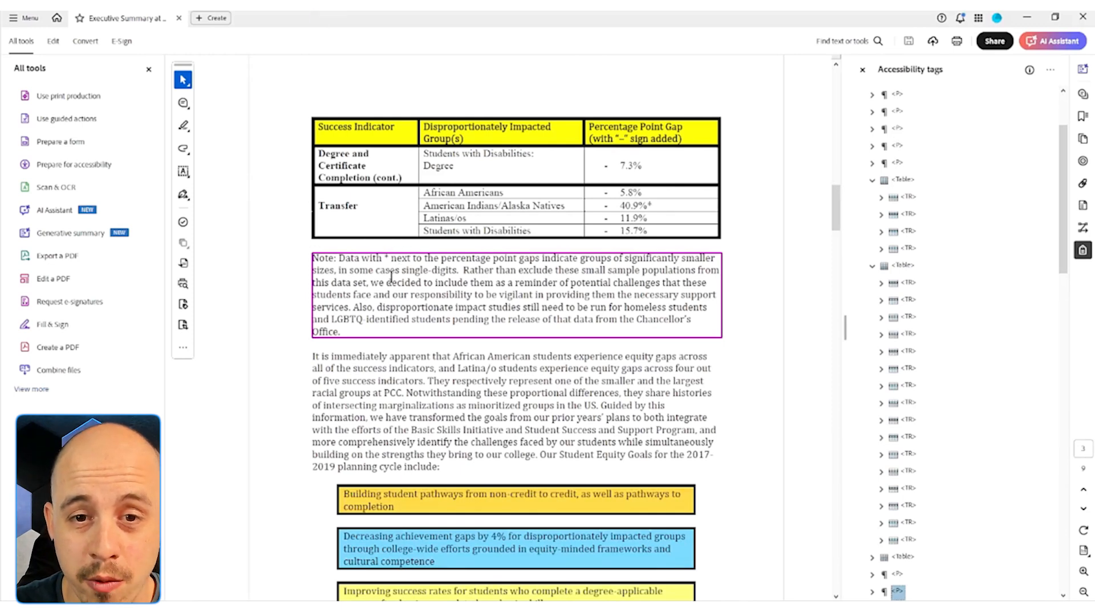
Examine the remaining paragraph, list and table tags from the note on page 3 through the end of the document
key("Down")
key("Down")
key("Down")
key("Down")
key("Down")
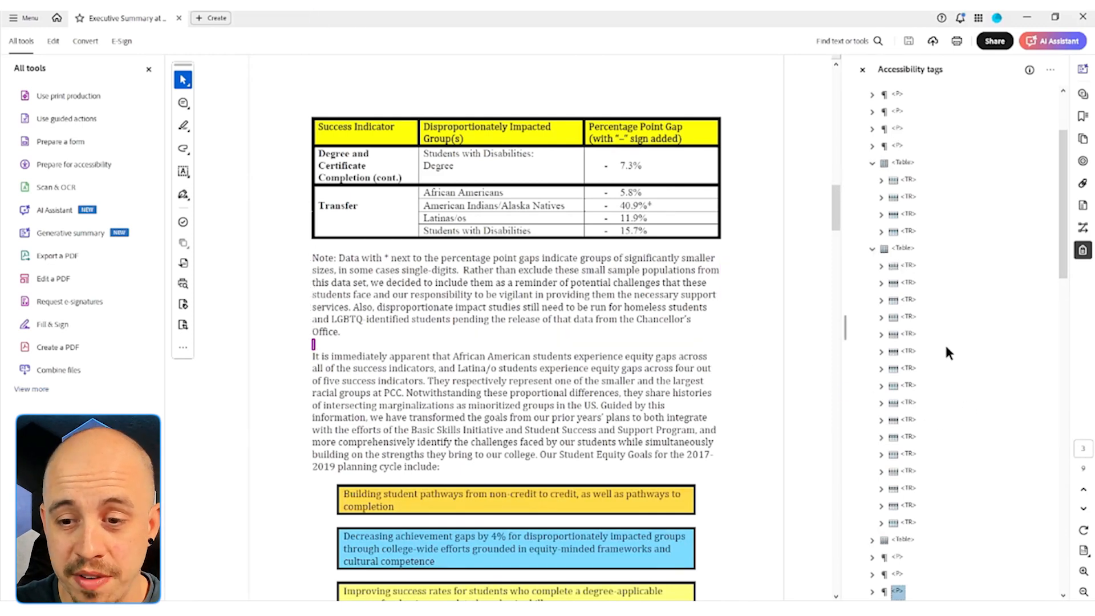
key("Down")
key("Down")
key("Down")
key("Down")
key("Down")
key("Down")
key("Down")
key("Down")
key("Down")
key("Down")
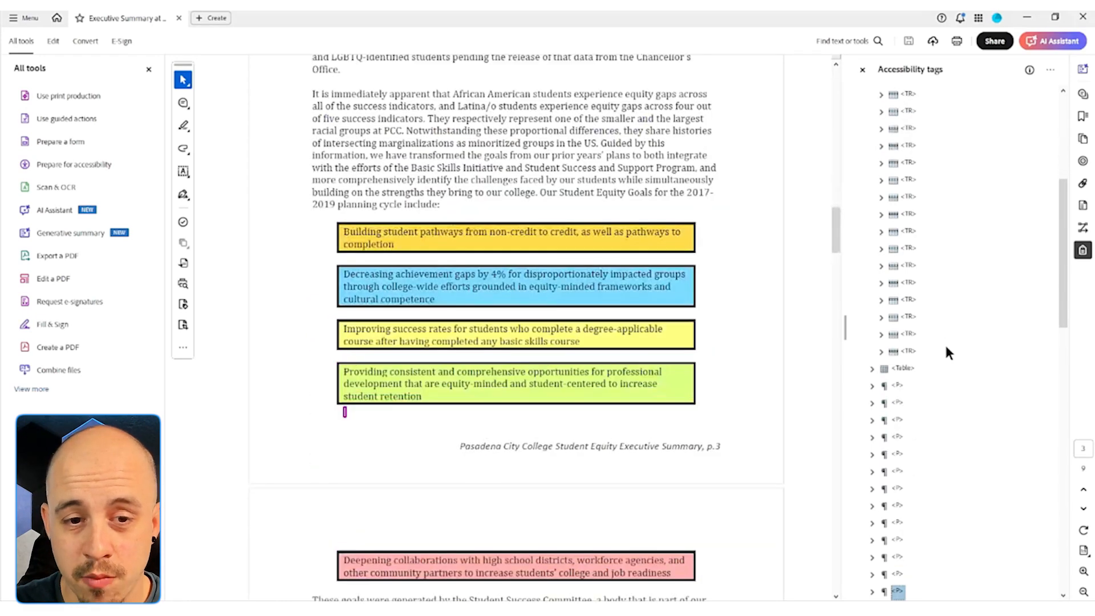
key("Down")
key("Down")
key("Down")
key("Down")
key("Down")
key("Down")
key("Down")
key("Down")
key("Down")
key("Down")
key("Down")
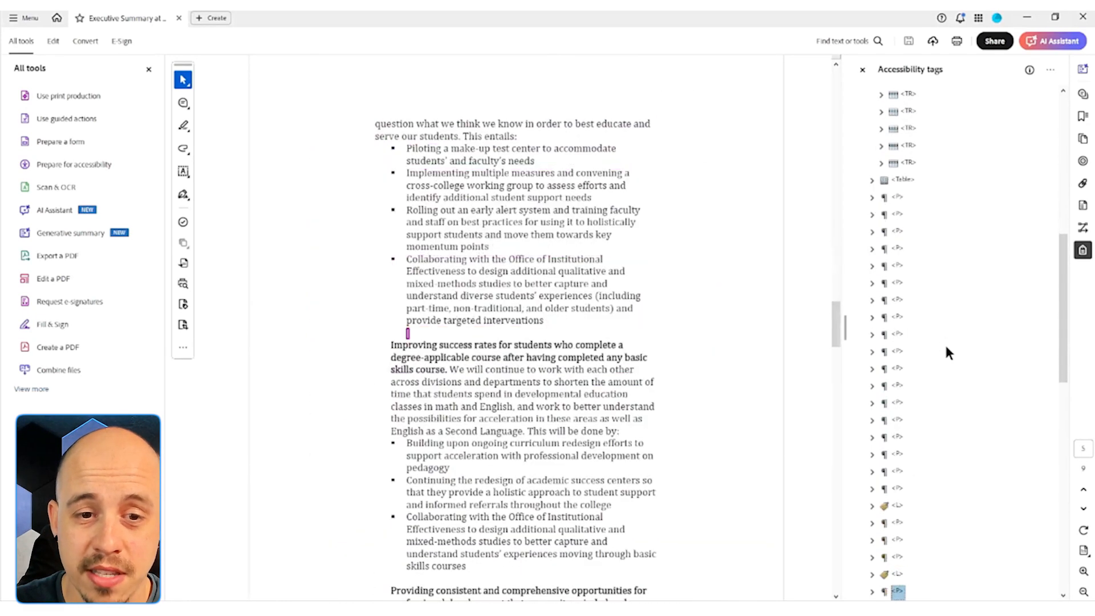
key("Down")
key("Down")
key("Down")
key("Down")
key("Down")
key("Down")
key("Down")
key("Down")
key("Down")
key("Down")
key("Down")
key("Down")
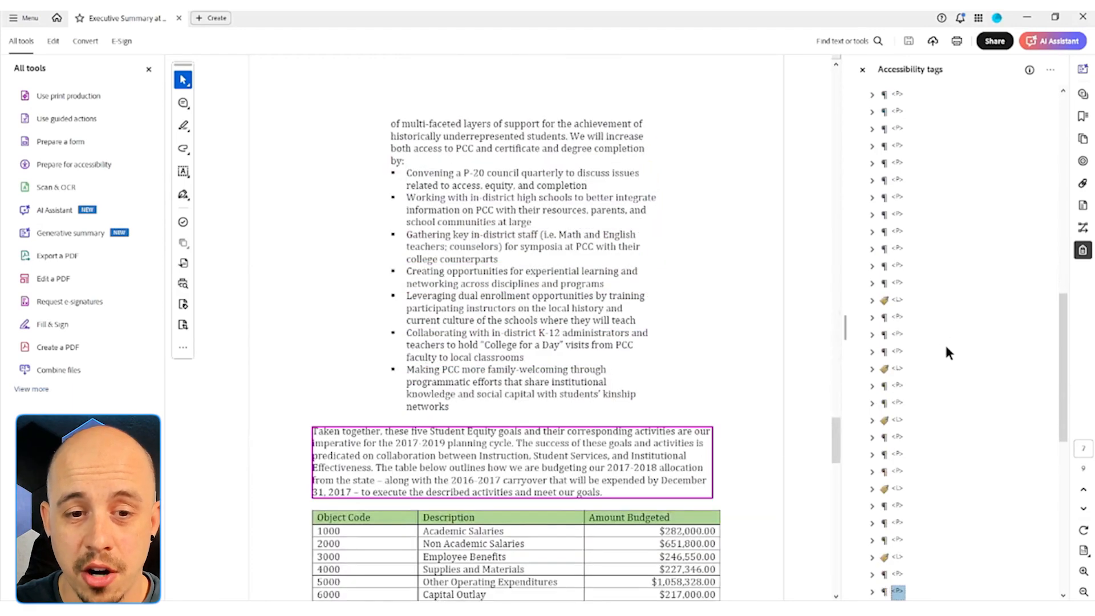
key("Down")
key("Down")
key("Down")
key("Down")
key("Down")
key("Down")
key("Down")
key("Down")
key("Down")
key("Down")
key("Down")
key("Down")
key("Down")
key("Down")
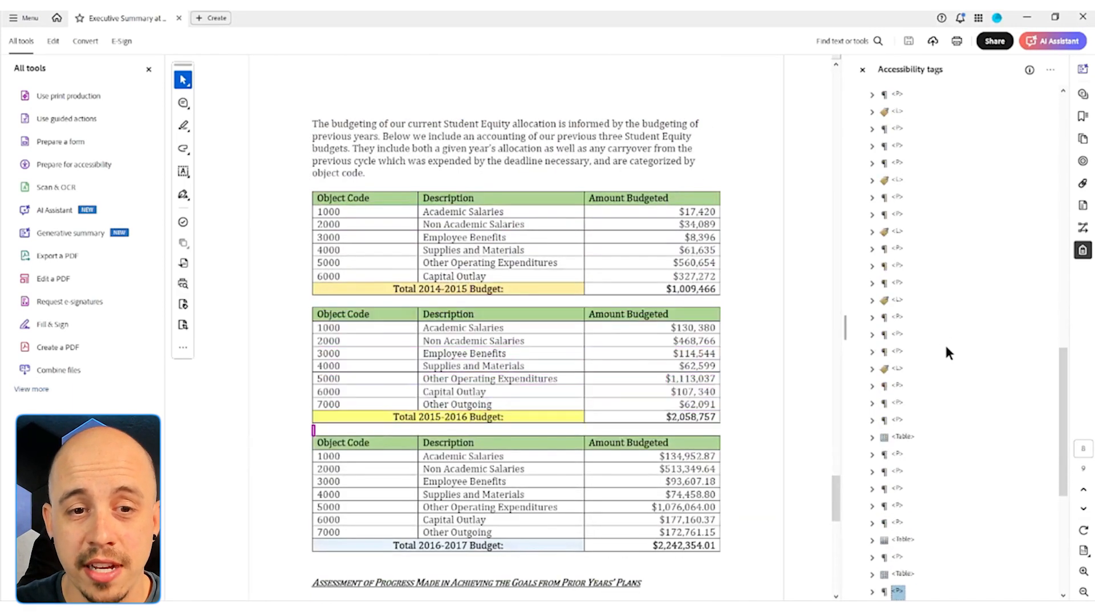
key("Down")
key("Down")
key("Down")
key("Down")
key("Down")
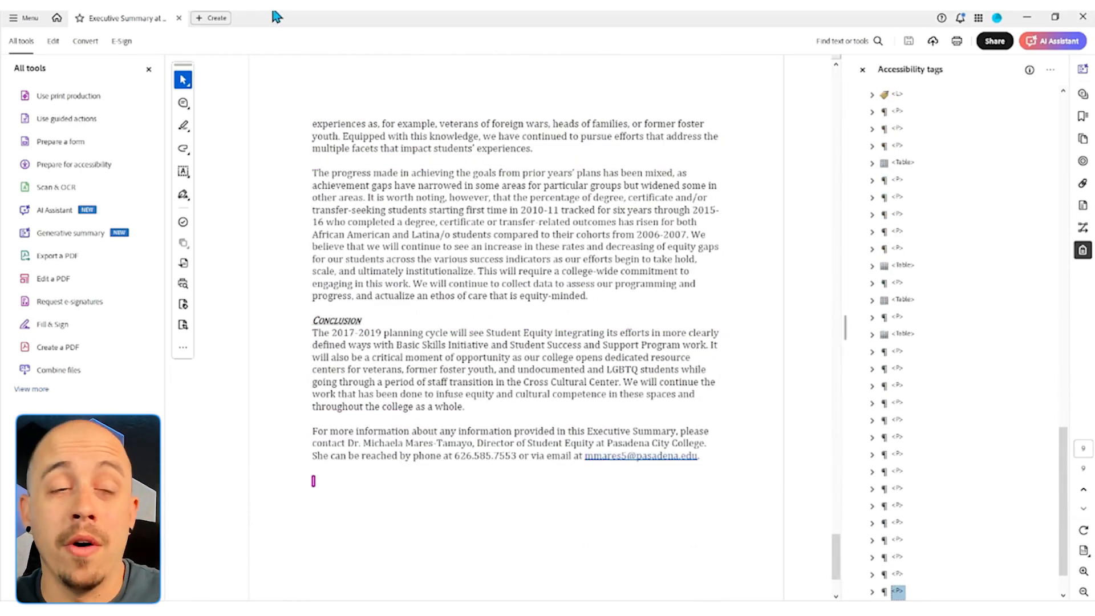
Check the document's title and description in the document properties without changing anything
left_click(24, 20)
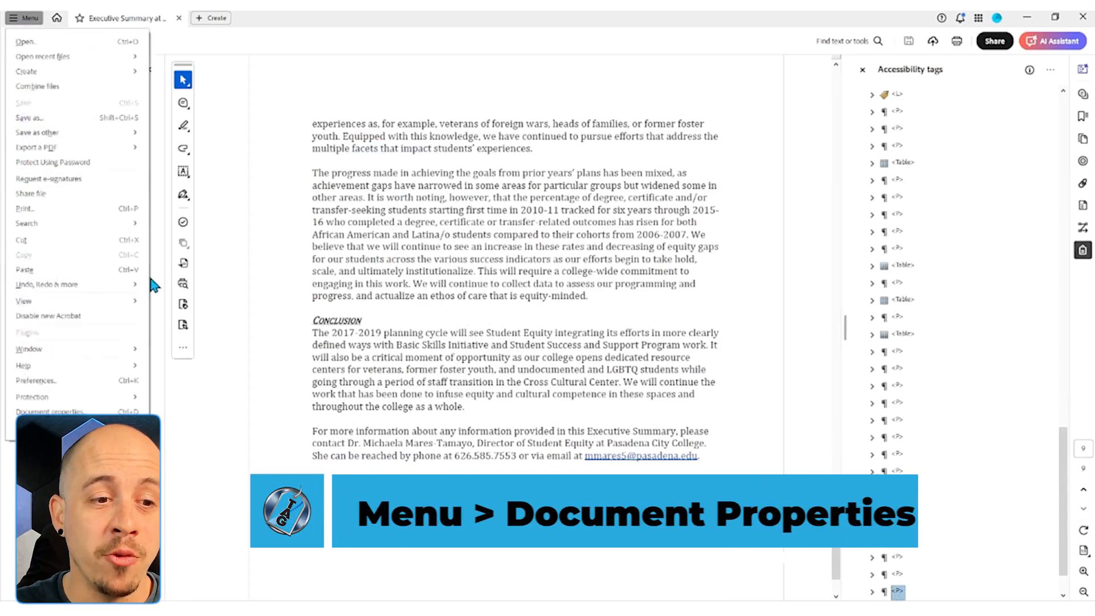
left_click(71, 410)
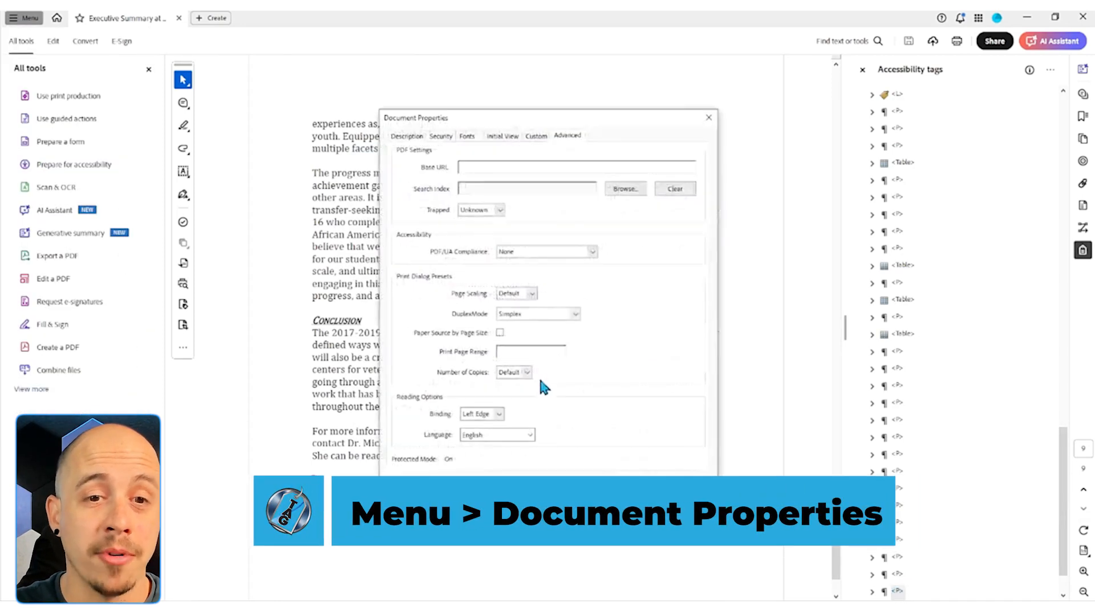
left_click(407, 135)
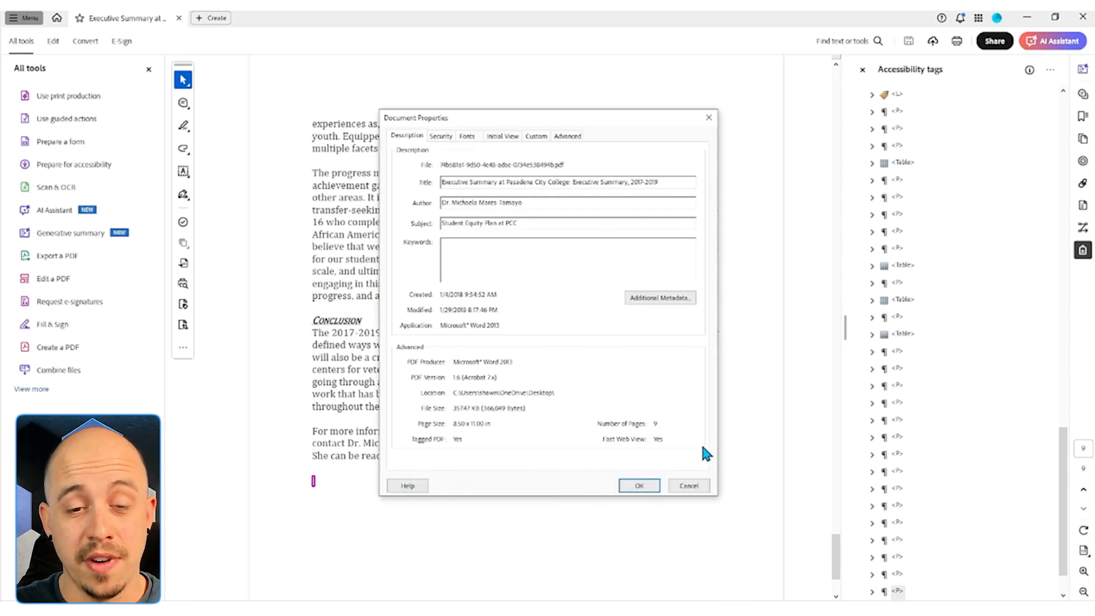
left_click(687, 487)
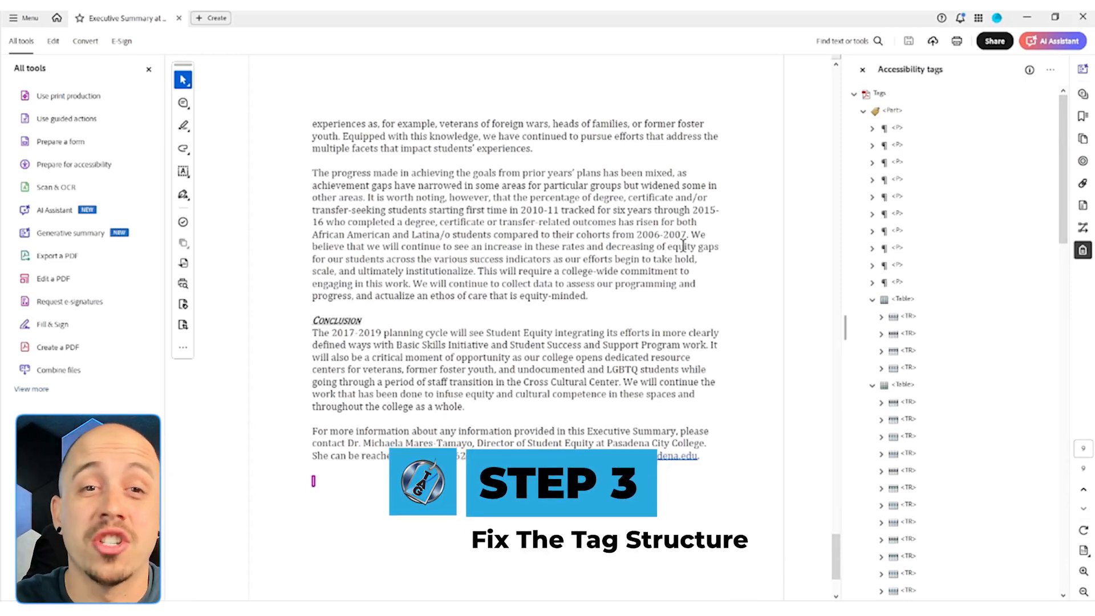
Change the root Part tag to a Document tag in the tag tree
left_click(893, 110)
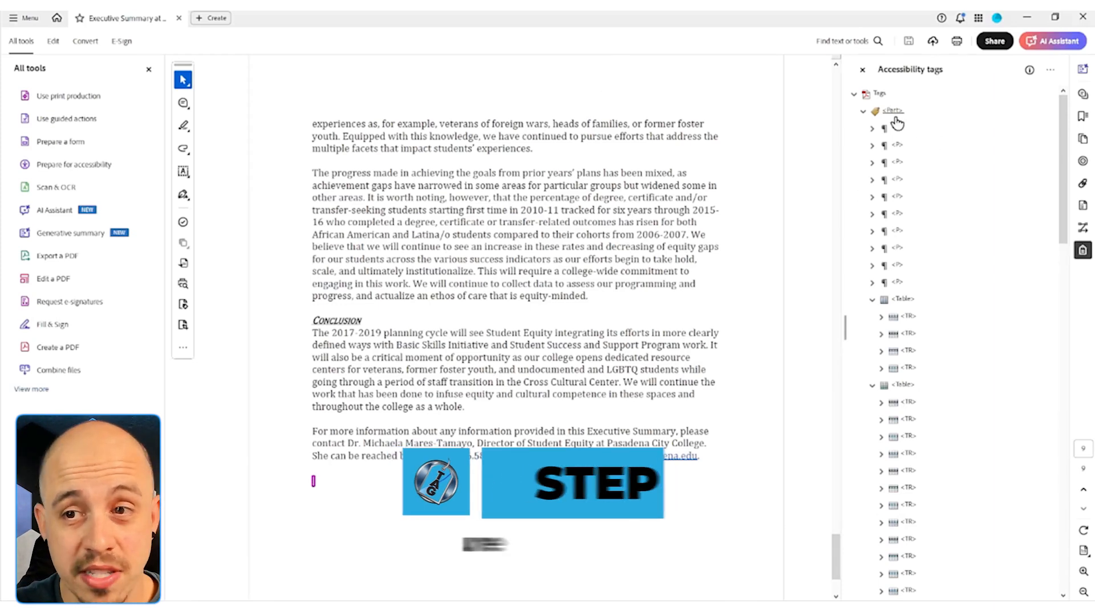
key("F2")
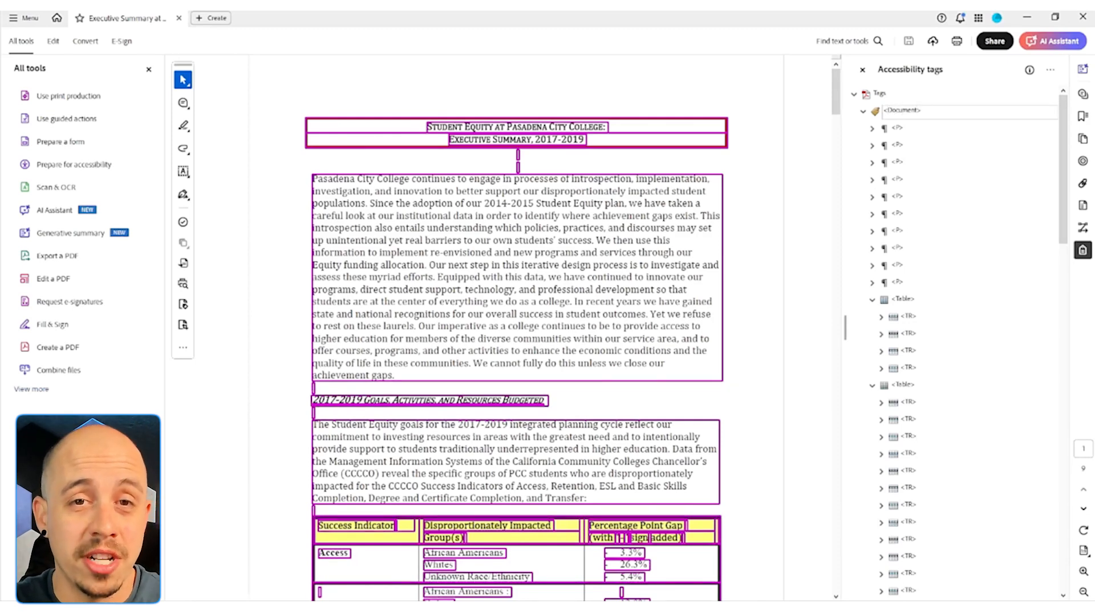
key("Return")
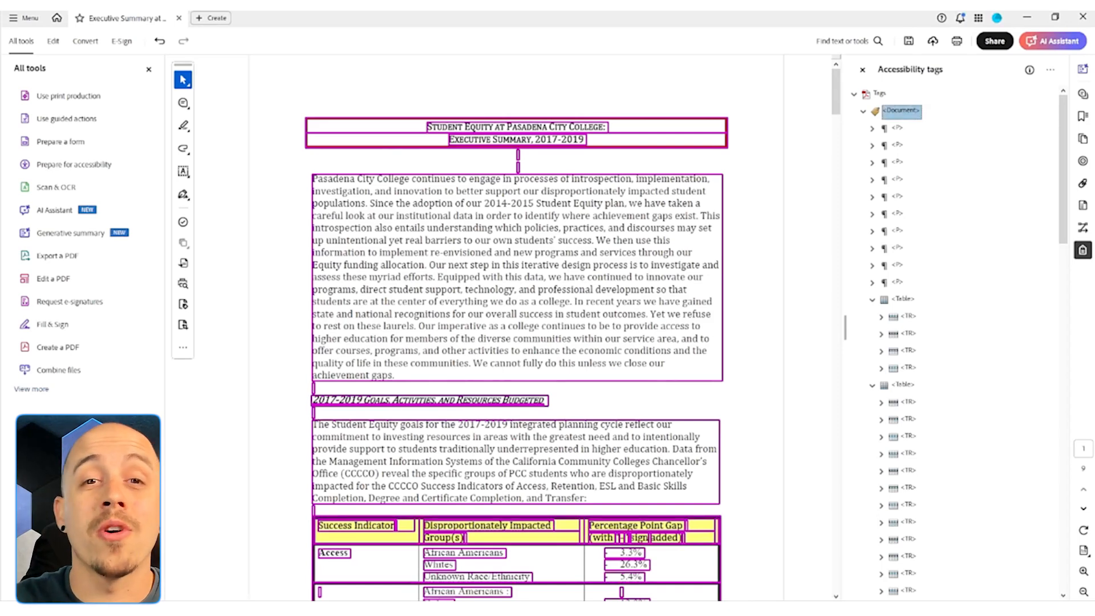
Expand the first two P tags under Document and widen the tag tree to show the full title-line content
key("Down")
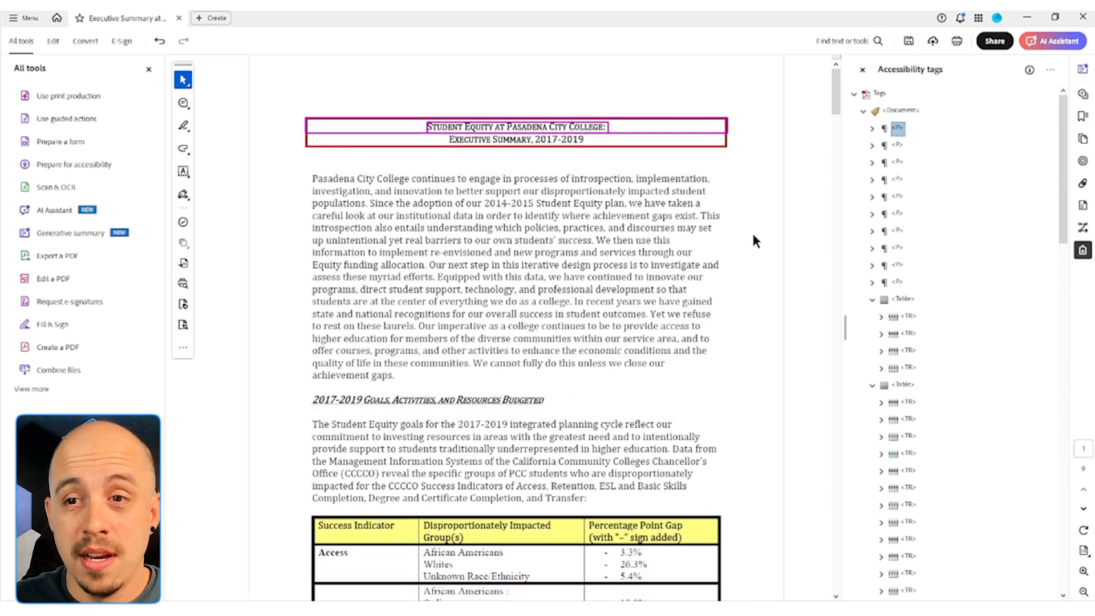
key("Right")
key("Down")
key("Down")
key("Right")
key("Down")
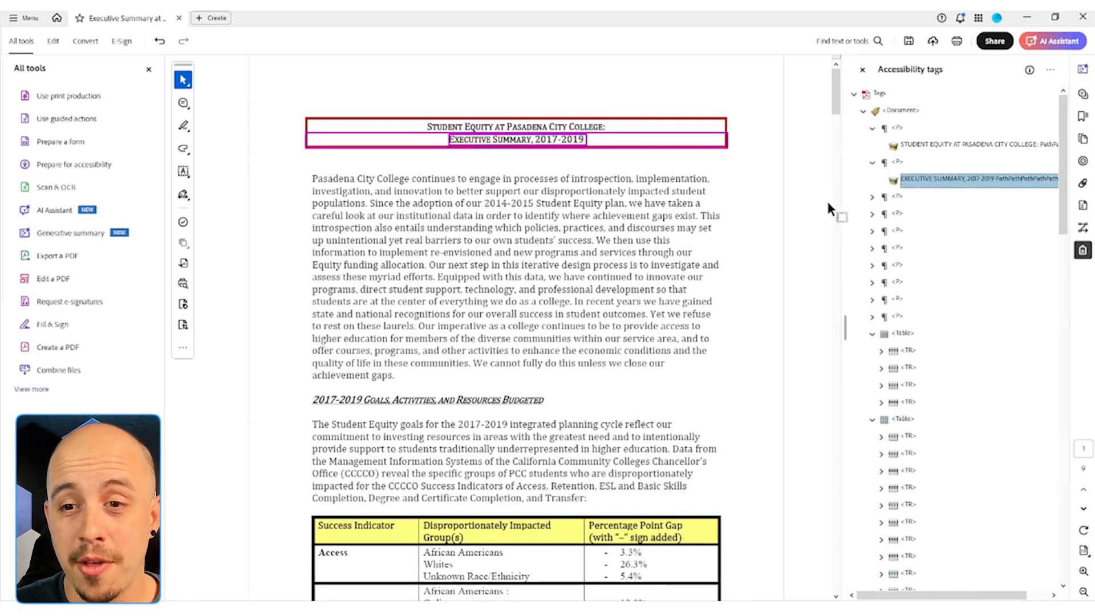
left_click_drag(843, 190, 723, 190)
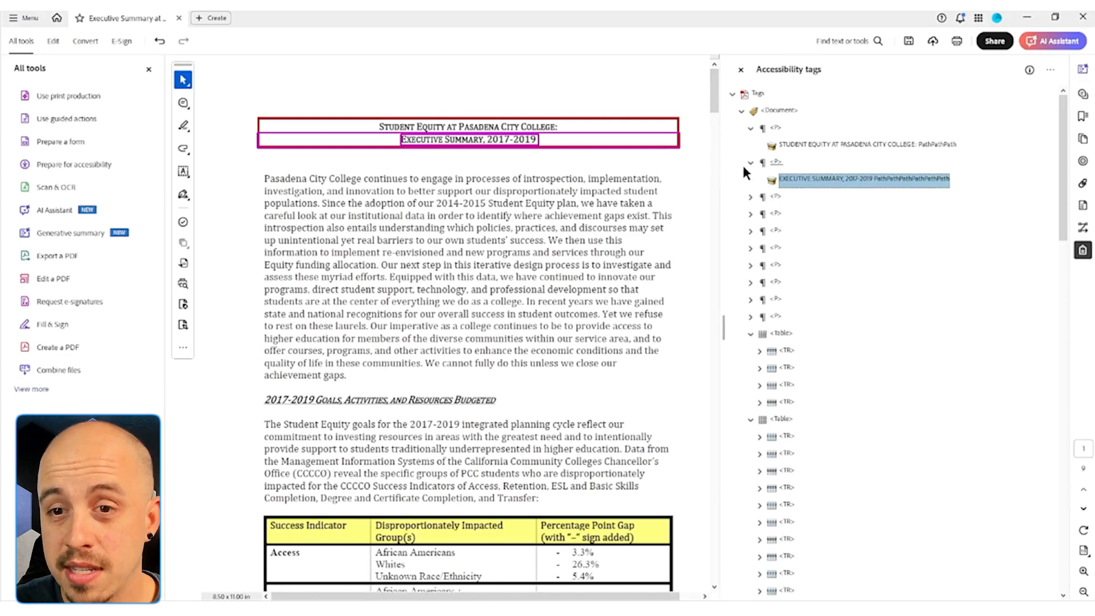
Create a tag from the selected title text "STUDENT EQUITY AT PASADENA CITY COLLEGE:" to separate it from the path content
left_click(835, 150)
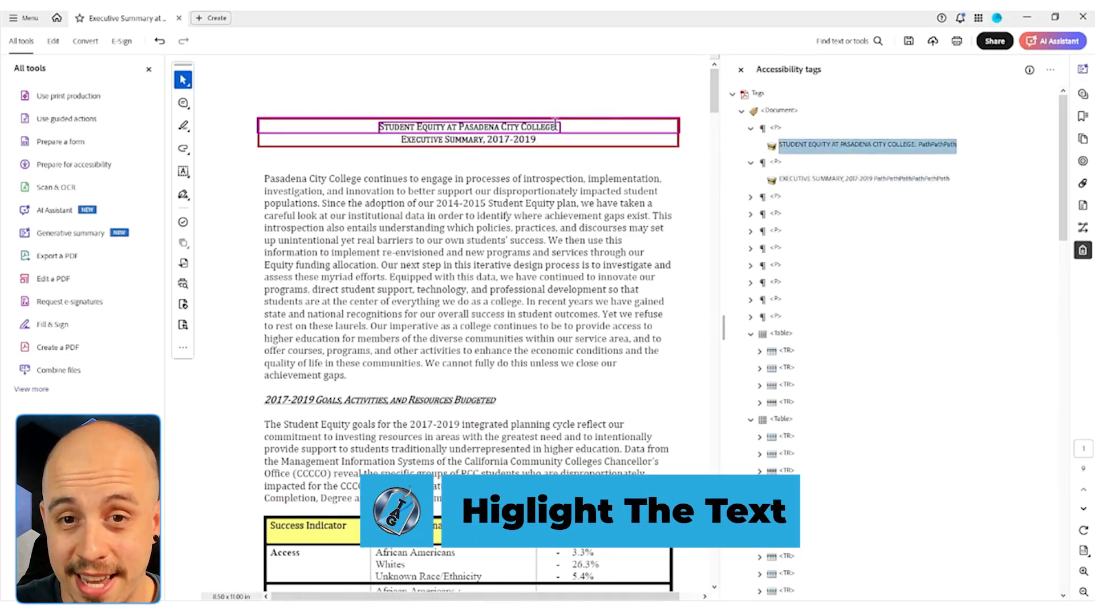
left_click_drag(556, 125, 370, 139)
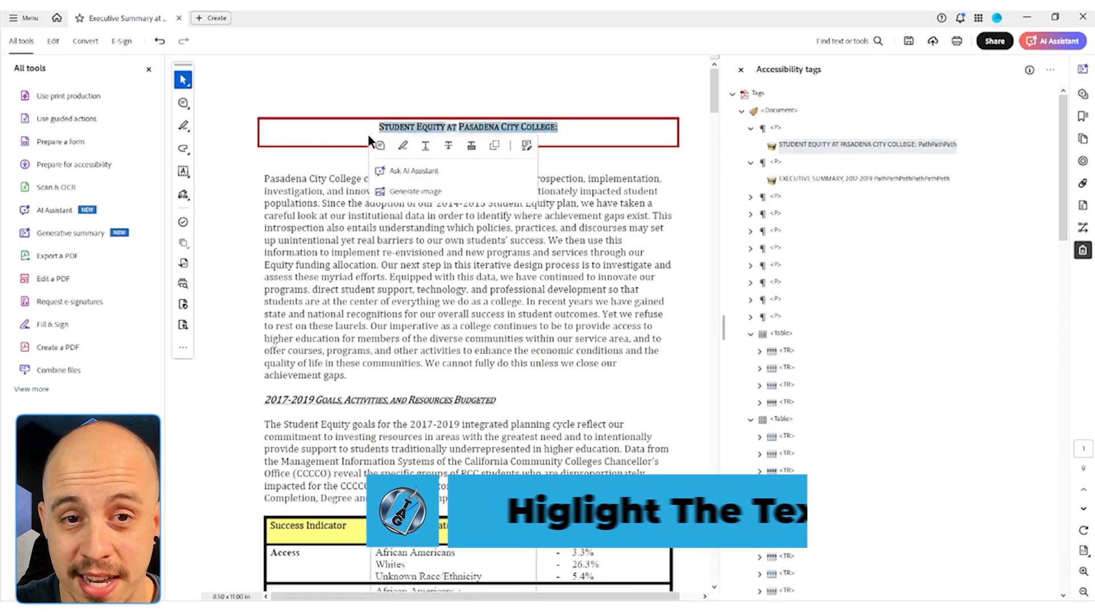
left_click(1051, 70)
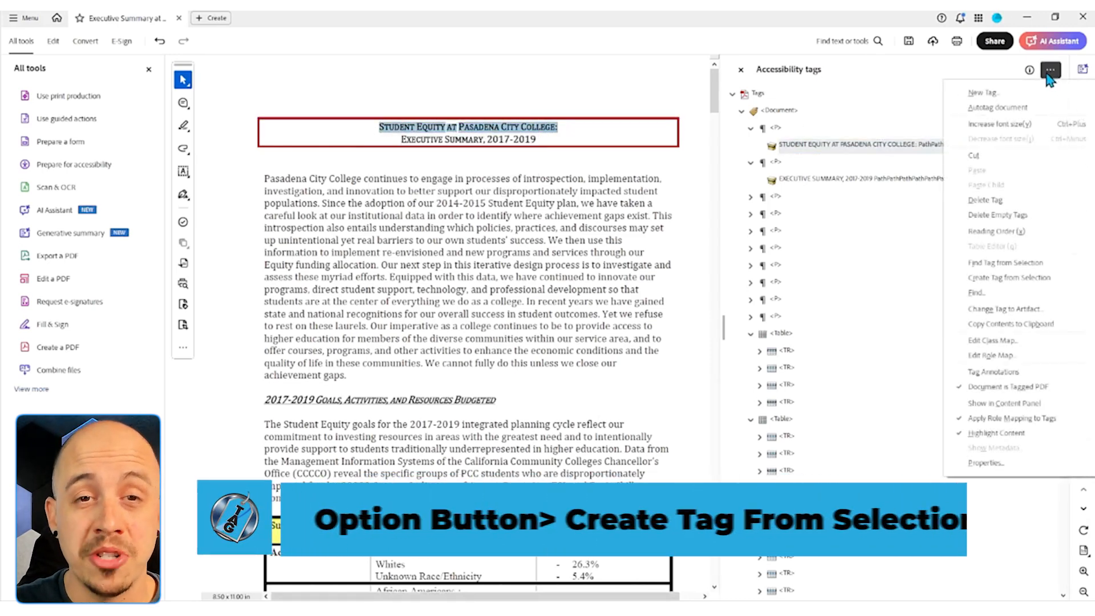
left_click(1017, 276)
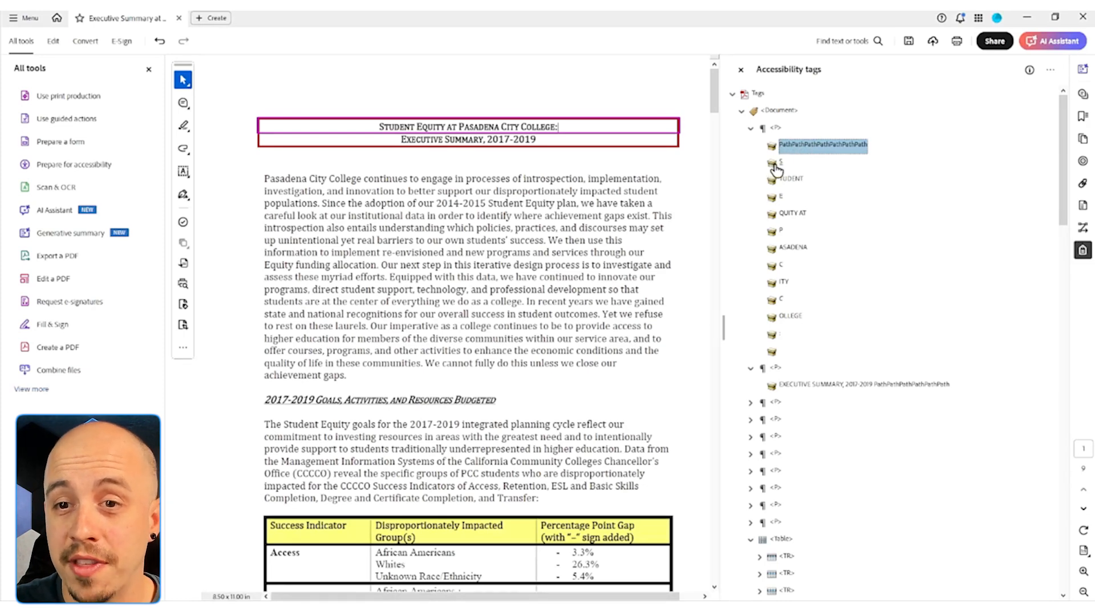
Examine the separate text containers inside the first P tag to see which title letters each one covers
left_click(777, 165)
left_click(790, 179)
key("Down")
key("Down")
key("Down")
key("Down")
key("Down")
key("Down")
key("Down")
key("Down")
key("Down")
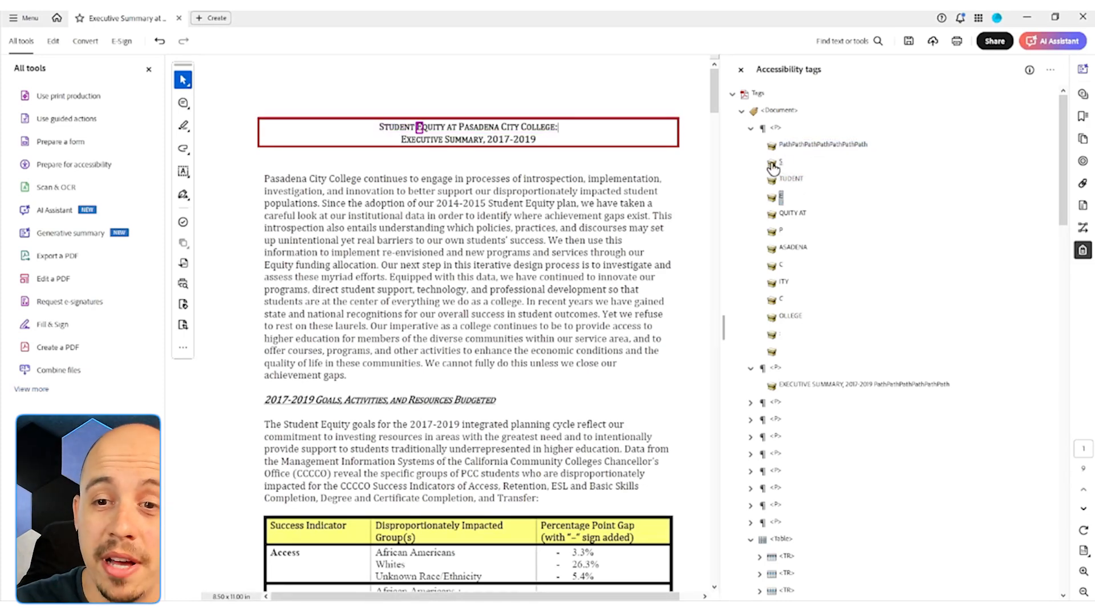
Check the first P tag's text containers in reverse, back up to STUDENT, against the title letters on the page
key("Up")
key("Up")
key("Up")
key("Up")
key("Up")
key("Up")
key("Up")
key("Up")
key("Up")
key("Up")
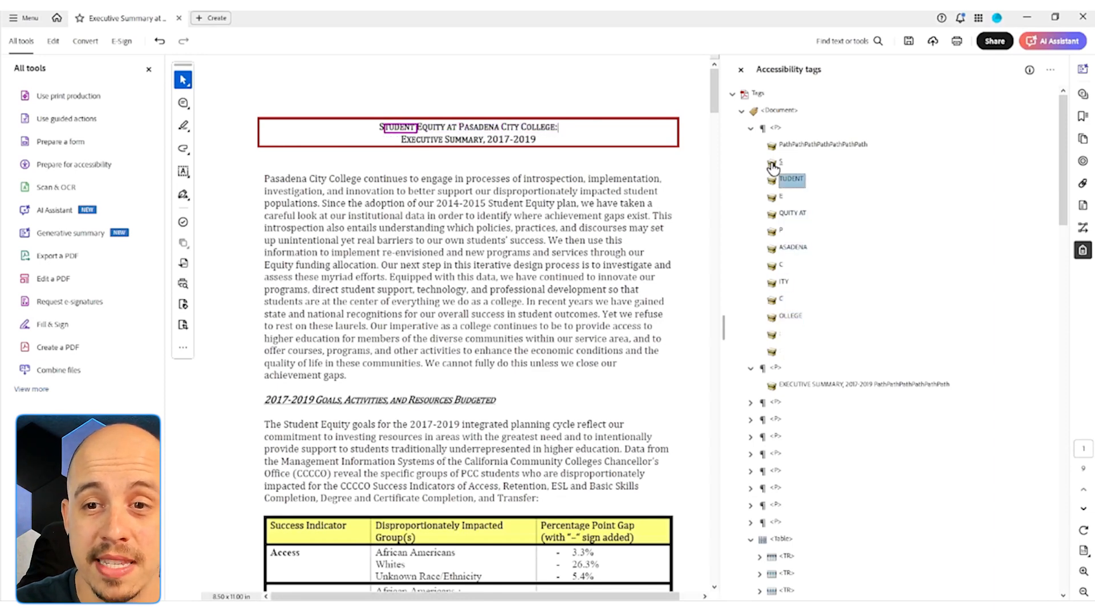
Change the path container inside the first P tag to an artifact of type Page
left_click(807, 146)
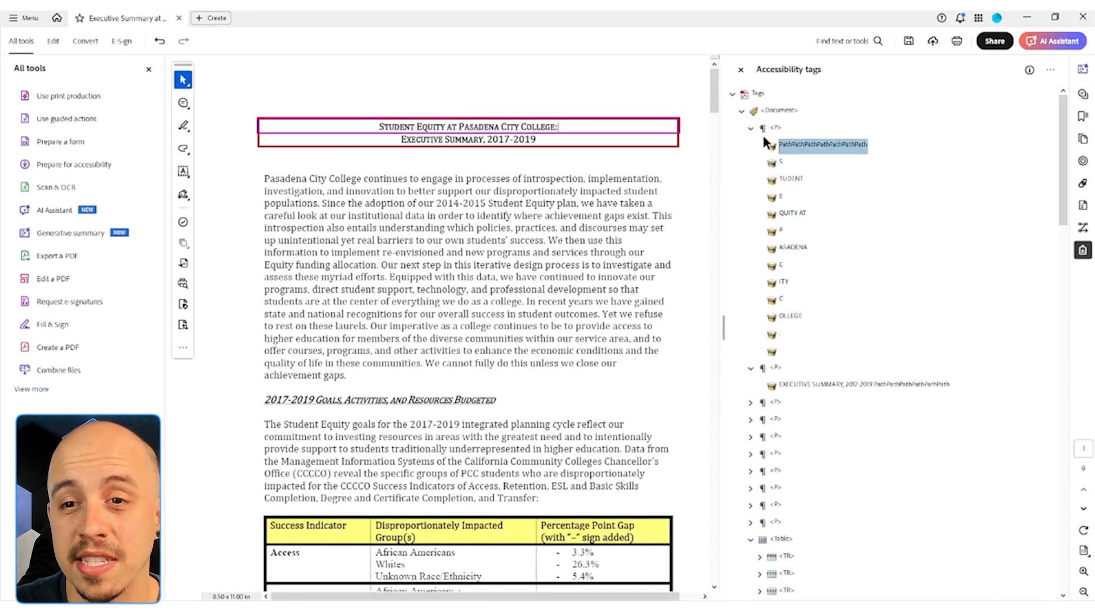
left_click(775, 130)
left_click(803, 146)
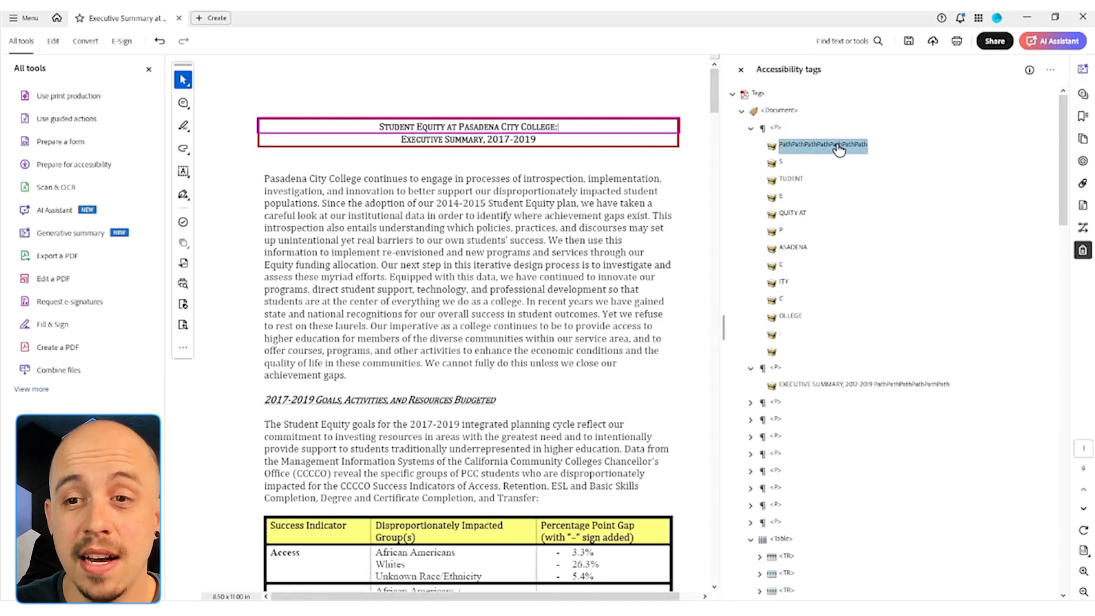
right_click(837, 148)
left_click(921, 315)
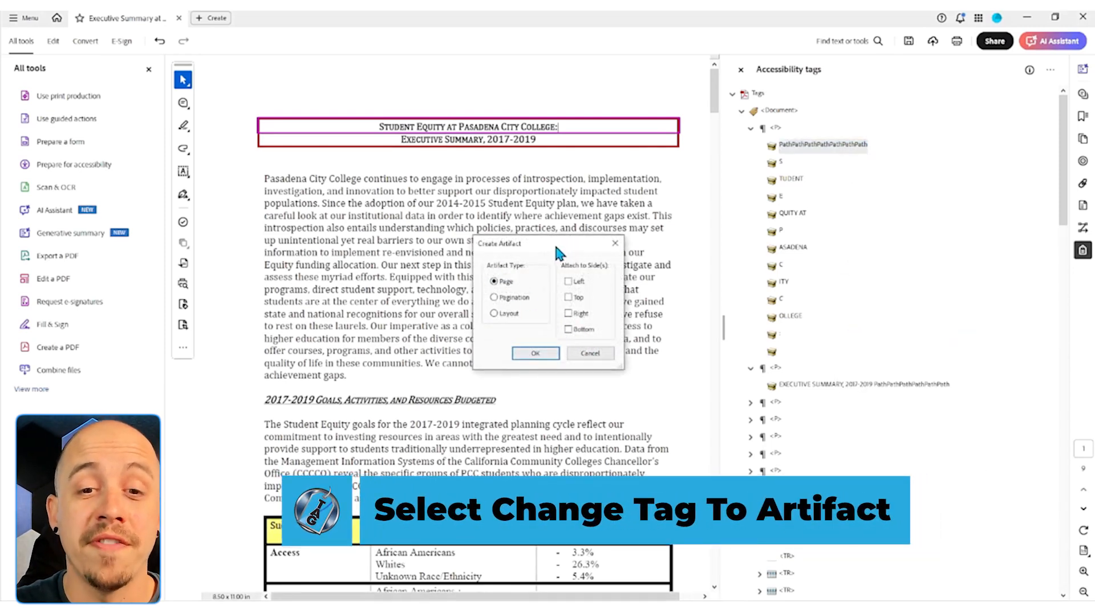
left_click(548, 354)
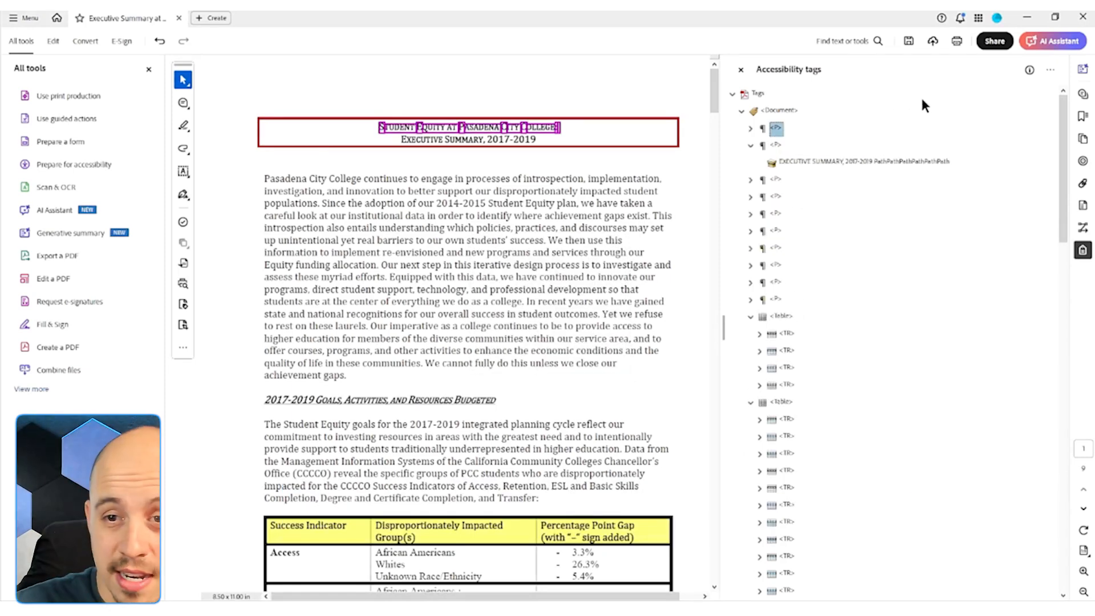
Create a tag from the selected title text "EXECUTIVE SUMMARY, 2017-2019" to separate it from its path content
key("Down")
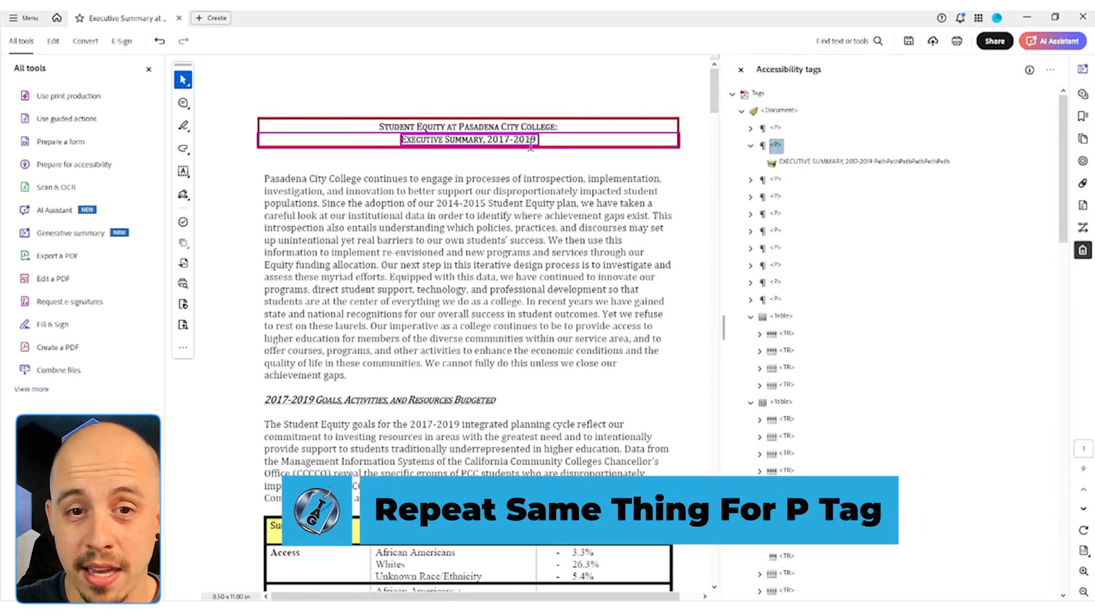
left_click_drag(537, 141, 400, 140)
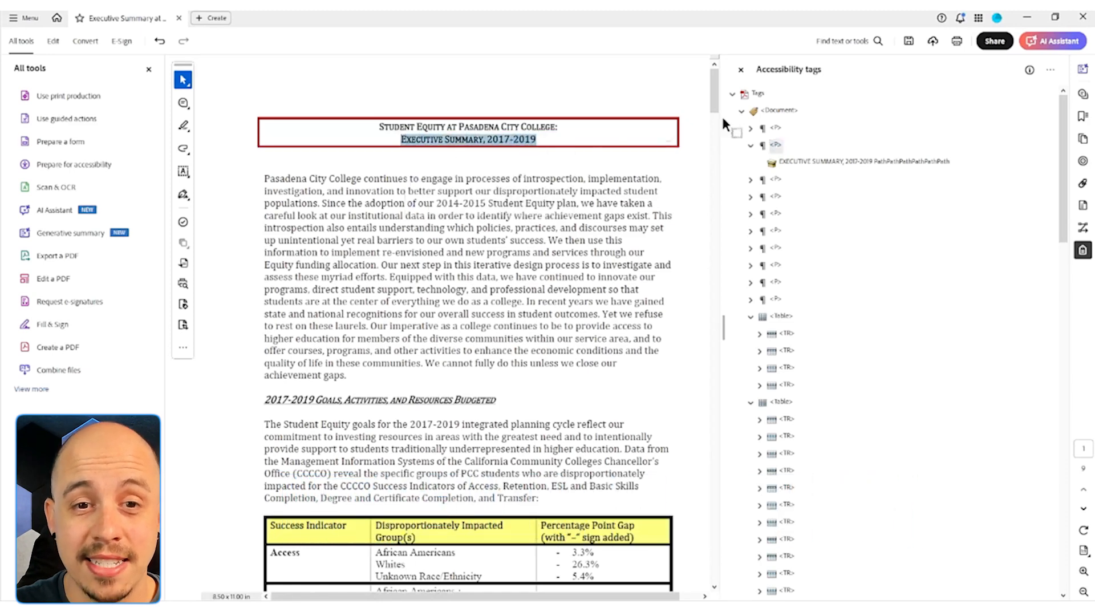
left_click(1050, 69)
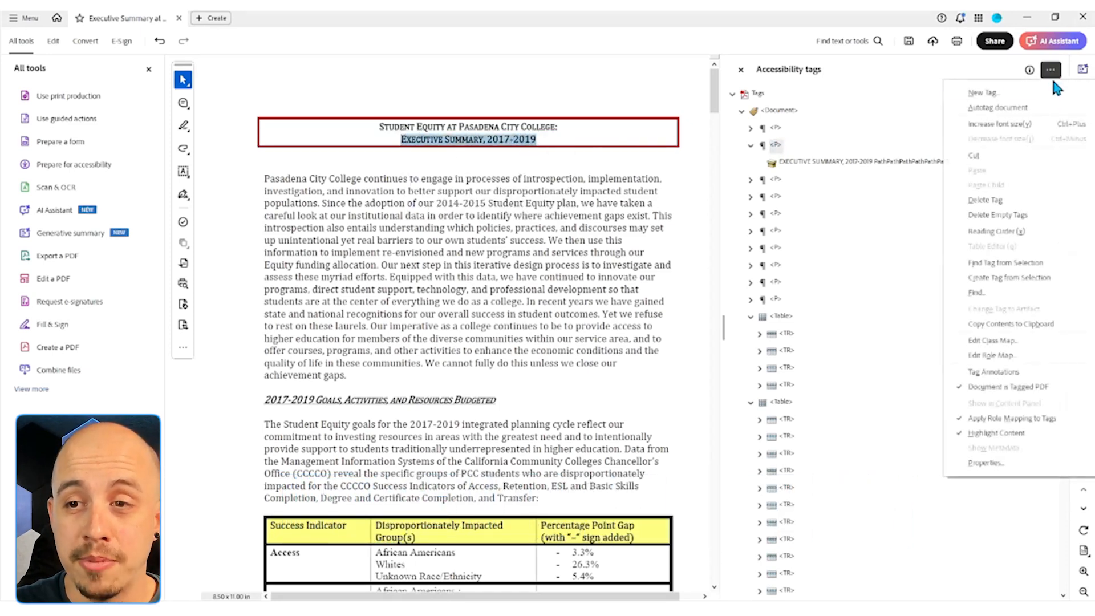
left_click(1015, 279)
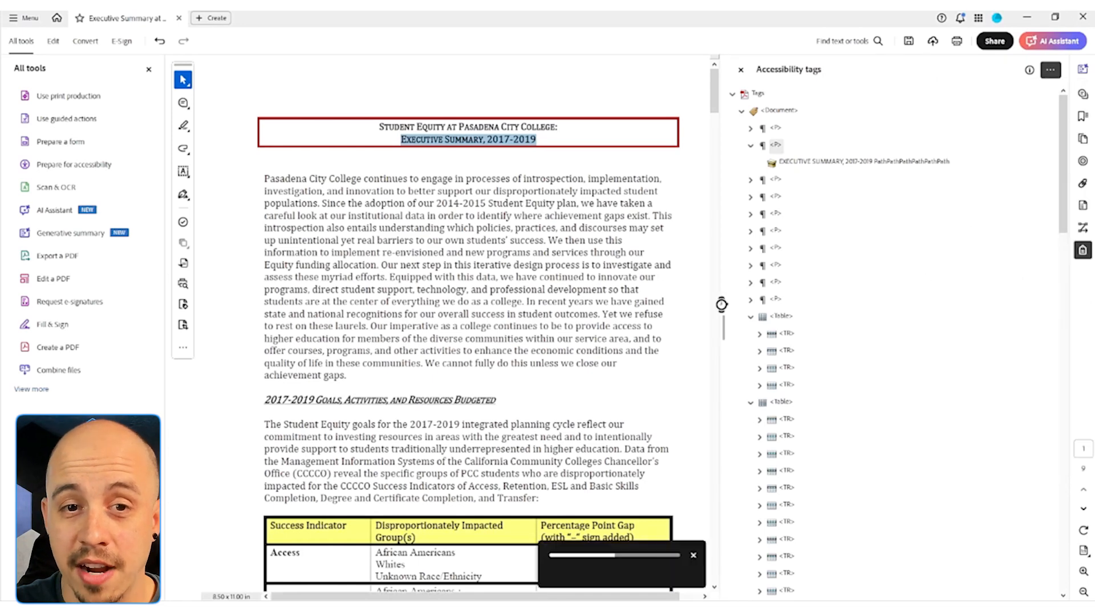
Change the path container inside the second P tag to a Page artifact
left_click(809, 164)
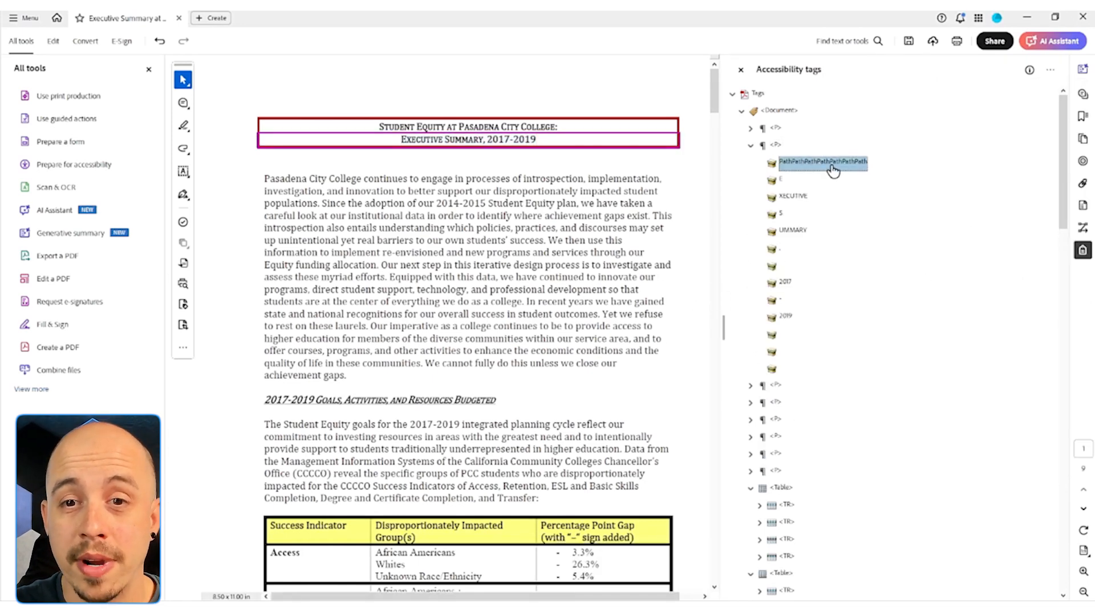
right_click(832, 171)
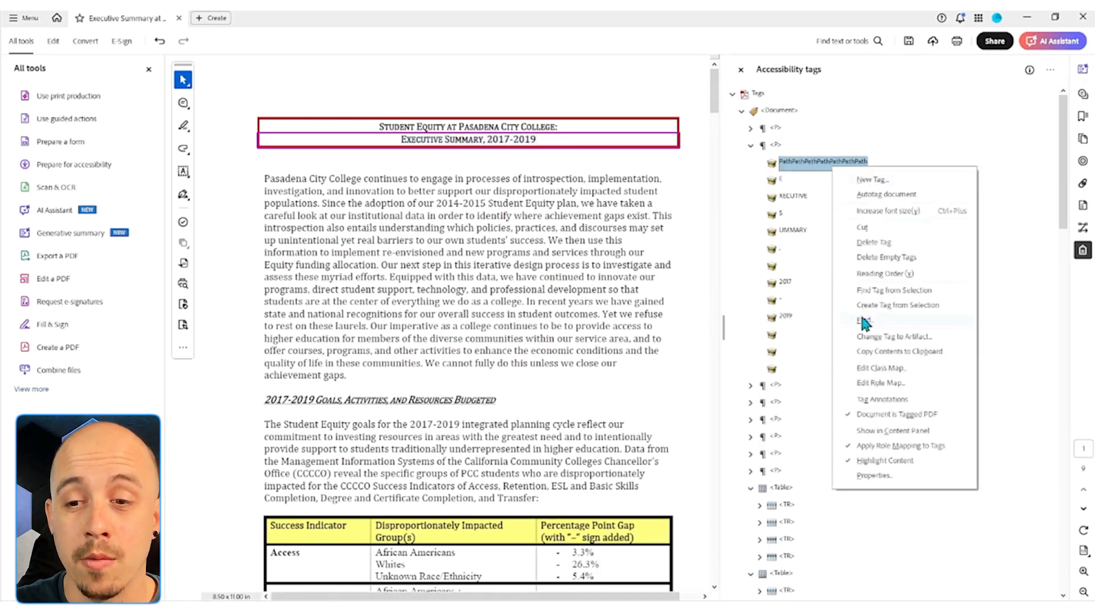
left_click(891, 345)
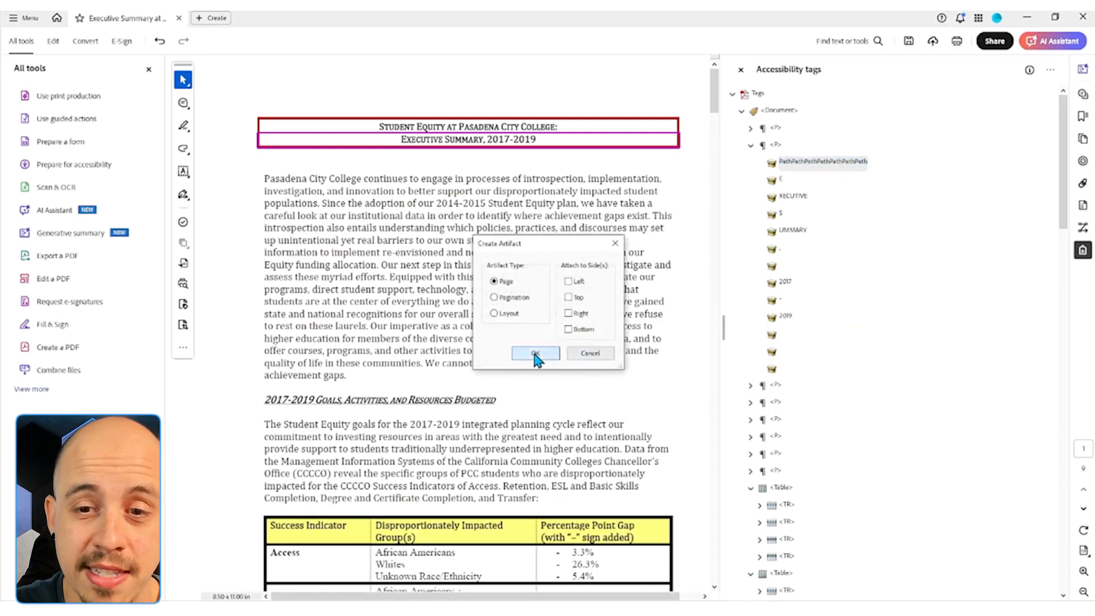
left_click(536, 353)
Examine the containers inside the second P tag to see which ones after 2019 hold no title text
left_click(776, 145)
key("Down")
key("Up")
key("Up")
key("Down")
key("Right")
key("Down")
key("Down")
key("Down")
key("Down")
key("Down")
key("Down")
key("Down")
key("Down")
key("Down")
key("Down")
key("Down")
key("Down")
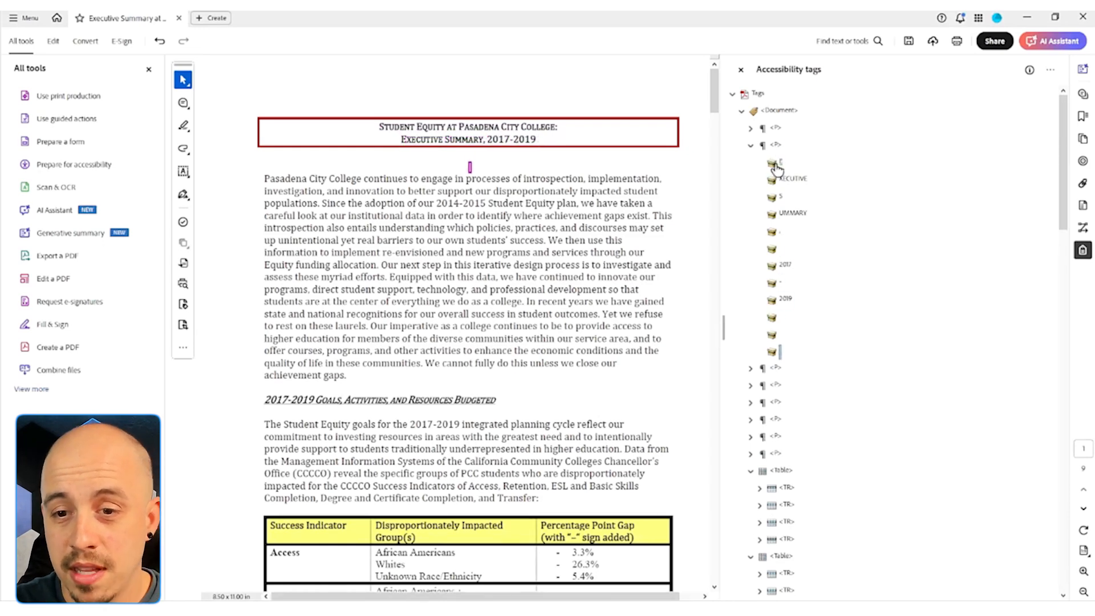
Change the last two blank containers in the second P tag to artifacts
right_click(773, 338)
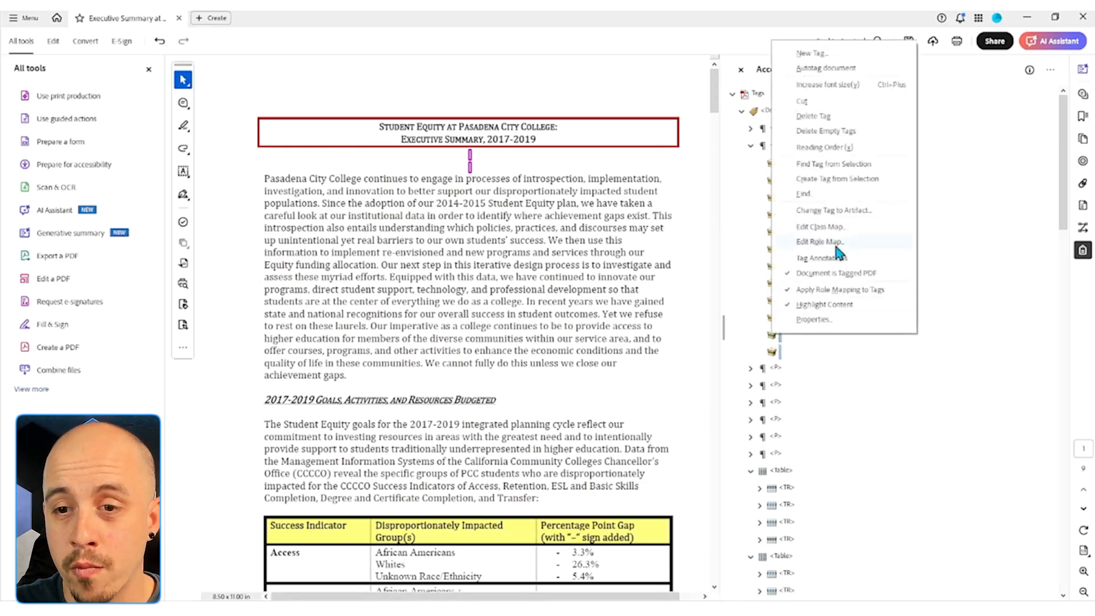
left_click(826, 213)
left_click(549, 354)
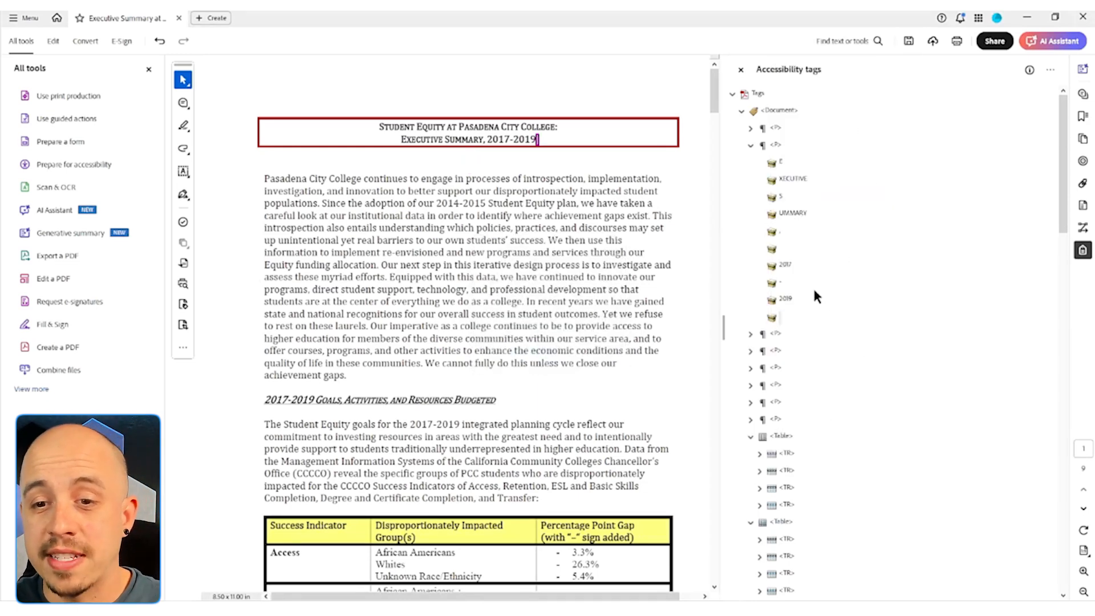
Cut all the remaining "EXECUTIVE SUMMARY, 2017-2019" containers from the second P tag
left_click(774, 146)
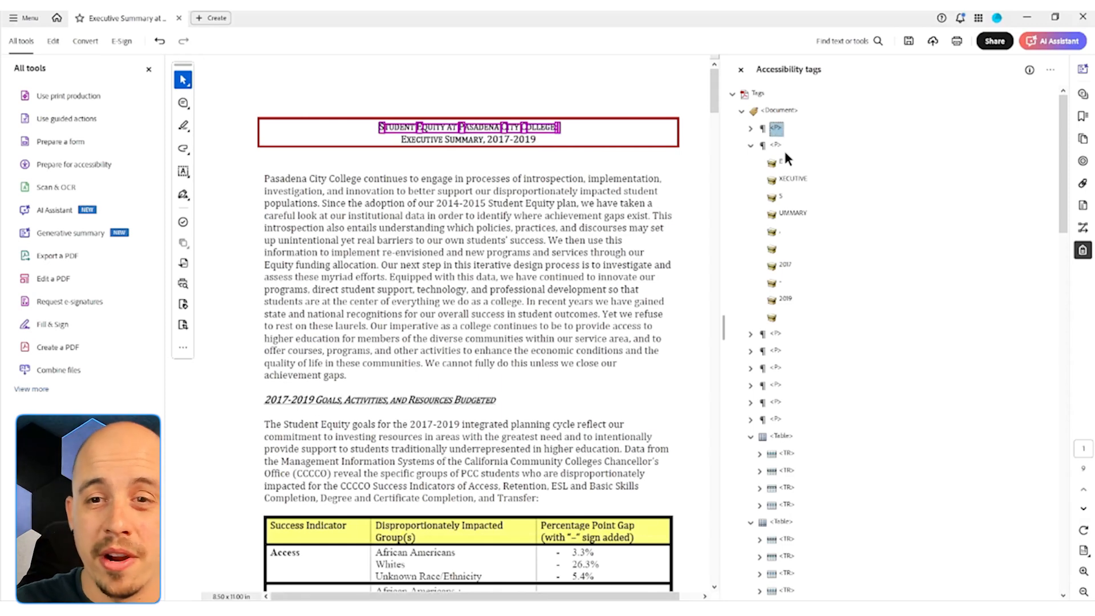
key("Up")
key("Down")
key("Right")
key("Down")
key("shift+Down")
key("shift+Down")
key("shift+Down")
key("shift+Down")
key("shift+Down")
key("shift+Down")
key("shift+Down")
key("shift+Down")
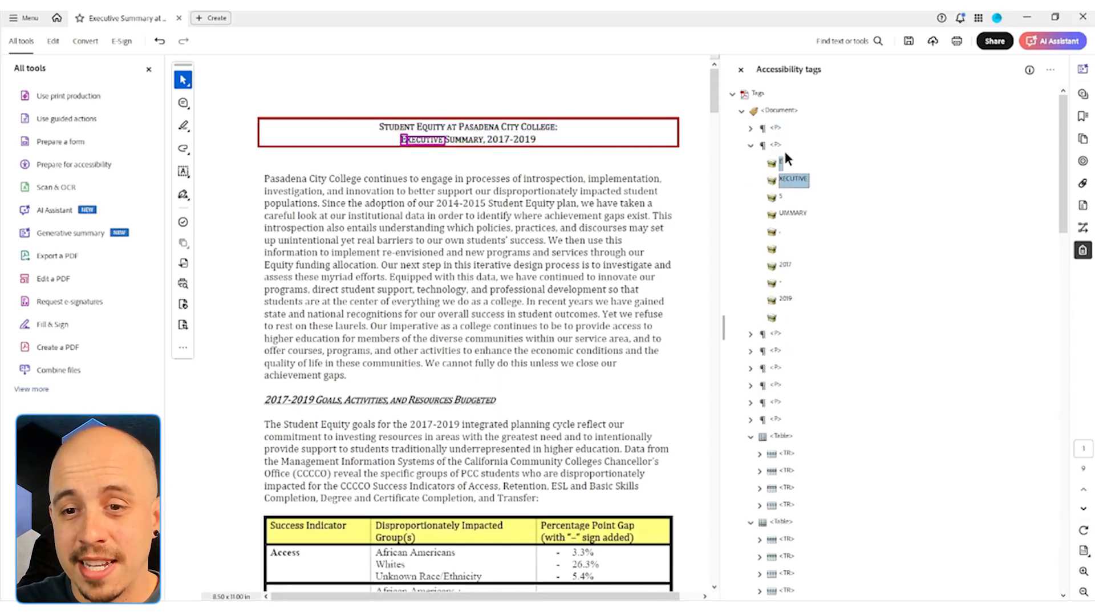
key("shift+Down")
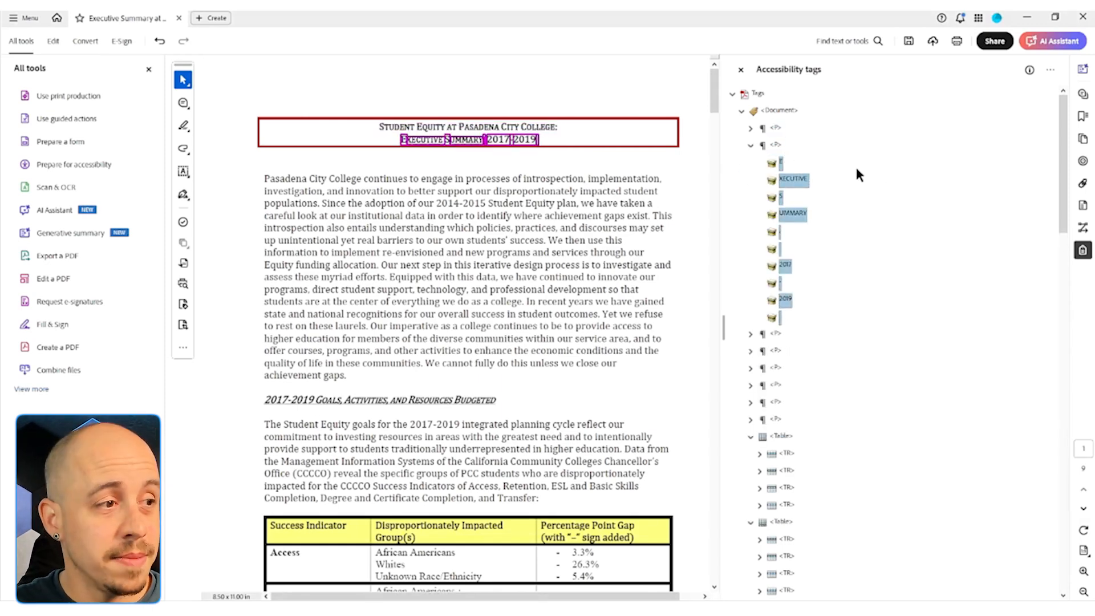
key("ctrl+x")
Paste the cut containers after the last container of the first P tag so both title lines share one tag
key("Up")
key("Up")
key("Up")
key("Up")
key("Up")
key("Up")
key("Up")
key("Up")
key("Up")
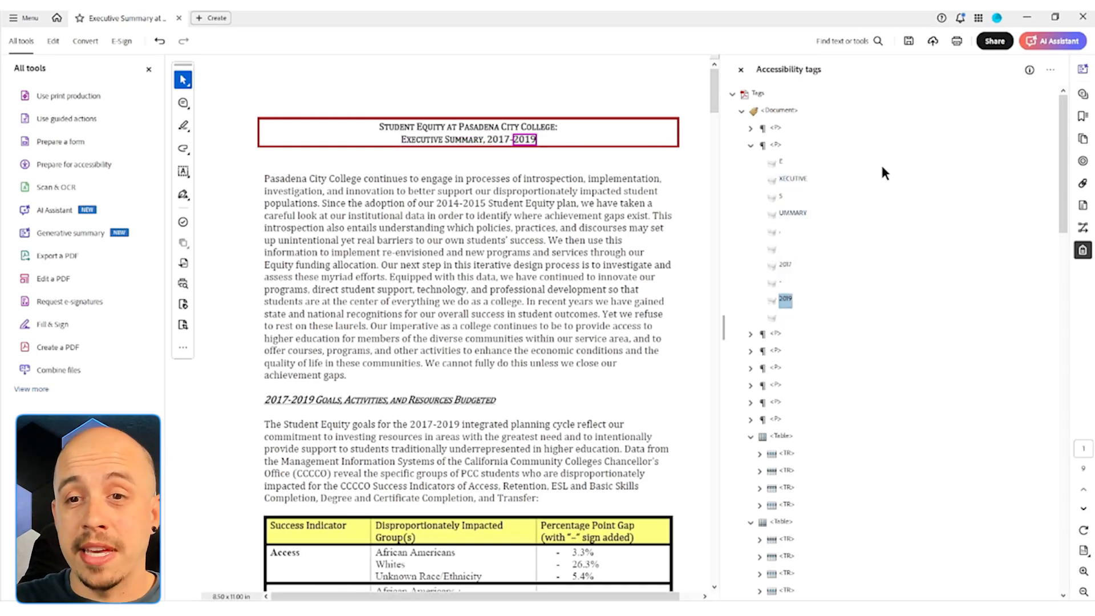
key("Up")
key("Up")
key("Right")
key("Down")
key("Down")
key("Down")
key("Down")
key("Down")
key("Down")
key("Down")
key("Down")
key("Down")
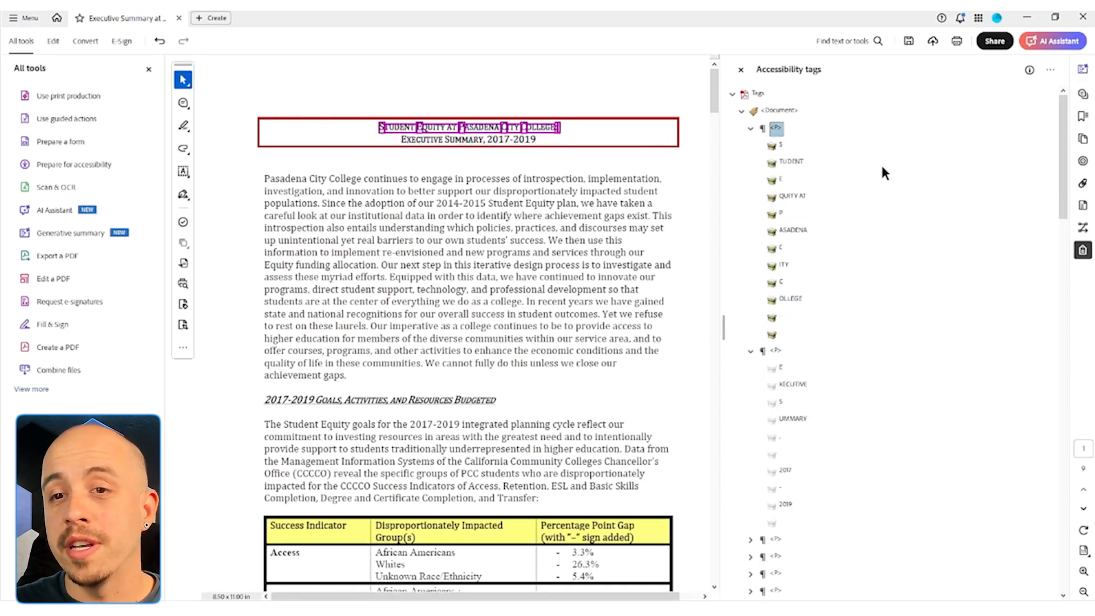
key("Down")
key("Down")
key("Down")
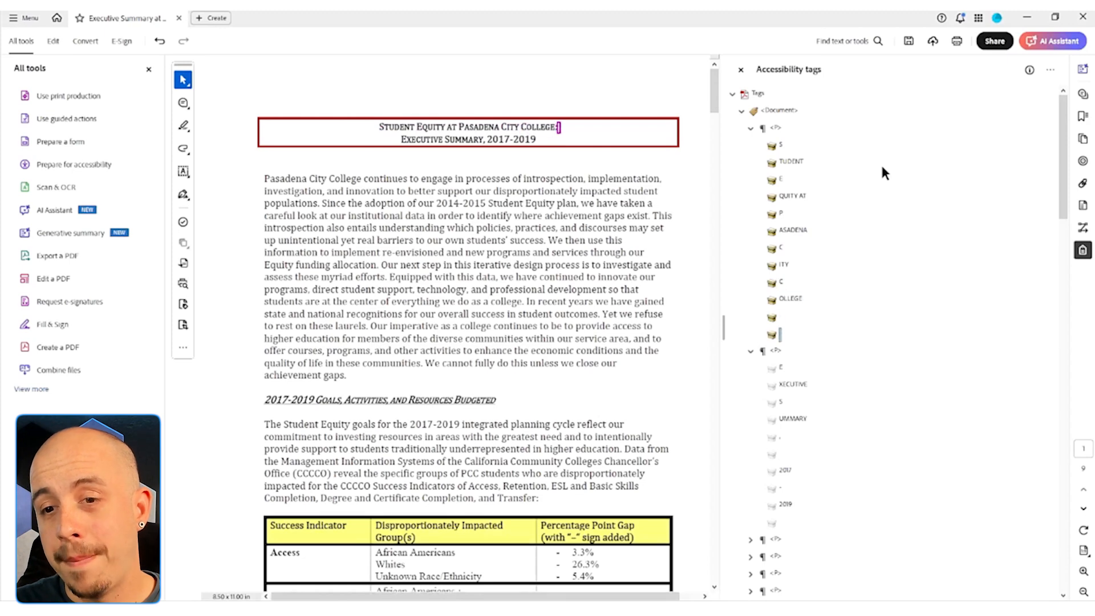
key("ctrl+v")
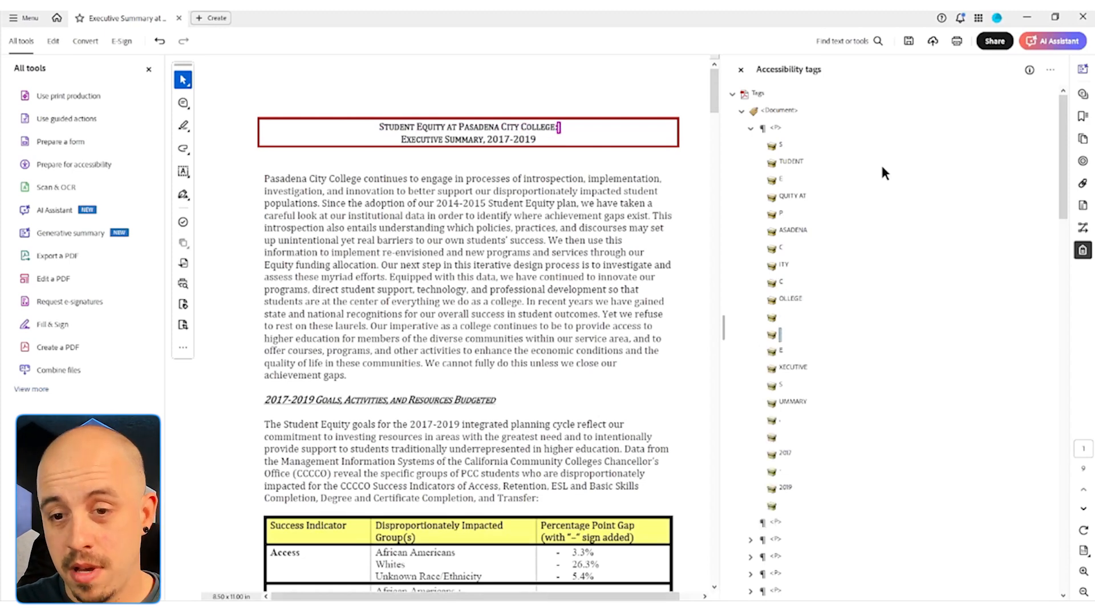
Change the combined title's P tag to H1 and delete the emptied P tag below it
left_click(750, 128)
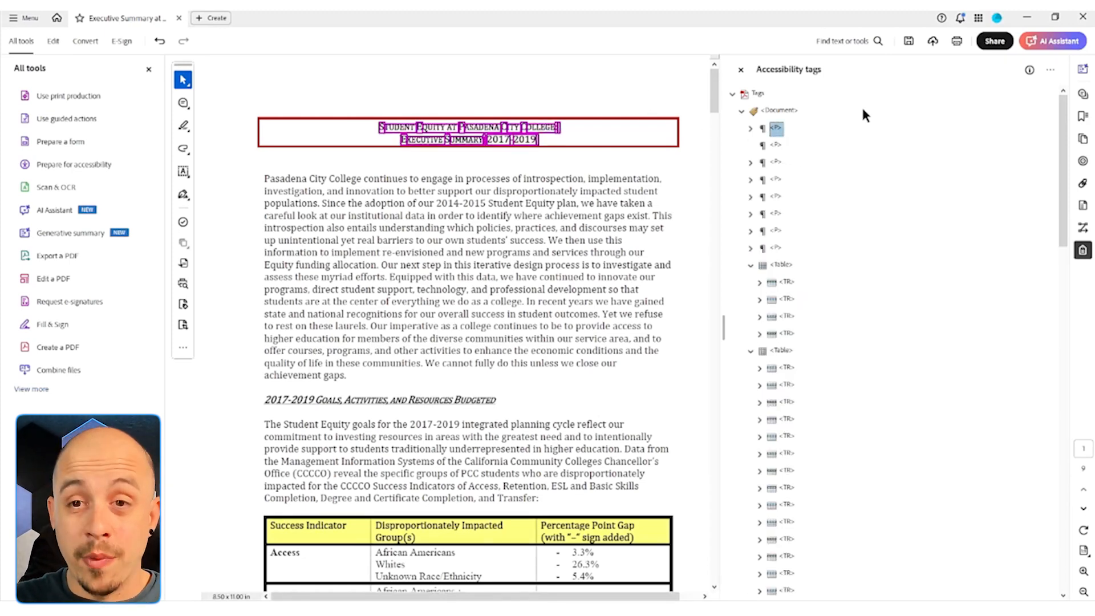
key("F2")
type("H1")
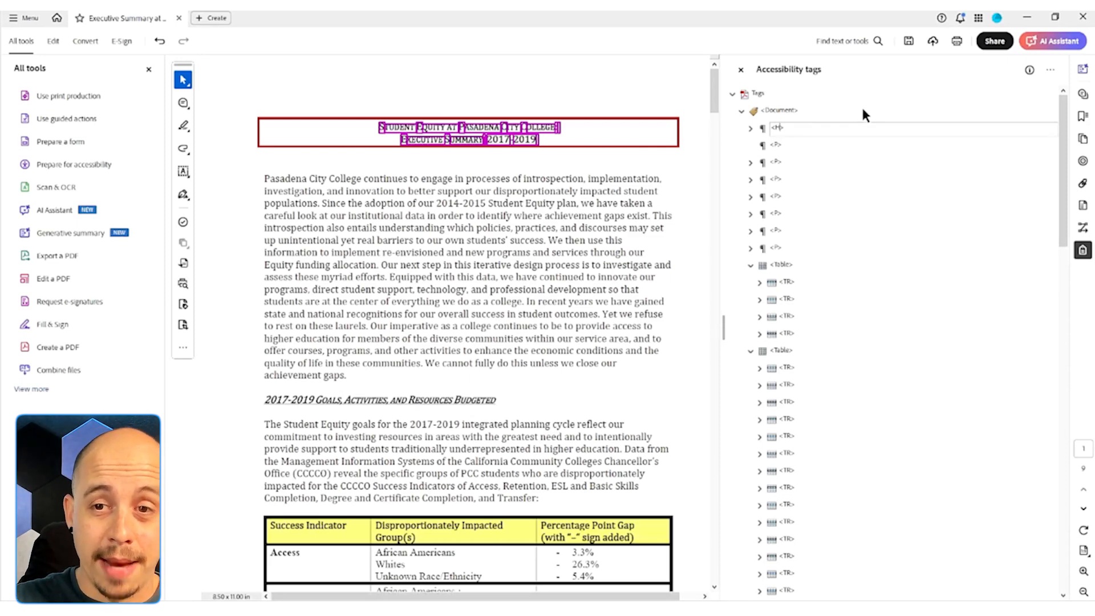
key("Return")
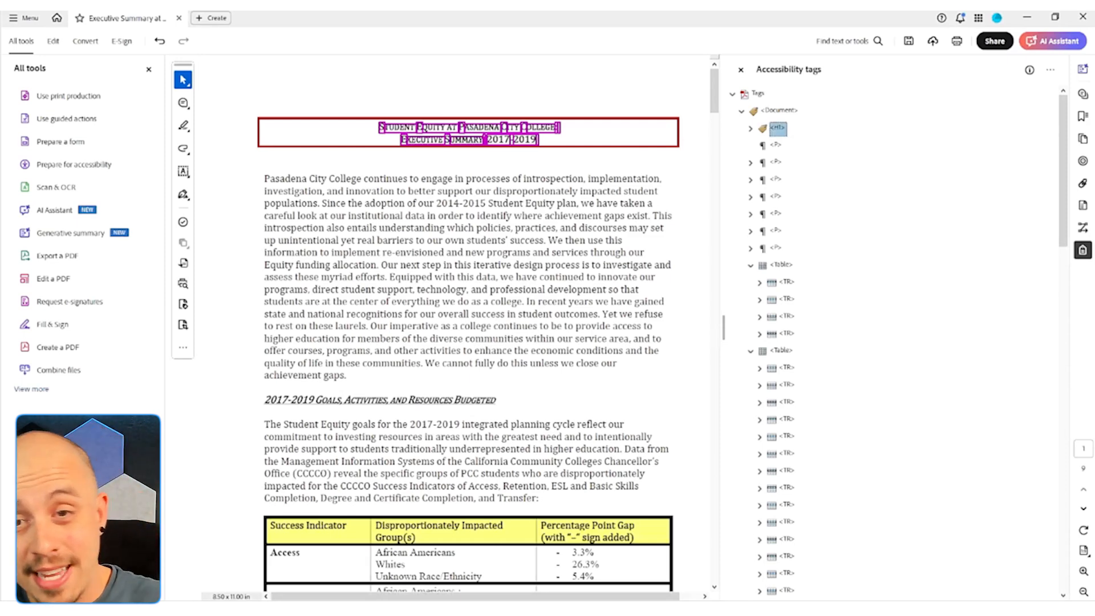
key("Down")
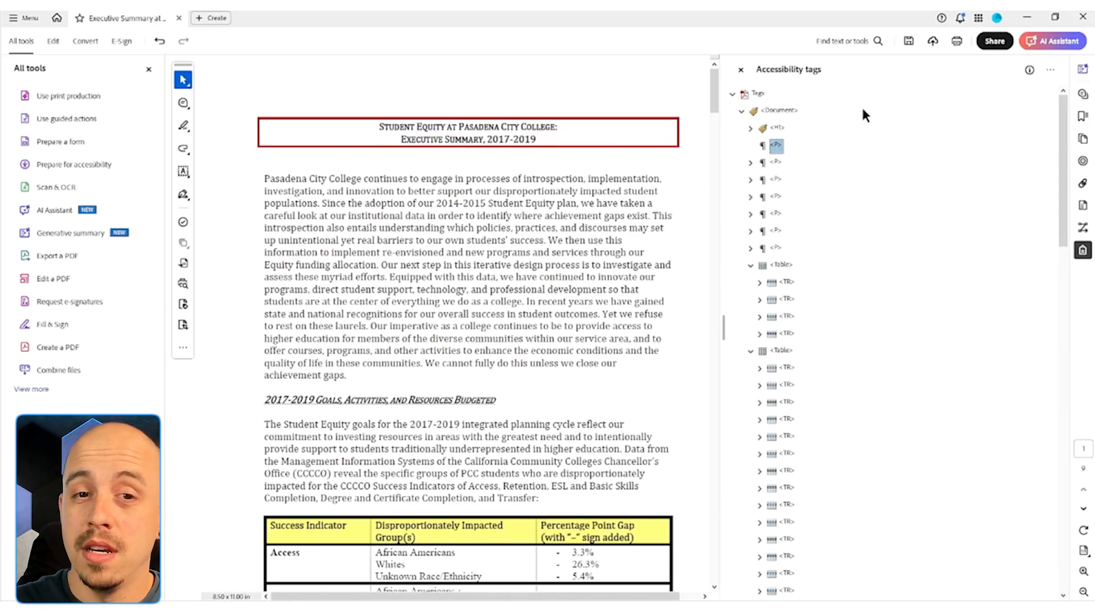
key("Delete")
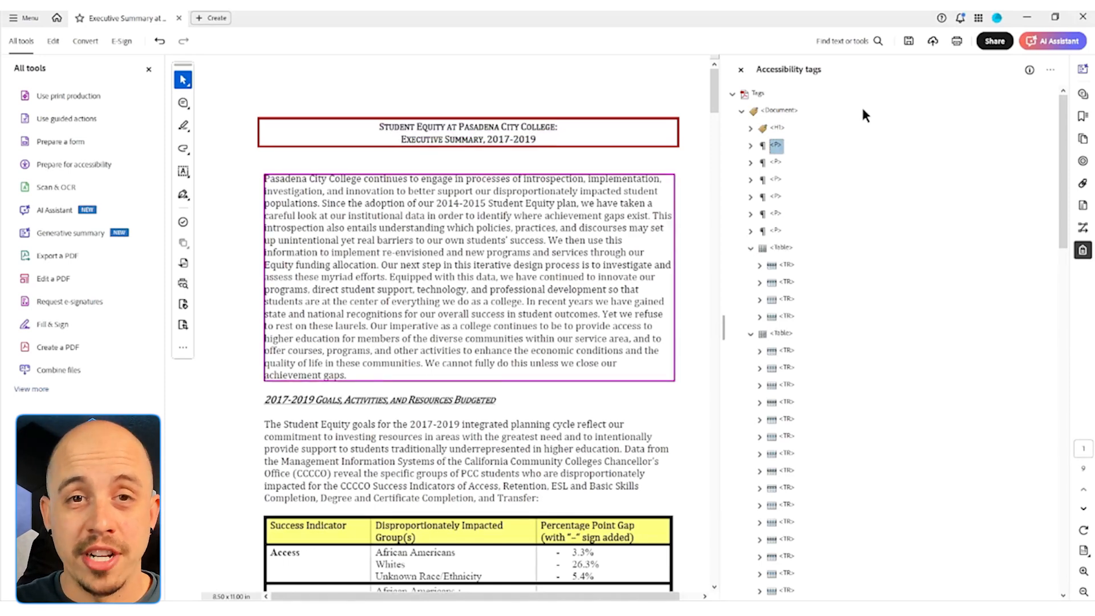
Expand the three P tags that hold only blank containers between the opening paragraph and the first table
left_click(779, 164)
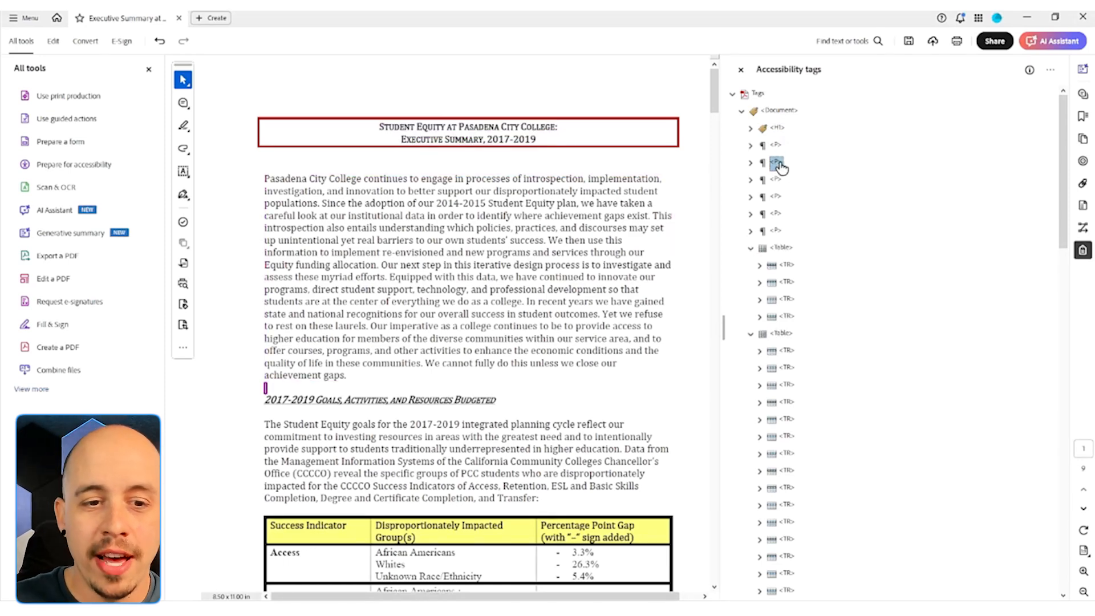
key("Down")
key("Up")
key("Right")
key("Down")
key("Up")
key("Down")
key("Down")
key("Down")
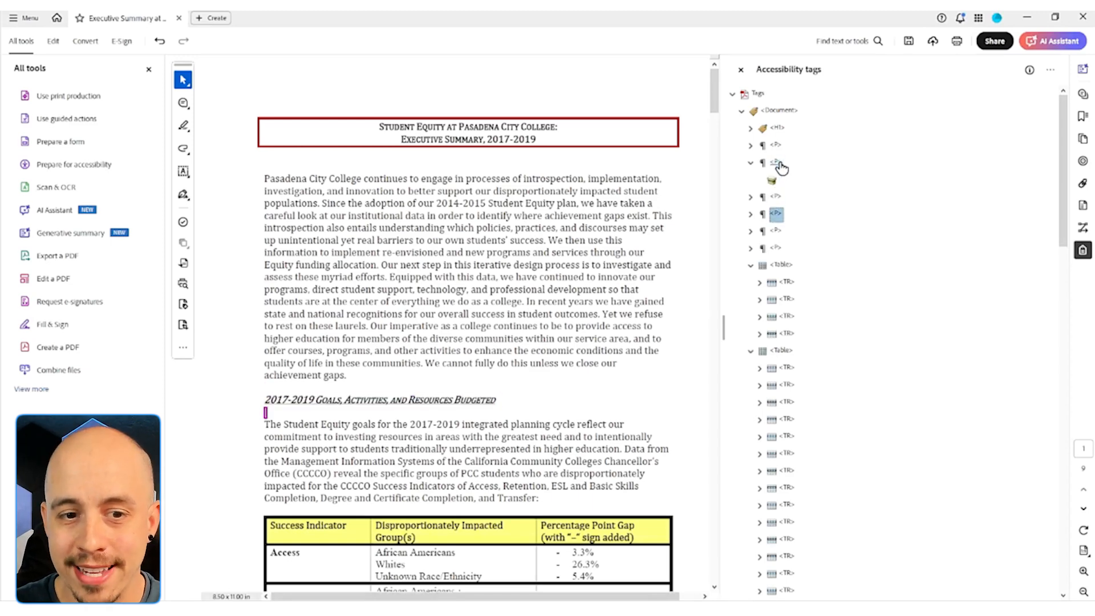
key("Right")
key("Down")
key("Down")
key("Down")
key("Down")
key("Up")
key("Right")
key("Down")
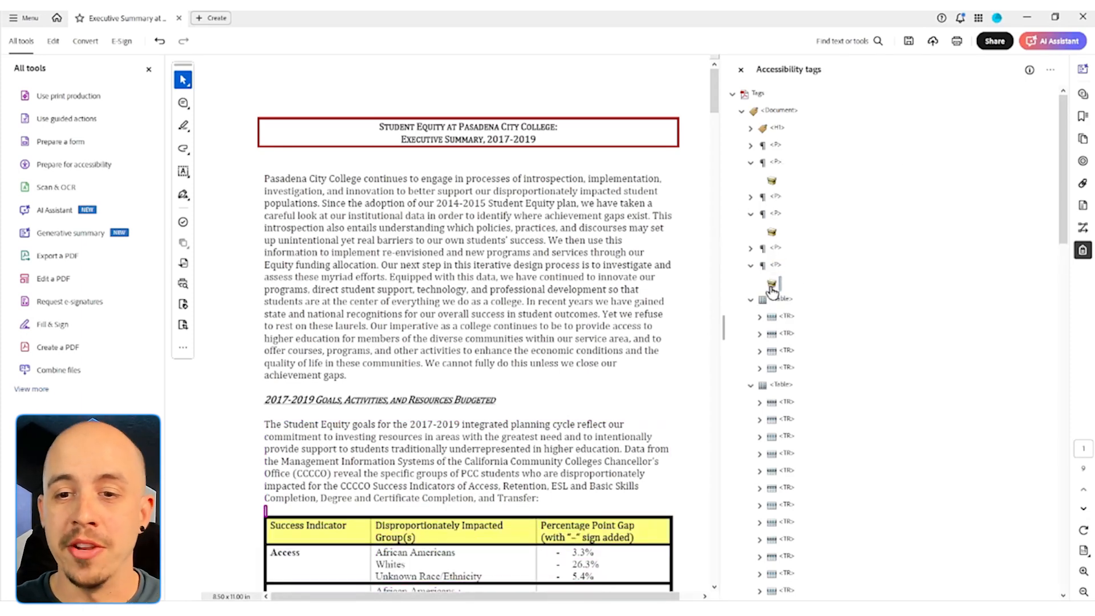
Change the three blank containers to artifacts and delete the empty P tag left before the first table
left_click(774, 180)
right_click(774, 179)
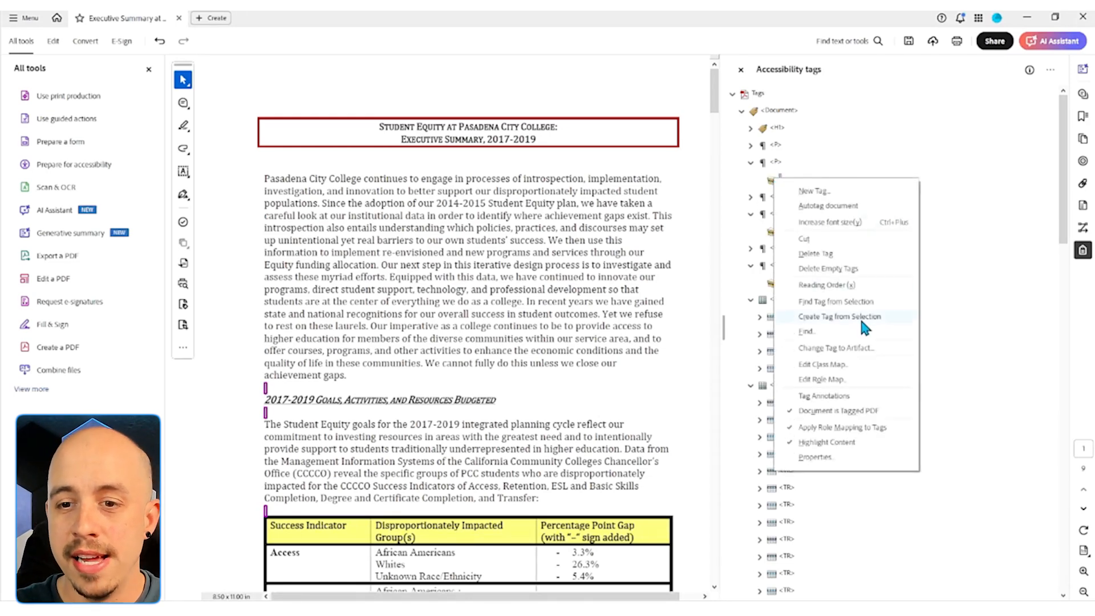
left_click(853, 349)
left_click(534, 354)
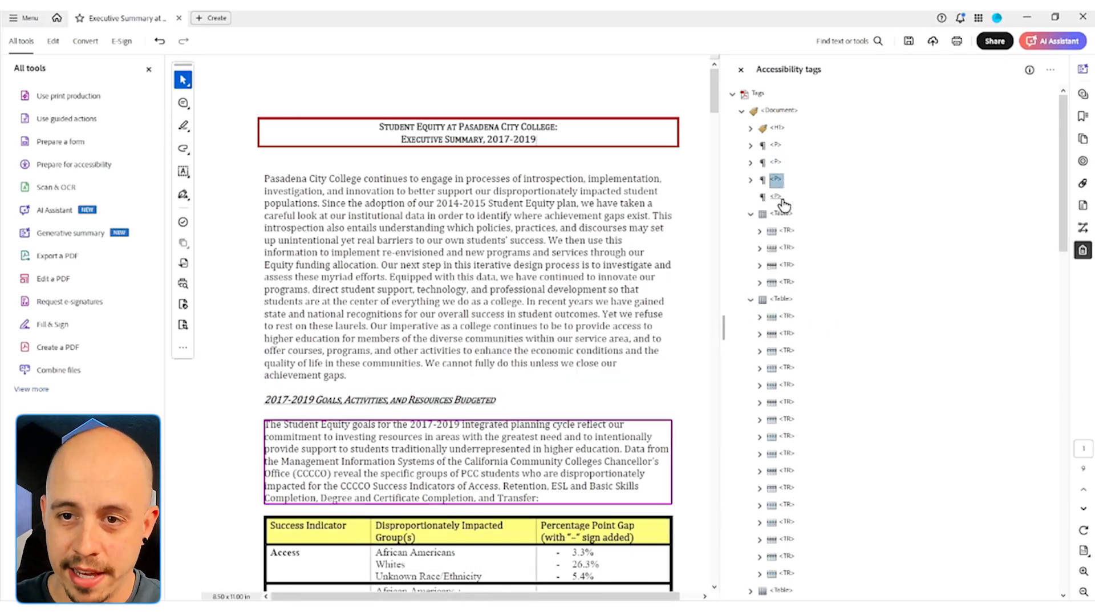
left_click(781, 198)
key("Delete")
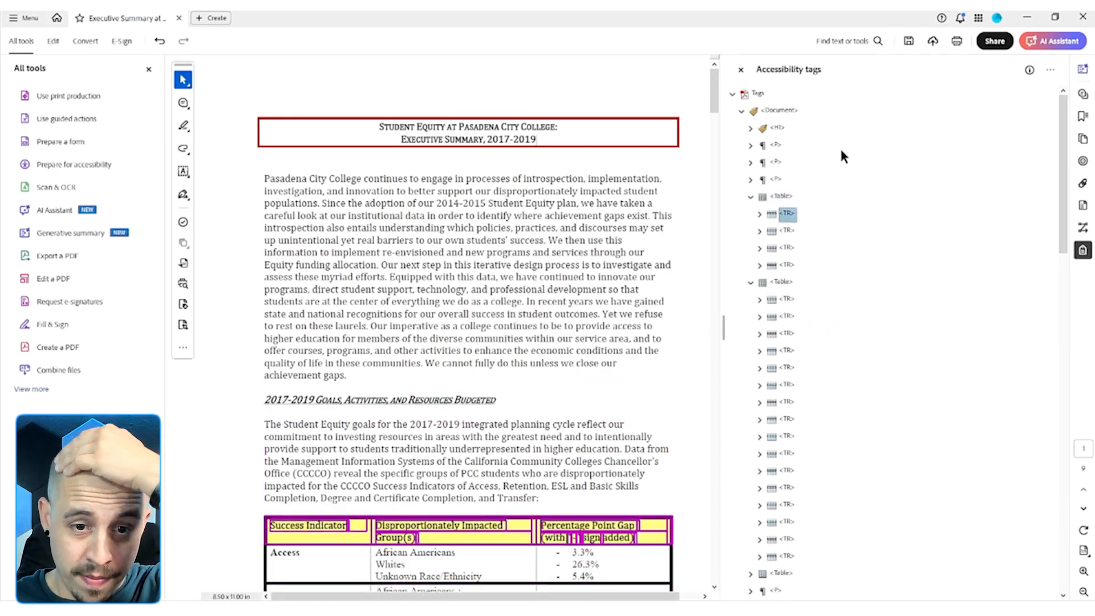
Collapse the first table's tag and change the P tag of the "2017-2019 Goals, Activities, and Resources Budgeted" heading to H2
key("Left")
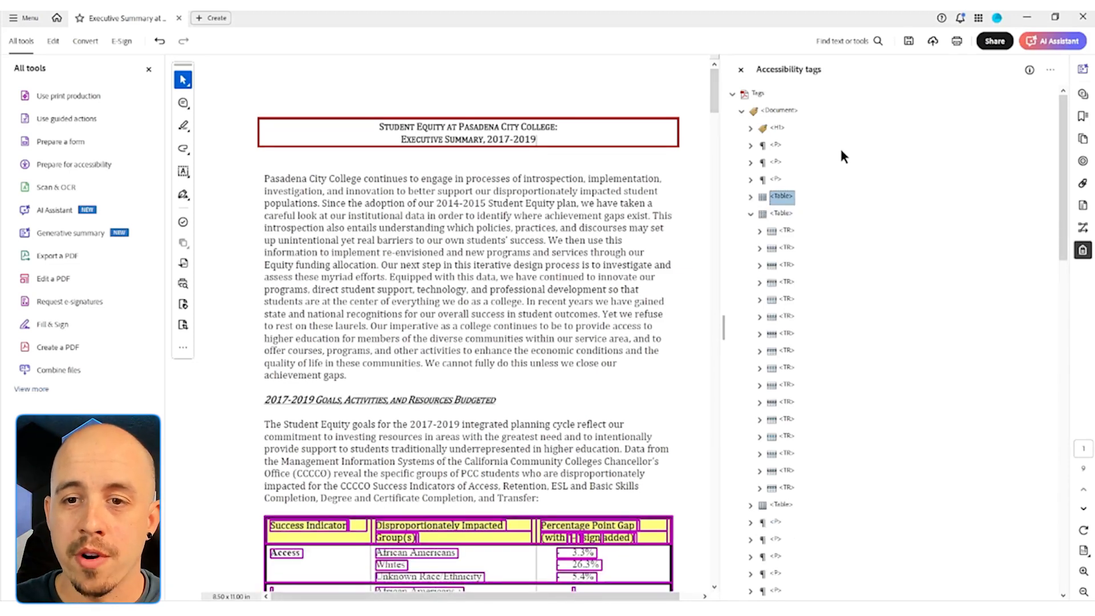
key("Up")
key("Up")
key("Up")
key("Down")
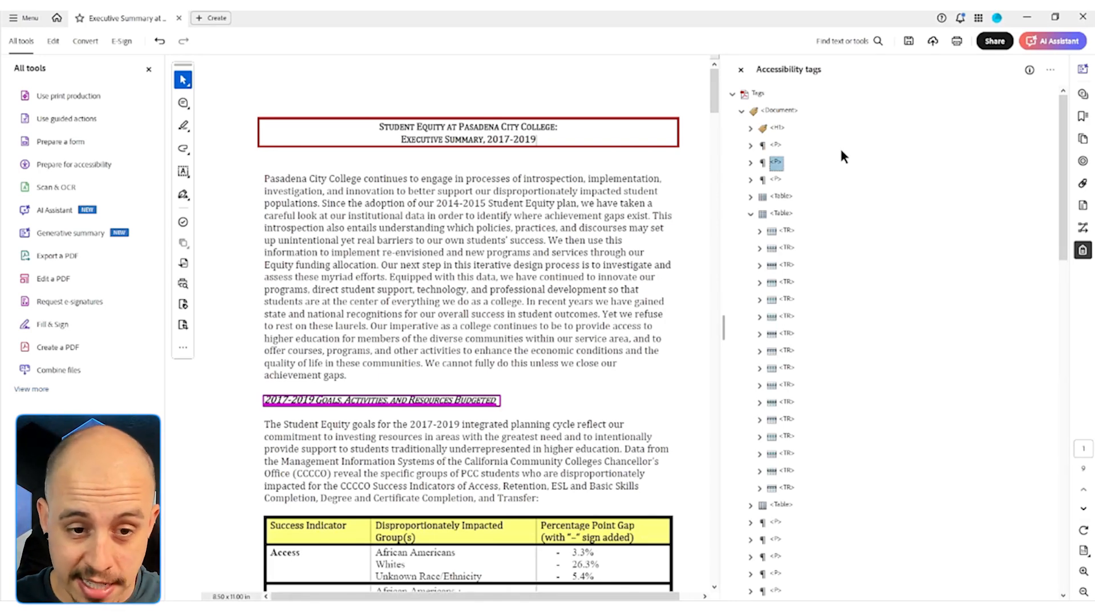
key("F2")
key("Left")
key("BackSpace")
type("H2")
key("Return")
Expand the first table and its header row, and check which content each of the row's child tags covers
key("Down")
key("Down")
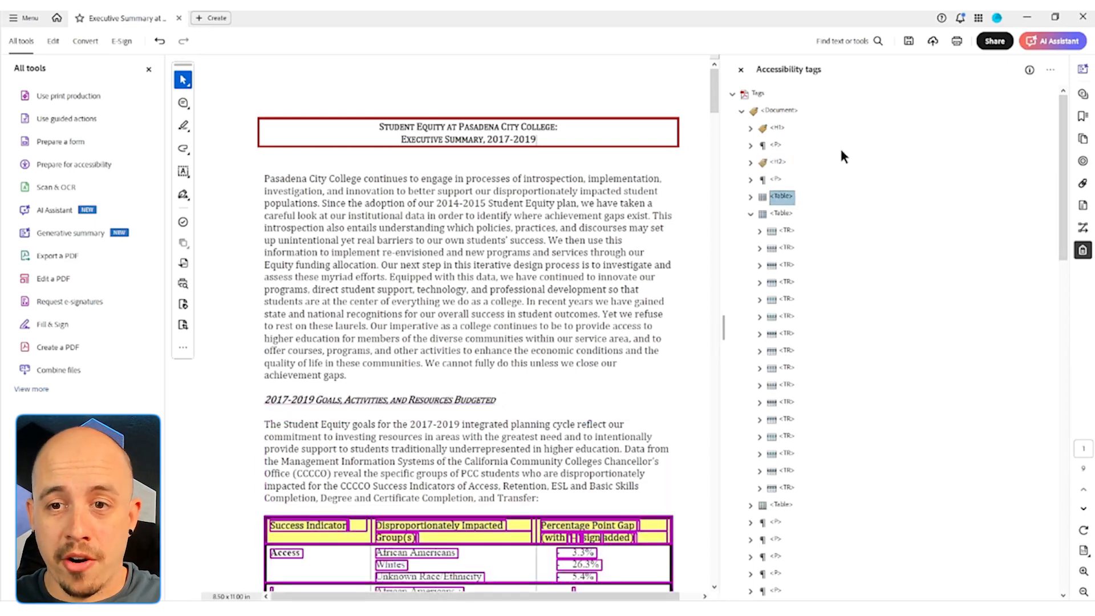
key("Right")
key("Down")
key("Down")
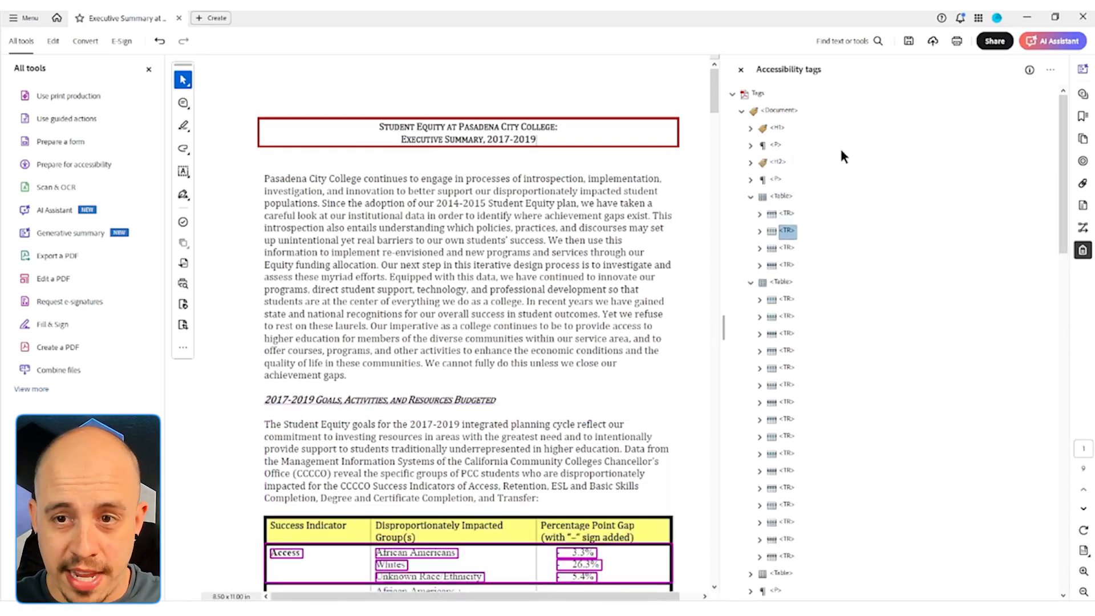
key("Up")
key("Right")
key("Down")
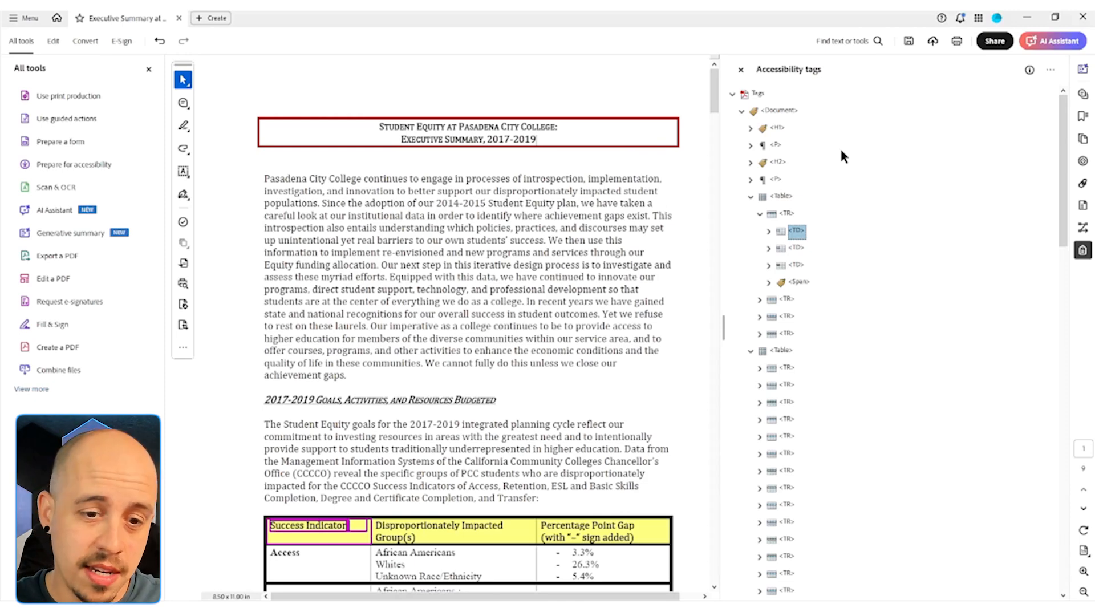
key("Down")
key("Down")
key("Down")
key("Up")
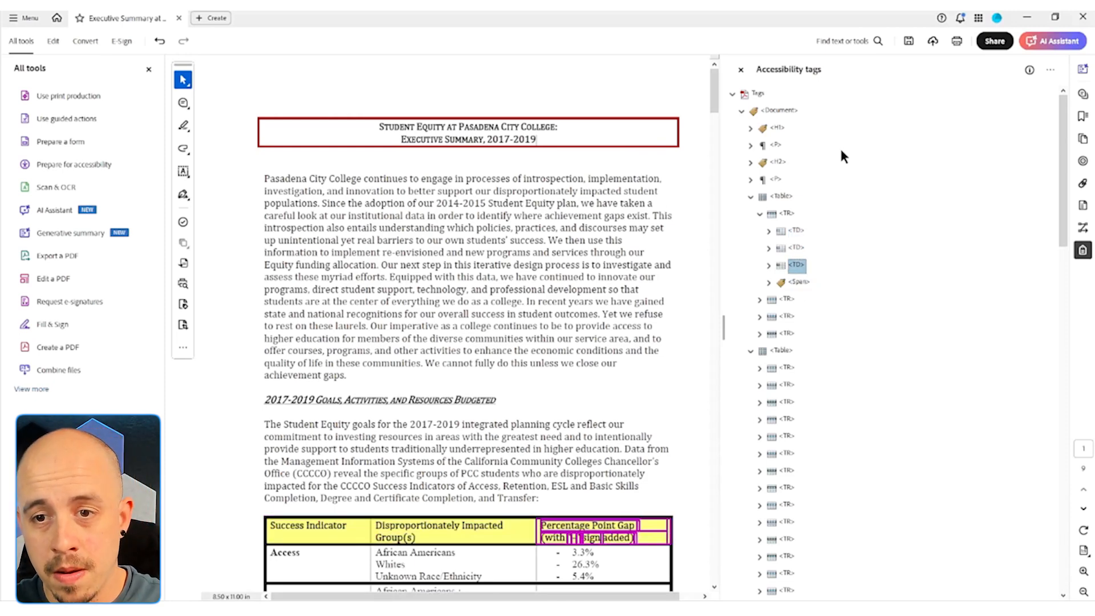
key("Up")
key("Up")
key("Up")
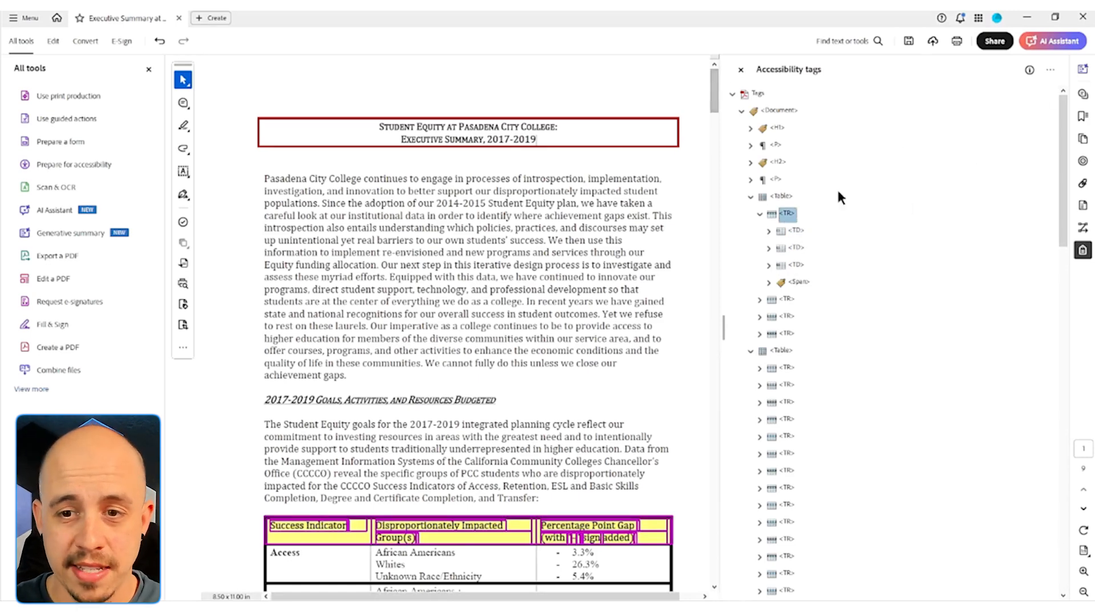
Show the document's content tree and expand its pages to reach the path containers of the page 2 table
scroll(559, 302, "down", 3)
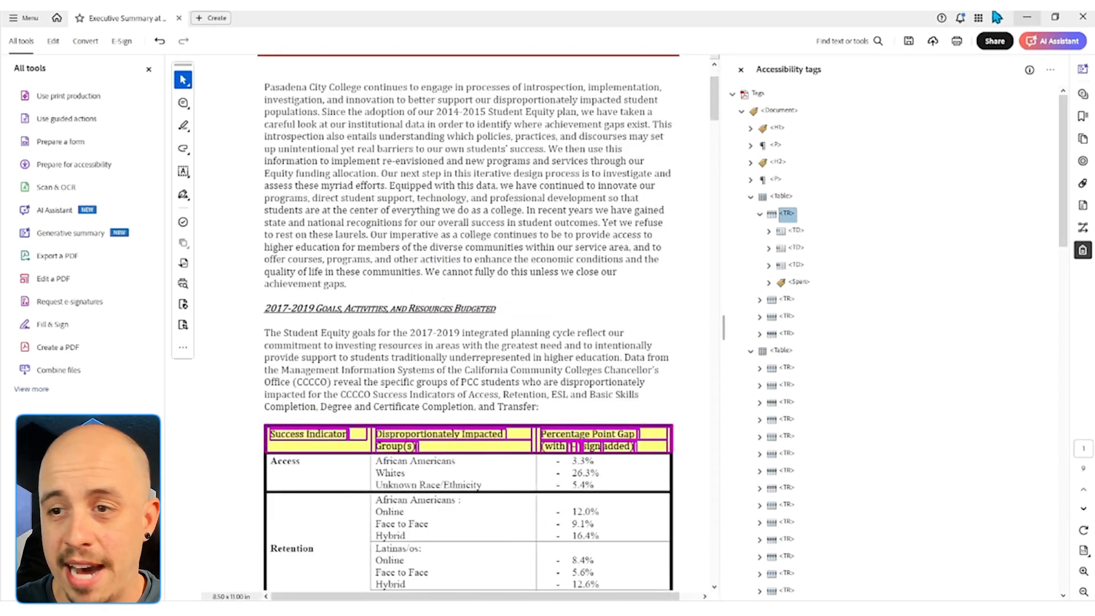
left_click(1083, 205)
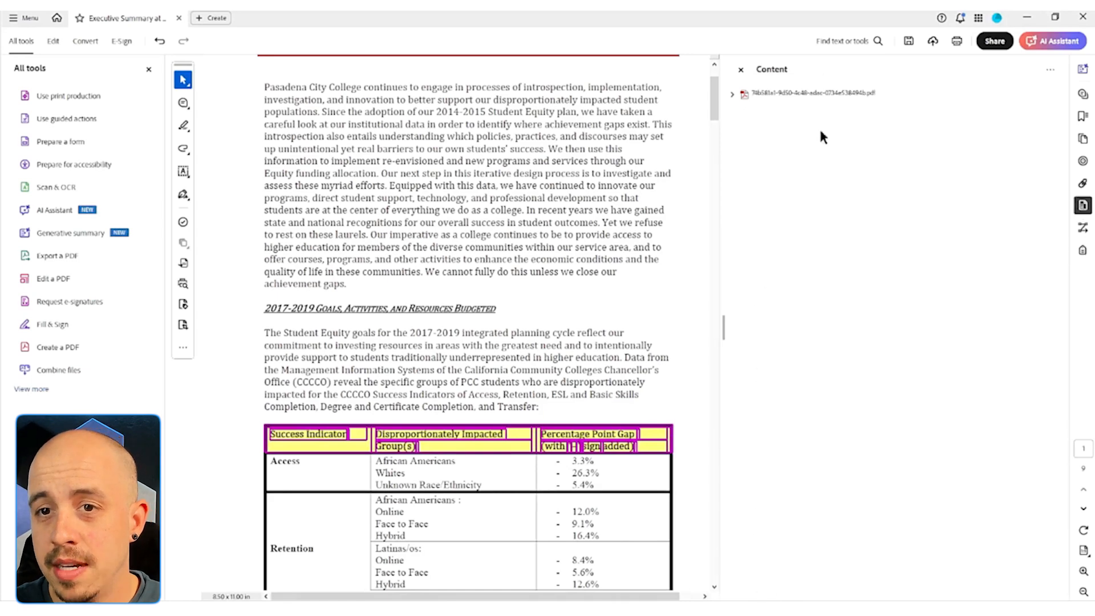
left_click(733, 93)
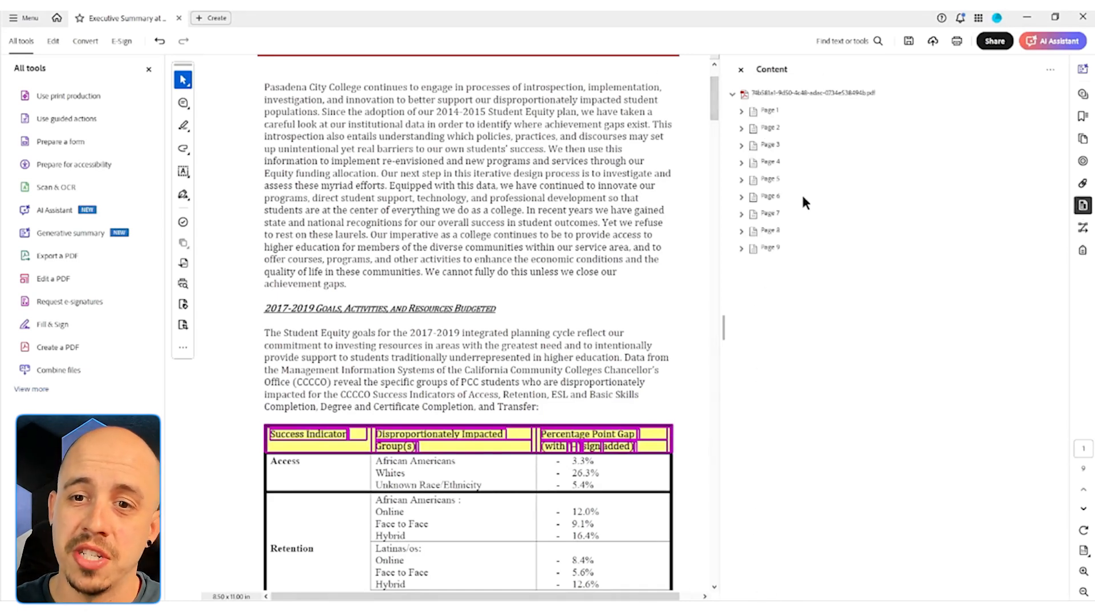
left_click(742, 111)
scroll(809, 239, "down", 10)
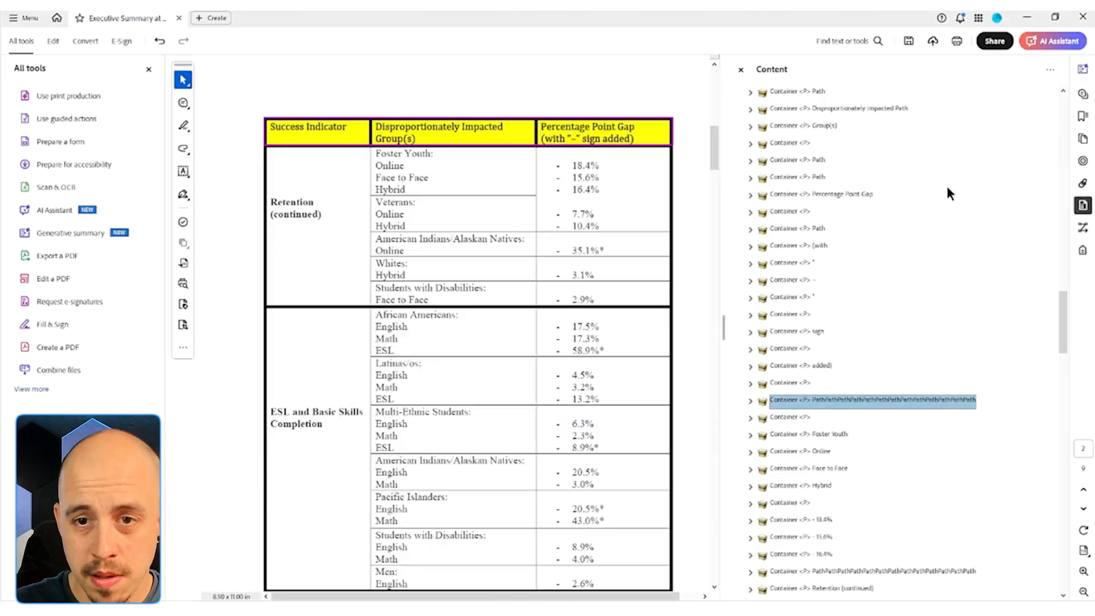
Change all the paths in the multi-path container that follows the page 2 table's header row content to artifacts
key("Right")
key("Down")
key("Down")
key("Down")
key("Down")
key("Down")
key("Down")
key("Down")
key("Down")
key("Down")
key("Down")
key("Down")
key("Down")
key("Down")
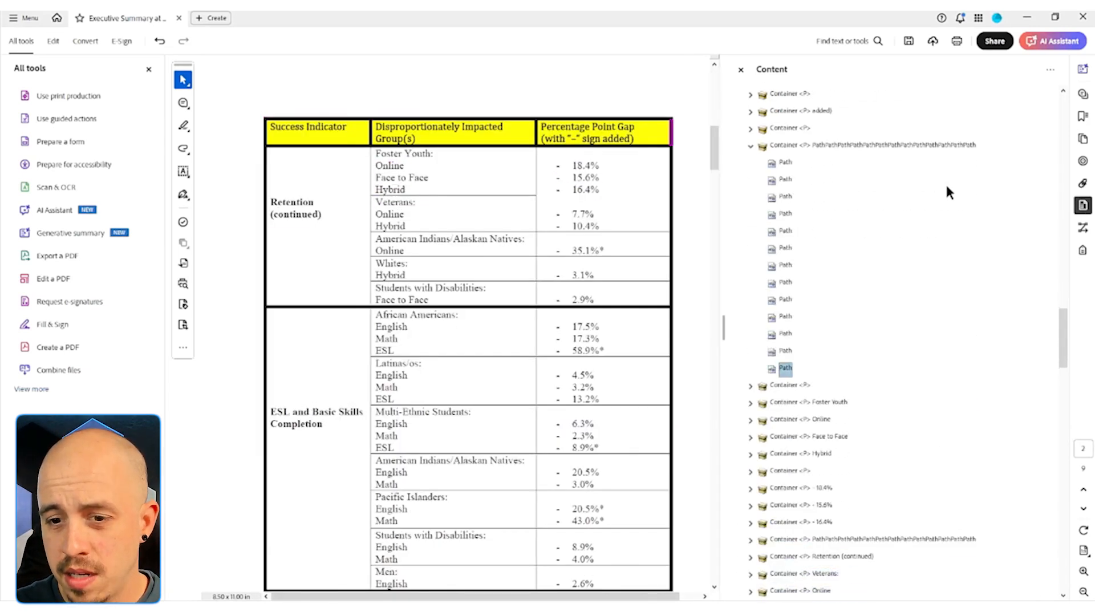
left_click(786, 164, "shift")
right_click(787, 167)
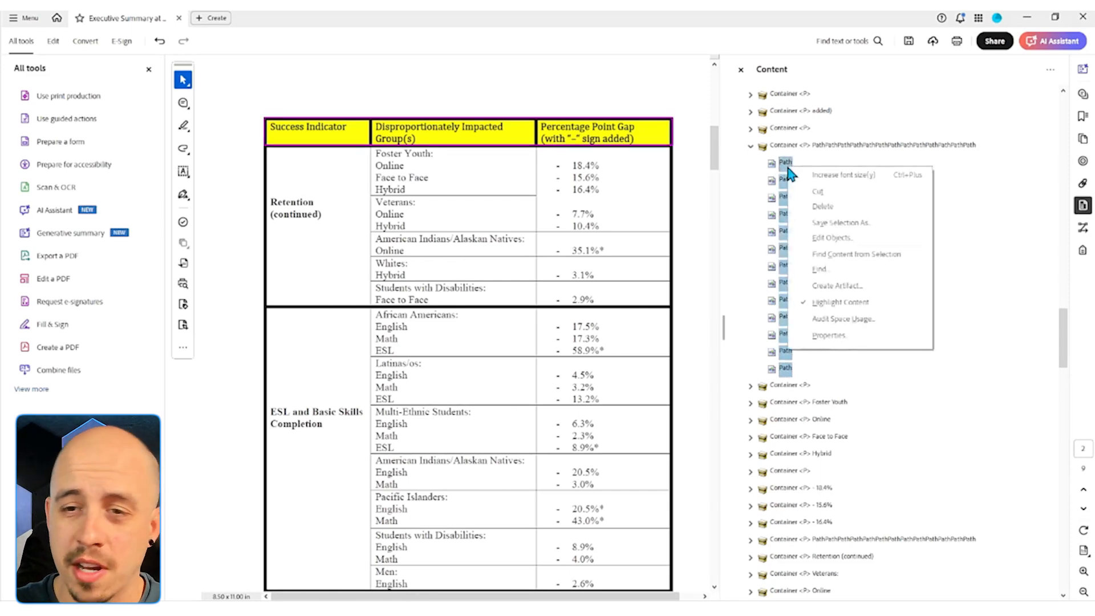
left_click(839, 285)
left_click(531, 353)
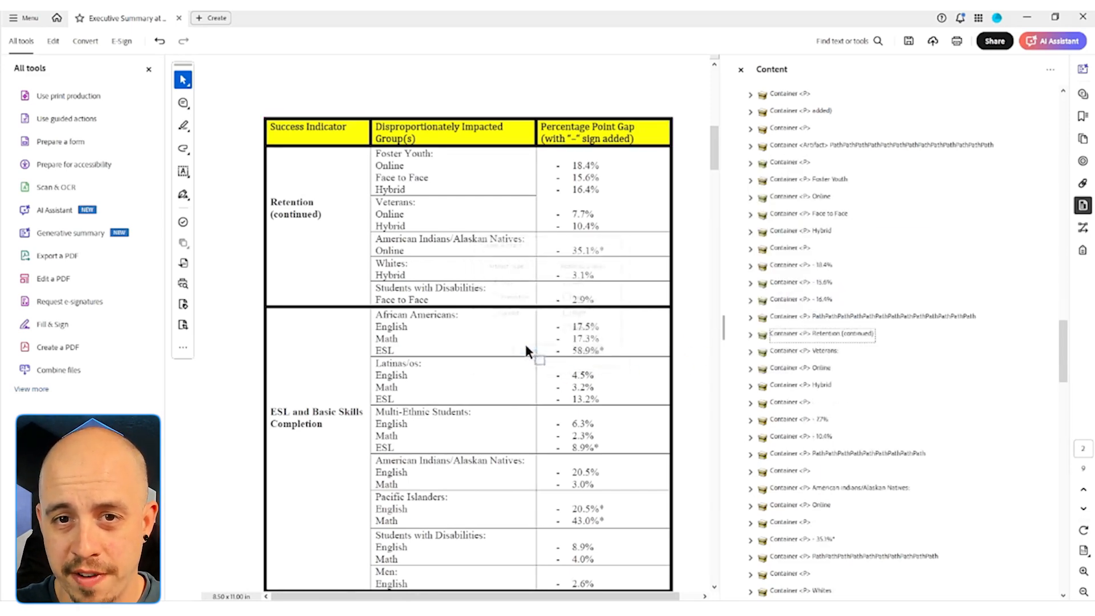
Change all the paths in the container after the American Indians/Alaskan Natives "35.1%*" entry on page 2 to artifacts
left_click(783, 404)
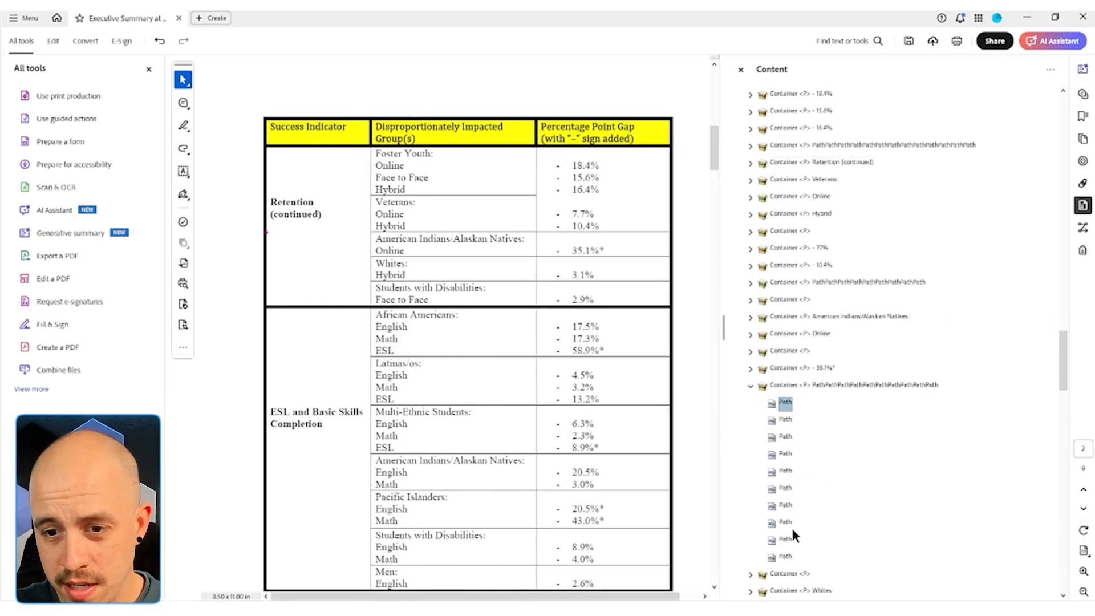
left_click(783, 559, "shift")
scroll(787, 528, "down", 5)
scroll(534, 414, "down", 2)
scroll(533, 418, "down", 5)
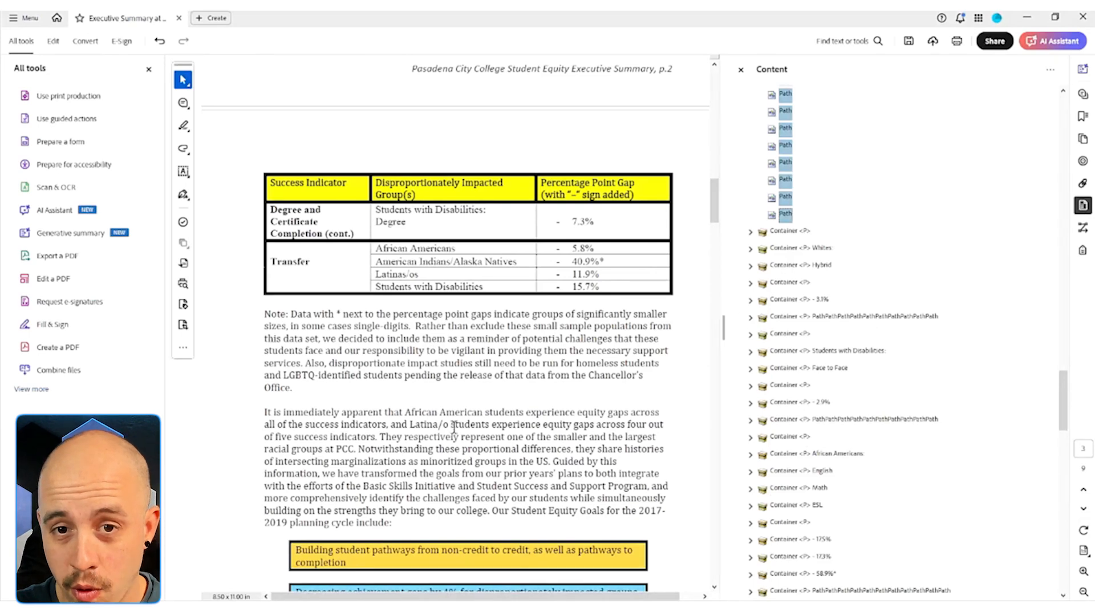
scroll(604, 364, "up", 10)
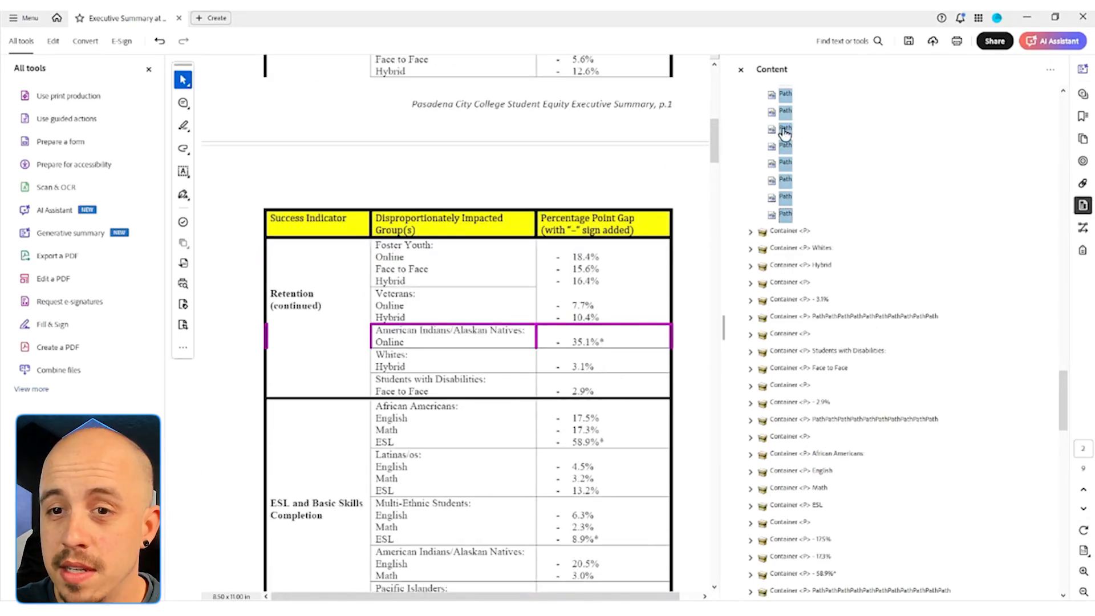
right_click(785, 129)
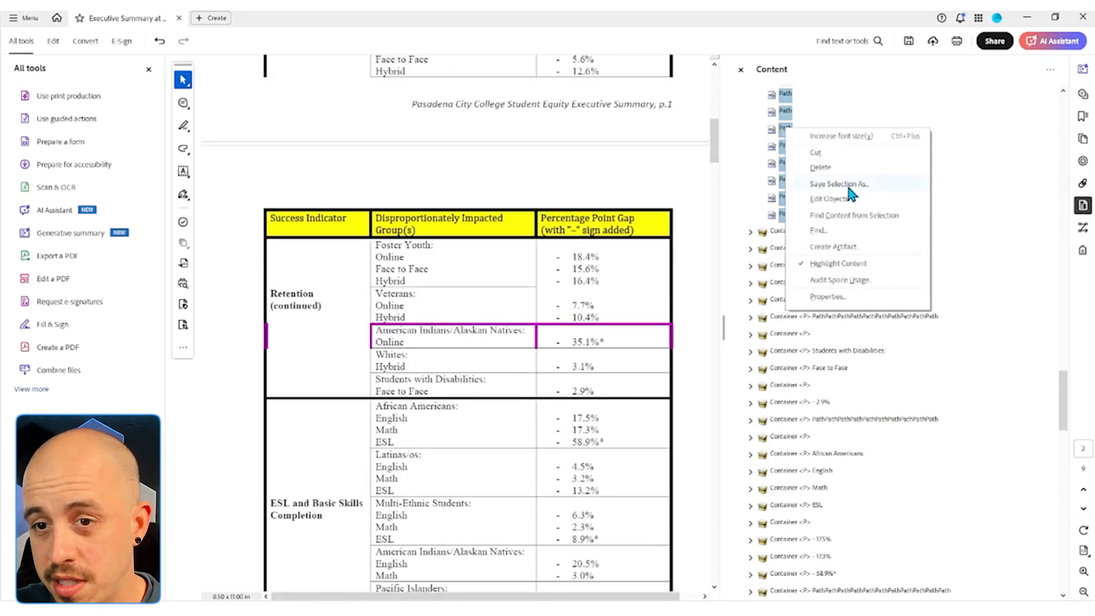
left_click(835, 247)
left_click(531, 354)
Change the remaining multi-path containers of the page 2 table, from the Whites row through the final Latinas/os row, to artifacts together
right_click(826, 424)
left_click(833, 146)
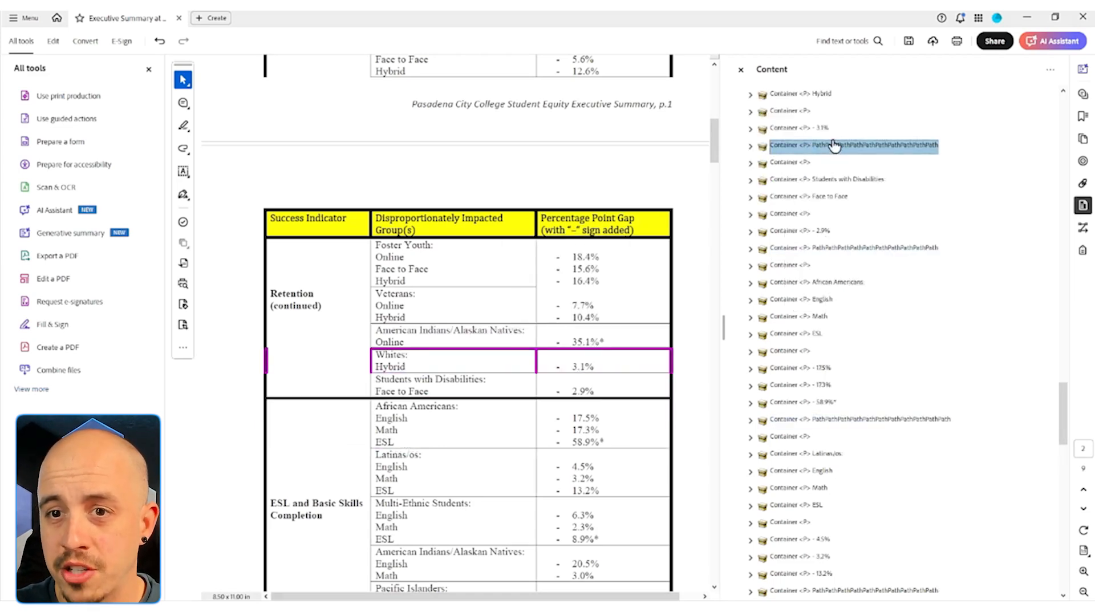
left_click(750, 146)
left_click(750, 146)
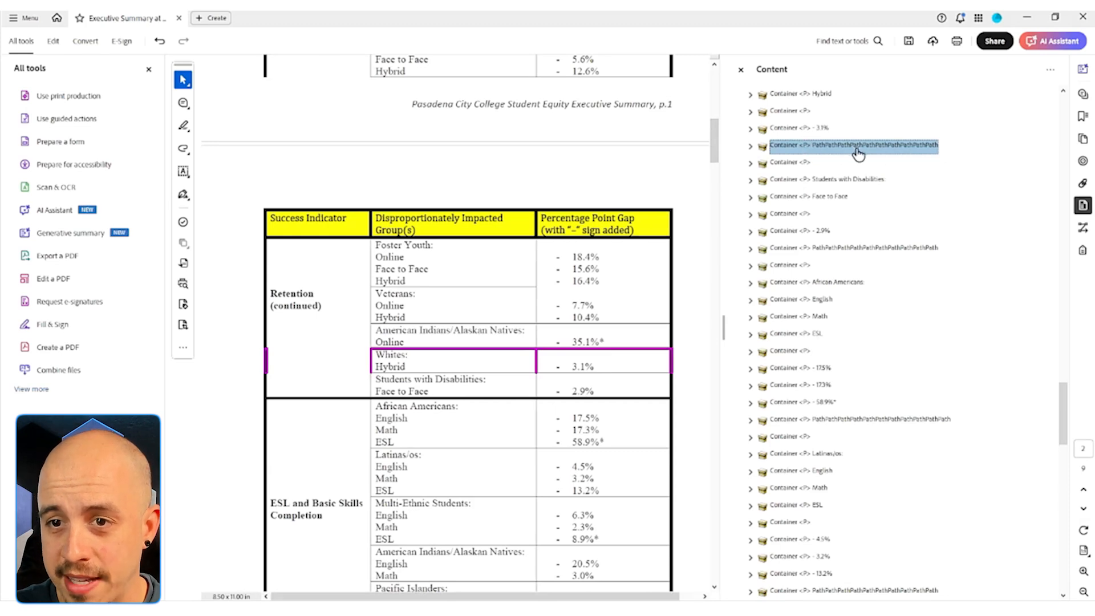
left_click(833, 252, "ctrl")
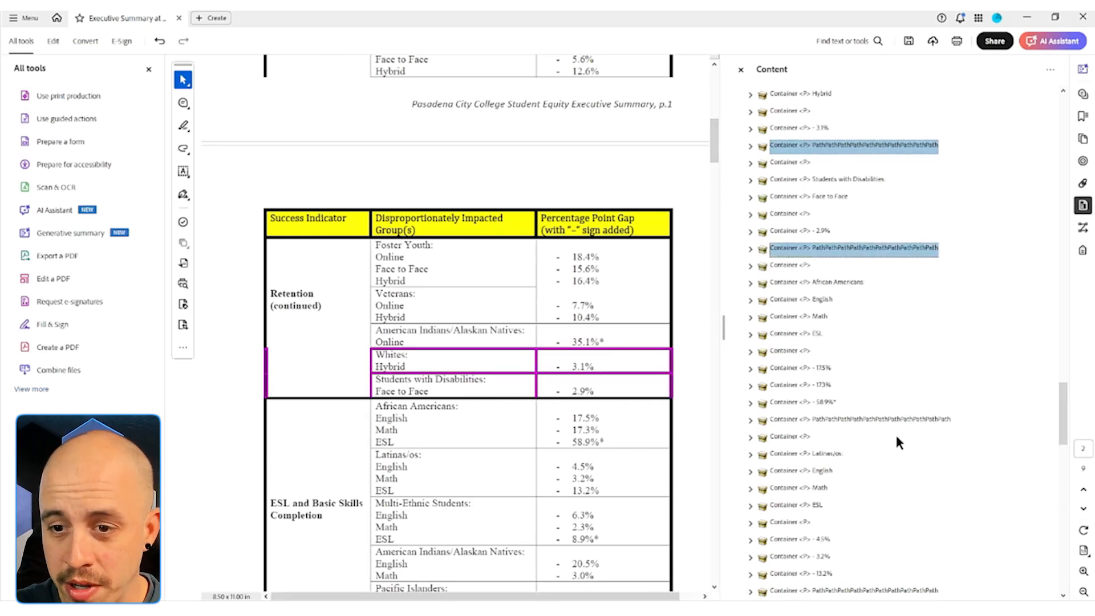
left_click(889, 424, "ctrl")
scroll(889, 424, "down", 3)
left_click(885, 420, "ctrl")
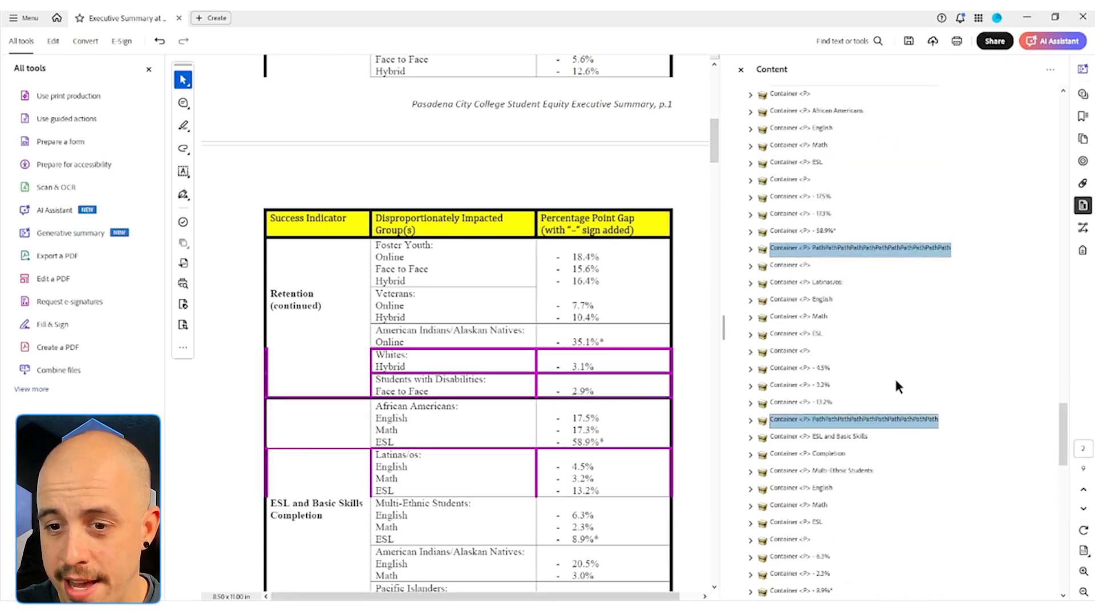
scroll(894, 377, "down", 3)
left_click(877, 437, "ctrl")
scroll(879, 423, "down", 3)
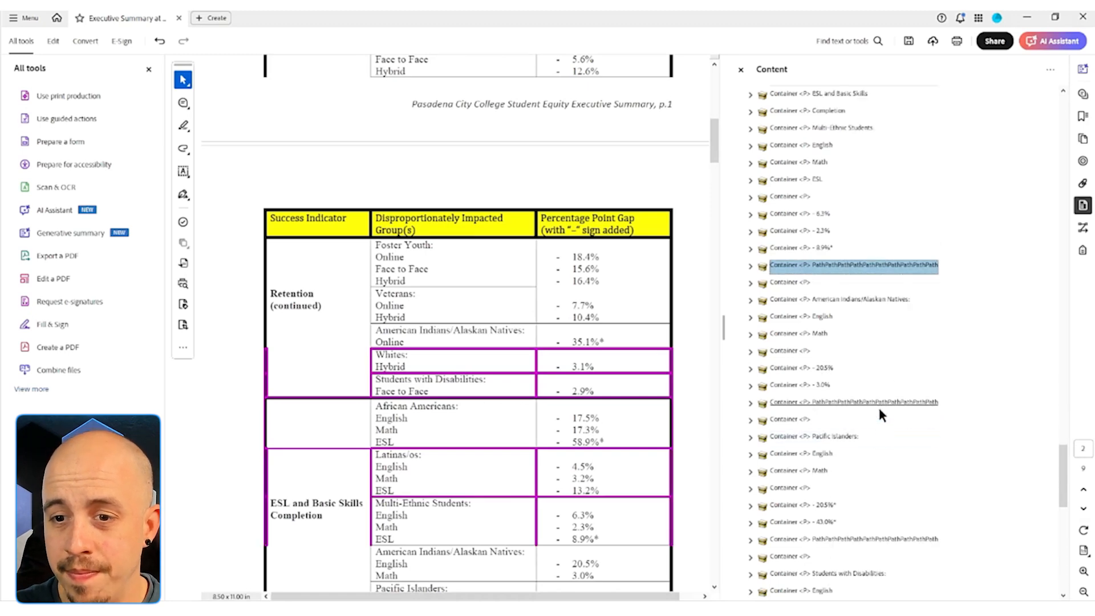
left_click(880, 406, "ctrl")
scroll(881, 411, "down", 3)
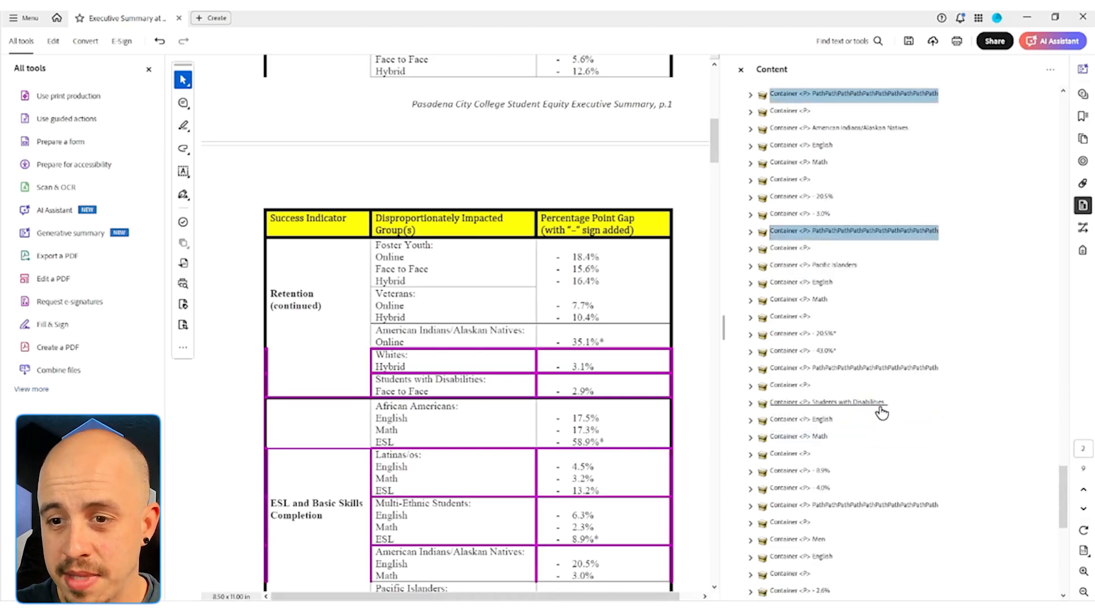
left_click(878, 370, "ctrl")
left_click(883, 506, "ctrl")
scroll(888, 450, "down", 2)
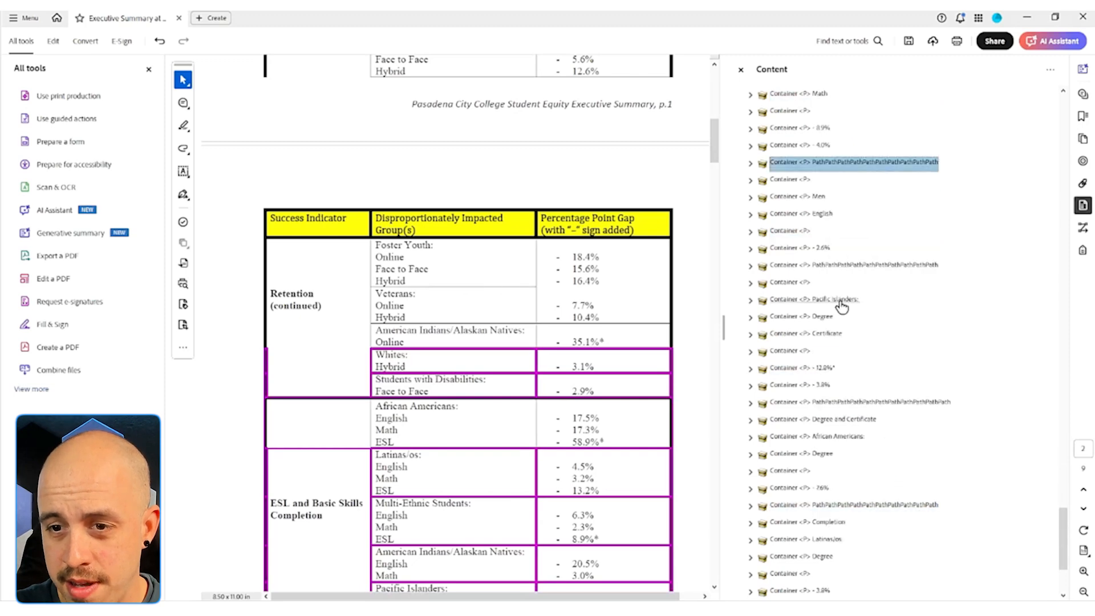
left_click(837, 265, "ctrl")
left_click(855, 403, "ctrl")
left_click(873, 506, "ctrl")
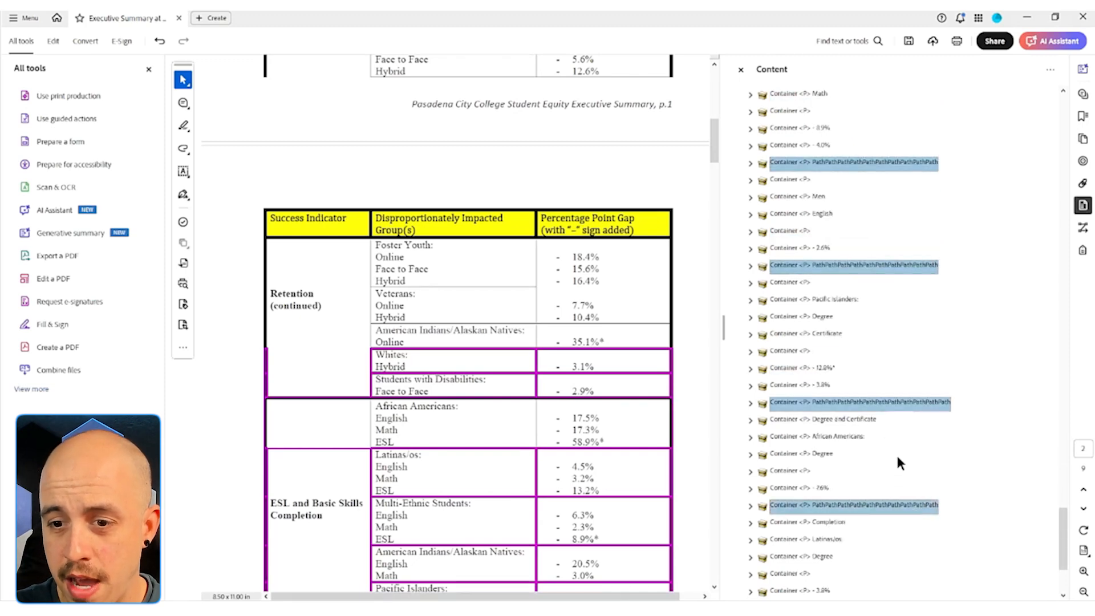
scroll(896, 454, "down", 1)
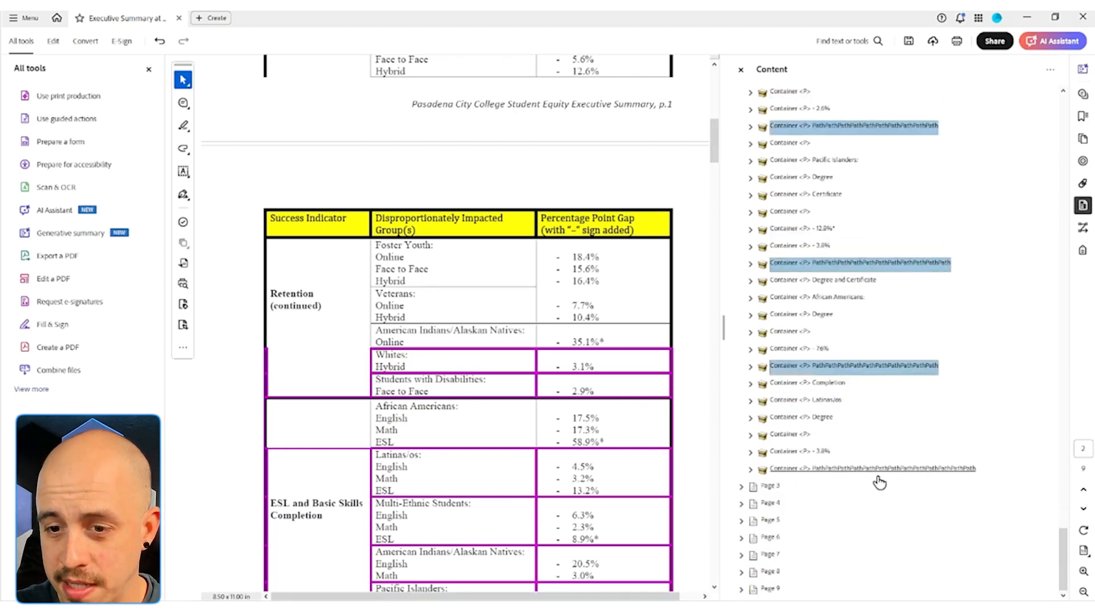
left_click(876, 472, "ctrl")
right_click(876, 472)
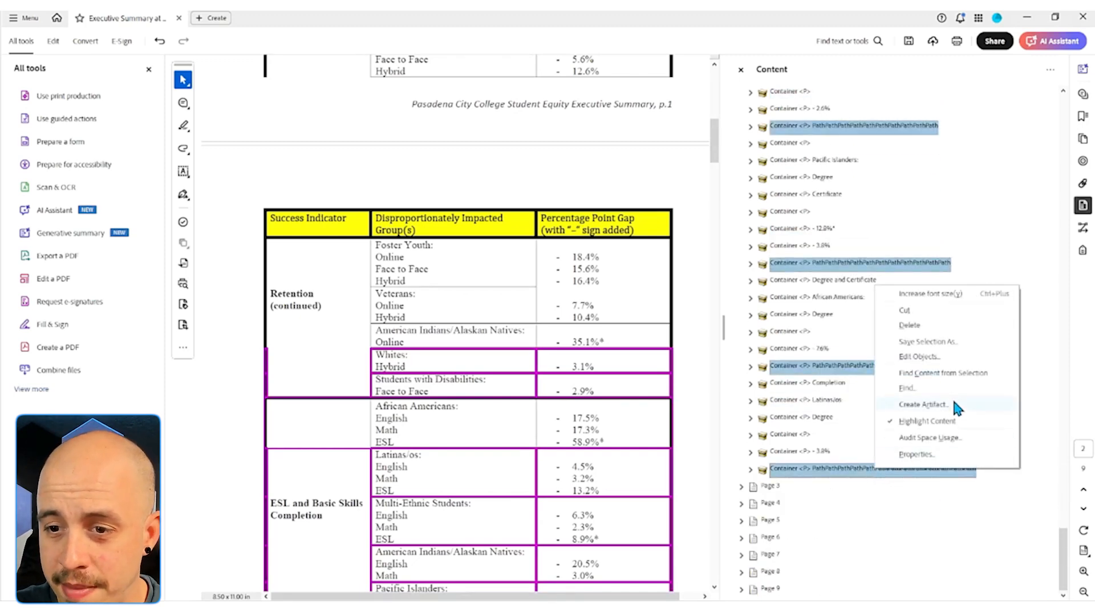
left_click(936, 404)
left_click(537, 354)
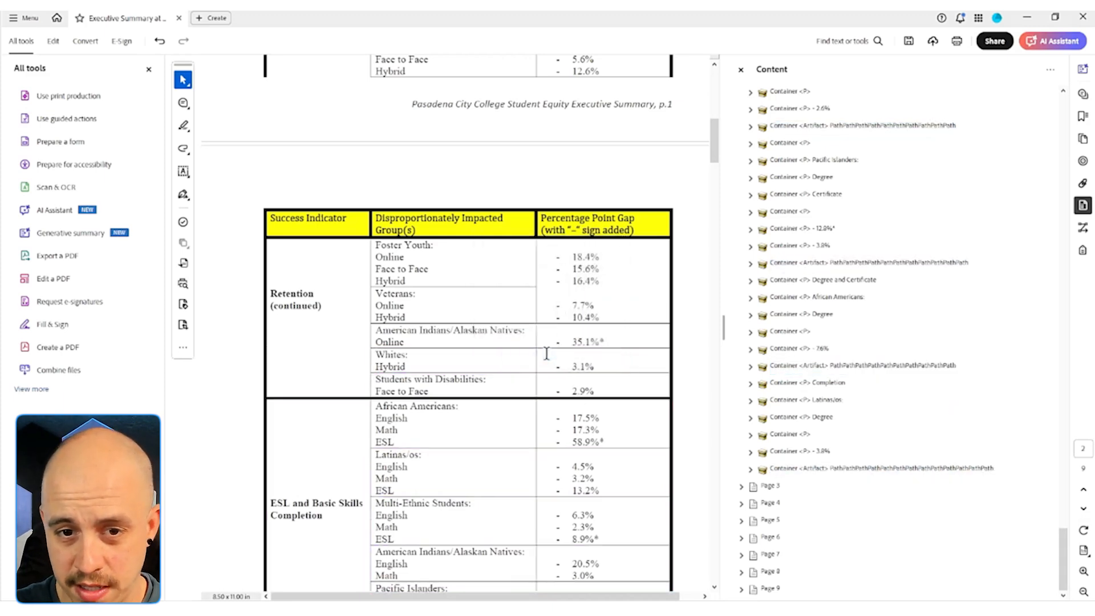
Change the selected path containers of the page 3 table and the colored goal boxes below it to artifacts together
left_click(740, 486)
scroll(787, 388, "down", 3)
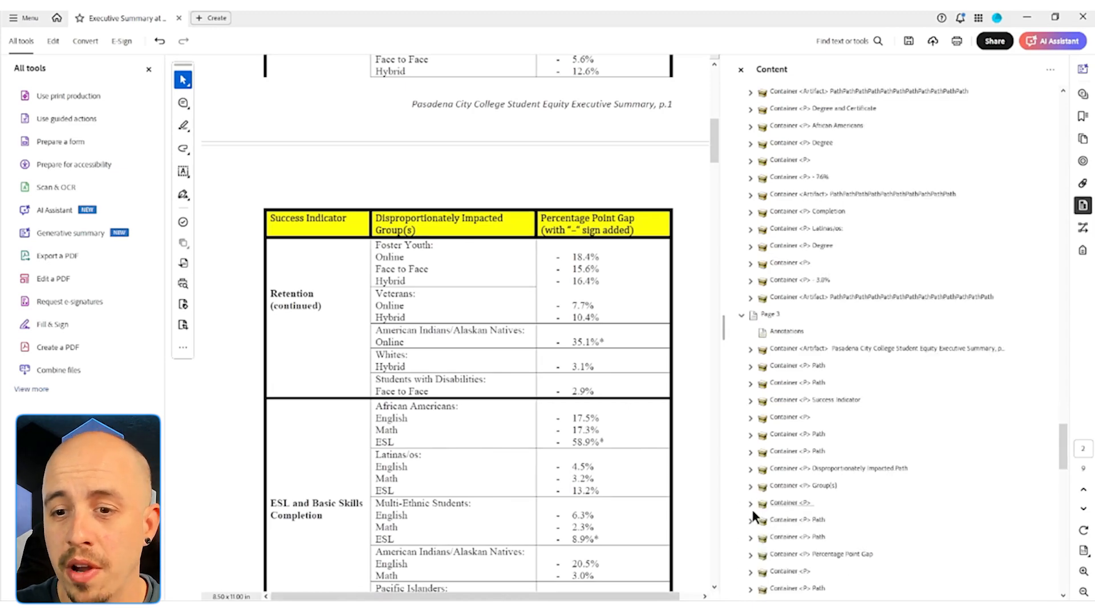
left_click(790, 368)
left_click(810, 386, "shift")
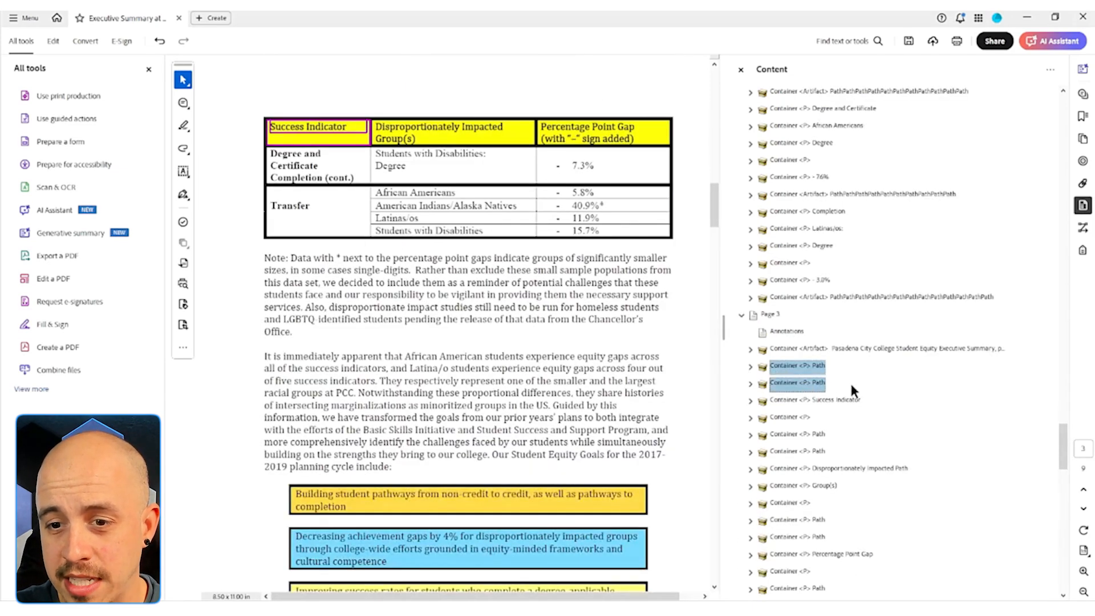
left_click(813, 435, "ctrl")
left_click(813, 451, "ctrl")
scroll(821, 448, "down", 3)
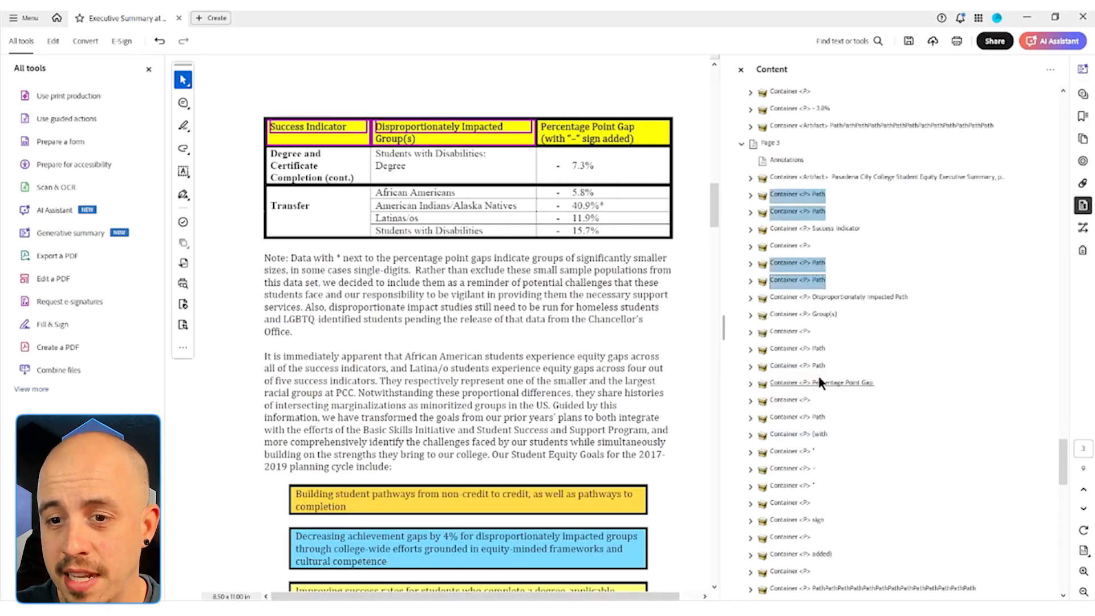
left_click(804, 349, "ctrl")
left_click(810, 366, "ctrl")
left_click(810, 418, "ctrl")
left_click(815, 435, "ctrl")
scroll(885, 453, "down", 3)
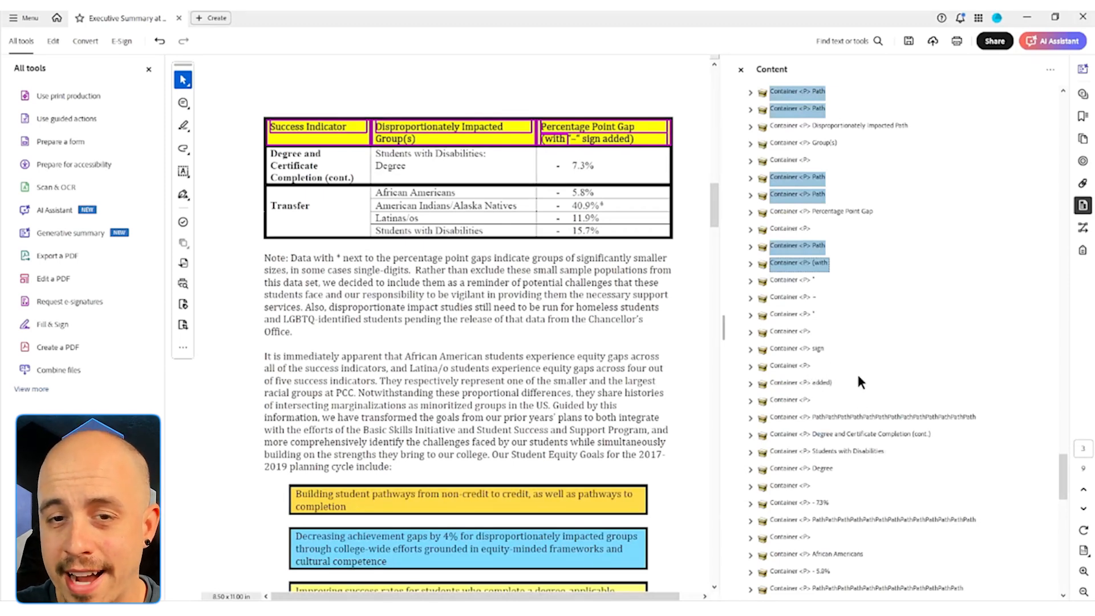
left_click(867, 417, "ctrl")
left_click(895, 520, "ctrl")
scroll(895, 522, "down", 3)
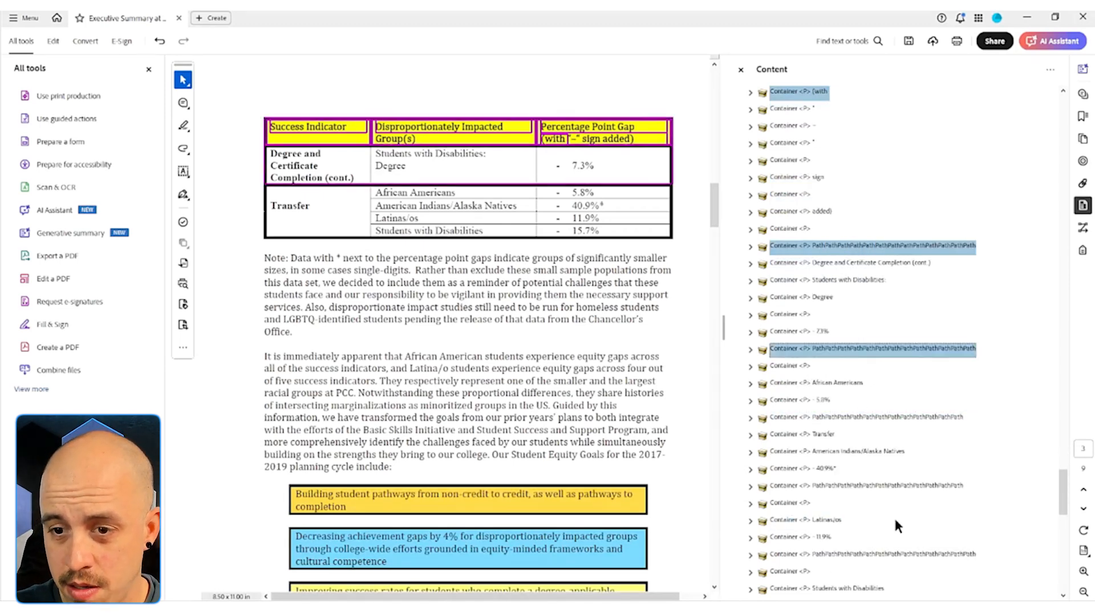
left_click(861, 417, "ctrl")
left_click(901, 485, "ctrl")
left_click(885, 554, "ctrl")
scroll(867, 471, "down", 3)
left_click(845, 452, "ctrl")
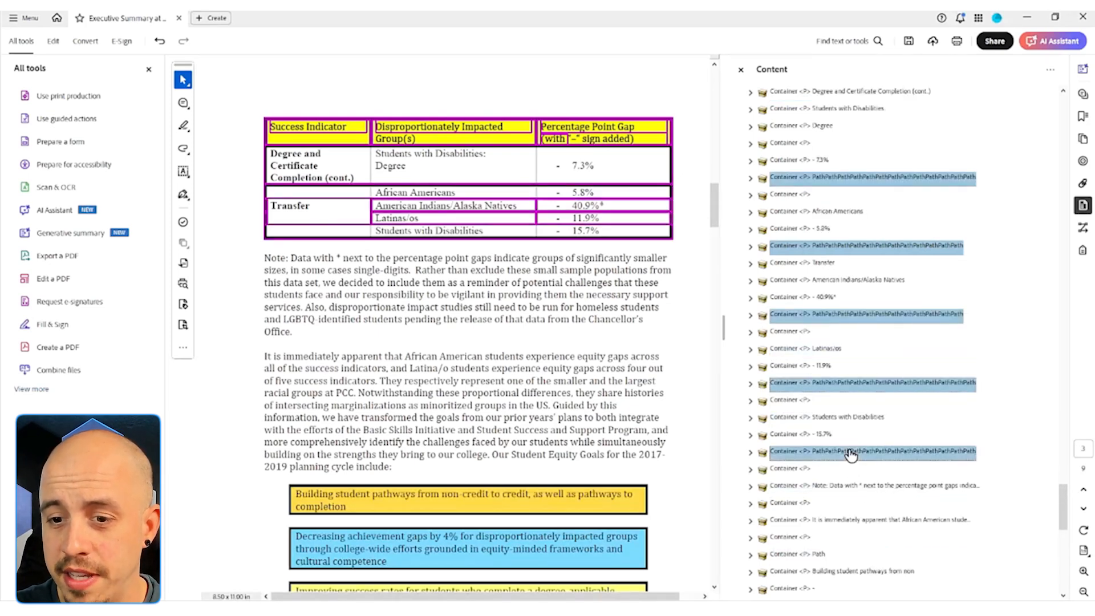
scroll(847, 447, "down", 3)
left_click(856, 468, "ctrl")
scroll(853, 469, "down", 3)
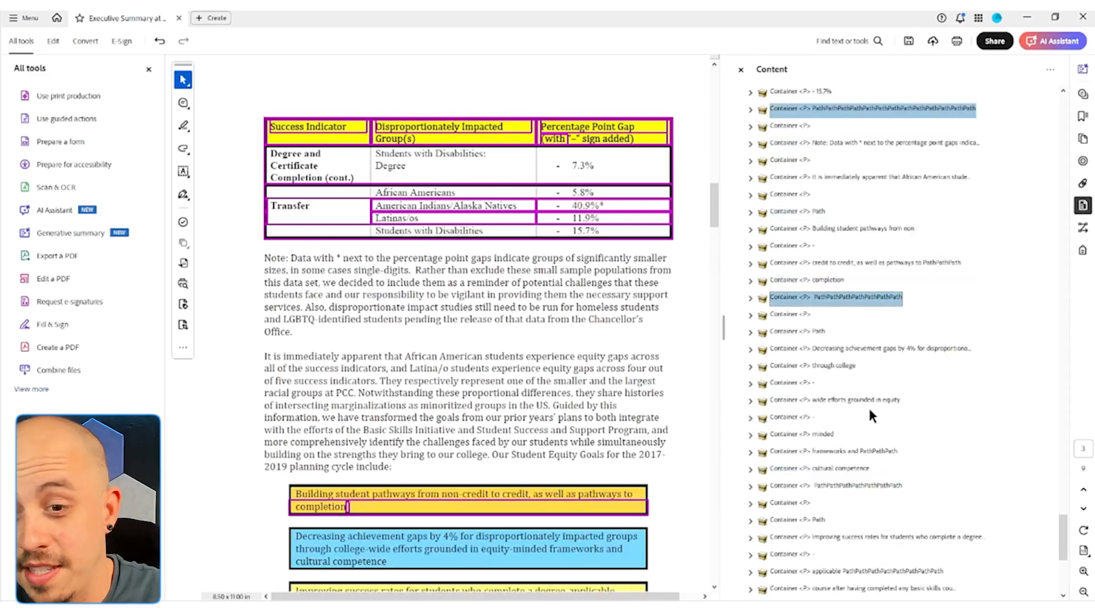
left_click(872, 486, "ctrl")
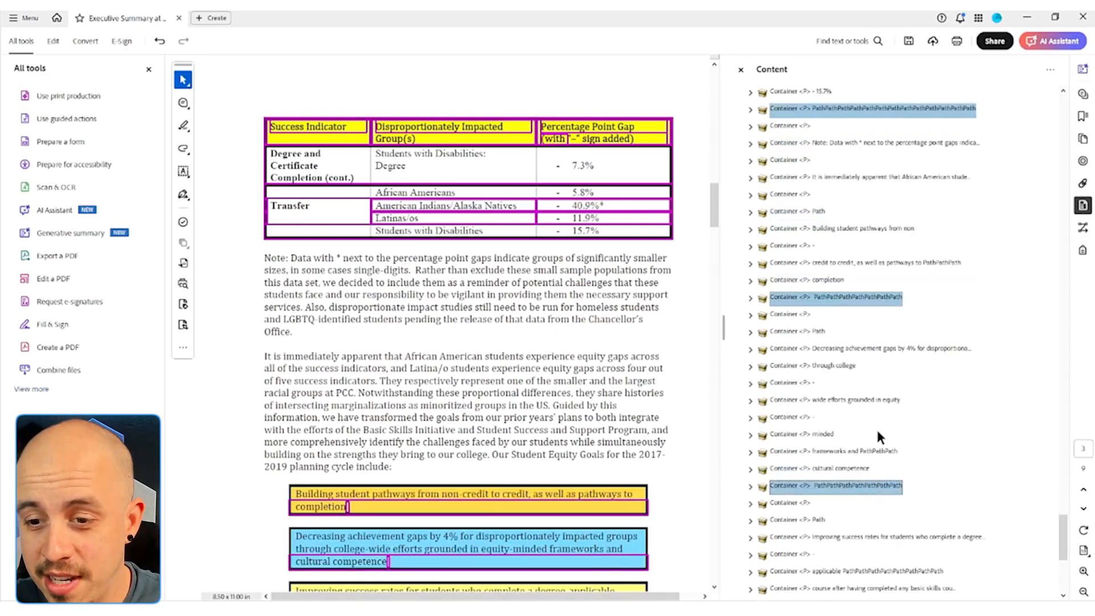
scroll(877, 437, "down", 3)
left_click(860, 435, "ctrl")
left_click(855, 400, "ctrl")
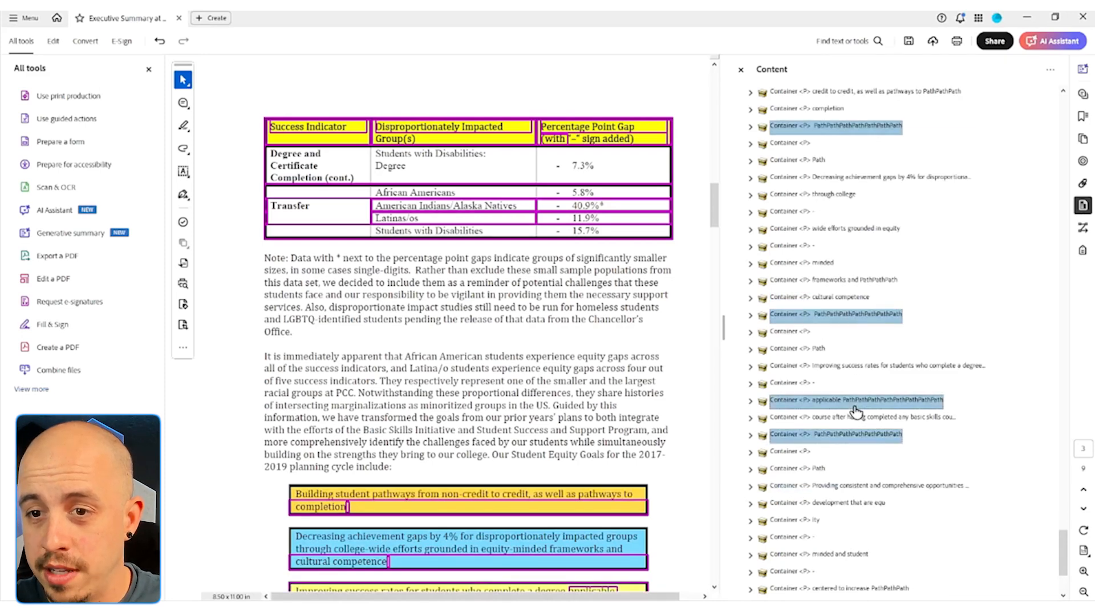
scroll(855, 410, "down", 3)
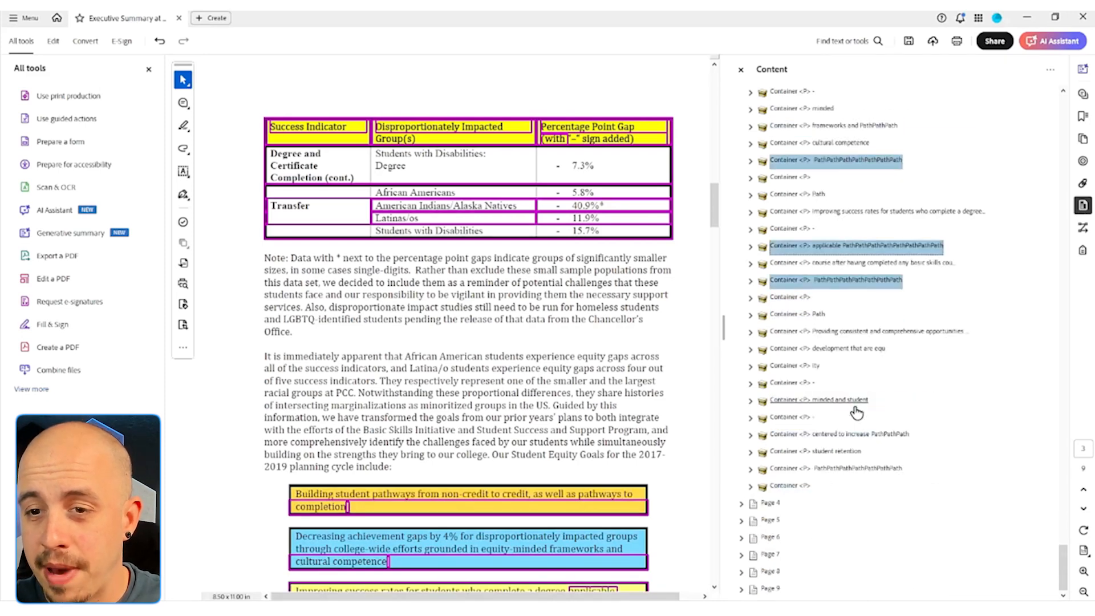
left_click(830, 473, "ctrl")
right_click(832, 480)
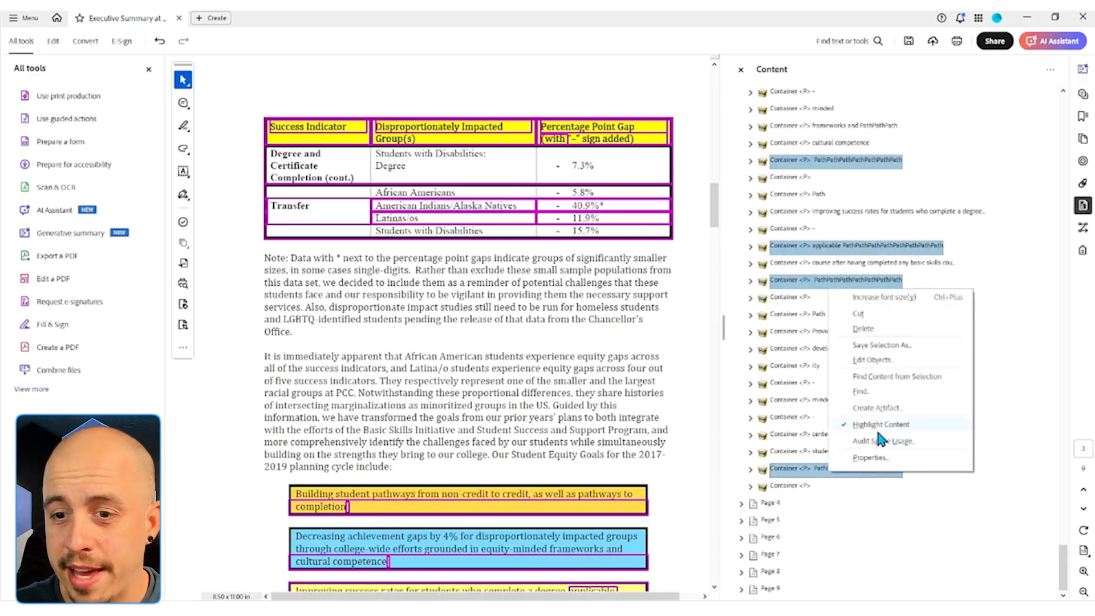
left_click(876, 412)
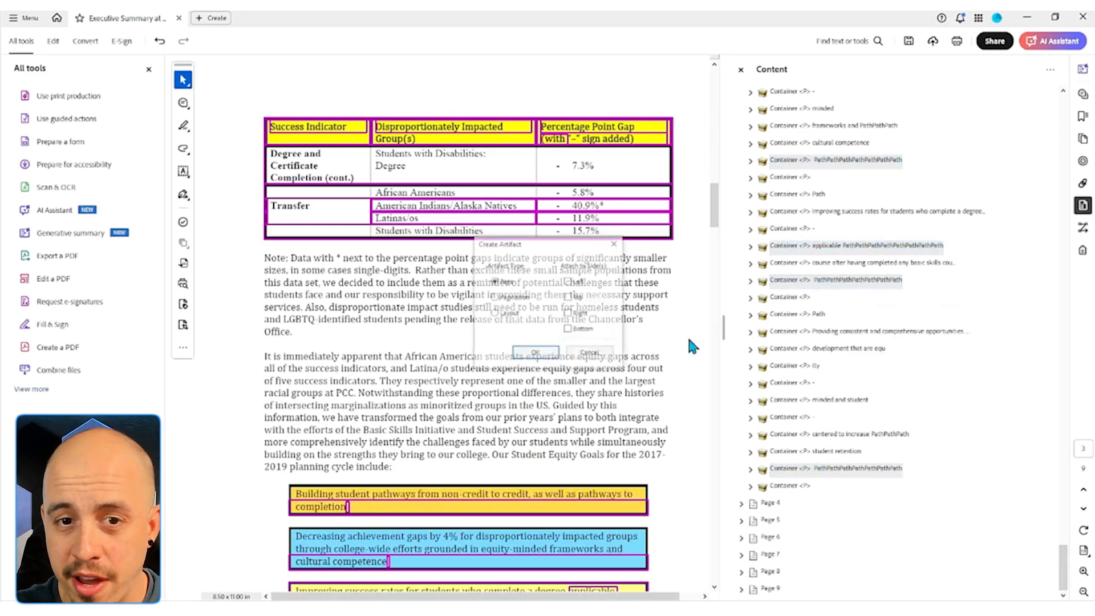
left_click(532, 356)
Show the accessibility tags and examine the page 1 table's rows down to the Span tag in the Access row
left_click(1082, 250)
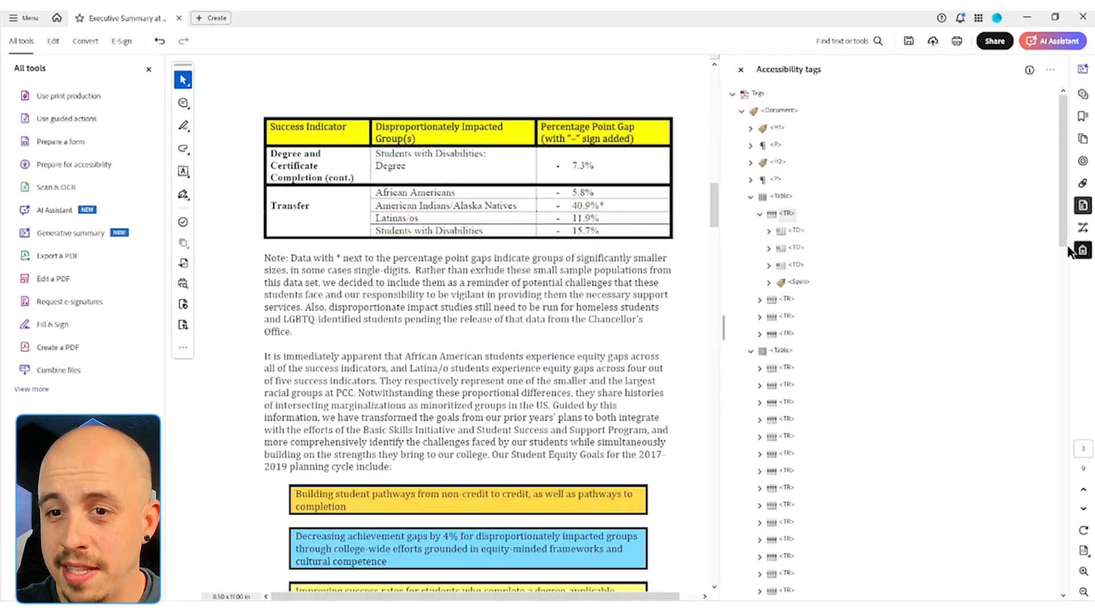
left_click(797, 232)
key("Left")
key("Left")
key("Left")
key("Down")
key("Down")
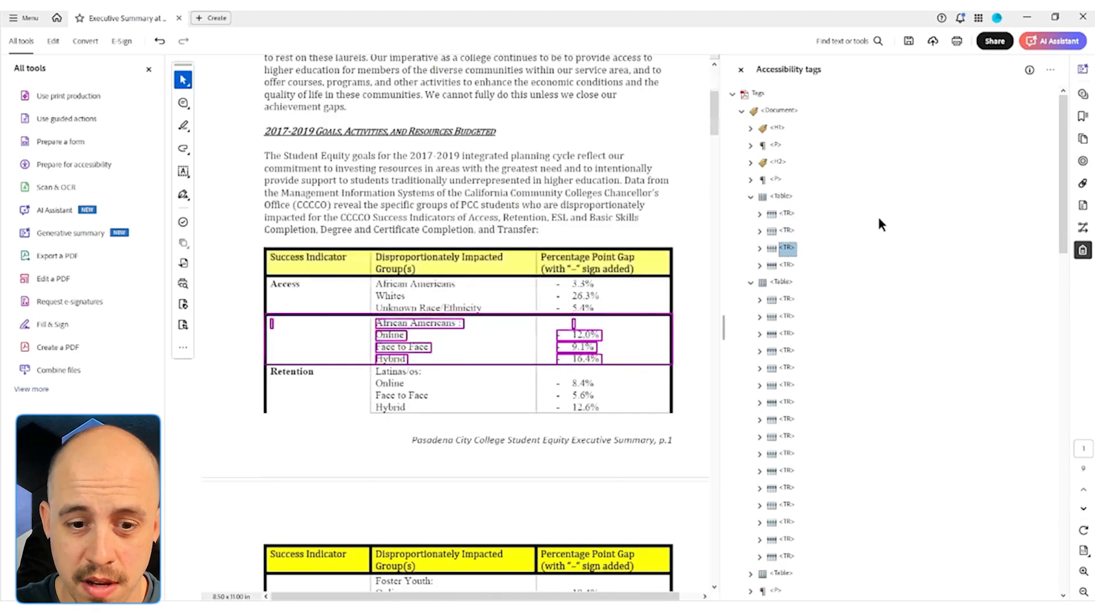
key("Right")
key("Right")
key("Right")
key("Right")
key("Right")
key("Right")
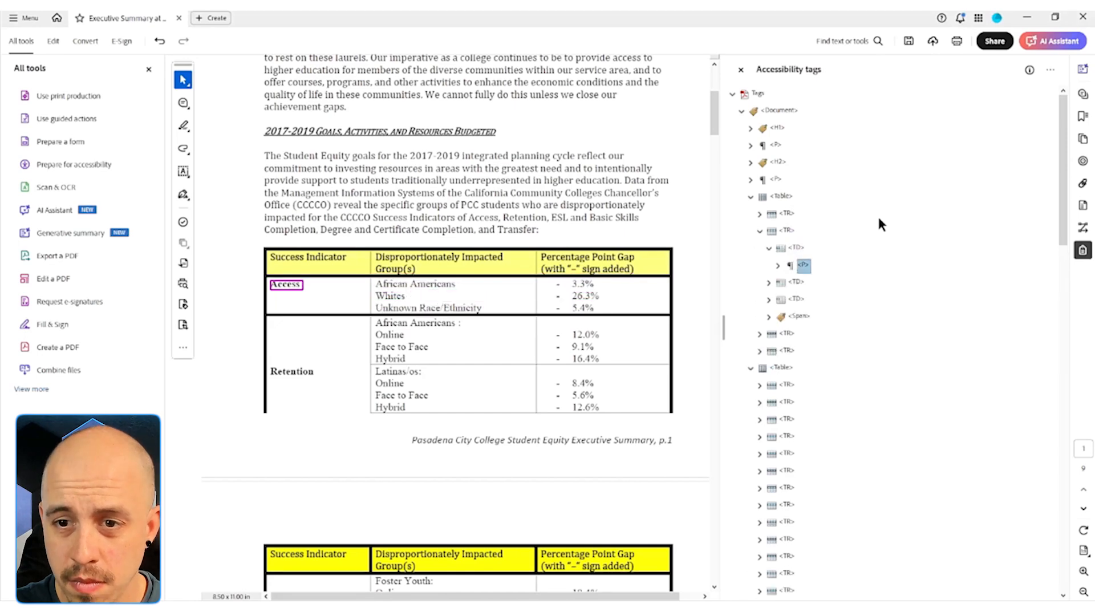
key("Down")
key("Down")
key("Down")
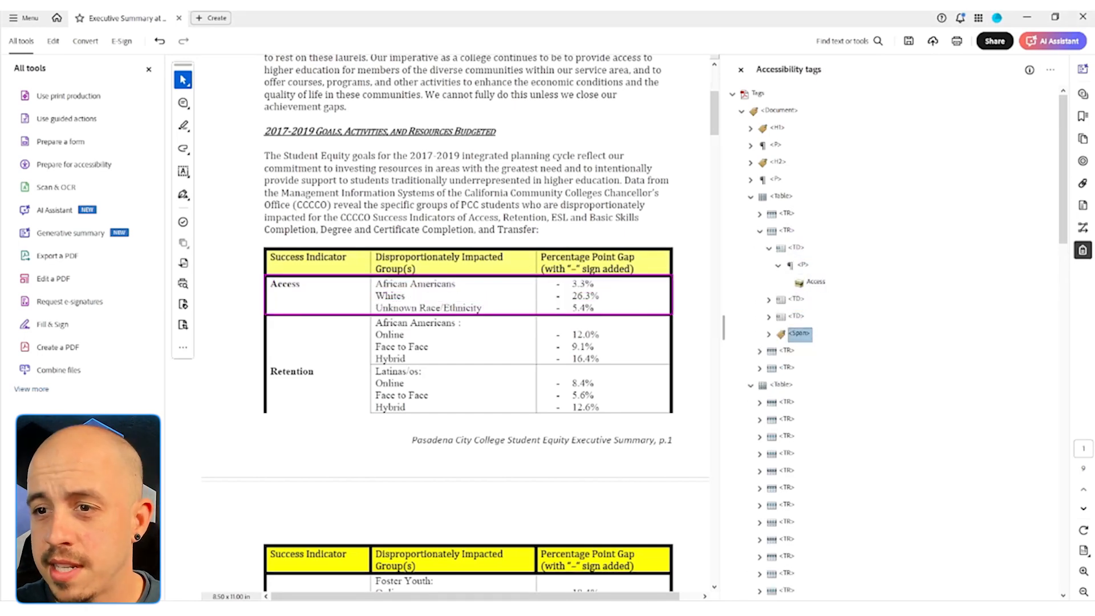
Return to the content tree and change the remaining path containers of the page 1 table to artifacts together
left_click(1083, 205)
scroll(819, 153, "up", 10)
left_click(858, 368)
scroll(858, 368, "down", 3)
left_click(851, 387)
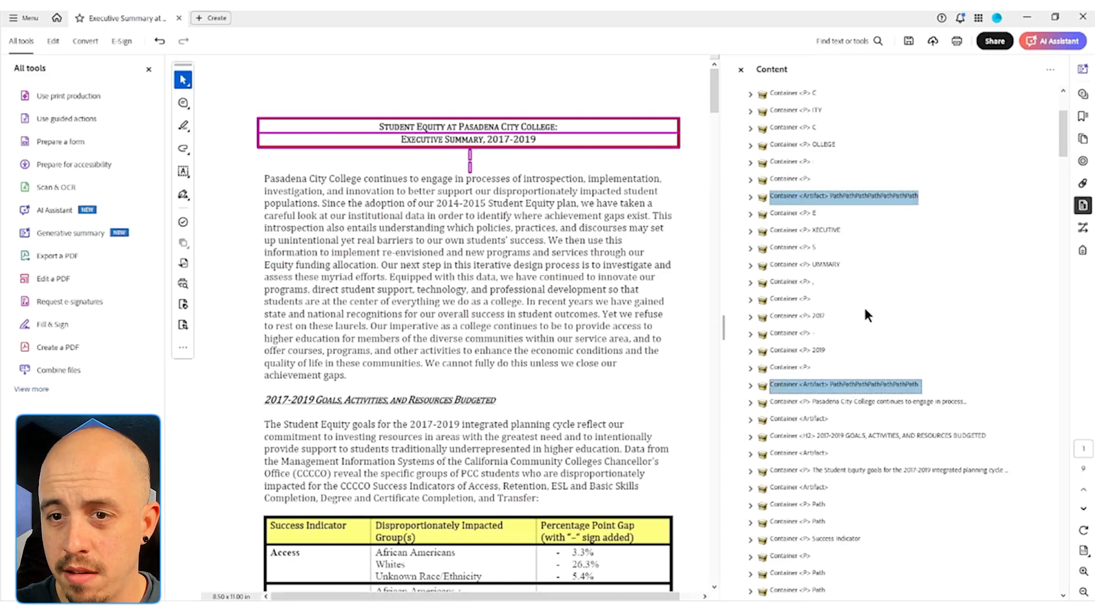
scroll(864, 307, "down", 3)
scroll(861, 306, "down", 3)
left_click(801, 317, "ctrl")
left_click(803, 334, "ctrl")
left_click(811, 385, "ctrl")
left_click(815, 403, "ctrl")
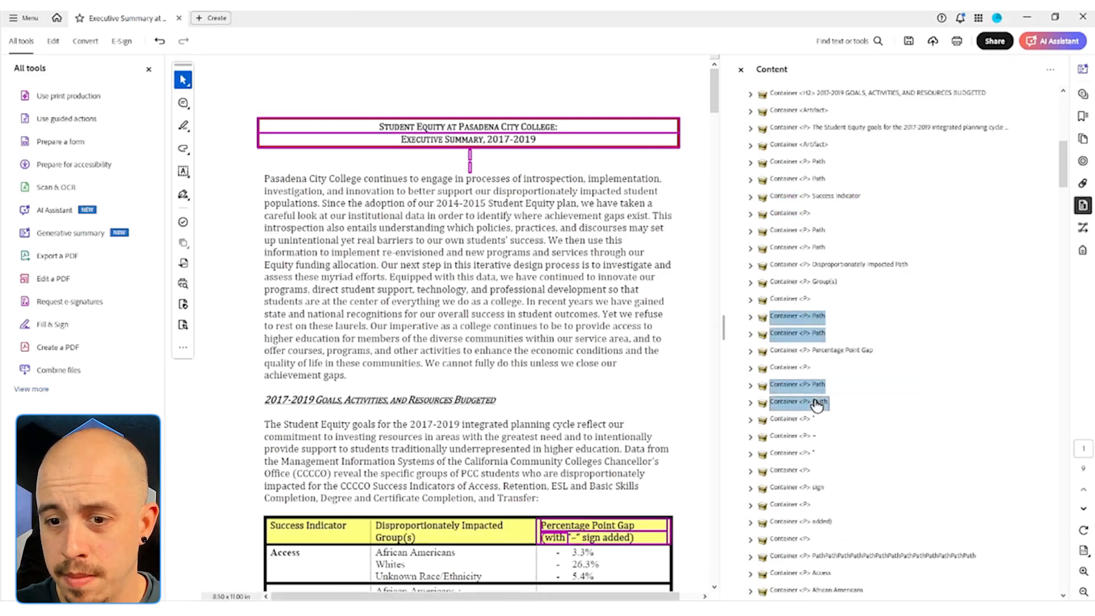
scroll(816, 403, "down", 3)
left_click(838, 386, "ctrl")
left_click(878, 522, "ctrl")
scroll(898, 429, "down", 3)
left_click(853, 523, "ctrl")
scroll(980, 378, "down", 6)
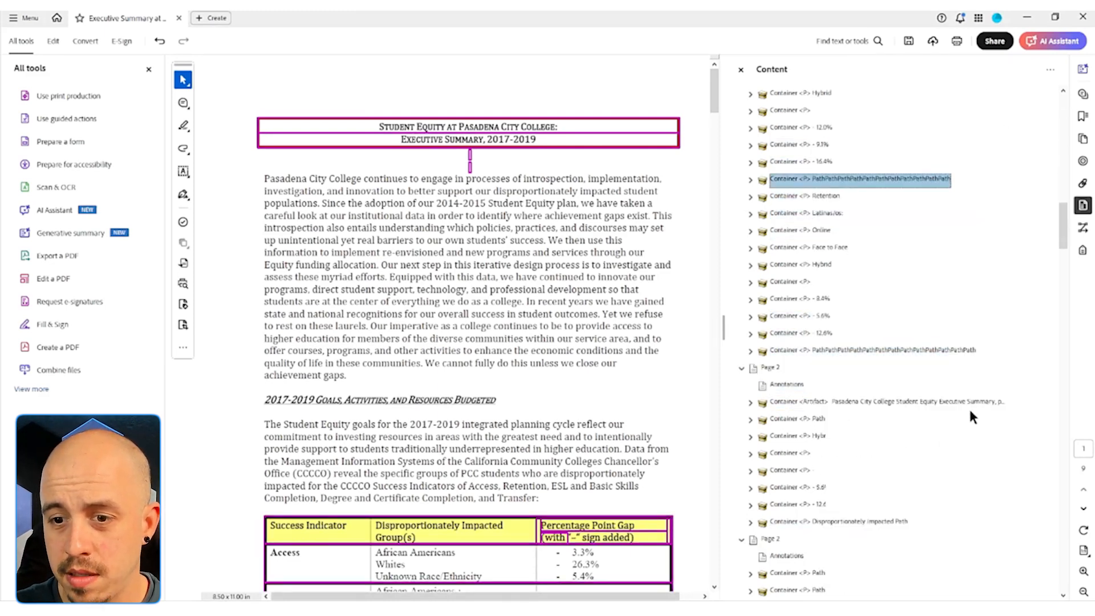
left_click(867, 353, "ctrl")
right_click(858, 354)
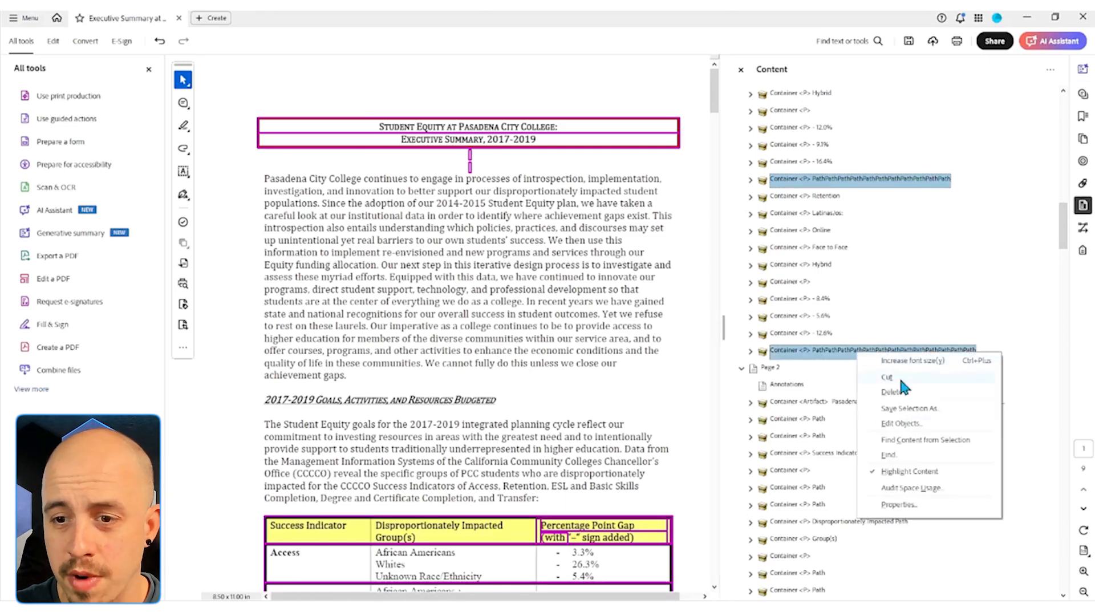
left_click(942, 439)
left_click(850, 367)
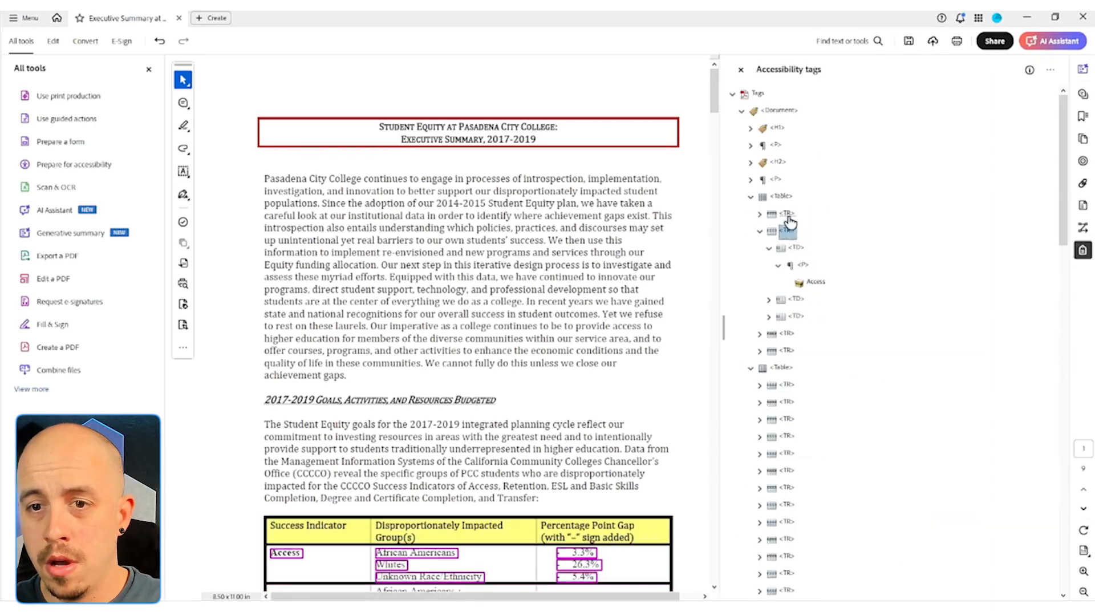
Go through the tags of the page 1 table's header row and delete the empty Span tag at its end
left_click(784, 197)
key("Down")
key("Up")
key("Down")
key("Right")
key("Down")
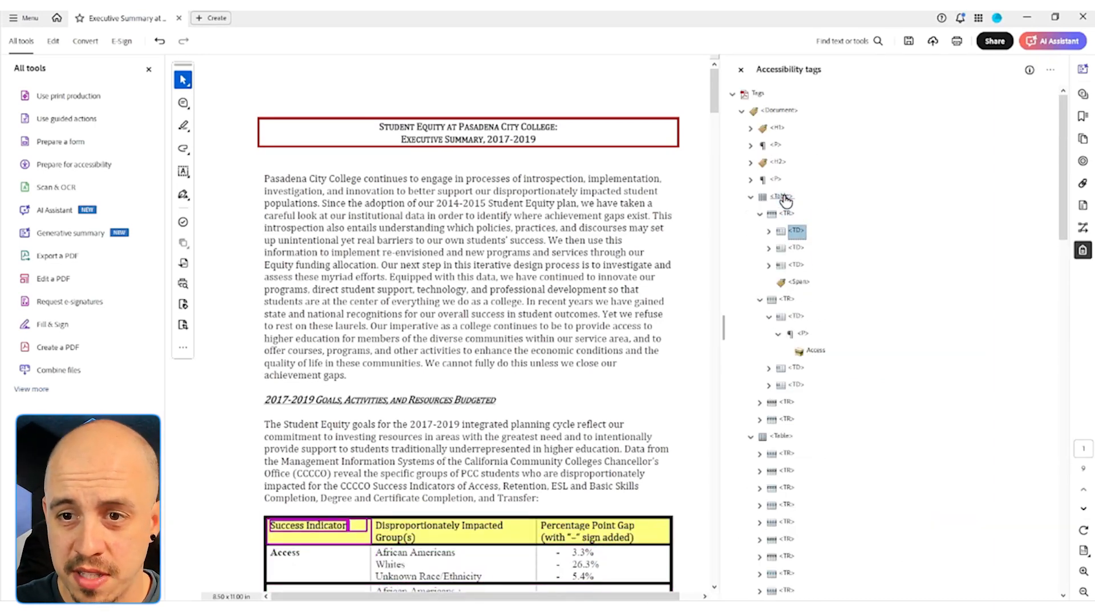
key("Down")
key("Down")
key("Down")
key("Left")
key("Down")
key("Down")
key("Down")
key("Right")
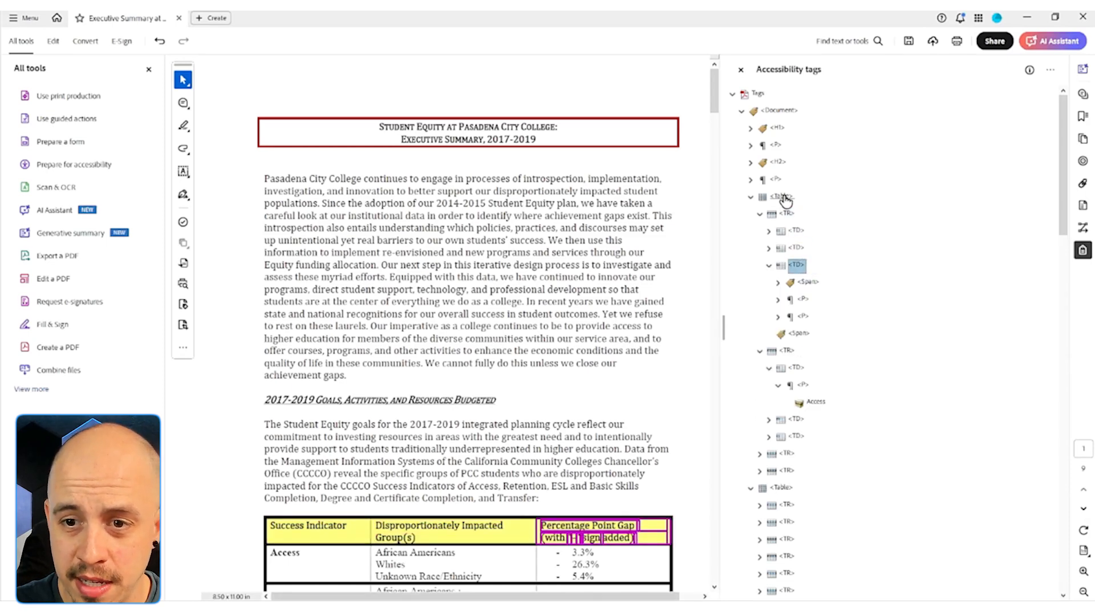
key("Left")
key("Down")
key("Delete")
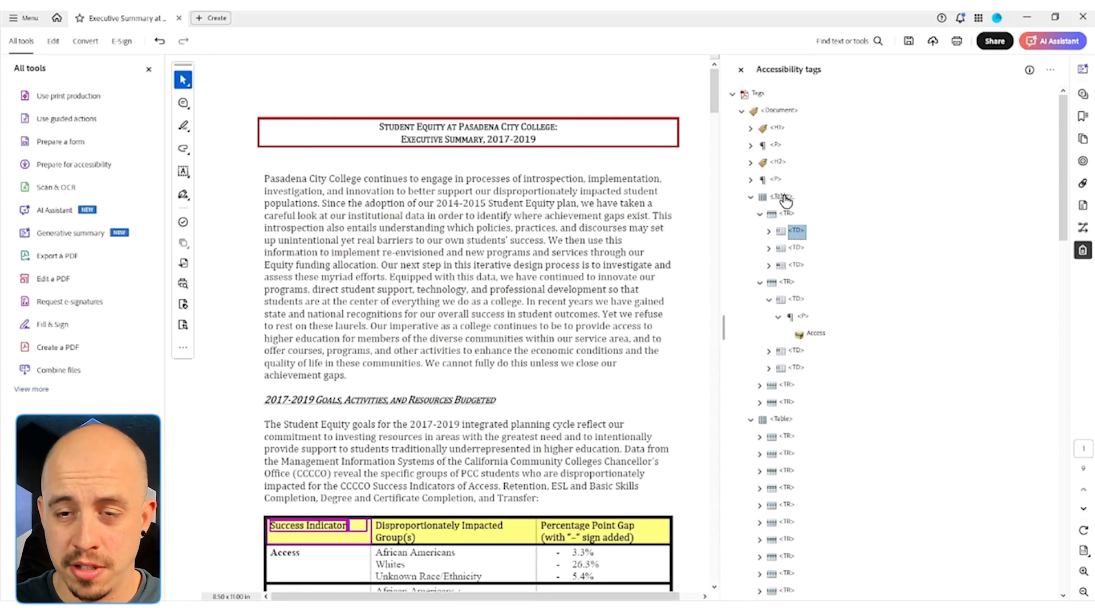
Change the tag type of all three cells in the page 1 table's header row to Table Header Cell
key("shift+Down")
key("shift+Down")
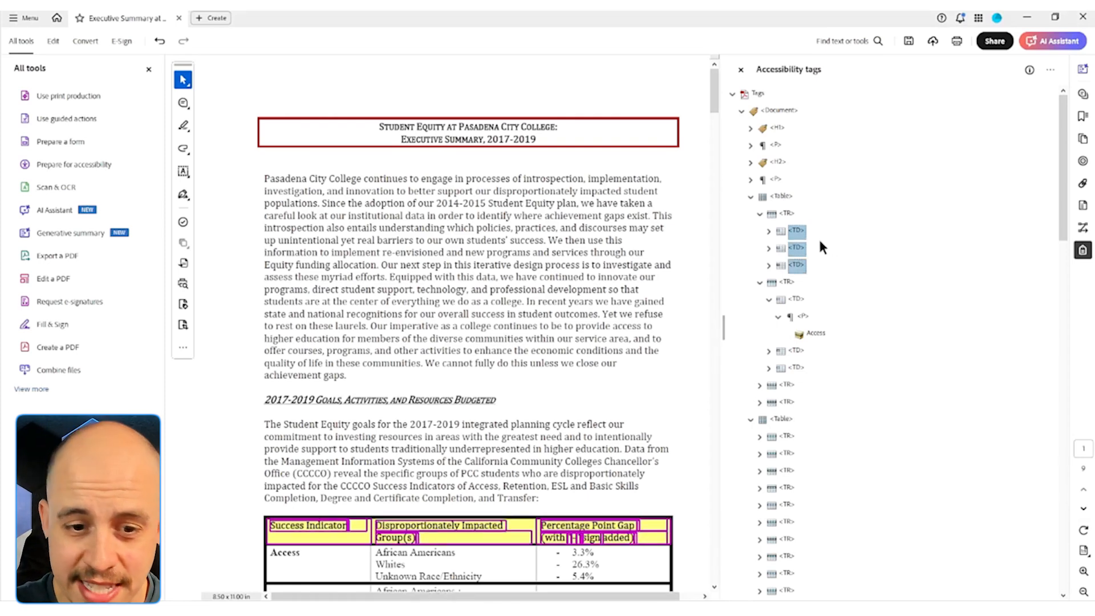
right_click(794, 239)
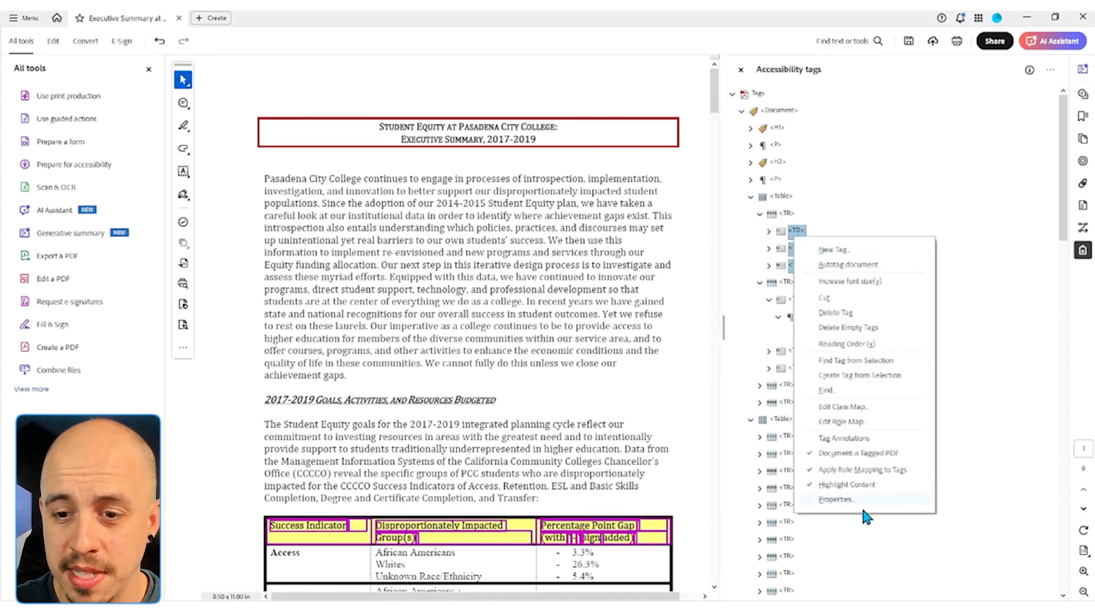
left_click(836, 499)
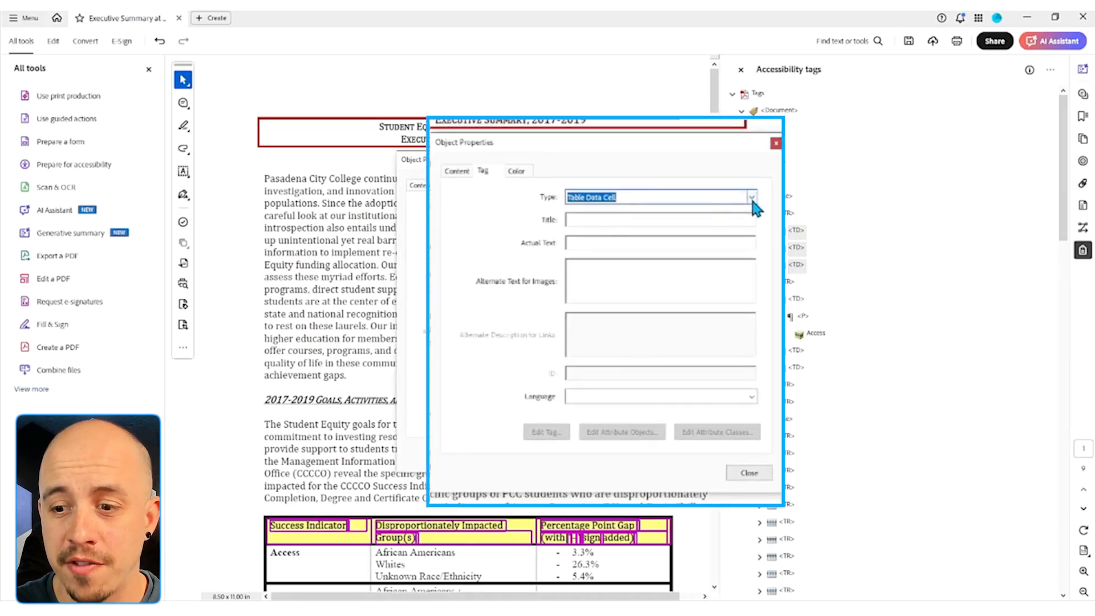
left_click(751, 197)
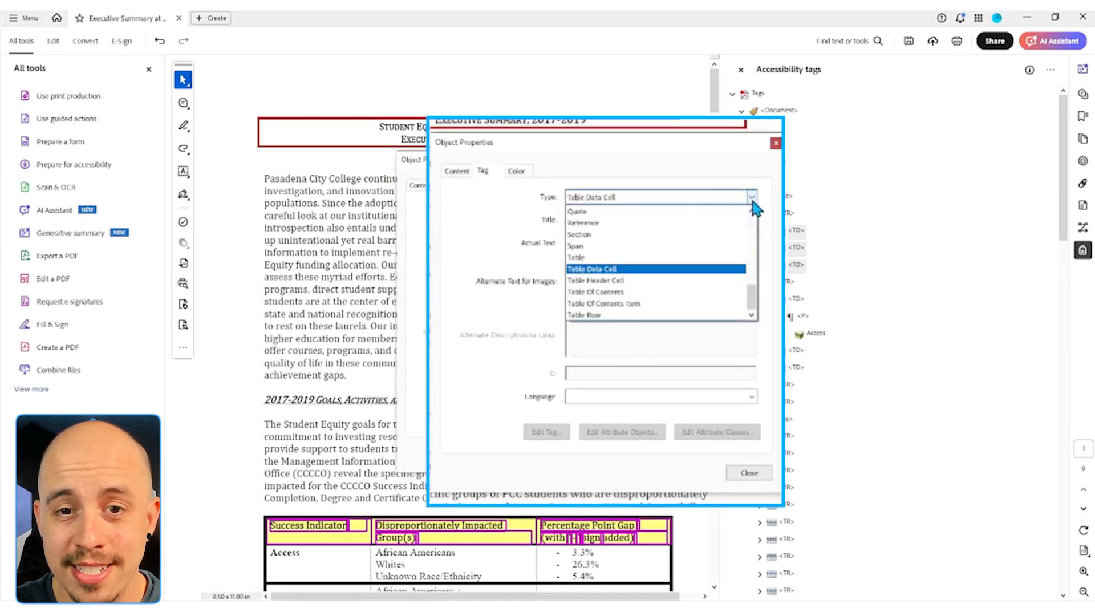
left_click(666, 291)
left_click(749, 472)
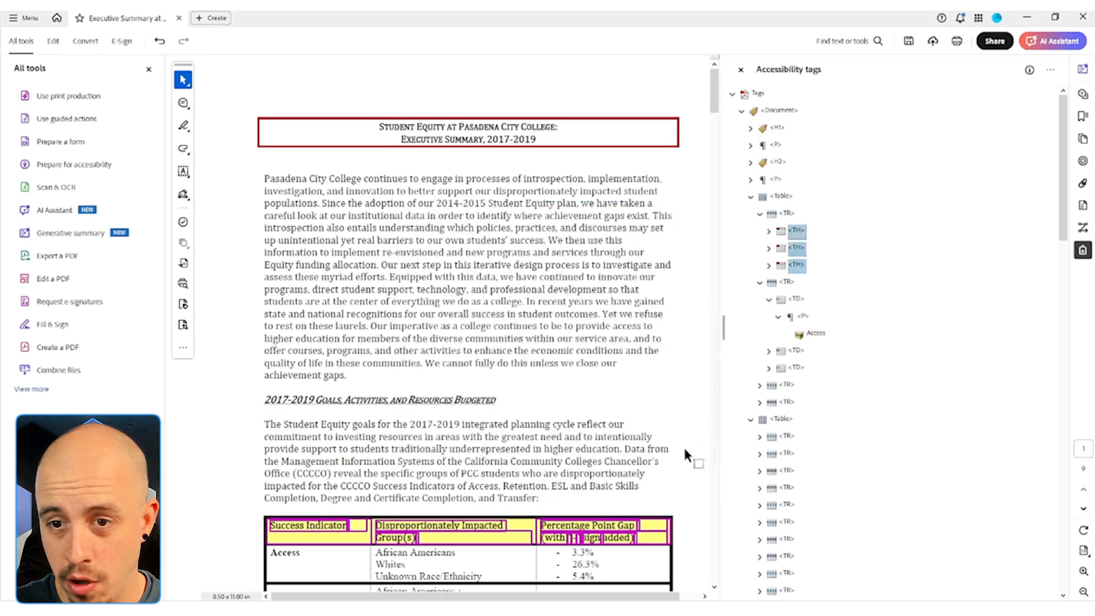
Examine the cell tags inside the page 1 table's Access row, including their nested paragraphs and list
left_click(786, 282)
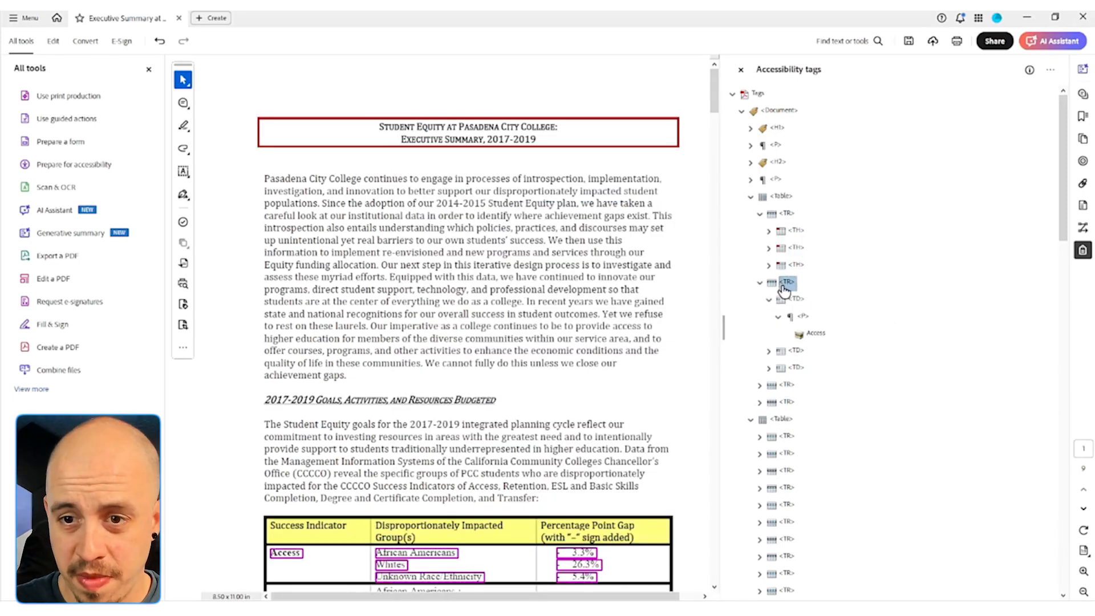
key("Down")
key("Left")
key("Down")
key("Right")
key("Down")
key("Up")
key("Up")
key("Down")
key("Down")
key("Down")
key("Down")
left_click(784, 285)
key("Right")
key("Right")
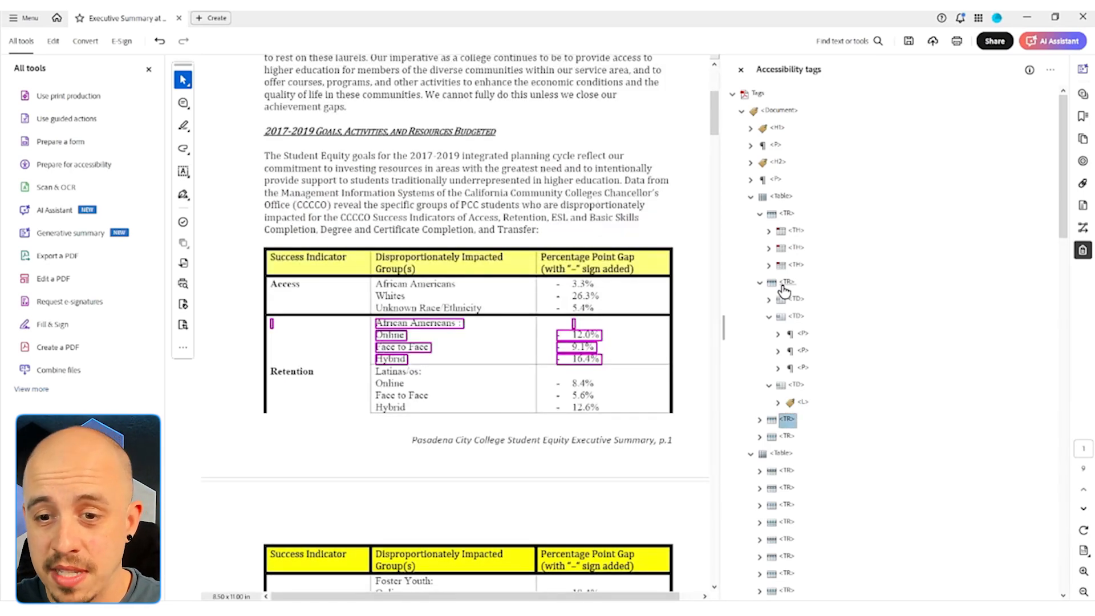
Examine the tags of the African Americans row under Retention, including its blank first cell, and recheck the header cells and Access row
key("Down")
key("Right")
key("Right")
key("Right")
key("Right")
key("Right")
key("Right")
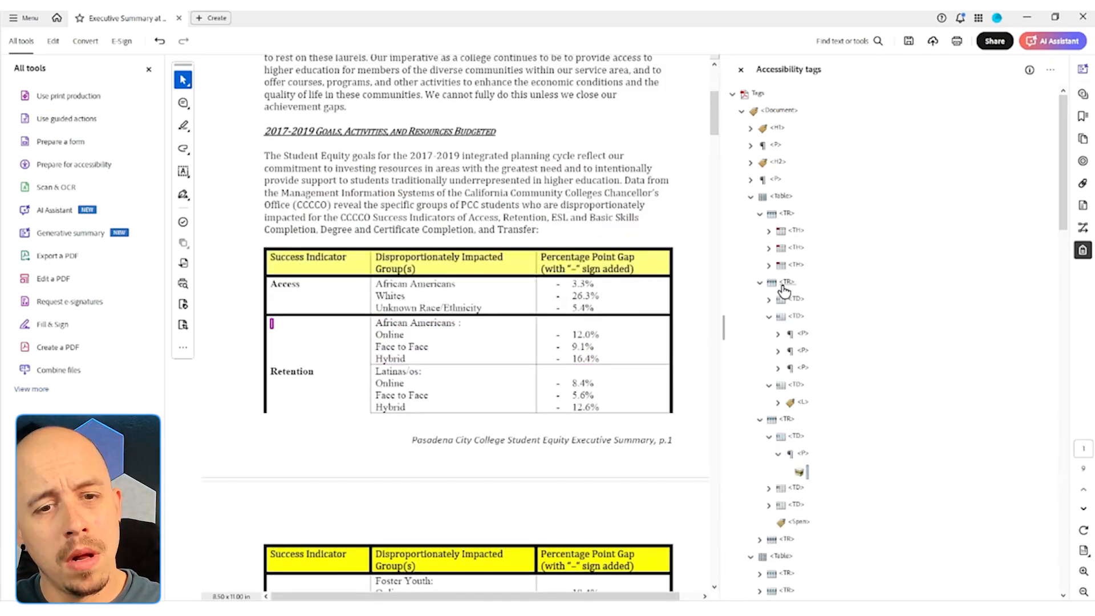
left_click(796, 300)
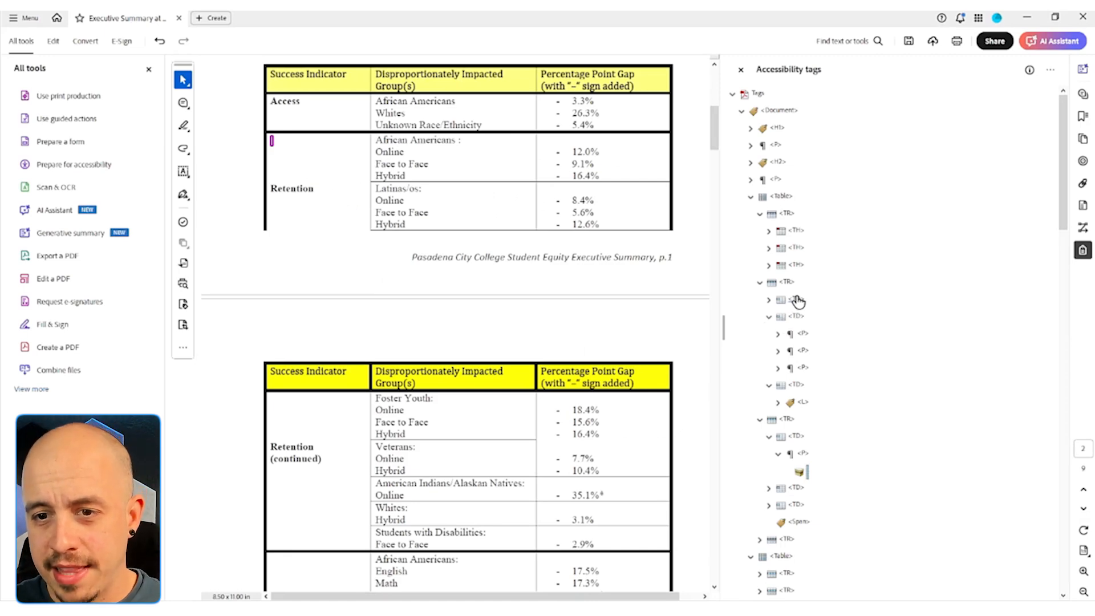
key("Down")
key("Left")
key("Down")
key("Down")
key("Down")
key("Down")
key("Down")
key("Down")
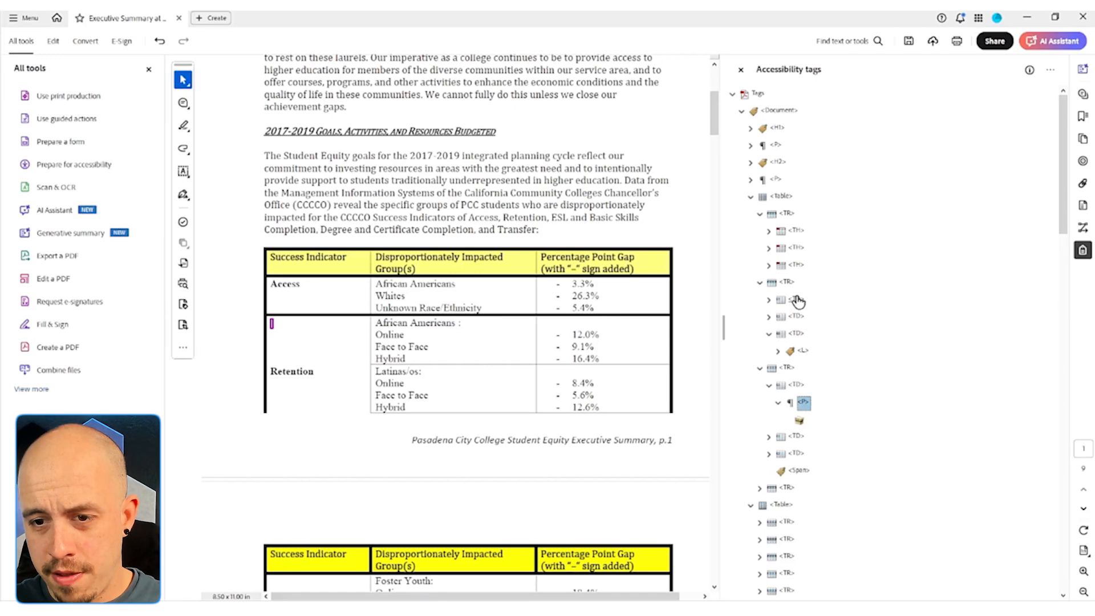
left_click(797, 232)
left_click(796, 249)
left_click(788, 283)
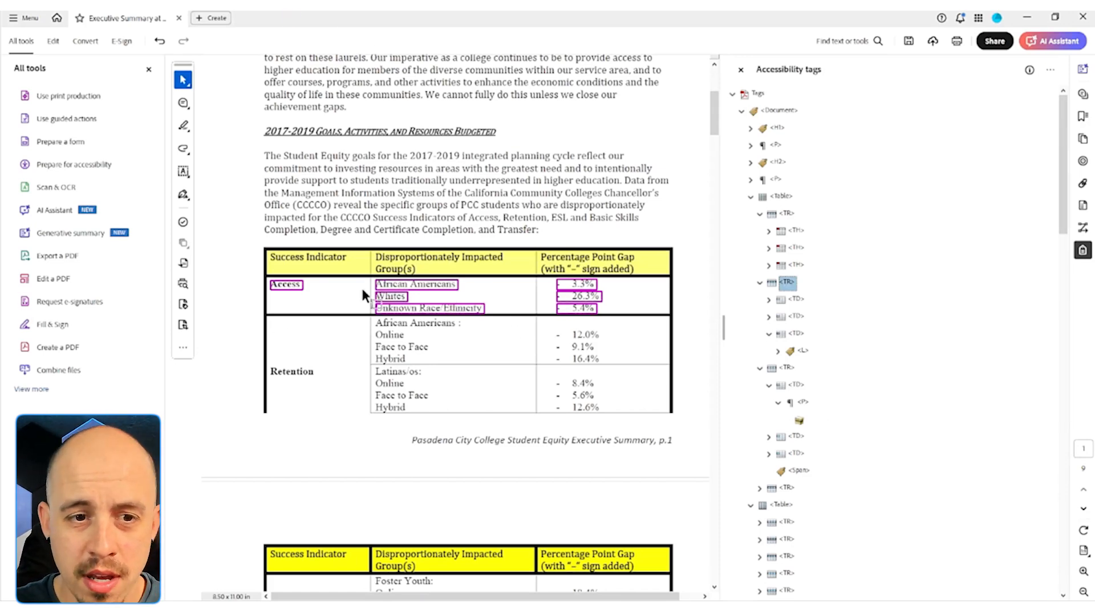
left_click(308, 278)
left_click_drag(278, 284, 231, 271)
left_click_drag(375, 289, 691, 375)
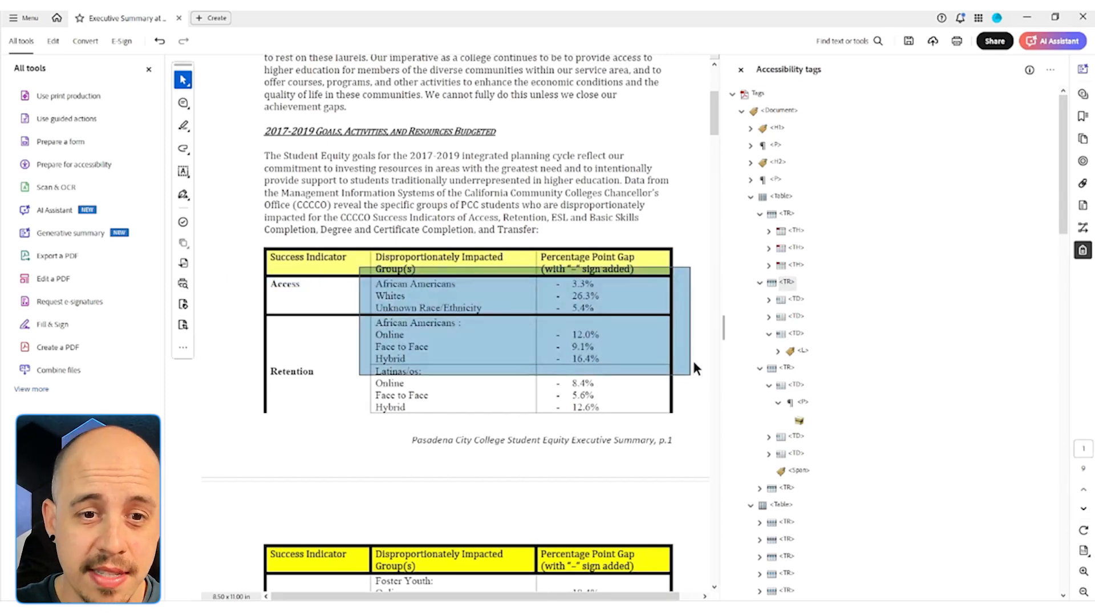
Review the cell tags of the Access row and the African Americans row under Retention, collapsing each expanded branch
left_click(798, 305)
key("Down")
key("Down")
key("Down")
key("Left")
key("Left")
key("Down")
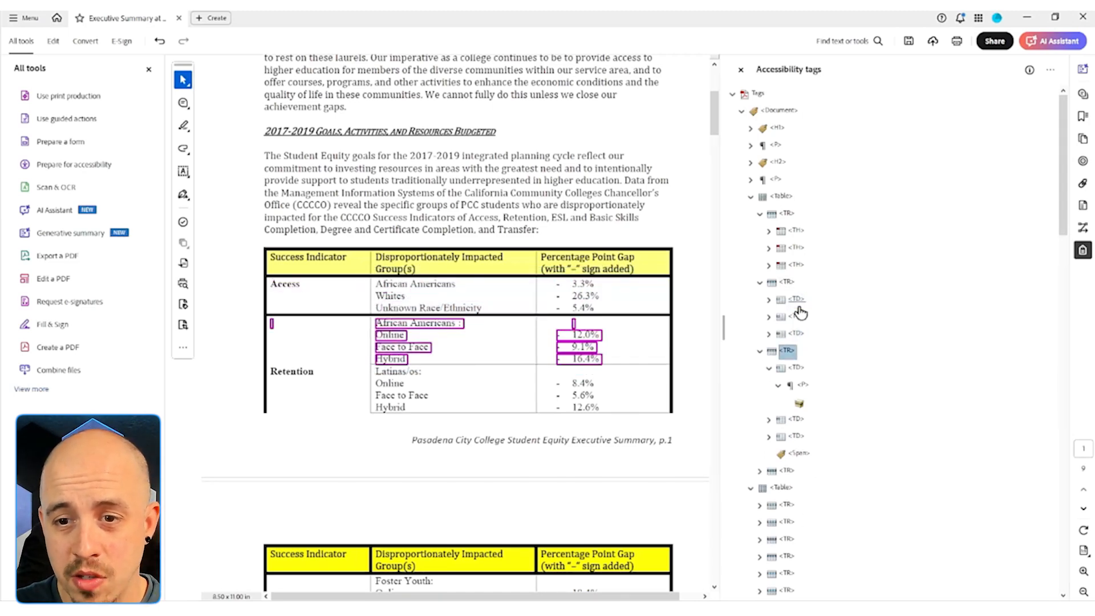
key("Left")
key("Right")
key("Right")
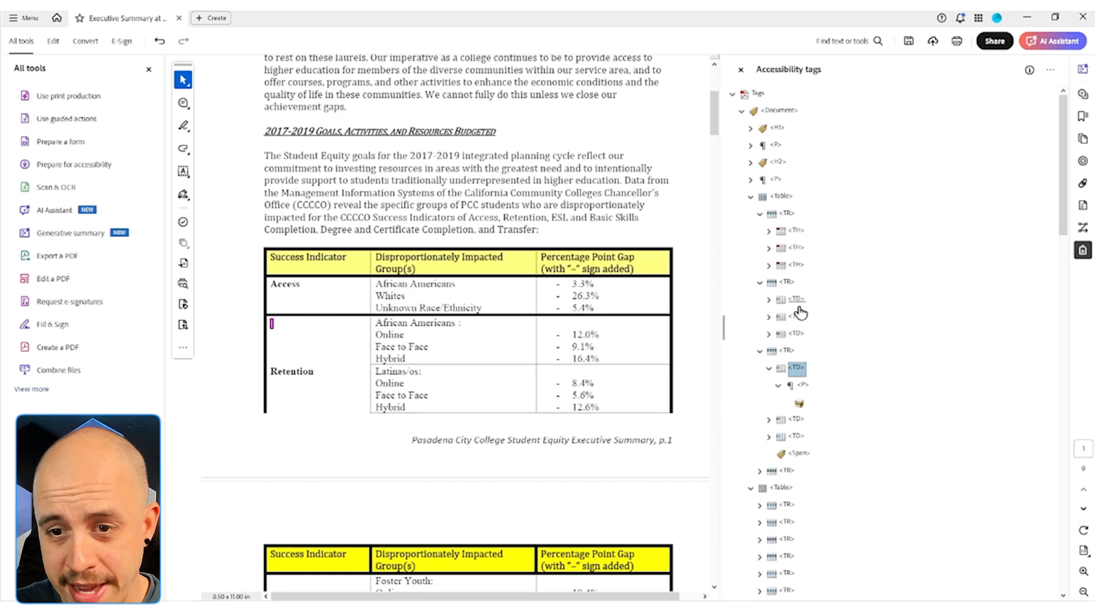
key("Left")
key("Down")
key("Down")
key("Down")
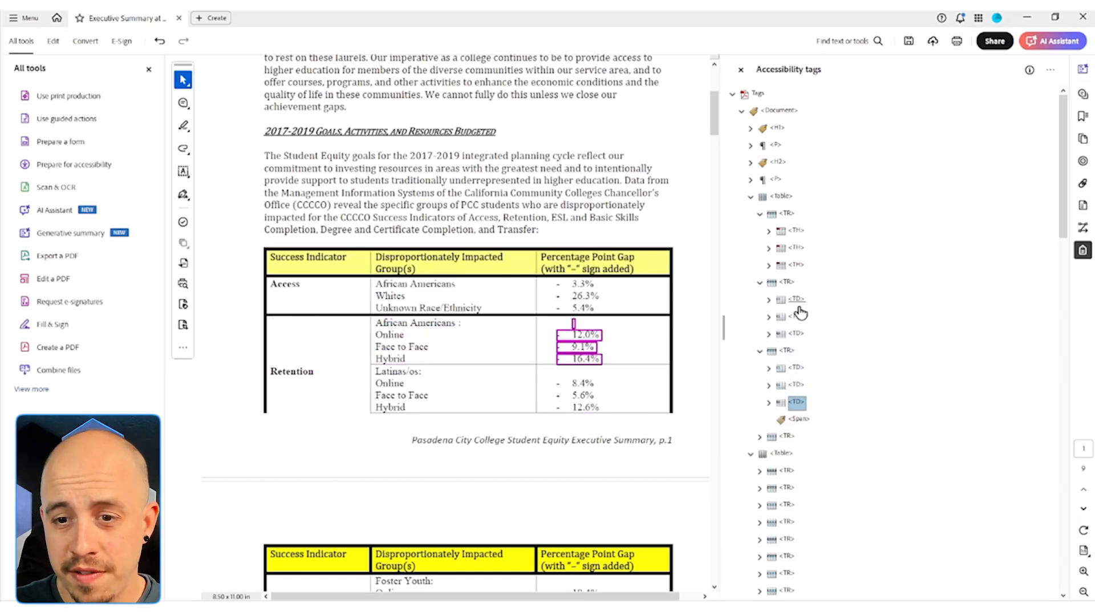
key("Left")
key("Left")
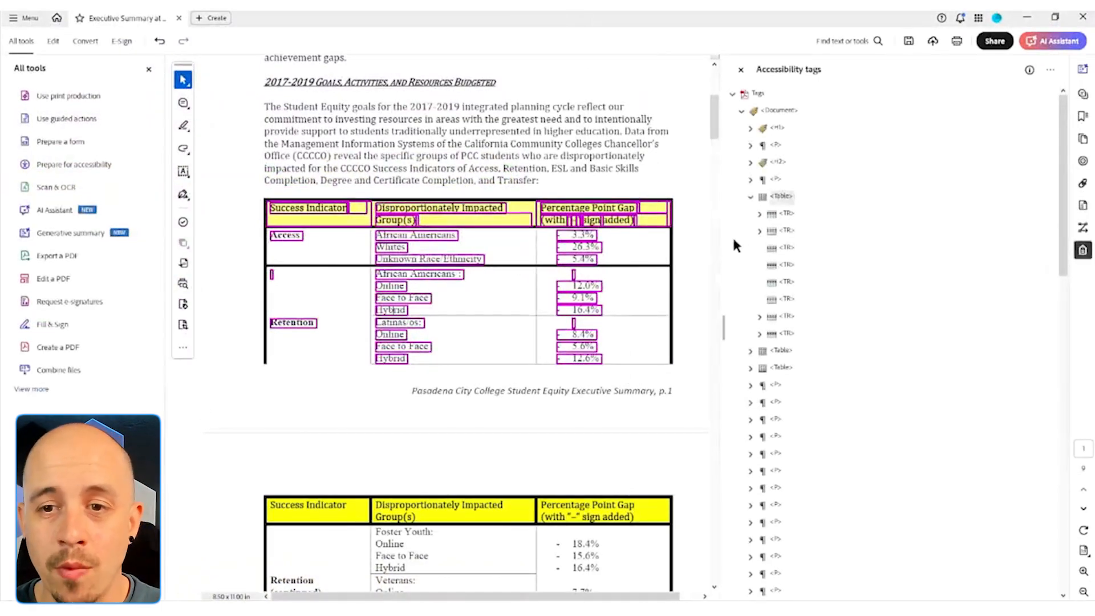
Go through the cells of the Access row and retag its first cell, Access, as TH
left_click(787, 248)
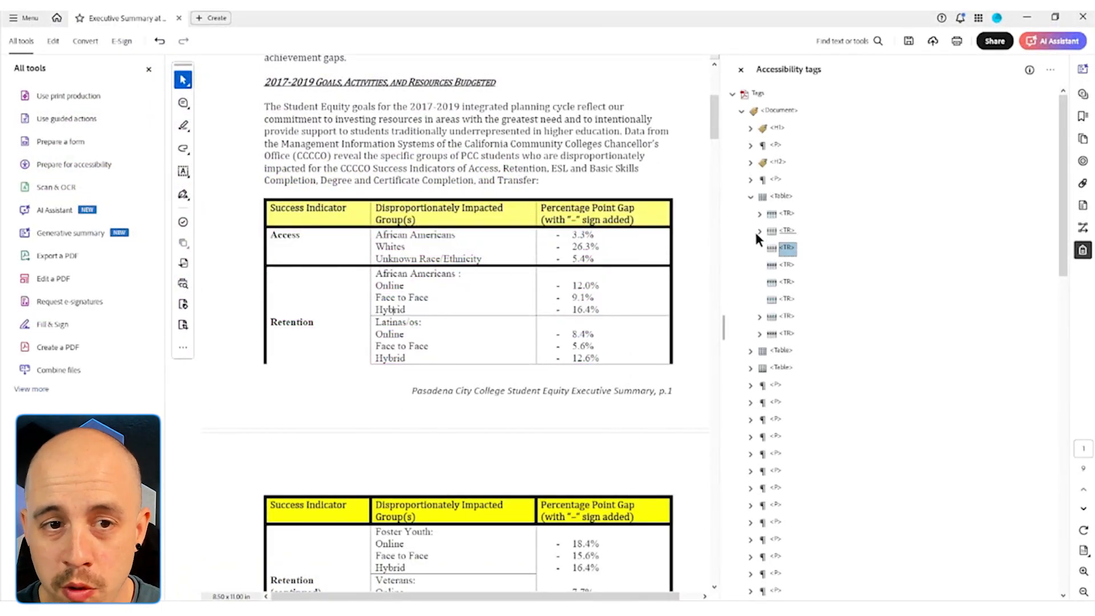
left_click(784, 214)
key("Down")
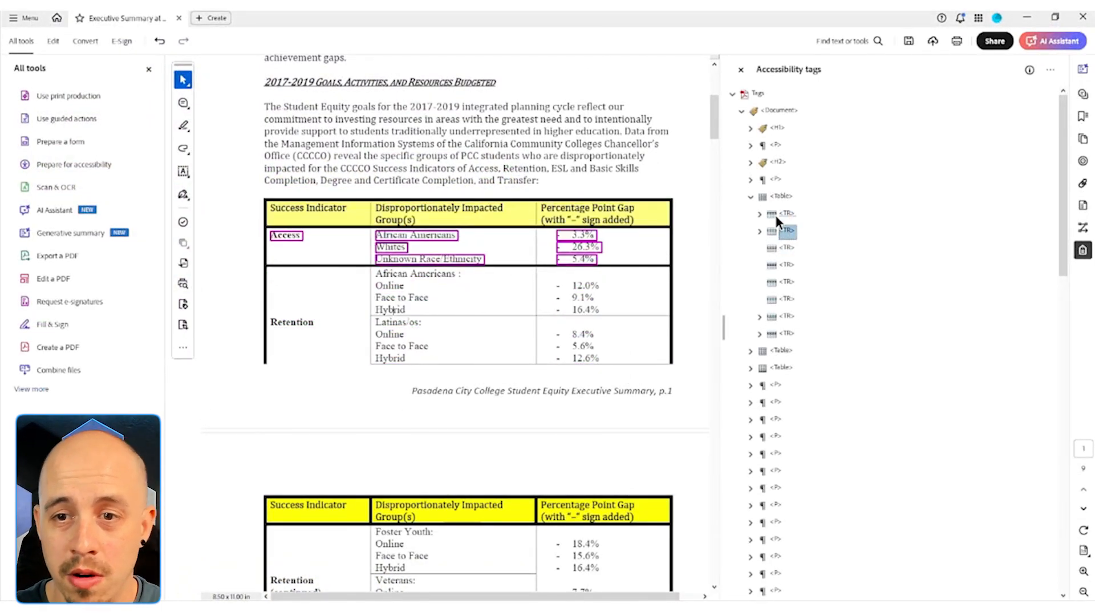
key("Right")
key("Down")
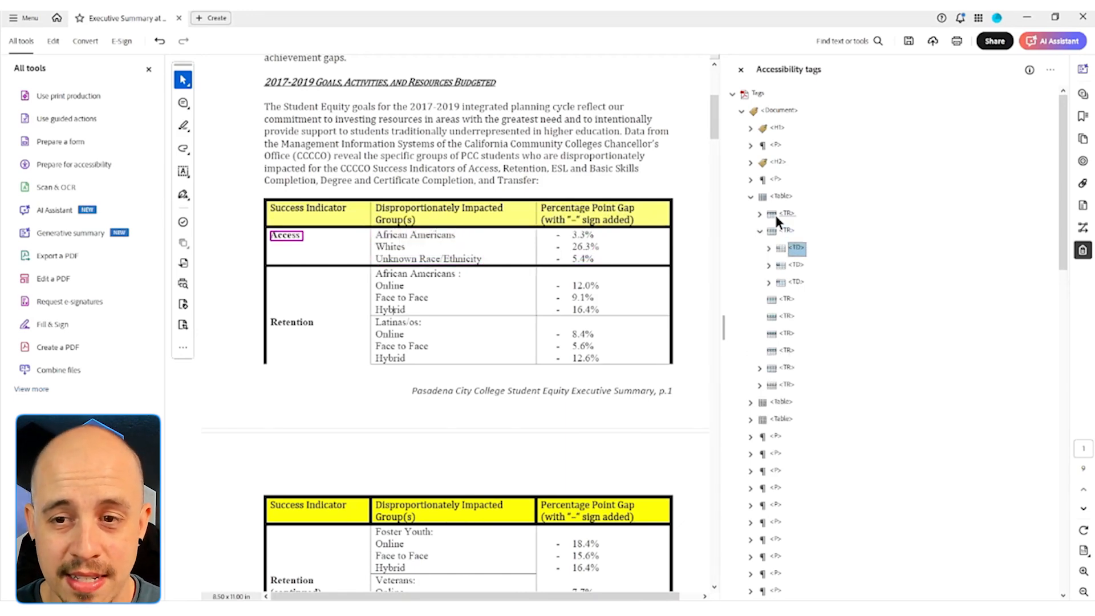
key("Down")
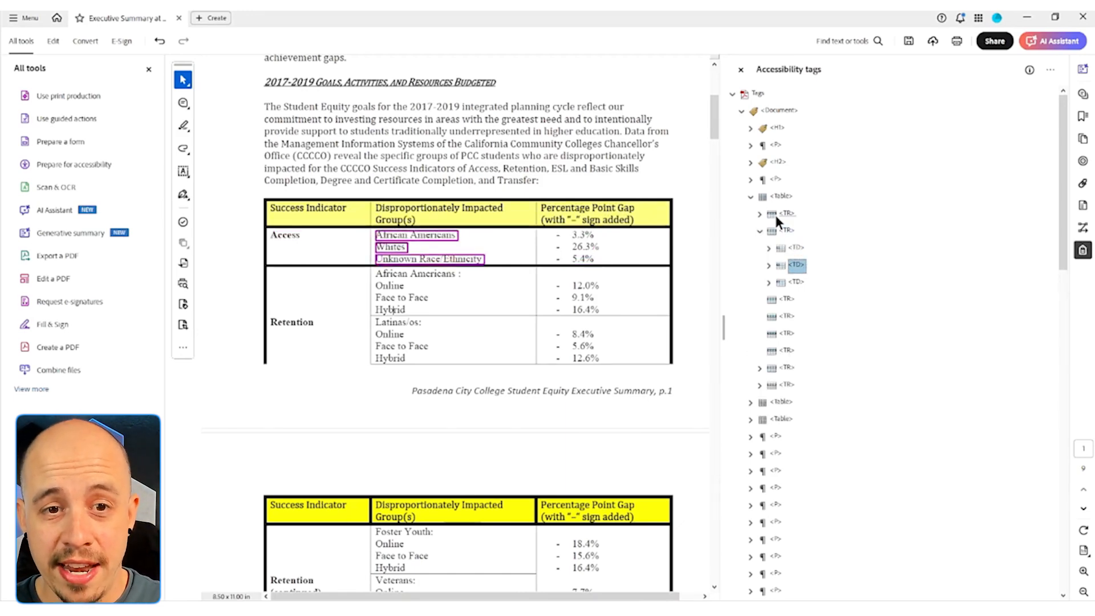
key("Down")
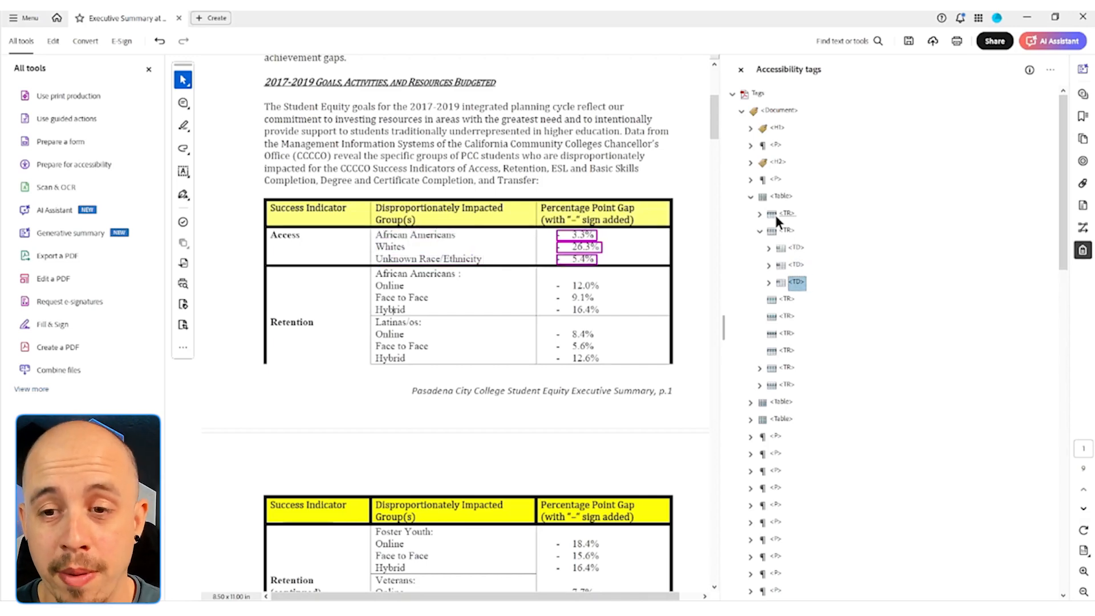
key("Up")
key("Up")
key("Up")
key("Down")
key("F2")
type("H")
key("Return")
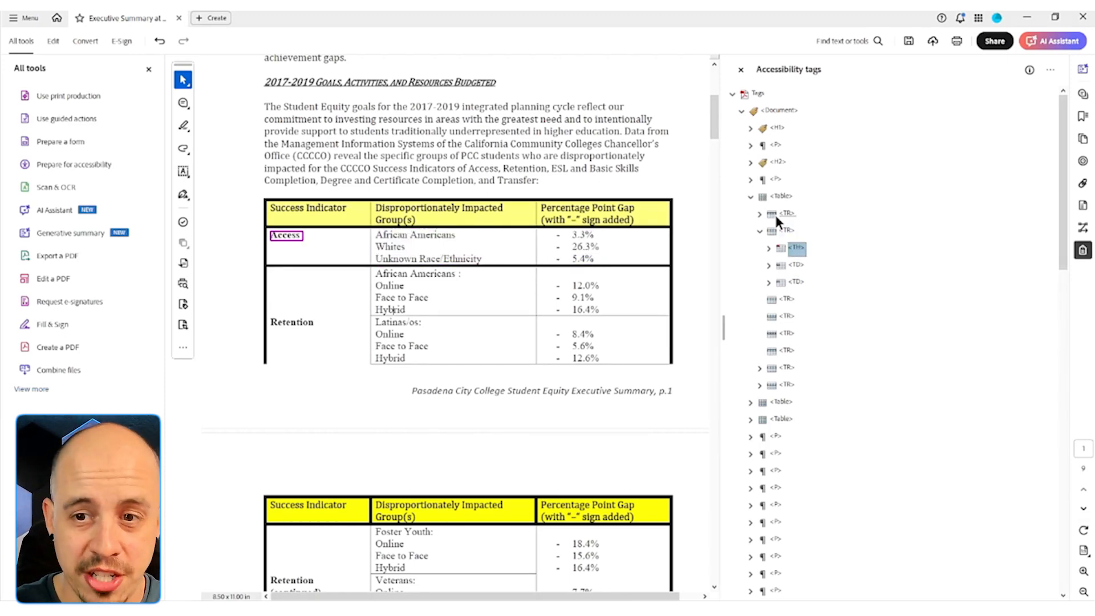
Move the Whites and Unknown Race/Ethnicity paragraph tags out of the Access row's second cell to follow its third cell
key("Down")
key("Right")
key("Down")
key("Down")
key("shift+Down")
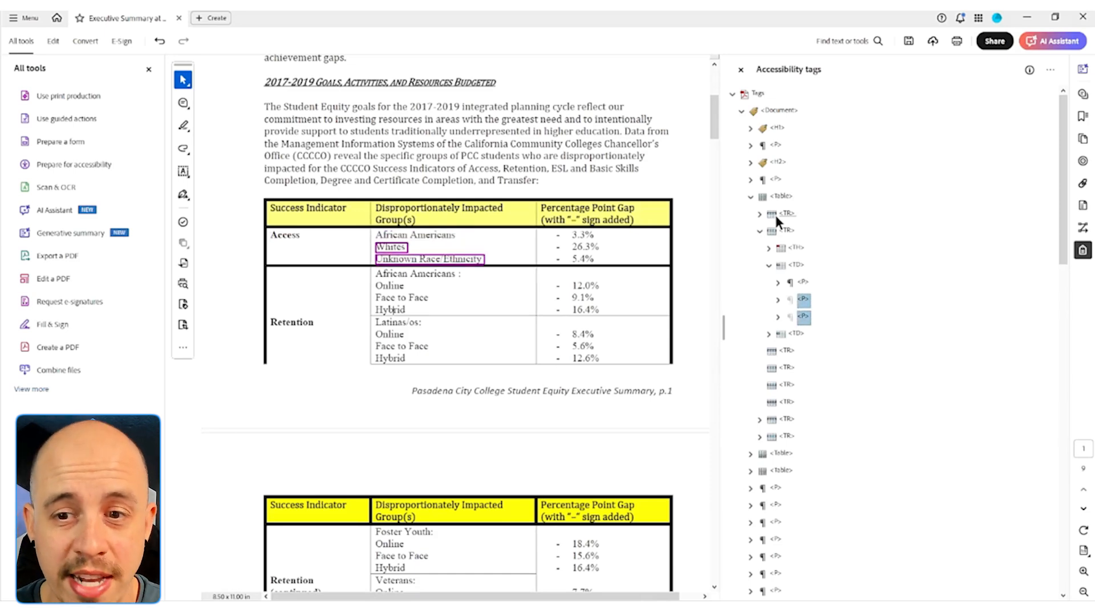
key("Down")
key("ctrl+v")
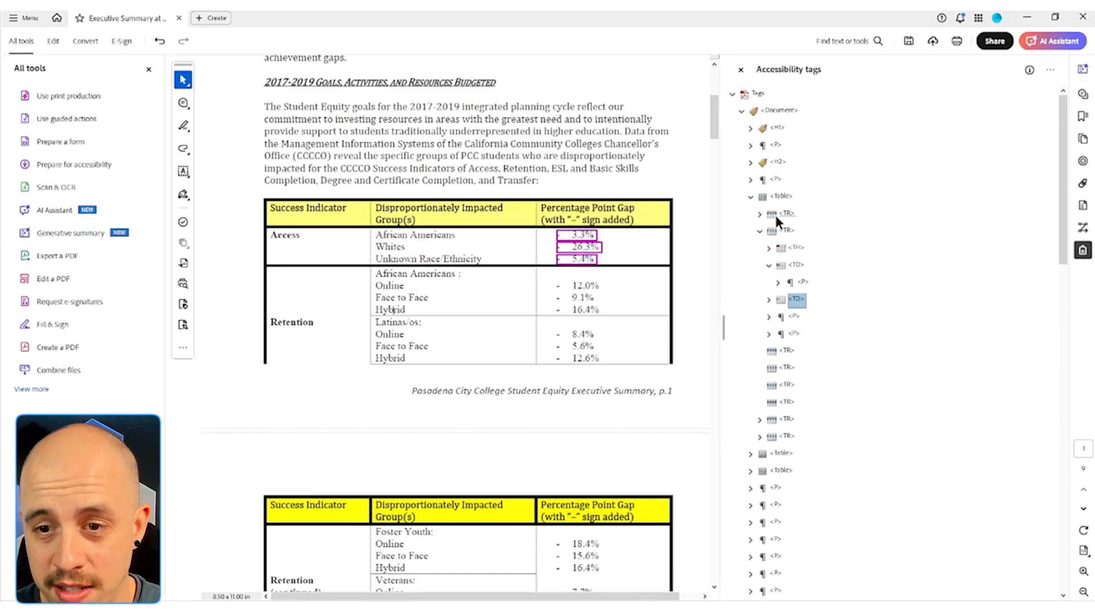
Move the 26.3% and 5.4% list item tags out of the third cell's list to follow the two relocated paragraphs
key("Right")
key("Down")
key("Down")
key("Up")
key("Right")
key("Down")
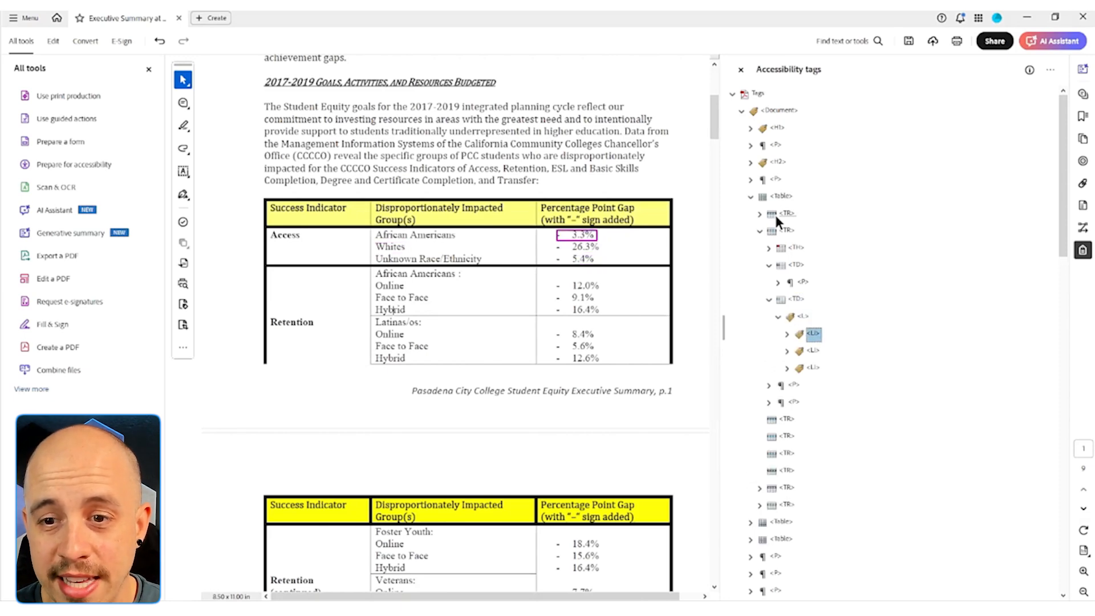
key("Down")
key("shift+Down")
key("ctrl+x")
key("Down")
key("Down")
key("ctrl+v")
Remove the list nesting around the 3.3% value and tag its wrapper inside the third cell as P
key("Up")
key("Up")
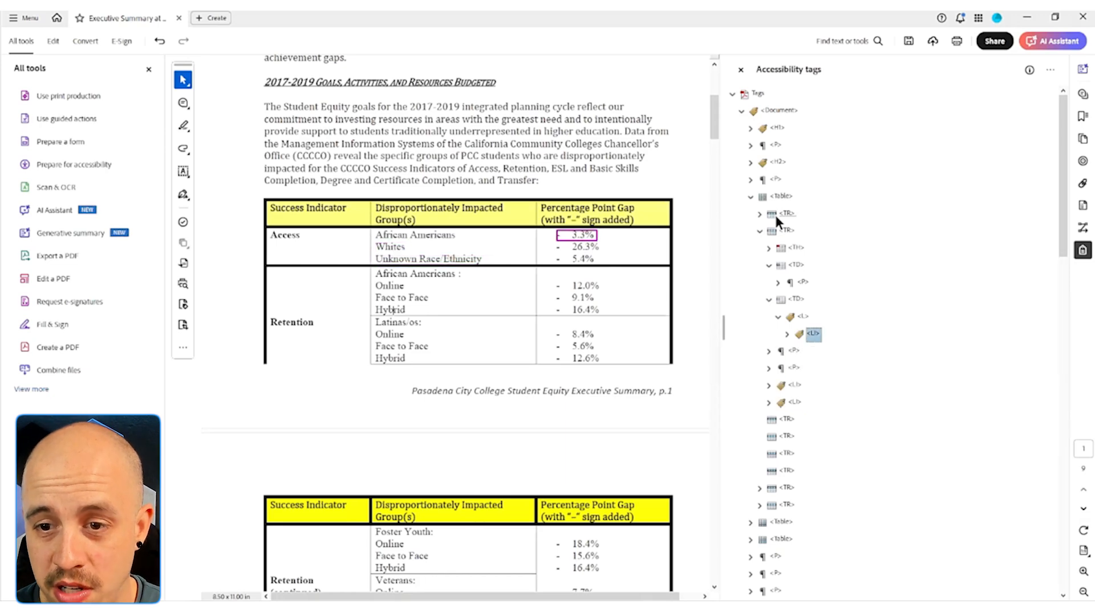
key("ctrl+x")
key("Up")
key("ctrl+v")
key("Delete")
key("F2")
key("BackSpace")
key("BackSpace")
type("P")
key("Return")
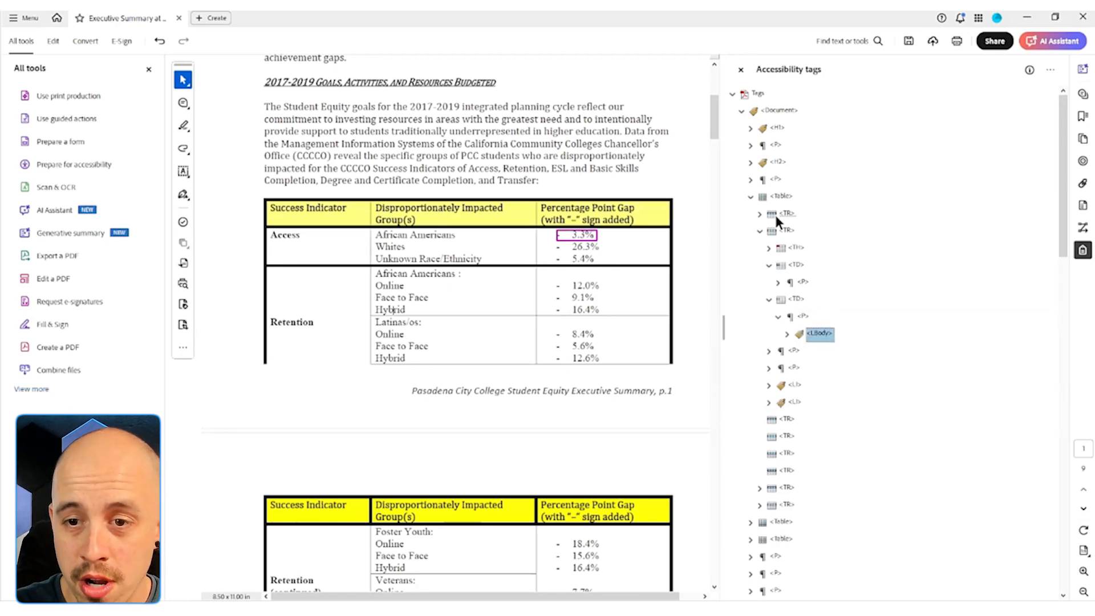
Move the 3.3% content directly into its P tag and delete the leftover LBody tag
key("ctrl+x")
key("Up")
key("ctrl+v")
key("Delete")
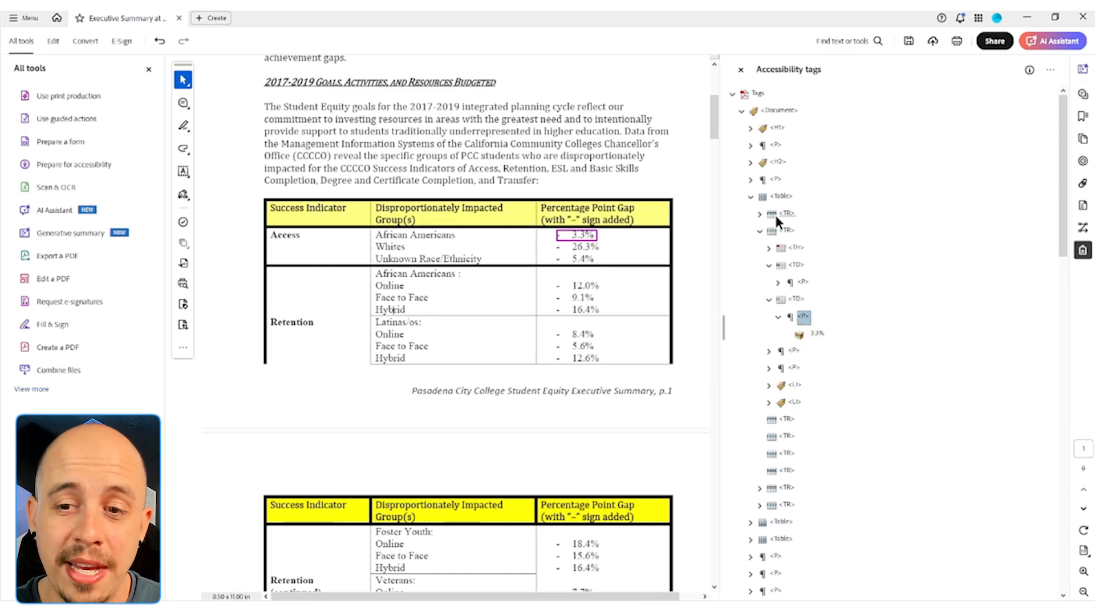
Move the two loose paragraph tags and two list item tags out of the Access row to follow the empty row below it
key("Left")
key("Up")
key("Up")
key("Up")
key("Up")
key("Up")
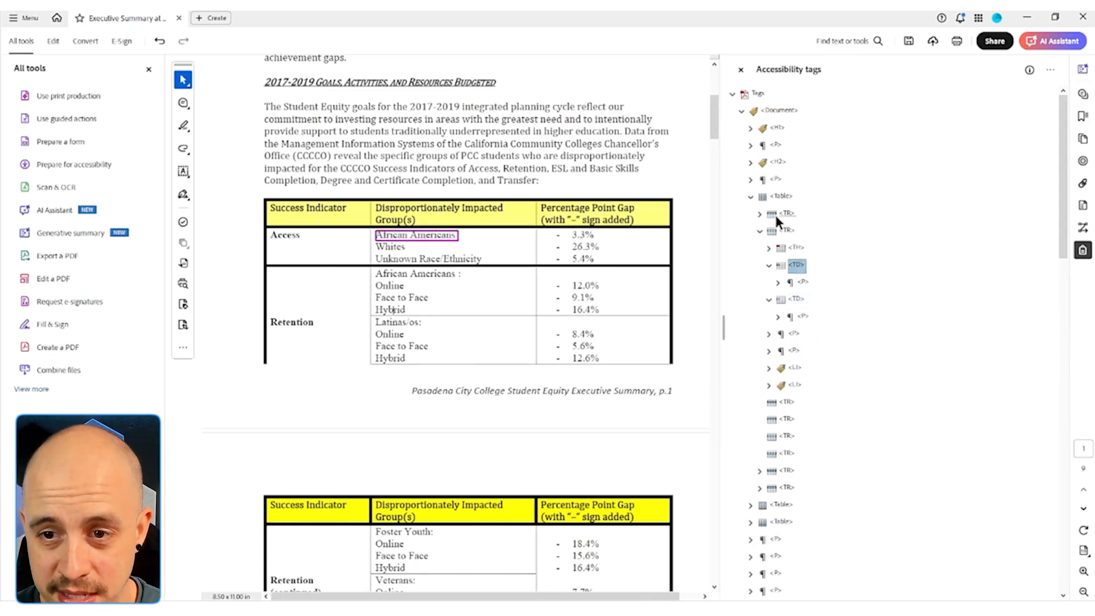
key("Down")
key("Down")
key("Down")
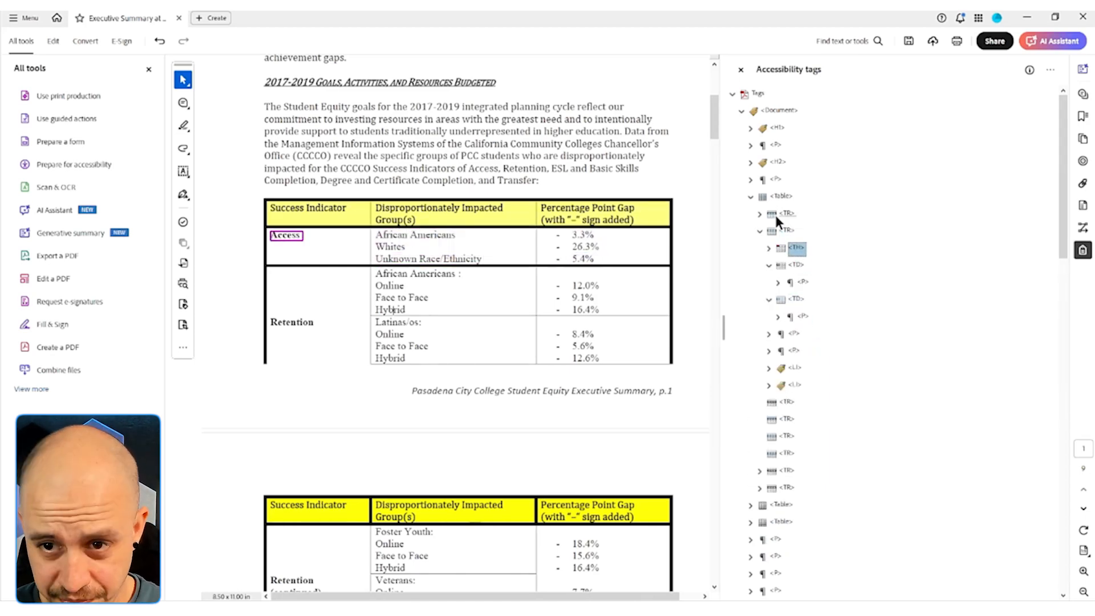
key("Left")
key("Left")
key("Down")
key("Left")
key("Down")
key("shift+Down")
key("shift+Down")
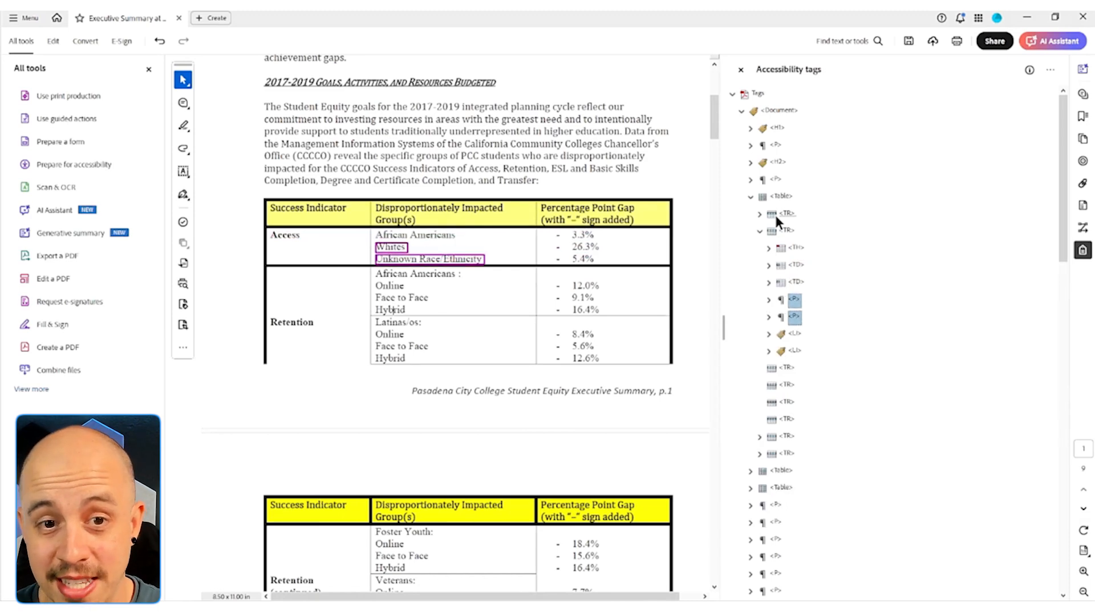
key("shift+Down")
key("ctrl+x")
key("Down")
key("ctrl+v")
Check the cells remaining in the Access row and collapse the row
key("Up")
key("Up")
key("Up")
key("Up")
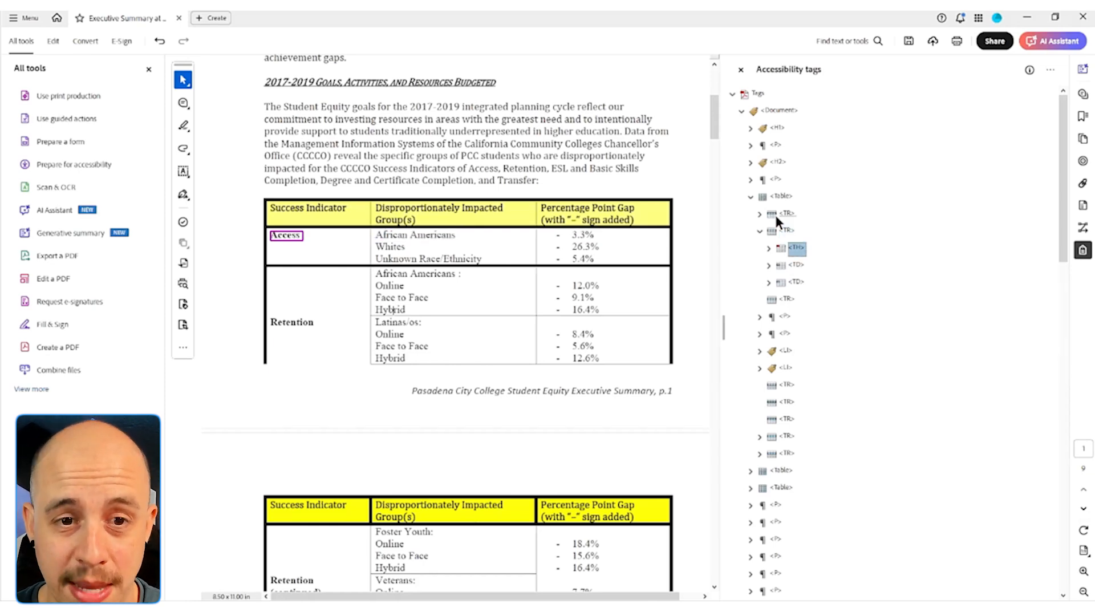
key("Down")
key("Down")
key("Up")
key("Up")
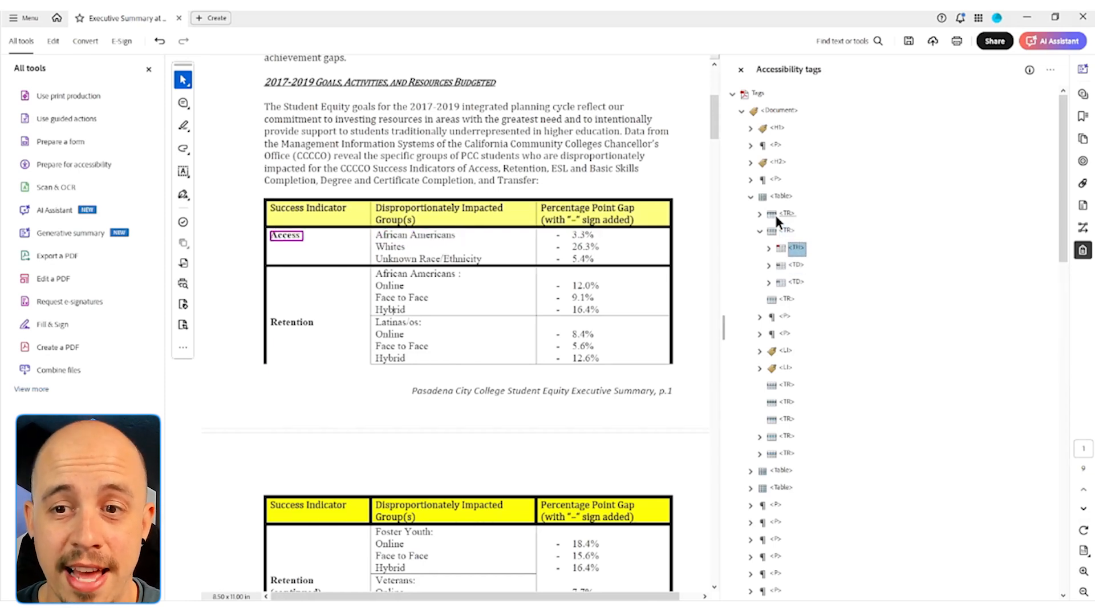
key("Left")
Add three new TD tags after the empty table row below the Access row
key("Down")
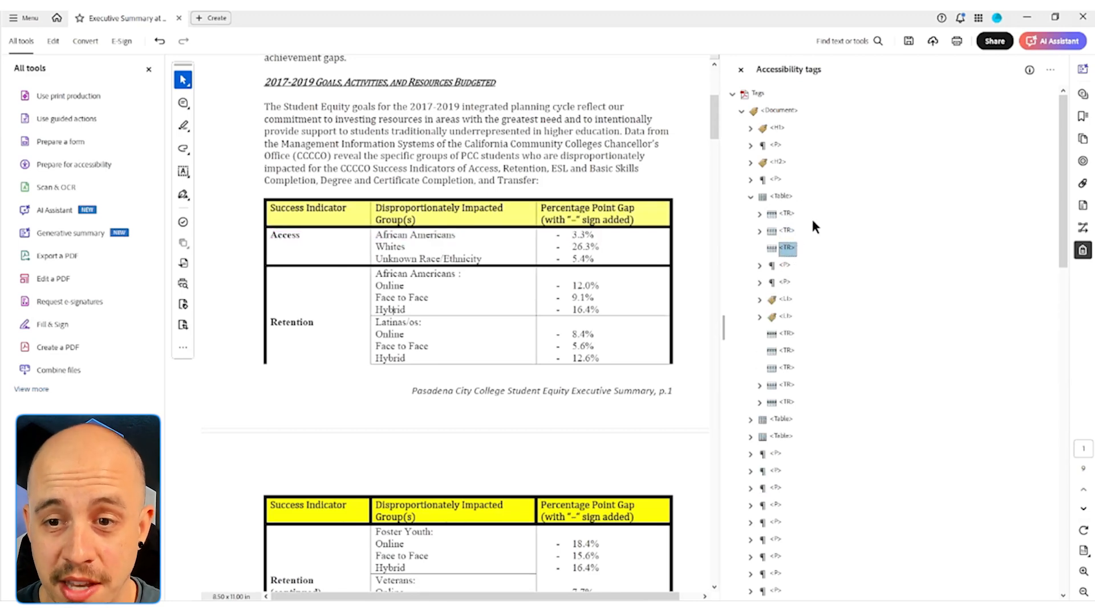
right_click(790, 249)
left_click(841, 263)
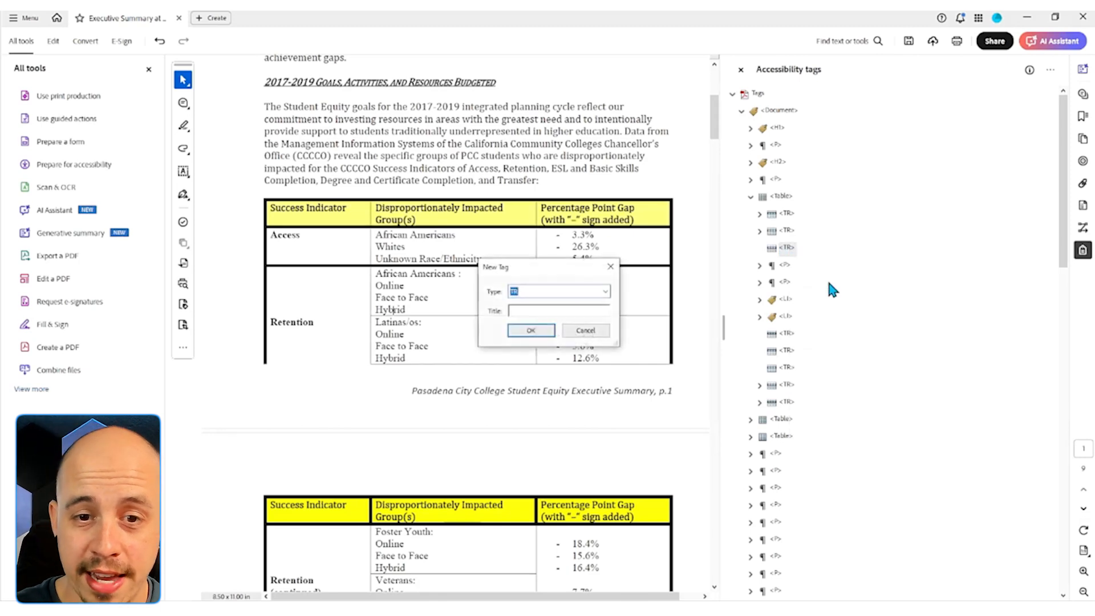
type("TD")
key("Return")
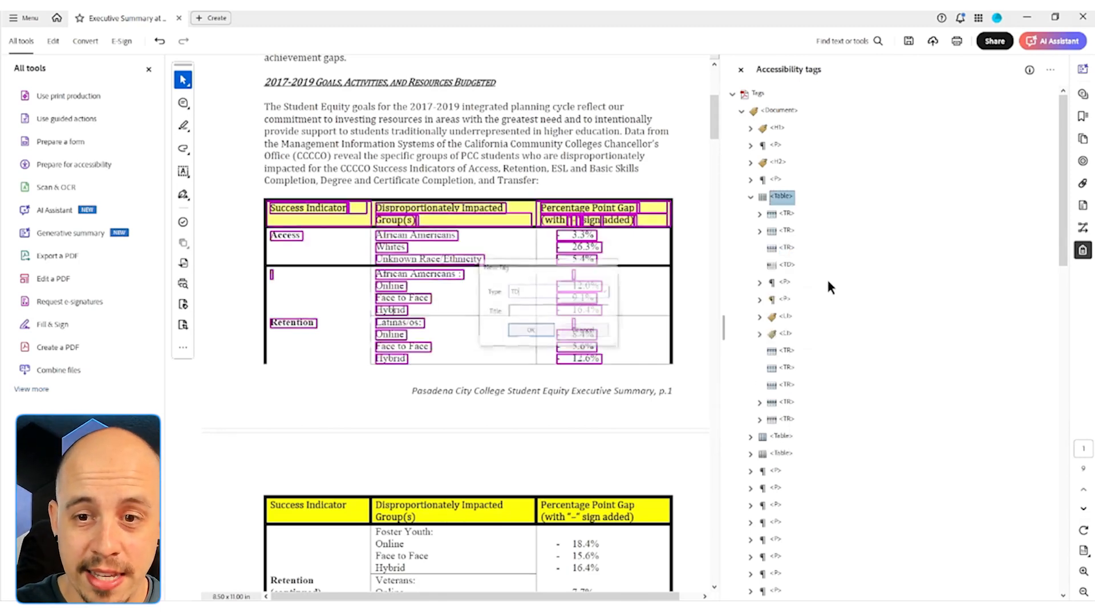
right_click(786, 265)
left_click(811, 278)
left_click(547, 331)
right_click(785, 268)
left_click(799, 282)
left_click(533, 331)
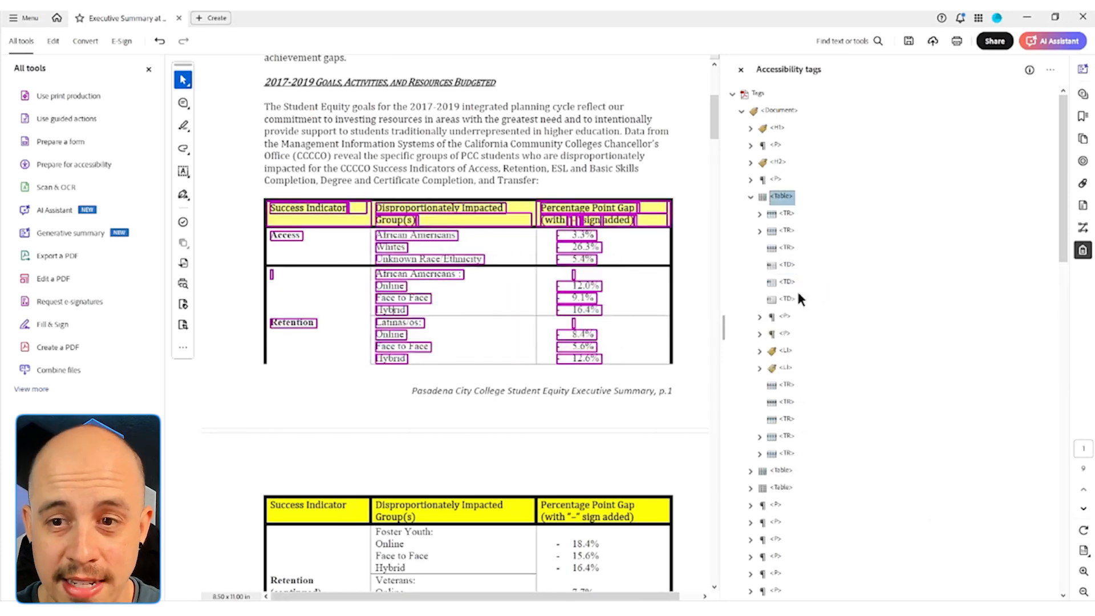
Nest the three new TD tags in the empty row and move the Whites paragraph into the second cell
left_click(787, 265)
left_click(787, 299, "shift")
left_click_drag(793, 282, 787, 248)
left_click_drag(782, 315, 803, 288)
Retag the LBody of the 26.3% list item as P and move it into the new row's third cell
left_click(786, 351)
left_click(759, 351)
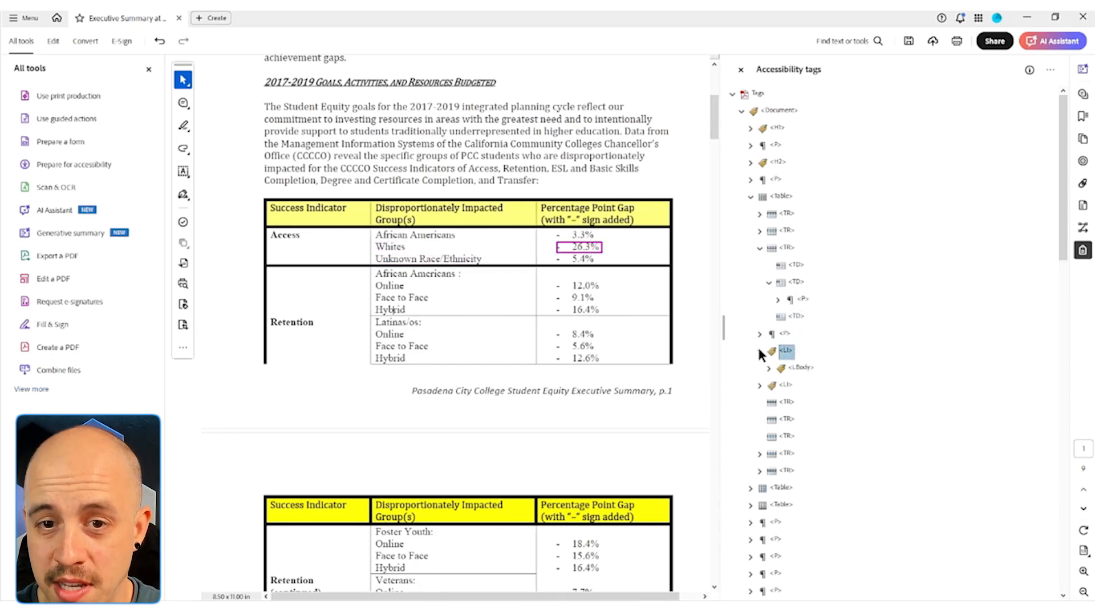
key("F2")
key("BackSpace")
key("BackSpace")
key("BackSpace")
key("BackSpace")
key("BackSpace")
type("P>")
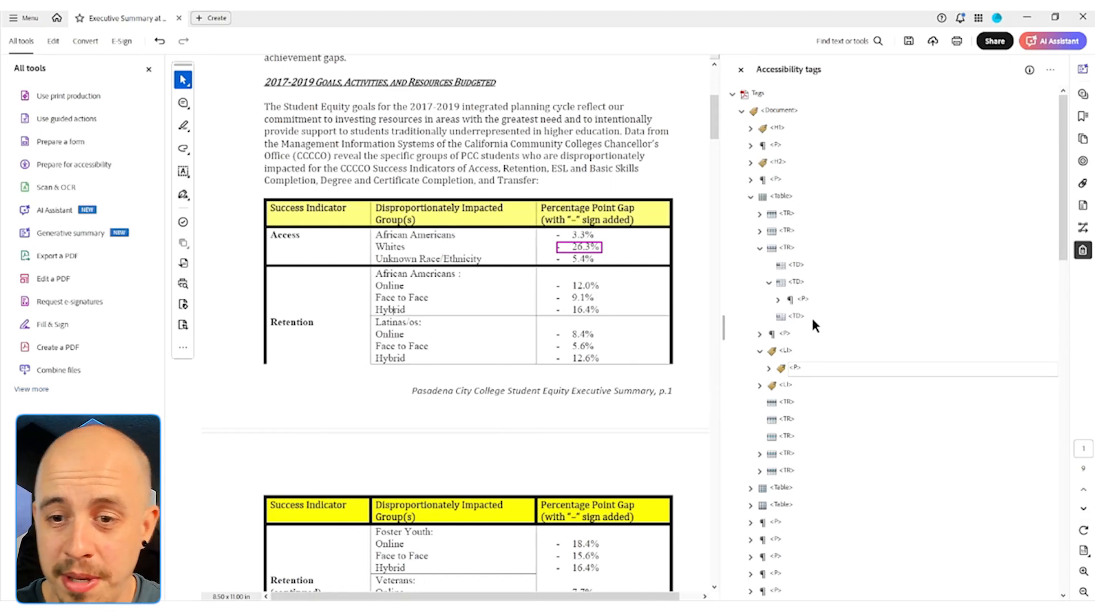
key("Return")
left_click_drag(796, 370, 795, 318)
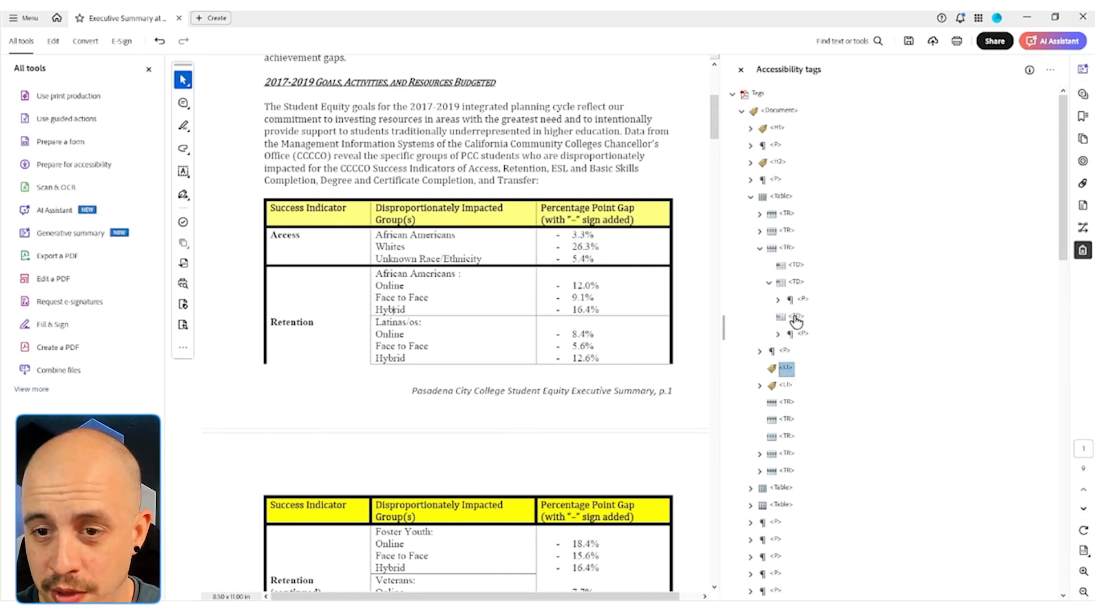
Collapse the new Whites row and check the content covered by it, the Access row and the following paragraph tag
left_click(790, 250)
key("Left")
key("Up")
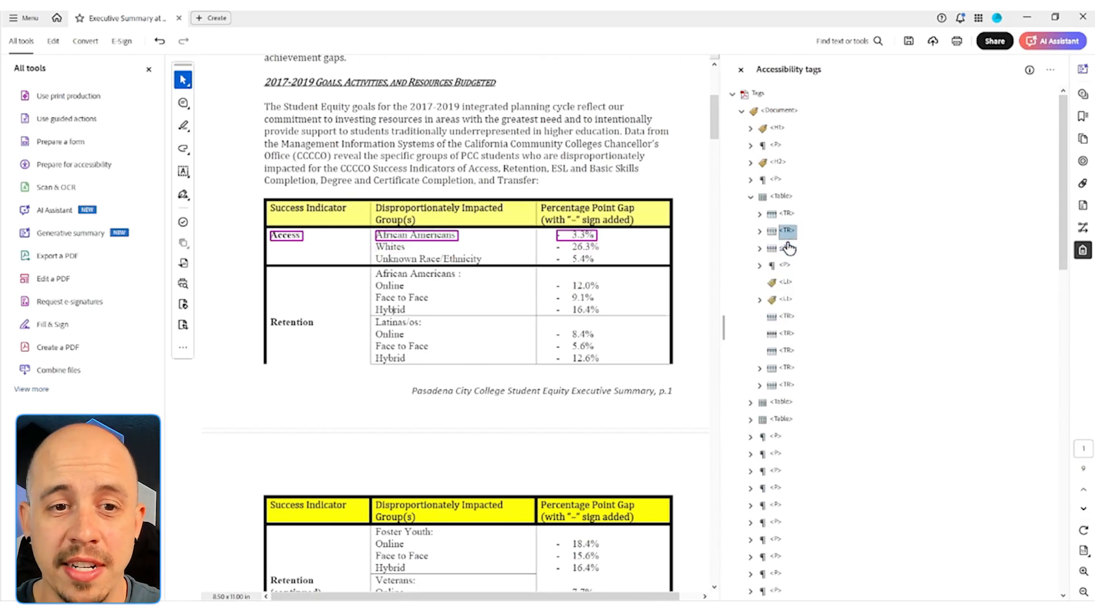
left_click(790, 250)
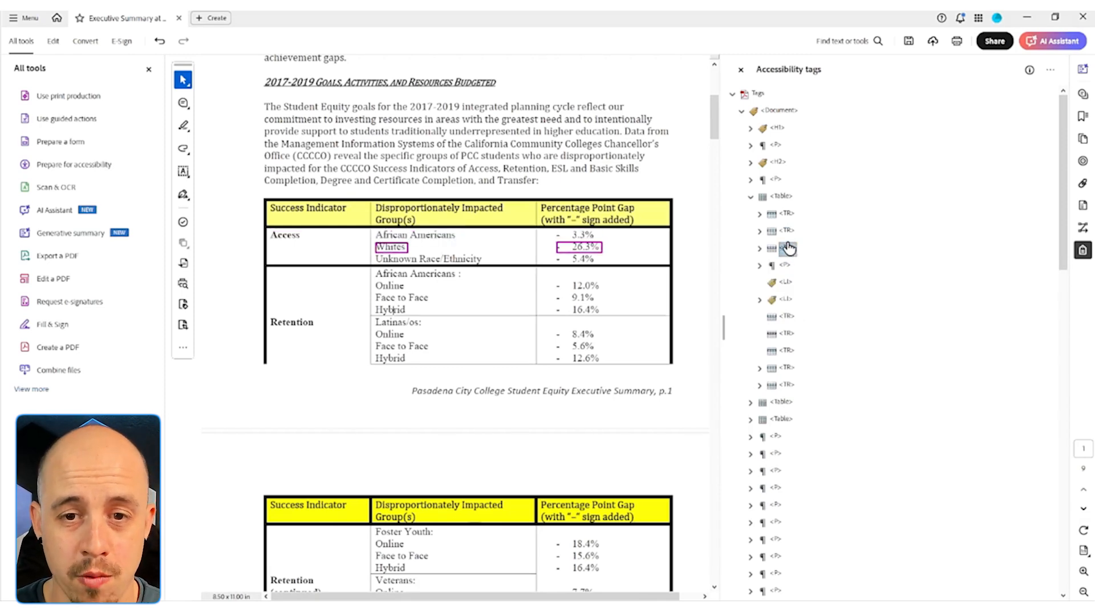
key("Down")
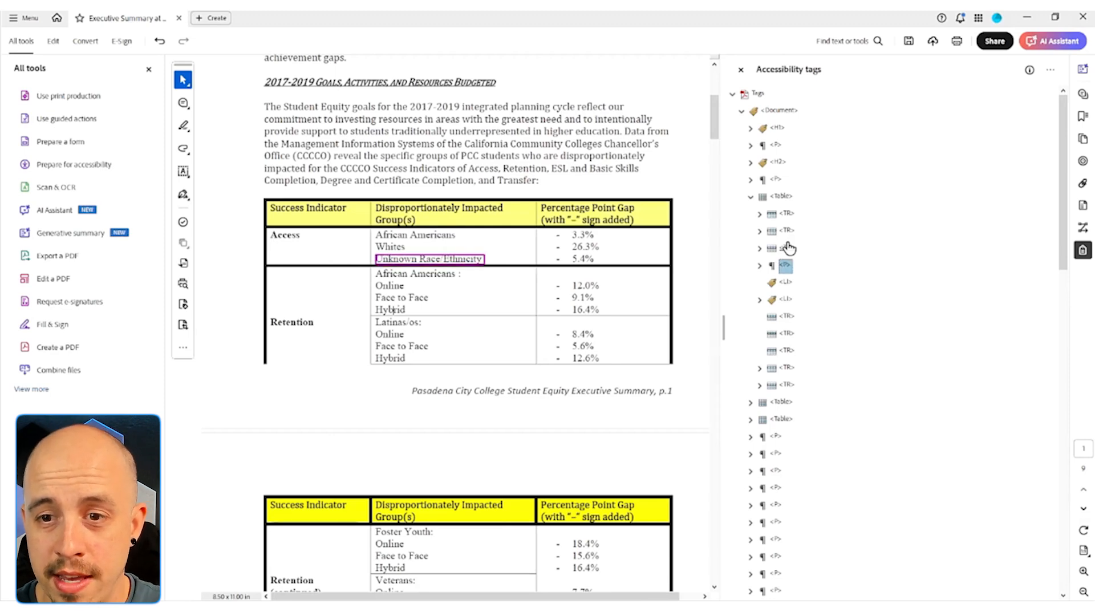
Add three new TD tags after the first empty table row and move the Unknown Race/Ethnicity paragraph into the first one
right_click(787, 316)
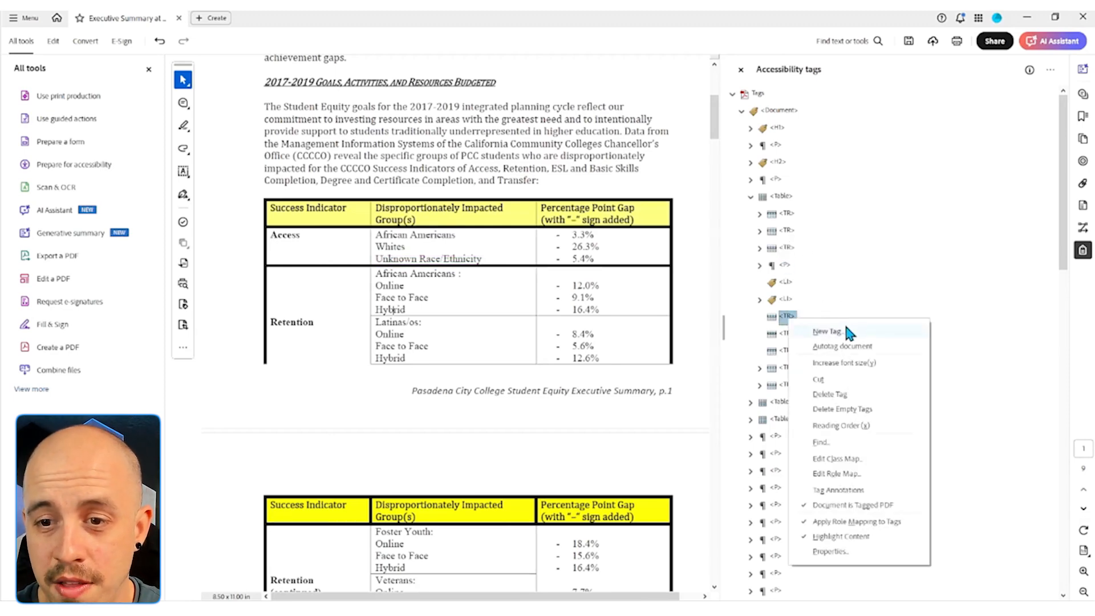
left_click(847, 327)
key("Return")
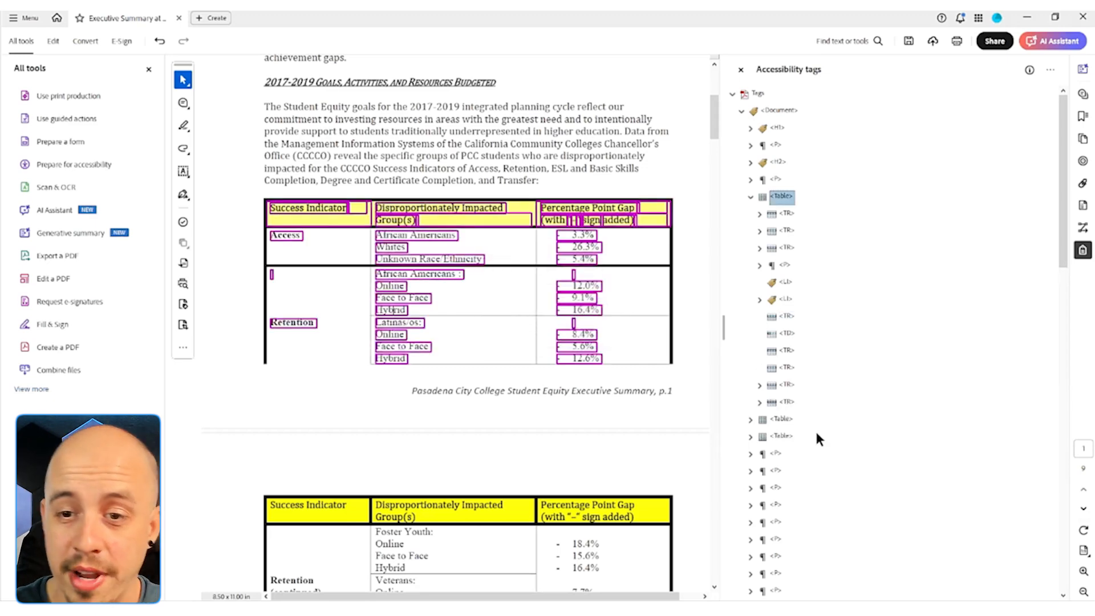
right_click(798, 336)
left_click(826, 347)
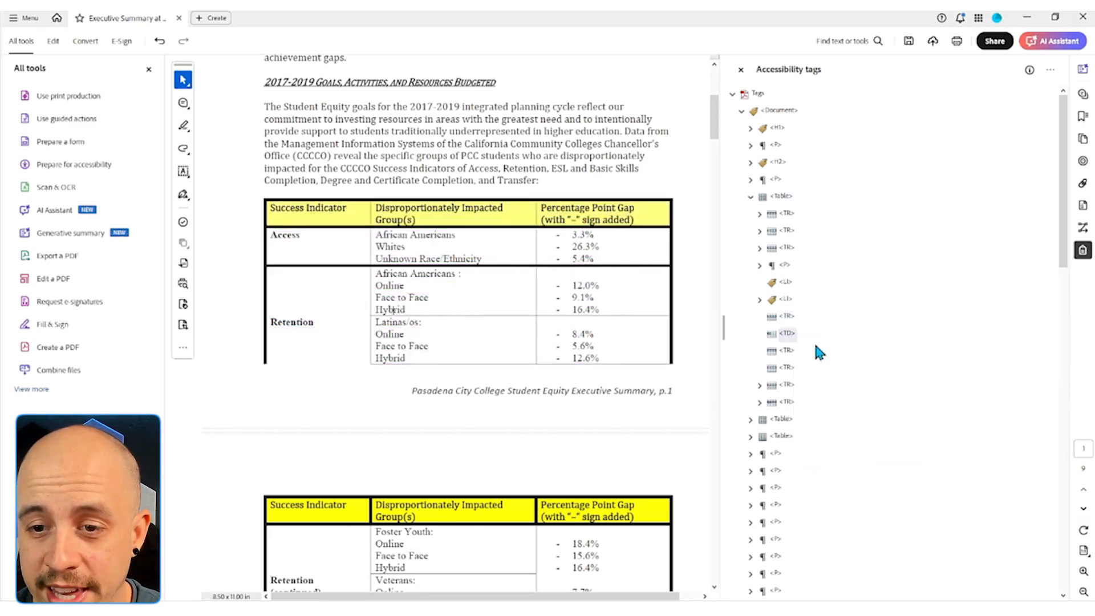
left_click(530, 331)
right_click(782, 335)
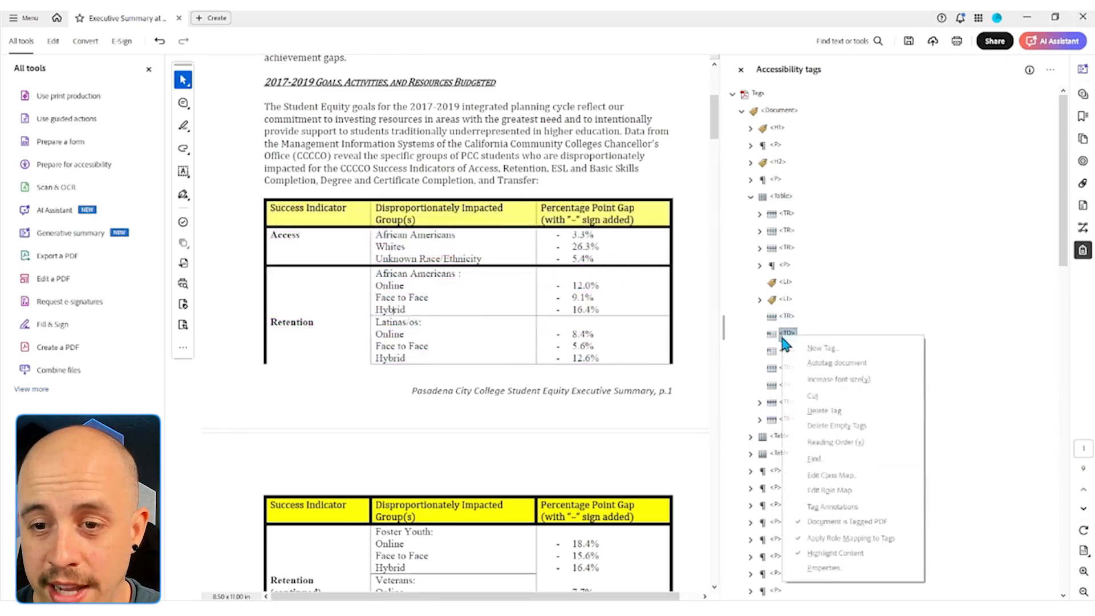
left_click(863, 346)
left_click(518, 329)
left_click(801, 266)
left_click_drag(790, 271, 789, 335)
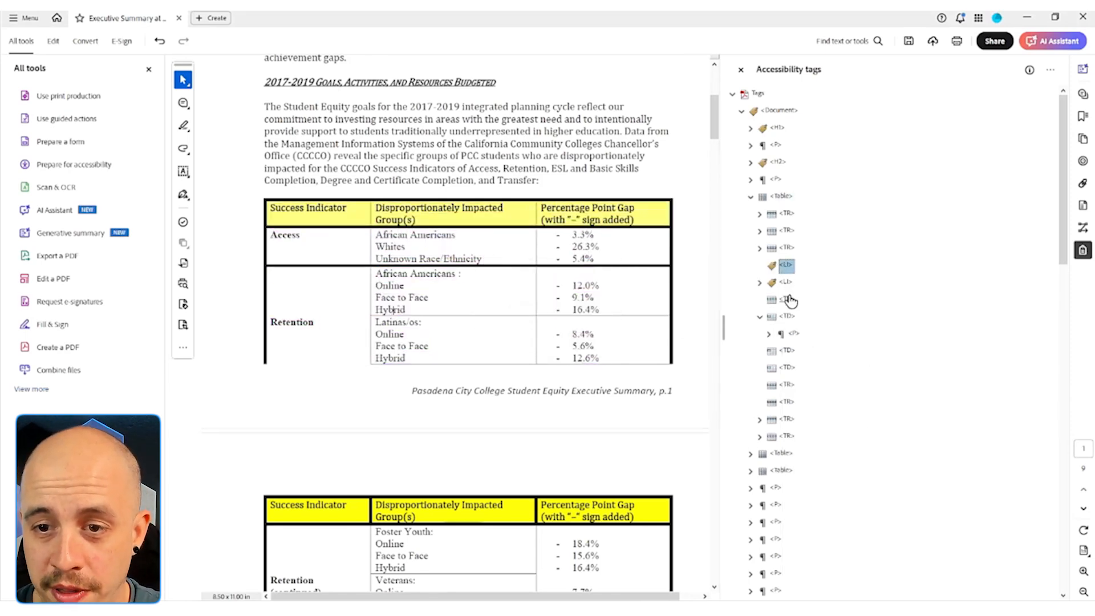
Retag the LBody of the 5.4% list item as P and move it into the third new TD tag
left_click(760, 282)
left_click(783, 300)
key("F2")
key("Home")
key("Right")
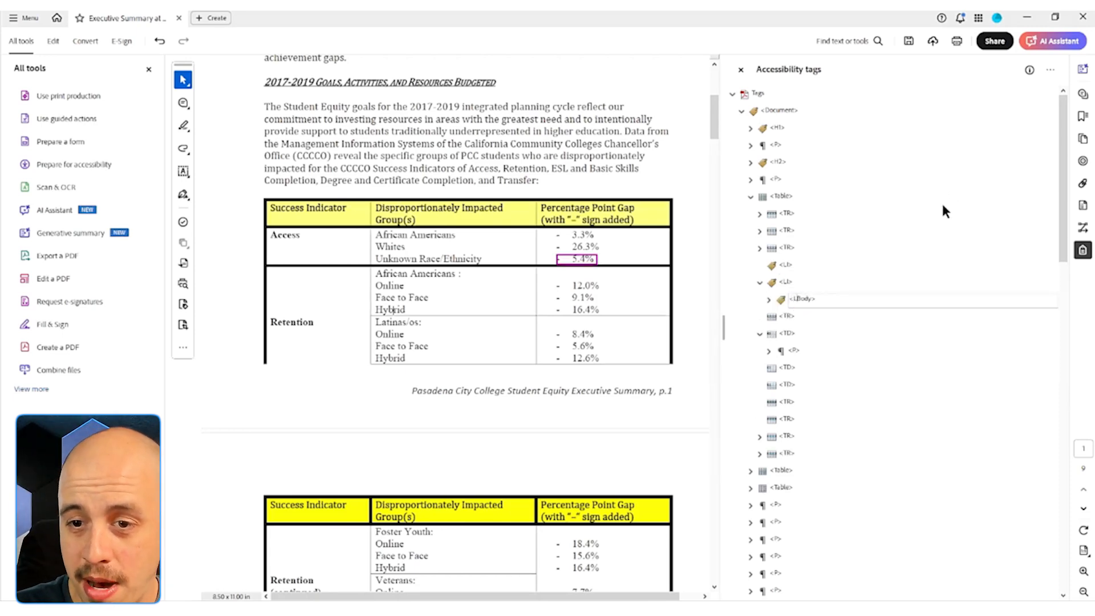
key("Delete")
key("Delete")
key("Delete")
key("Delete")
key("Delete")
type("P")
key("Return")
left_click_drag(794, 300, 788, 385)
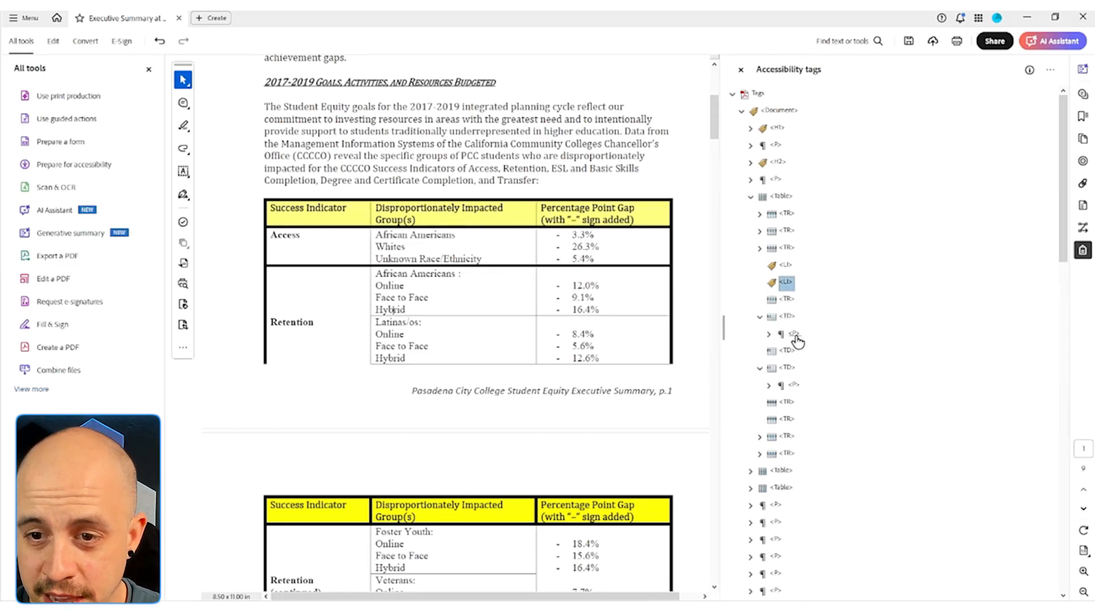
Move the Unknown Race/Ethnicity paragraph into the second new TD tag and delete the two empty LI tags
left_click_drag(797, 341, 796, 358)
left_click(786, 266)
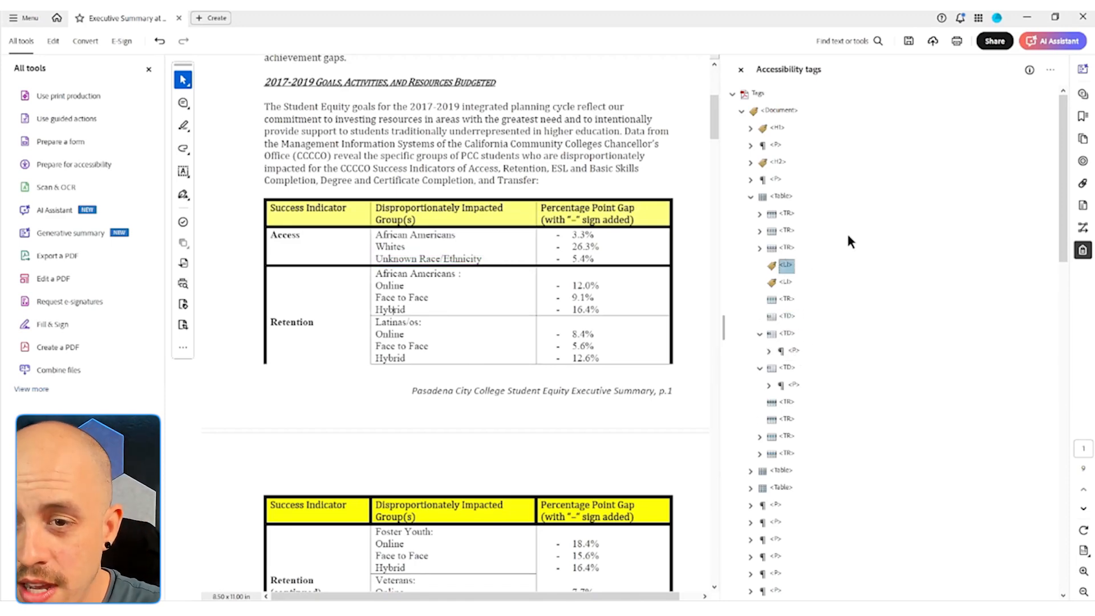
key("Delete")
key("Delete")
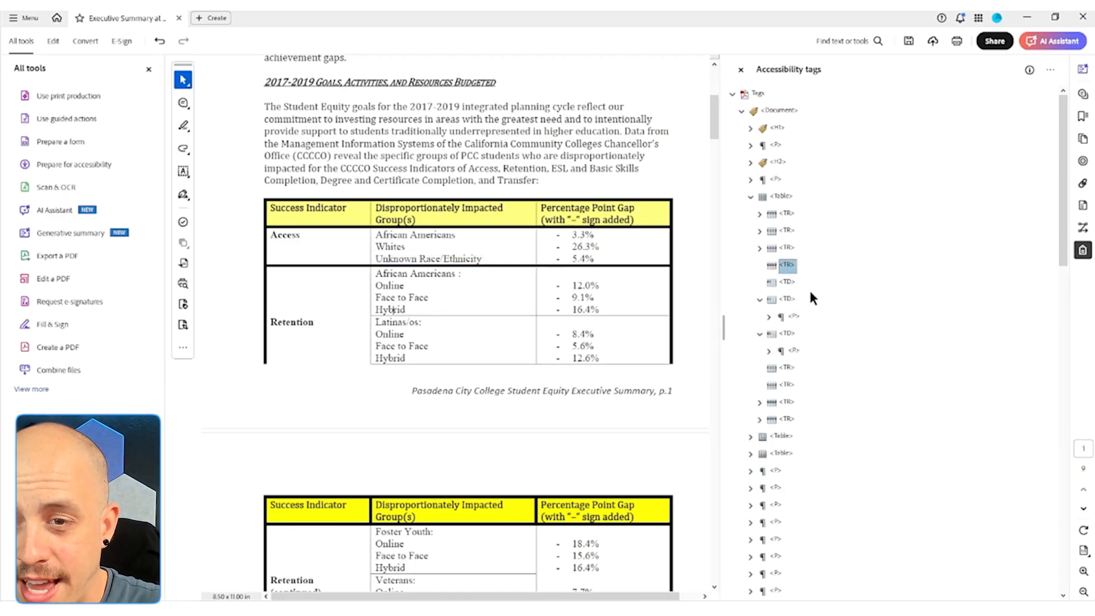
Nest the three new TD tags in the empty row above them and collapse that row
left_click(788, 281)
left_click(787, 298, "ctrl")
left_click(788, 334, "ctrl")
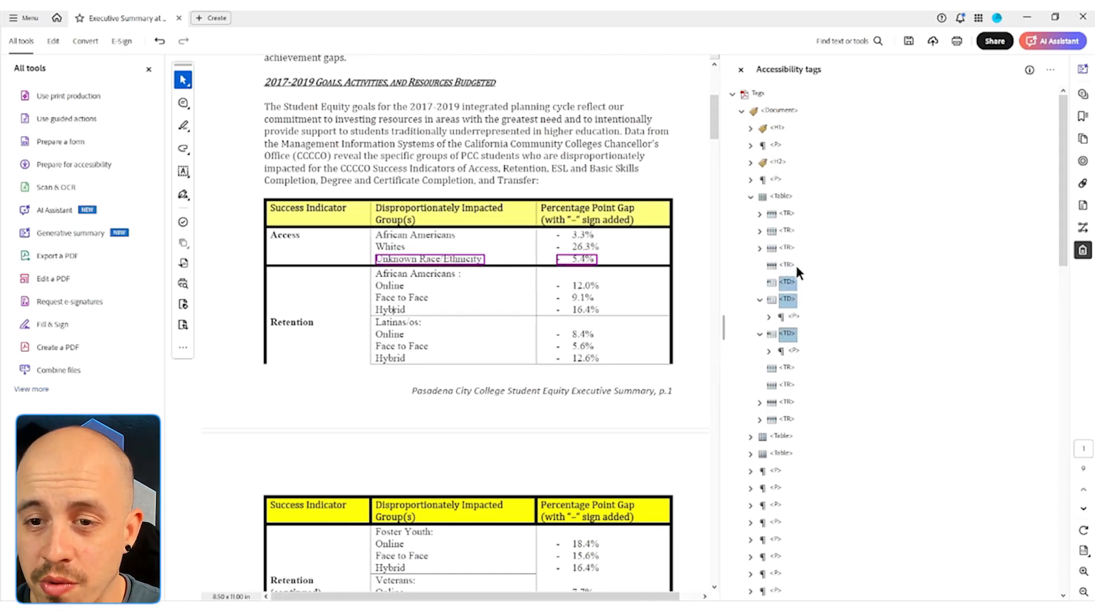
left_click_drag(789, 285, 800, 268)
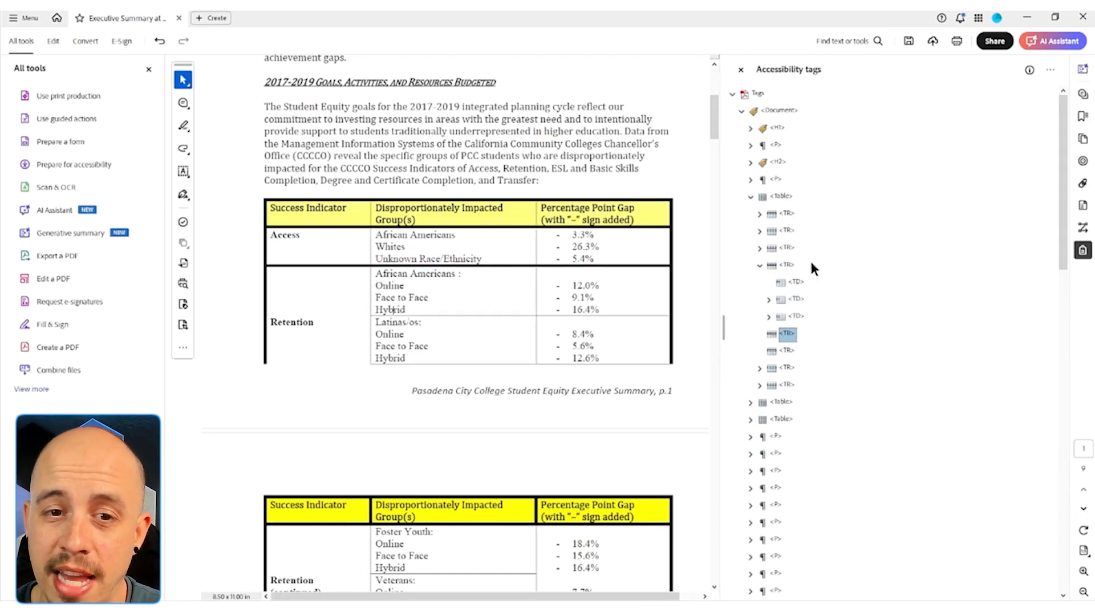
left_click(789, 266)
key("Left")
Check which table content each TR tag covers, from the header row through the Latinas/os row
key("Up")
key("Up")
key("Up")
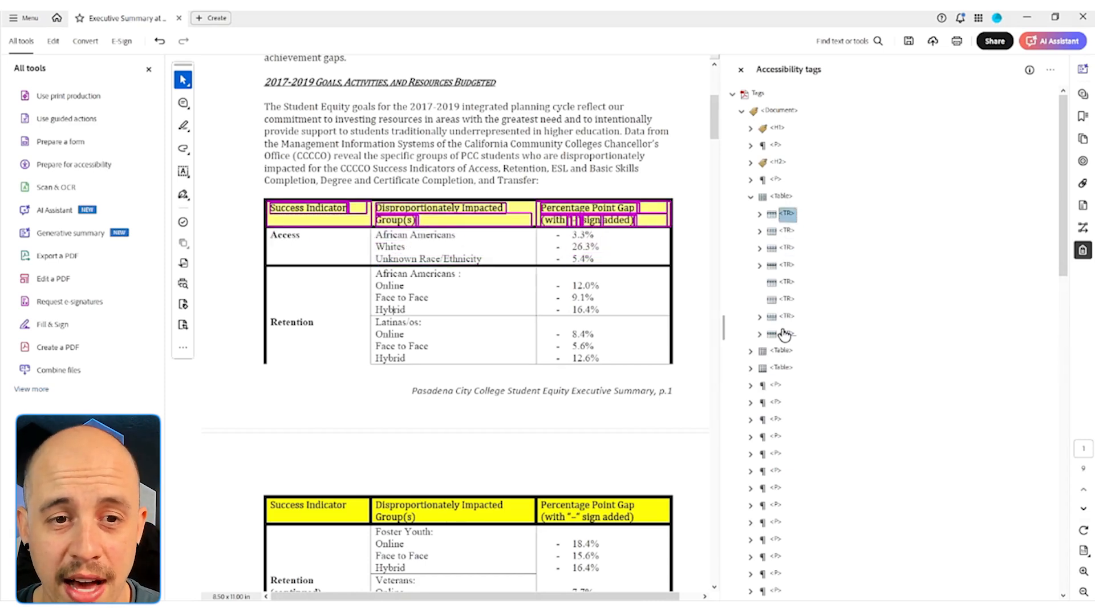
key("Down")
key("Down")
key("Down")
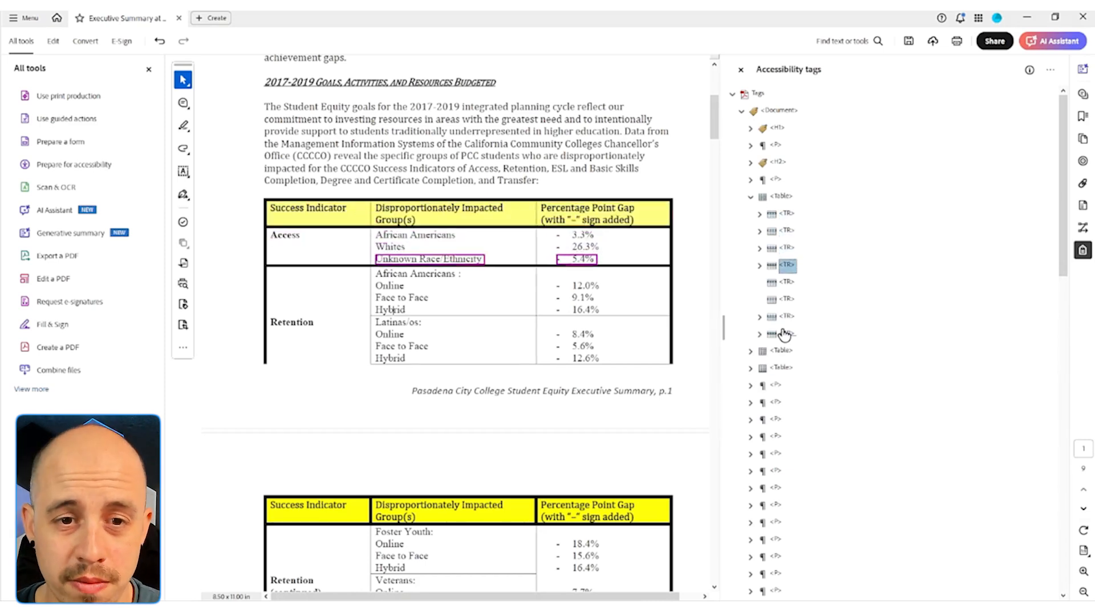
key("Down")
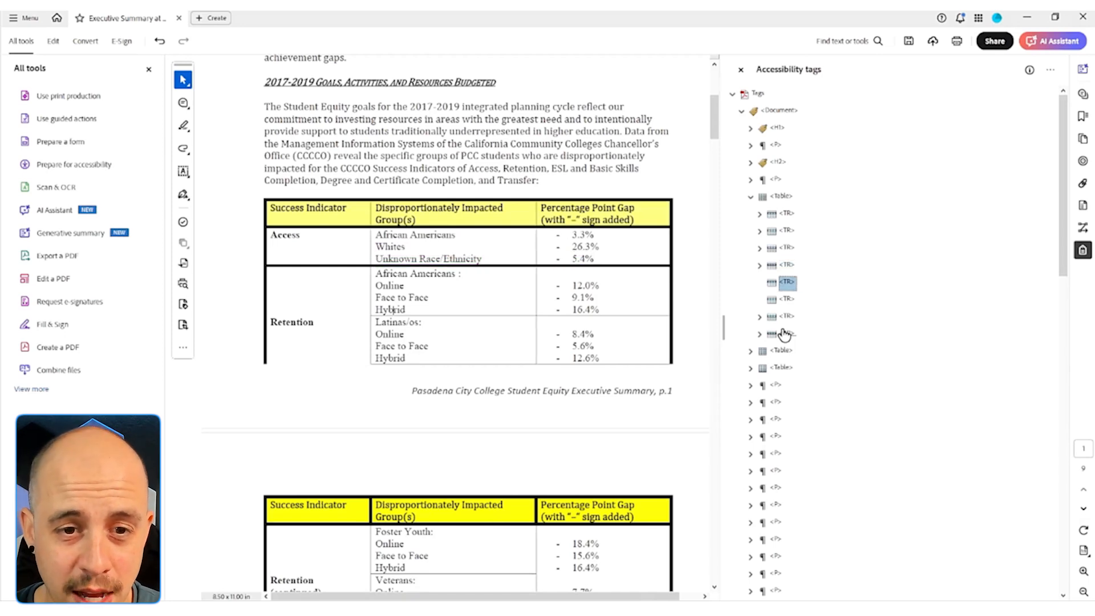
key("Down")
key("Down")
key("Down")
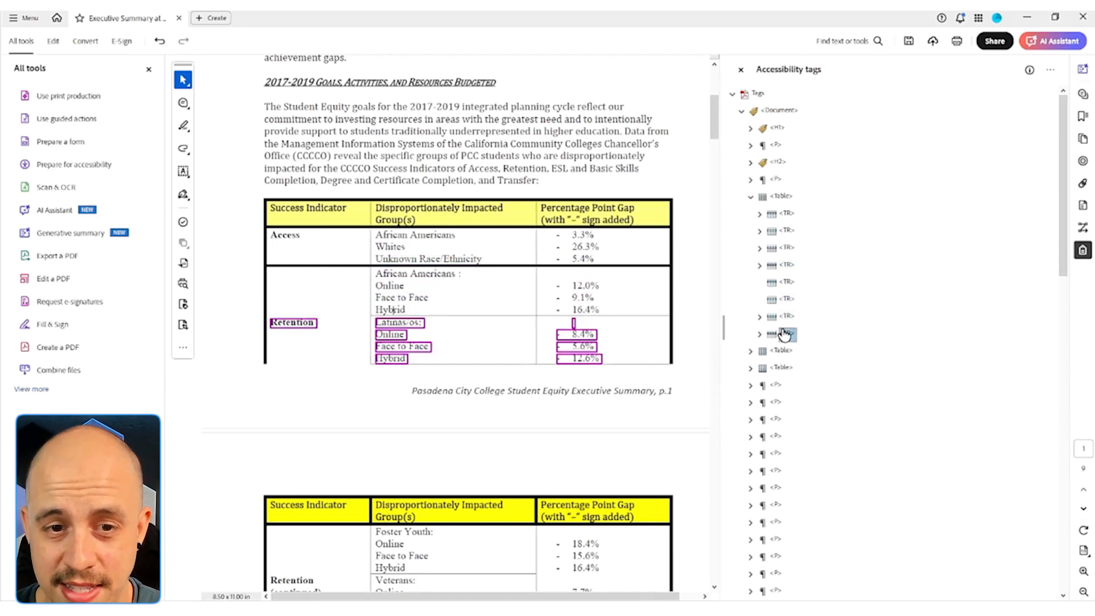
key("Up")
key("Up")
key("Up")
key("Up")
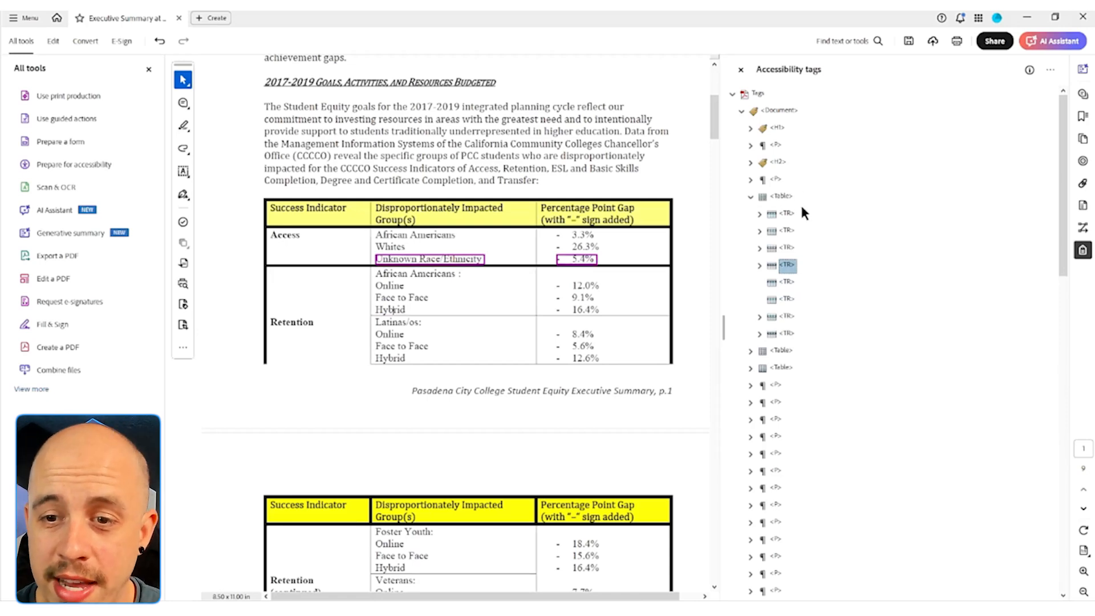
Move the blank first cell of the Retention row for African Americans into the first empty TR tag
left_click(785, 318)
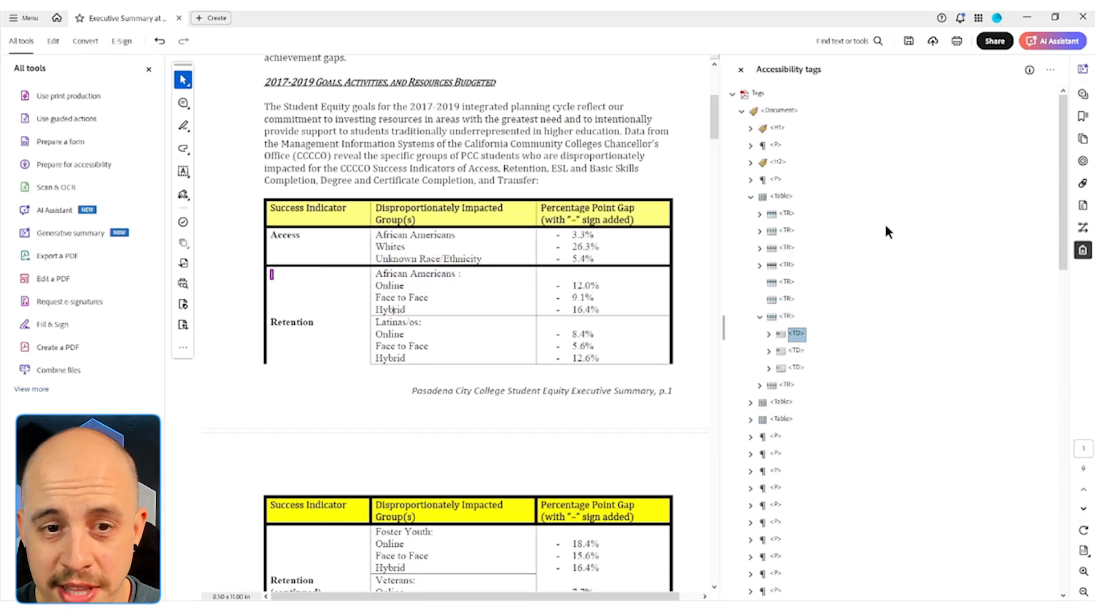
key("Down")
key("Up")
left_click_drag(796, 333, 791, 284)
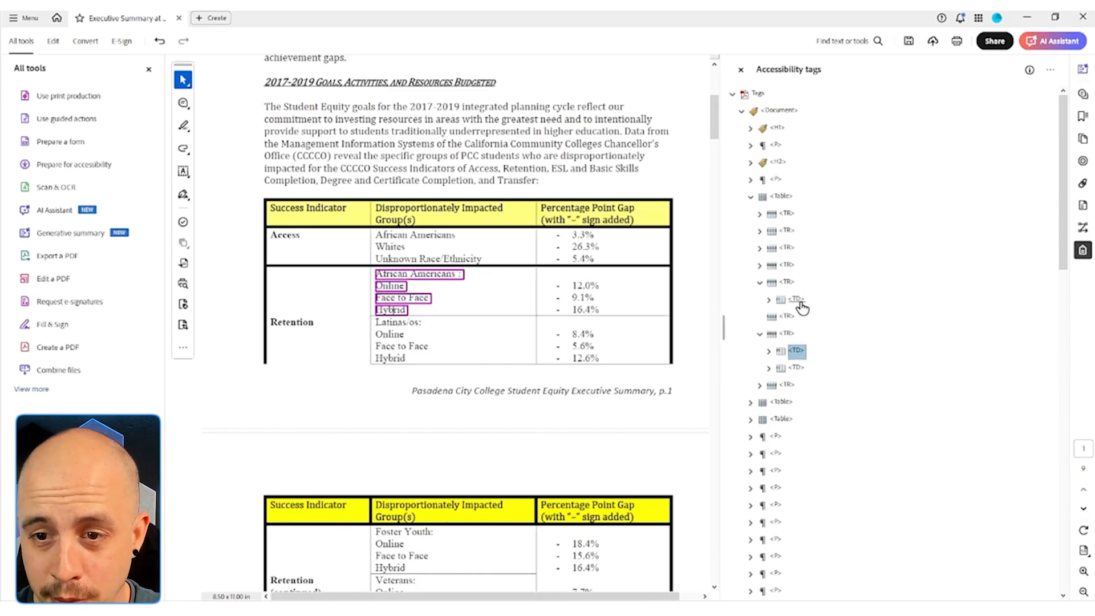
Add two new TD tags after the blank cell in the new Retention row
right_click(802, 307)
left_click(830, 318)
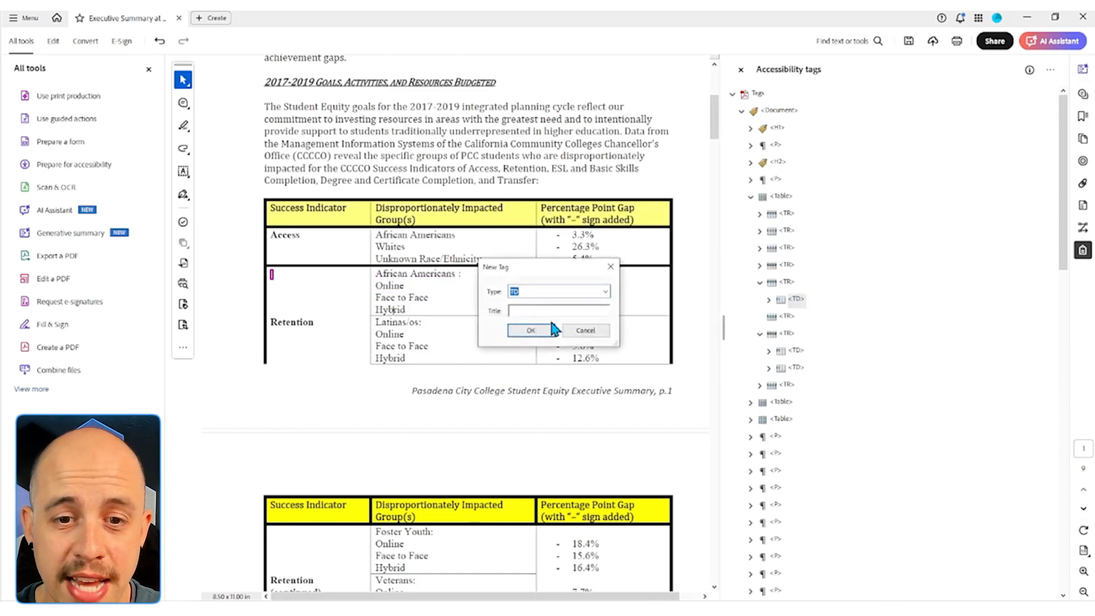
left_click(530, 331)
right_click(800, 315)
left_click(815, 326)
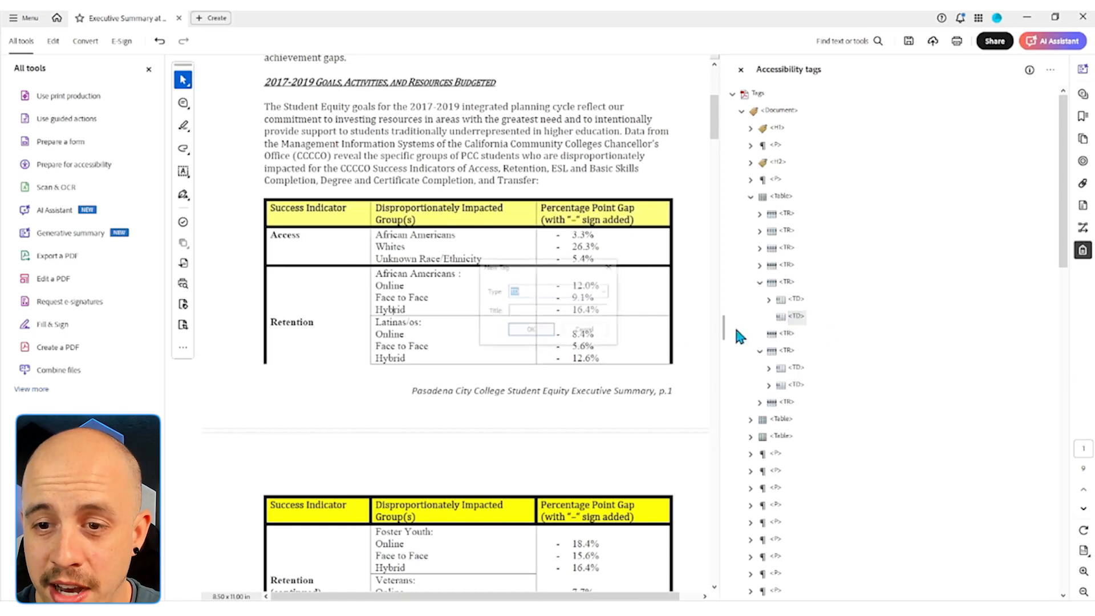
left_click(531, 331)
Move the African Americans paragraph from the combined Retention row into the new row's second cell
left_click(769, 385)
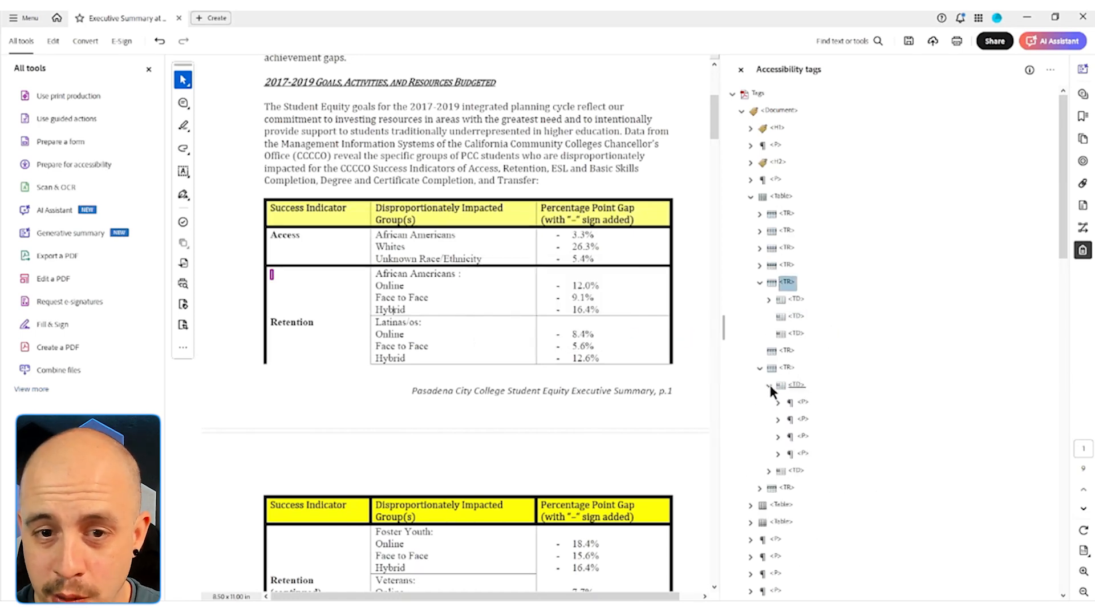
left_click(803, 403)
key("Right")
key("Right")
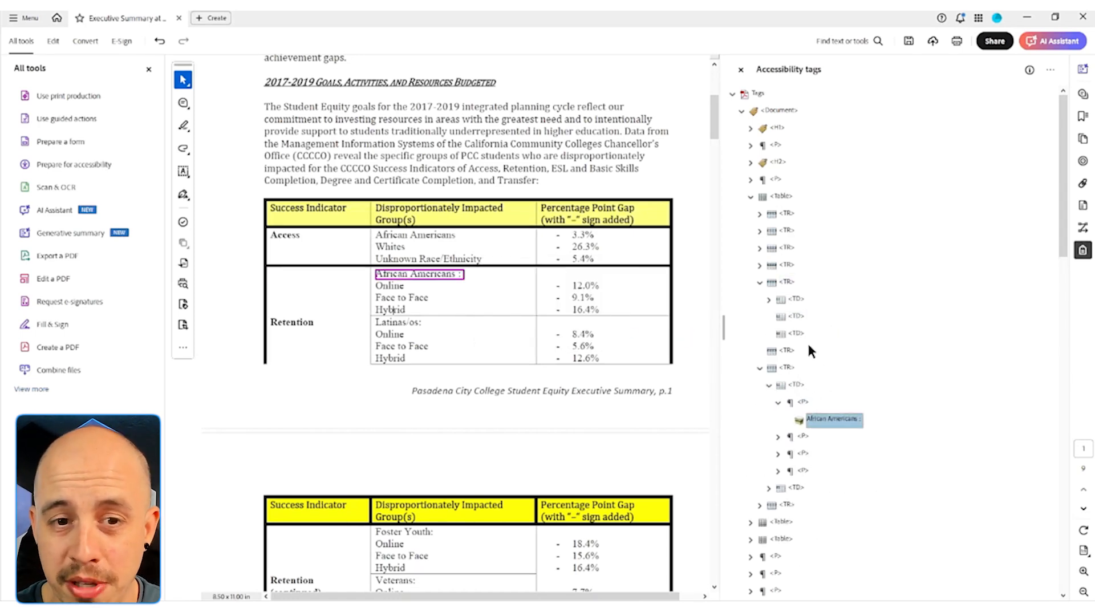
left_click_drag(803, 403, 801, 324)
Move the blank paragraph of the combined row's percentage cell into the new African Americans row's third cell
left_click(803, 419)
left_click(778, 437)
key("Down")
key("Down")
key("Down")
key("Down")
key("Right")
key("Down")
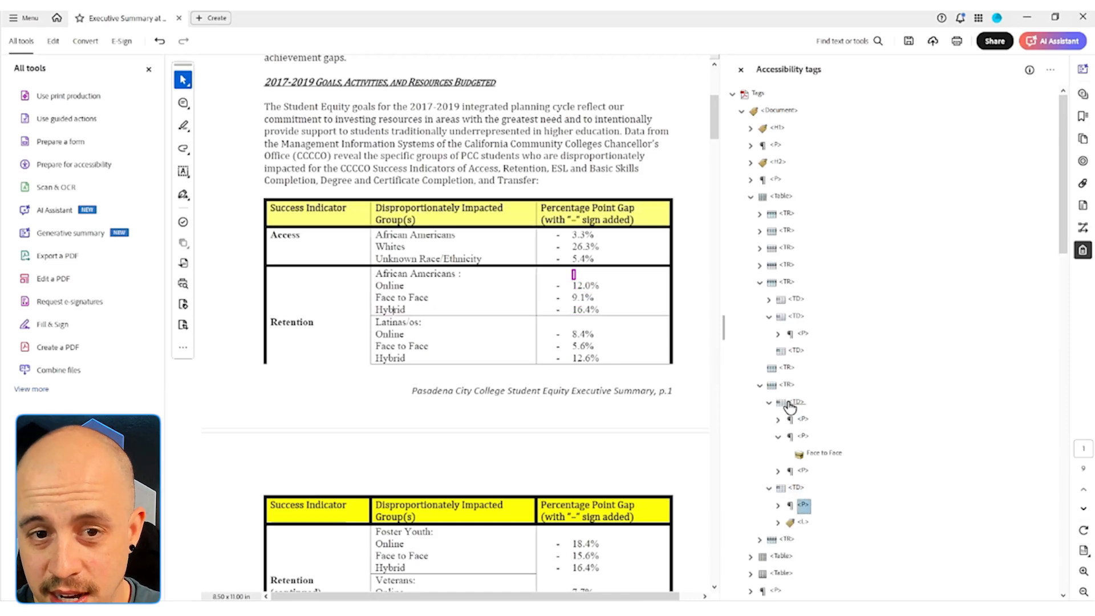
left_click_drag(805, 507, 795, 352)
Collapse the new African Americans row and check the content it covers and the empty row below it
left_click(797, 318)
key("Left")
key("Down")
key("Left")
key("Up")
key("Up")
key("Up")
key("Left")
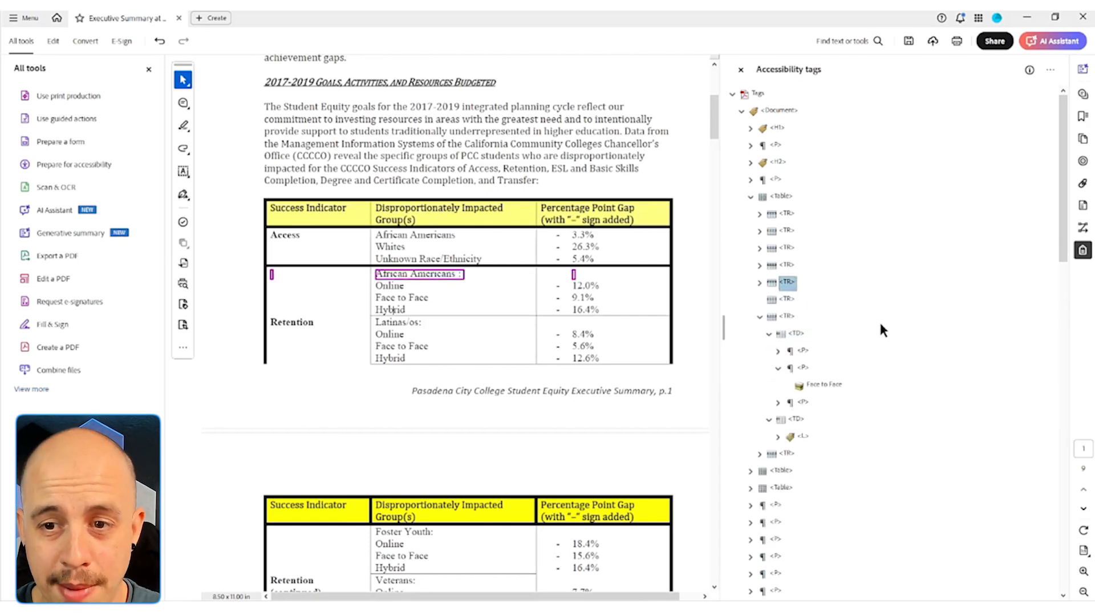
key("Down")
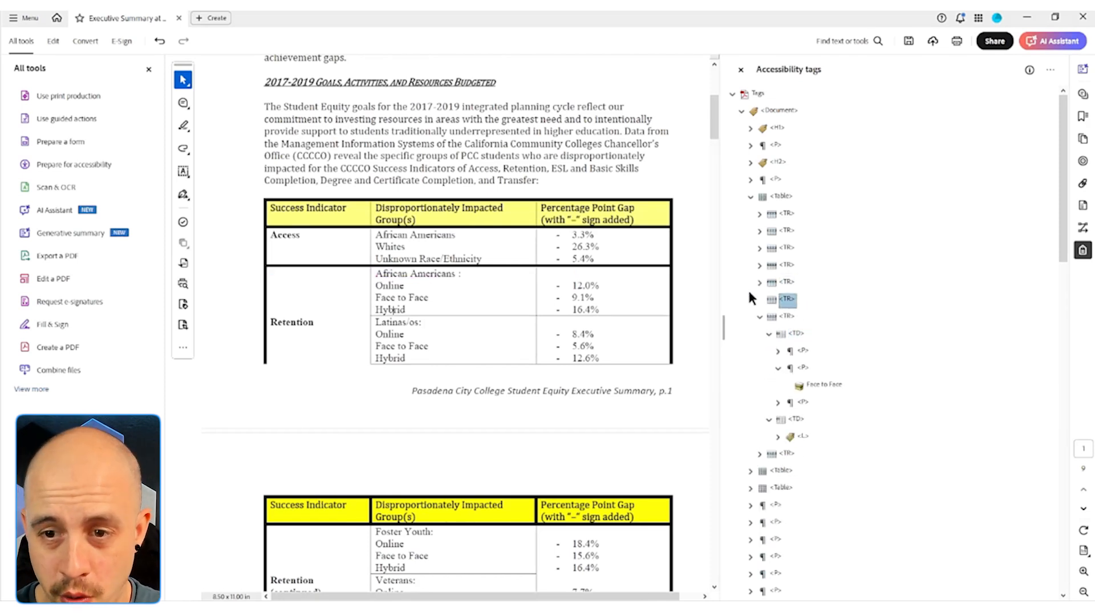
Add three new TD tags after the remaining empty row below the African Americans row
right_click(791, 300)
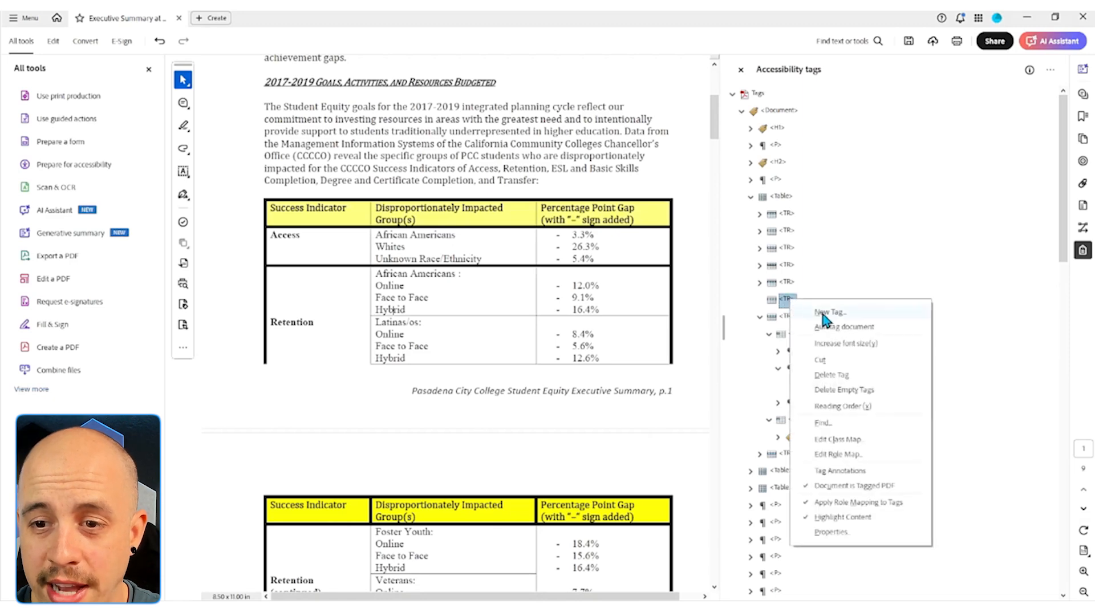
left_click(824, 314)
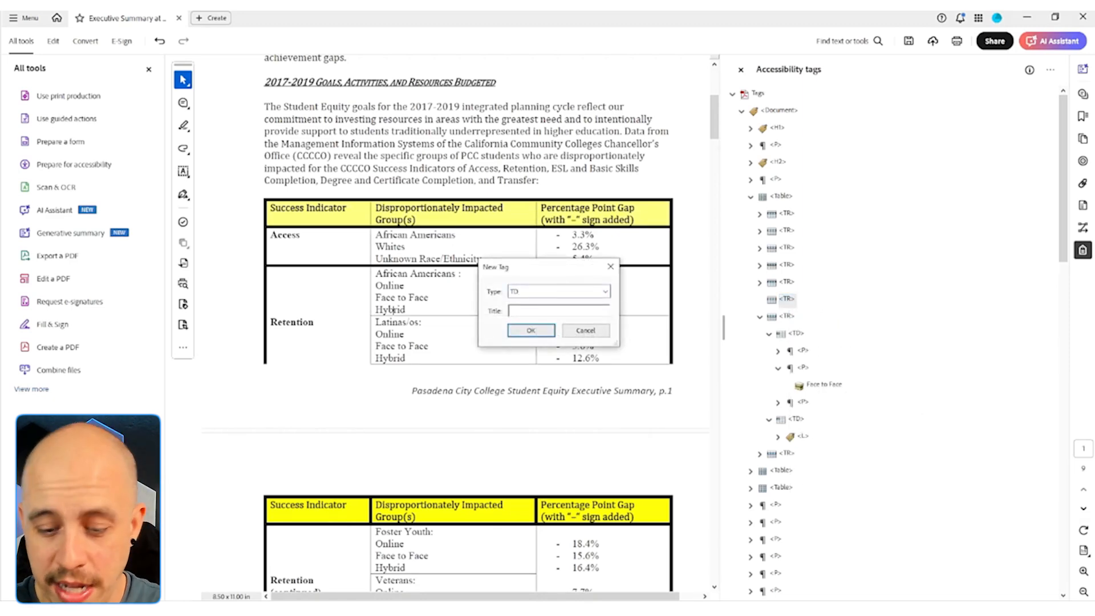
key("Return")
right_click(789, 318)
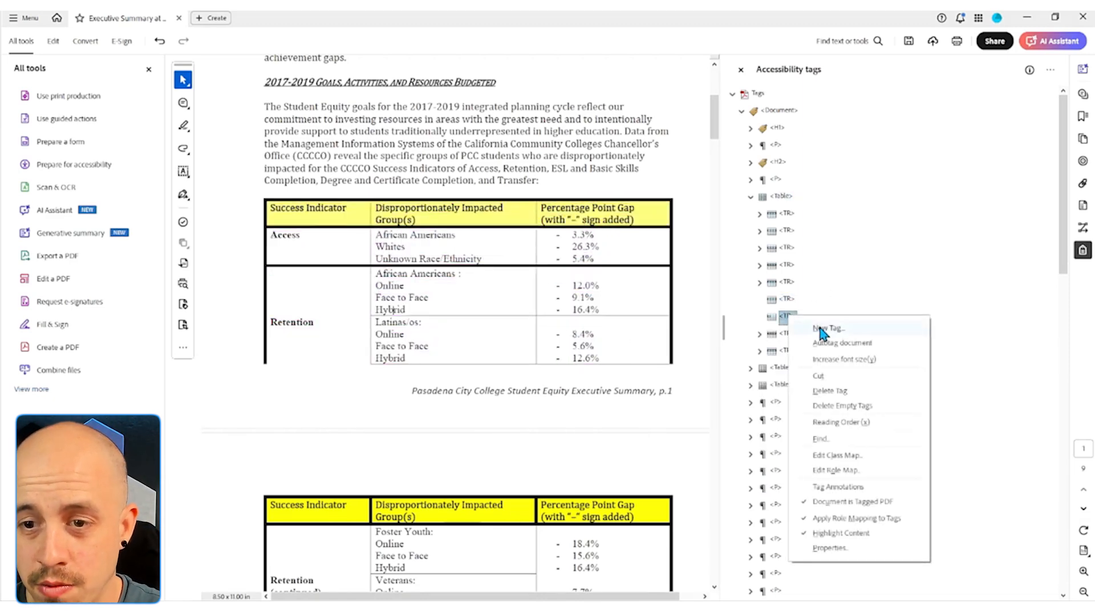
left_click(827, 341)
key("Return")
right_click(790, 318)
left_click(826, 331)
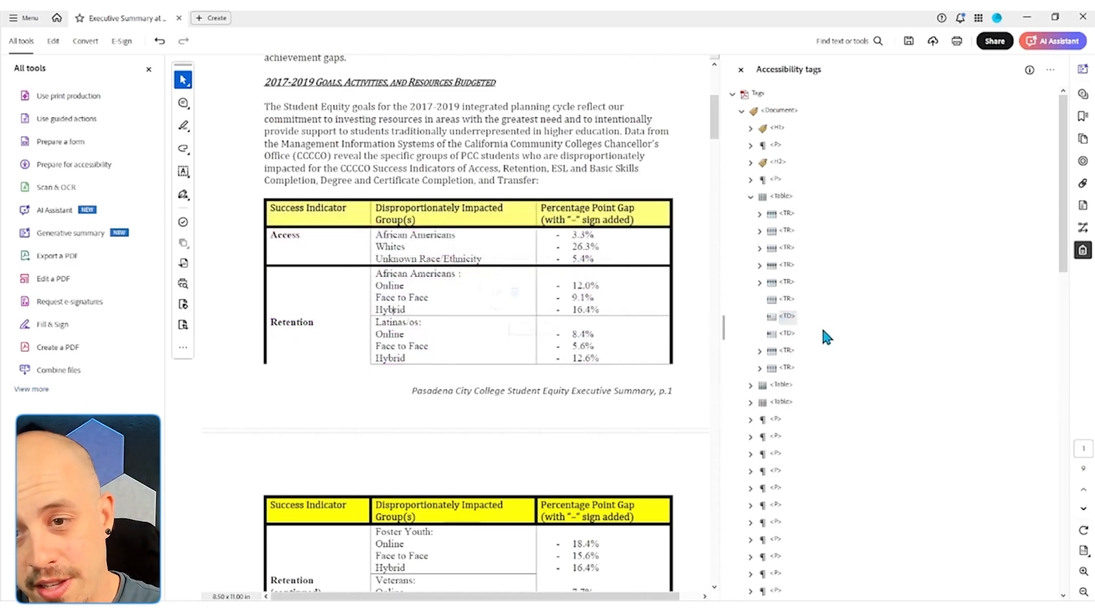
key("Return")
Nest the three new TD tags in the remaining empty row
left_click(788, 317)
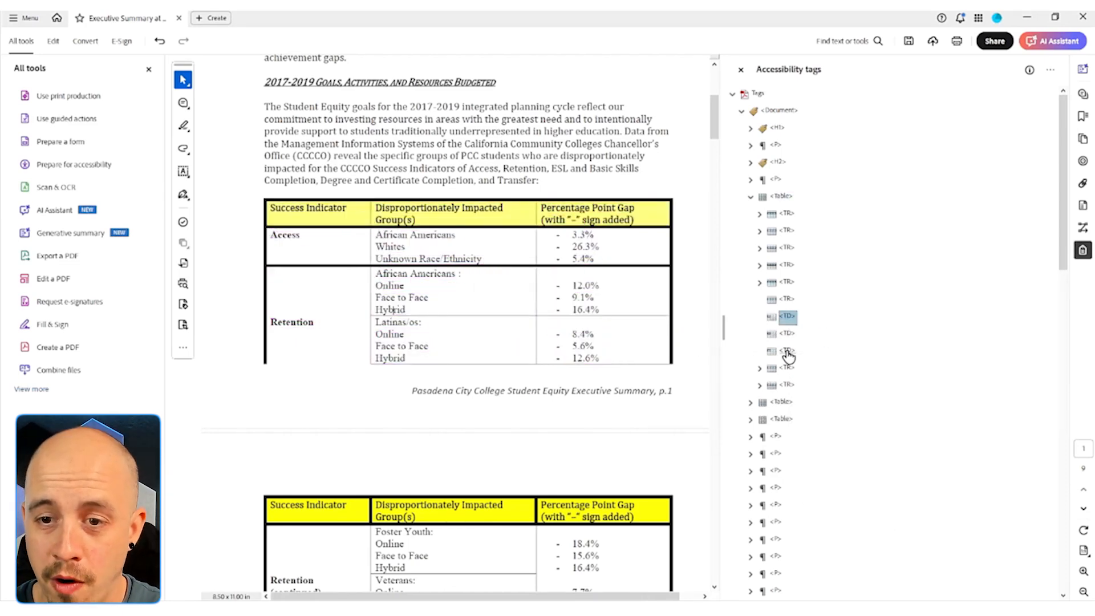
left_click(788, 351, "shift")
left_click_drag(788, 319, 786, 300)
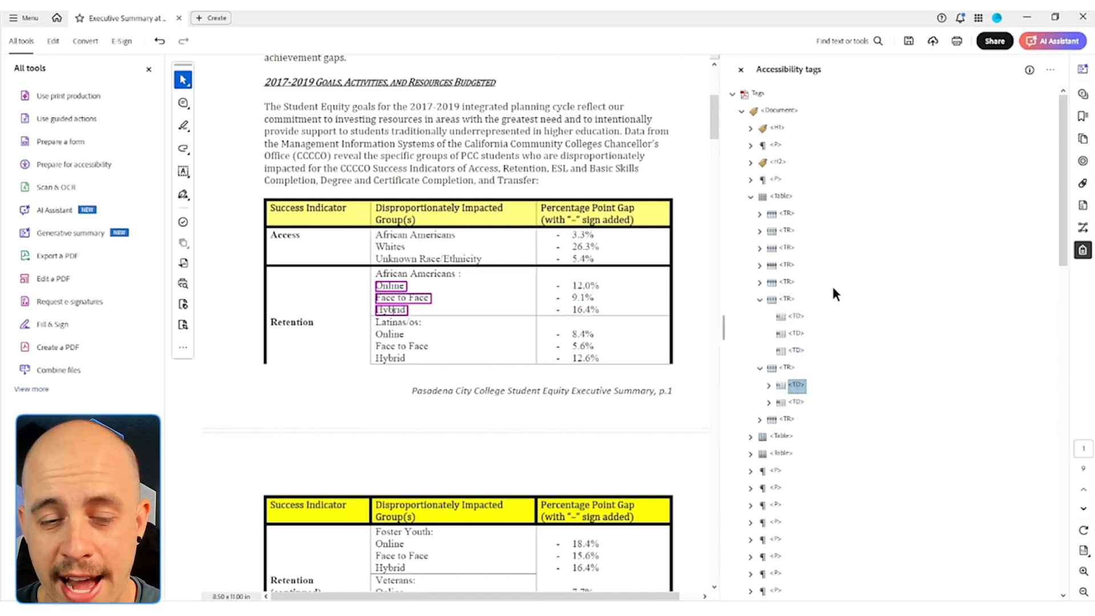
Move the Online paragraph from the combined Retention row into the second cell of the new row
key("Right")
key("Down")
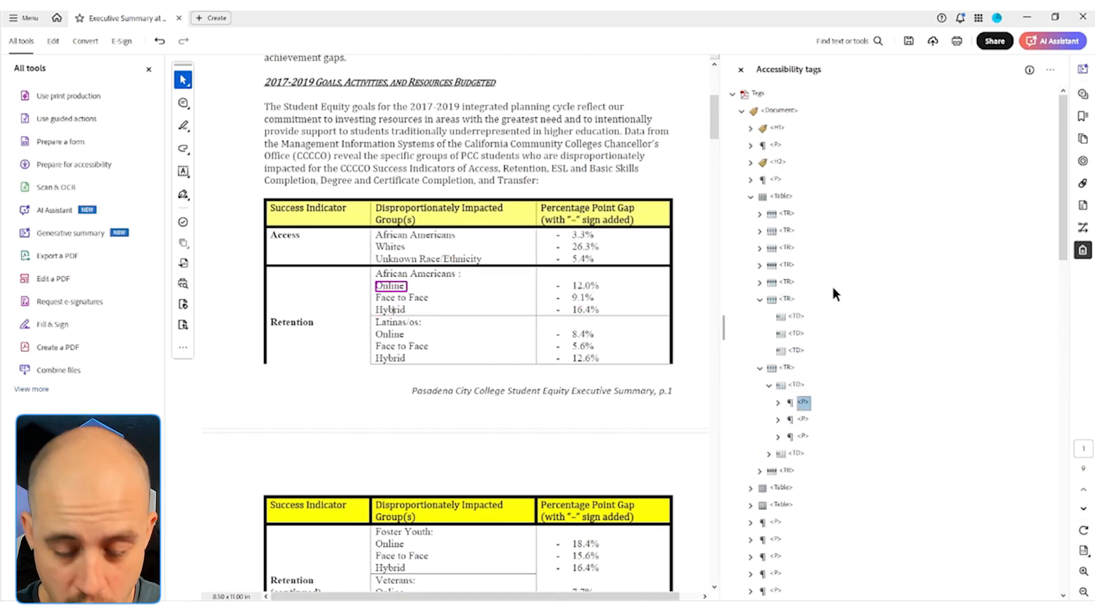
left_click_drag(806, 405, 798, 343)
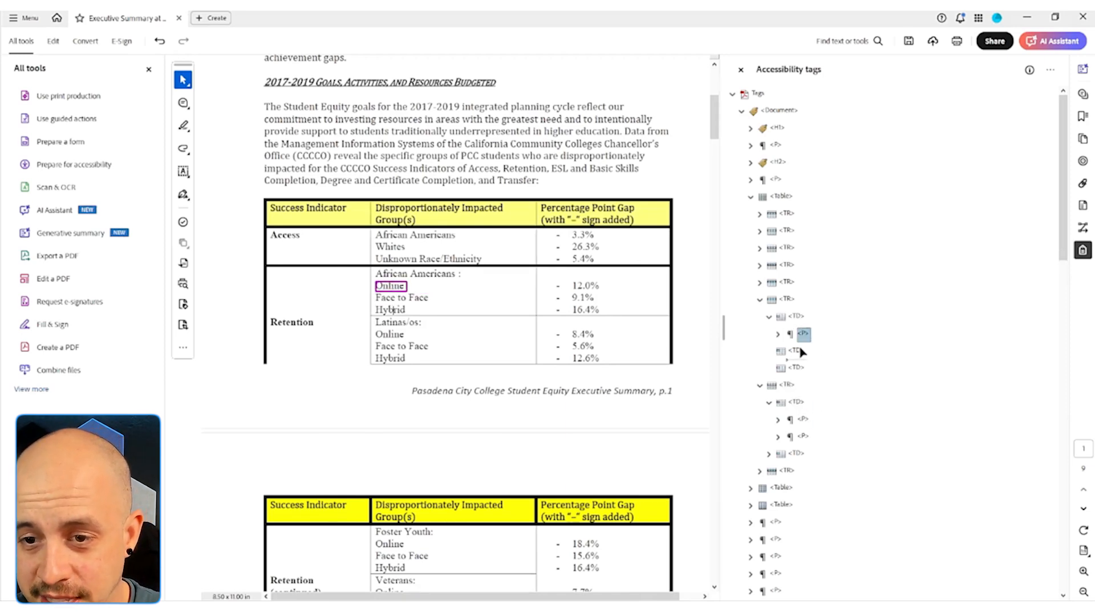
Move the 12.0% list body from the combined Retention row into the third cell of the Online row
left_click(802, 437)
key("Up")
key("Up")
key("Down")
key("Down")
key("Down")
key("Right")
key("Right")
key("Right")
key("Right")
key("Right")
key("Right")
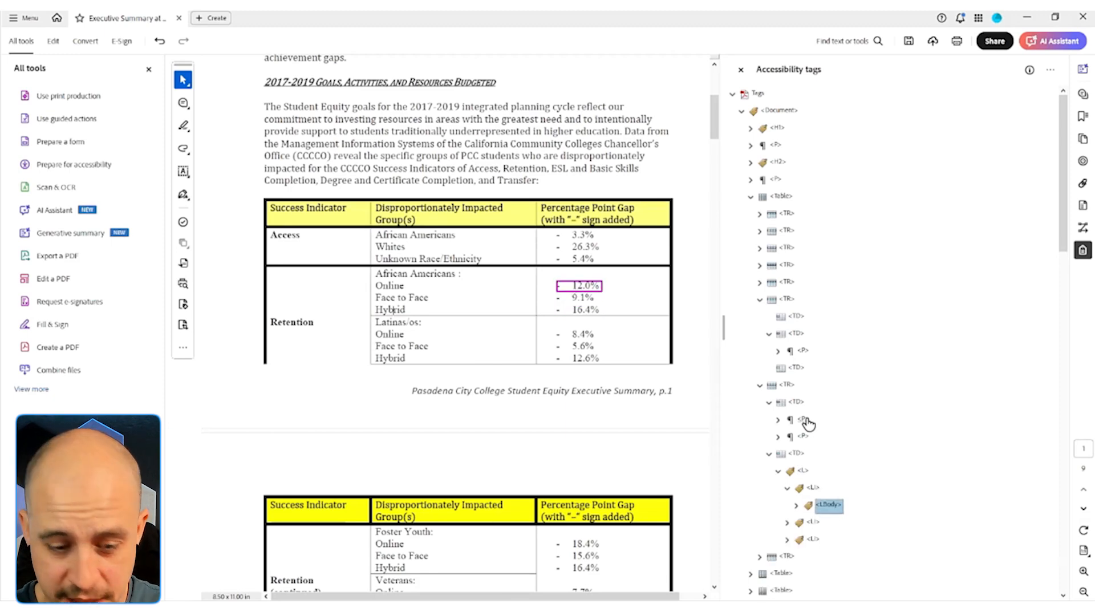
right_click(795, 368)
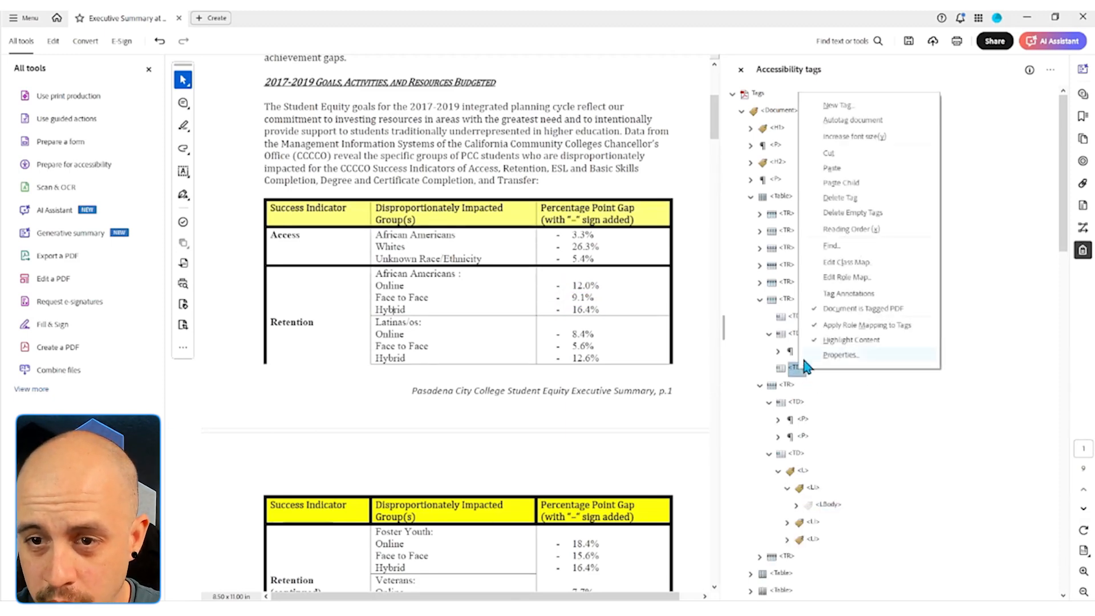
left_click(840, 178)
Change the moved 12.0% list body tag to type P and collapse the Online row and the remaining combined row
left_click(810, 385)
right_click(809, 385)
left_click(853, 377)
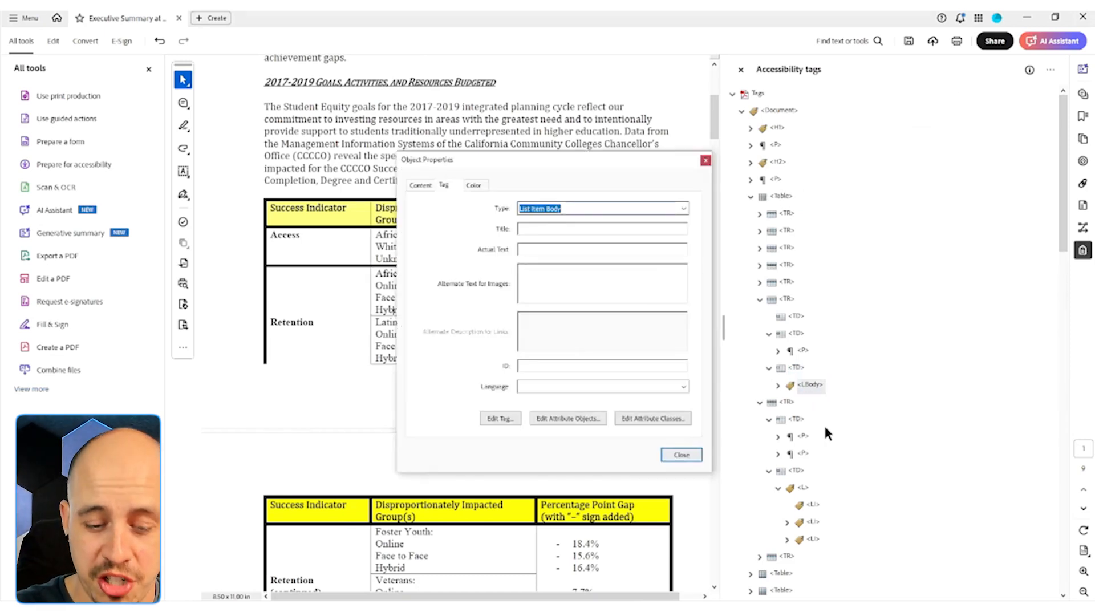
type("P")
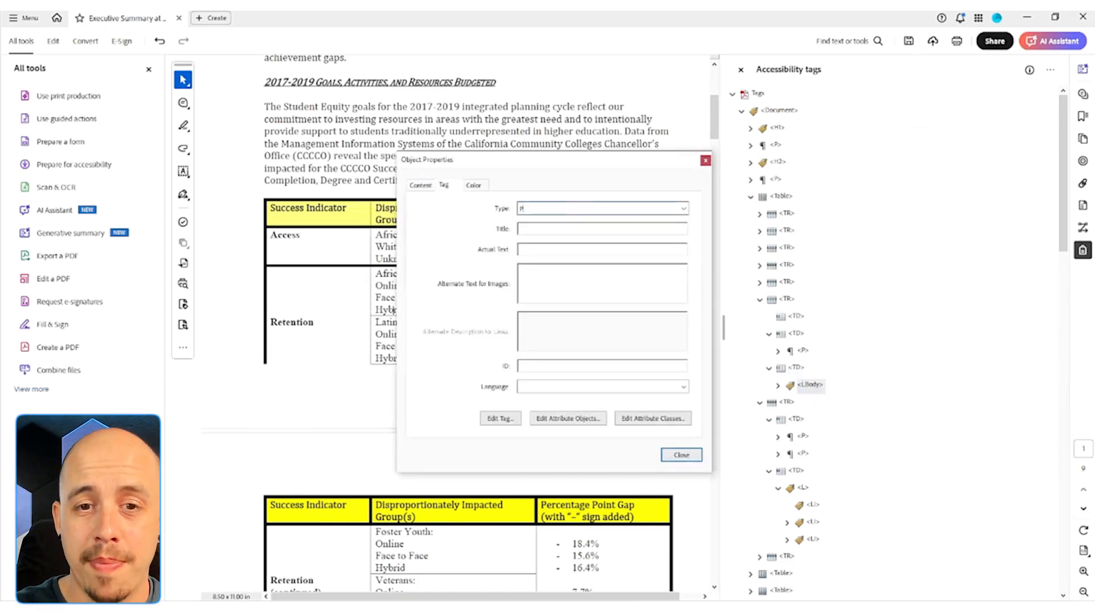
left_click(681, 455)
left_click(787, 299)
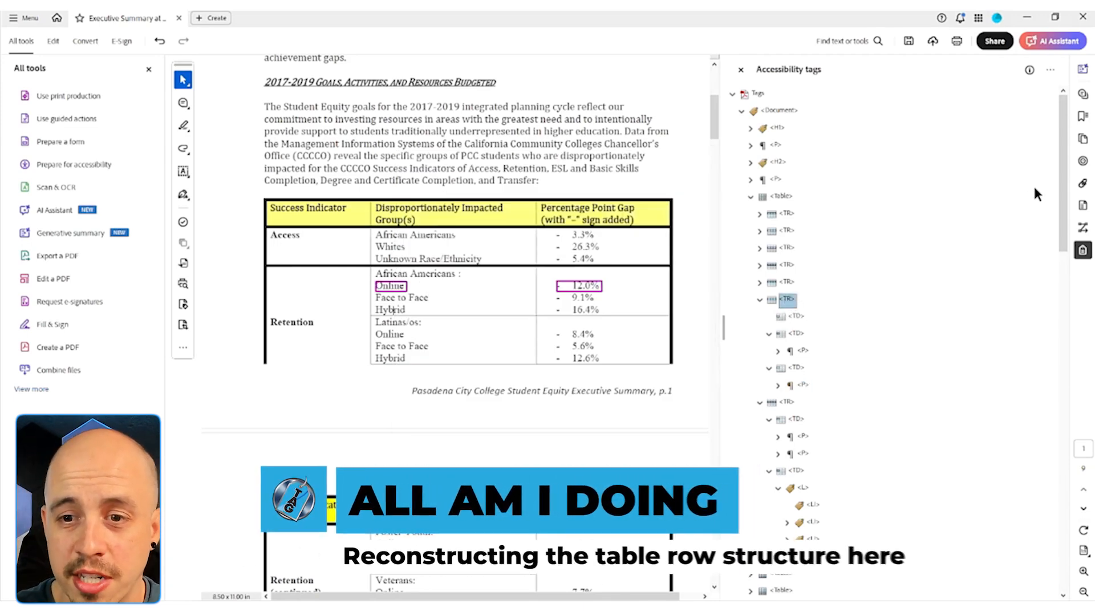
key("Left")
key("Up")
key("Down")
key("Down")
key("Left")
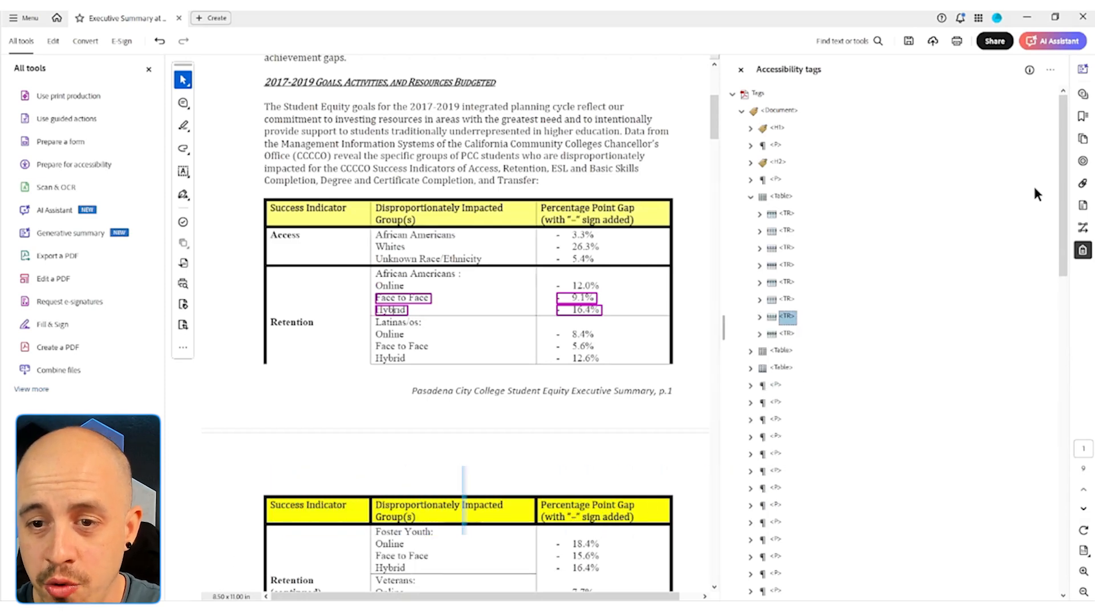
Add a new TR tag after the Online row, followed by three new TD tags
right_click(786, 299)
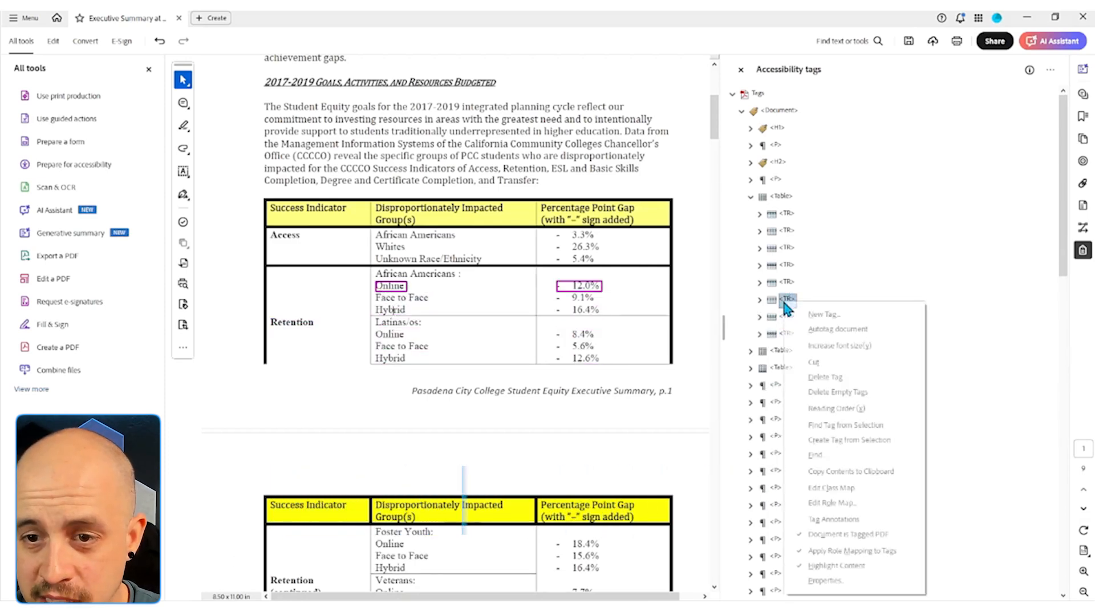
left_click(827, 315)
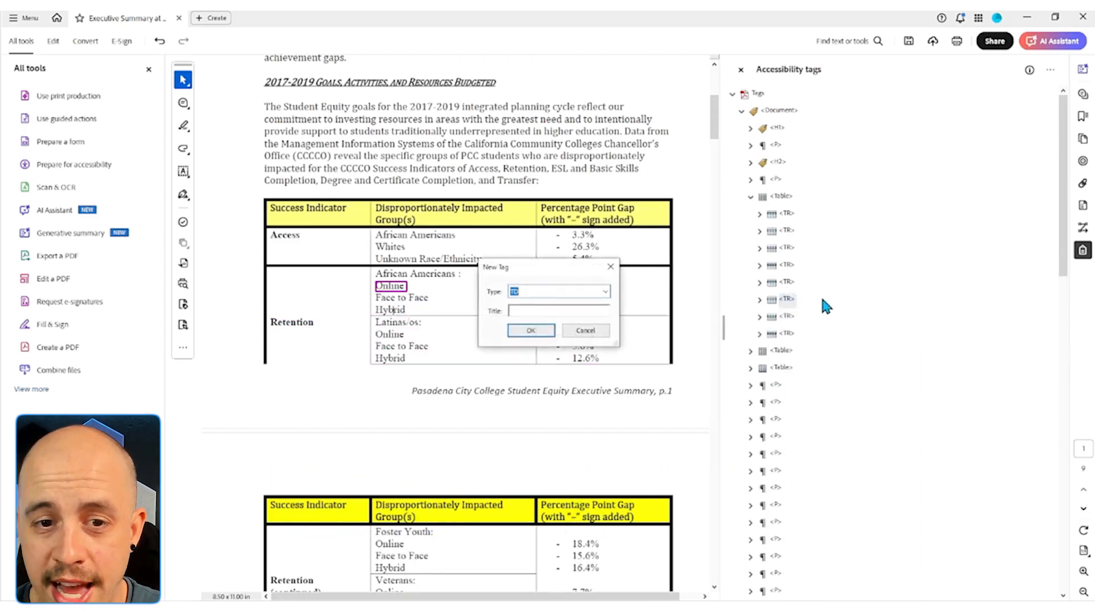
left_click(530, 331)
right_click(787, 315)
left_click(827, 331)
type("T")
left_click(532, 330)
right_click(787, 335)
left_click(827, 347)
left_click(532, 331)
right_click(791, 335)
left_click(825, 351)
left_click(531, 330)
Nest the three new TD tags in the new row below the Online row
left_click(788, 334)
left_click(788, 369, "shift")
left_click_drag(789, 337, 790, 323)
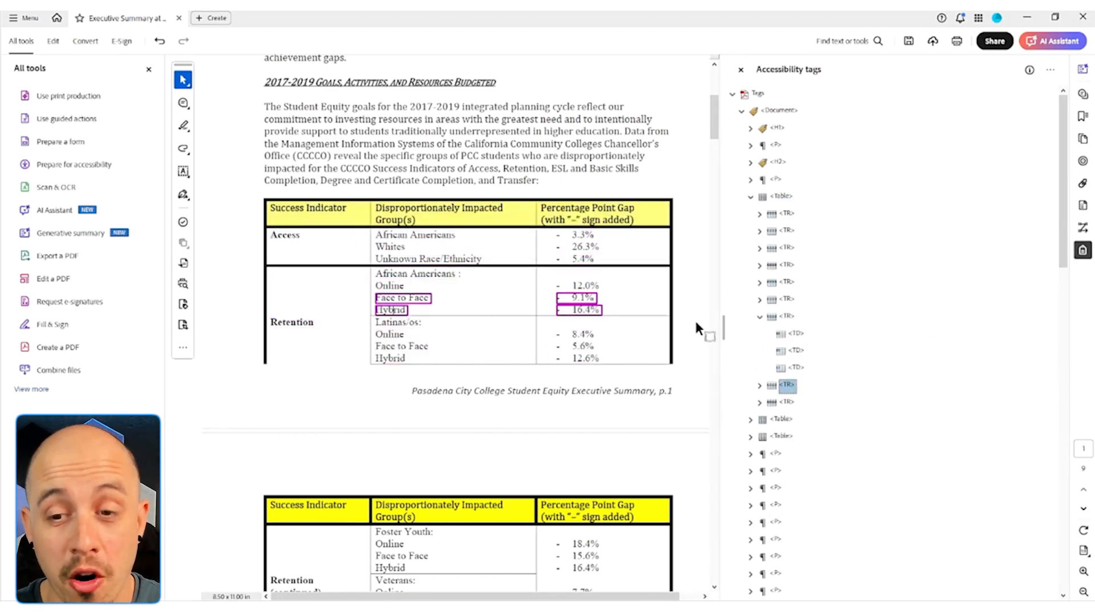
Move the Face to Face paragraph from the combined Retention row into the second cell of the new row
key("Right")
key("Down")
key("Right")
key("Down")
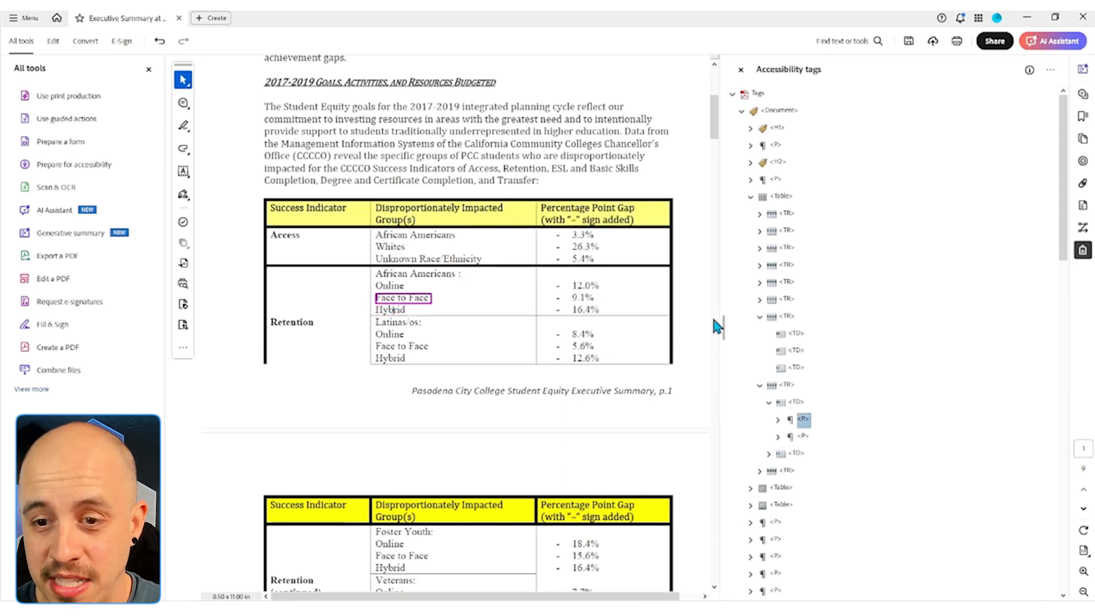
left_click_drag(802, 421, 801, 357)
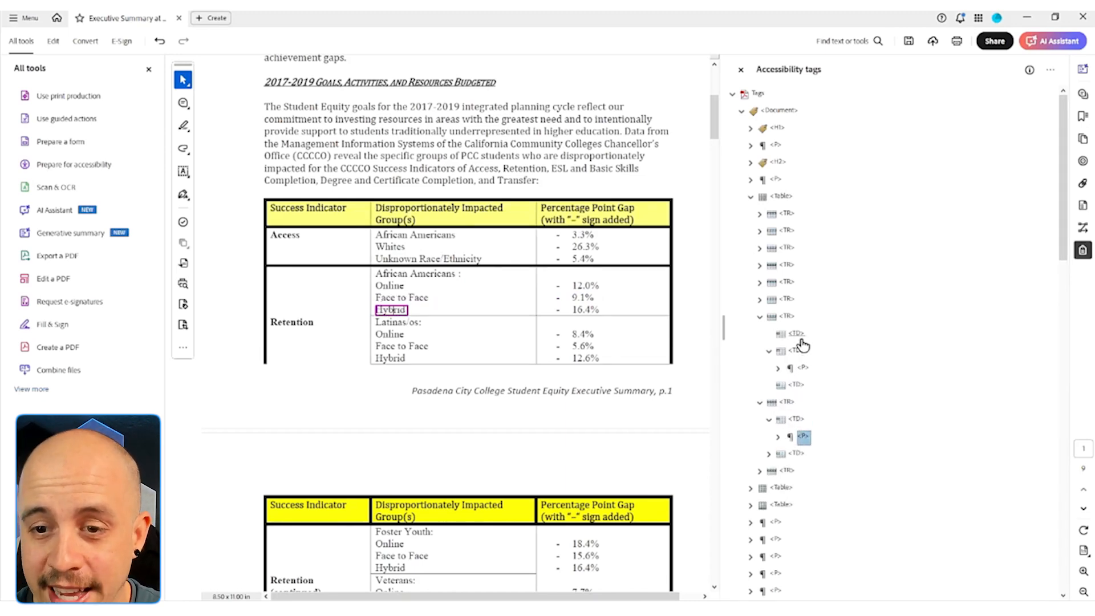
left_click(769, 350)
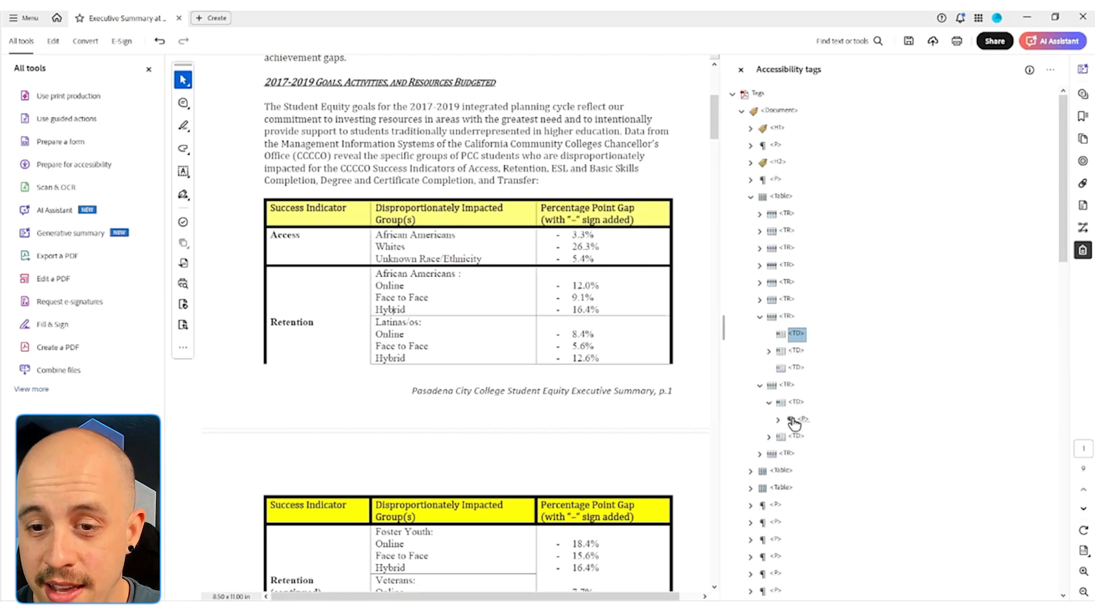
Move the 9.1% list body from the combined row's list into the third cell of the Face to Face row
left_click(799, 436)
key("Right")
key("Down")
key("Down")
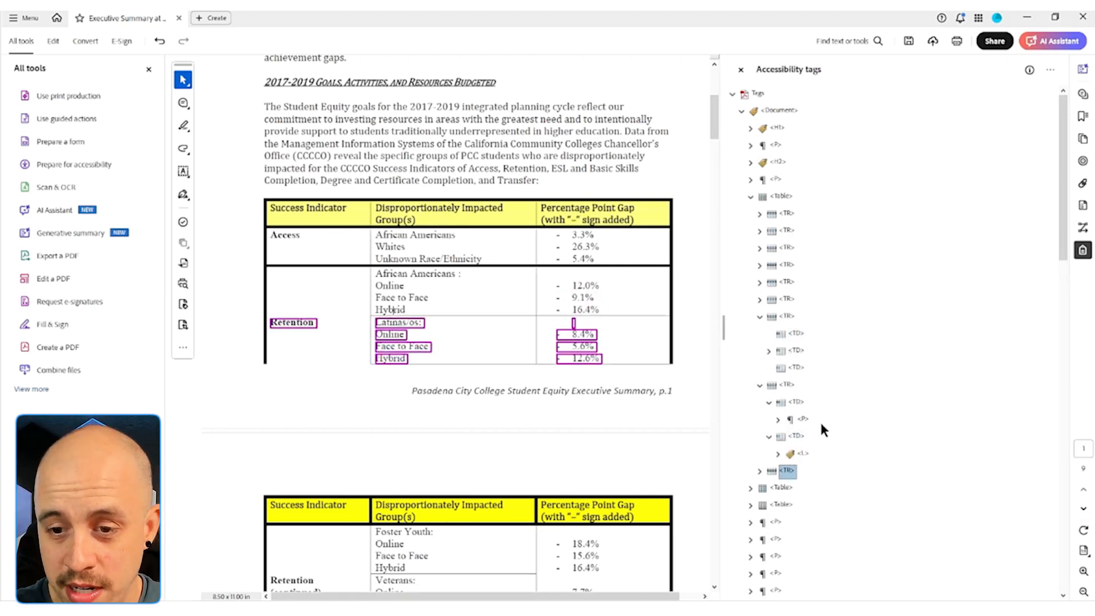
key("Up")
key("Right")
key("Down")
key("Down")
key("Down")
key("Up")
key("Right")
key("Down")
key("Right")
key("Down")
key("Up")
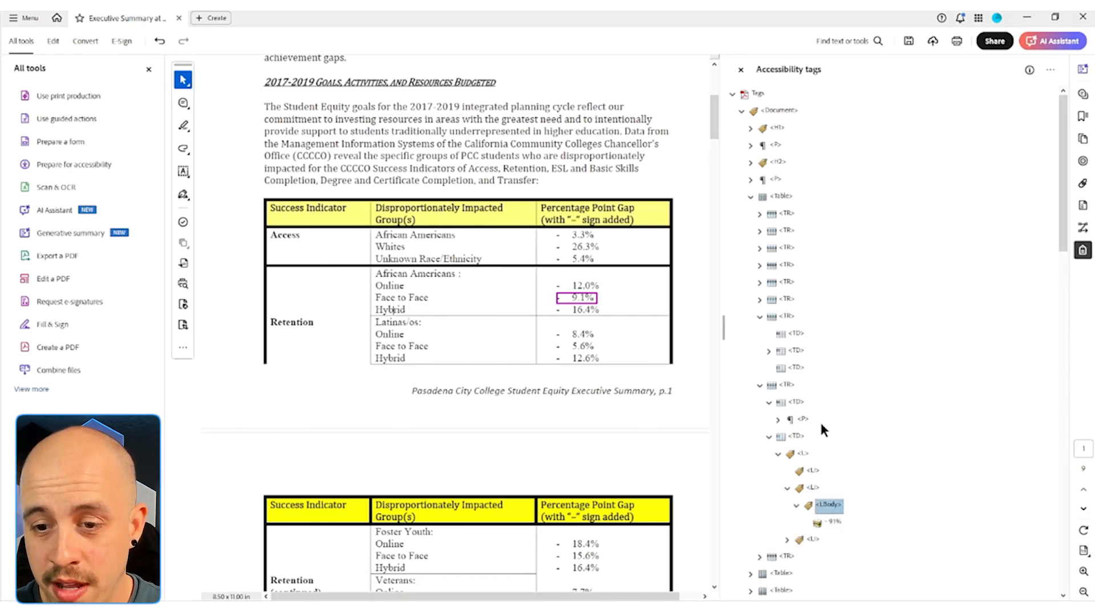
right_click(797, 367)
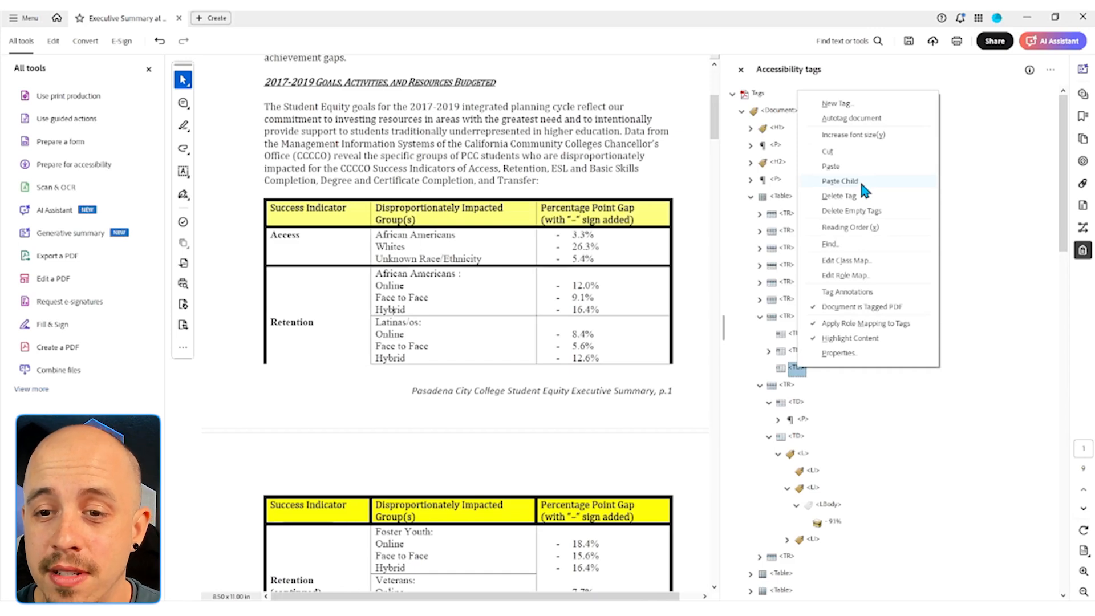
left_click(860, 182)
Rename the moved 9.1% list body tag to P and collapse the Face to Face row
left_click(810, 386)
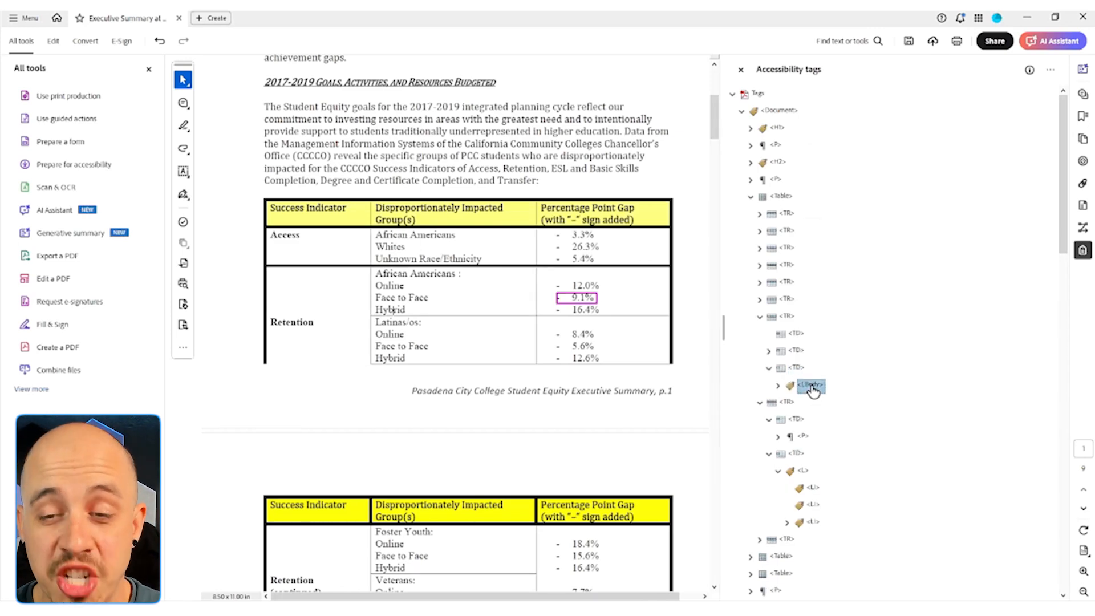
key("F2")
key("Right")
key("Left")
key("BackSpace")
key("BackSpace")
key("BackSpace")
key("BackSpace")
key("BackSpace")
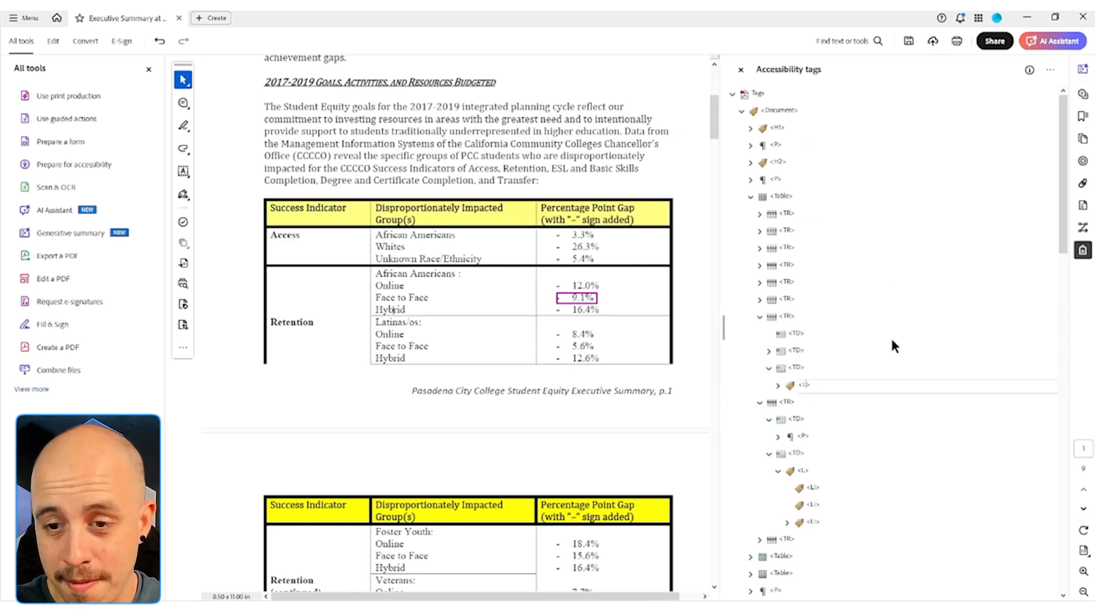
type("P")
key("Return")
key("Up")
key("Up")
key("Up")
key("Up")
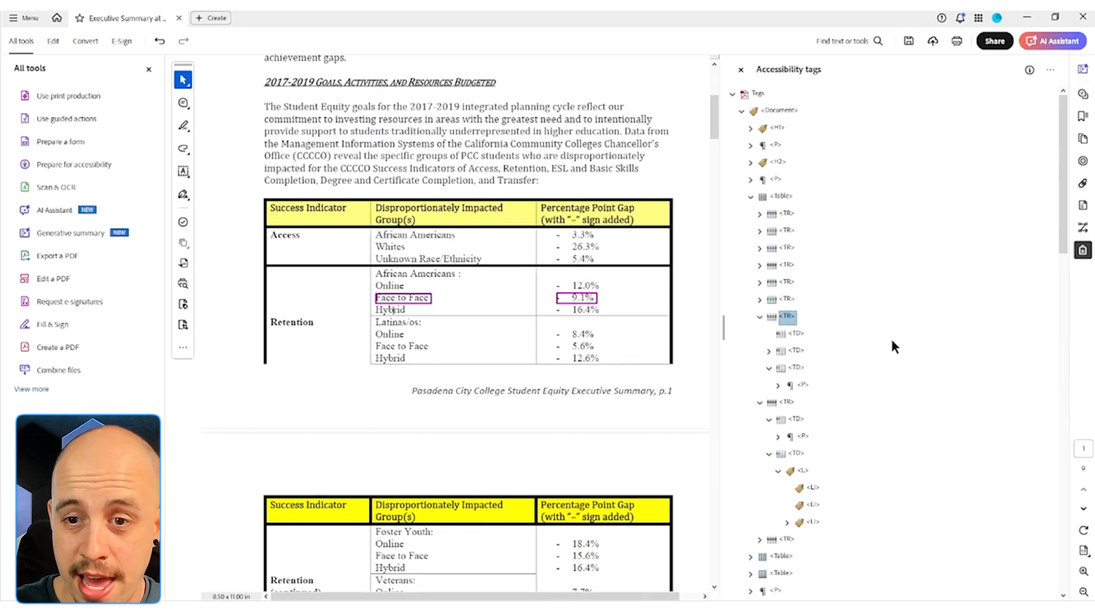
key("Left")
Add a new TD tag after the first cell of the Hybrid row
key("Down")
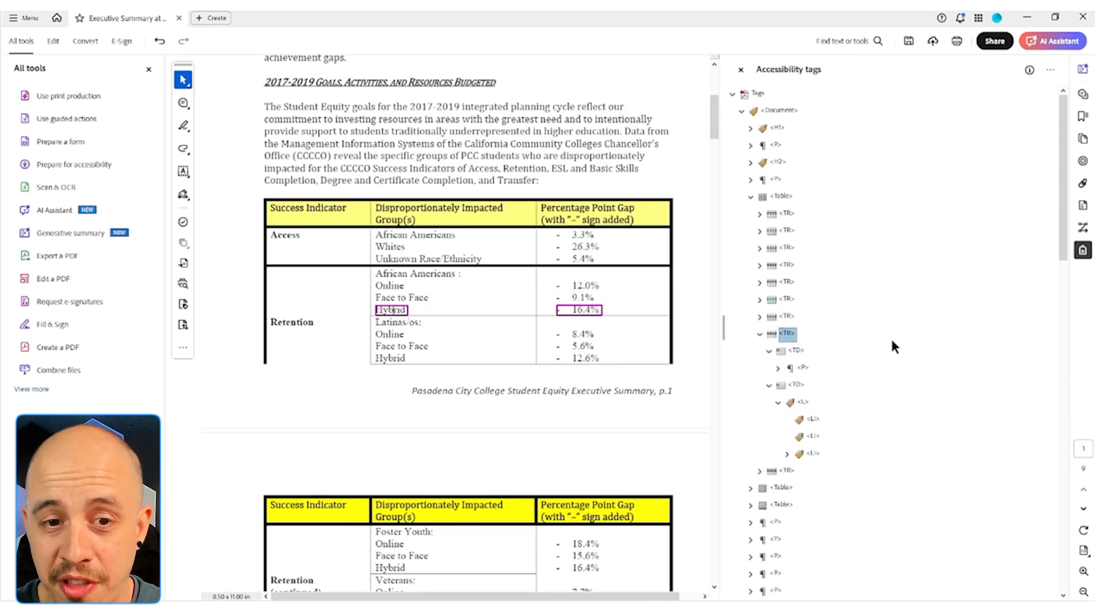
key("Down")
key("Left")
key("Right")
key("Down")
key("Up")
key("Left")
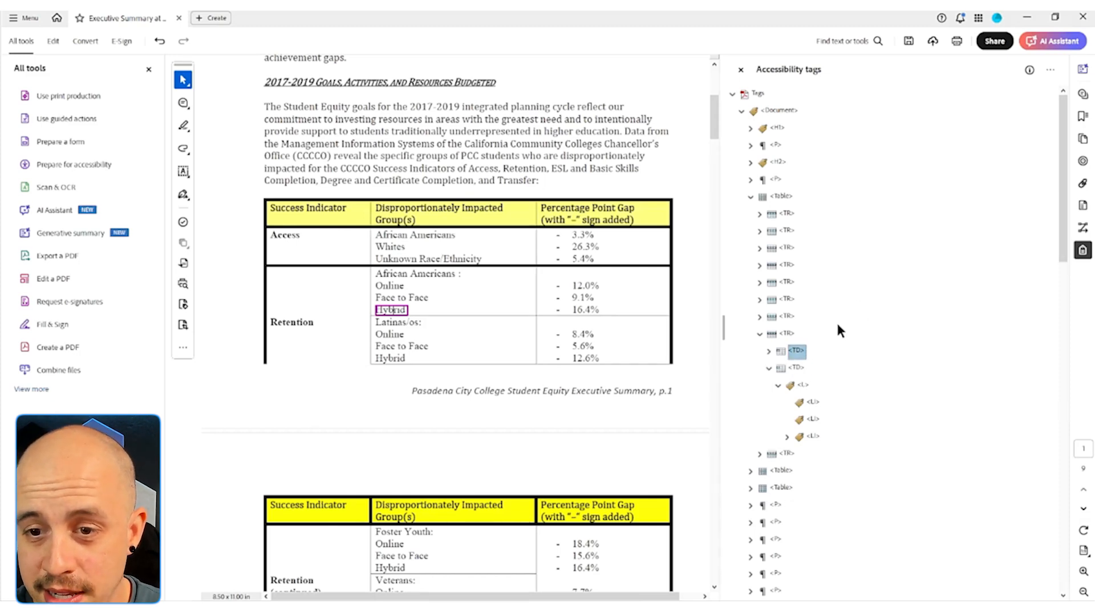
right_click(797, 351)
left_click(849, 76)
left_click(532, 329)
Move the Hybrid paragraph from the first cell into the new second cell, leaving the first cell empty
left_click(769, 351)
left_click(804, 369)
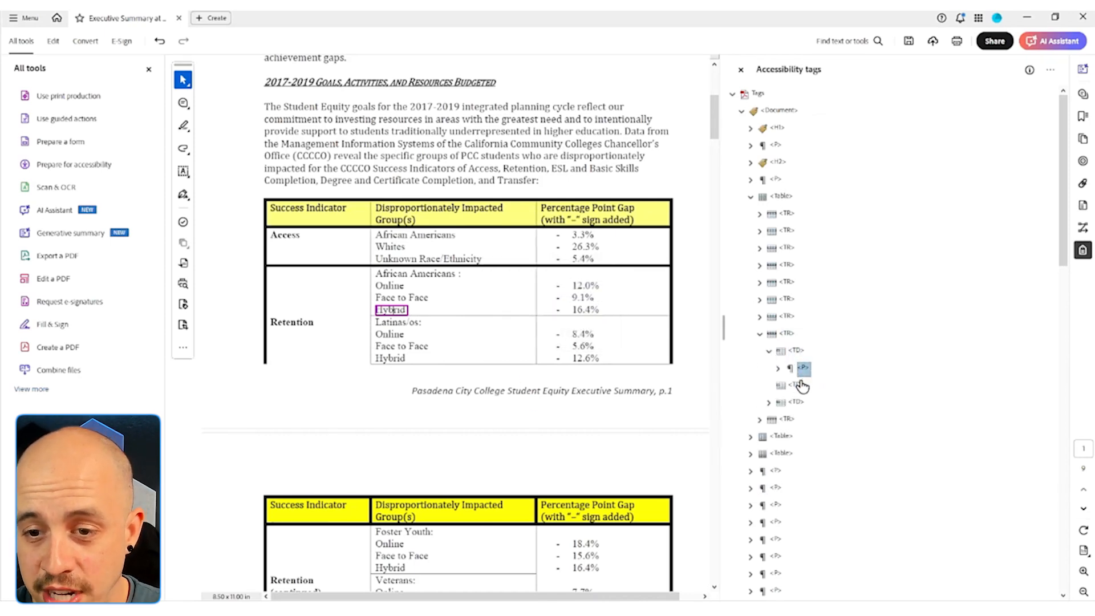
left_click_drag(798, 388, 798, 387)
left_click_drag(300, 308, 266, 316)
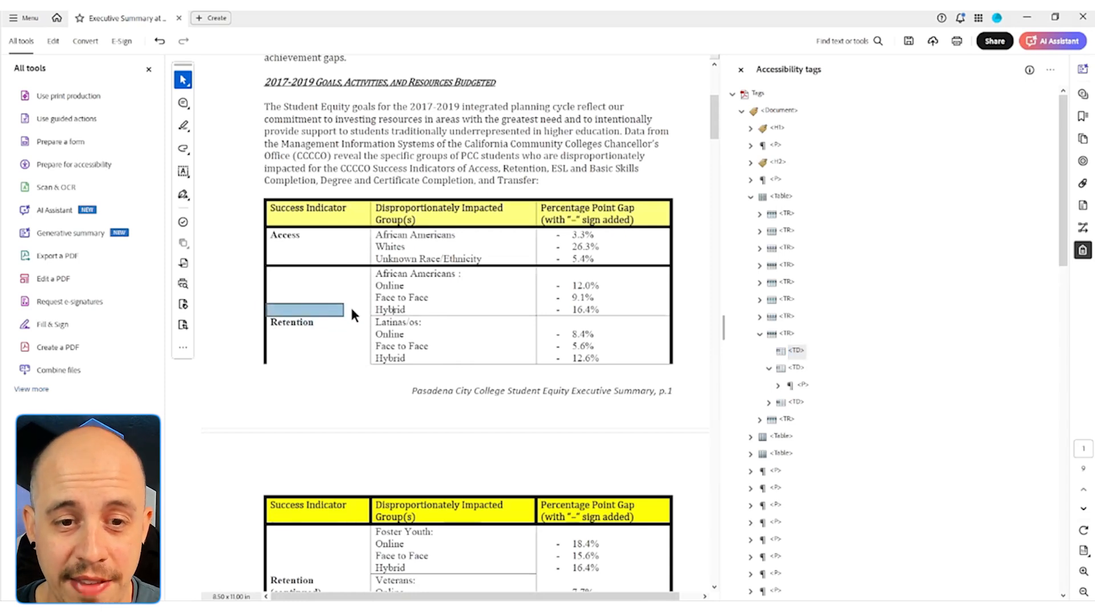
left_click(797, 369)
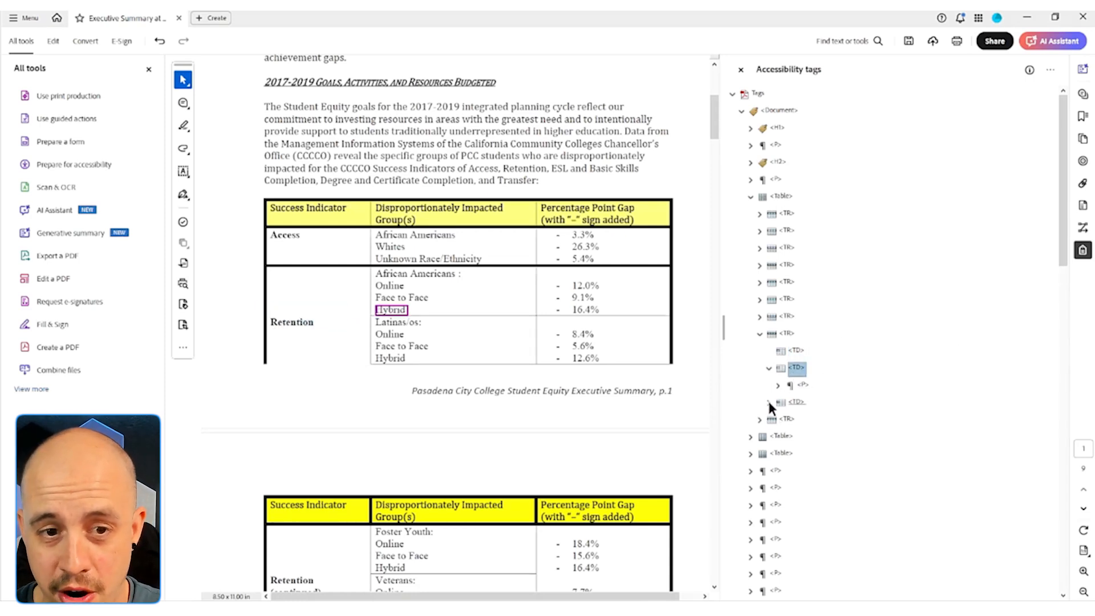
Place the 16.4% list body directly in the Hybrid row's third cell and remove the leftover list tags around it
left_click(769, 403)
left_click(803, 420)
key("Right")
key("Down")
key("Down")
key("Down")
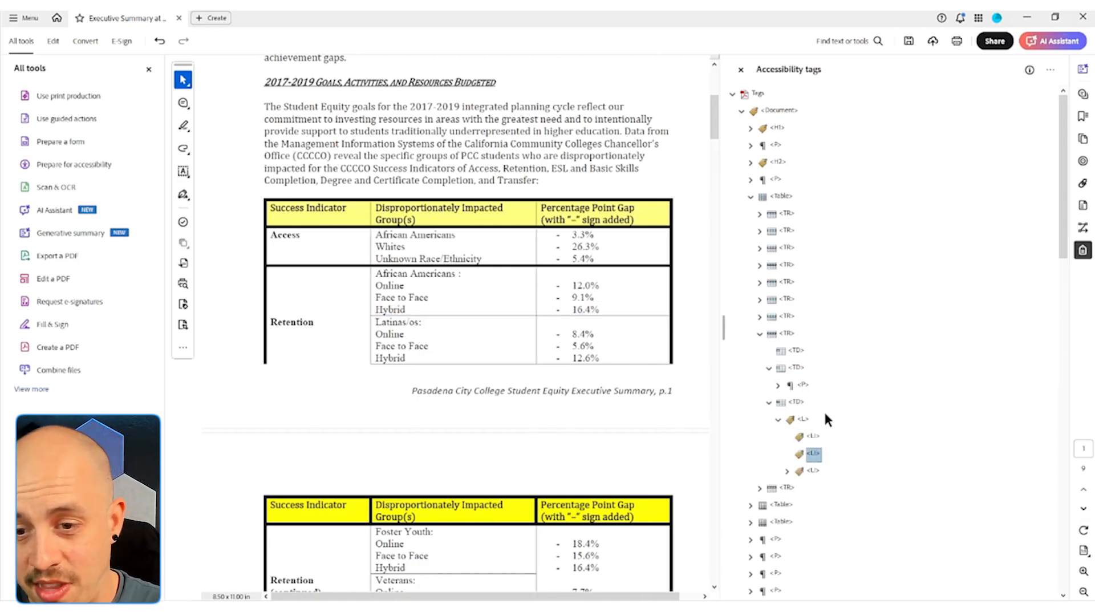
key("Right")
key("Down")
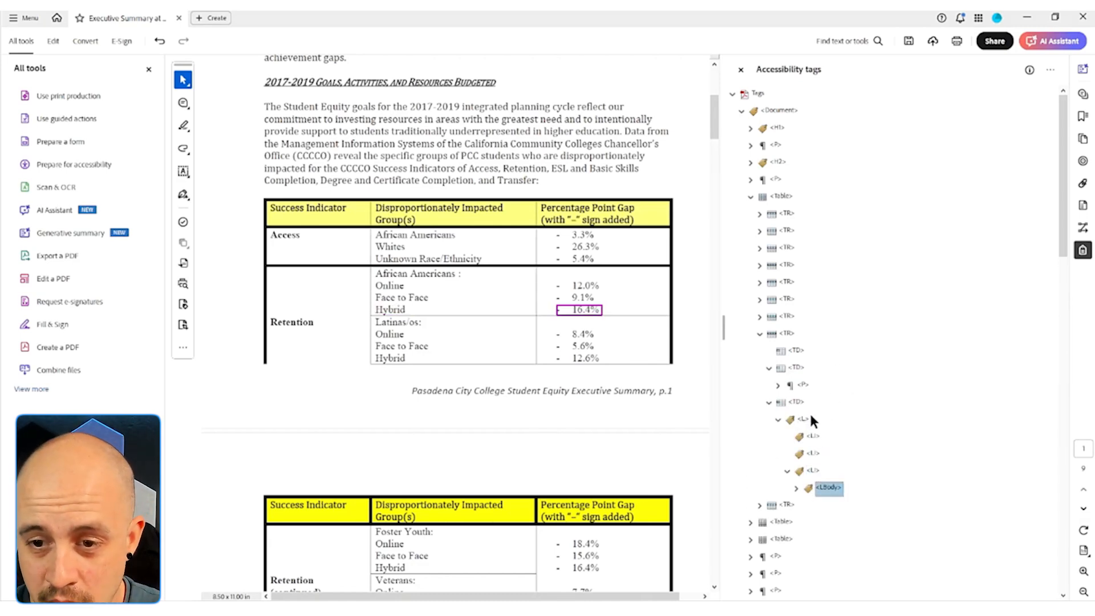
left_click(804, 420)
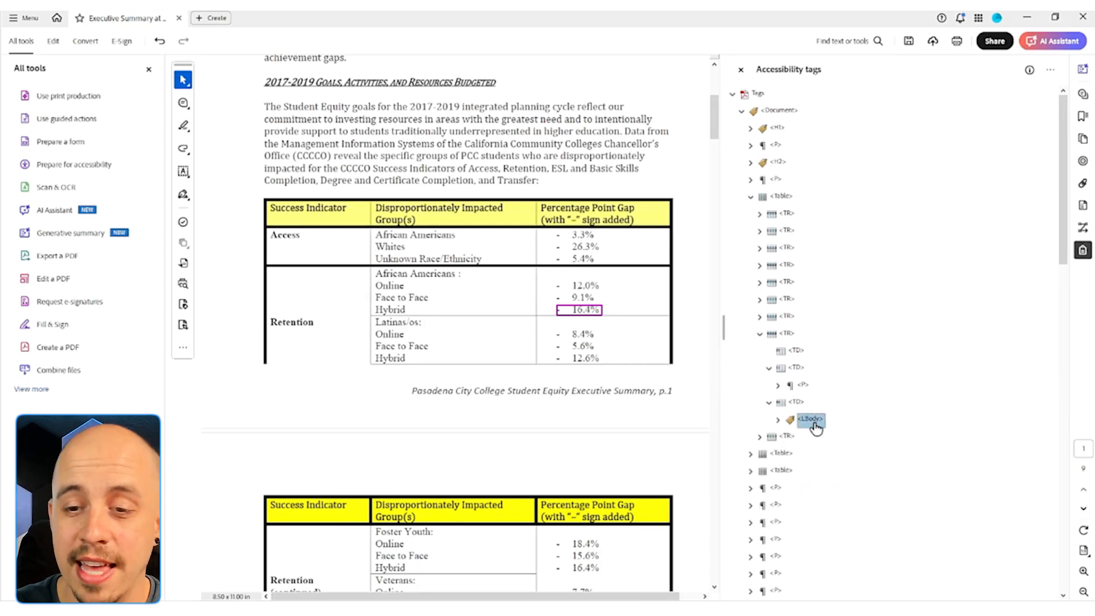
Try to rename the 16.4% list body tag in the Hybrid row to P
left_click(810, 420)
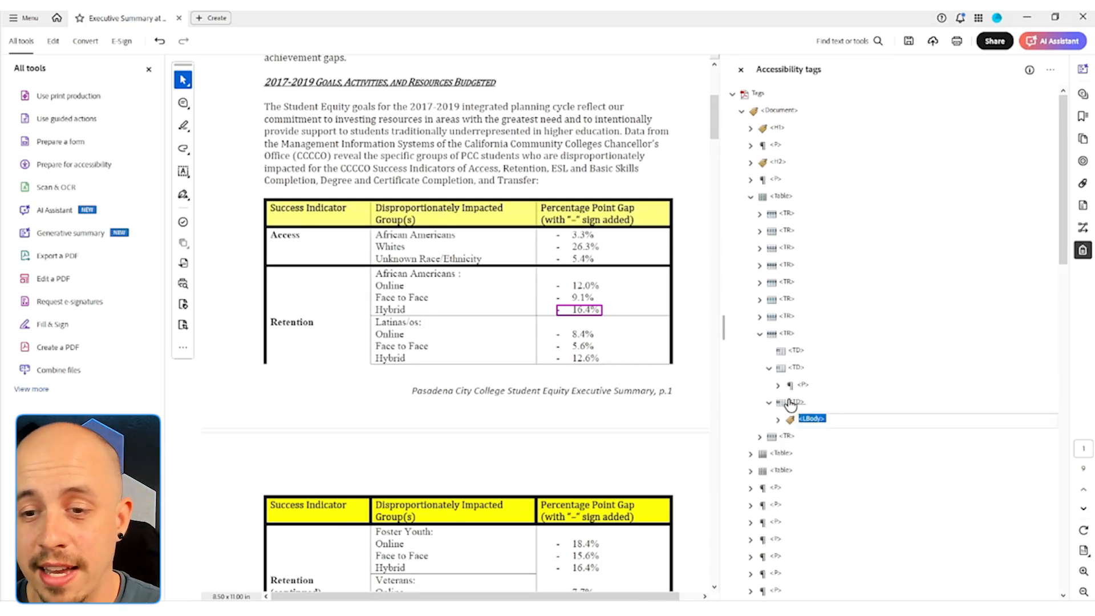
key("Right")
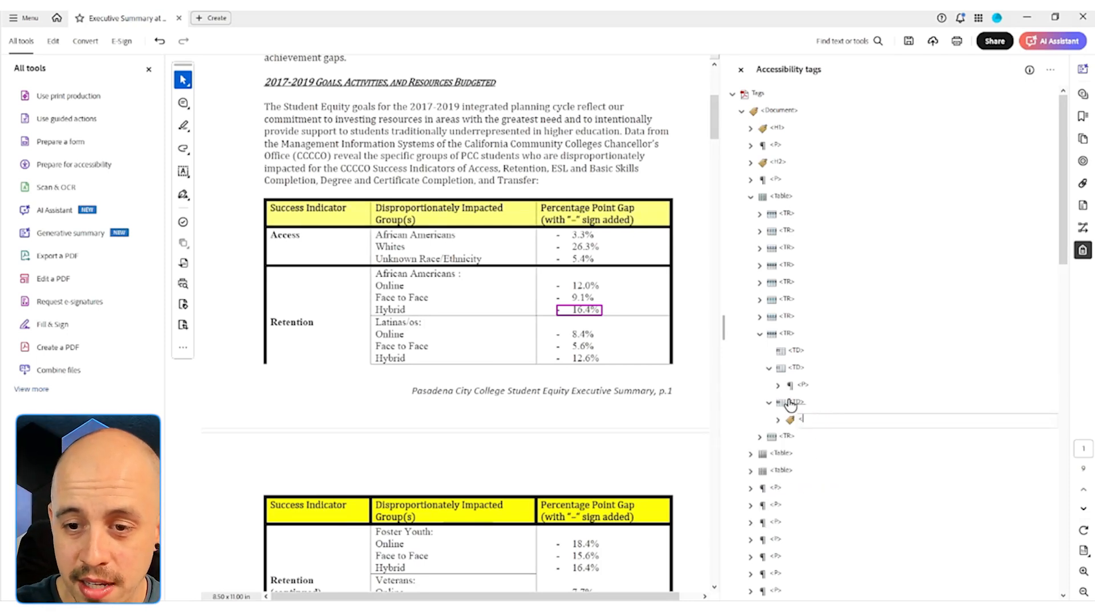
type("P>")
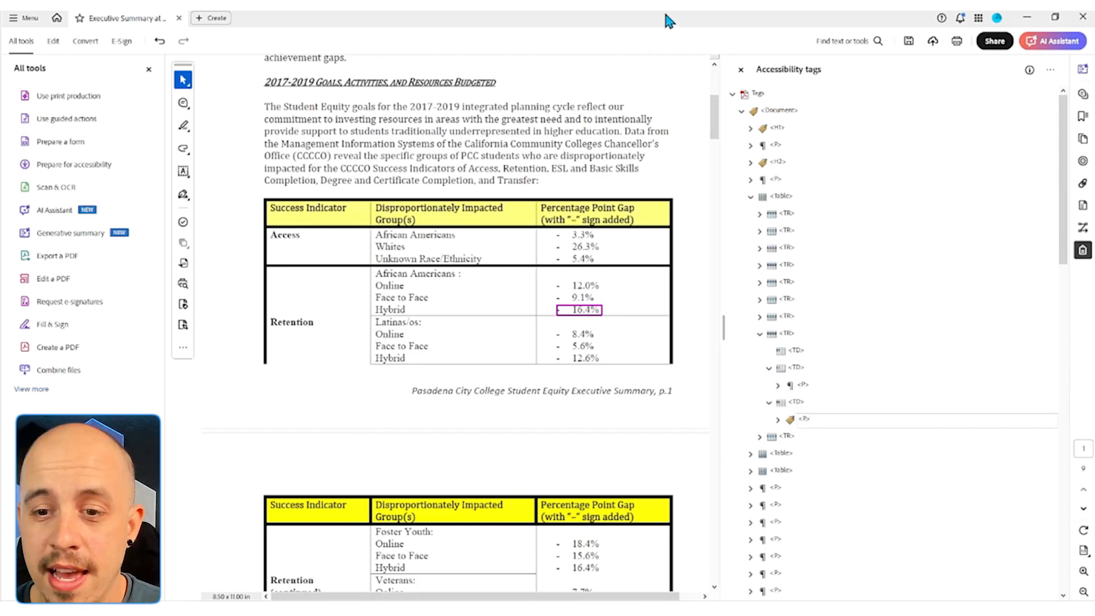
Save the PDF and collapse the Hybrid row
left_click(909, 40)
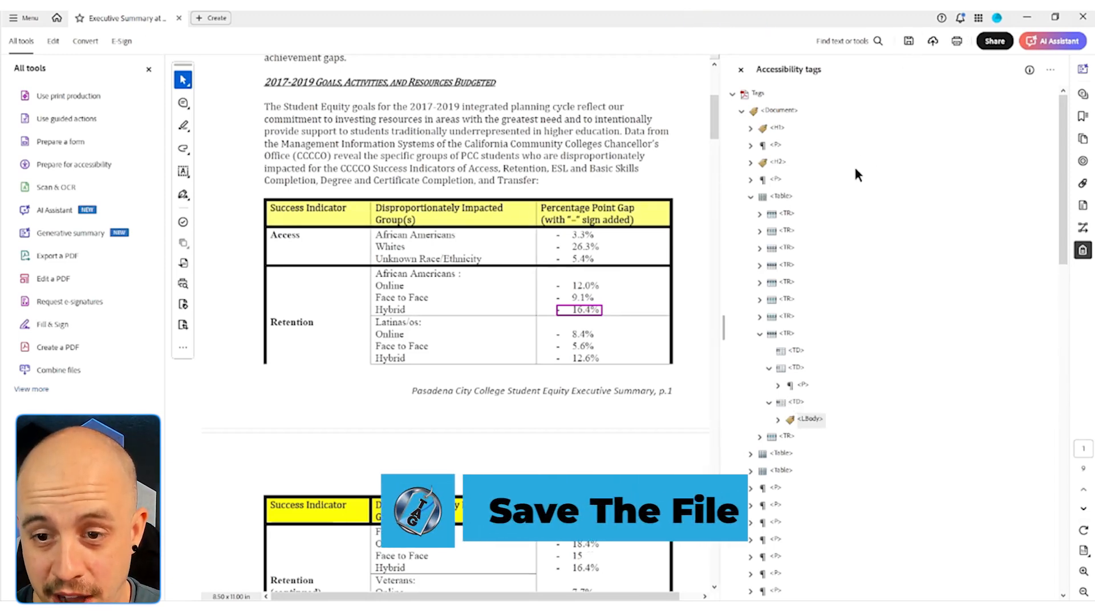
left_click(787, 334)
key("Left")
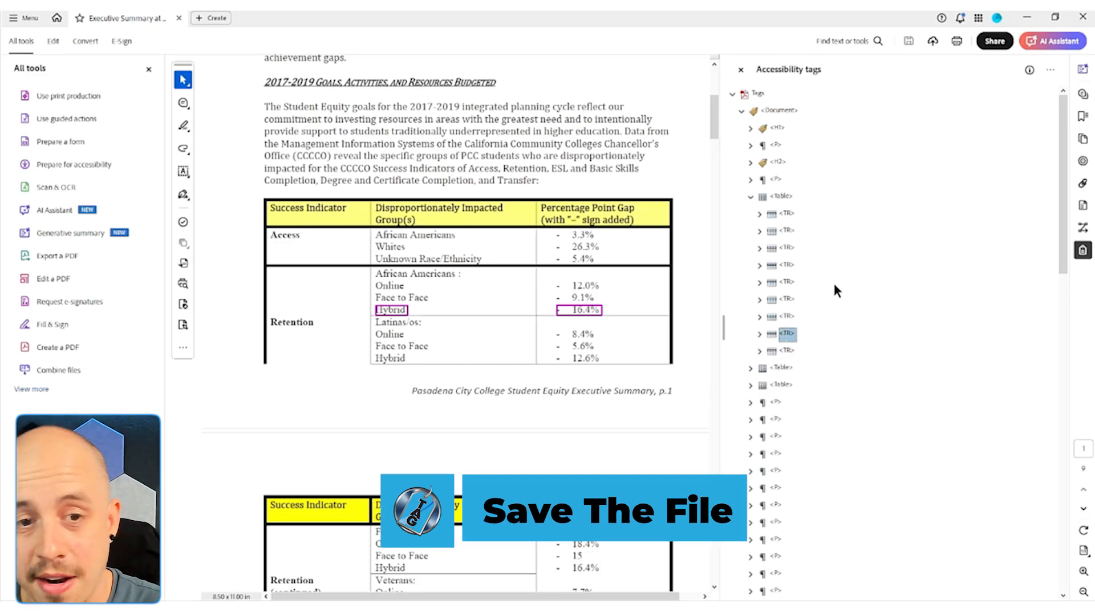
Review the table's rows from the Hybrid row upward and check the cells of the Access African Americans row
key("Up")
key("Up")
key("Up")
key("Up")
key("Up")
key("Up")
key("Up")
key("Down")
key("Right")
key("Right")
key("Down")
key("Down")
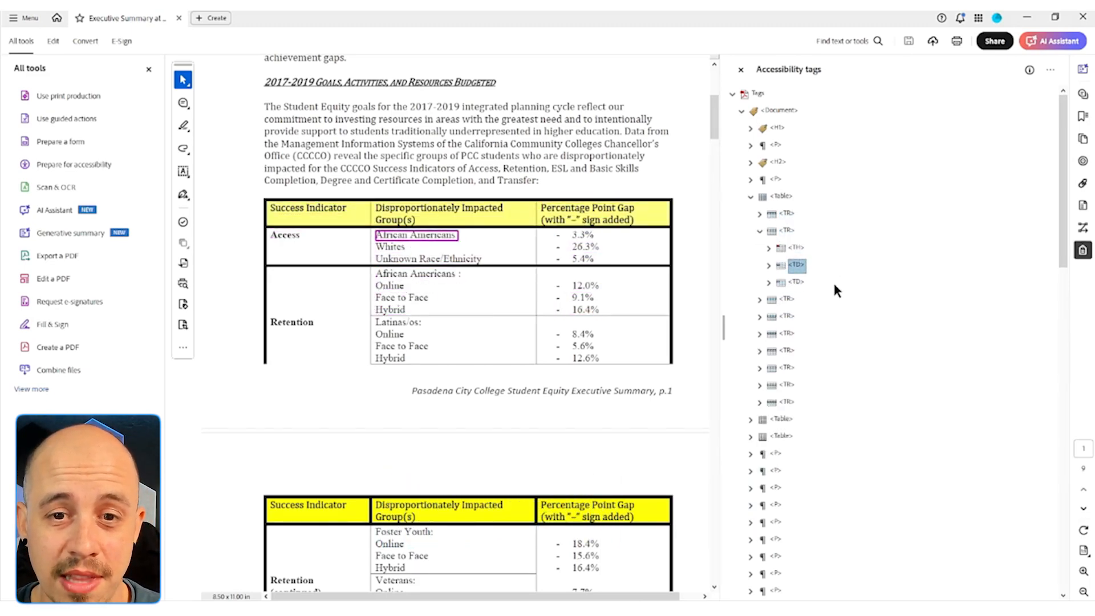
key("Left")
key("Left")
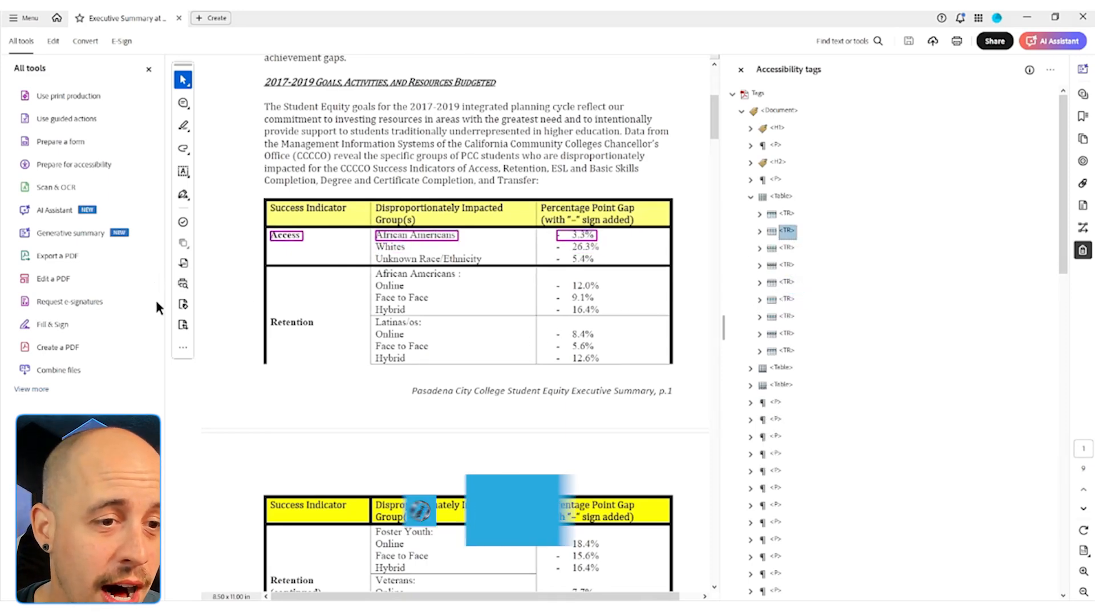
Open the page 1 table in the Table Editor through the Fix reading order accessibility tool
left_click(32, 389)
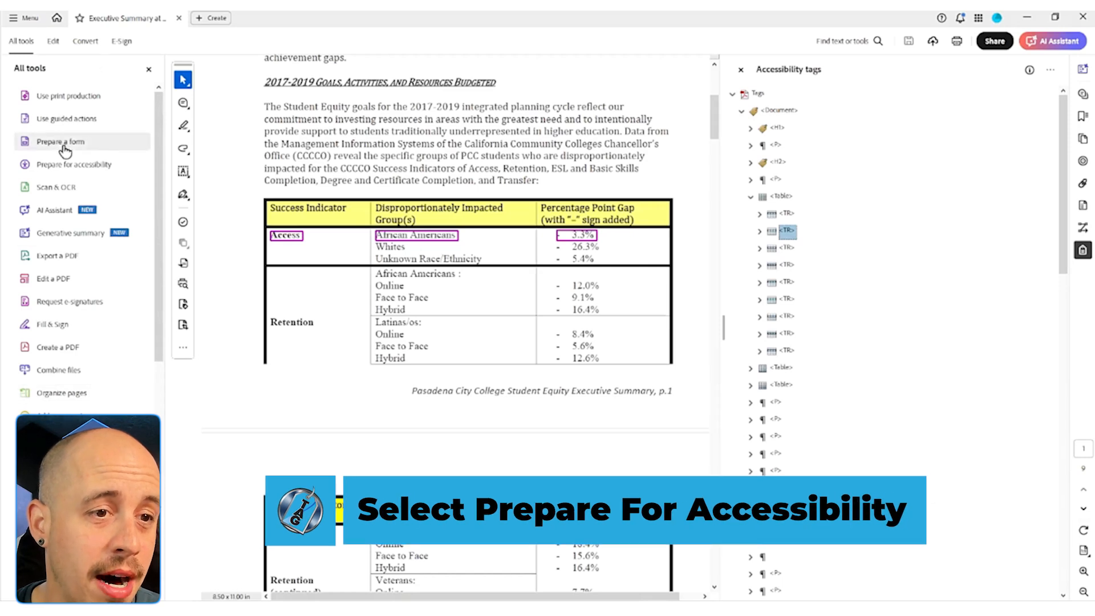
left_click(78, 166)
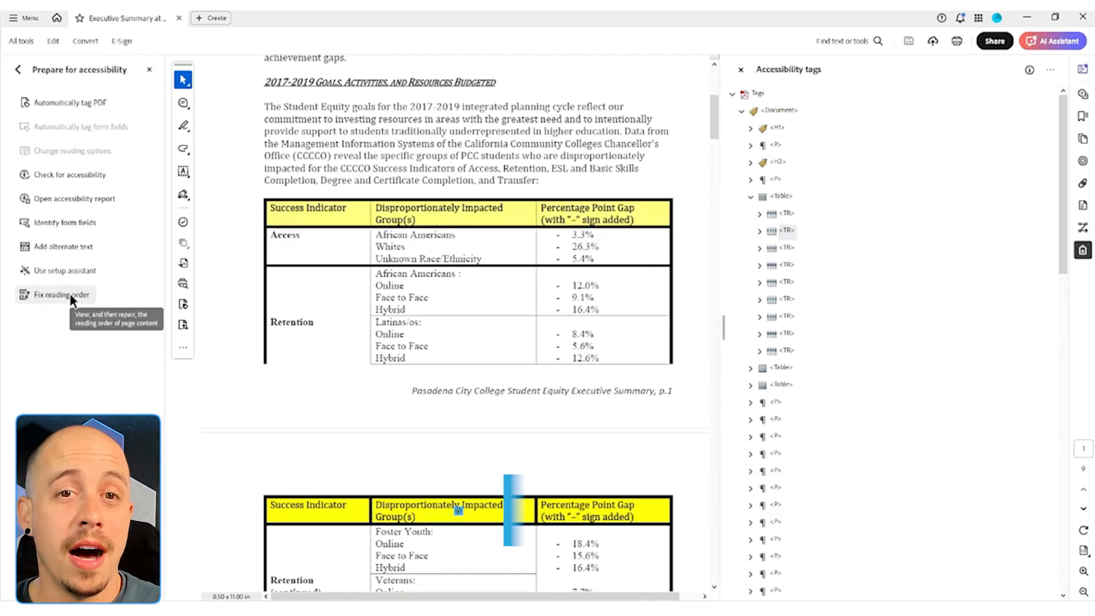
left_click(68, 297)
right_click(338, 237)
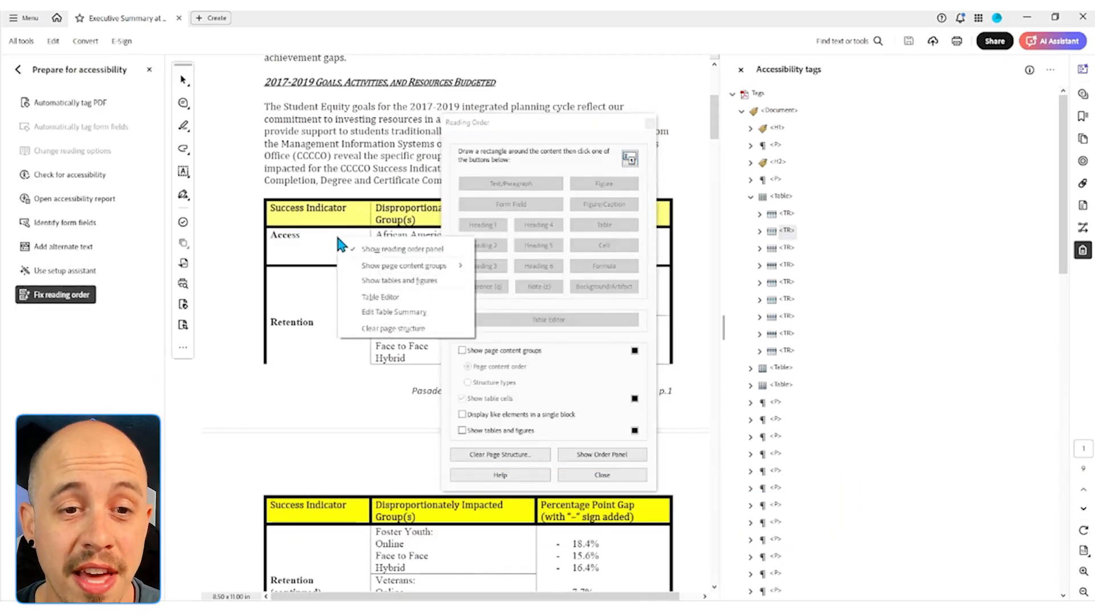
left_click(432, 296)
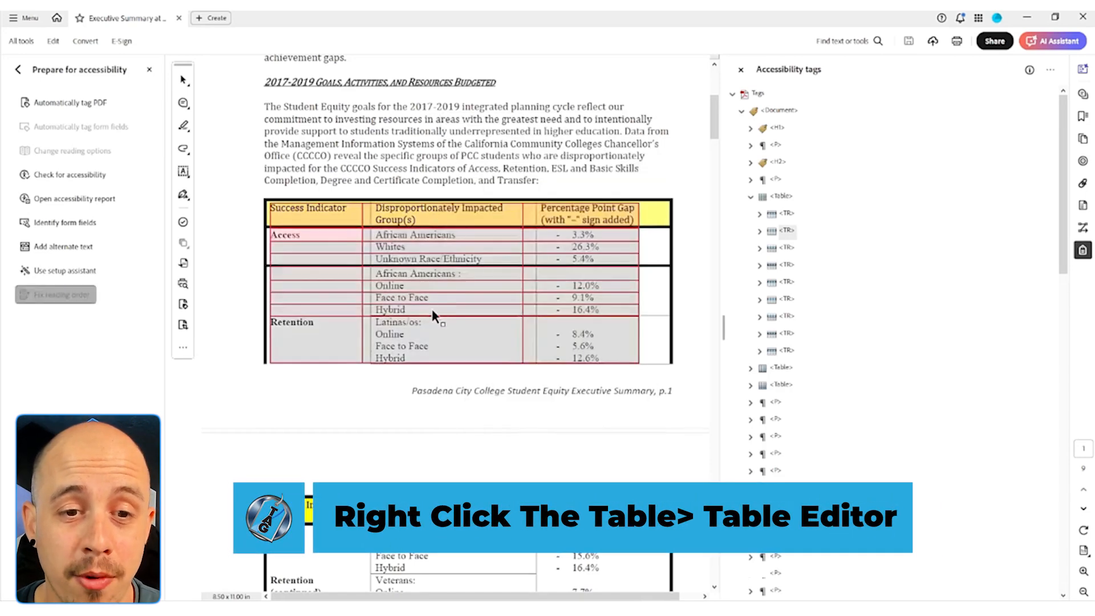
Set the Access header cell's scope to Row and its row span to 7, and close the Reading Order tool
right_click(327, 238)
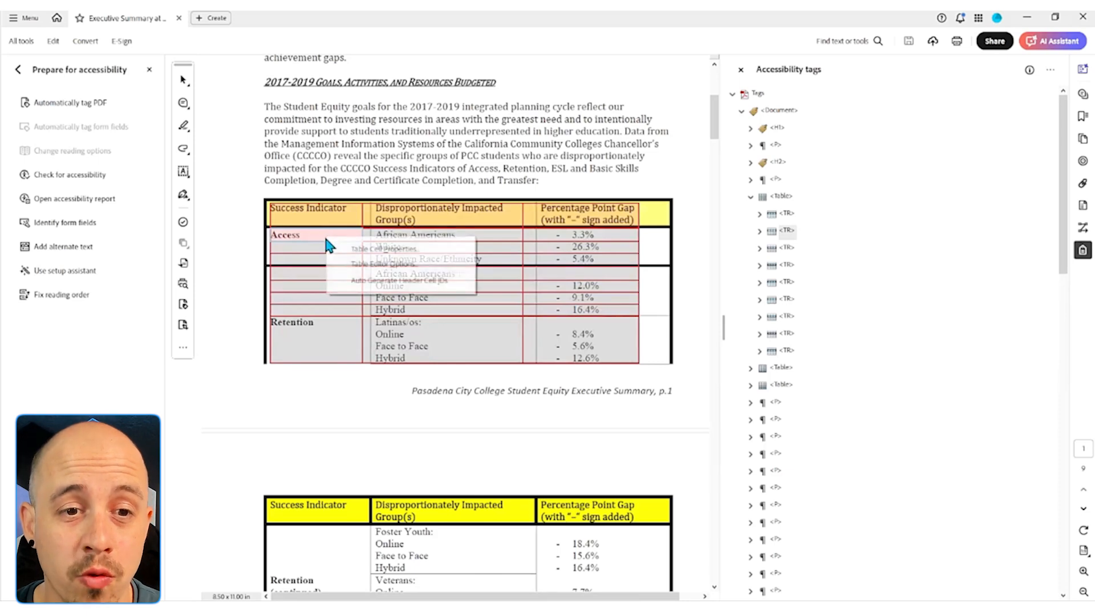
left_click(393, 249)
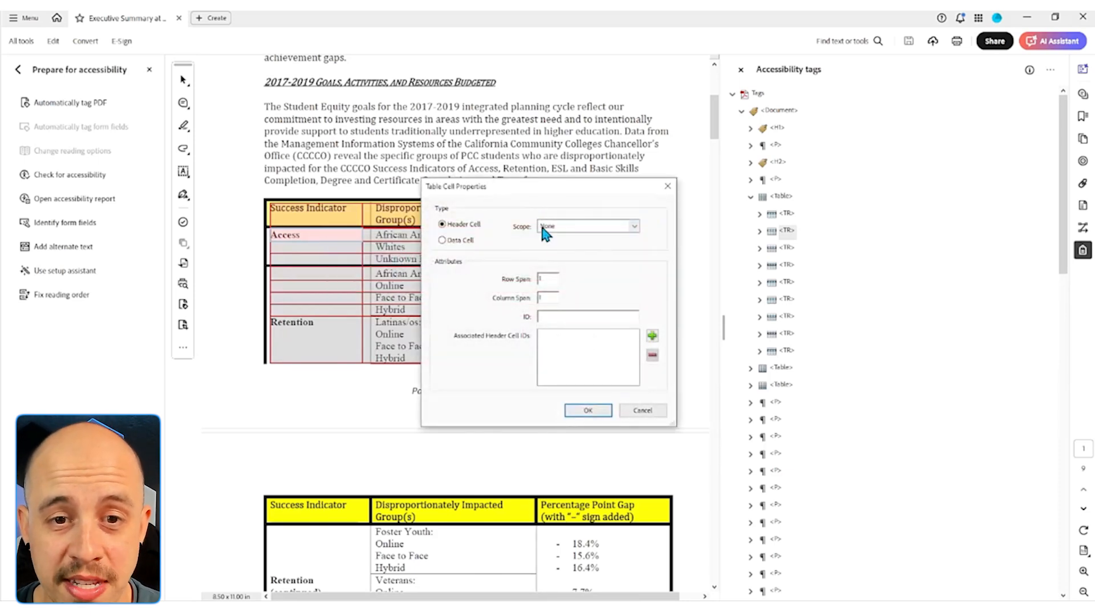
left_click(571, 227)
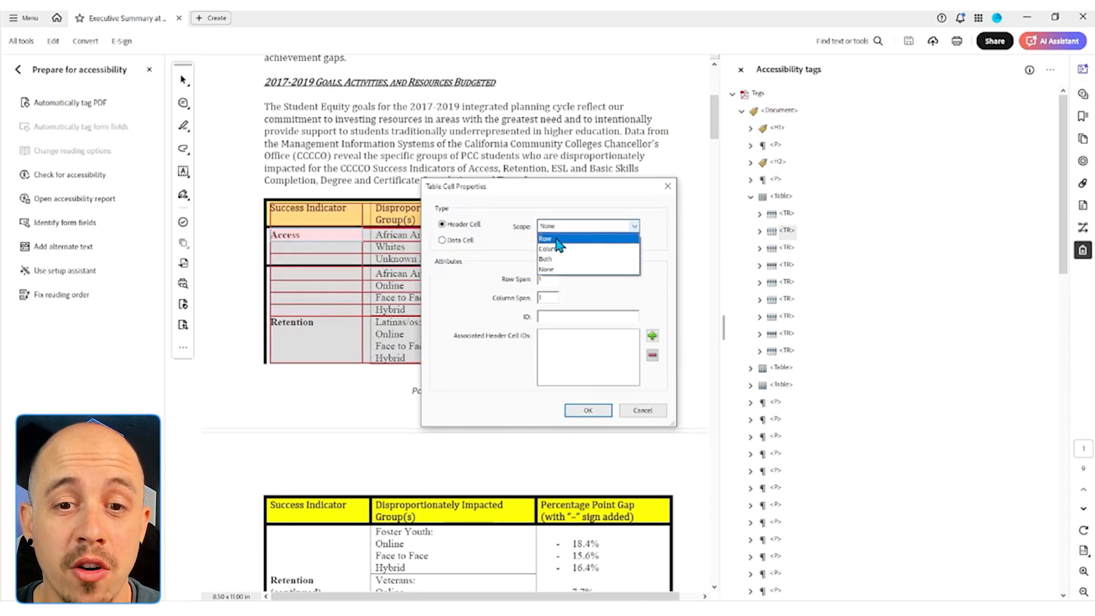
left_click(556, 239)
left_click_drag(522, 194, 460, 165)
left_click(487, 254)
type("7")
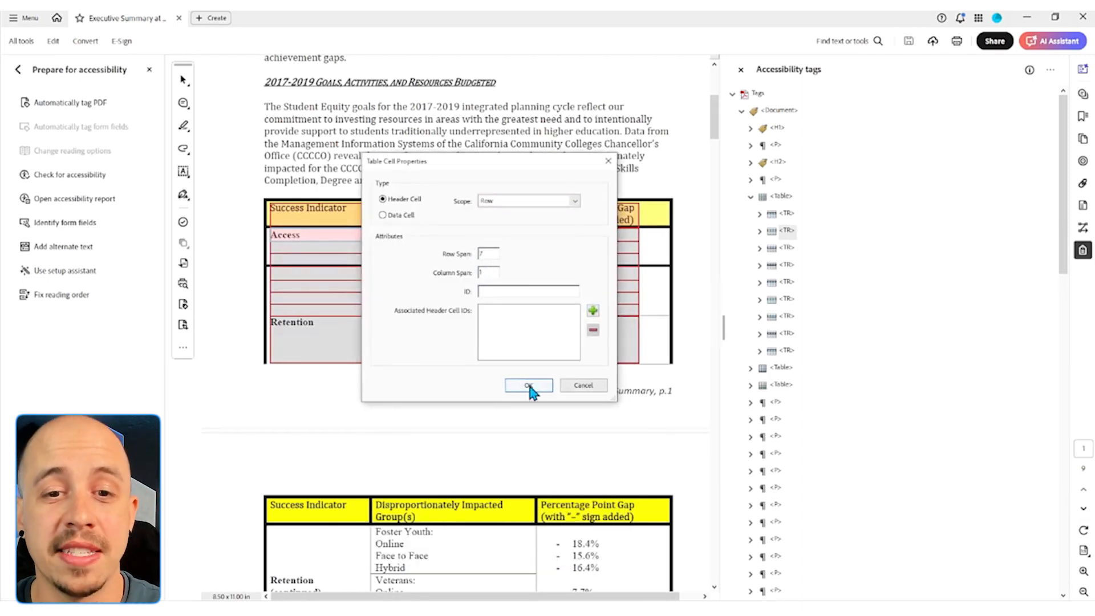
left_click(529, 387)
left_click(552, 306)
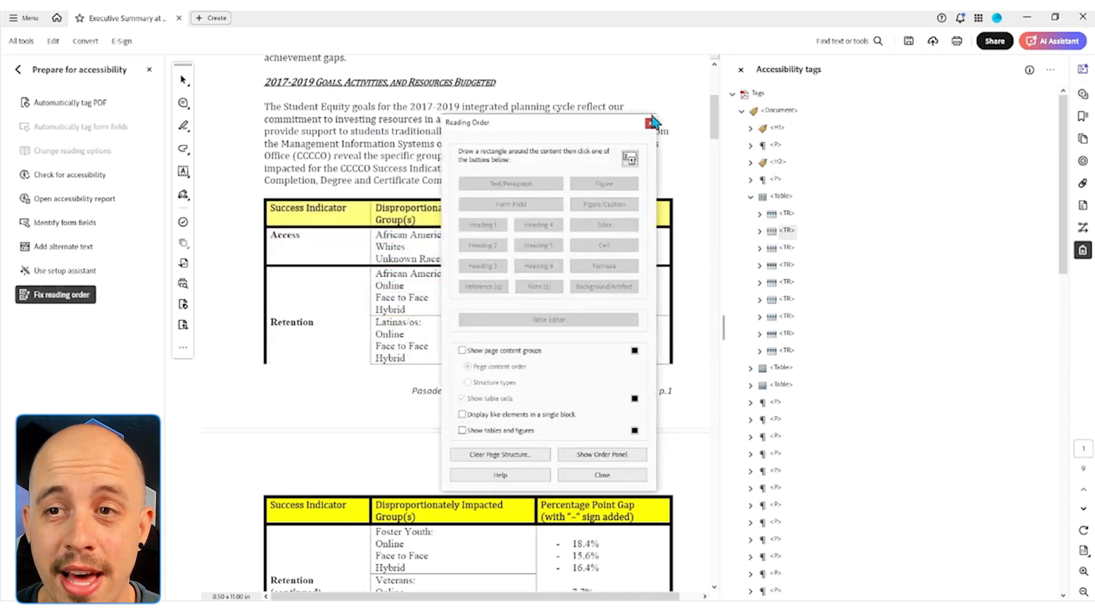
left_click(650, 122)
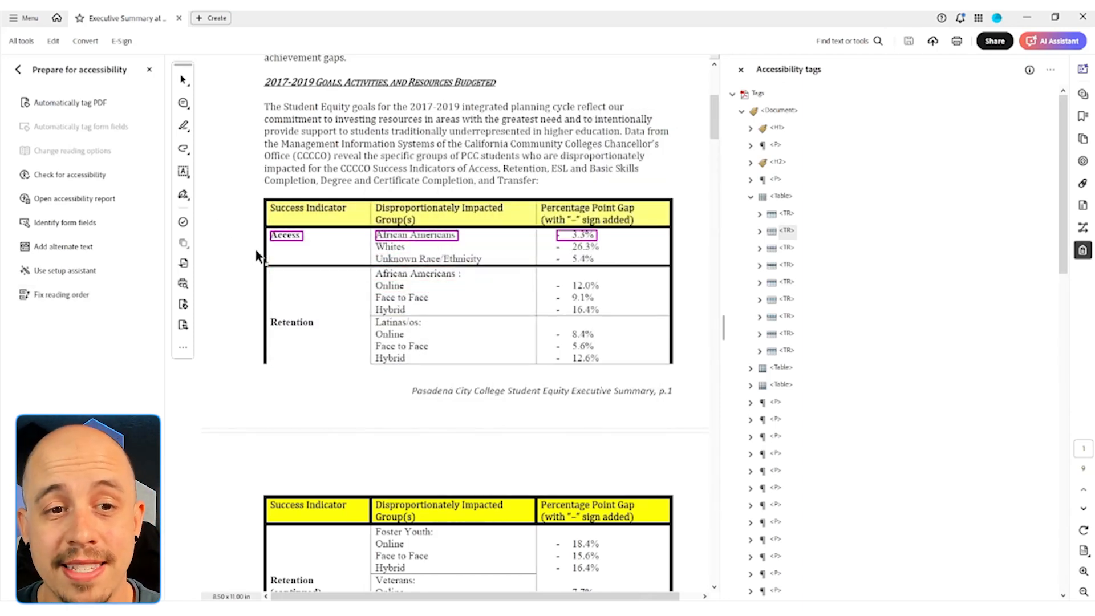
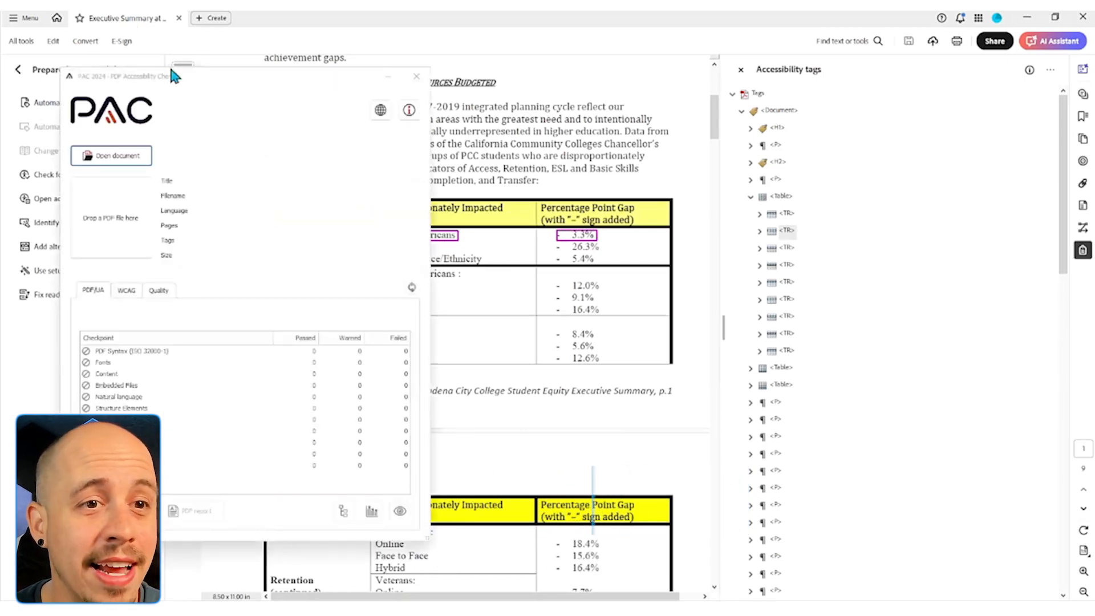
Switch to PAC, check the PDF there and look through the Structure Elements and Structure tree checkpoints in the detailed results
left_click_drag(197, 83, 440, 64)
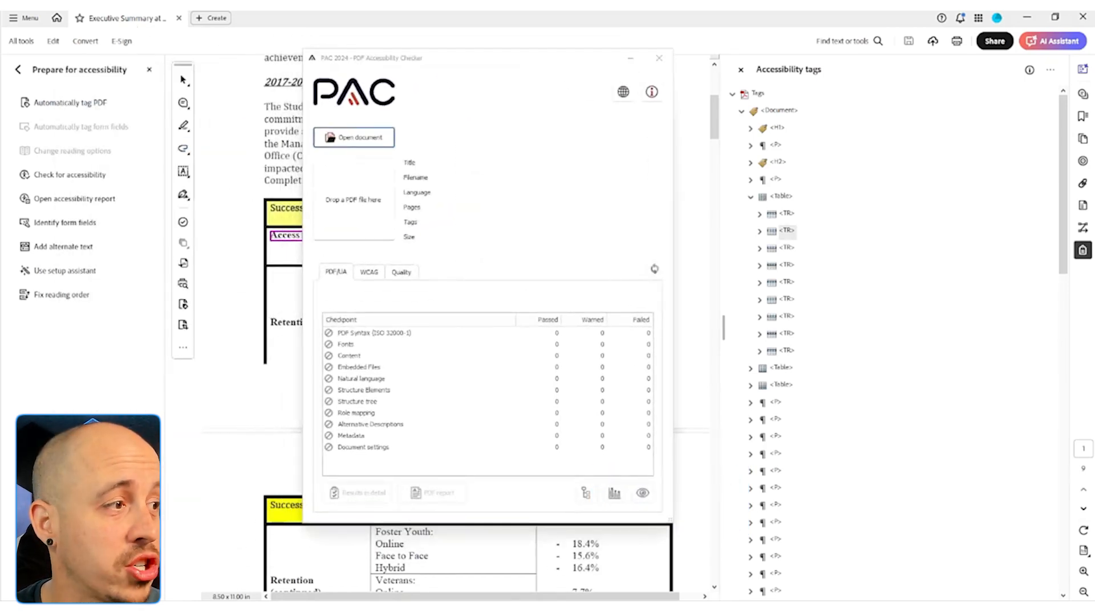
left_click_drag(380, 197, 379, 196)
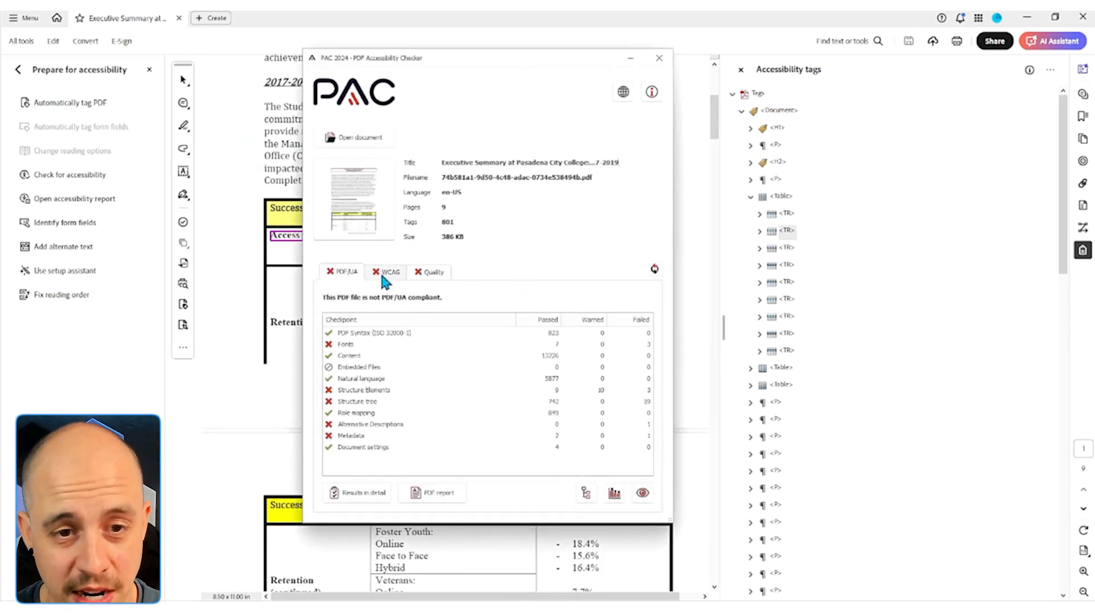
left_click(378, 493)
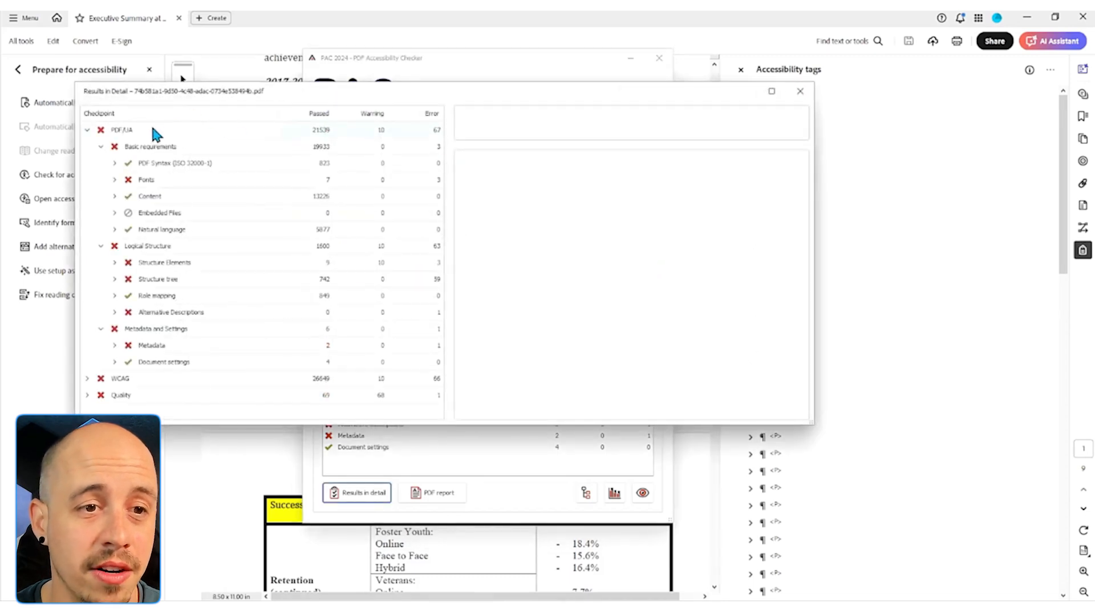
left_click(115, 262)
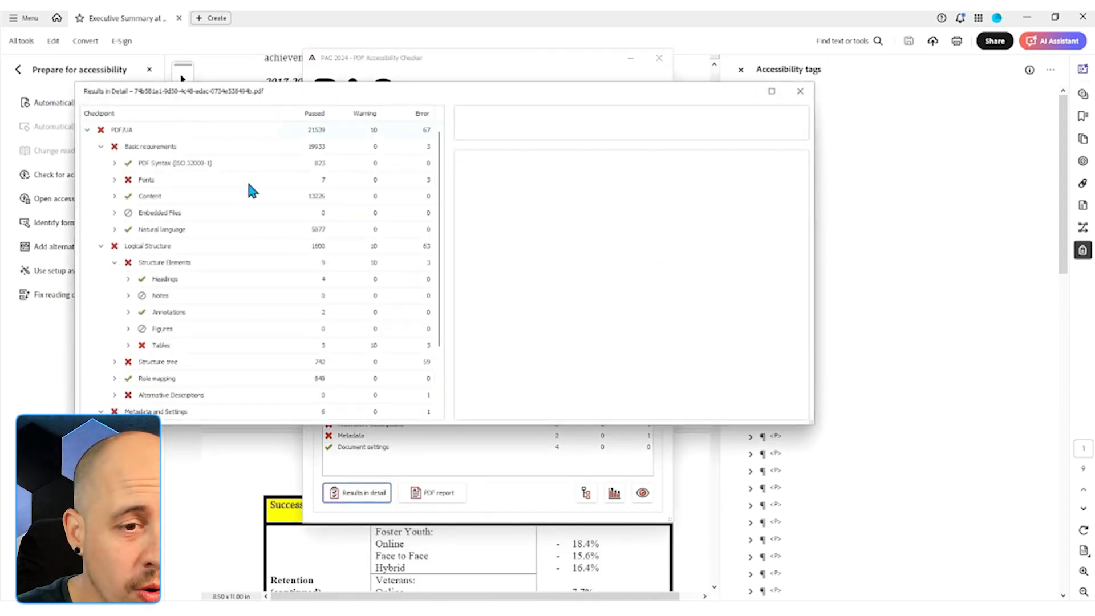
left_click(115, 362)
scroll(131, 341, "down", 3)
scroll(166, 251, "down", 10)
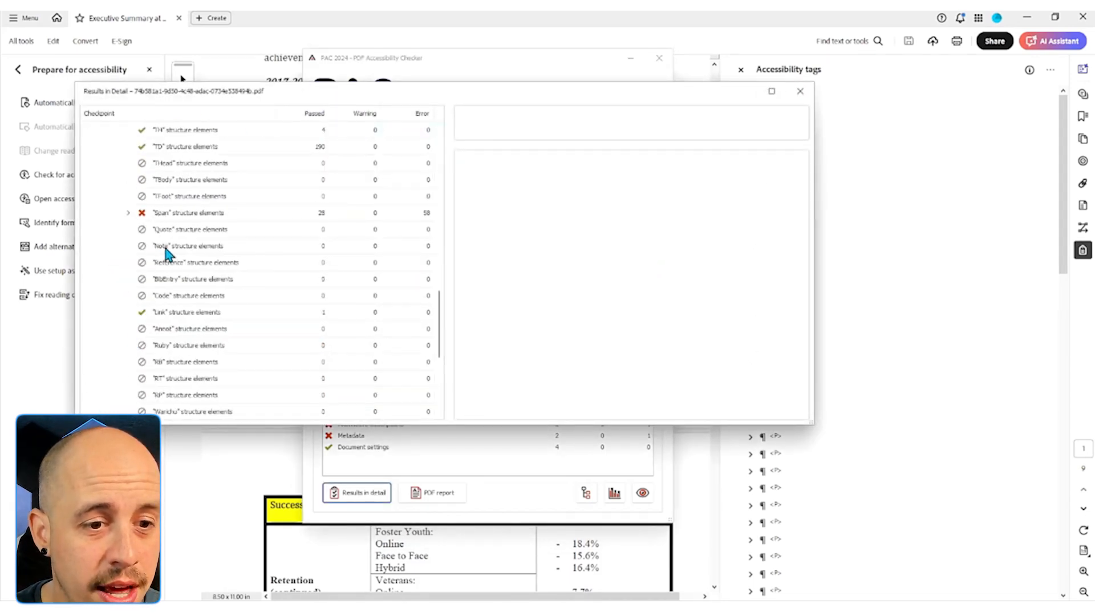
scroll(152, 359, "down", 3)
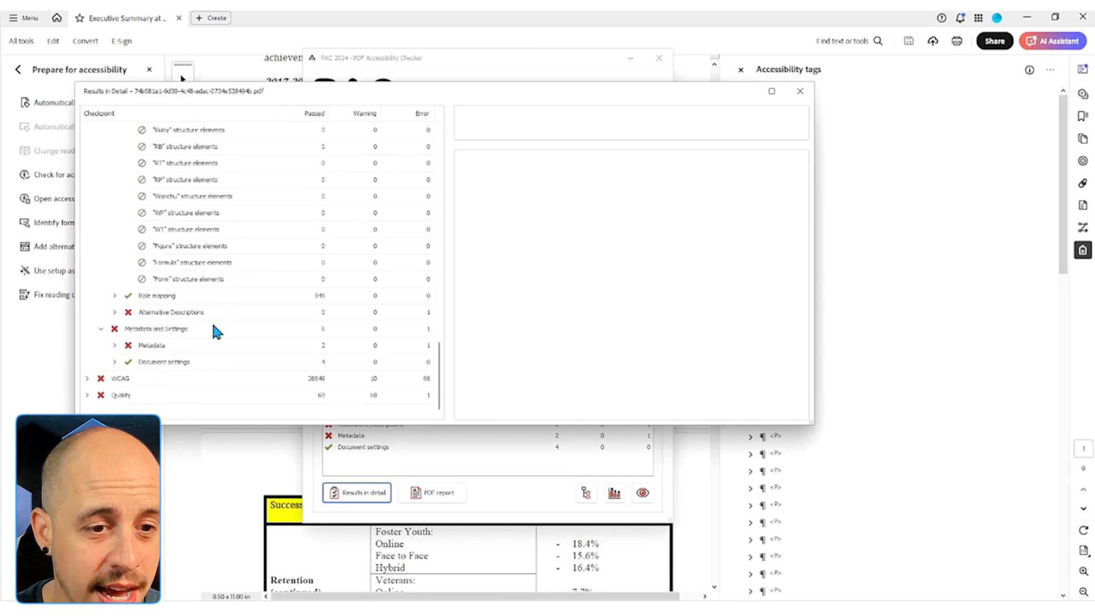
scroll(171, 297, "up", 15)
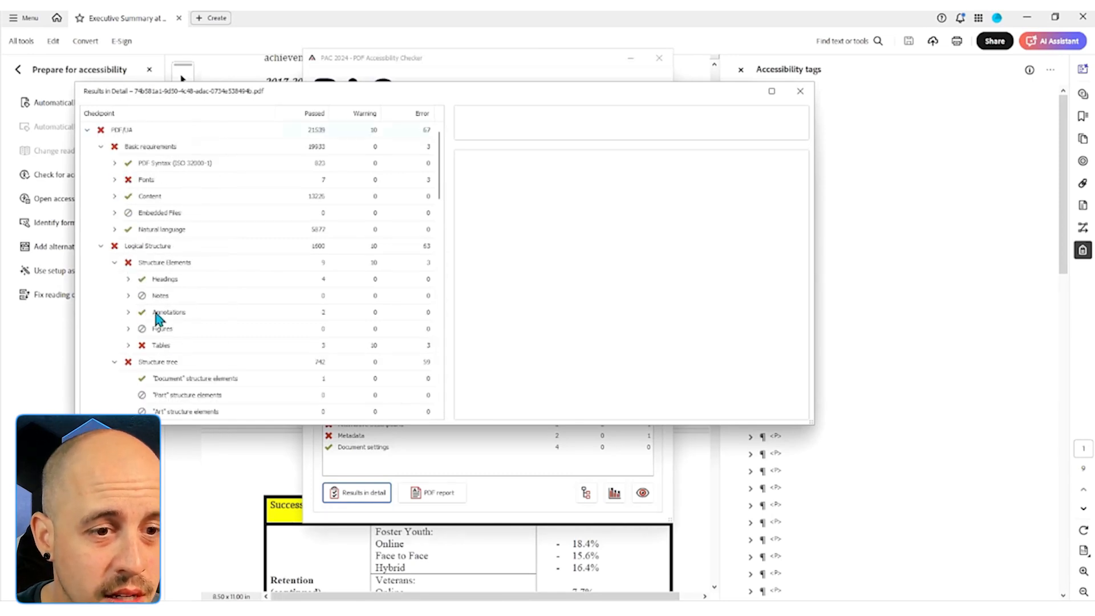
Review each irregular table row entry under Table regularity and its location in the PDF preview
left_click(127, 345)
left_click(140, 361)
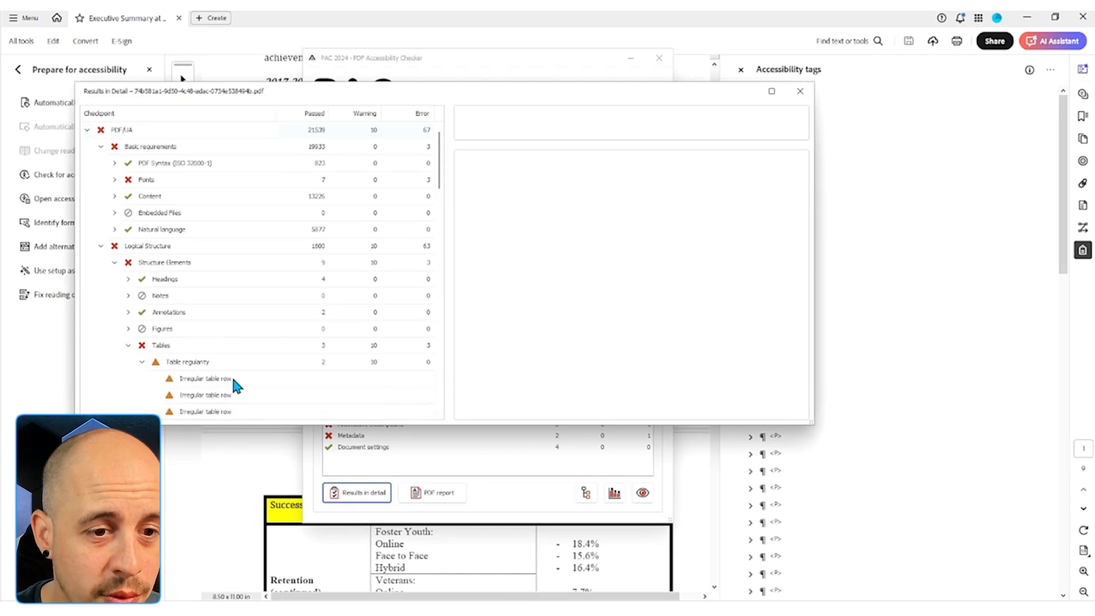
left_click(228, 394)
key("Down")
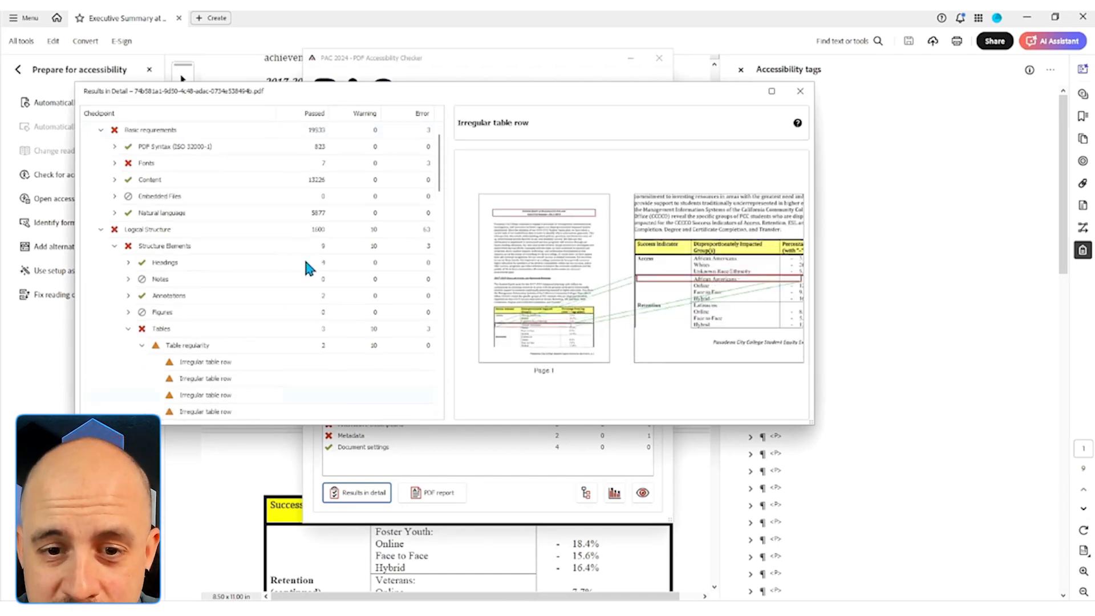
key("Down")
key("Down")
key("Down")
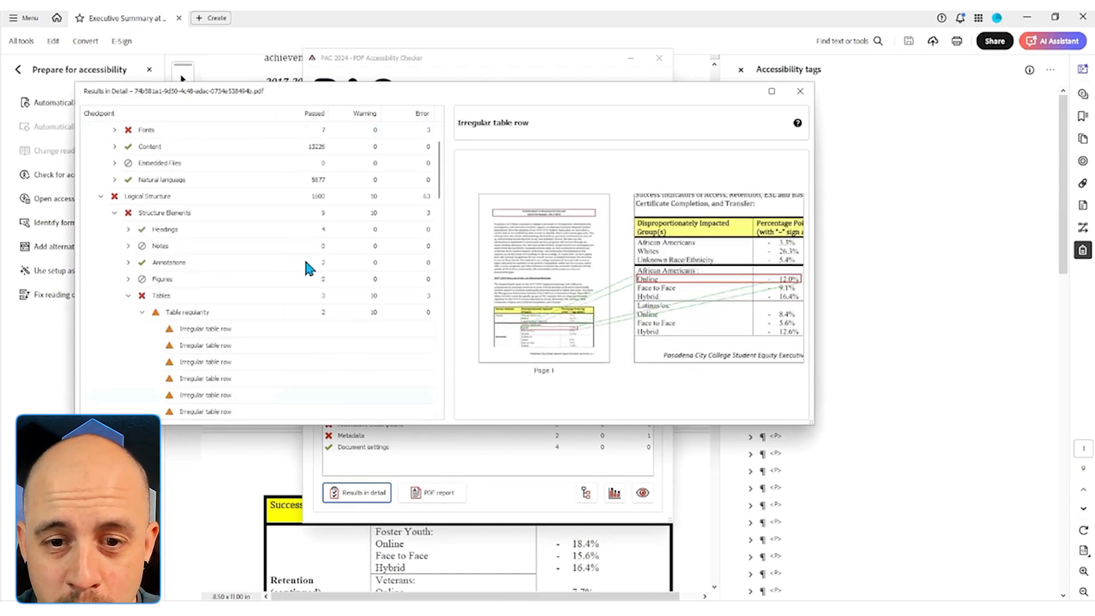
key("Down")
key("Down")
key("Up")
key("Up")
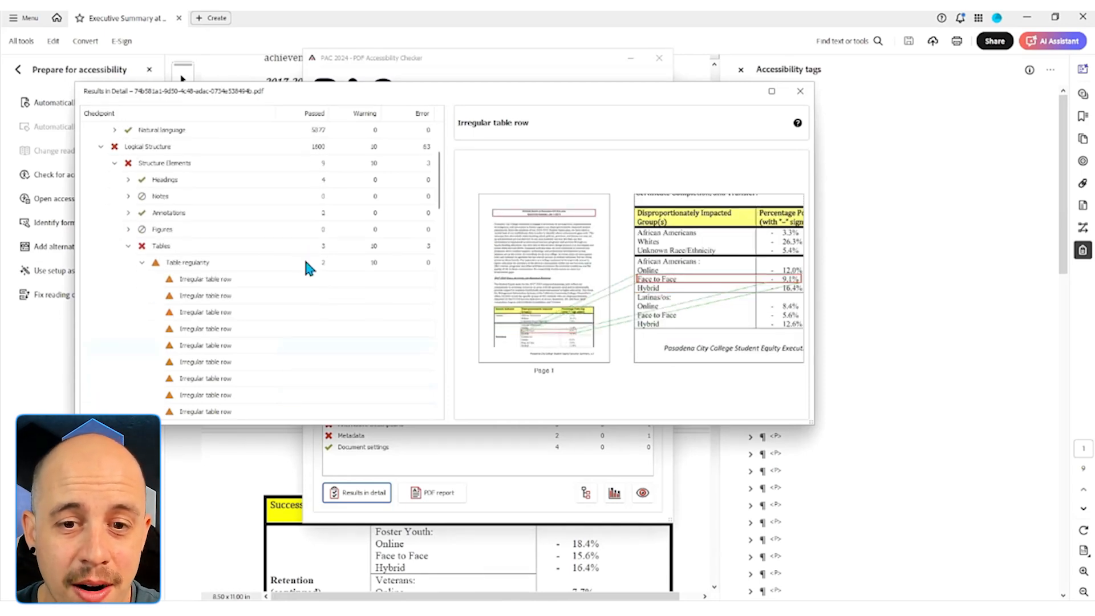
key("Up")
key("Up")
key("Down")
key("Down")
key("Down")
key("Down")
key("Down")
key("Down")
key("Down")
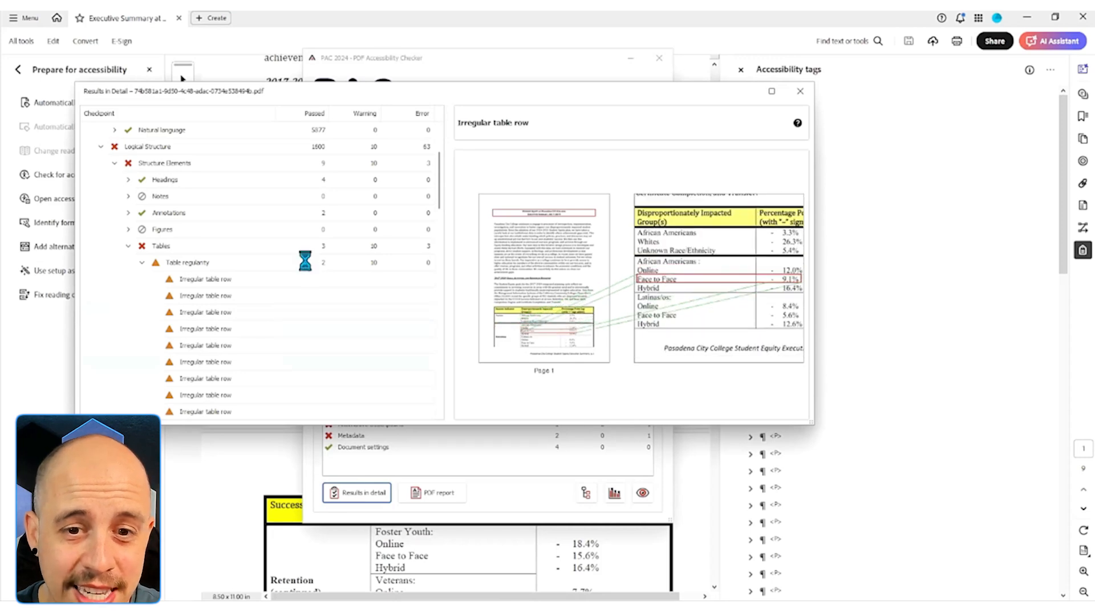
key("Down")
key("Up")
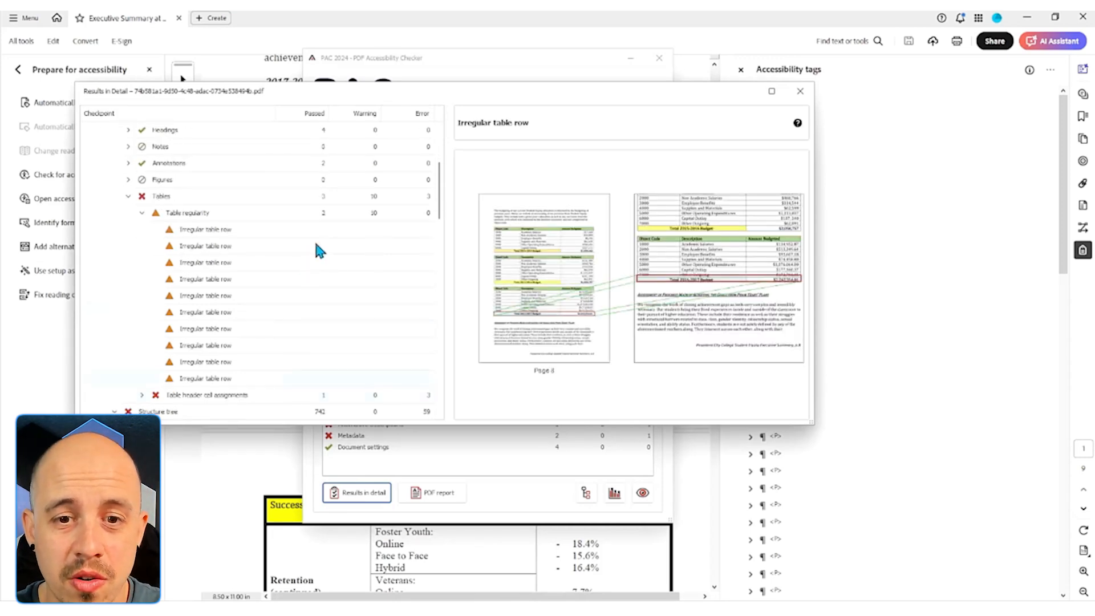
Switch back to Acrobat and delete the empty first TD cell from the table's Whites and Unknown Race/Ethnicity rows
left_click(915, 196)
left_click(784, 214)
key("Down")
key("Right")
key("Down")
key("Down")
key("Down")
key("Down")
key("Right")
key("Down")
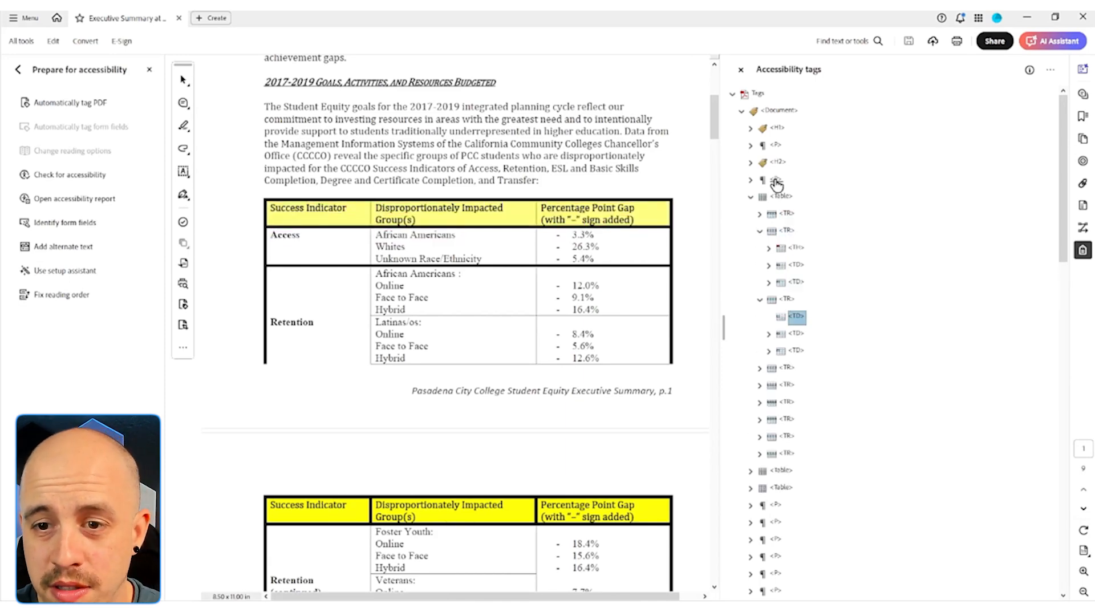
key("Down")
key("Down")
key("Right")
key("Down")
key("Down")
Artifact the stray content in the African Americans row's first cell below Unknown Race/Ethnicity and remove that cell
key("Down")
key("Right")
key("Down")
key("ctrl+z")
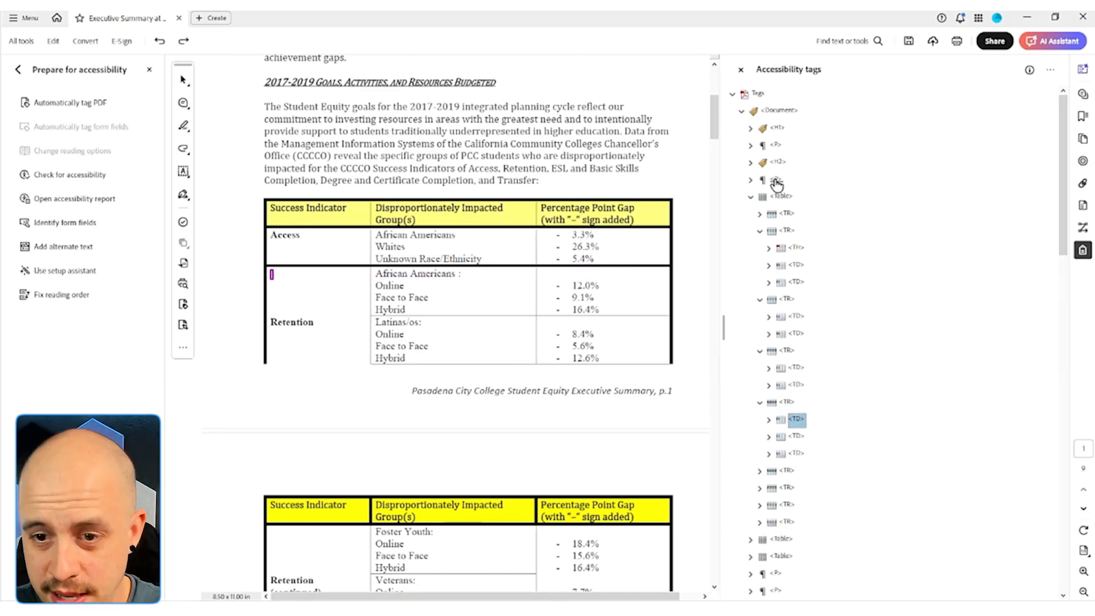
key("Right")
key("Down")
key("Right")
right_click(800, 455)
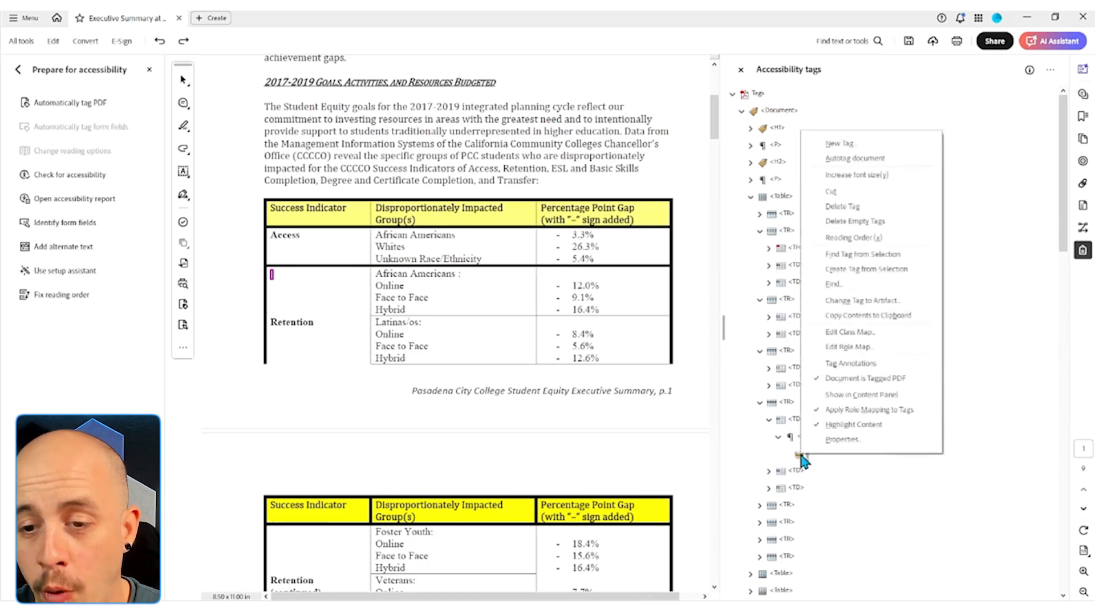
left_click(861, 300)
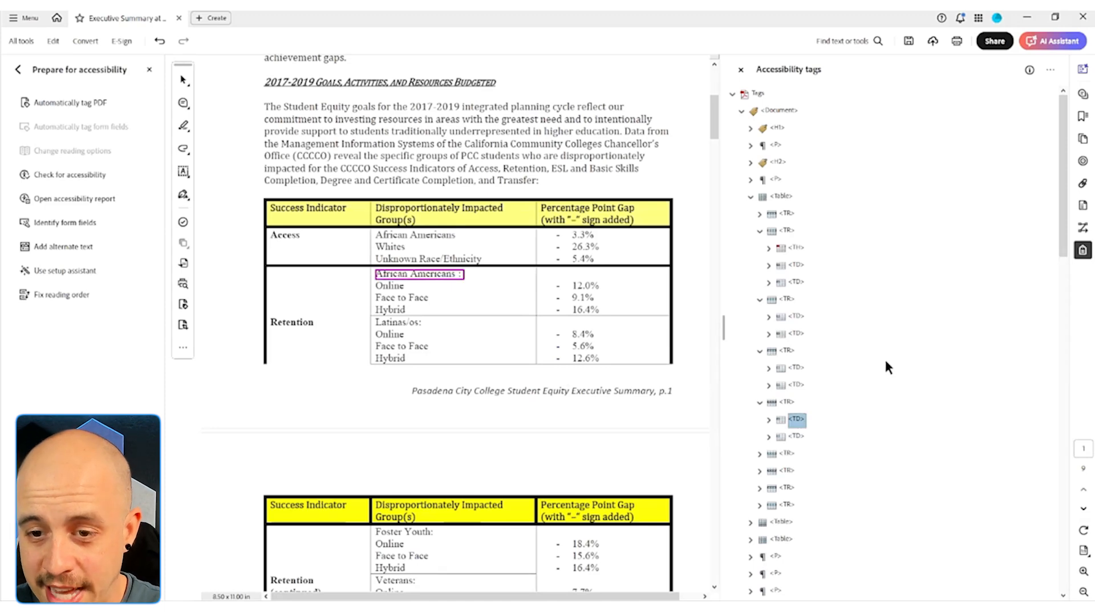
Delete the leftover first TD cell from the Online, Face to Face and Hybrid rows and save the PDF
key("Right")
key("Down")
key("Down")
key("Down")
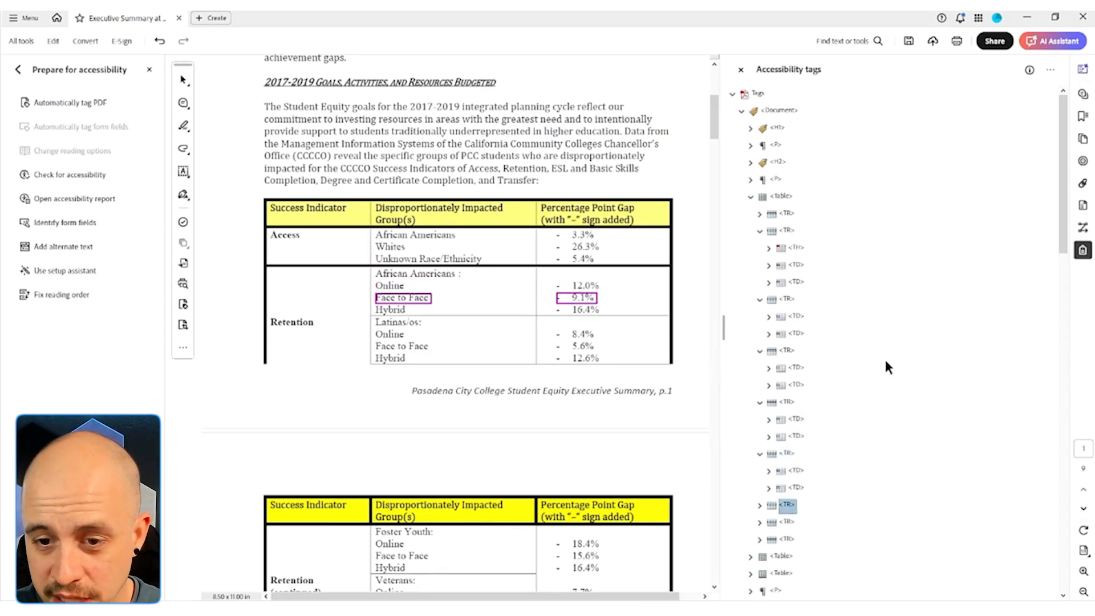
key("Right")
key("Down")
key("Down")
key("Down")
key("Right")
key("Down")
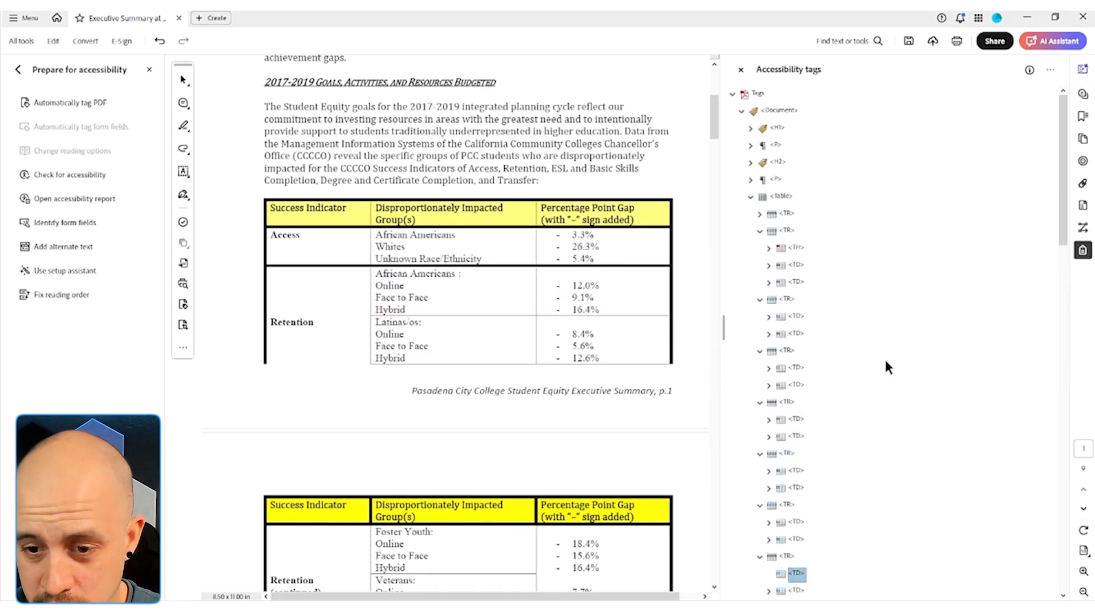
left_click(909, 41)
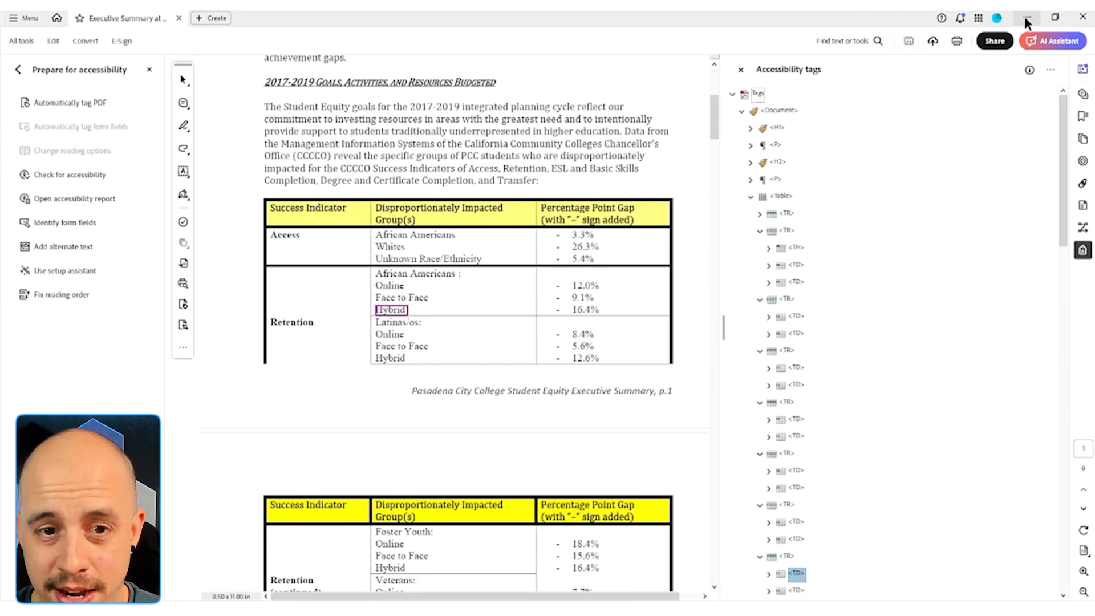
Recheck the saved PDF in PAC and step through the irregular table row entries under Table regularity
left_click(1026, 17)
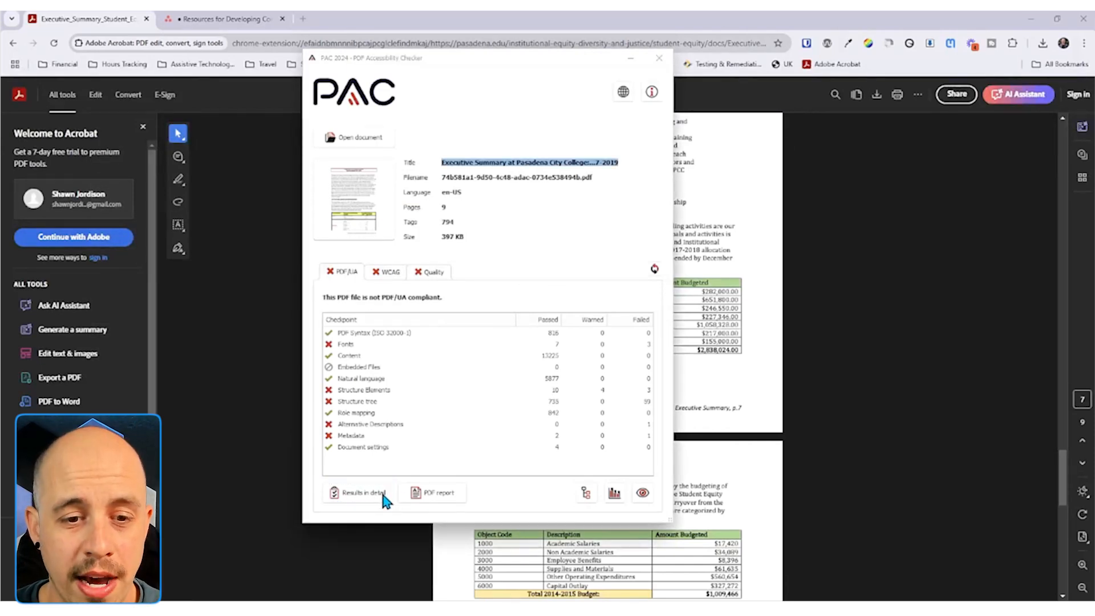
left_click(381, 495)
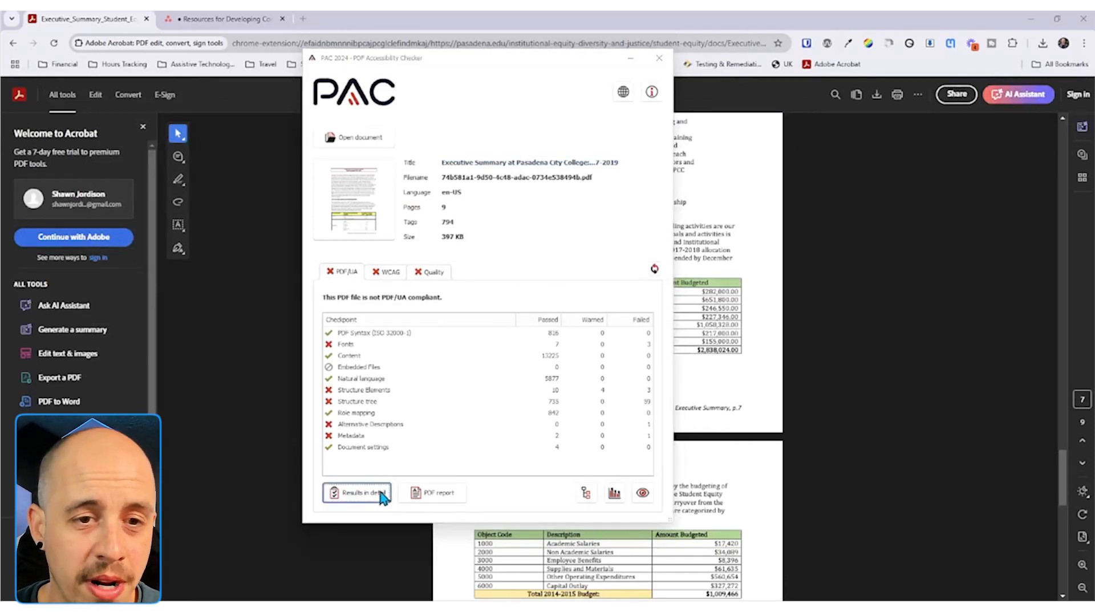
left_click(130, 279)
left_click(143, 361)
left_click(157, 376)
scroll(240, 357, "down", 3)
left_click(220, 227)
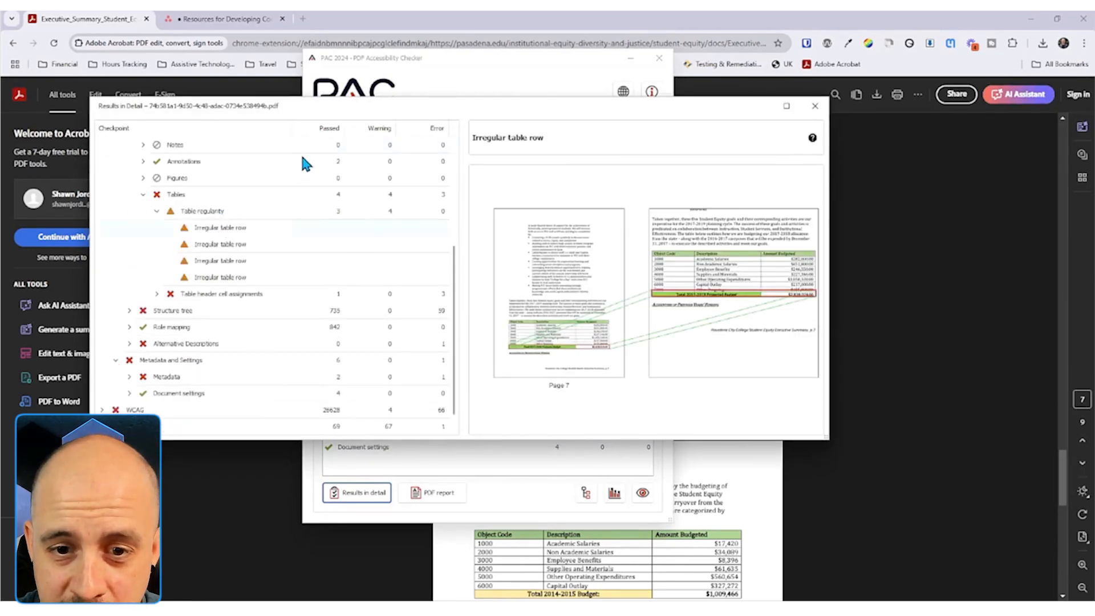
key("Down")
key("Down")
key("Down")
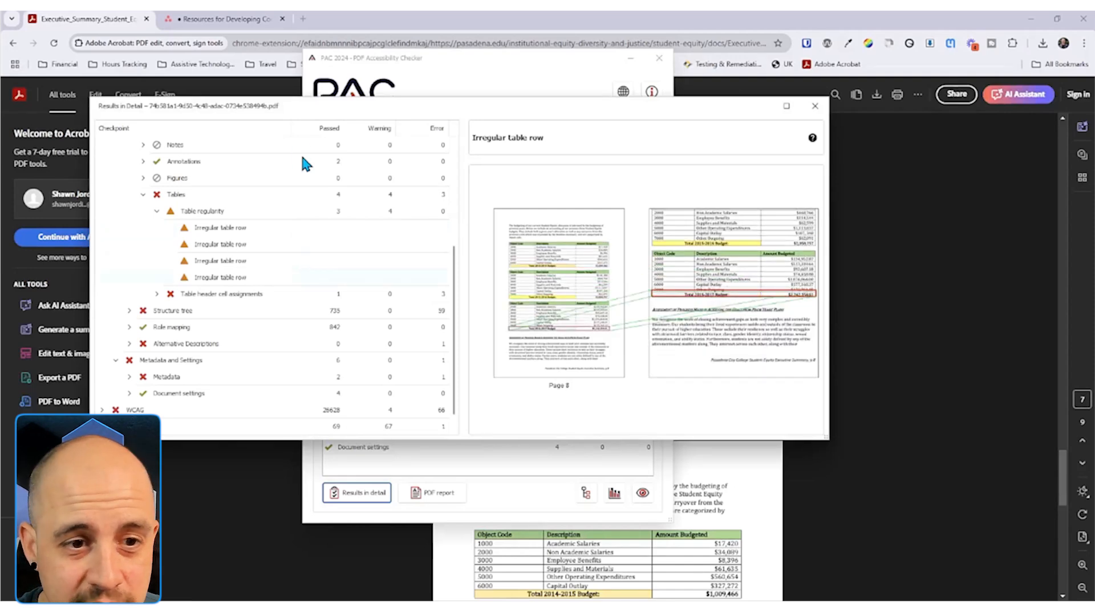
Examine the table header cell assignment errors for header cells without associated subcells in PAC's detailed results
key("Down")
key("Right")
key("Down")
key("Down")
key("Down")
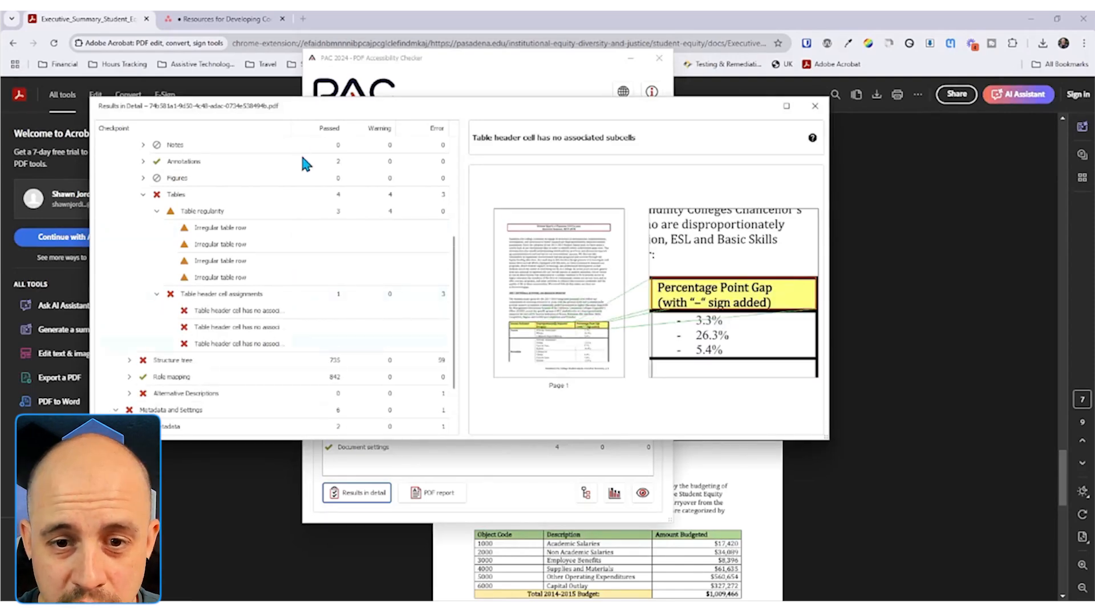
key("Up")
key("Up")
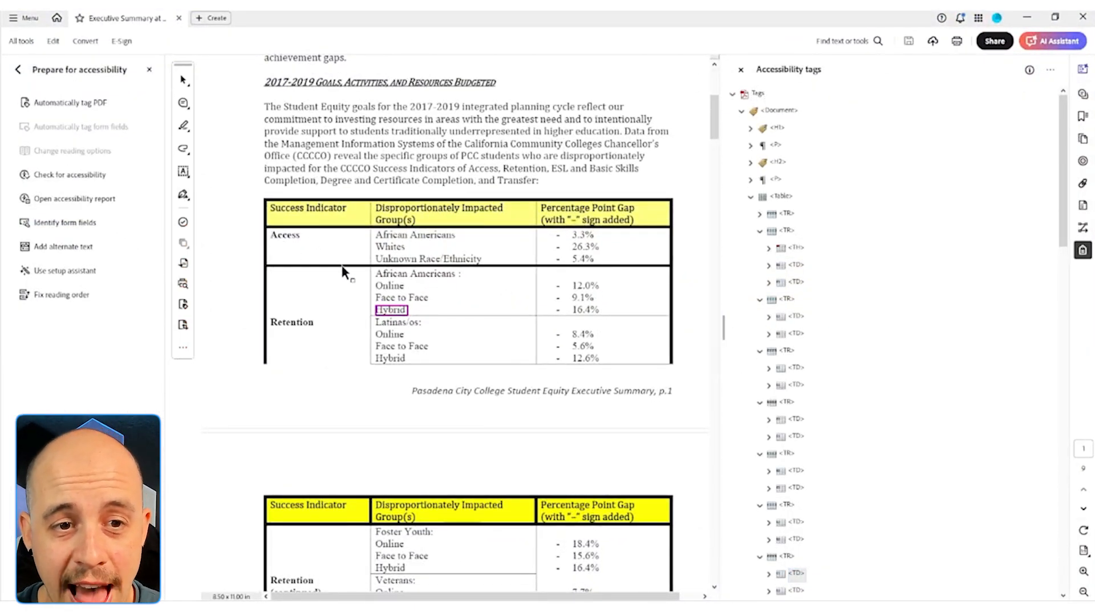
Switch back to Acrobat and compare the Access row's visible text with its TH and TD tags
mouse_move(301, 236)
left_mouse_down()
mouse_move(271, 236)
mouse_move(304, 237)
left_mouse_up()
left_click(345, 232)
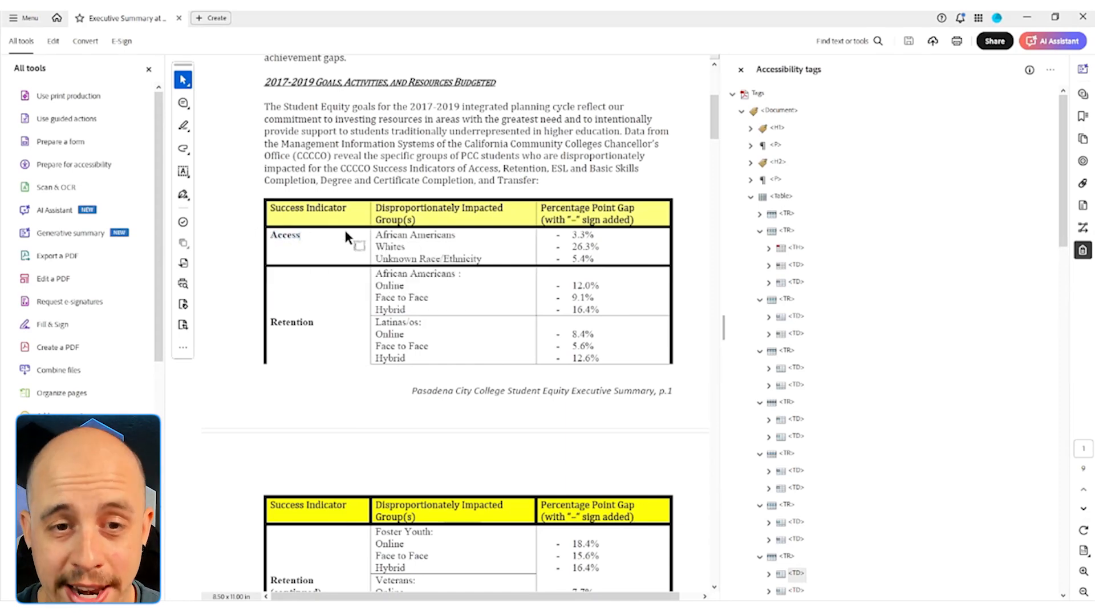
left_click_drag(375, 232, 571, 285)
left_click(681, 228)
left_click(799, 249)
left_click(797, 265)
left_click(790, 282)
Set the actual text to "No data" for the paragraph in the Retention African Americans row's empty percentage cell
key("Down")
key("Down")
key("Down")
key("Down")
key("Down")
key("Down")
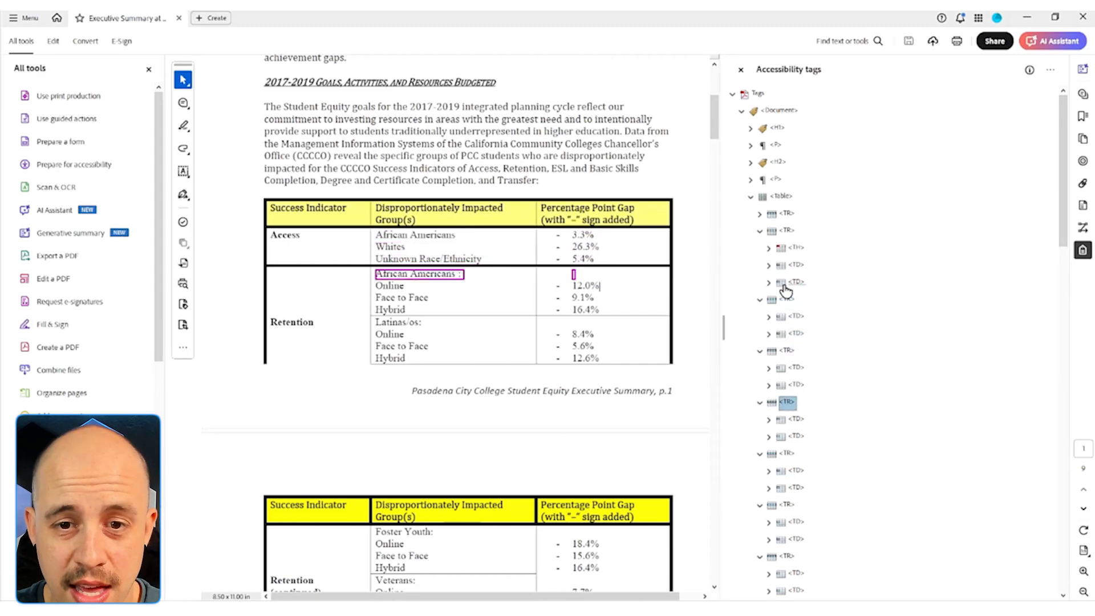
key("Right")
key("Right")
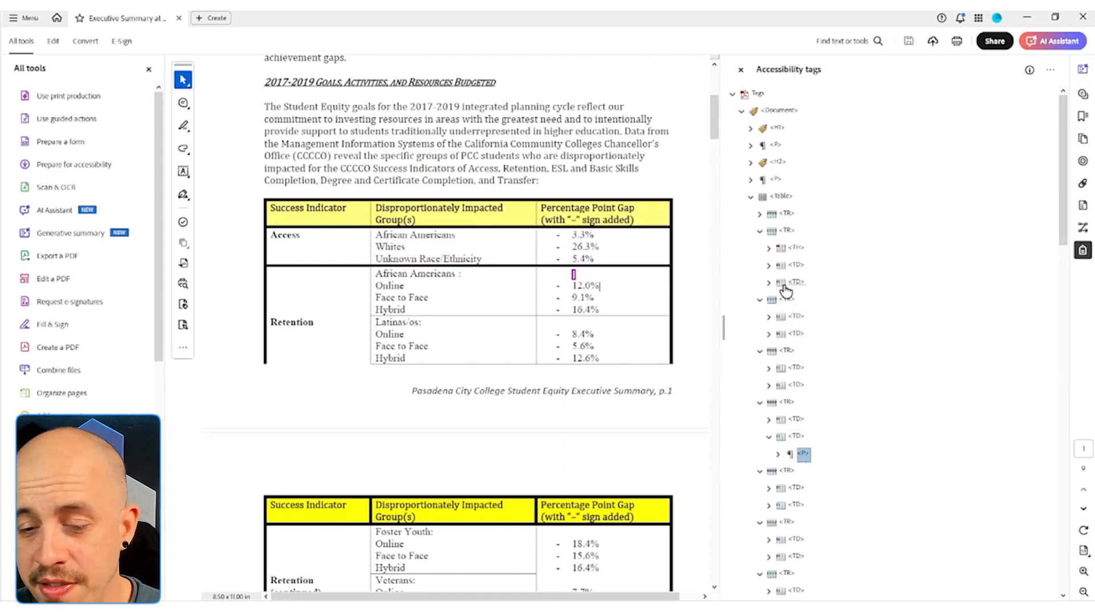
right_click(813, 451)
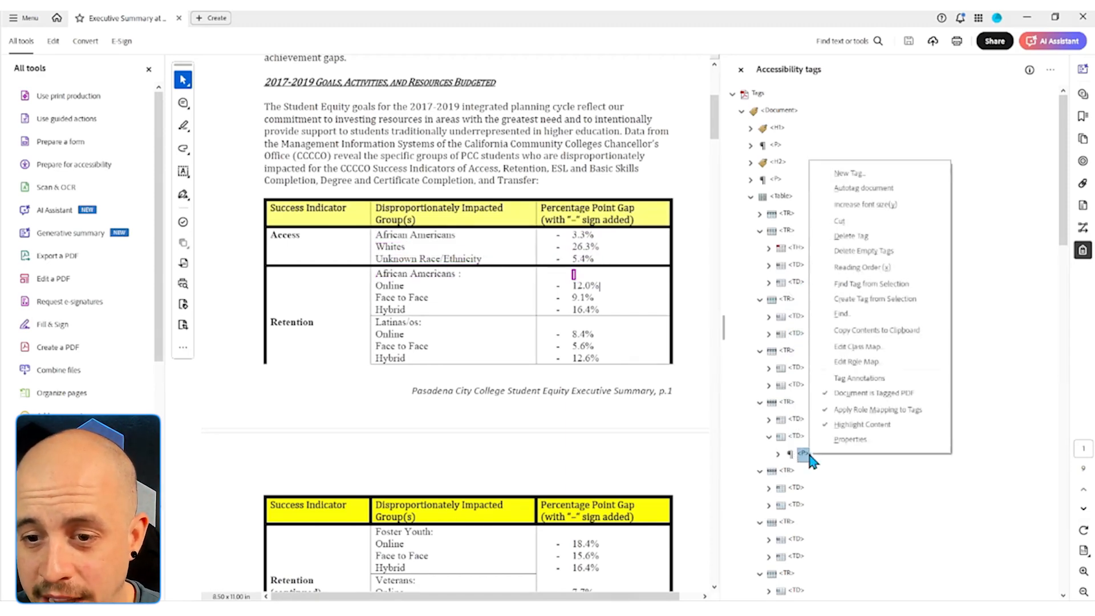
left_click(821, 439)
left_click(542, 250)
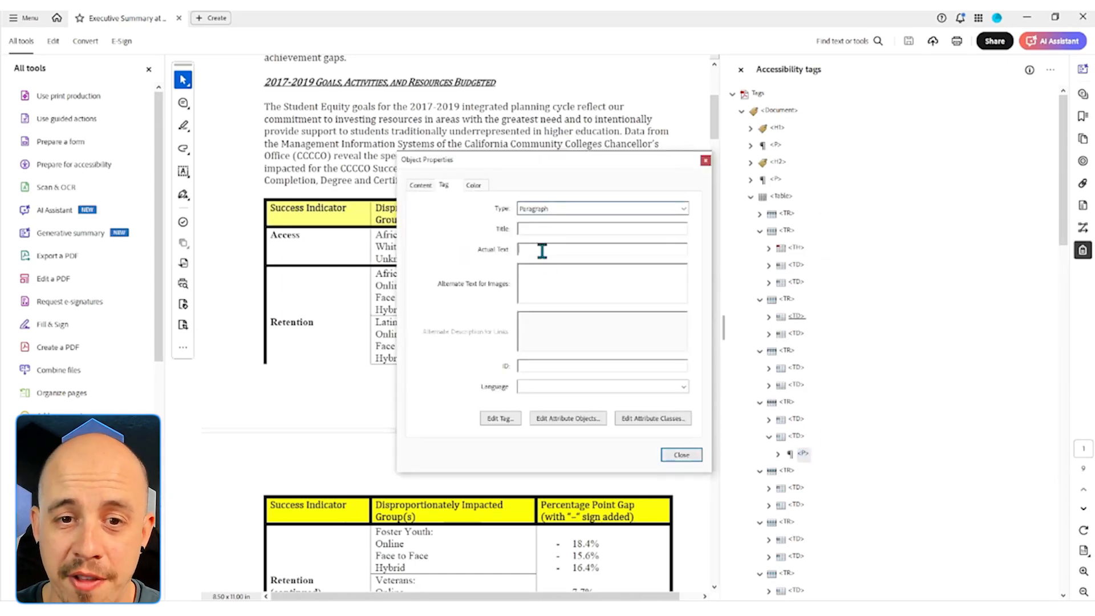
type("No data")
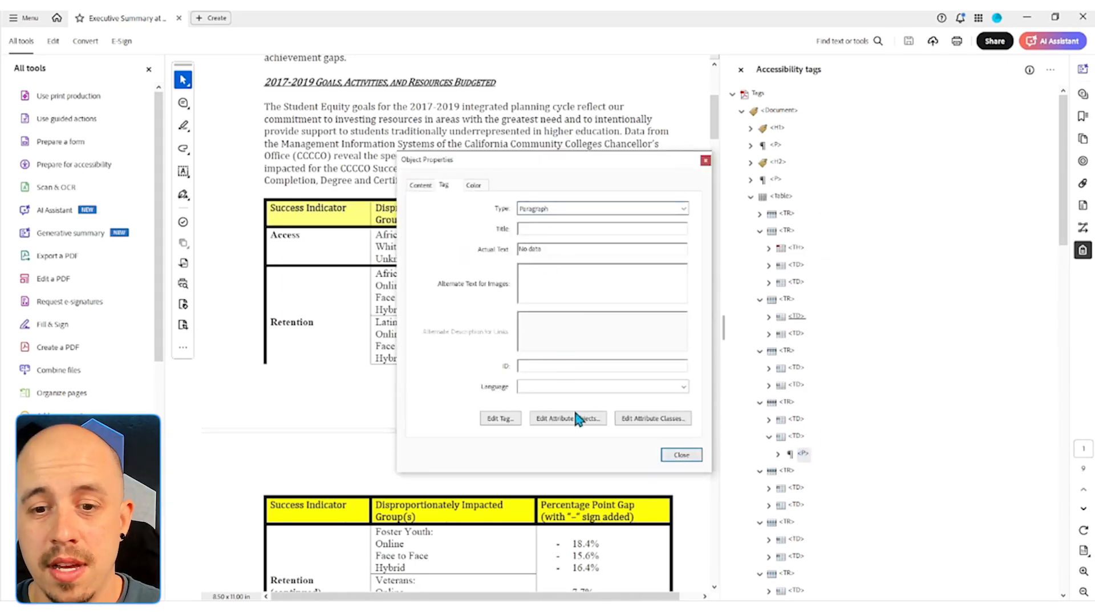
left_click(680, 455)
Collapse the expanded row tags of the first table and expand the second table's tag to list its rows
left_click(797, 437)
key("Left")
key("Up")
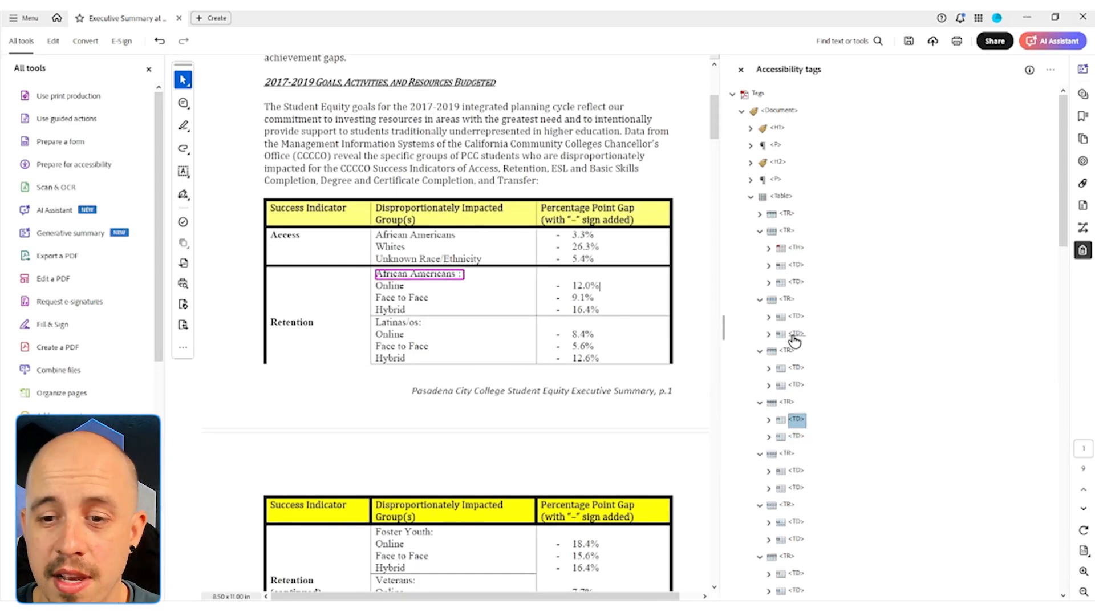
key("Up")
key("Up")
key("Up")
key("Up")
key("Up")
key("Up")
key("Up")
key("Up")
key("Up")
key("Up")
key("Up")
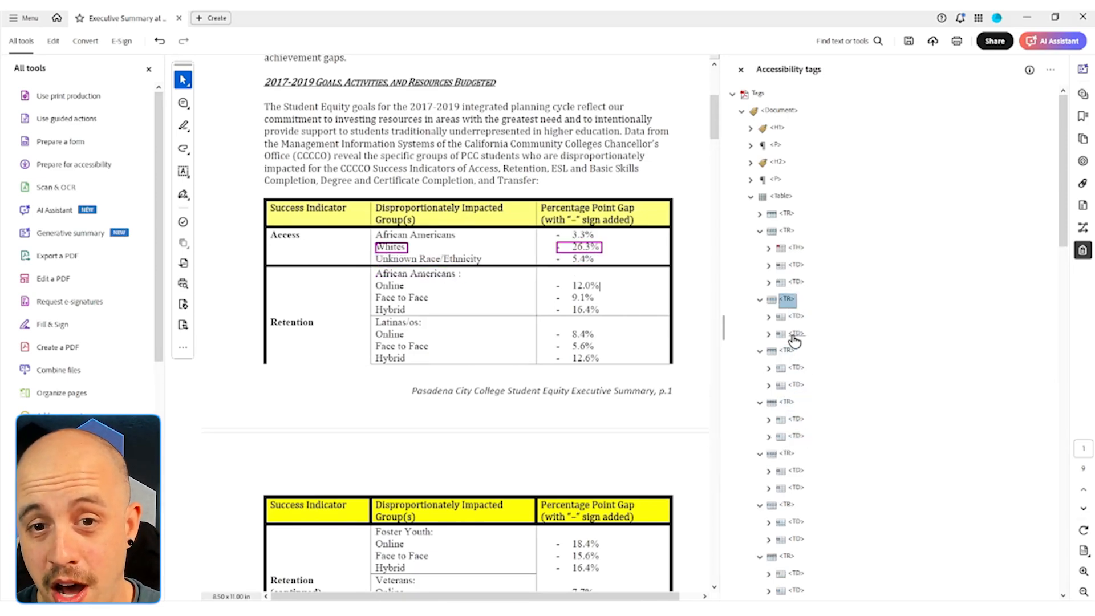
key("Left")
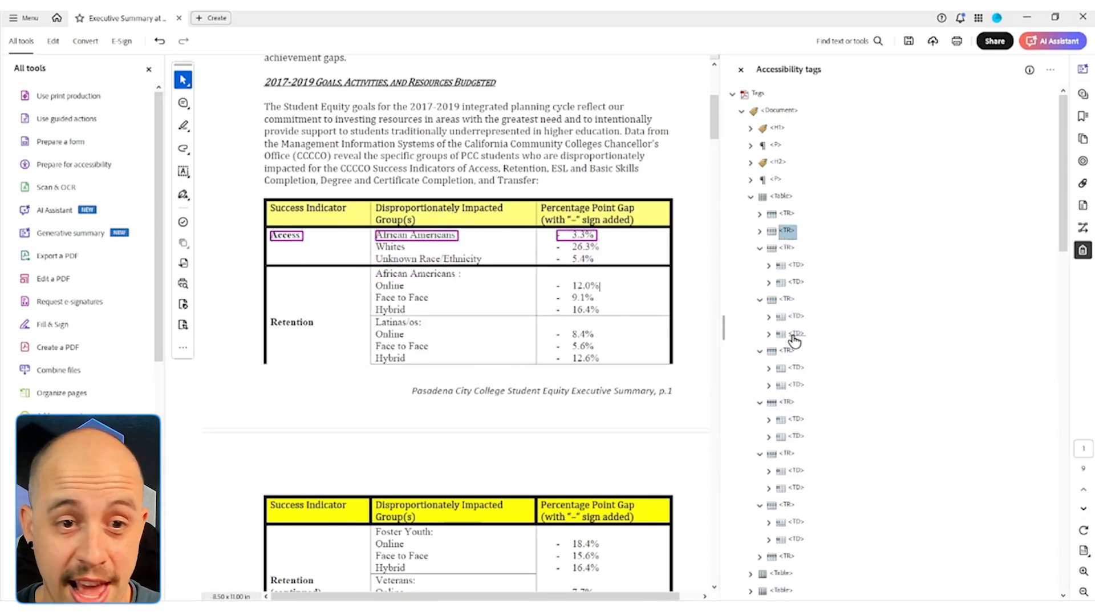
key("Down")
key("Left")
key("Down")
key("Left")
key("Down")
key("Left")
key("Down")
key("Left")
key("Down")
key("Left")
key("Down")
key("Left")
key("Down")
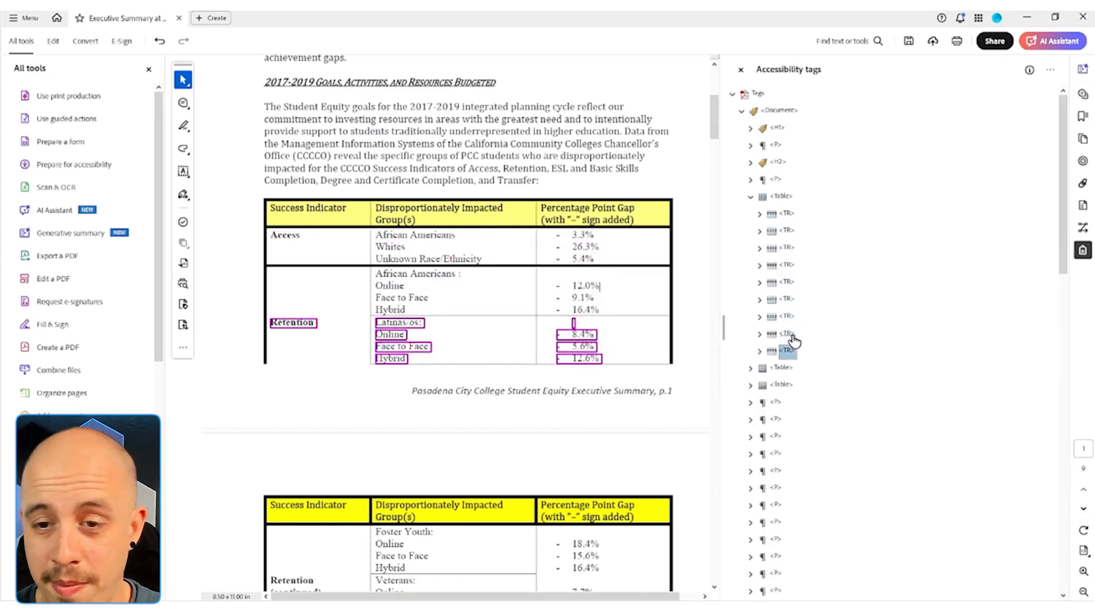
key("Down")
key("Down")
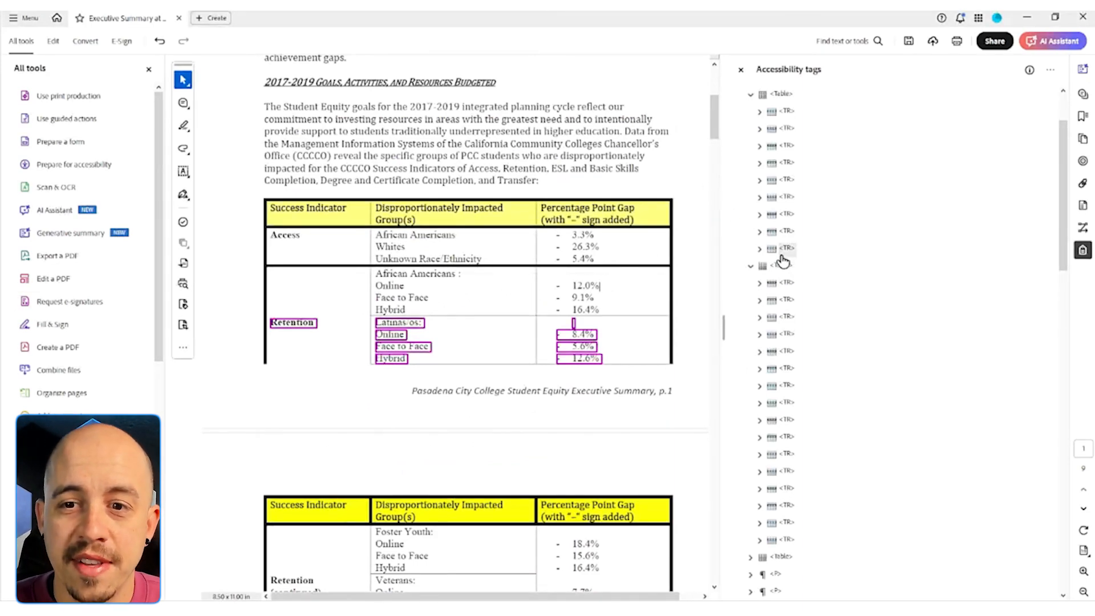
Step through the first table's row tags from the header to Hybrid, checking which content each row highlights
scroll(780, 257, "up", 2)
left_click(788, 214)
key("Up")
key("Down")
key("Down")
key("Down")
key("Down")
key("Down")
key("Down")
key("Down")
key("Down")
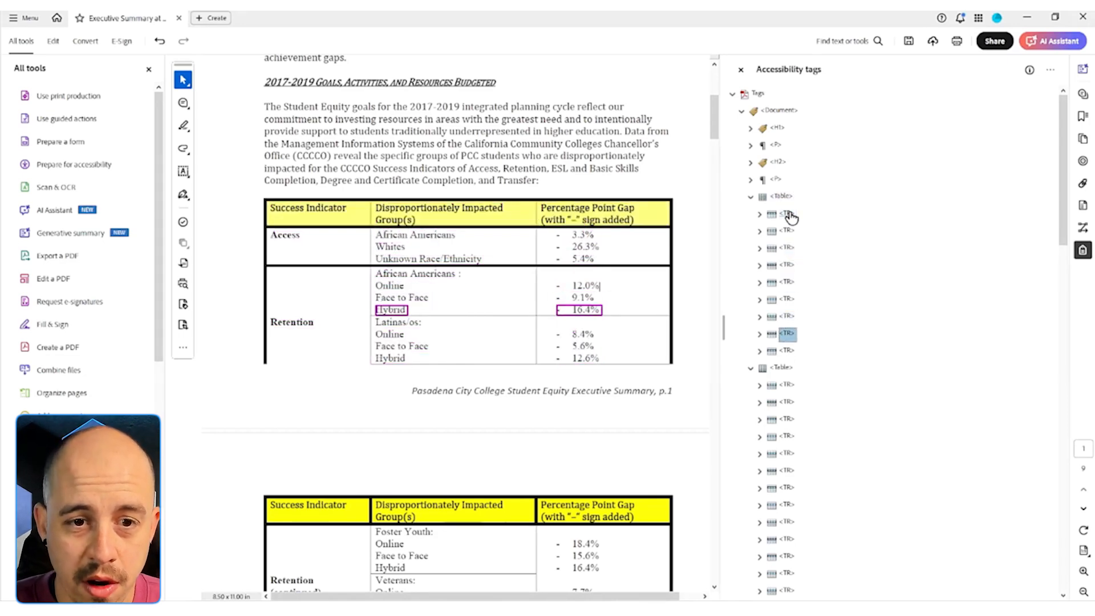
Delete the empty Span tag from the first table's Latinas/os row
key("Down")
key("Right")
key("Down")
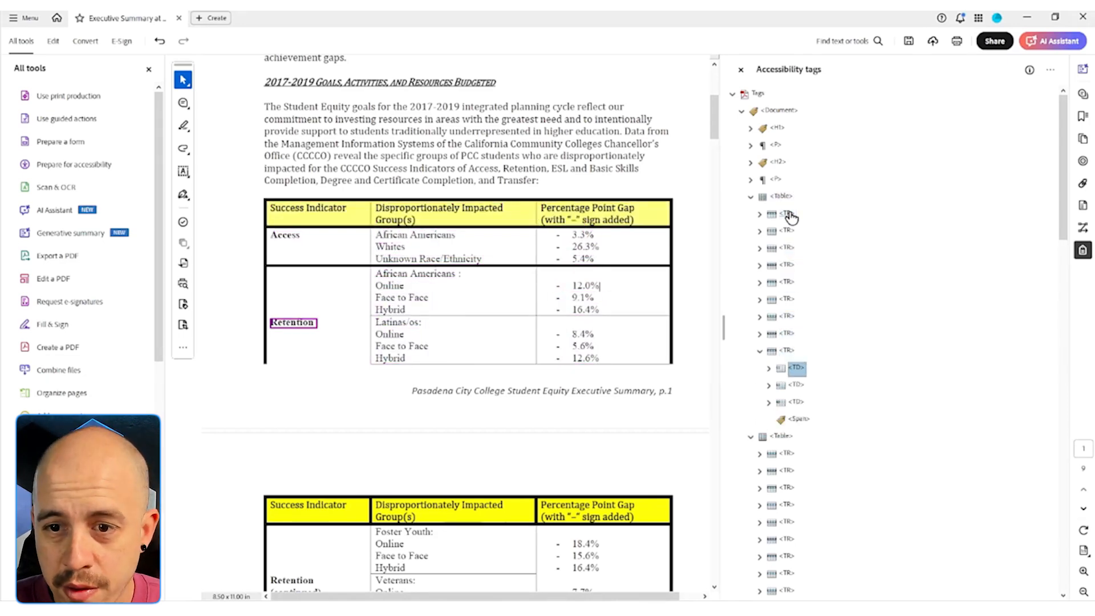
key("Down")
key("Down")
key("Down")
key("Delete")
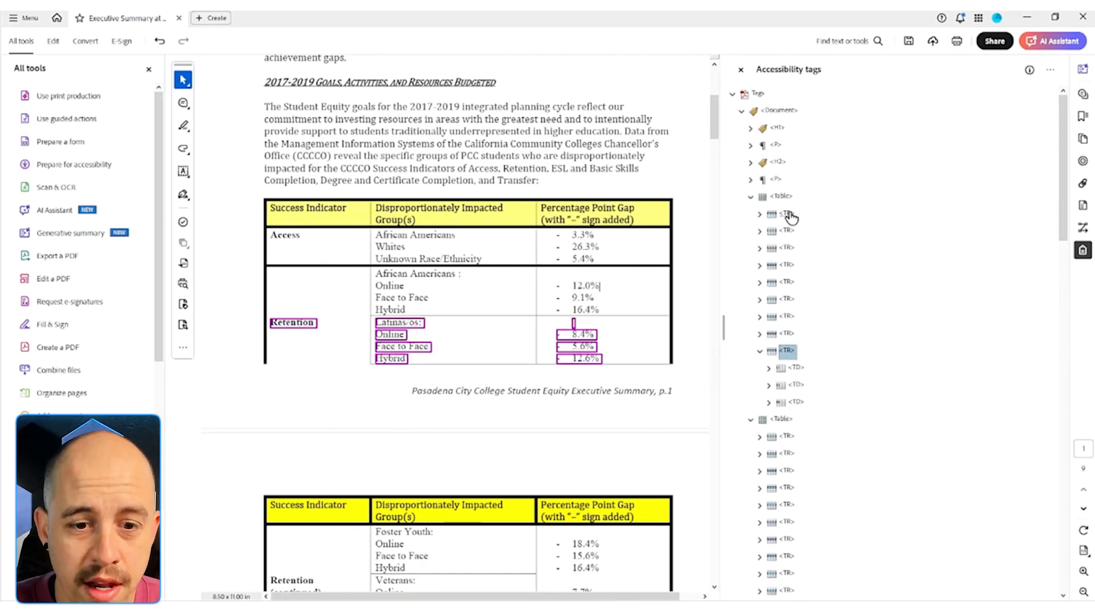
Cut the five Retention (continued) rows, Foster Youth through Students with Disabilities, from the page 2 table and paste them after the first table's Latinas/os row
scroll(425, 457, "down", 4)
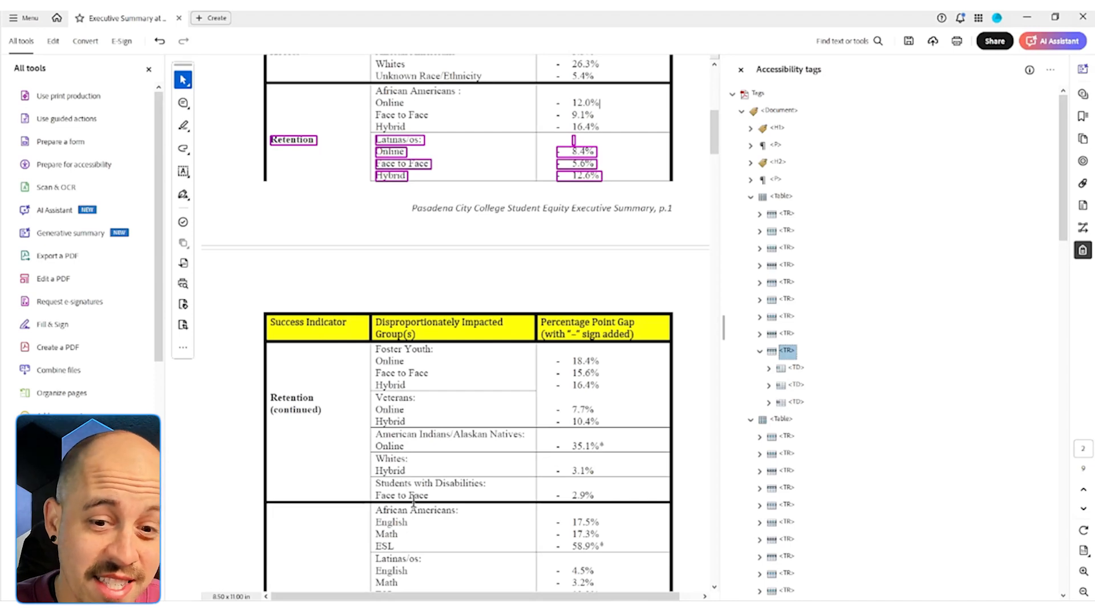
key("Down")
key("Down")
key("Down")
key("Down")
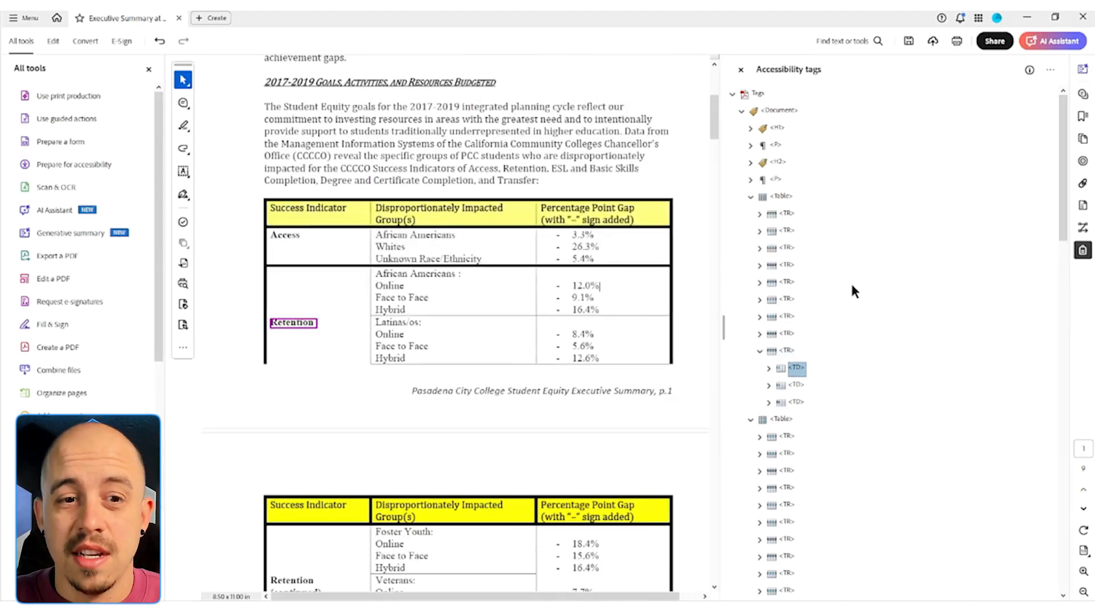
key("Down")
key("Down")
key("shift+Down")
key("shift+Down")
key("shift+Down")
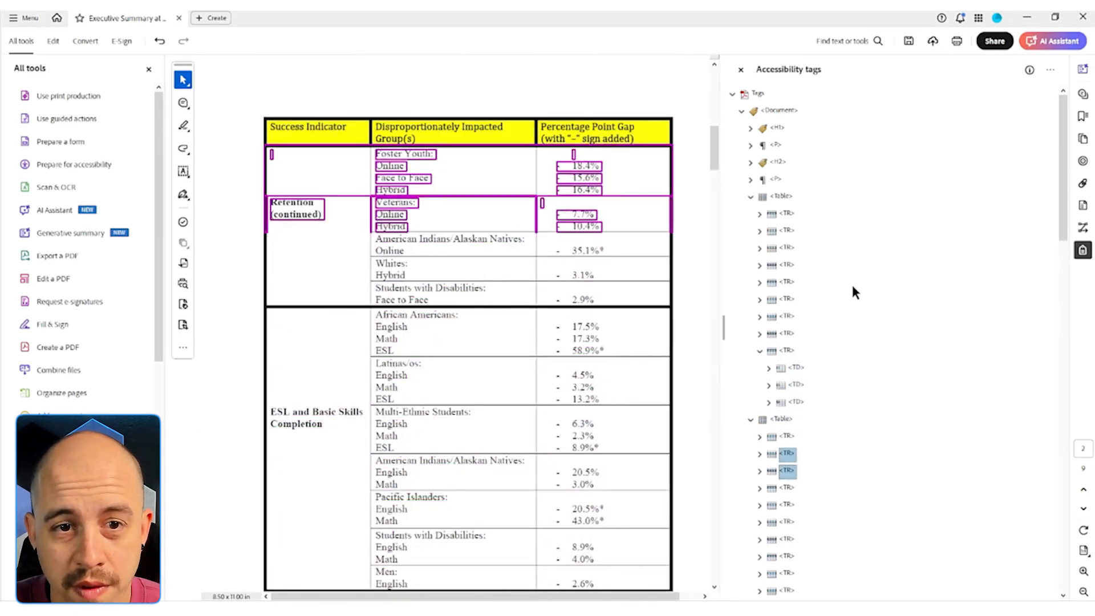
key("shift+Down")
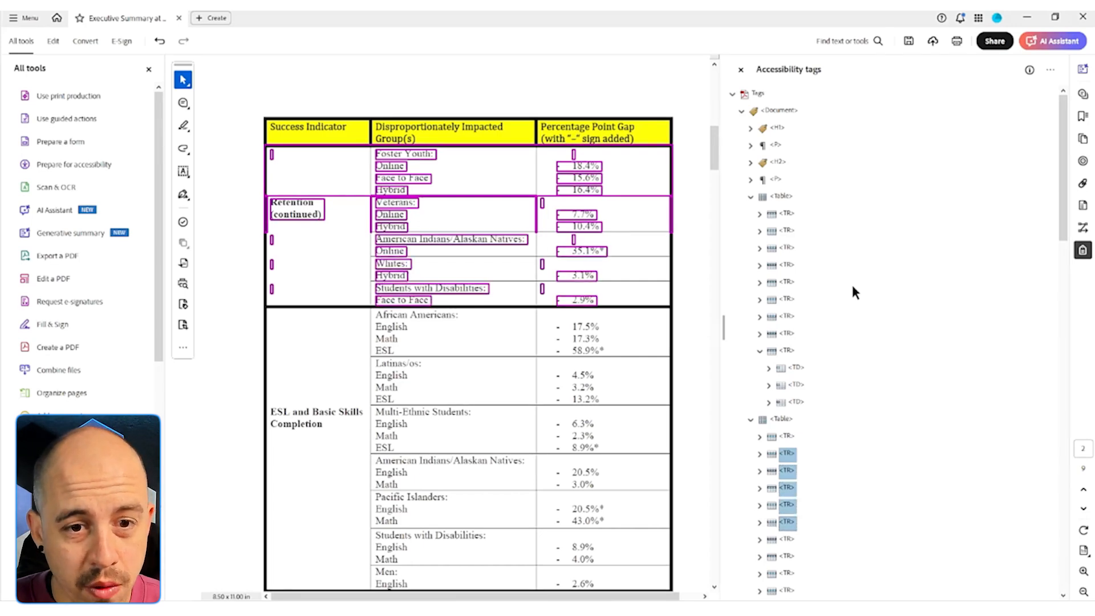
key("Up")
key("Up")
key("Up")
key("Up")
key("Up")
key("Up")
key("Up")
key("Up")
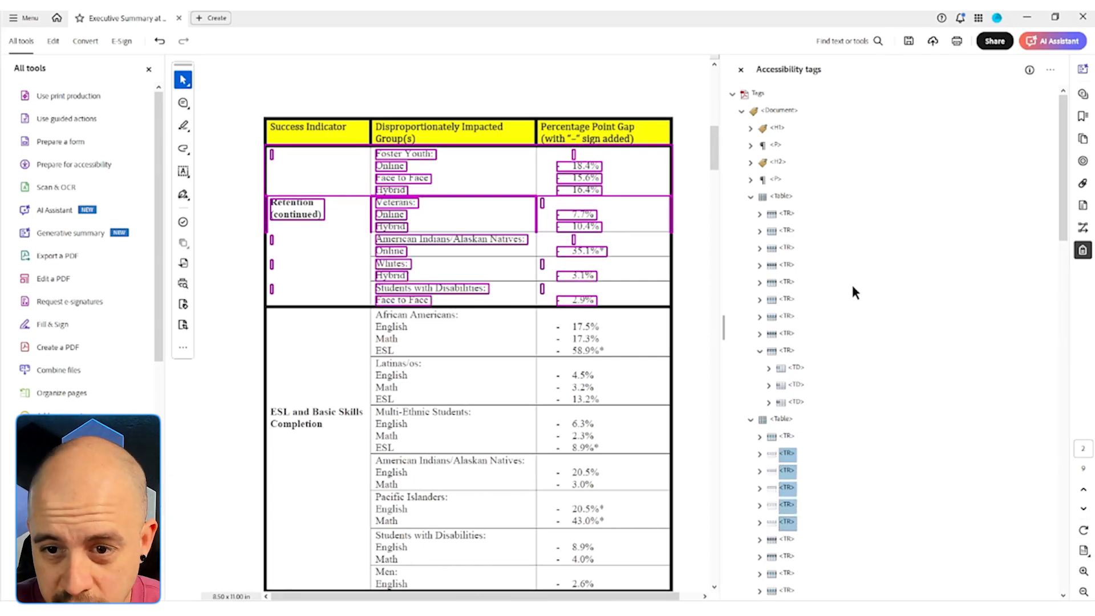
key("Left")
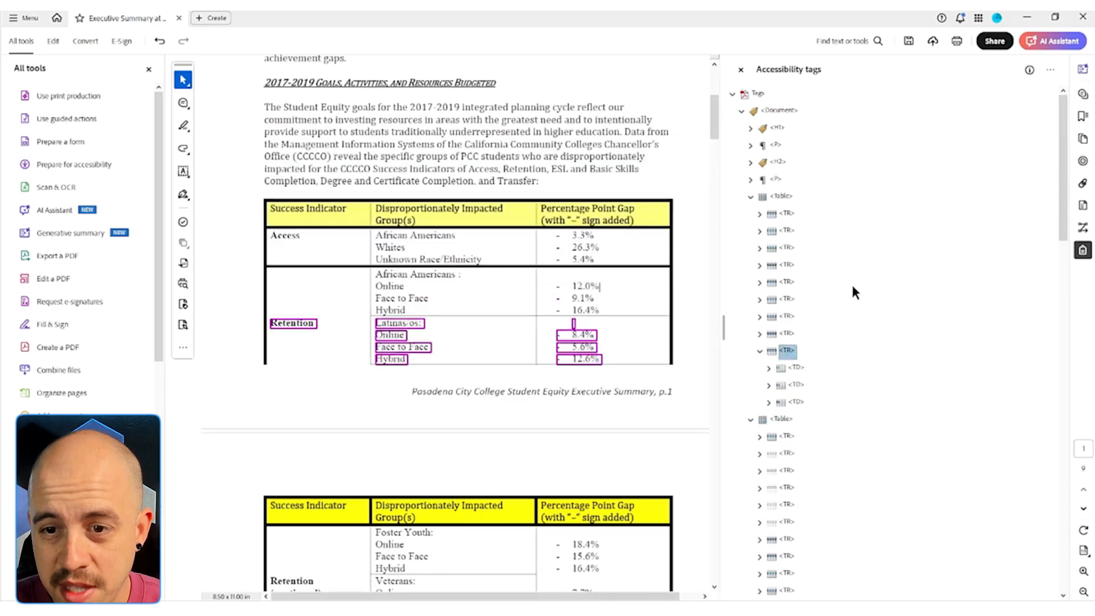
key("Left")
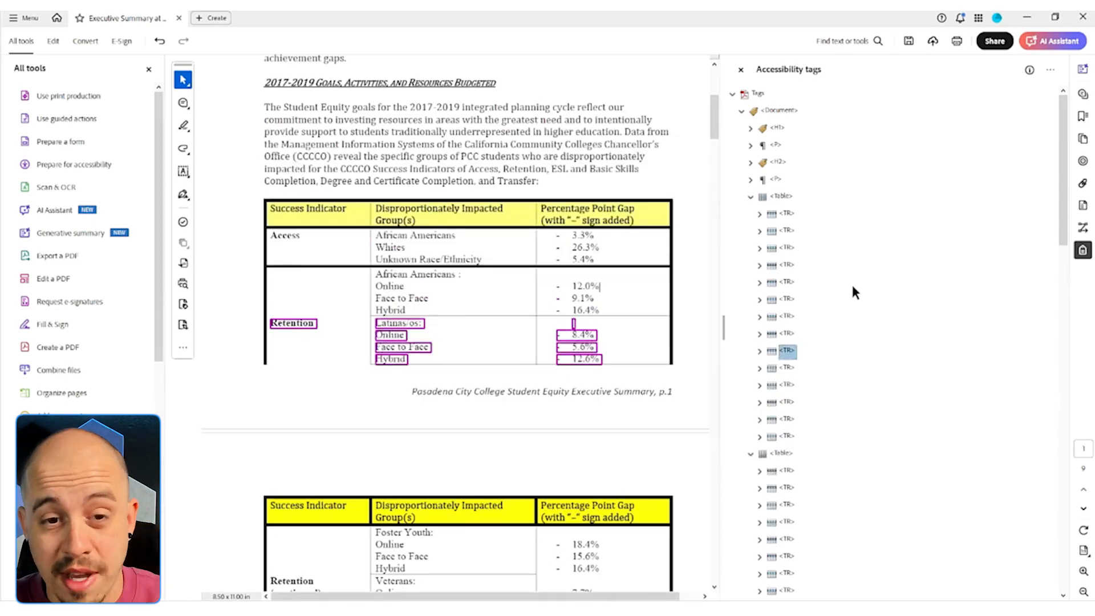
Step through the moved Retention rows to check their order, continuing to the second table's header row
key("Down")
key("Down")
key("Down")
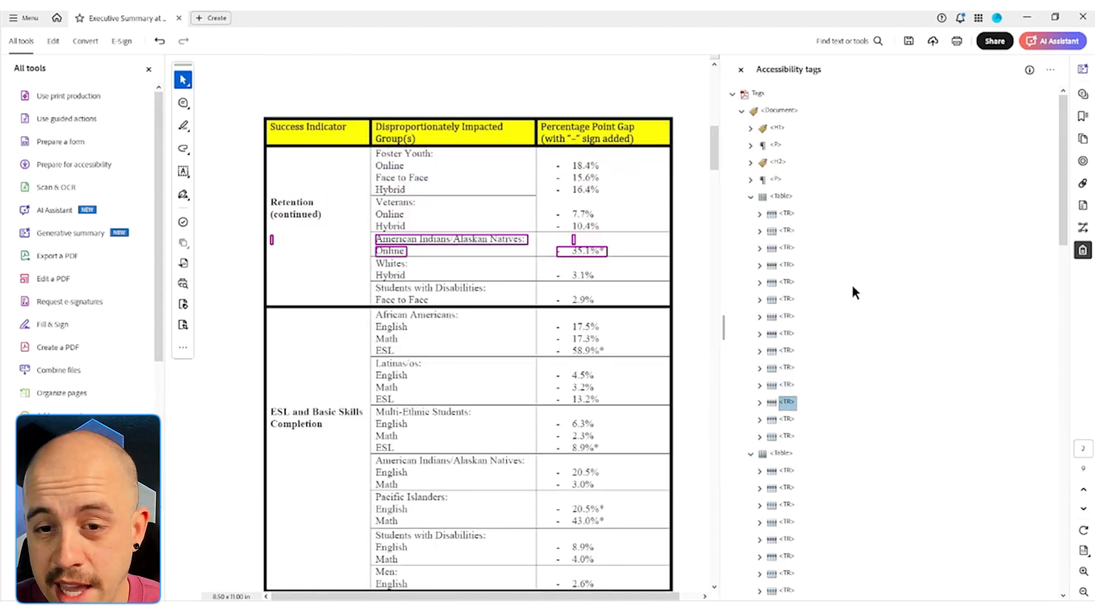
key("Down")
key("Down")
key("Down")
key("Down")
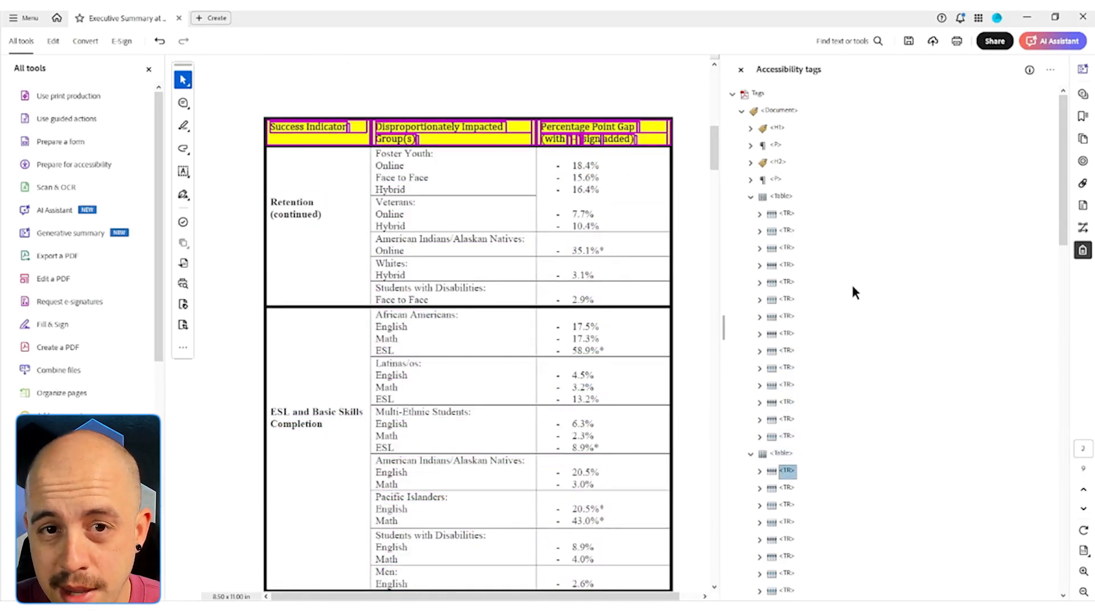
Change all content in the page 2 table's repeated header row to artifacts and delete the emptied row tag
key("Right")
key("Down")
key("Right")
key("Down")
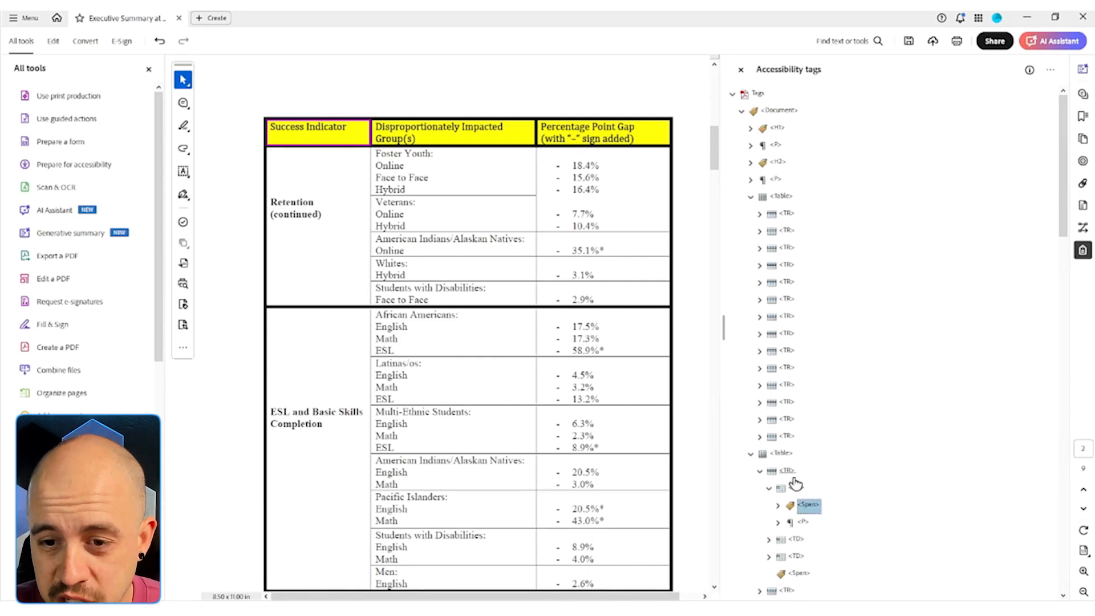
left_click(759, 470)
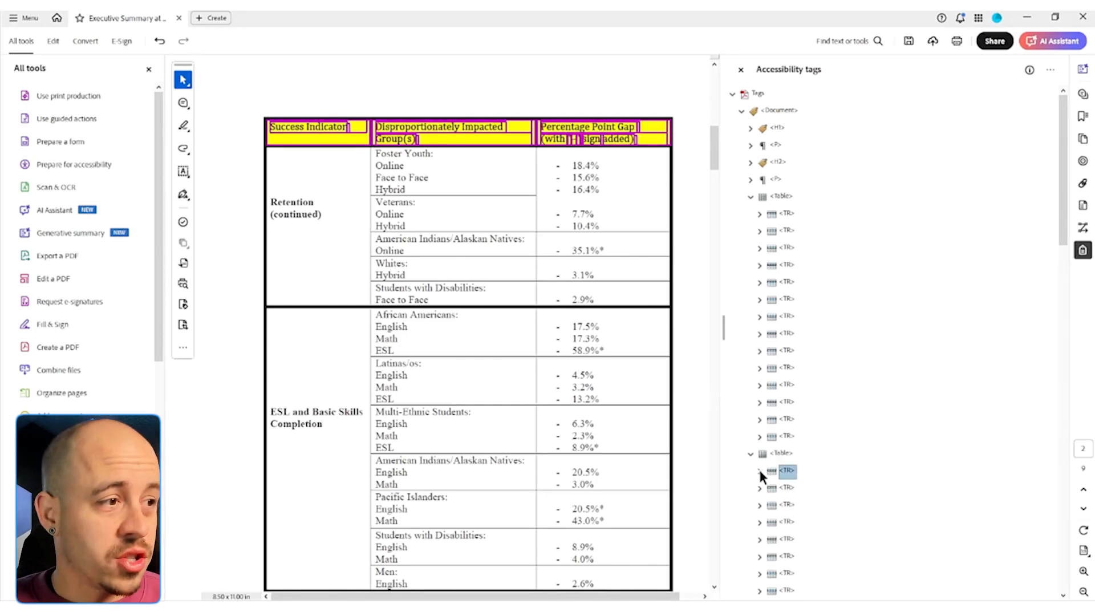
left_click(759, 470)
scroll(844, 480, "down", 5)
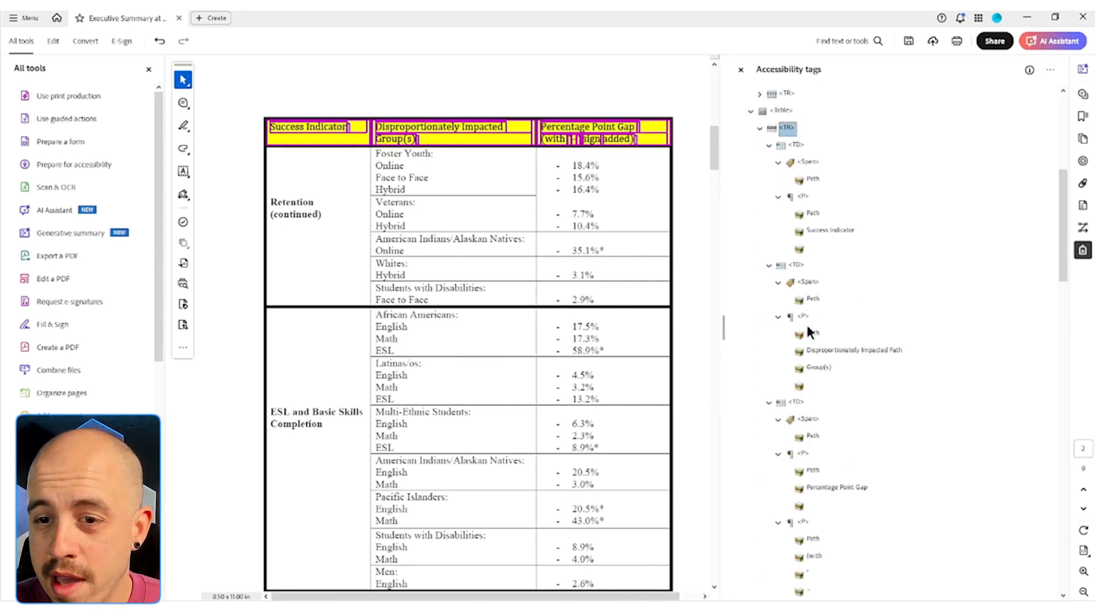
left_click(813, 178)
left_click(813, 213, "ctrl")
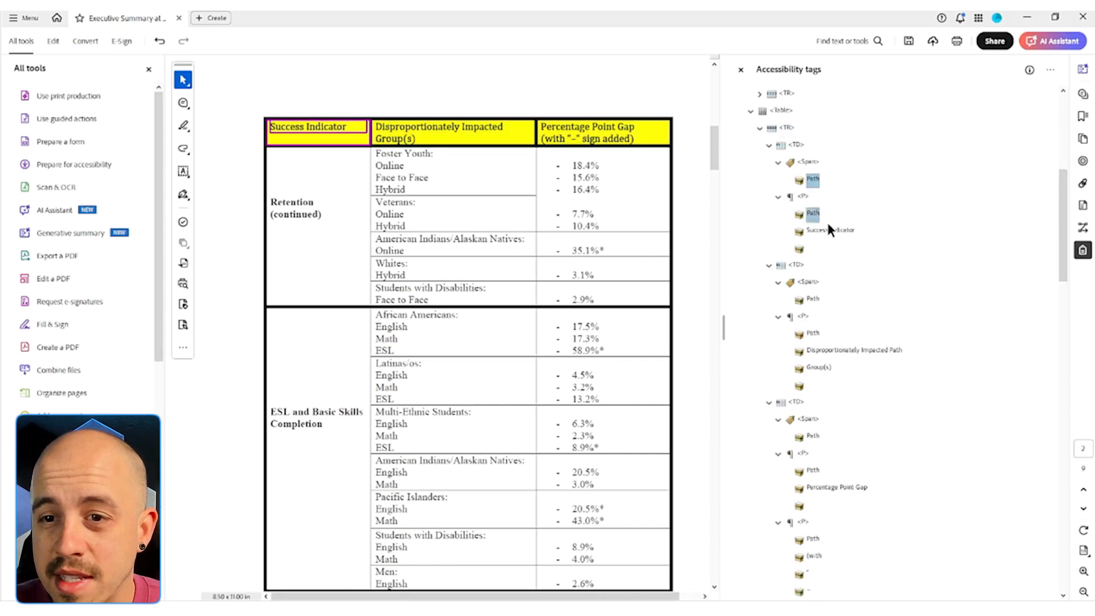
left_click(825, 231, "ctrl")
left_click(802, 250, "ctrl")
left_click(810, 298, "ctrl")
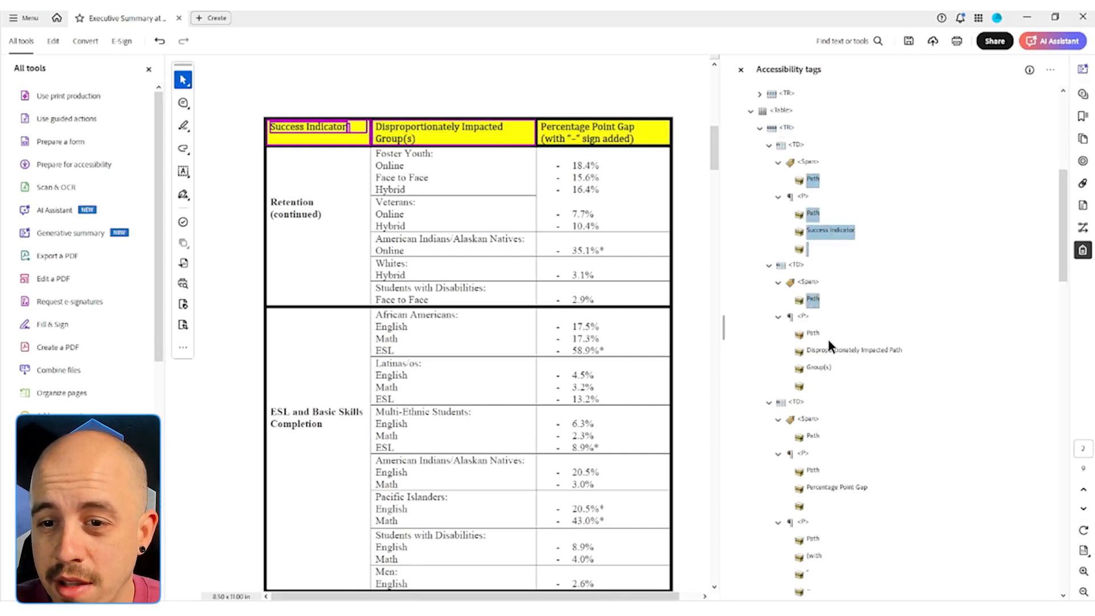
left_click(811, 336, "ctrl")
left_click(800, 386, "ctrl+shift")
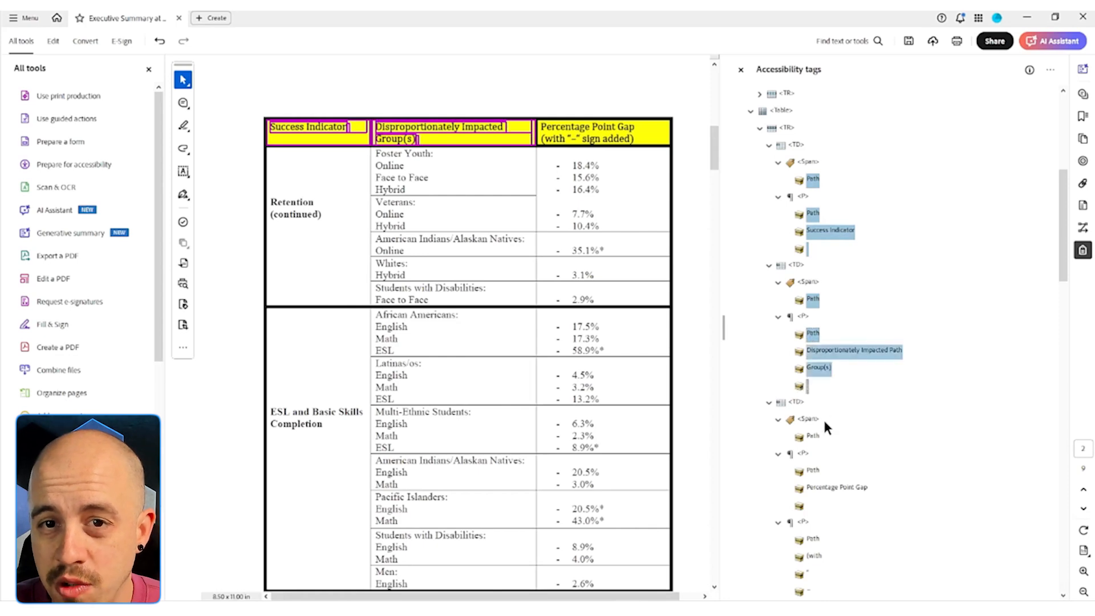
left_click(810, 437, "ctrl")
left_click(812, 470, "ctrl")
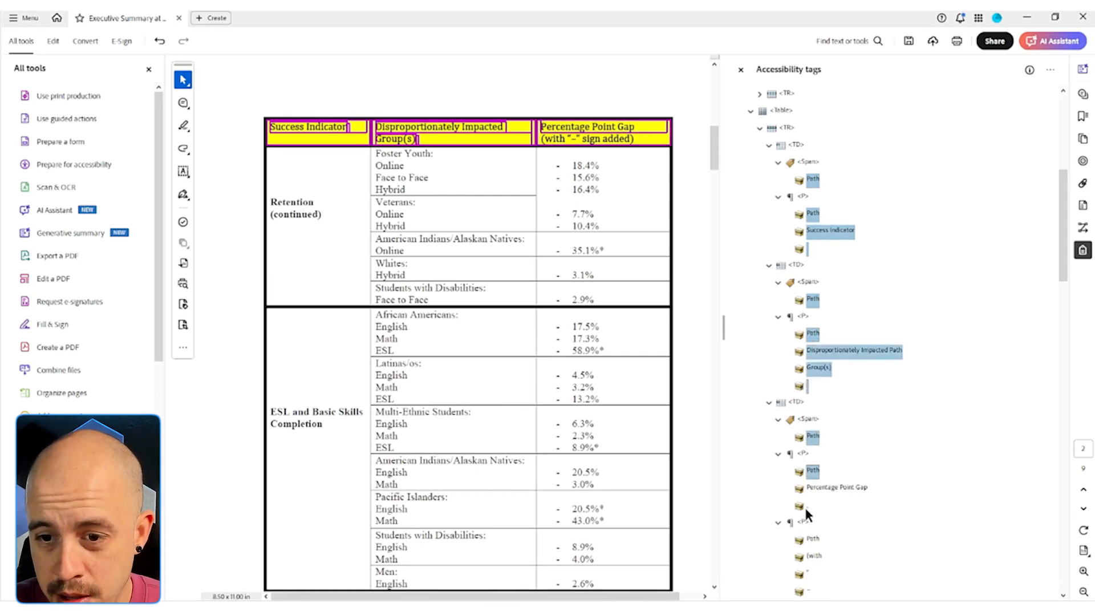
left_click(799, 507, "ctrl+shift")
scroll(881, 432, "down", 3)
left_click(811, 368, "ctrl")
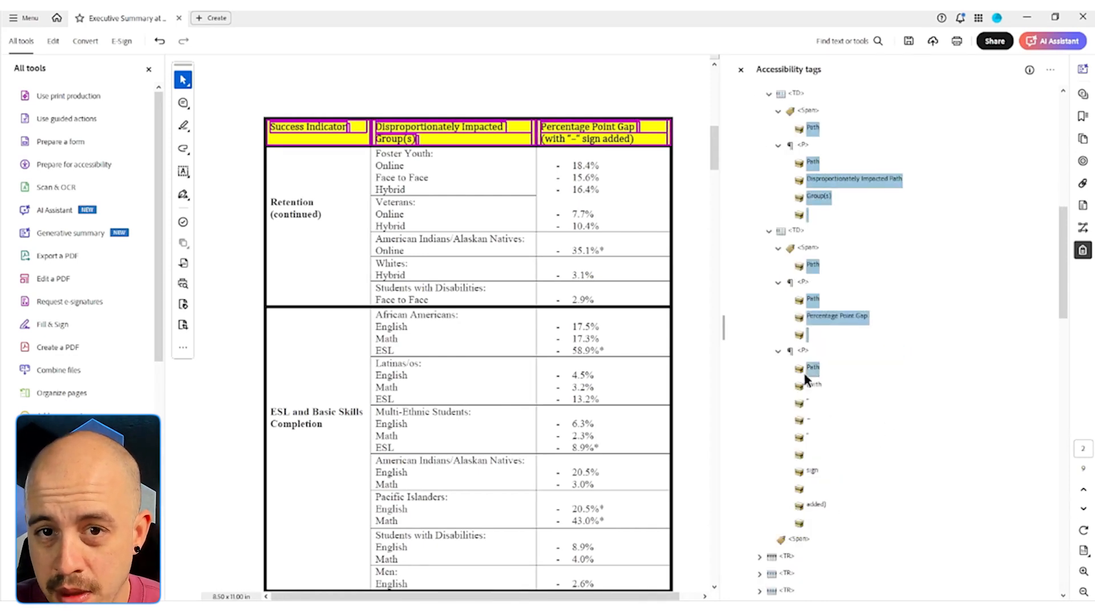
left_click(800, 523, "ctrl+shift")
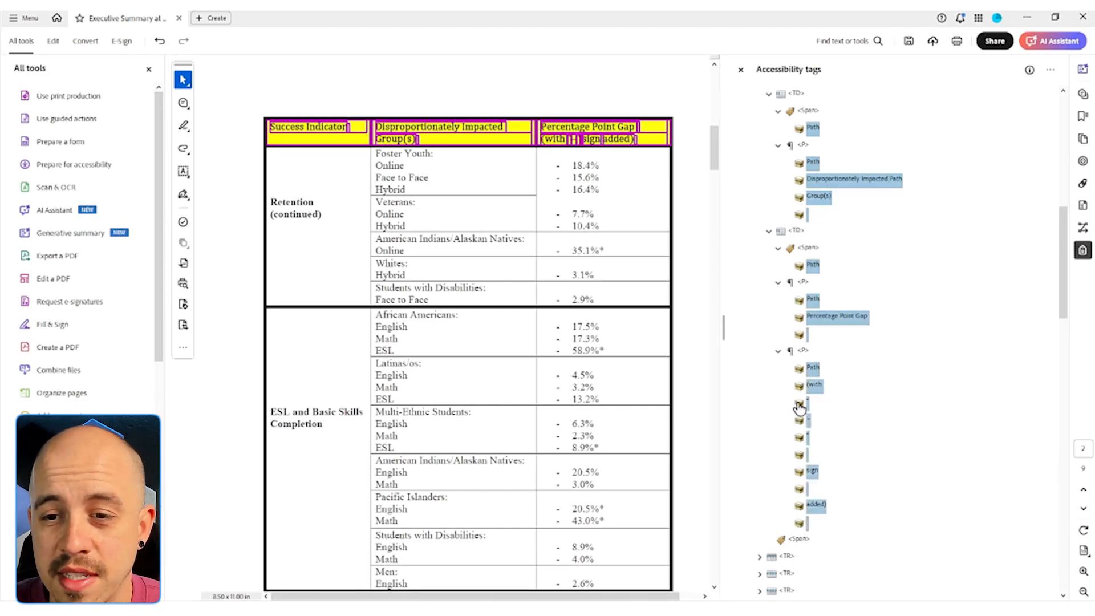
right_click(804, 372)
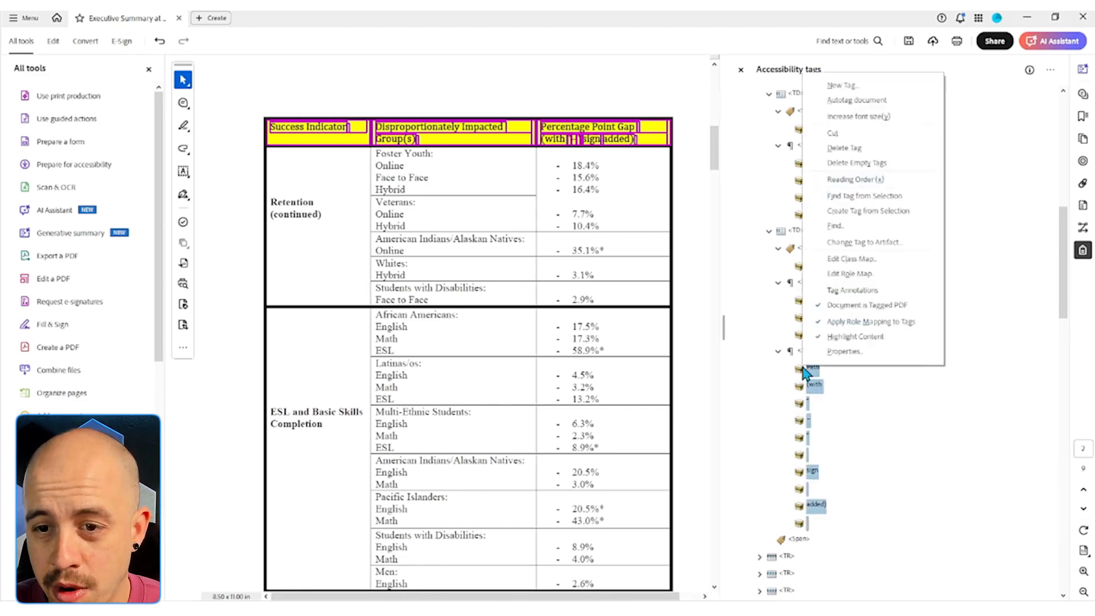
left_click(852, 249)
left_click(556, 354)
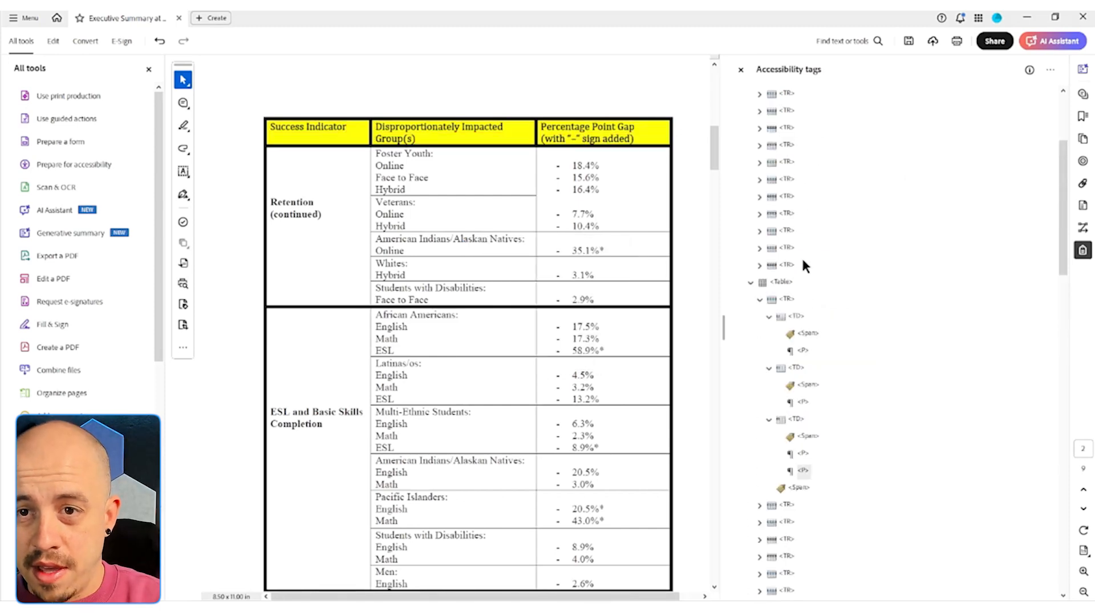
left_click(787, 299)
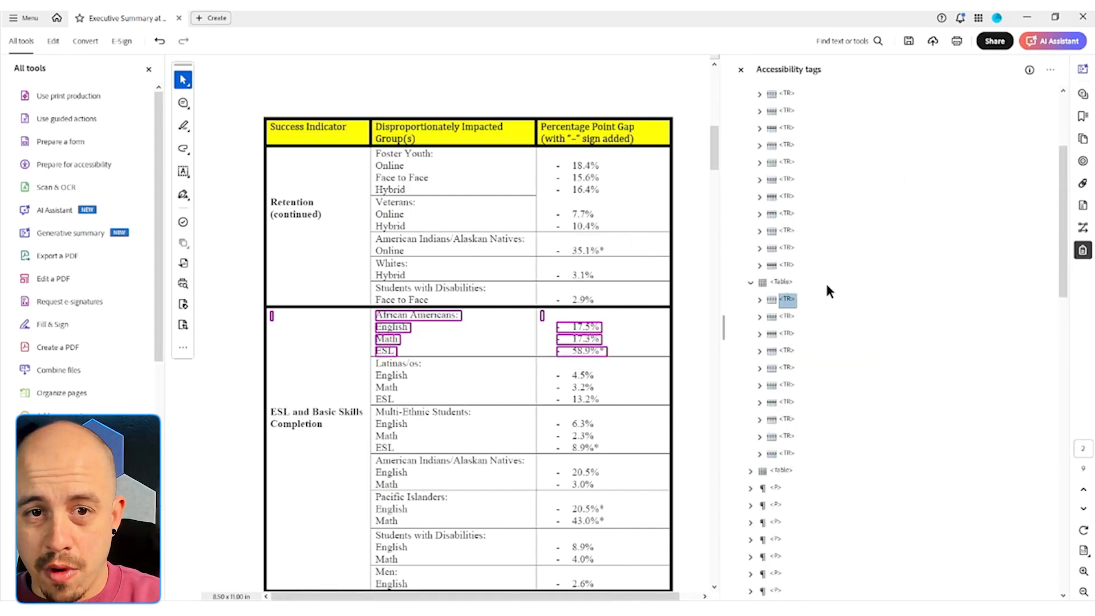
Open the new tag settings for the first table's Latinas/os row after checking the neighbouring rows
scroll(821, 285, "up", 3)
left_click(795, 353)
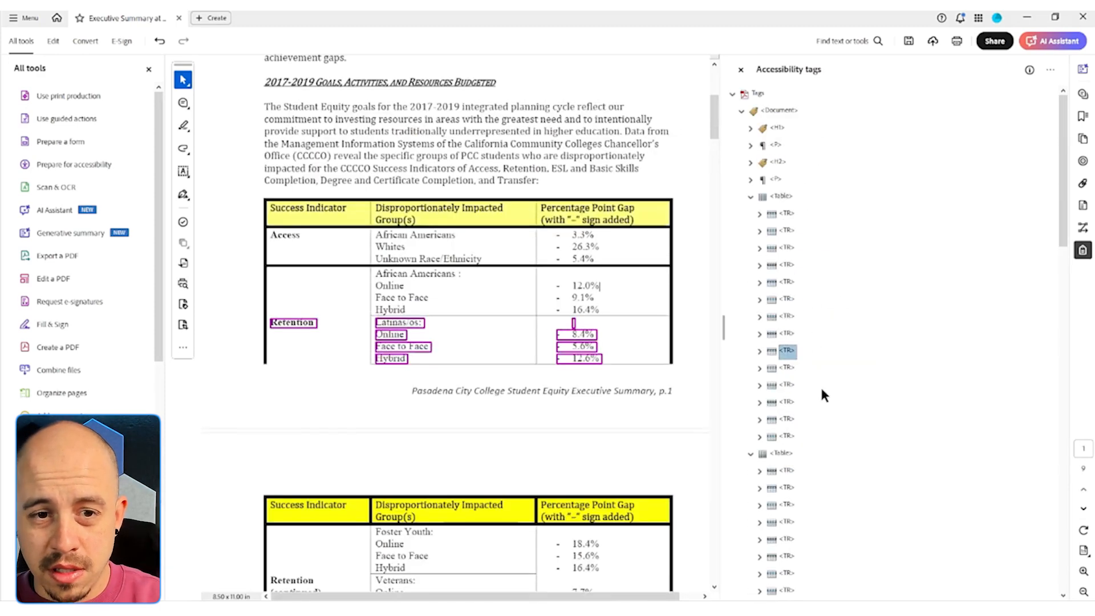
key("Up")
key("Up")
key("Up")
key("Up")
key("Down")
key("Down")
key("Down")
key("Down")
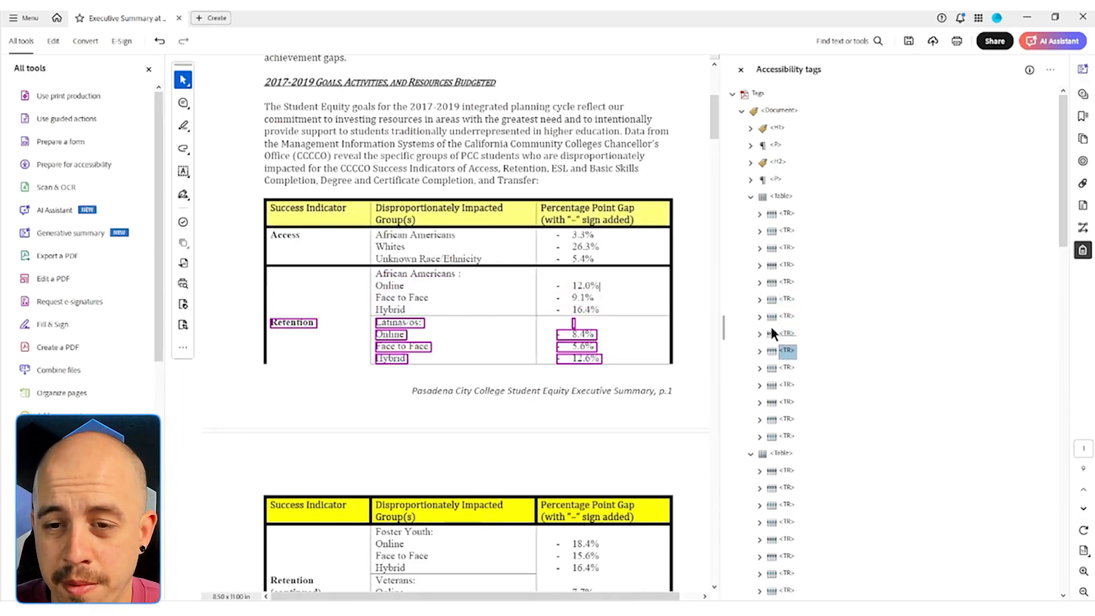
right_click(791, 350)
left_click(826, 72)
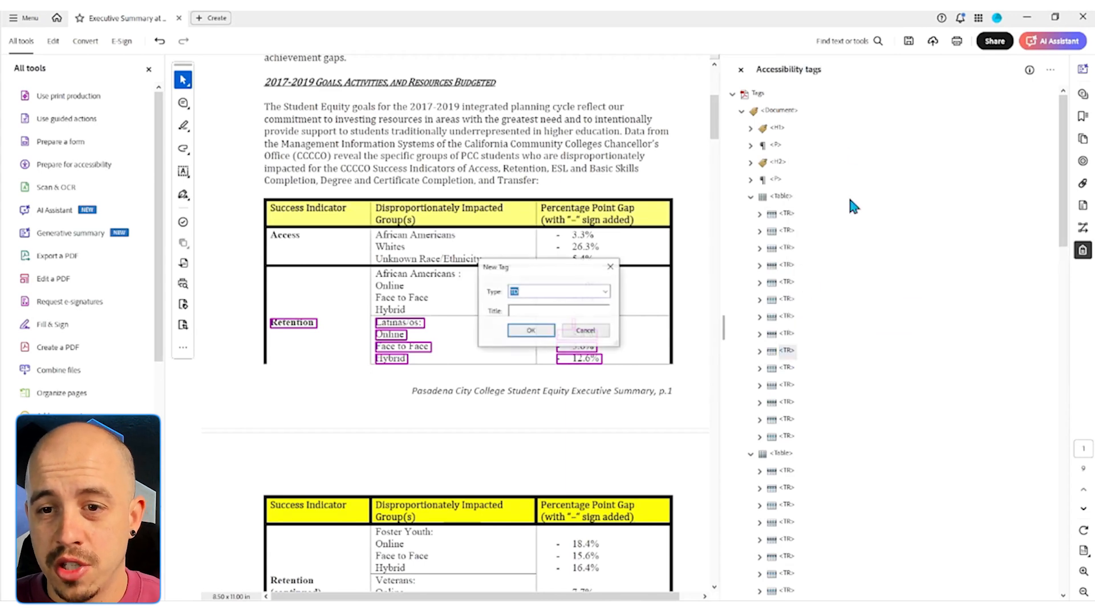
Add six empty TR tags after the Latinas/os row in the first table's tag tree
left_click(529, 331)
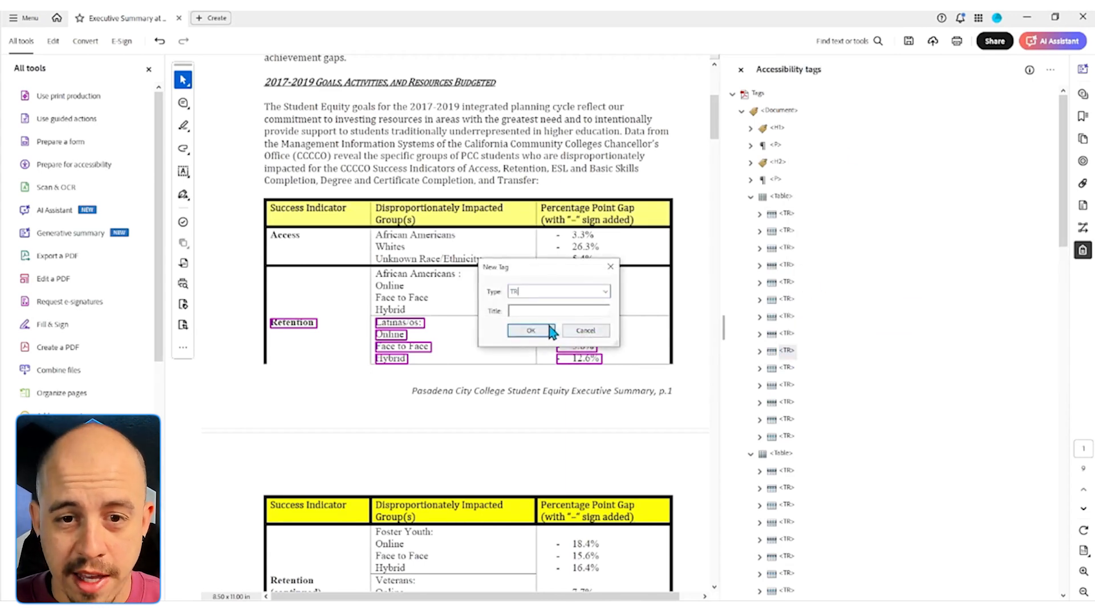
right_click(789, 372)
left_click(826, 140)
left_click(529, 331)
right_click(789, 371)
left_click(829, 133)
left_click(529, 331)
right_click(789, 372)
left_click(826, 133)
right_click(789, 371)
left_click(837, 132)
key("Return")
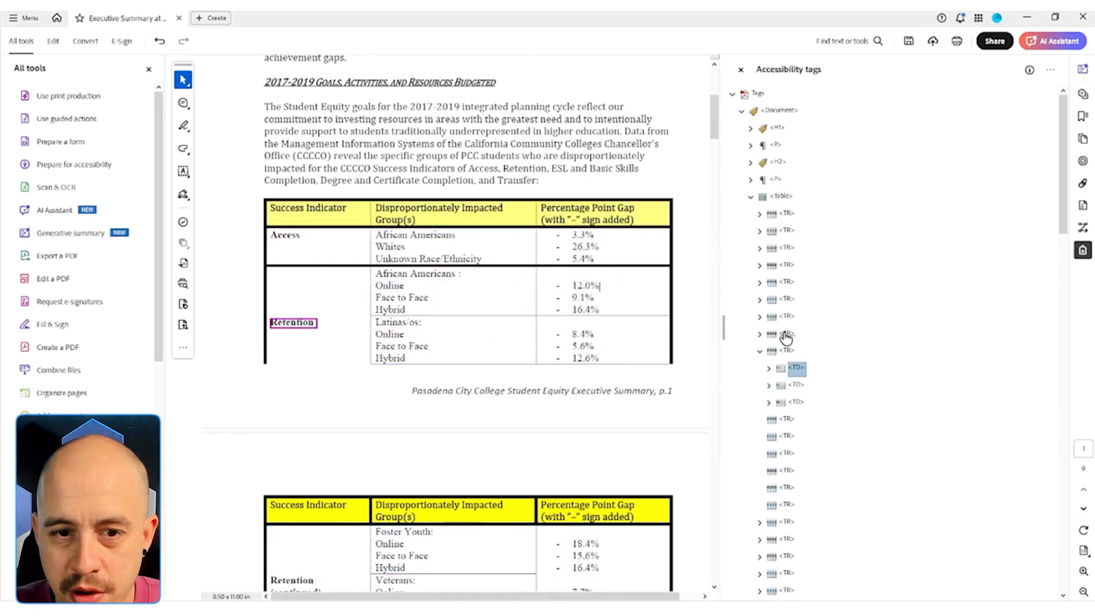
Expand the group and percentage cells of the Latinas/os row and examine their nested tags
key("Down")
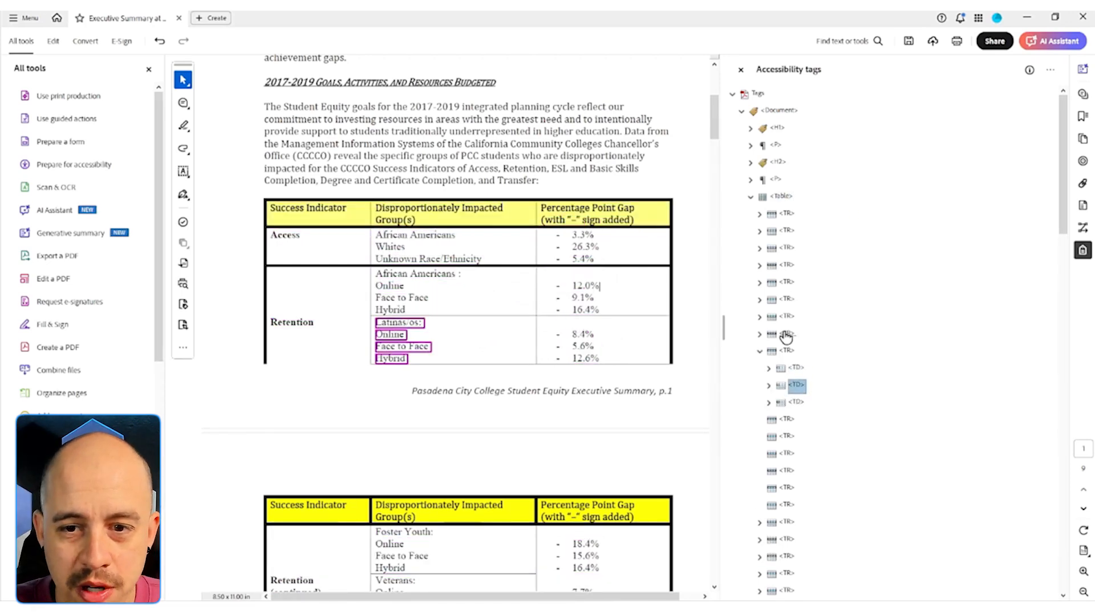
key("Right")
key("Down")
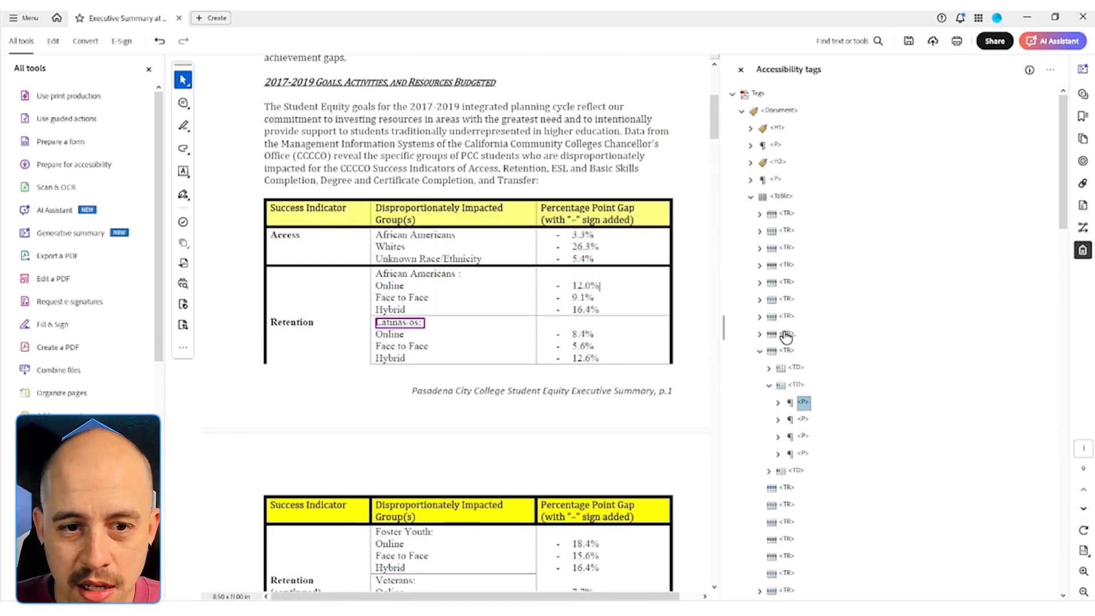
key("Down")
key("Down")
key("Down")
key("Down")
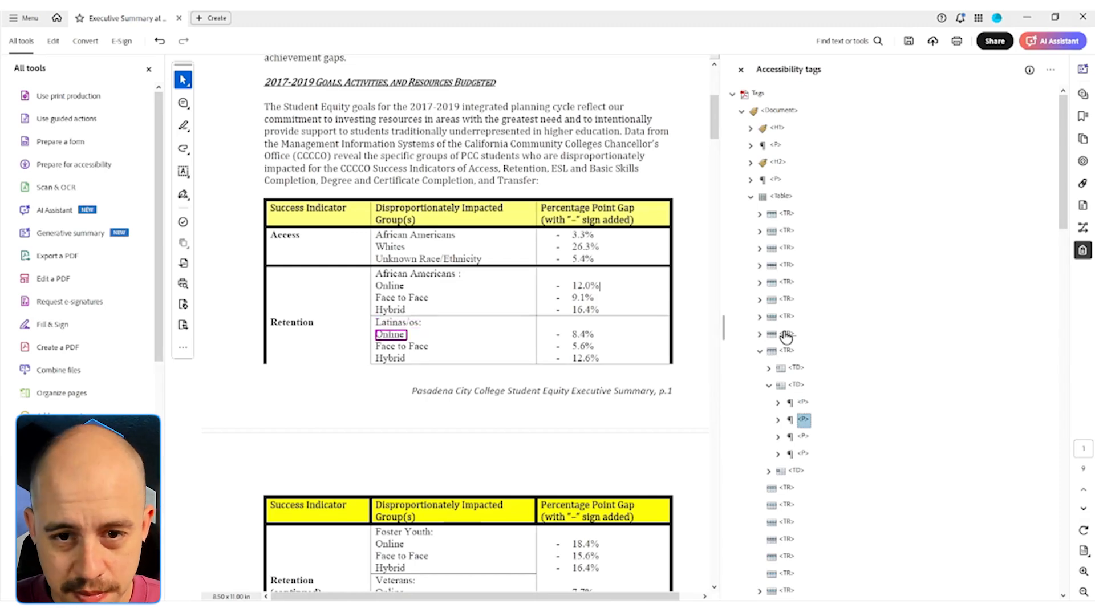
key("Right")
key("Down")
Change the Retention cell's tag in the Latinas/os row to TH
key("Up")
key("Up")
key("Up")
key("Up")
key("Up")
key("Up")
key("Up")
key("Right")
key("Down")
key("Up")
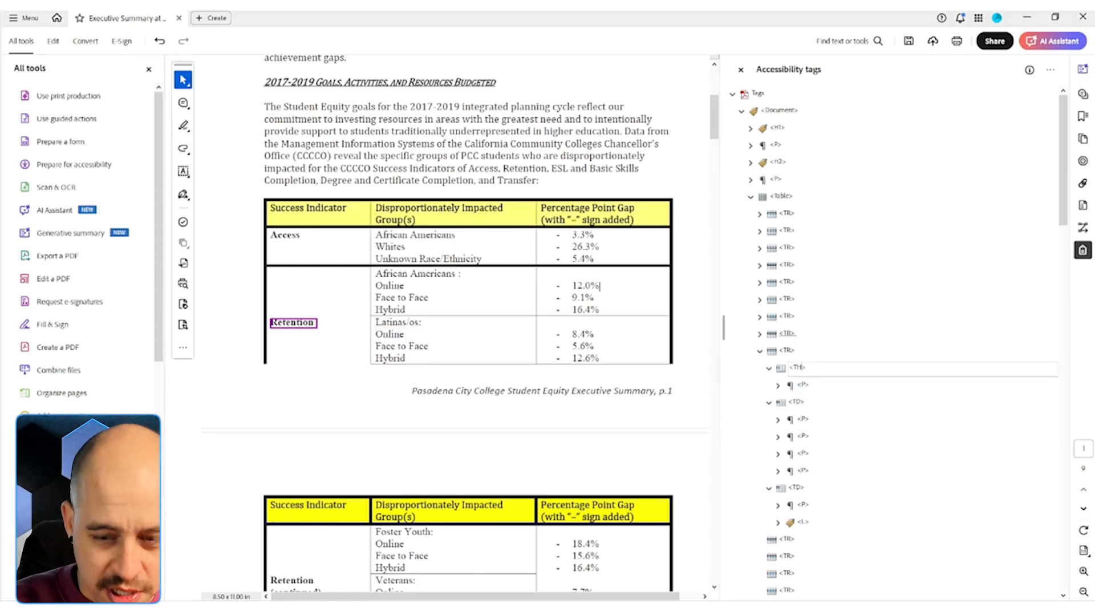
key("Left")
Move the Online, Face to Face and Hybrid paragraph tags out of the Latinas/os cell to directly below its row
key("Down")
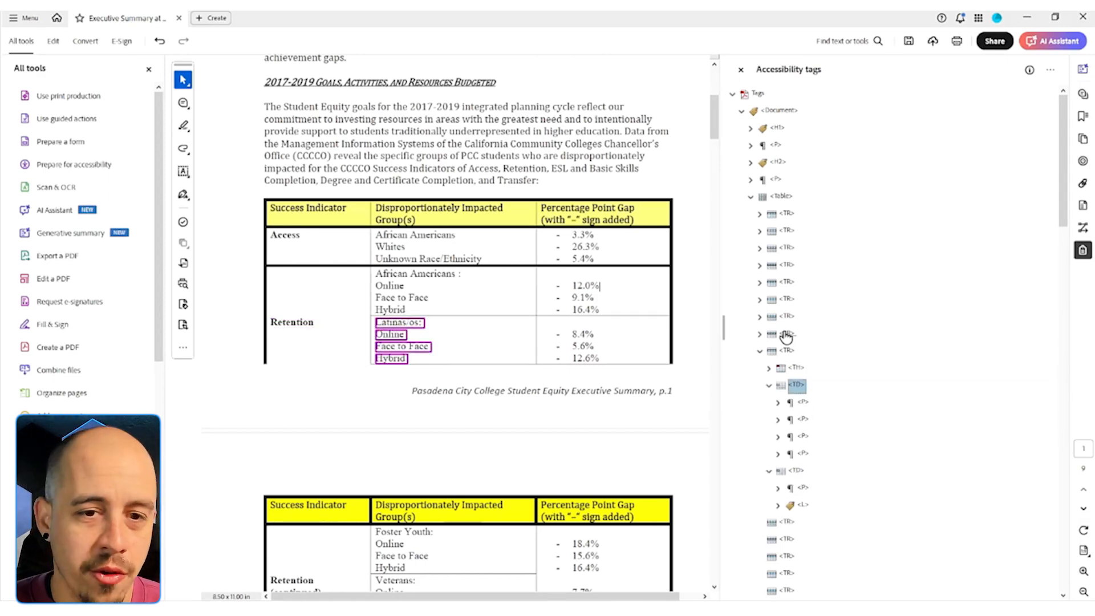
key("Down")
key("Down")
key("shift+Down")
key("shift+Down")
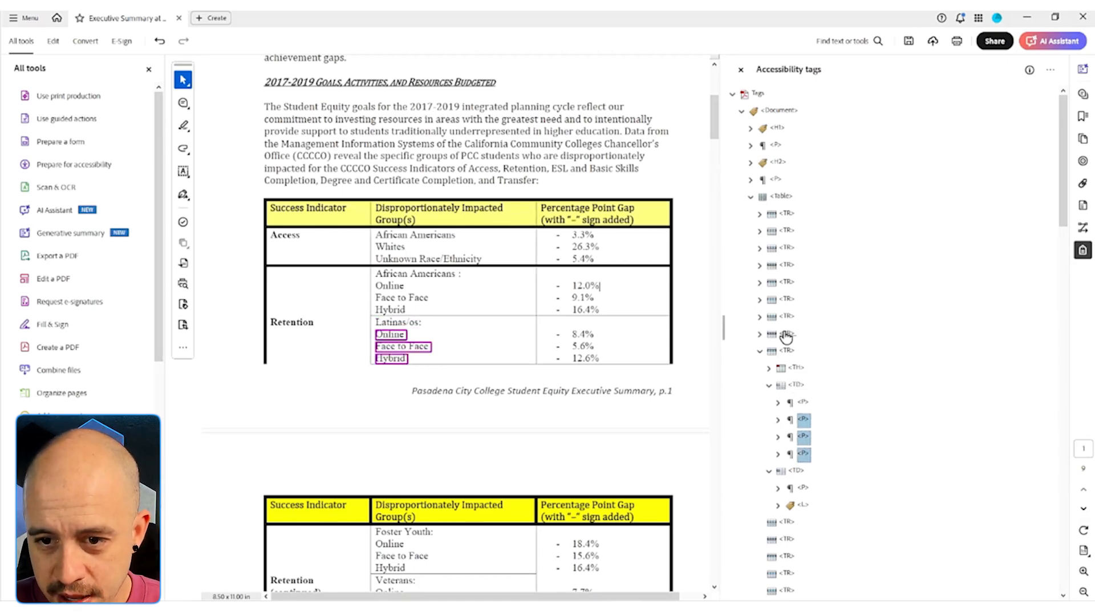
key("ctrl+x")
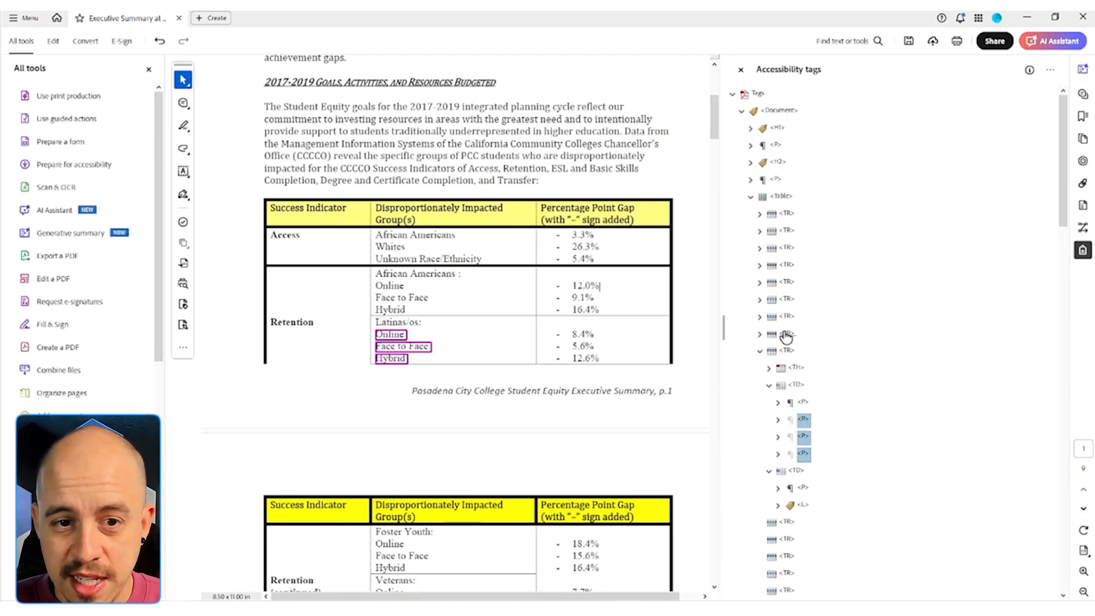
key("Down")
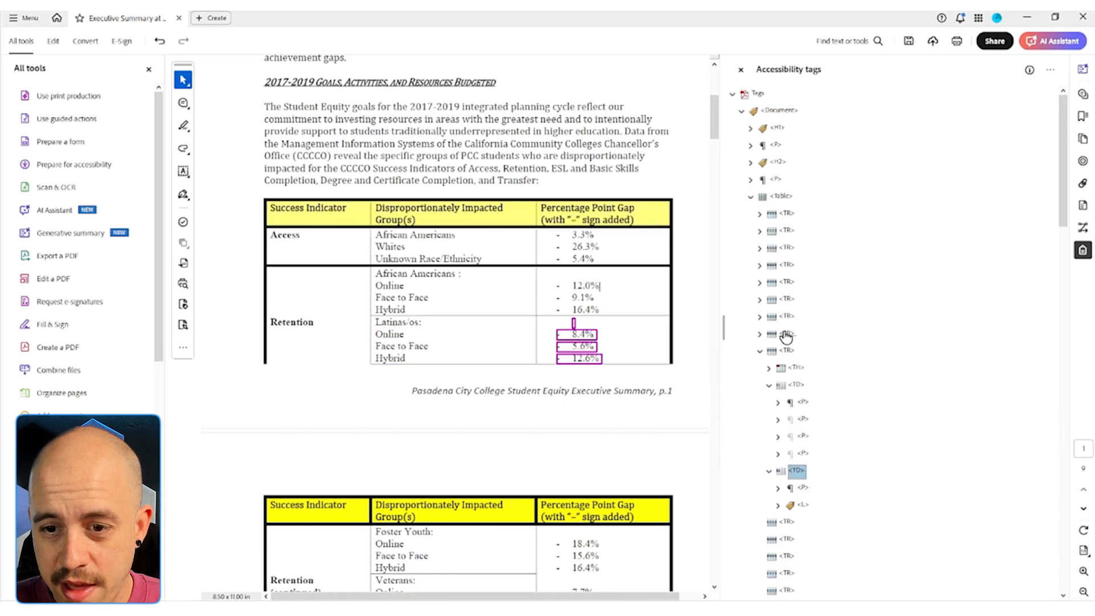
key("Up")
key("Up")
key("Up")
key("Up")
key("Up")
key("Up")
key("Up")
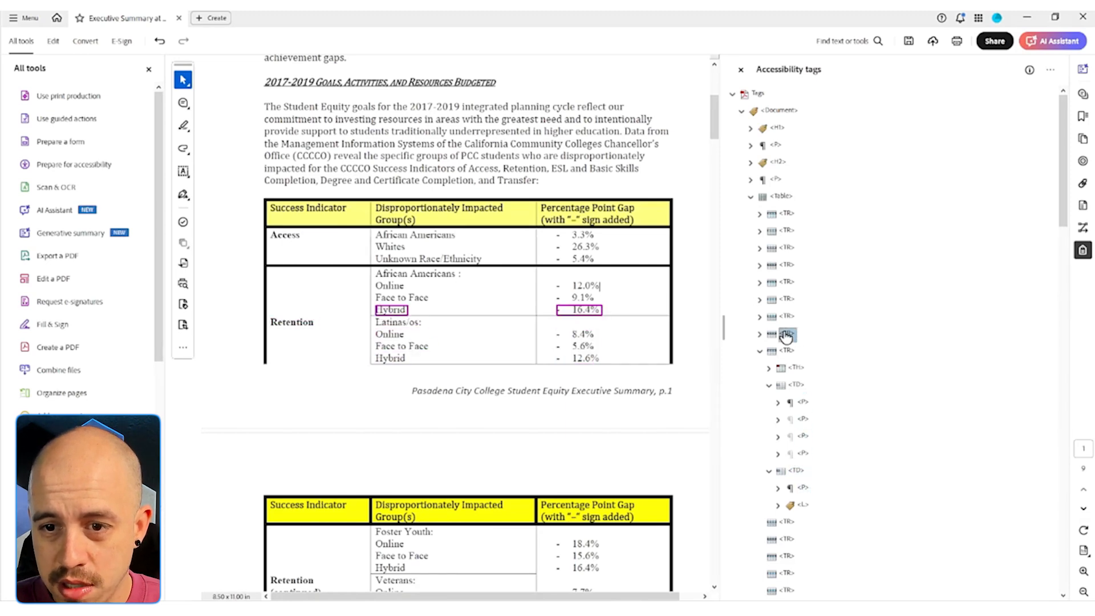
key("ctrl+v")
Move the percentage list tag out of the Latinas/os row and place it after the loose Hybrid paragraph tag
key("Down")
key("Down")
key("Down")
key("Down")
key("Down")
key("Down")
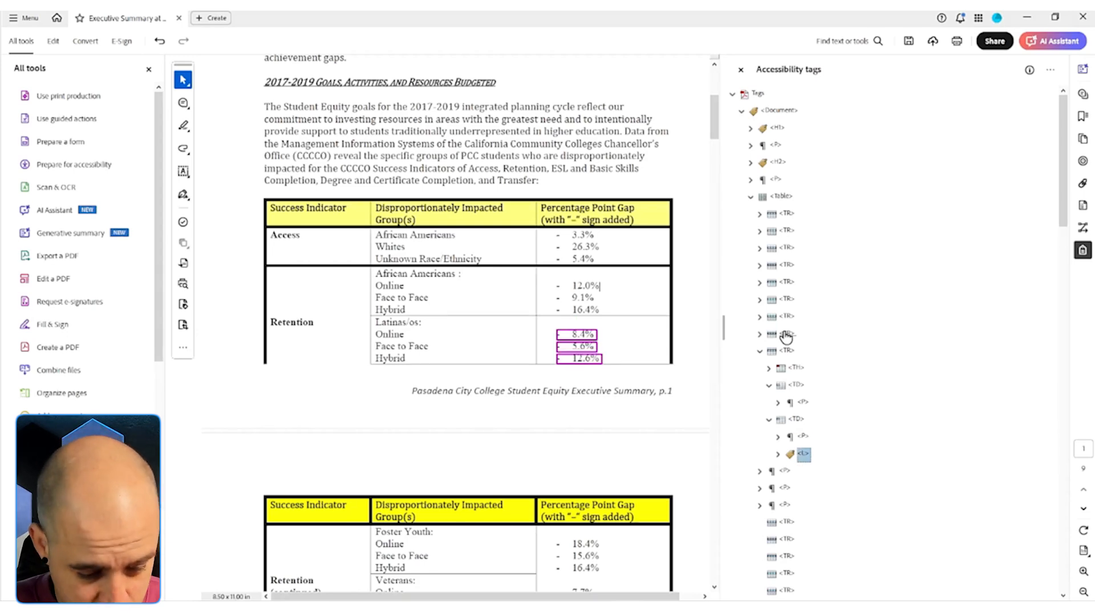
key("ctrl+x")
key("Down")
key("Down")
key("Down")
key("ctrl+v")
Review the tags remaining in the Latinas/os row, down to the blank paragraph in its percentage cell
key("Up")
key("Up")
key("Up")
key("Right")
key("Up")
key("Up")
key("Up")
key("Up")
key("Up")
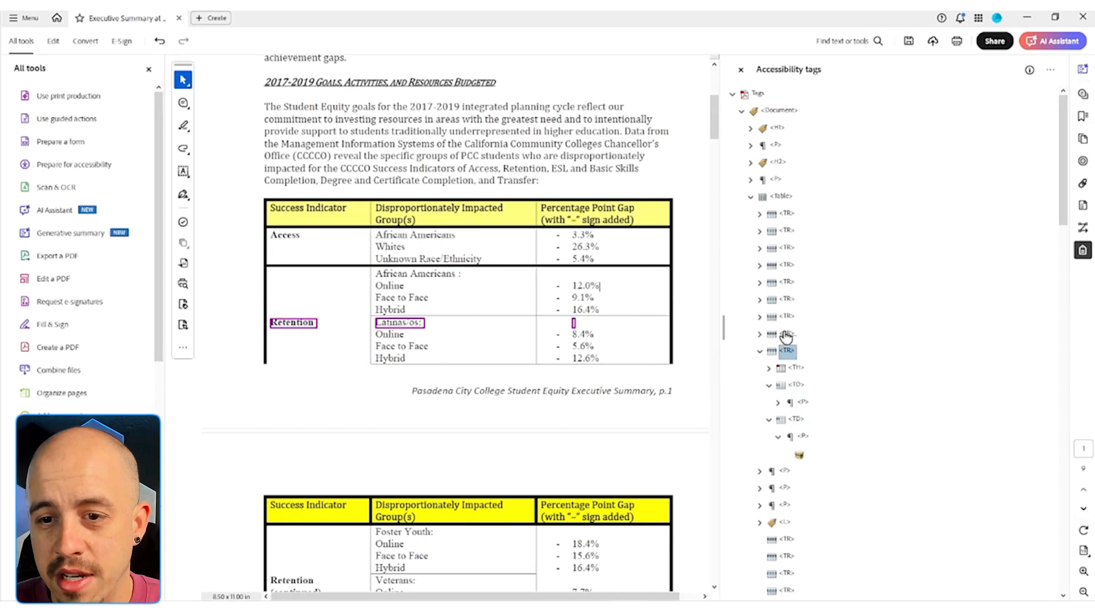
key("Down")
key("Down")
key("Left")
key("Down")
key("Left")
key("Down")
key("Down")
key("Down")
key("Right")
key("Right")
key("Right")
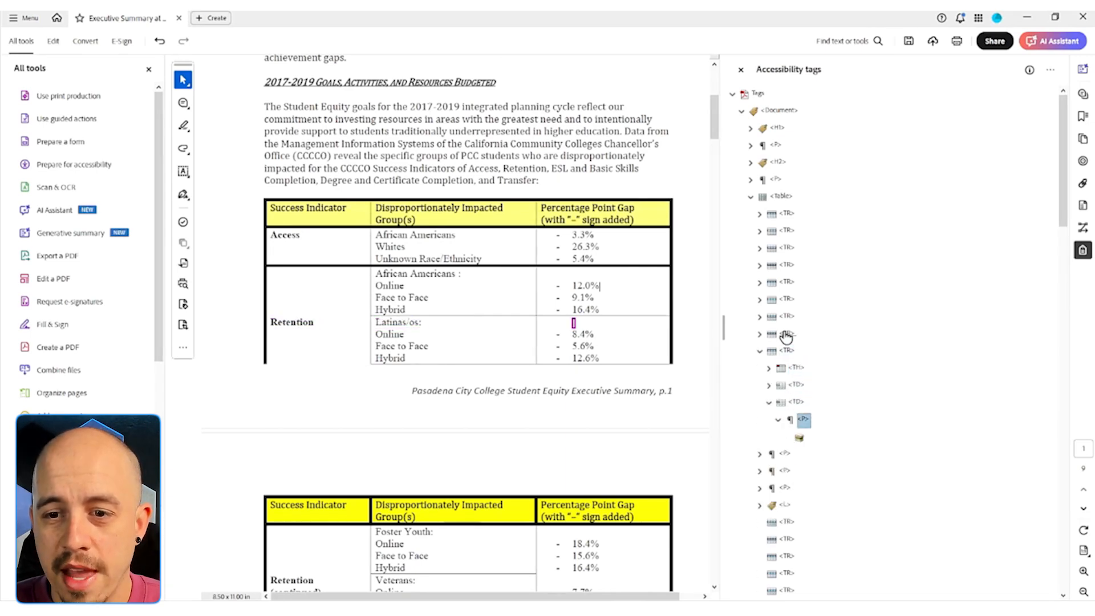
Give the blank paragraph in the Latinas/os percentage cell actual text beginning with "No d"
right_click(802, 420)
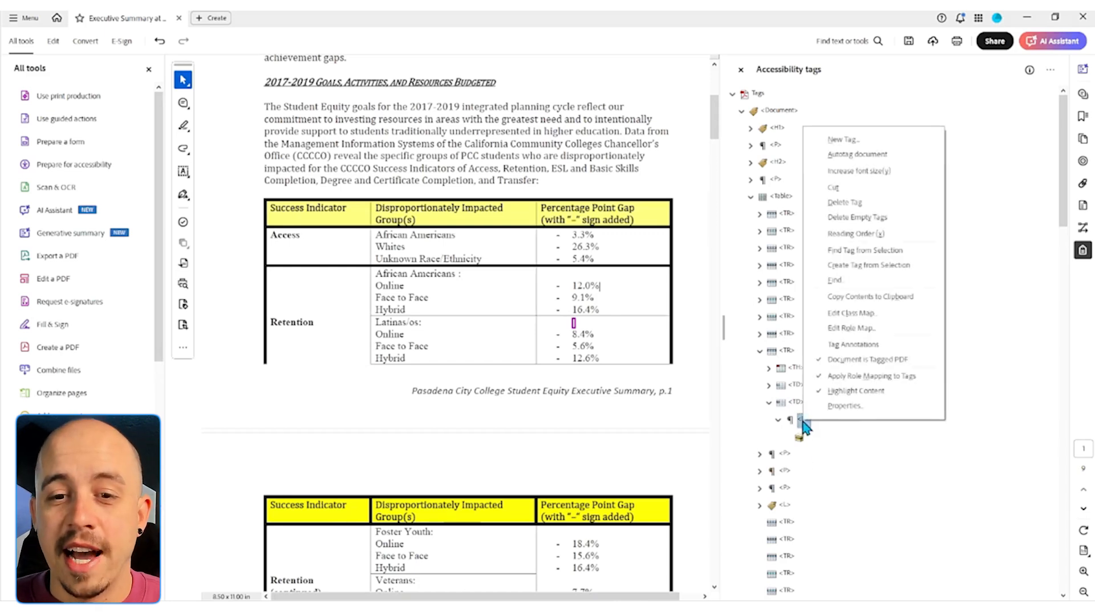
left_click(831, 405)
left_click(559, 249)
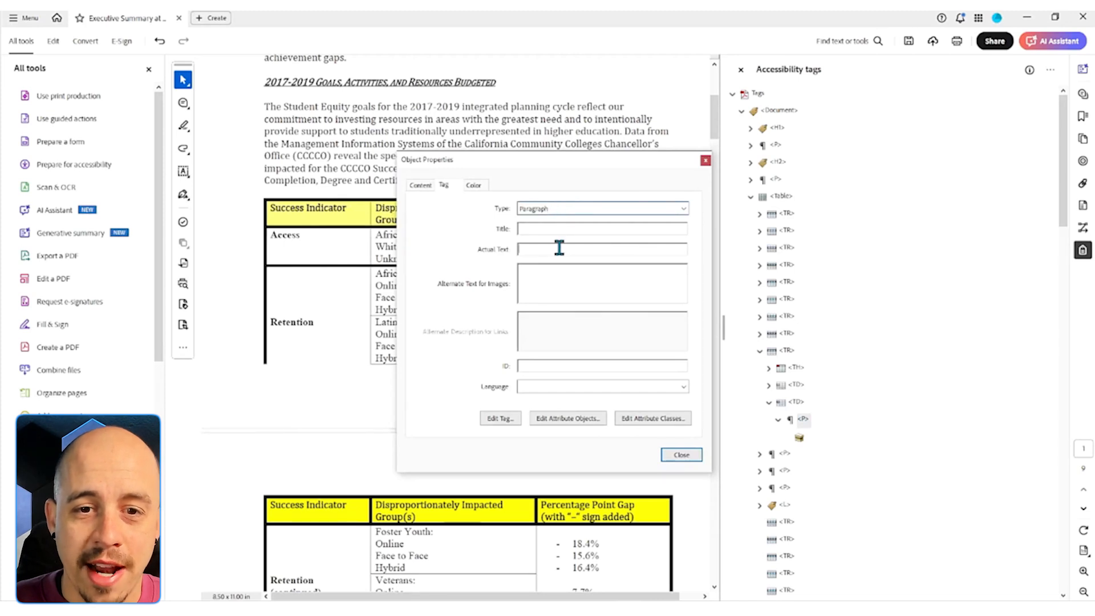
type("B")
key("BackSpace")
type("No d")
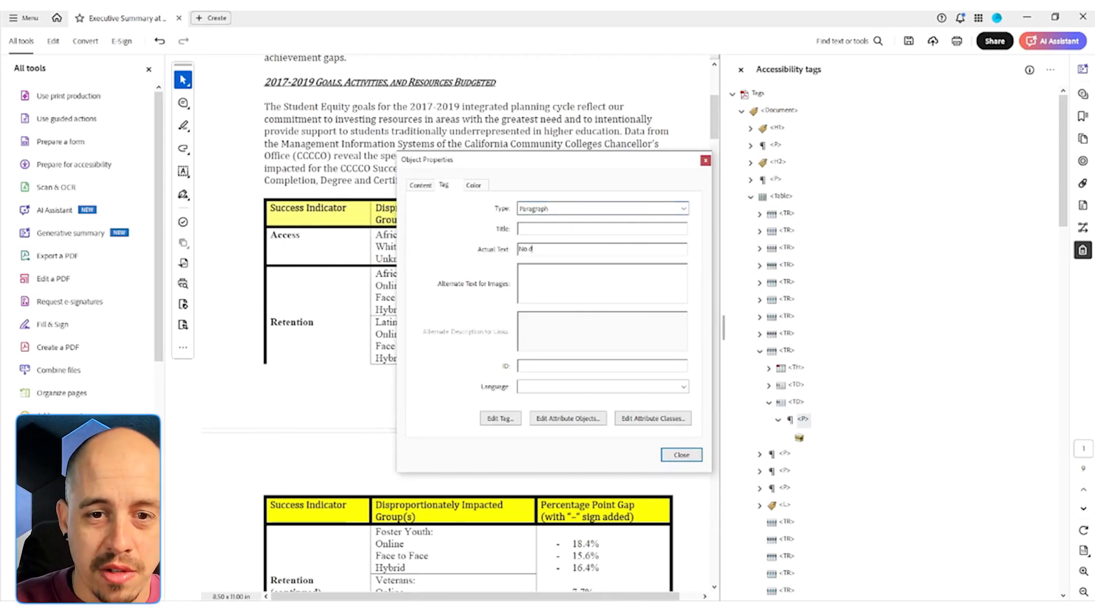
left_click(682, 454)
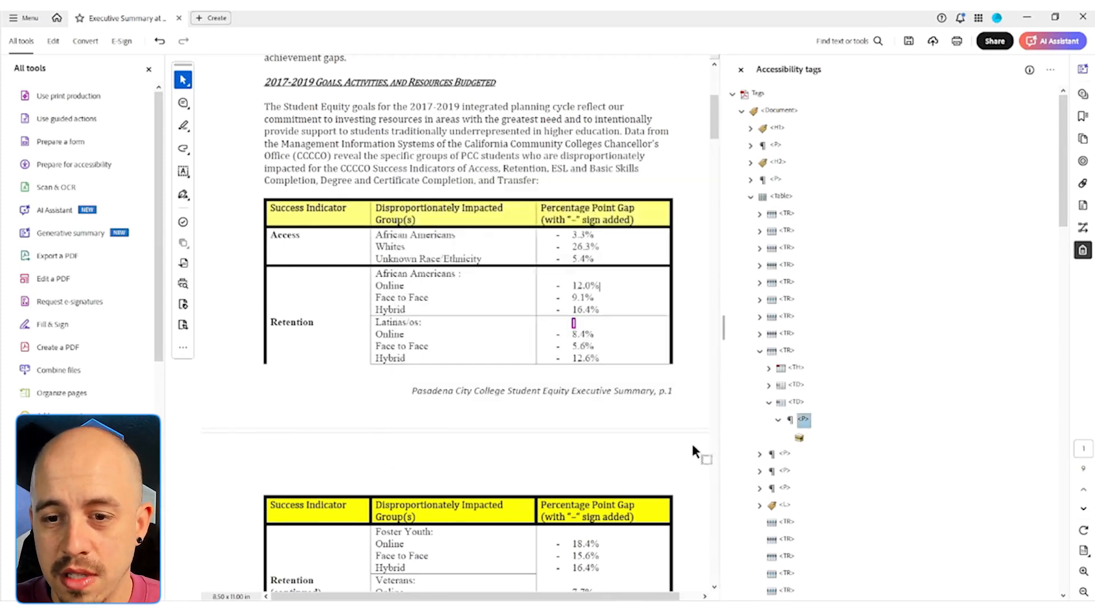
Collapse the Latinas/os row and examine the loose paragraph tags and percentage list items beneath it
left_click(787, 353)
key("Left")
key("Down")
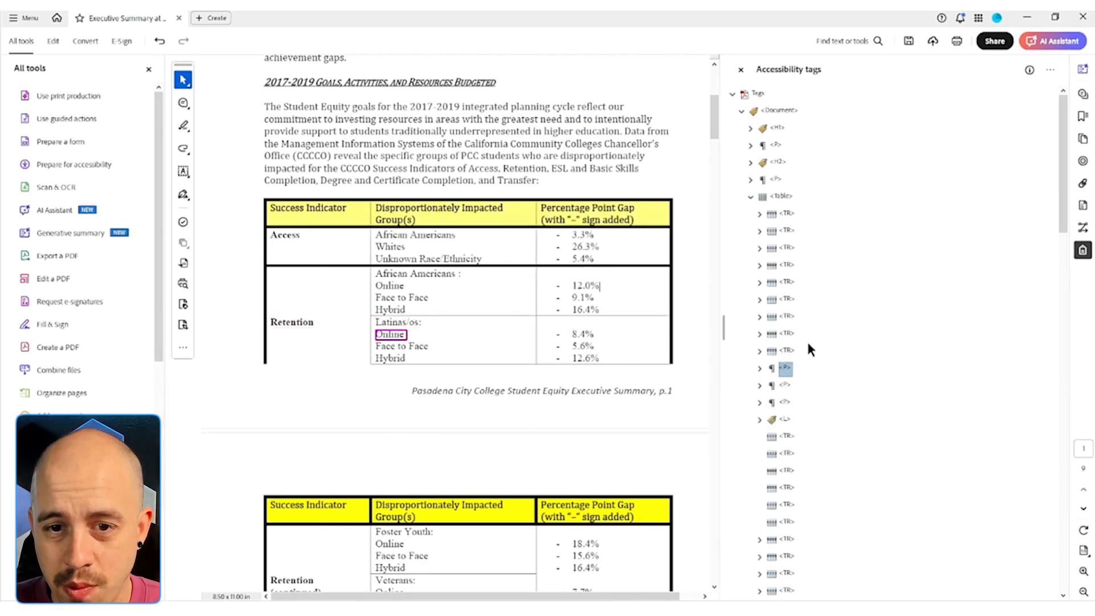
key("Down")
key("Down")
key("Down")
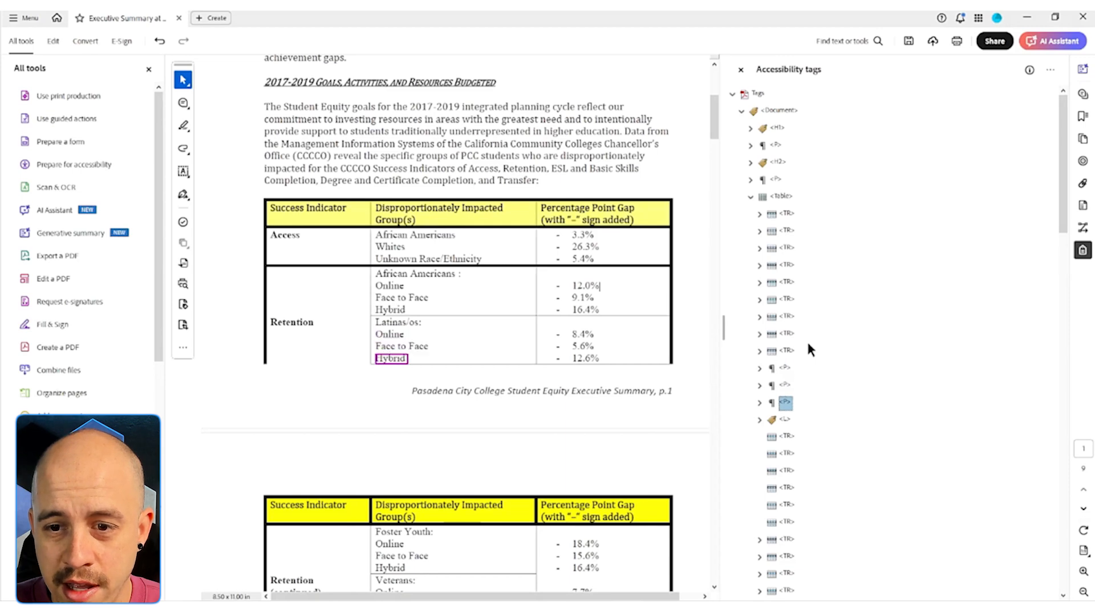
key("Right")
key("Down")
key("Right")
key("Down")
key("Right")
key("Left")
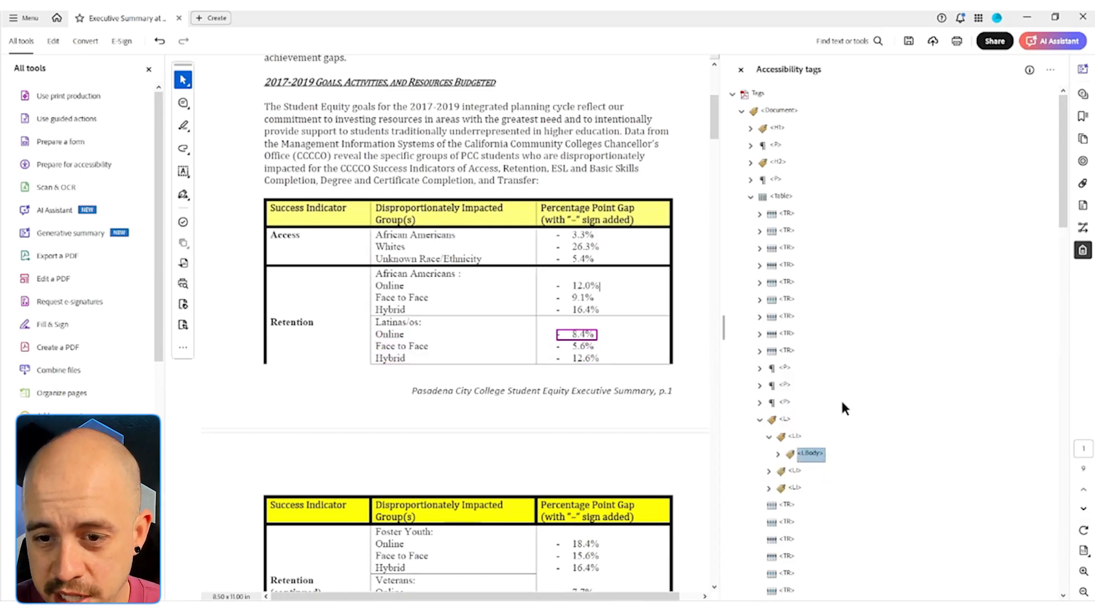
key("Down")
key("Down")
key("Down")
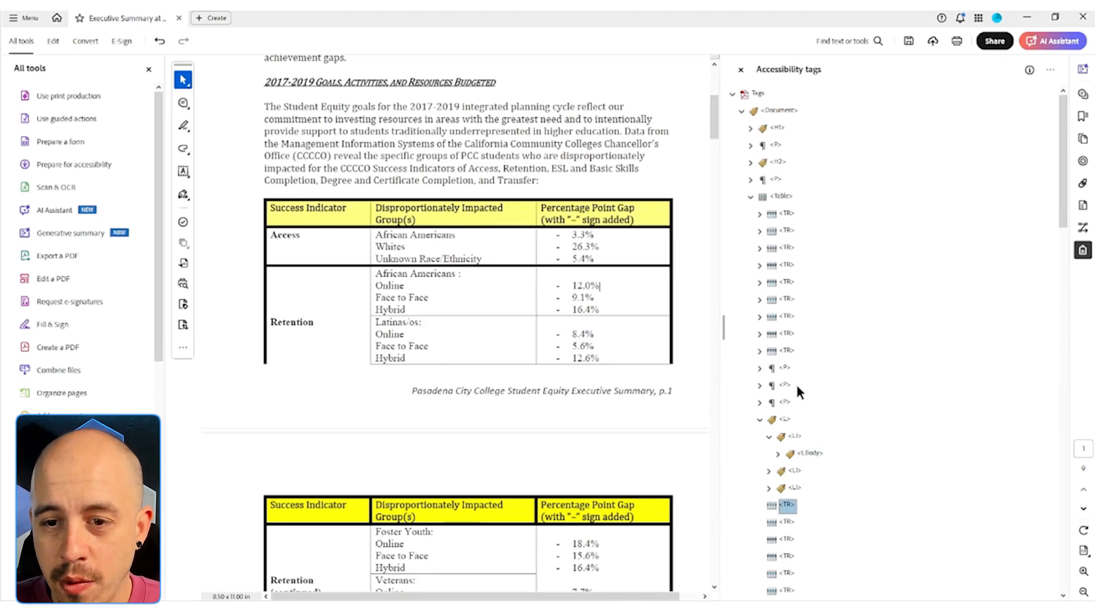
Retag the loose Online paragraph and its 8.4% list item as TD and move both into the first empty TR
left_click(785, 369)
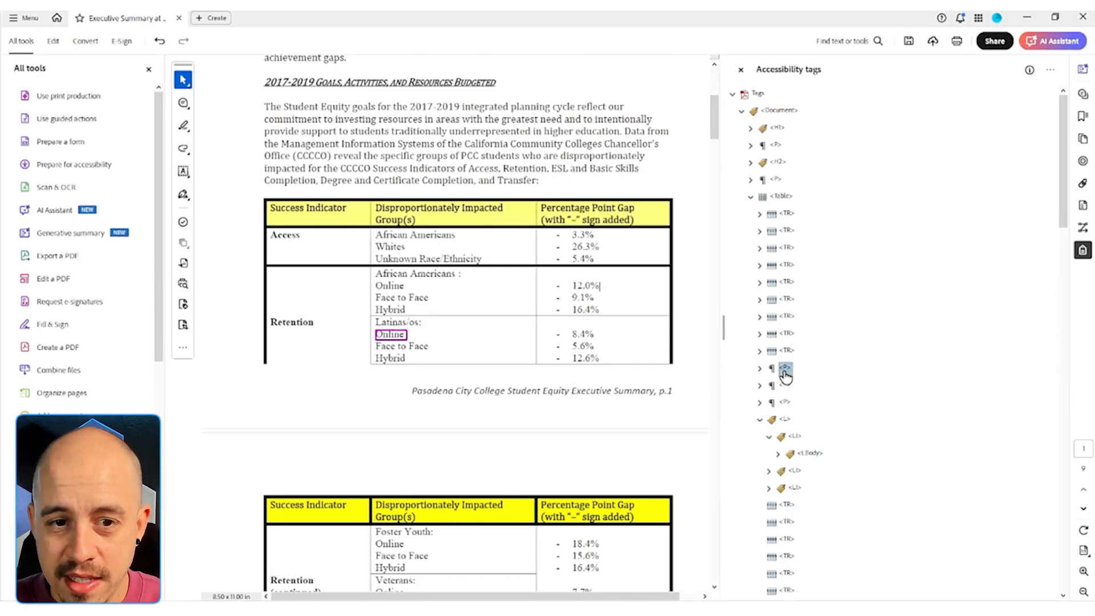
left_click(797, 438, "ctrl")
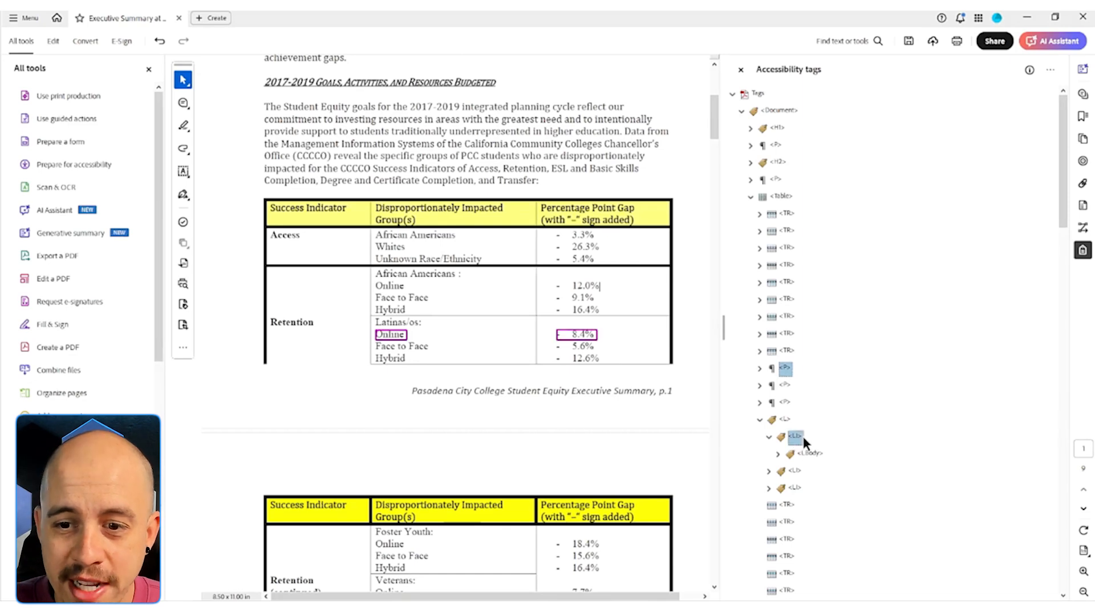
right_click(795, 439)
left_click(833, 422)
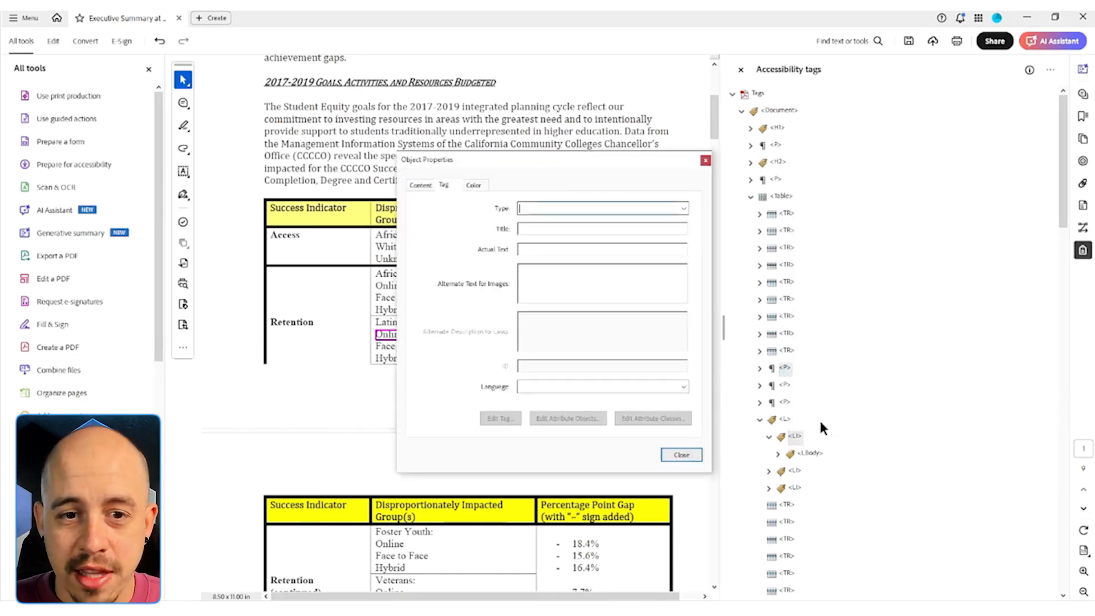
type("TD")
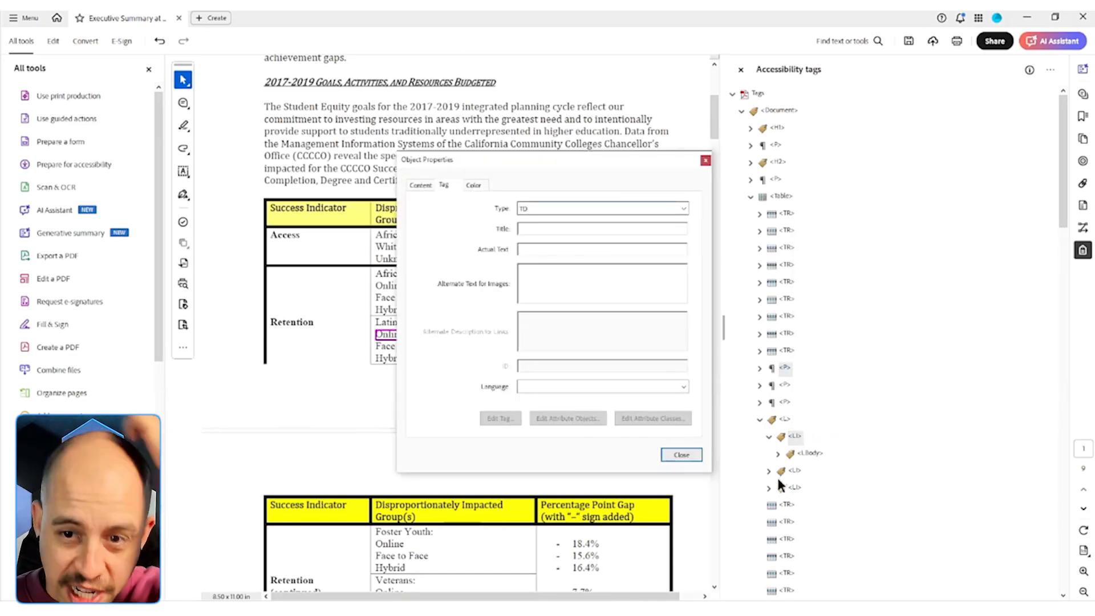
left_click(673, 455)
left_click_drag(787, 372, 790, 506)
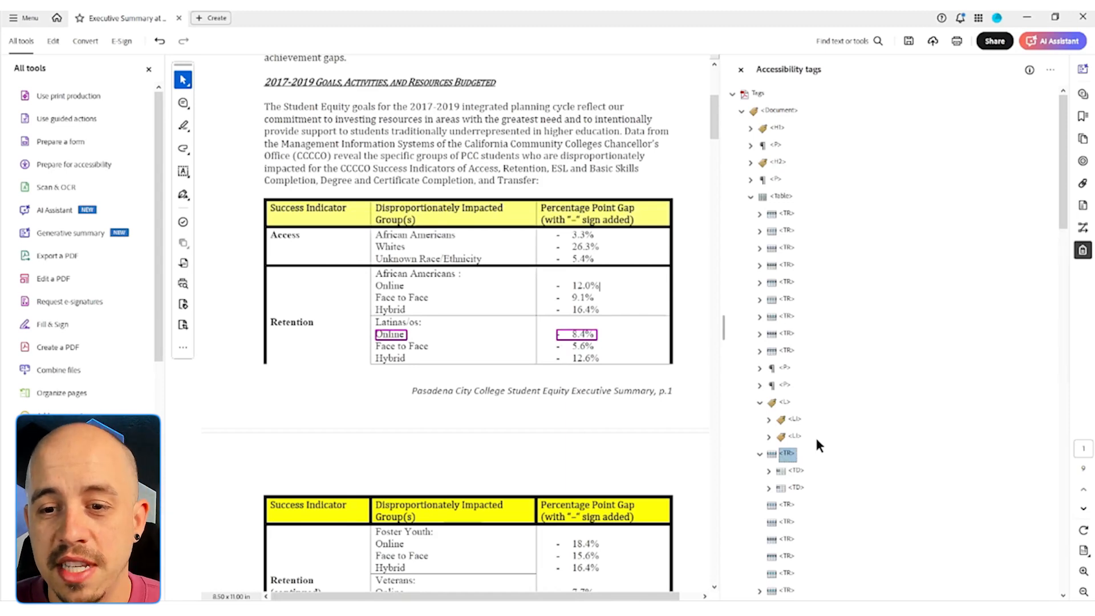
Move the Online row with its two TD cells directly below the Latinas/os row and collapse it
key("Up")
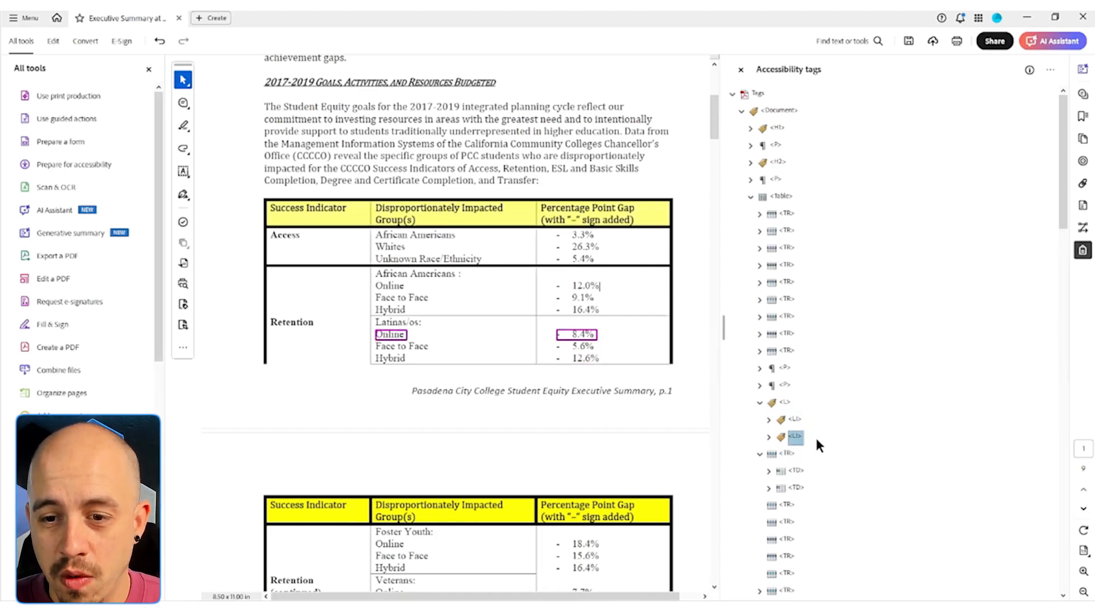
key("Up")
key("Up")
key("Up")
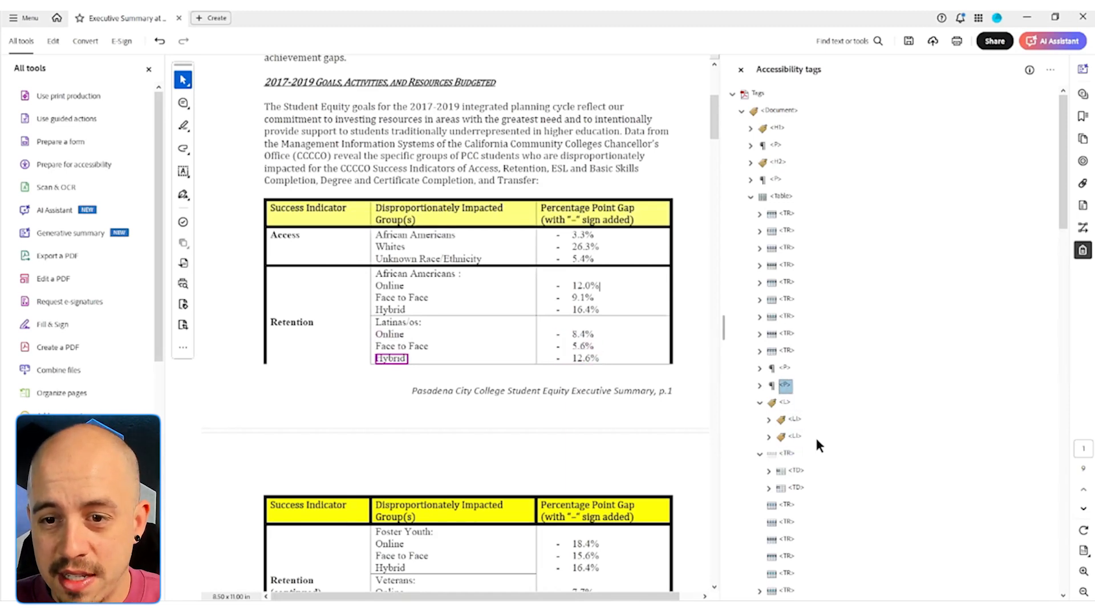
key("Up")
key("Up")
key("ctrl+v")
key("Up")
key("Down")
key("Left")
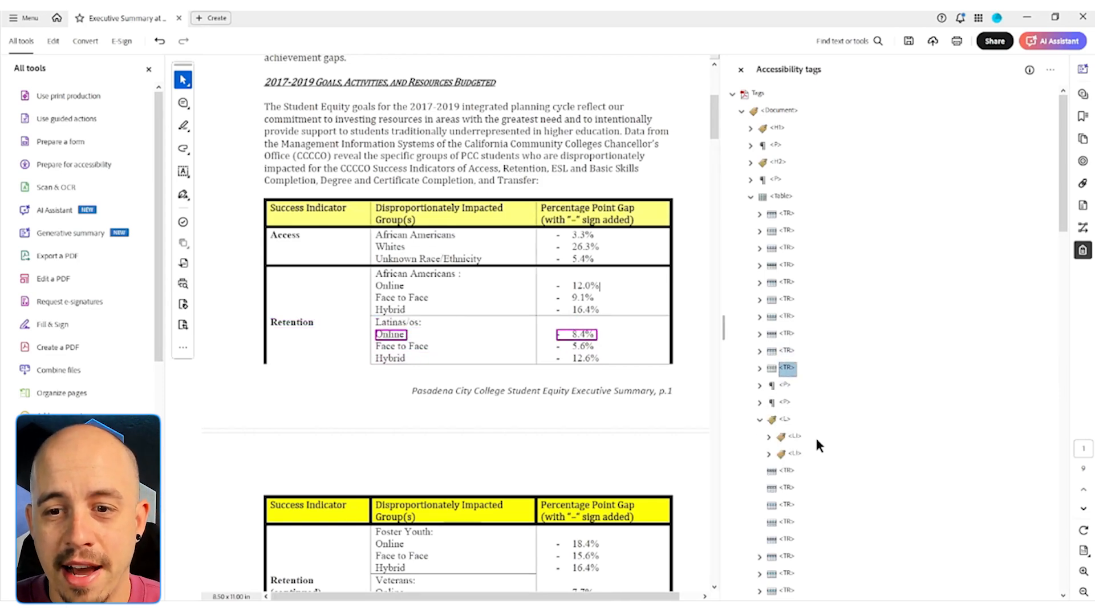
key("Down")
key("Up")
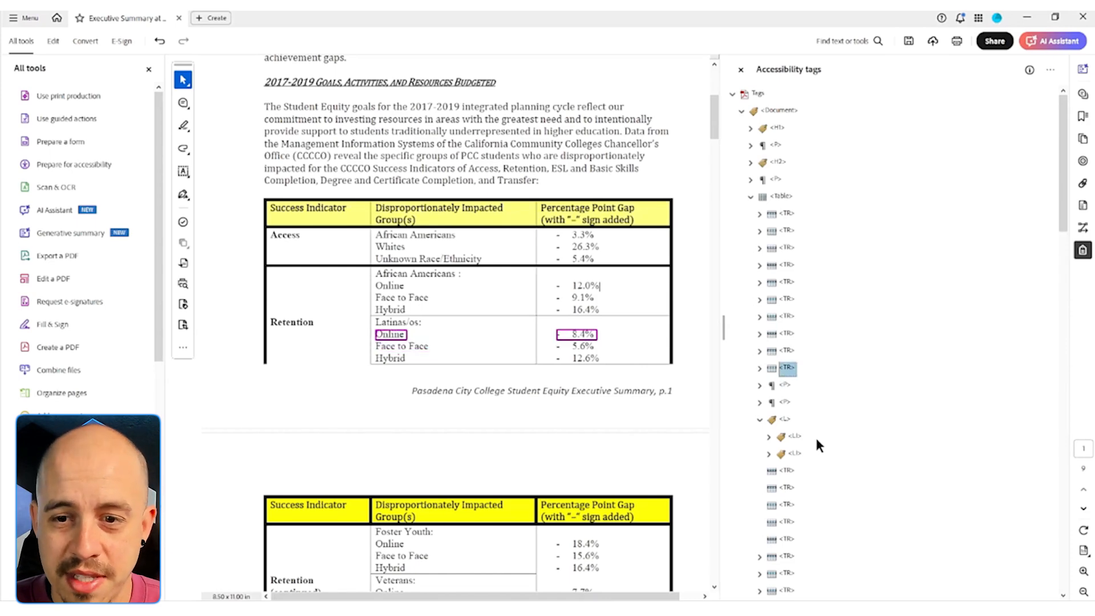
Retag the loose Face to Face paragraph and its 5.6% list body as TD
key("Down")
key("Right")
key("Down")
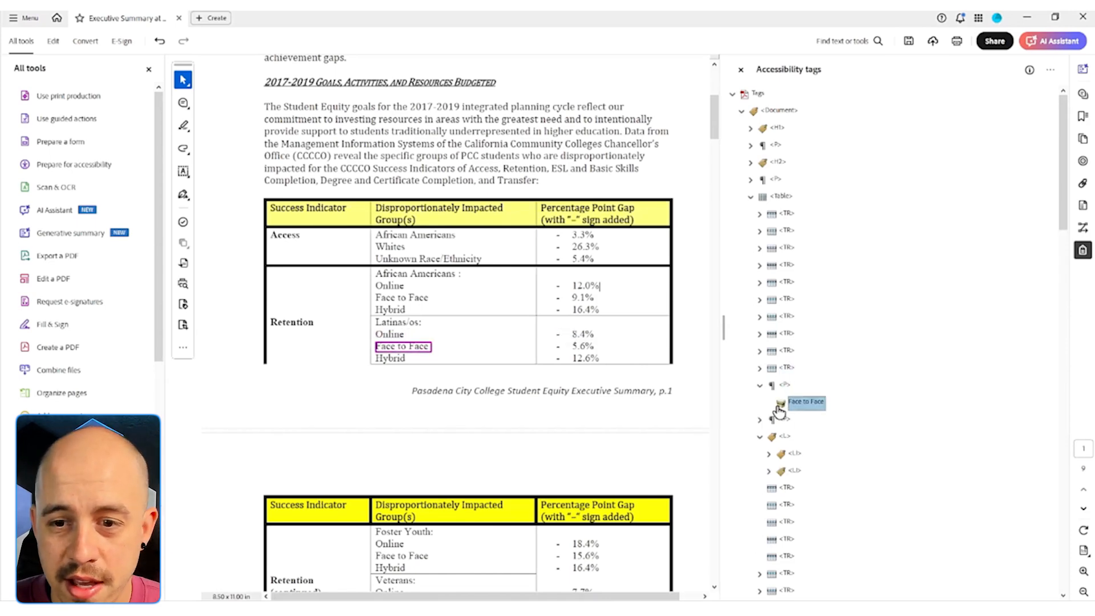
key("Left")
key("Left")
key("Down")
key("Down")
key("Down")
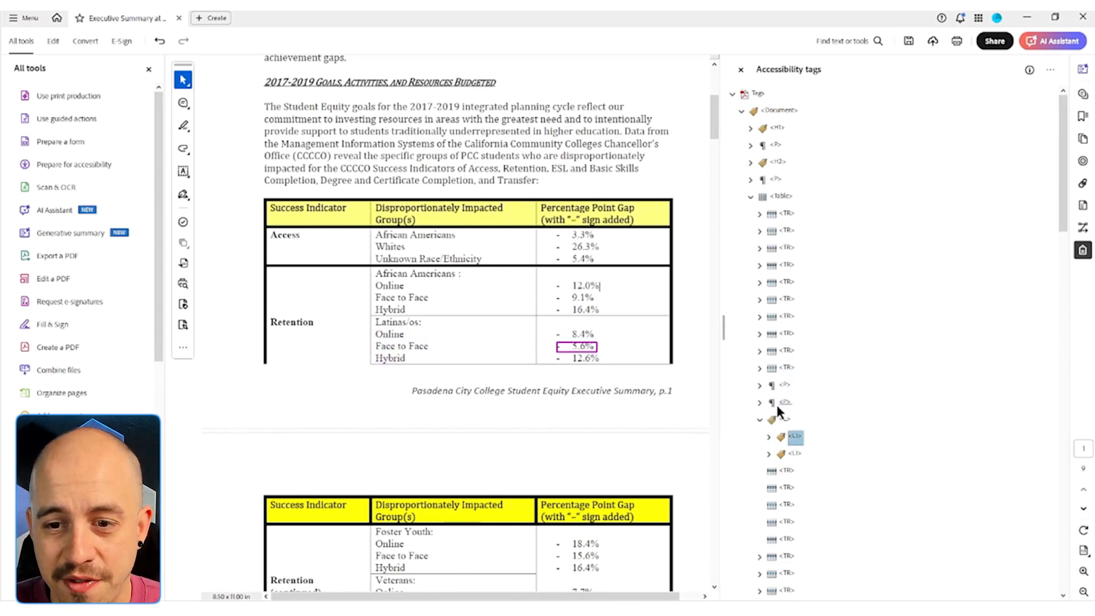
key("Right")
key("Down")
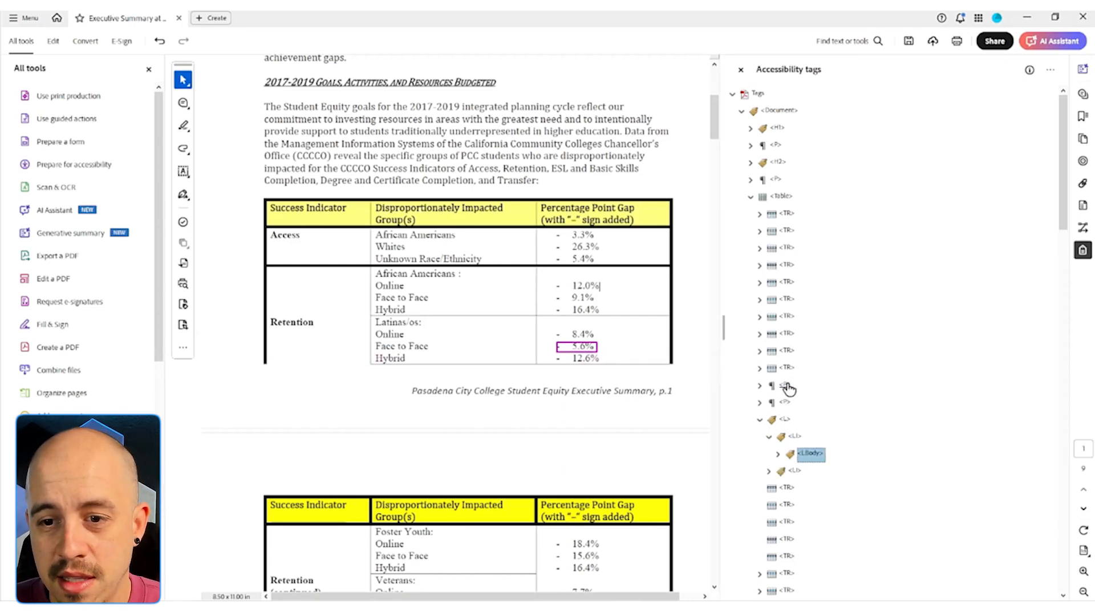
left_click(787, 385)
left_click(807, 458, "ctrl")
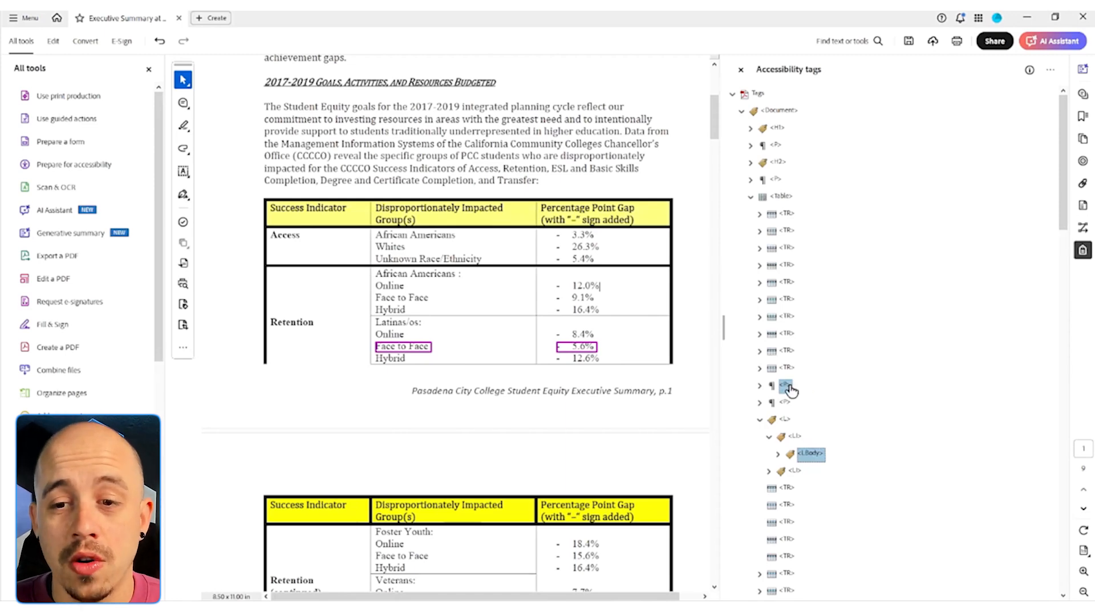
right_click(812, 458)
left_click(838, 441)
type("TD")
left_click(684, 454)
Move the two Face to Face cells into the first empty TR, then place that row directly below the Online row and collapse it
left_click_drag(793, 393, 796, 484)
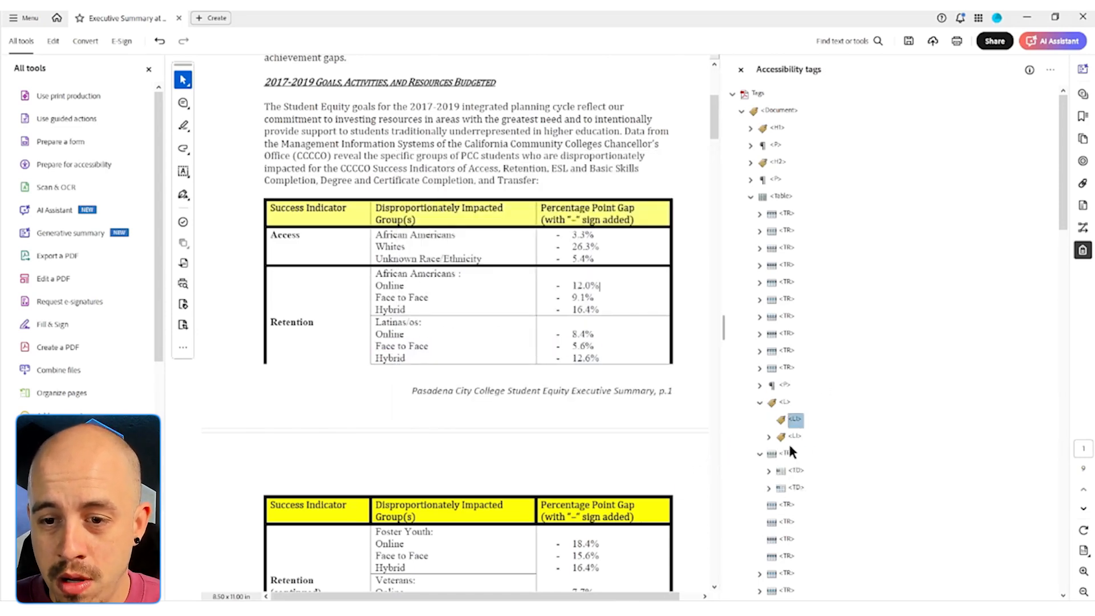
left_click(787, 453)
key("ctrl+x")
key("Up")
key("Up")
key("Up")
key("Up")
key("ctrl+v")
key("Left")
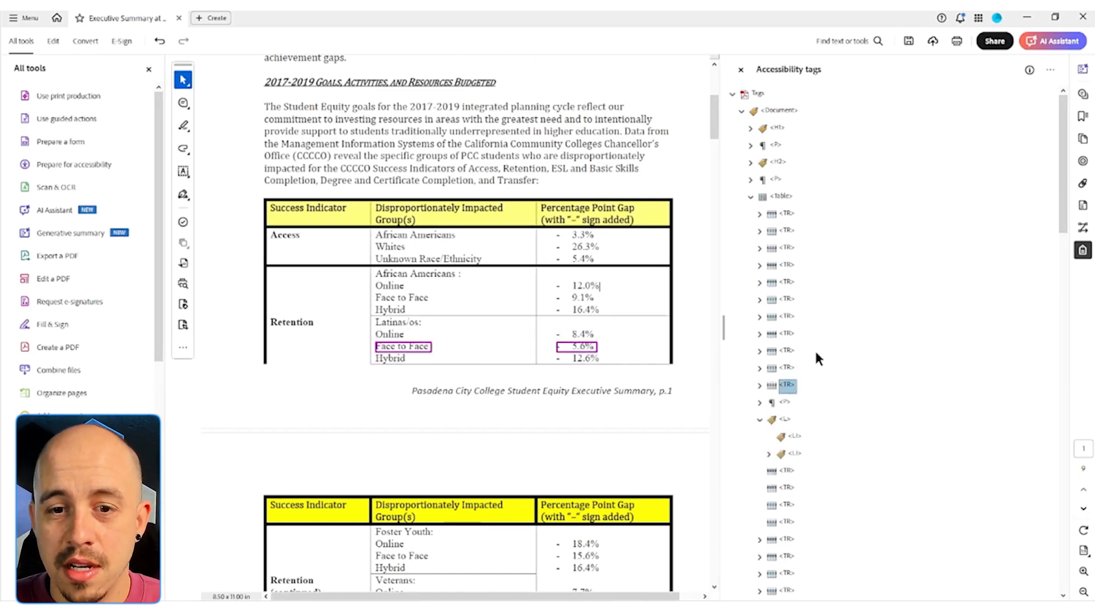
Retag the loose Hybrid paragraph and its 12.6% list body as TD
key("Down")
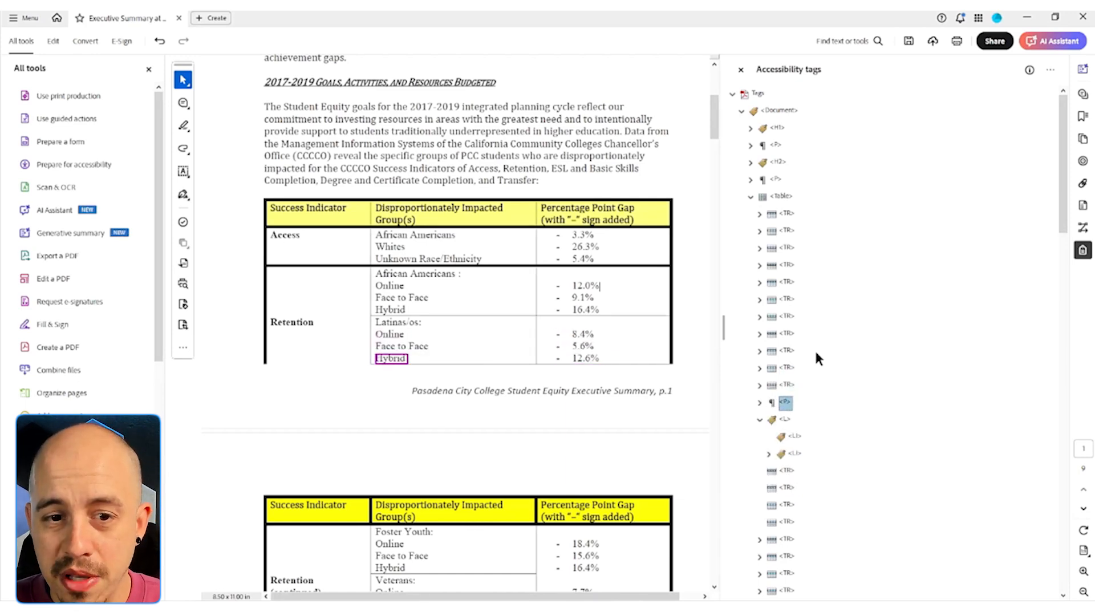
key("Down")
key("Down")
key("Down")
key("Right")
key("Down")
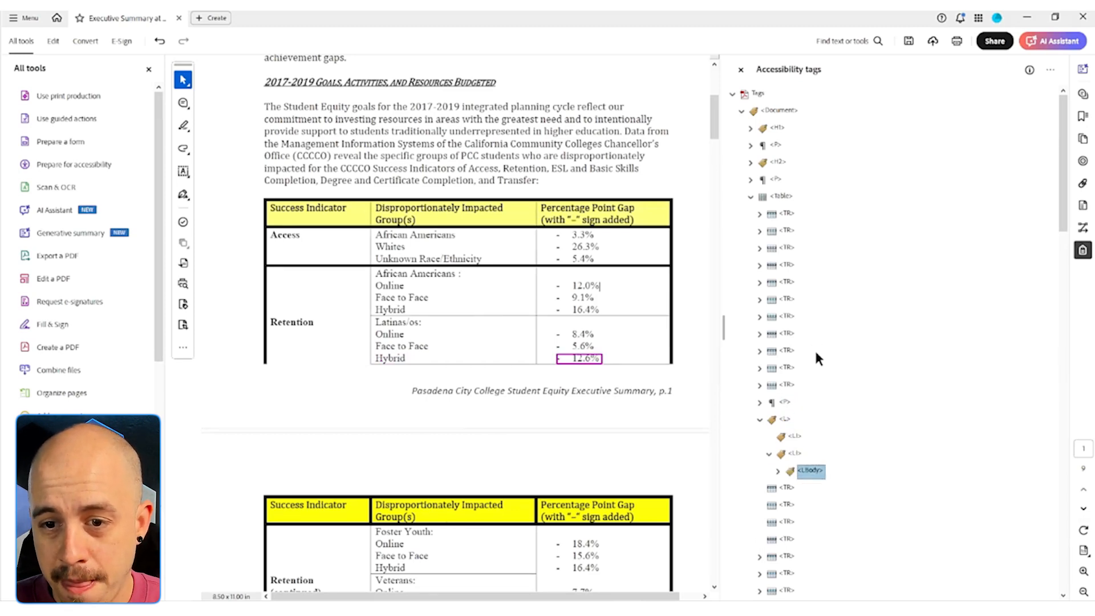
right_click(786, 405)
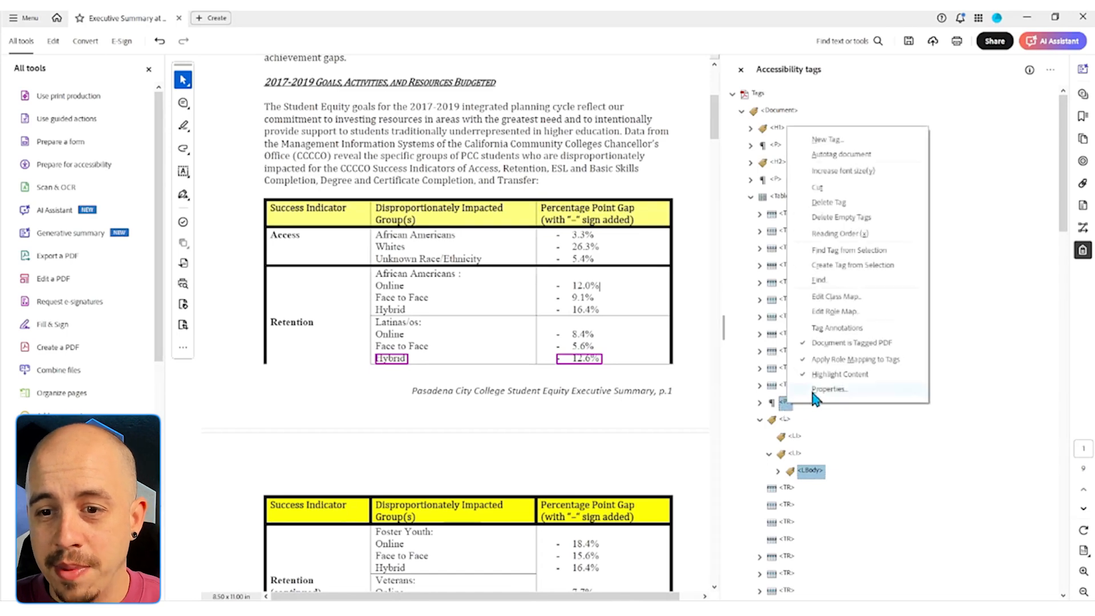
left_click(802, 388)
type("TD")
left_click(692, 454)
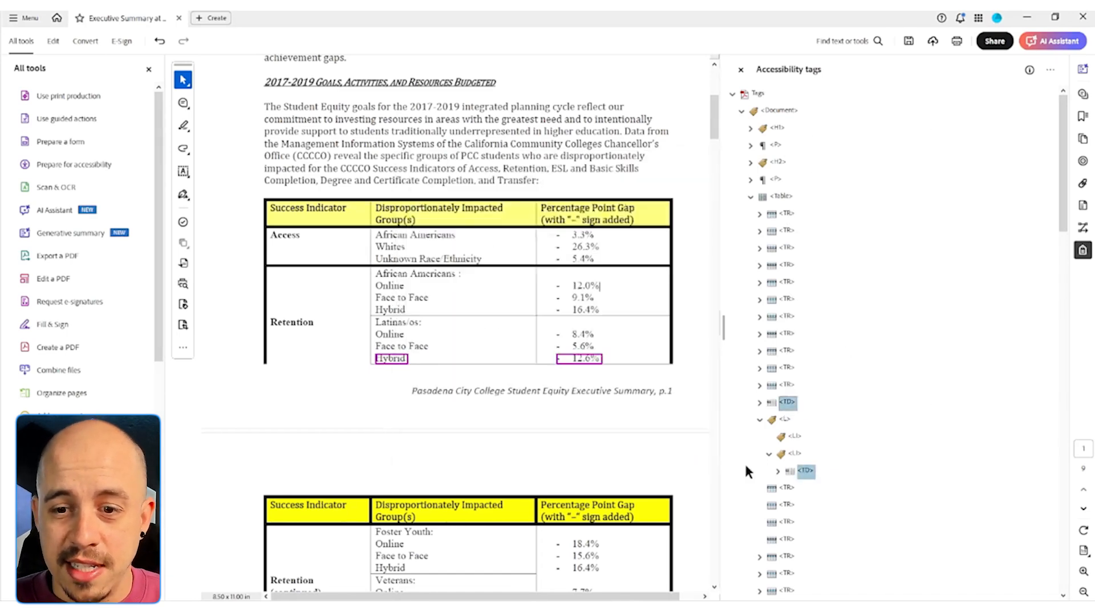
Place the two Hybrid cells in their own row below the Face to Face row and delete the emptied list
left_click_drag(795, 489, 807, 400)
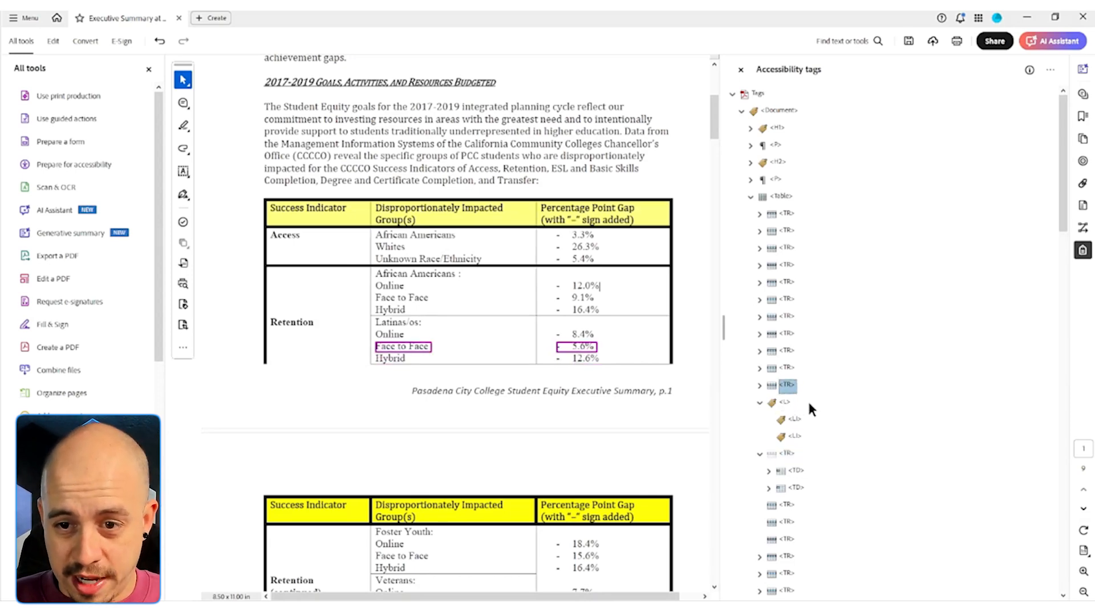
key("Down")
key("Down")
key("Left")
key("Left")
key("Down")
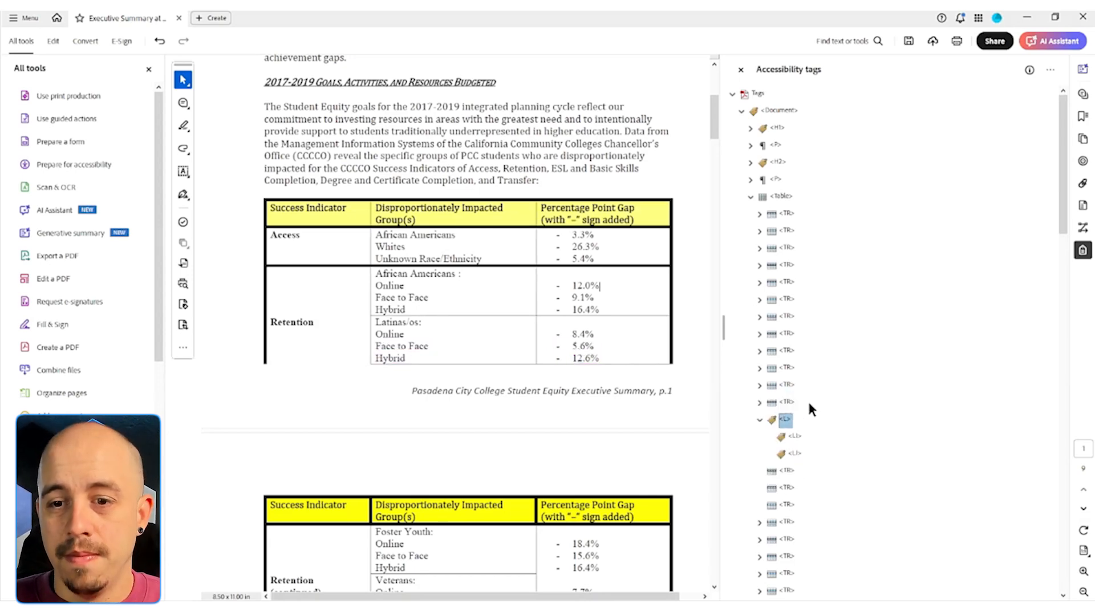
key("Delete")
Review the Latinas/os, Online, Face to Face and Hybrid rows to check their order and content
key("Up")
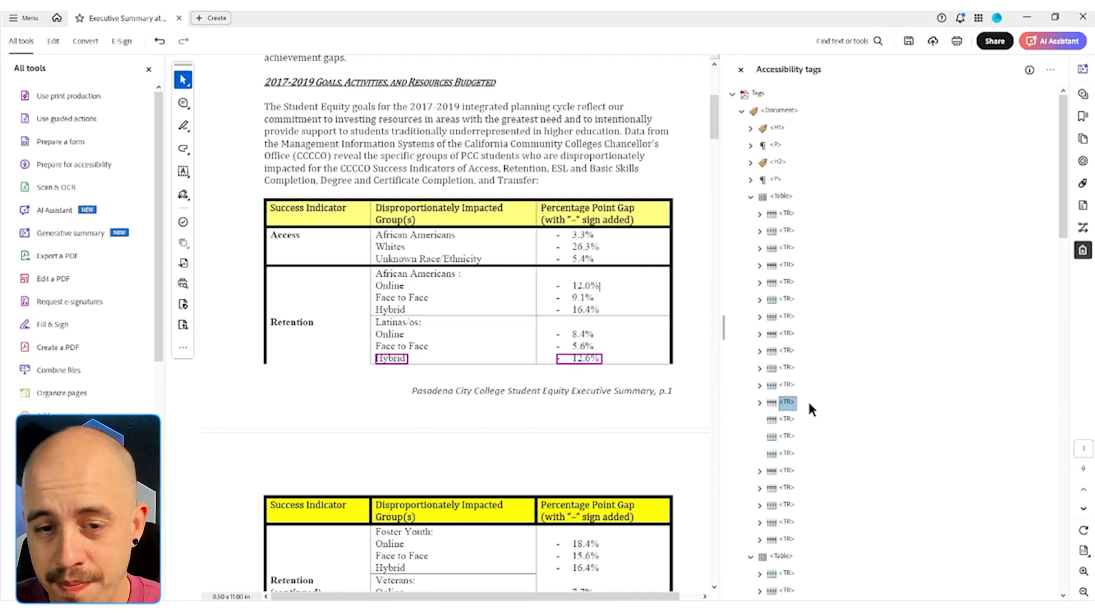
key("Up")
key("Up")
key("Up")
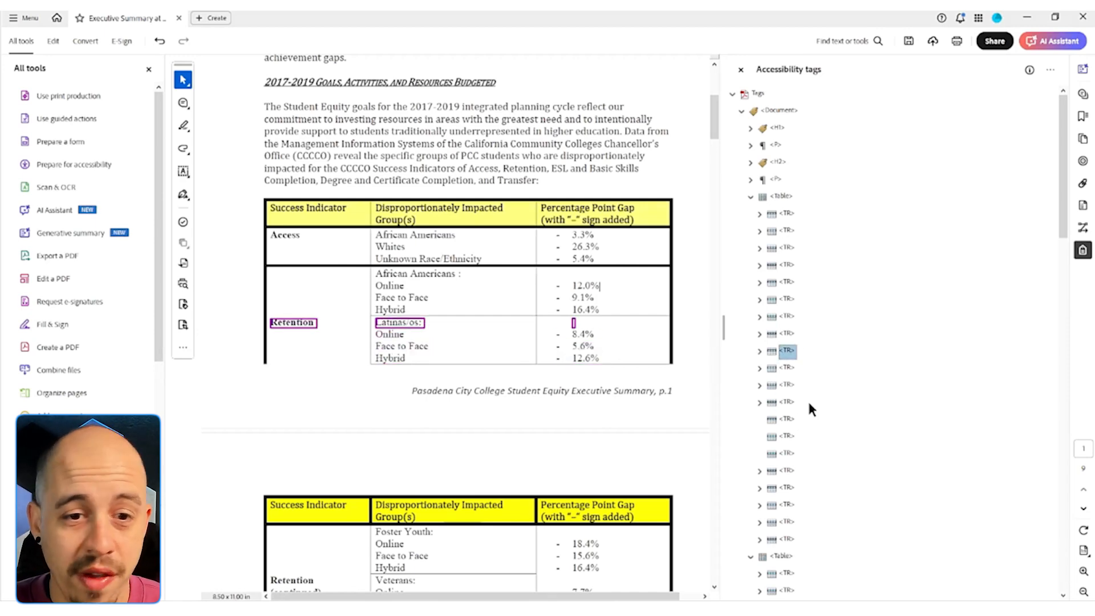
key("Down")
key("Down")
key("Down")
key("Down")
key("Down")
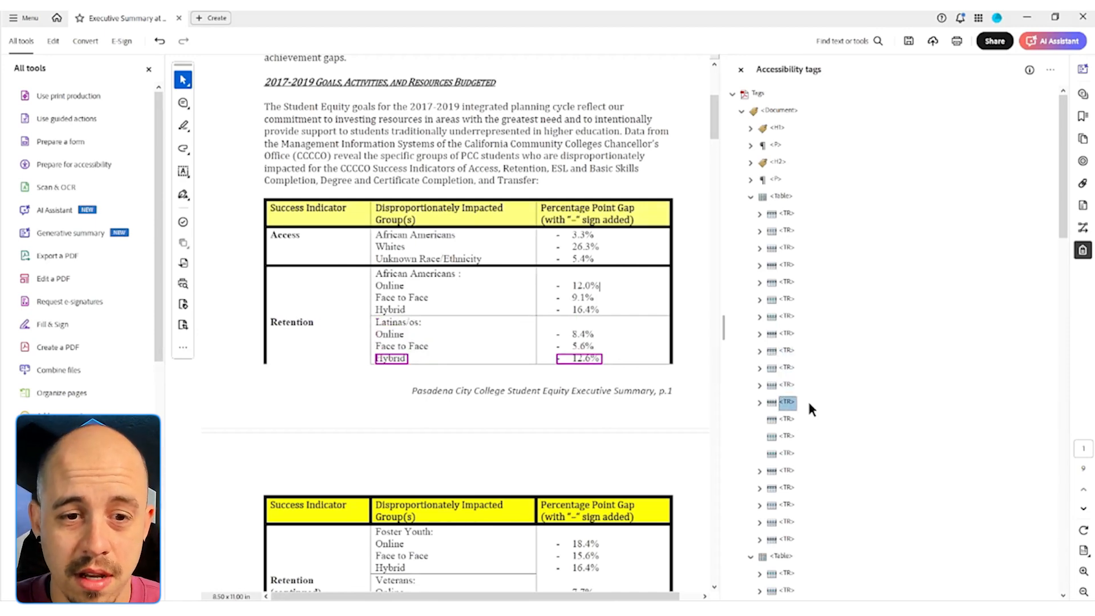
Change the Retention (continued) text in the Veterans row to a page artifact and delete its empty cell
key("Down")
key("Down")
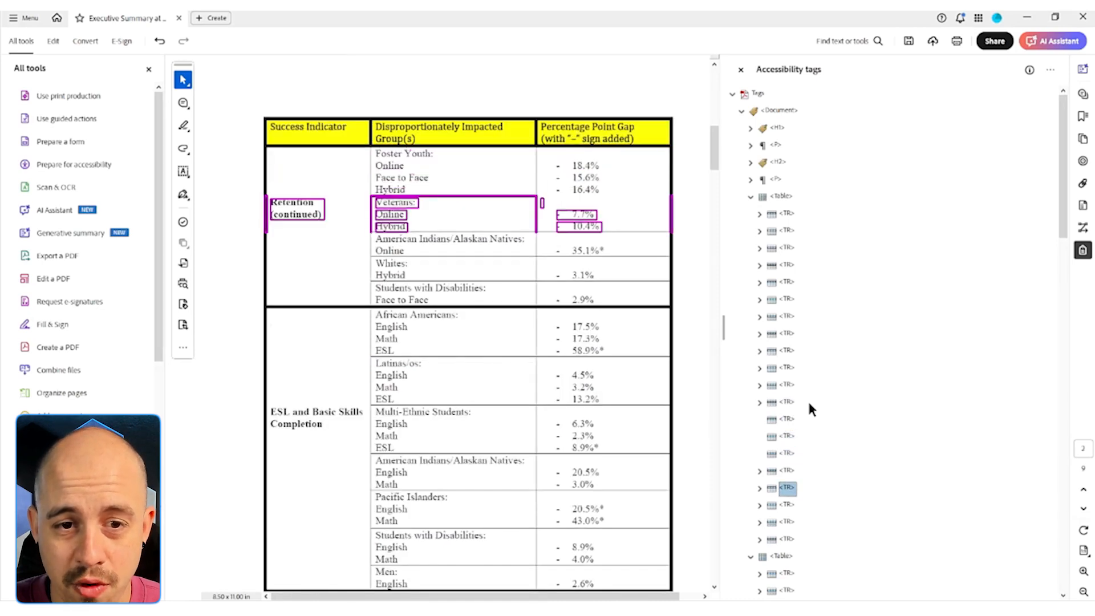
key("Down")
key("Right")
key("Down")
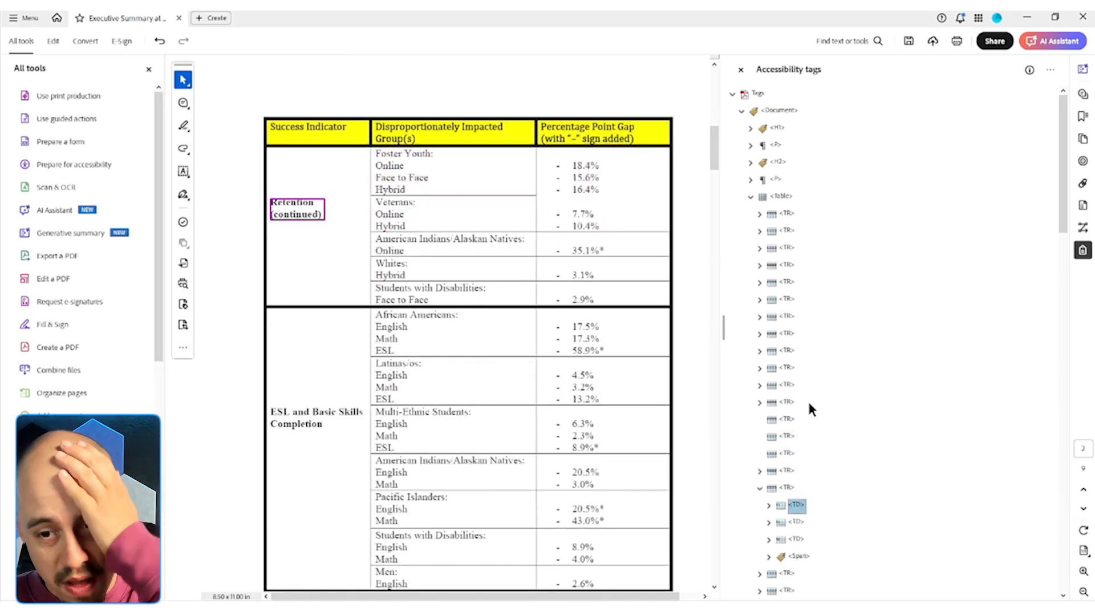
key("Right")
key("Down")
key("Right")
key("Down")
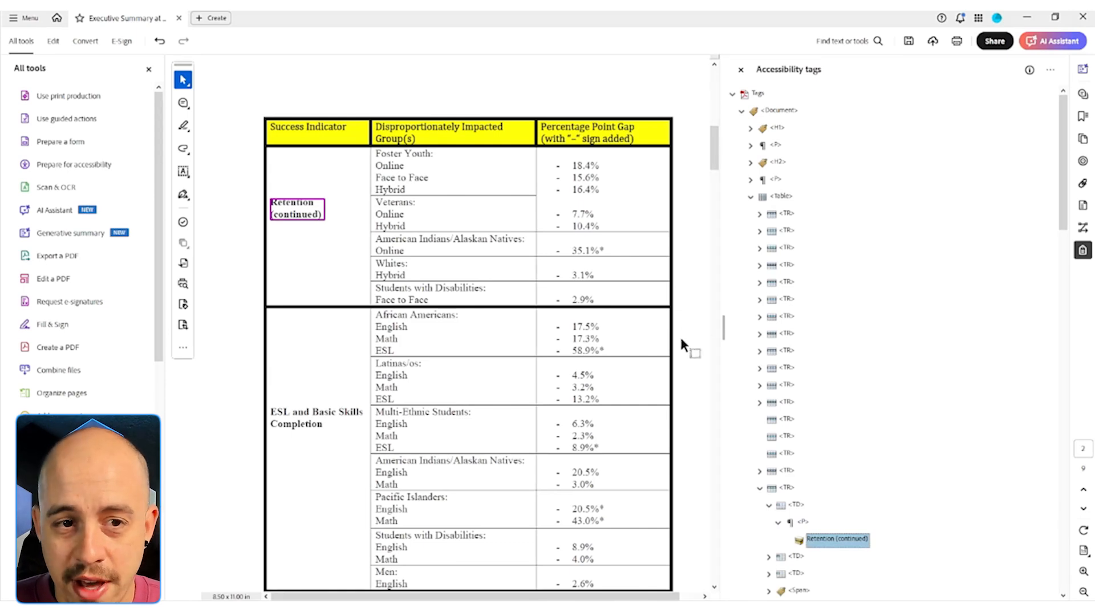
right_click(832, 545)
left_click(878, 388)
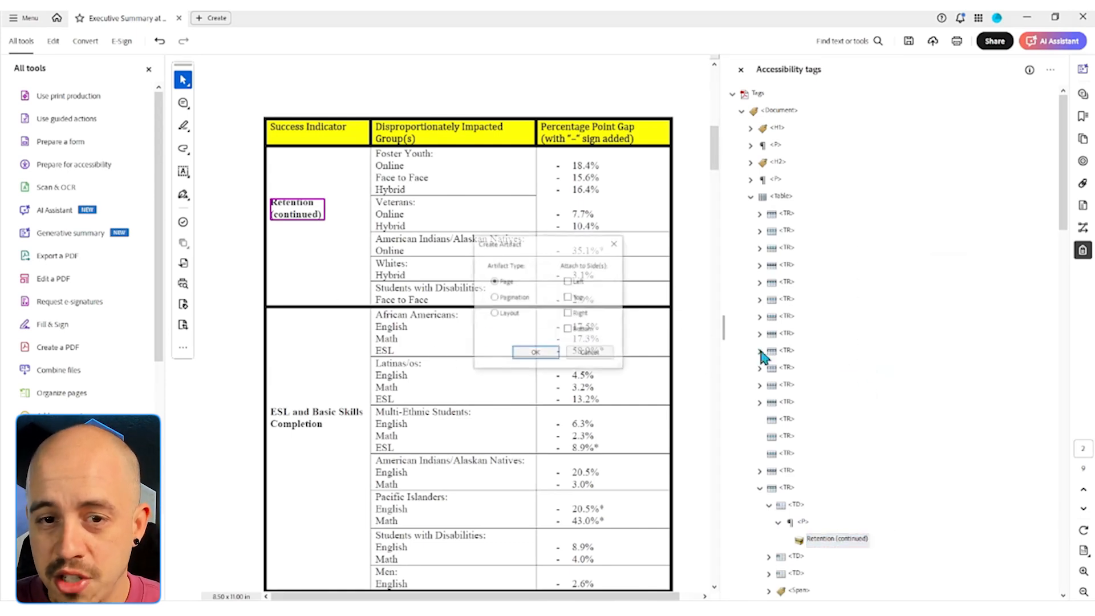
left_click(512, 351)
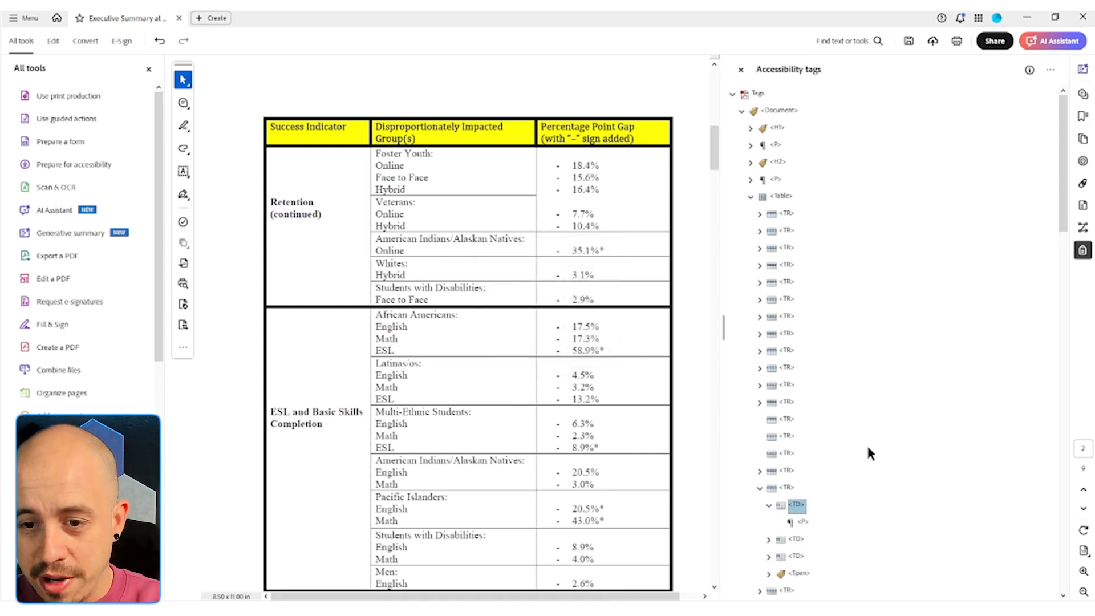
Expand the Foster Youth row and examine its blank first cell and its group cell
left_click(801, 487)
key("Up")
key("Up")
key("Up")
key("Down")
key("Down")
key("Right")
key("Down")
key("Right")
key("Down")
key("Up")
key("Up")
key("Up")
key("Down")
key("Down")
key("Down")
key("Right")
key("Down")
key("Down")
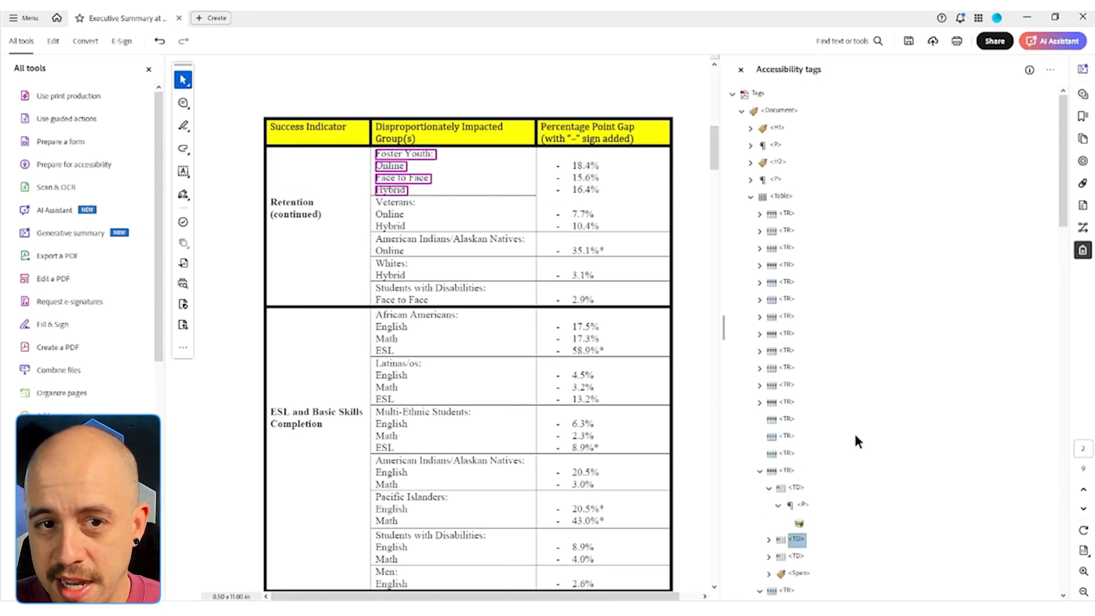
Move the Online, Face to Face and Hybrid paragraphs out of the Foster Youth cell, placing them after the row's percentage cell
key("Right")
key("Down")
key("Down")
key("shift+Down")
key("shift+Down")
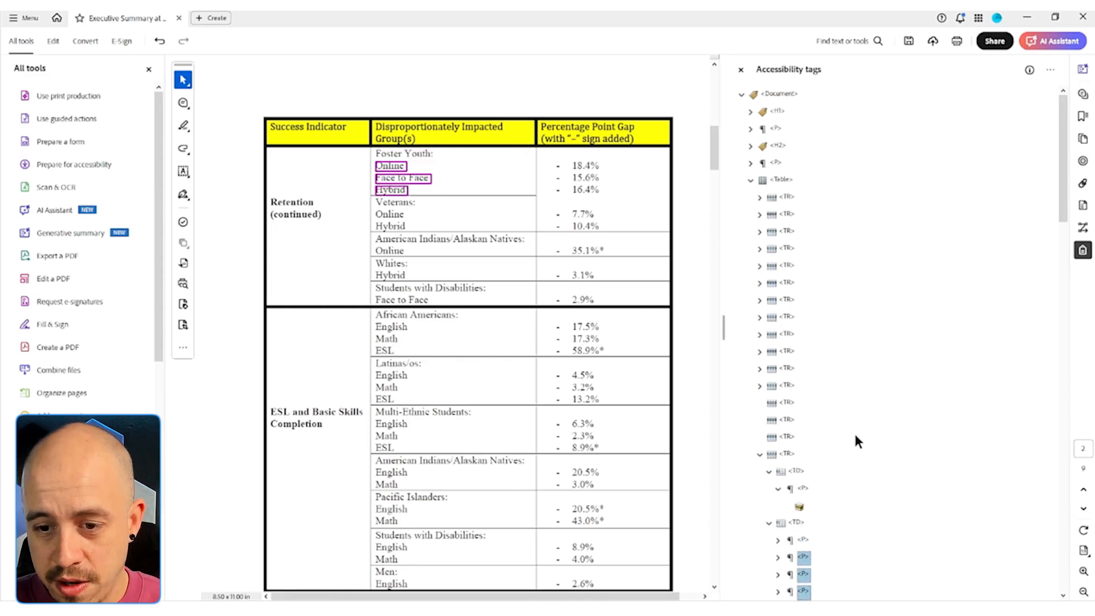
key("Down")
key("ctrl+v")
Move the percentage list out of the Foster Youth percentage cell to the end of the row, after the Span
key("Up")
key("Up")
key("Down")
key("Down")
key("Right")
key("Down")
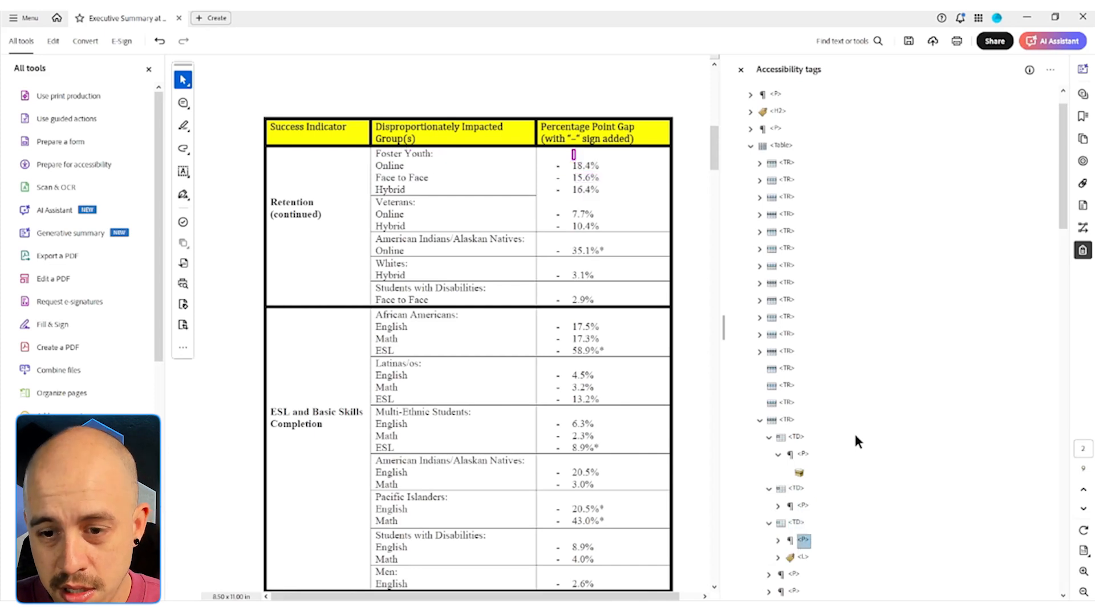
key("Down")
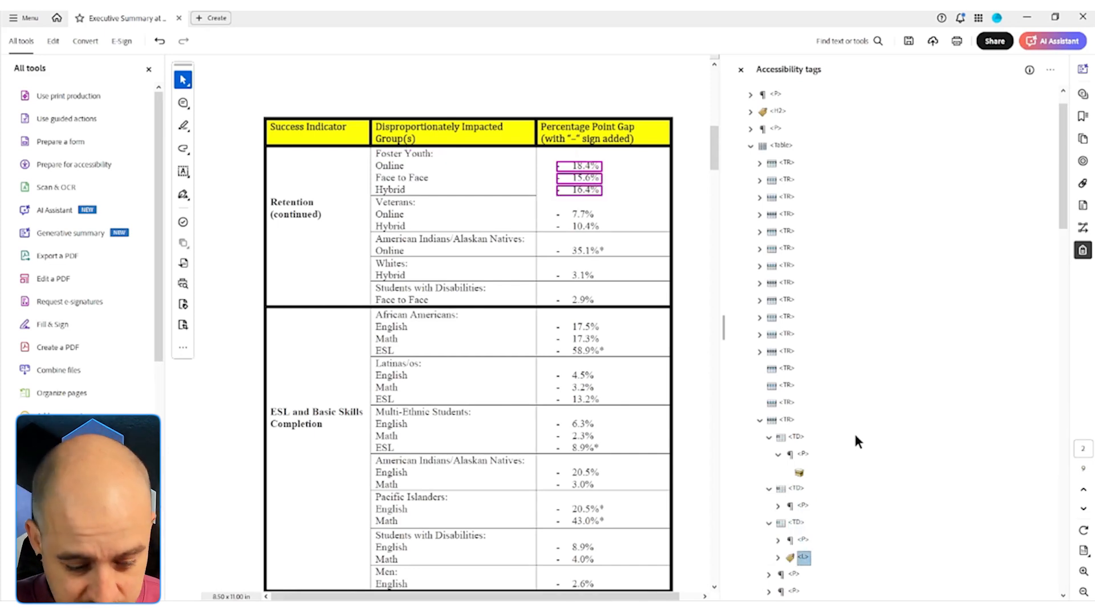
key("ctrl+x")
key("Down")
key("Down")
key("Down")
key("Down")
key("Down")
key("Up")
key("ctrl+v")
Change the blank content in the Foster Youth row's first cell to an artifact and delete the empty cell
key("Up")
key("Up")
key("Up")
key("Up")
key("Up")
key("Up")
key("Up")
key("Up")
key("Up")
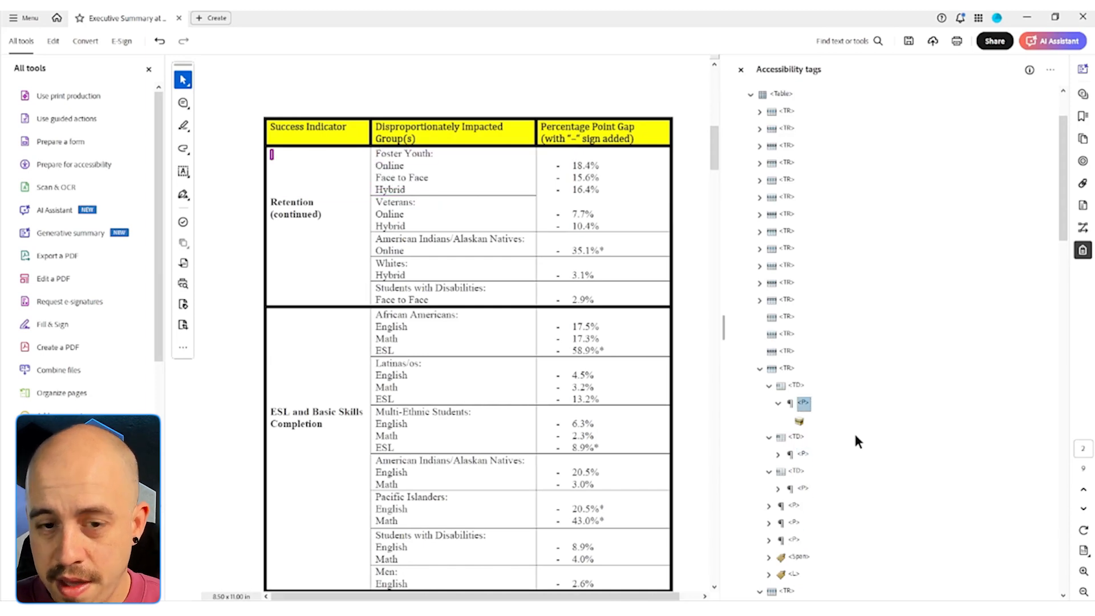
right_click(800, 422)
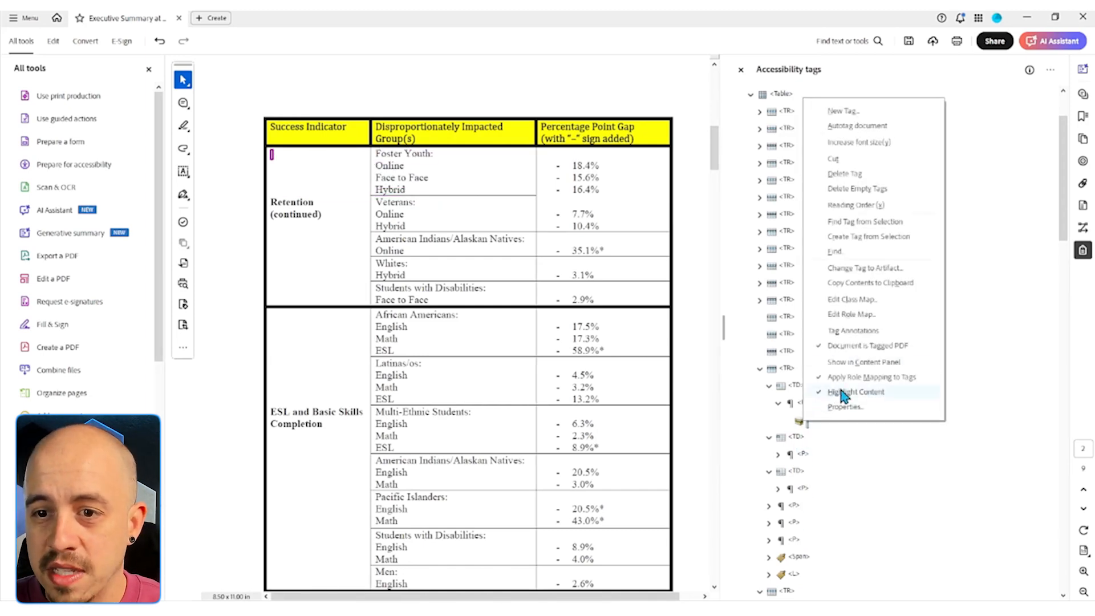
left_click(865, 268)
left_click(534, 353)
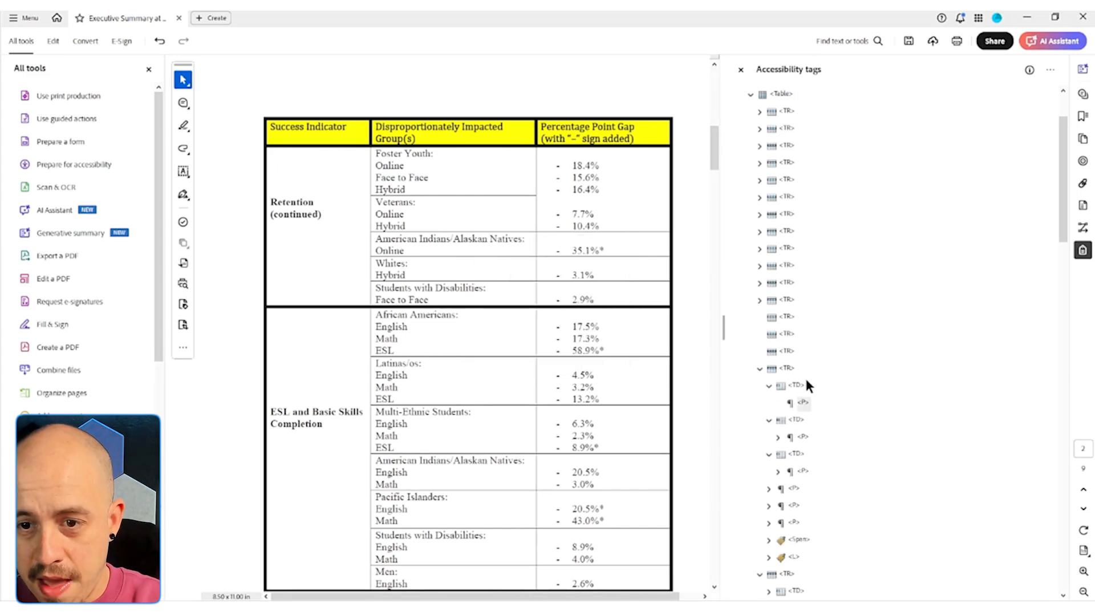
left_click(787, 368)
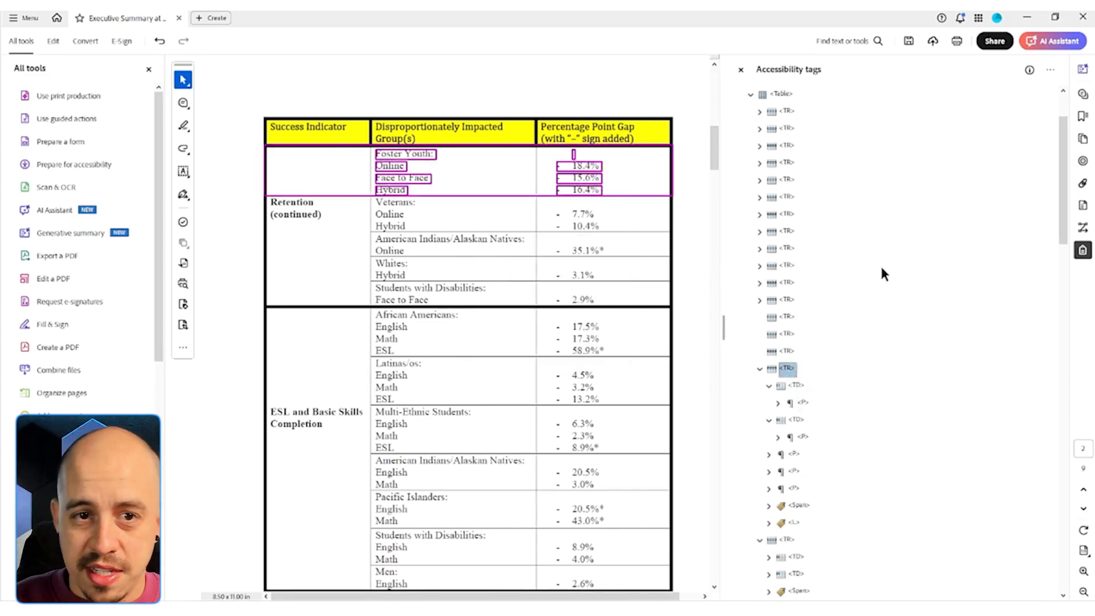
Move the three loose paragraphs, the Span and the list out of the Foster Youth row to directly below it, and collapse the row
key("Down")
key("Down")
key("Down")
key("Down")
key("Down")
key("shift+Down")
key("shift+Down")
key("shift+Down")
key("shift+Down")
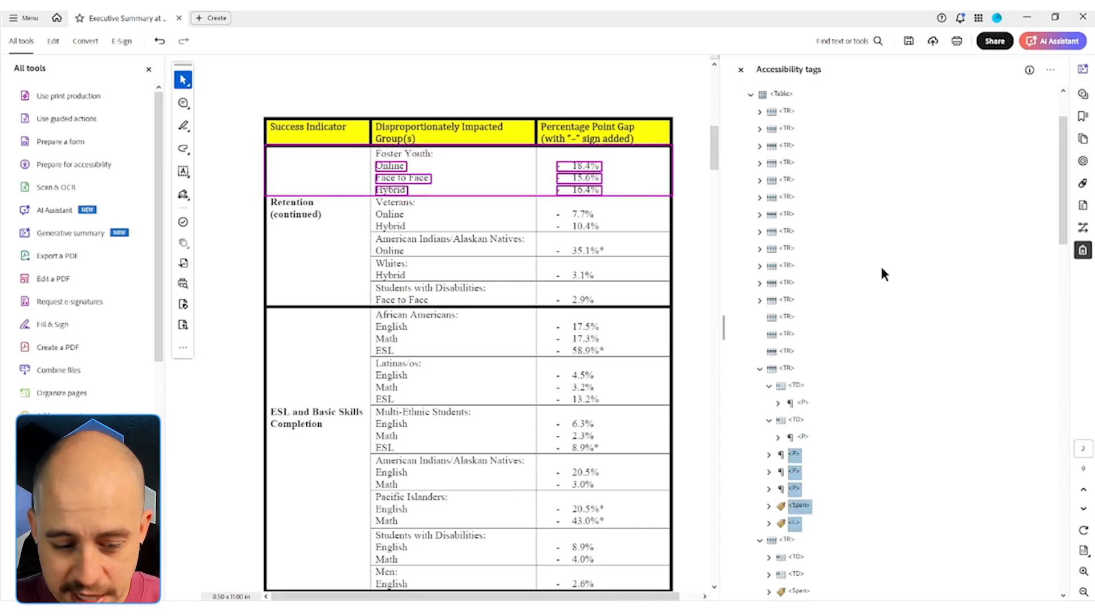
key("ctrl+x")
key("Up")
key("Up")
key("Up")
key("Up")
key("Up")
key("Up")
key("Up")
key("Up")
key("Up")
key("ctrl+v")
key("Left")
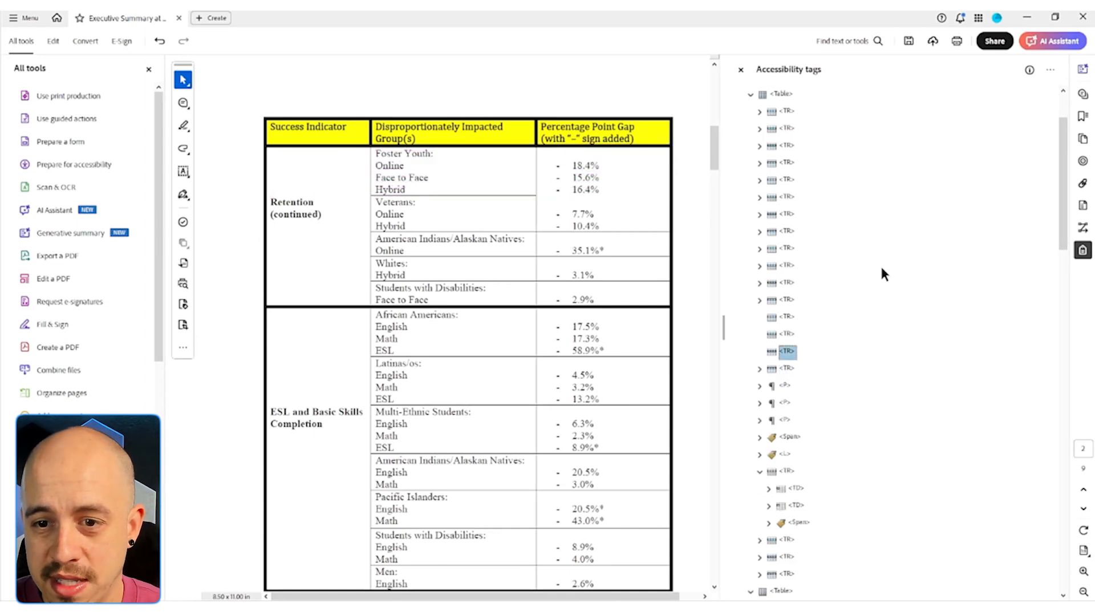
Move the Foster Youth row above the three empty rows, directly below the Latinas/os Hybrid row
key("Up")
key("Up")
key("Up")
key("Up")
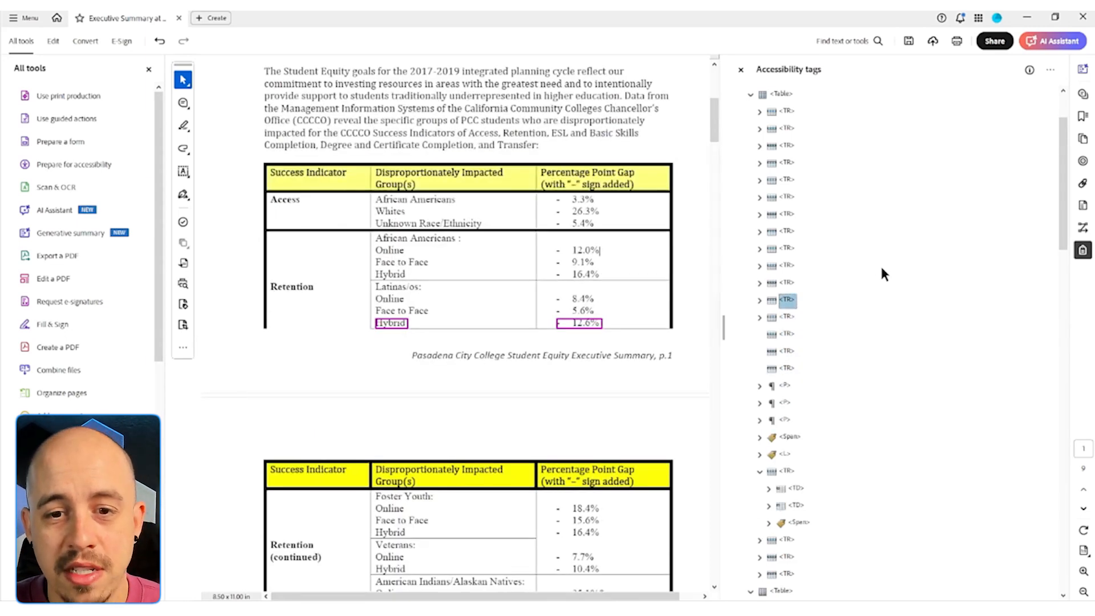
key("Down")
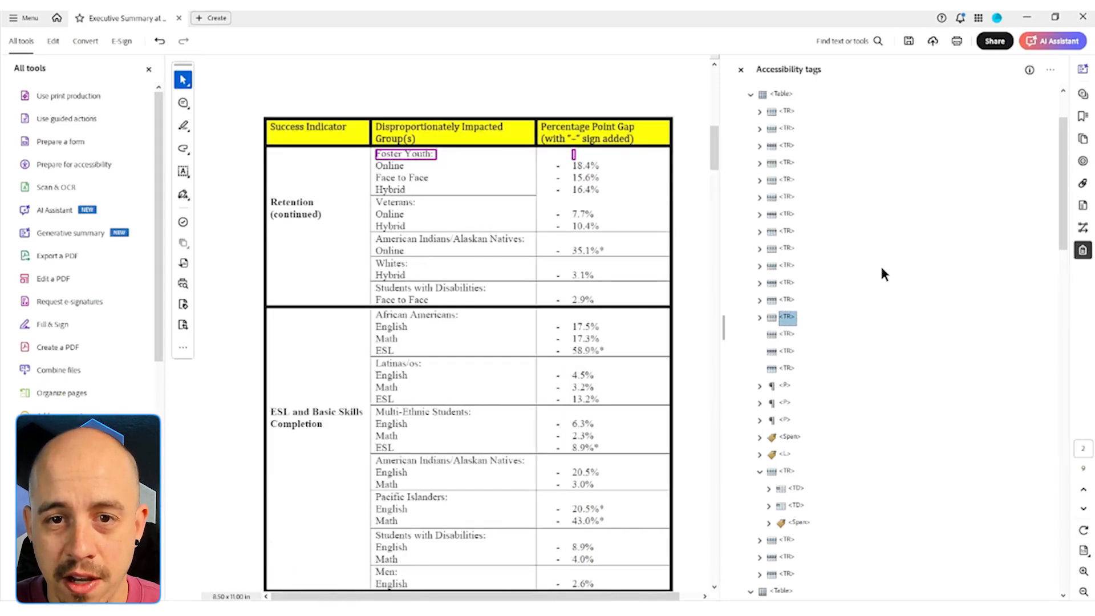
Give the blank paragraph in the Foster Youth percentage cell the actual text "No data"
key("Right")
key("Down")
key("Down")
key("Down")
key("Down")
key("Up")
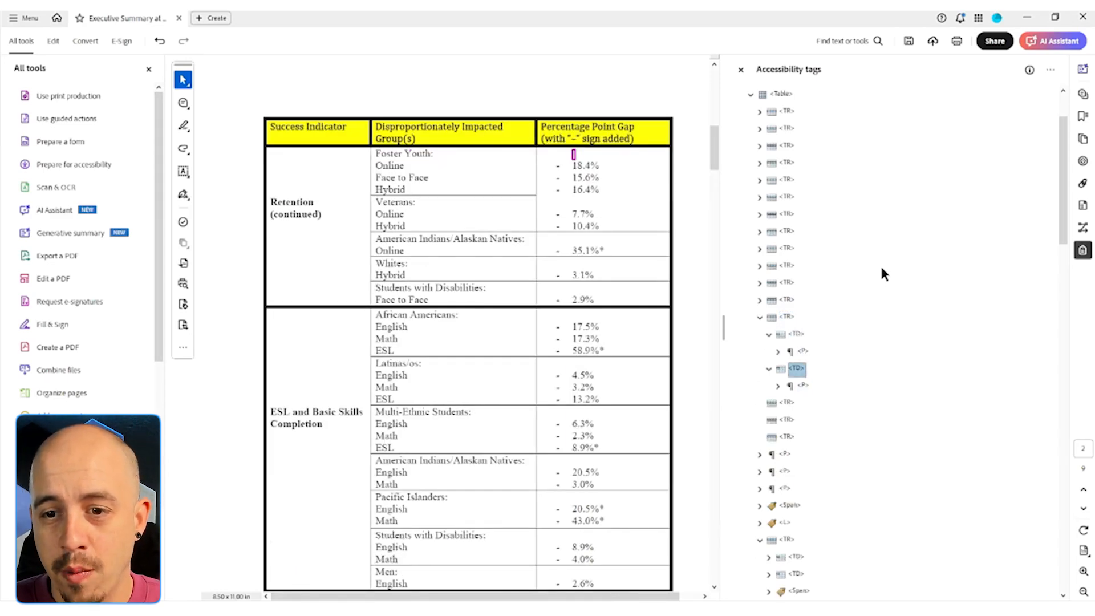
right_click(805, 386)
left_click(829, 372)
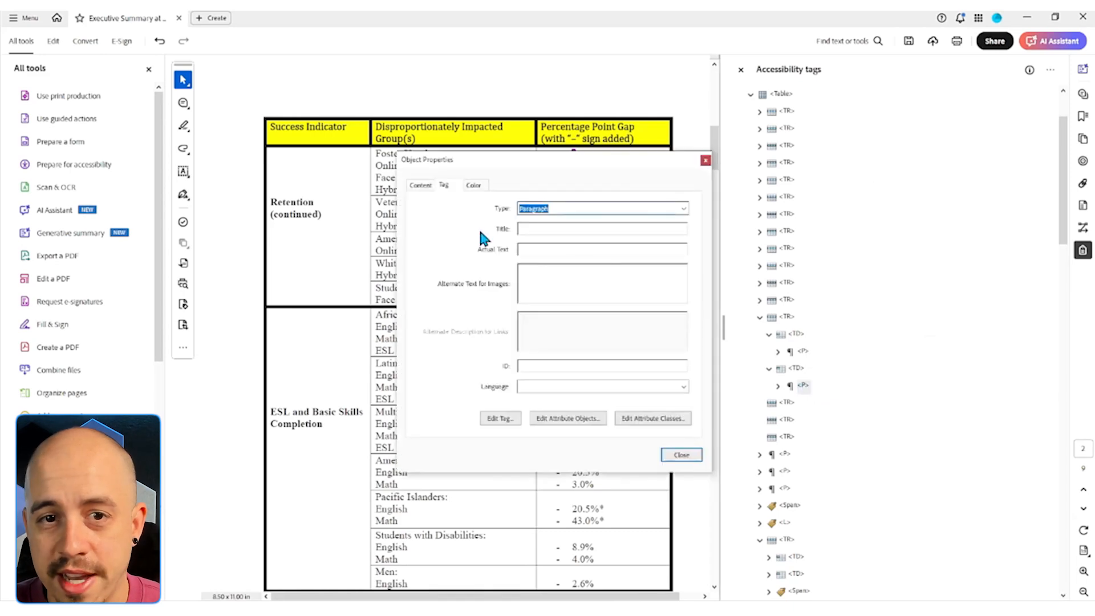
left_click(521, 251)
type("No data")
left_click(691, 455)
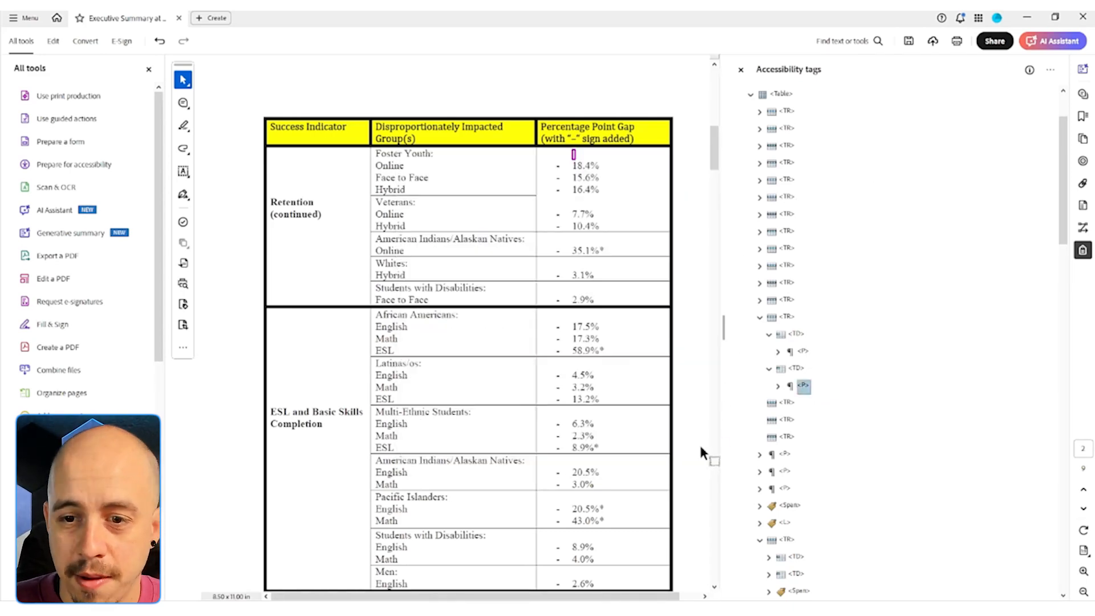
Collapse the Foster Youth row and change its Online paragraph and the 18.4% list body to TD tags
left_click(787, 317)
key("Left")
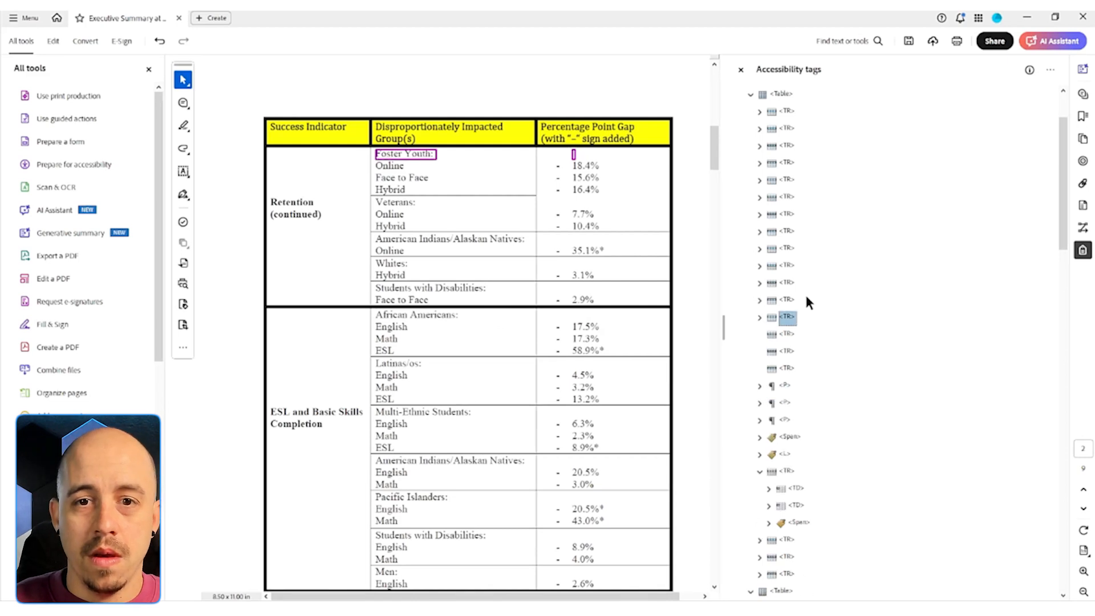
key("Down")
key("Down")
key("Down")
key("Down")
key("Down")
key("Up")
key("Down")
key("Down")
key("Down")
key("Down")
key("Right")
key("Down")
key("Right")
key("Down")
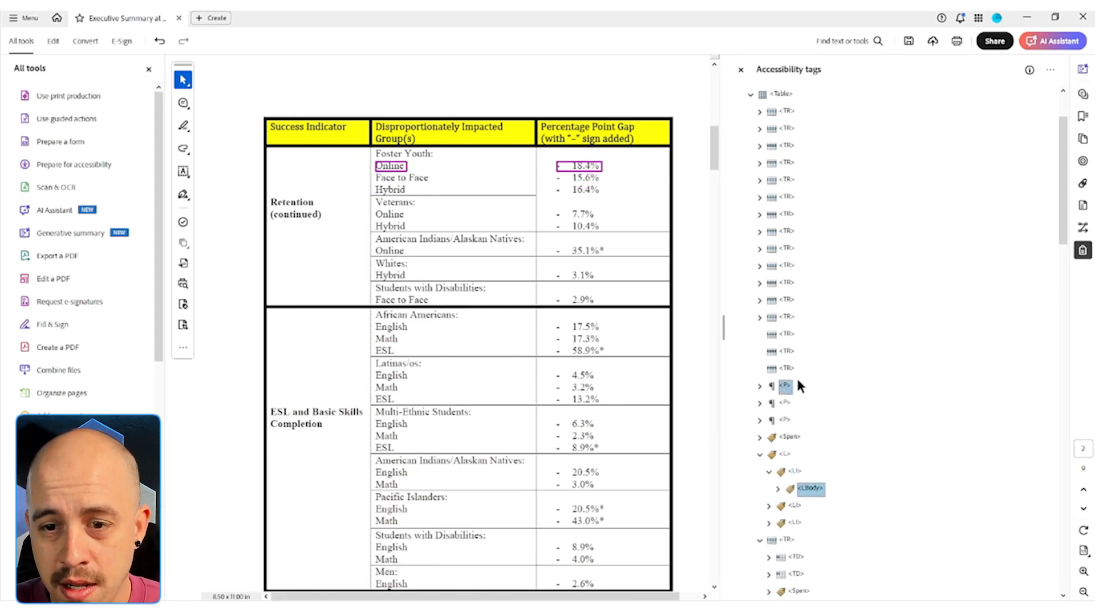
right_click(786, 385)
left_click(826, 374)
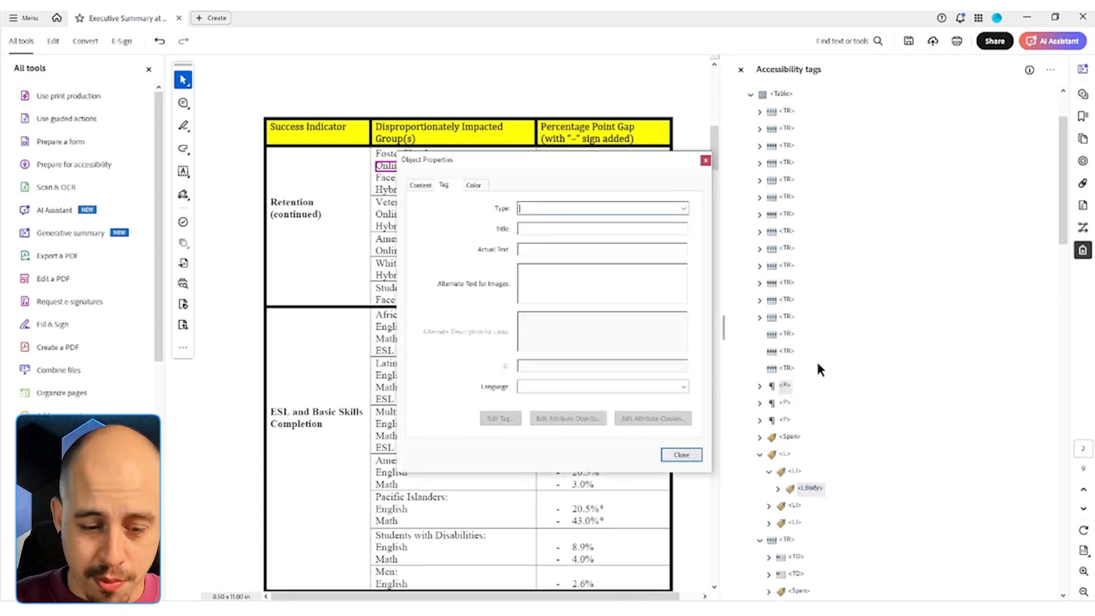
left_click(681, 454)
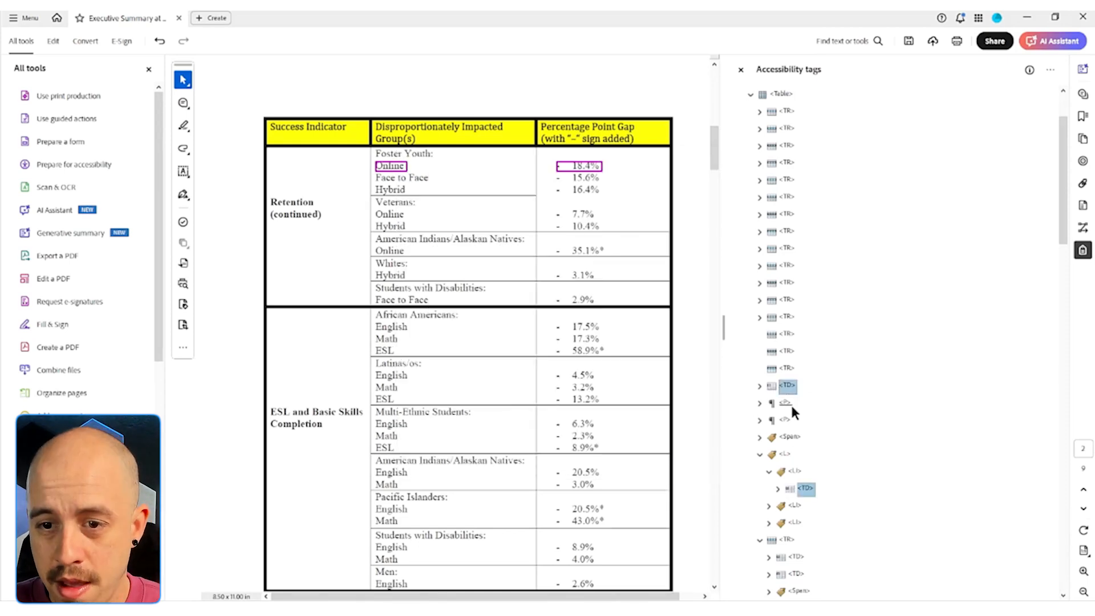
Move the Foster Youth Online and 18.4% cells into the first empty row below the Foster Youth row, and collapse it
left_click_drag(789, 352, 789, 335)
left_click(786, 336)
key("Left")
Change the Foster Youth Face to Face paragraph and the 15.6% list body to TD tags
key("Down")
key("Down")
key("Down")
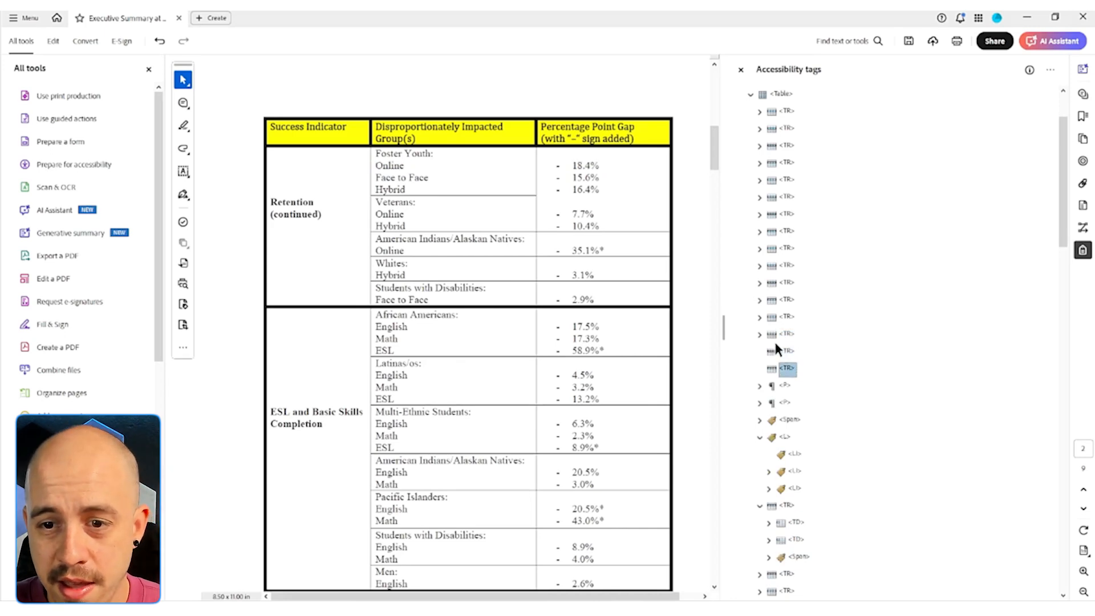
key("Down")
key("Down")
key("Down")
key("Down")
key("Down")
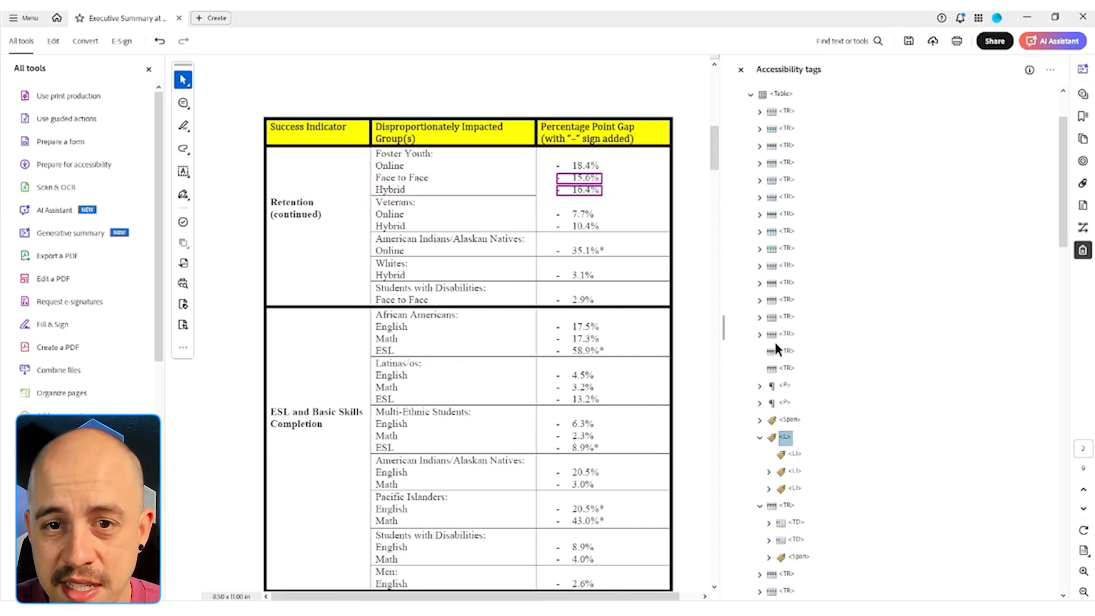
key("Right")
key("Down")
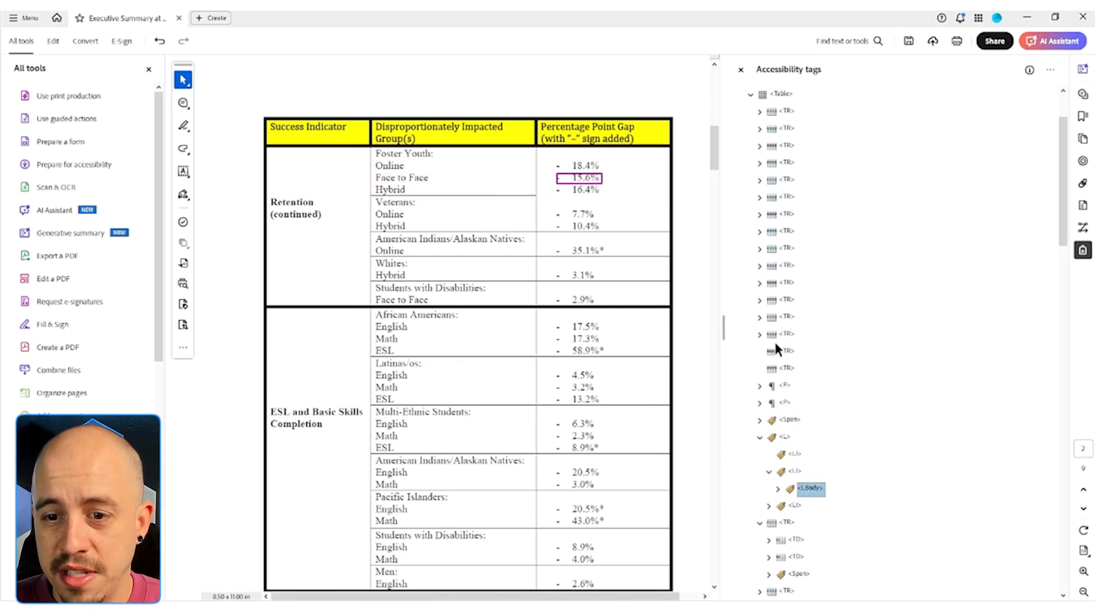
left_click(787, 386)
right_click(787, 387)
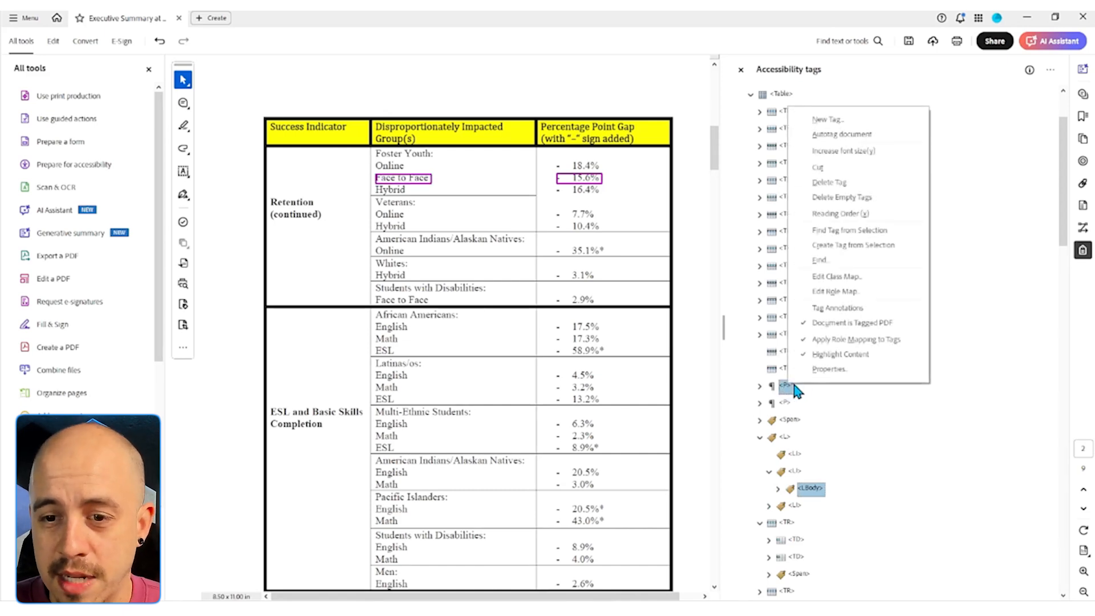
left_click(804, 367)
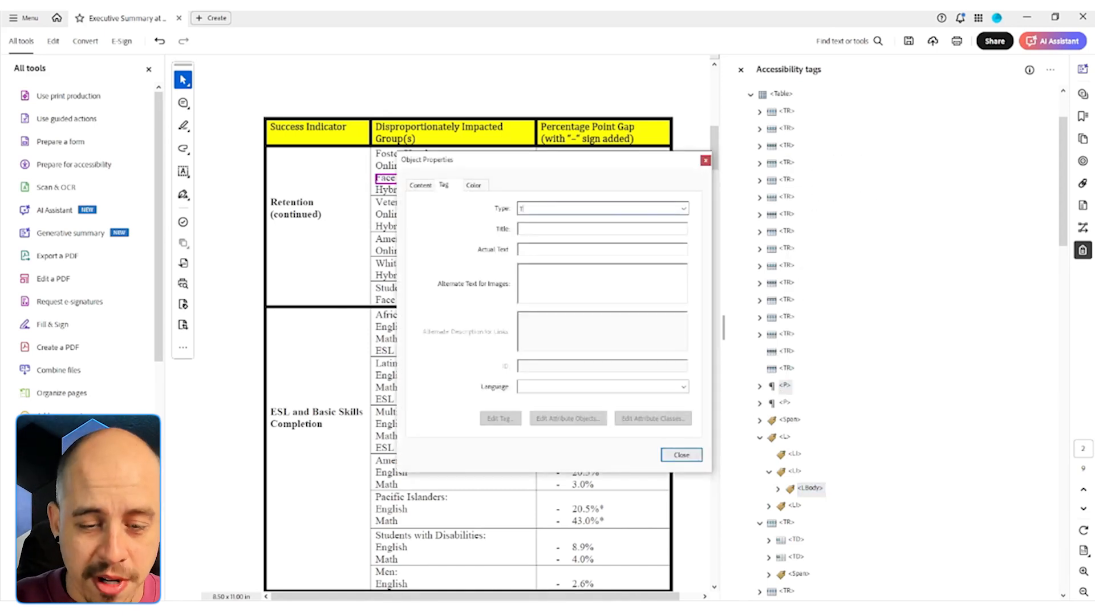
type("TD")
left_click(682, 455)
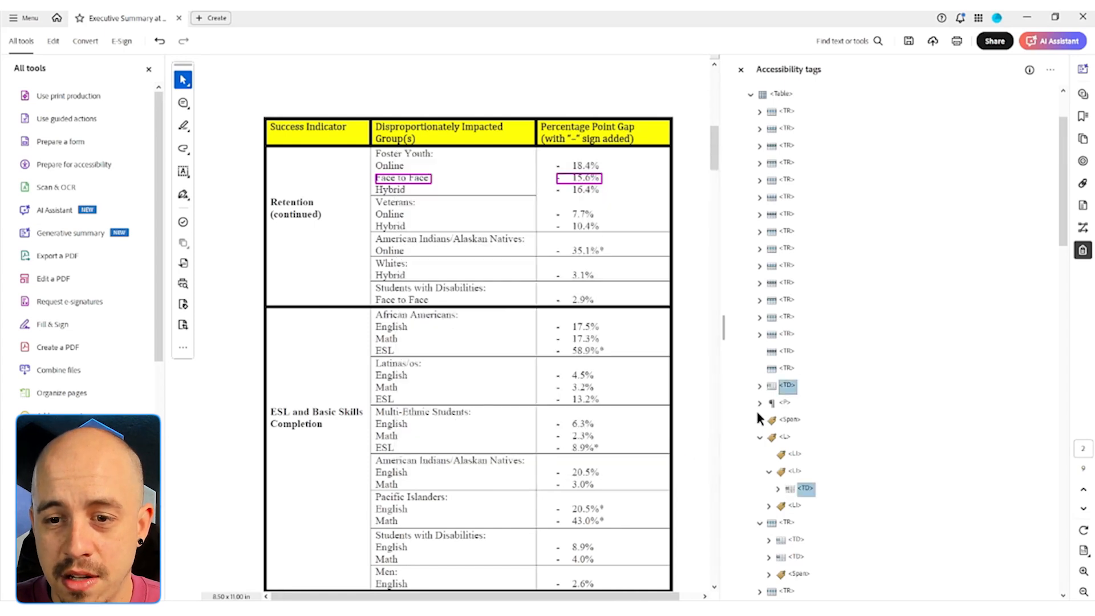
Move the Face to Face and 15.6% cells into the next empty row and collapse that row
left_click_drag(787, 386, 787, 351)
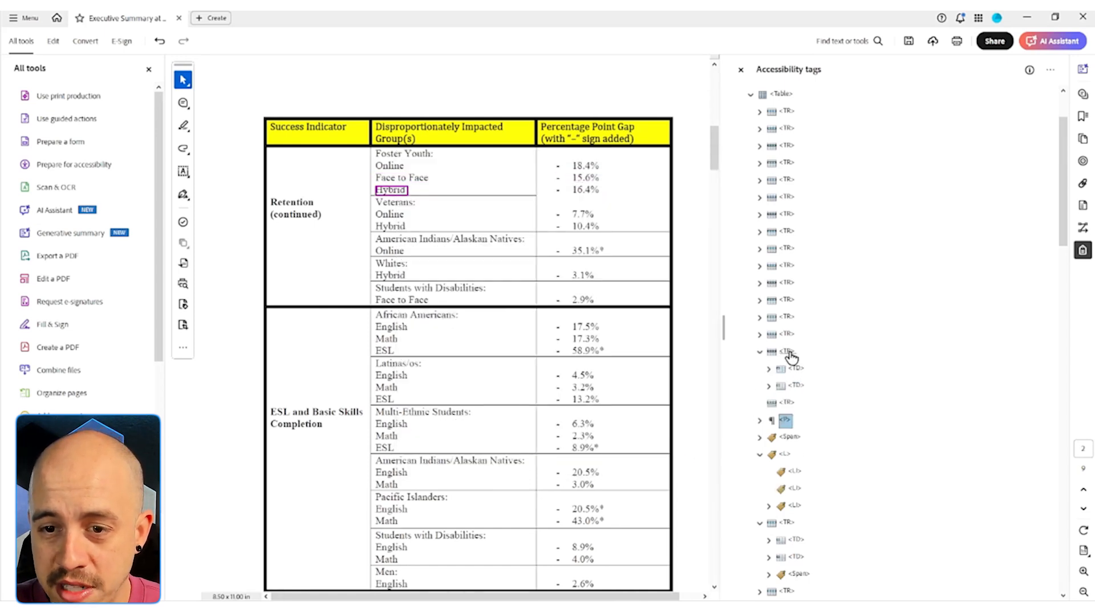
key("Down")
key("Down")
key("Down")
key("Down")
key("Down")
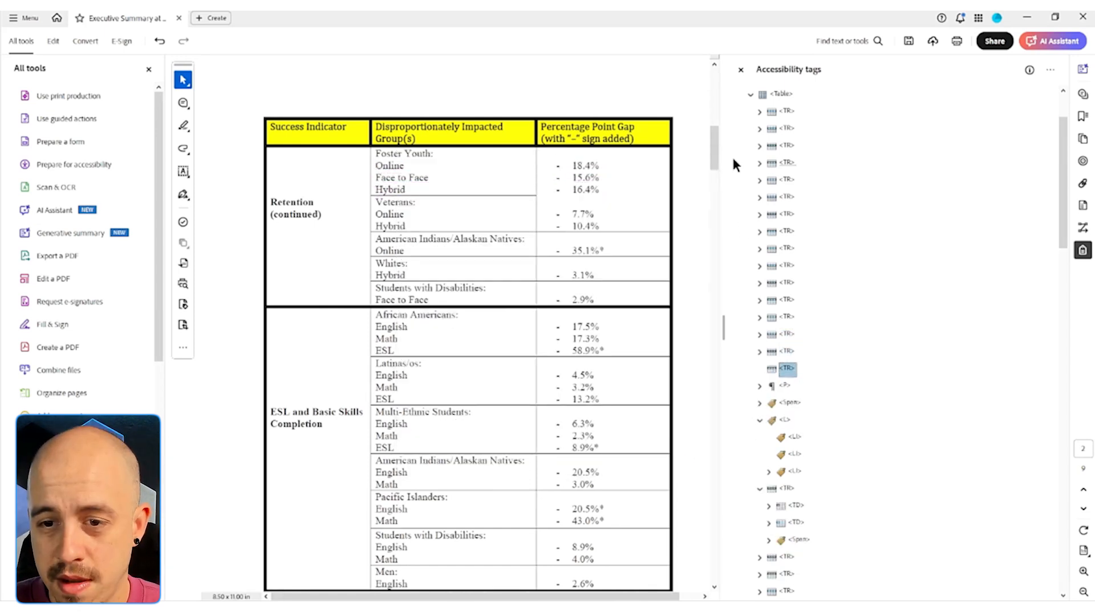
Change the Foster Youth Hybrid paragraph and the 16.4% list body to TD tags and move both into the remaining empty row
key("Down")
key("Down")
key("Down")
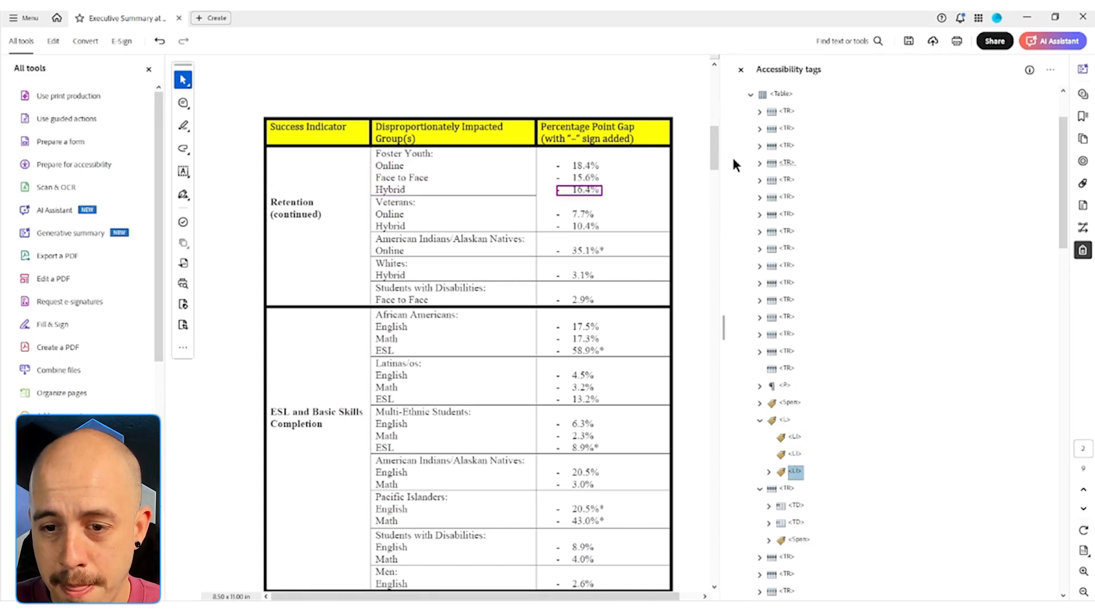
key("Right")
key("Down")
right_click(786, 386)
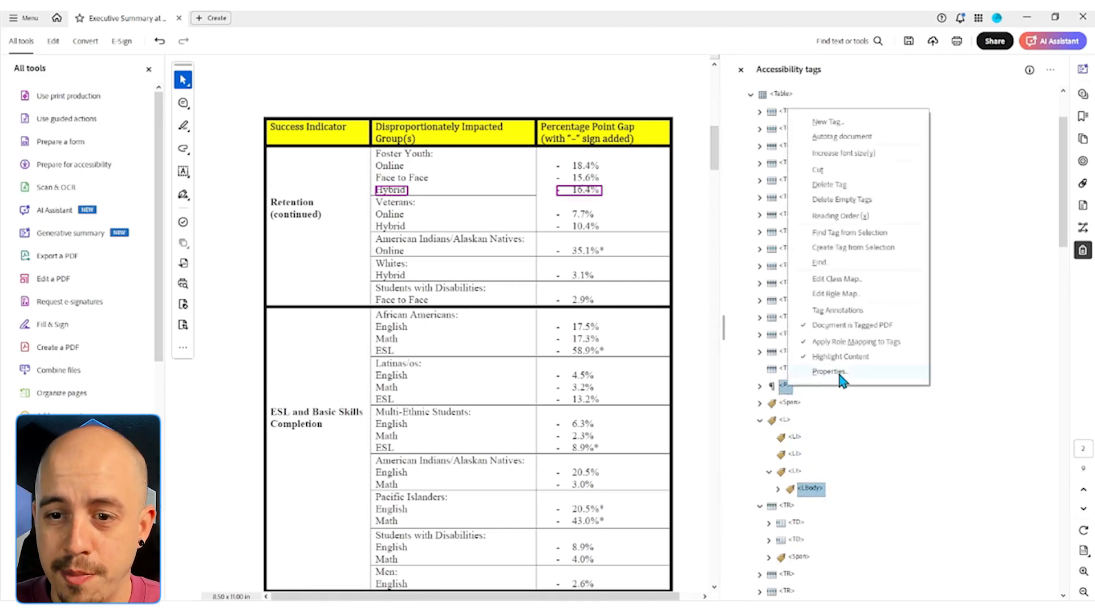
left_click(833, 372)
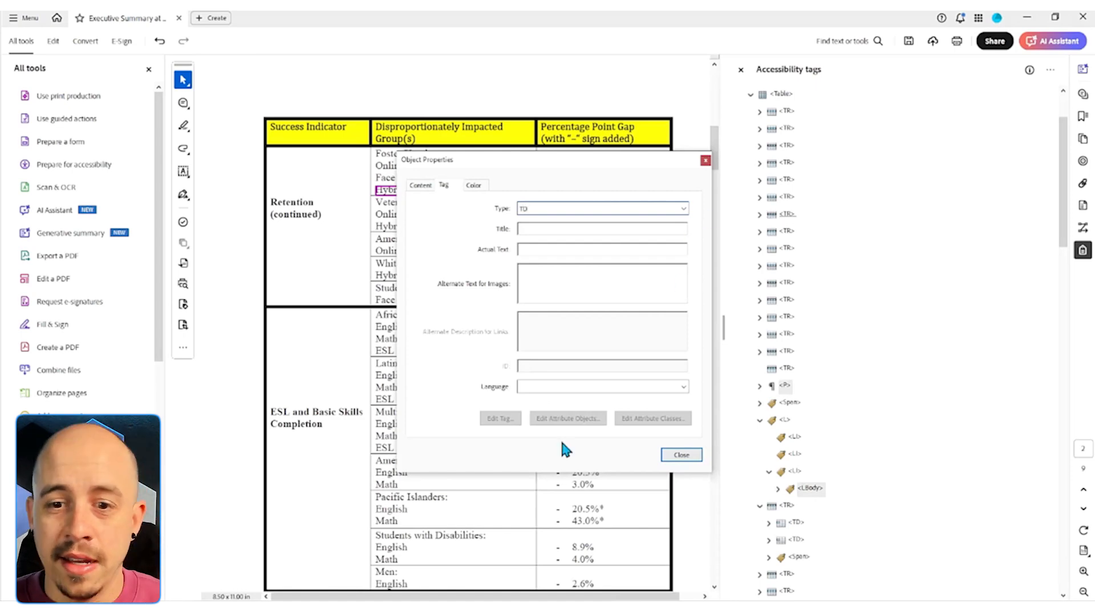
key("Return")
left_click_drag(784, 371, 786, 372)
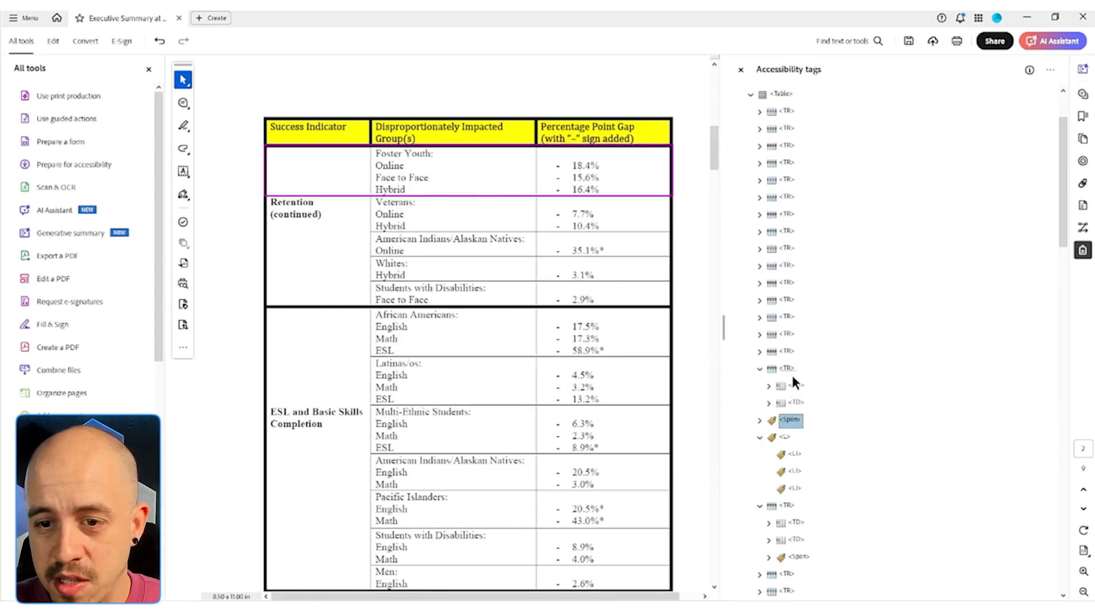
Expand the Span below the Foster Youth Hybrid row and delete the emptied list beneath it
left_click(759, 421)
left_click(790, 455)
key("Delete")
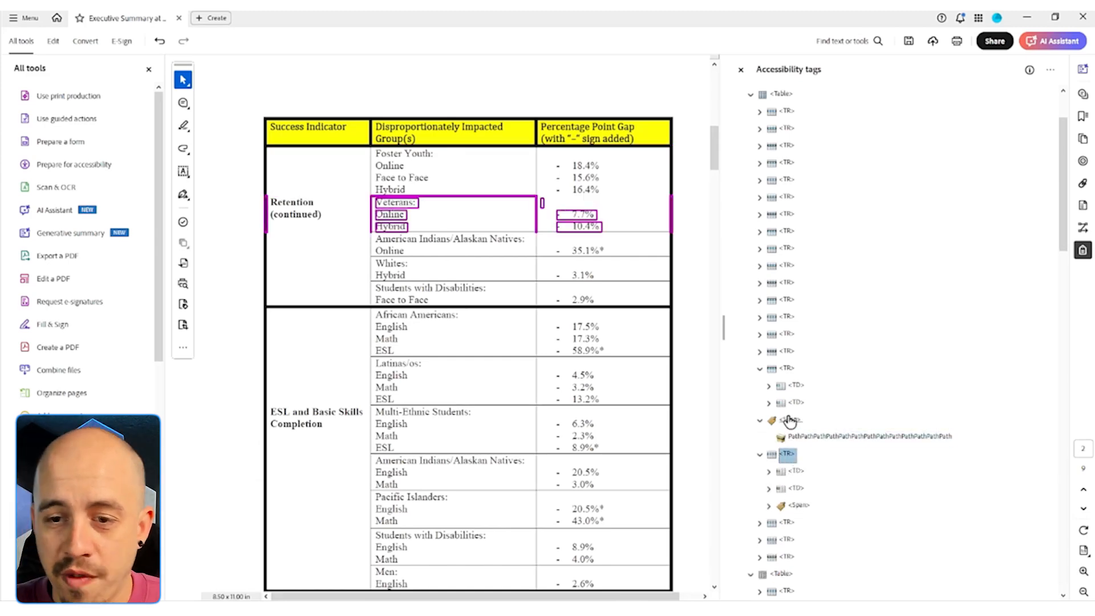
Change the path content of the Span below the Foster Youth Hybrid row to a page artifact and delete the empty Span
right_click(797, 439)
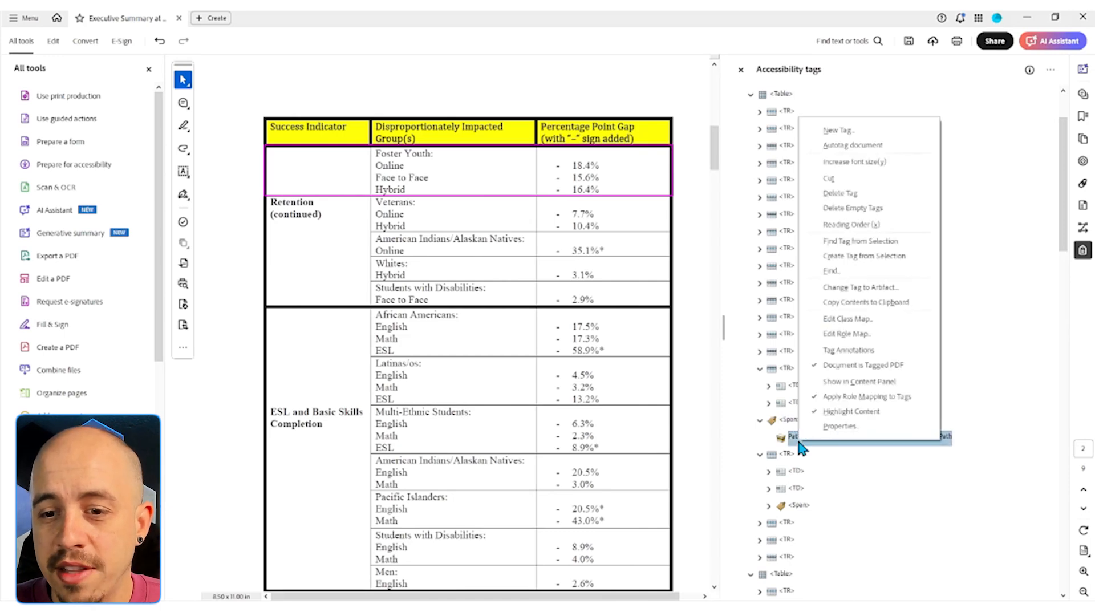
left_click(872, 287)
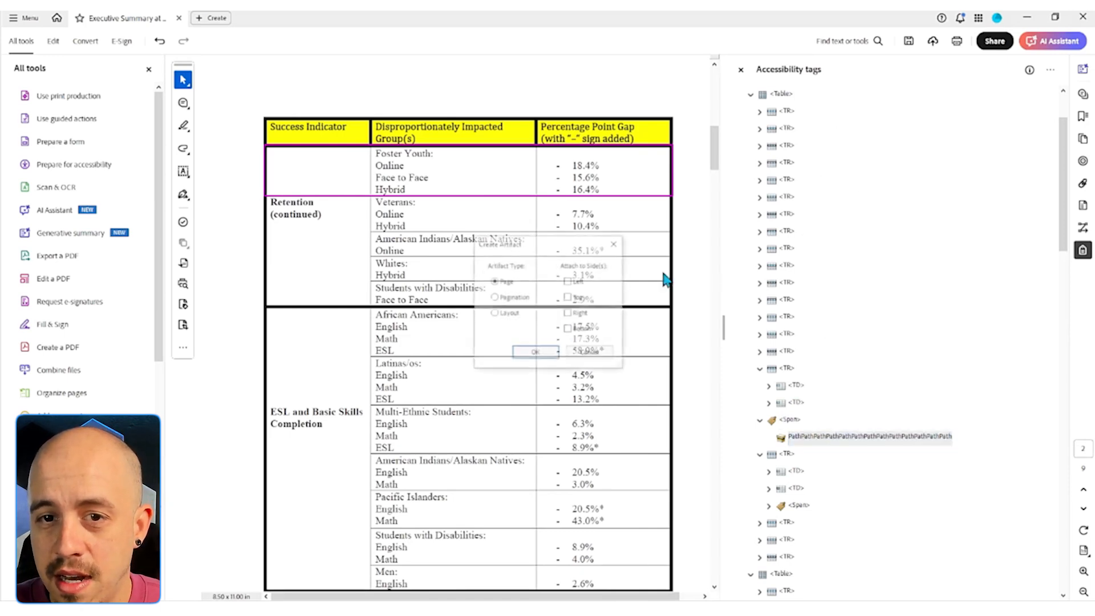
left_click(539, 351)
left_click(805, 420)
left_click(788, 370)
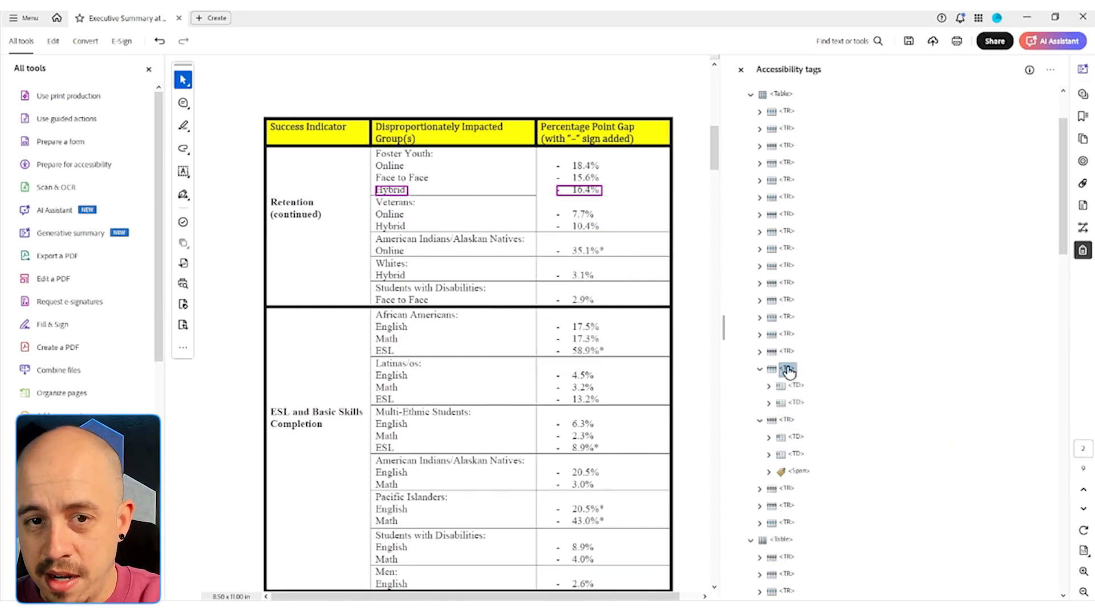
key("Left")
Move the Online and Hybrid paragraphs out of the Veterans group cell to directly below the Veterans row
key("Down")
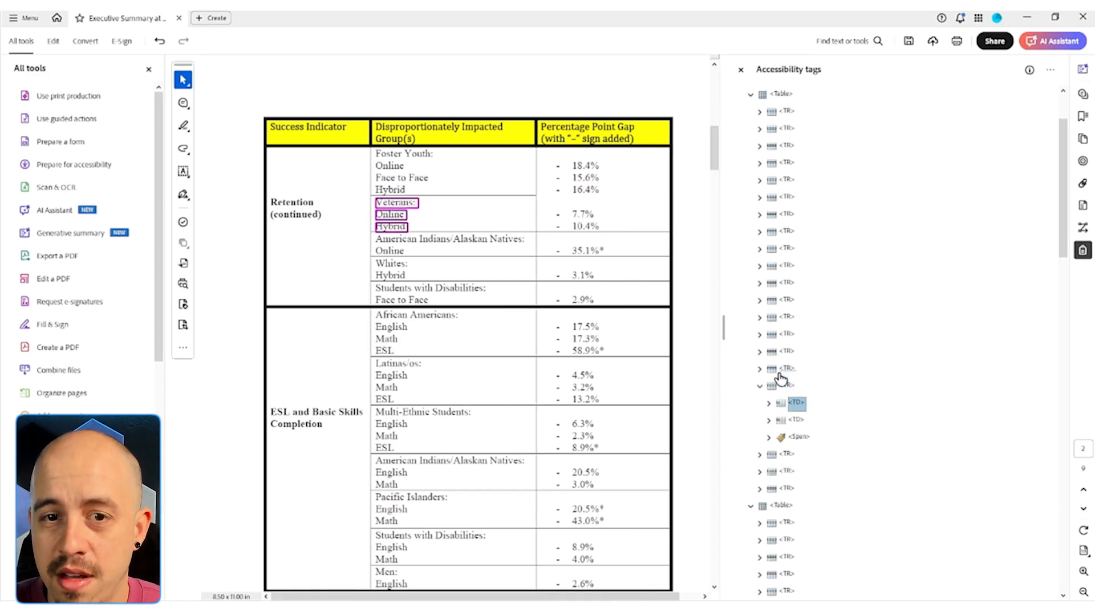
key("Down")
key("Right")
key("Down")
key("Down")
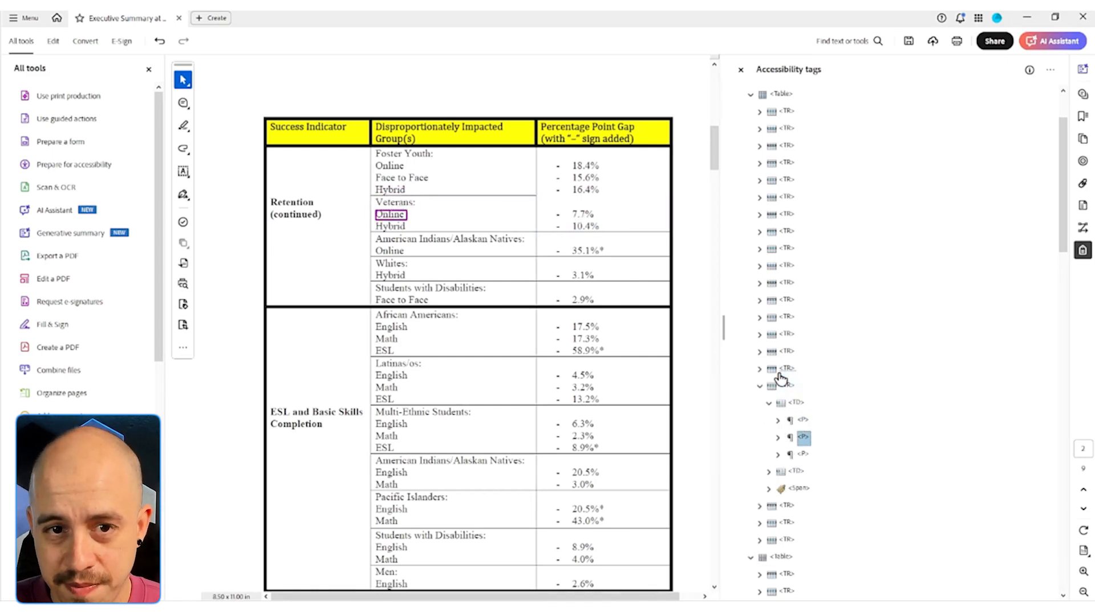
key("shift+Down")
key("ctrl+x")
key("Up")
key("Up")
key("Up")
key("Up")
key("ctrl+v")
Move the list with 7.7% and 10.4% out of the Veterans percentage cell to below the loose Online and Hybrid paragraphs
key("Down")
key("Down")
key("Down")
key("Right")
key("Down")
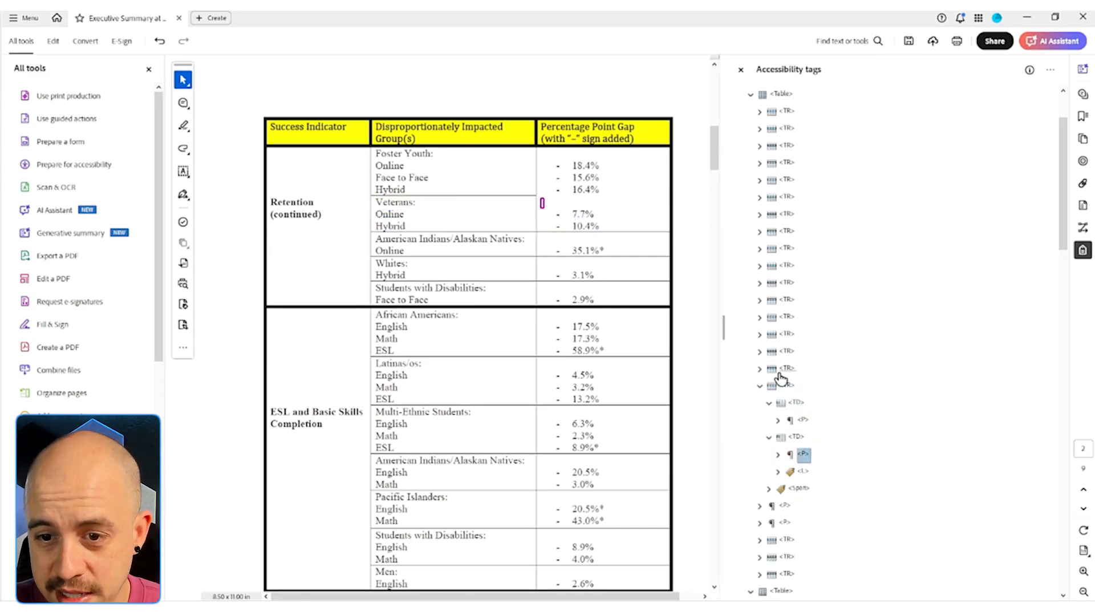
key("Down")
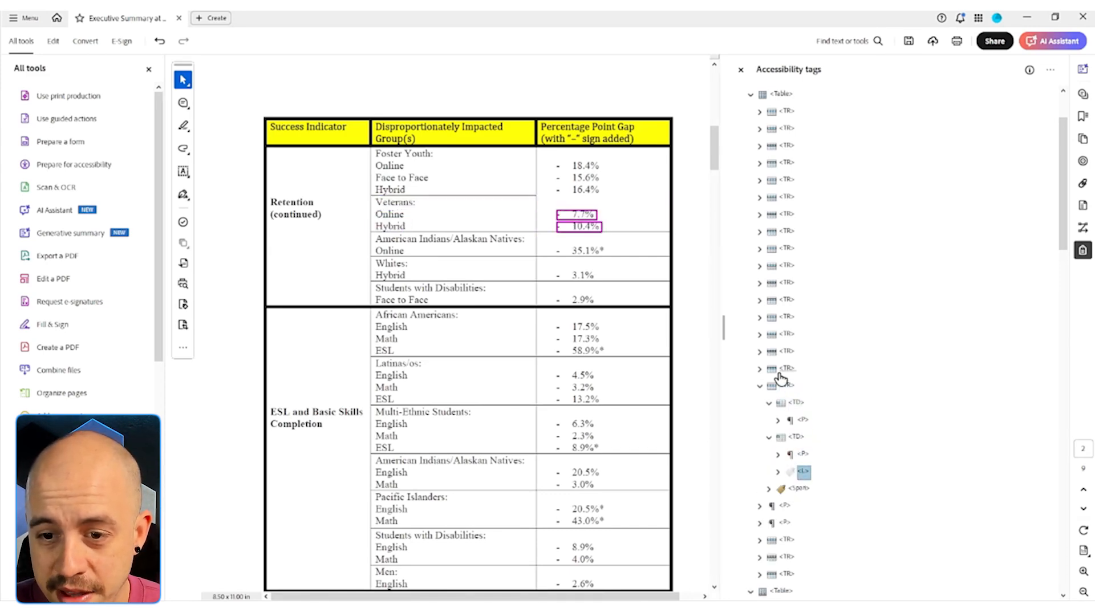
key("Down")
key("Down")
key("Down")
key("ctrl+v")
Change the path content of the Veterans row's Span to a page artifact and delete the empty Span
key("Up")
key("Up")
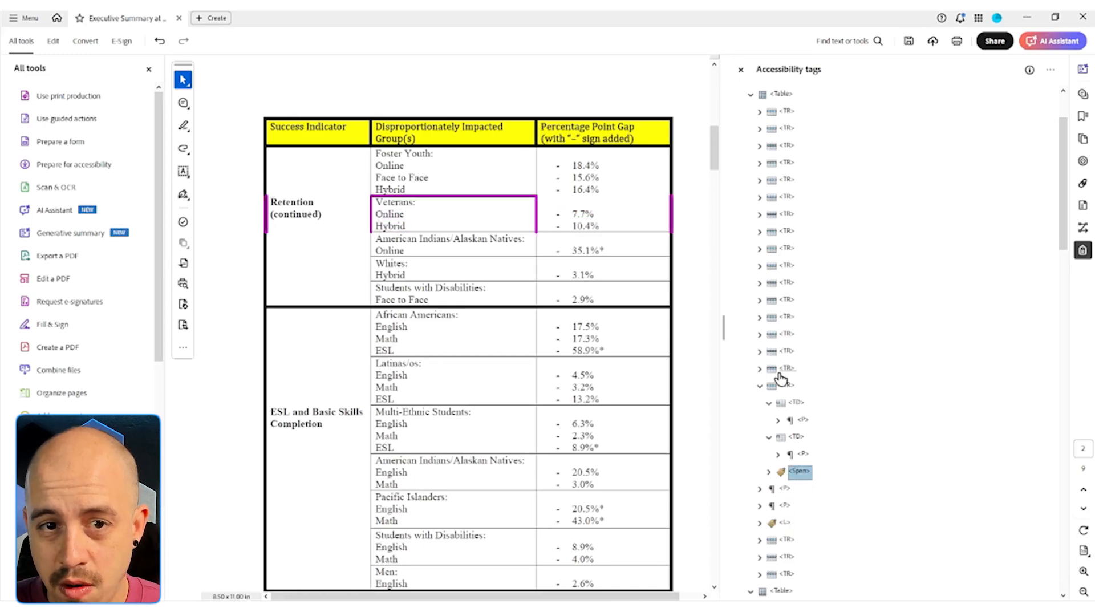
key("Right")
key("Down")
right_click(824, 489)
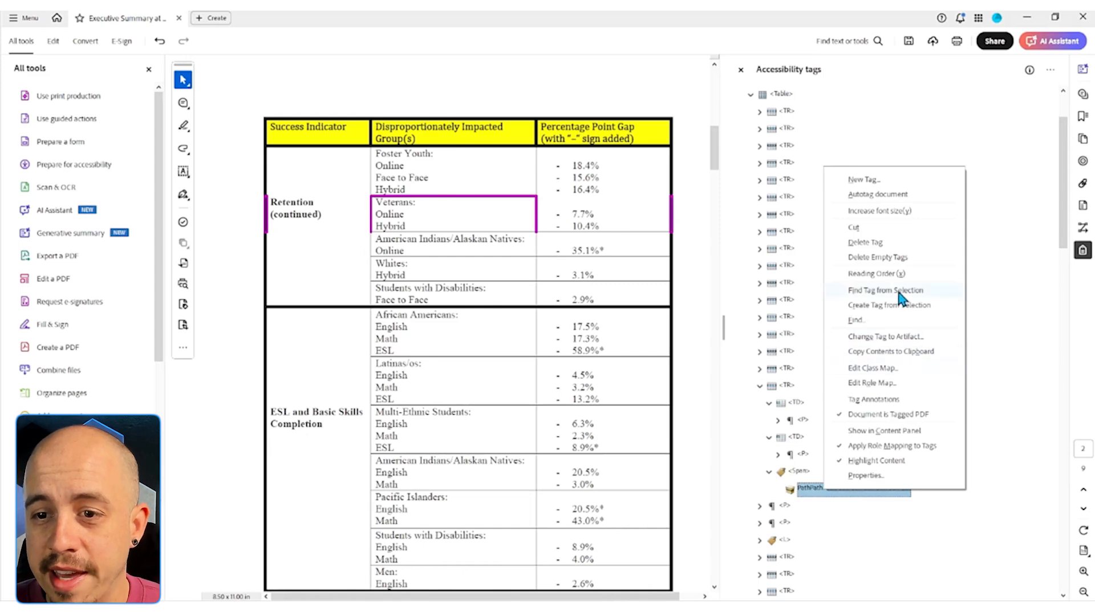
left_click(886, 337)
left_click(546, 351)
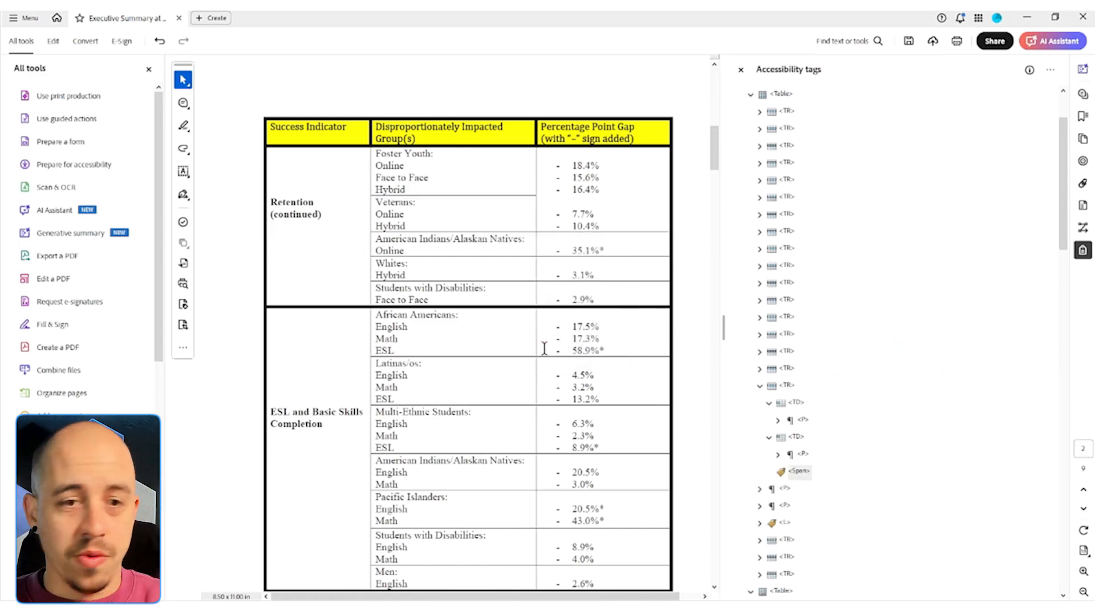
key("Delete")
Give the blank paragraph in the Veterans percentage cell the actual text "No data" and collapse the Veterans row
left_click(793, 385)
key("Up")
key("Down")
key("Down")
key("Down")
key("Down")
key("Down")
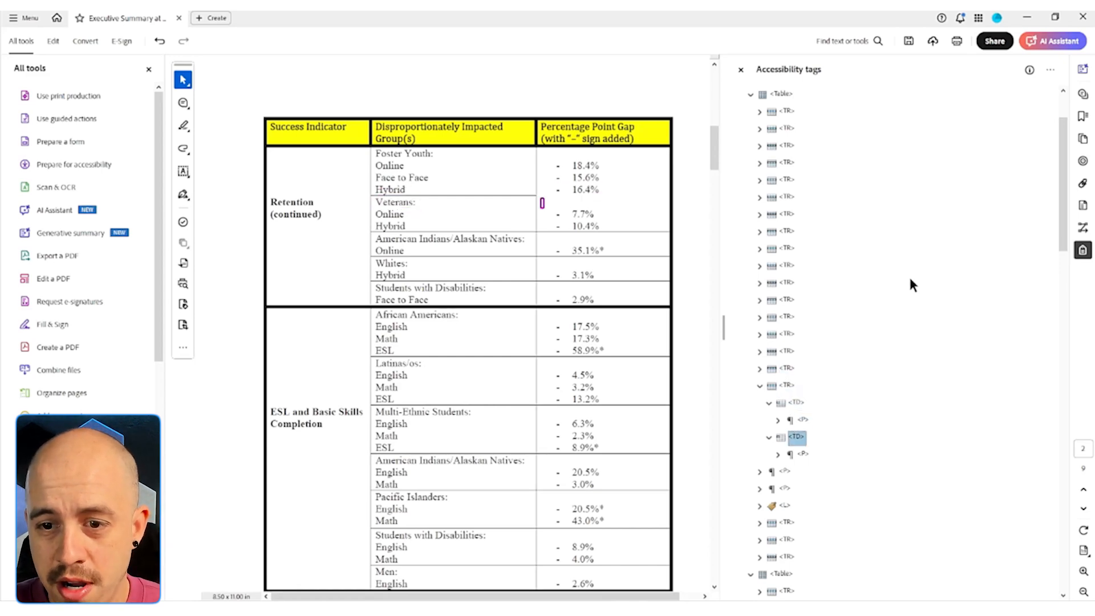
right_click(801, 454)
left_click(823, 439)
left_click(542, 252)
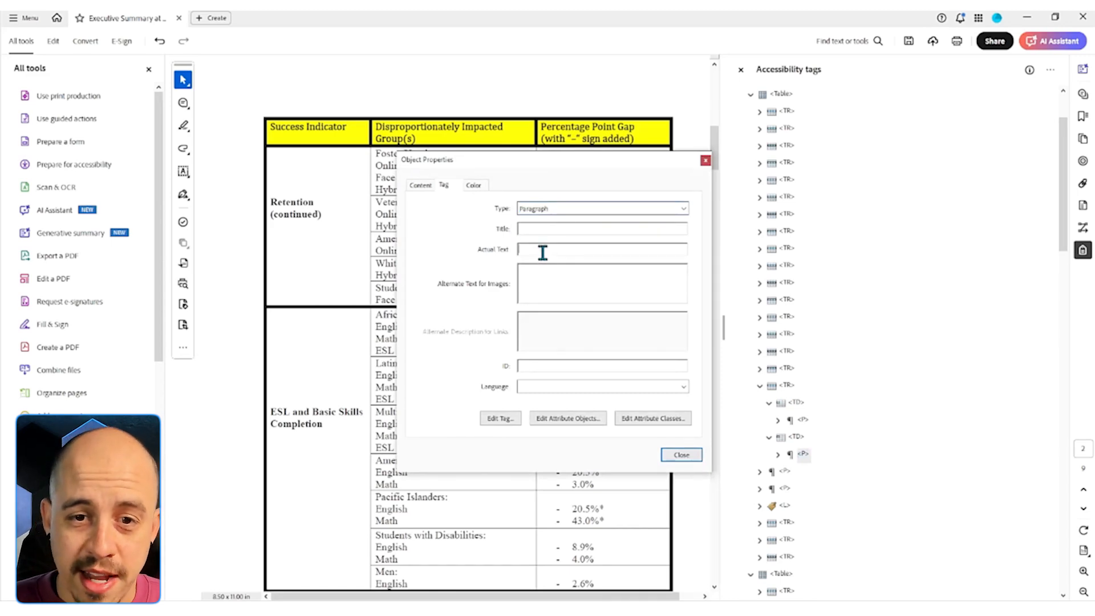
type("No data")
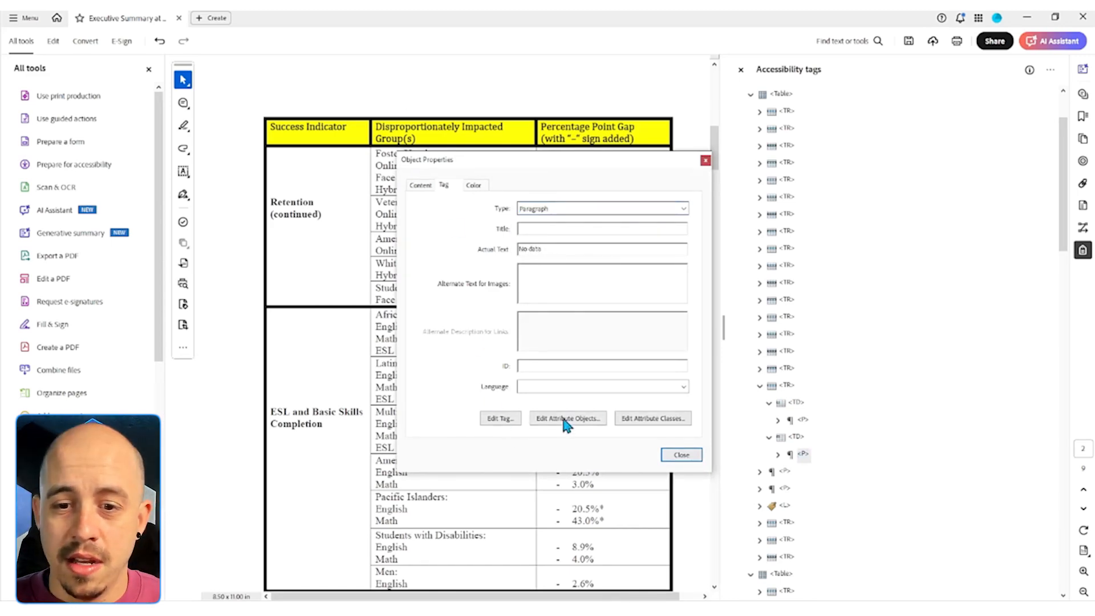
left_click(681, 454)
left_click(790, 385)
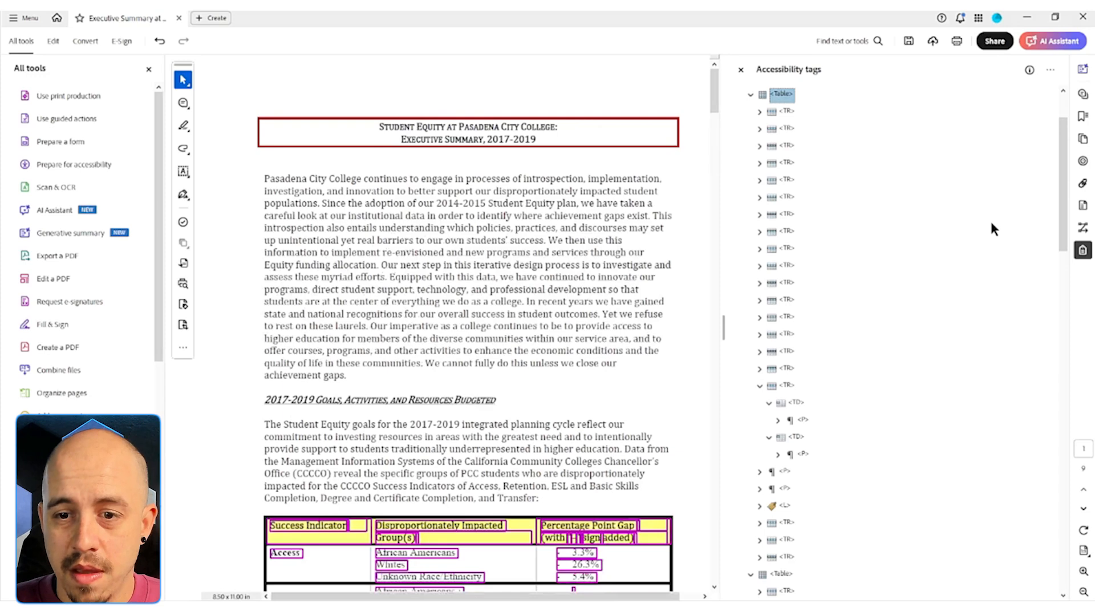
key("Left")
Add four new empty TR tags directly below the Veterans row
key("Up")
key("Down")
key("Down")
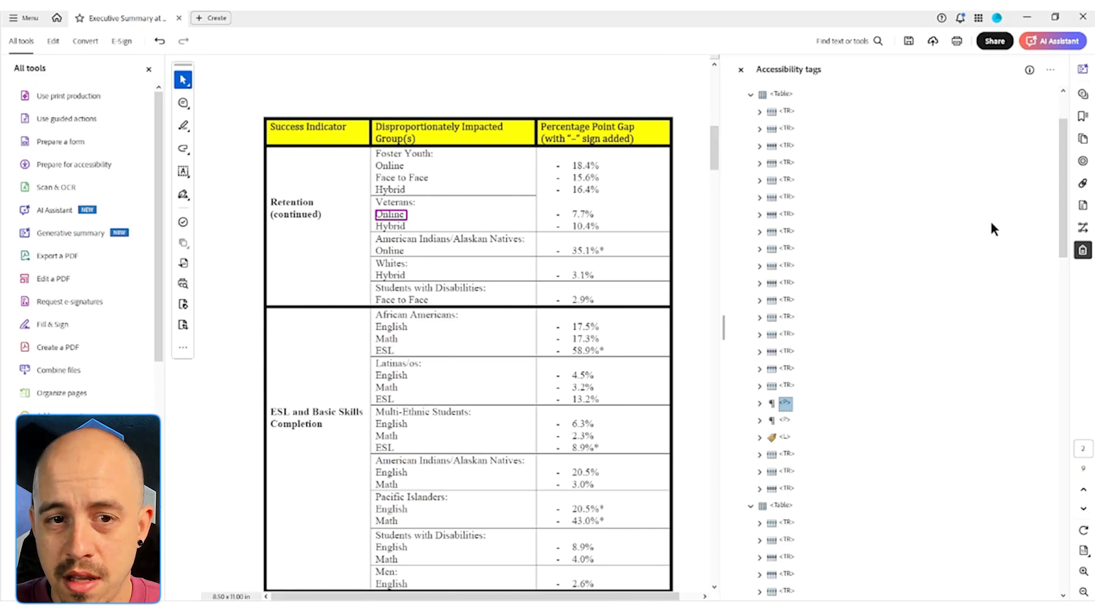
key("Up")
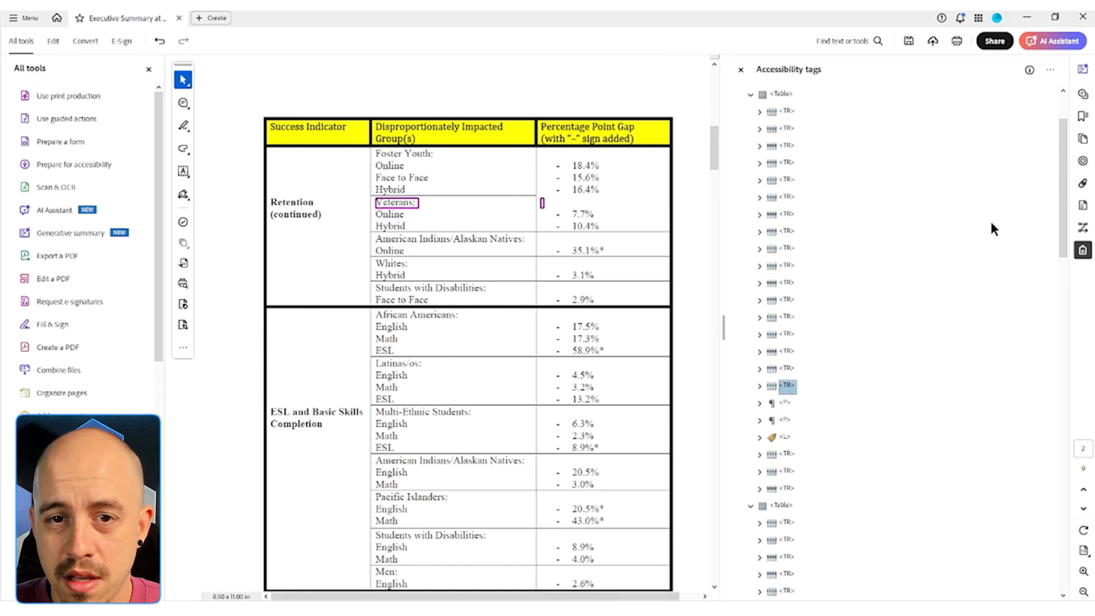
right_click(790, 390)
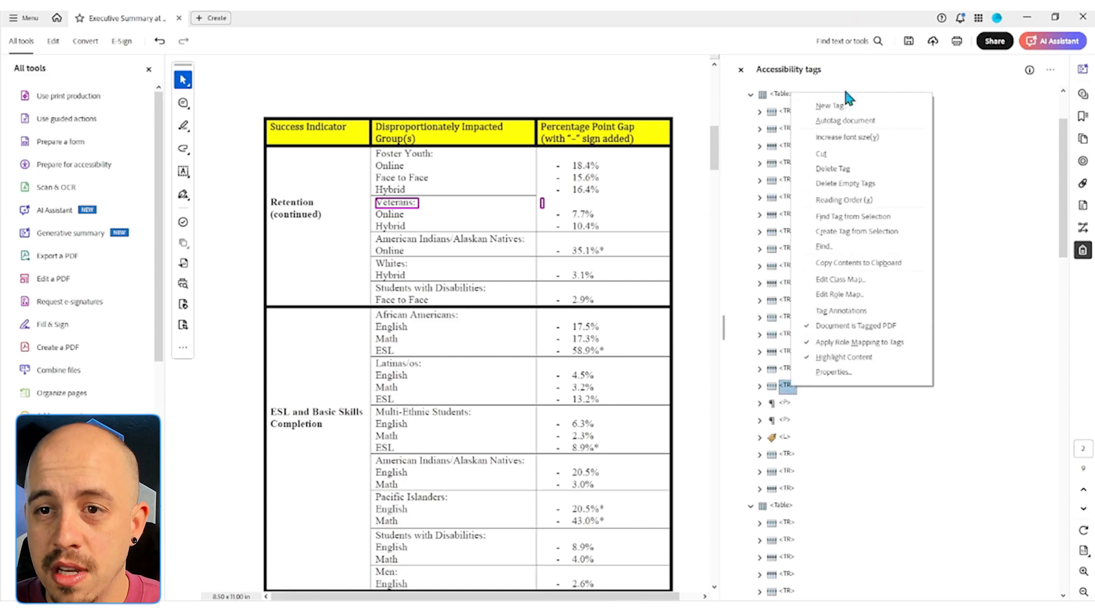
left_click(845, 121)
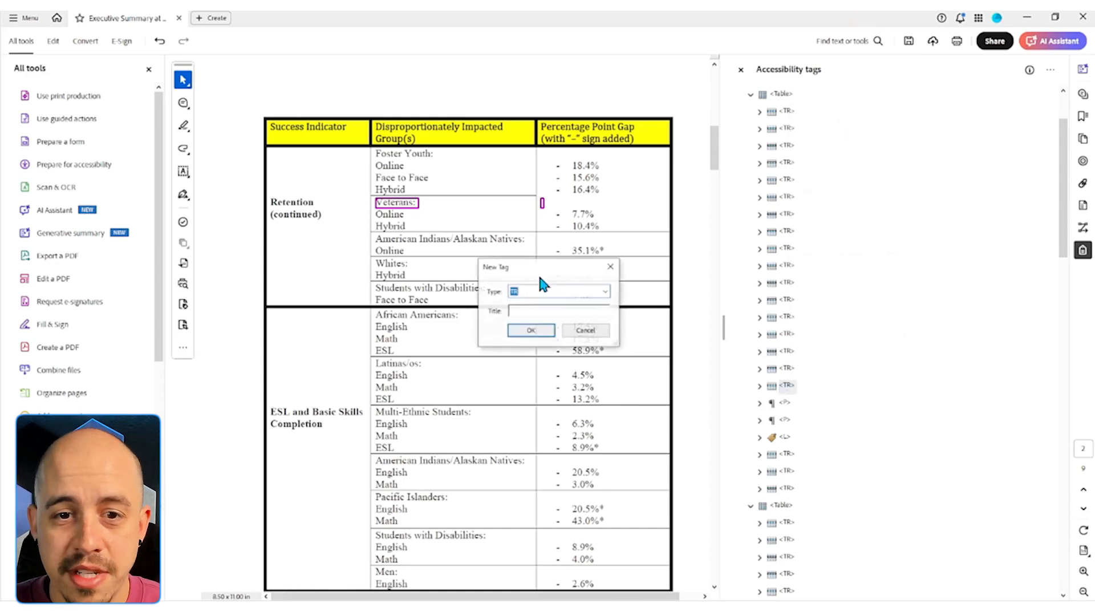
left_click(539, 329)
right_click(792, 403)
left_click(825, 168)
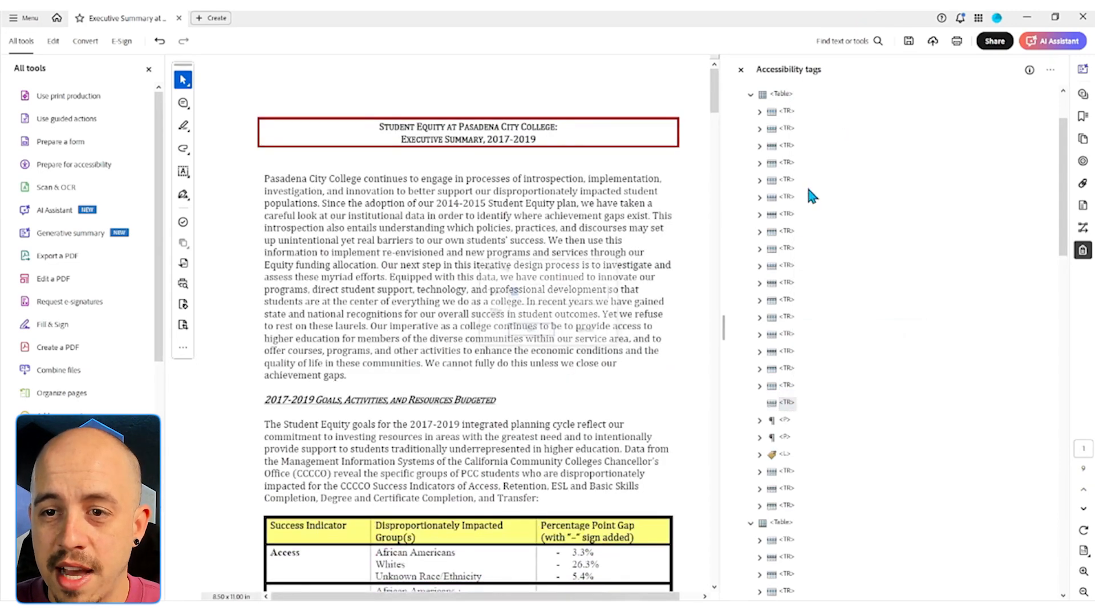
left_click(539, 330)
right_click(797, 401)
left_click(824, 171)
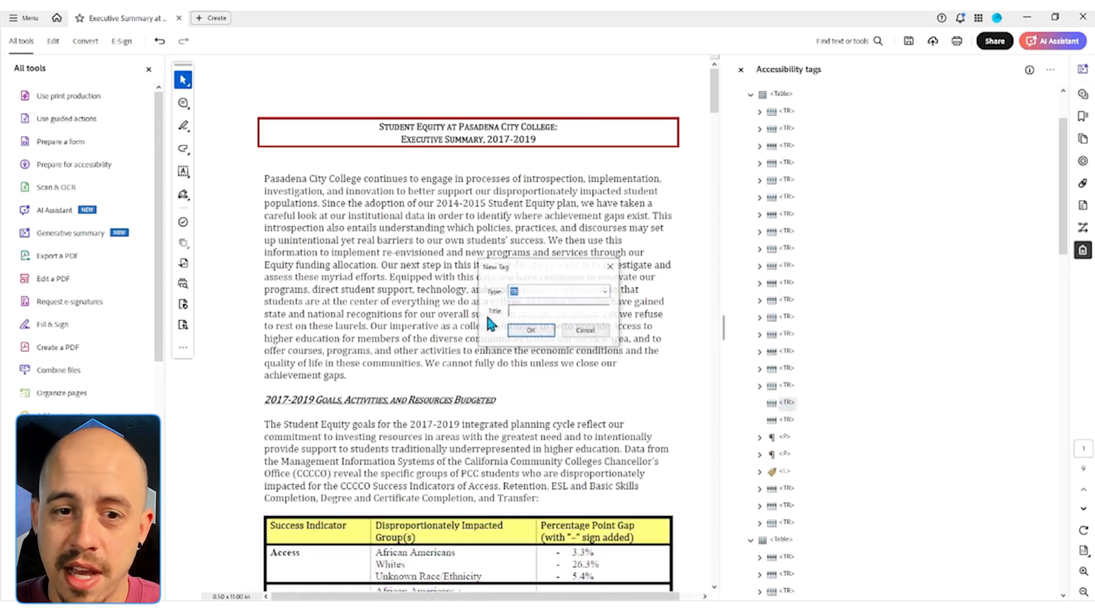
left_click(530, 330)
right_click(787, 403)
left_click(861, 166)
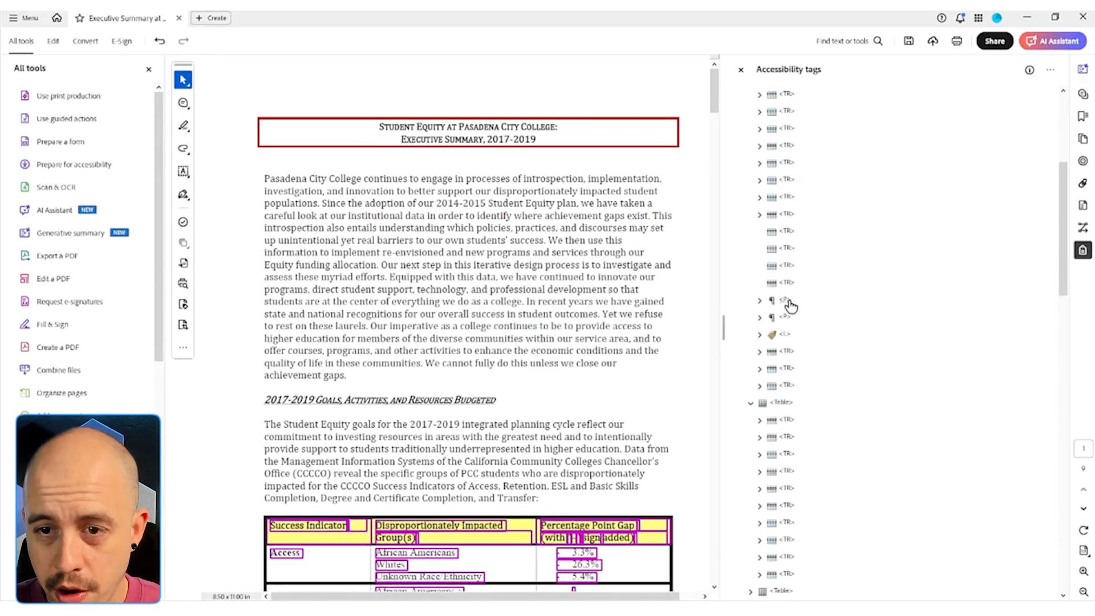
Review the tags between the loose Veterans Online paragraph and the Foster Youth Hybrid row
left_click(785, 300)
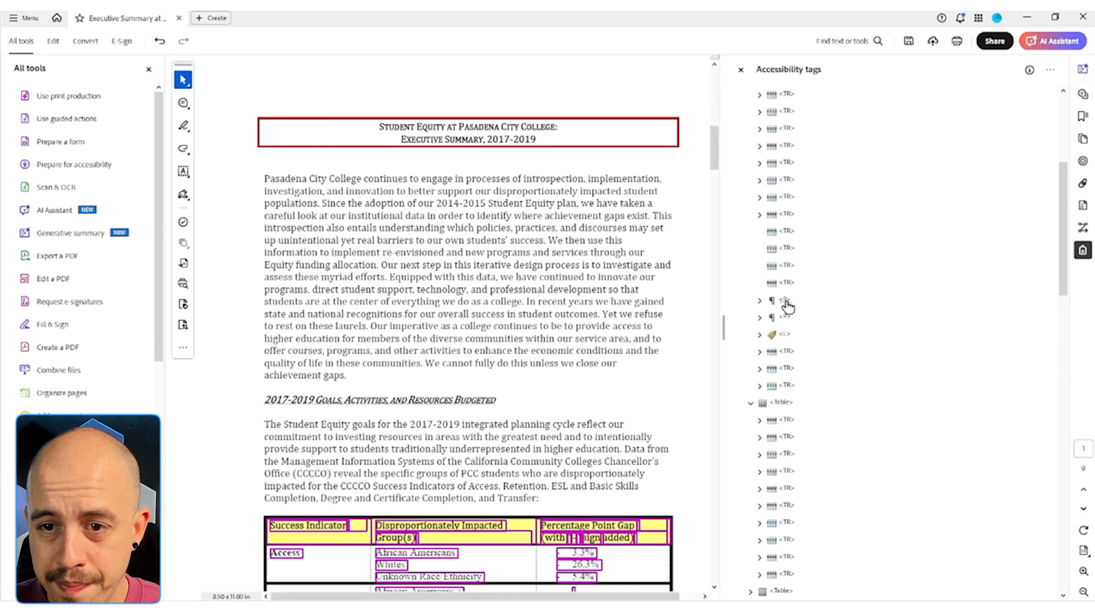
key("Up")
key("Up")
key("Up")
key("Up")
key("Up")
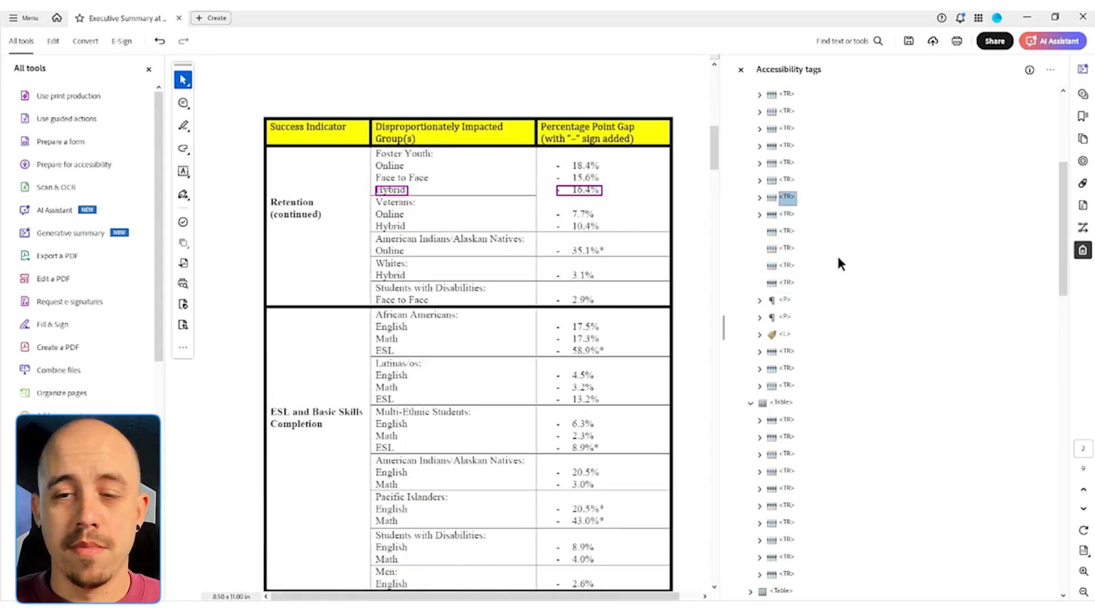
key("Down")
key("Down")
key("Down")
key("Down")
key("Down")
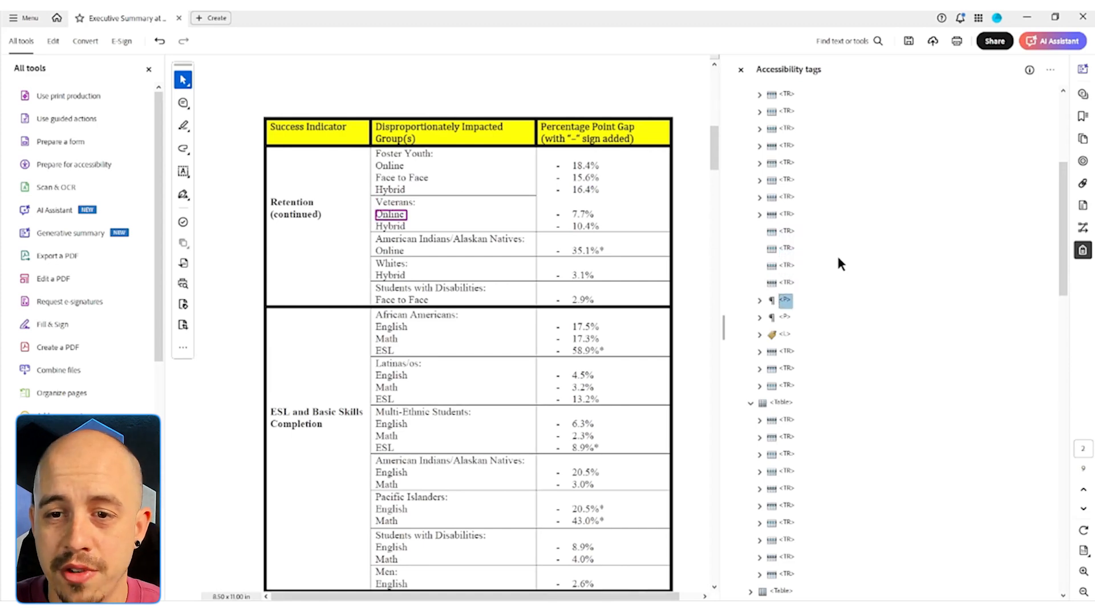
Change the Veterans Online paragraph and the 7.7% LBody to TD and move both into the first empty row
key("Down")
key("Down")
key("Right")
key("Right")
key("Right")
key("Right")
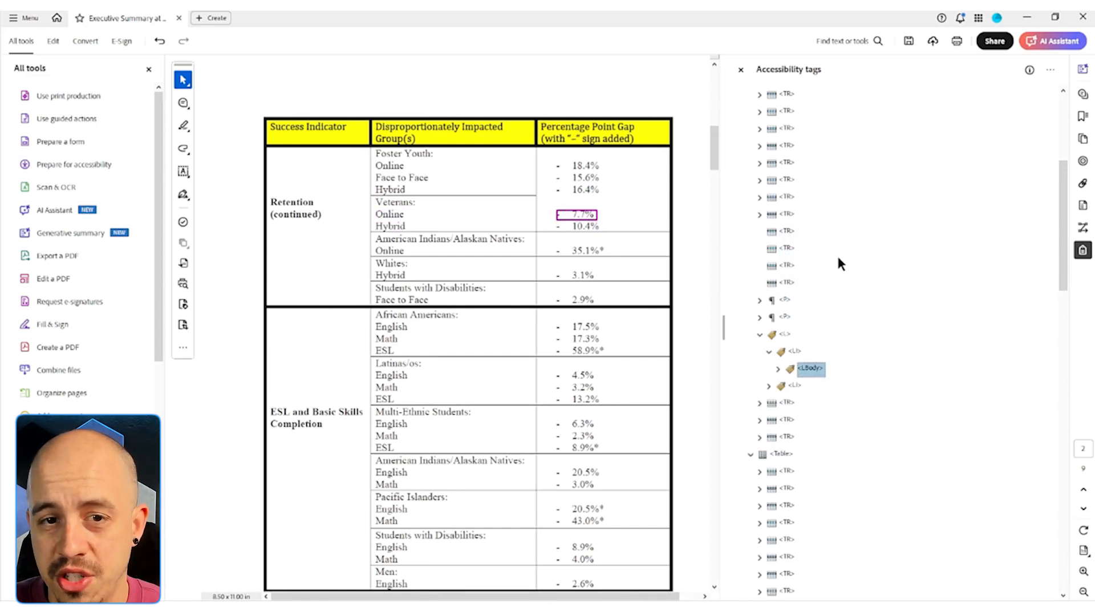
right_click(785, 301)
left_click(827, 564)
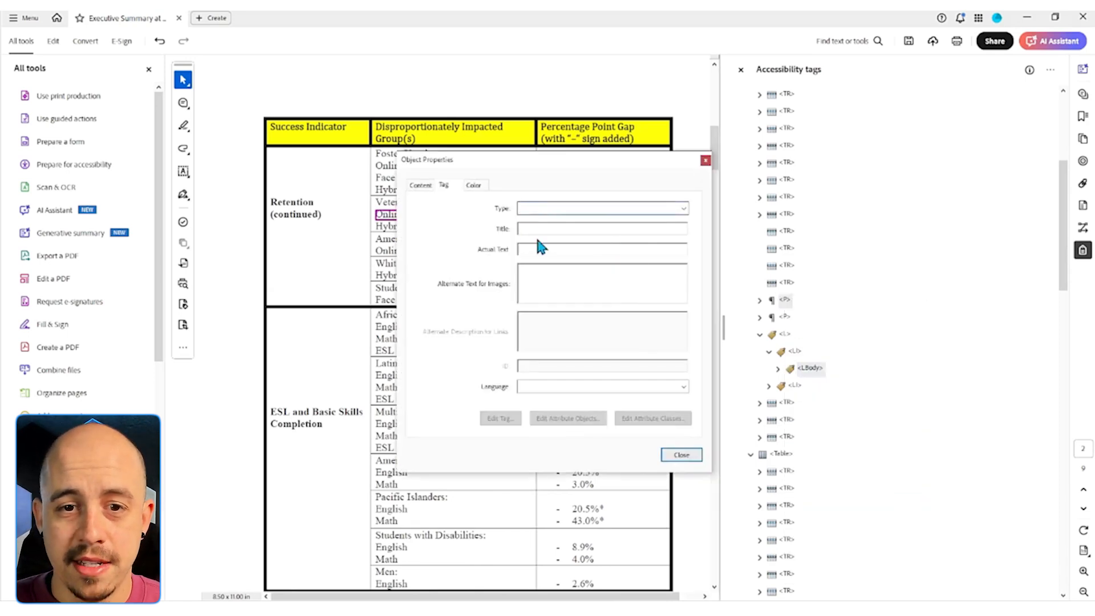
type("TD")
left_click(678, 456)
left_click_drag(786, 300, 787, 233)
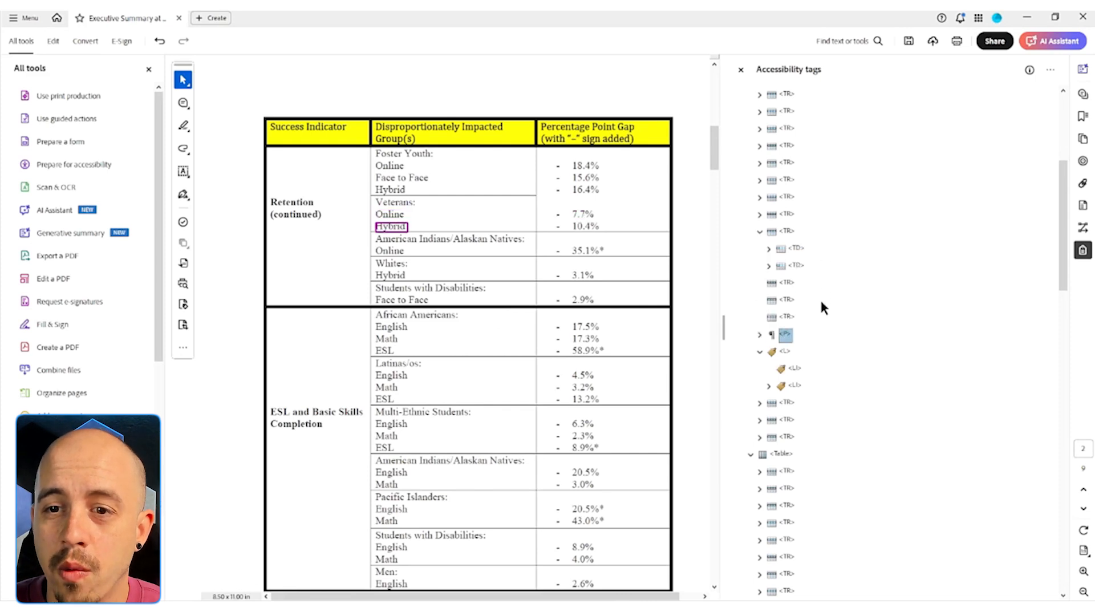
Change the Veterans Hybrid paragraph and the 10.4% LBody to TD and move both into the next empty row
left_click(801, 386)
key("Right")
key("Right")
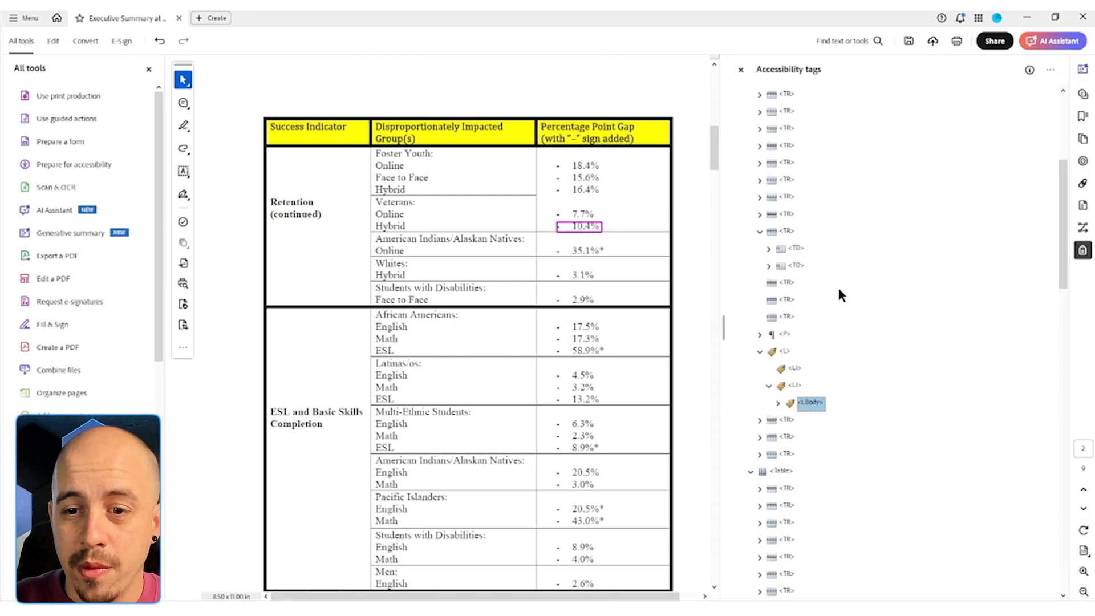
right_click(783, 334)
left_click(809, 346)
type("TD")
key("Return")
left_click_drag(784, 337, 783, 287)
Collapse the new Veterans Online and Hybrid rows and delete the leftover empty list
left_click(789, 283)
key("Up")
key("Up")
key("Up")
key("Up")
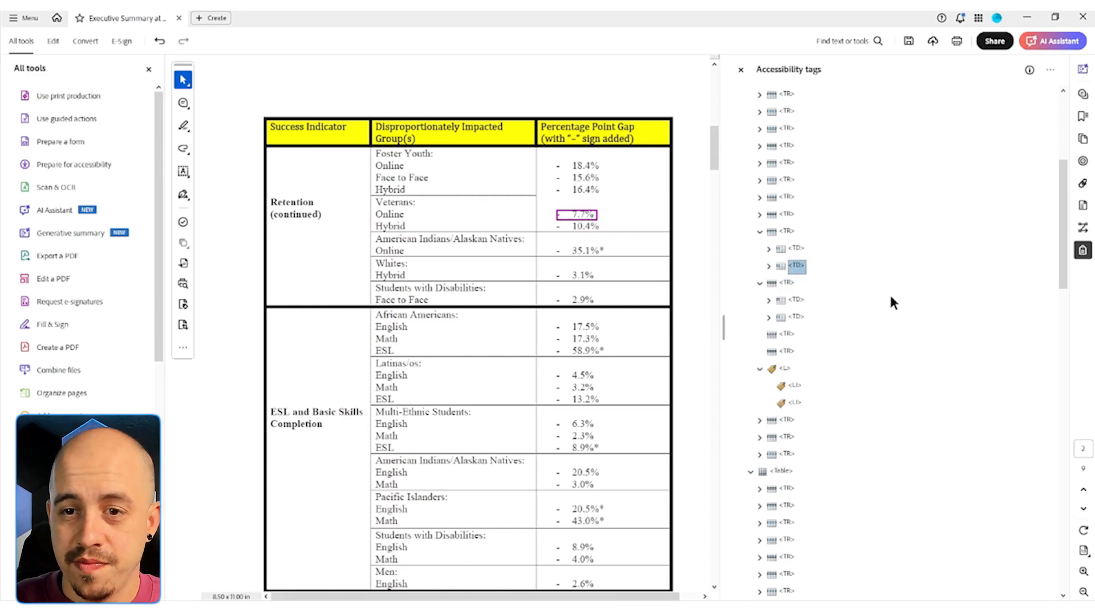
key("Down")
key("Left")
key("Down")
key("Left")
key("Down")
key("Down")
key("Down")
key("Delete")
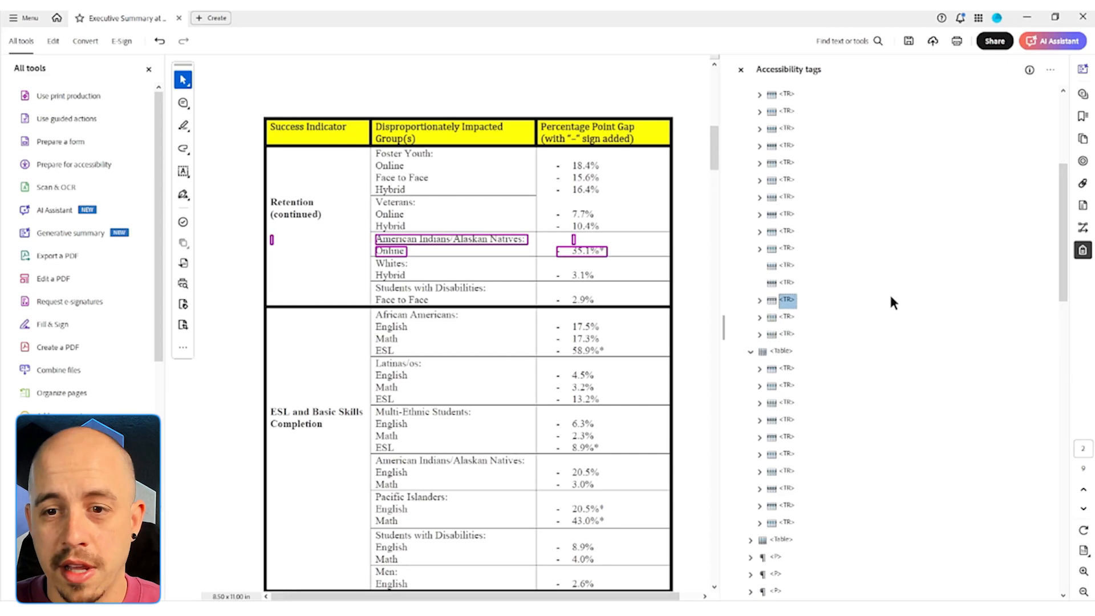
Expand the American Indians/Alaskan Natives, Whites and Students with Disabilities rows and examine which content each cell holds
key("Right")
key("Down")
key("Down")
key("Down")
key("Down")
key("Down")
key("Right")
key("Down")
key("Down")
key("Down")
key("Down")
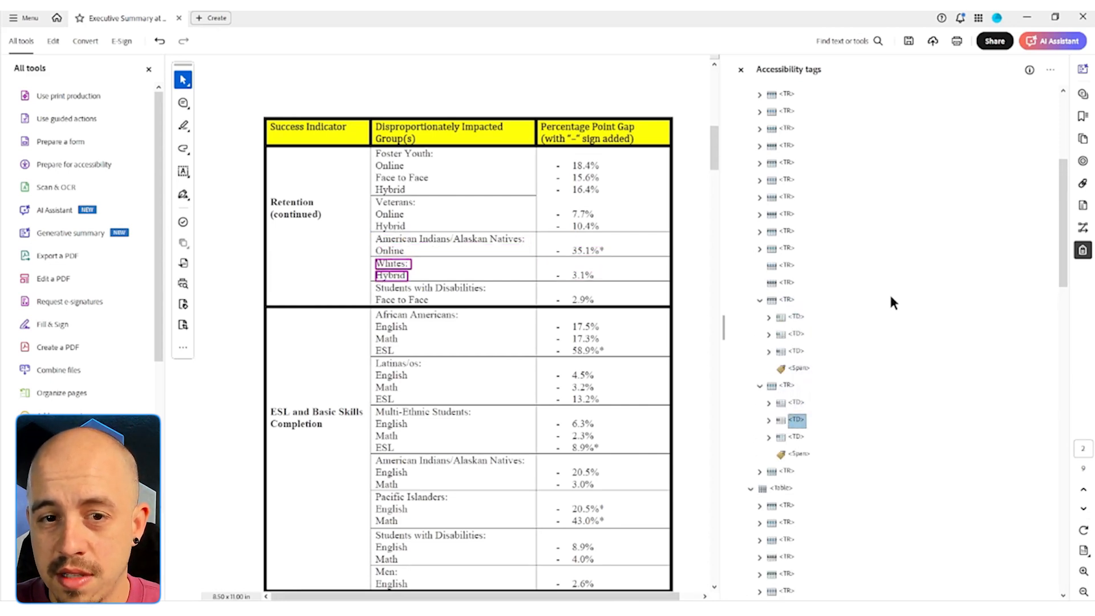
key("Down")
key("Right")
key("Down")
key("Down")
key("Down")
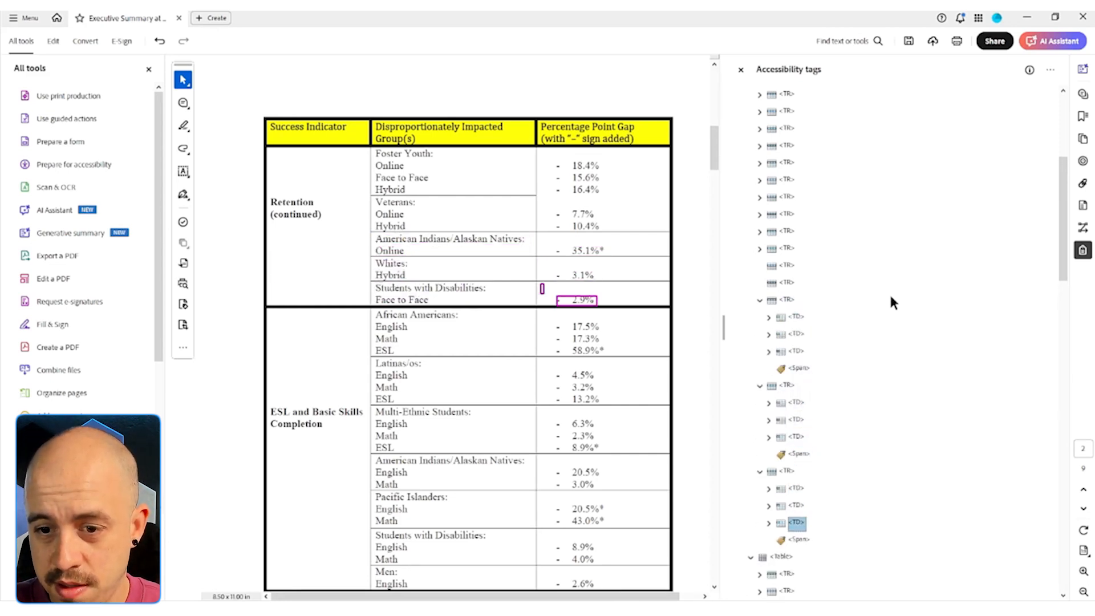
left_click(786, 249)
left_click(788, 266)
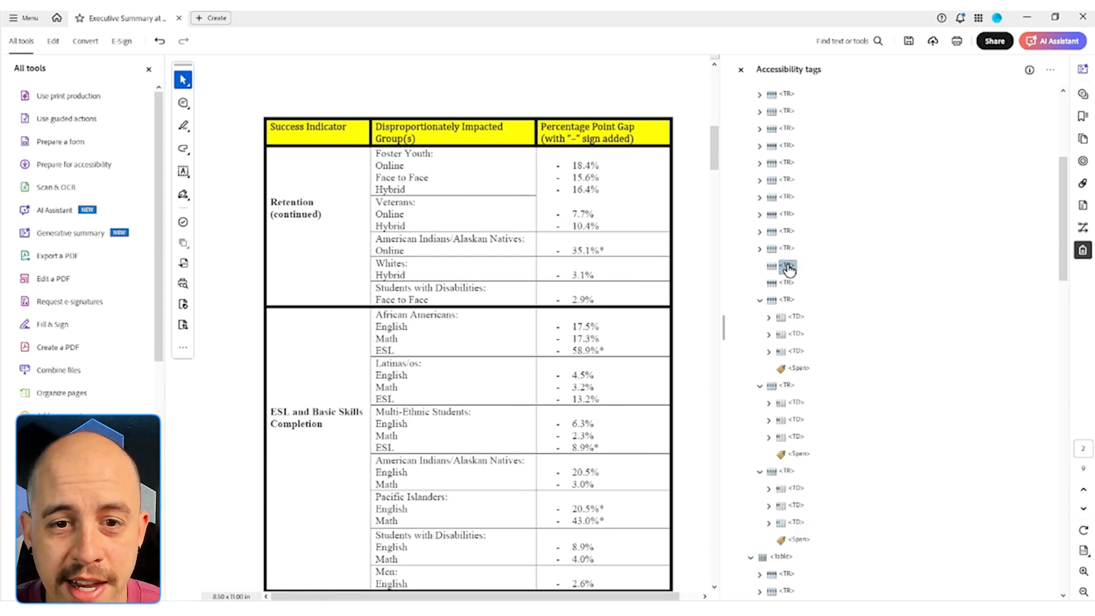
Change the blank content in the American Indians/Alaskan Natives row's first cell to an artifact and remove that empty cell
left_click(796, 317)
key("Right")
key("Right")
key("Right")
key("Right")
right_click(801, 353)
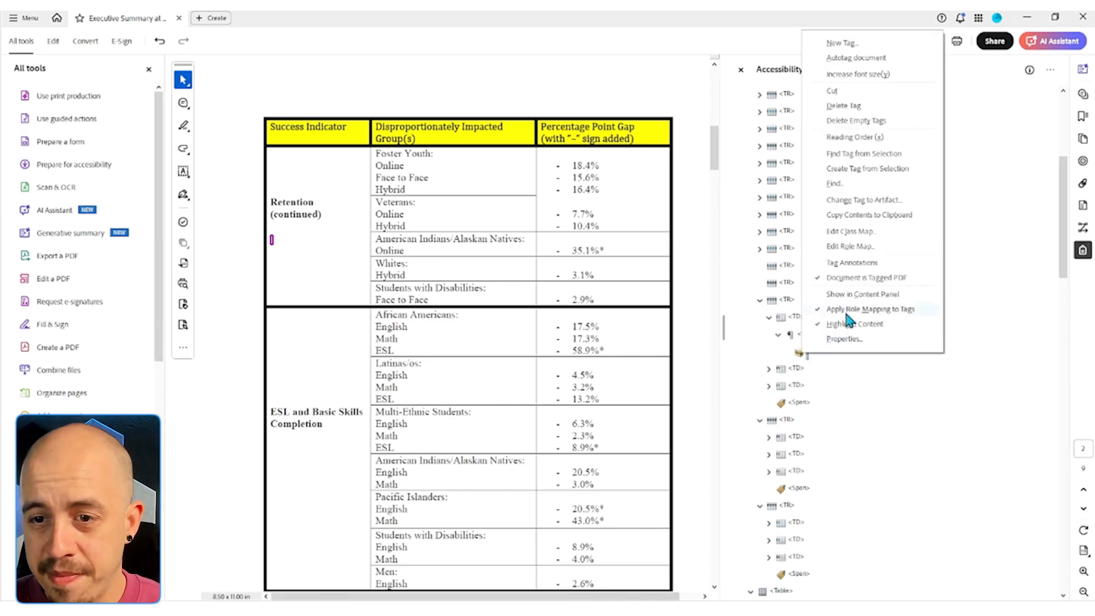
left_click(863, 200)
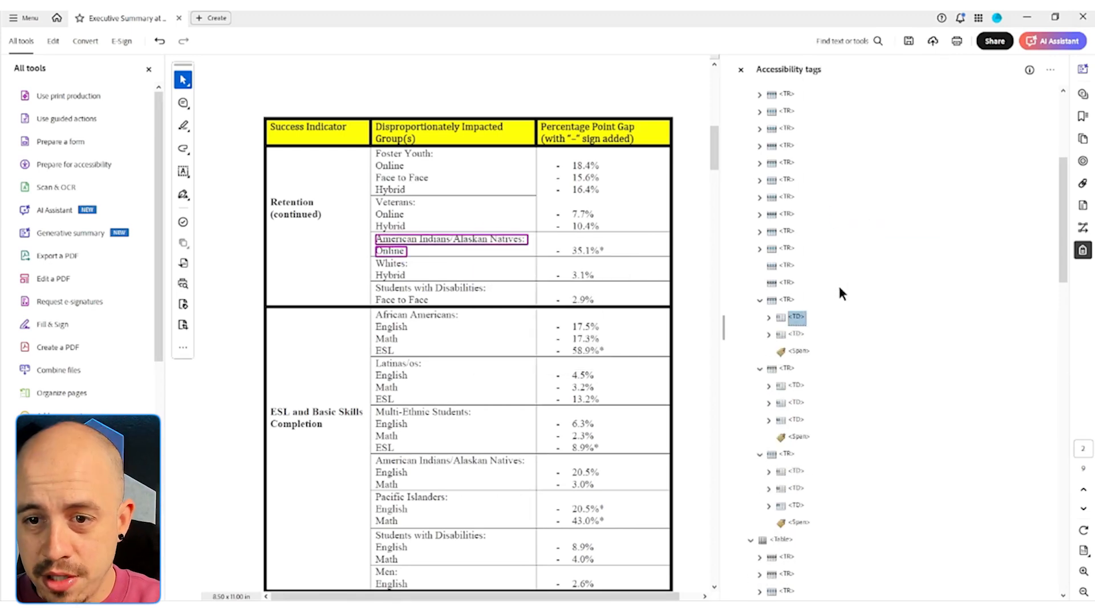
Move the Online paragraph out of the American Indians/Alaskan Natives group cell to directly below the row
key("Right")
key("Right")
key("Down")
key("ctrl+x")
key("Up")
key("Up")
key("Up")
key("ctrl+v")
key("Down")
key("Down")
Collapse the American Indians/Alaskan Natives group cell and delete the row's empty Span
key("Up")
key("Left")
key("Down")
key("Down")
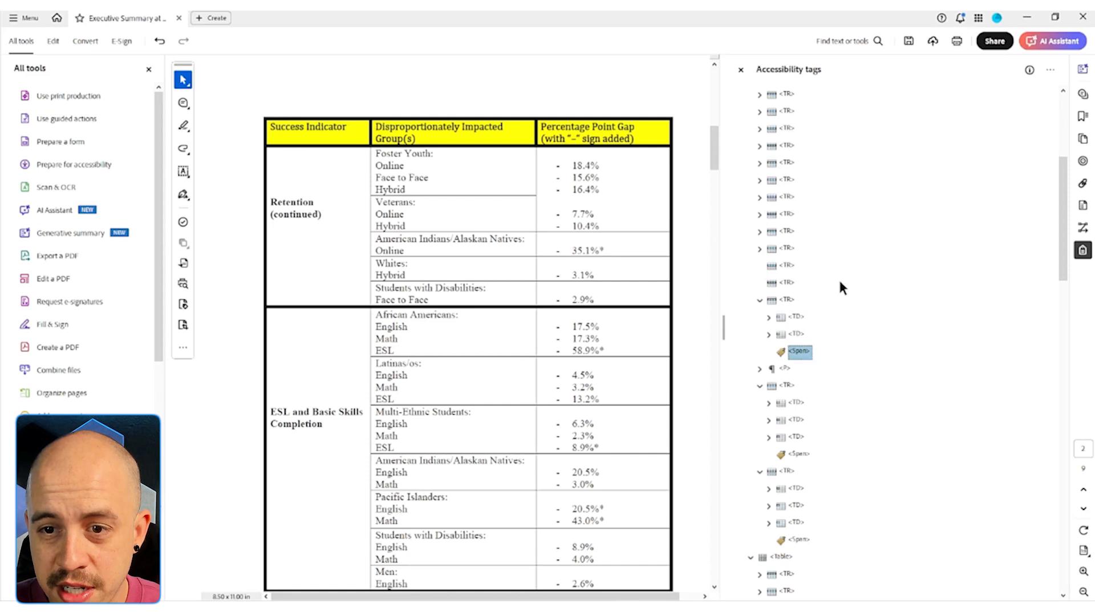
key("Delete")
Move the list with 35.1% out of the American Indians/Alaskan Natives percentage cell to below the loose Online paragraph
key("Down")
key("Down")
key("Right")
key("Up")
key("Down")
key("Down")
key("Down")
key("ctrl+x")
key("Down")
key("ctrl+v")
key("Up")
key("Up")
Give the blank paragraph in the American Indians/Alaskan Natives percentage cell the actual text "No data" and collapse the row
key("Down")
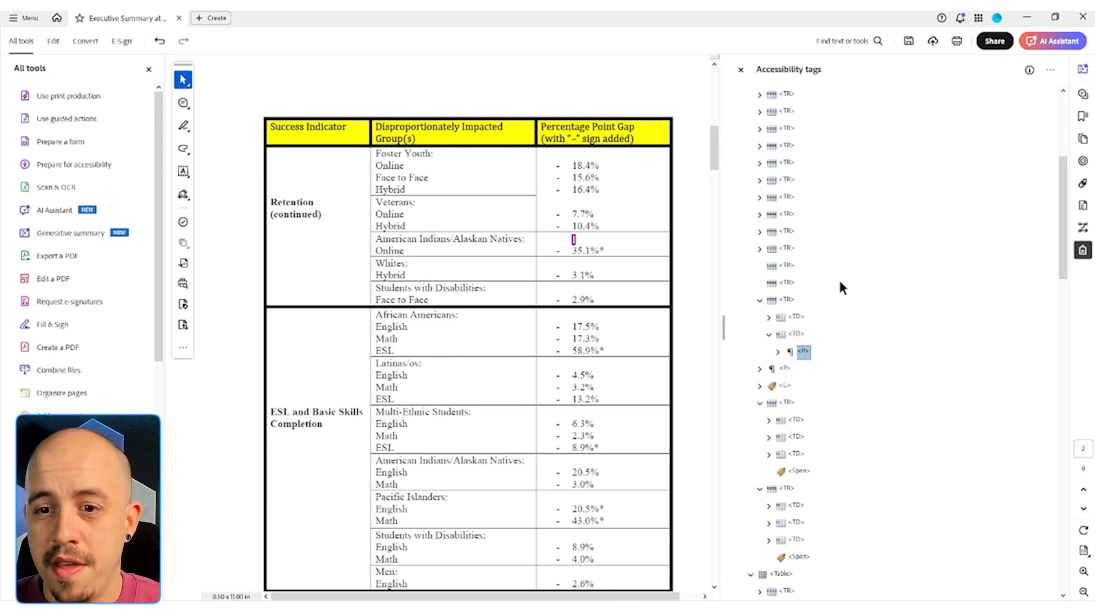
right_click(817, 348)
left_click(833, 358)
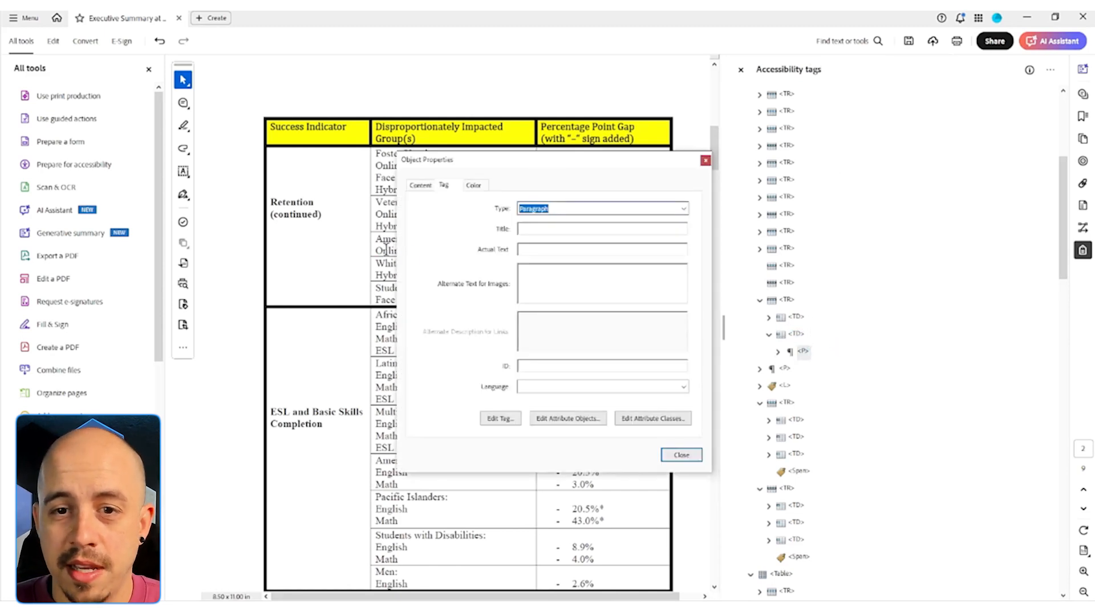
type("No data")
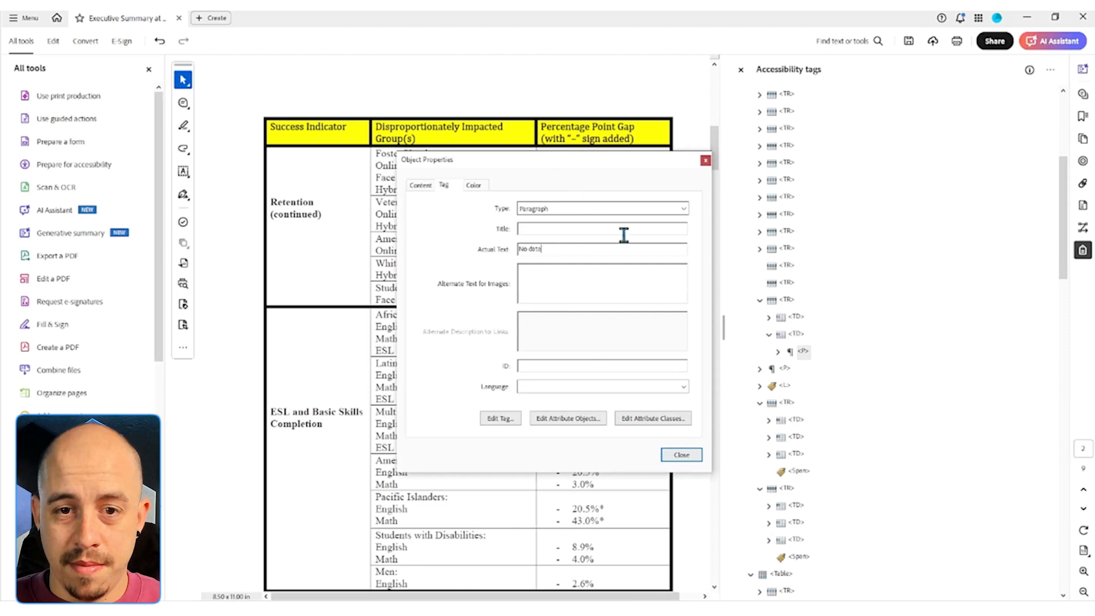
key("Return")
left_click(782, 301)
key("Left")
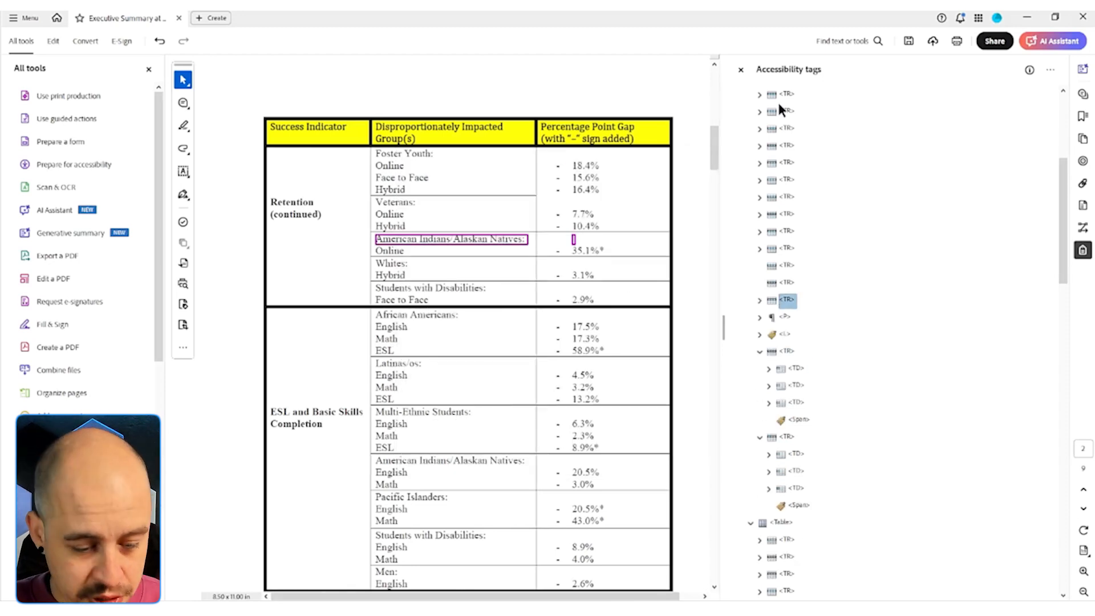
Move the American Indians/Alaskan Natives row above the two remaining empty rows
key("ctrl+x")
key("Up")
key("Up")
key("Up")
key("ctrl+v")
Change the American Indians/Alaskan Natives Online paragraph and the 35.1% LBody to TD and move both into the first empty row
key("Down")
key("Down")
key("Down")
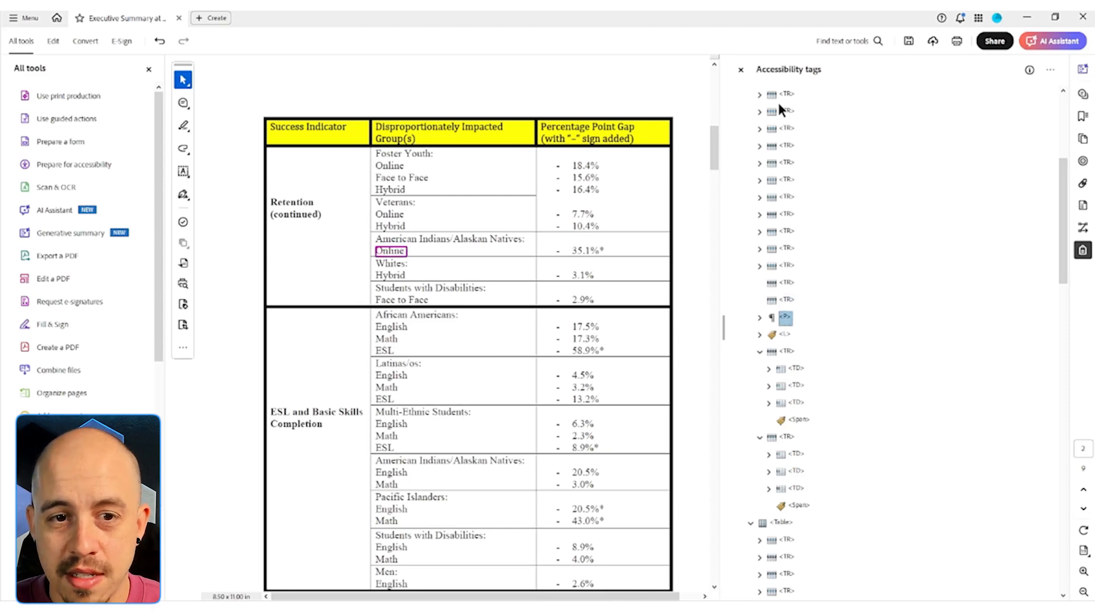
key("Down")
key("Right")
key("Right")
key("Right")
key("Right")
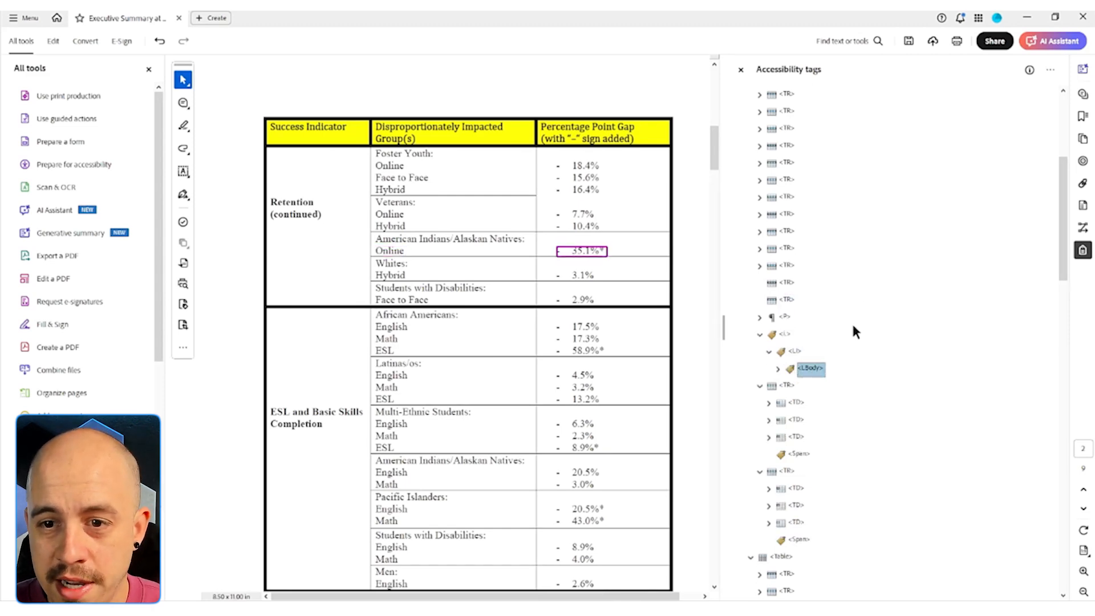
right_click(784, 317)
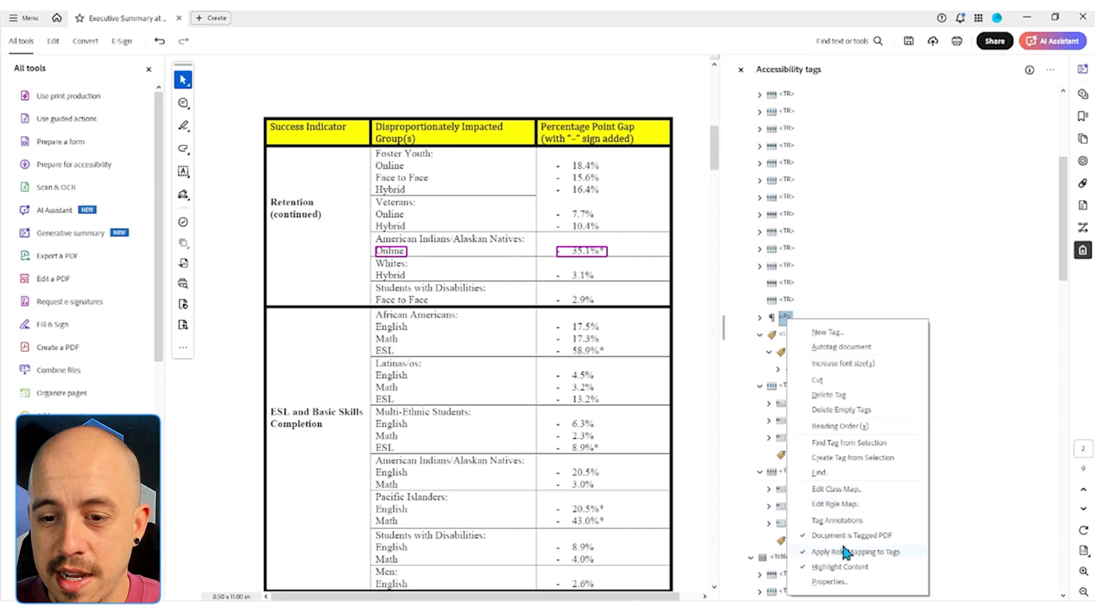
left_click(839, 582)
type("TD")
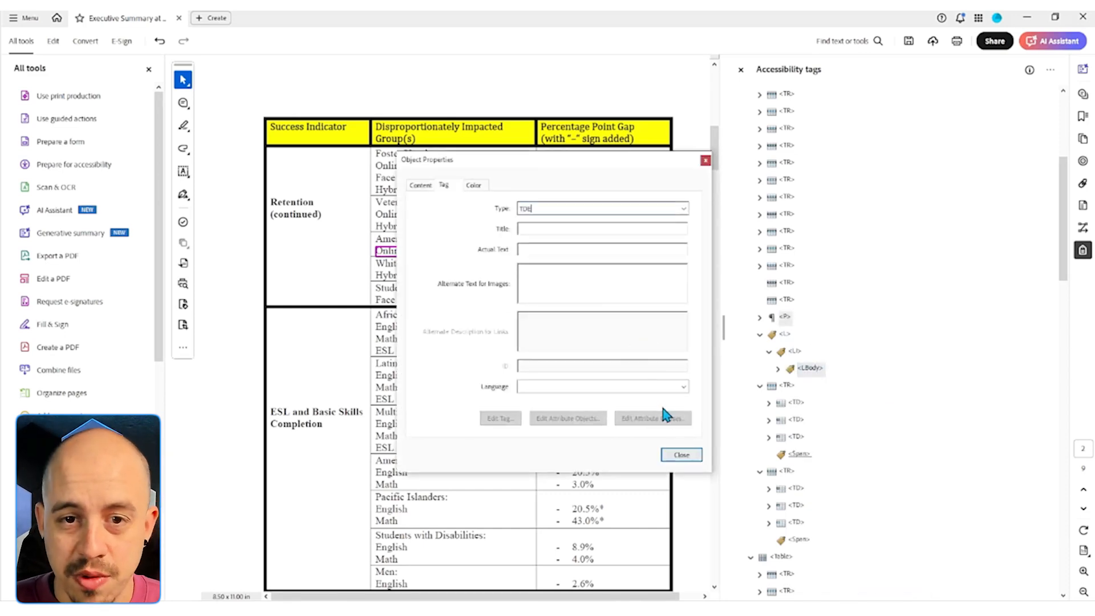
left_click(682, 454)
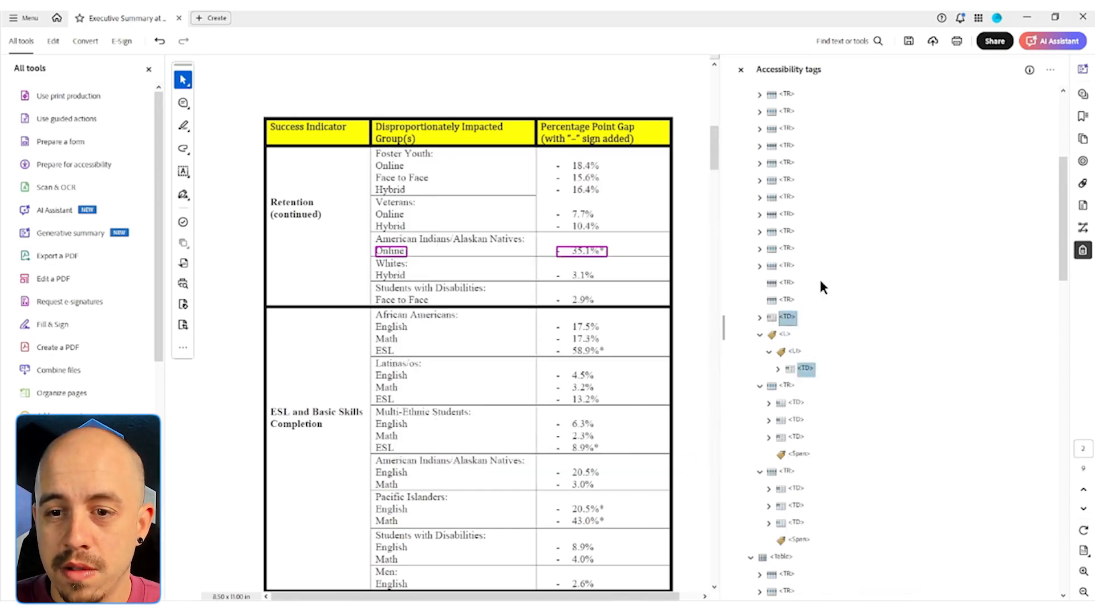
left_click_drag(786, 324, 787, 285)
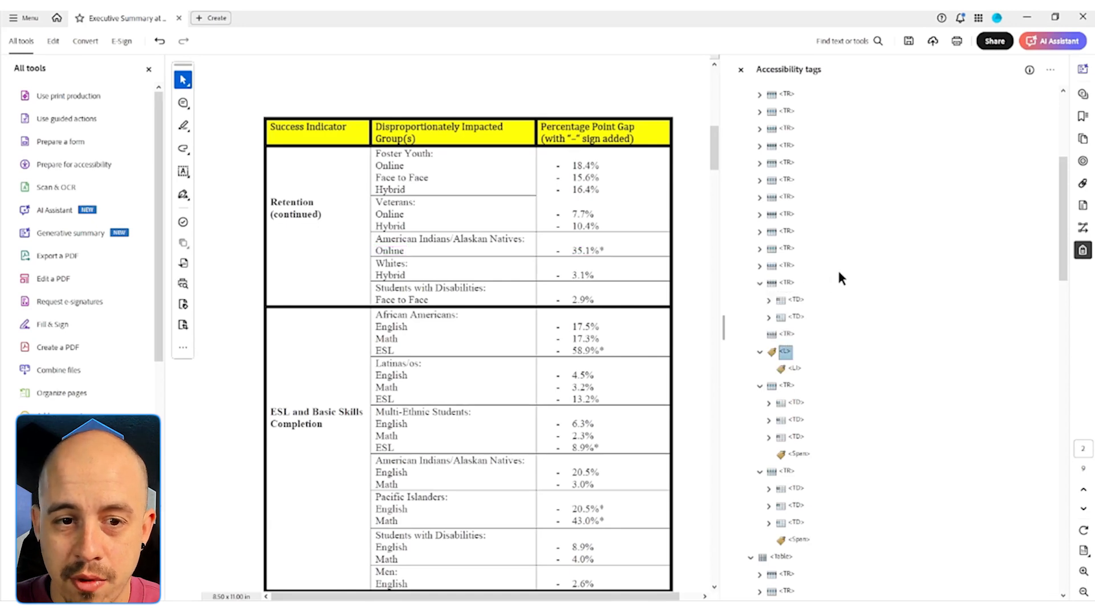
Collapse the new American Indians/Alaskan Natives Online row and delete the leftover empty list
left_click(787, 283)
key("Left")
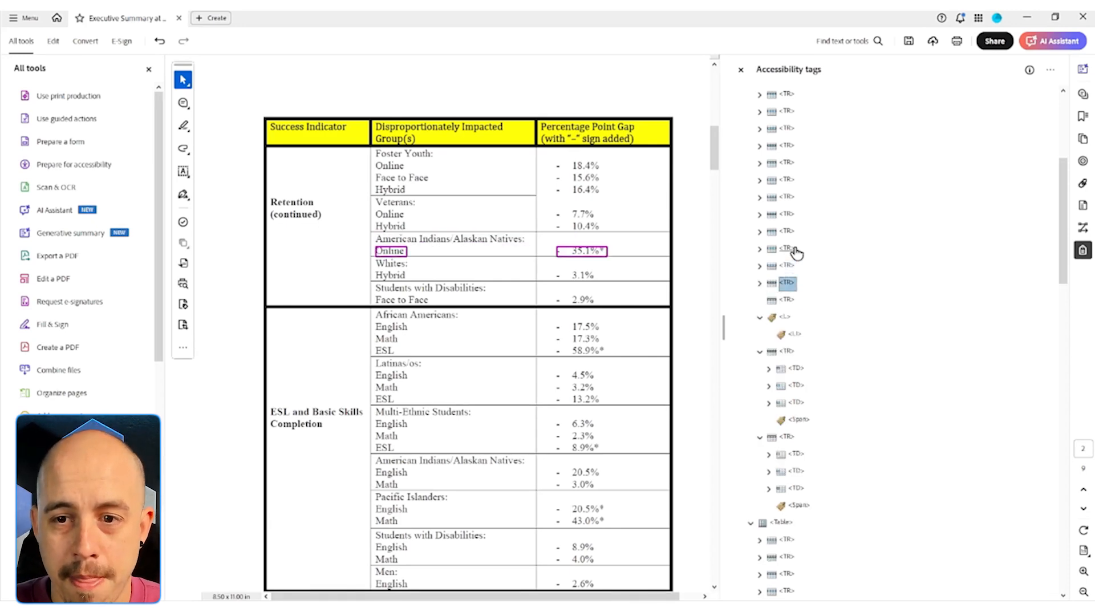
key("Down")
key("Down")
key("Delete")
Turn the blank content in the Whites row's first cell into an artifact and delete its empty paragraph
key("Right")
key("Right")
key("Right")
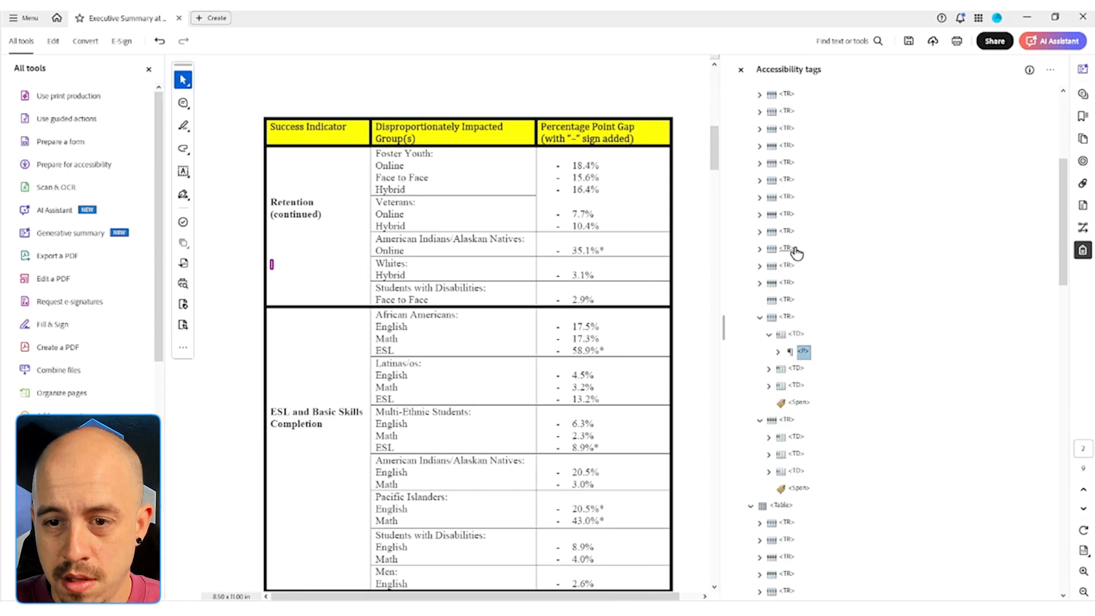
right_click(803, 351)
left_click(839, 227)
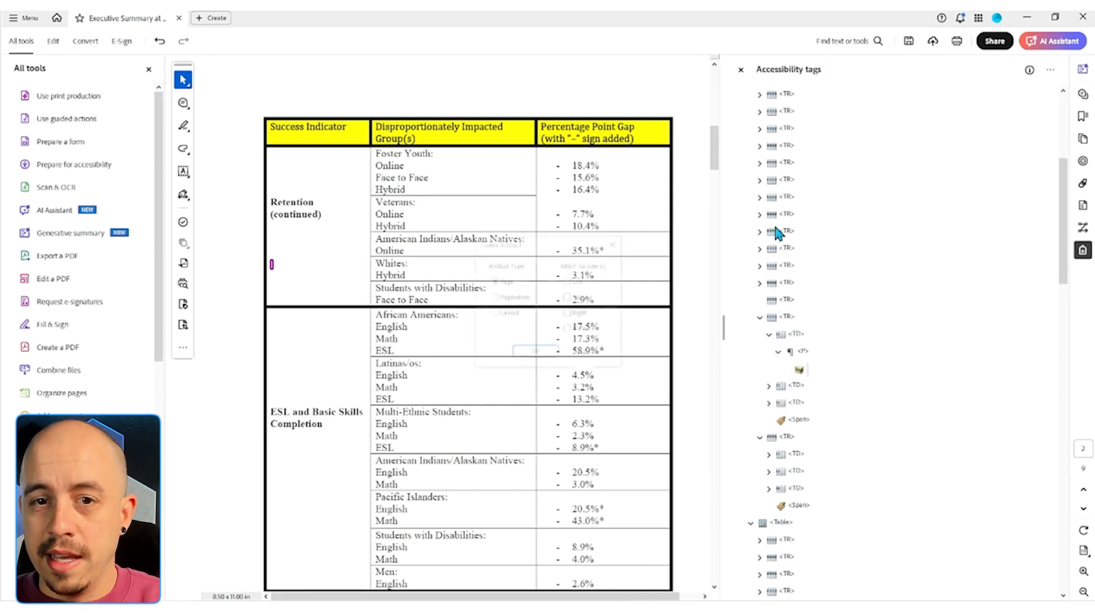
left_click(539, 353)
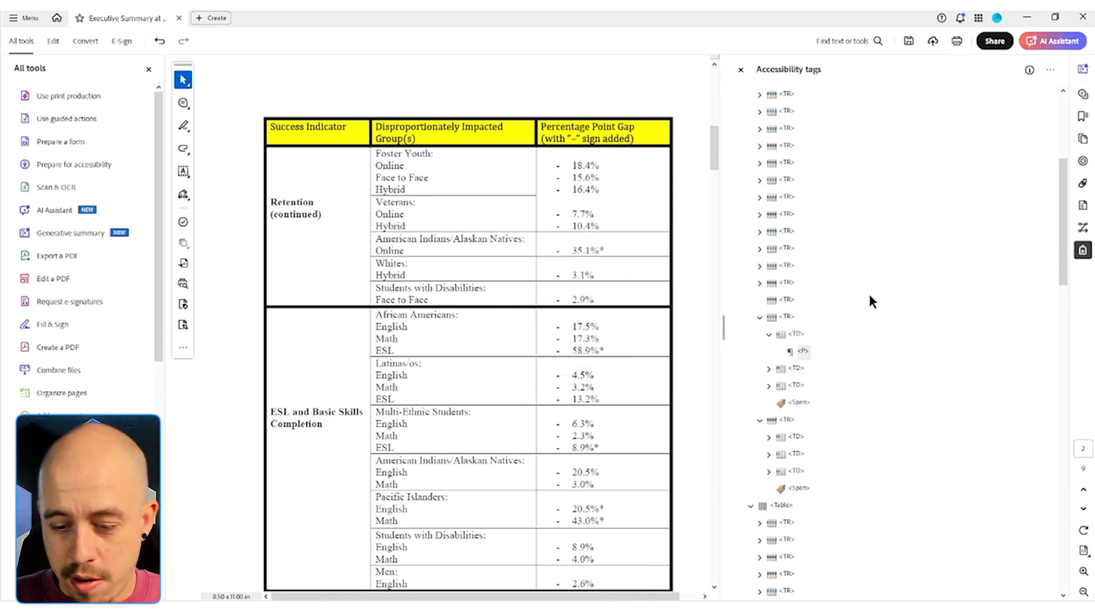
left_click(787, 317)
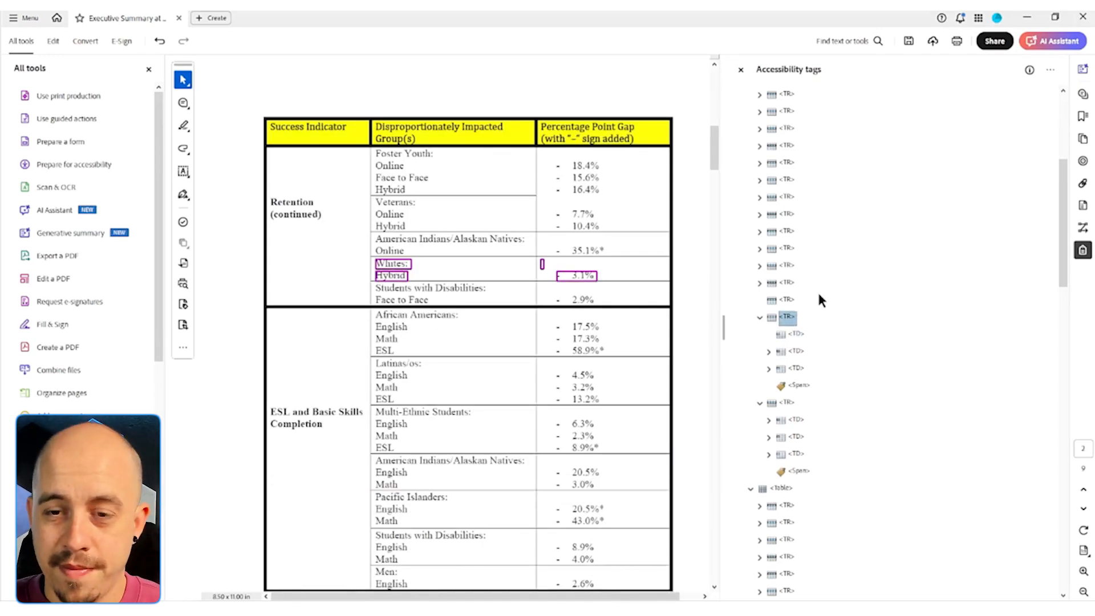
Delete the Whites row's empty first cell and move the Hybrid paragraph out to just below the row
key("Down")
key("Right")
key("Down")
key("Down")
key("Up")
key("Up")
key("Up")
key("ctrl+v")
key("Down")
key("Down")
key("Down")
key("Down")
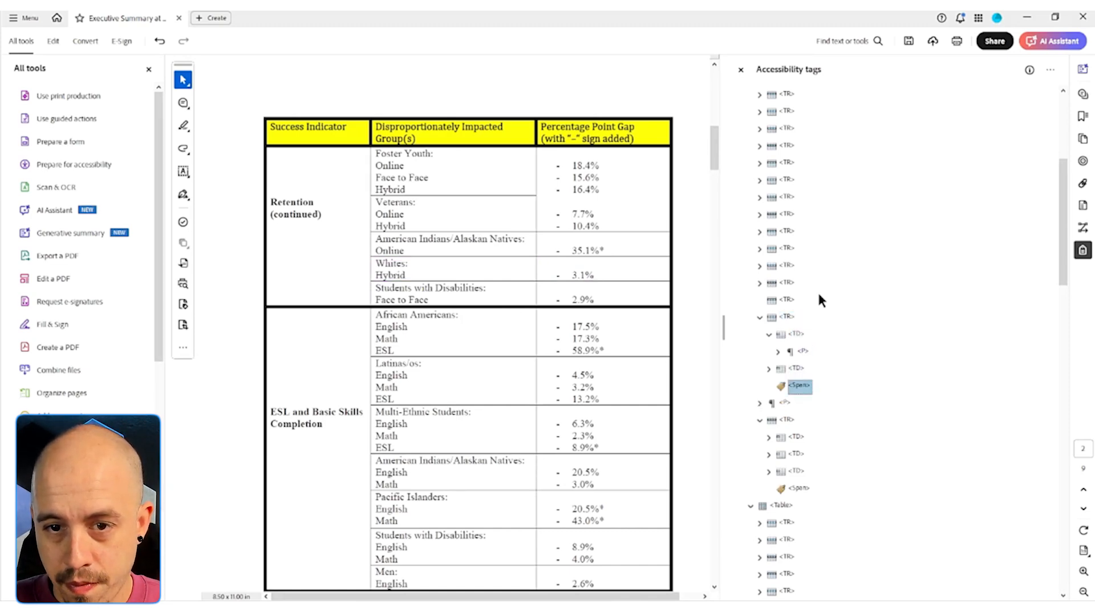
Move the 3.1% list out below the Whites row and delete the leftover empty Span
key("Up")
key("Right")
key("Down")
key("Down")
key("Down")
key("Up")
key("Delete")
Give the blank paragraph in the Whites percentage cell the actual text "No data"
key("Down")
key("Down")
key("Down")
key("Down")
key("ctrl+i")
left_click(576, 248)
type("nodata")
key("Return")
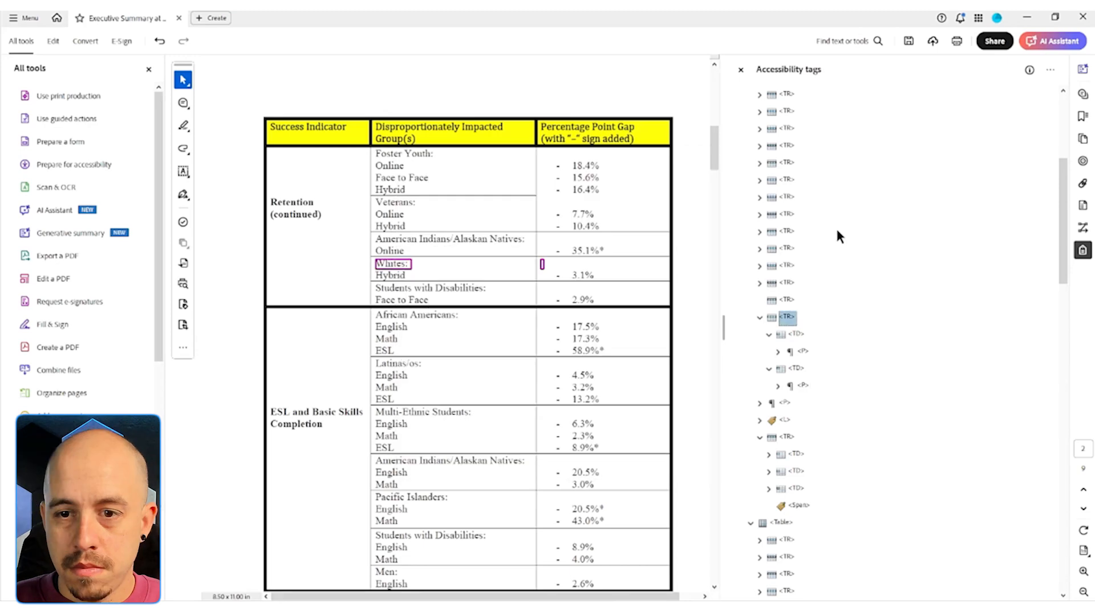
Collapse the Whites row and move it above the remaining empty row
key("Down")
key("Down")
key("Down")
key("Down")
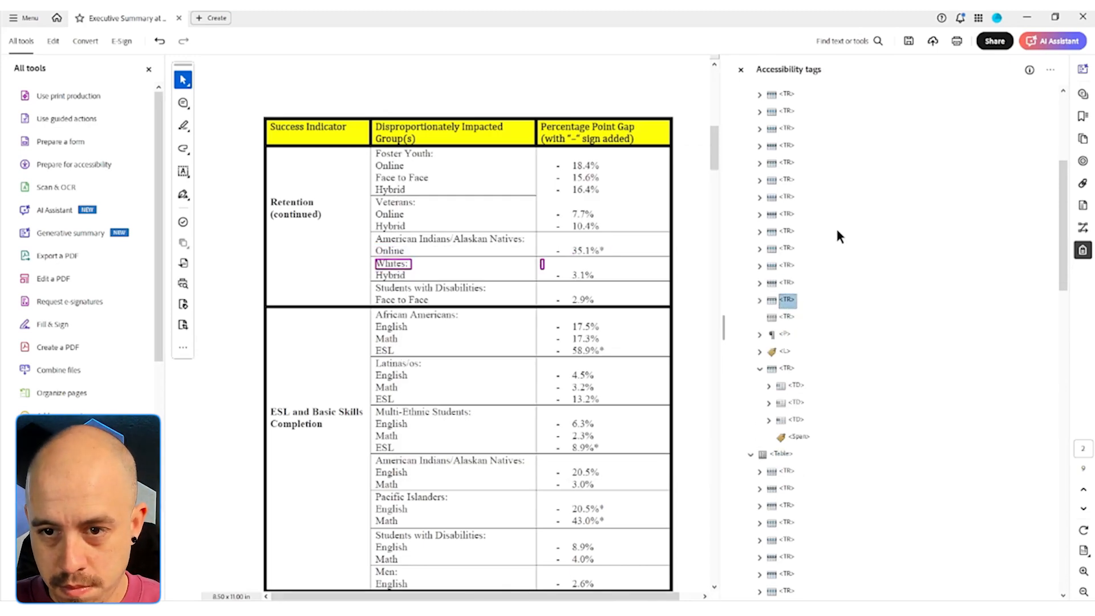
Make the Whites Hybrid paragraph and 3.1% LBody TD cells of the empty row and delete the leftover list
key("Right")
key("Right")
key("Right")
key("Right")
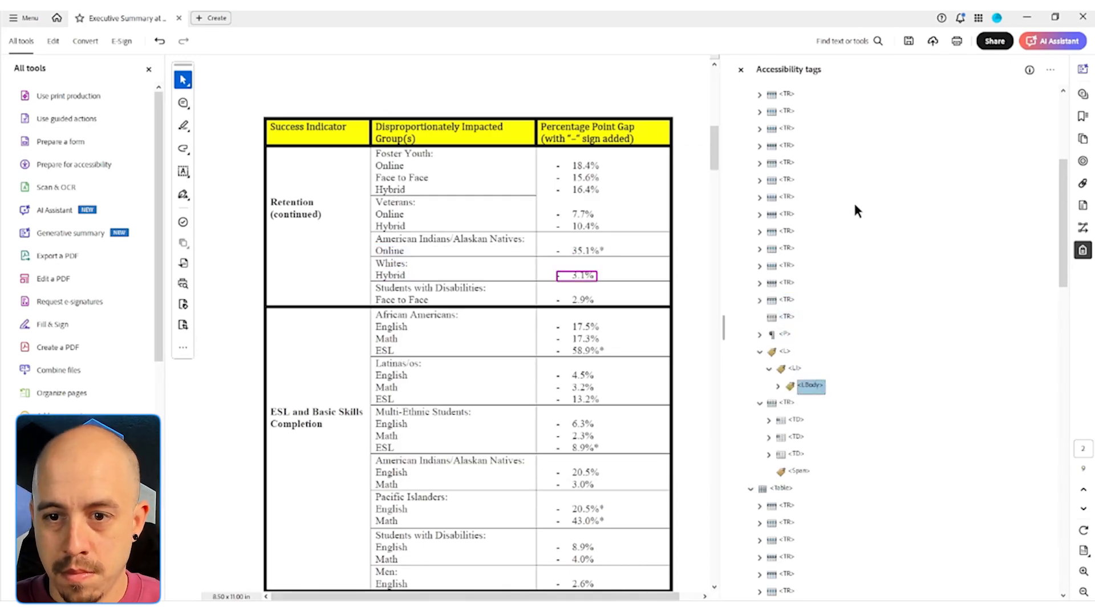
left_click(788, 335, "ctrl")
key("ctrl+i")
type("TD")
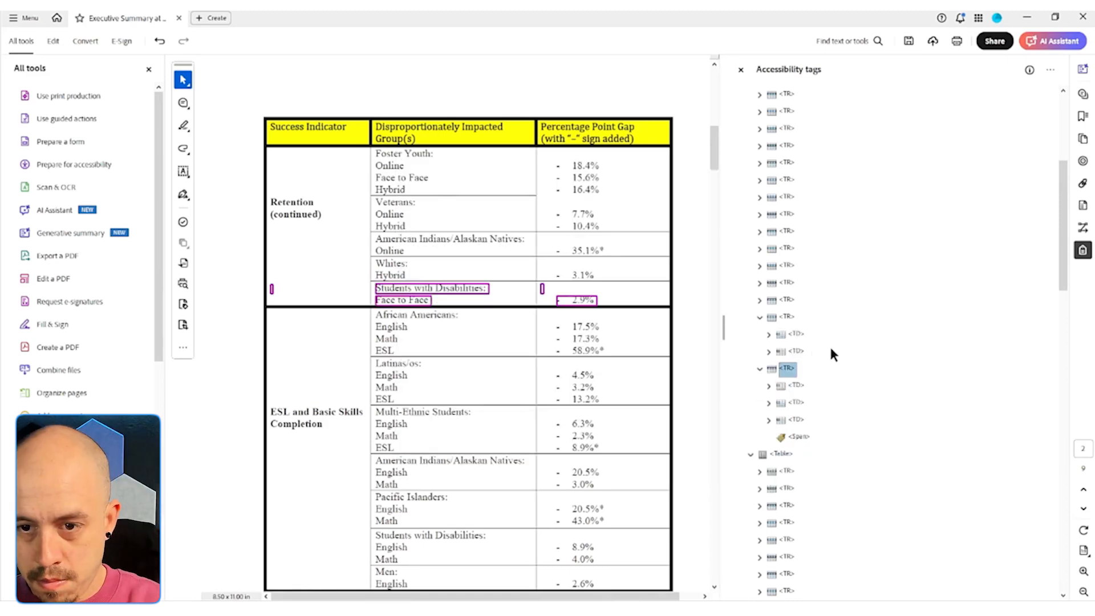
Remove the blank first cell from the Students with Disabilities row
key("Down")
key("Down")
key("Up")
key("Right")
key("Right")
key("Left")
key("Delete")
Move the Face to Face paragraph out of the Students with Disabilities cell to just below the row
key("Right")
key("Right")
key("Down")
key("ctrl+x")
key("Down")
key("Up")
key("Up")
key("Up")
key("Up")
key("ctrl+v")
key("Down")
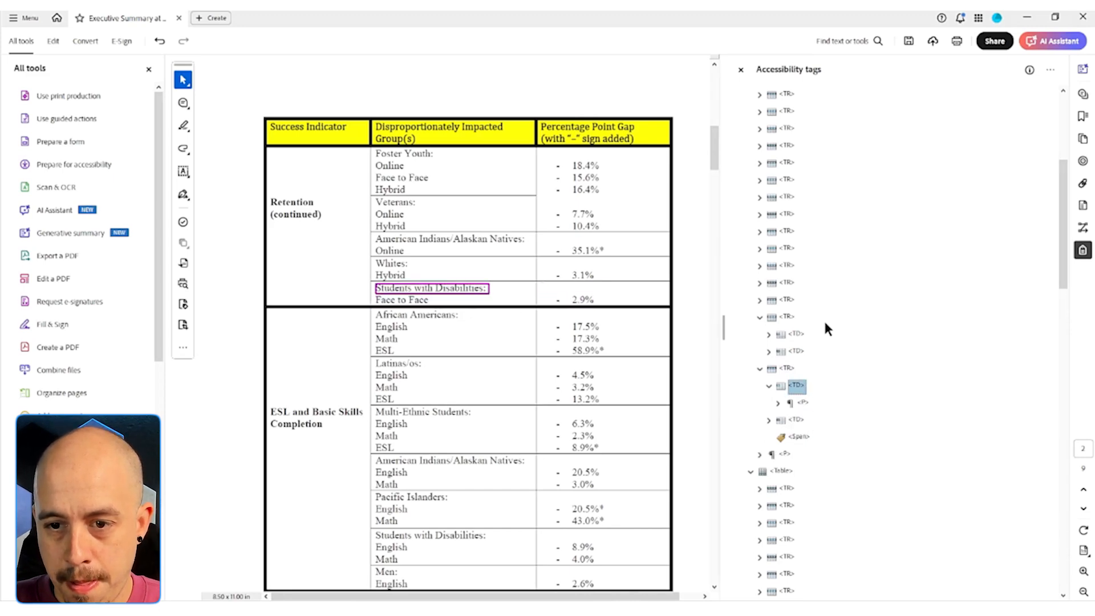
Delete the empty Span in the Students with Disabilities row and move the 2.9% list out below the row
key("Down")
key("Down")
key("Down")
key("Delete")
key("Down")
key("Down")
key("Right")
key("Down")
key("Up")
key("Up")
key("Up")
key("Up")
key("Down")
key("Down")
key("Down")
key("Down")
key("Right")
key("Down")
Collapse the Students with Disabilities row and add a new empty TR tag directly after it
left_click(797, 351)
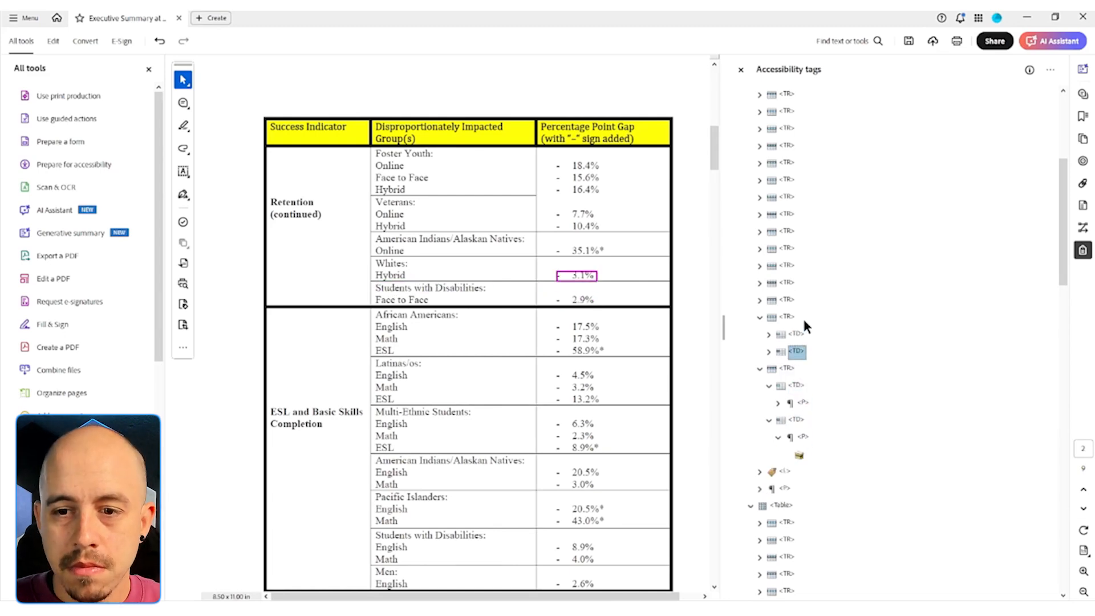
key("Down")
key("Left")
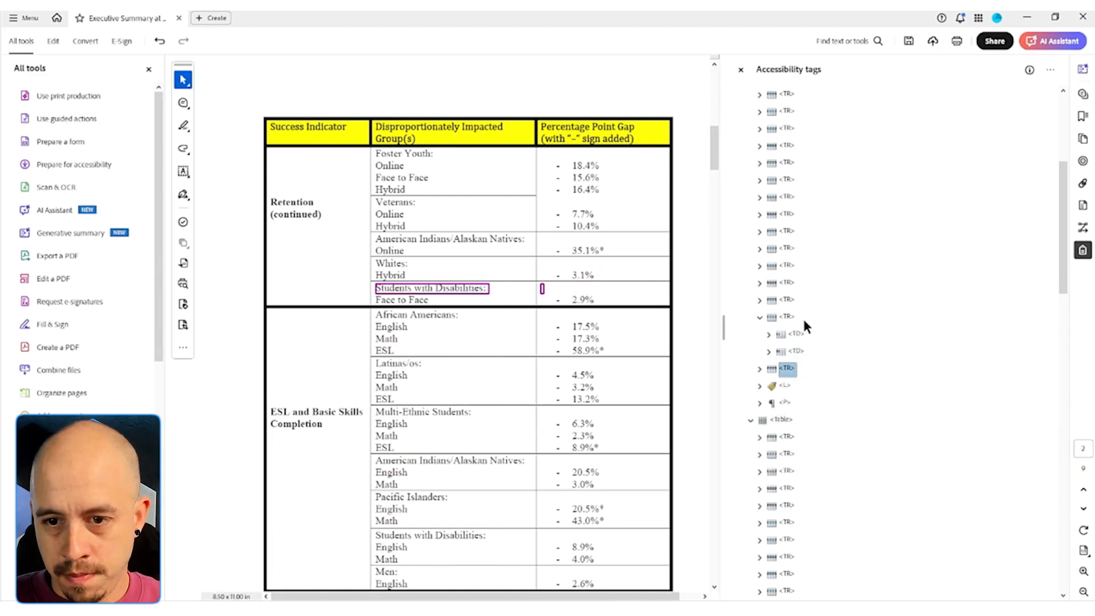
right_click(787, 371)
left_click(831, 93)
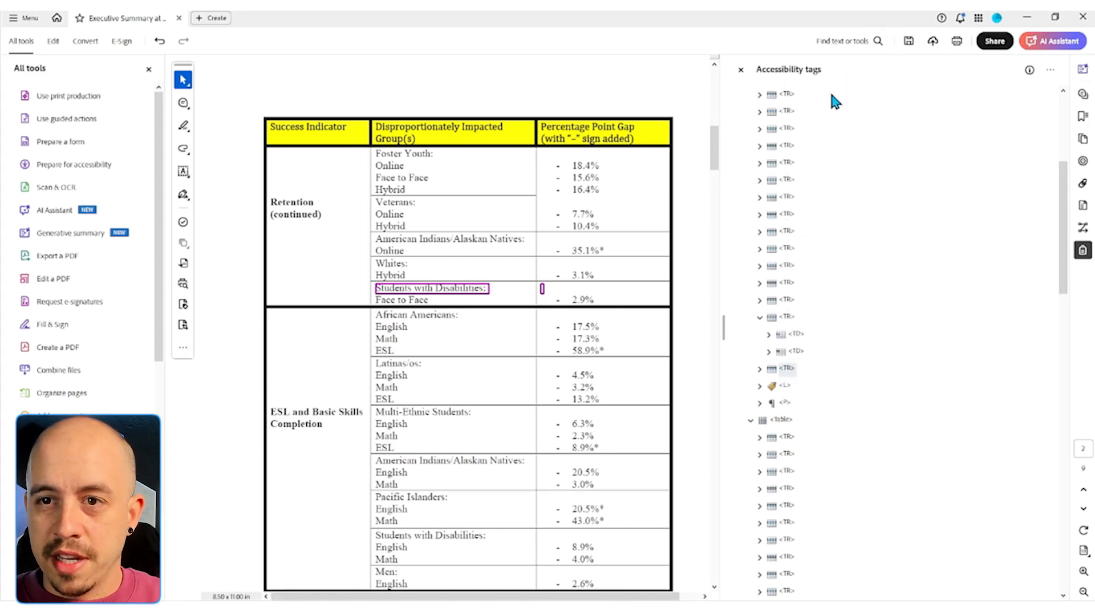
left_click(541, 327)
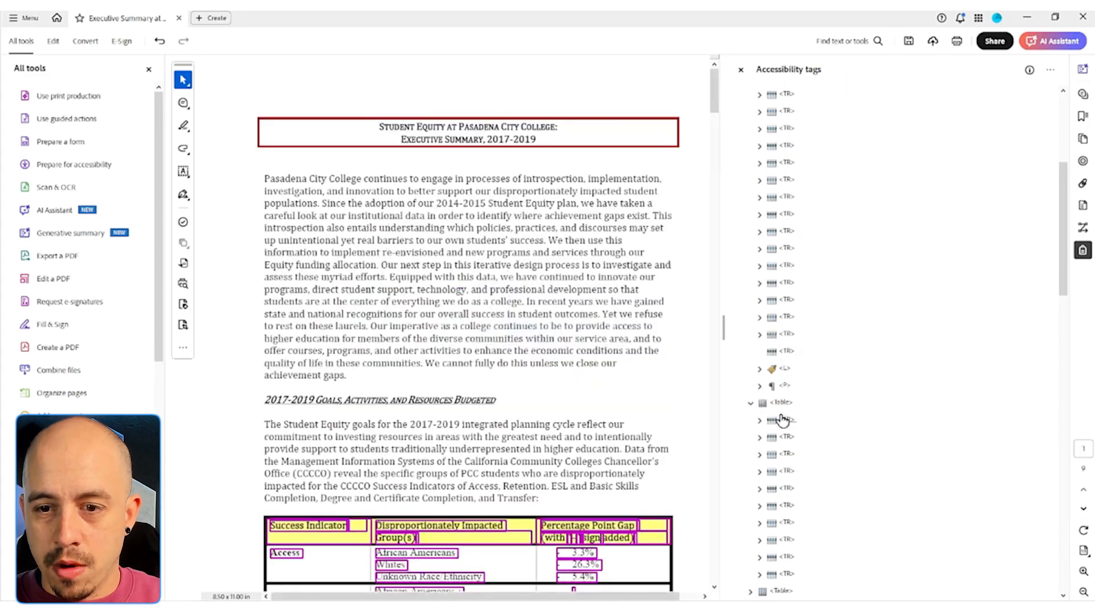
Change the Students with Disabilities Face to Face paragraph and the 2.9% LBody to TD
left_click(787, 370)
key("Right")
key("Down")
key("Right")
key("Down")
key("Down")
key("Right")
key("Down")
left_click(785, 419)
right_click(810, 403)
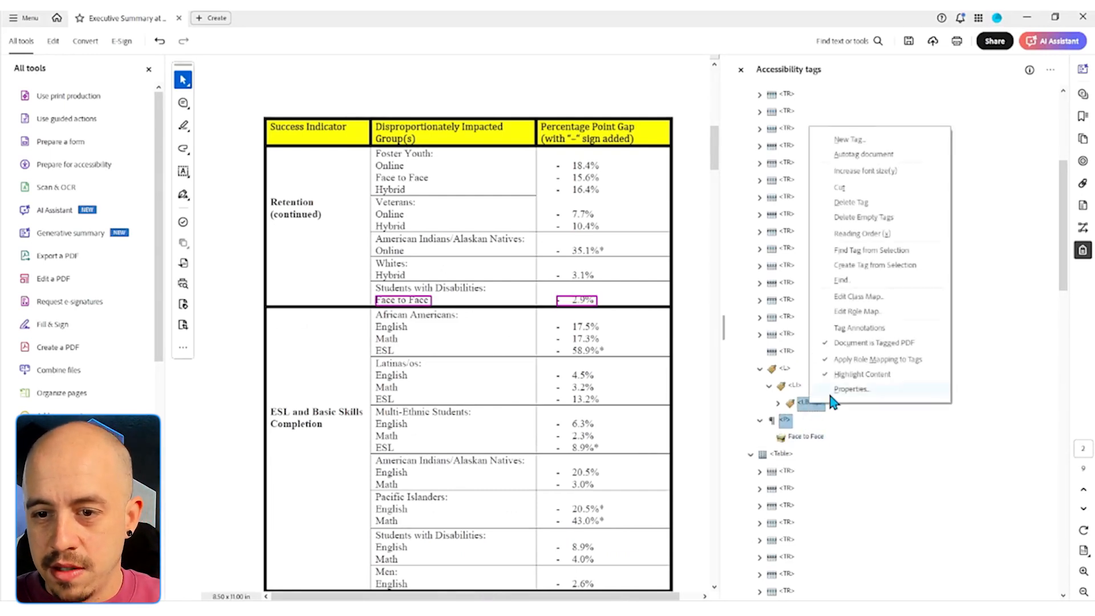
left_click(832, 391)
type("TD")
left_click(682, 455)
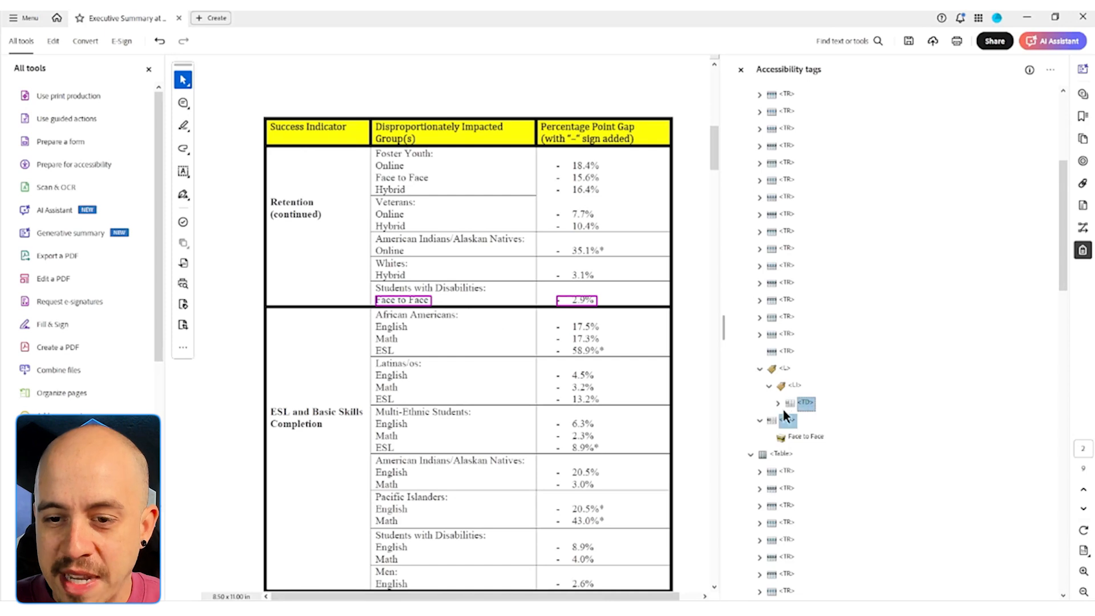
Move the Face to Face and 2.9% cells into the new row, delete the leftover list and collapse the row
left_click_drag(808, 407, 790, 353)
key("Down")
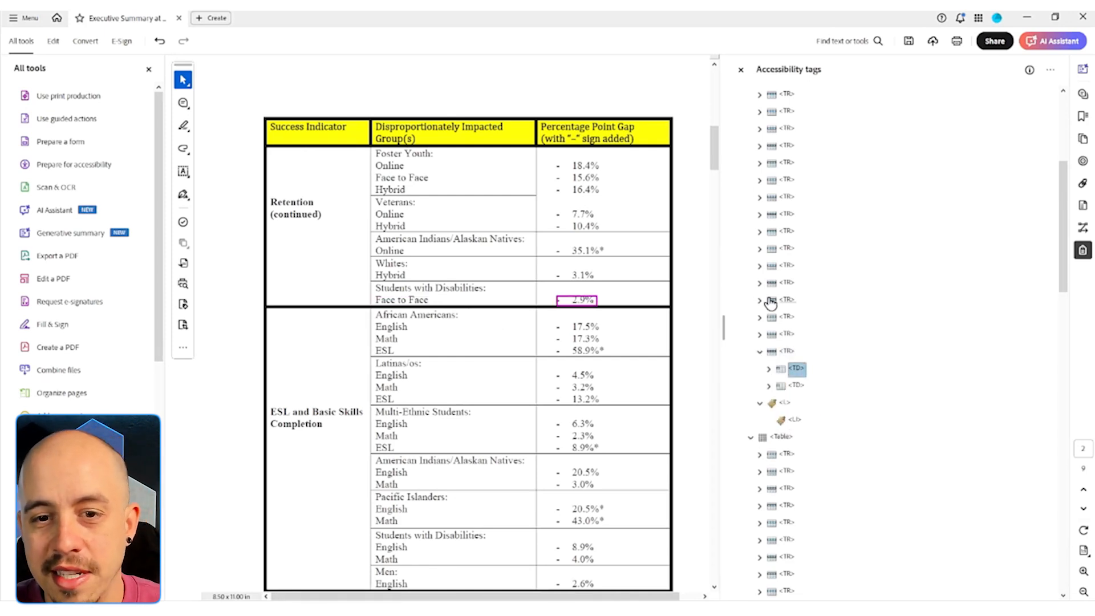
key("Up")
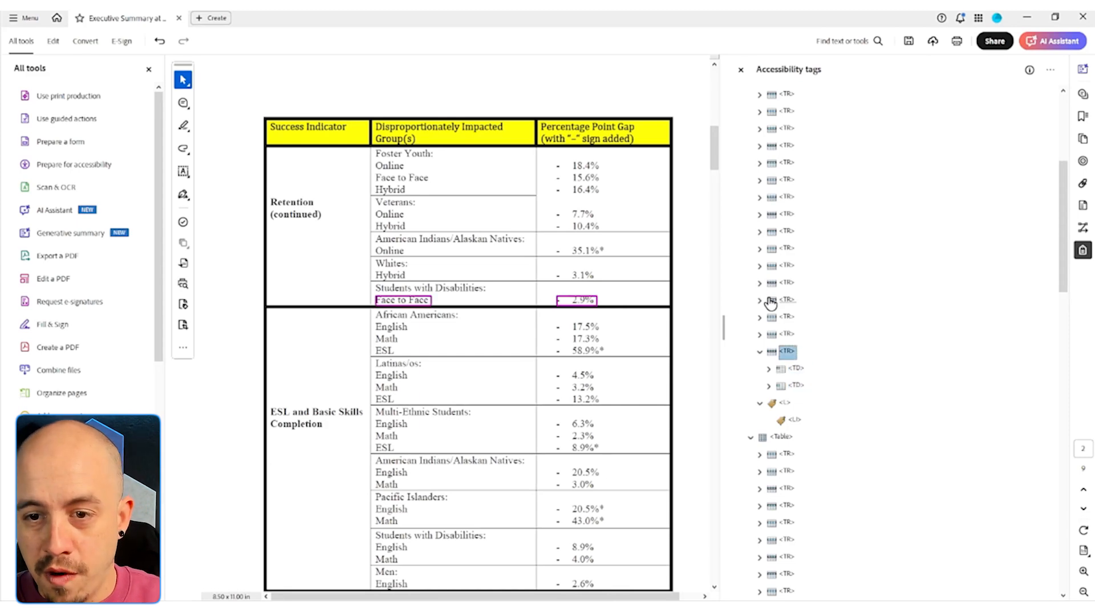
key("Down")
key("Down")
key("Down")
key("Delete")
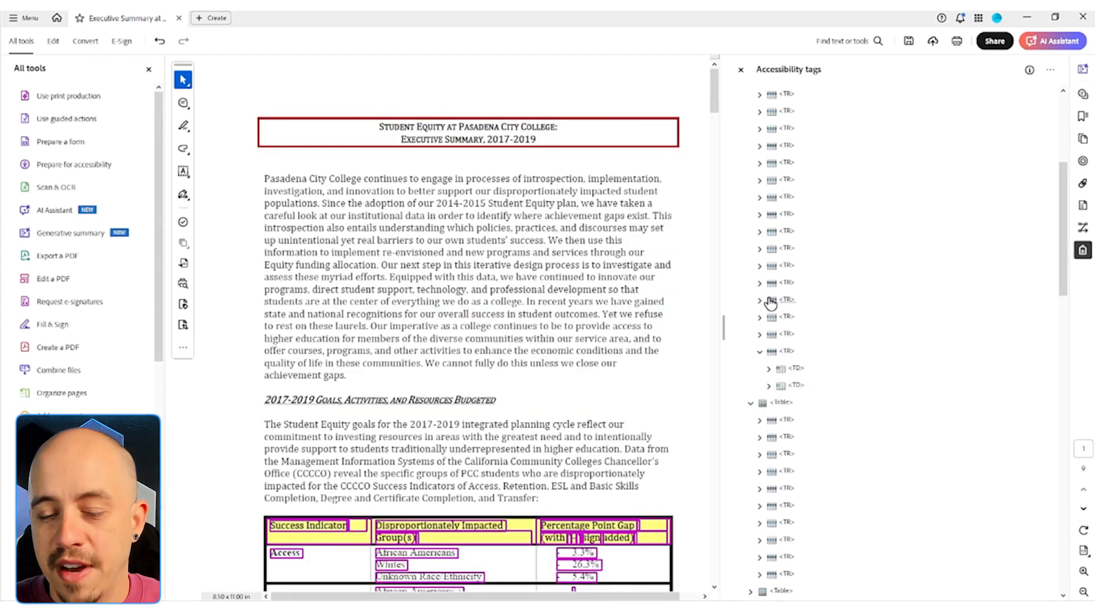
left_click(789, 353)
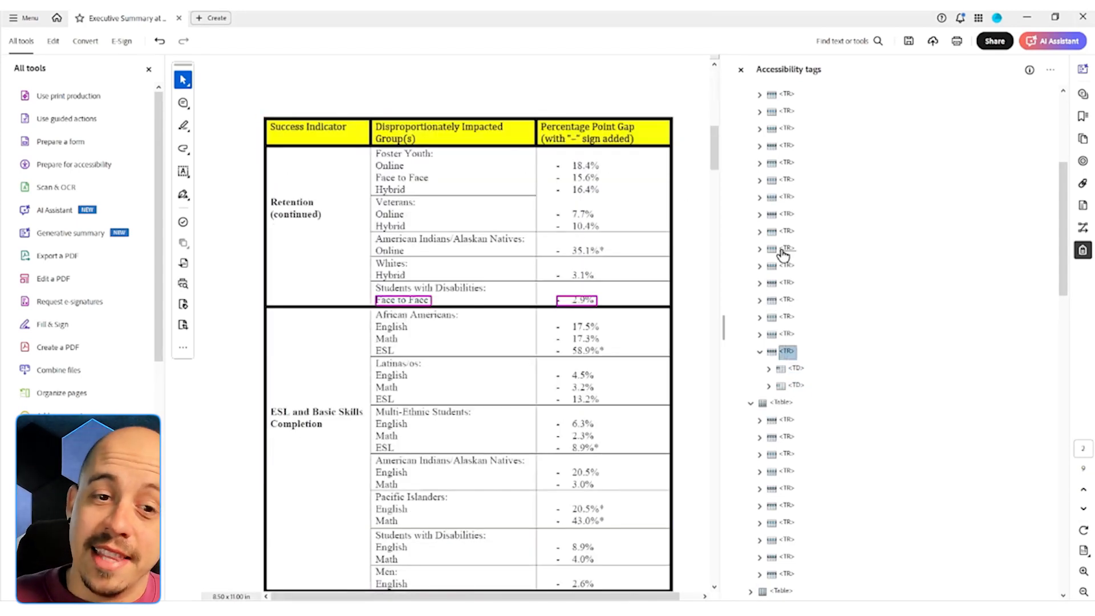
key("Left")
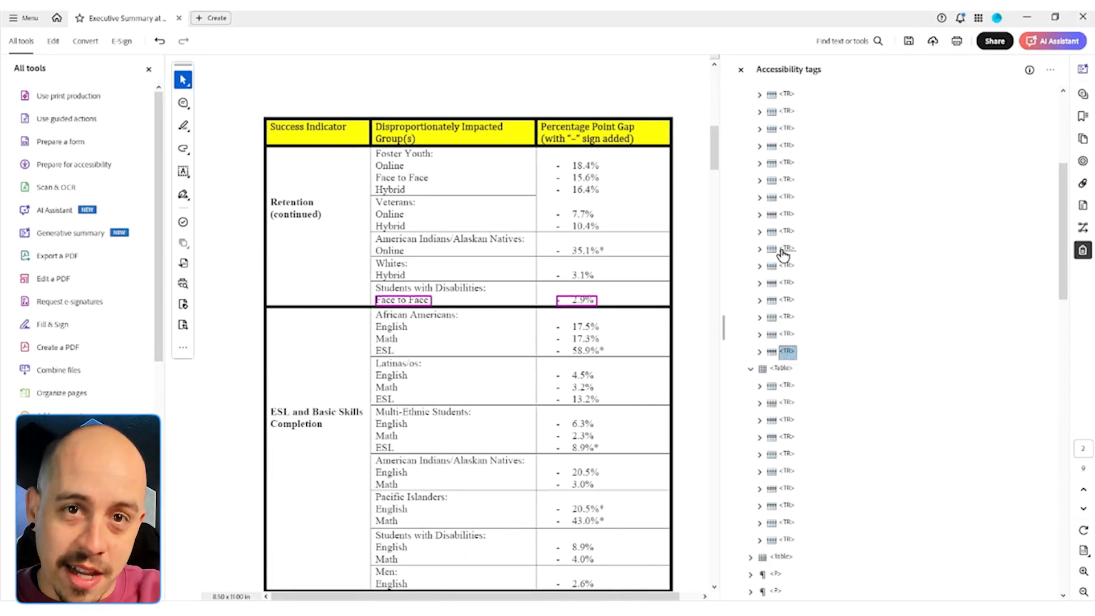
Check the content of each tagged row from the Students with Disabilities Face to Face row back up to Latinas/os
key("Up")
key("Up")
key("Up")
key("Up")
key("Down")
key("Down")
key("Down")
key("Down")
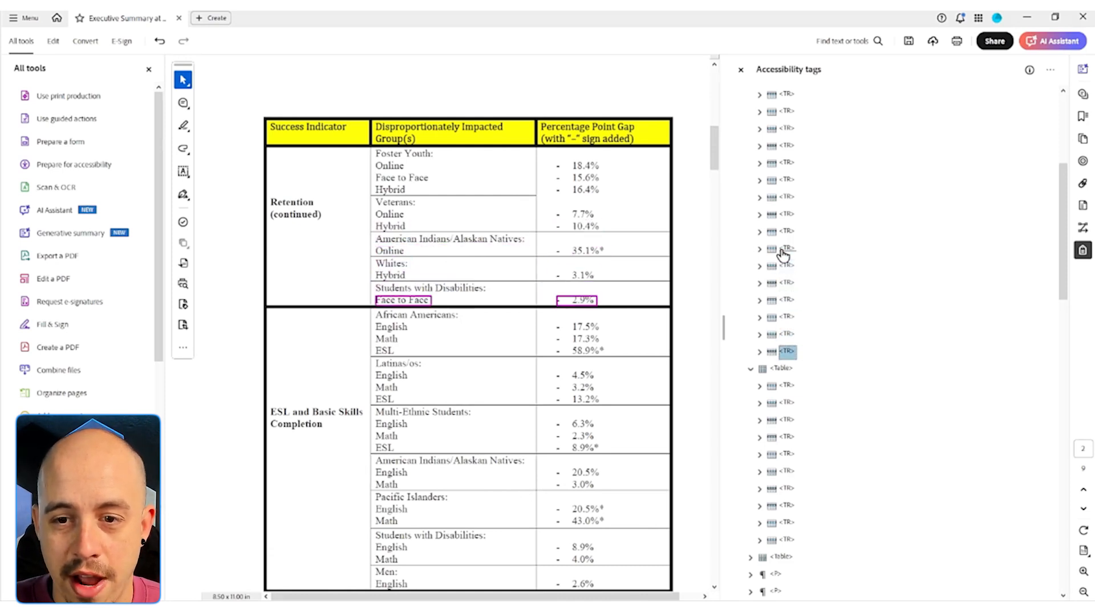
key("Up")
key("Up")
key("Up")
key("Up")
key("Up")
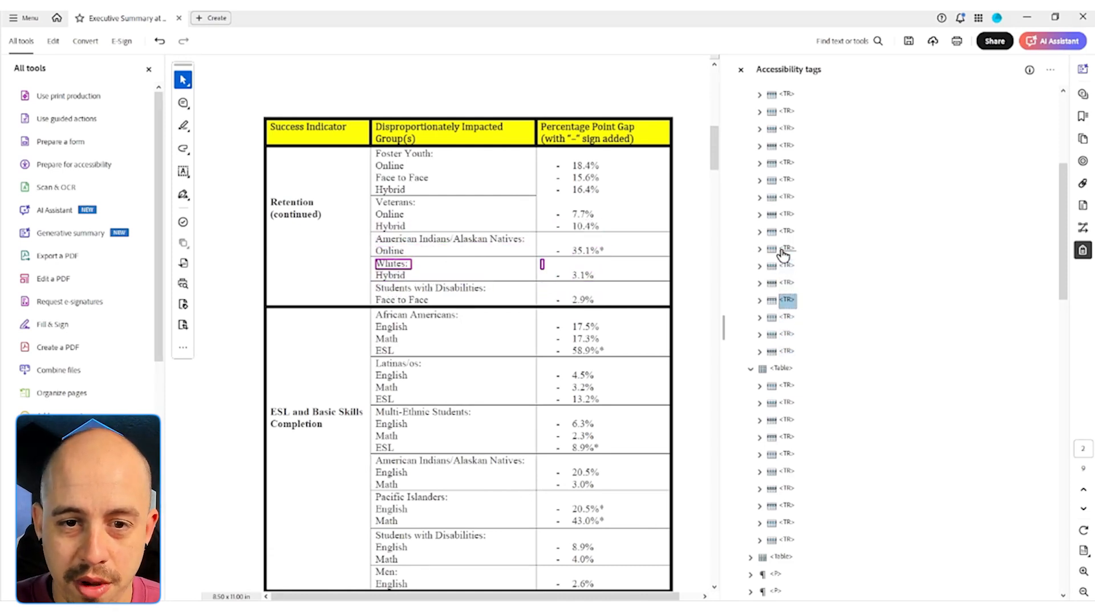
key("Up")
key("Up")
key("Up")
key("Up")
key("Up")
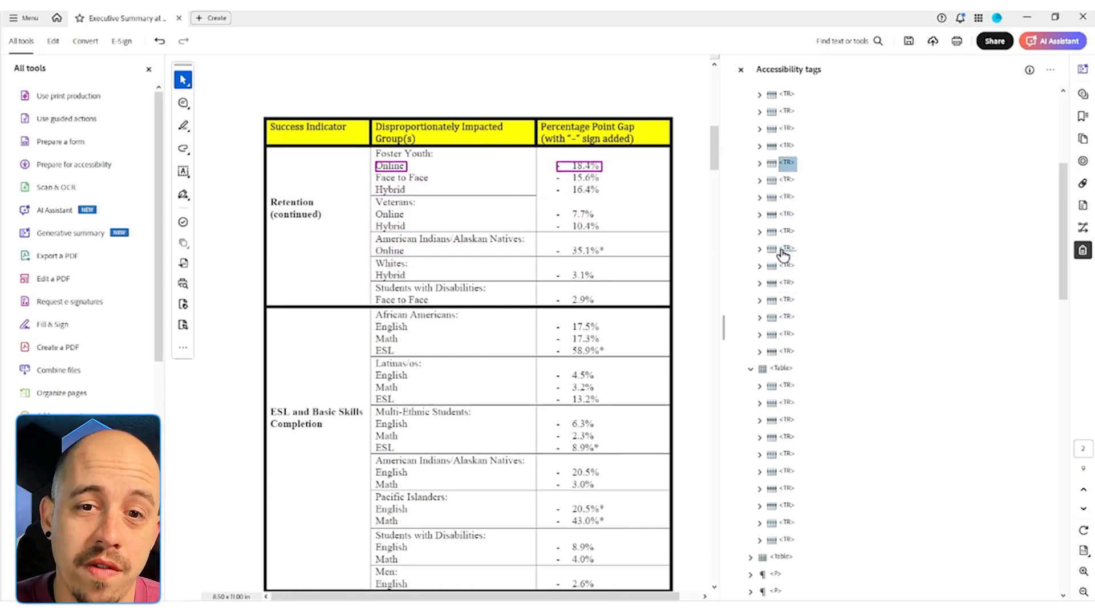
key("Up")
key("Up")
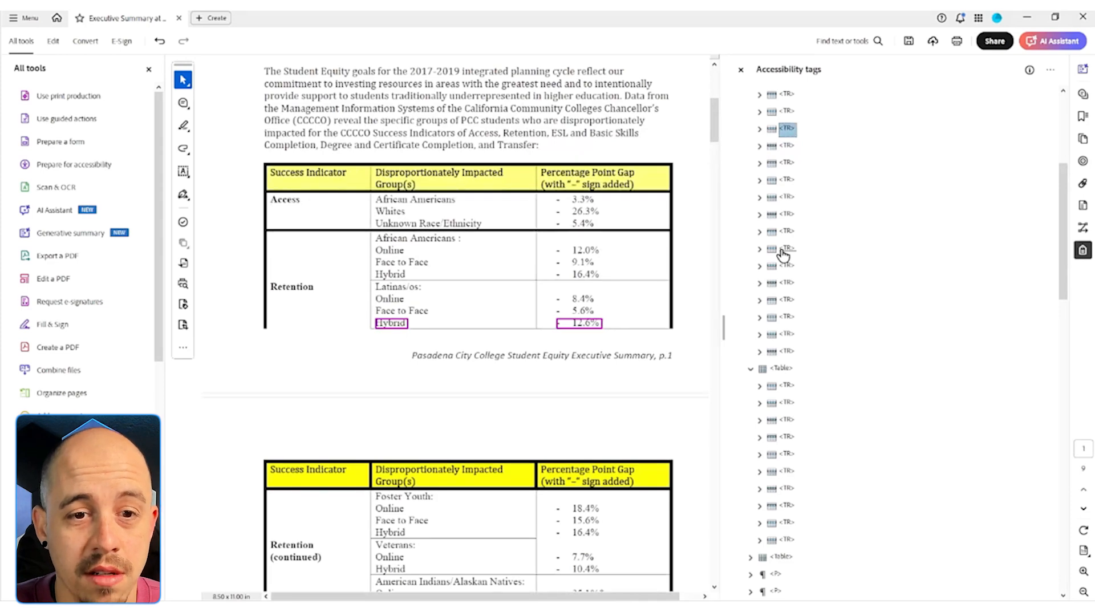
key("Up")
key("Up")
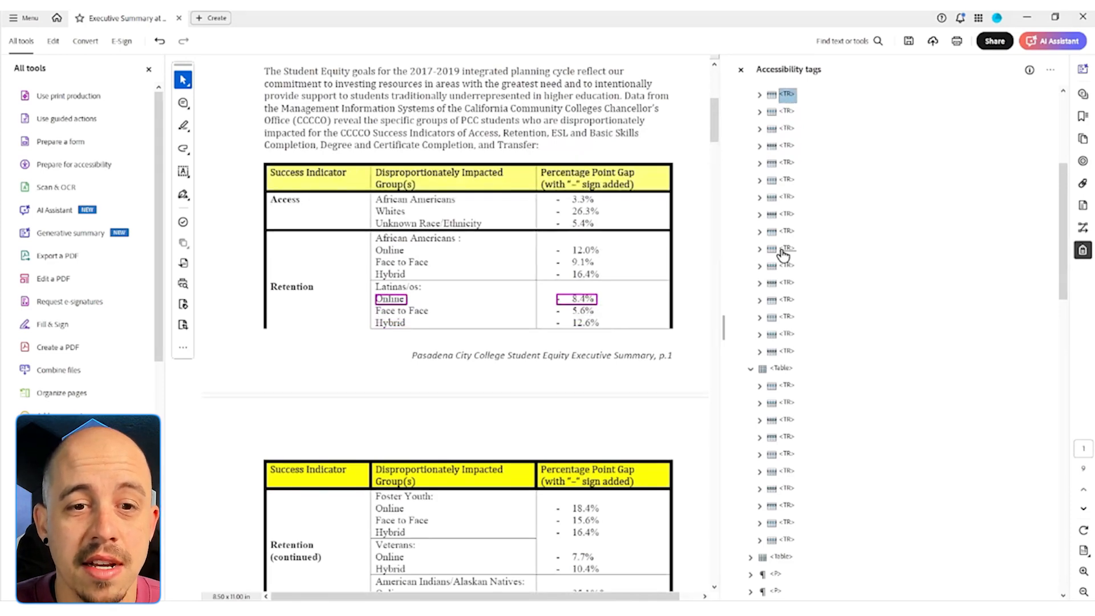
key("Up")
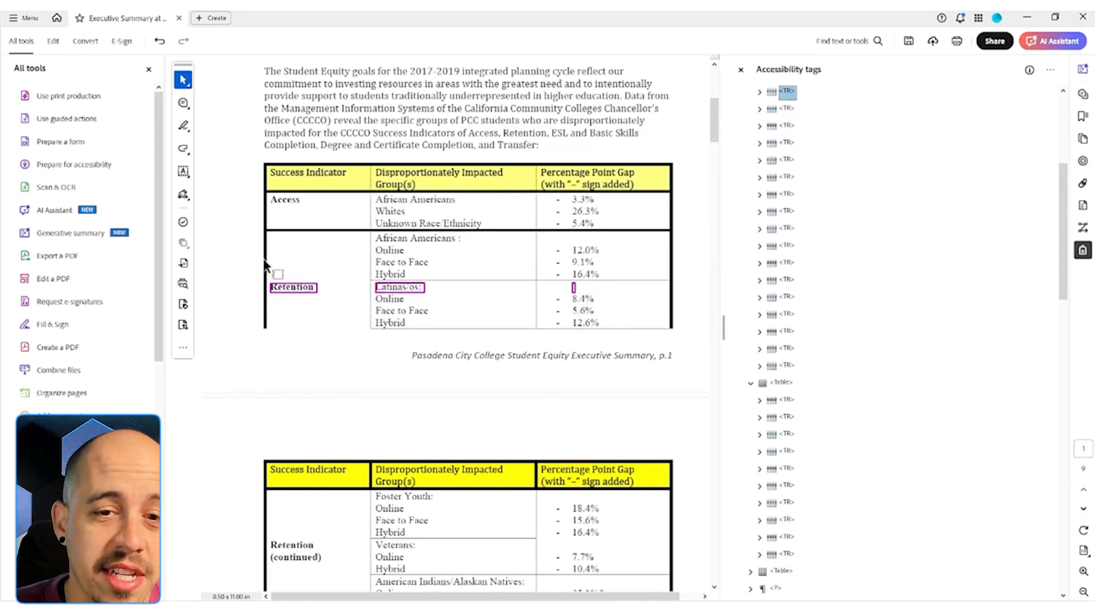
Save the document and open the first table in the Table Editor through Fix reading order
left_click(909, 41)
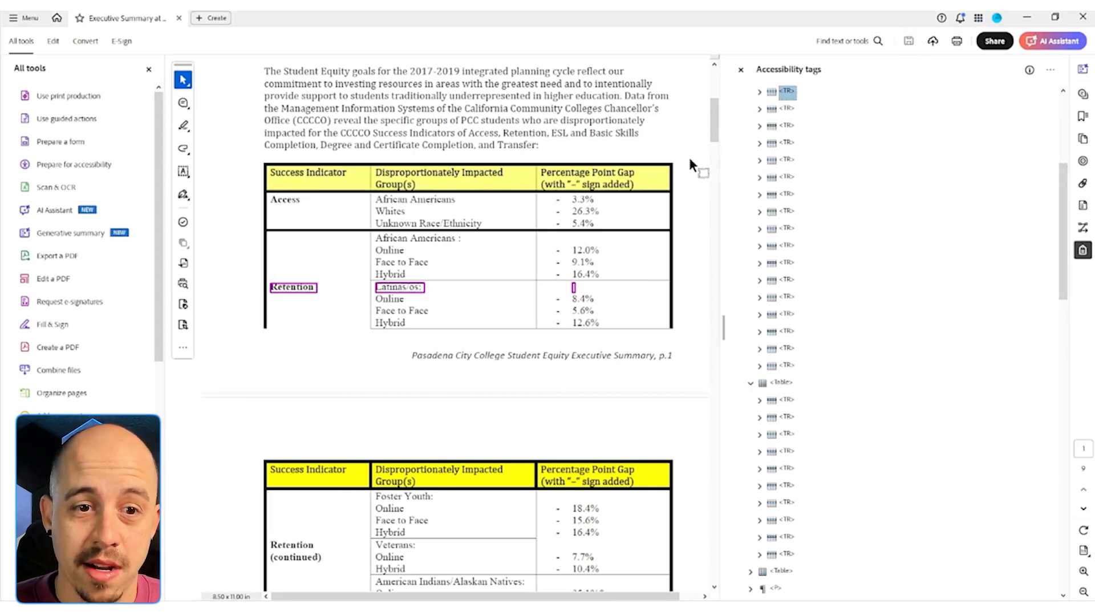
left_click(79, 166)
left_click(57, 294)
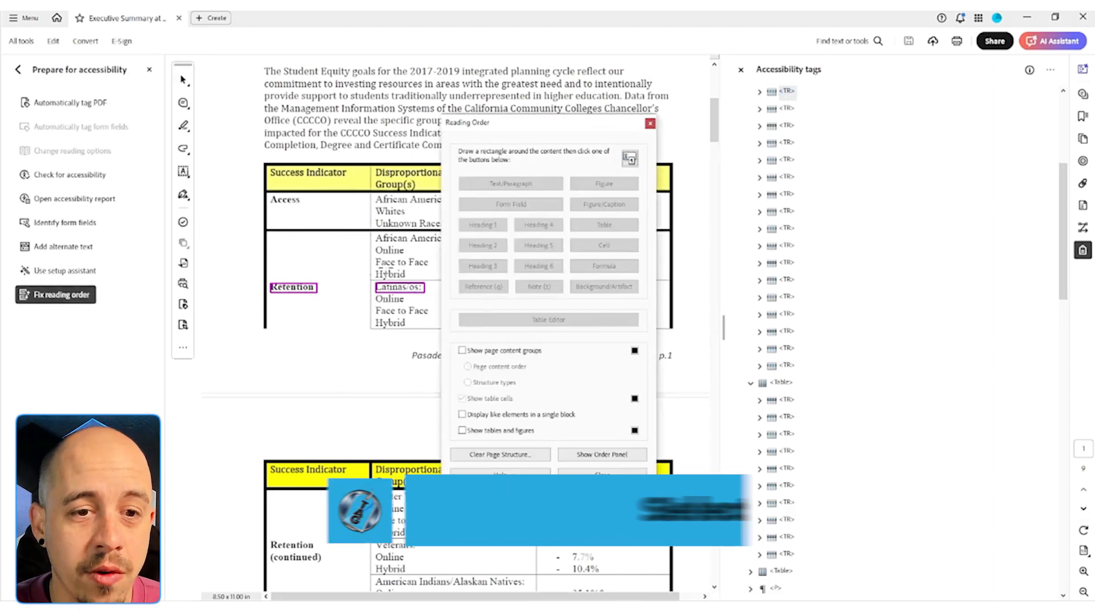
right_click(323, 262)
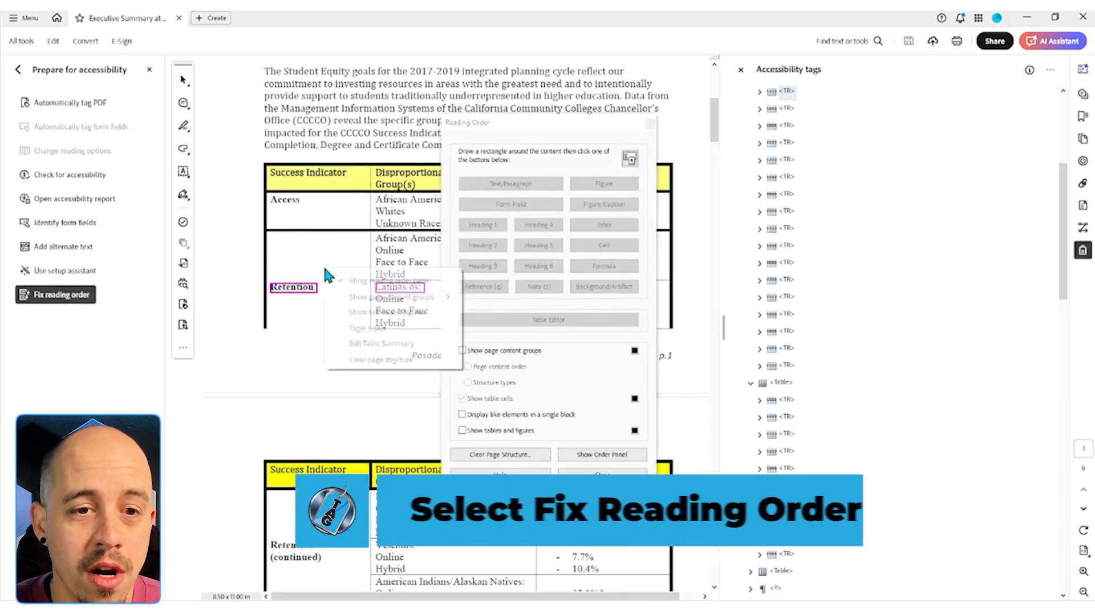
left_click(376, 328)
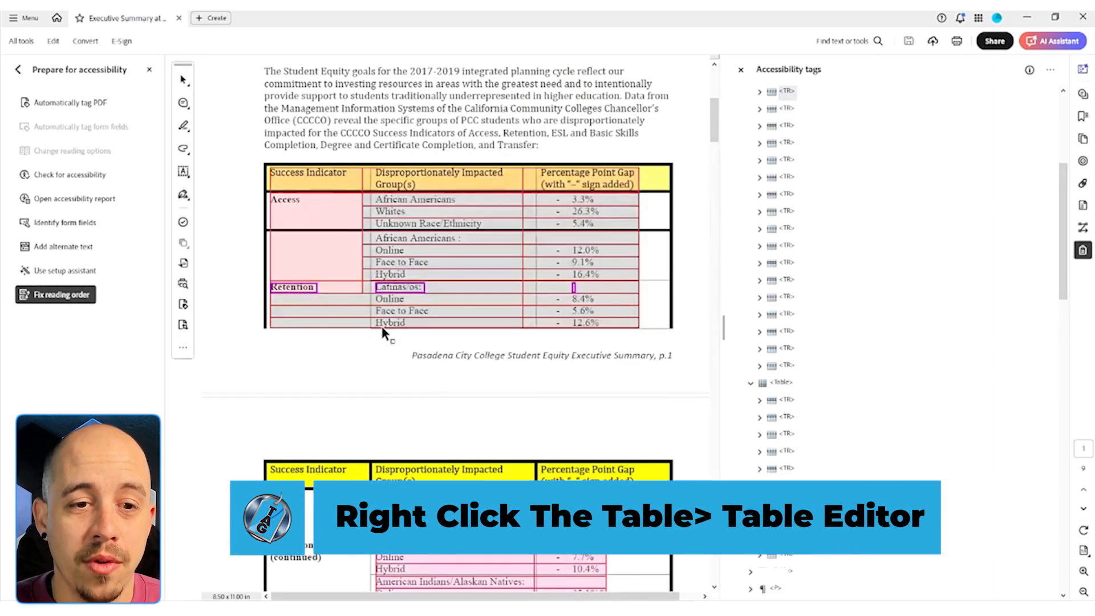
Set the Retention header cell's scope to Row and its row span to 17, and save the document
right_click(363, 286)
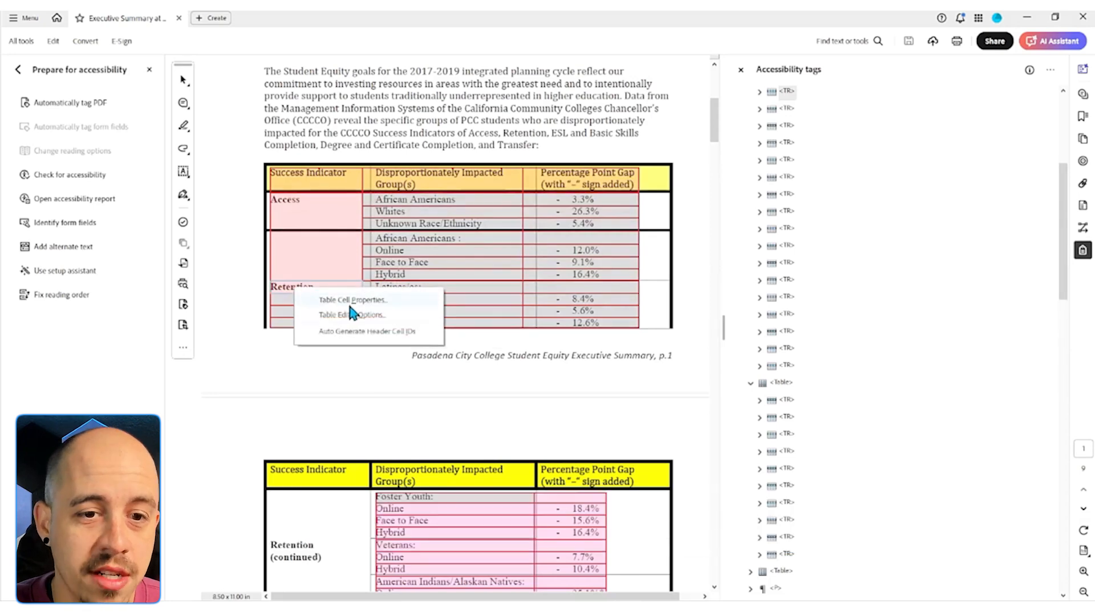
left_click(371, 303)
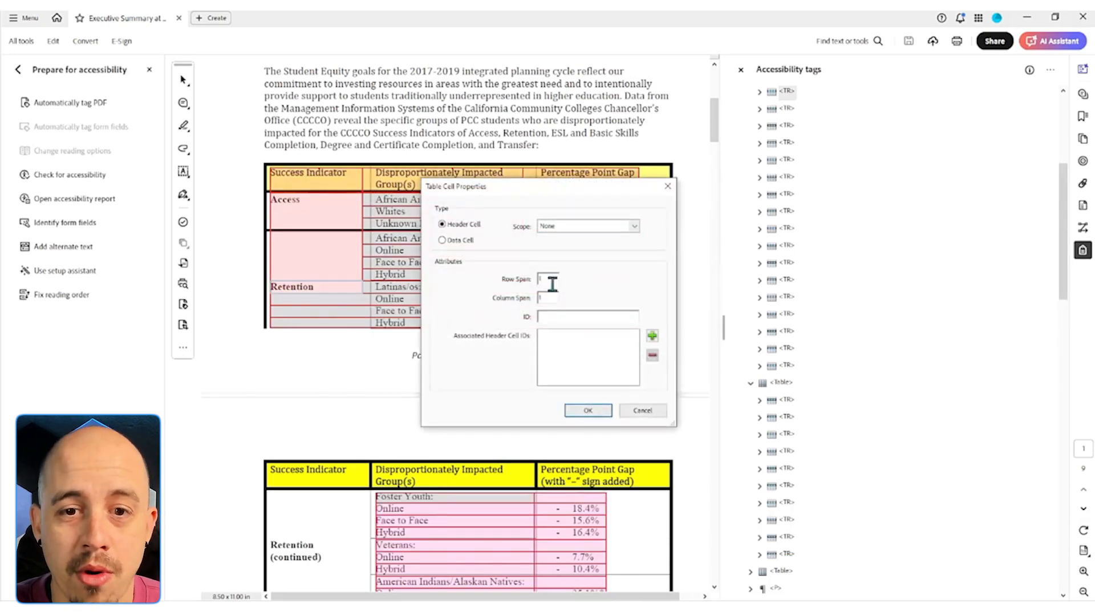
left_click(583, 228)
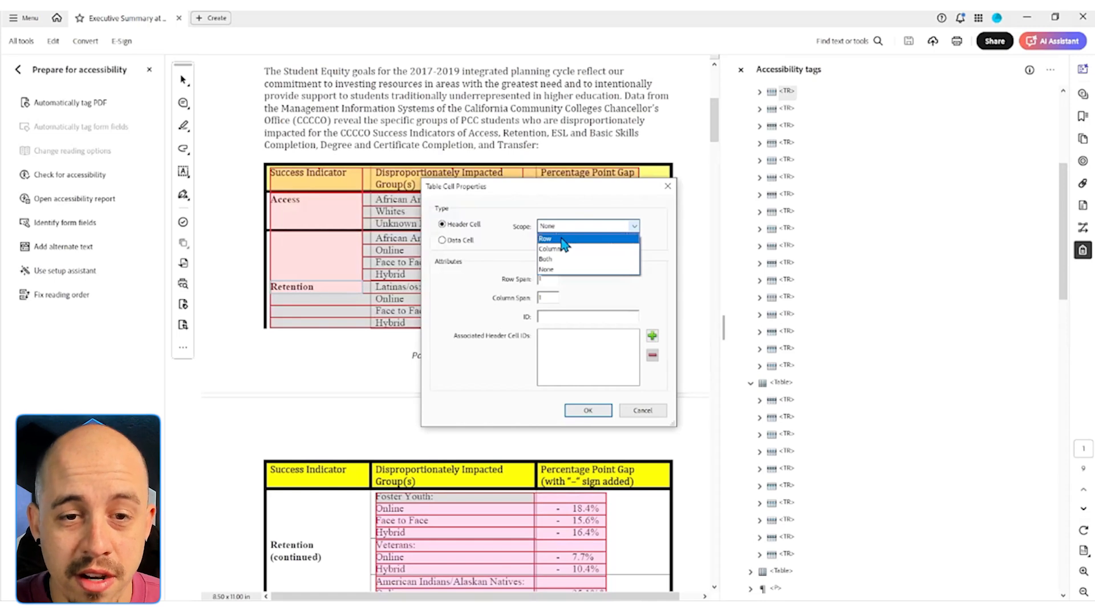
left_click(561, 239)
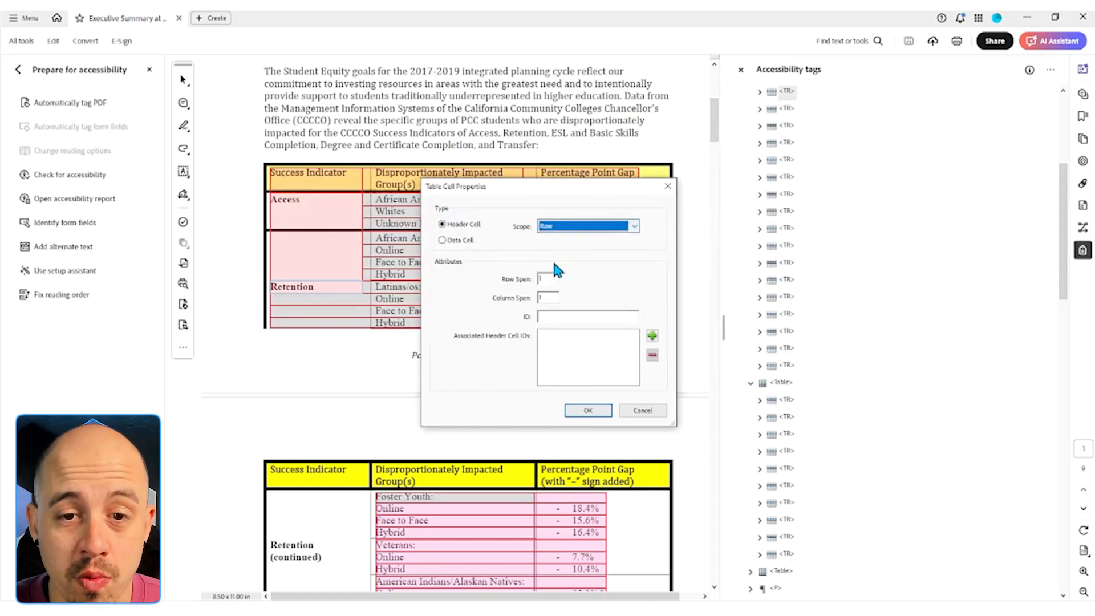
key("Tab")
type("17")
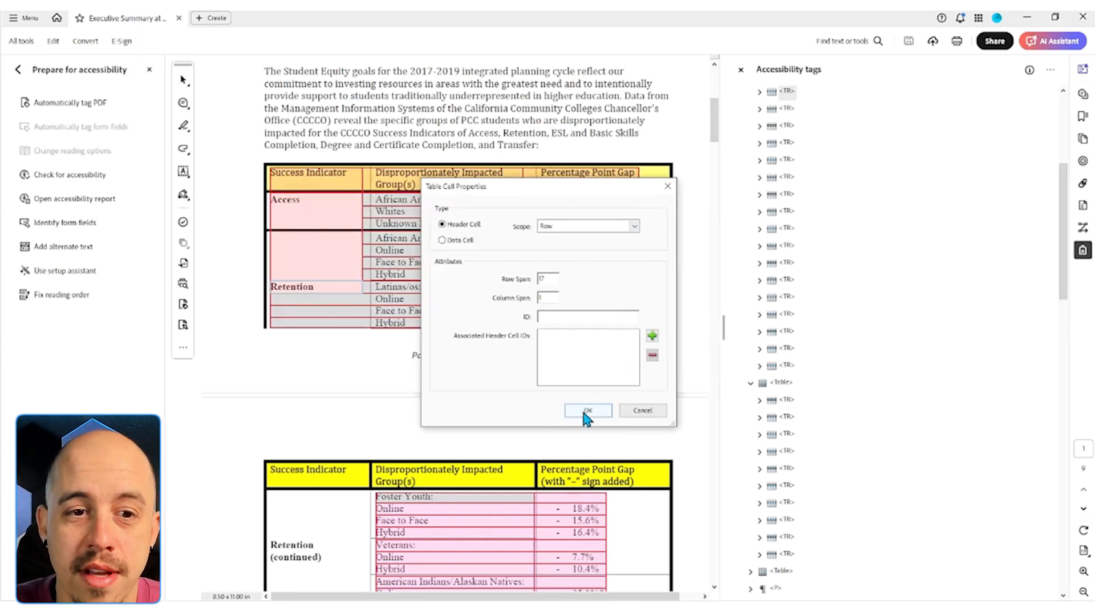
left_click(587, 410)
left_click(610, 332)
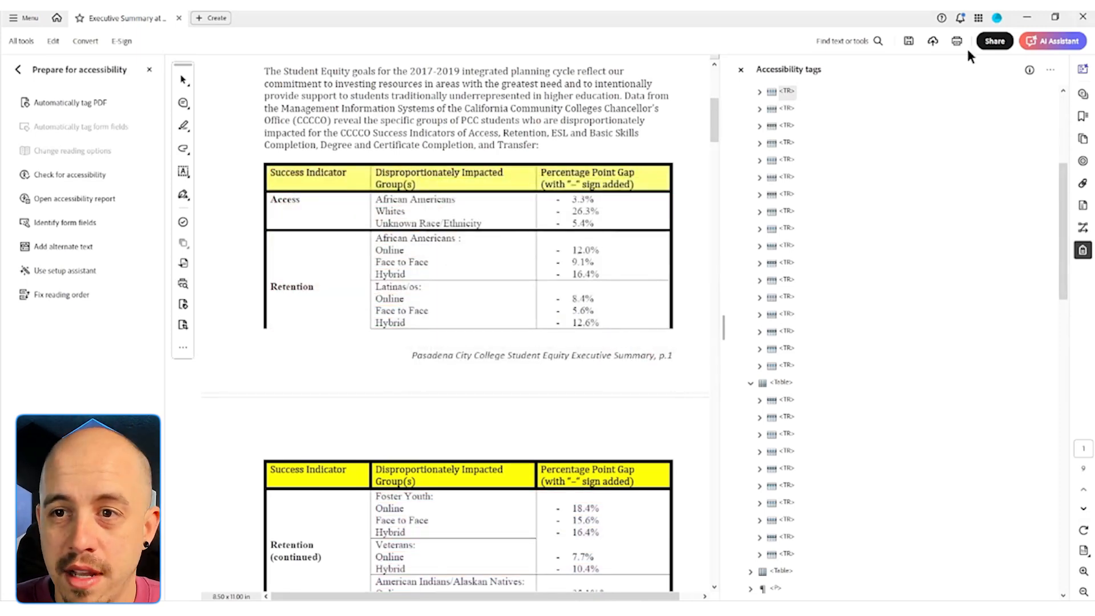
left_click(912, 43)
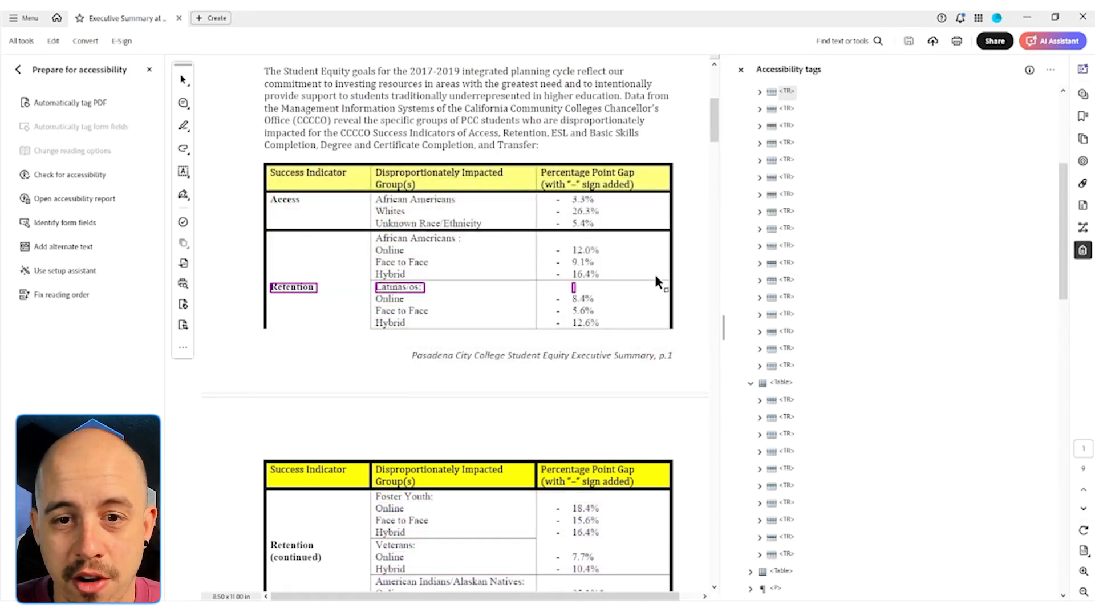
Move the ESL and Basic Skills Completion cell from the second table's Multi-Ethnic Students row to its African Americans row
left_click(781, 382)
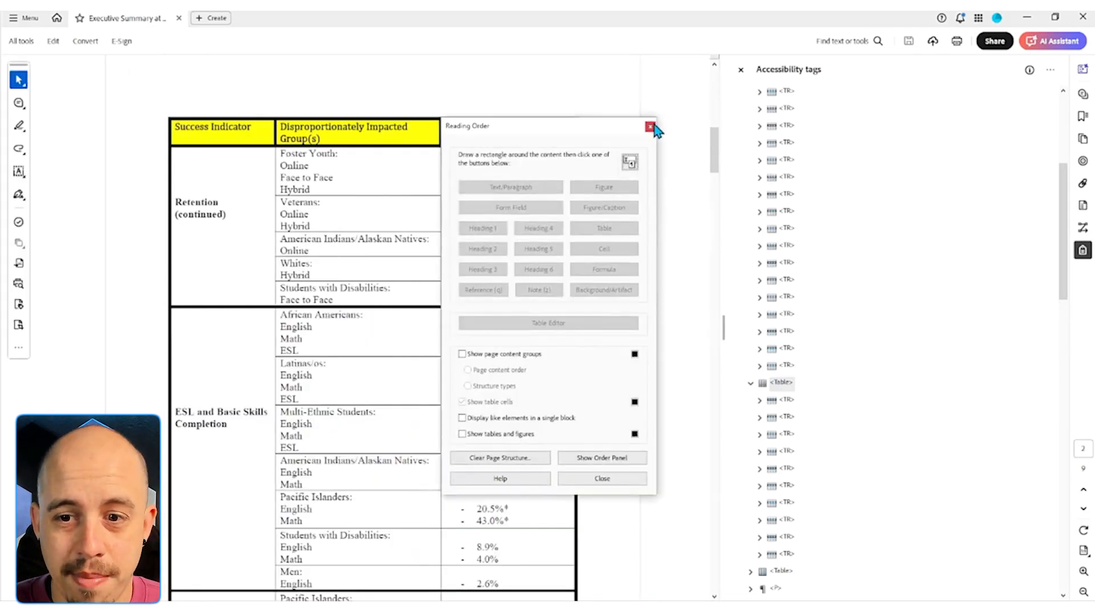
left_click(655, 125)
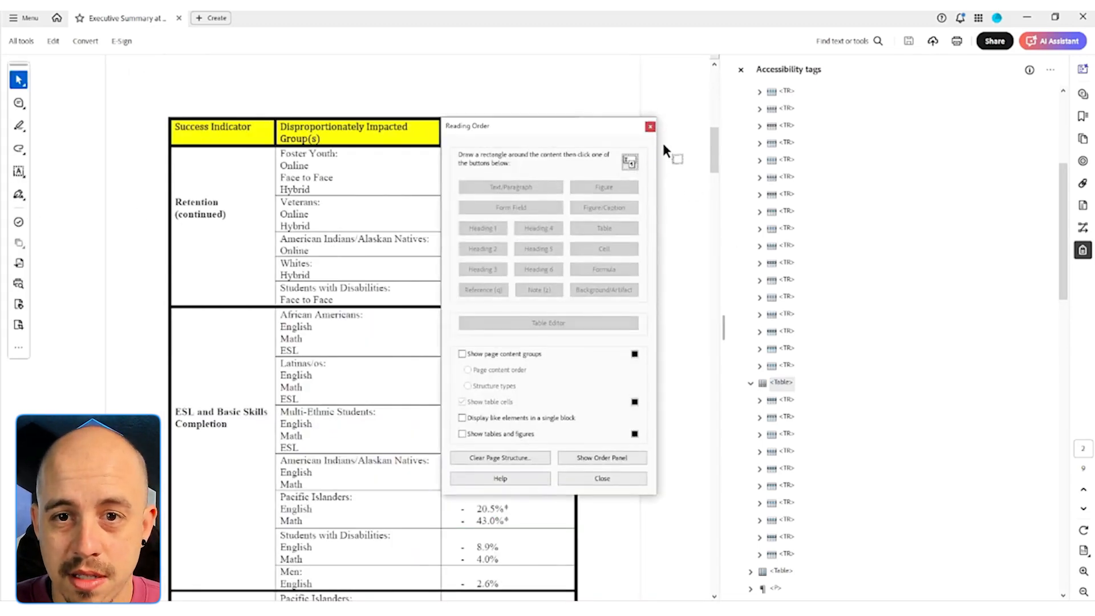
left_click(782, 382)
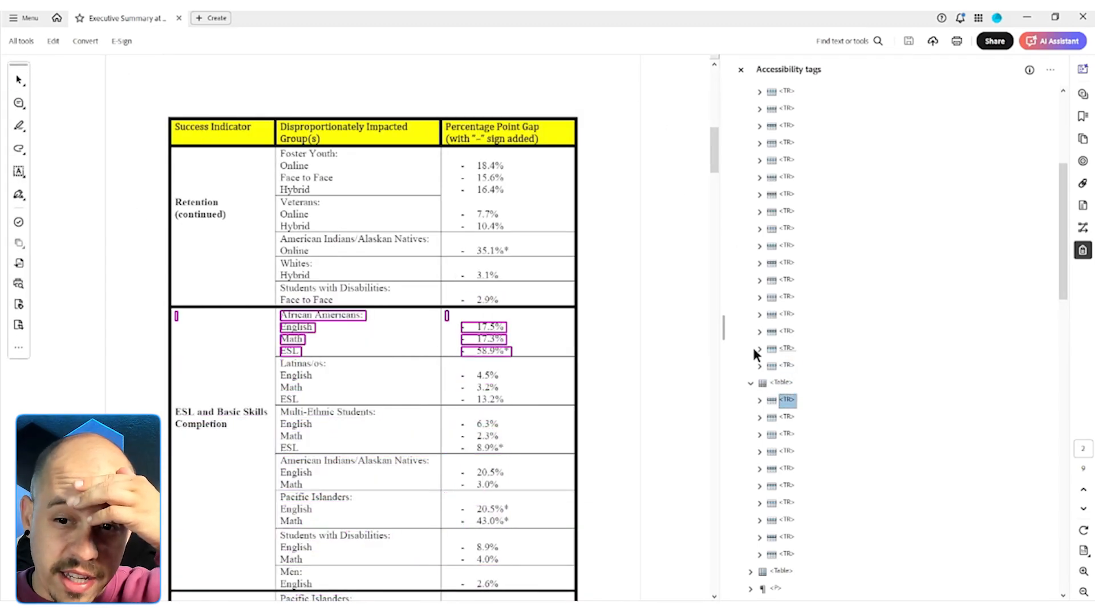
key("Down")
key("Down")
key("Down")
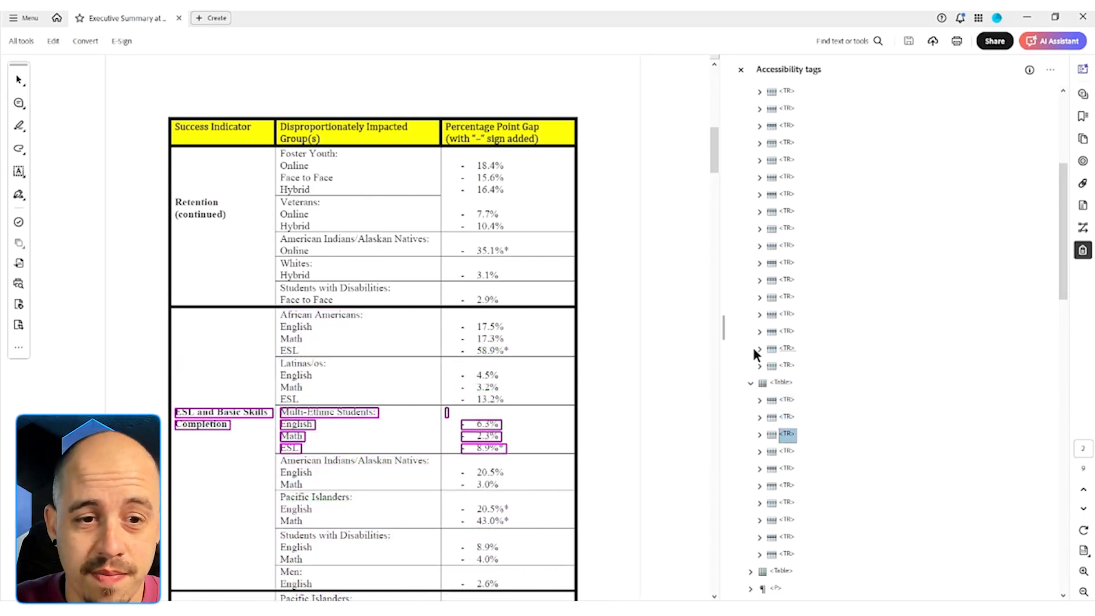
key("Right")
key("Down")
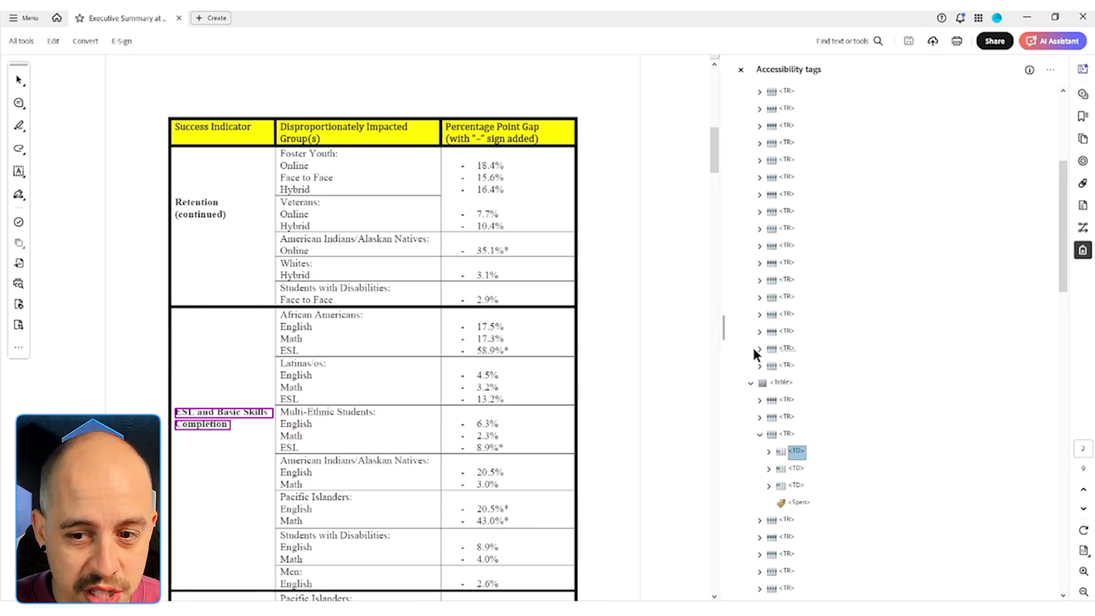
key("Up")
key("Up")
key("Up")
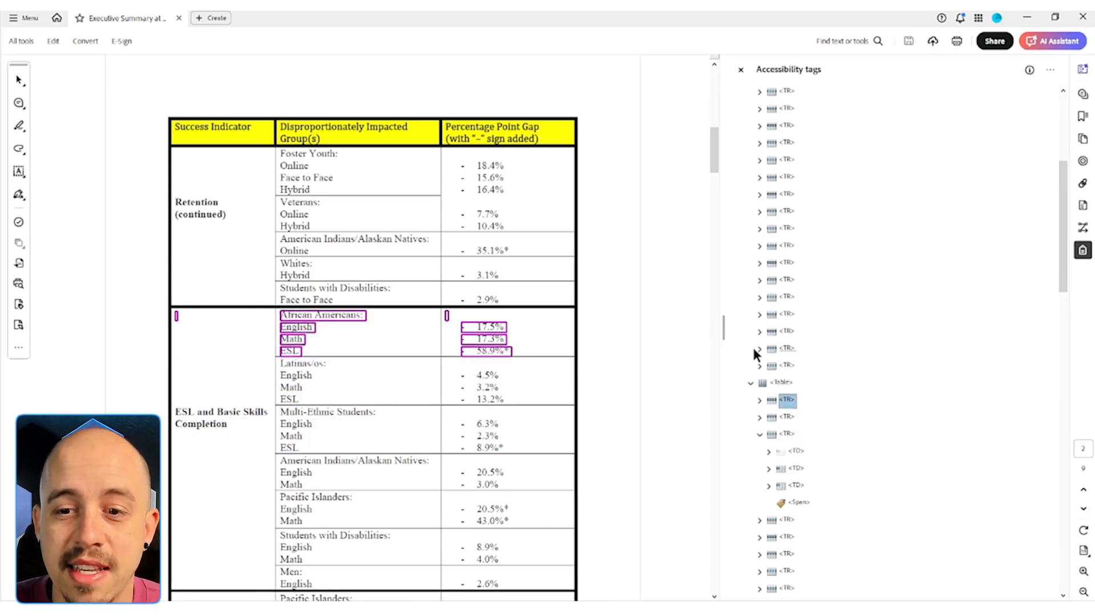
key("Right")
key("Down")
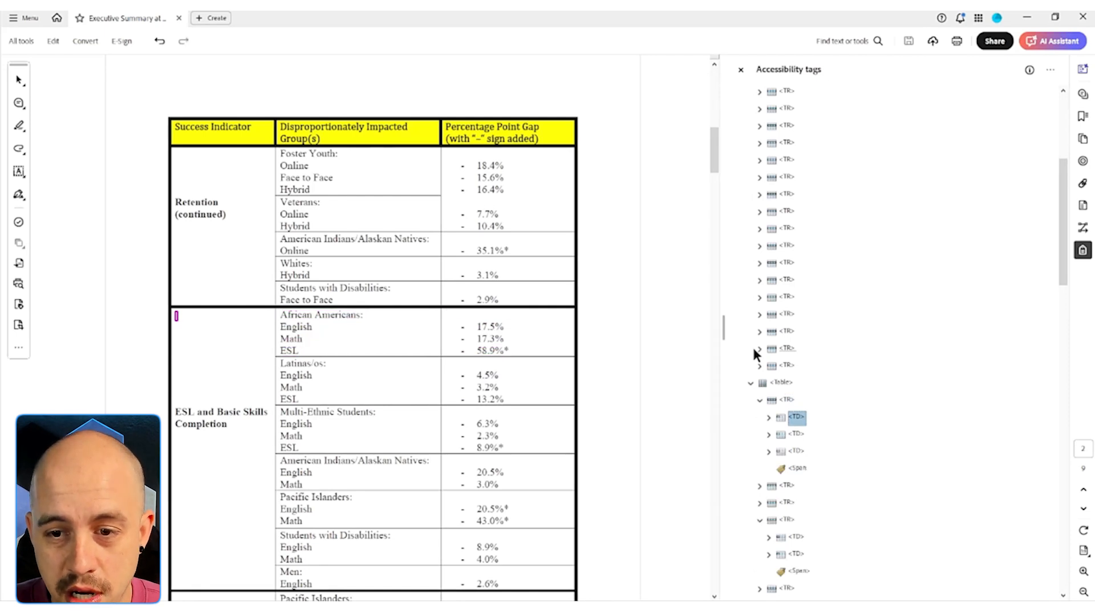
Change the empty first cell's content in the African Americans row to an artifact and remove that emptied cell
key("Right")
key("Down")
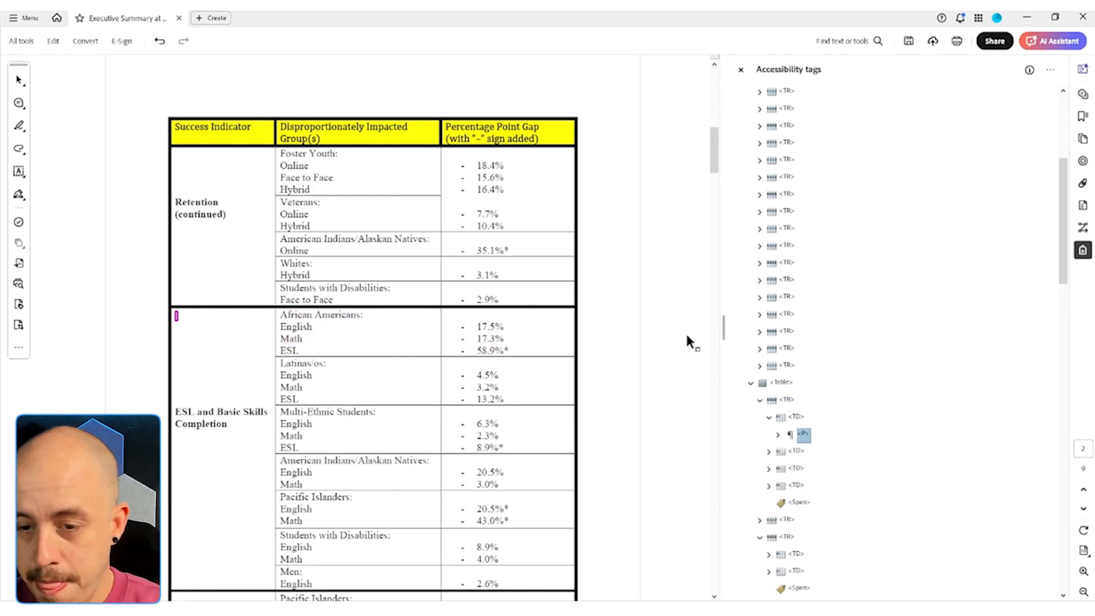
key("Right")
right_click(803, 455)
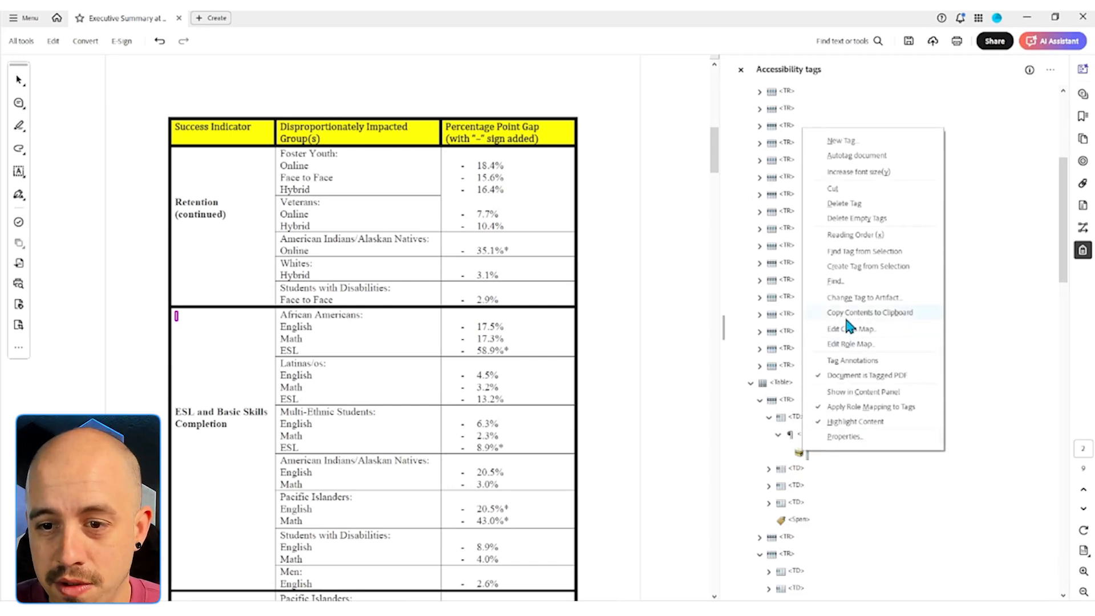
left_click(873, 304)
left_click(528, 351)
left_click(796, 417)
key("Left")
key("Left")
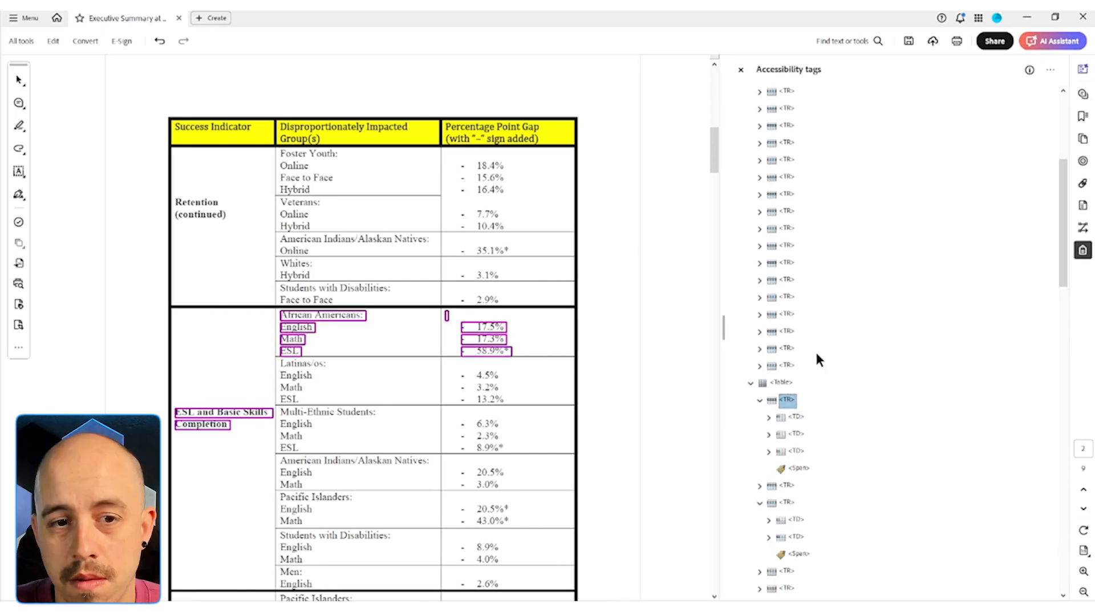
Change the ESL and Basic Skills Completion cell's tag from TD to TH
key("Down")
key("F2")
key("Left")
key("BackSpace")
type("H")
key("Return")
Go through the second table's tagged rows to check where the ESL and Basic Skills Completion group ends
key("Down")
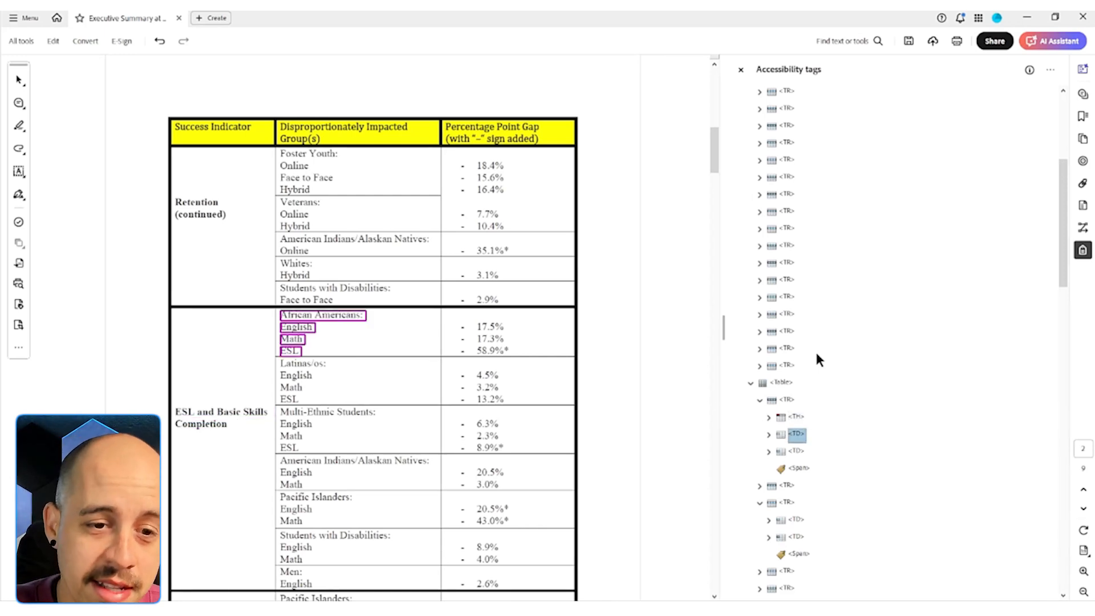
key("Down")
key("Down")
key("Down")
key("Down")
key("Down")
key("Down")
key("Down")
key("Down")
key("Down")
key("Down")
key("Down")
key("Down")
key("Down")
key("Down")
key("Down")
key("Down")
key("Up")
key("Up")
key("Up")
key("Up")
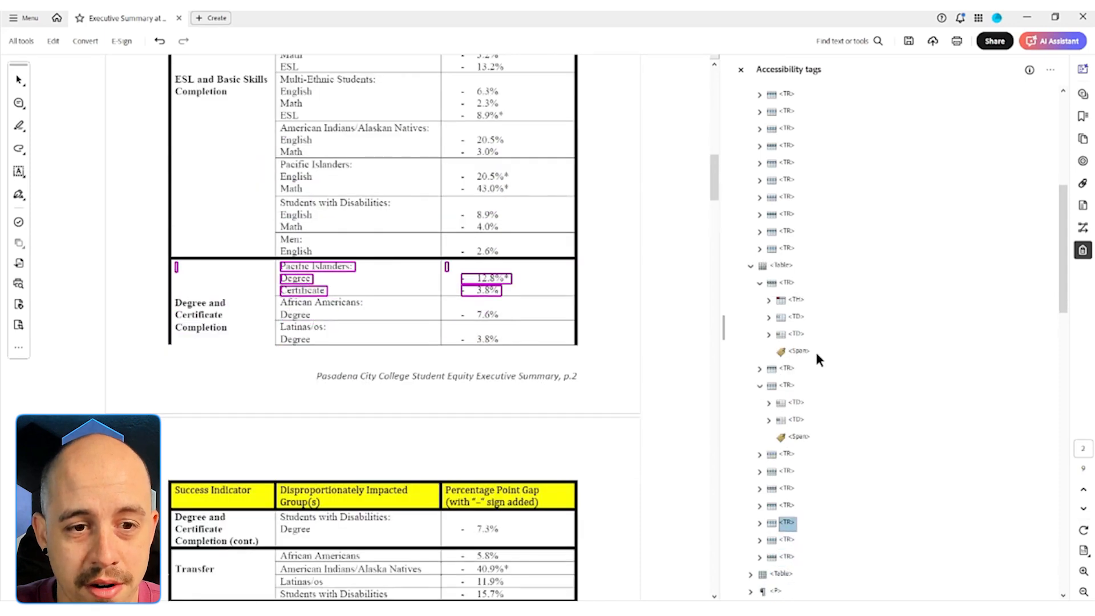
key("Up")
key("Up")
key("Down")
Move the English, Math and ESL paragraphs out of the African Americans cell to table level, directly after that row
left_click(804, 279)
key("Left")
key("Down")
key("Up")
key("Right")
key("Down")
key("Down")
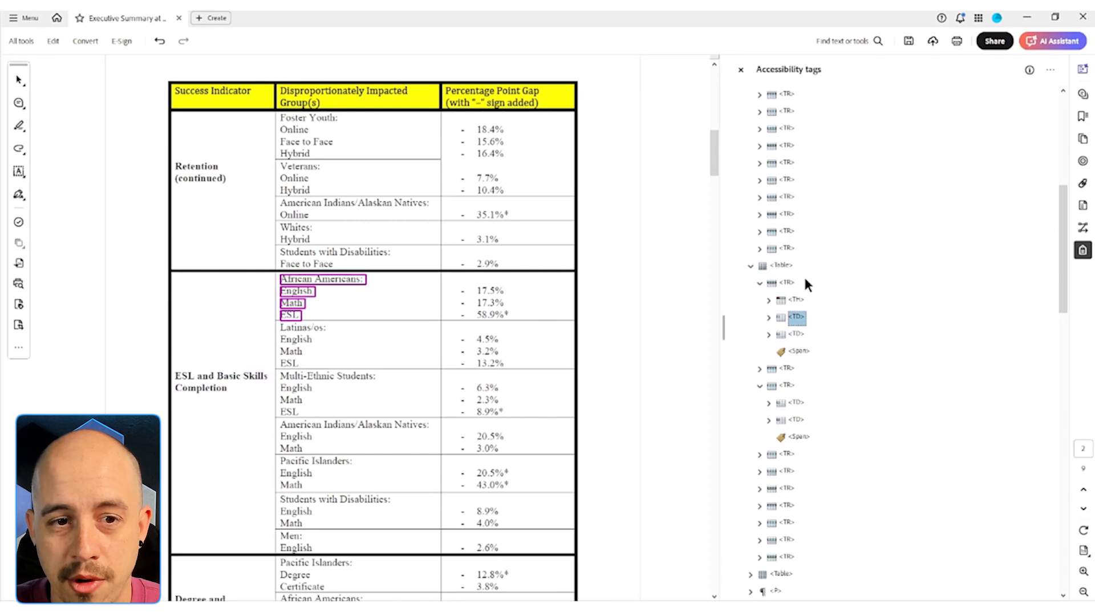
key("Right")
key("Down")
key("Down")
key("shift+Down")
key("shift+Down")
key("ctrl+x")
key("Up")
key("Up")
key("Up")
key("Up")
key("Up")
key("Up")
key("ctrl+v")
Delete the leftover Span tag at the end of the African Americans row
key("Down")
key("Down")
key("Down")
key("Down")
key("Down")
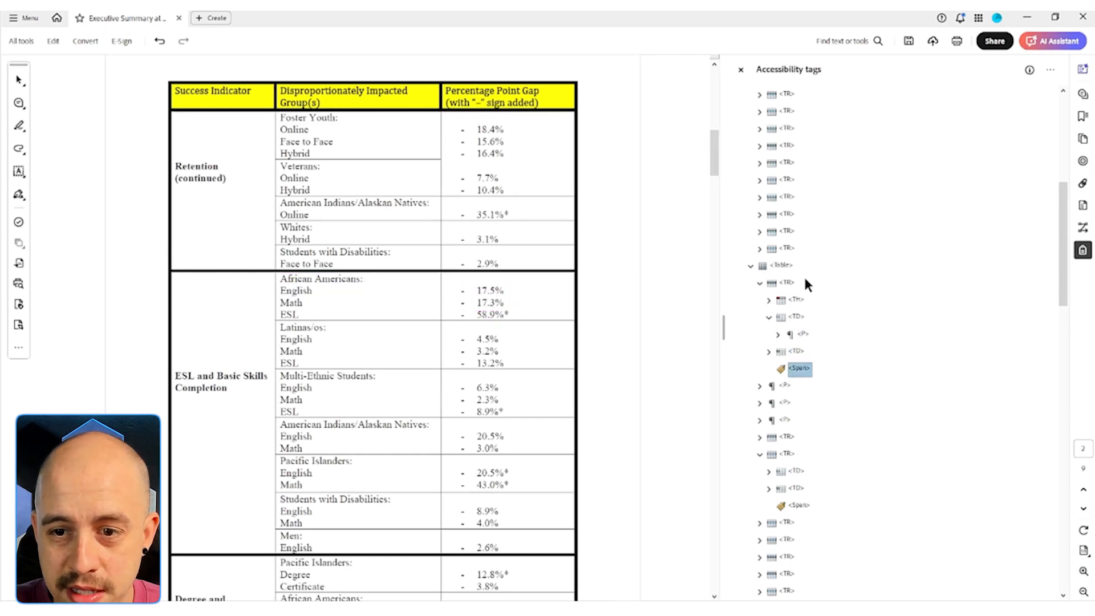
key("Up")
key("Up")
key("Up")
key("Up")
Move the percentages list out of the African Americans row's last cell to table level, directly after that row
key("Down")
key("Down")
key("Down")
key("Right")
key("Down")
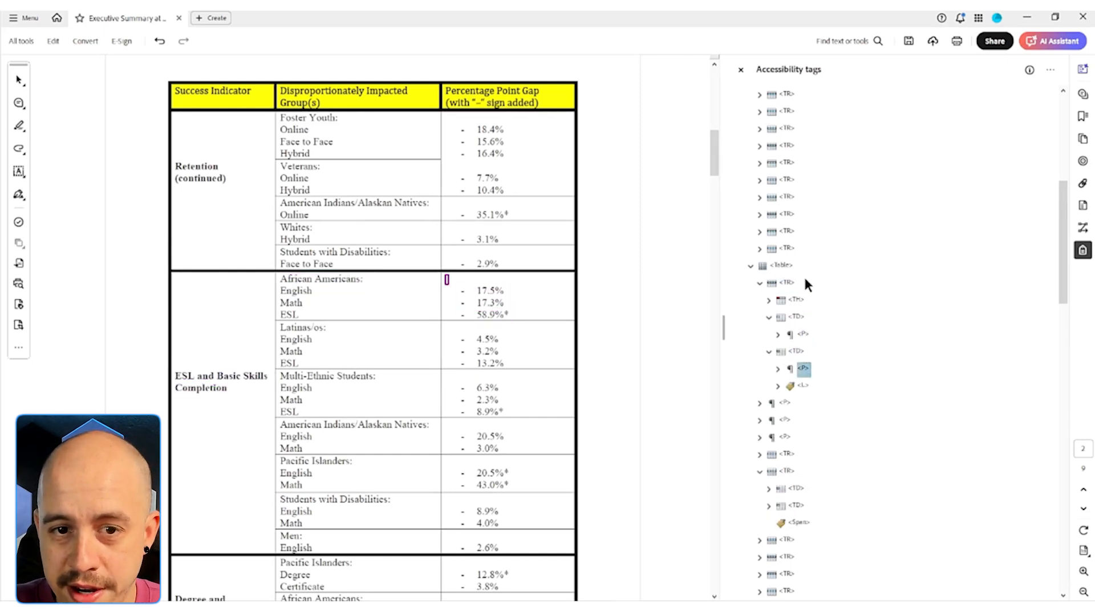
key("Down")
key("Up")
key("Up")
key("Up")
key("Up")
key("Up")
key("Up")
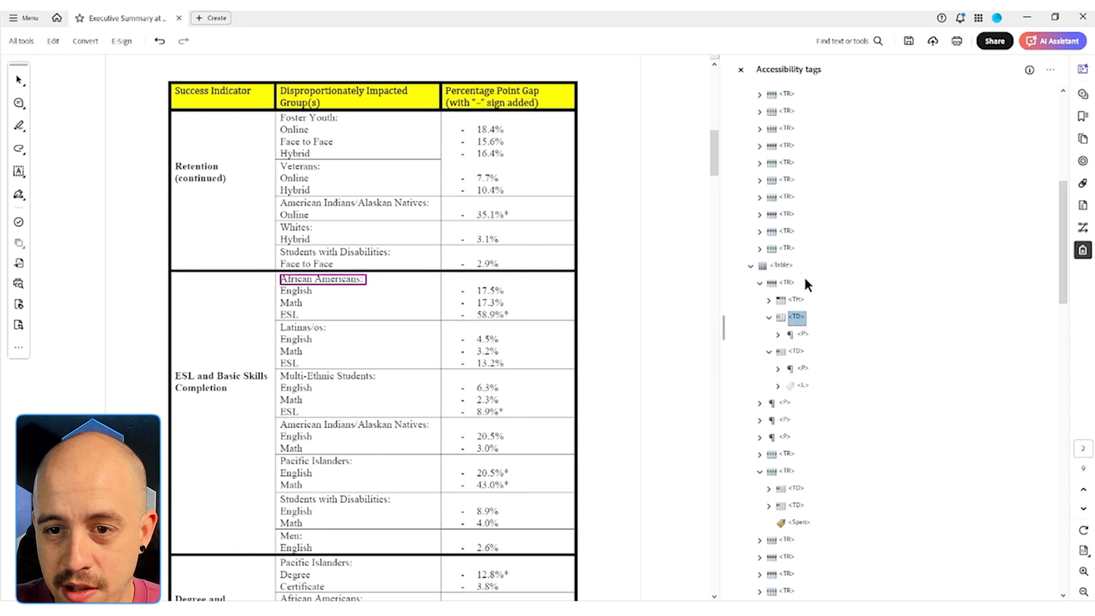
key("Down")
key("Down")
key("ctrl+z")
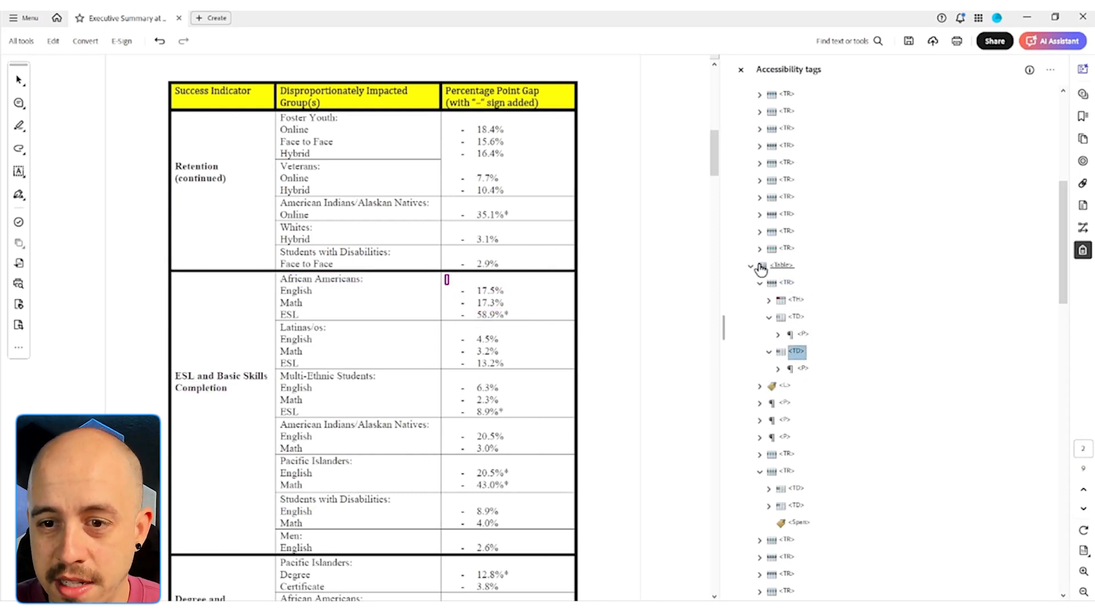
Set the actual text of the empty paragraph in the African Americans percentage cell to "No data" and collapse the row
right_click(811, 369)
left_click(845, 355)
left_click(548, 247)
type("No data")
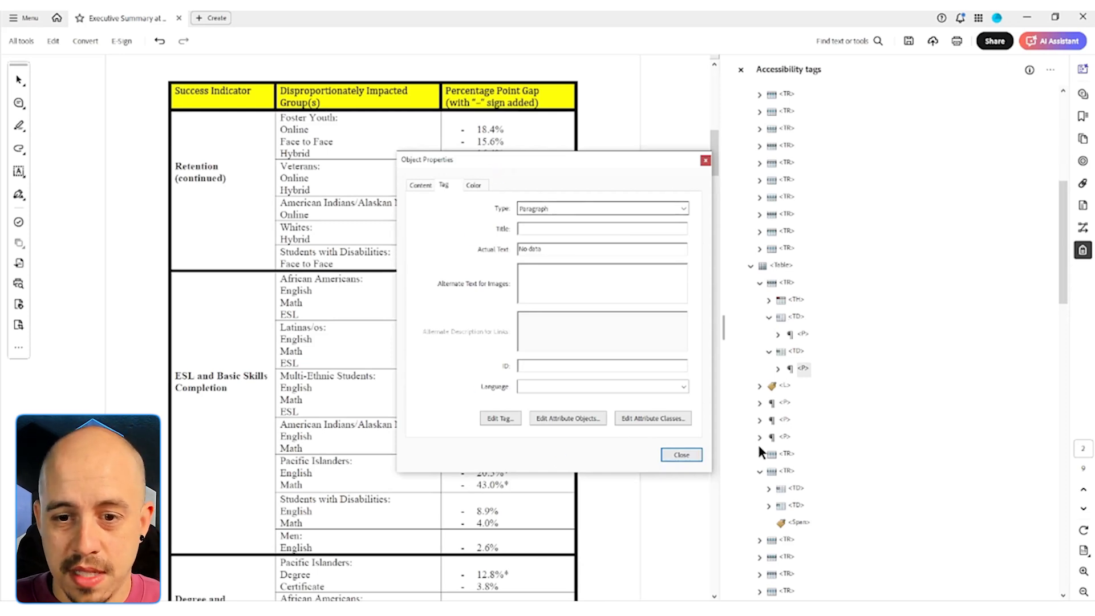
left_click(685, 455)
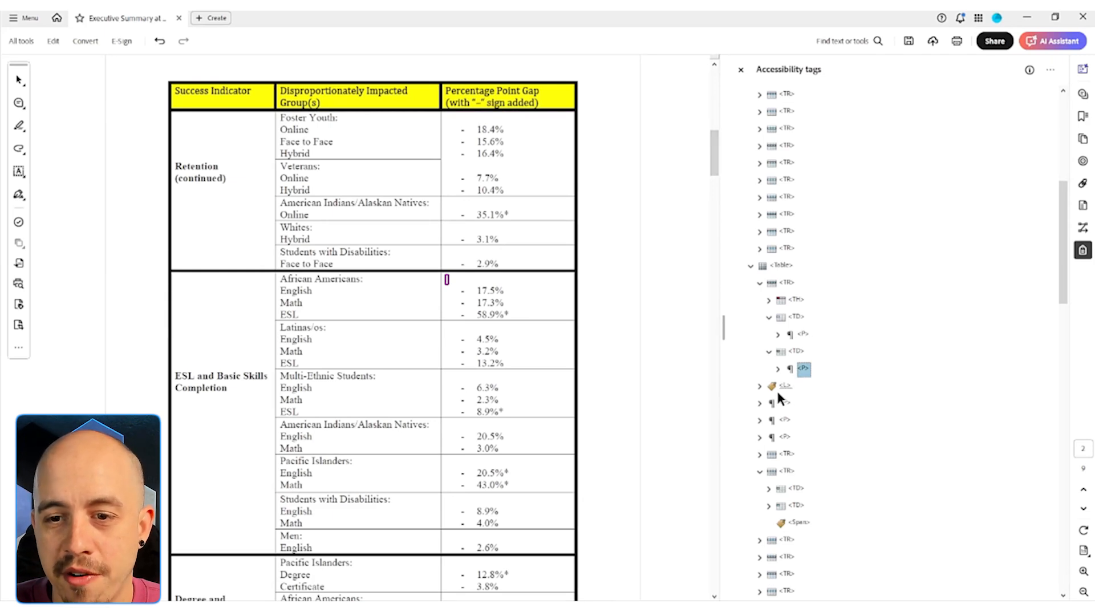
key("Up")
key("Up")
key("Up")
key("Up")
key("Up")
key("Left")
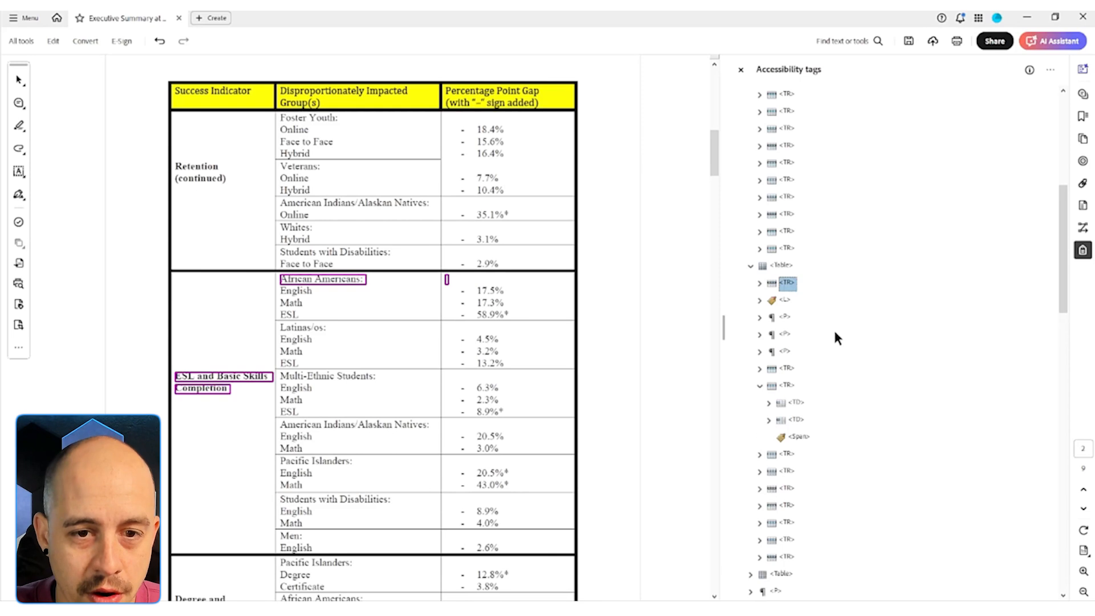
Check the content of the loose percentages list and the English, Math and ESL paragraphs below the African Americans row
key("Down")
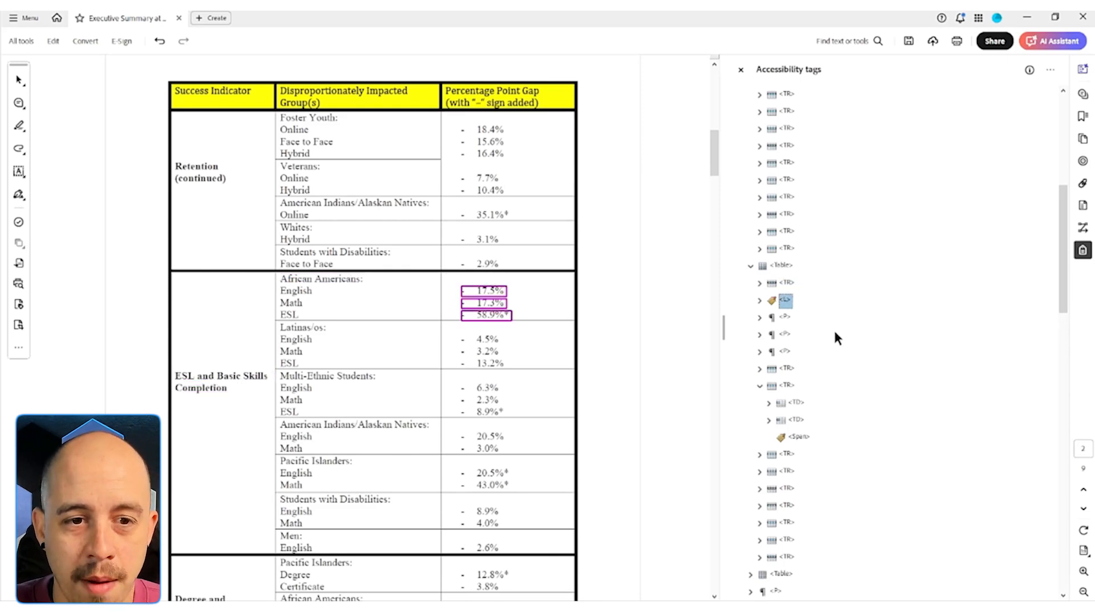
key("Up")
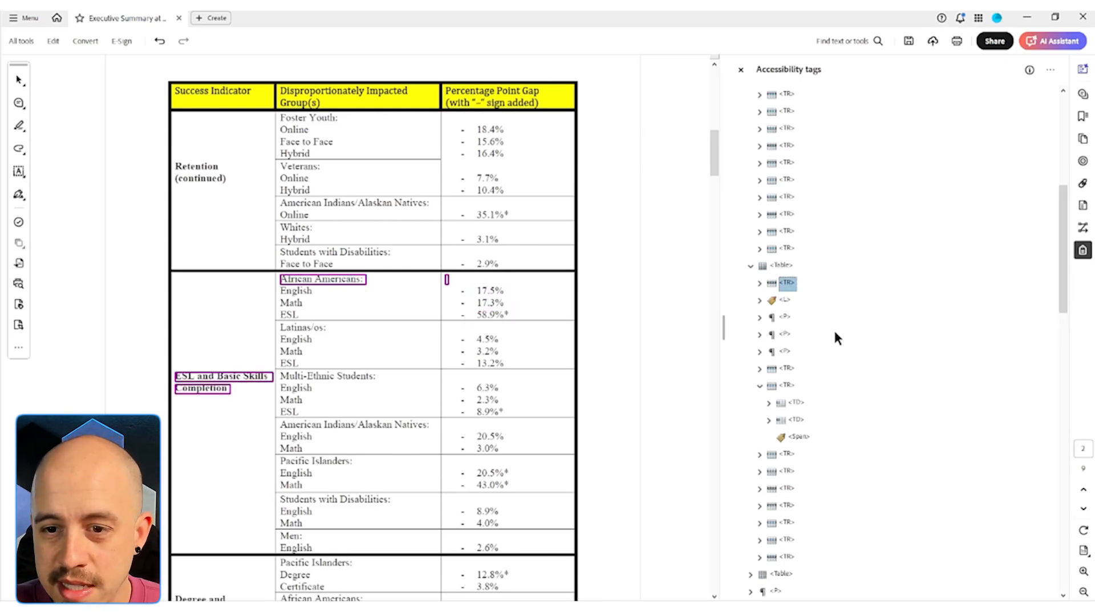
key("Down")
key("Down")
key("Down")
key("Down")
key("Down")
key("Up")
key("Up")
key("Up")
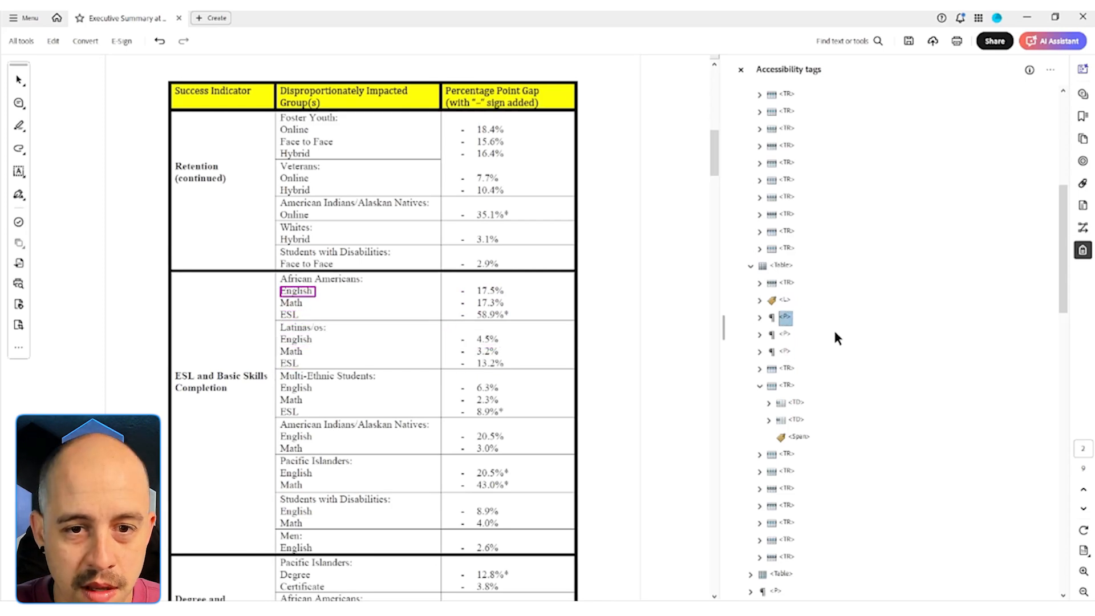
key("Up")
key("Up")
Add three new TR tags after the African Americans row in the second table
right_click(788, 288)
left_click(831, 293)
key("Return")
right_click(789, 299)
left_click(832, 303)
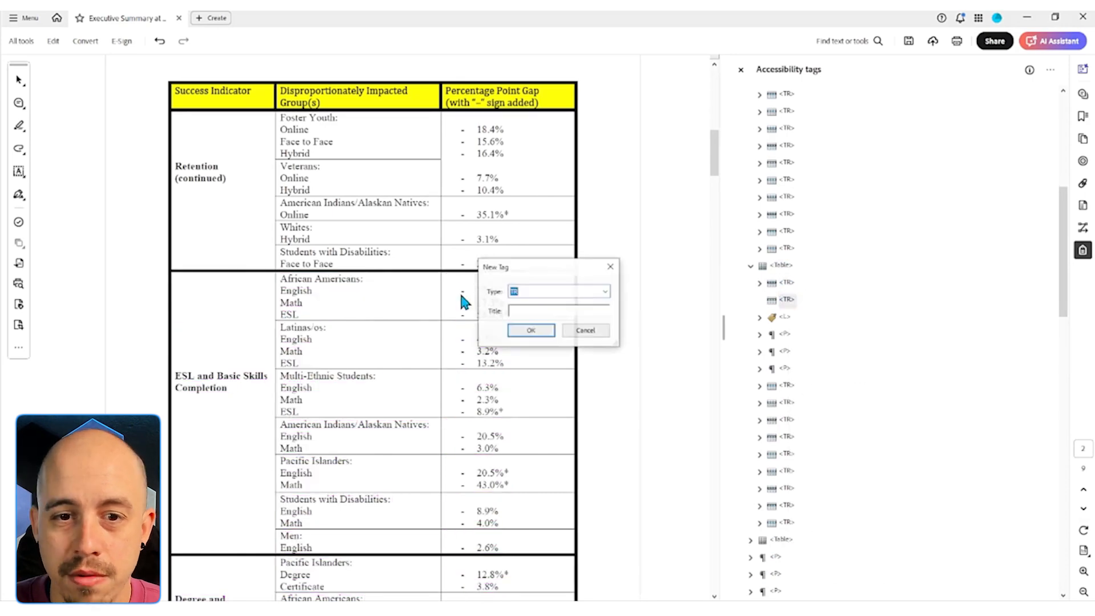
left_click(530, 329)
right_click(796, 304)
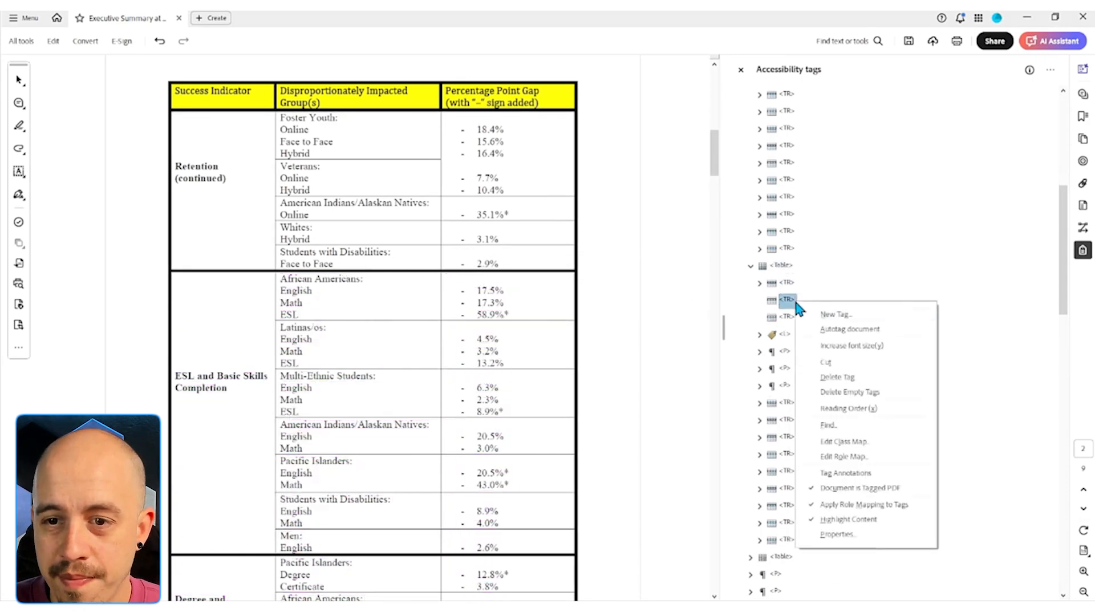
left_click(831, 315)
left_click(527, 329)
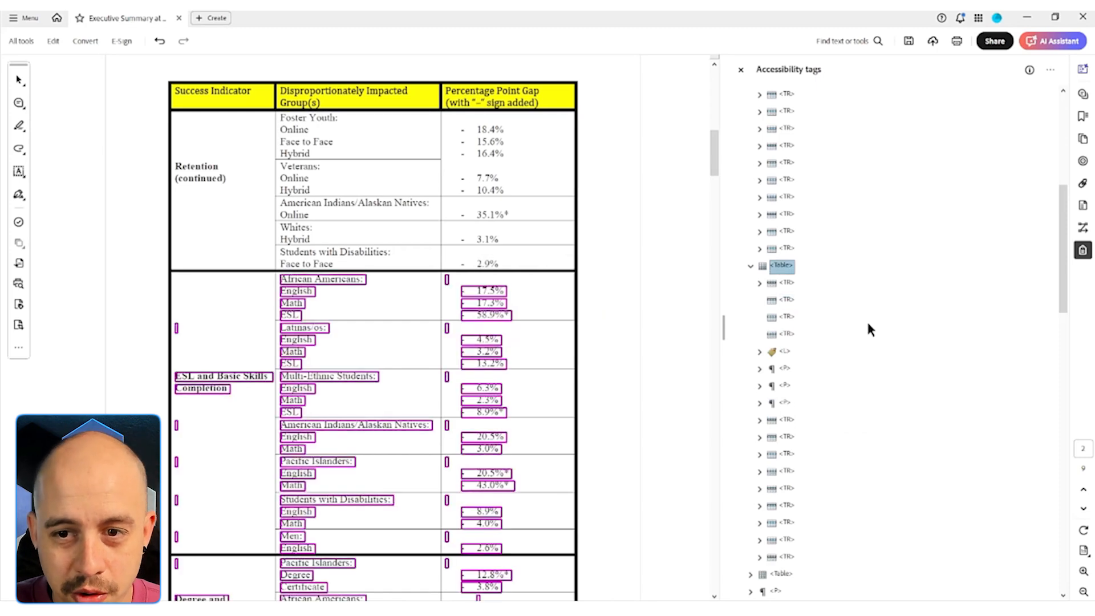
right_click(785, 303)
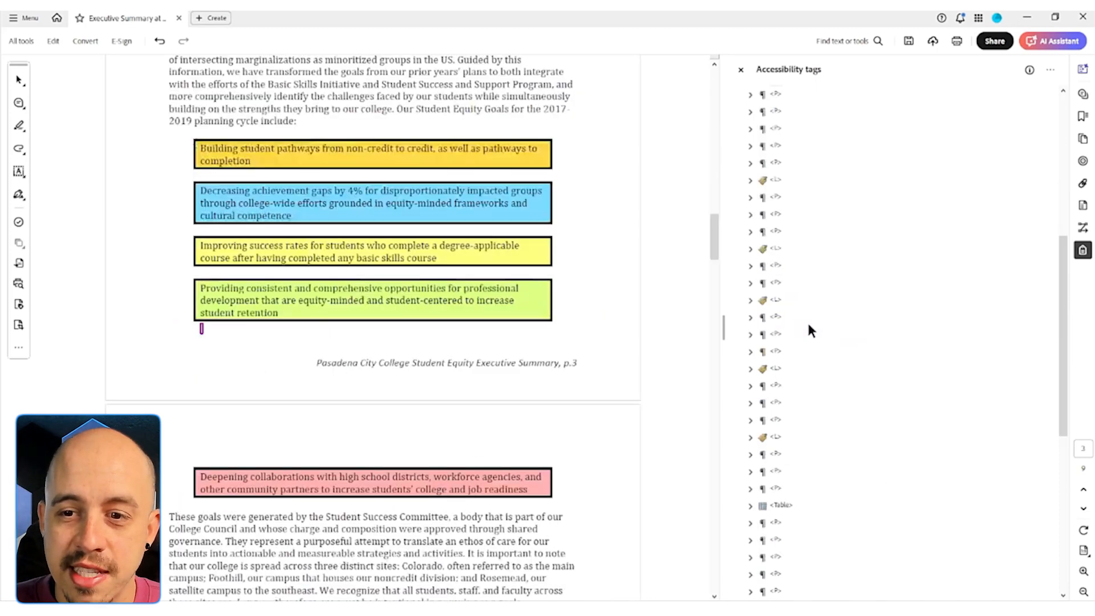
left_click(1044, 178)
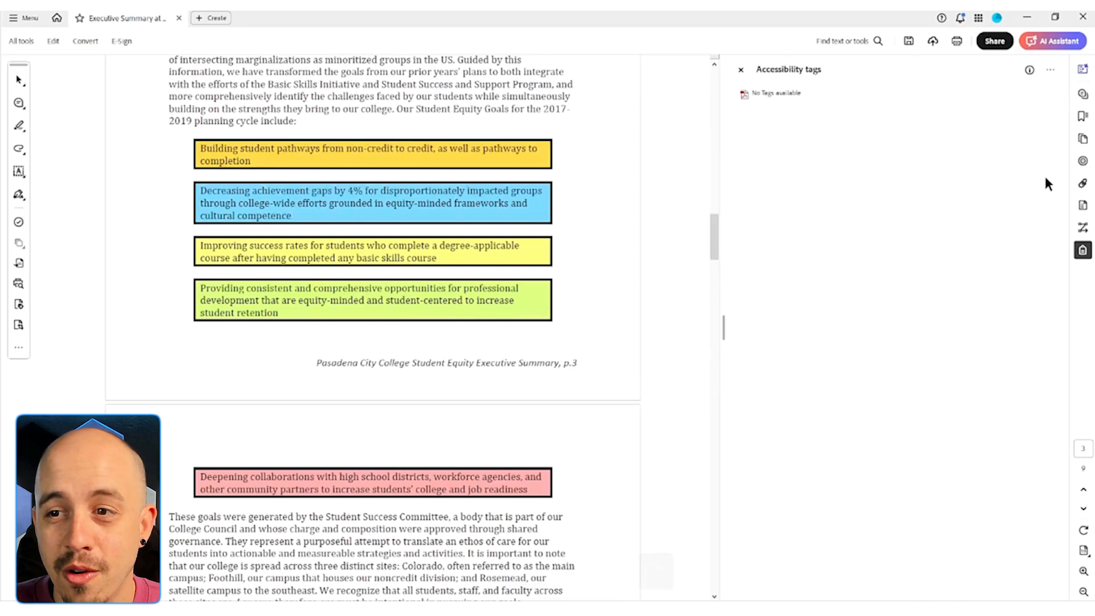
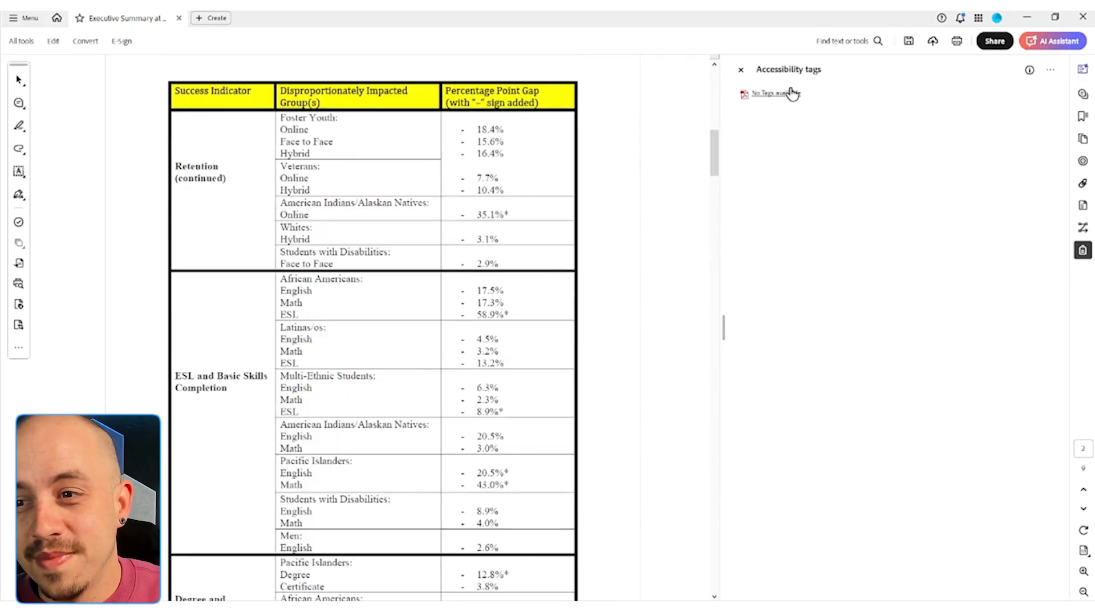
Close the document, reopen the executive summary PDF, show its accessibility tags and select the first table
left_click(793, 95)
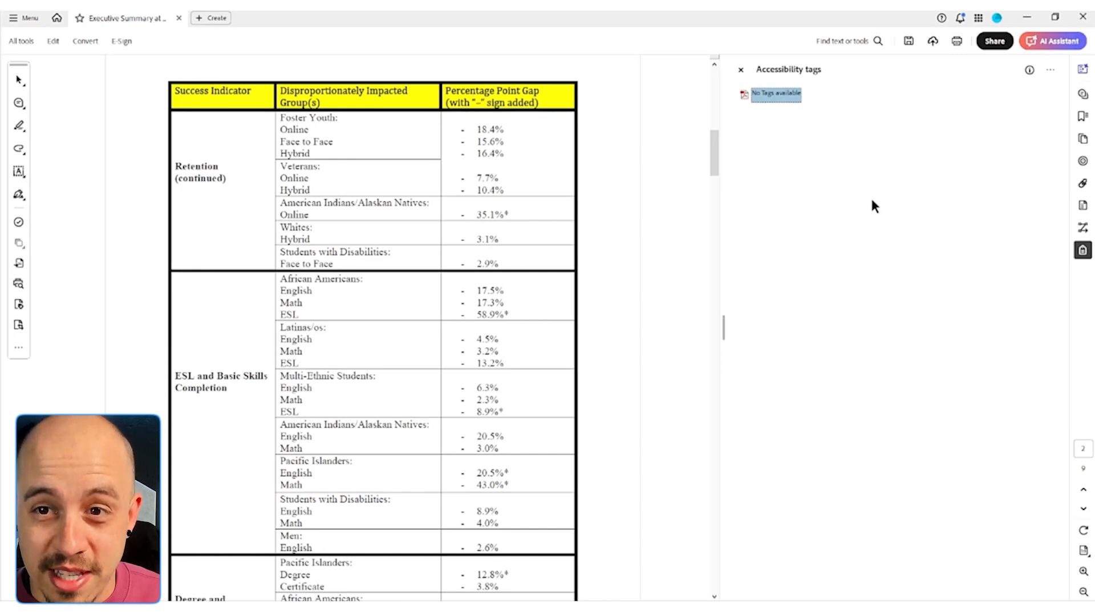
left_click(1083, 22)
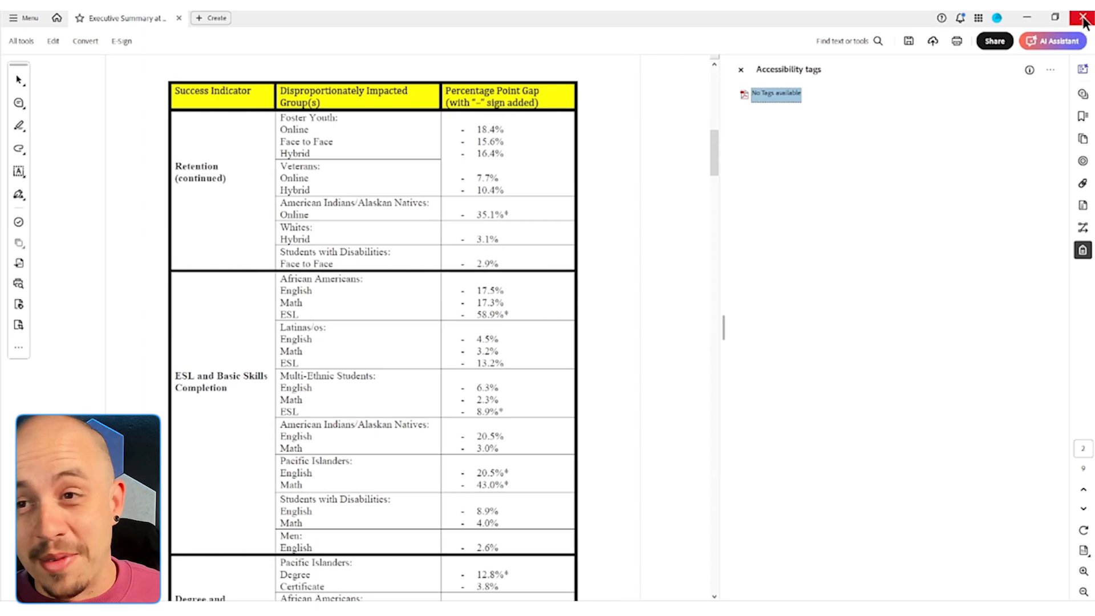
left_click(608, 334)
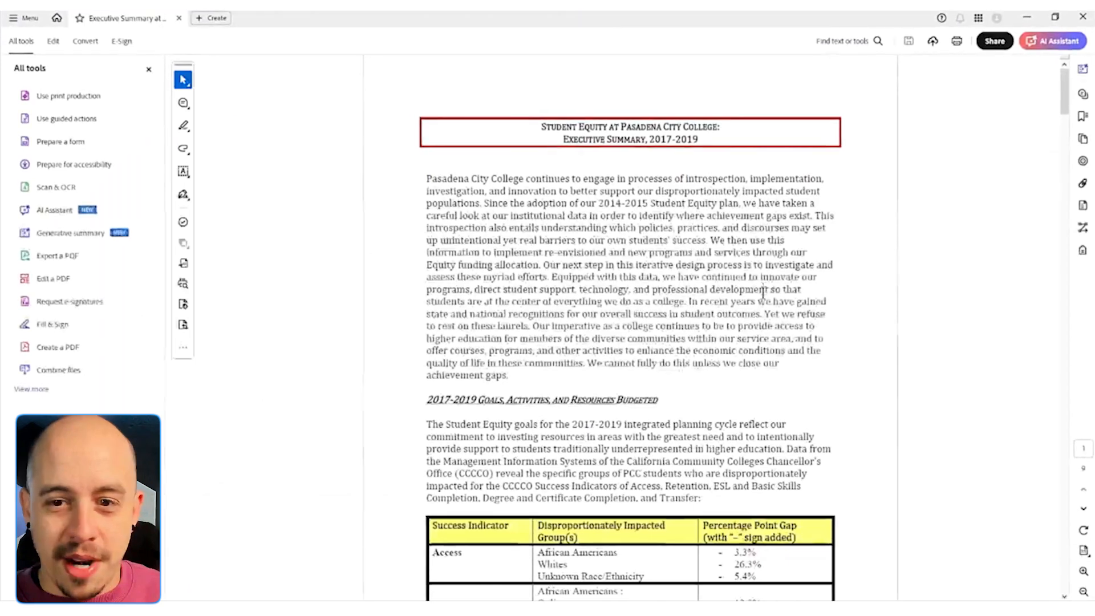
left_click(1083, 250)
left_click(913, 199)
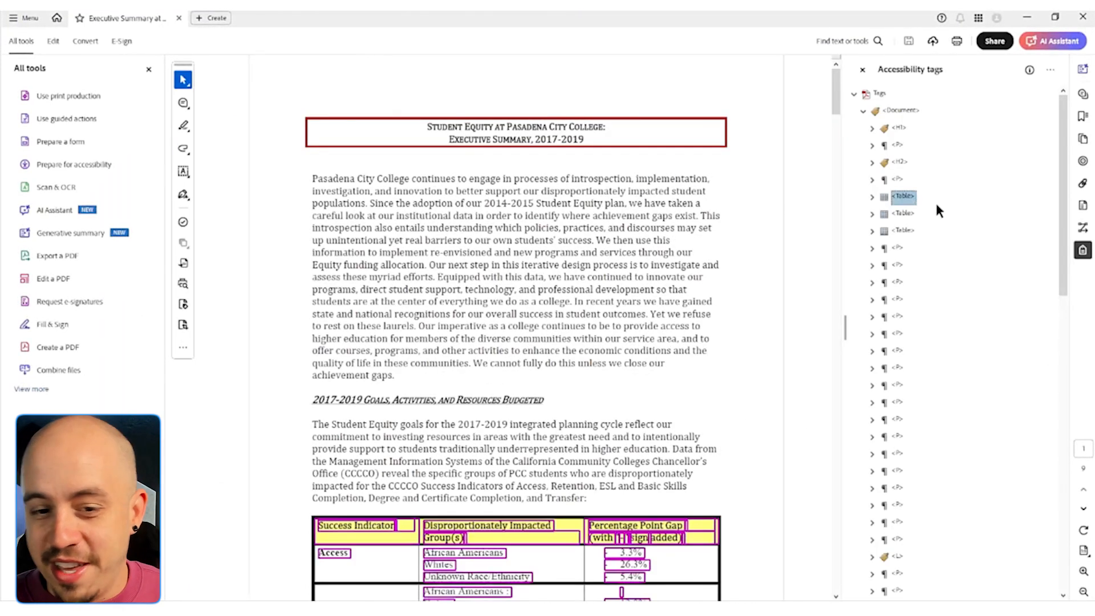
Check which content each row of the first table covers, from the header row through the Retention groups
key("Right")
key("Down")
key("Down")
key("Down")
key("Down")
key("Down")
key("Down")
key("Down")
key("Down")
key("Down")
key("Down")
key("Down")
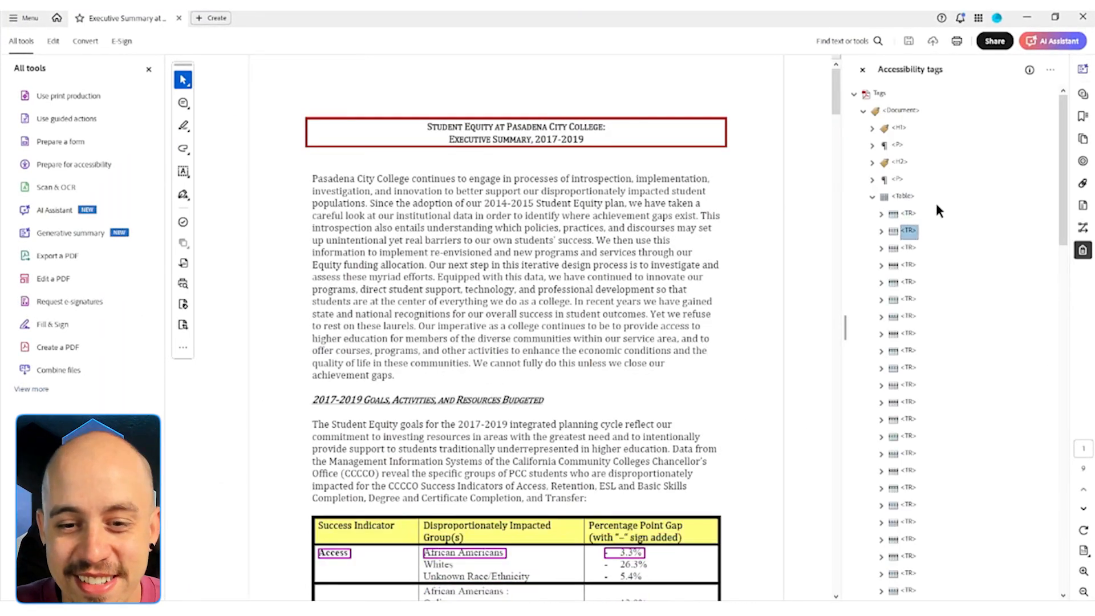
key("Down")
key("Down")
key("Down")
key("Down")
key("Down")
key("Down")
key("Down")
key("Down")
key("Down")
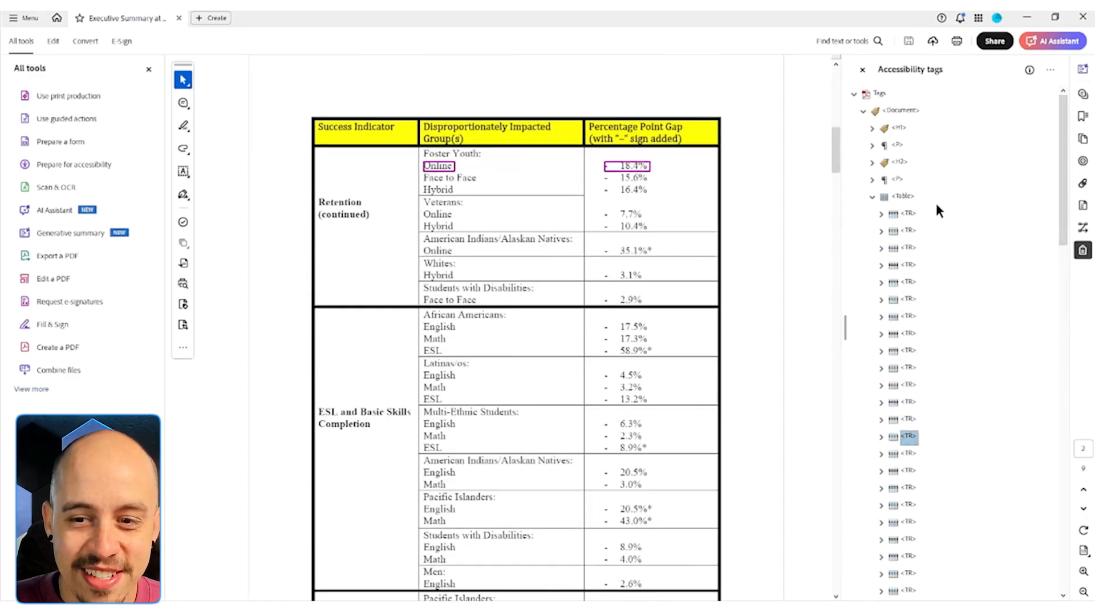
key("Down")
key("Down")
key("Down")
key("Down")
key("Down")
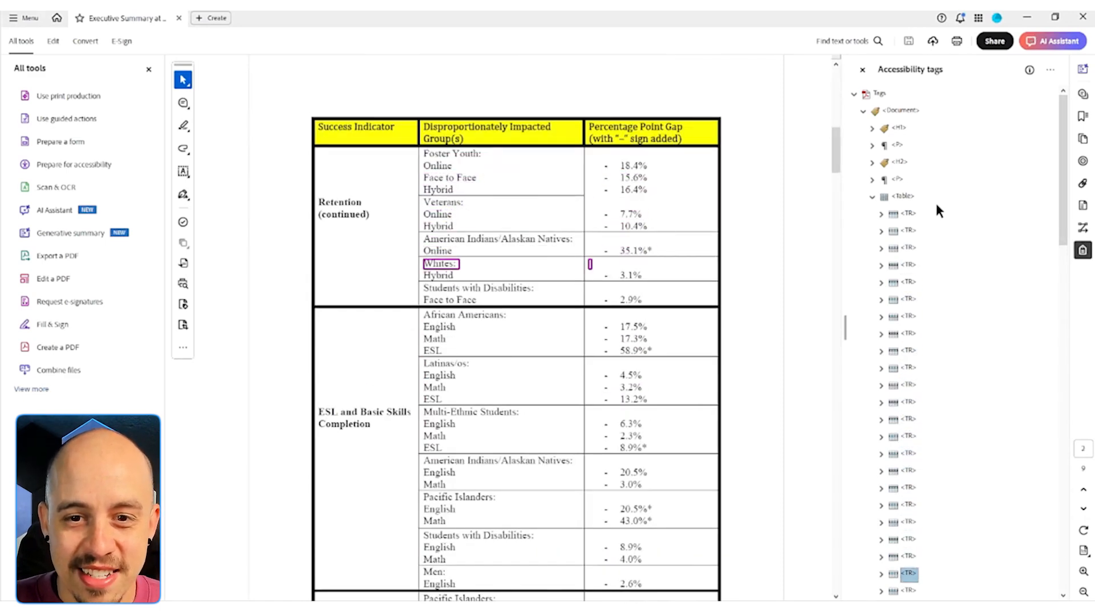
key("Down")
key("Down")
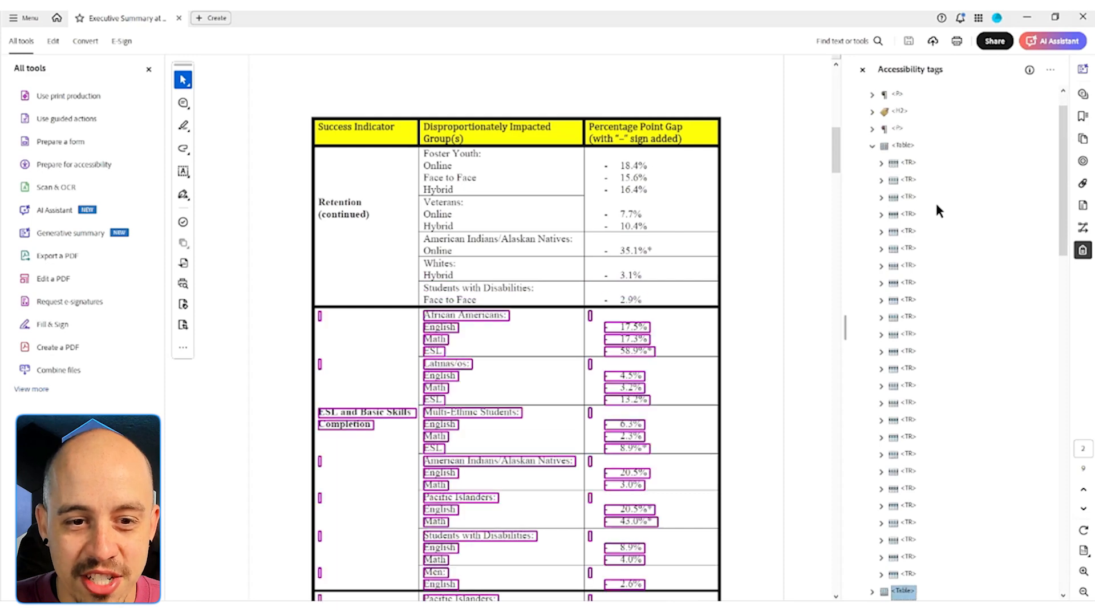
Examine the second table's rows, from the African Americans ESL and Basic Skills row through Degree and Certificate Completion
key("Down")
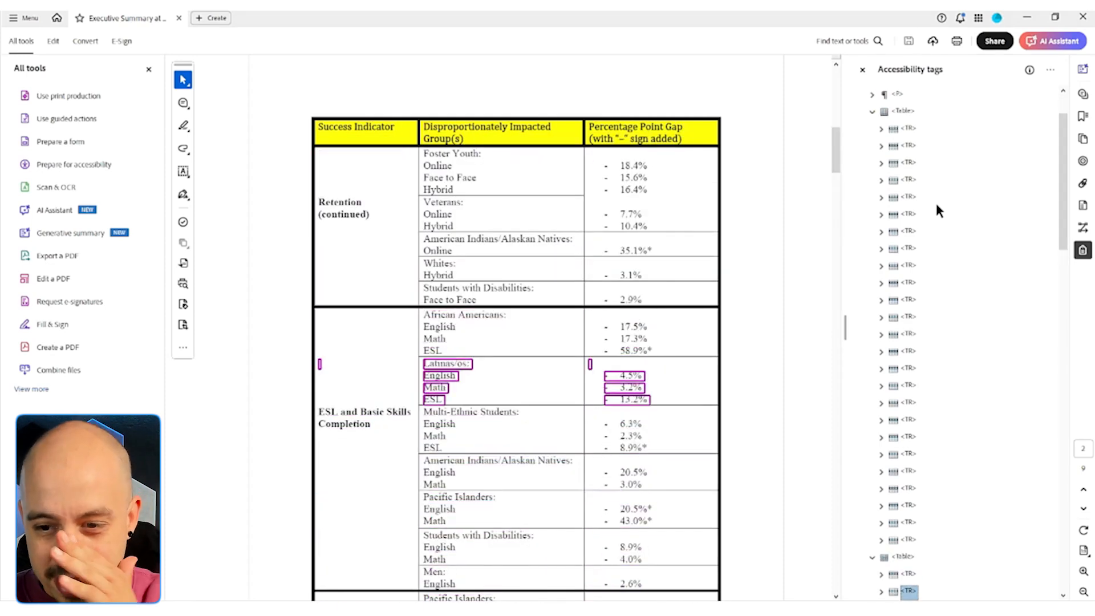
key("Up")
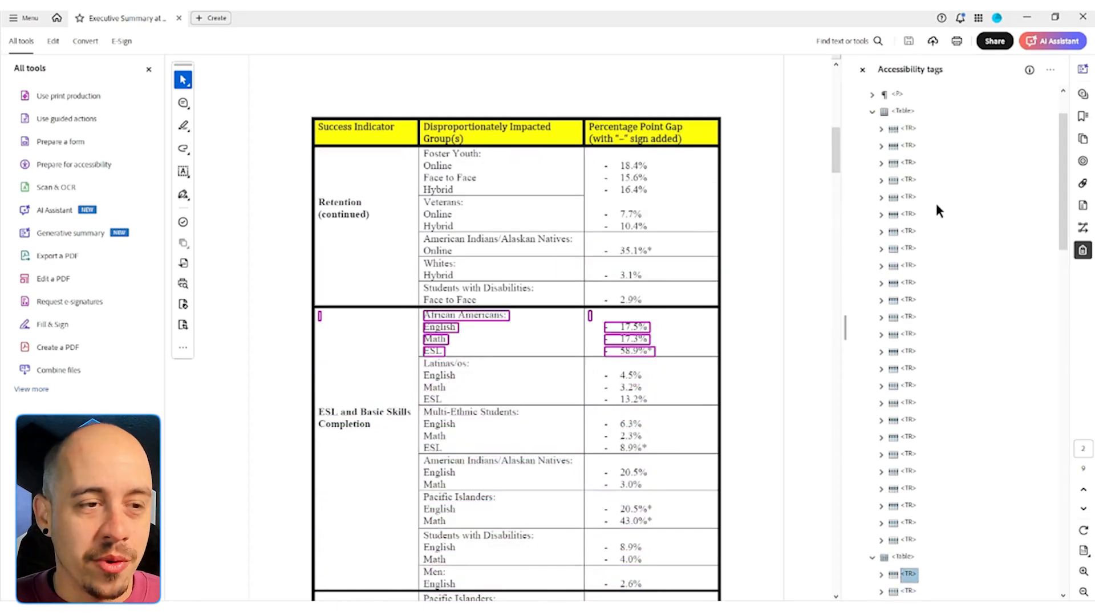
key("Down")
key("Down")
key("Up")
key("Up")
key("Down")
key("Down")
key("Down")
key("Down")
key("Down")
key("Down")
key("Down")
key("Down")
key("Down")
key("Down")
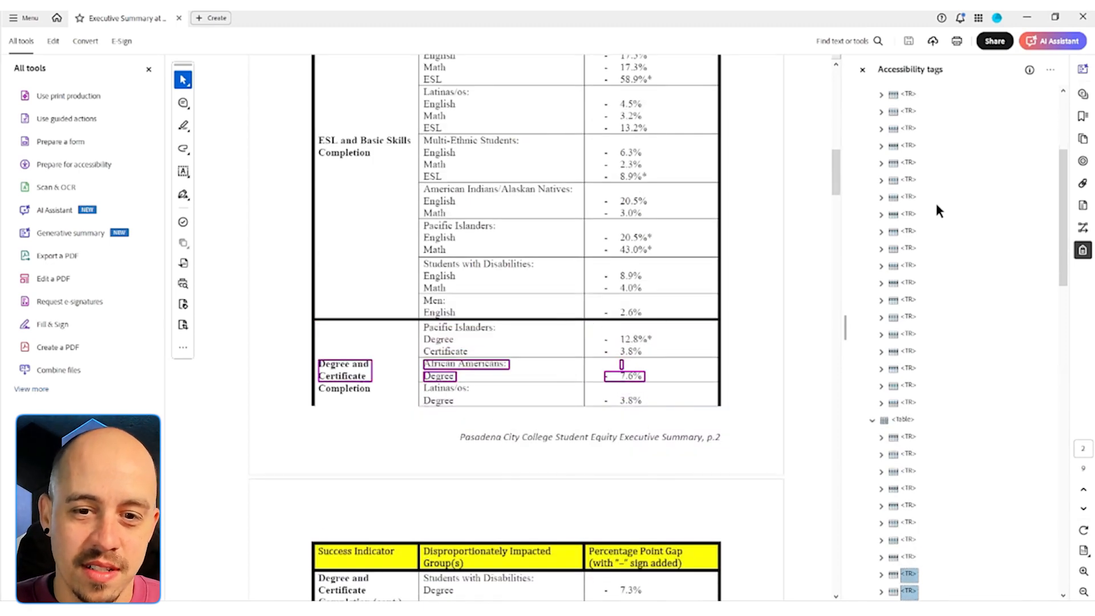
key("Down")
key("Up")
key("Up")
key("Up")
key("Up")
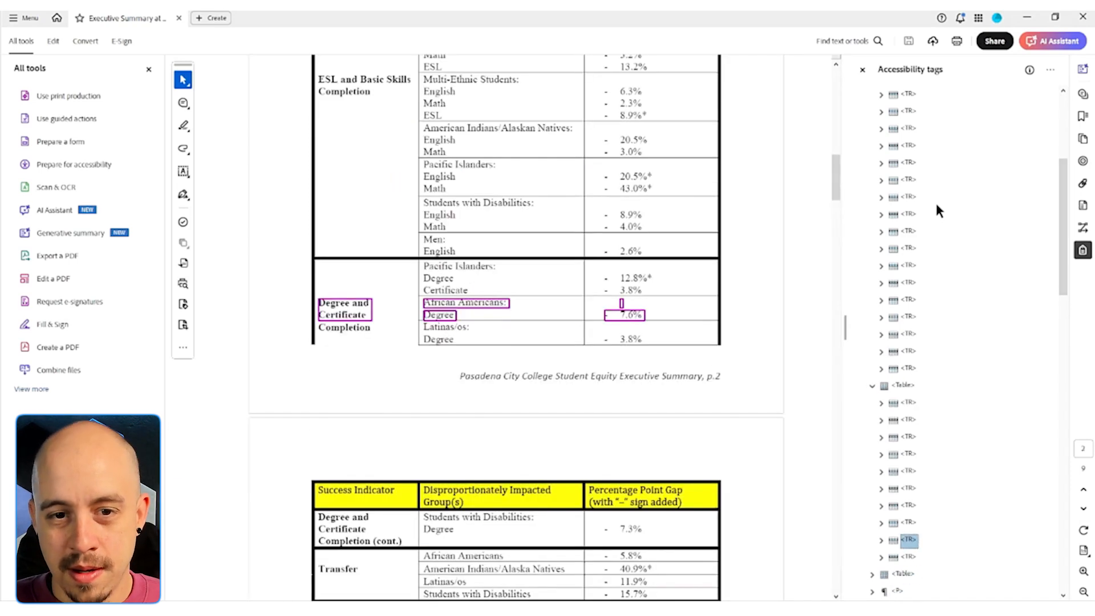
key("Down")
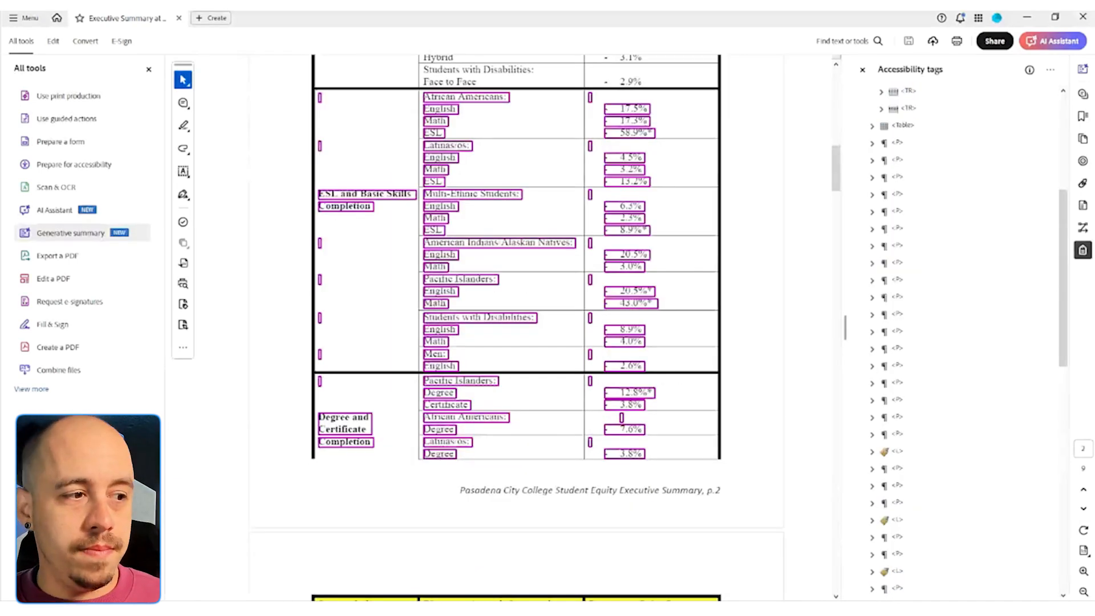
left_click(745, 268)
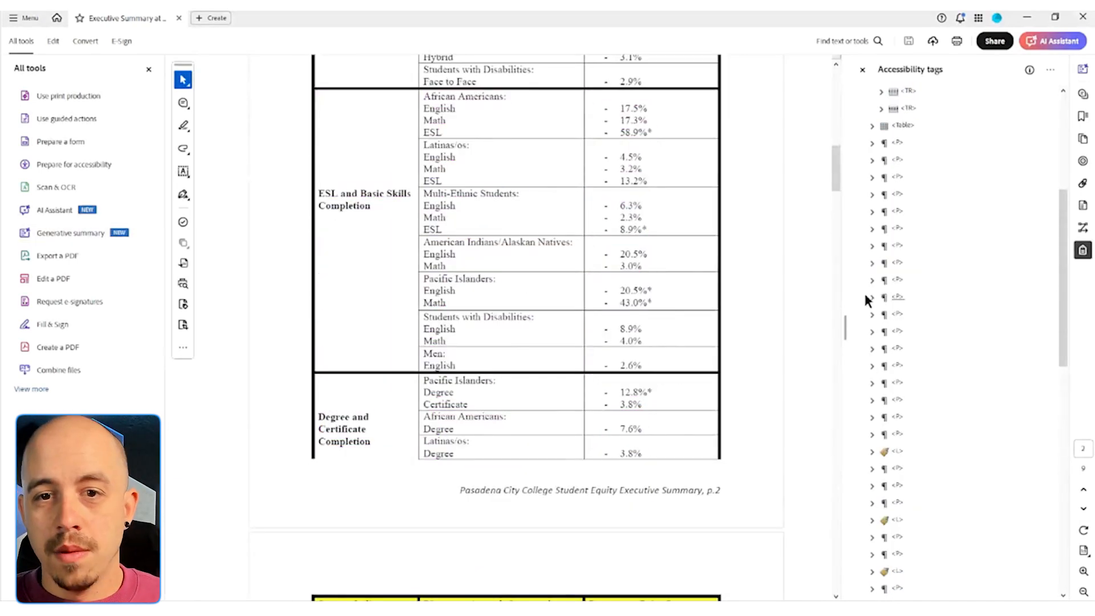
scroll(799, 258, "down", 3)
scroll(612, 230, "up", 6)
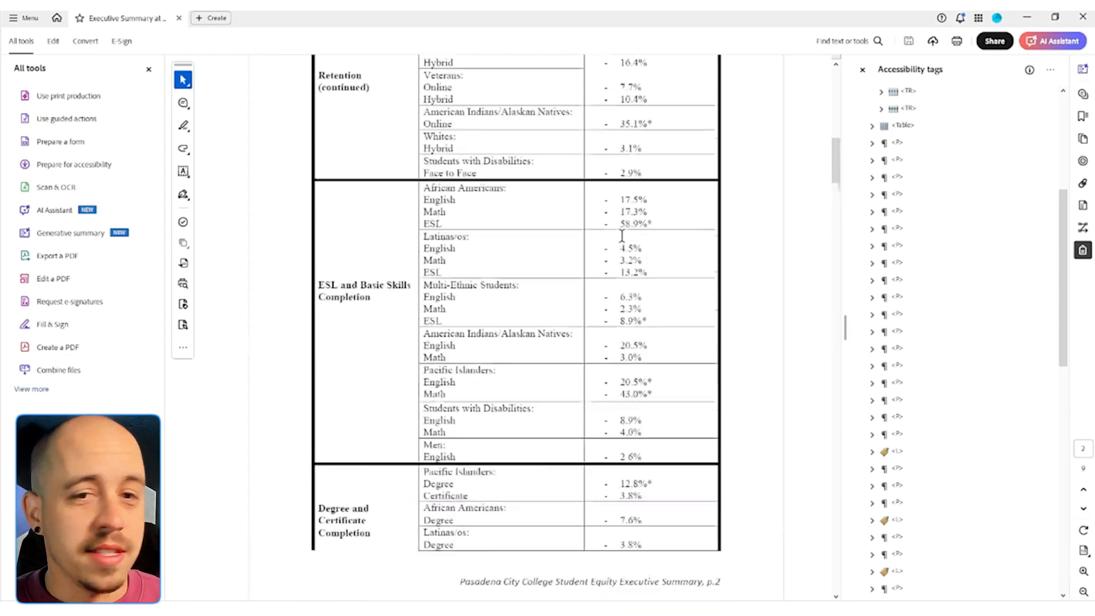
scroll(610, 233, "up", 4)
scroll(677, 166, "down", 5)
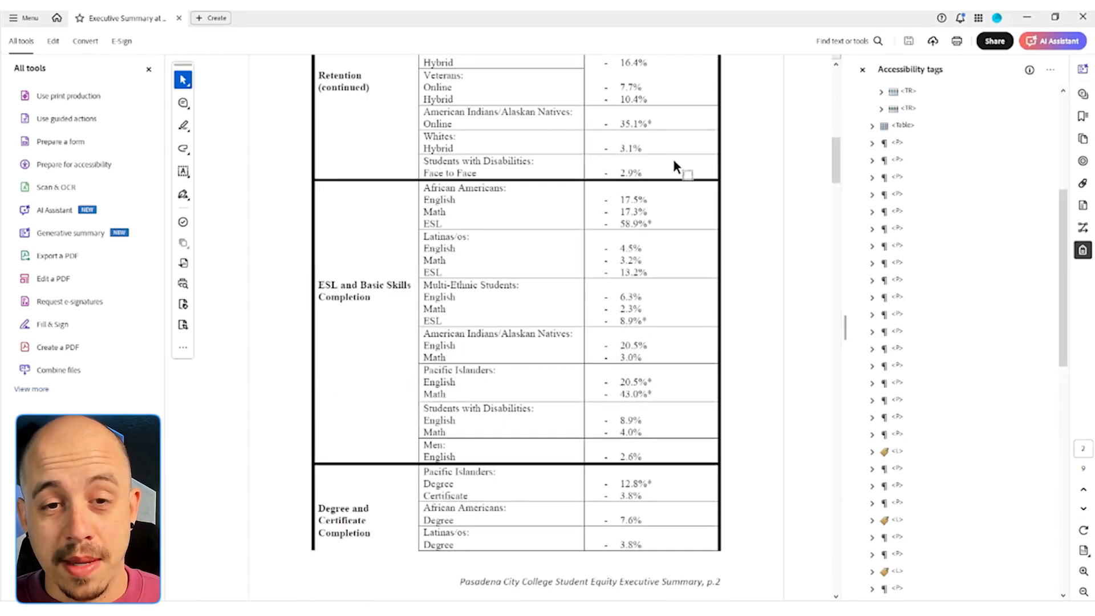
Save a copy of the PDF on the desktop with the prefix v2_ added to its file name
left_click(23, 17)
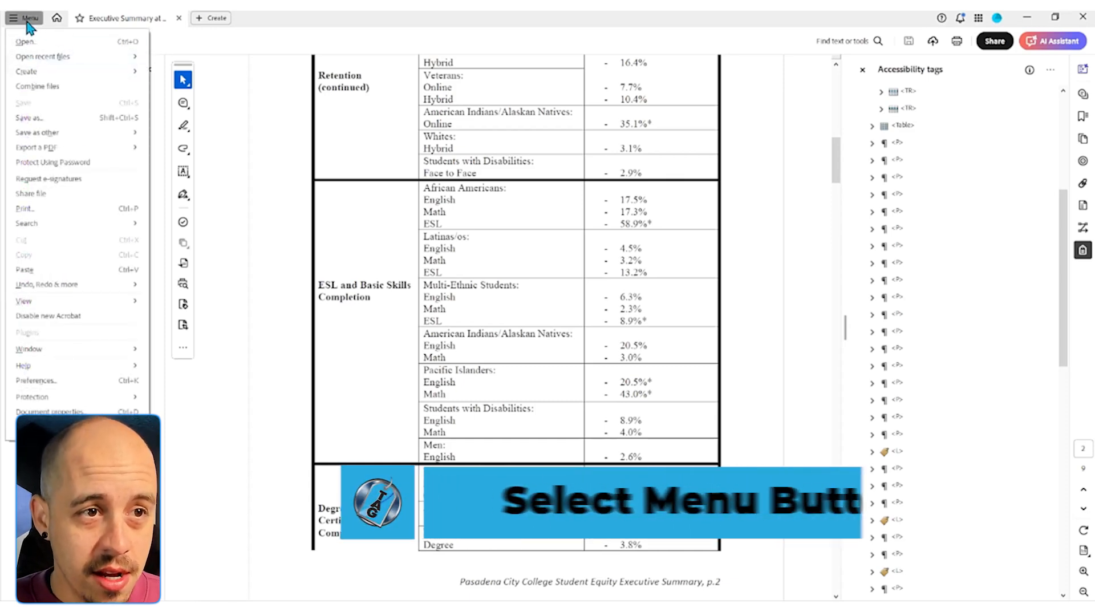
left_click(44, 118)
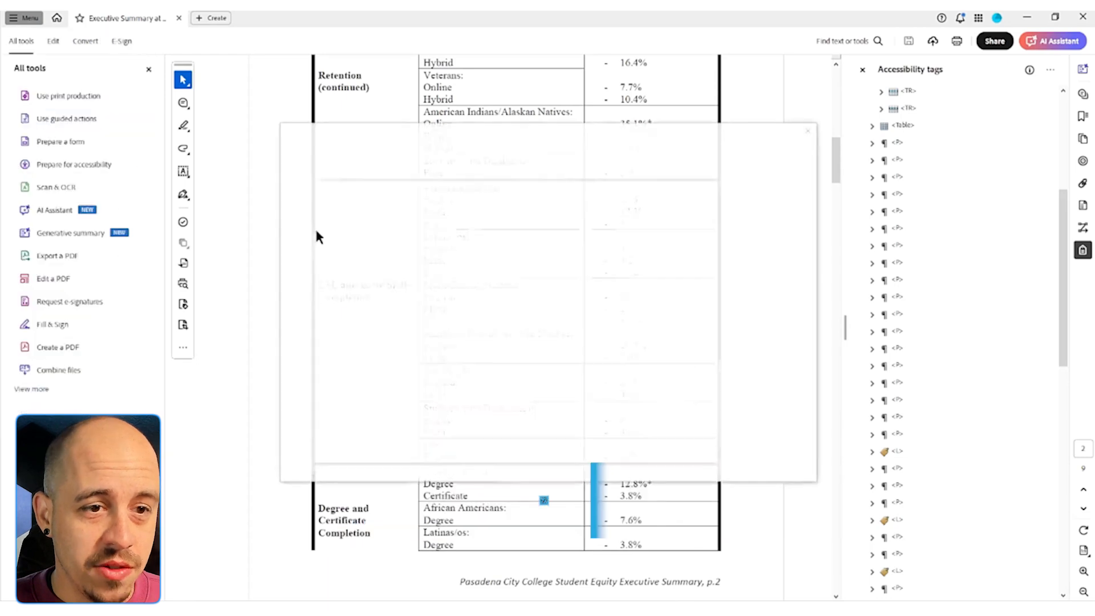
left_click(468, 282)
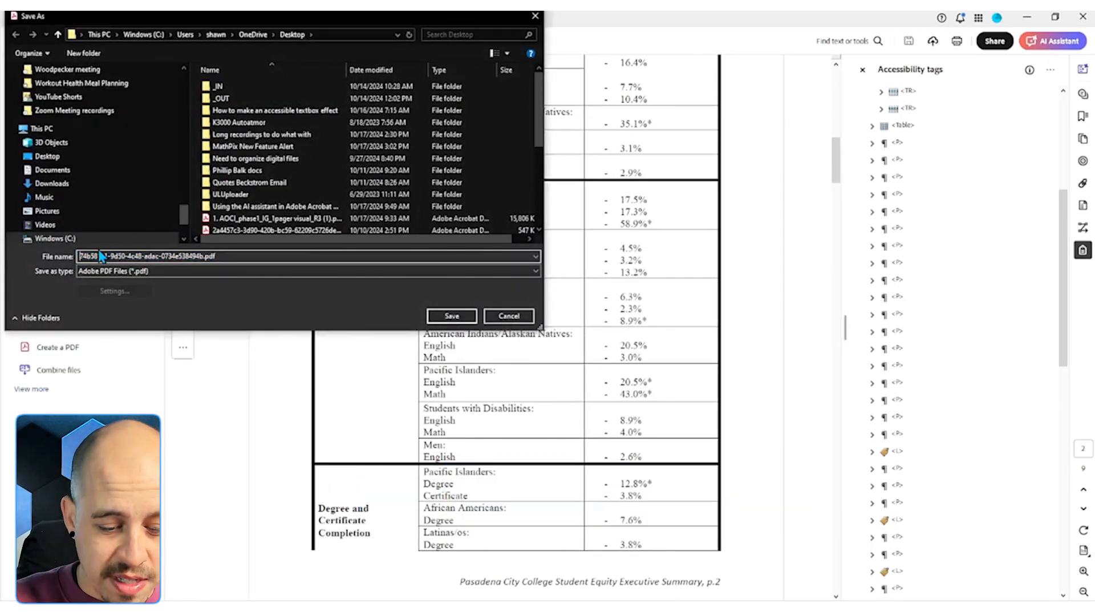
type("v2_")
key("Return")
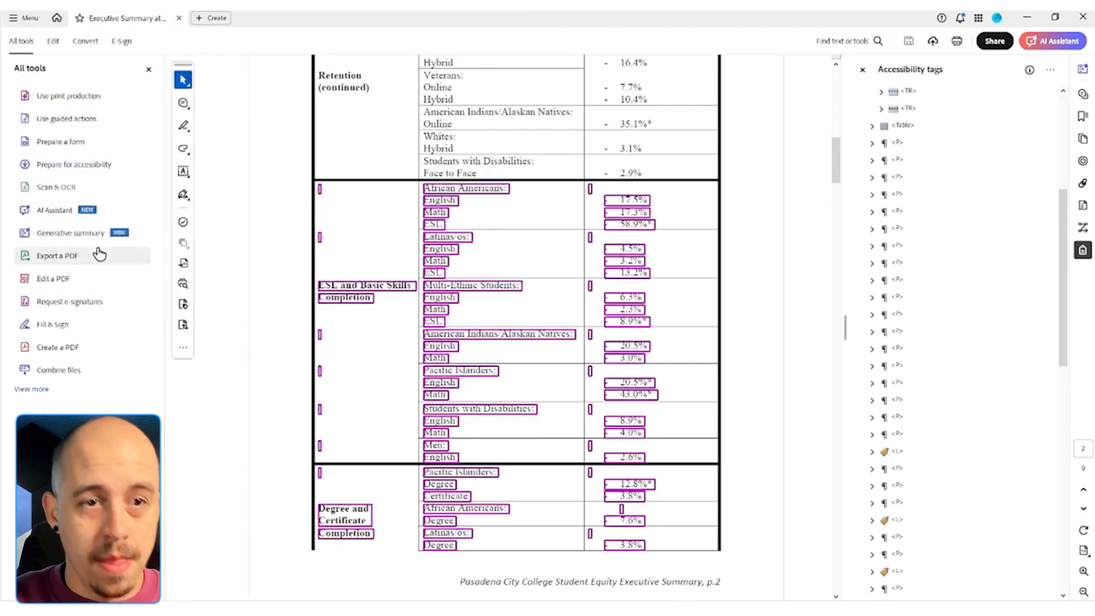
Regenerate the accessibility tags of the saved v2_ copy automatically
left_click(36, 389)
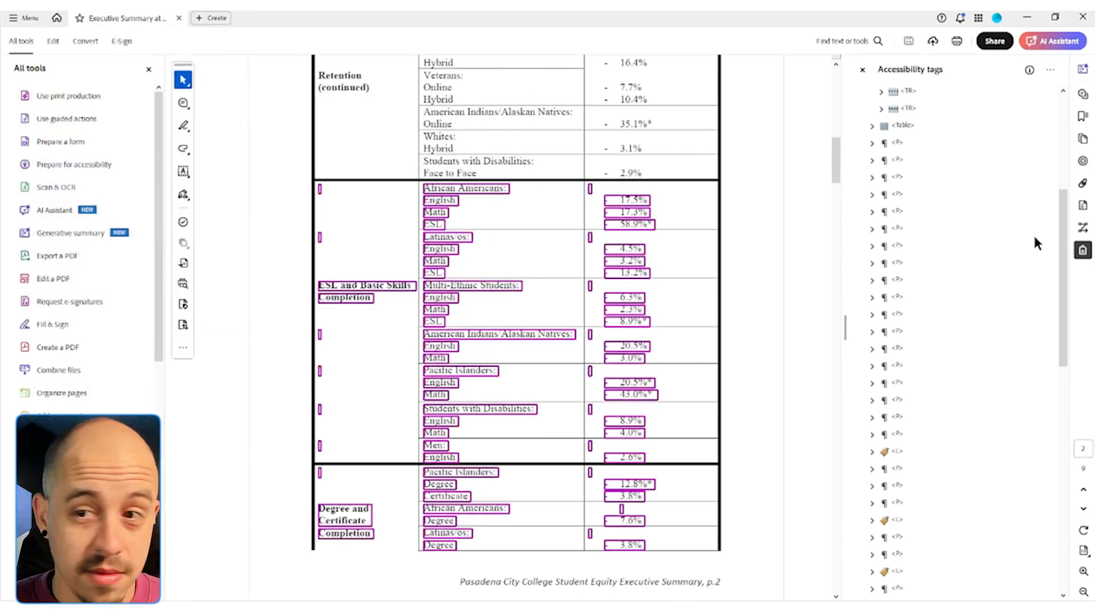
right_click(899, 177)
left_click(940, 209)
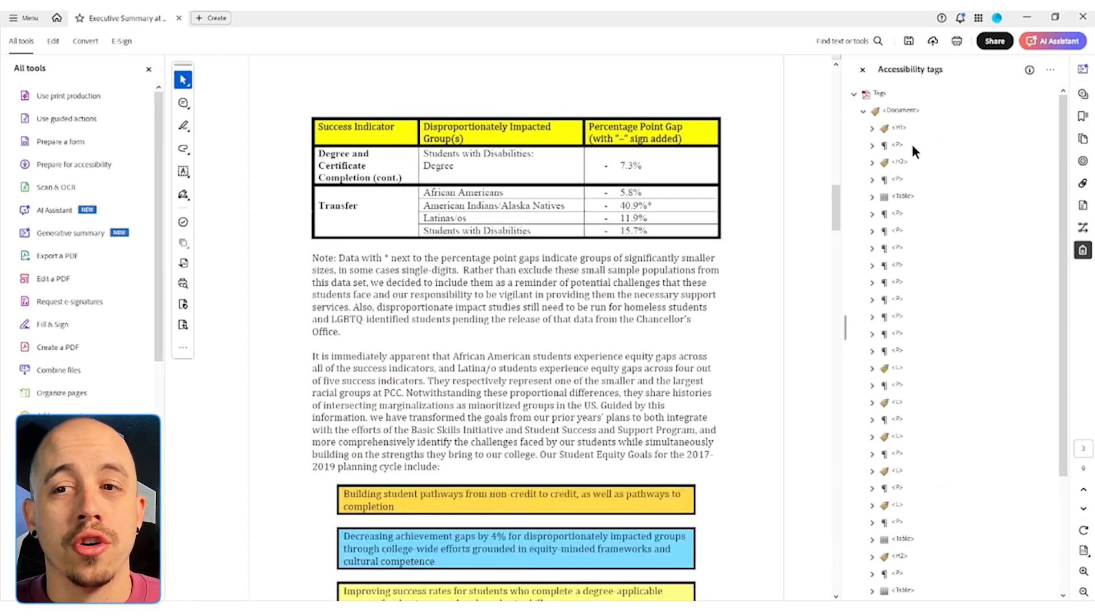
Check the regenerated tags from the H1 heading down to the first table's header rows
left_click(899, 129)
key("Down")
key("Up")
key("Right")
key("Down")
key("Down")
key("Down")
key("Down")
key("Down")
key("Down")
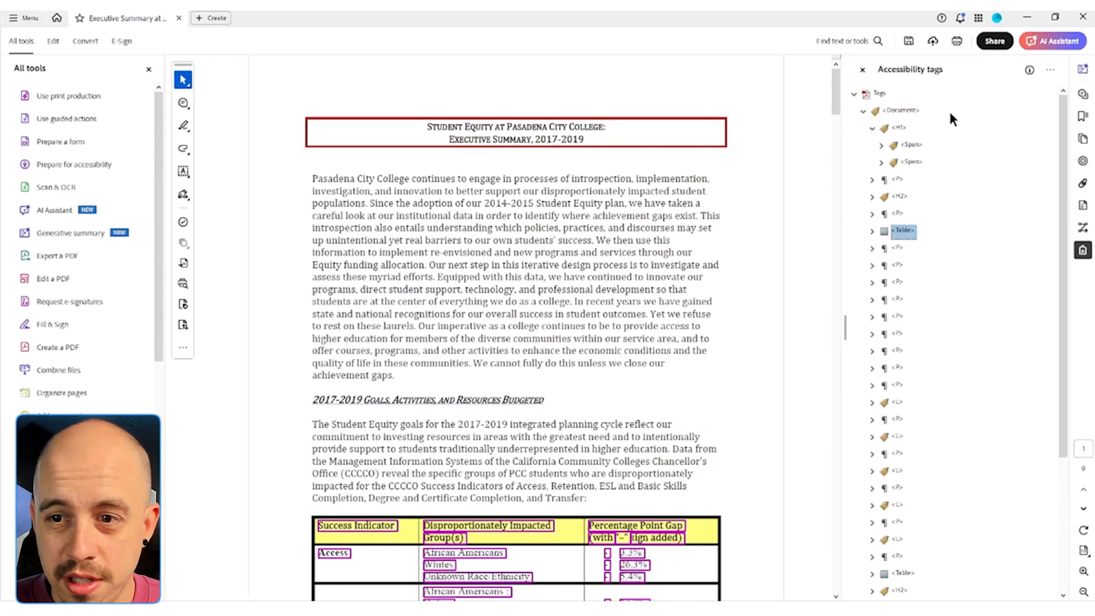
key("Right")
key("Down")
key("Down")
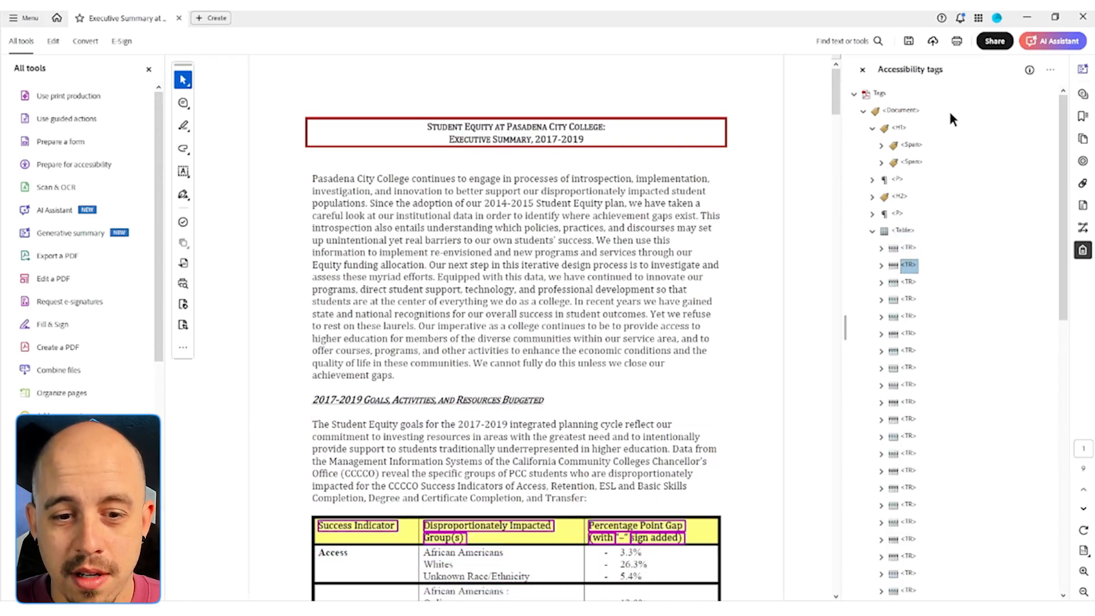
Check how the regenerated table's rows group the Retention and ESL and Basic Skills content
key("Down")
key("Down")
key("Down")
key("Down")
key("Down")
key("Down")
key("Down")
key("Down")
key("Down")
key("Down")
key("Down")
key("Down")
key("Down")
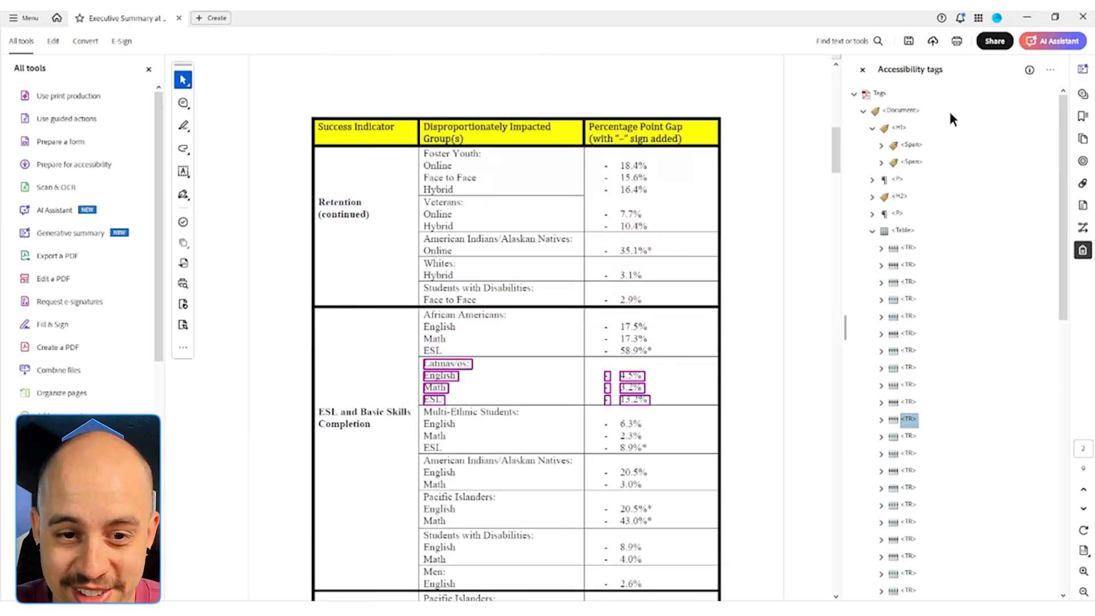
key("Down")
key("Down")
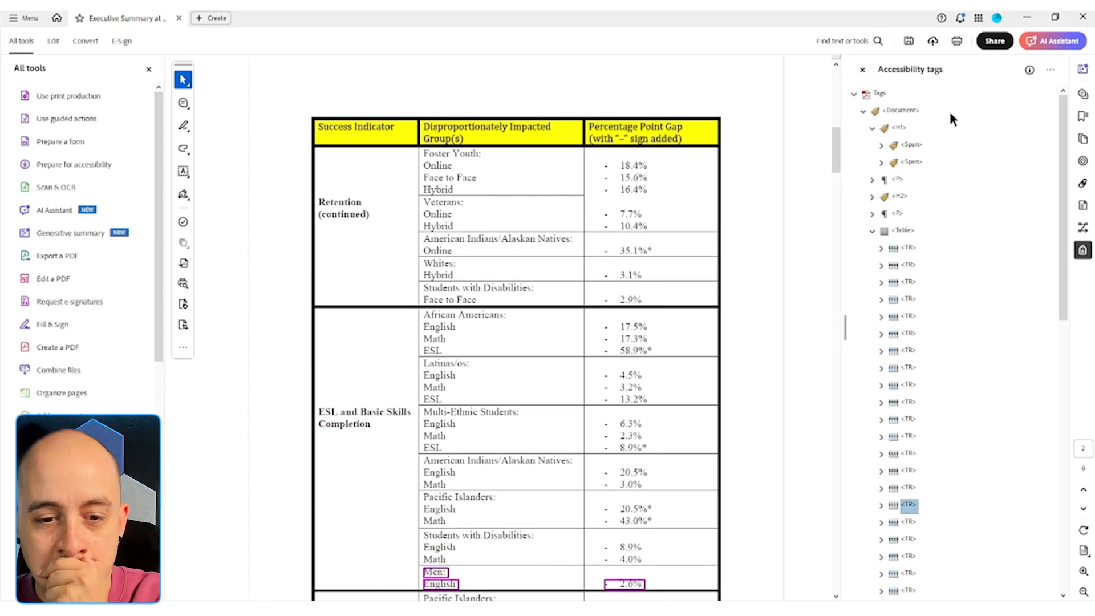
Examine the cells and spans in the Pacific Islanders row of Degree and Certificate Completion
key("Right")
key("Down")
key("Down")
key("Right")
key("Down")
key("Right")
key("Down")
key("Down")
key("Down")
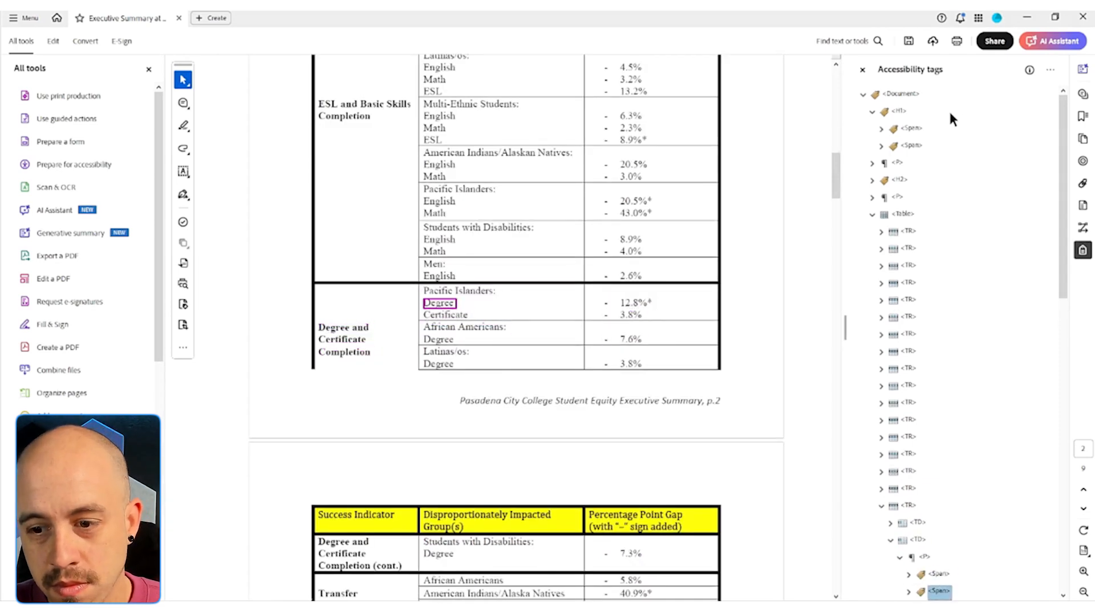
key("Up")
key("Up")
key("Up")
key("Up")
key("Left")
Check the regenerated table's remaining rows through Transfer and the paragraphs directly after the table
key("Down")
key("Down")
key("Down")
key("Down")
key("Down")
key("Down")
key("Down")
key("Down")
key("Down")
key("Down")
key("Down")
key("Down")
key("Down")
key("Down")
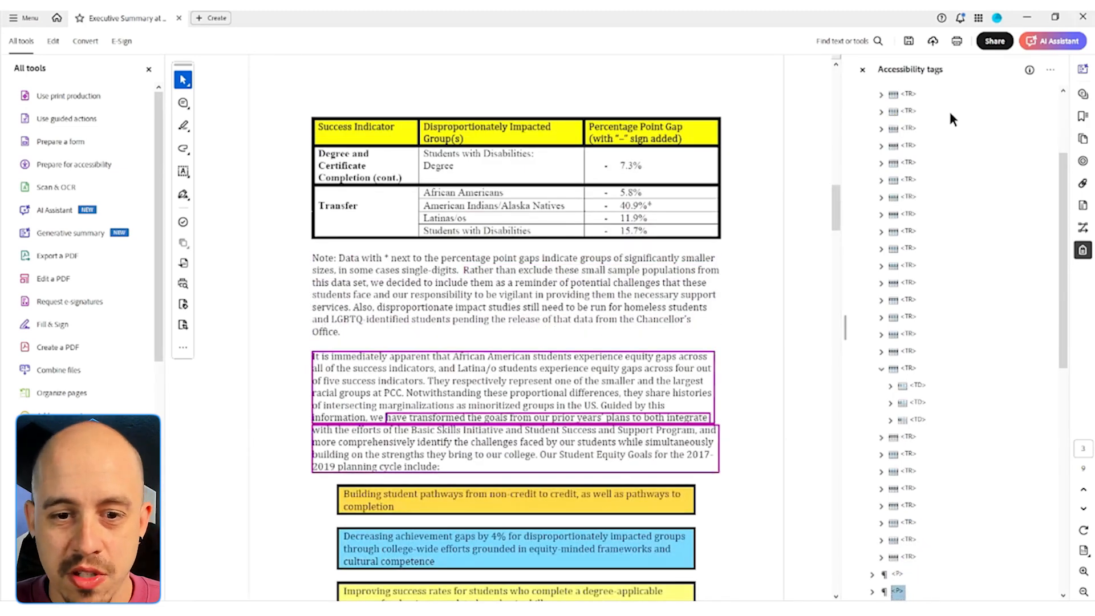
key("Up")
key("Up")
key("Up")
key("Up")
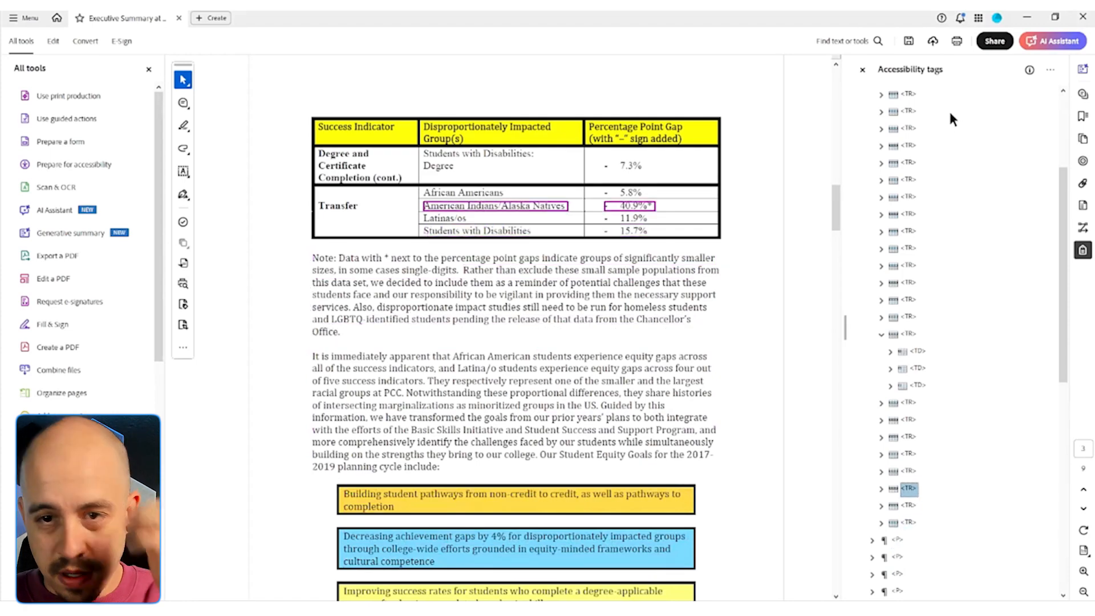
Check the paragraph tags after the table, from the note on data through the goals and the student pathways paragraph
key("Home")
key("Down")
key("Down")
key("Down")
key("Down")
key("Down")
key("Down")
key("Down")
key("Down")
key("Down")
key("Down")
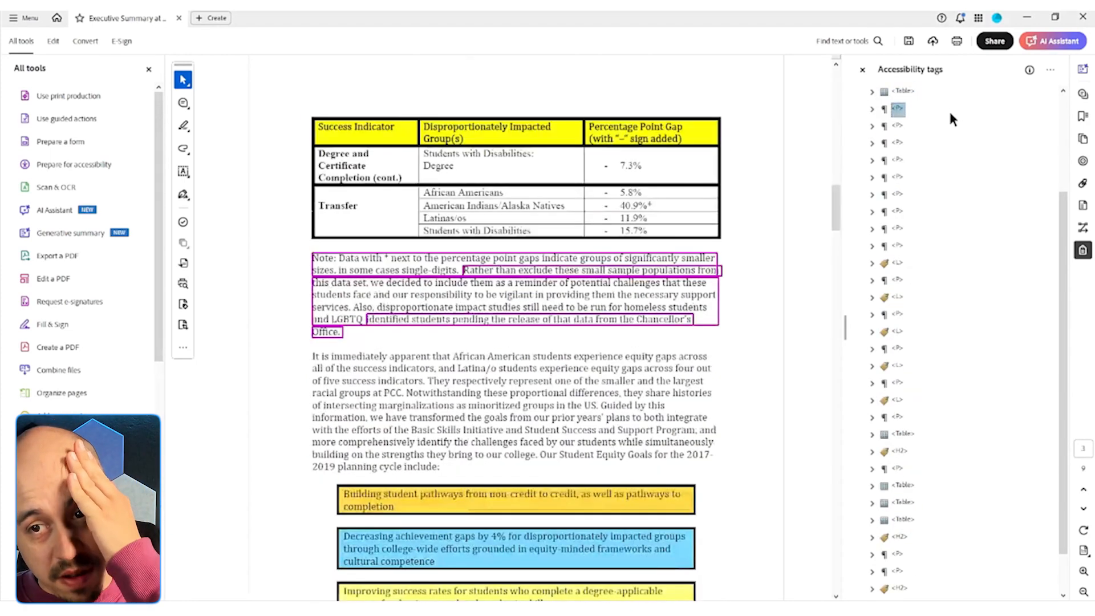
key("Down")
key("Down")
key("Down")
key("Down")
key("Down")
key("Down")
key("Down")
key("Down")
key("Down")
key("Down")
key("Down")
key("Down")
key("Down")
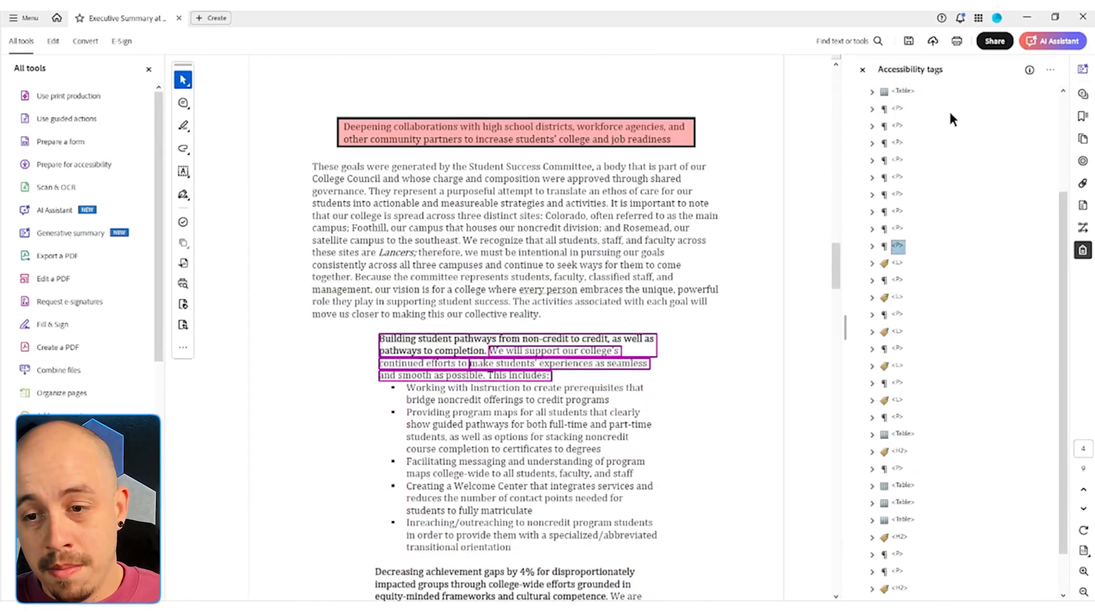
Check the tag order between the goals paragraph and the budget paragraph above the Object Code tables
key("Up")
key("Up")
key("Up")
key("Up")
key("Up")
key("Up")
key("Up")
key("Up")
key("Up")
key("Up")
key("Up")
key("Up")
key("Up")
key("Up")
key("Up")
key("Up")
key("Up")
key("Up")
key("Up")
key("Up")
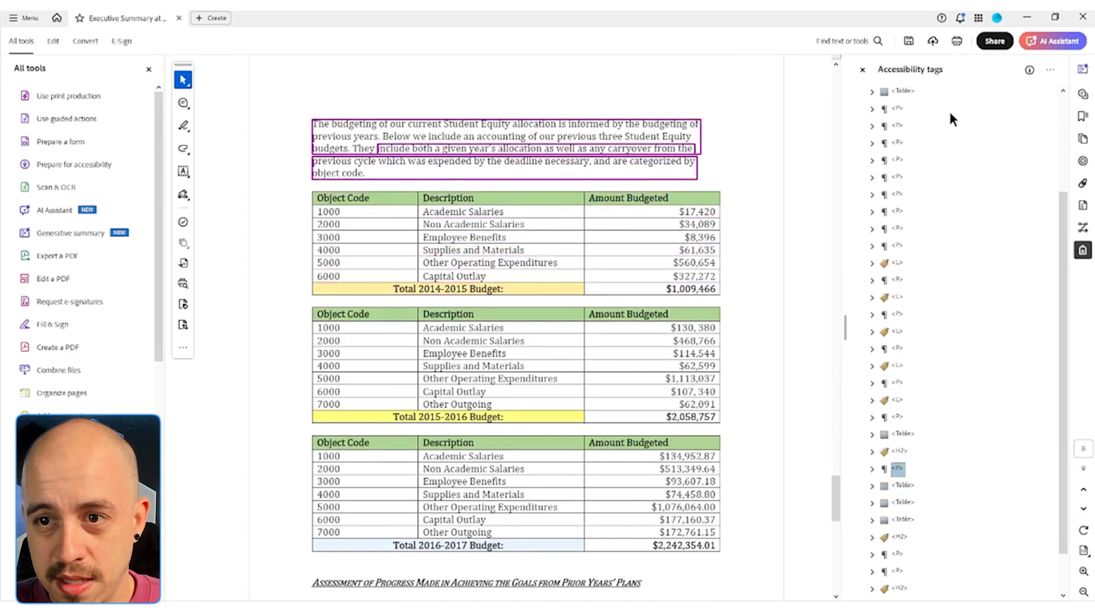
key("Down")
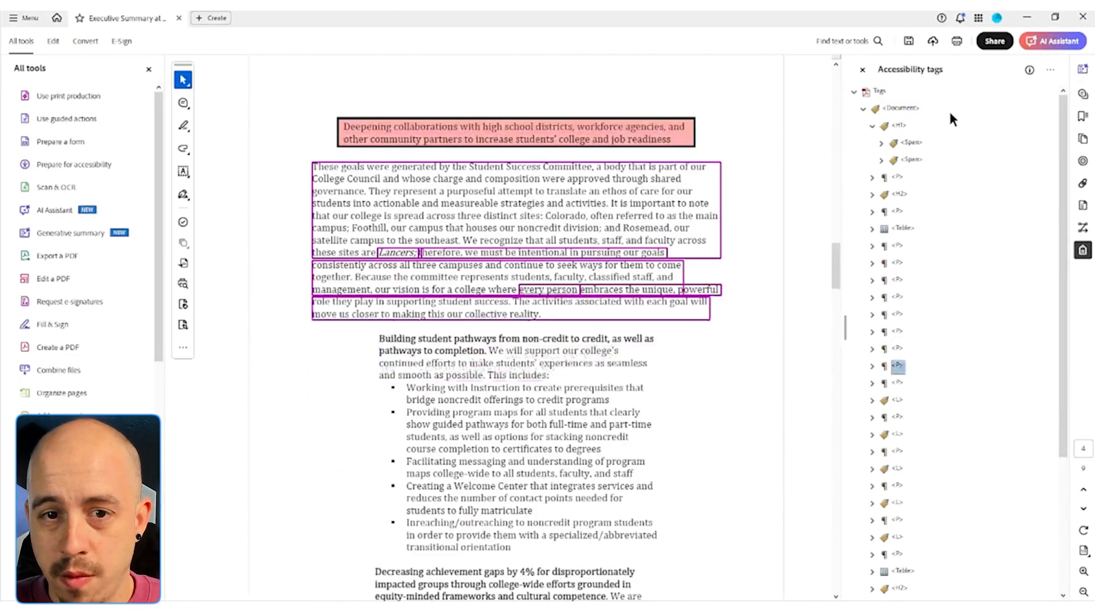
Expand the first table and its Access row to examine their header and data cell tags
key("Up")
key("Down")
key("Right")
key("Down")
key("Right")
key("Down")
key("Down")
key("Down")
key("Down")
key("Right")
key("Down")
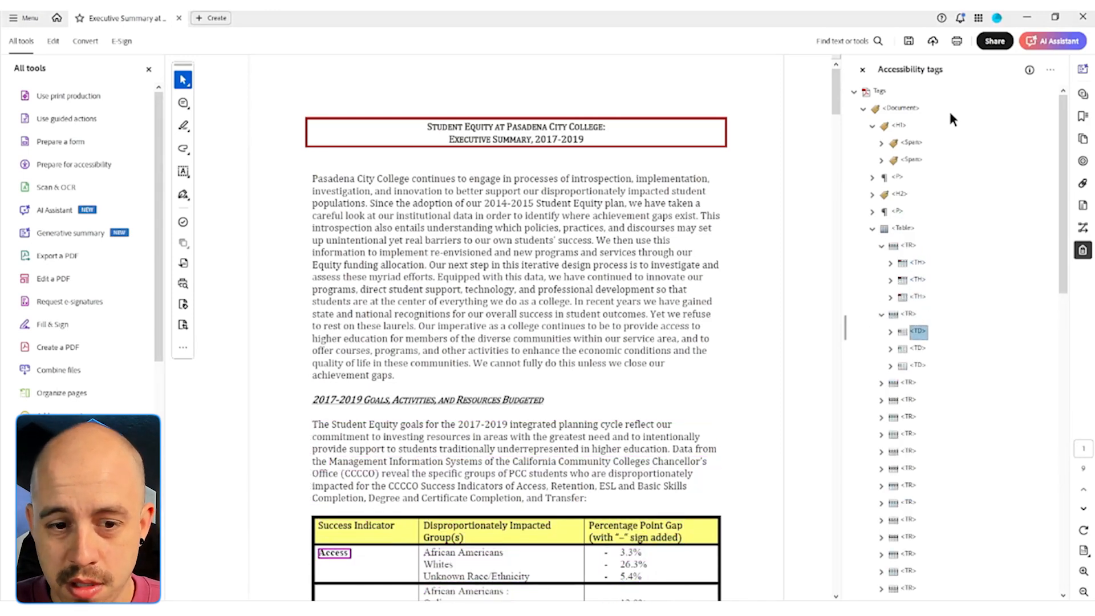
Retag the Access cell in the table's first data row as a TH header cell
key("Down")
key("Down")
key("Down")
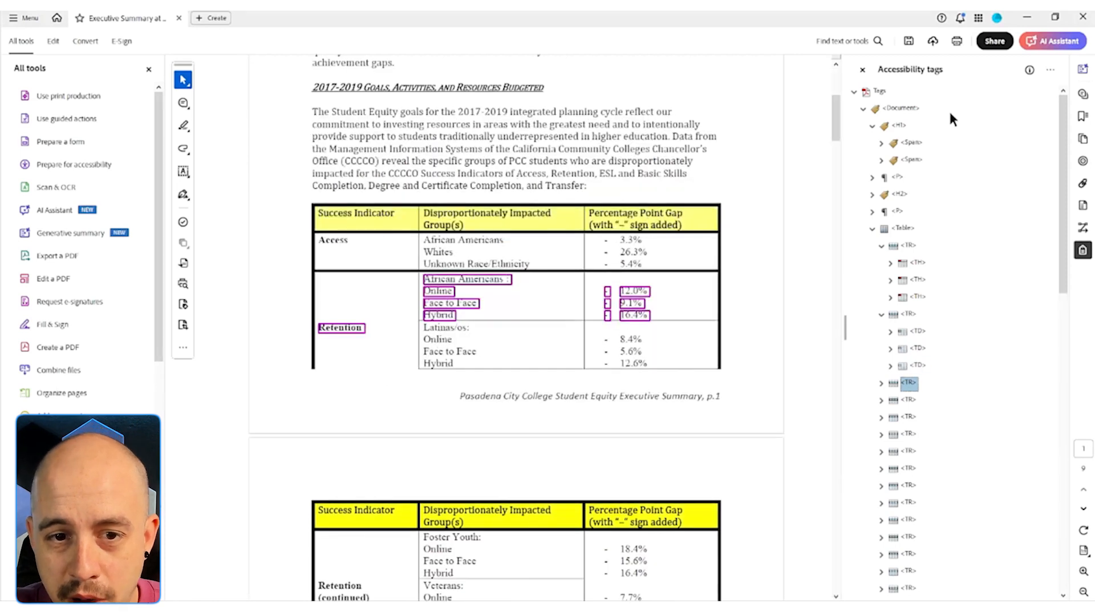
key("Up")
key("Up")
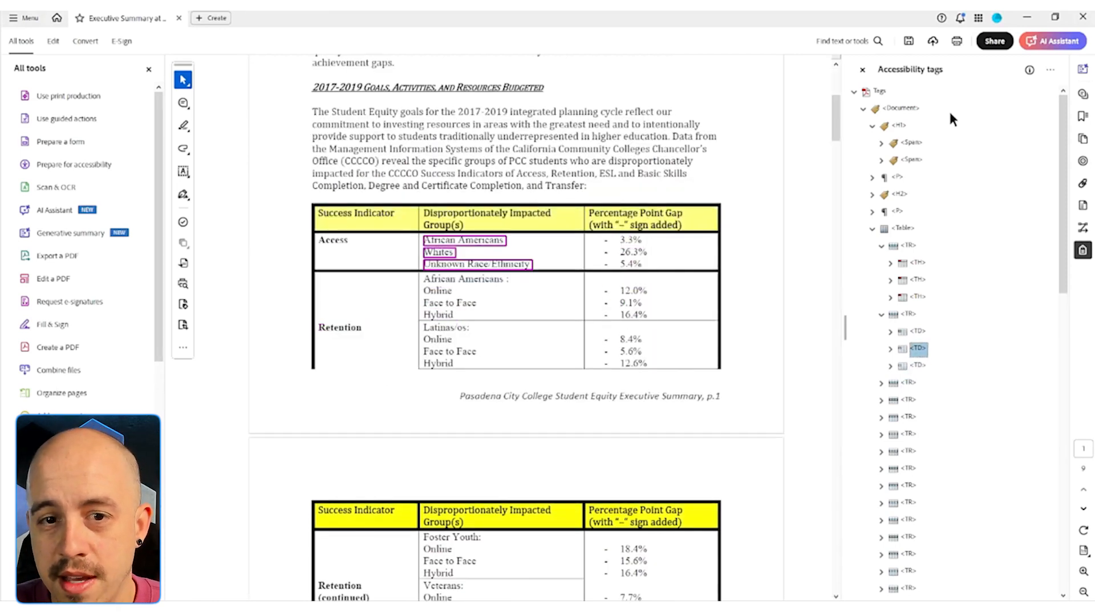
key("Up")
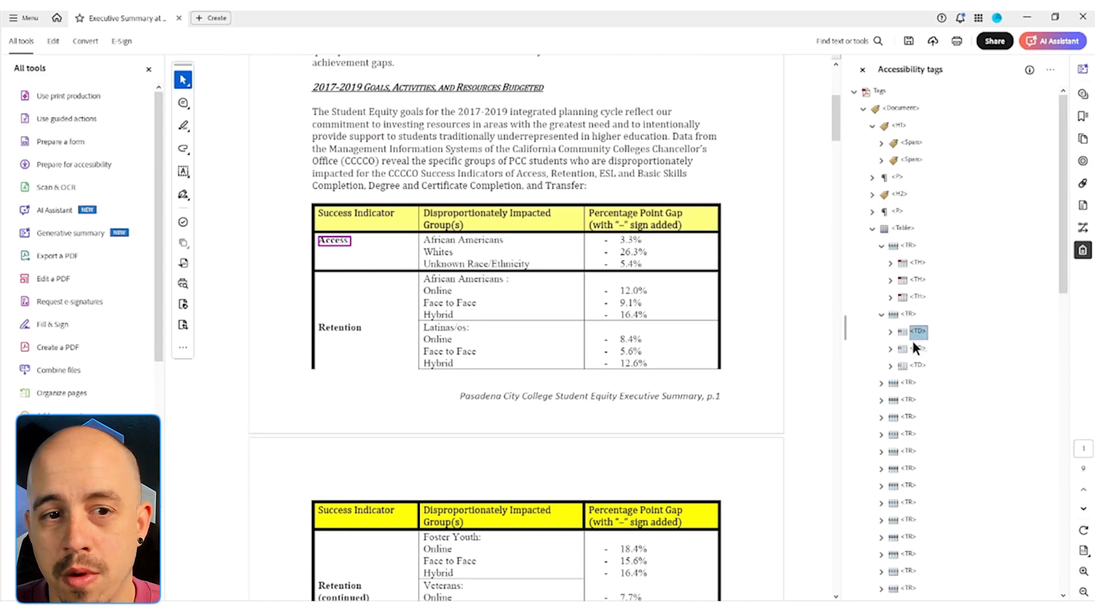
key("F2")
key("Left")
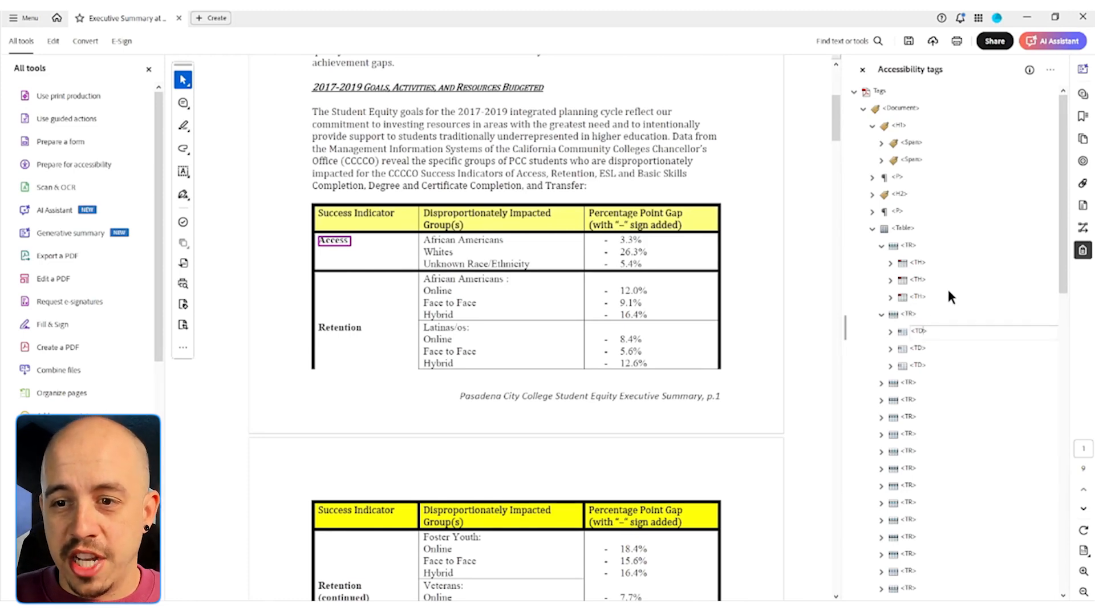
key("BackSpace")
type("H")
key("Return")
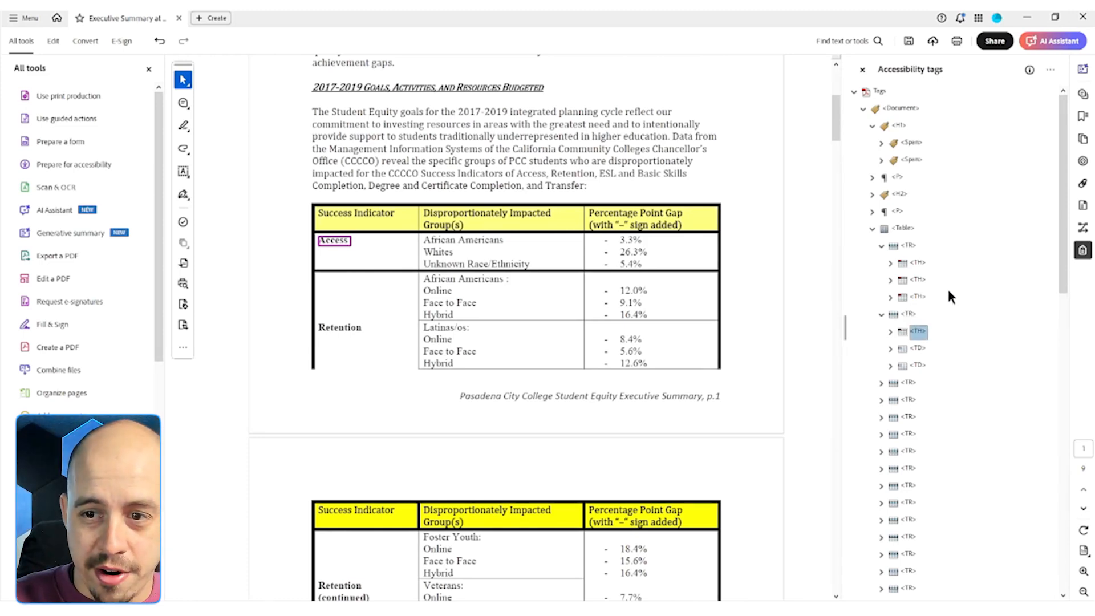
Check how the Access row's group names and percentage values are divided between its remaining cells
left_click(919, 351)
left_click(920, 366)
left_click_drag(424, 240, 640, 238)
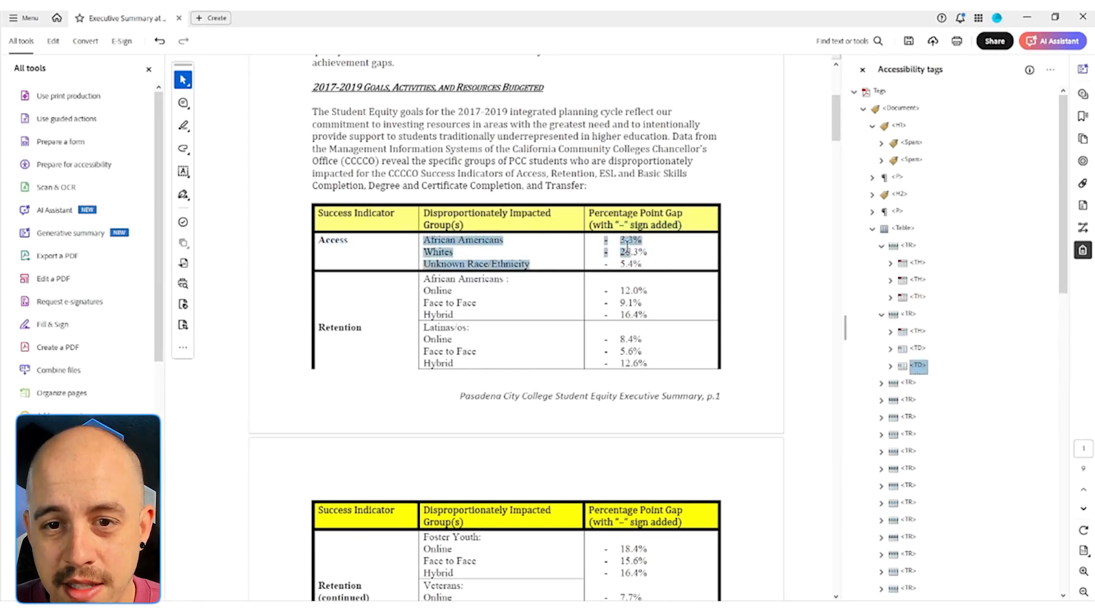
left_click(638, 245)
double_click(638, 239)
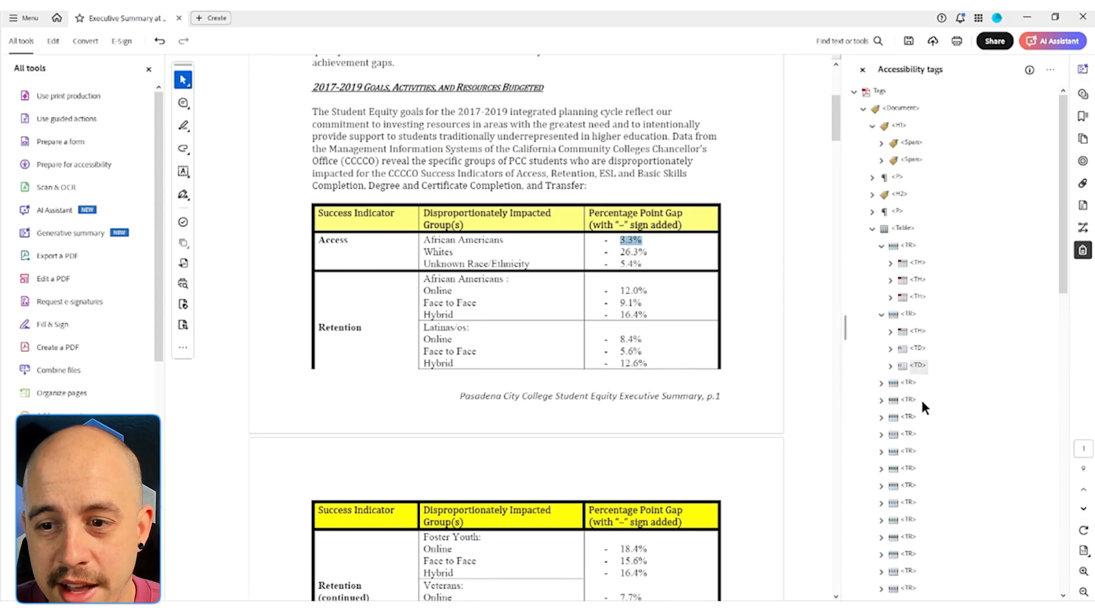
left_click(911, 314)
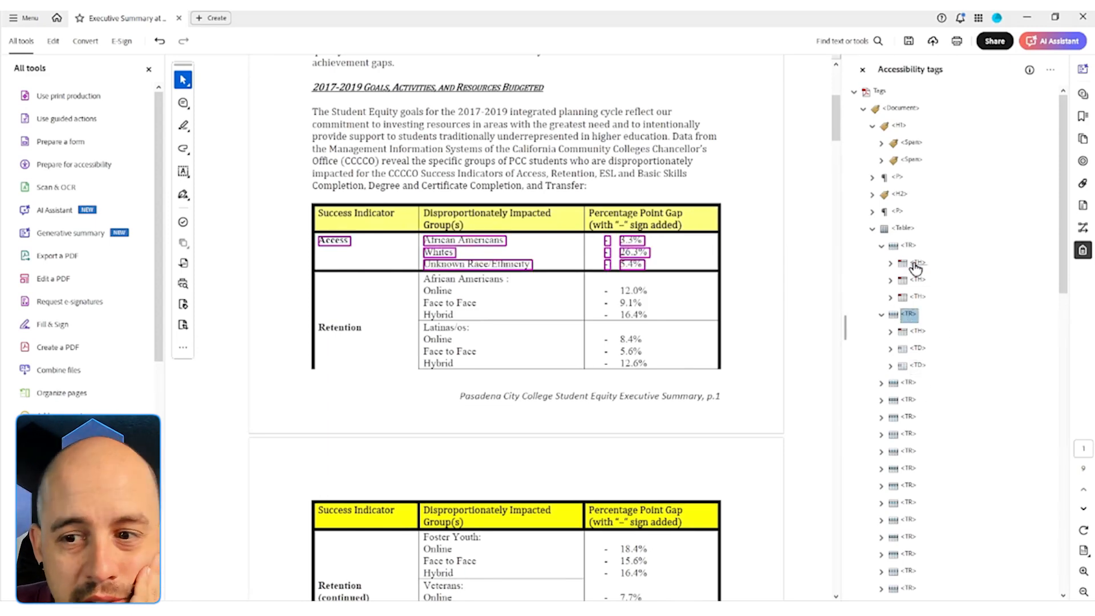
Check the table rows after Access through the Whites row under Retention, including the cells of the Whites row
key("Left")
key("Down")
key("Down")
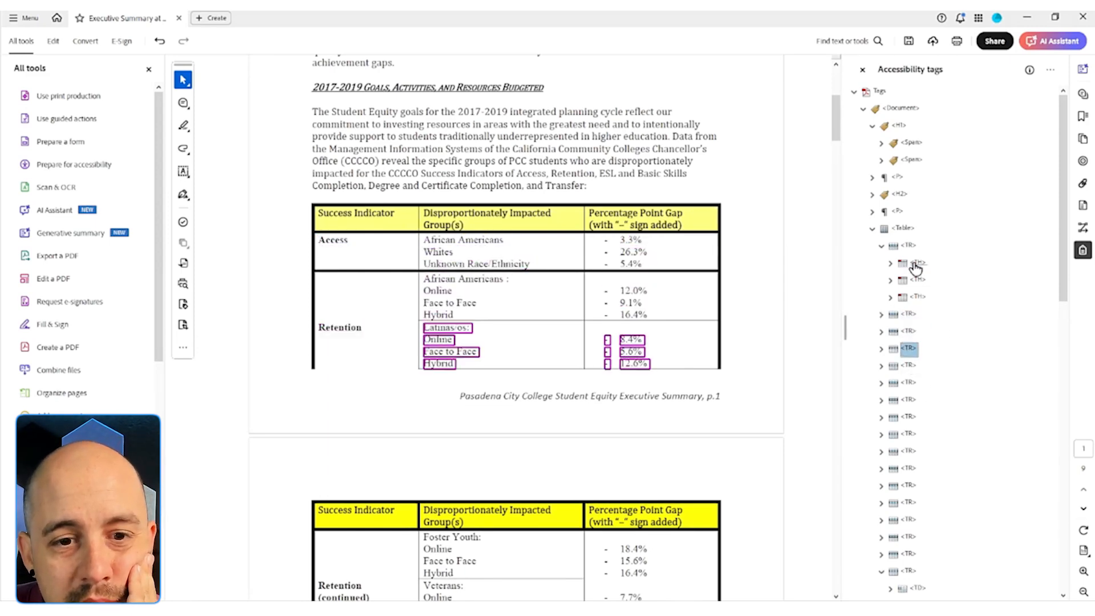
key("Down")
key("Down")
key("Down")
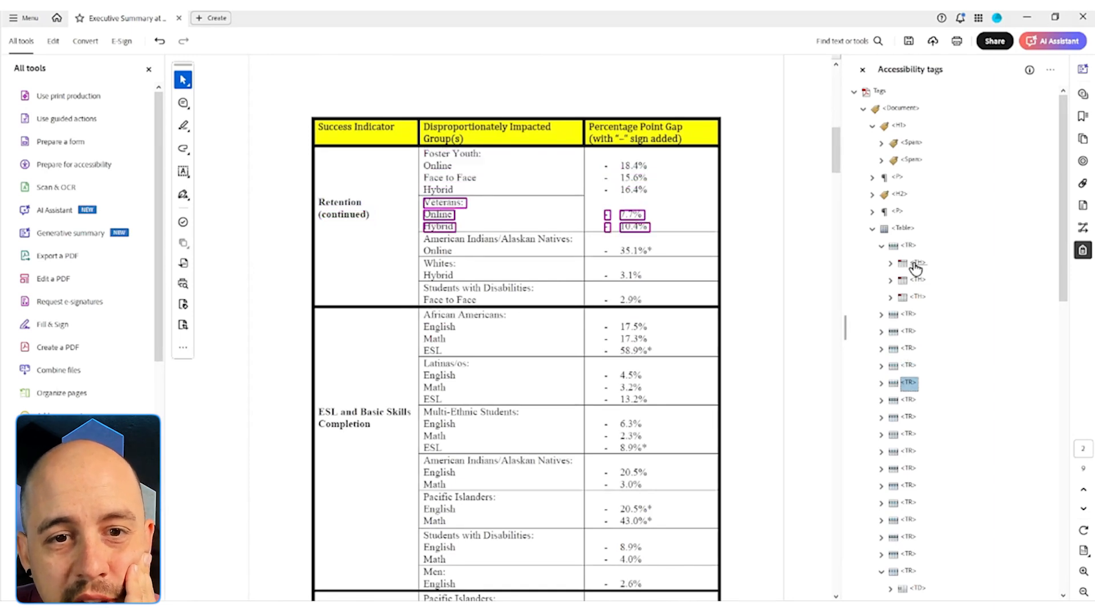
key("Down")
key("Right")
key("Right")
key("Right")
key("Right")
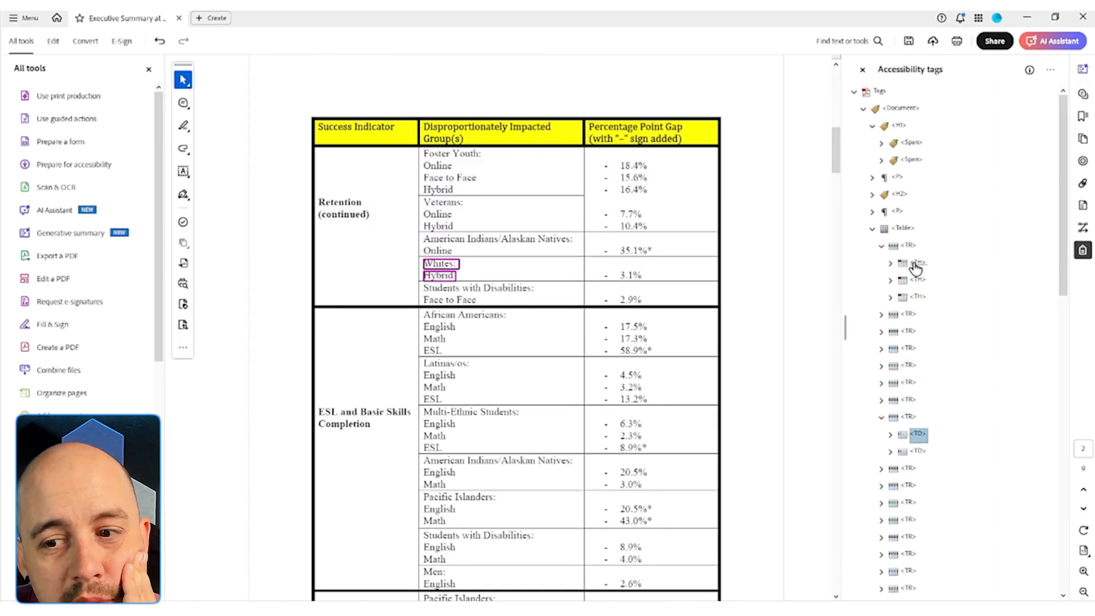
Examine the African Americans row under Retention and its cells, and highlight the Latinas/os and Foster Youth rows together
key("Left")
key("Left")
key("Left")
key("Left")
key("Up")
key("Up")
key("Up")
key("Up")
key("Up")
key("Up")
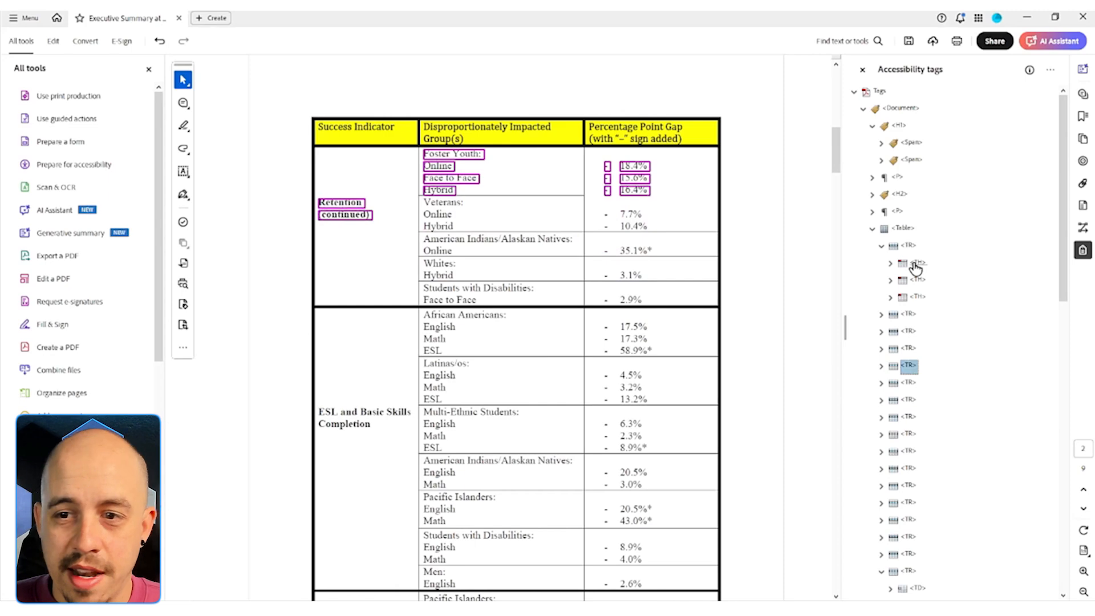
key("Down")
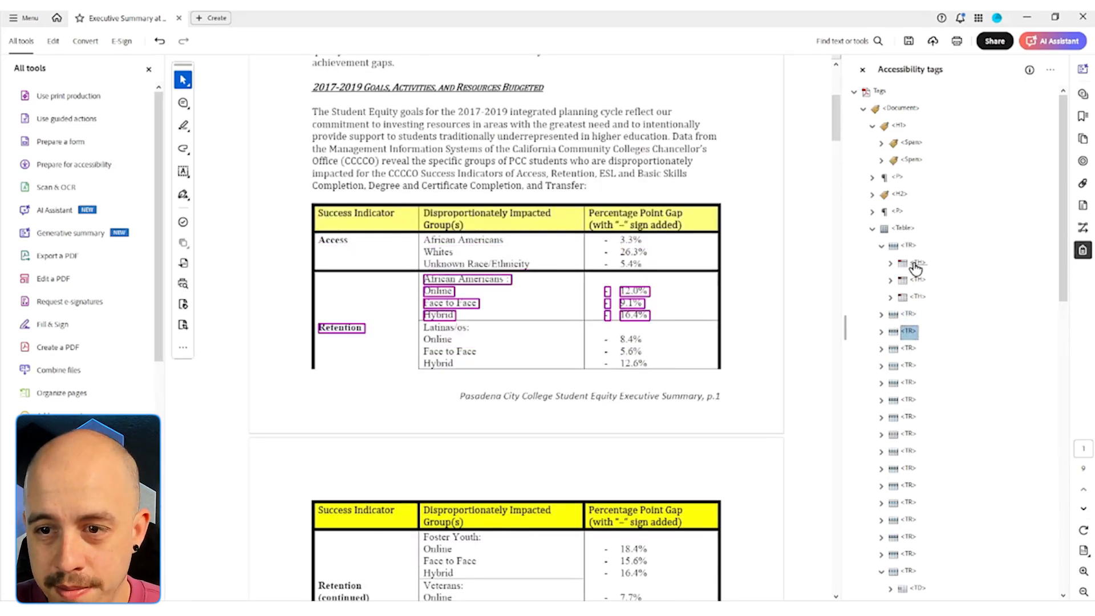
key("Right")
key("Down")
key("Down")
key("Down")
key("Down")
key("shift+Down")
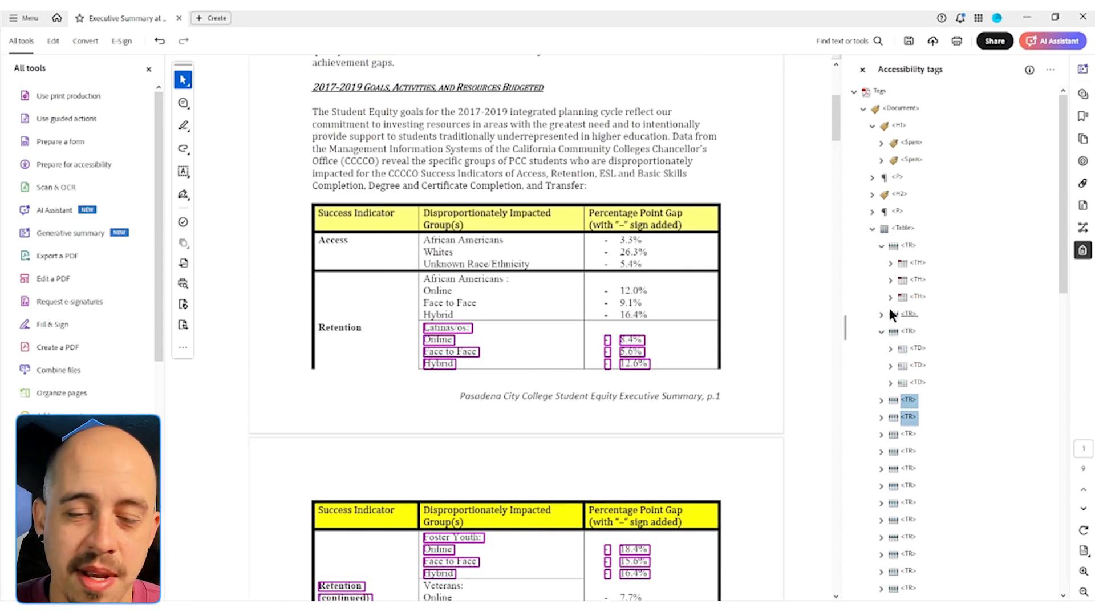
Close the retagged v2_ copy and open the other Executive Summary PDF
scroll(676, 336, "down", 6)
scroll(643, 301, "up", 3)
scroll(643, 301, "down", 5)
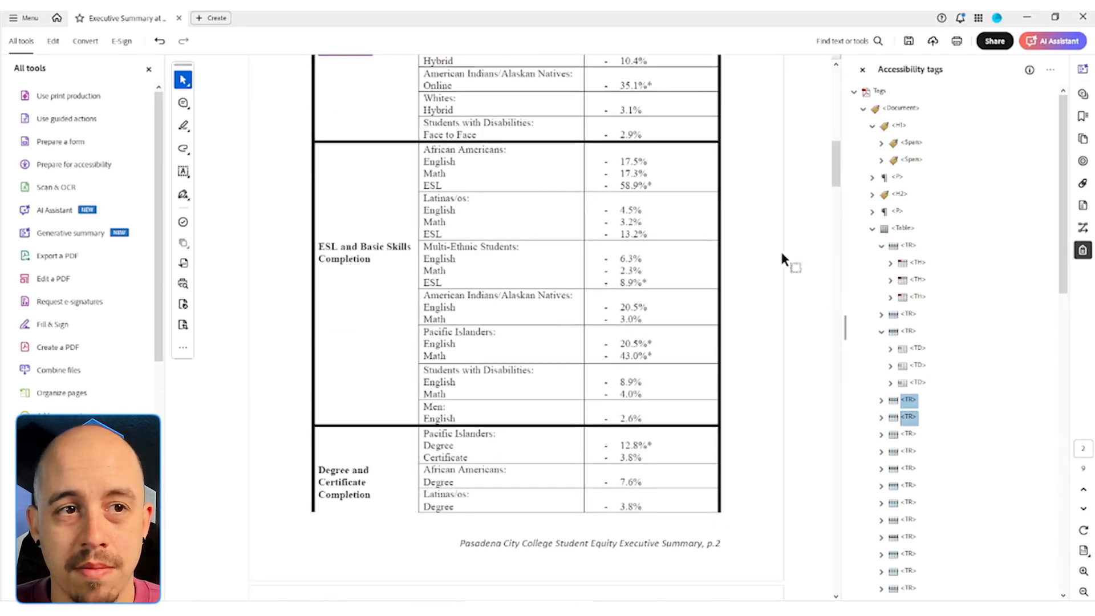
left_click(1083, 17)
left_click(622, 335)
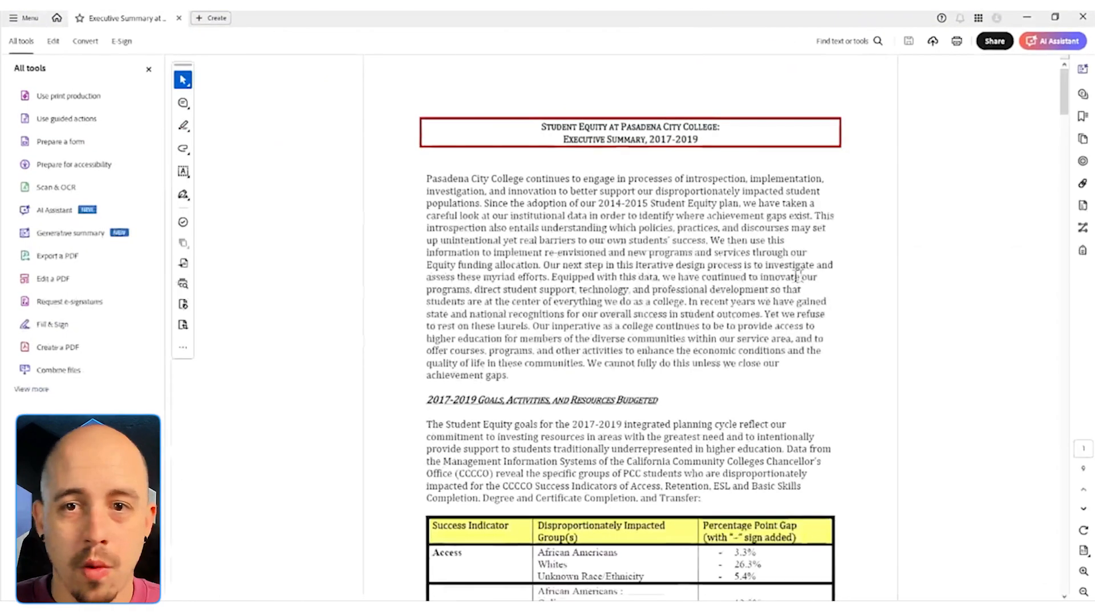
Display the document's accessibility tags and expand the second table to reach its African Americans row
scroll(642, 342, "down", 3)
scroll(662, 236, "down", 5)
left_click(1082, 250)
left_click(912, 197)
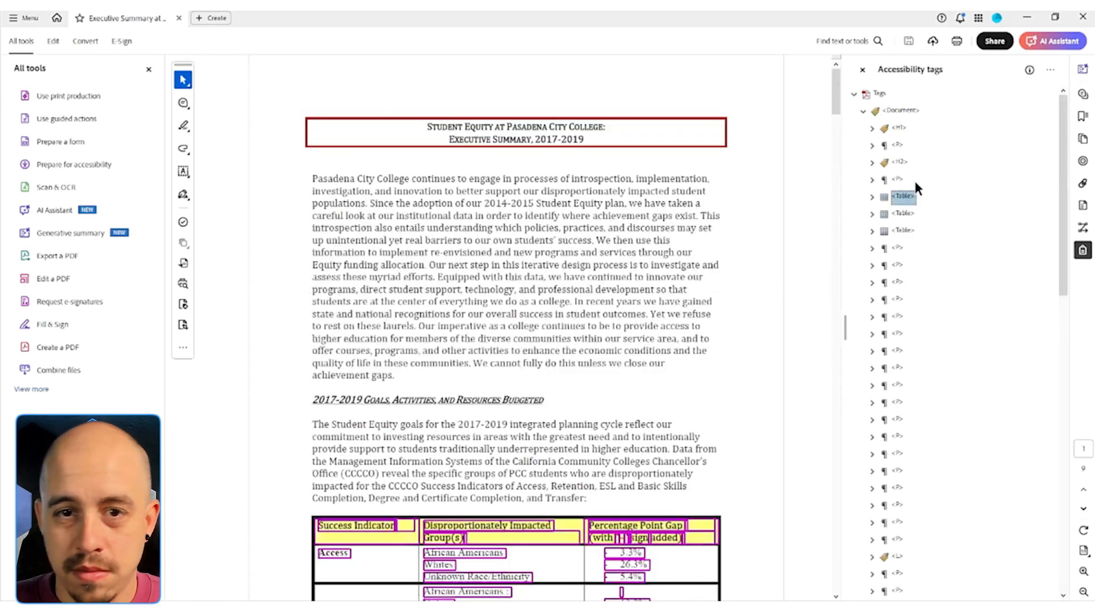
key("Down")
key("Right")
key("Down")
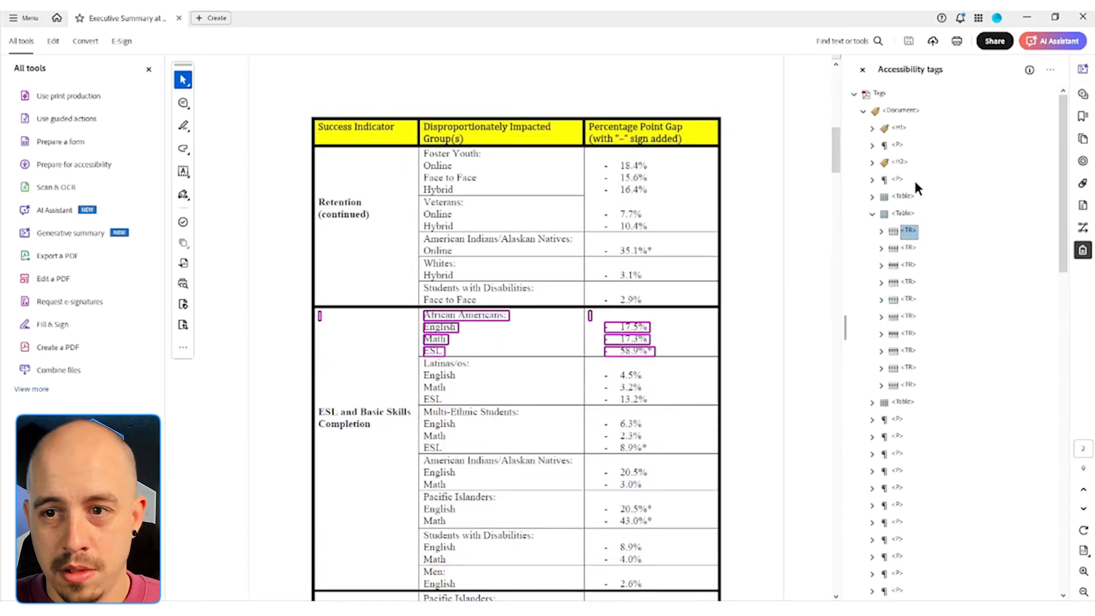
Move the ESL and Basic Skills Completion cell from the second table's third row into its African Americans row
key("Down")
key("Down")
key("Right")
key("Down")
key("Right")
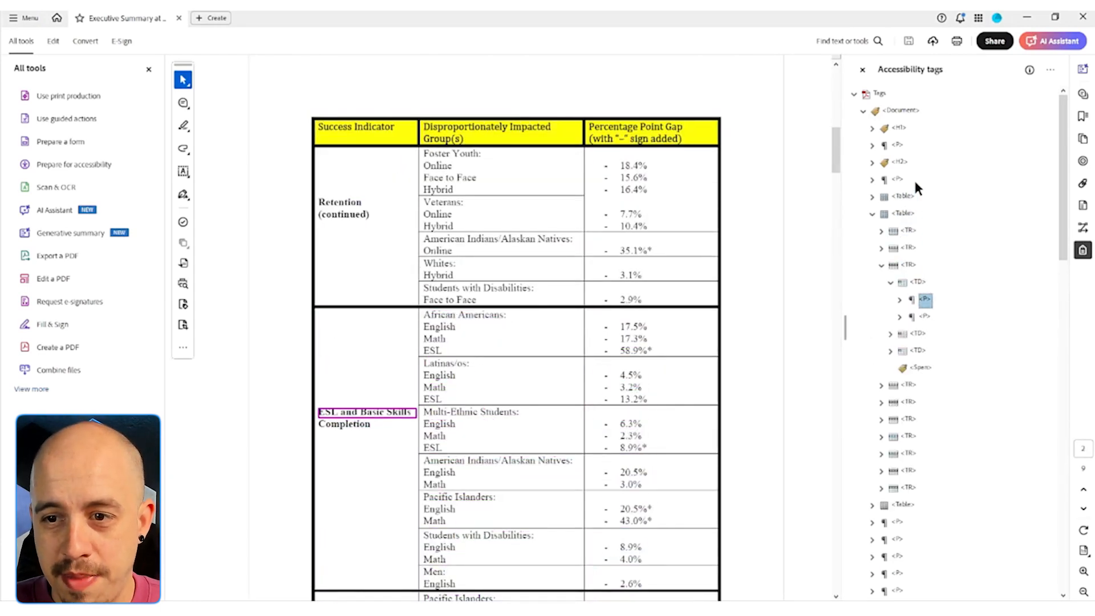
key("Down")
key("Left")
key("Left")
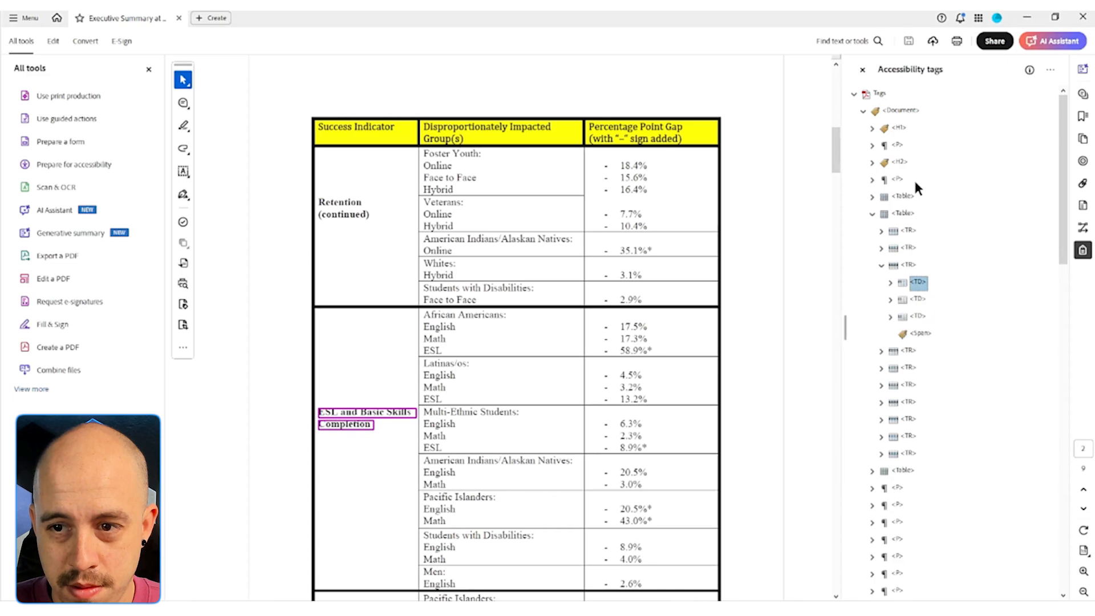
key("ctrl+x")
key("Up")
key("Up")
key("Up")
key("Right")
key("Down")
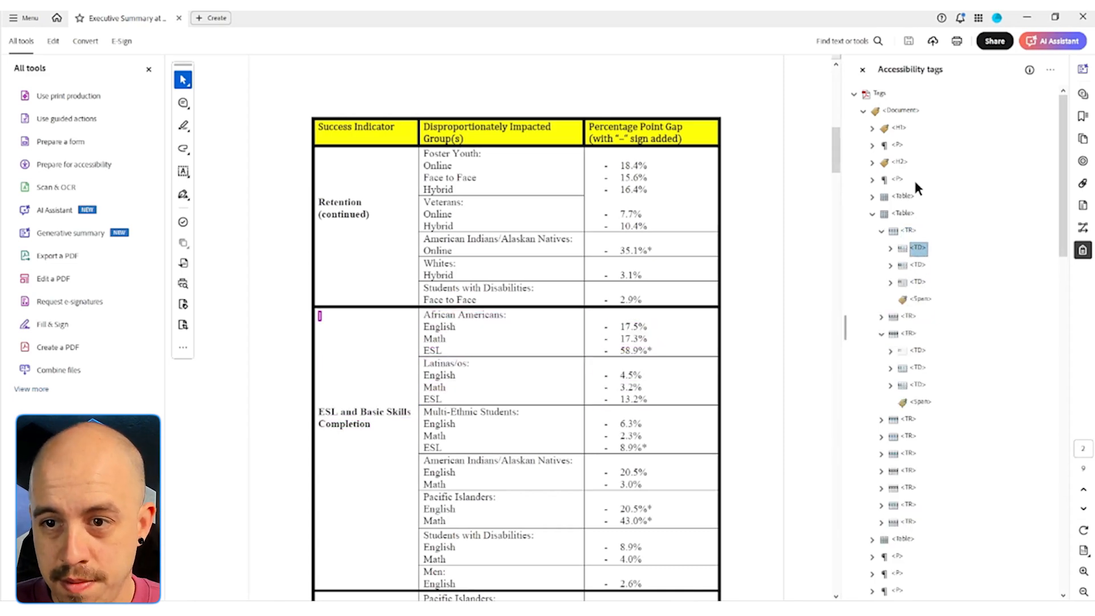
key("ctrl+v")
key("Right")
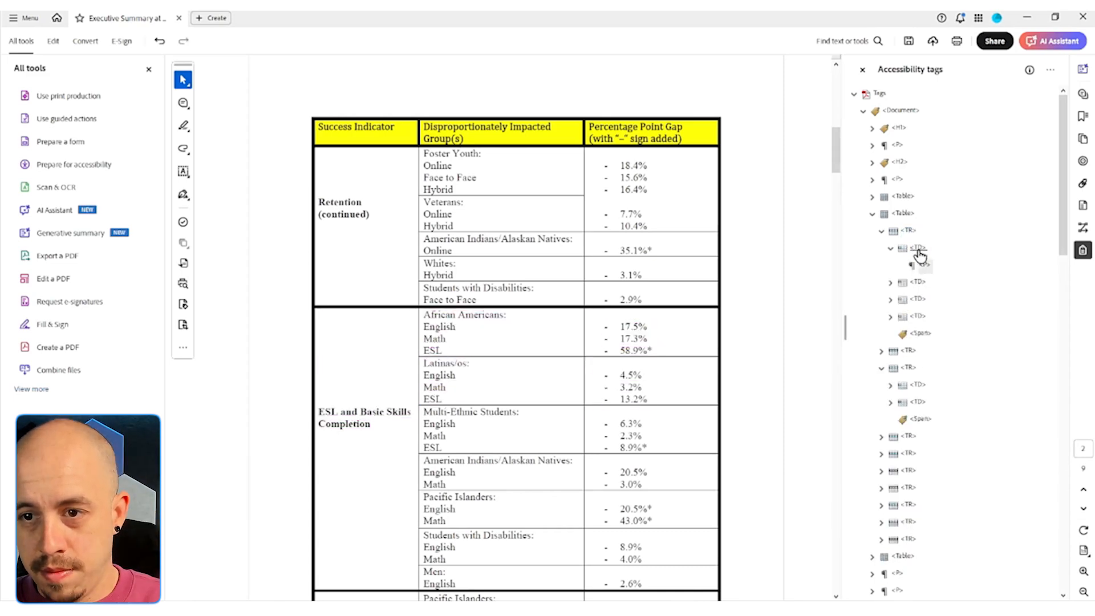
Remove the African Americans row's empty first cell and move the English, Math and ESL paragraphs out to directly below the row
key("Left")
key("Down")
key("Right")
key("Down")
key("Down")
key("shift+Down")
key("shift+Down")
key("ctrl+x")
key("Up")
key("Up")
key("Up")
key("Up")
key("ctrl+v")
key("Down")
key("Down")
key("Down")
key("Down")
key("Down")
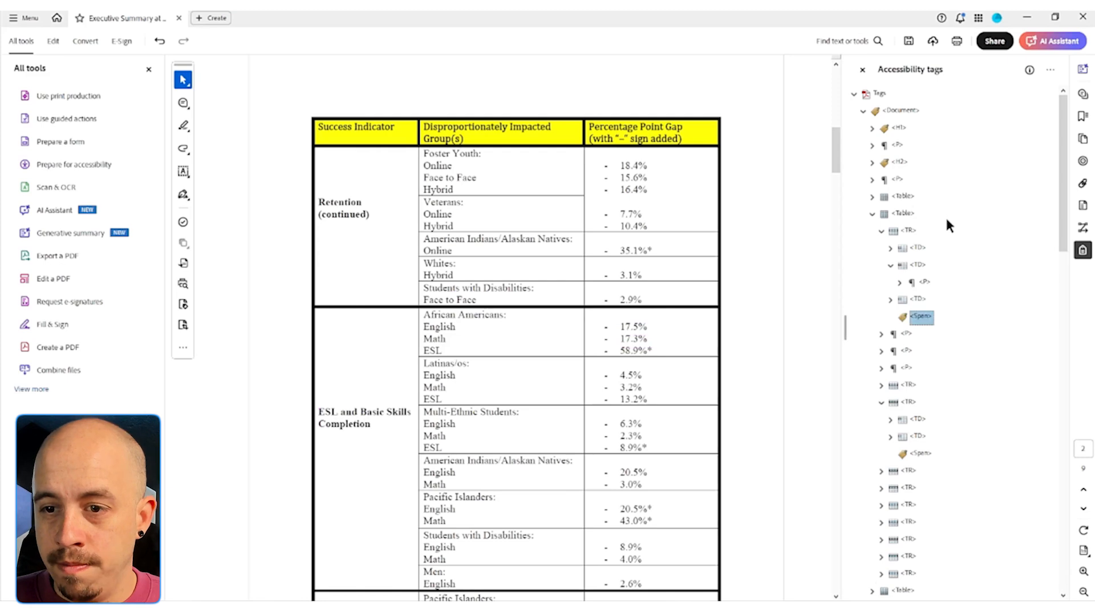
Move the percentage list out of the African Americans row's third cell to directly below the row, and remove the stray Span
key("Up")
key("Right")
key("Down")
key("Down")
key("ctrl+x")
key("Up")
key("Up")
key("Up")
key("Up")
key("Up")
key("Up")
key("ctrl+v")
key("Down")
key("Down")
key("Down")
key("Down")
key("Down")
key("Up")
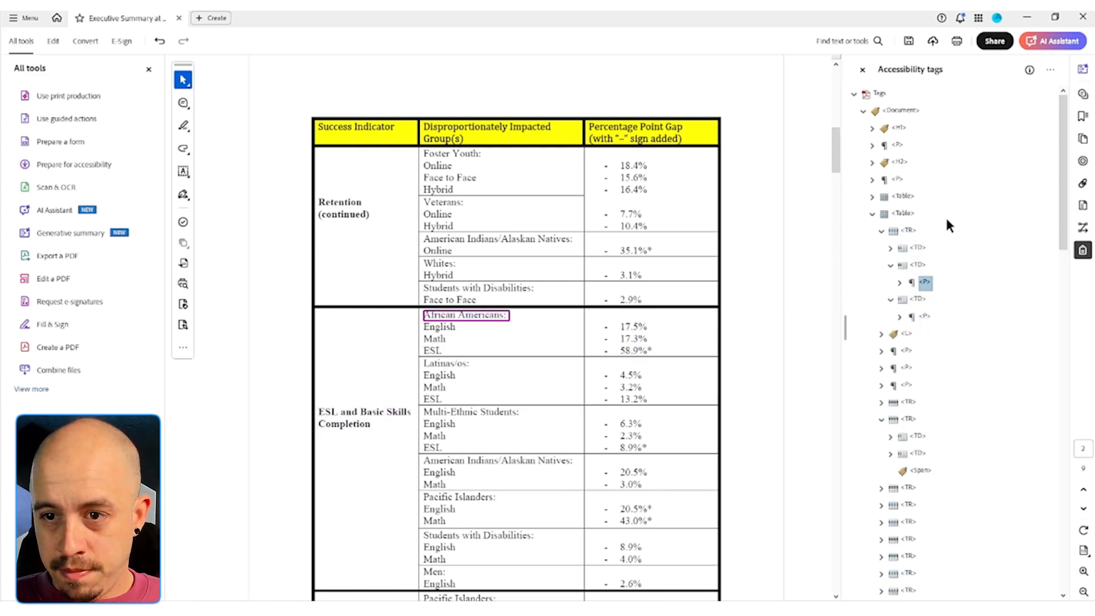
Add five empty TR tags directly below the second table's African Americans row
key("Up")
key("Up")
key("Up")
key("Left")
key("Left")
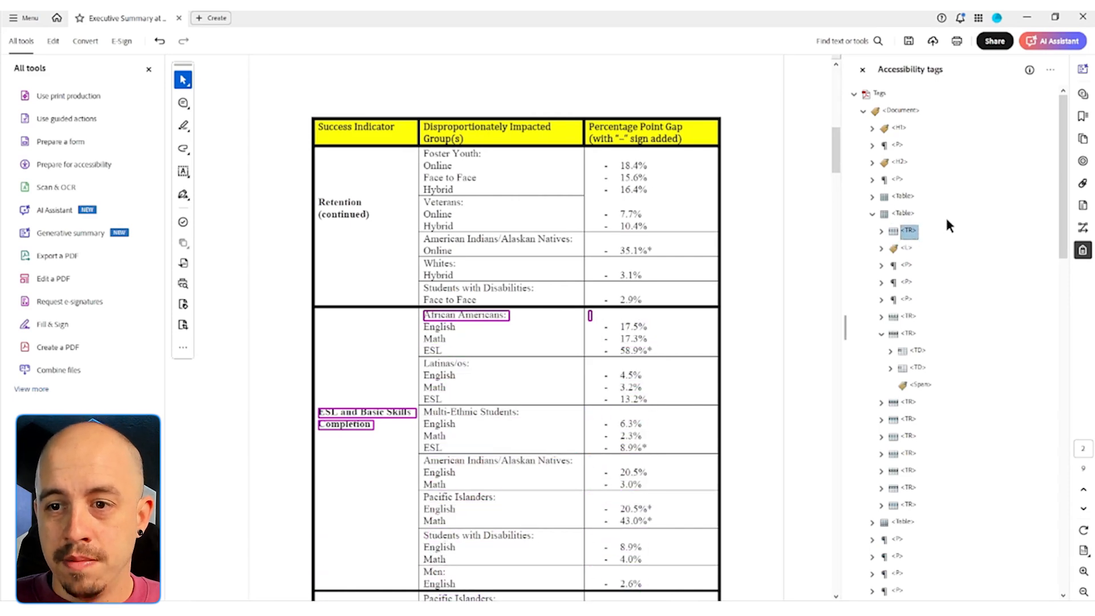
right_click(910, 235)
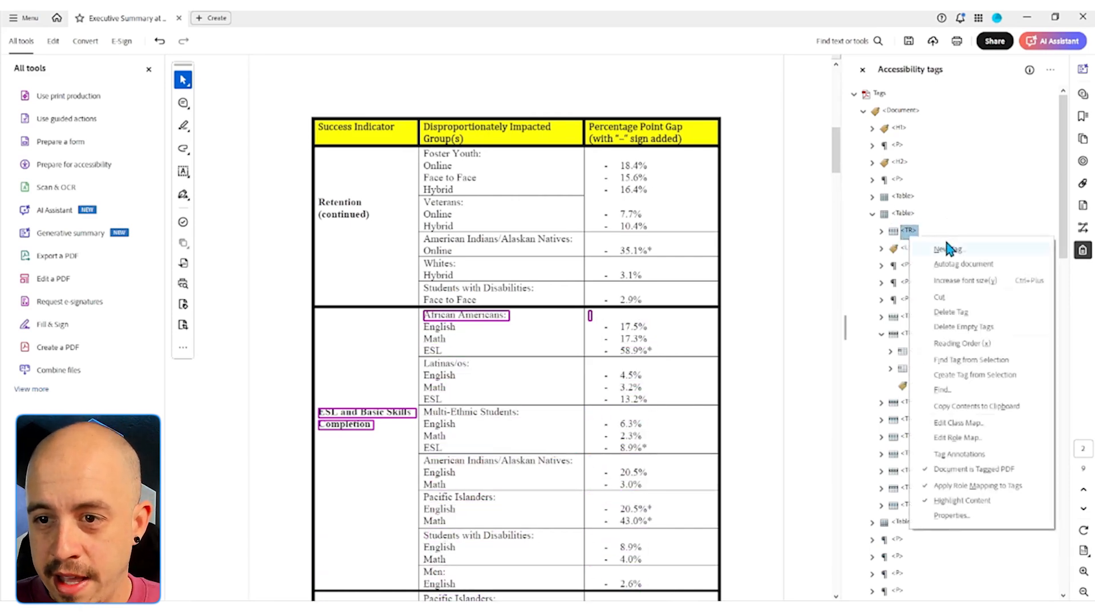
left_click(946, 249)
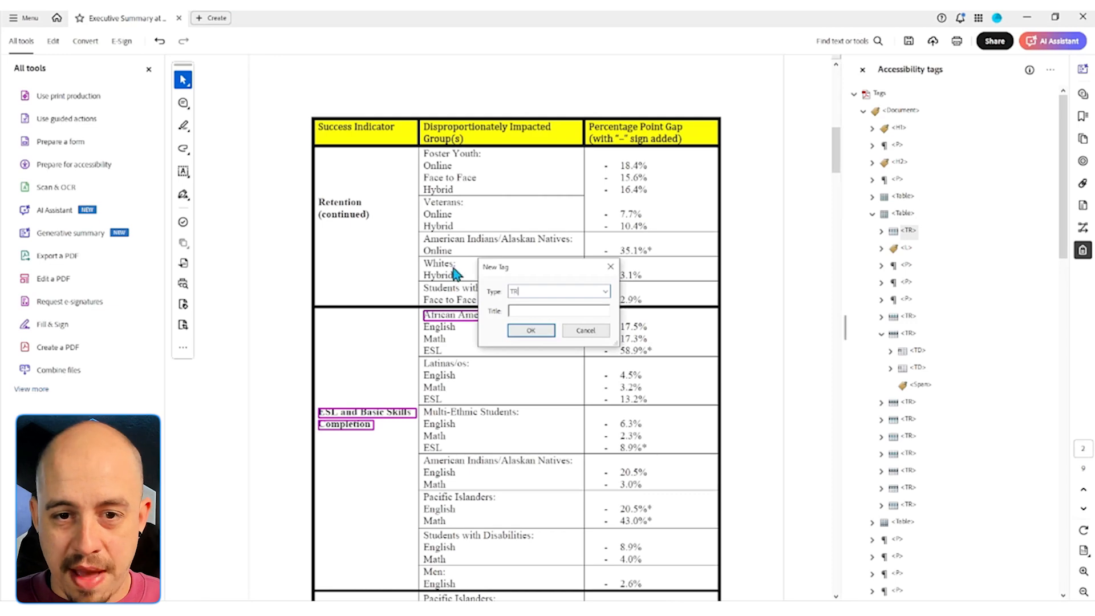
left_click(530, 330)
right_click(912, 232)
left_click(938, 243)
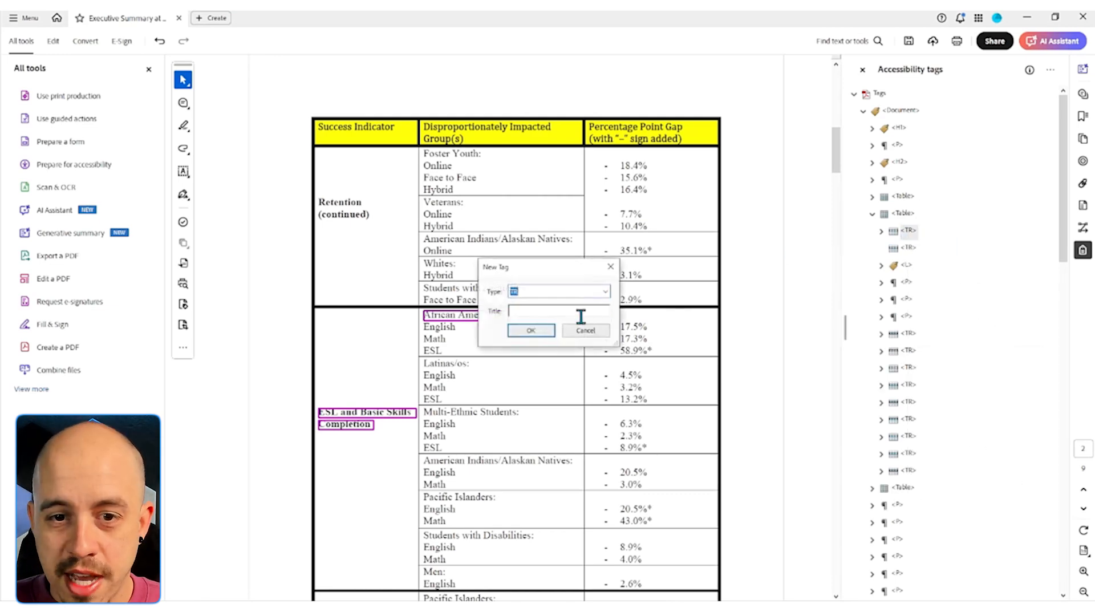
left_click(530, 328)
right_click(903, 249)
left_click(941, 266)
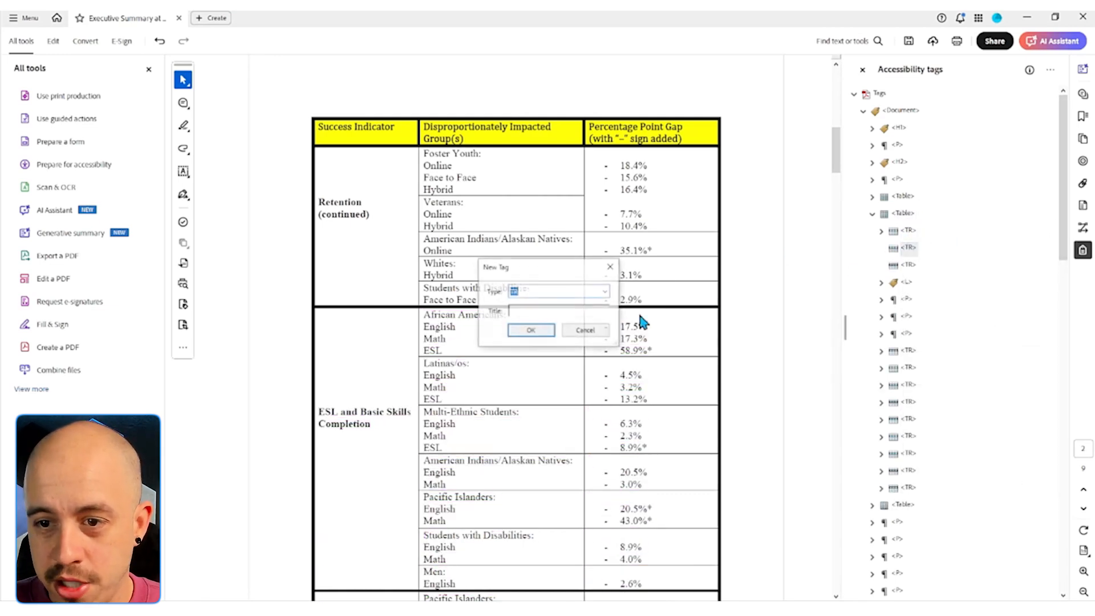
left_click(542, 330)
right_click(907, 249)
left_click(941, 268)
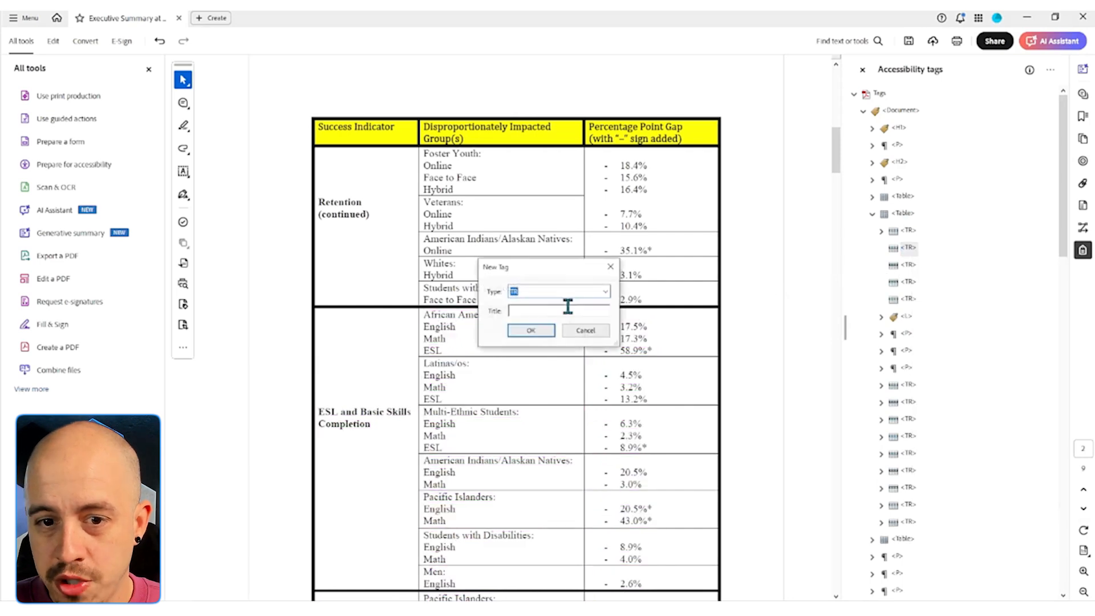
left_click(533, 331)
Change the African Americans English paragraph and 17.5% list body to TD cells and move both into the first empty row
key("Down")
key("Down")
key("Down")
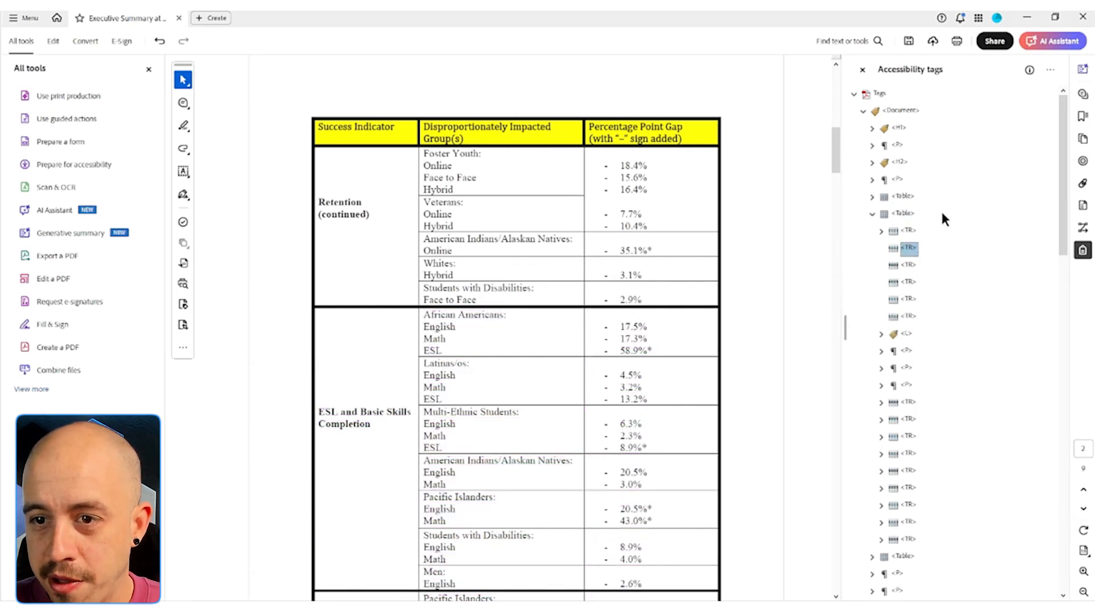
key("Down")
key("Down")
key("Down")
key("Down")
key("Down")
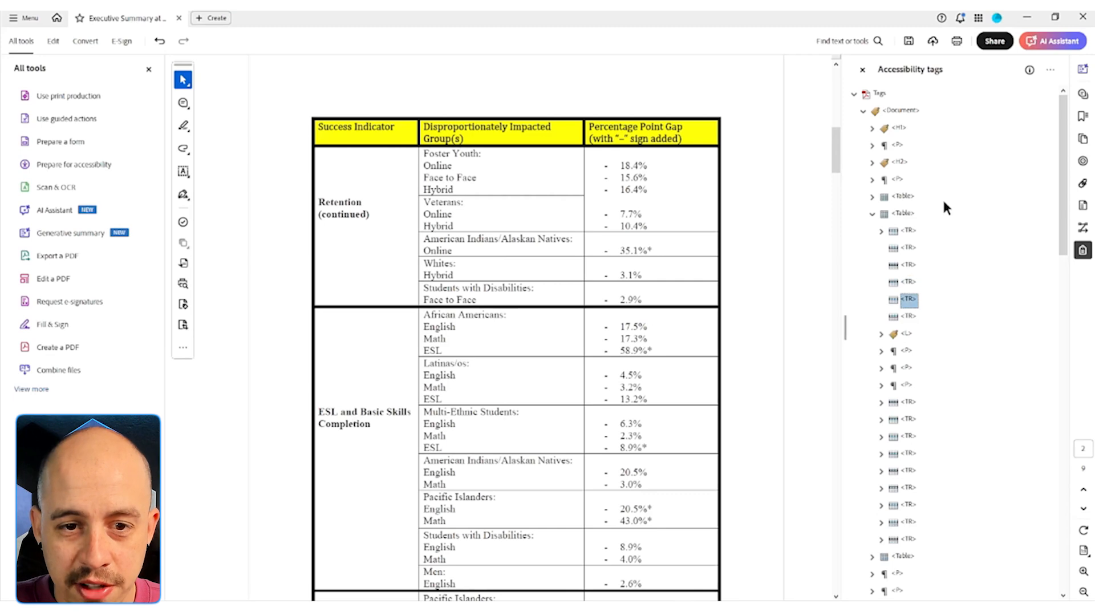
key("Right")
key("Right")
key("Up")
key("Up")
key("Right")
key("Right")
key("Right")
key("Right")
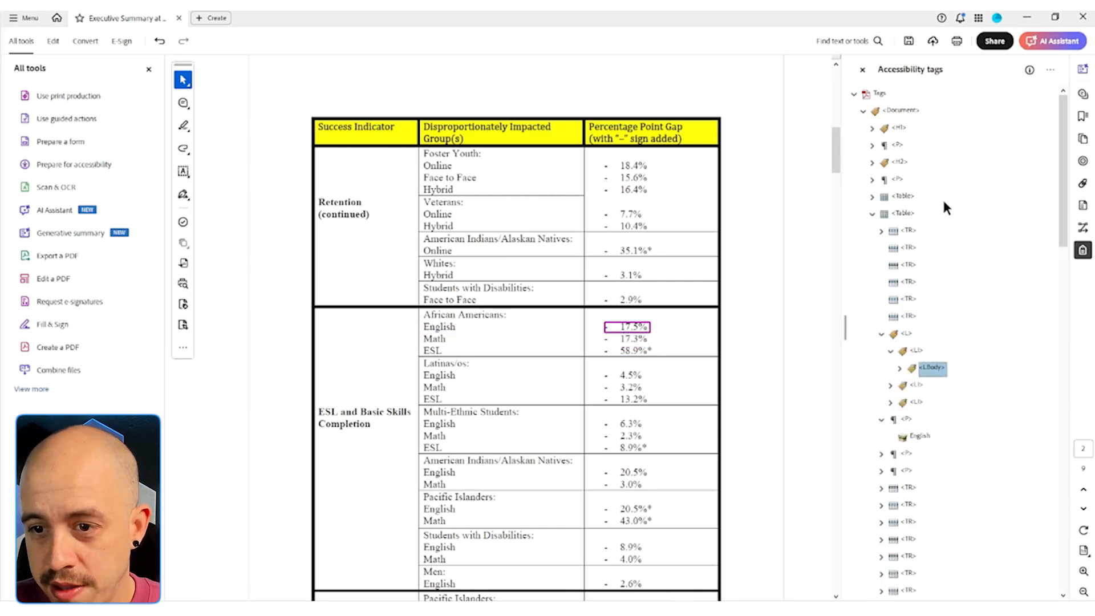
left_click(906, 427)
right_click(906, 427)
left_click(931, 419)
type("TD")
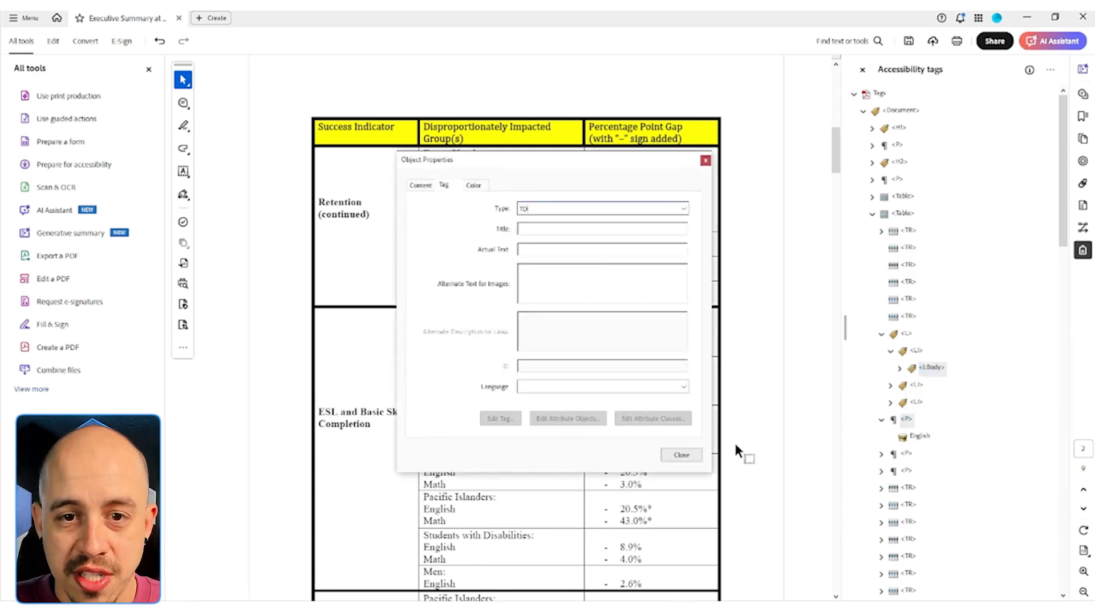
key("Return")
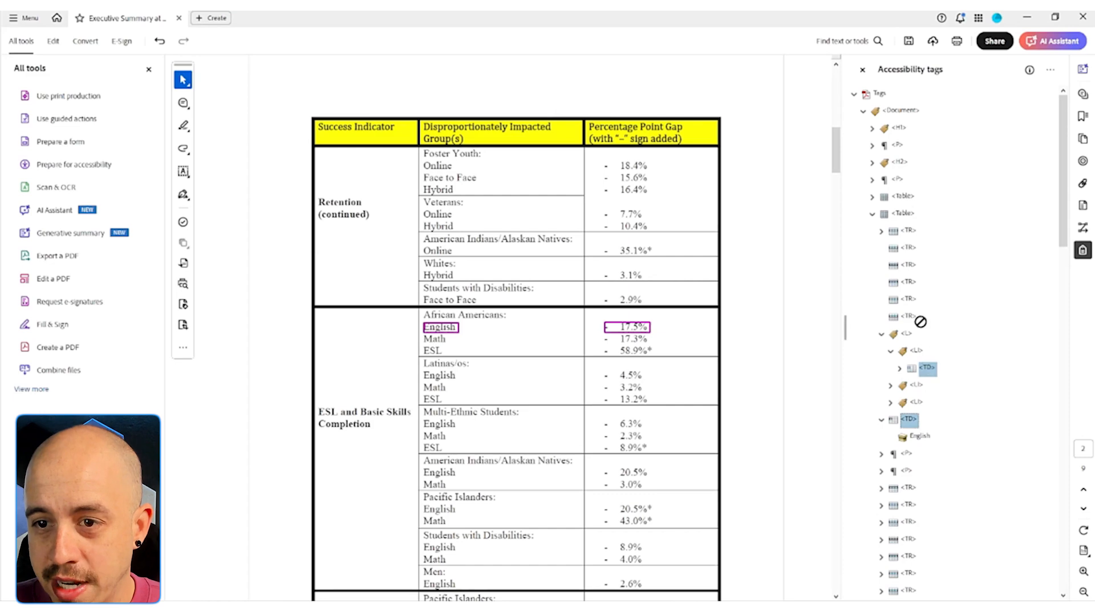
left_click_drag(907, 256, 908, 252)
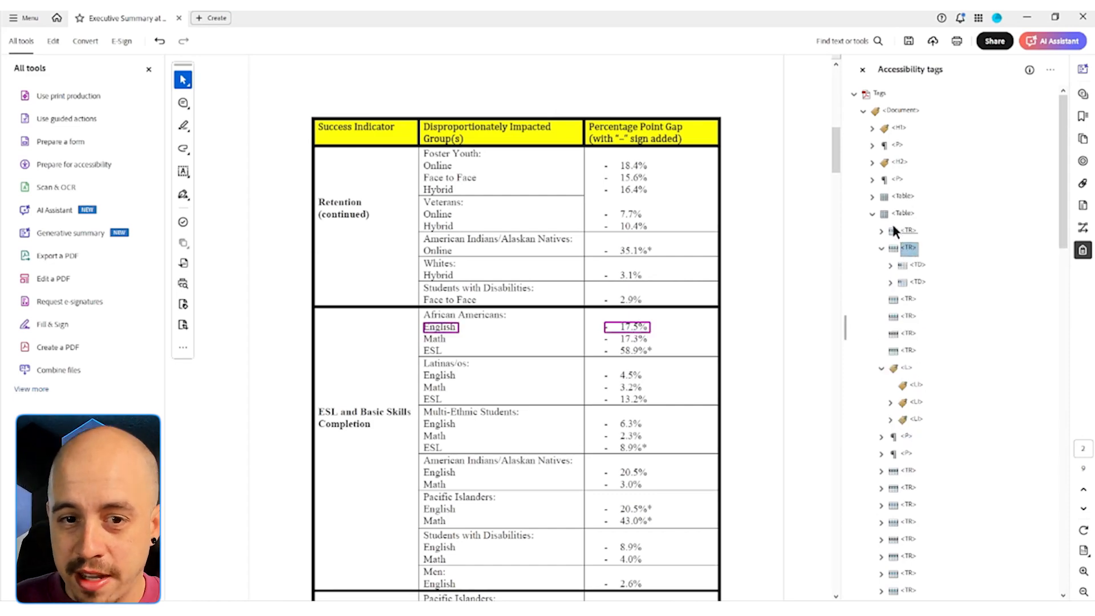
Change the African Americans Math paragraph and 17.3% list body to TD cells and move both into the next empty row
key("Left")
key("Down")
key("Down")
key("Down")
key("Down")
key("Down")
key("Down")
key("Down")
key("Down")
key("Down")
key("Right")
key("Right")
key("Up")
key("Up")
key("Up")
key("Right")
key("Right")
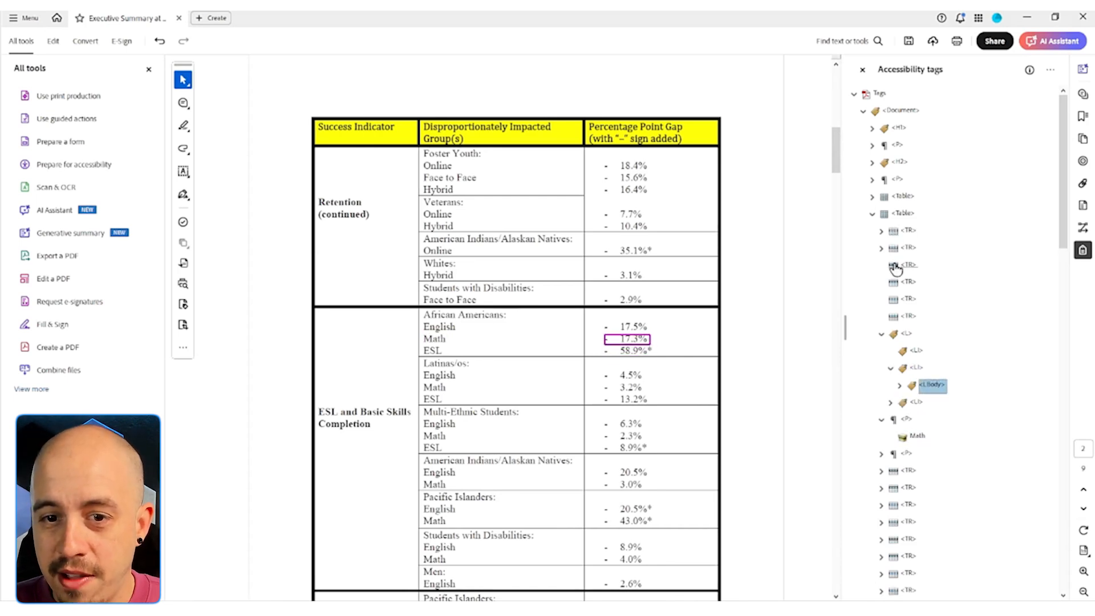
right_click(911, 427)
left_click(935, 406)
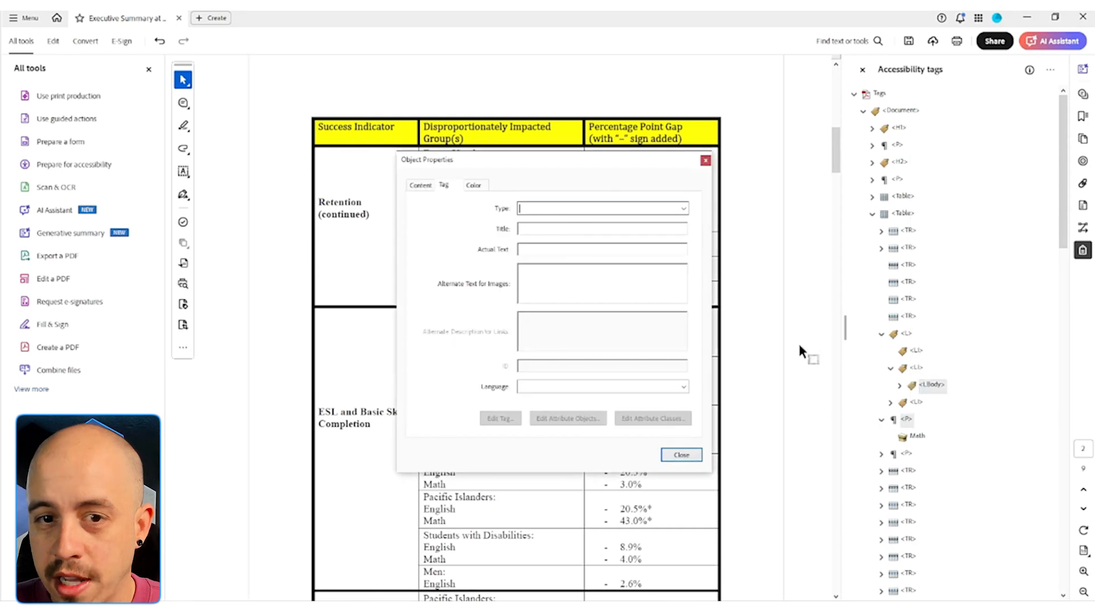
left_click(680, 455)
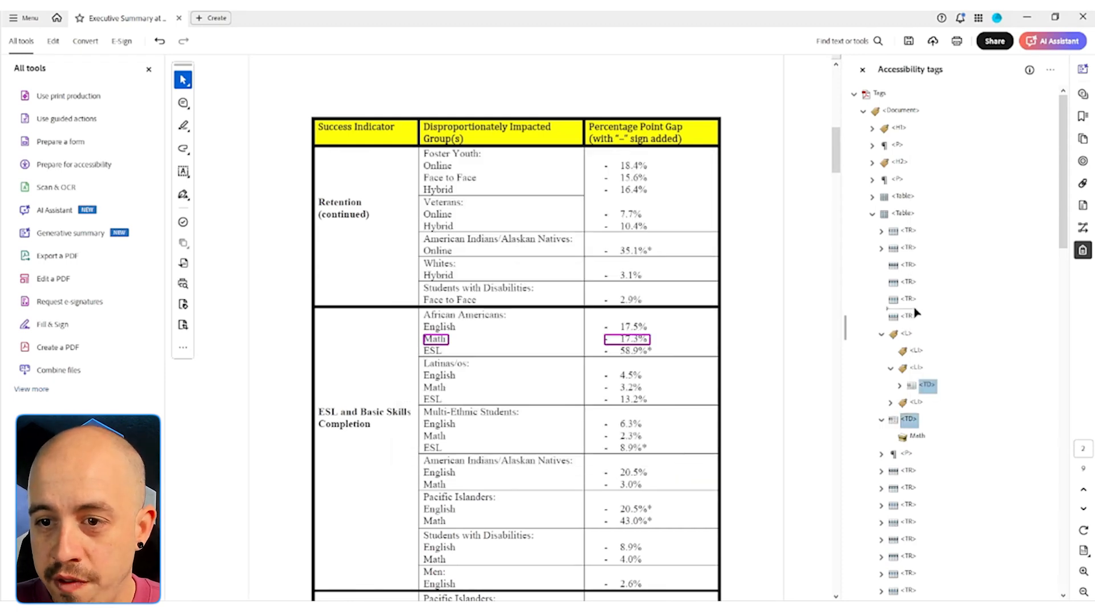
left_click_drag(907, 274, 907, 273)
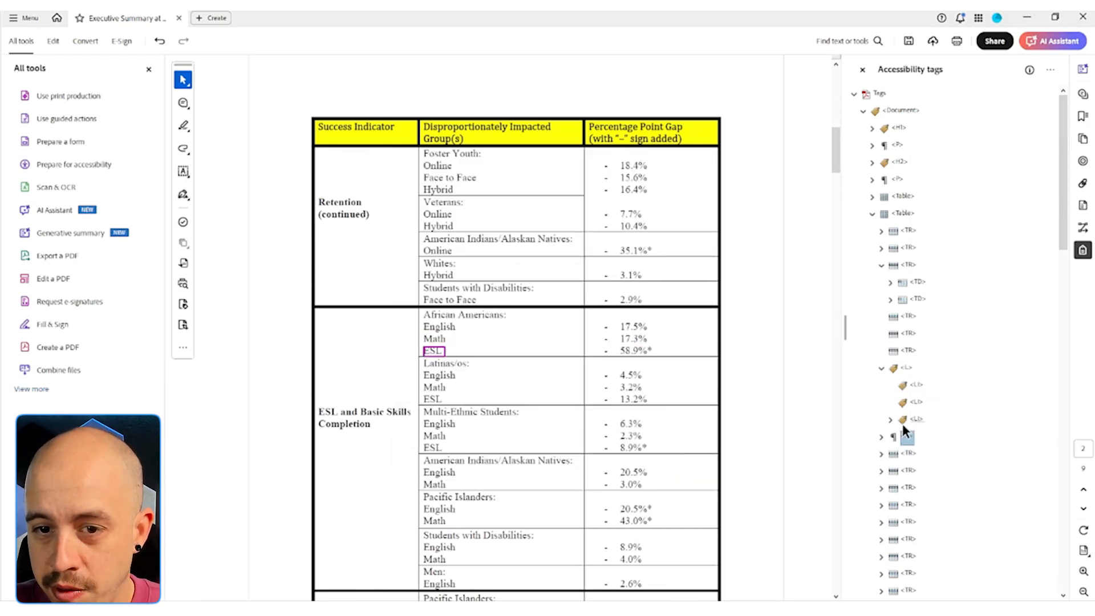
Change the African Americans ESL paragraph and 58.9% list body to TD cells and move both into the third new row
left_click(892, 438)
left_click(890, 420)
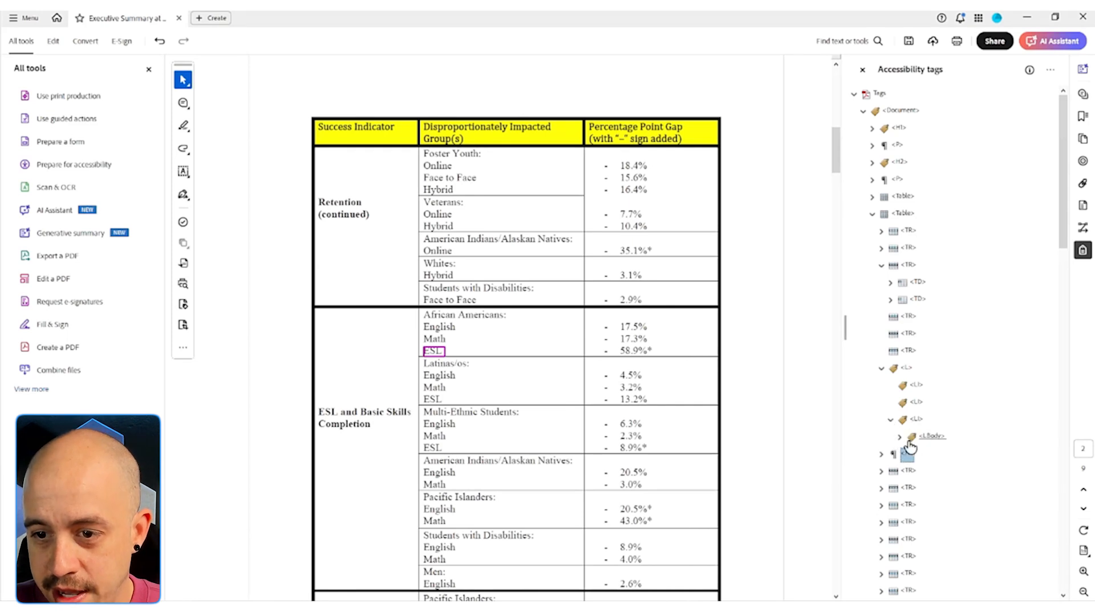
left_click(930, 436)
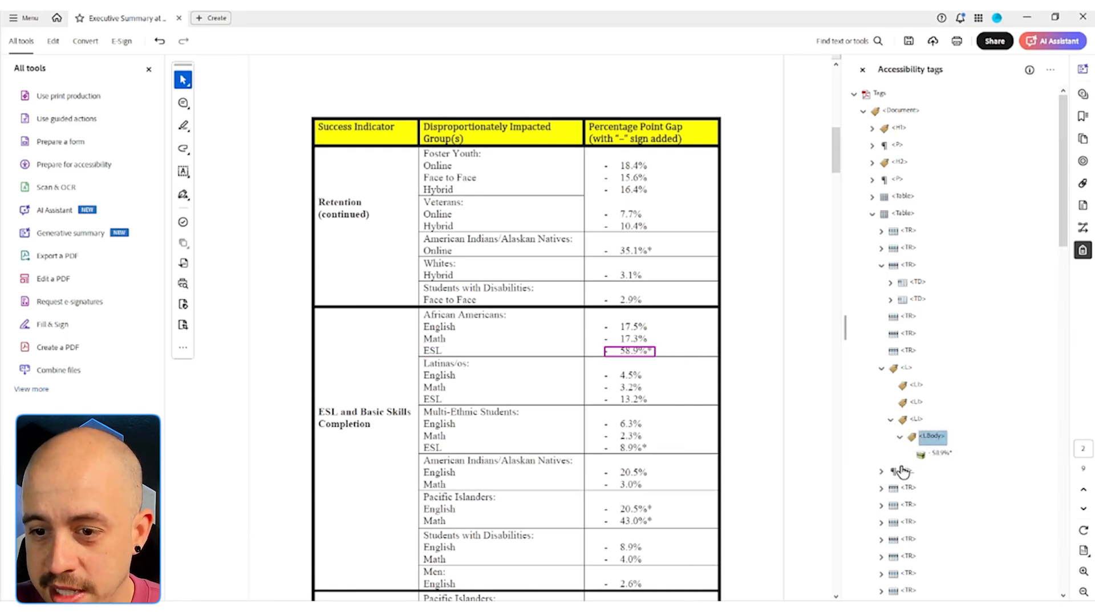
right_click(907, 471)
left_click(920, 458)
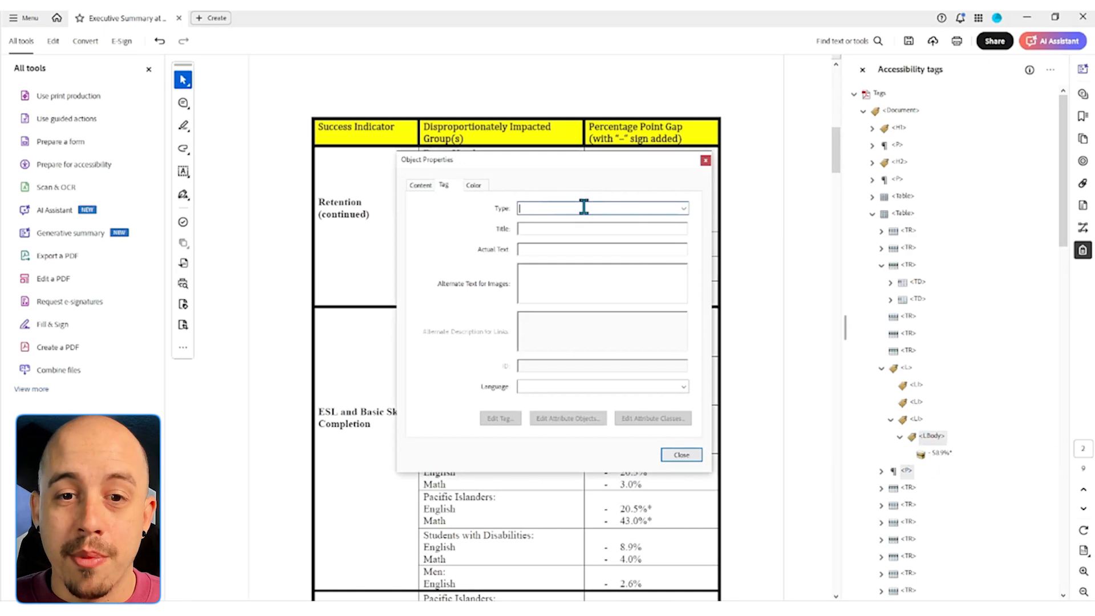
left_click(682, 454)
left_click_drag(932, 440, 912, 322)
left_click(907, 265)
key("Left")
key("Down")
key("Left")
Remove the emptied African Americans percentage list and expand the Latinas/os row
key("Down")
key("Down")
key("Down")
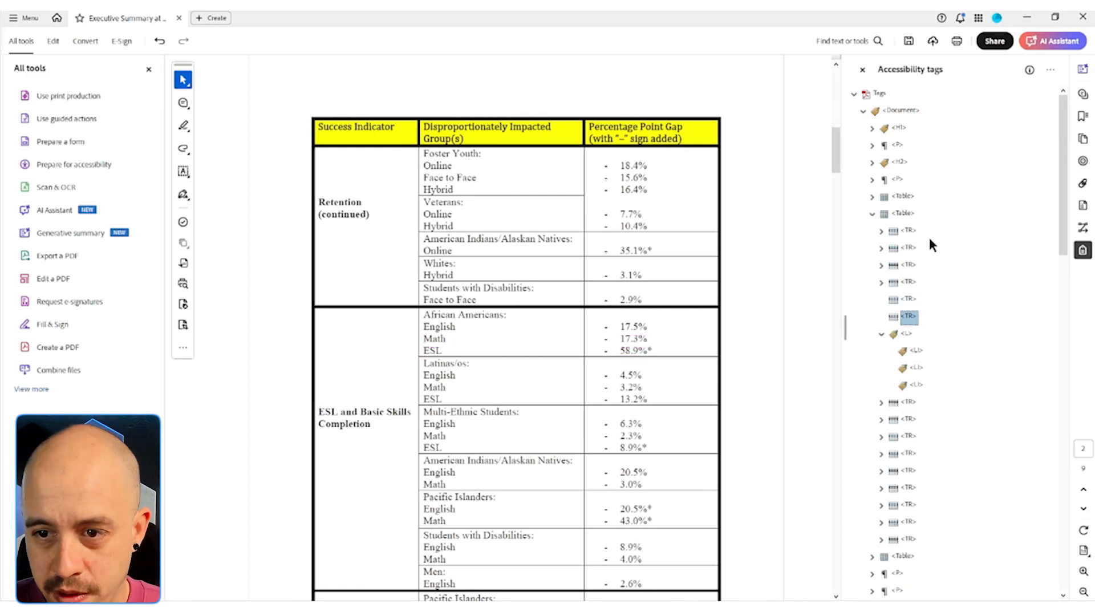
key("Right")
key("Down")
key("Down")
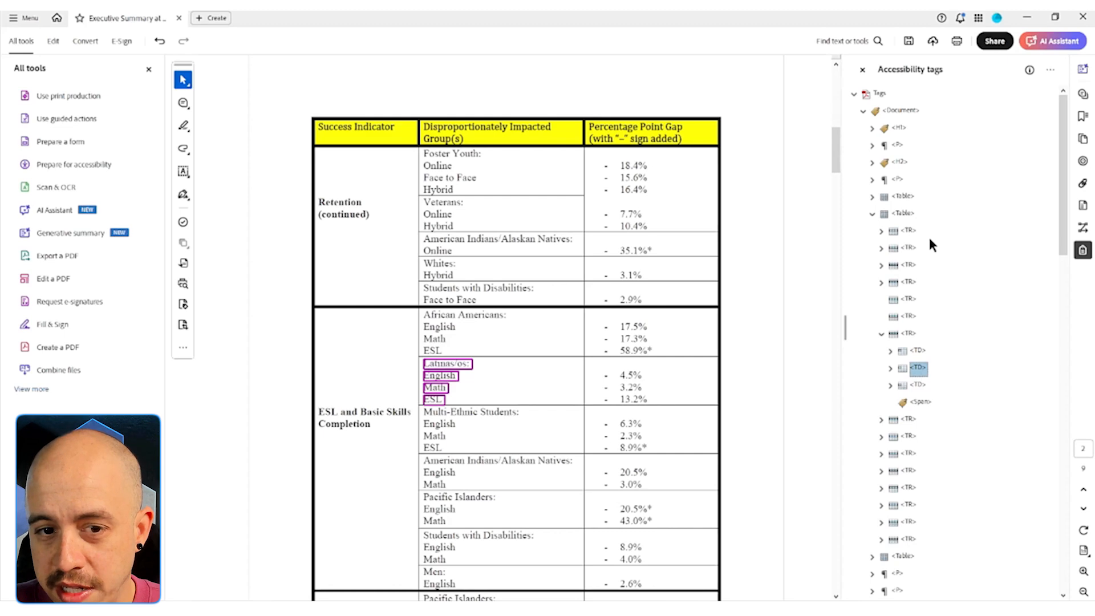
Change the blank content in the Latinas/os row's first cell to an artifact
key("Up")
key("Right")
key("Down")
key("Right")
key("Down")
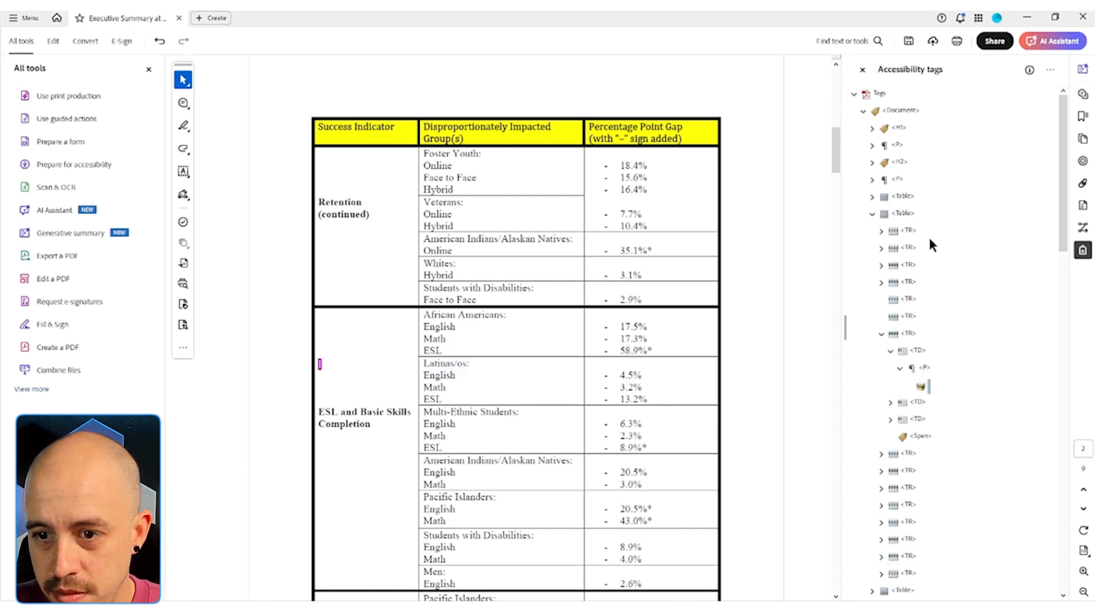
right_click(921, 389)
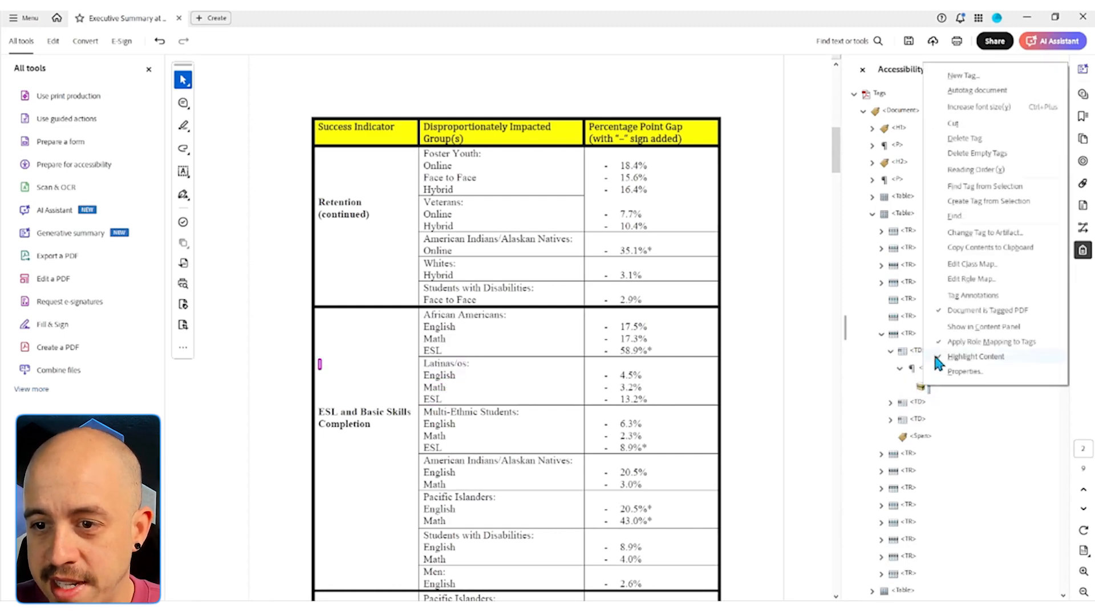
left_click(978, 233)
left_click(533, 356)
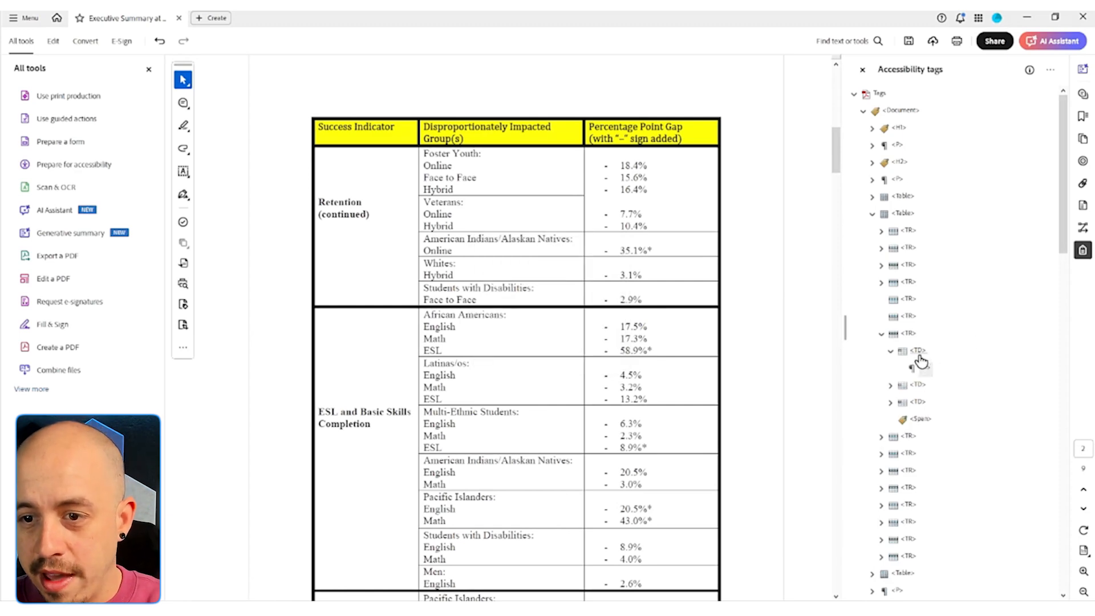
Remove the Latinas/os row's empty first cell and move its English, Math and ESL paragraphs out to directly below the row
left_click(918, 352)
key("Right")
key("Down")
key("Down")
key("shift+Down")
key("shift+Down")
key("ctrl+x")
key("Up")
key("Up")
key("Up")
key("Up")
key("Up")
key("ctrl+v")
key("Down")
key("Down")
key("Down")
key("Down")
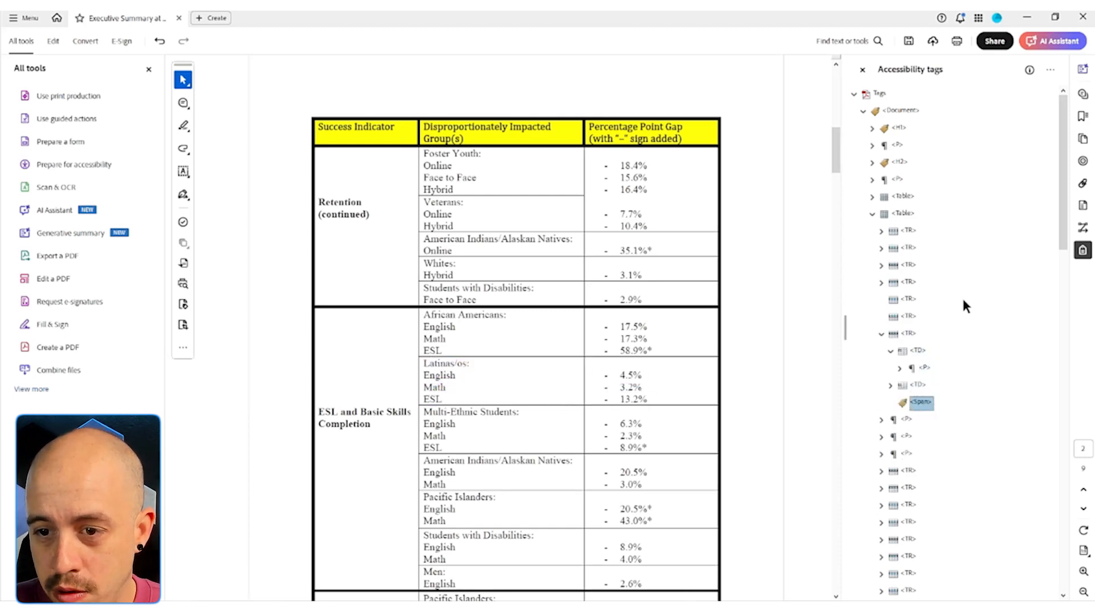
Delete the Latinas/os row's stray Span and move the percentage list out of its cell to directly below the row
key("Delete")
key("Down")
key("Down")
key("Down")
key("Right")
key("Down")
key("Down")
key("Up")
key("Up")
key("Up")
key("Up")
key("Up")
key("ctrl+v")
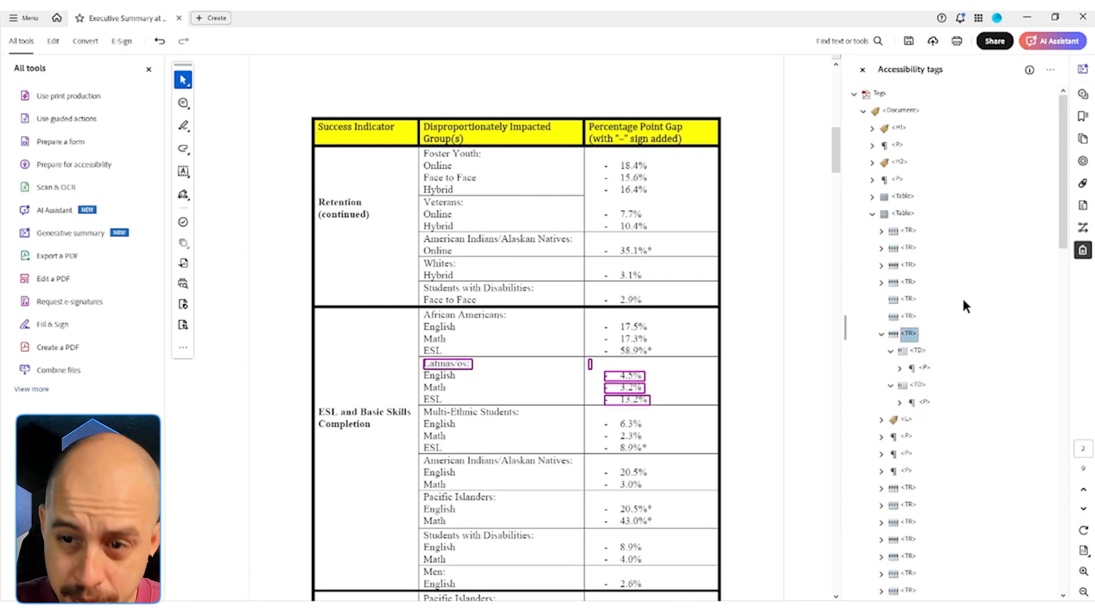
Collapse the Latinas/os row and move it above the two unused empty rows, directly after the African Americans ESL row
key("Left")
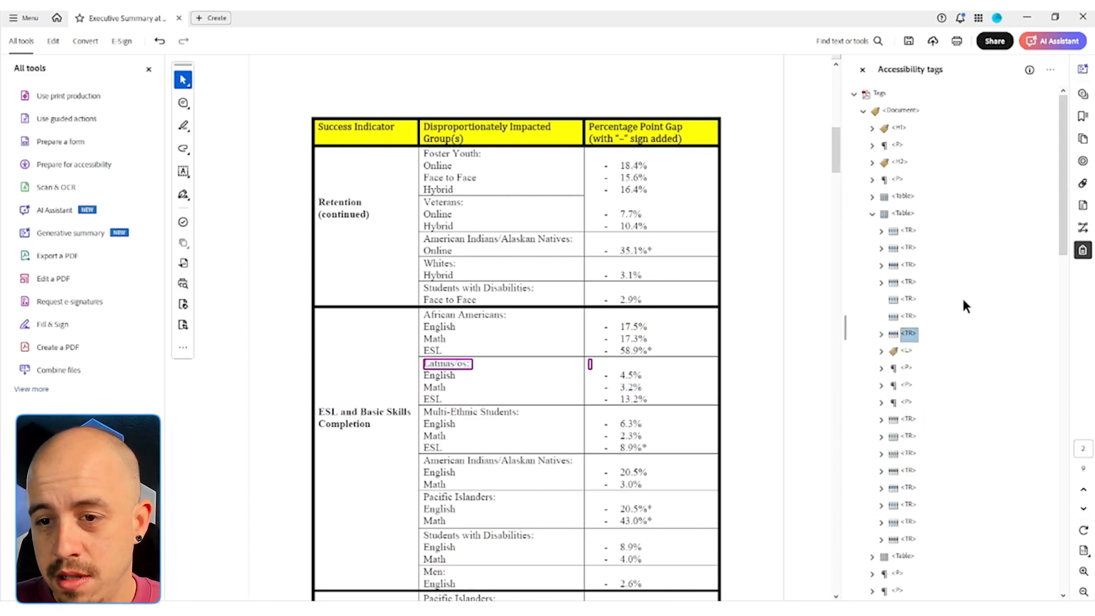
key("Up")
key("Up")
key("Up")
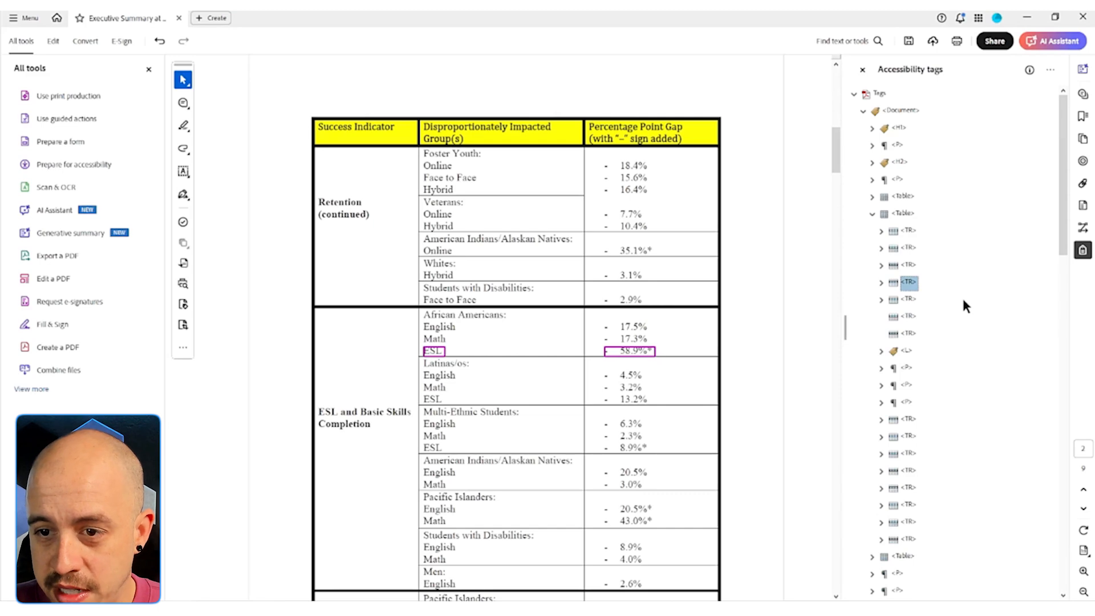
Add two more empty TR tags below the Latinas/os row
right_click(919, 315)
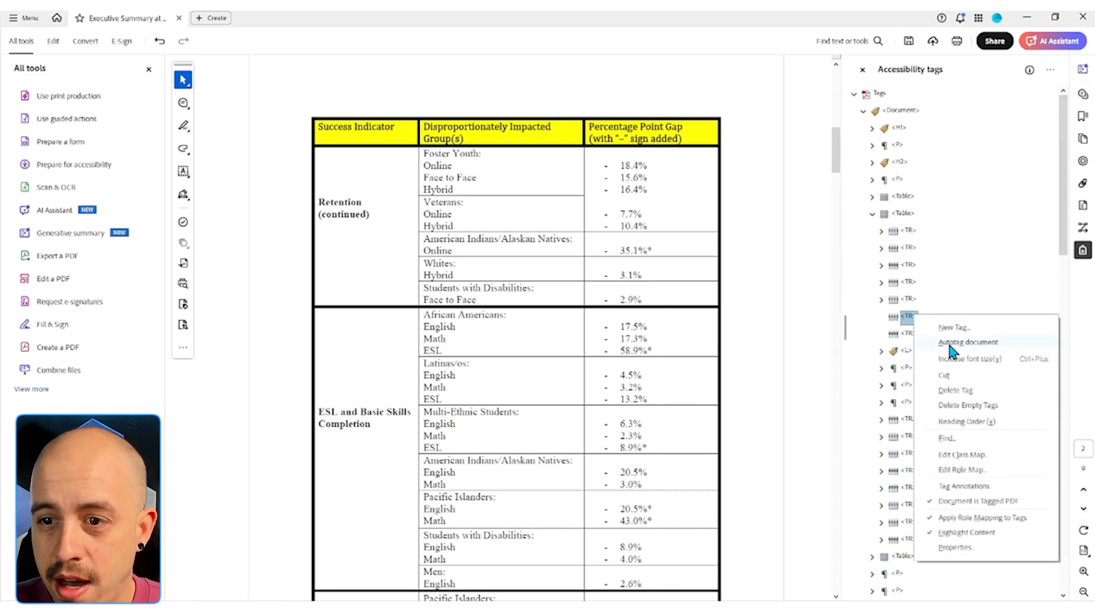
left_click(949, 330)
right_click(910, 317)
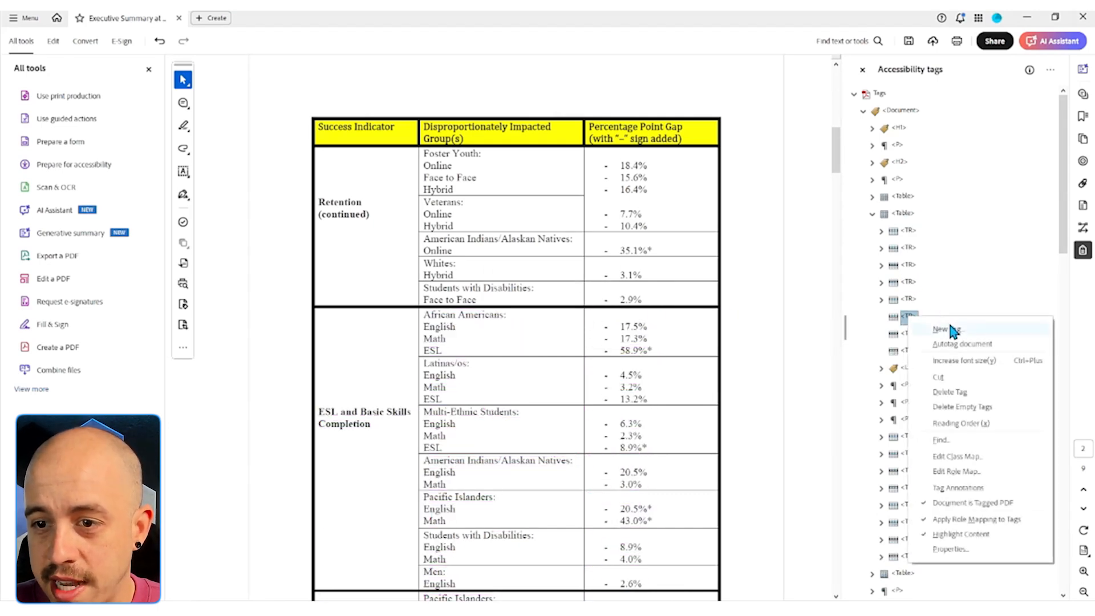
left_click(949, 328)
left_click(530, 332)
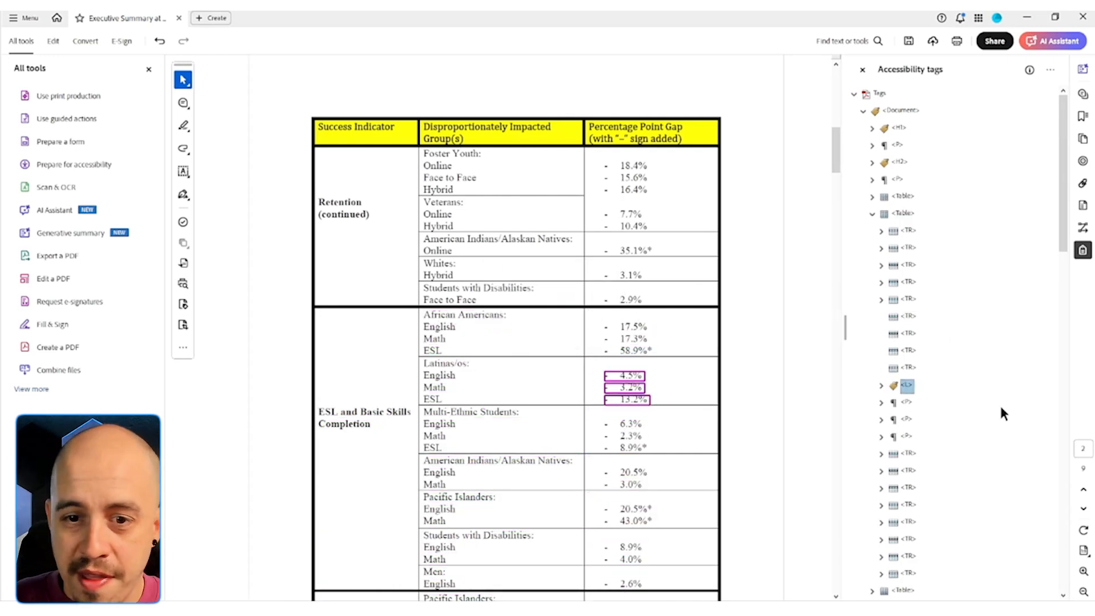
Retag the Latinas/os English paragraph and its 4.5% list body as TD and move both into the first empty row
key("Down")
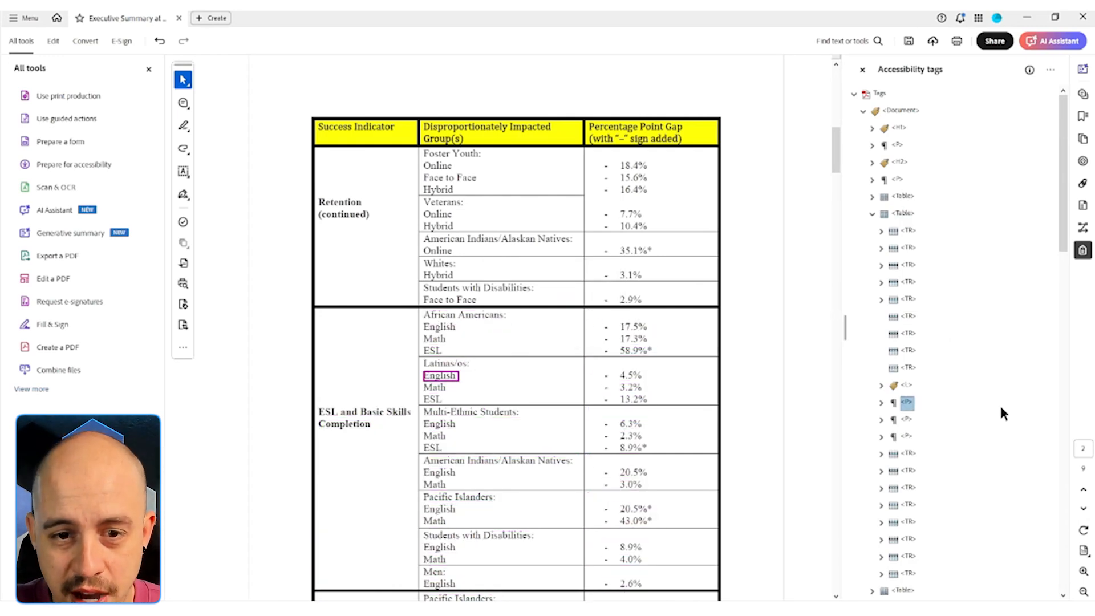
key("Up")
key("Right")
key("Right")
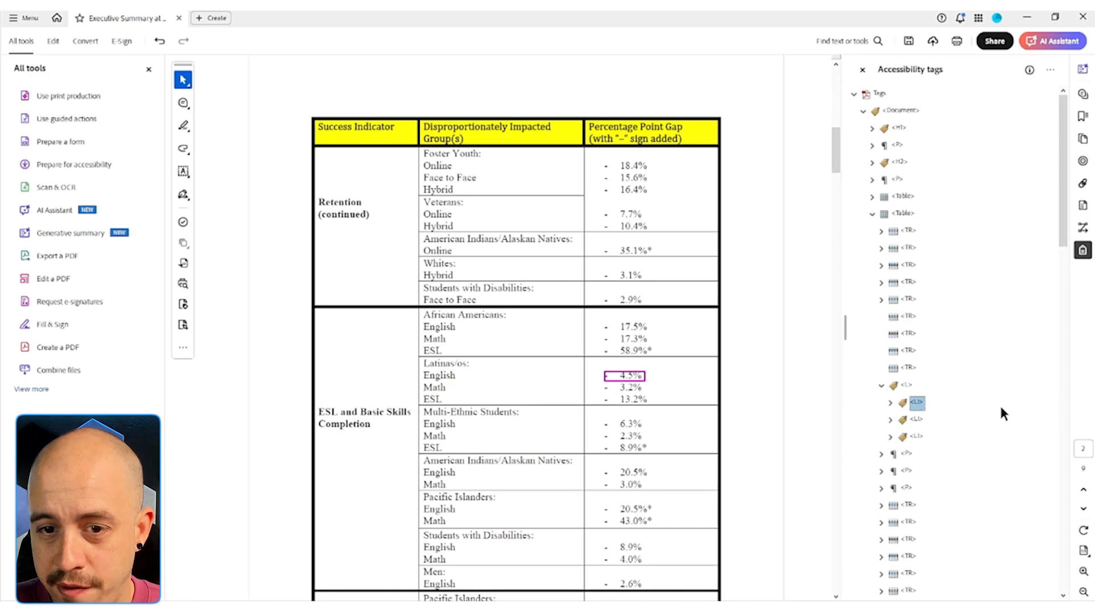
key("Right")
key("Right")
right_click(924, 469)
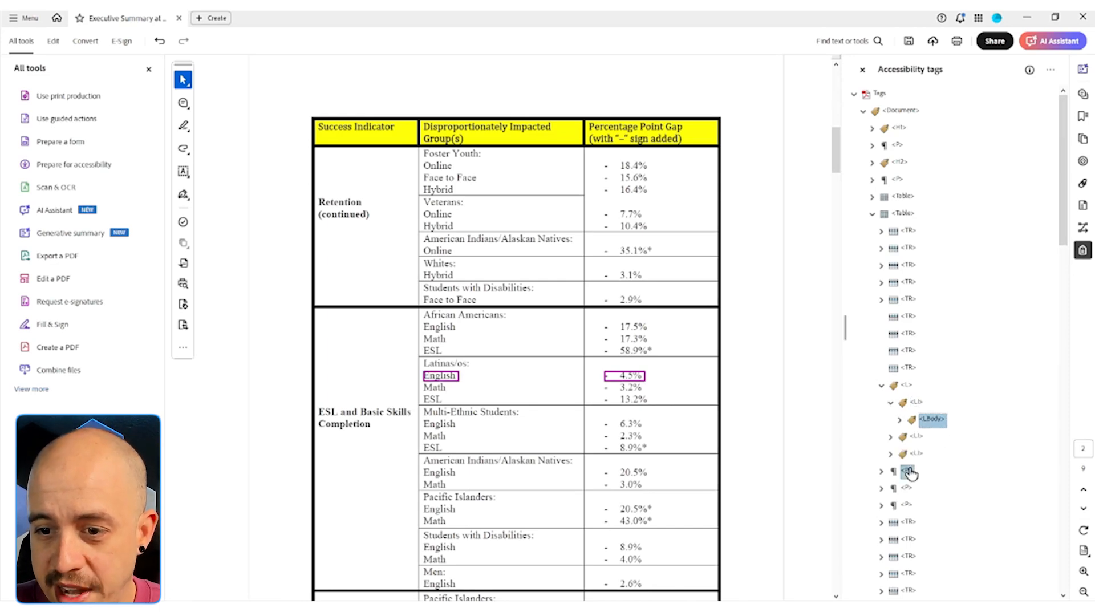
left_click(929, 456)
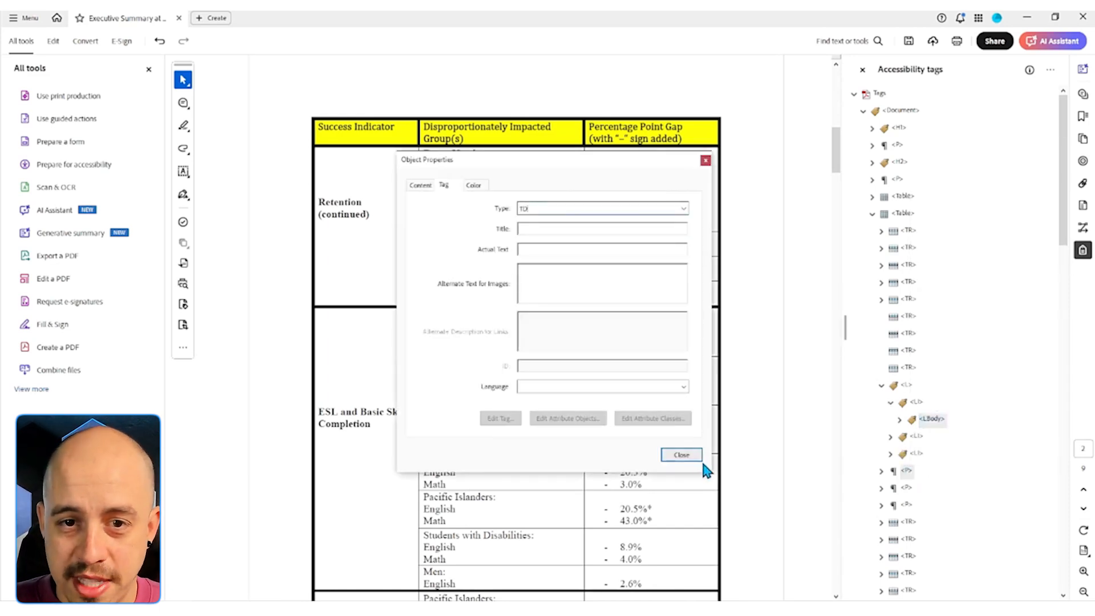
left_click(687, 456)
left_click_drag(931, 410, 910, 317)
key("Down")
key("Down")
key("Up")
key("Up")
key("Delete")
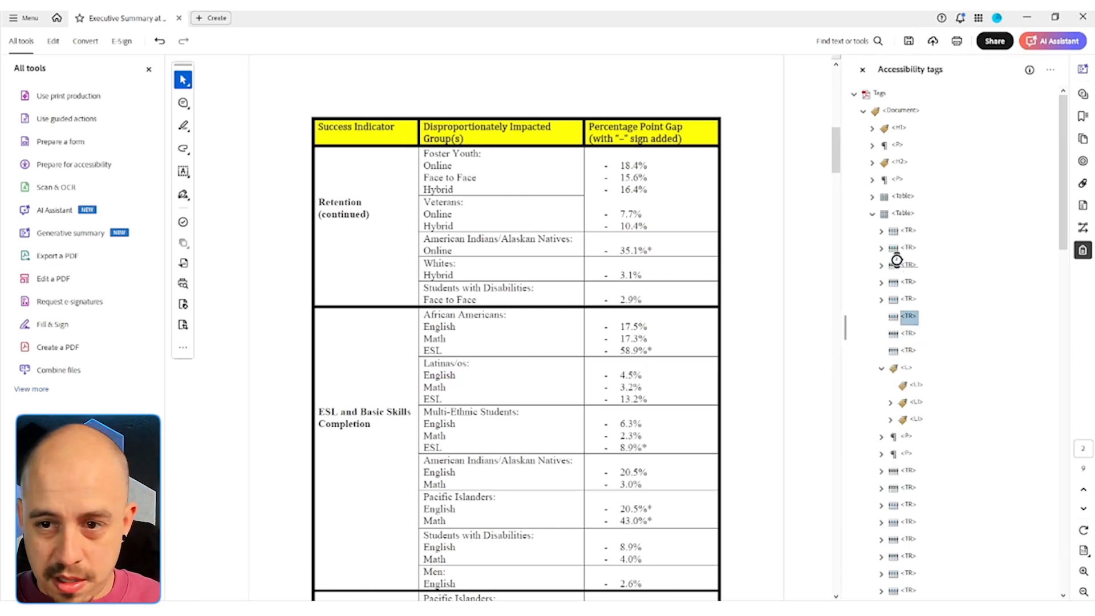
key("ctrl+z")
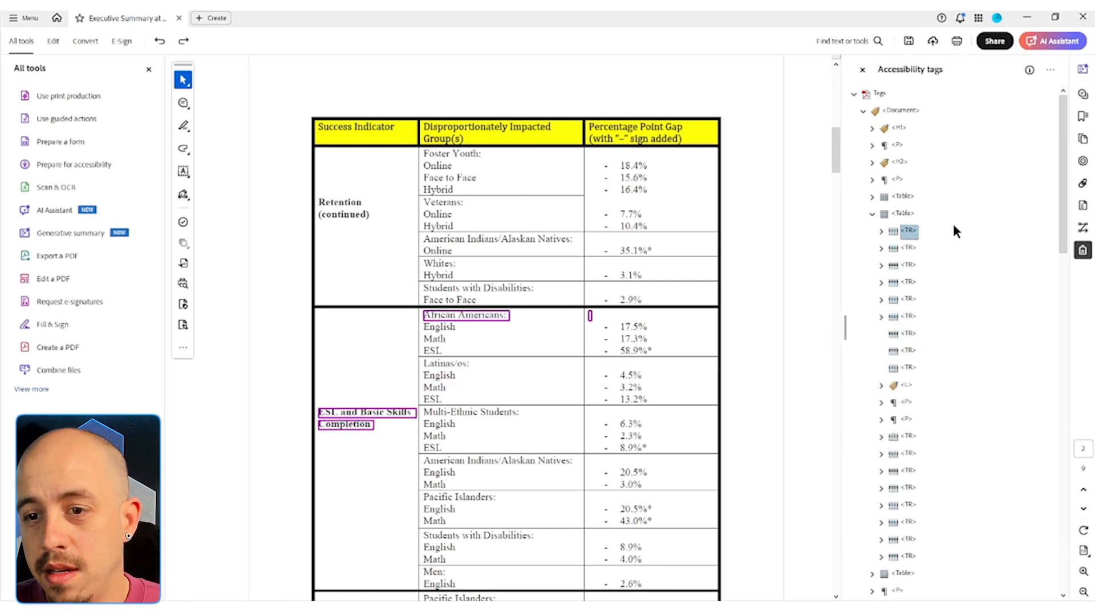
Retag the Latinas/os Math paragraph and the 3.2% list body together as TD cells
key("Down")
key("Down")
key("Down")
key("Down")
key("Down")
key("Down")
key("Down")
key("Down")
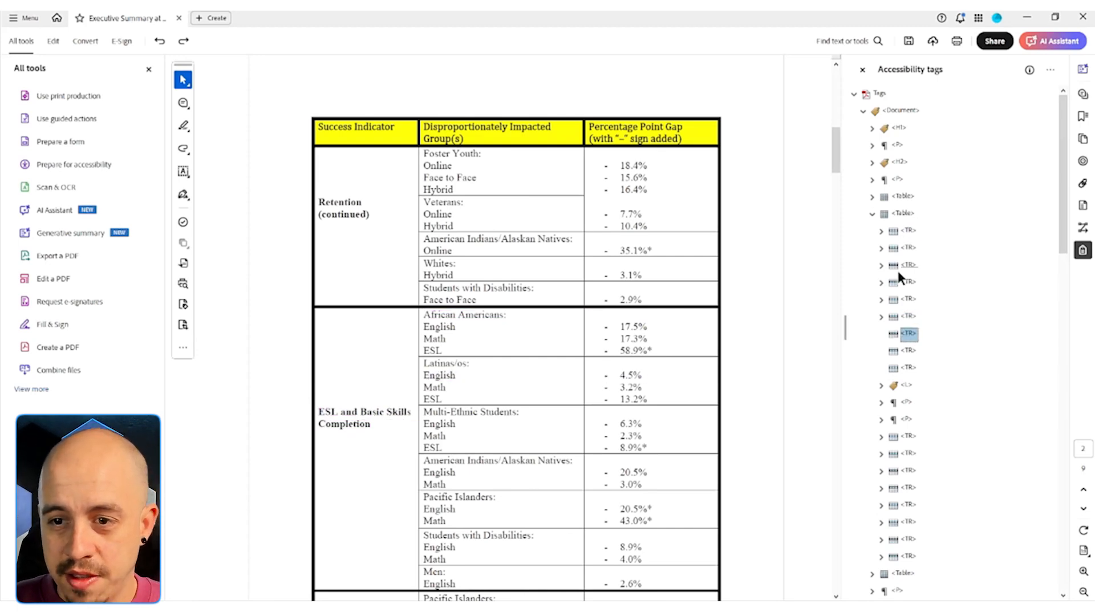
key("Down")
key("Down")
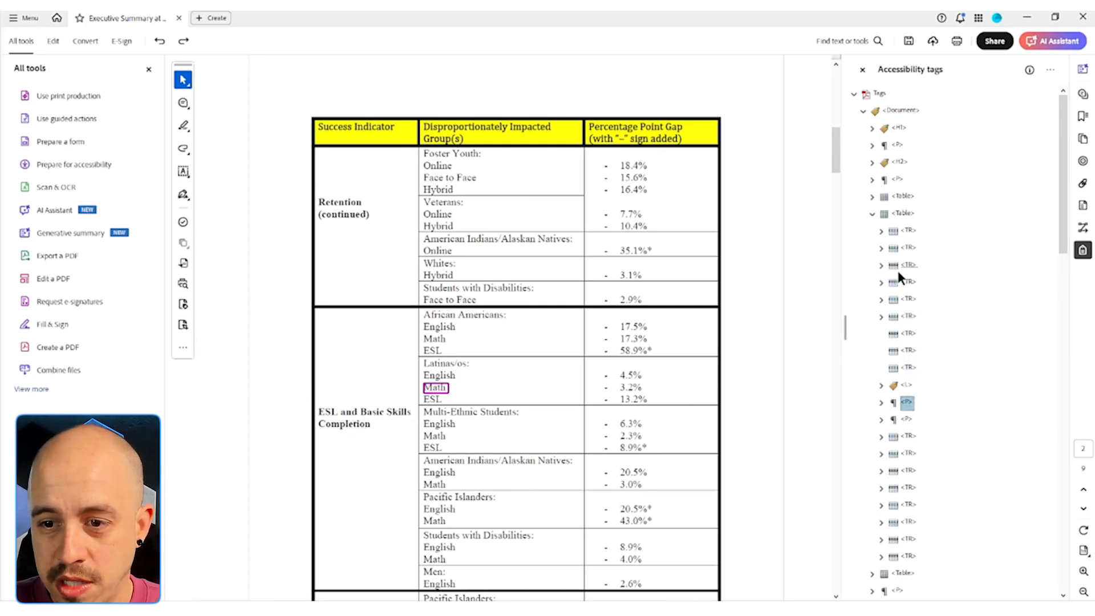
key("Up")
key("Right")
key("Right")
key("Down")
key("Right")
key("Right")
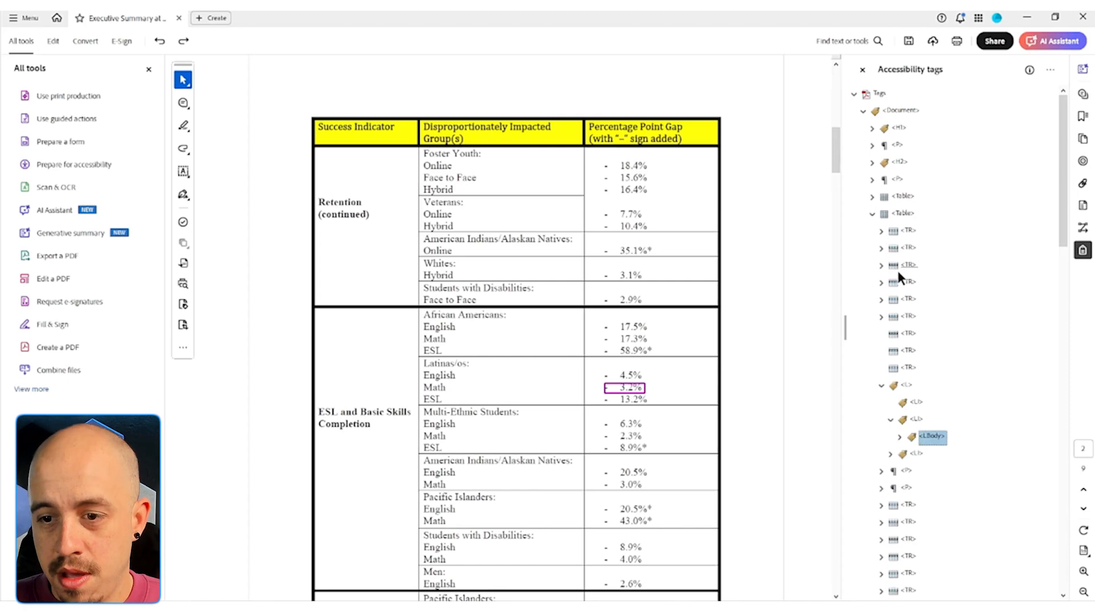
right_click(905, 470)
left_click(941, 454)
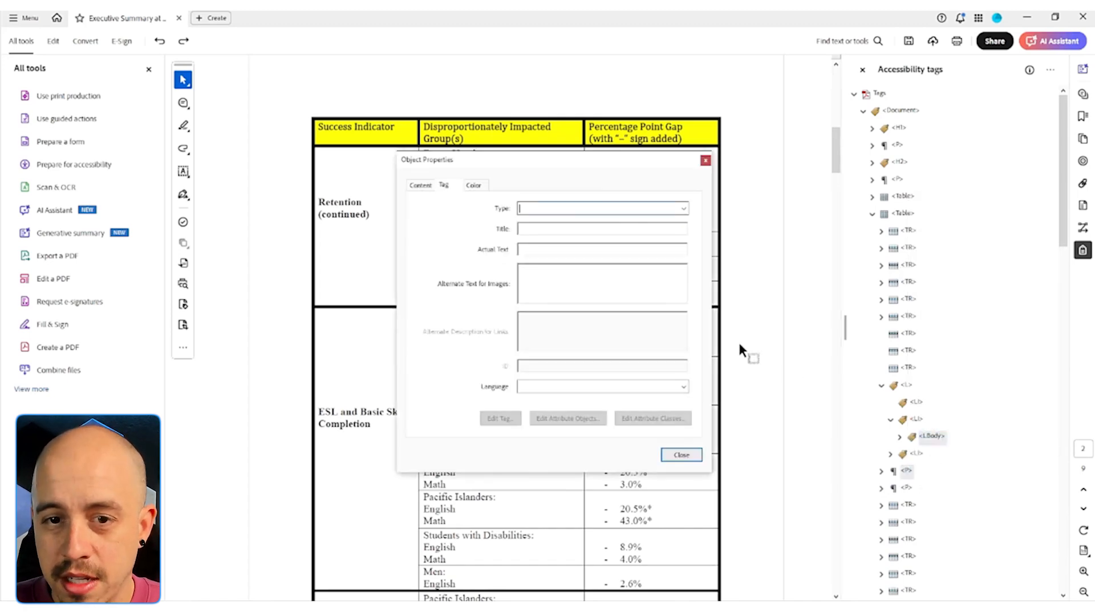
type("TD")
left_click(670, 454)
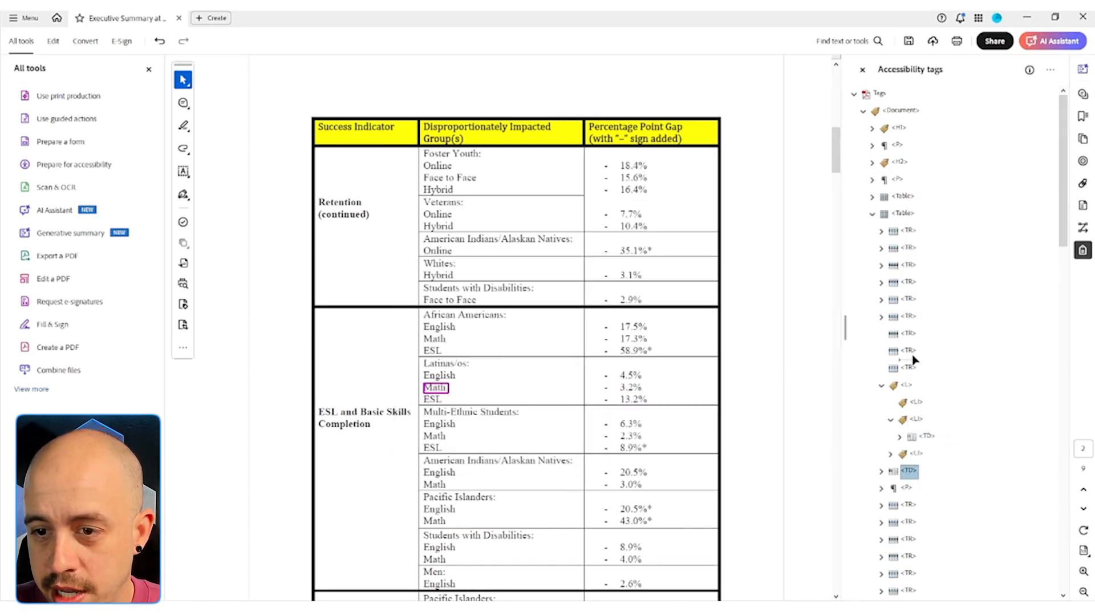
Move the Latinas/os Math and 3.2% cells into the next empty row and collapse that row
left_click_drag(911, 335, 906, 358)
left_click(926, 454)
key("Left")
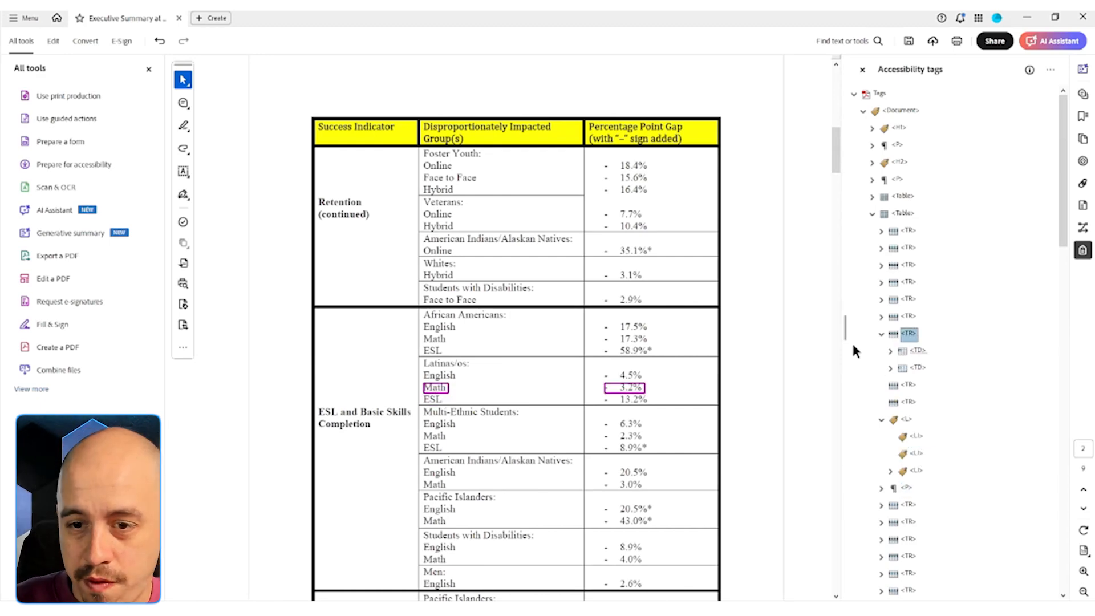
key("Left")
key("Down")
key("Up")
key("Down")
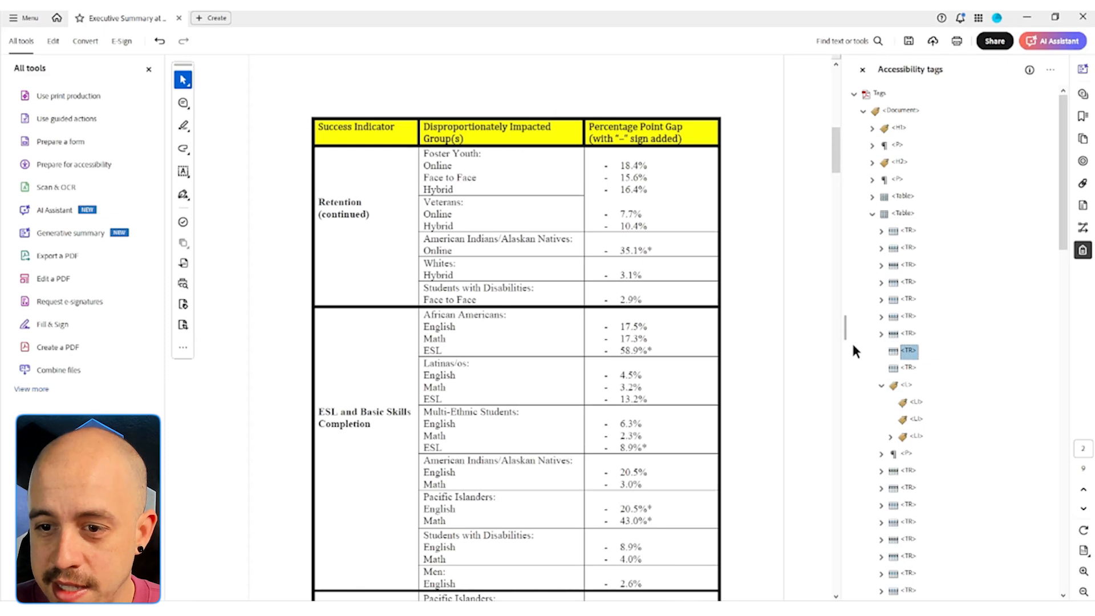
Retag the Latinas/os ESL paragraph as TD and move it into the empty row after the Math row
left_click(908, 454)
key("F2")
key("BackSpace")
type("TD")
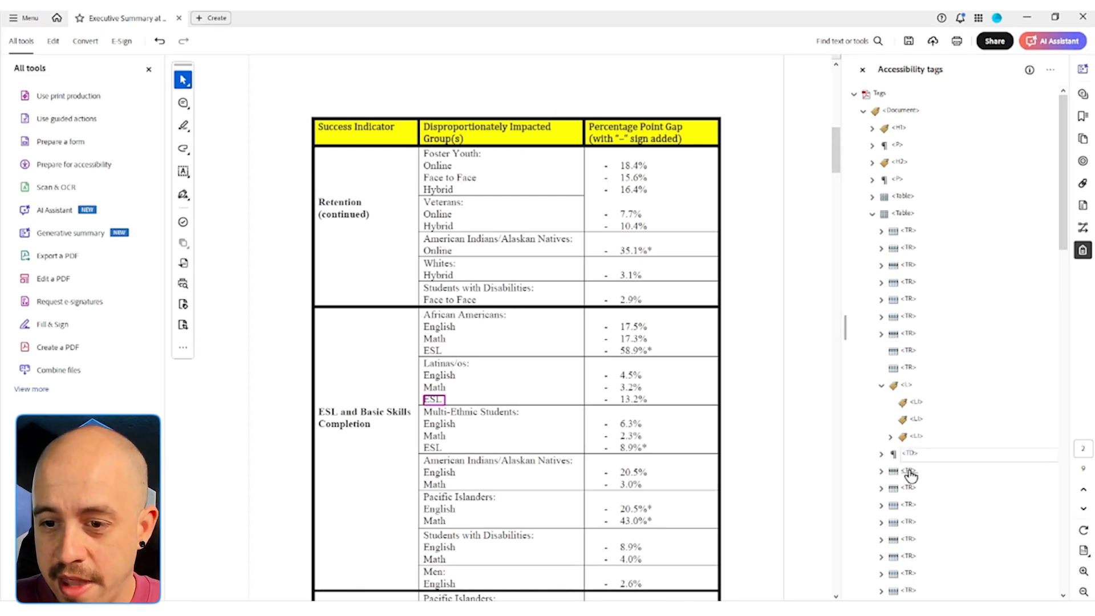
key("Return")
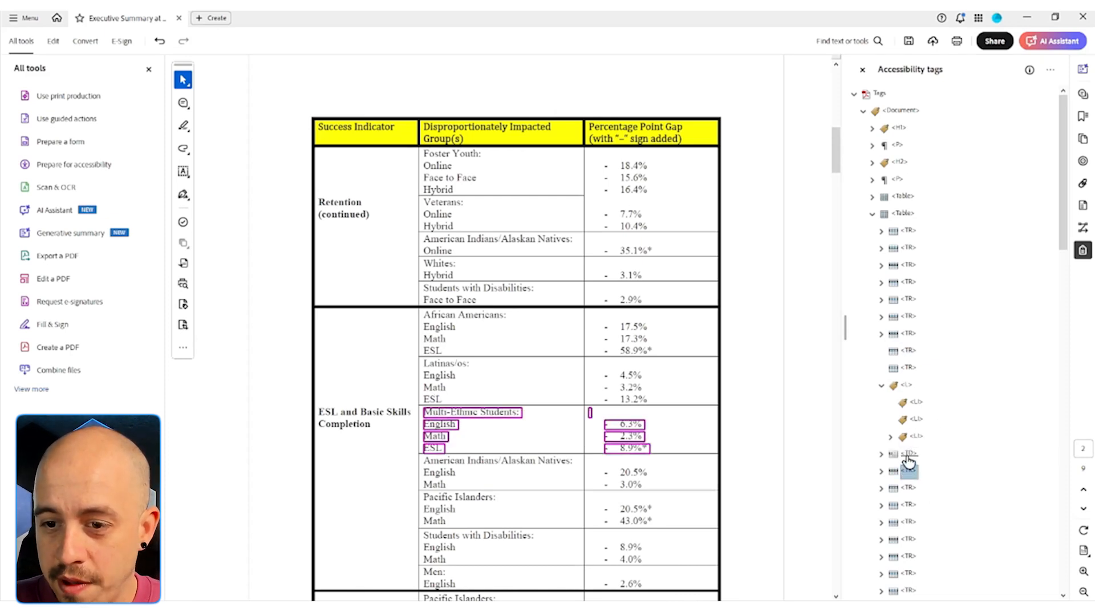
left_click_drag(913, 395, 907, 351)
Retag the 13.2% list body as TD and move it into the Latinas/os ESL row, then collapse the row
left_click(917, 454)
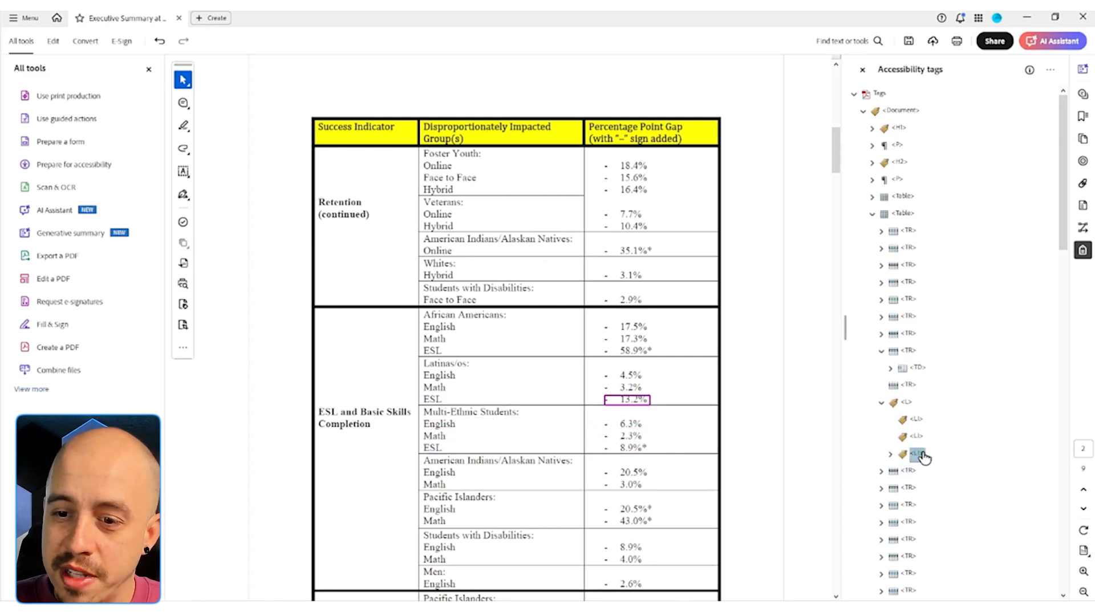
key("Right")
key("Down")
key("F2")
key("Right")
key("Left")
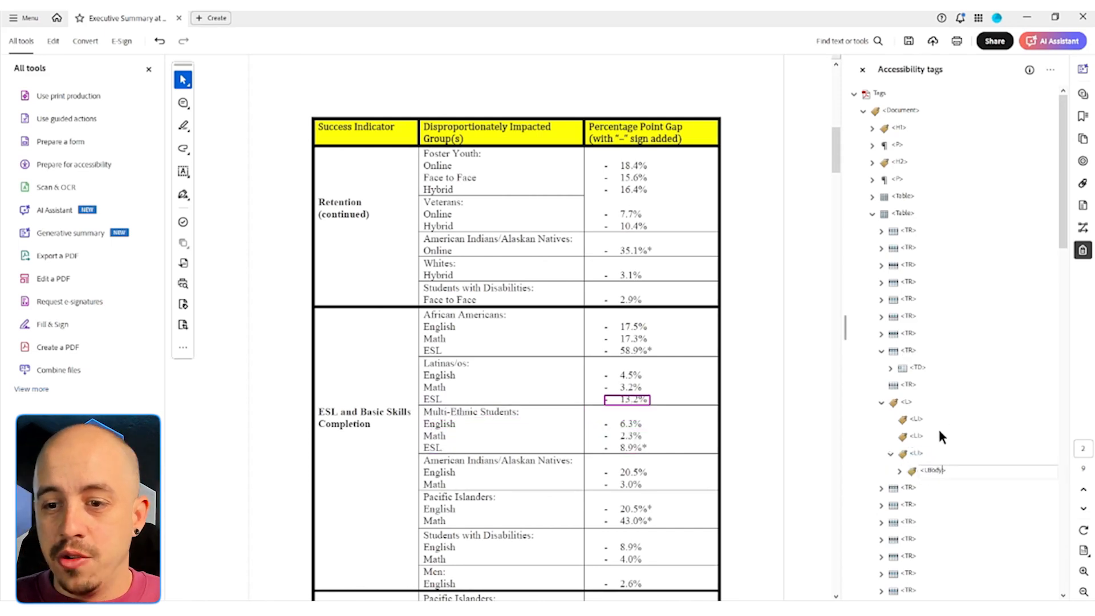
key("BackSpace")
key("BackSpace")
key("BackSpace")
key("BackSpace")
key("BackSpace")
type("TD")
key("Return")
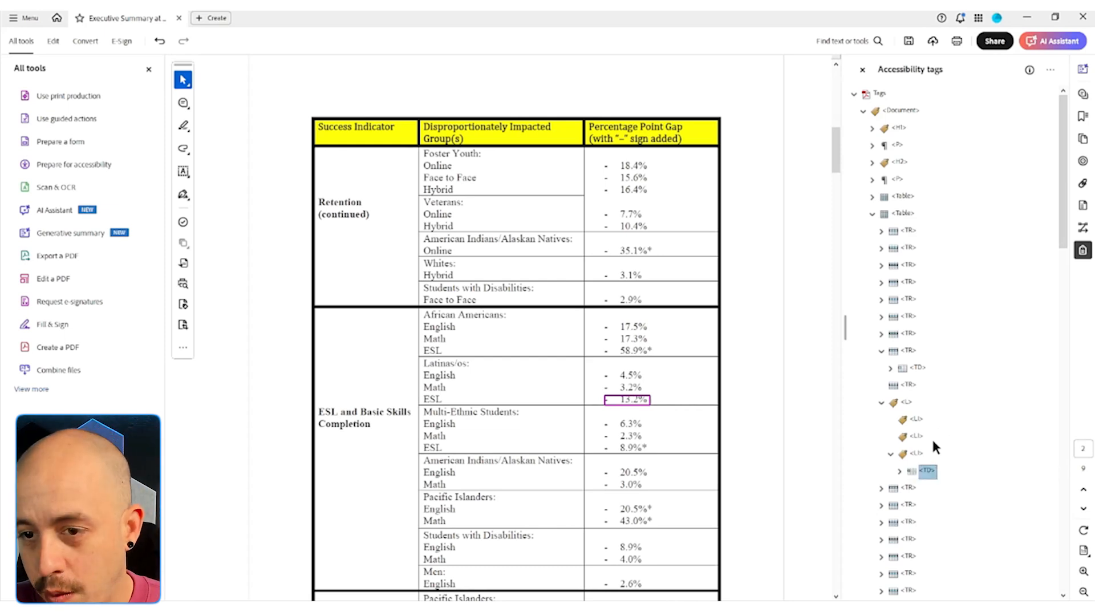
left_click_drag(927, 471, 893, 351)
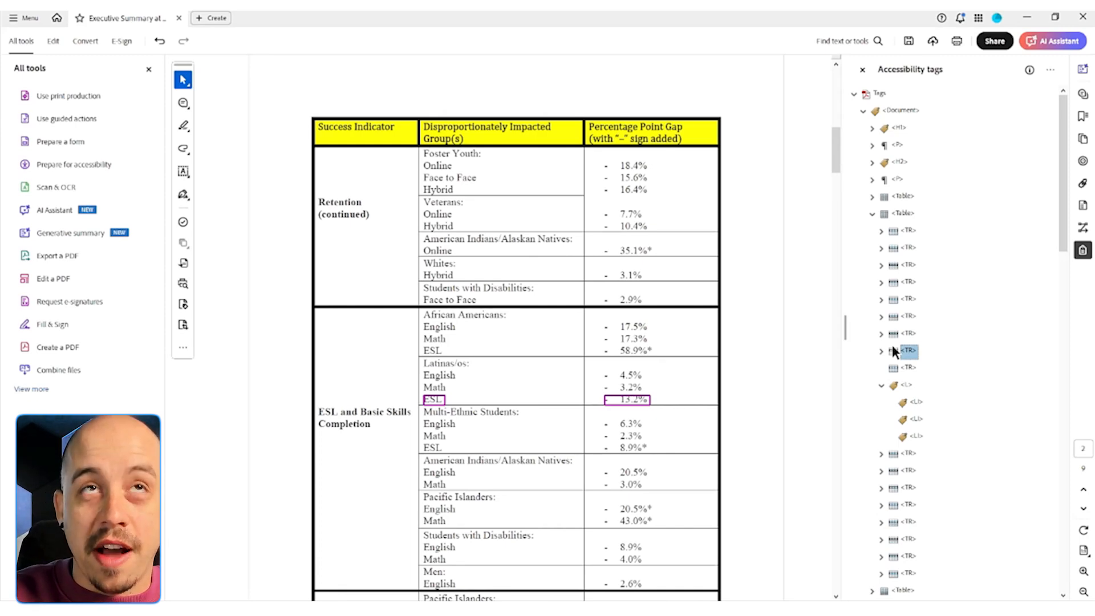
Delete the leftover list tag, with its three list items, beneath the empty row in the second table
key("Down")
key("Down")
key("Down")
key("Down")
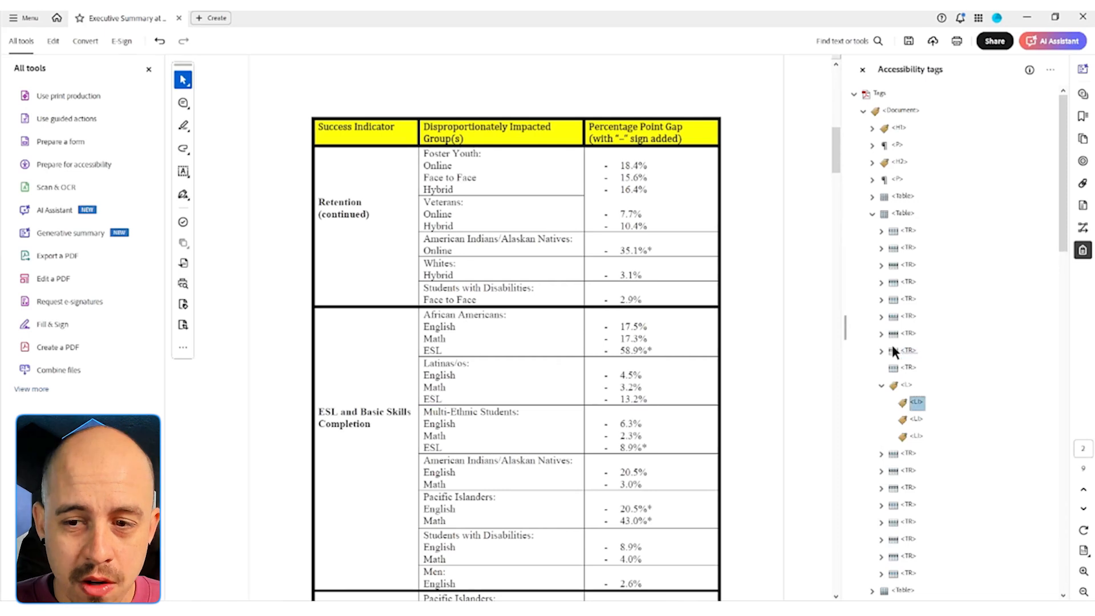
key("Up")
key("Up")
key("Delete")
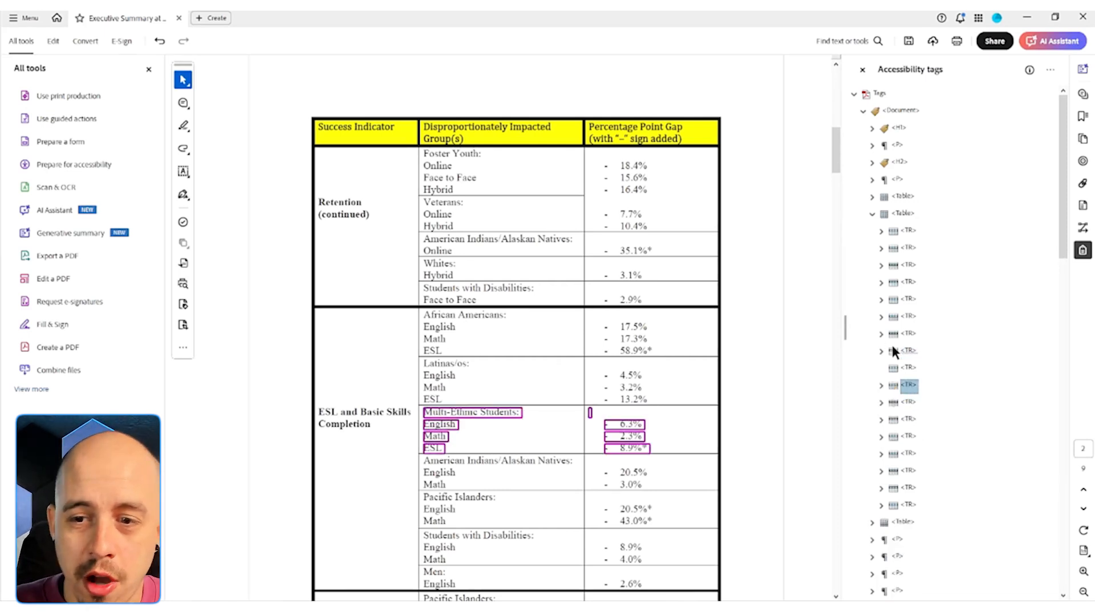
Review which page content belongs to the row tags following the empty row, starting with Multi-Ethnic Students
key("Down")
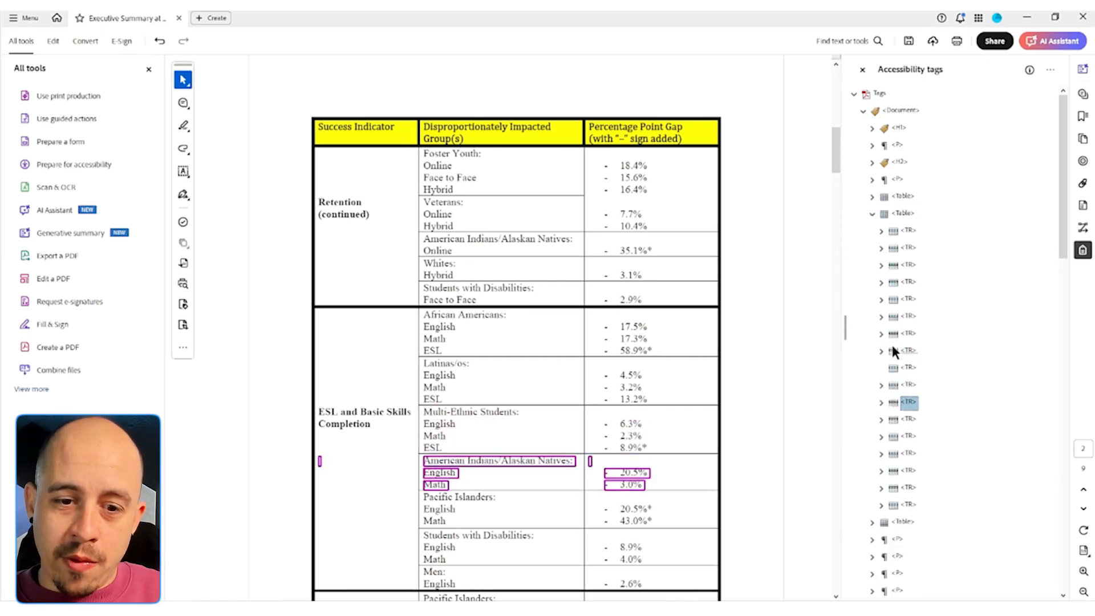
key("Down")
key("Down")
key("Down")
key("Up")
key("Up")
key("Up")
key("Up")
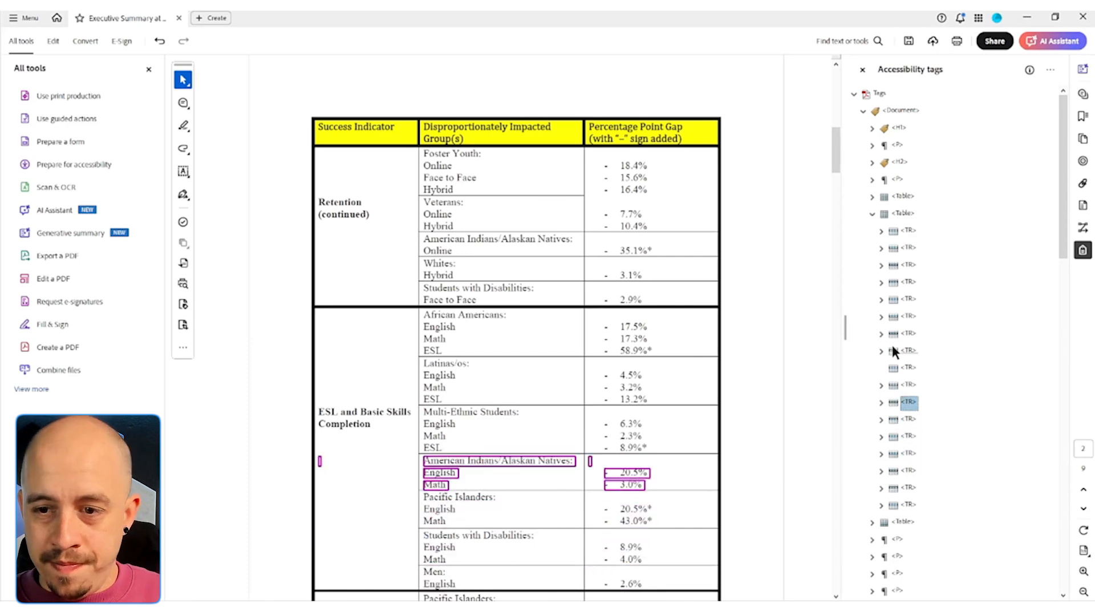
Expand the Multi-Ethnic Students row and its first cell, and select the English, Math and ESL paragraph tags
key("Right")
key("Right")
key("Right")
key("Right")
key("Down")
key("shift+Down")
key("shift+Down")
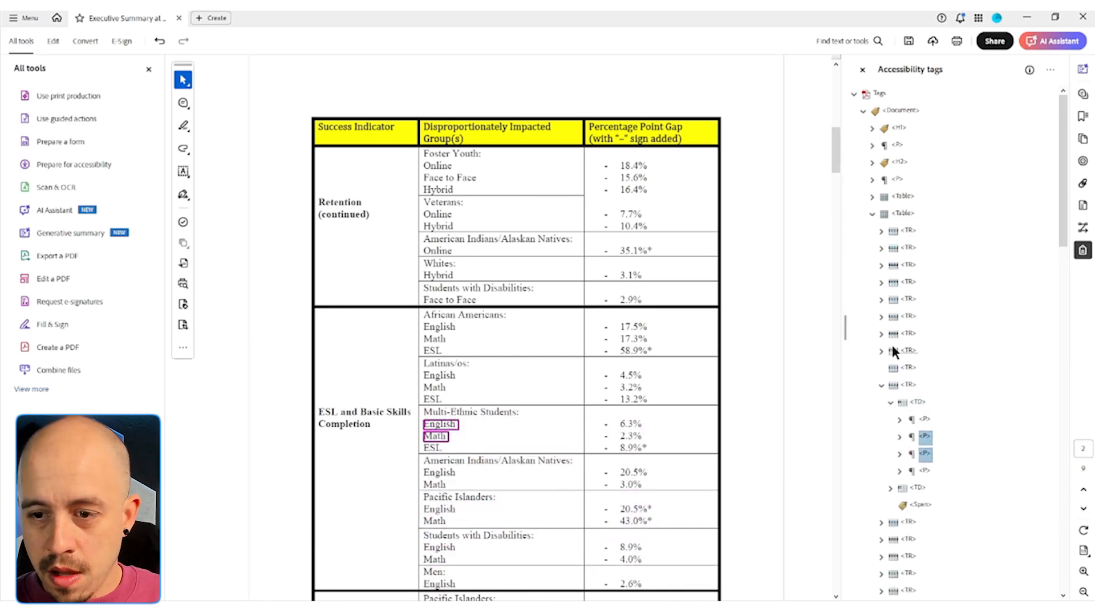
Expand the second Multi-Ethnic Students cell, then the American Indians/Alaskan Natives row and all three of its cells
left_click(890, 488)
scroll(909, 500, "down", 3)
left_click(881, 384)
left_click(891, 402)
left_click(891, 436)
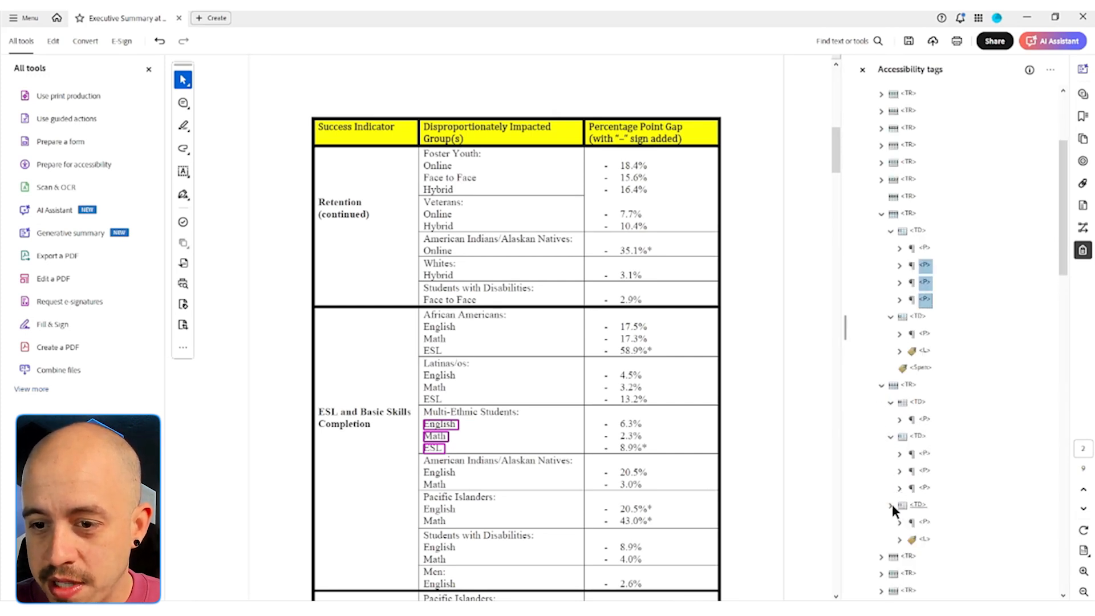
left_click(890, 504)
Expand the Pacific Islanders row of the ESL and Basic Skills section and its three cell tags
scroll(892, 504, "down", 3)
left_click(882, 402)
left_click(890, 420)
left_click(891, 454)
scroll(891, 456, "down", 3)
left_click(890, 351)
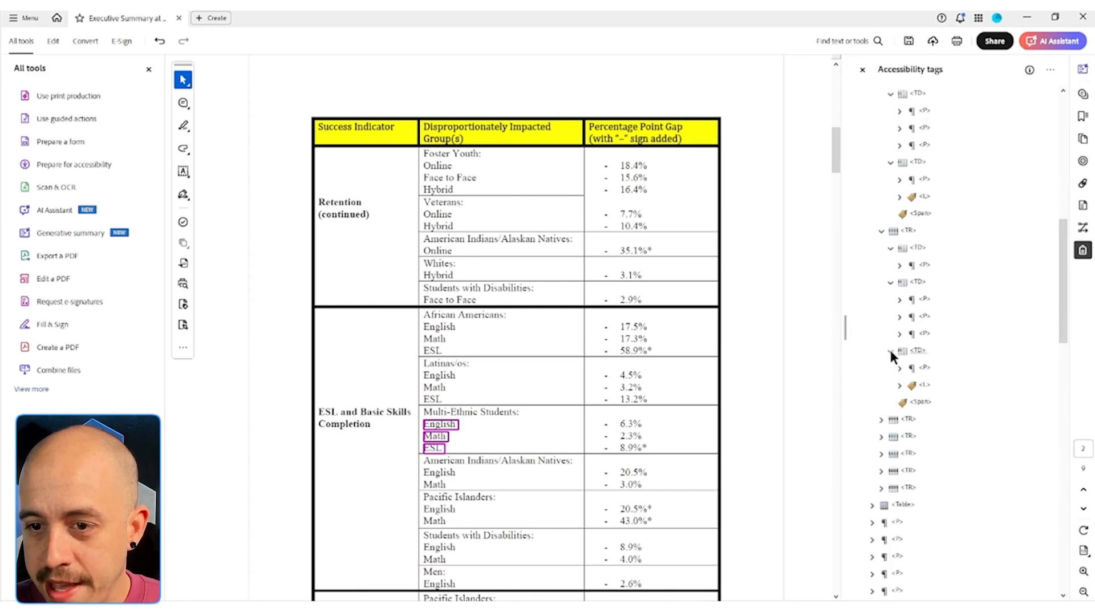
Expand the row tag after Pacific Islanders, for Students with Disabilities, and its three cells
left_click(881, 420)
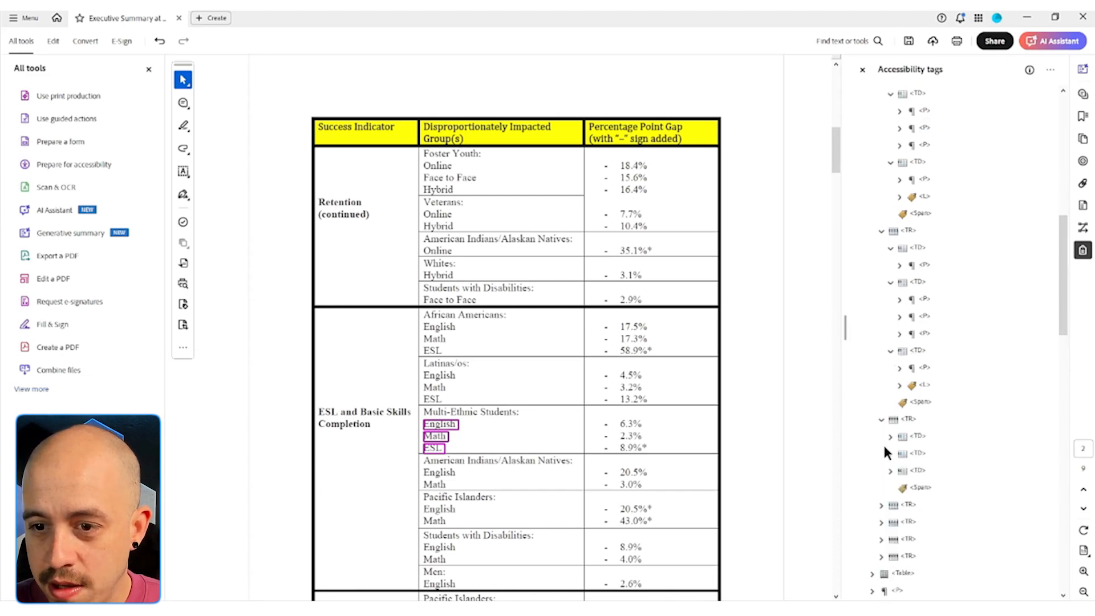
left_click(891, 437)
left_click(891, 471)
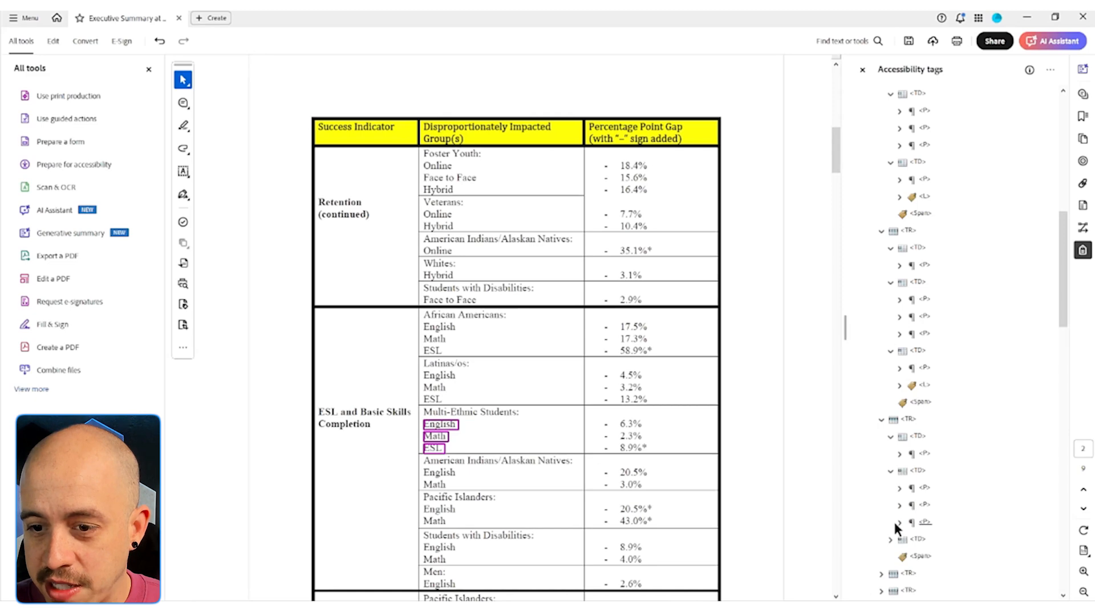
scroll(892, 525, "down", 3)
left_click(891, 368)
Expand the row tag for Men and its three cells
left_click(881, 436)
left_click(890, 454)
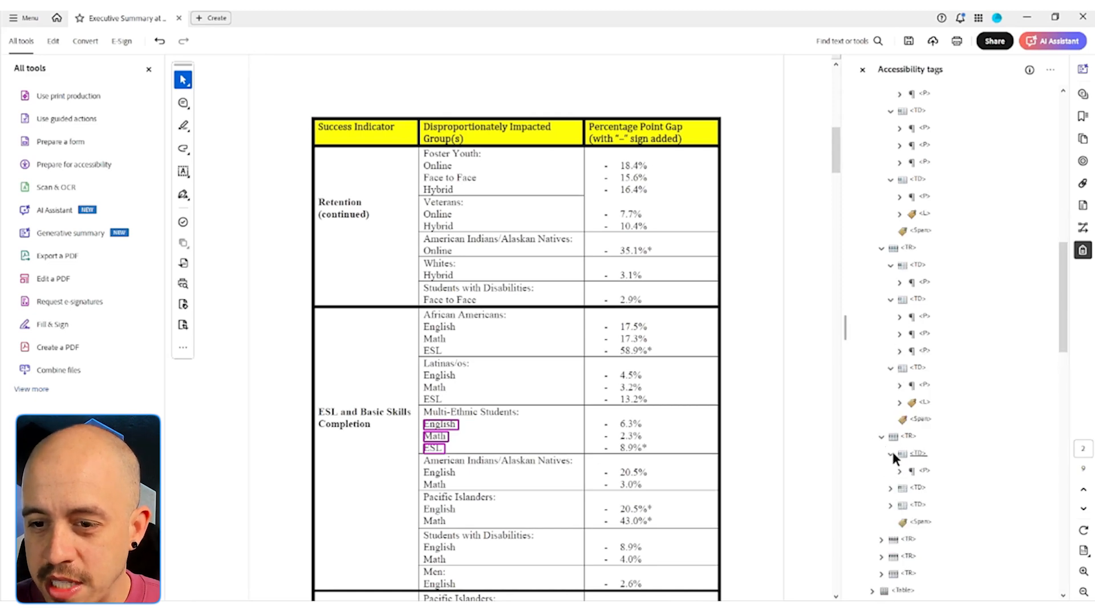
left_click(890, 488)
scroll(892, 494, "down", 3)
left_click(889, 368)
Expand the two row tags following the Men row, and open all three cells of the second one
scroll(888, 376, "down", 3)
left_click(881, 266)
left_click(882, 350)
left_click(889, 367)
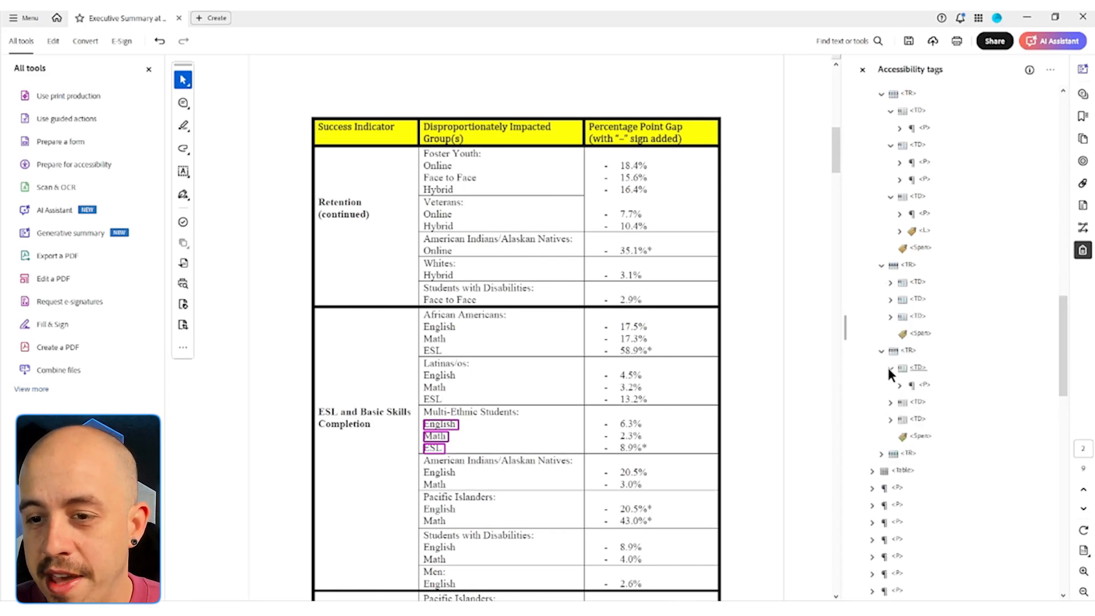
left_click(889, 403)
left_click(890, 453)
Expand the last row tag of the second table and its three cells
left_click(881, 520)
scroll(881, 516, "down", 3)
left_click(889, 367)
left_click(889, 401)
left_click(889, 452)
Expand the three cells of the skipped row just after Men, and return to the Multi-Ethnic Students row
scroll(893, 197, "up", 3)
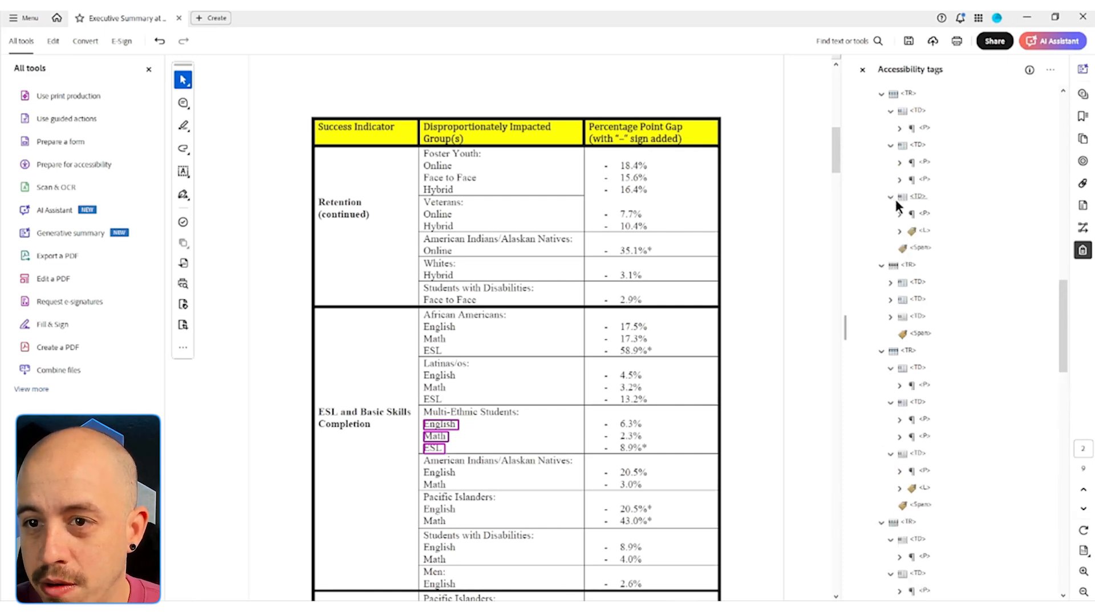
left_click(889, 281)
left_click(890, 316)
left_click(889, 385)
scroll(915, 273, "up", 3)
scroll(958, 273, "up", 3)
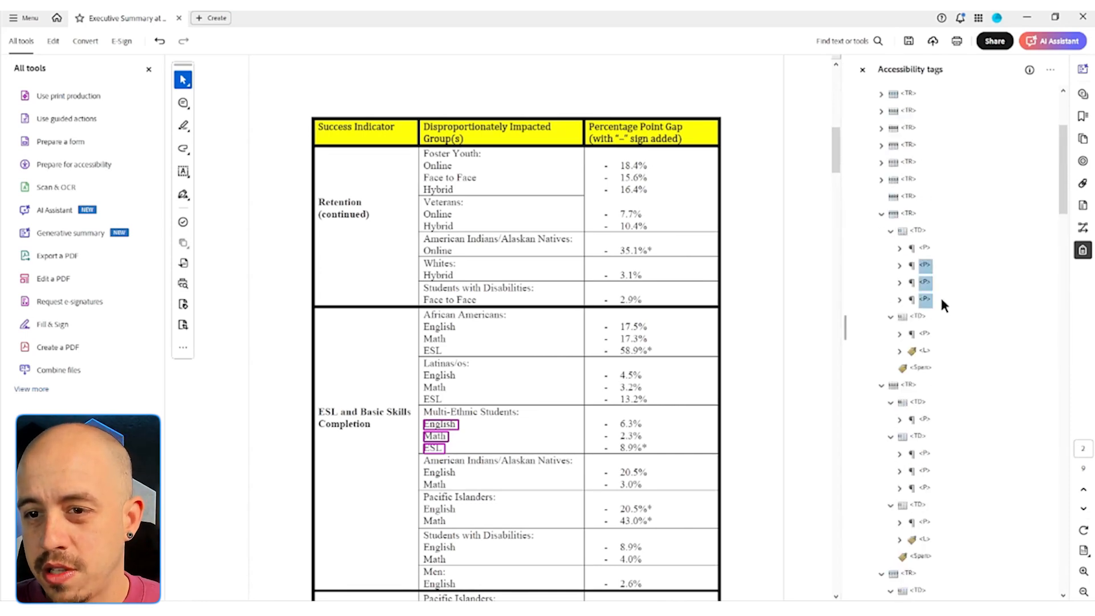
Examine the Multi-Ethnic Students row, its first cell and heading paragraph, and the empty row above it
left_click(918, 231)
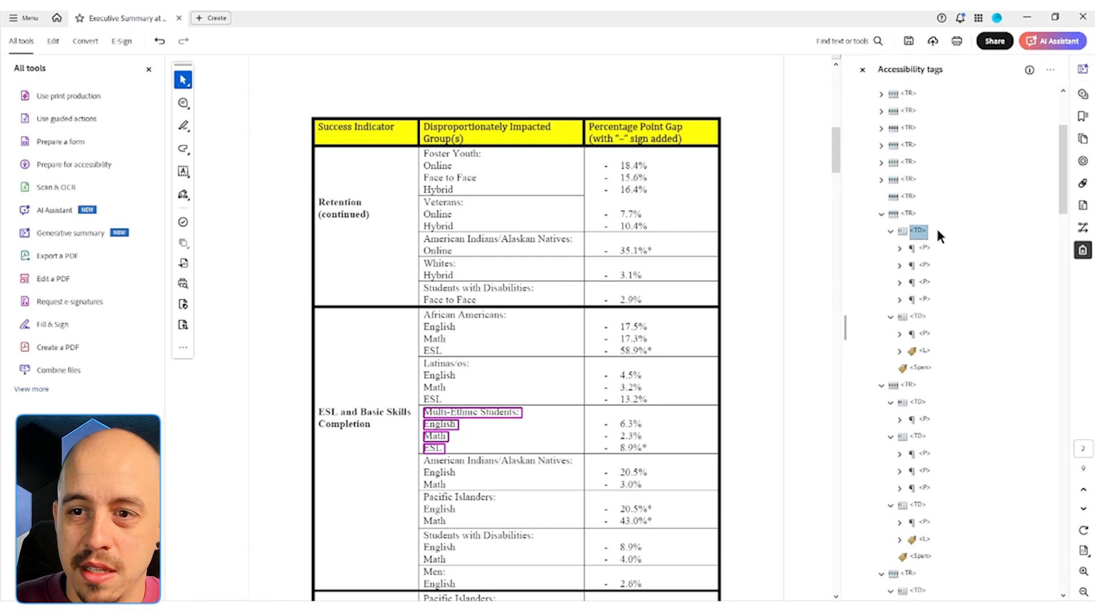
key("Up")
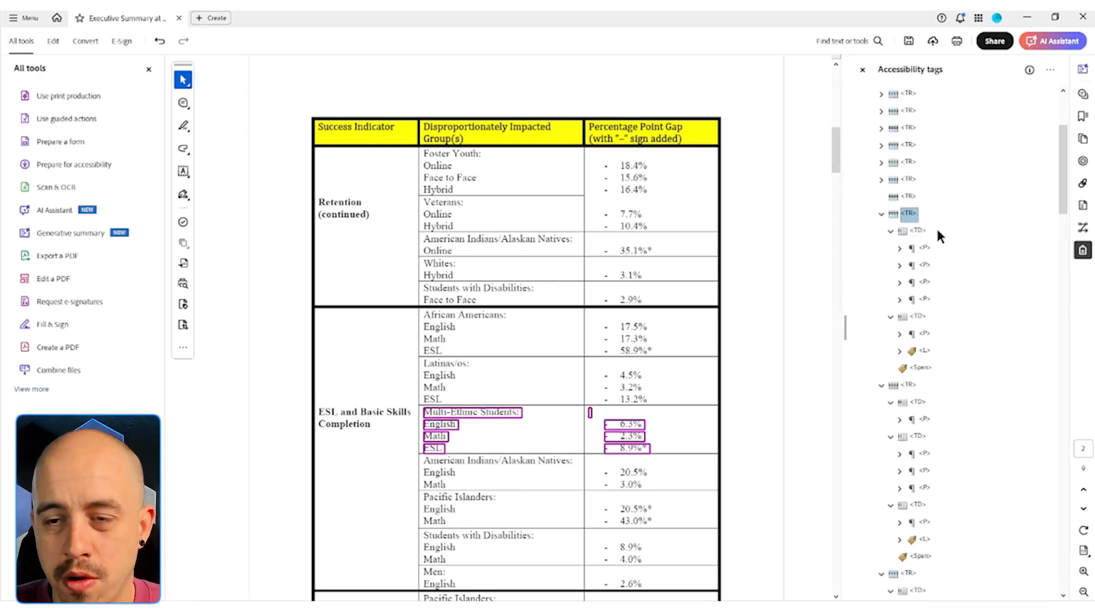
key("Up")
key("Up")
key("Down")
key("Down")
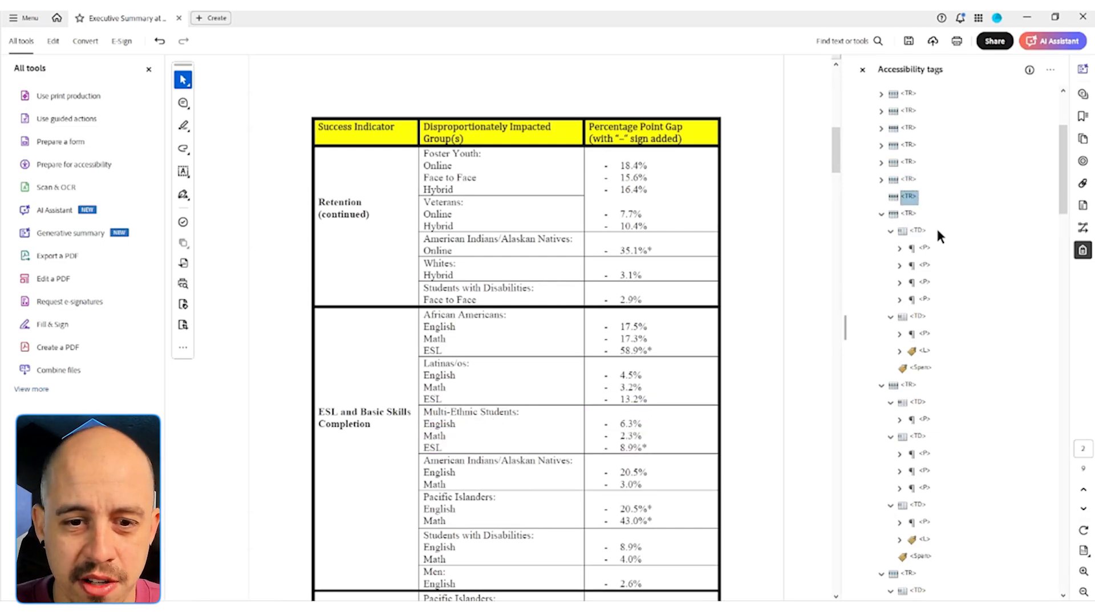
key("Down")
key("Down")
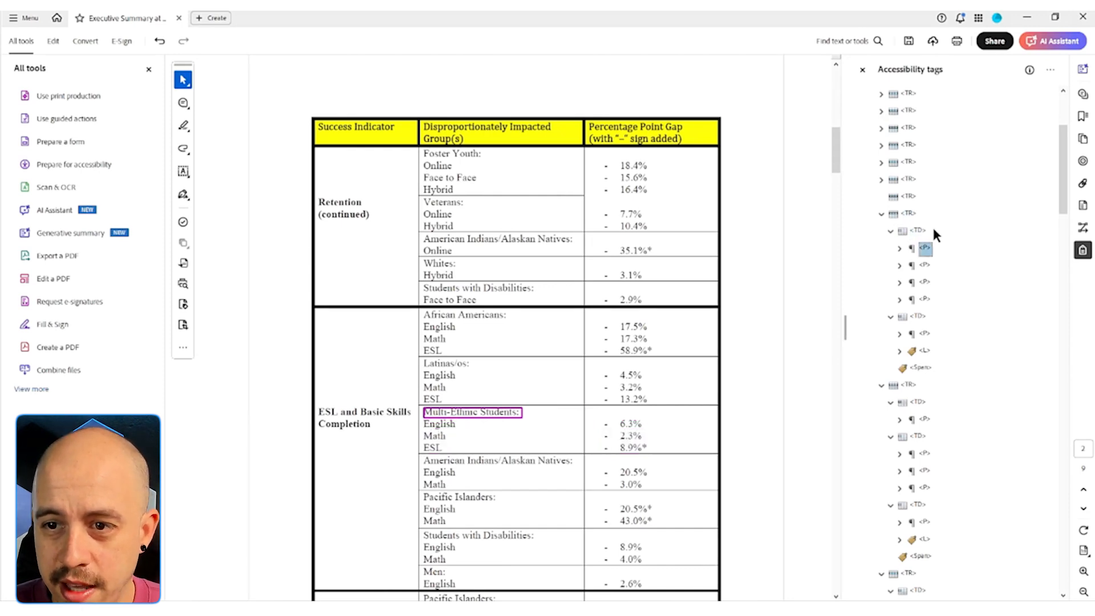
Change the Multi-Ethnic Students heading paragraph and the first paragraph of the adjacent cell to table data cell (TD) tags
left_click(925, 335)
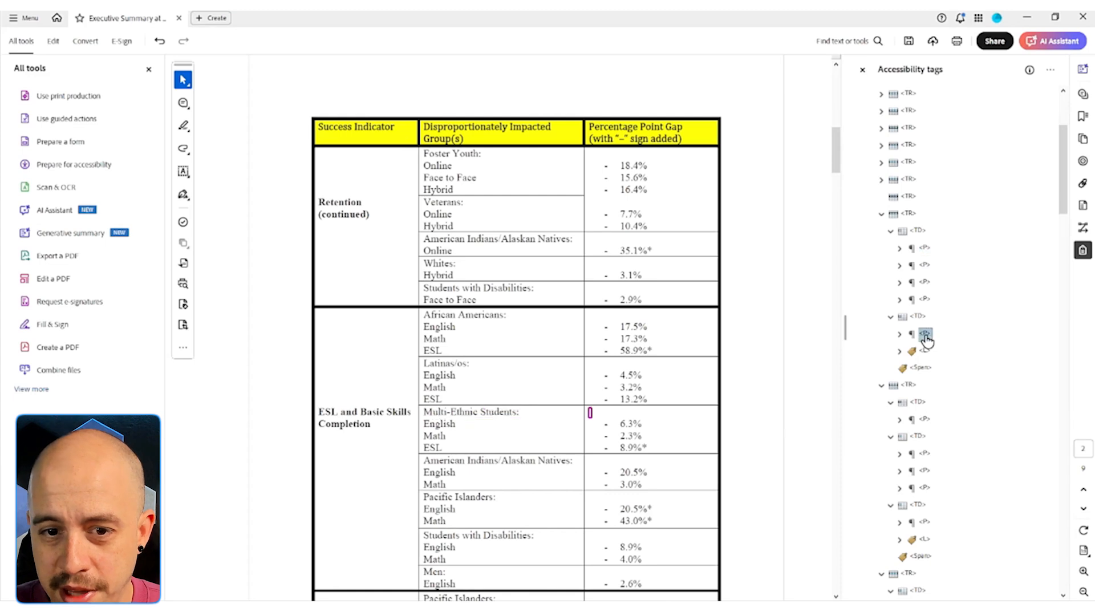
left_click(926, 249, "ctrl")
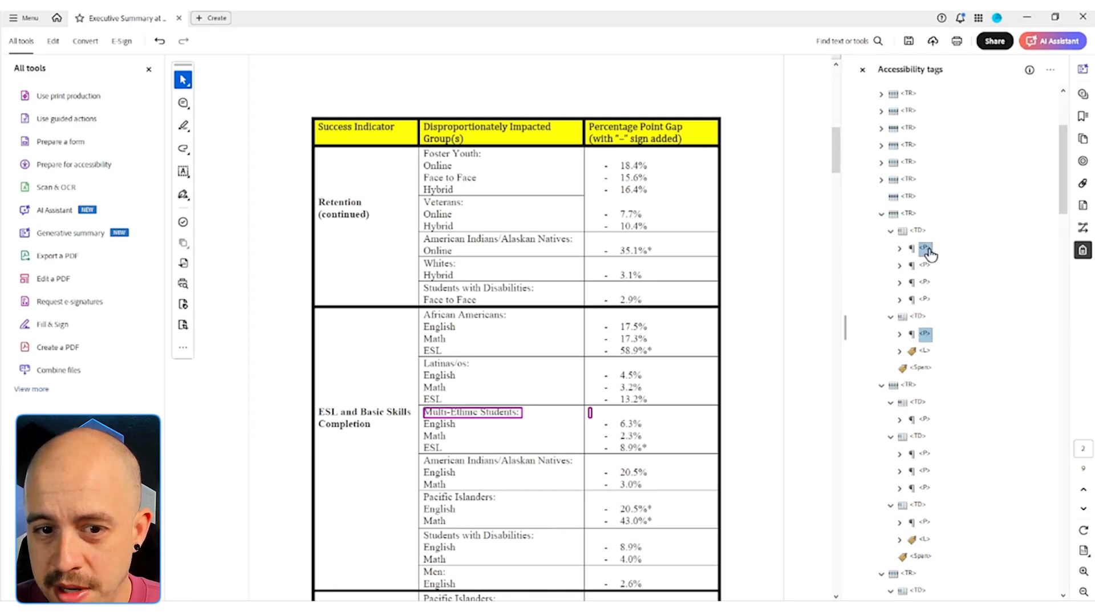
right_click(931, 249)
left_click(972, 512)
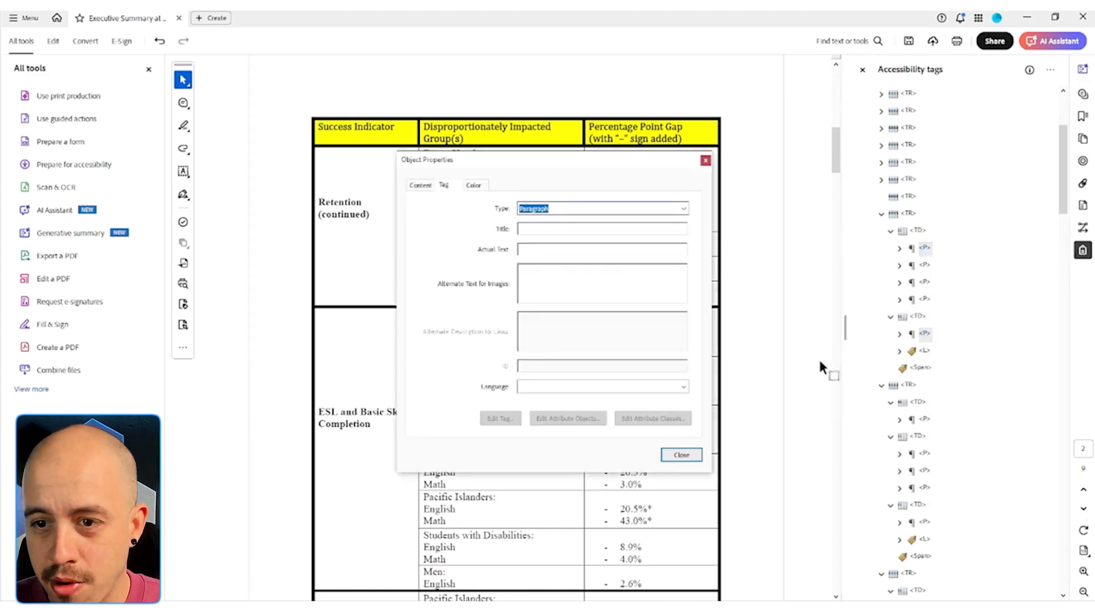
left_click(682, 455)
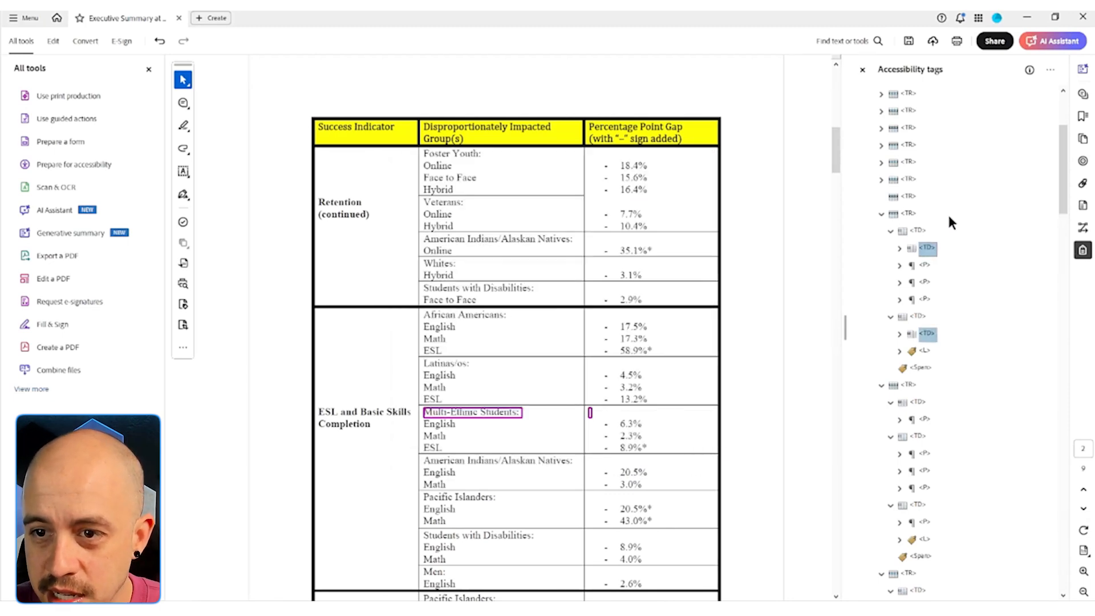
Move the two new TD tags into the empty row above and collapse that row
left_click_drag(929, 247, 919, 196)
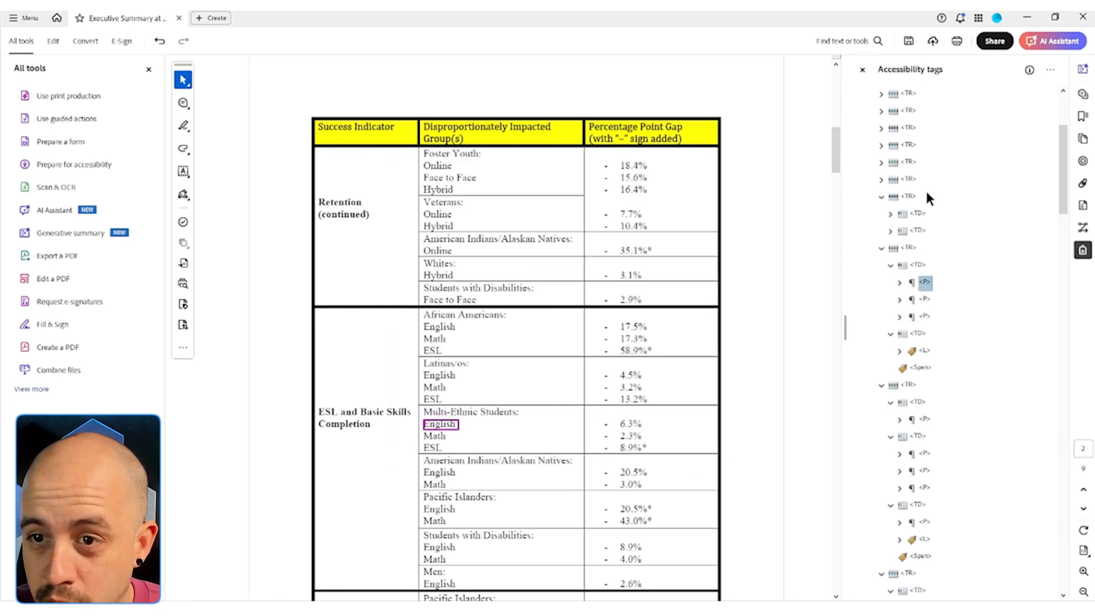
key("Up")
key("Down")
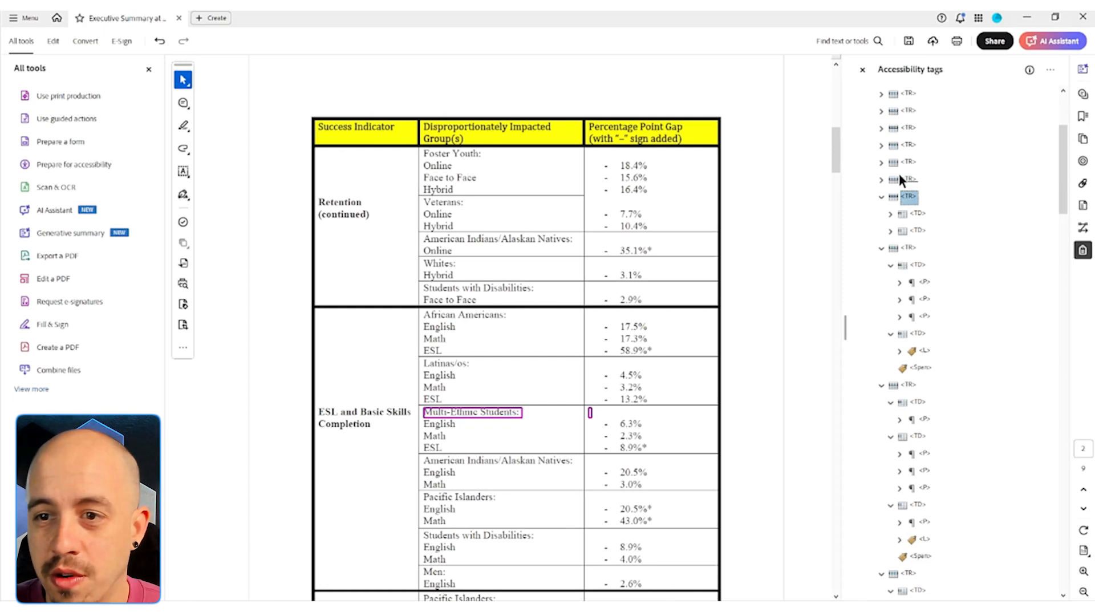
key("Left")
Cut the Math and ESL paragraph tags from the Multi-Ethnic Students cell and paste them directly below their row tag
key("Down")
key("Down")
key("Down")
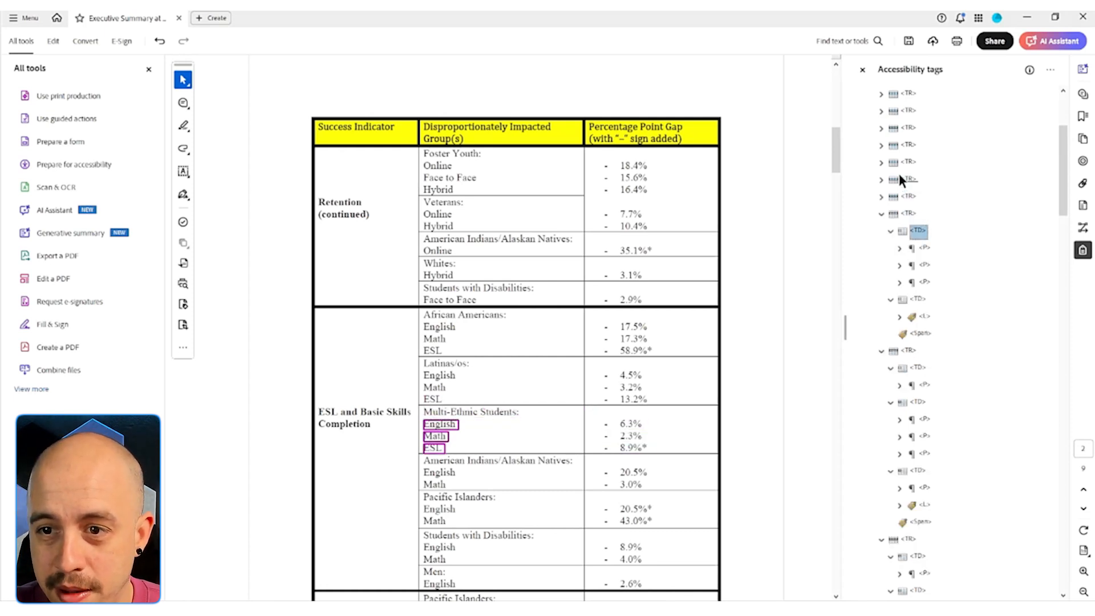
key("Down")
key("shift+Down")
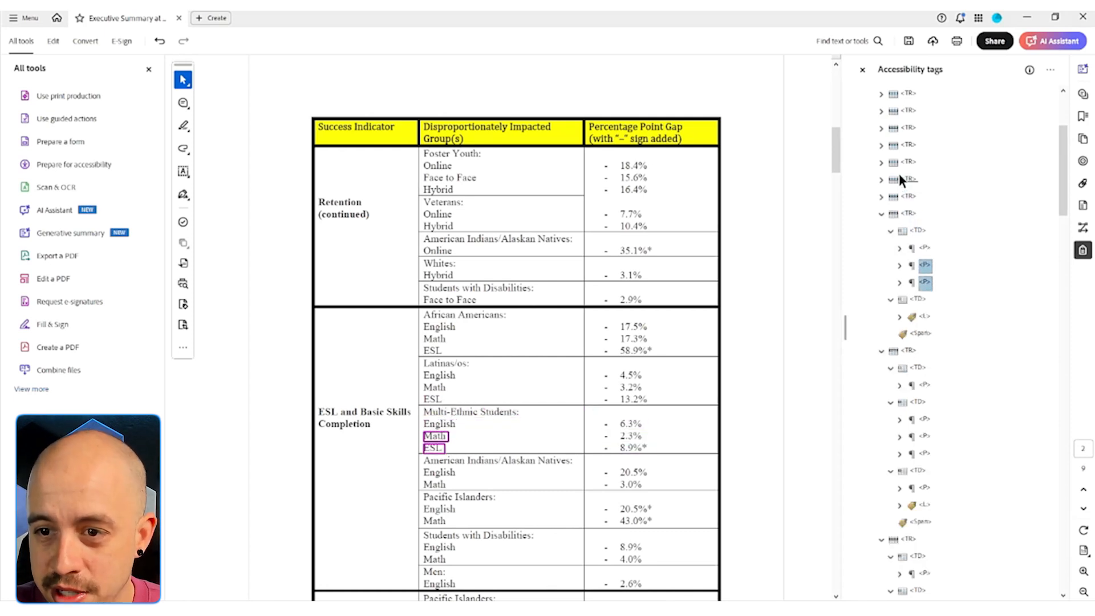
key("ctrl+x")
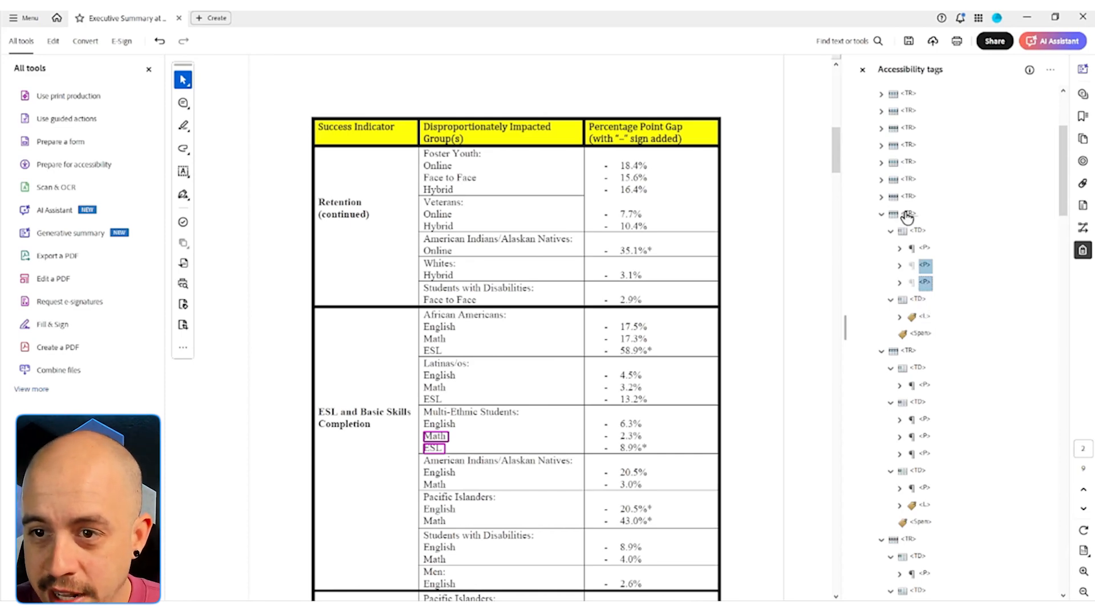
left_click(909, 214)
key("ctrl+v")
Cut the percentage list tag from the row's second cell and paste it directly below the English row tag
left_click(925, 281)
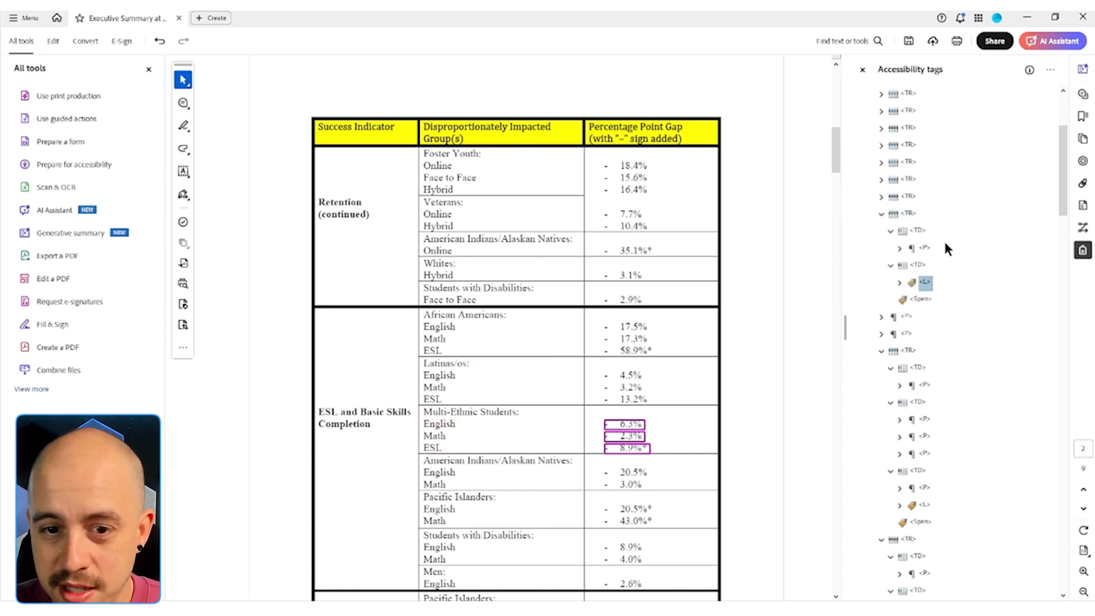
key("Right")
key("Right")
key("Down")
key("Up")
key("Up")
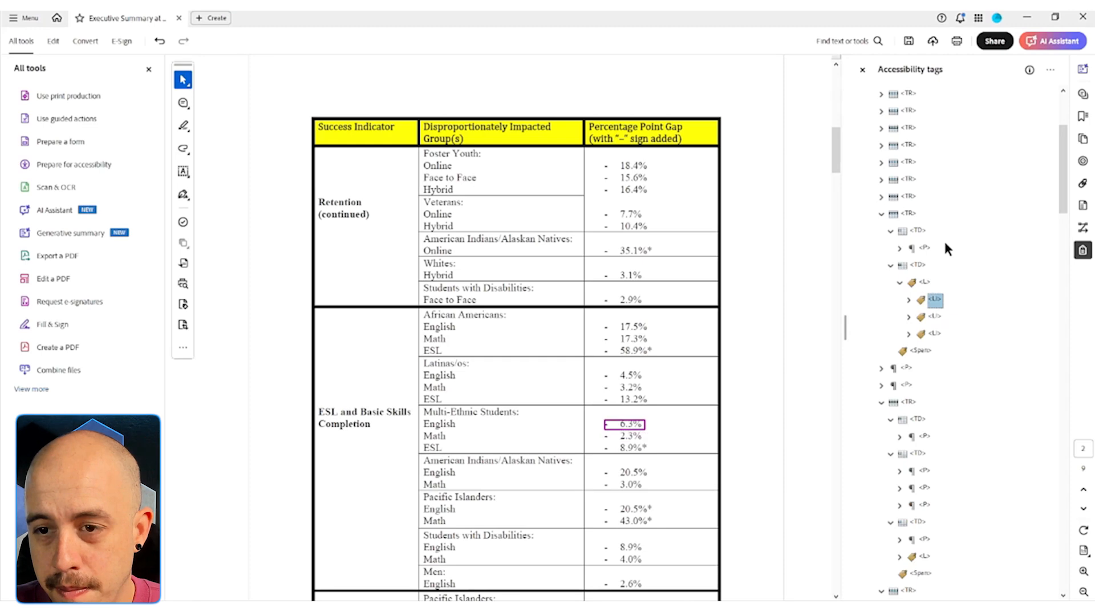
key("ctrl+x")
key("Up")
key("Up")
key("Up")
key("Up")
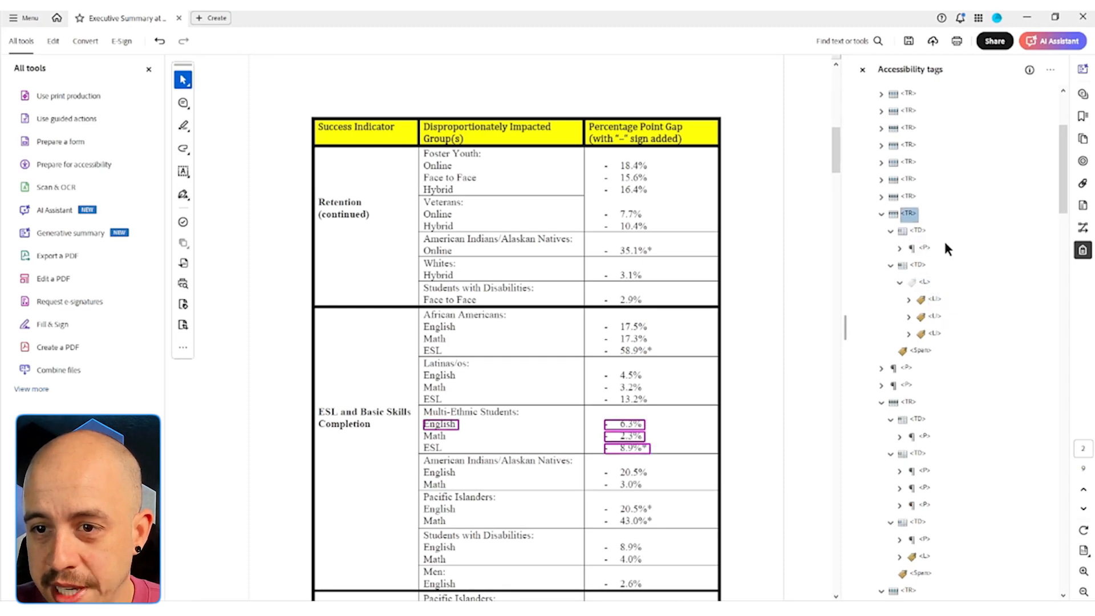
key("ctrl+v")
Delete the leftover Span tag from the English row and collapse the row's first cell
key("Down")
key("Down")
key("Down")
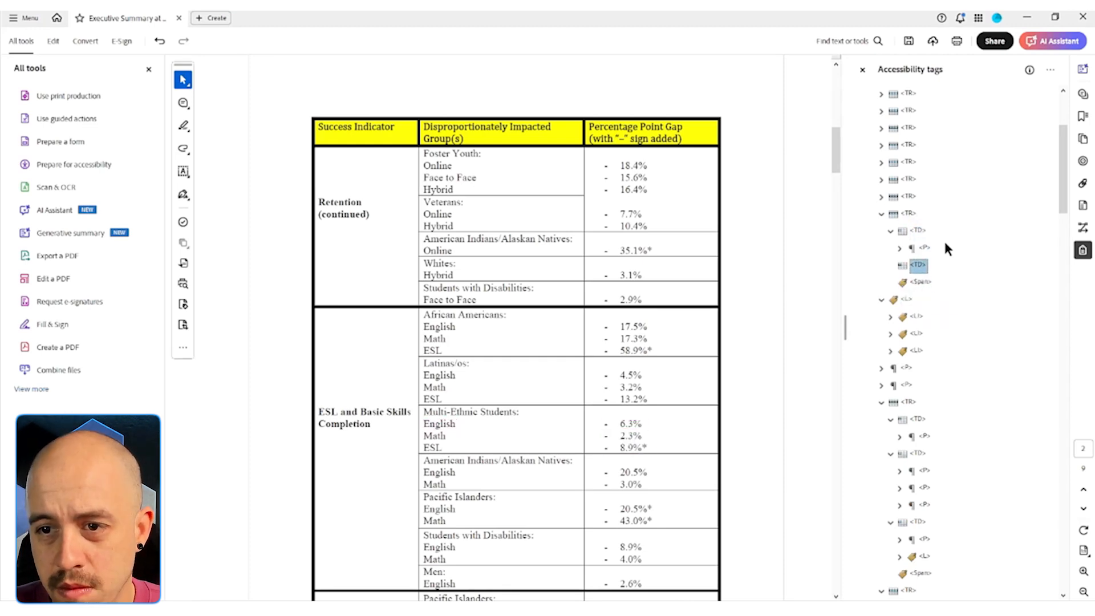
key("Down")
key("Delete")
key("Down")
key("Left")
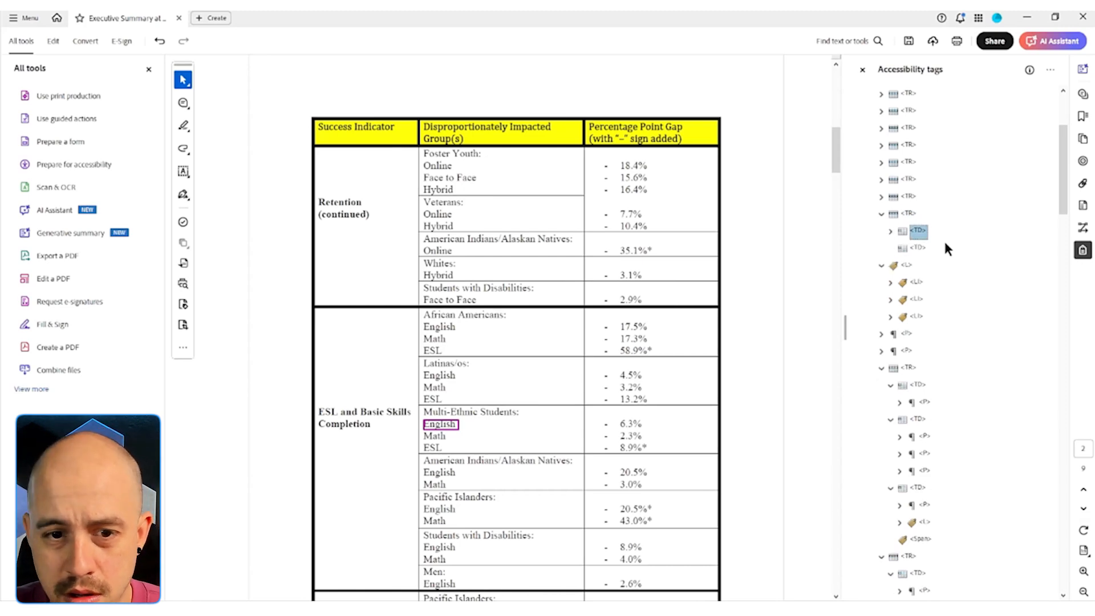
Examine the English row, its empty second cell and the list items placed below the row
key("Down")
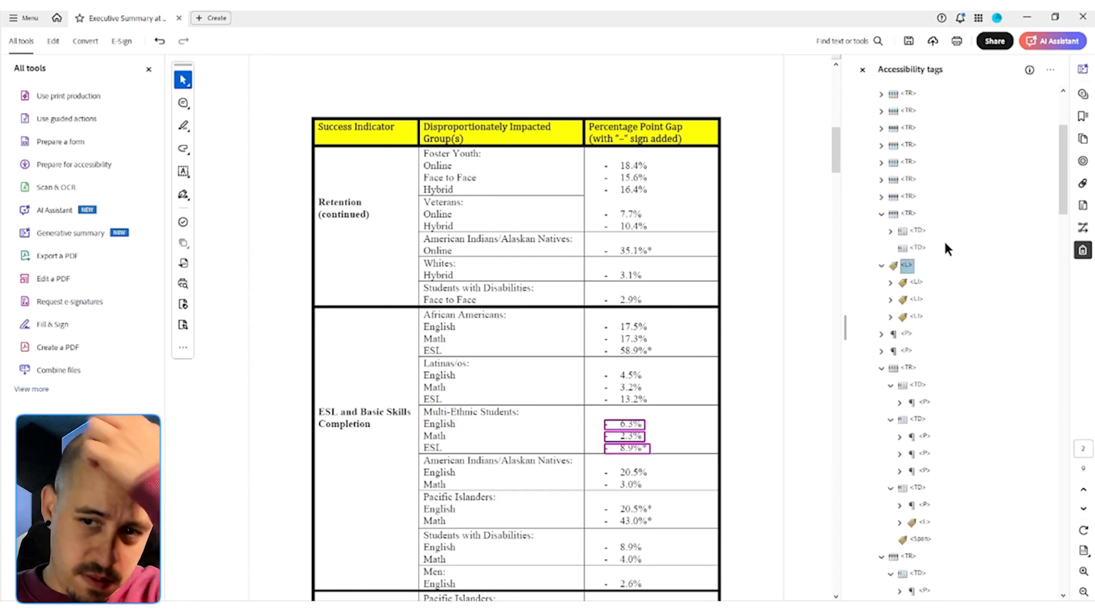
key("Down")
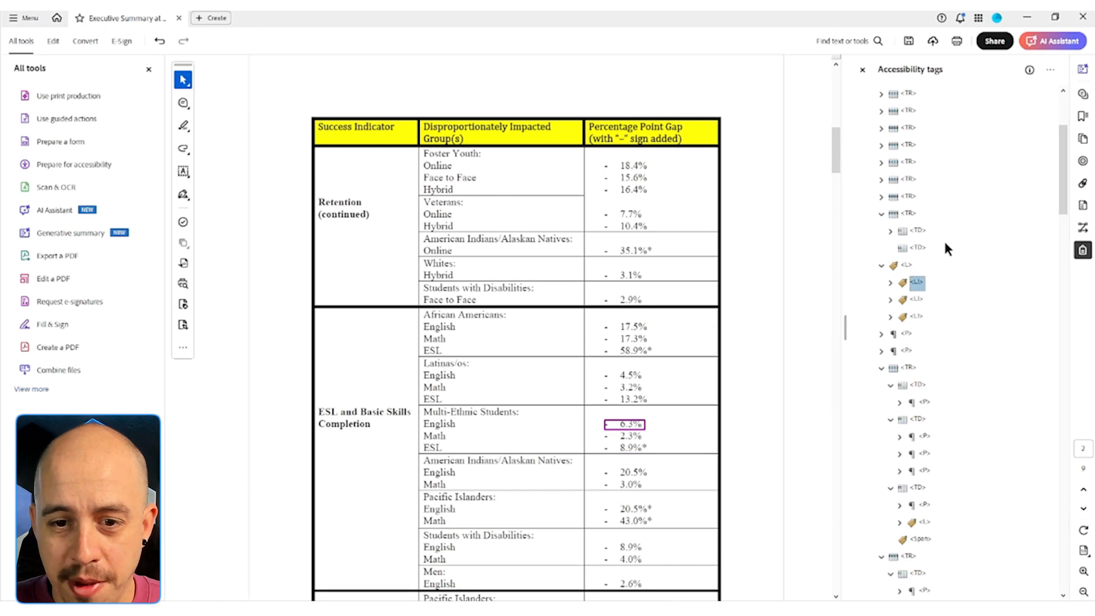
key("Up")
key("Up")
key("Up")
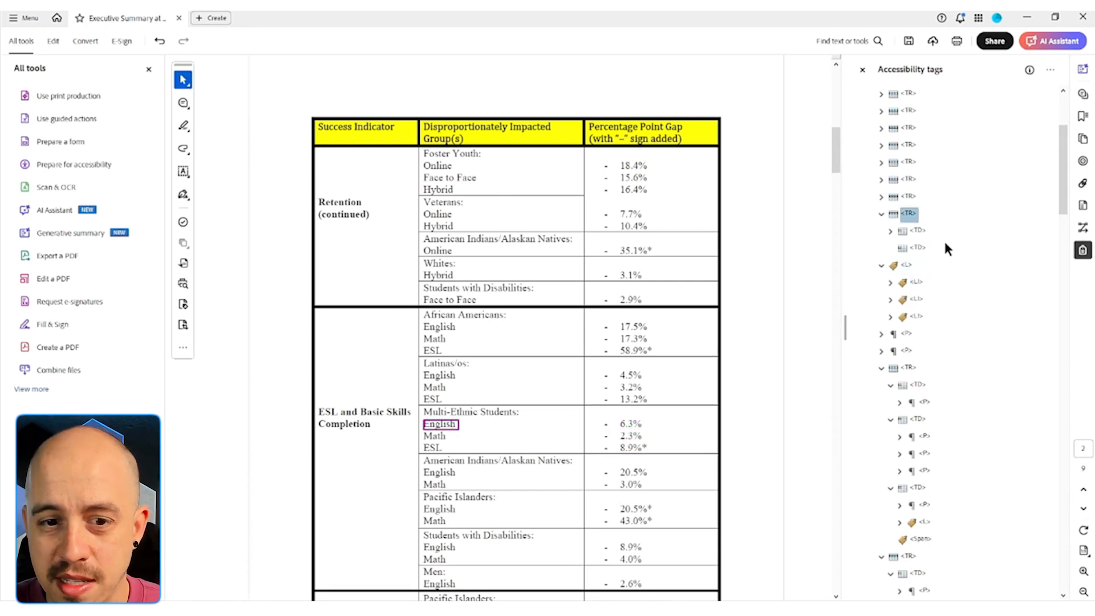
key("Down")
key("Down")
key("Down")
key("Down")
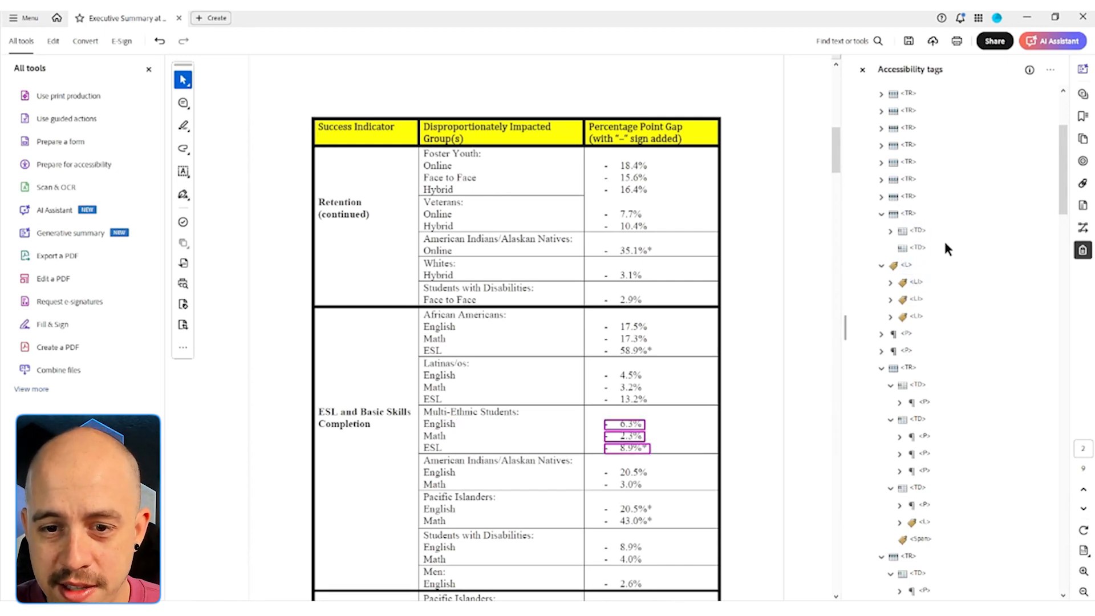
Expand the first list item below the English row and rename its 6.3% LBody tag to P
key("Up")
key("Down")
key("Right")
key("Down")
key("F2")
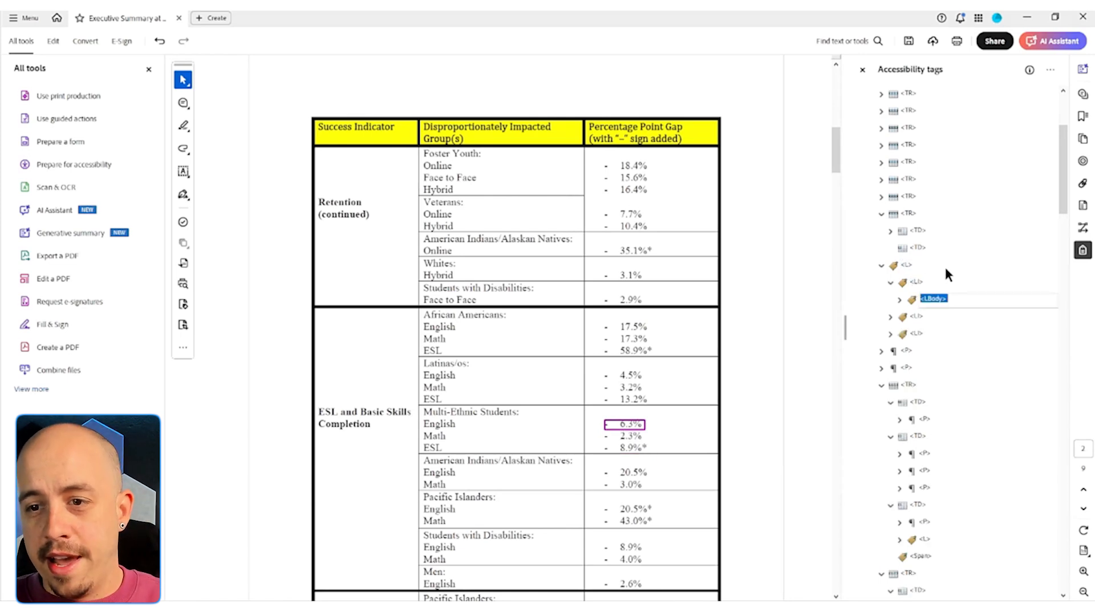
key("Right")
key("Left")
key("BackSpace")
key("BackSpace")
key("BackSpace")
key("BackSpace")
key("BackSpace")
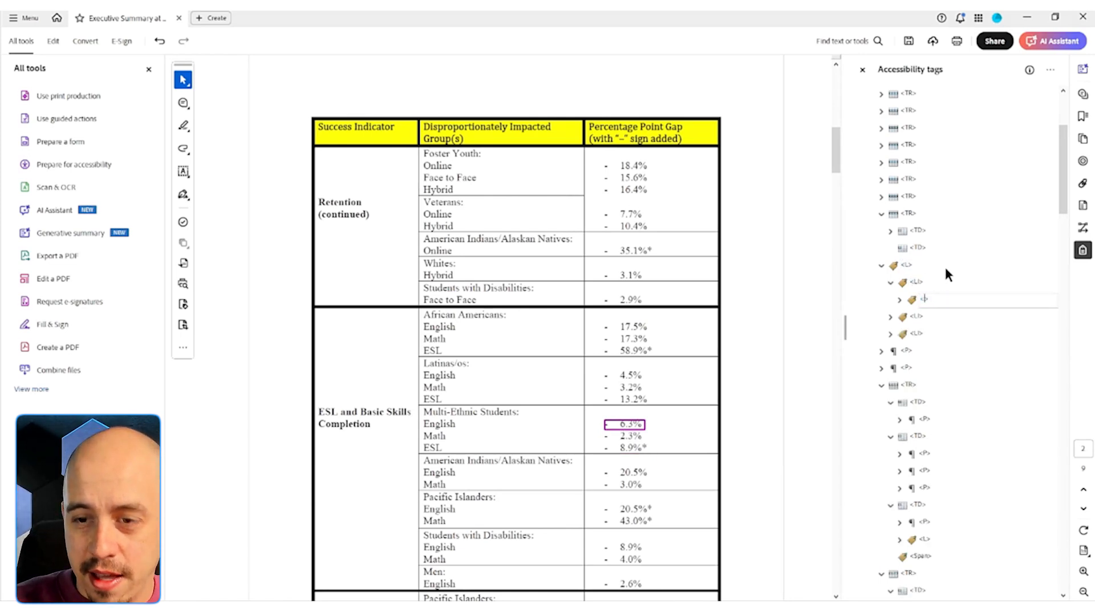
left_click(915, 303)
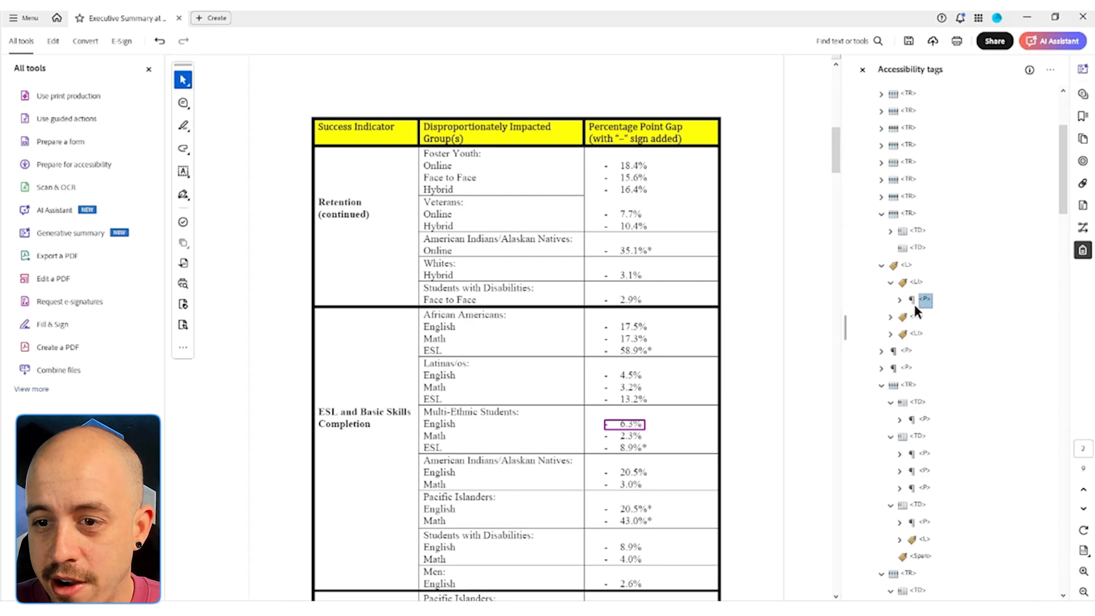
Move the 6.3% paragraph tag into the English row's empty second cell and collapse the row
left_click_drag(929, 304, 916, 250)
left_click(916, 230)
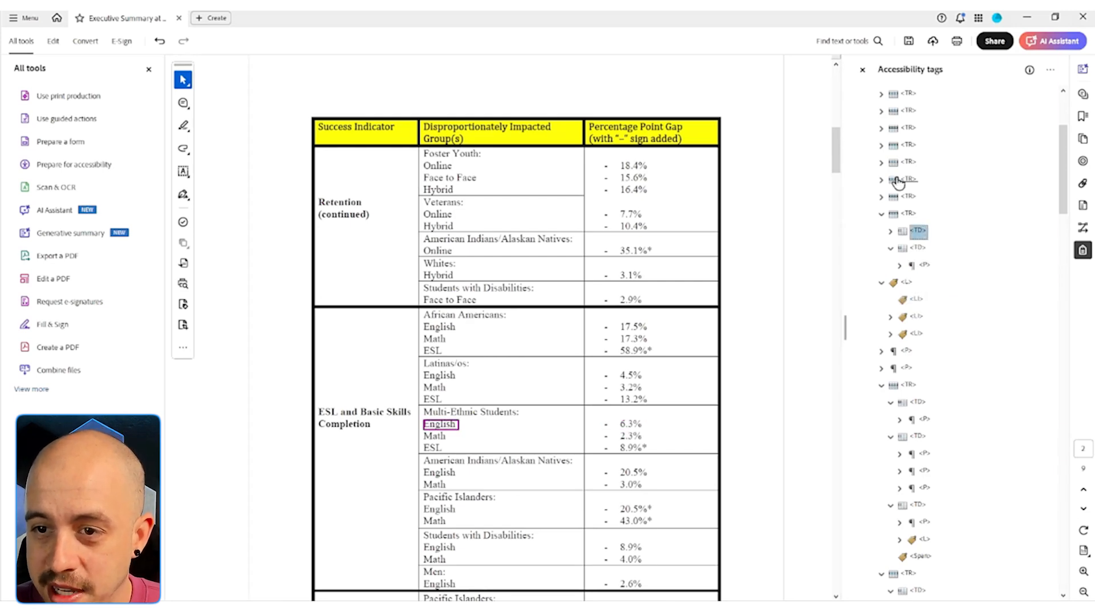
left_click(897, 216)
key("Left")
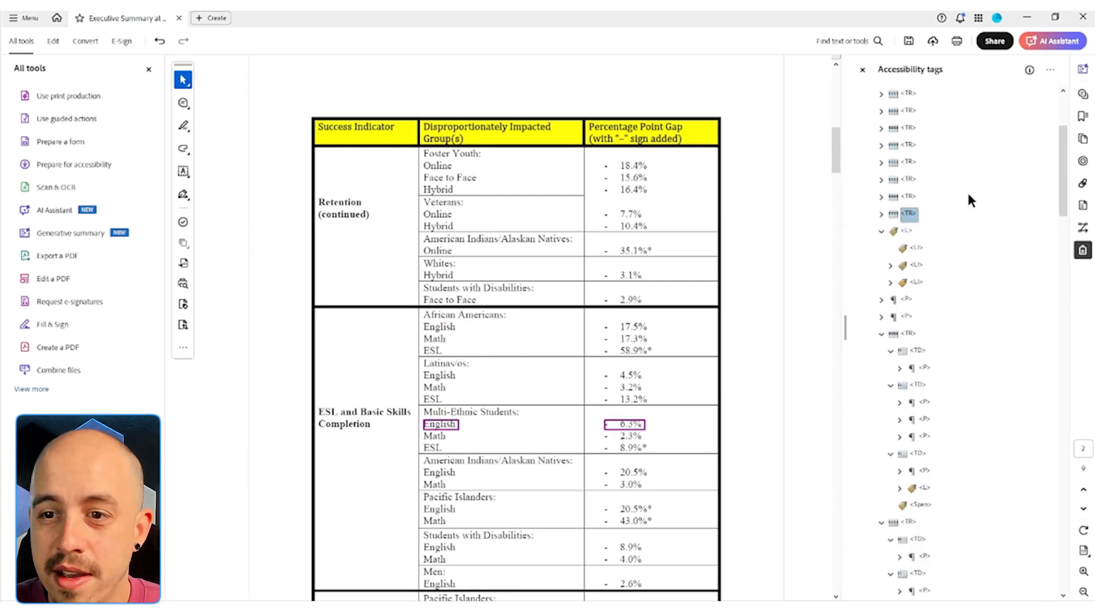
Add three empty TR tags below the Multi-Ethnic Students English row
right_click(908, 214)
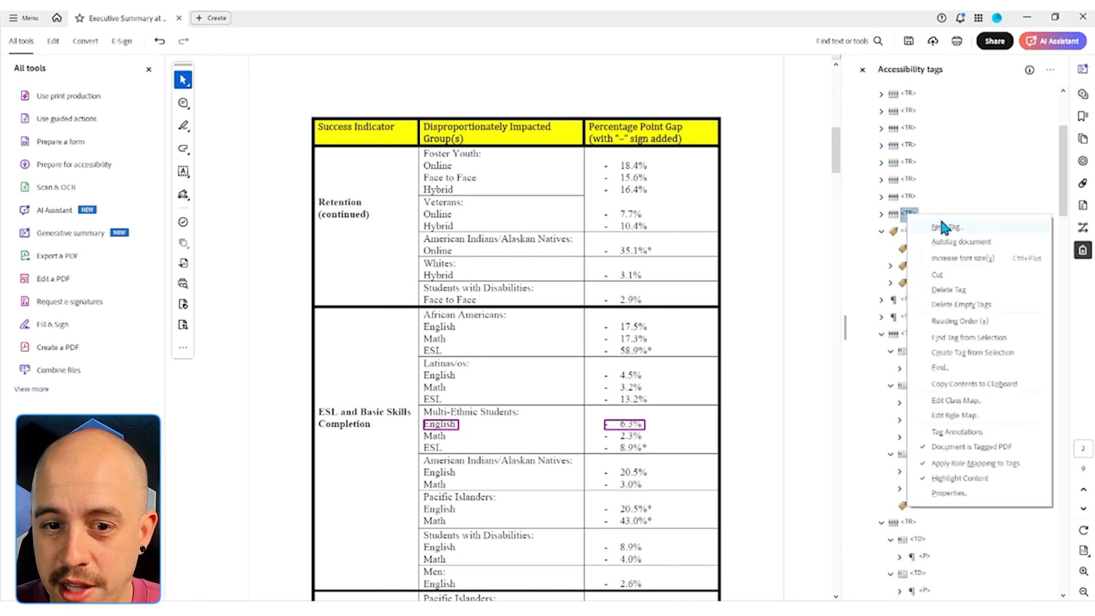
left_click(939, 227)
left_click(532, 332)
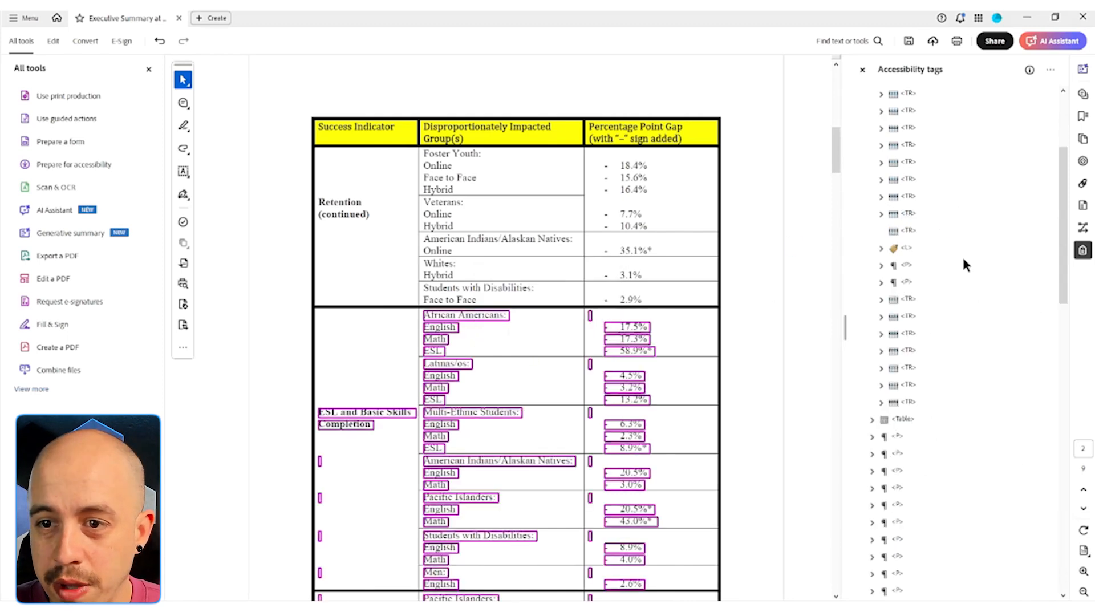
right_click(907, 231)
left_click(938, 246)
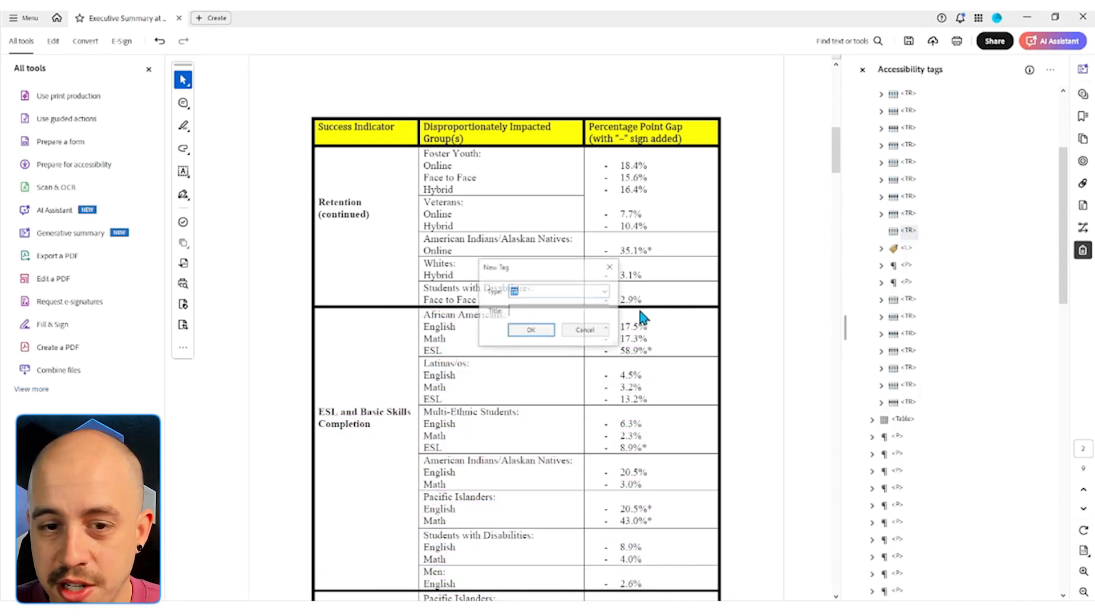
left_click(531, 331)
Examine the leftover percentage list and the Math paragraph tag below the empty rows against the highlighted table content
key("Up")
key("Up")
key("Down")
key("Down")
key("Down")
key("Up")
key("Up")
key("Up")
key("Up")
key("Up")
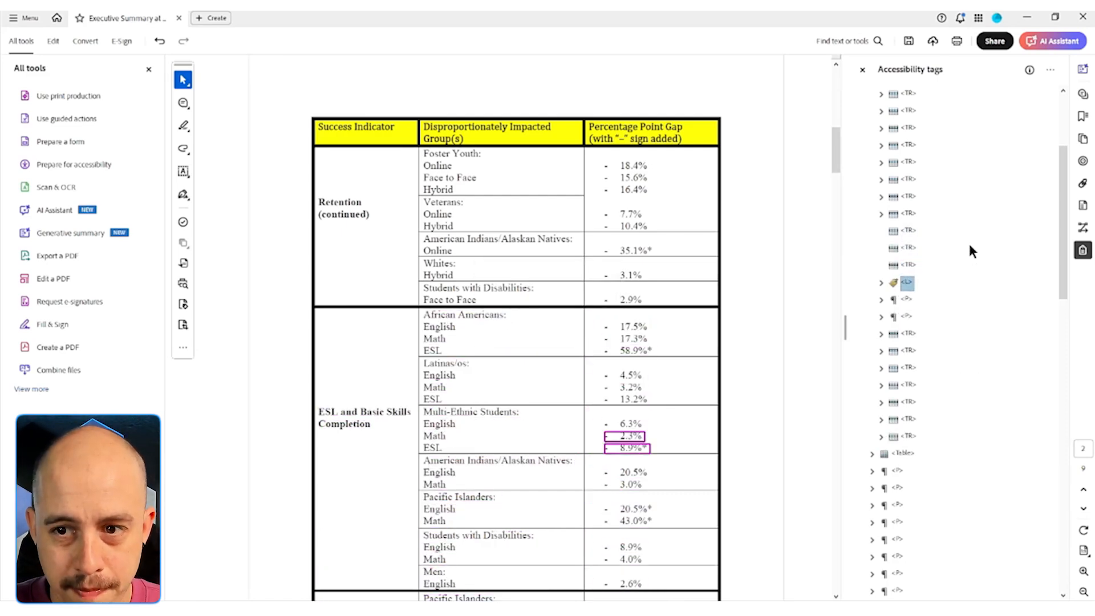
key("Down")
key("Down")
key("Down")
key("Down")
key("Down")
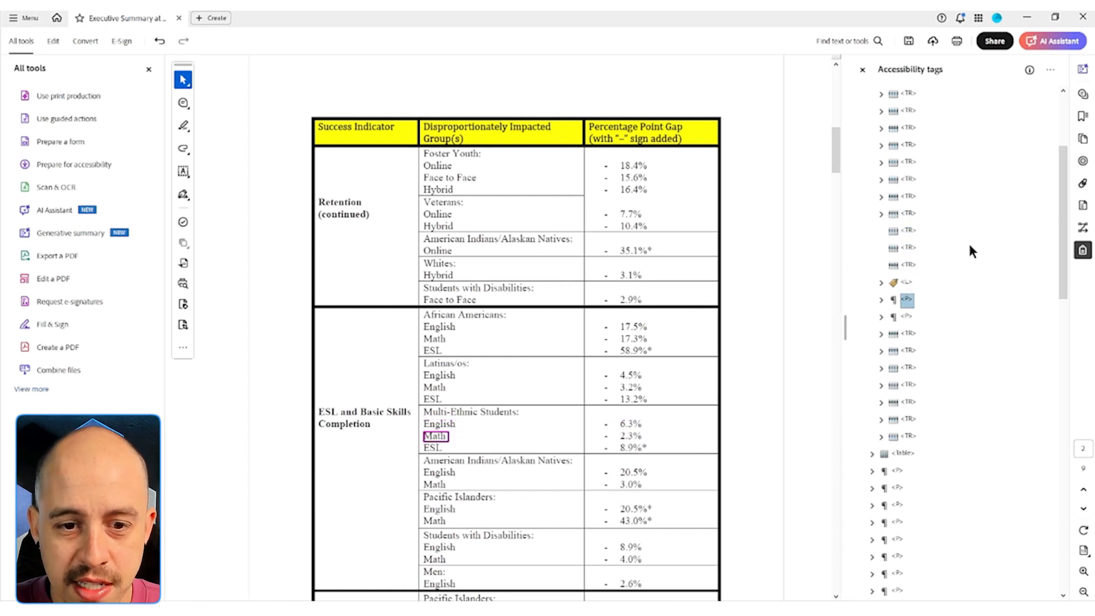
Expand the Multi-Ethnic Students percentage list and its remaining items to expose their LBody tags
key("Right")
key("Up")
key("Right")
key("Down")
key("Down")
key("Right")
key("Down")
Change the Multi-Ethnic Students Math paragraph and 2.3% LBody tags to TD and move them into the first empty row
left_click(908, 369)
right_click(907, 369)
left_click(935, 350)
type("TD")
left_click(684, 454)
left_click_drag(906, 243, 908, 232)
Change the ESL paragraph and 8.9% LBody tags to TD and move them into the next empty row
left_click(892, 368)
left_click(944, 386)
right_click(945, 387)
left_click(970, 371)
type("TD")
left_click(685, 454)
left_click_drag(921, 405, 909, 282)
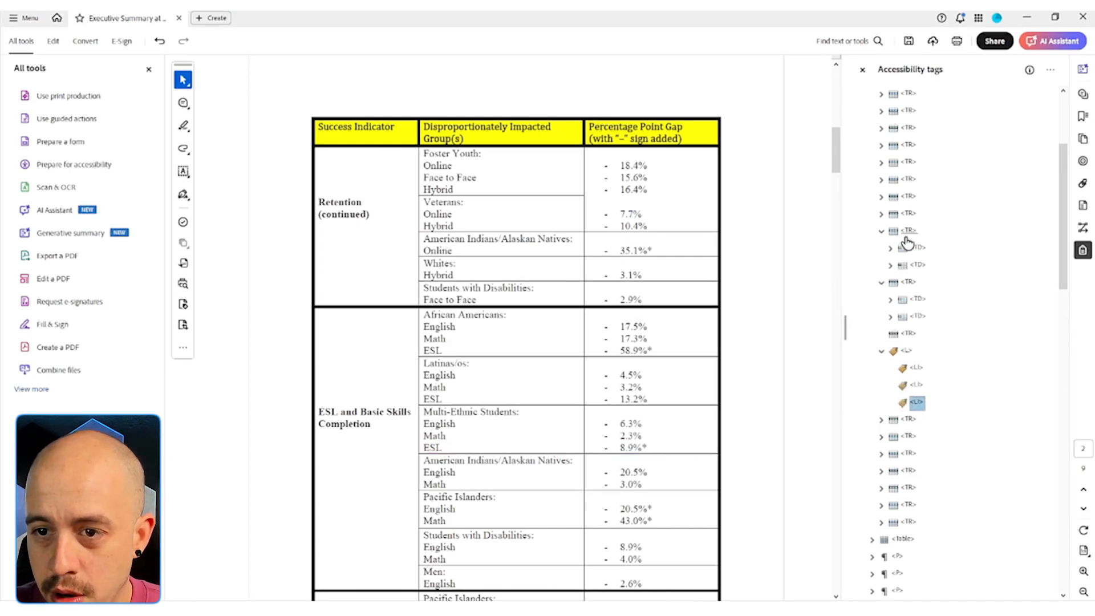
Collapse the Math and ESL rows and delete the emptied Multi-Ethnic Students list tag
left_click(908, 231)
key("Left")
key("Down")
key("Left")
key("Down")
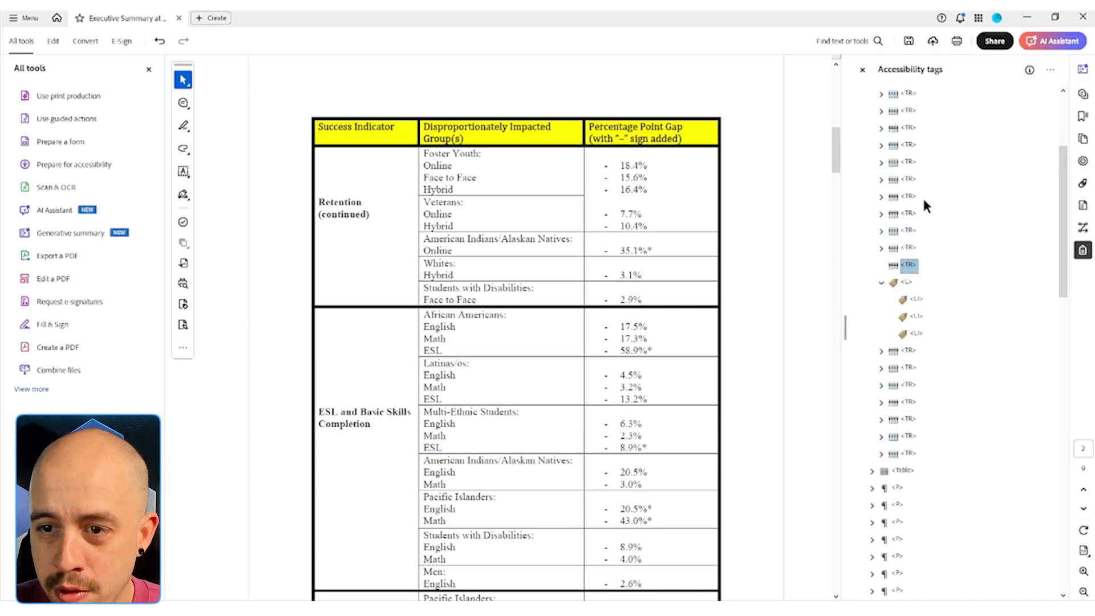
key("Down")
key("Delete")
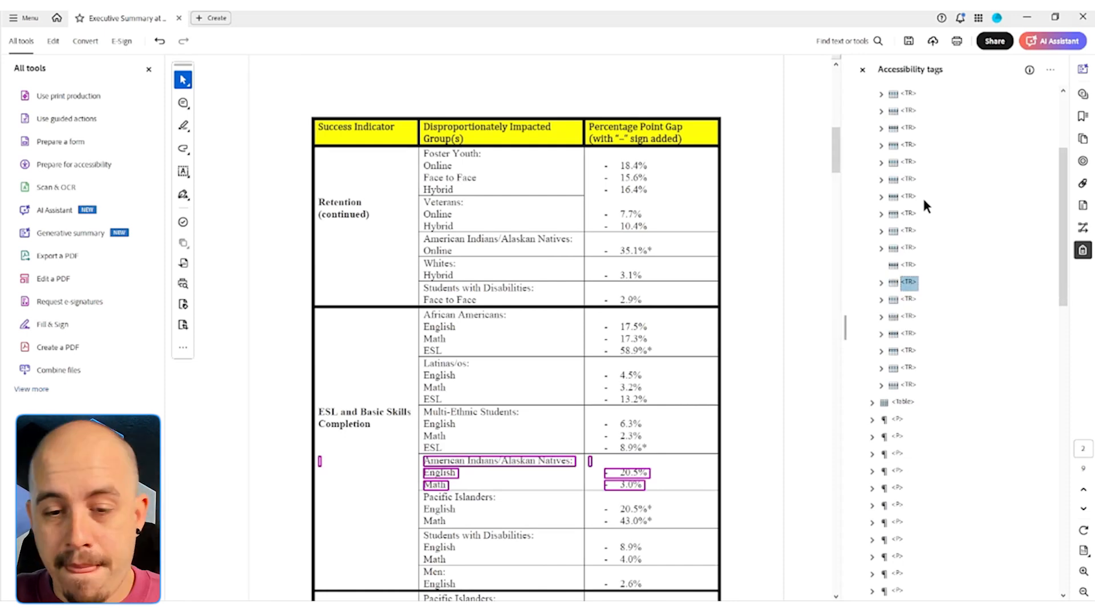
Cut the English and Math paragraph tags from the American Indians/Alaskan Natives cell and paste them below their row tag
key("Right")
key("Right")
key("Right")
key("Right")
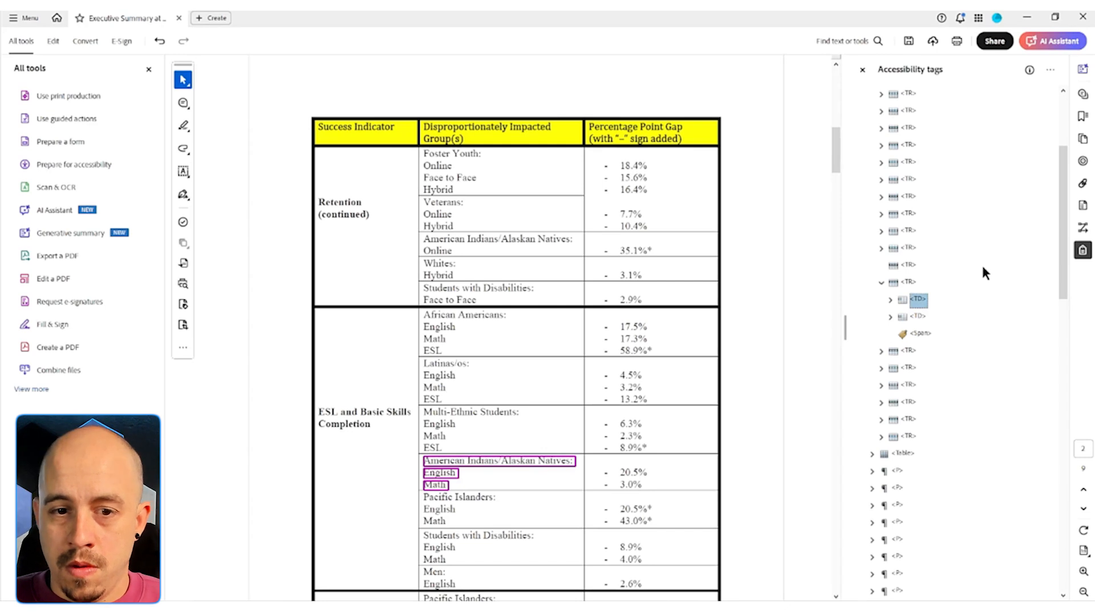
key("Down")
key("shift+Down")
key("ctrl+x")
key("Up")
key("Up")
key("Up")
key("Up")
Delete the American Indians/Alaskan Natives row's leftover Span tag and move its percentage list directly below the row
key("Down")
key("Down")
key("Down")
key("Down")
key("Delete")
key("Down")
key("Down")
key("Down")
key("ctrl+v")
key("Up")
key("Up")
key("Up")
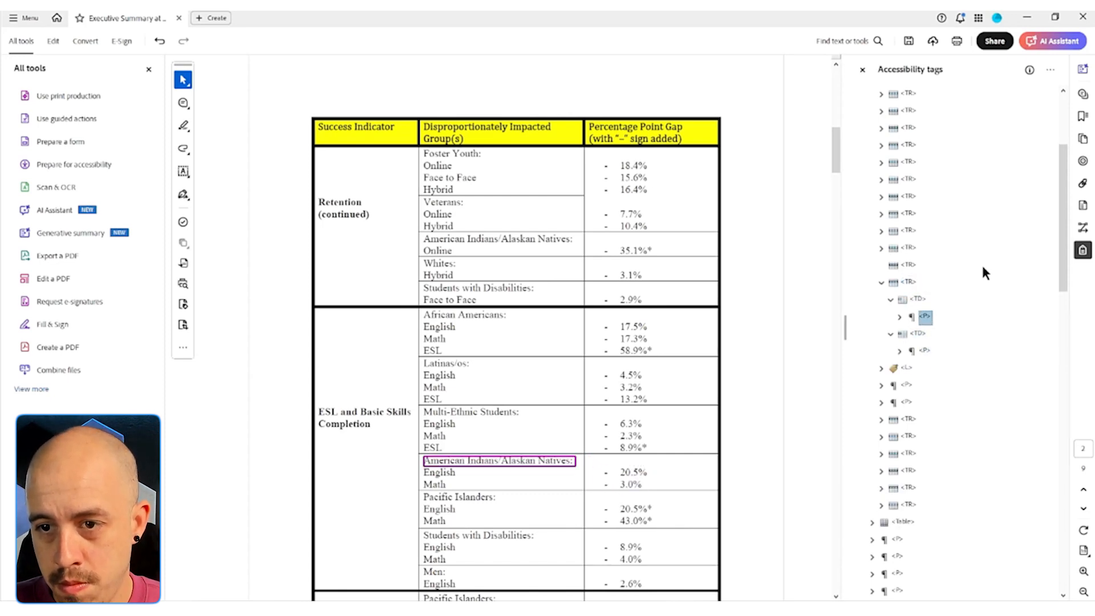
Move the American Indians/Alaskan Natives row above the empty TR tag and add another empty row
key("Left")
key("ctrl+x")
key("Up")
key("ctrl+v")
key("Down")
key("Down")
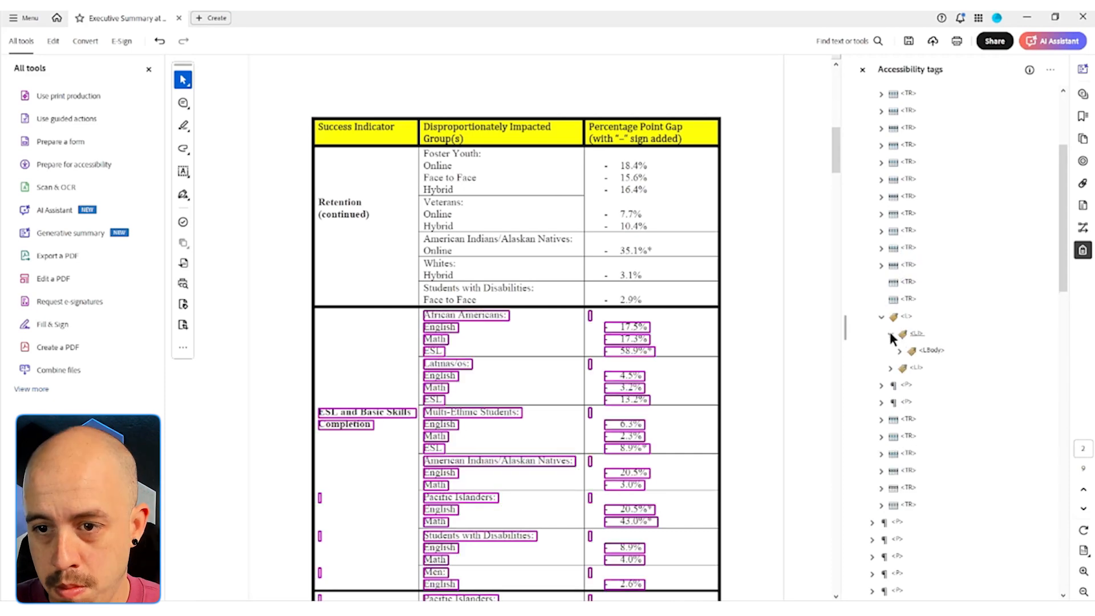
Change the American Indians/Alaskan Natives English paragraph and 20.5% LBody tags to TD and move them into the first empty row
left_click(890, 368)
left_click(931, 350)
left_click(906, 404, "ctrl")
right_click(907, 402)
left_click(946, 389)
type("TD")
left_click(682, 454)
Change the American Indians/Alaskan Natives Math paragraph and 3.0% LBody tags to TD for the second empty row
left_click(931, 402)
right_click(933, 404)
left_click(948, 394)
type("TD")
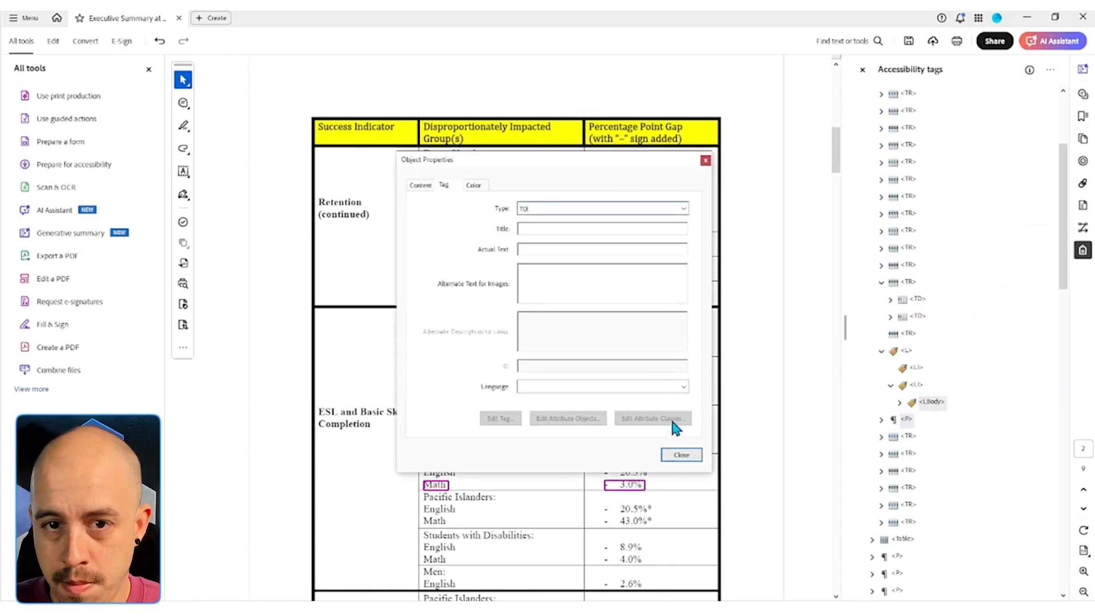
left_click(681, 455)
Delete the emptied list tag, along with the empty first cell and Span tag in the Pacific Islanders row
key("Right")
key("Right")
key("Right")
key("Right")
key("Delete")
left_click(923, 472, "ctrl")
key("Delete")
left_click(920, 403)
key("Delete")
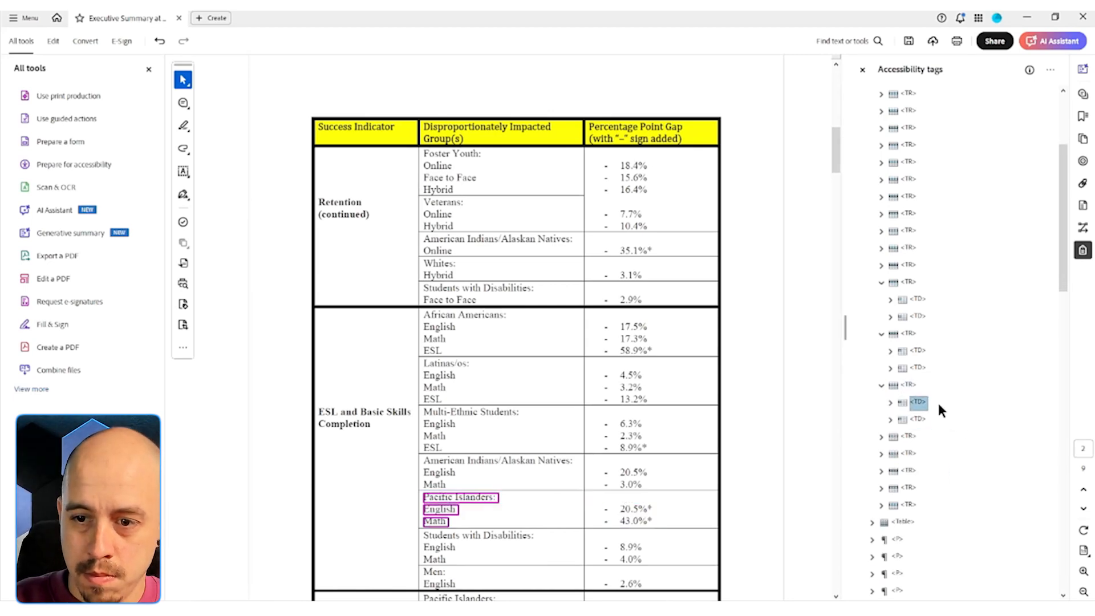
Paste the English and Math paragraph tags from the Pacific Islanders cell below their row tag
key("Right")
key("Up")
key("ctrl+v")
Cut the percentage list from the Pacific Islanders row's second cell and paste it directly below the row
key("Down")
key("Down")
key("Down")
key("Right")
key("ctrl+x")
key("Up")
key("Up")
key("Up")
key("Up")
key("Up")
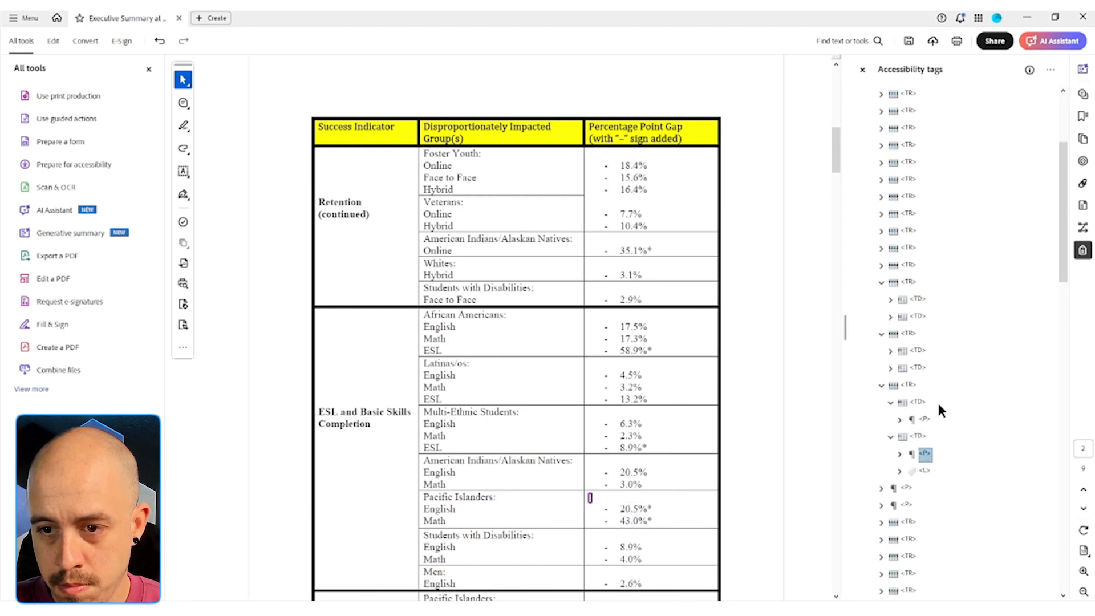
key("ctrl+v")
key("Down")
key("Down")
key("Down")
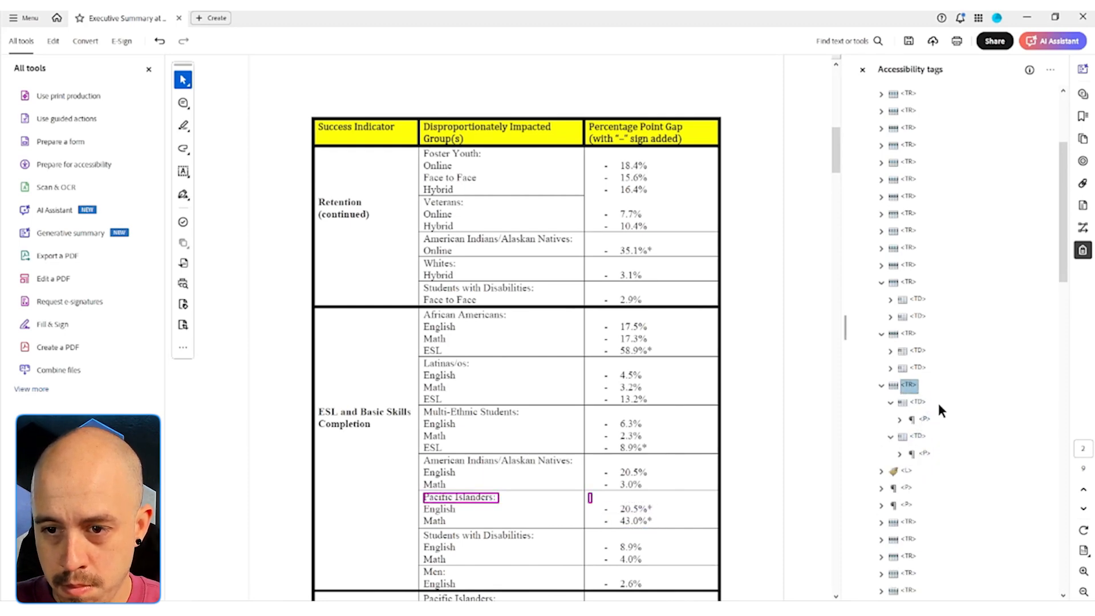
Add two empty TR tags below the Pacific Islanders row and save the document
right_click(911, 334)
left_click(945, 352)
left_click(519, 325)
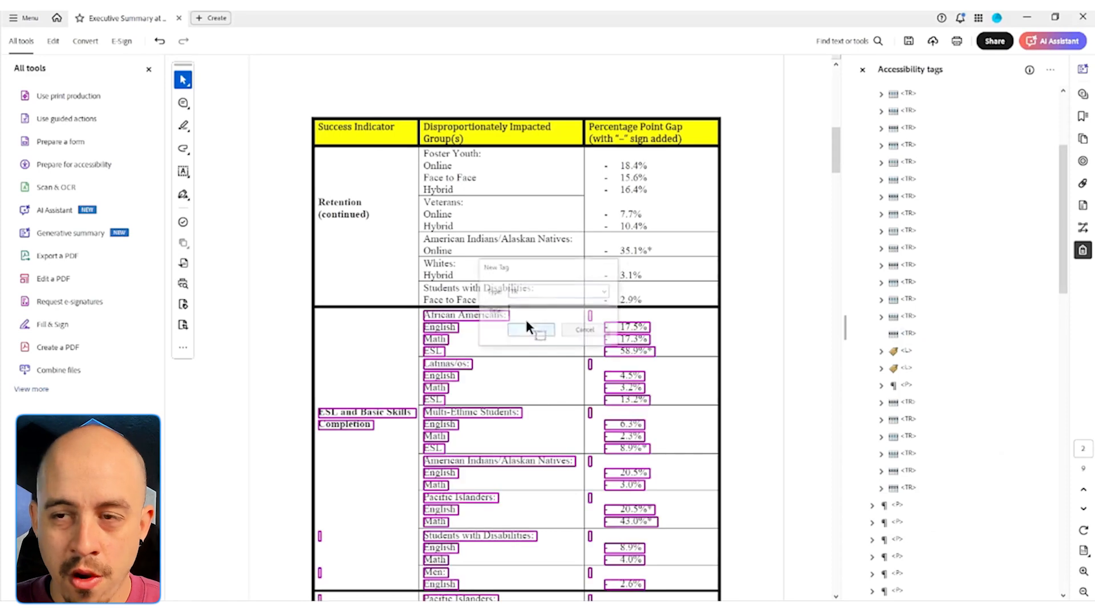
left_click(907, 41)
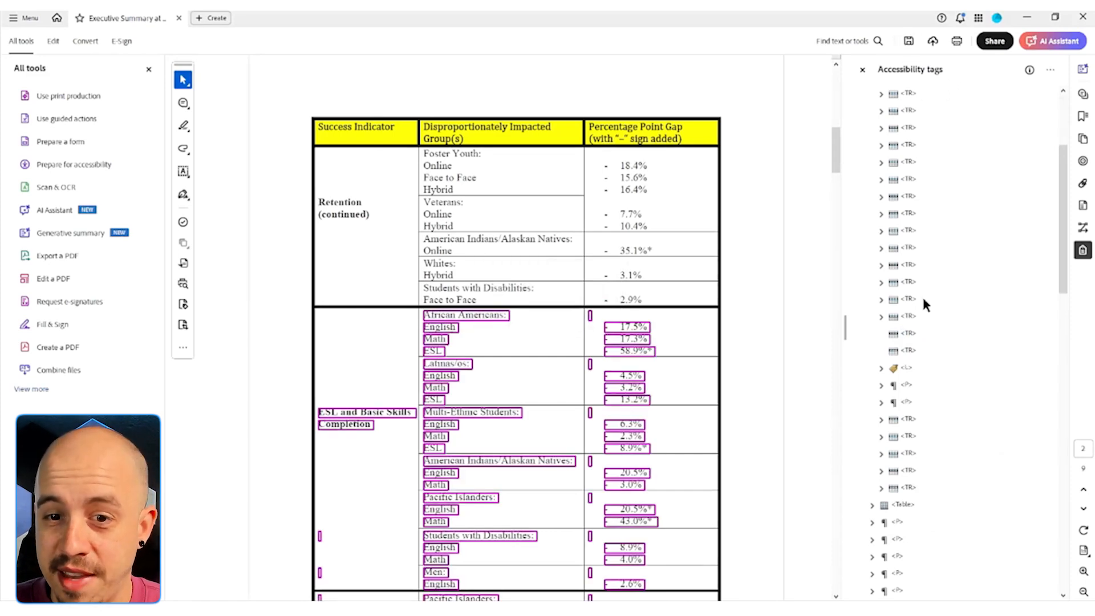
Expand the Pacific Islanders percentage list and both of its items to expose their LBody tags
left_click(909, 351)
key("Down")
key("Down")
key("Up")
key("Right")
key("Down")
key("Right")
key("Down")
key("Down")
key("Right")
key("Down")
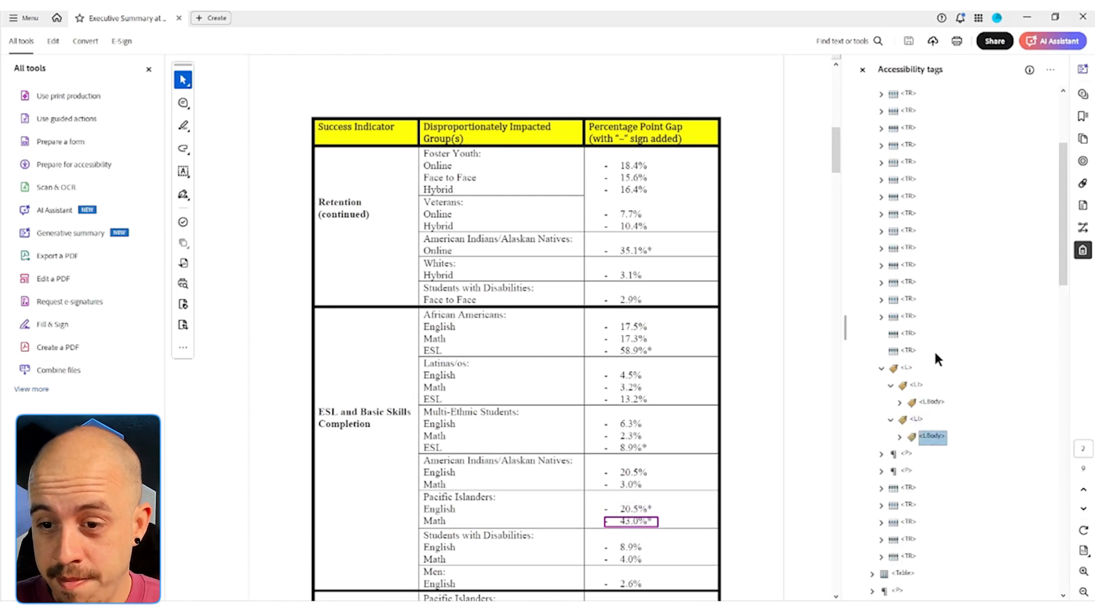
Change the Pacific Islanders English paragraph and 20.5% LBody tags to TD and move them into the first empty row
left_click(931, 402)
left_click(906, 454, "ctrl")
right_click(907, 455)
left_click(945, 443)
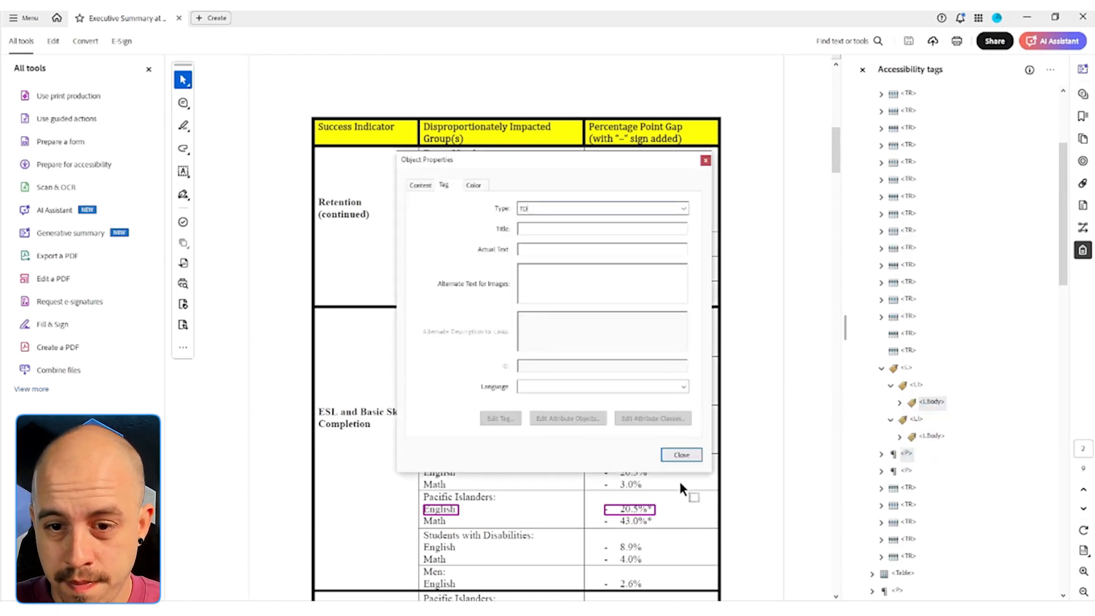
left_click(681, 454)
left_click_drag(910, 336, 911, 336)
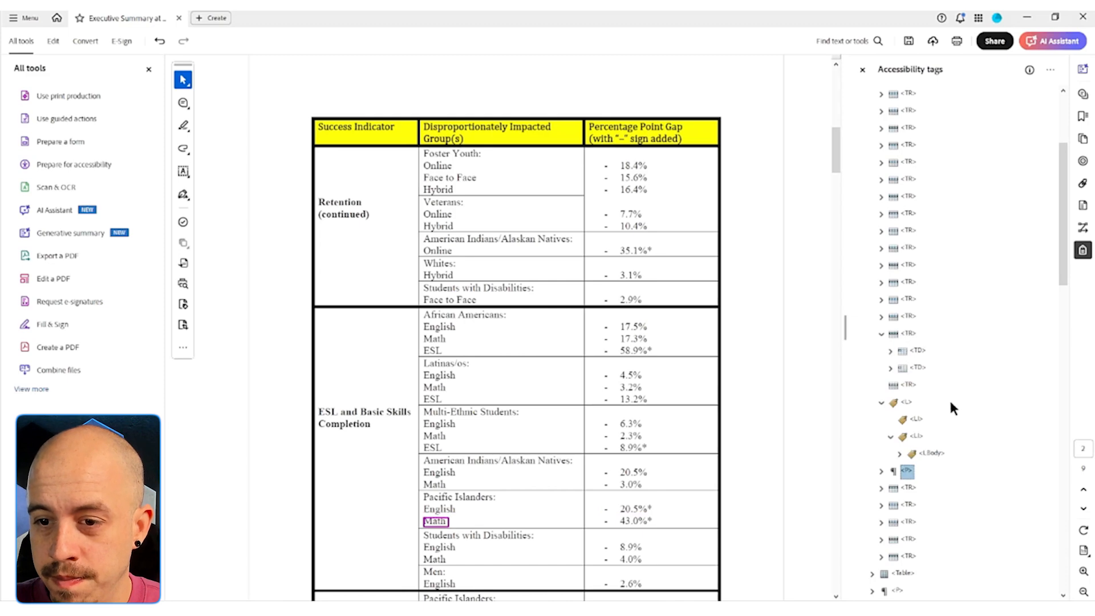
Change the Pacific Islanders Math paragraph and 43.0% LBody tags to TD in the second empty row and collapse both rows
left_click(931, 455)
right_click(907, 478)
left_click(924, 462)
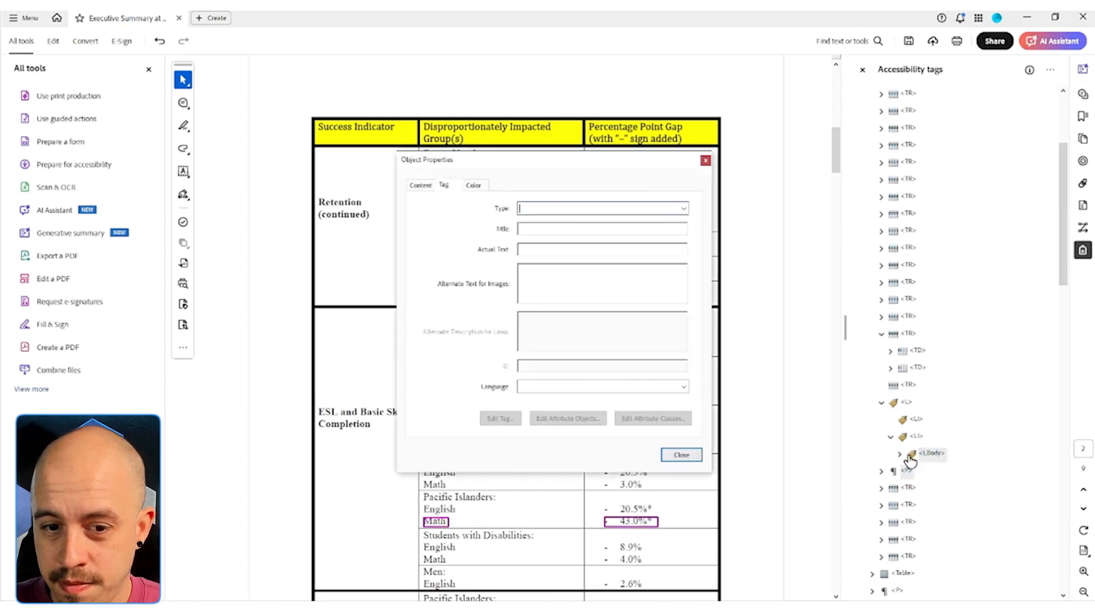
left_click(682, 454)
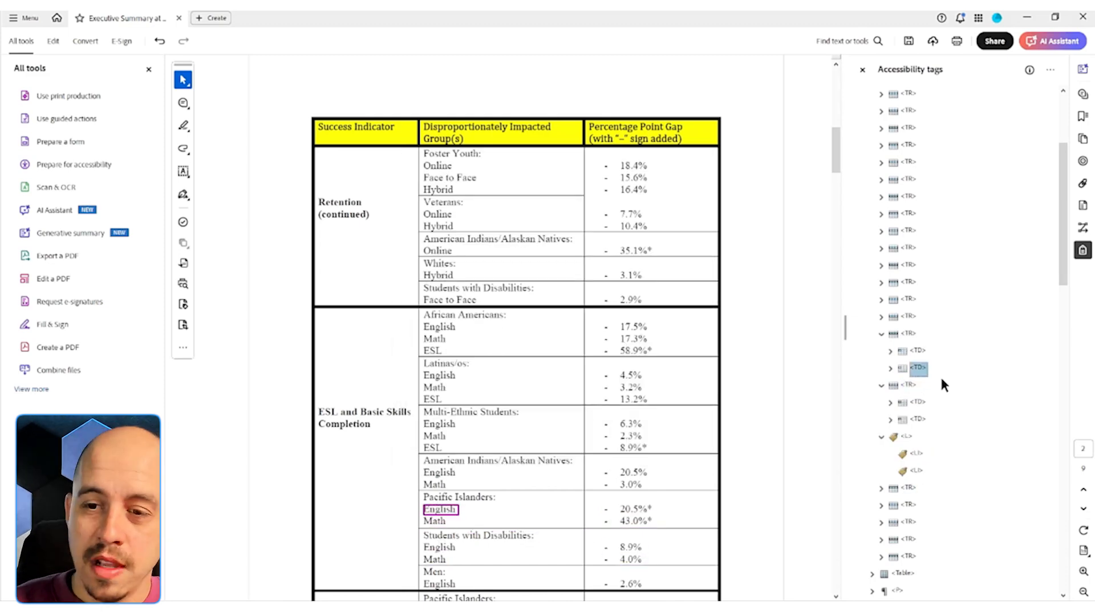
key("Left")
key("Down")
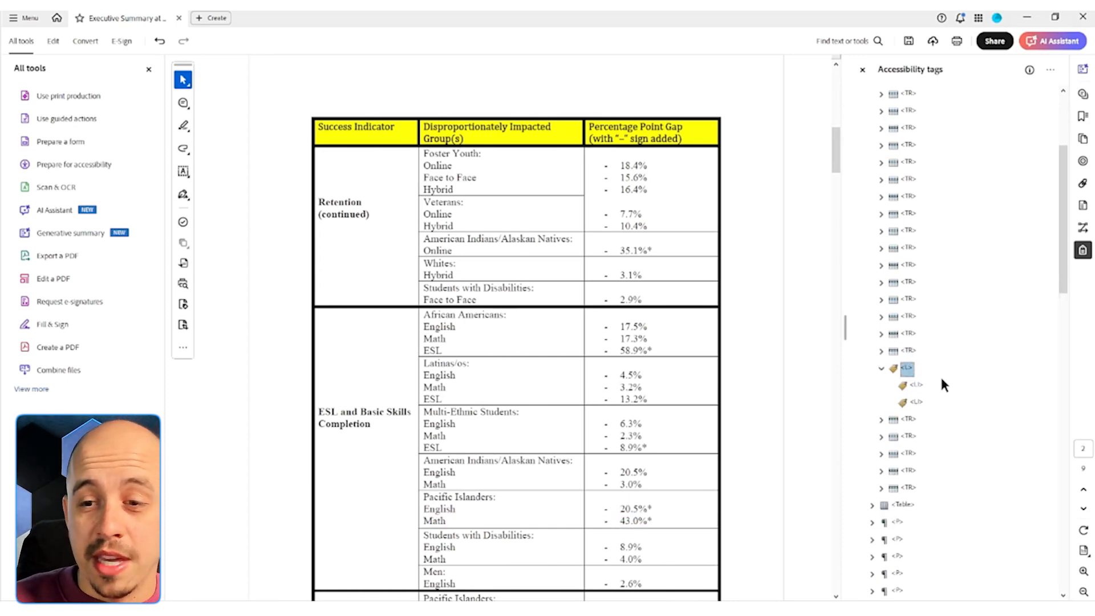
Delete the emptied Pacific Islanders list and expand the Students with Disabilities row's first cell down to its blank content
key("Delete")
key("Right")
key("Down")
key("Right")
key("Down")
key("Down")
key("Up")
key("Right")
key("Down")
key("Down")
key("Down")
key("Down")
key("Down")
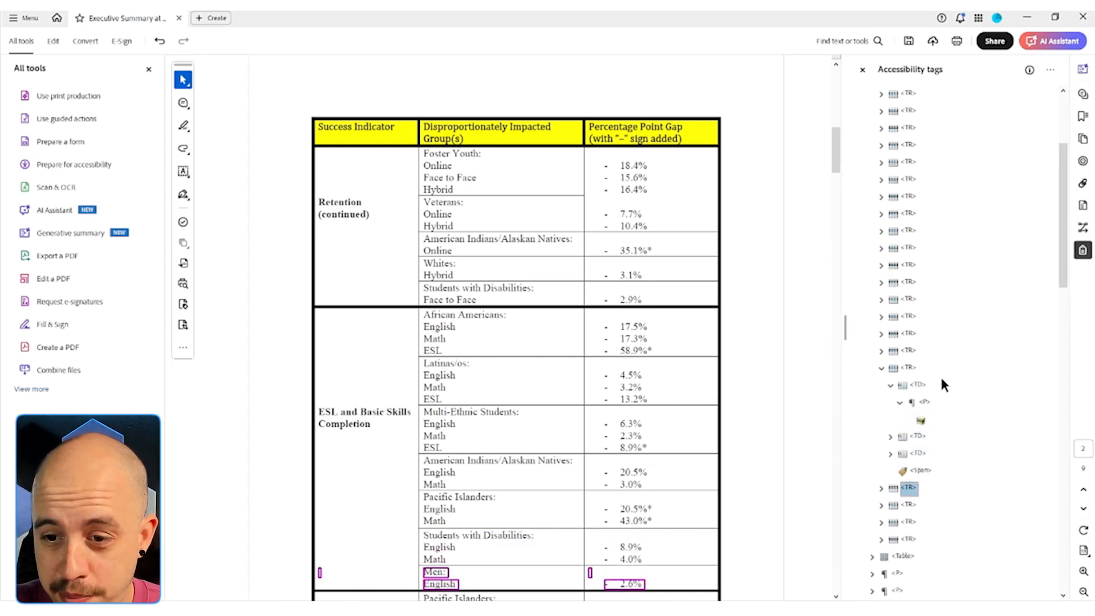
Expand the Men row's first cell down to its blank content and select it together with the Students with Disabilities one
key("Right")
key("Down")
key("Right")
key("Down")
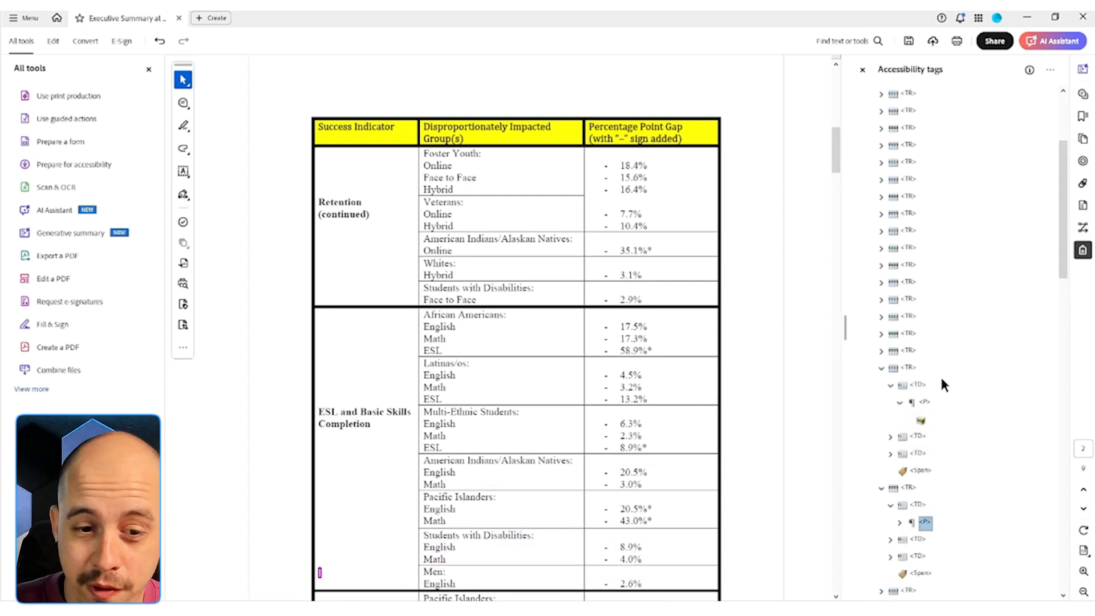
key("Right")
key("Down")
Change the blank first-cell content of the Students with Disabilities and Men rows to artifacts
right_click(921, 427)
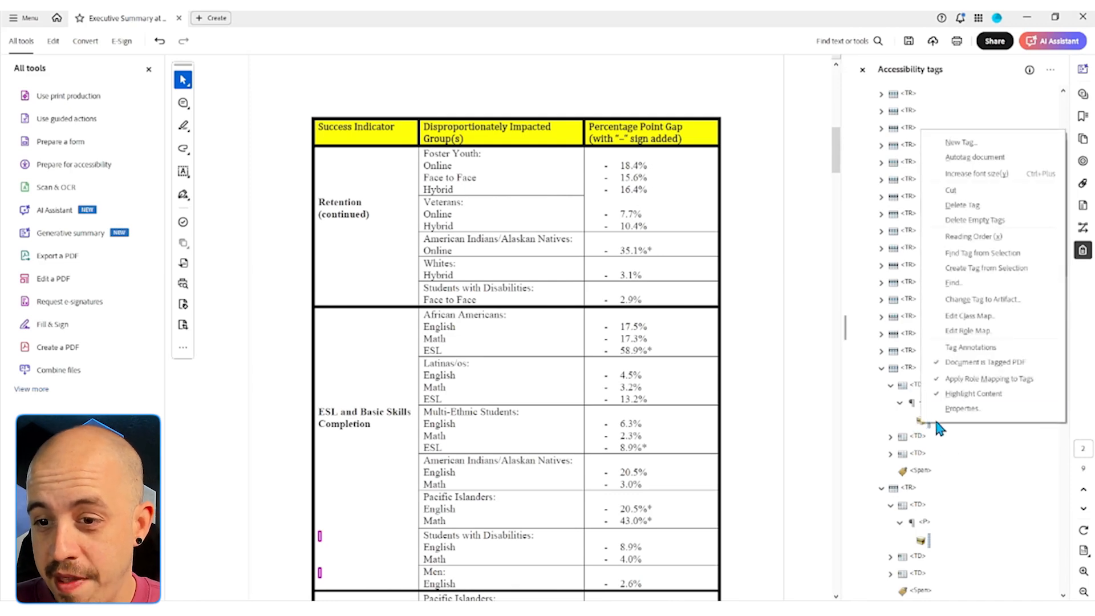
left_click(942, 407)
left_click(682, 455)
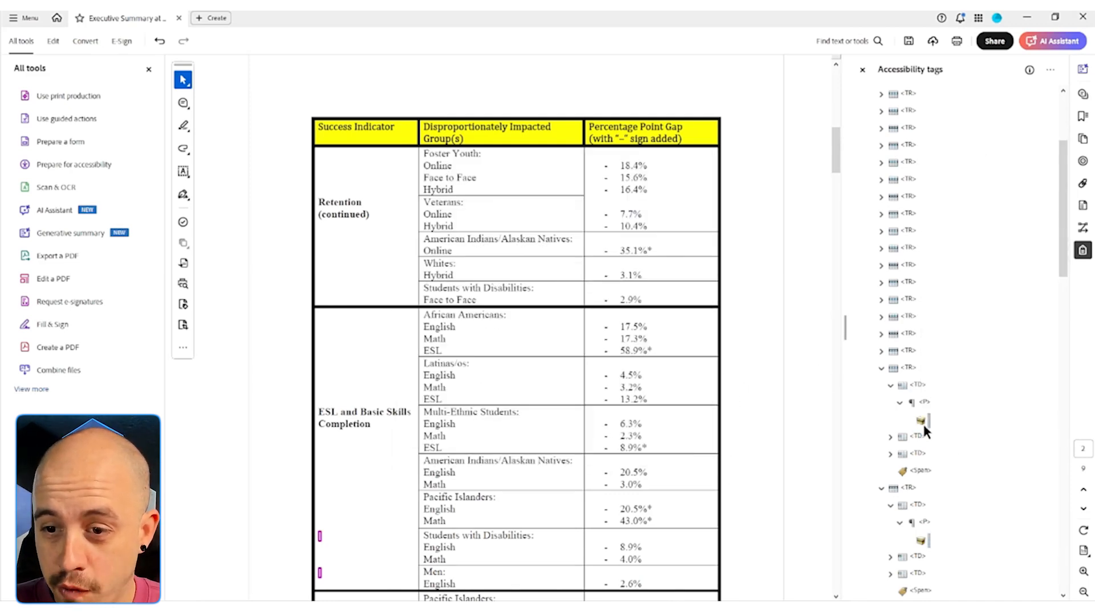
right_click(920, 427)
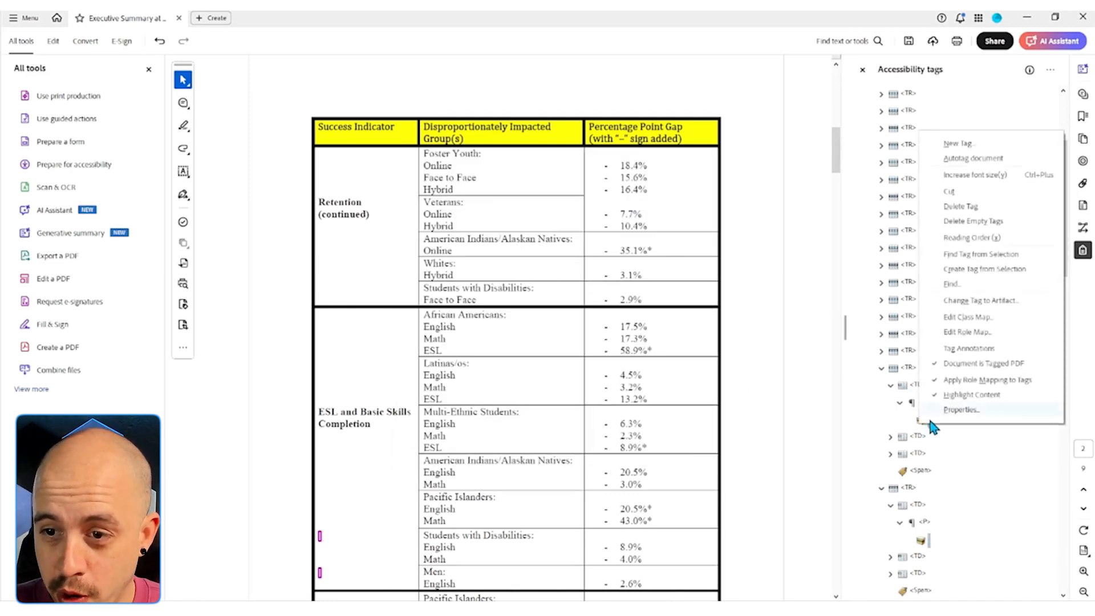
left_click(949, 299)
left_click(536, 353)
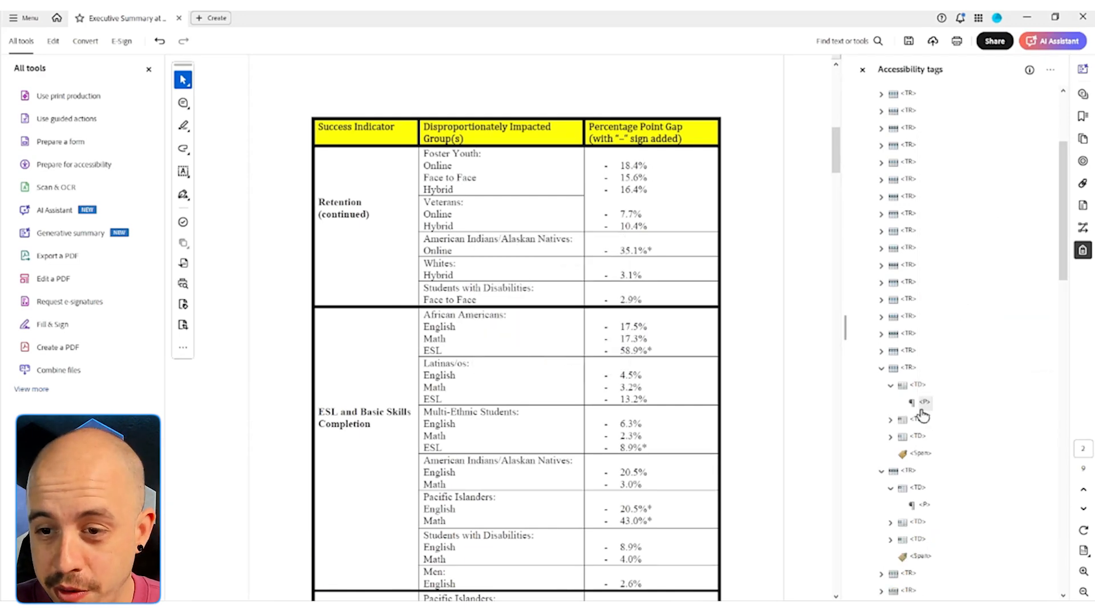
Delete the empty P tags from the first cells of the Students with Disabilities and Men rows
key("Delete")
left_click(927, 489)
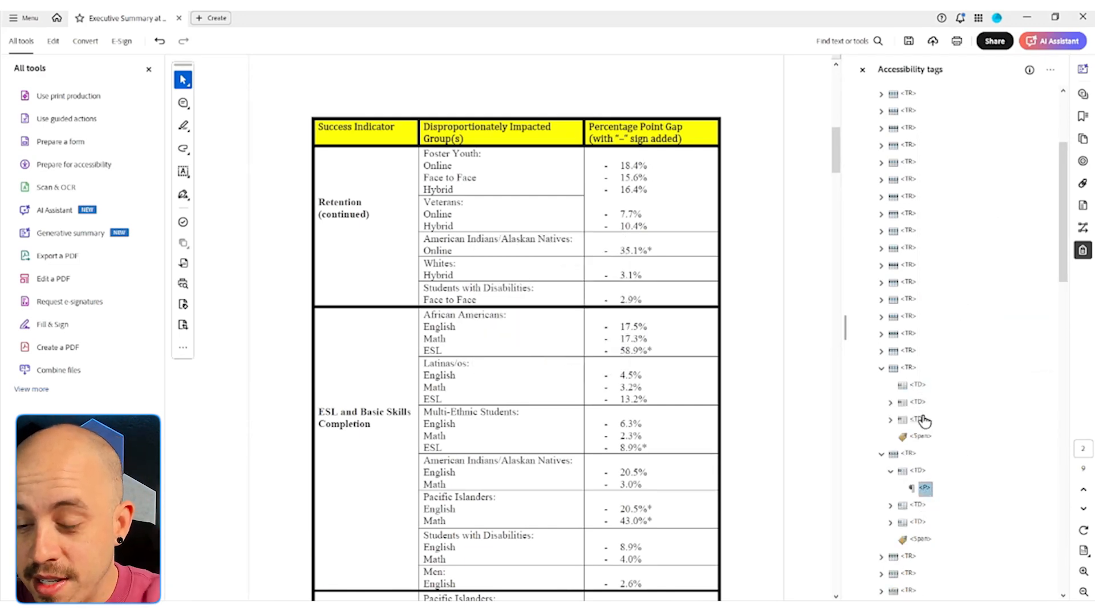
key("Delete")
Delete the empty first TD and the trailing Span tag from both the Students with Disabilities and Men rows
left_click(918, 385)
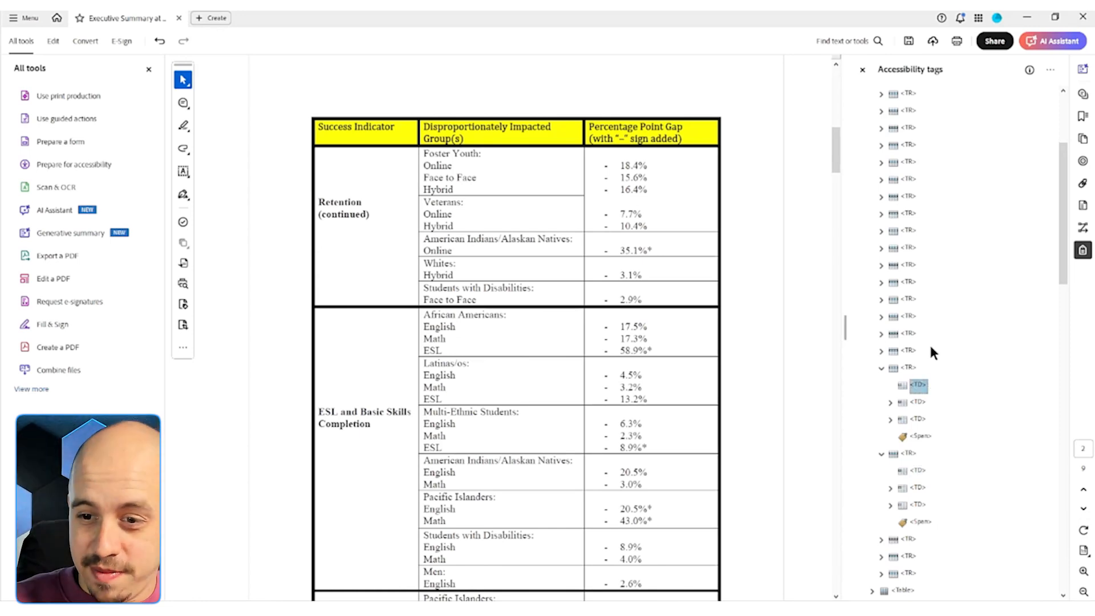
key("Delete")
key("Down")
key("Down")
key("Down")
key("Down")
key("Delete")
key("Up")
key("Up")
key("Delete")
key("Down")
key("Down")
key("Down")
key("Down")
key("Down")
key("Down")
key("Delete")
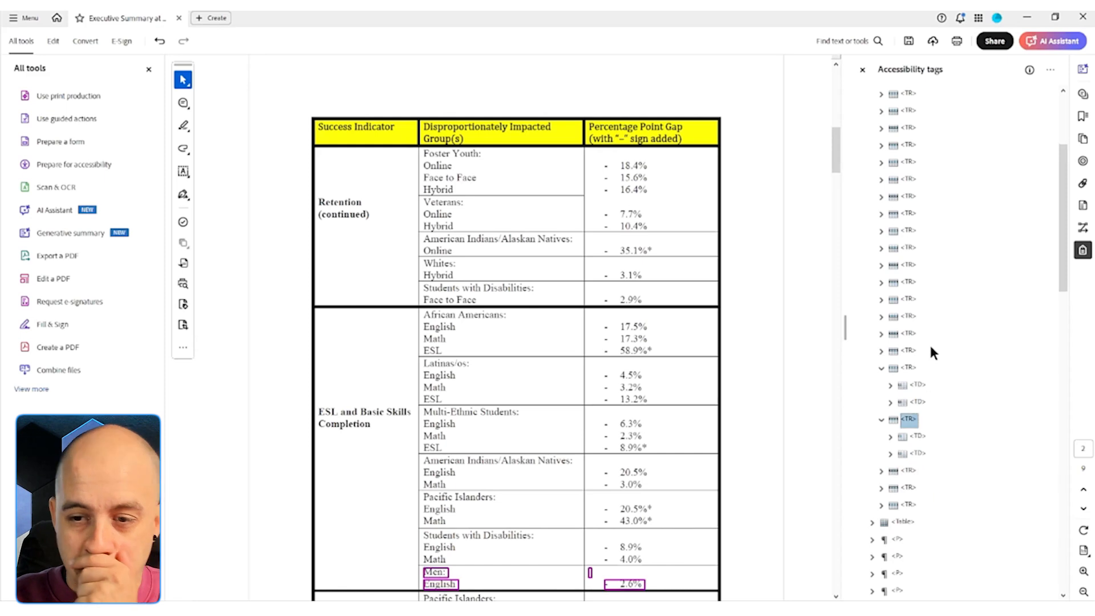
Move the English and Math paragraphs out of the Students with Disabilities cell to directly below that row
key("Up")
key("Up")
key("Right")
key("Right")
key("Down")
key("shift+Down")
key("Up")
key("Up")
key("Up")
key("Up")
key("ctrl+v")
Move the Students with Disabilities percentage list out of its cell to directly below the row
key("Down")
key("Down")
key("Down")
key("Down")
key("Up")
key("Right")
key("Down")
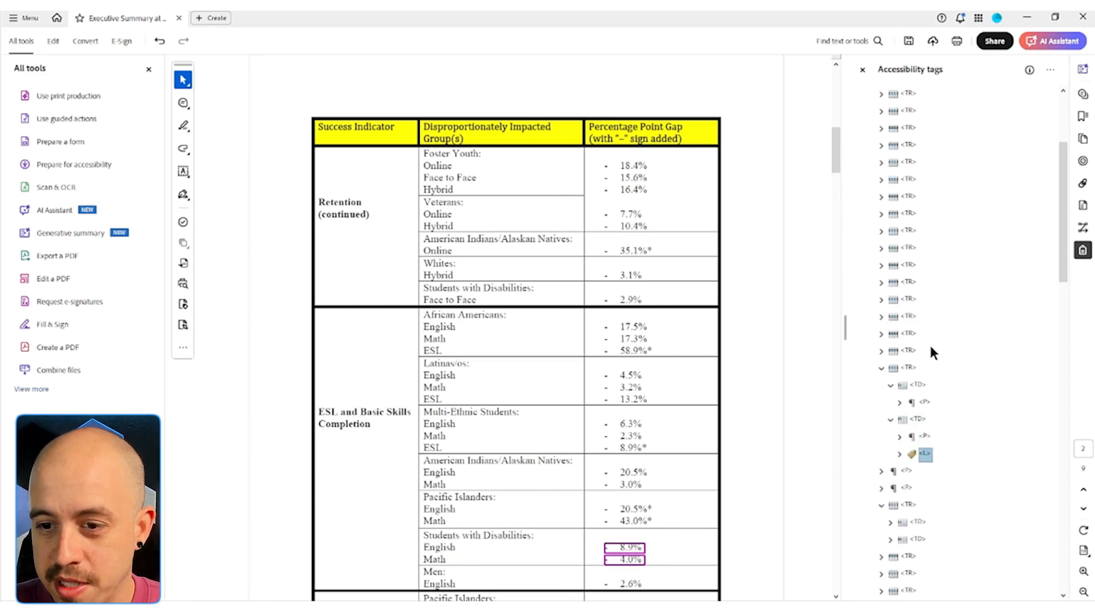
key("Down")
key("Up")
key("Up")
key("Up")
key("Up")
key("Up")
key("ctrl+v")
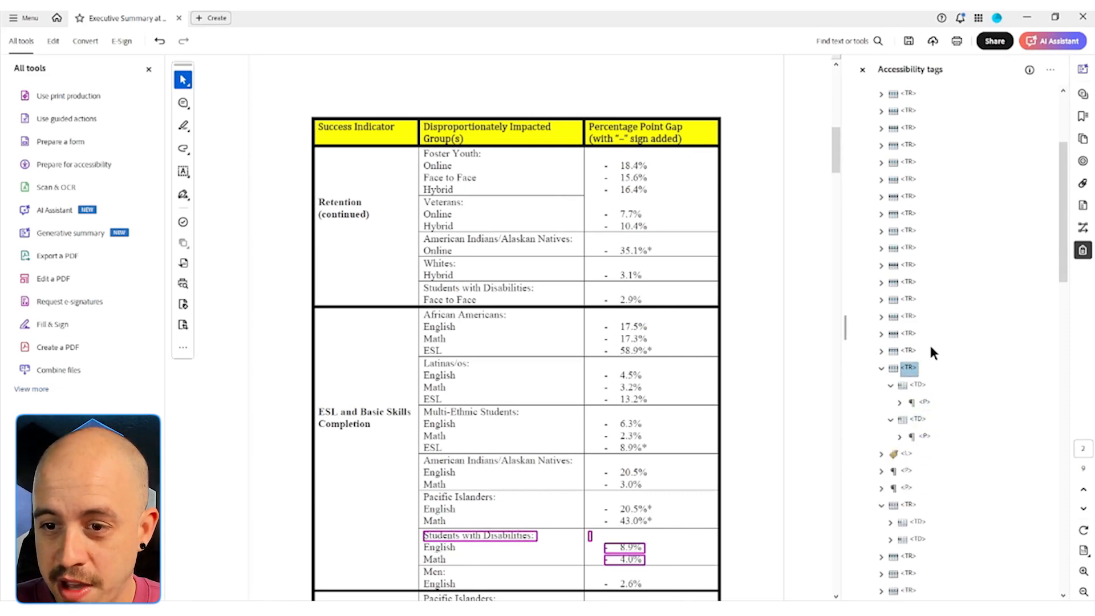
Collapse the Students with Disabilities row and add two empty TR tags below it
key("Left")
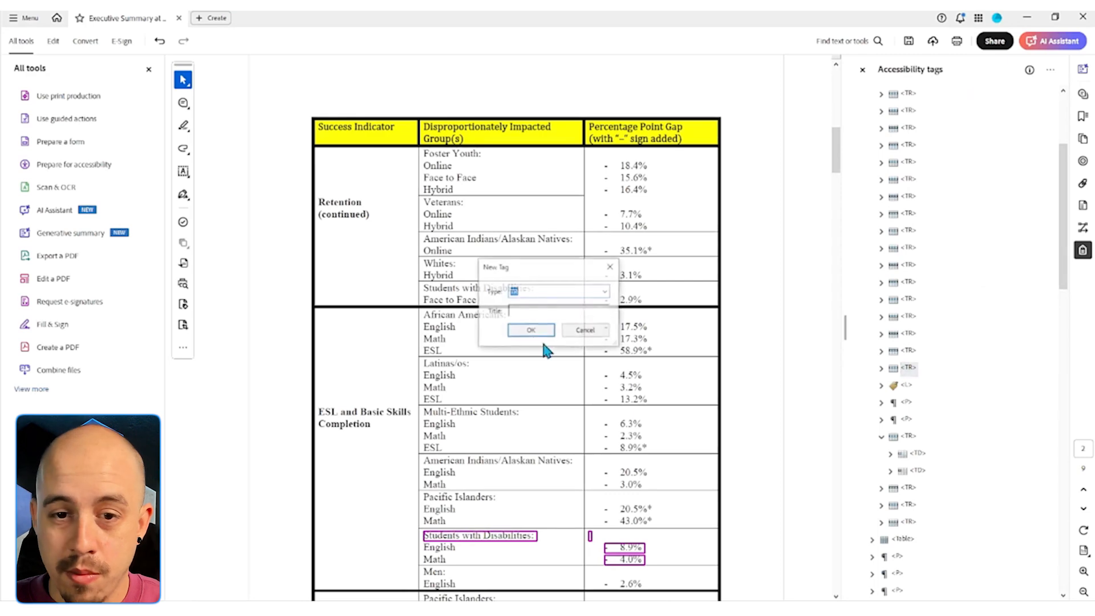
left_click(529, 332)
Expand the Students with Disabilities percentage list and both of its items to expose their LBody tags
left_click(908, 421)
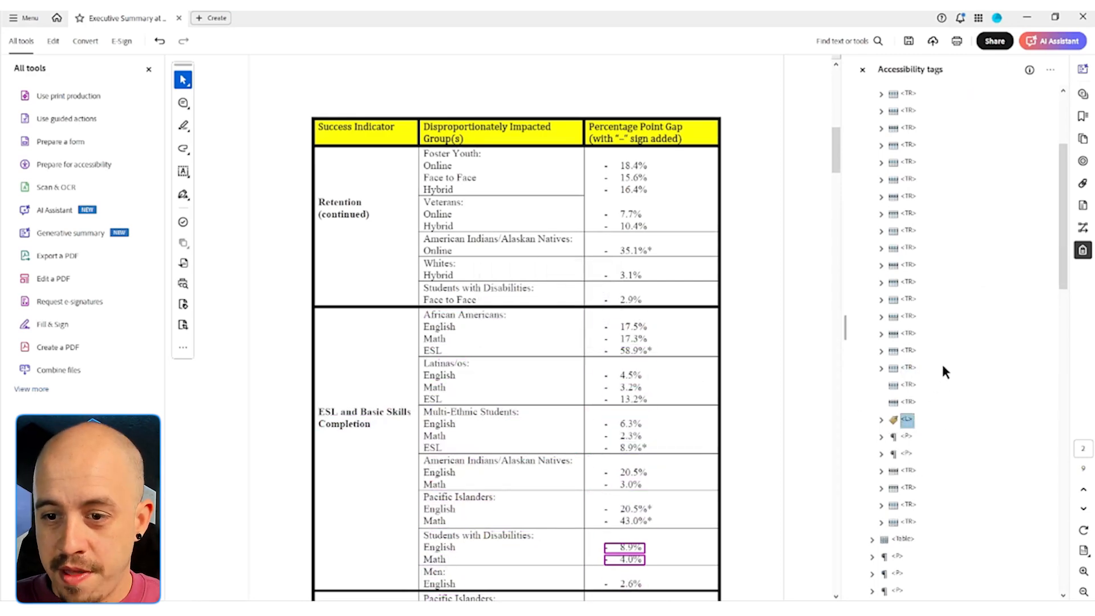
key("Right")
key("Down")
key("Right")
key("Down")
key("Down")
key("Right")
key("Down")
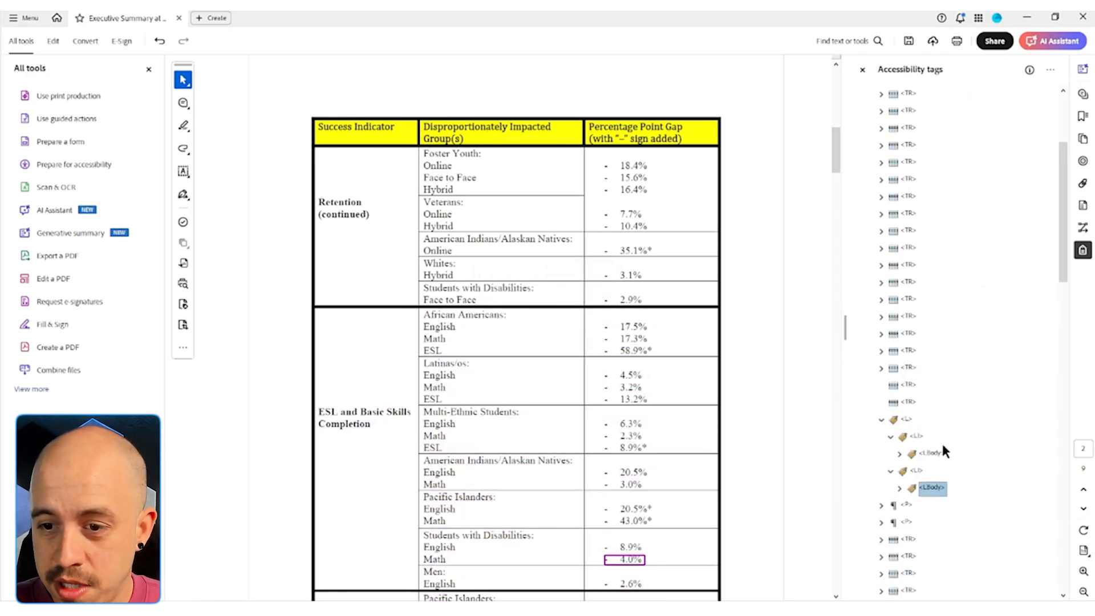
Change the Students with Disabilities English paragraph and 8.9% LBody tags to TD and move them into the first empty row
key("Up")
key("Up")
right_click(907, 507)
left_click(938, 492)
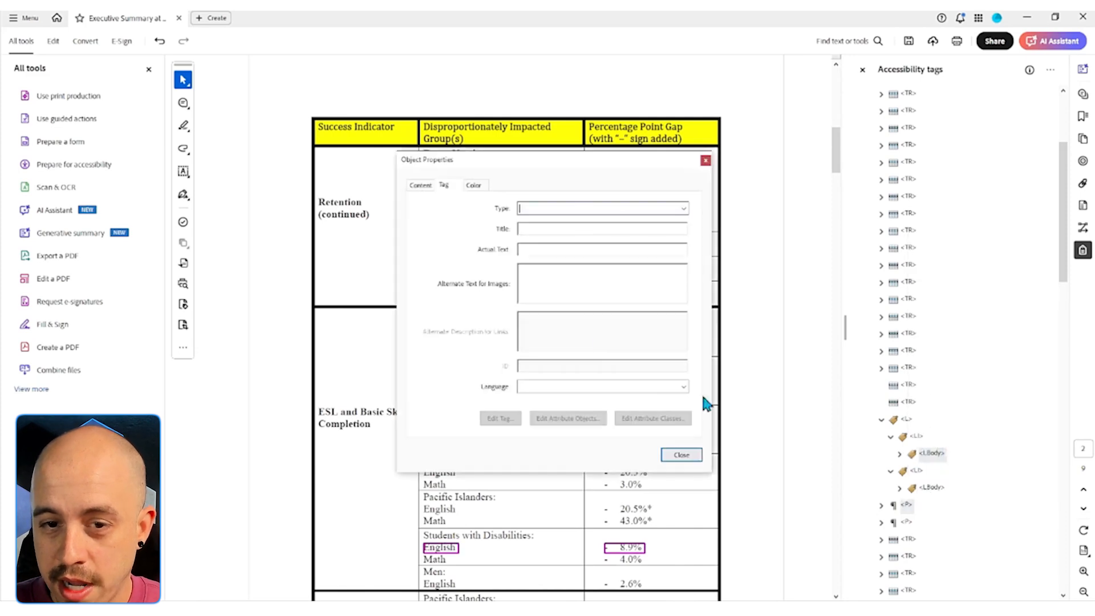
left_click(682, 454)
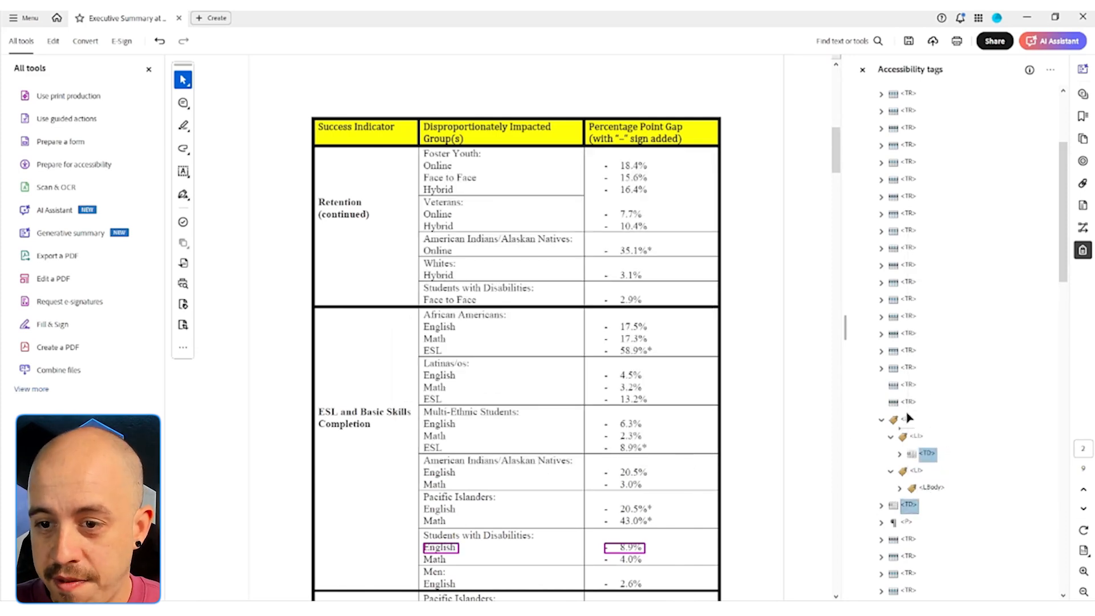
Change the Students with Disabilities Math paragraph and 4.0% LBody tags to TD in the second empty row and delete the emptied list
right_click(934, 506)
left_click(942, 500)
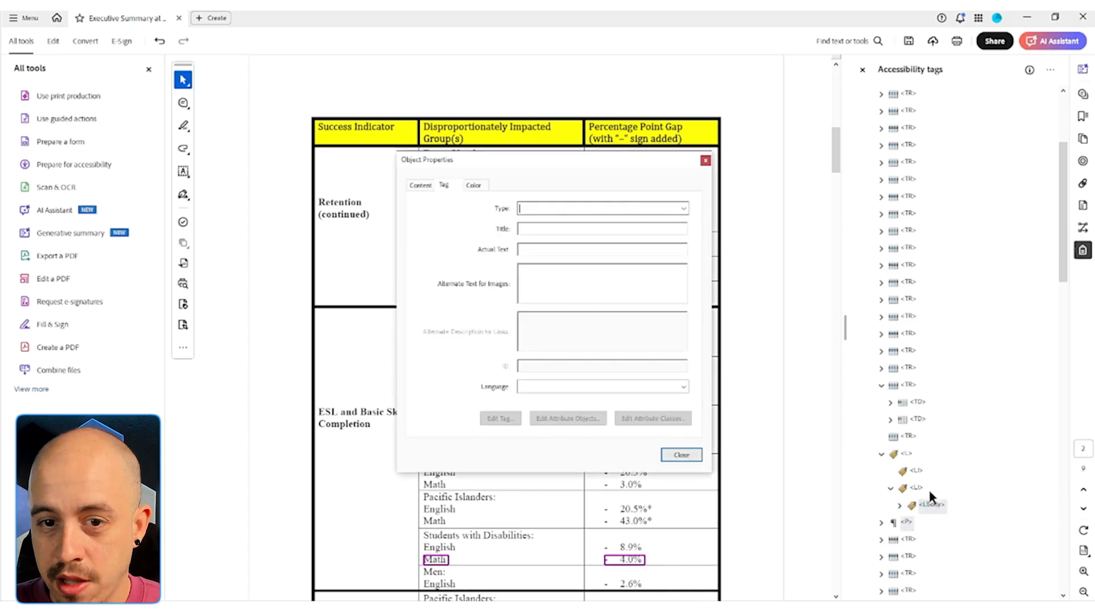
left_click(682, 456)
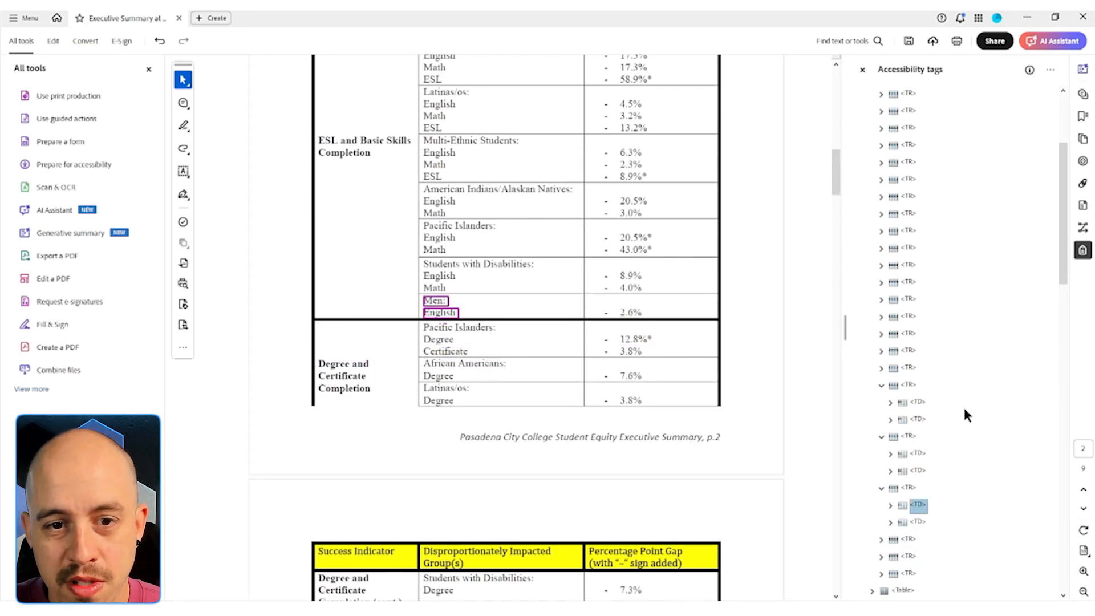
Move the English paragraph out of the Men row's first cell to directly below that row
key("Up")
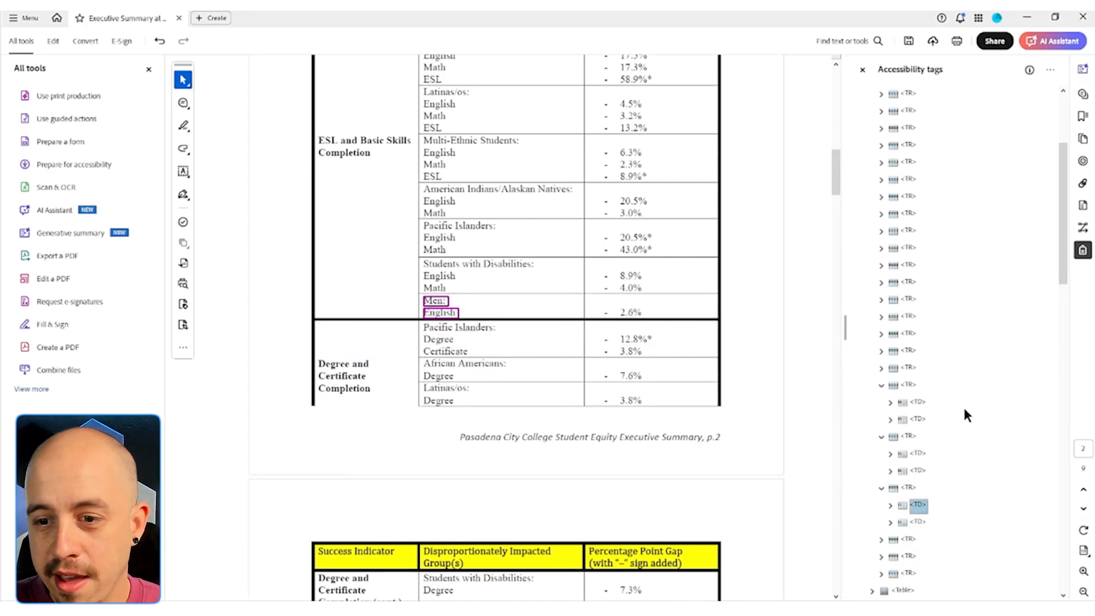
key("Down")
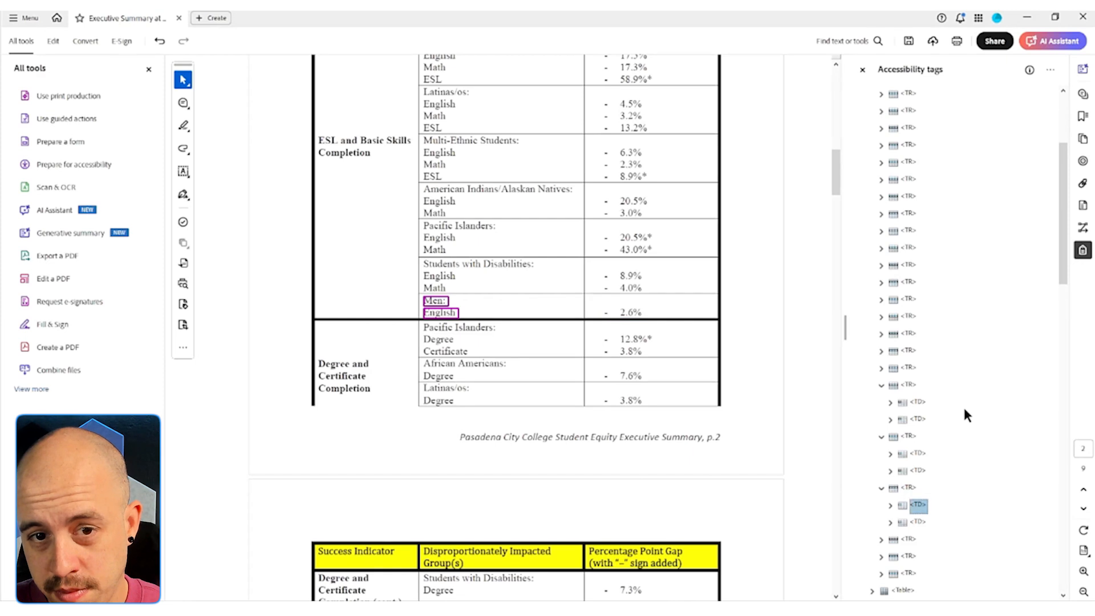
key("Right")
key("Down")
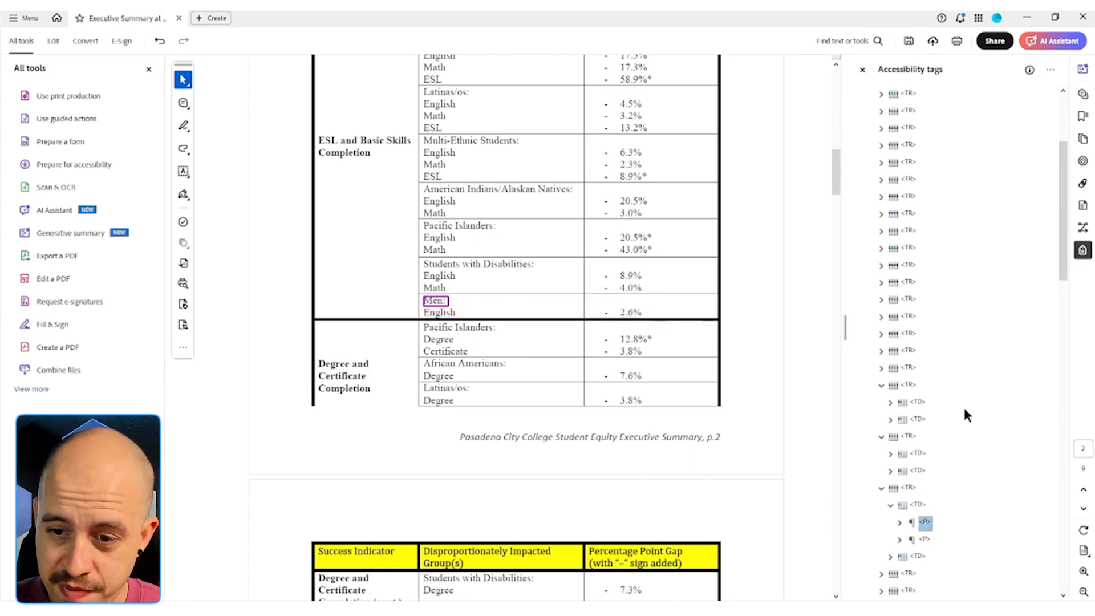
key("Up")
key("Up")
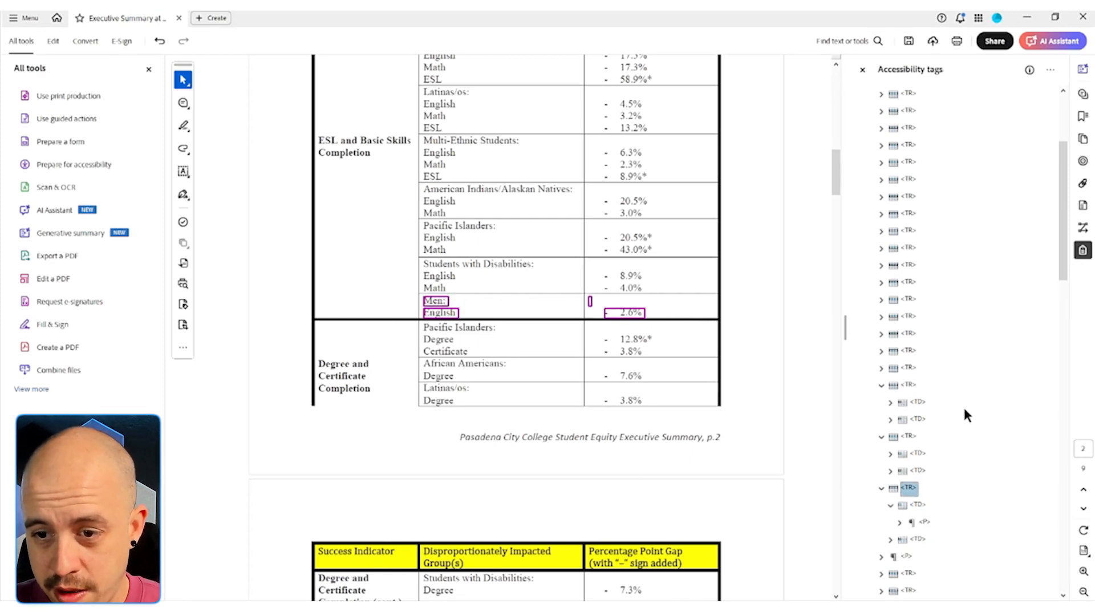
Move the 2.6% list out of the Men row's second cell to directly below the row, and collapse the row
key("Down")
key("Down")
key("Down")
key("Right")
key("Down")
key("Down")
key("ctrl+x")
key("Up")
key("Up")
key("Up")
key("Up")
key("Up")
key("ctrl+v")
key("Down")
key("Down")
key("Down")
key("Up")
key("Up")
key("Up")
key("Left")
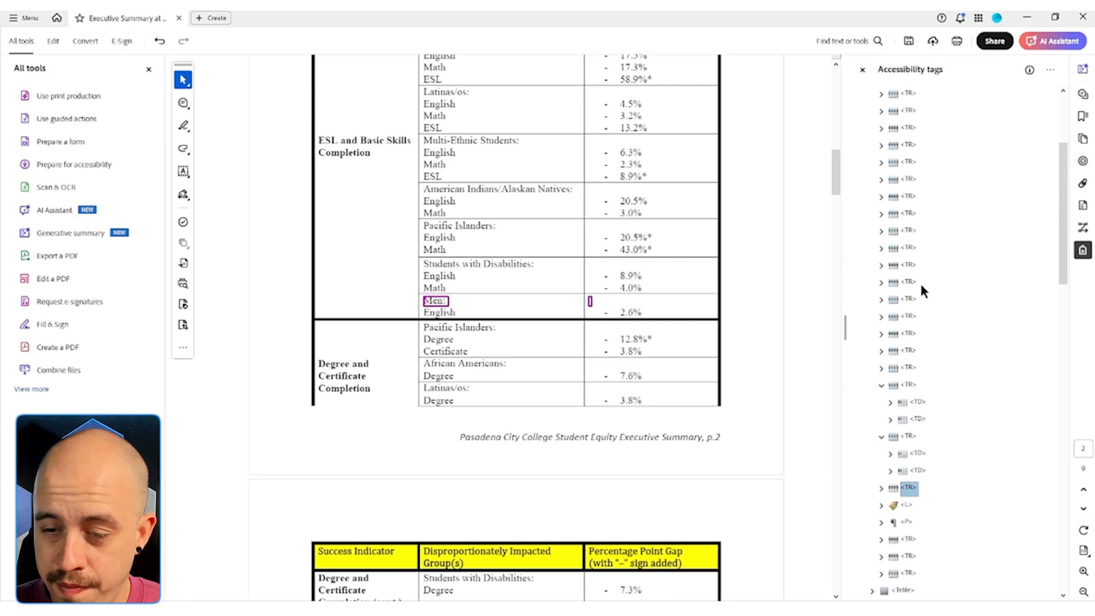
Add one empty TR tag directly below the Men row
right_click(907, 491)
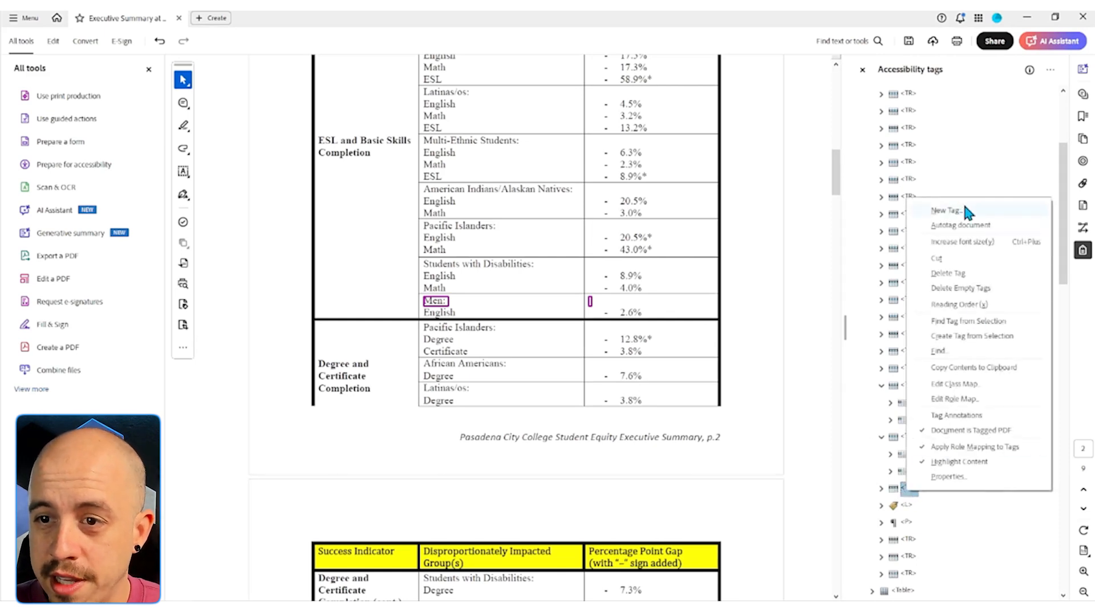
left_click(964, 209)
left_click(535, 331)
Expand the Men percentage list and its item to expose the LBody tag
left_click(907, 455)
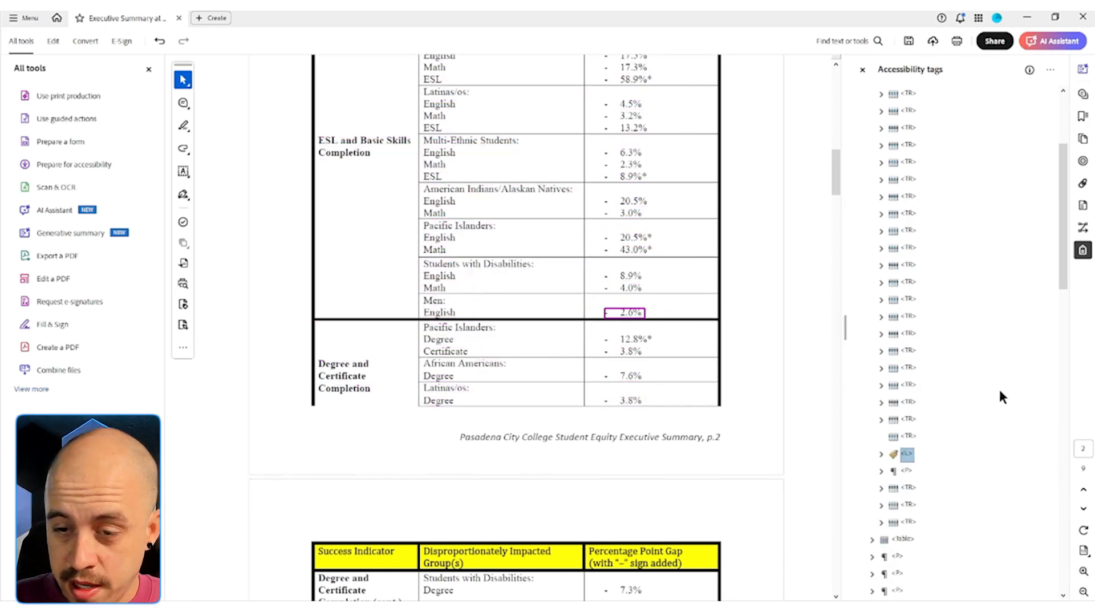
key("Right")
key("Right")
key("Right")
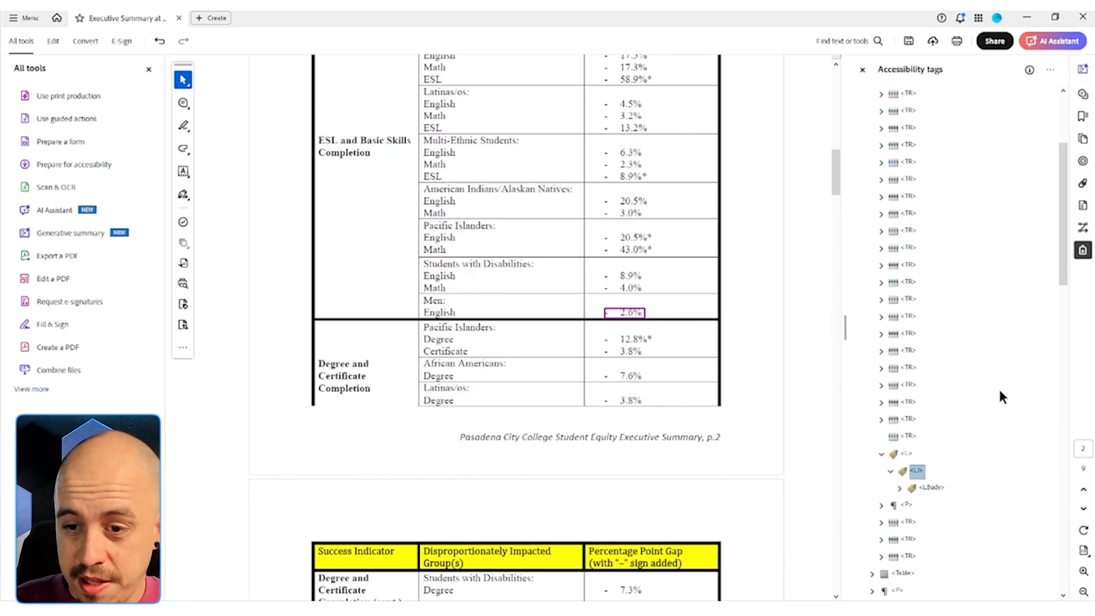
Change the Men English paragraph and 2.6% LBody tags to TD and move them into the empty row
left_click(907, 504)
right_click(907, 504)
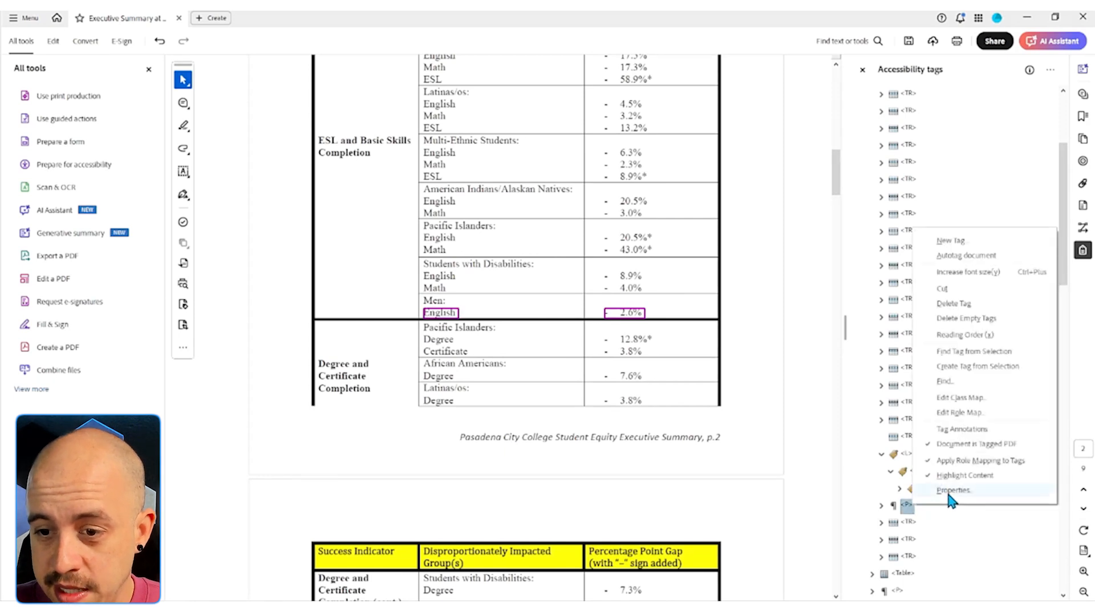
left_click(951, 491)
left_click(681, 455)
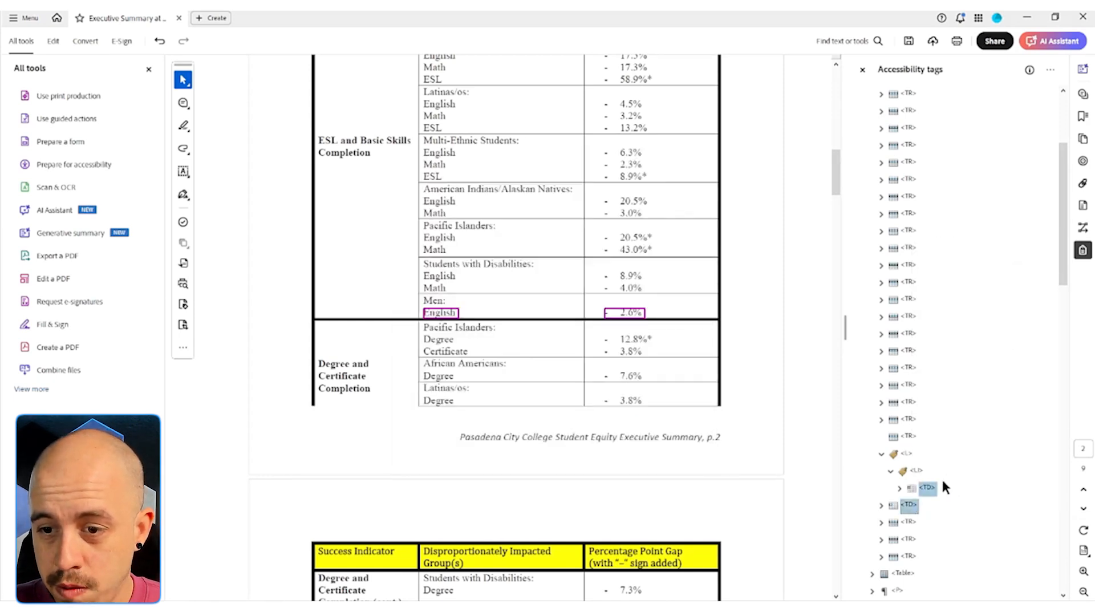
left_click_drag(910, 444, 911, 442)
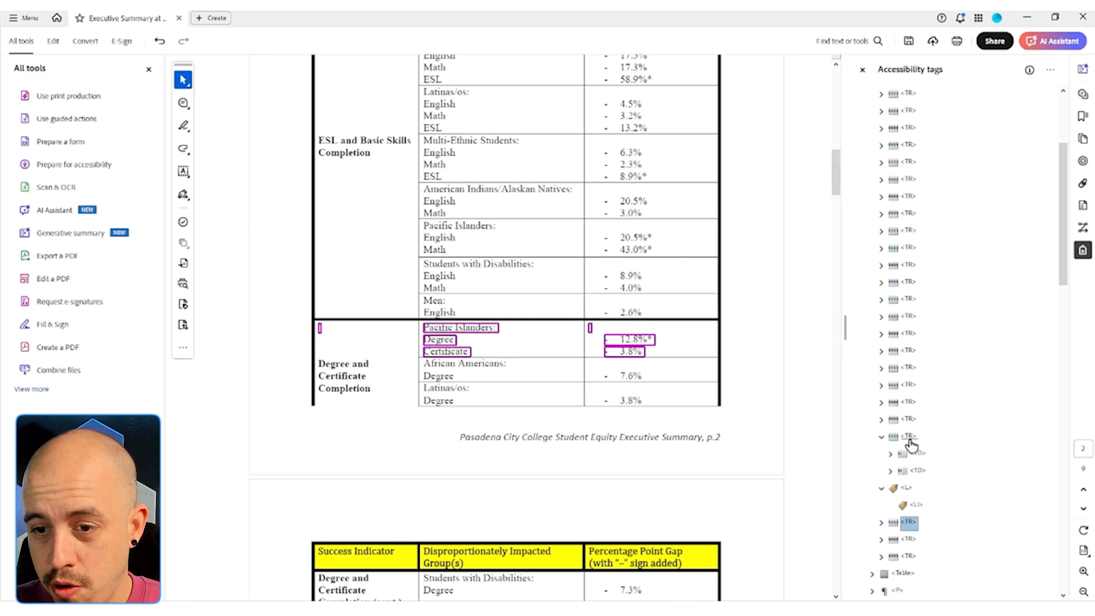
Delete the emptied Men percentage list and save the document
left_click(907, 489)
key("Delete")
left_click(910, 40)
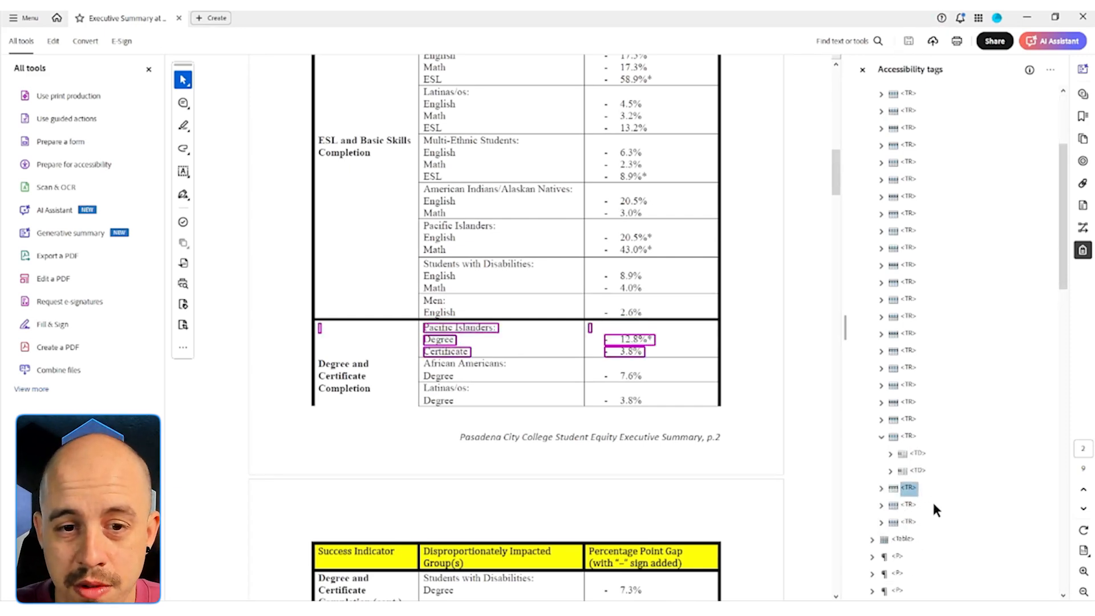
Collapse the row holding the Men group's English entry and its 2.6% value
scroll(823, 438, "down", 3)
left_click(901, 437)
key("Left")
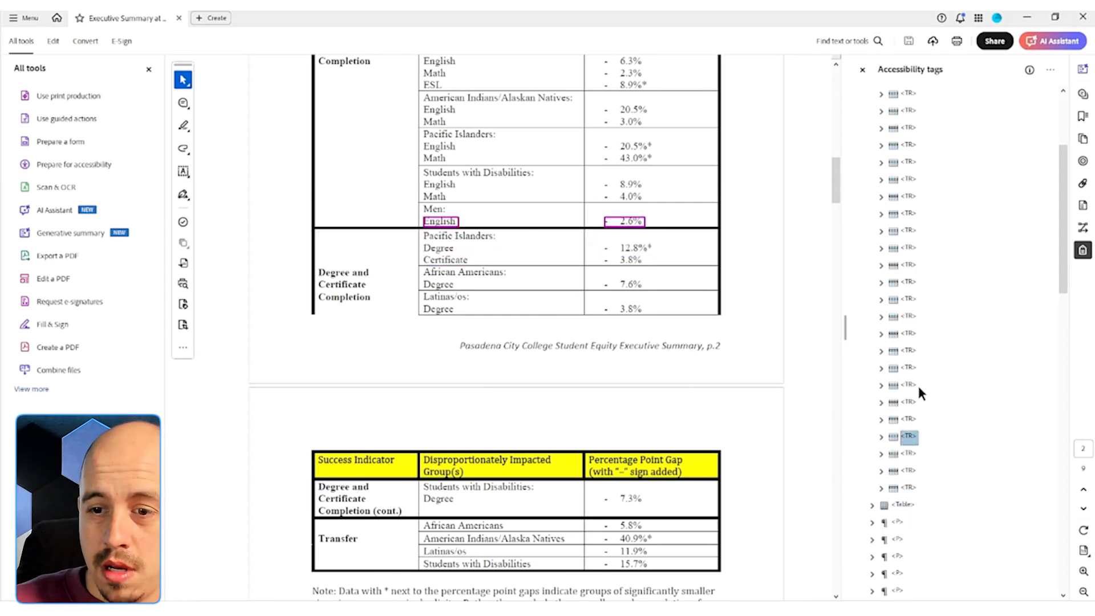
Review the second table's rows in order from the African Americans heading through Students with Disabilities, checking each row's highlighted content, and return to the first row
scroll(596, 233, "up", 4)
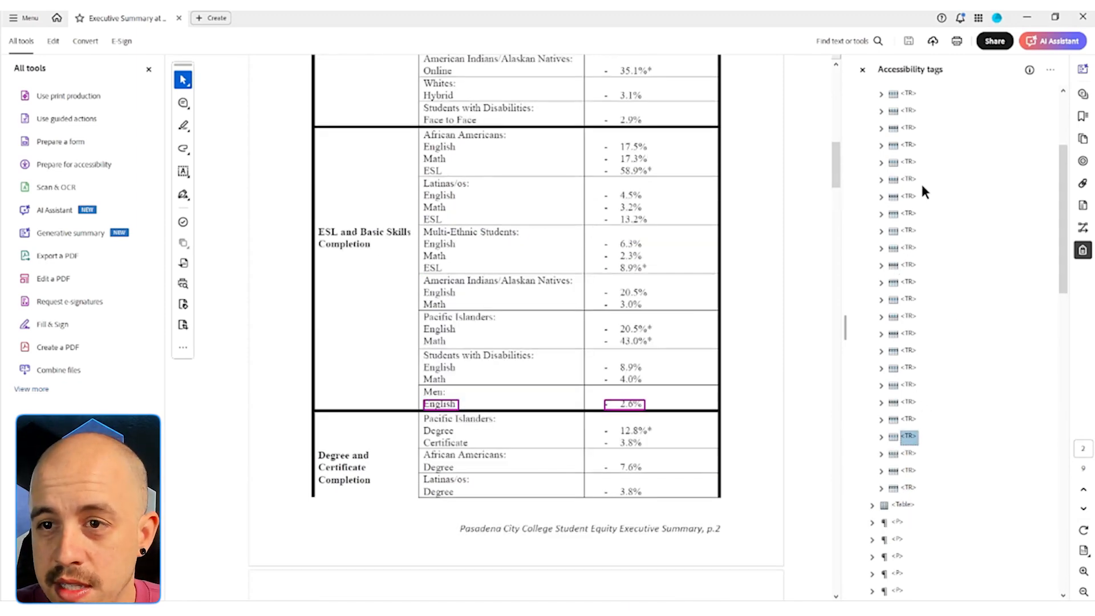
scroll(921, 188, "up", 3)
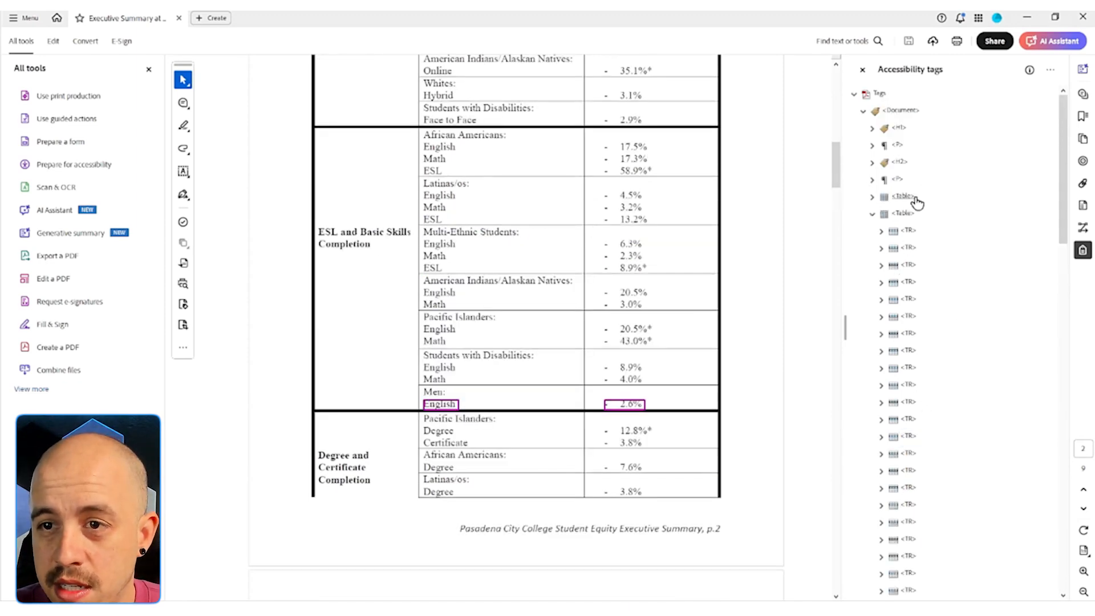
left_click(910, 234)
key("Down")
key("Down")
key("Down")
key("Down")
key("Down")
key("Down")
key("Down")
key("Down")
key("Down")
key("Down")
key("Down")
key("Down")
key("Down")
key("Down")
key("Down")
key("Down")
key("Down")
key("Down")
key("Down")
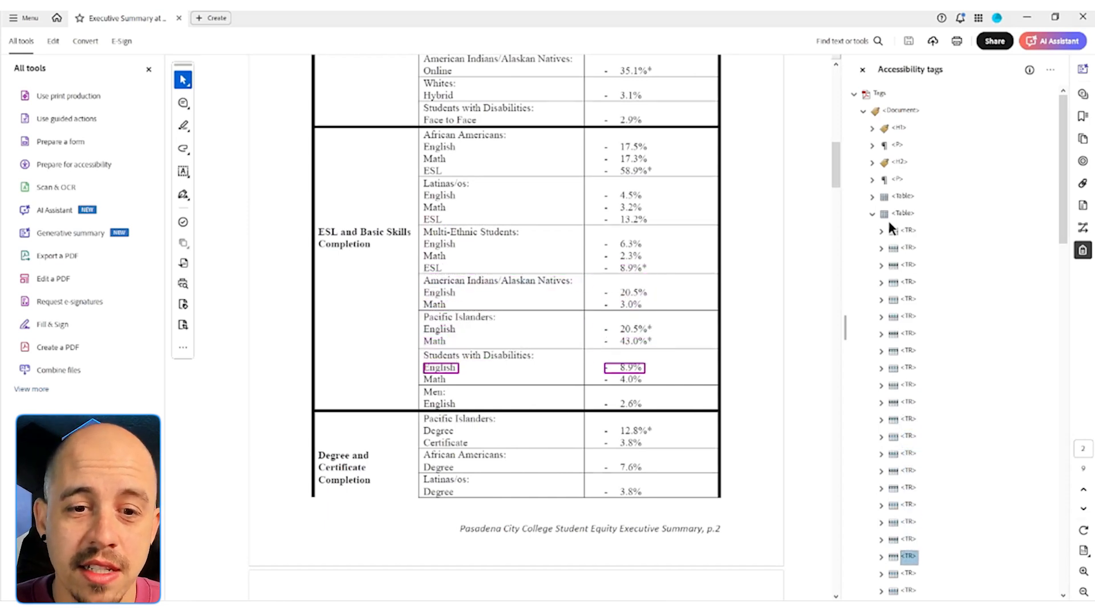
key("Down")
left_click(907, 214)
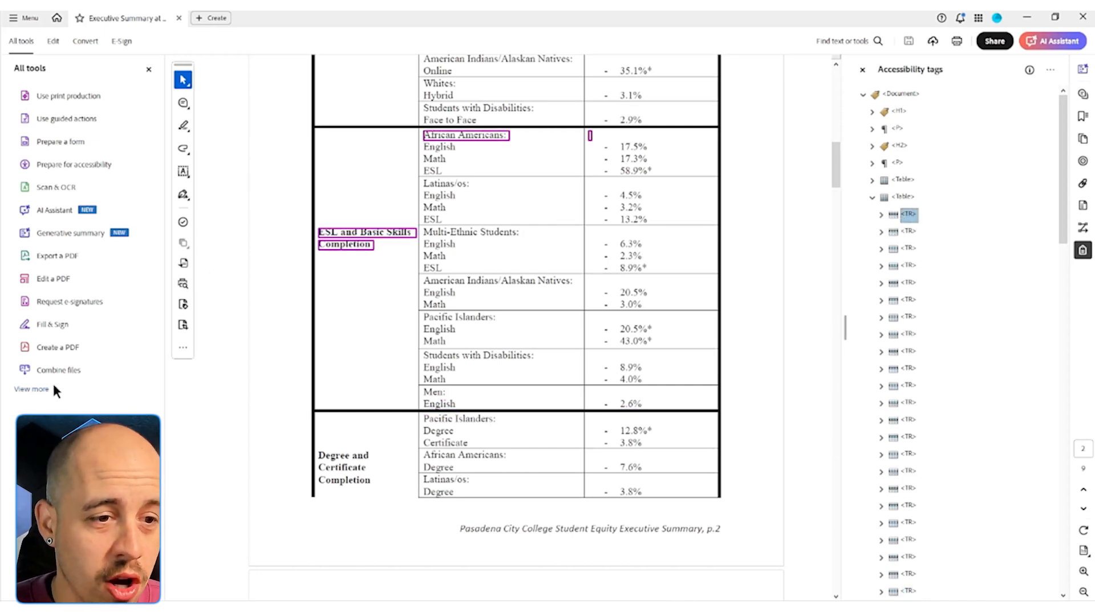
Open the second table in the Table Editor, inspect its first cell's properties without changing them, and close the accessibility tools
left_click(70, 166)
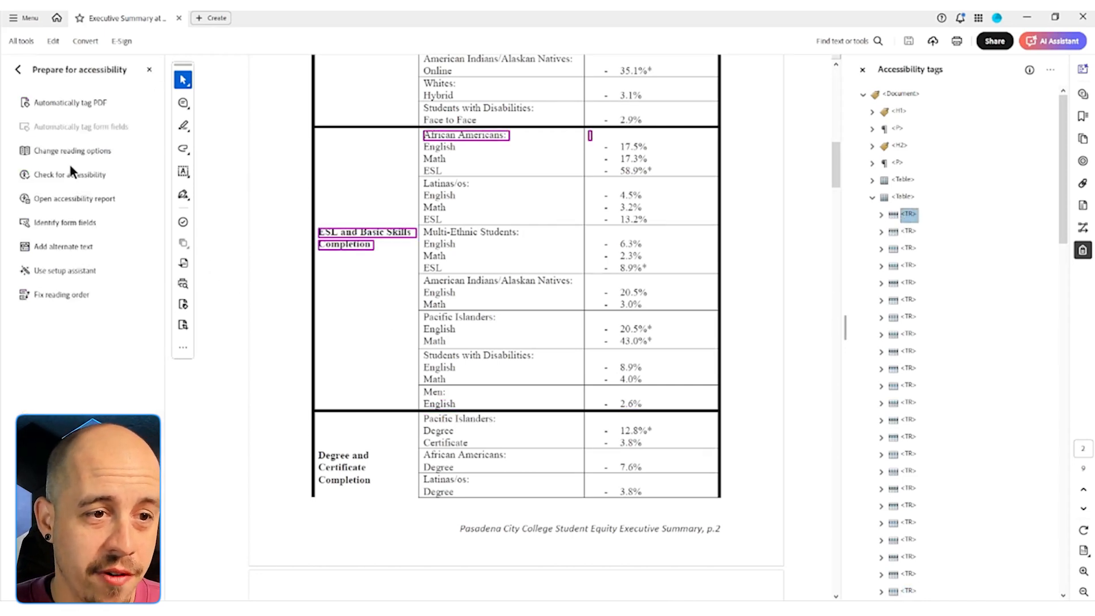
left_click(106, 294)
right_click(362, 184)
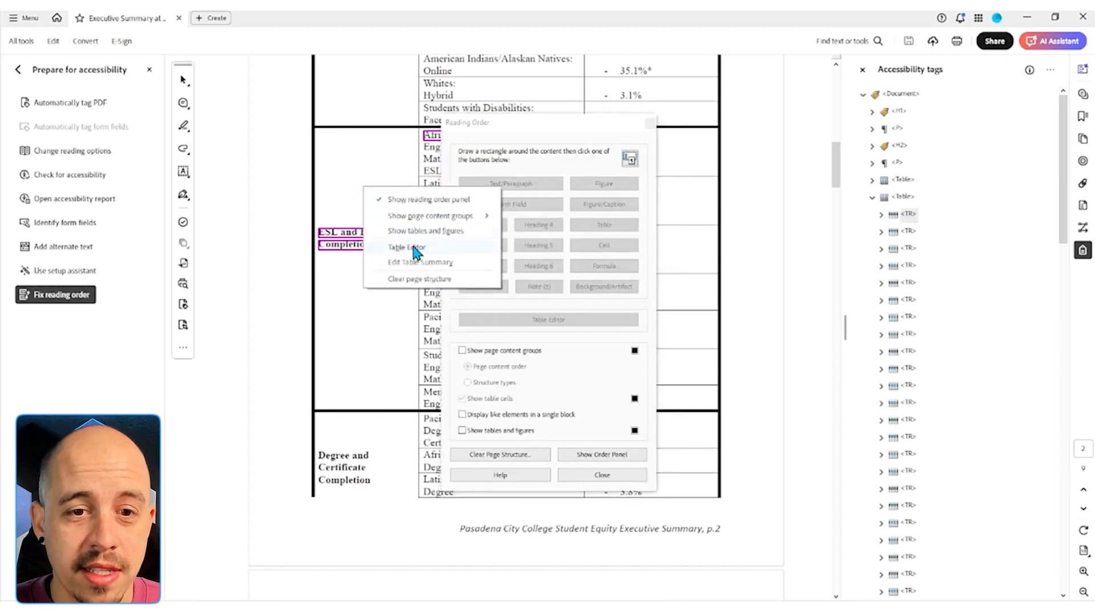
left_click(413, 247)
right_click(354, 136)
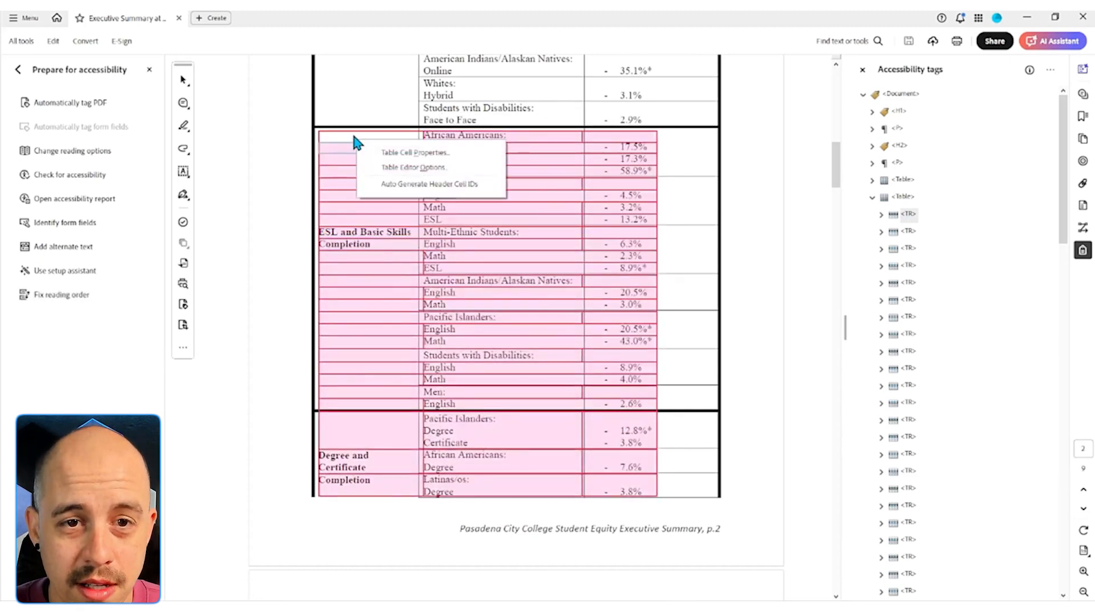
left_click(351, 133)
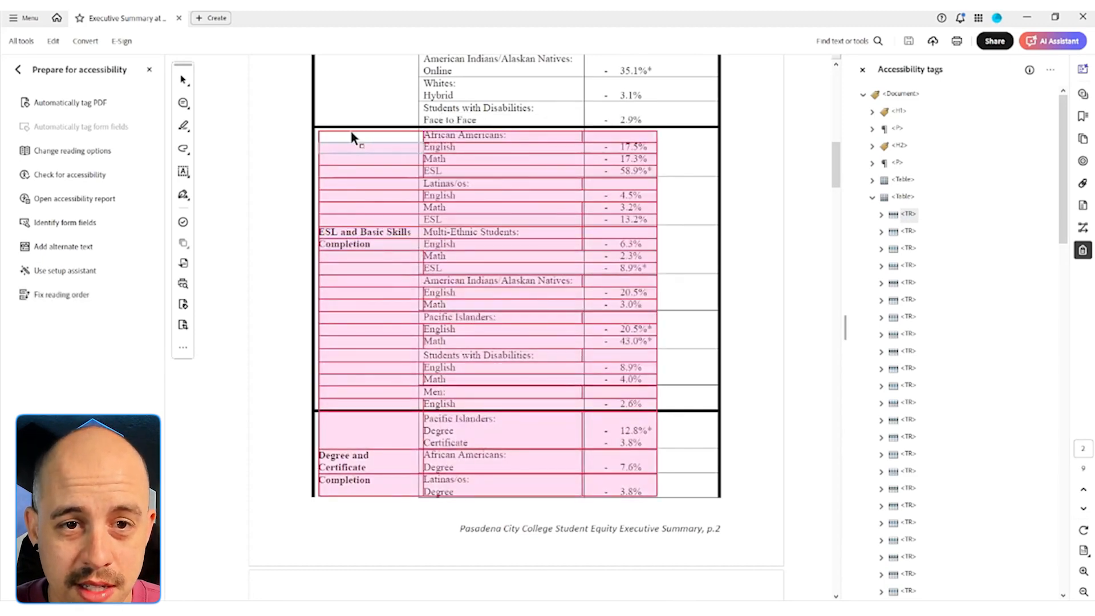
right_click(381, 141)
left_click(407, 152)
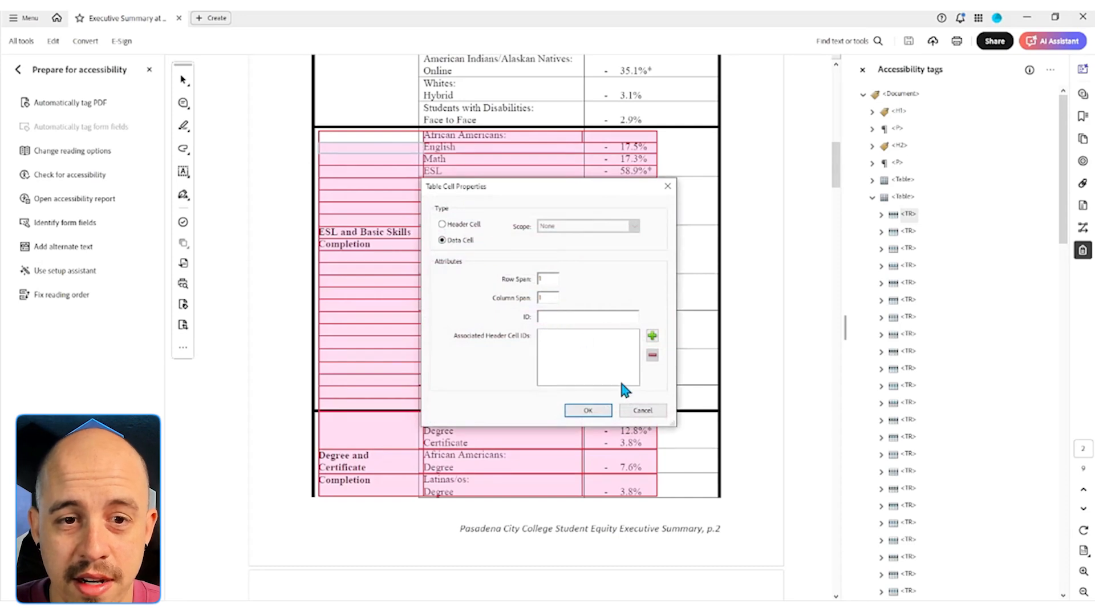
left_click(642, 410)
left_click(908, 214)
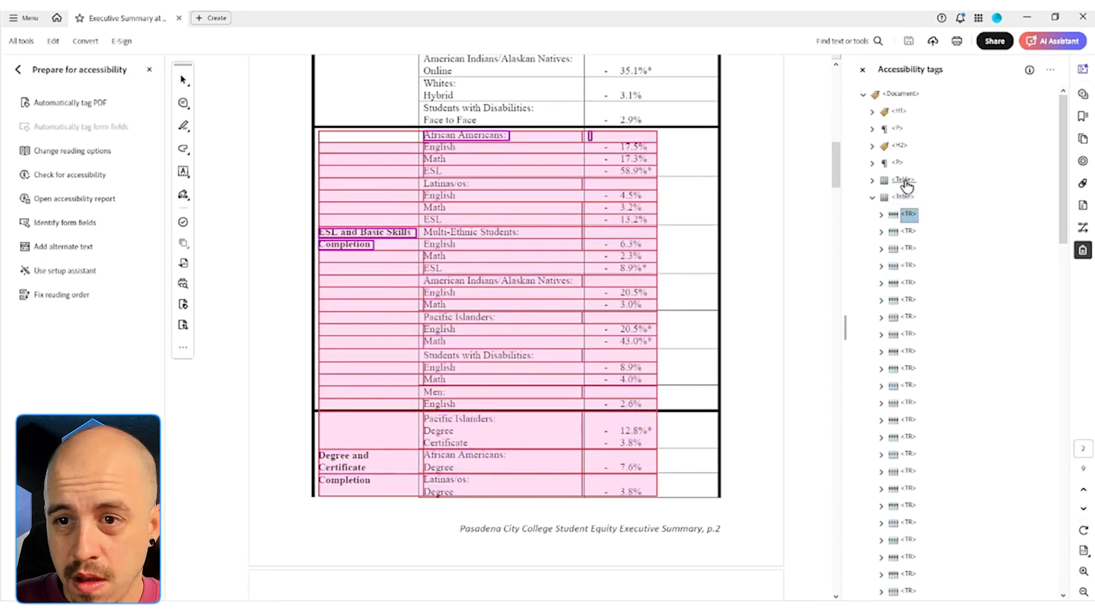
left_click(149, 69)
left_click(649, 124)
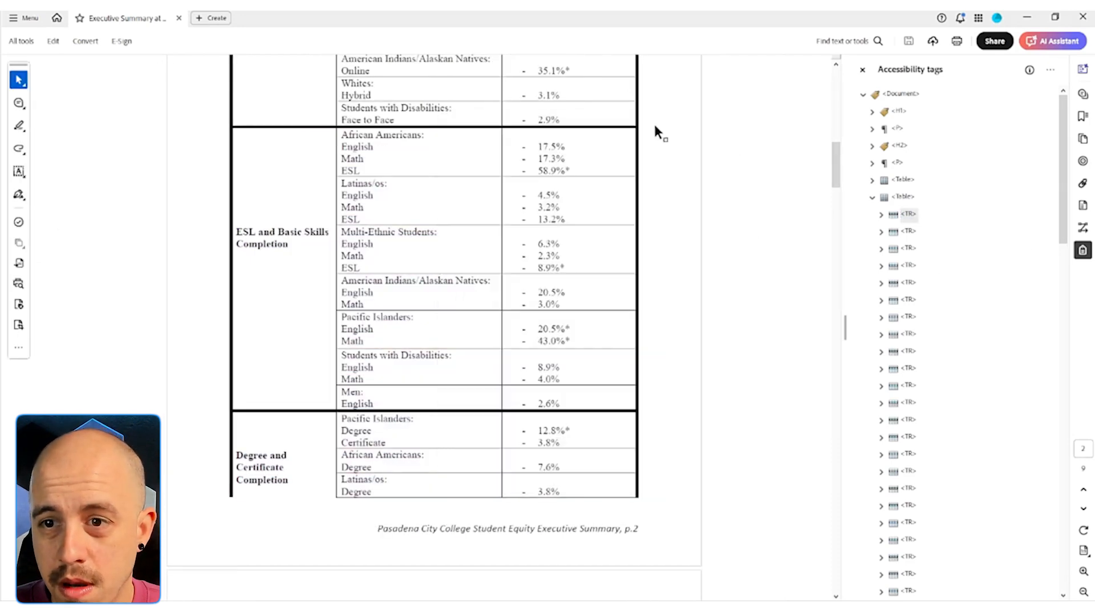
Change the ESL and Basic Skills Completion cell's tag in the second table's first row to TH and collapse the row
left_click(908, 214)
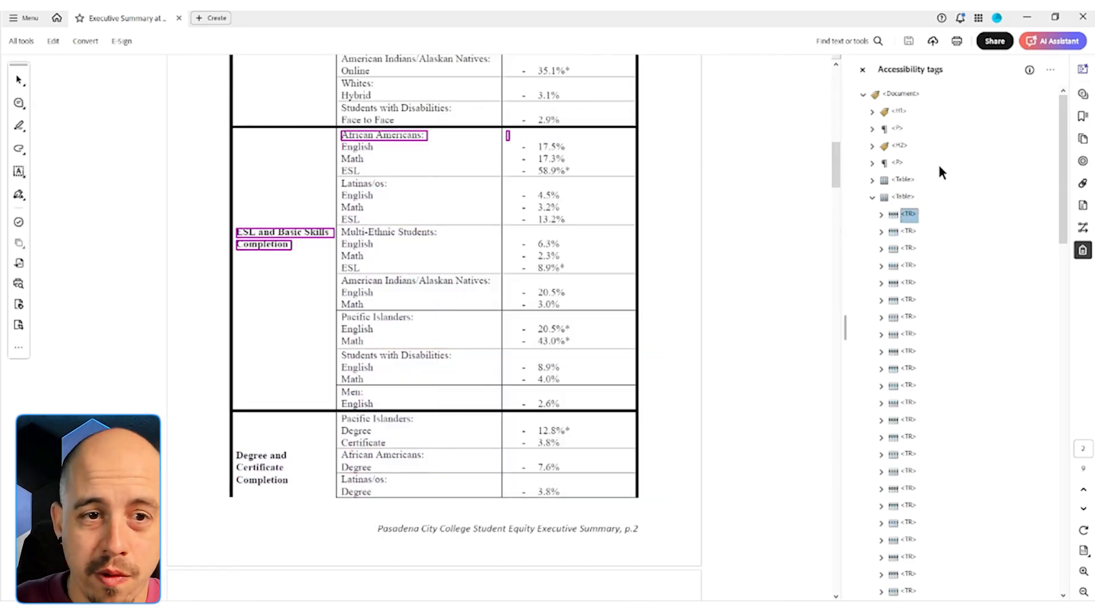
key("Right")
key("Down")
key("F2")
key("BackSpace")
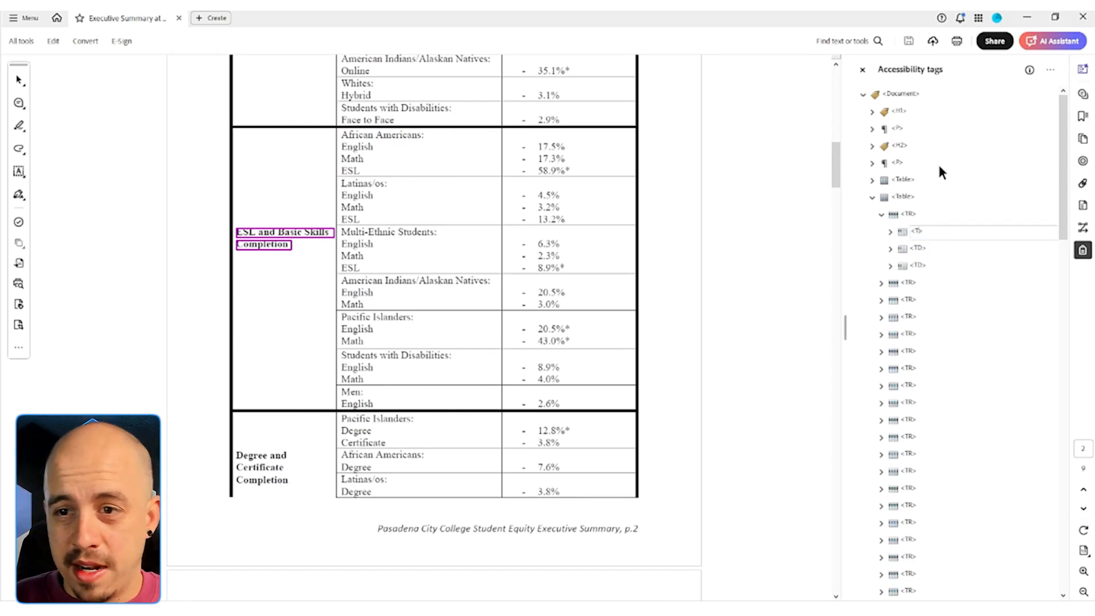
type("H")
key("Return")
key("Left")
key("Left")
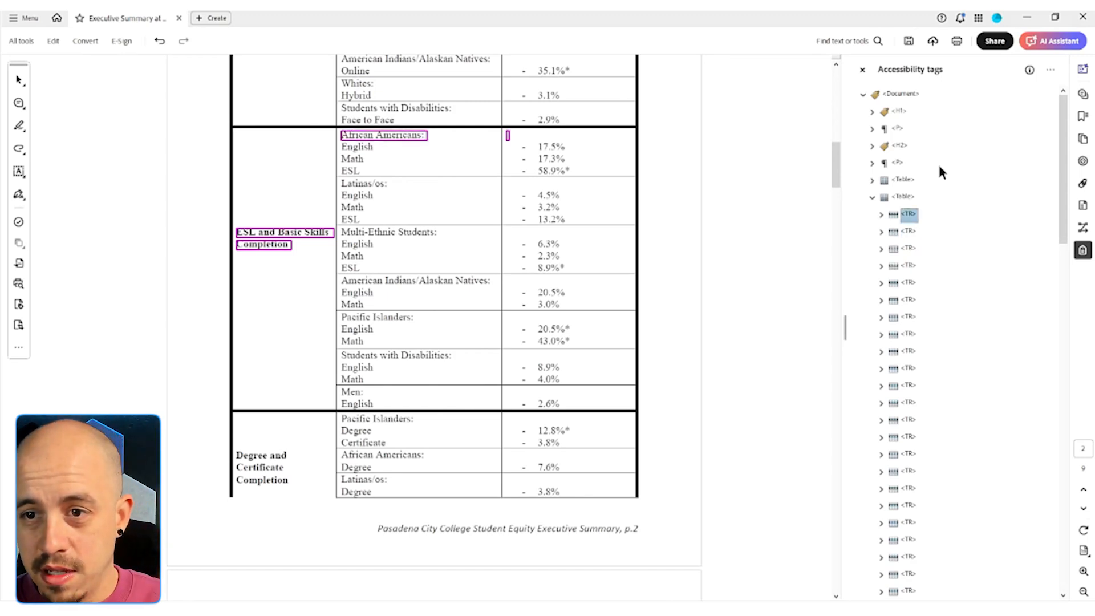
Move the second table's rows, African Americans heading through the Men group's English entry, to the end of the first table
key("shift+Down")
key("shift+Down")
key("shift+Down")
key("shift+Down")
key("shift+Down")
key("shift+Down")
key("shift+Down")
key("shift+Down")
key("shift+Down")
key("shift+Down")
key("shift+Down")
key("shift+Down")
key("shift+Down")
key("shift+Down")
key("shift+Down")
key("shift+Down")
key("shift+Down")
key("shift+Down")
key("shift+Down")
key("shift+Down")
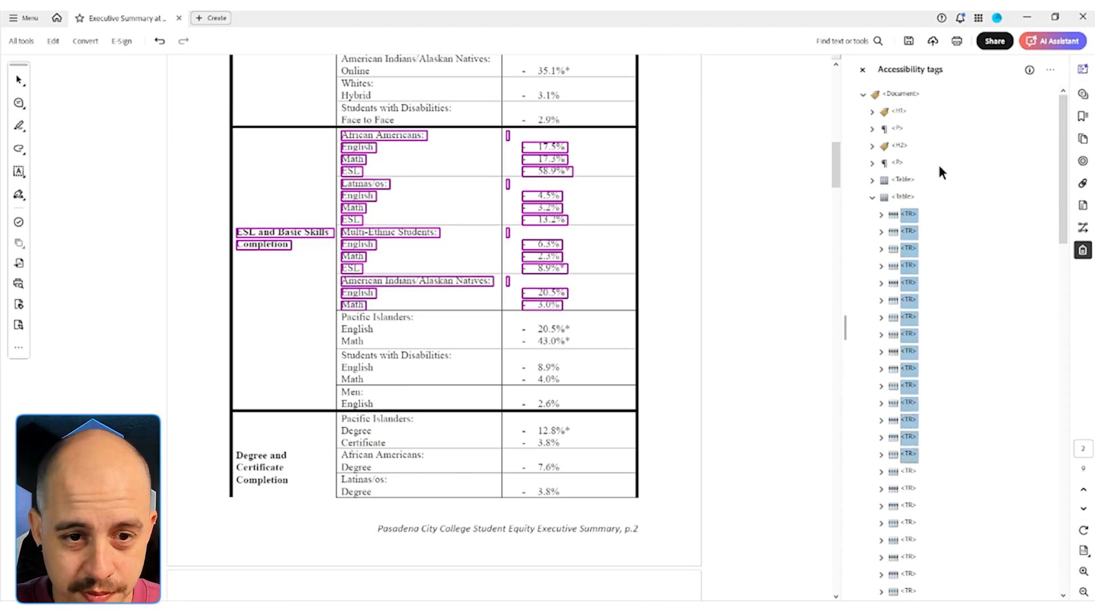
key("shift+Down")
key("shift+Down")
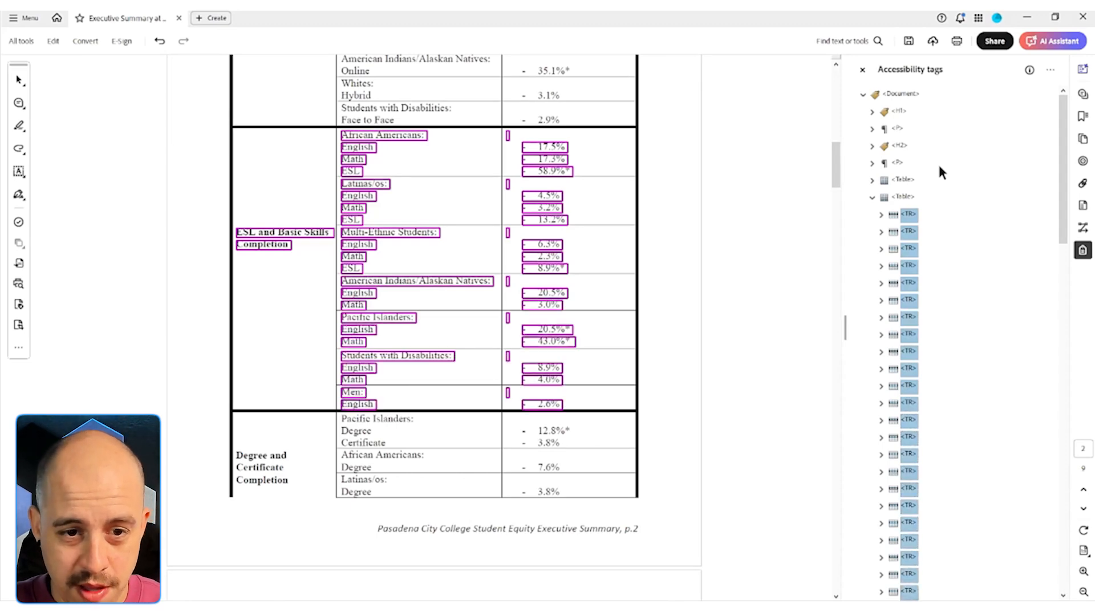
key("Up")
key("Up")
key("Up")
key("Up")
key("Up")
key("Up")
key("Up")
key("Up")
key("Up")
key("Up")
key("Up")
key("Up")
key("Up")
key("Up")
key("Up")
key("Up")
key("Up")
key("Up")
key("Up")
key("Up")
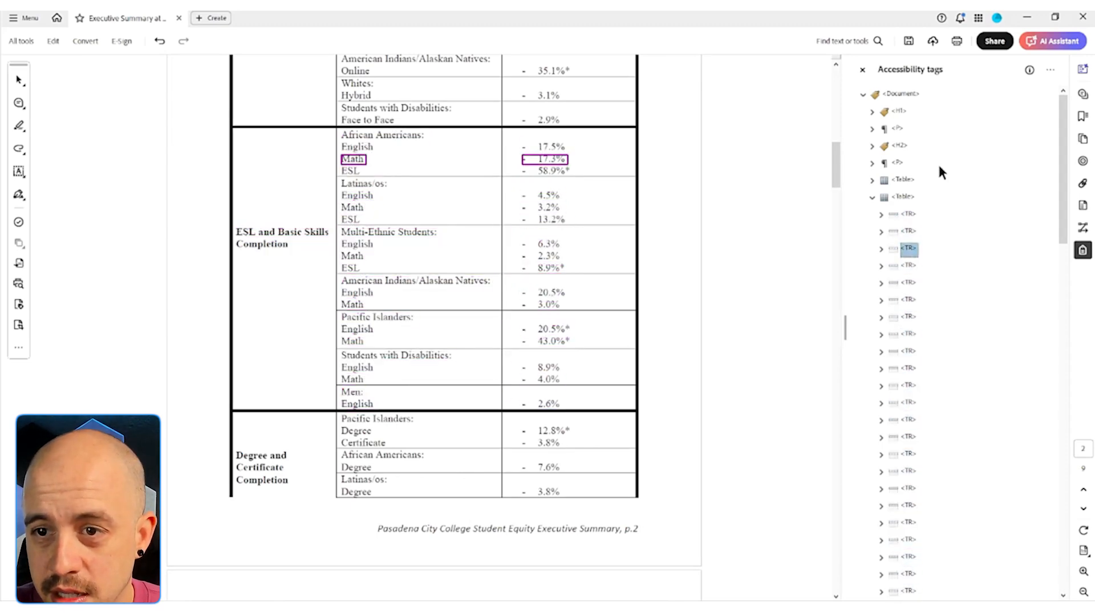
key("Down")
key("Down")
key("Down")
key("Down")
key("Down")
key("Down")
key("Down")
key("Down")
key("Down")
key("Down")
key("Down")
key("Down")
key("Down")
key("Down")
key("Down")
key("Down")
key("Down")
key("Down")
key("Down")
key("Down")
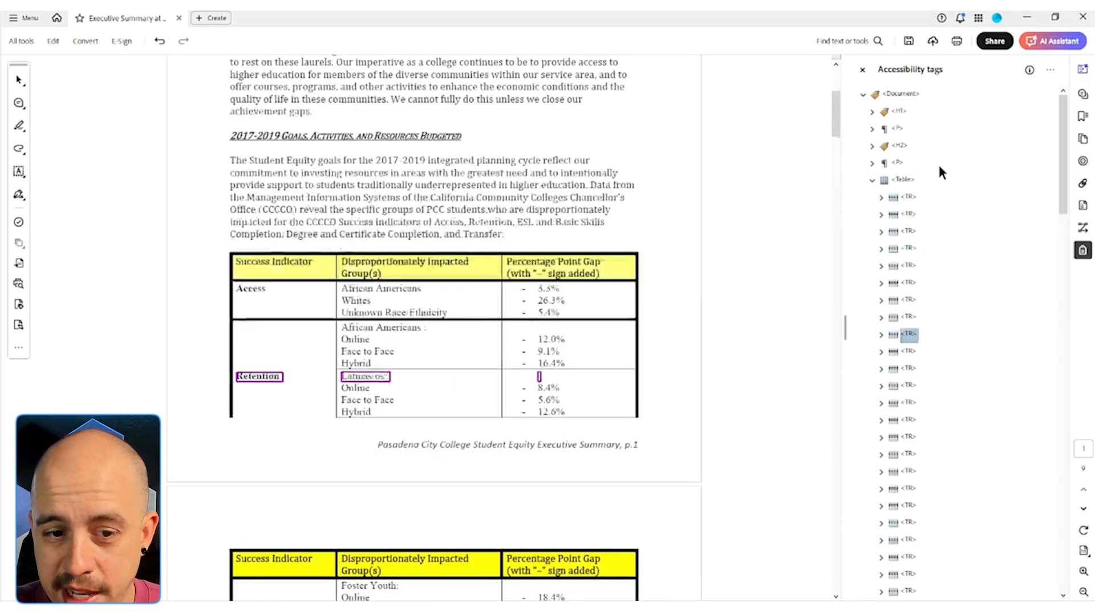
Review the first table's rows in sequence, reaching the African Americans heading row under ESL and Basic Skills Completion
key("Up")
key("Up")
key("Up")
key("Up")
key("Up")
key("Up")
key("Up")
key("Up")
key("Up")
key("Up")
key("Up")
key("Up")
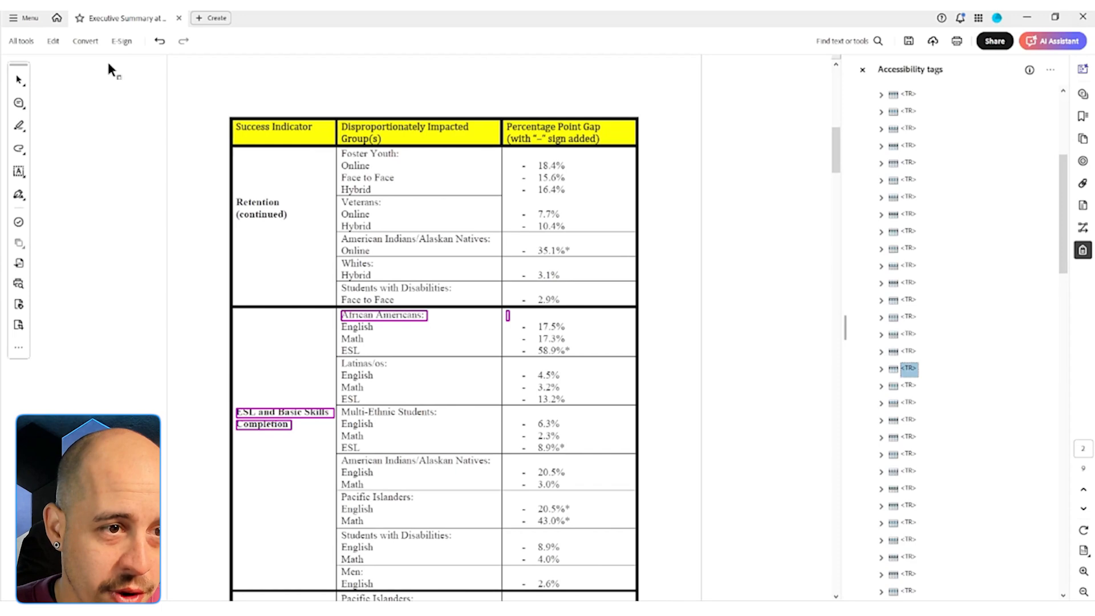
Try to open the merged table in the Table Editor on page 2, and retry after dismissing the message
left_click(29, 40)
left_click(67, 165)
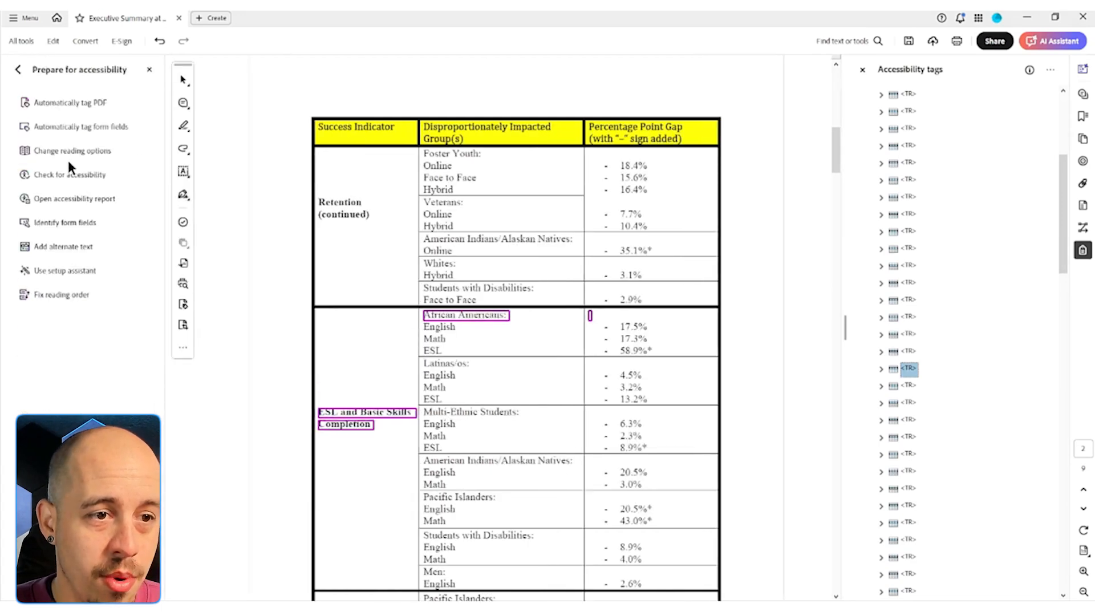
left_click(60, 295)
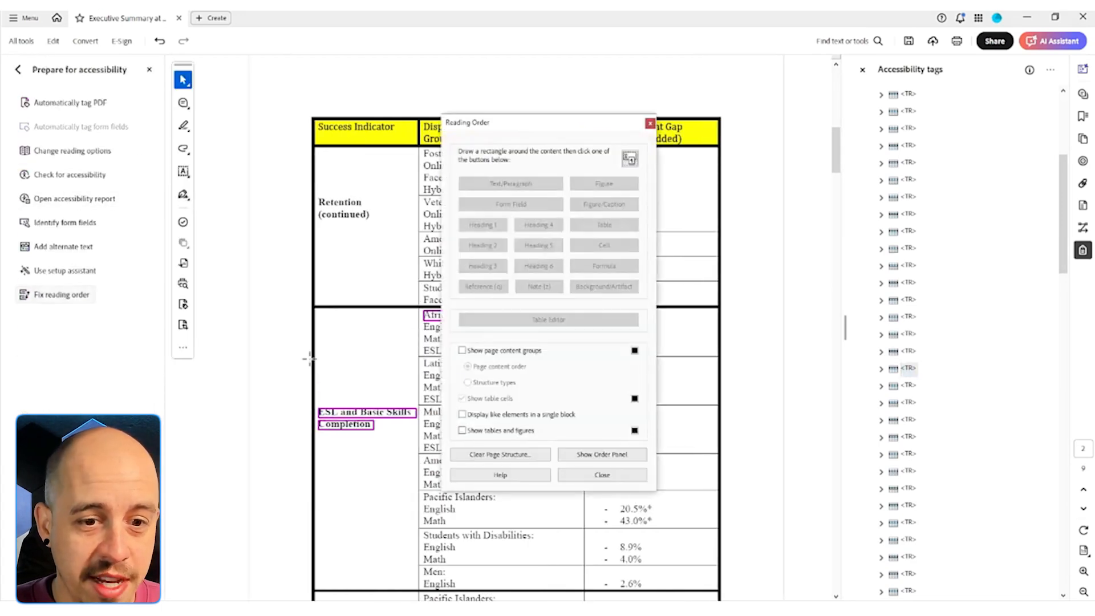
right_click(344, 359)
left_click(428, 418)
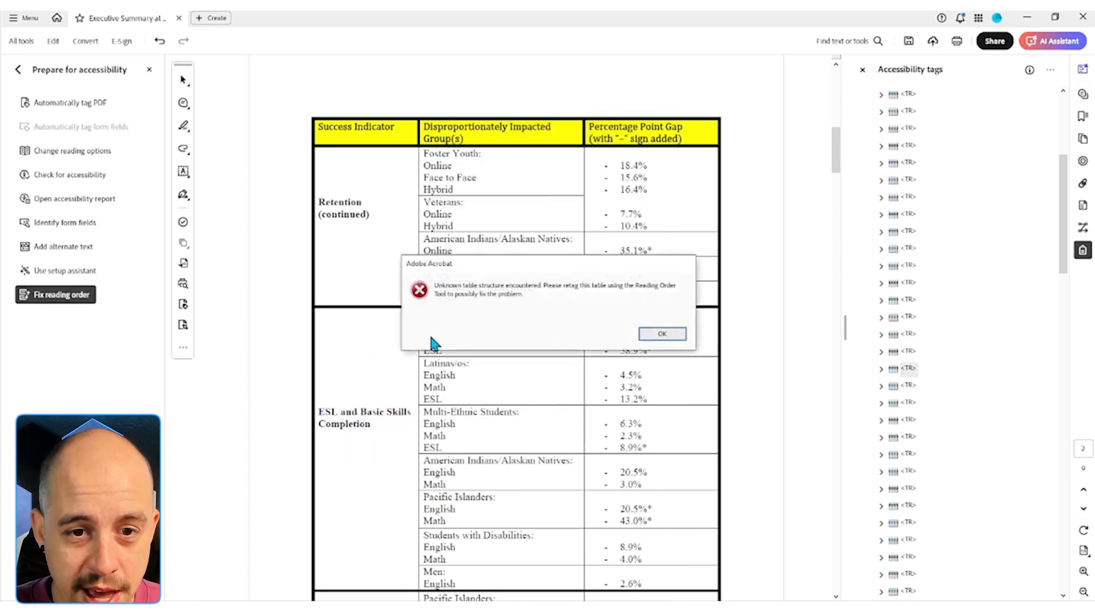
left_click(682, 333)
right_click(352, 376)
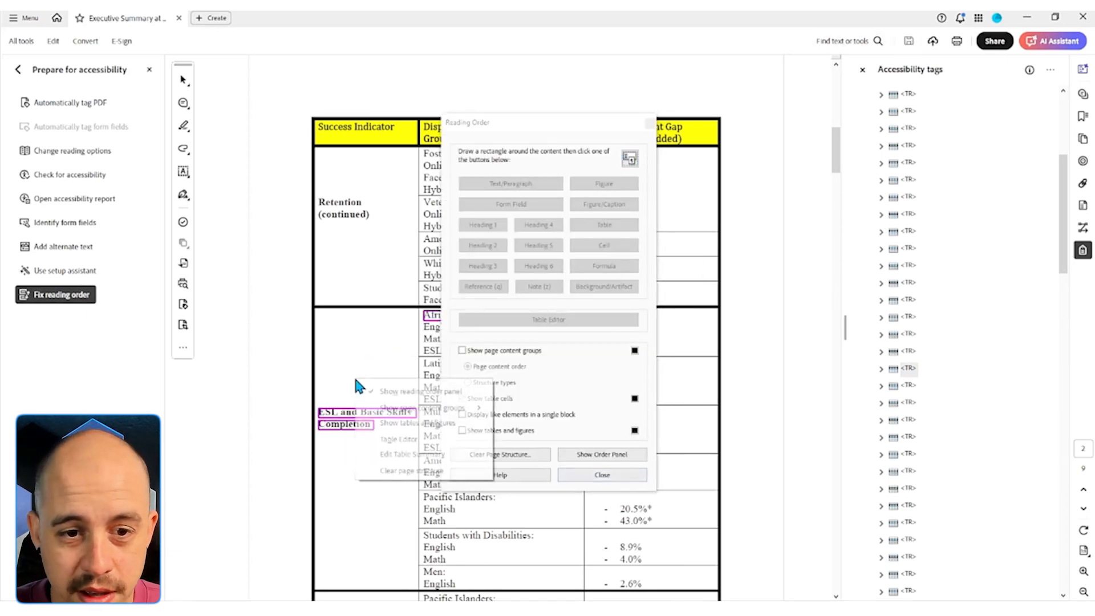
left_click(408, 439)
left_click(673, 335)
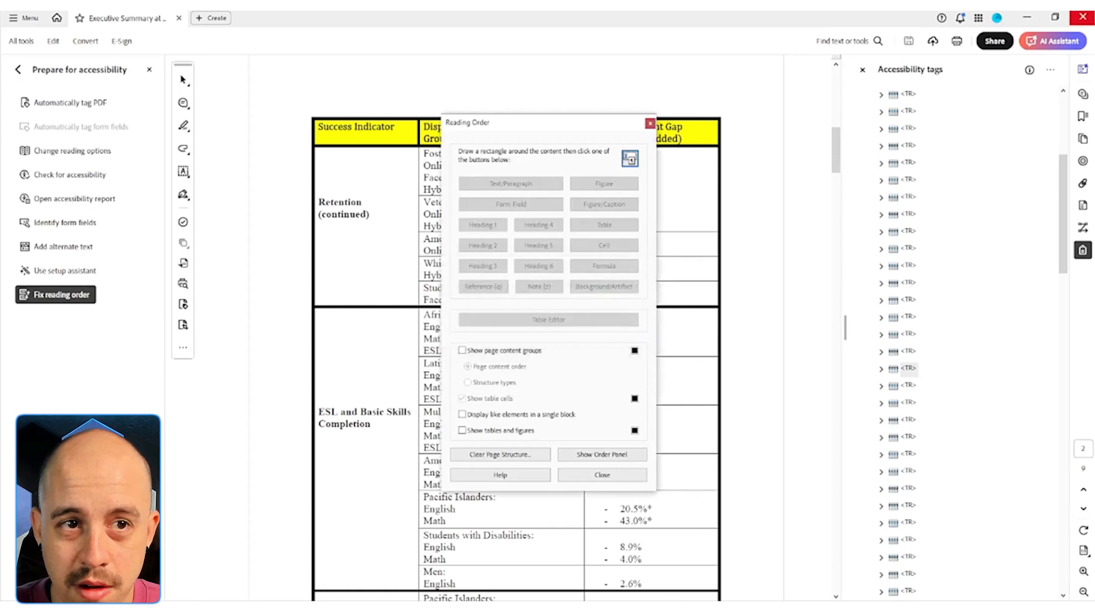
Inspect the TH cell in the African Americans heading row under ESL and Basic Skills Completion and close the Reading Order tool
left_click(913, 355)
key("Down")
key("Down")
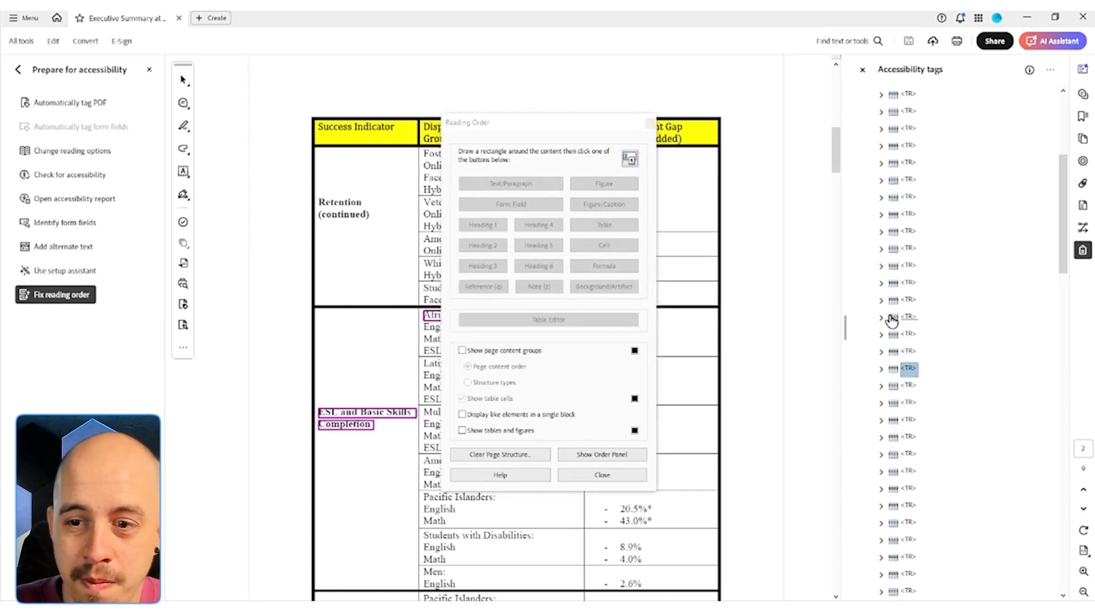
key("Down")
key("Up")
key("Up")
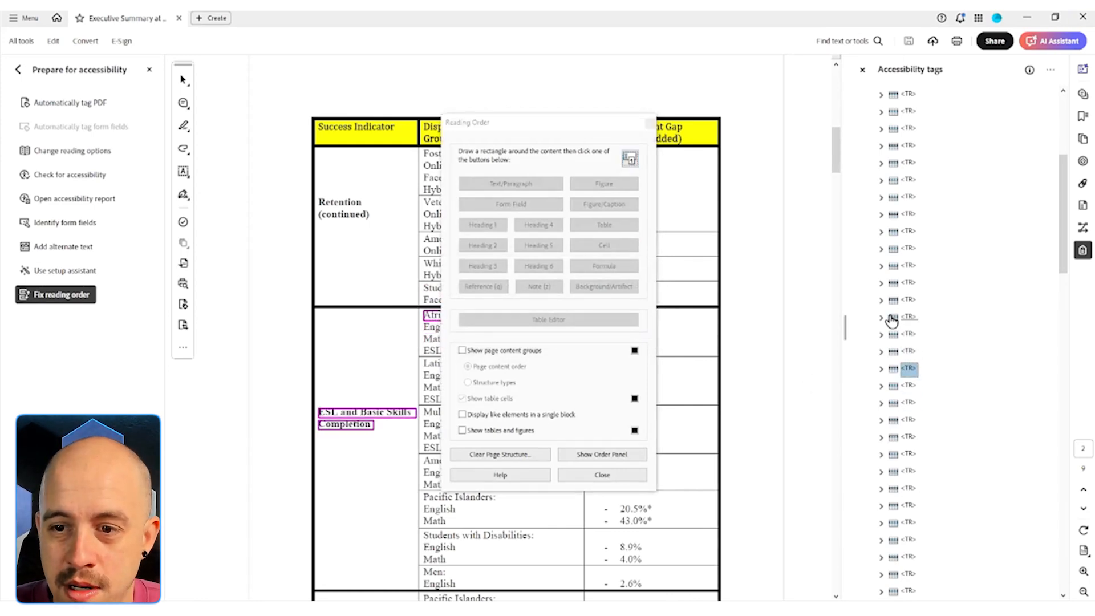
key("Right")
left_click(916, 386)
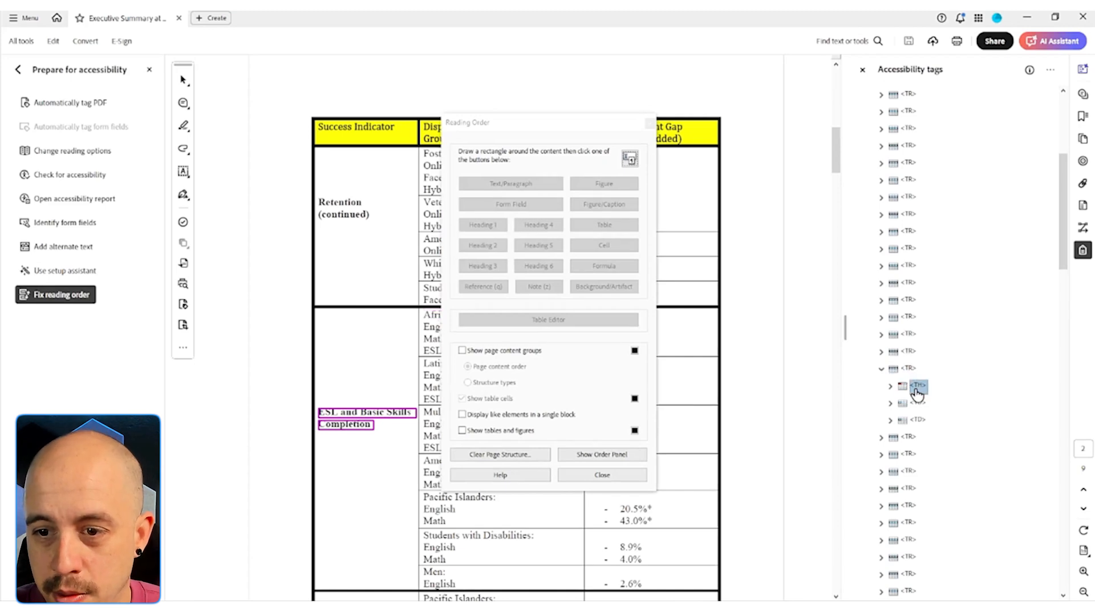
left_click(608, 476)
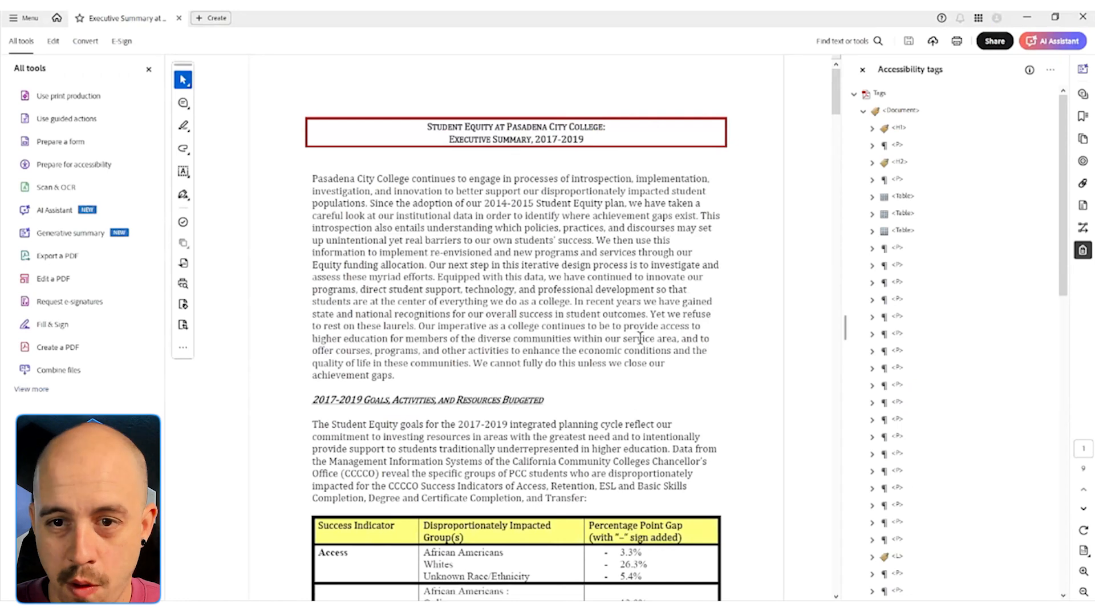
Expand the first table's tags and go through its rows to the ESL section's African Americans heading row
scroll(640, 338, "down", 5)
left_click(904, 213)
key("Up")
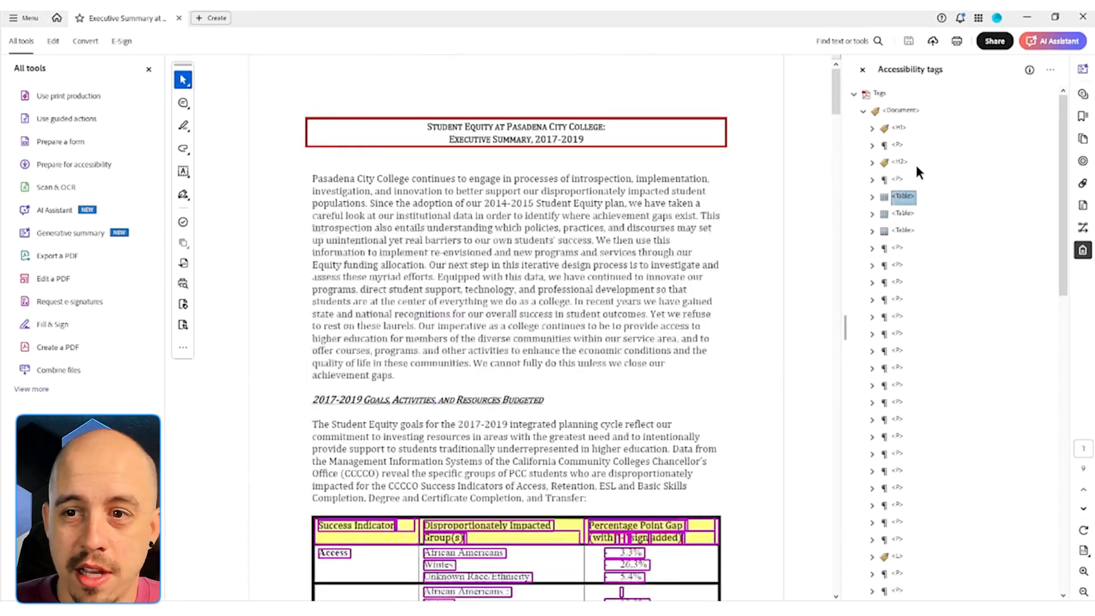
key("Right")
key("Down")
key("Down")
key("Down")
key("Down")
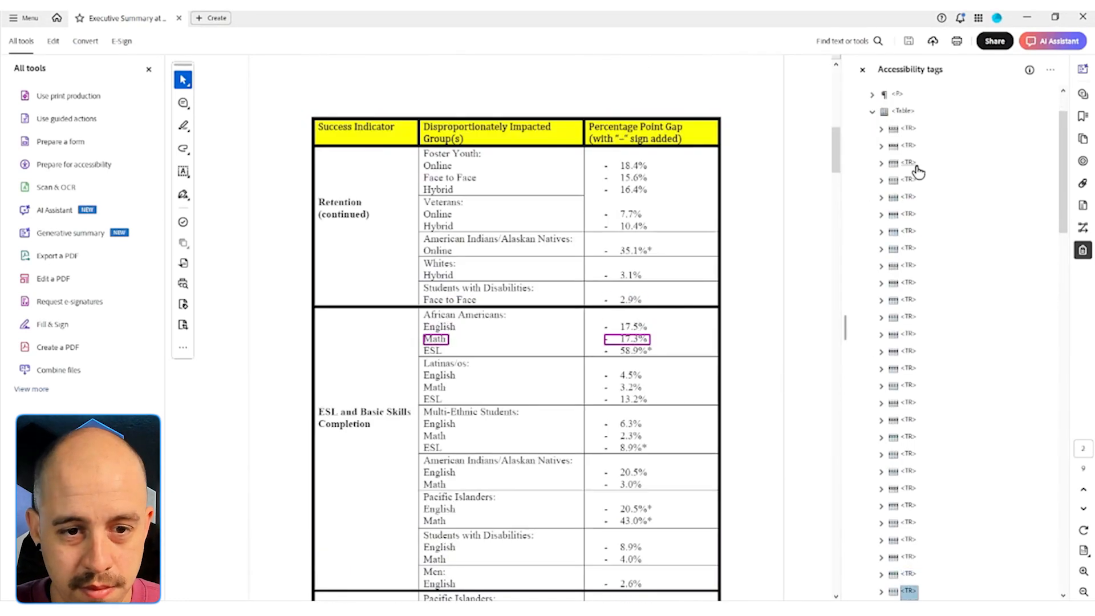
key("Up")
key("Up")
key("Up")
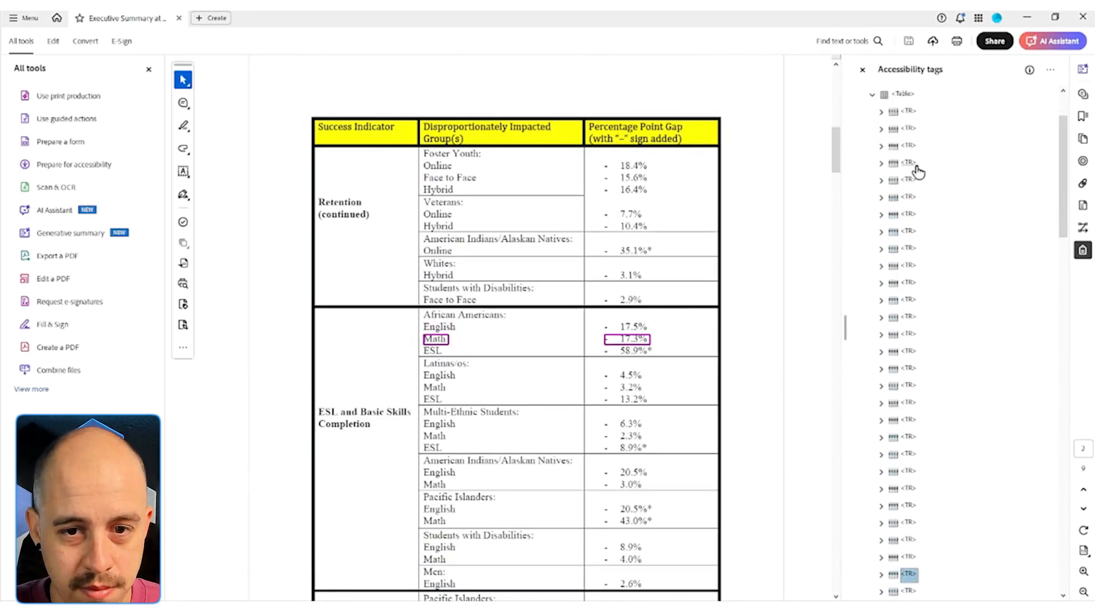
Try again to open the page 2 table in the Table Editor and close the Reading Order tool
left_click(40, 388)
left_click(74, 164)
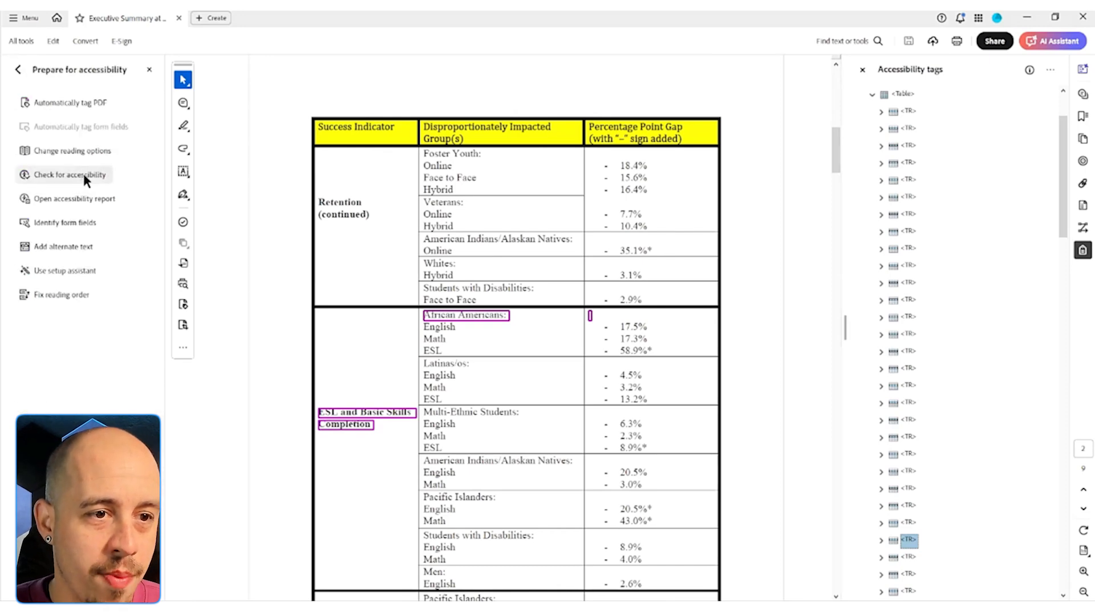
left_click(49, 295)
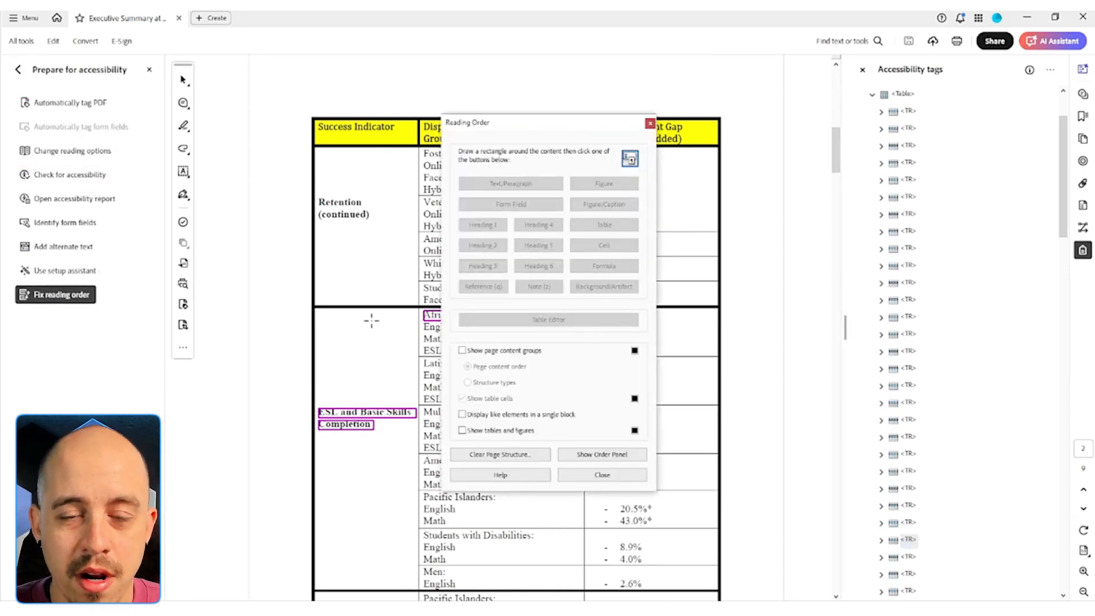
right_click(385, 345)
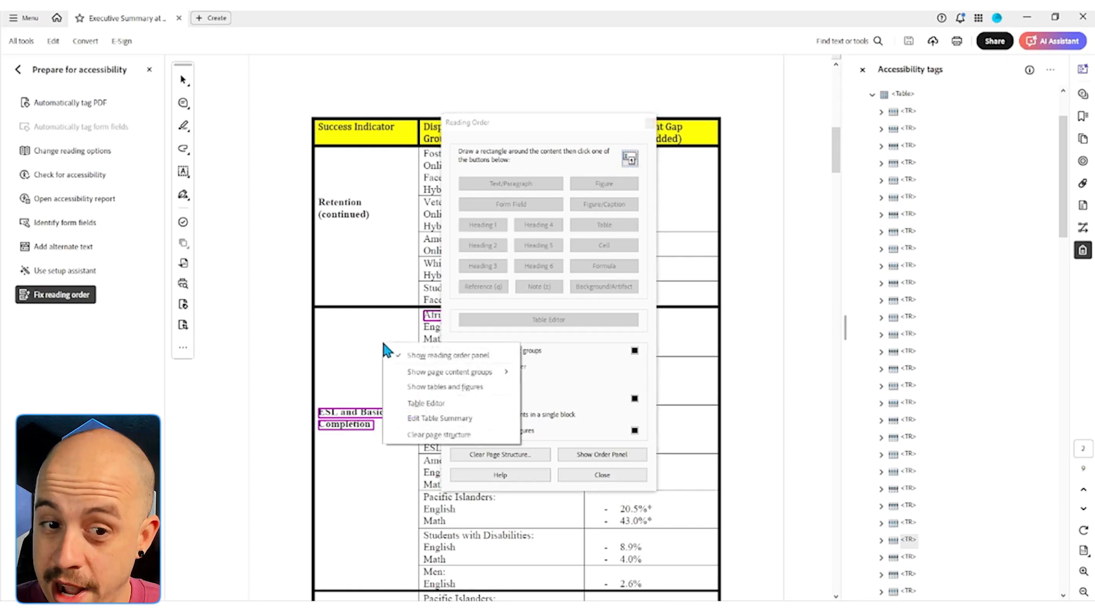
left_click(433, 405)
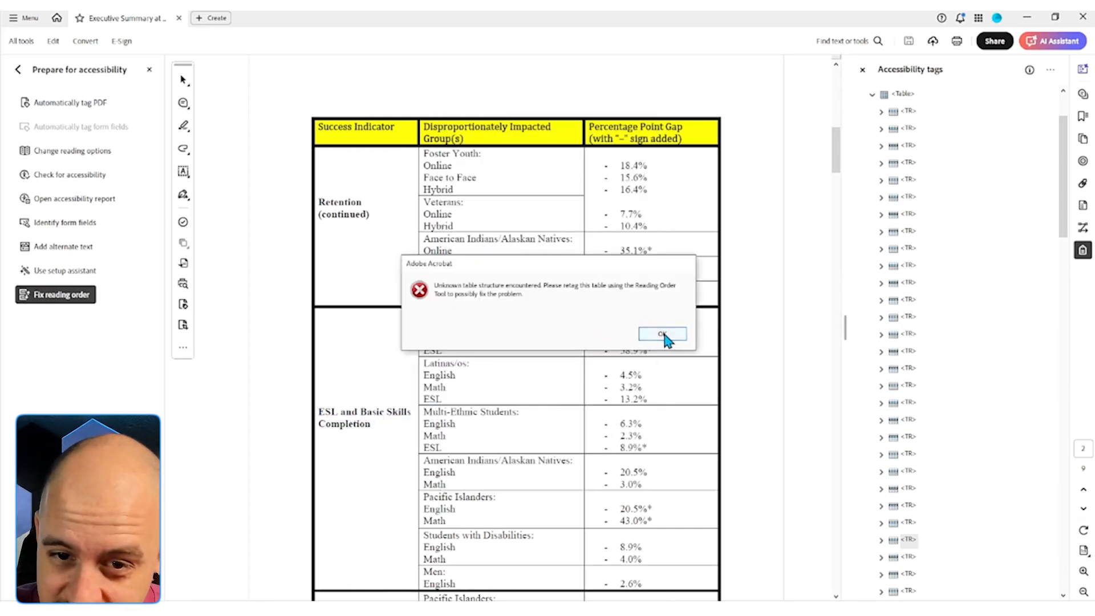
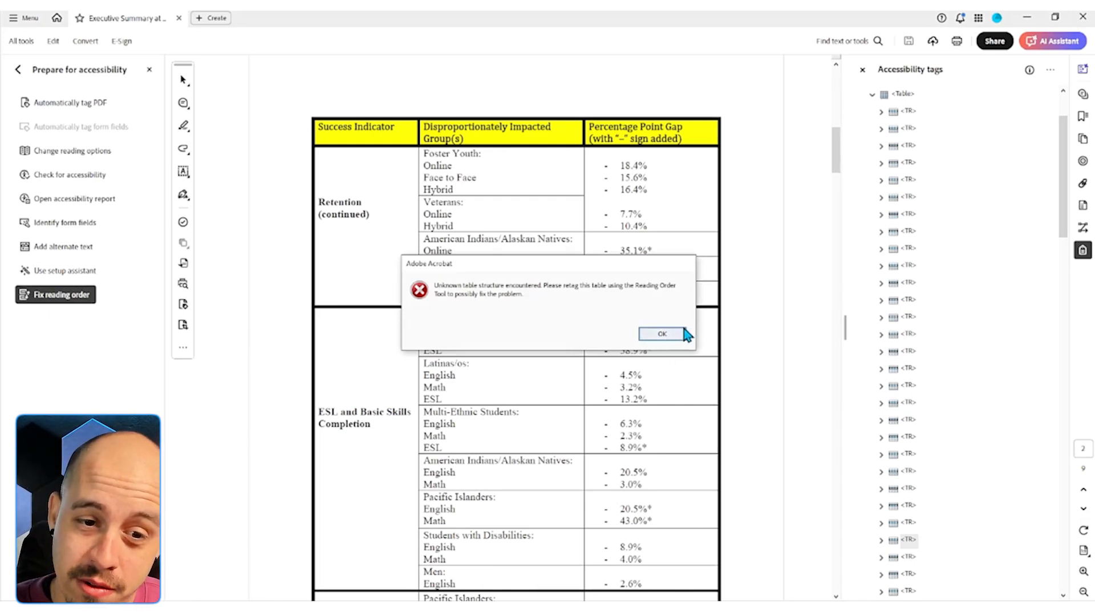
left_click(675, 336)
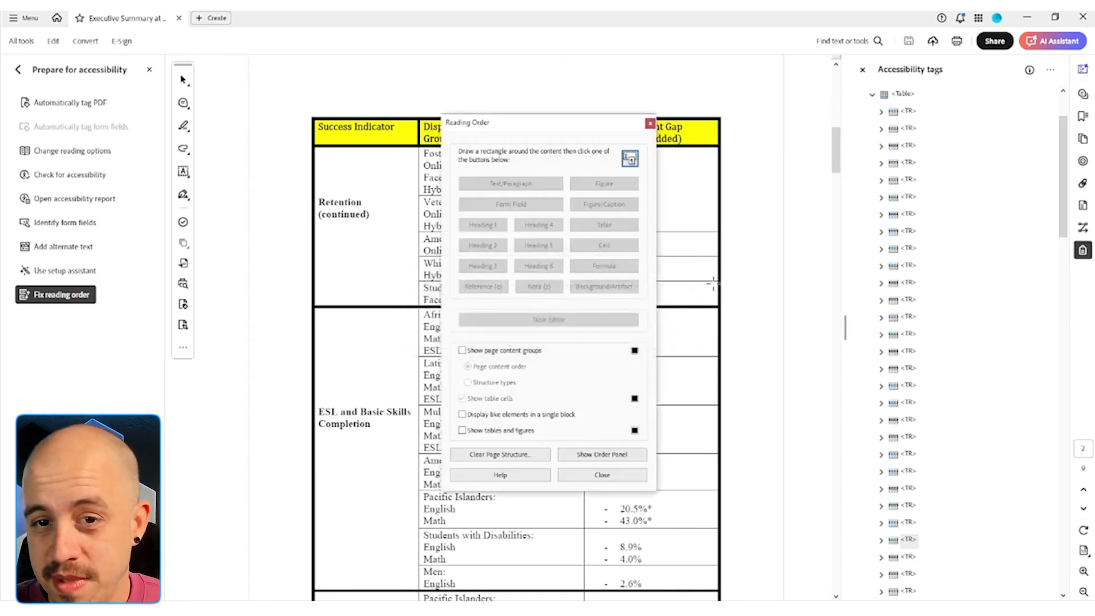
left_click(649, 124)
Go through the first table's row tags from Foster Youth Face to Face to ESL's African Americans heading row
left_click(913, 352)
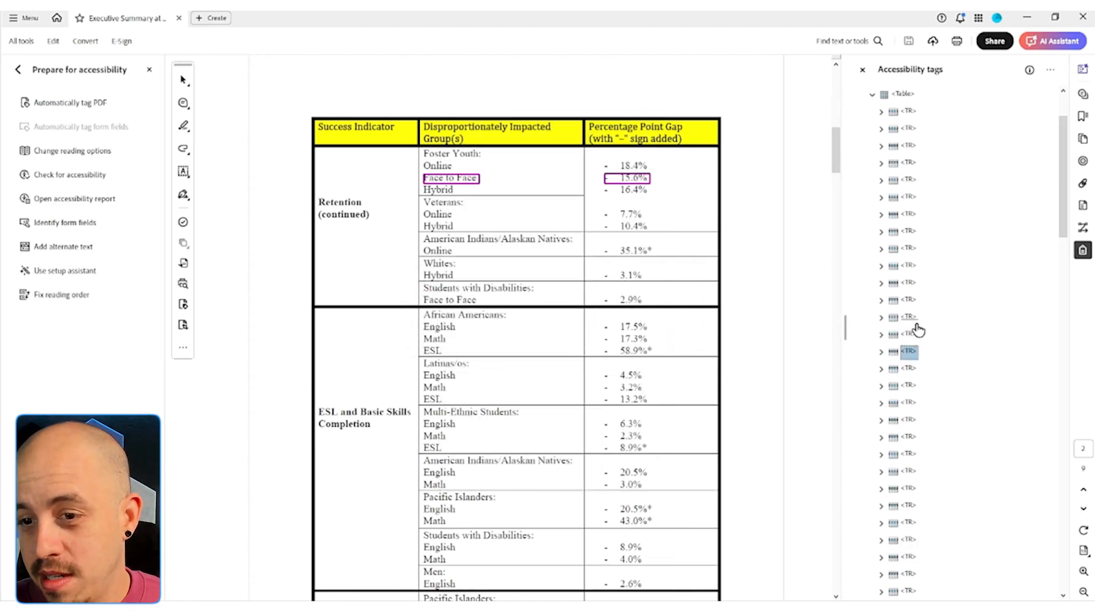
key("Down")
key("Down")
key("Down")
key("Down")
key("Down")
key("Down")
key("Down")
key("Down")
key("Down")
key("Down")
key("Down")
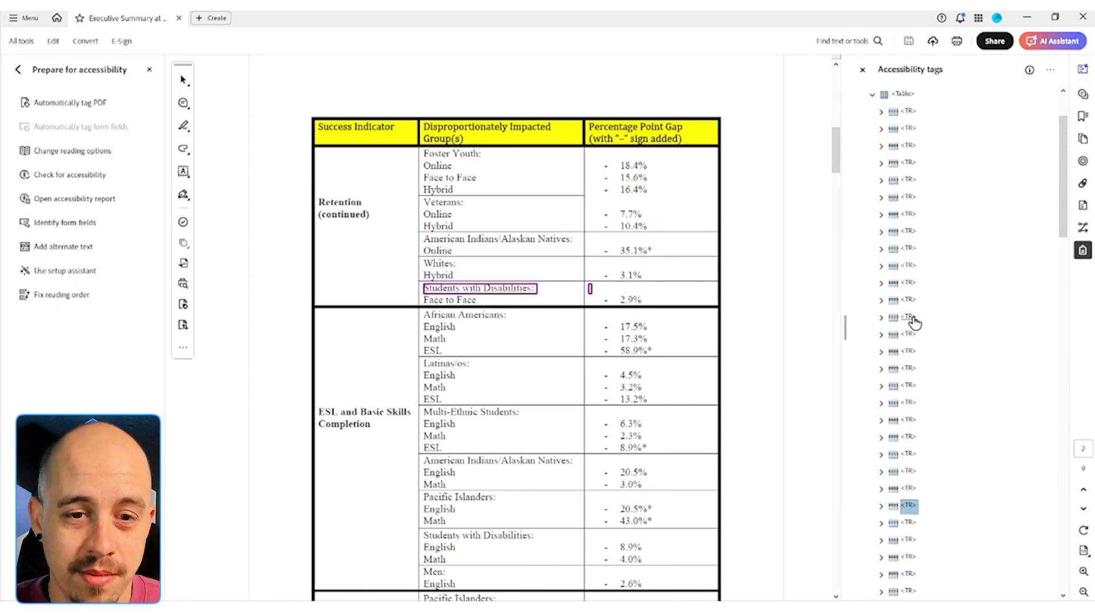
Move all ESL and Basic Skills Completion rows into the Degree and Certificate Completion table tag, ahead of its existing rows
scroll(942, 268, "down", 8)
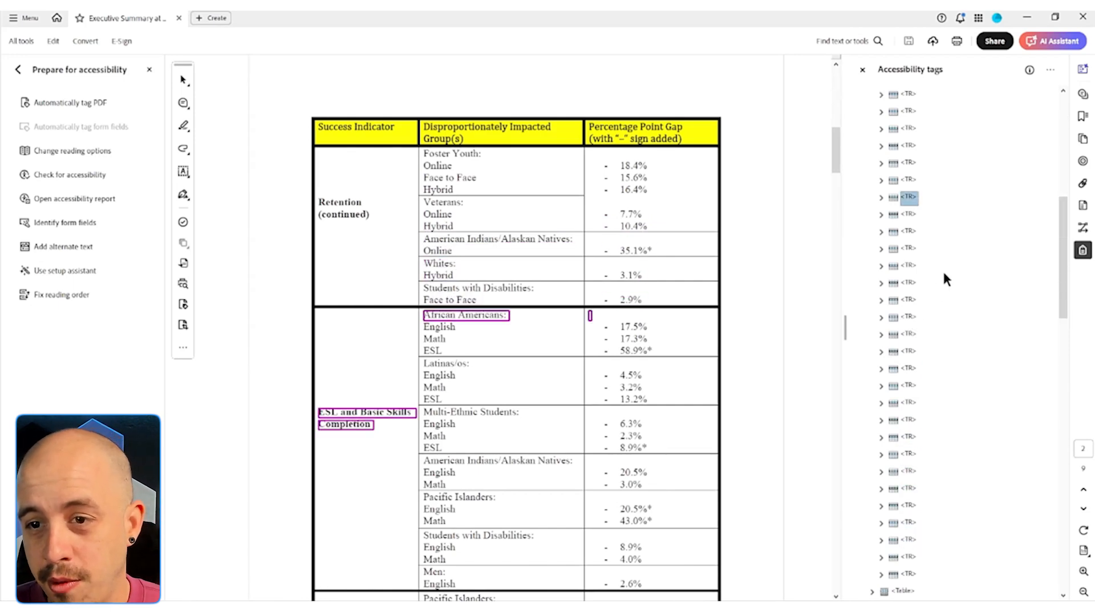
left_click(907, 400, "shift")
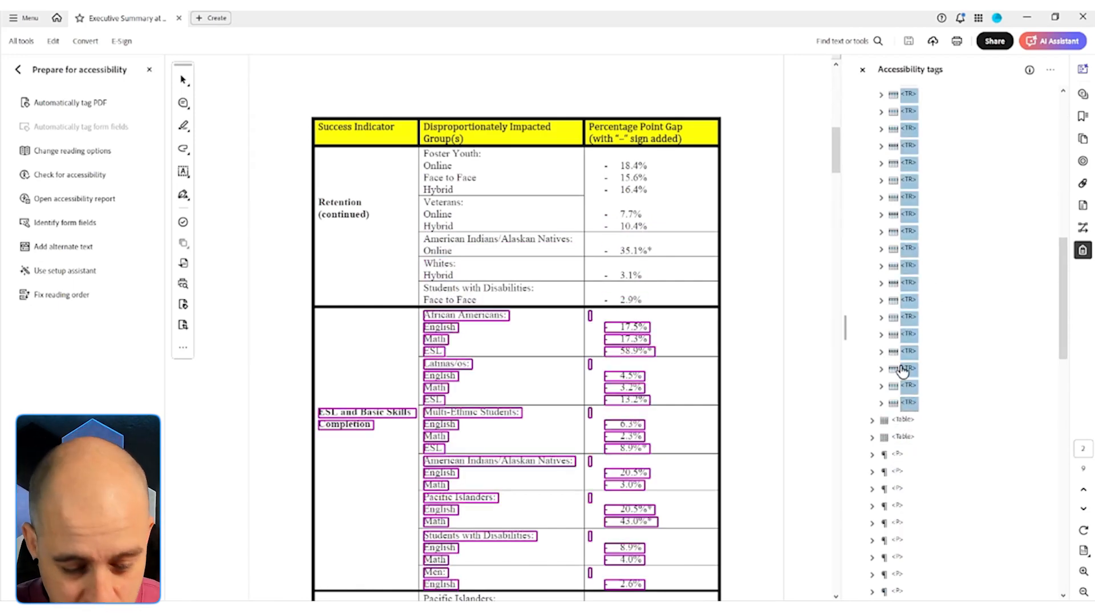
left_click(909, 419)
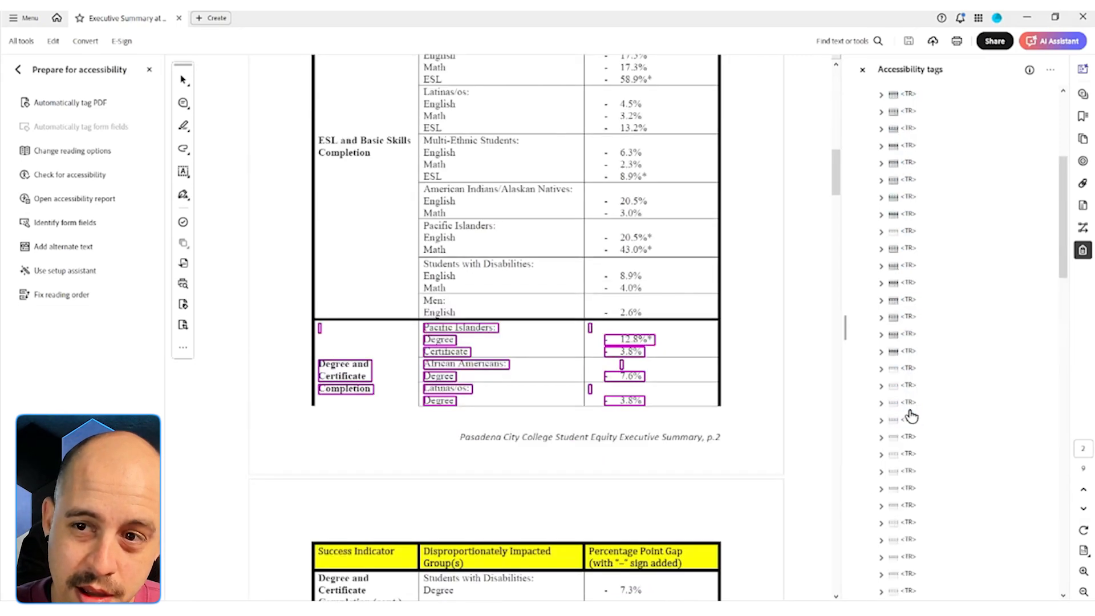
scroll(942, 383, "down", 5)
left_click(872, 421)
left_click(909, 437)
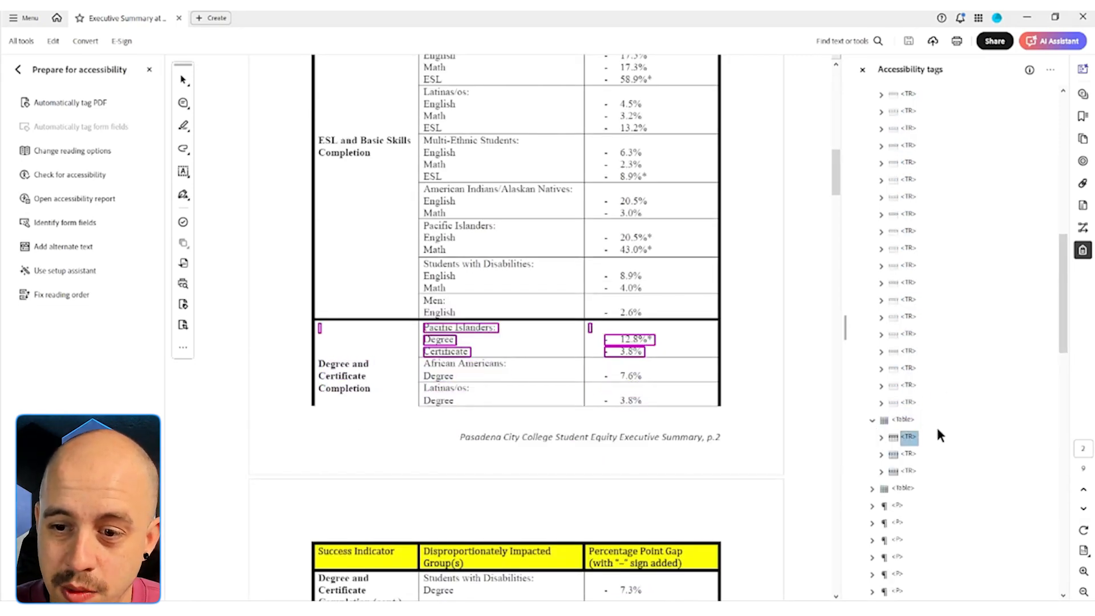
left_click_drag(907, 423, 907, 425)
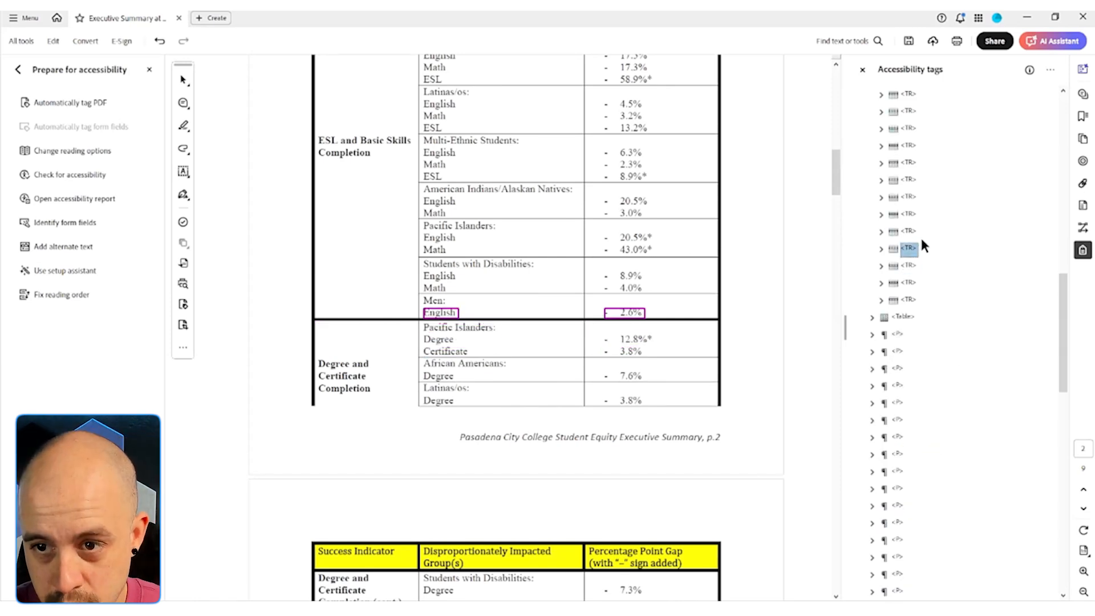
left_click(909, 215)
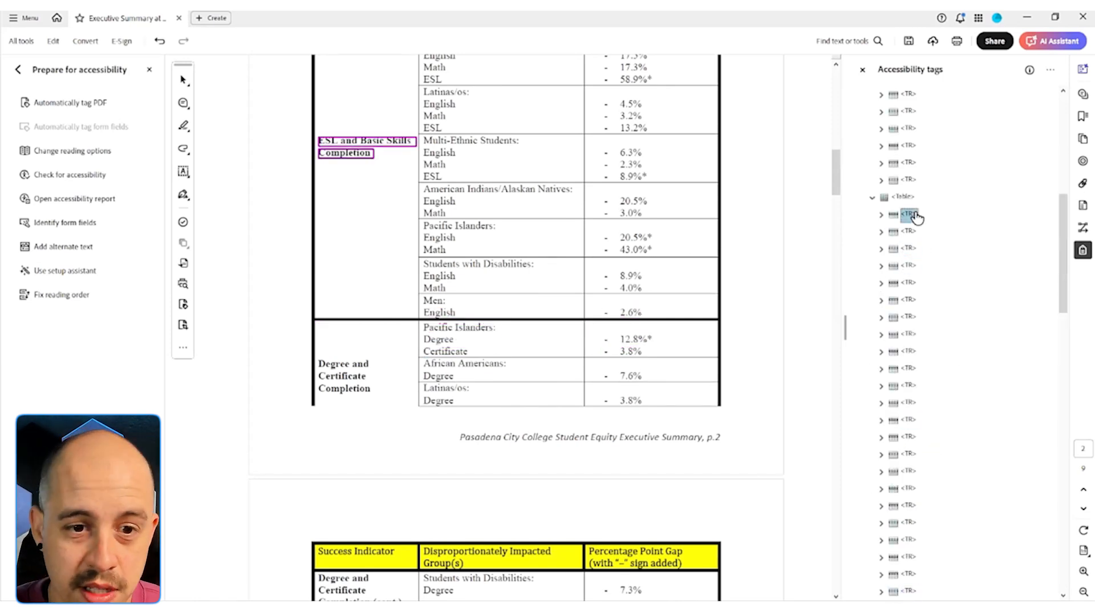
Open the Reading Order tool for the regrouped table, close it, and return to the table on page 2
left_click(64, 301)
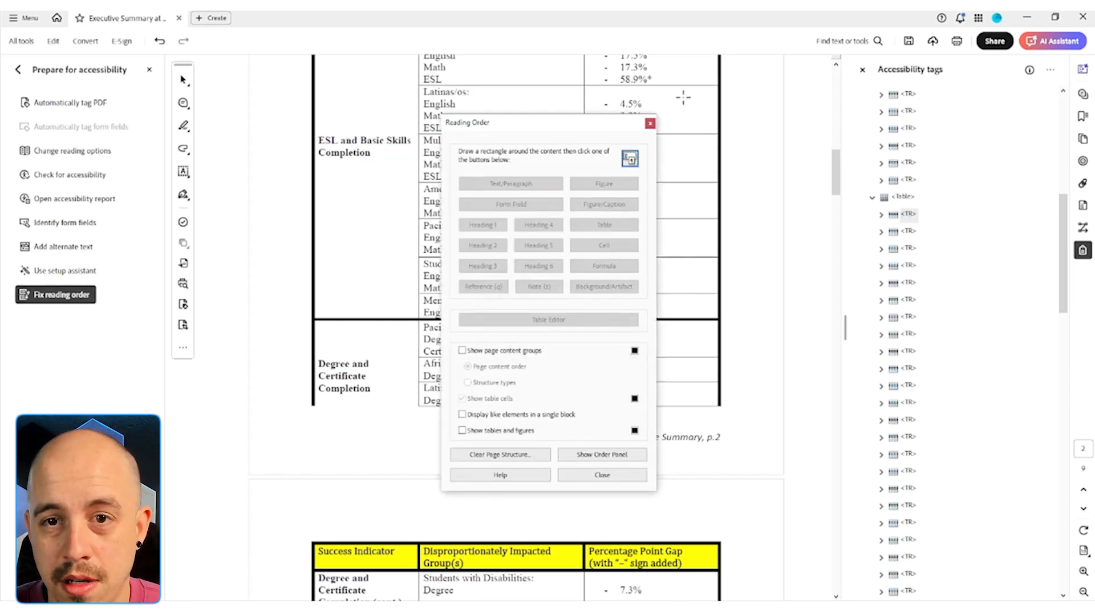
left_click(650, 123)
scroll(695, 271, "up", 10)
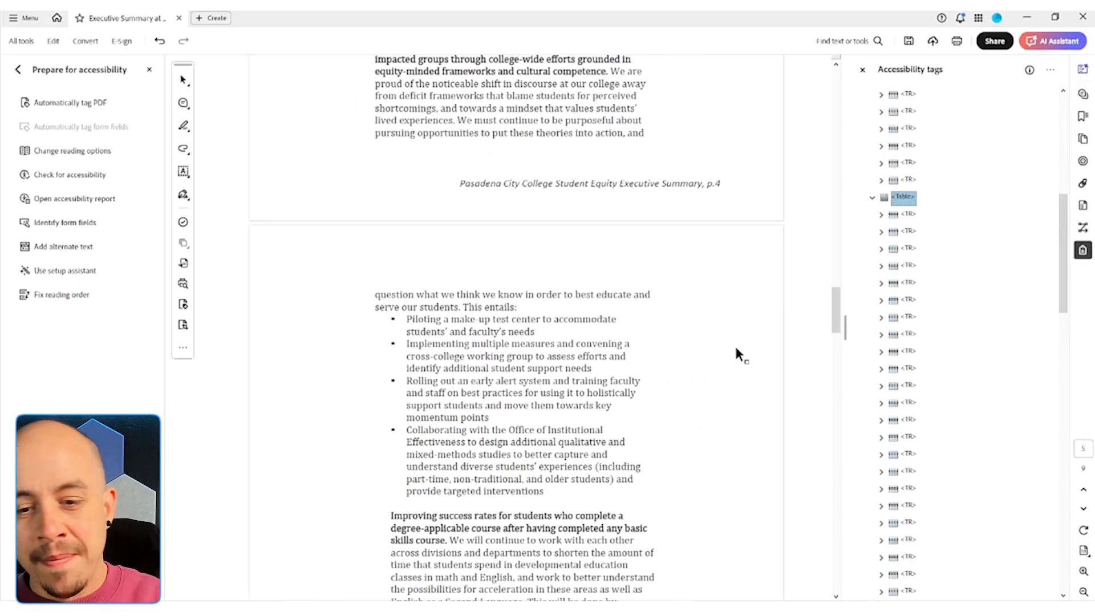
scroll(736, 348, "up", 15)
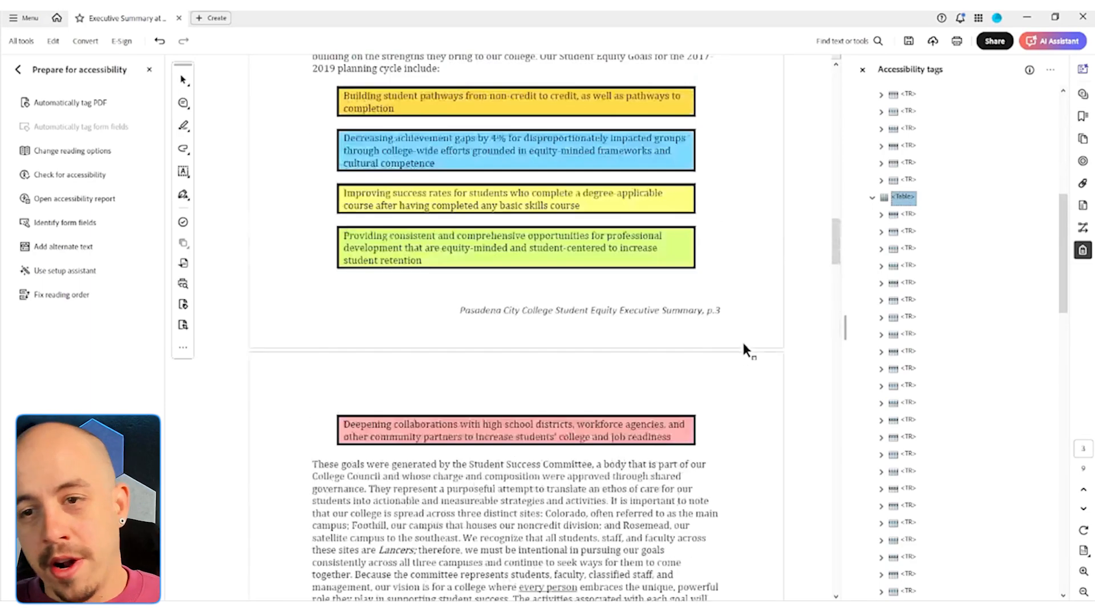
scroll(742, 342, "up", 5)
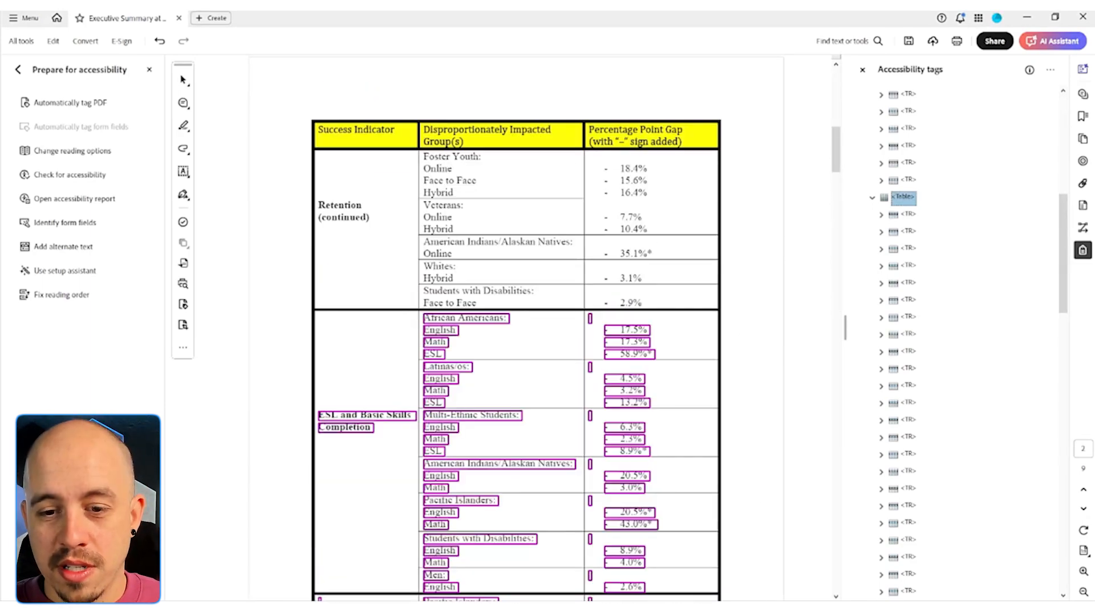
scroll(625, 429, "up", 5)
Check the regrouped table's row order from ESL's African Americans heading through the Degree and Certificate Completion rows to the following table tag
left_click(910, 216)
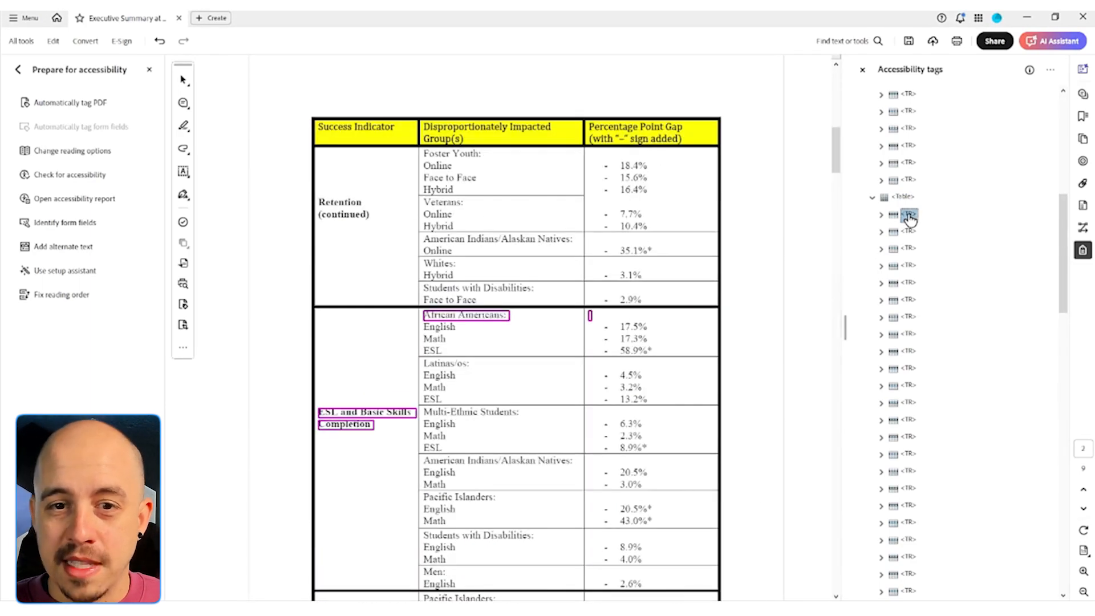
key("Down")
key("Down")
key("Down")
key("Down")
key("Down")
key("Down")
key("Down")
key("Down")
key("Down")
key("Down")
key("Down")
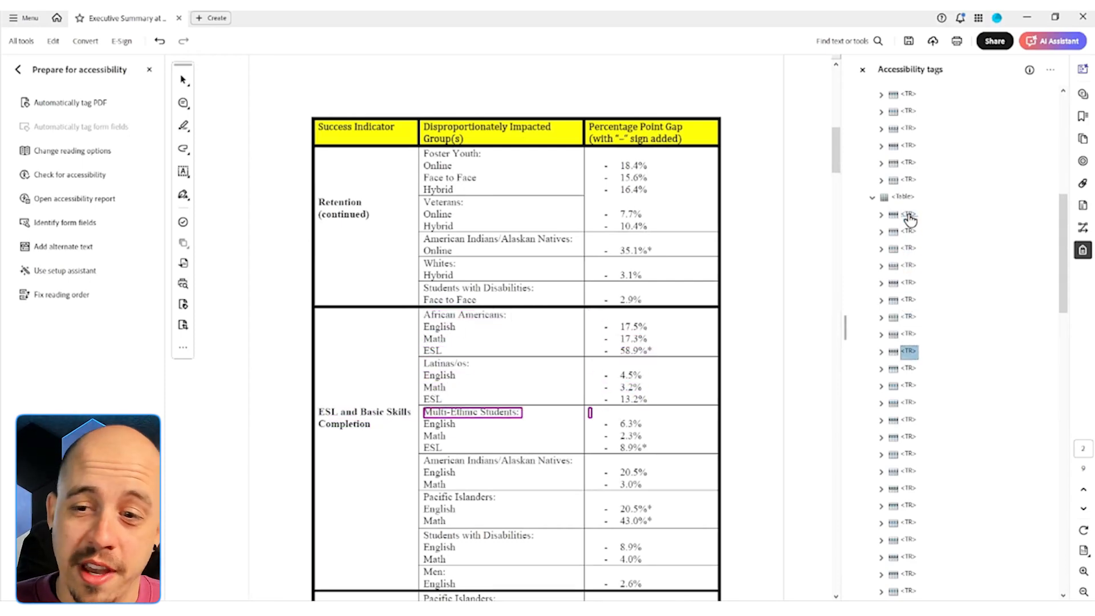
key("Down")
key("Down")
key("Down")
key("Down")
key("Down")
key("Down")
key("Down")
key("Down")
key("Down")
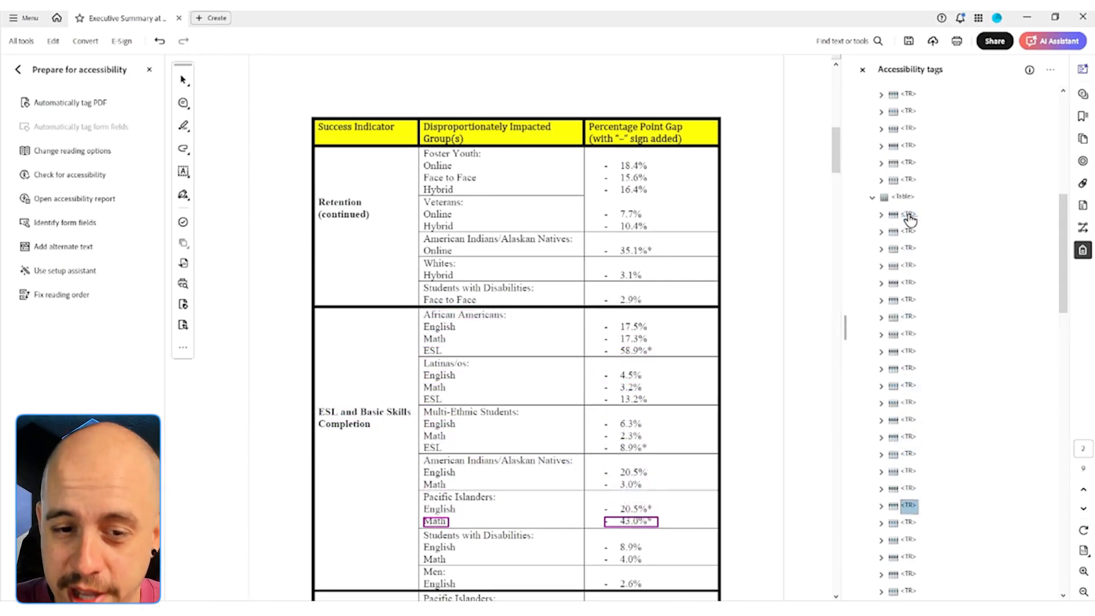
key("Down")
key("Down")
key("Down")
key("Down")
key("Down")
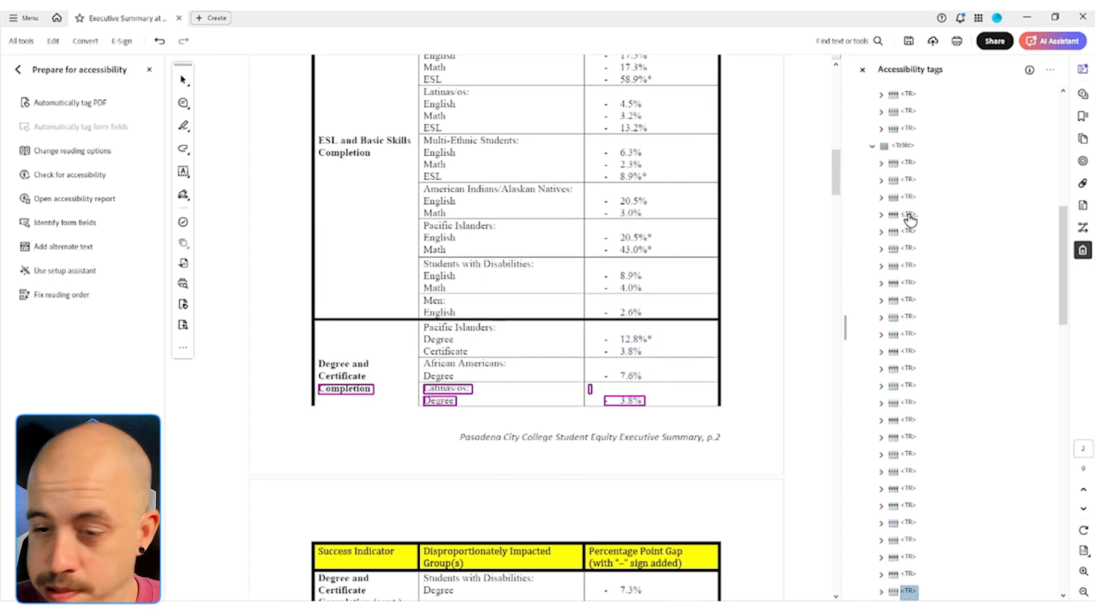
key("Down")
key("Up")
key("Up")
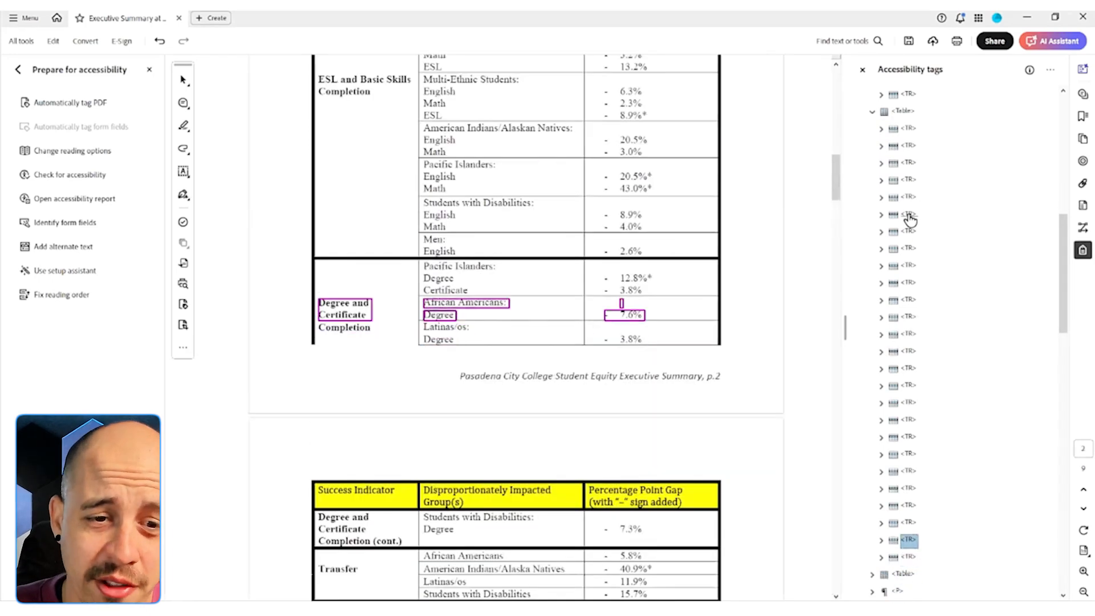
key("Down")
key("Down")
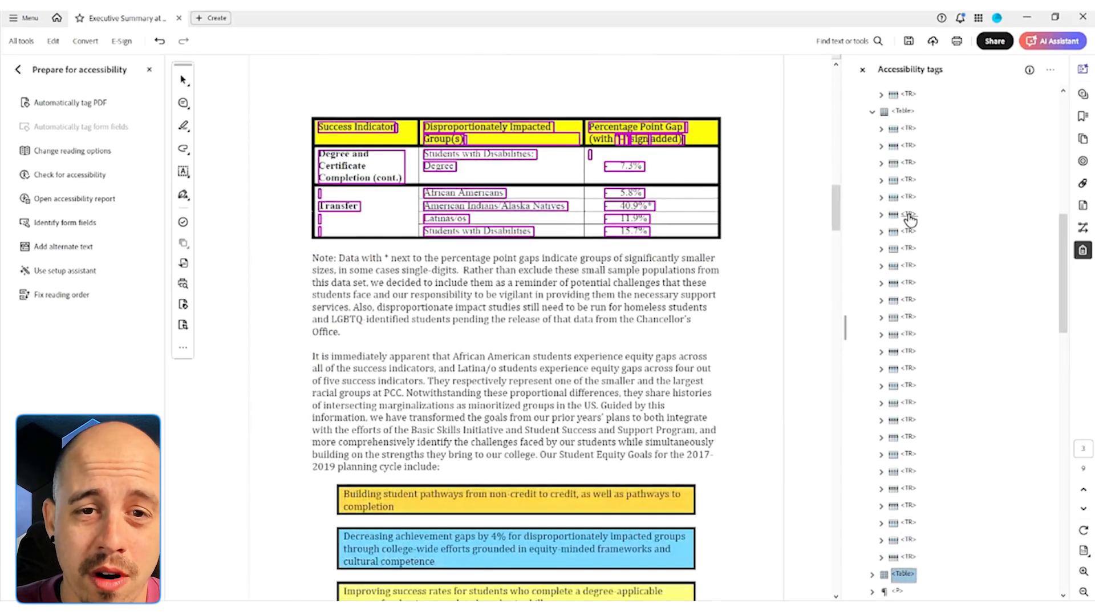
Step back up through the regrouped table's rows to the American Indians/Alaskan Natives Math row and view the page 2 header
key("Up")
key("Up")
key("Up")
key("Up")
key("Up")
key("Up")
key("Up")
key("Up")
key("Up")
key("Up")
key("Up")
key("Up")
scroll(648, 265, "up", 6)
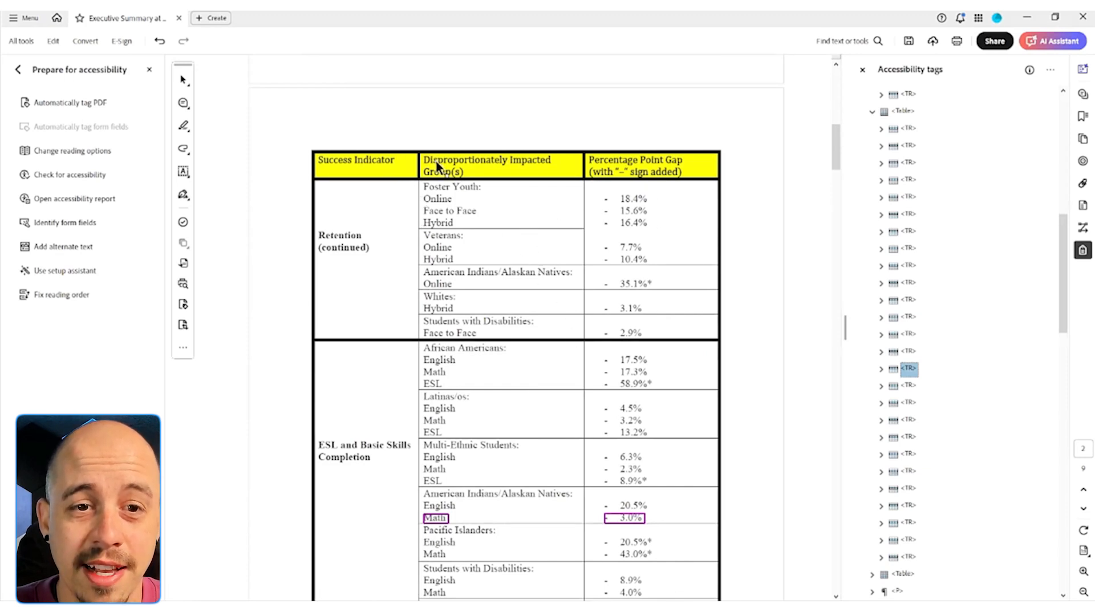
Export the PDF as a Word Document (.docx) and save it to the Desktop
left_click(32, 18)
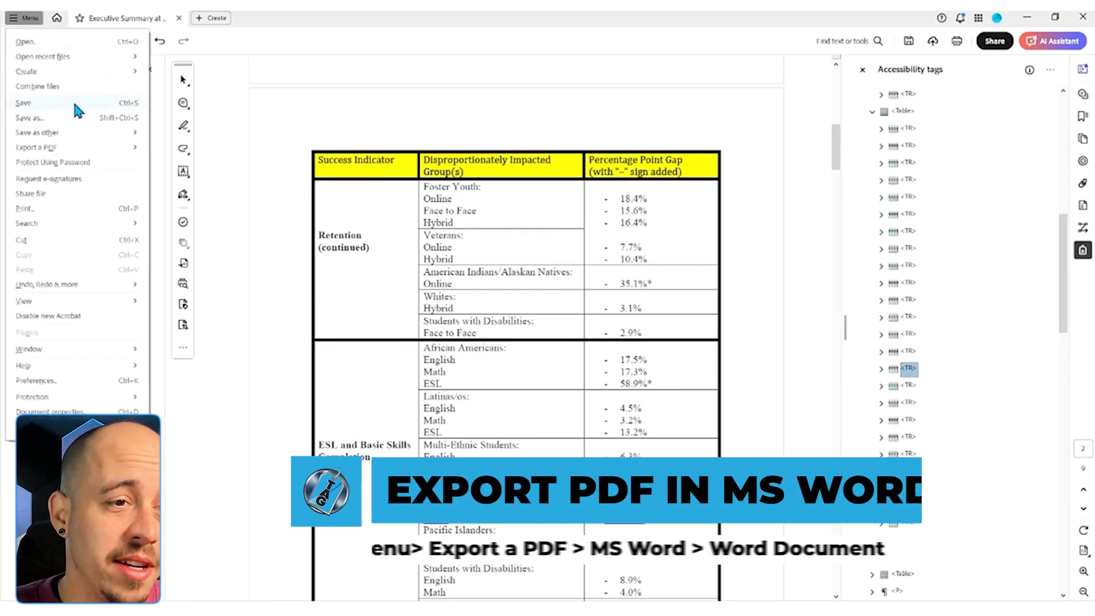
mouse_move(73, 149)
mouse_move(183, 152)
left_click(328, 153)
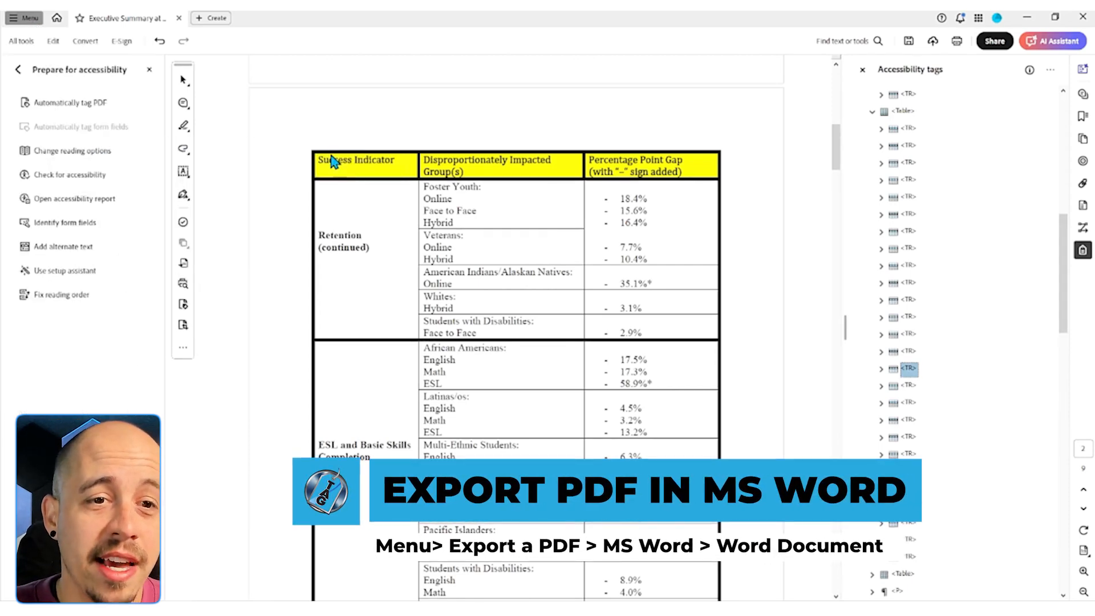
left_click(450, 314)
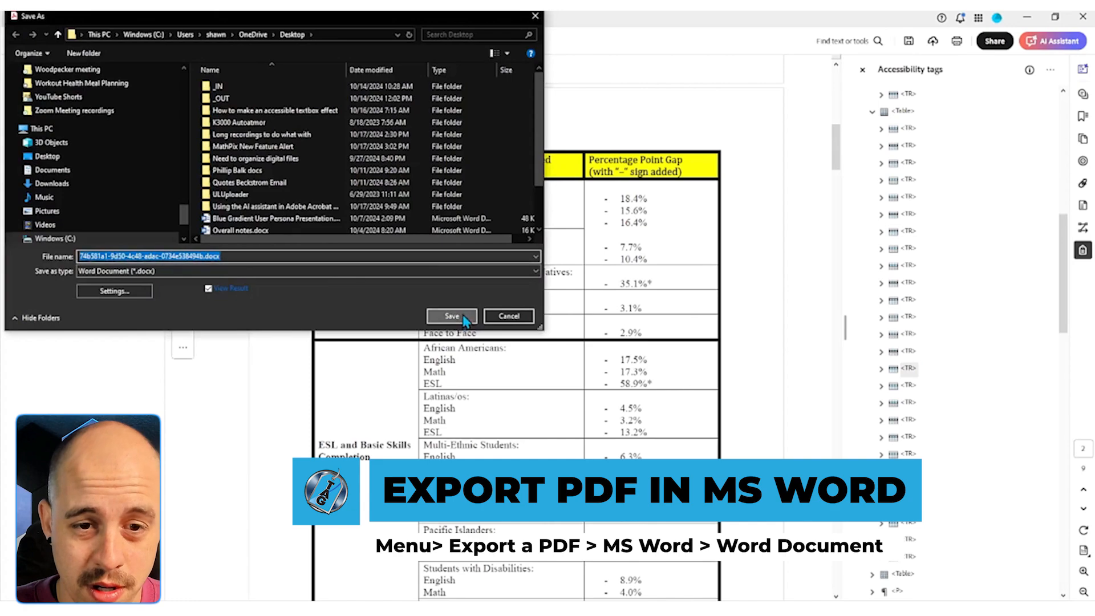
Switch to the exported document in Word and review how the split table carries over across its pages
scroll(665, 325, "down", 8)
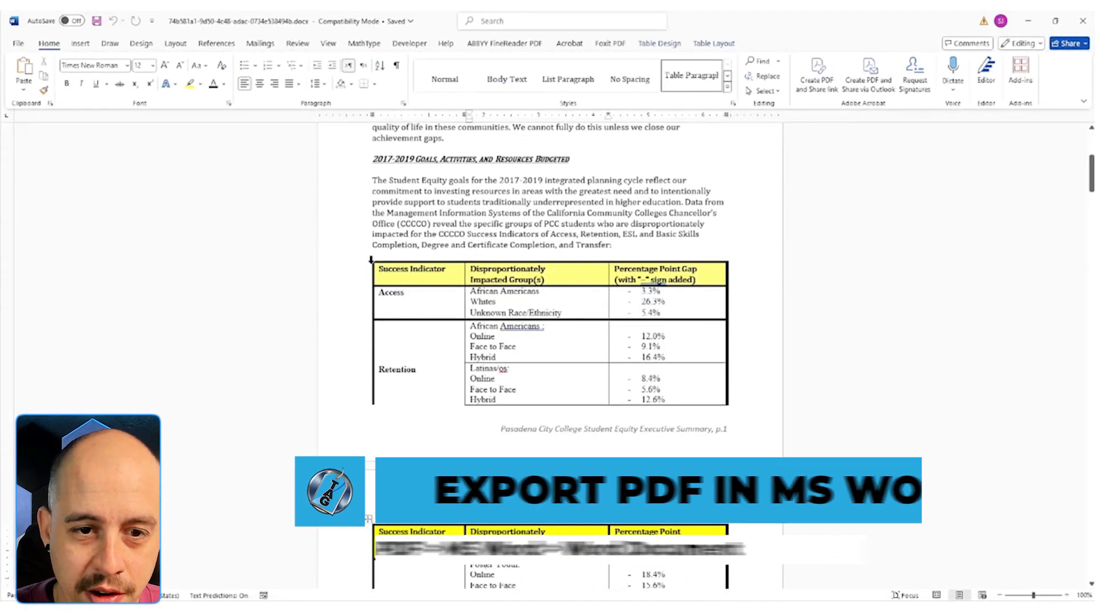
left_click(423, 262)
scroll(501, 332, "down", 4)
scroll(501, 331, "down", 15)
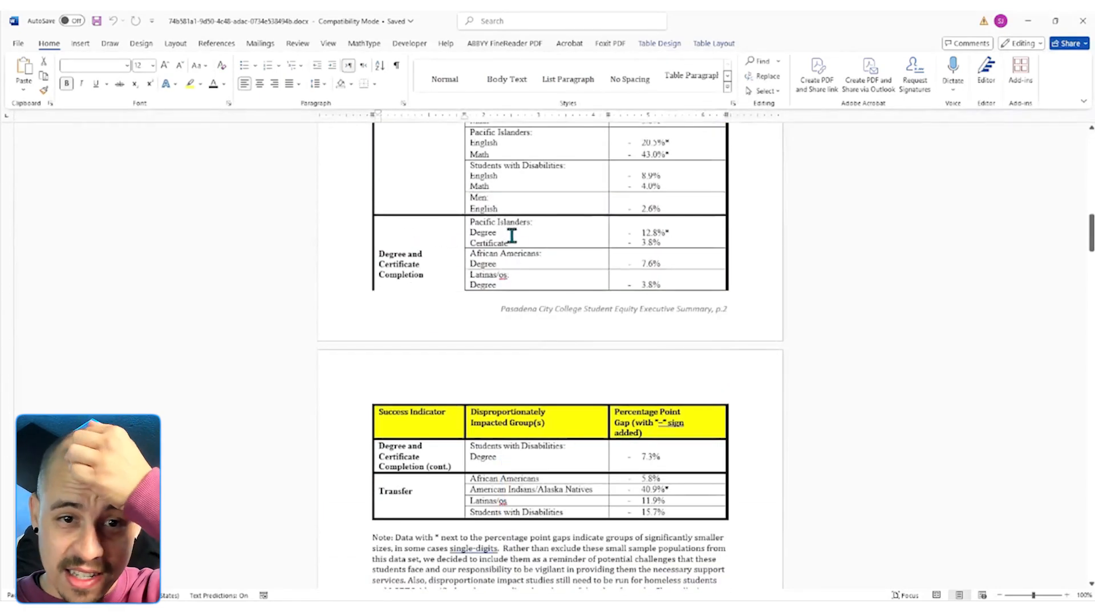
scroll(511, 234, "down", 8)
scroll(546, 364, "up", 16)
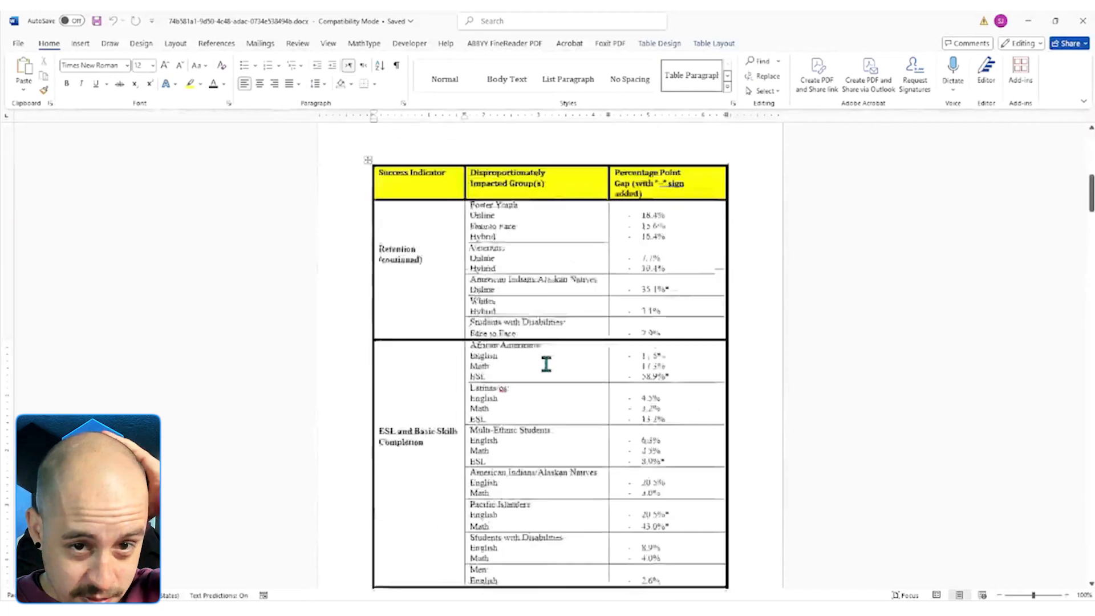
scroll(546, 364, "up", 14)
Add a blank line after the paragraph ending "and Transfer:" and insert a table with 3 columns and 8 rows there
left_click(649, 334)
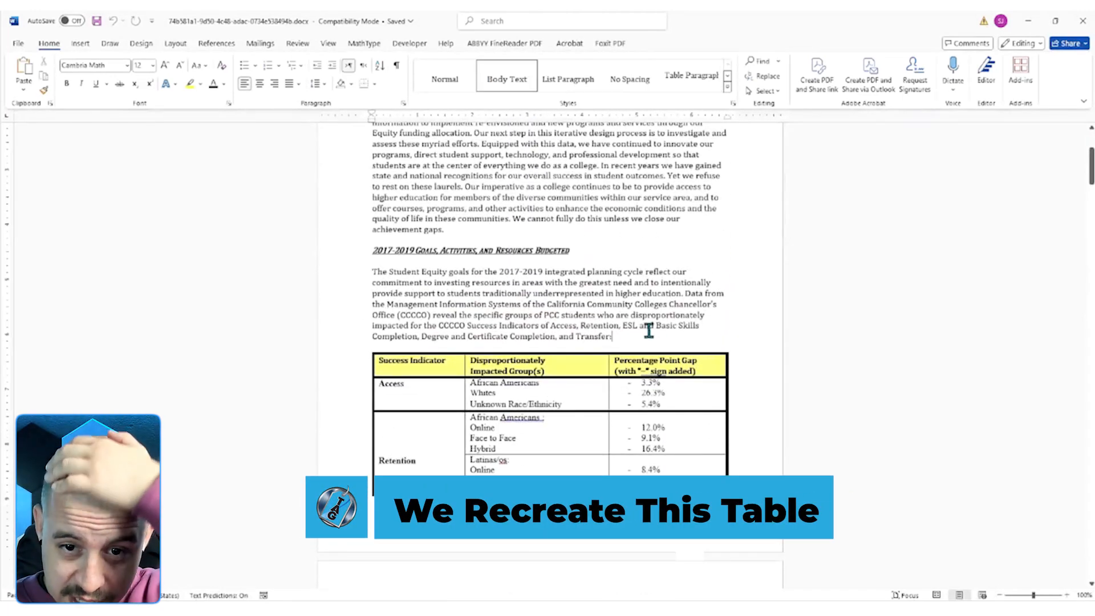
key("Return")
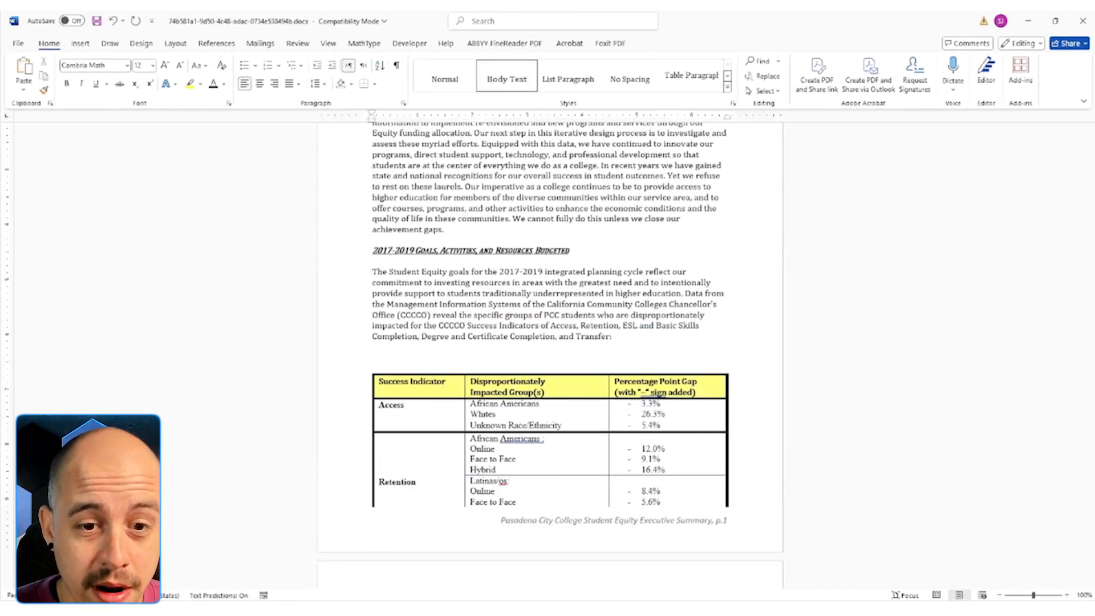
left_click(80, 44)
left_click(107, 72)
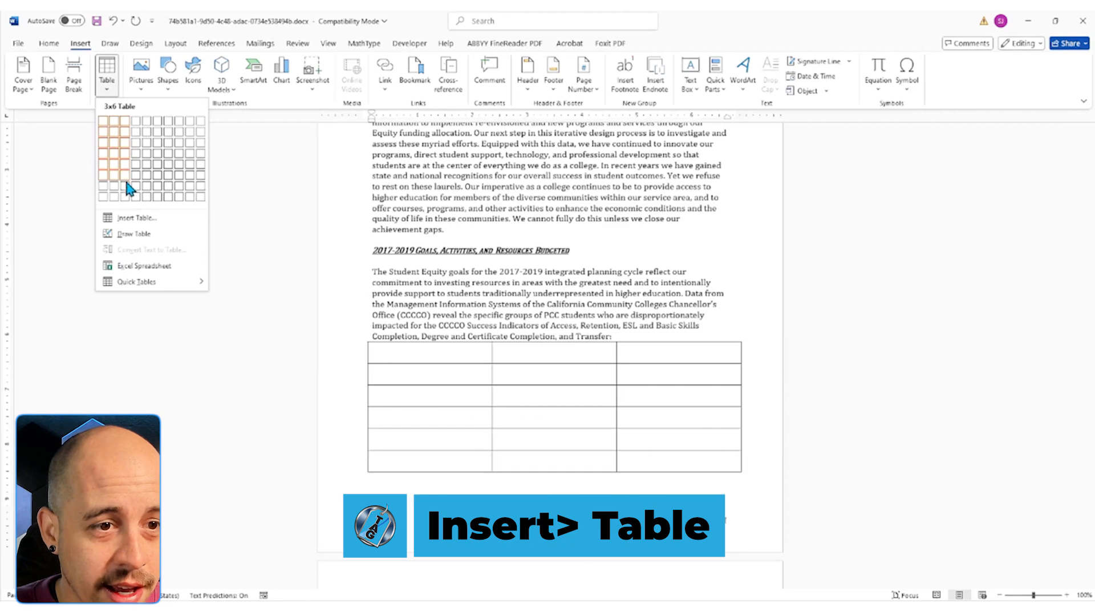
left_click(125, 197)
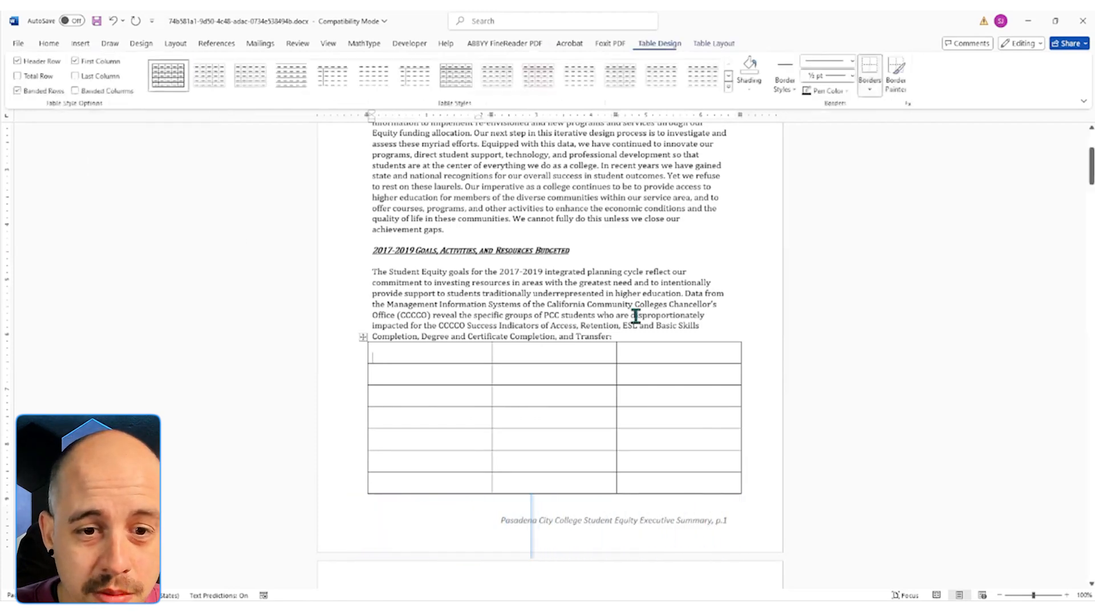
Enter "Success Indicator" as the first column heading and copy "Disproportionately Impacted Group(s)" from the original table into the second
scroll(603, 305, "down", 3)
scroll(603, 305, "down", 1)
type("Success Indicator")
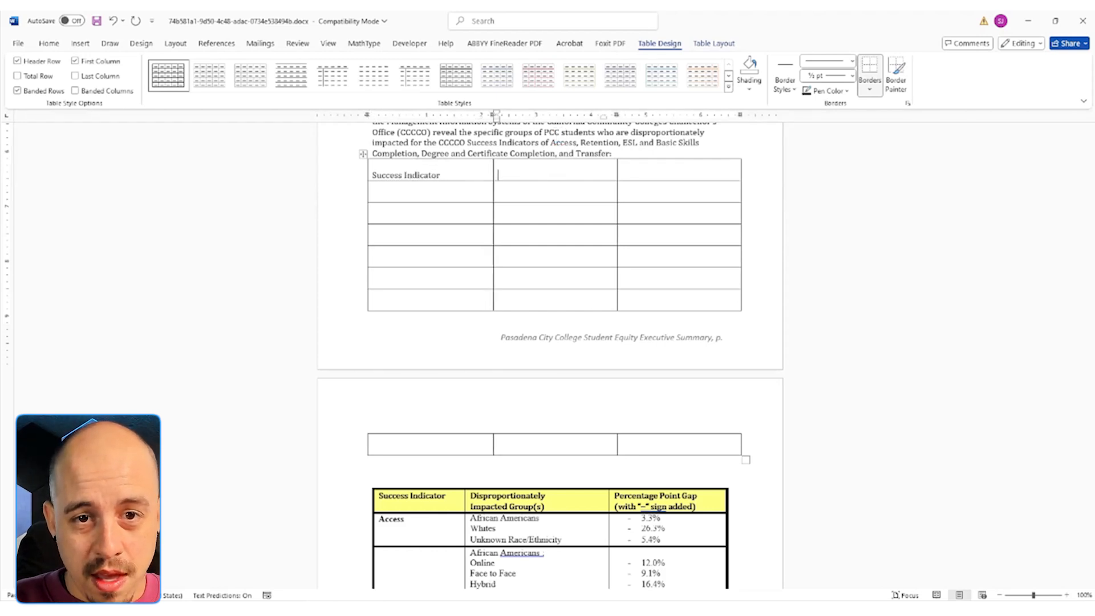
key("Tab")
type("D")
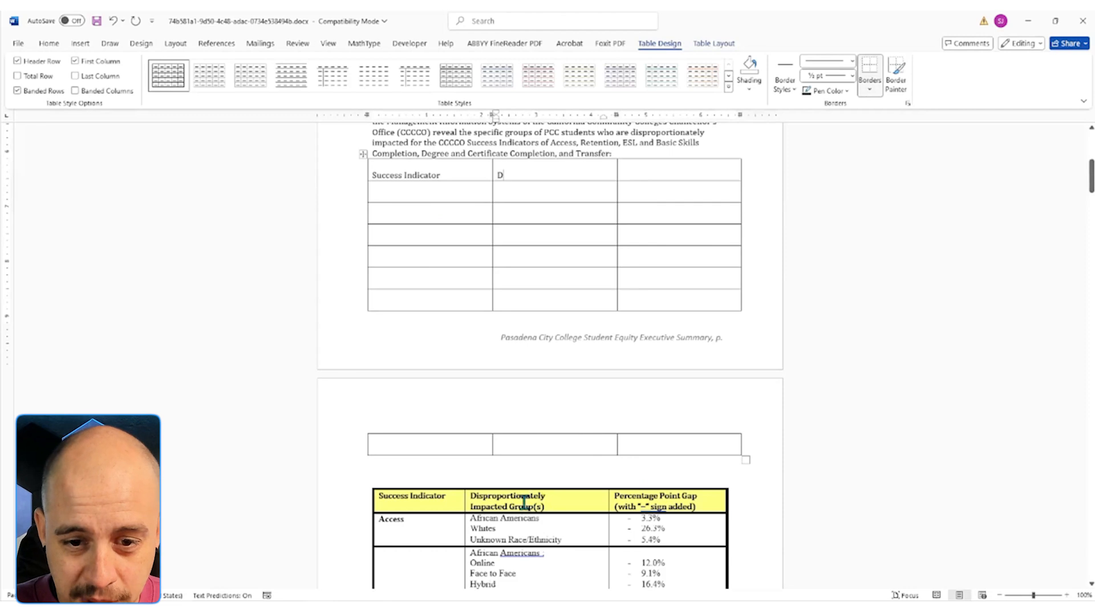
left_click_drag(554, 506, 488, 493)
key("ctrl+c")
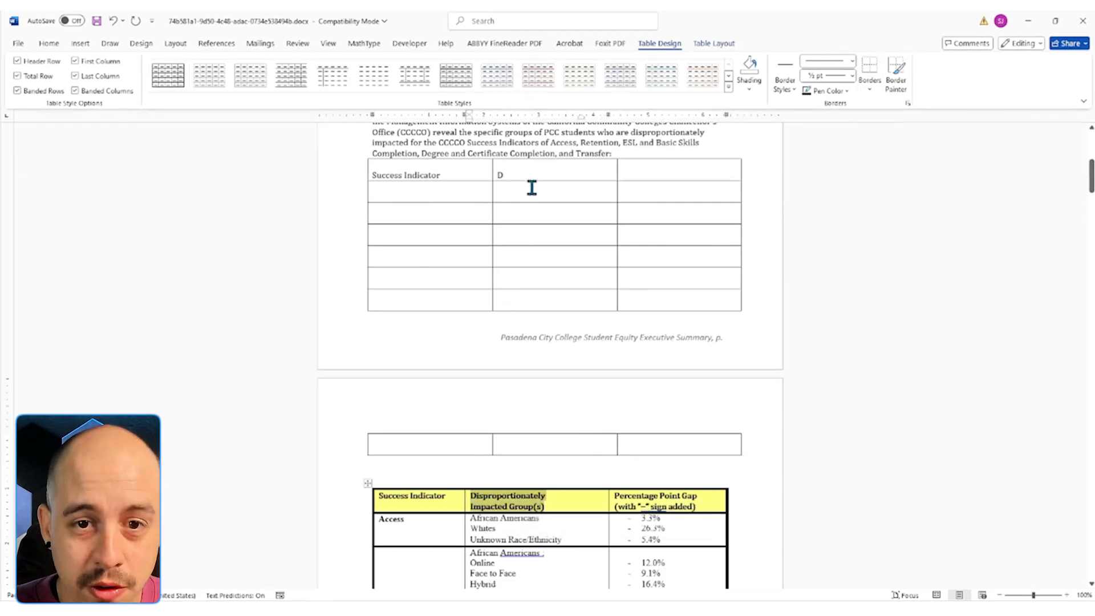
key("BackSpace")
key("ctrl+v")
Copy the original table's "Percentage Point Gap (with "–" sign added)" heading into the new table's third header cell
left_click_drag(697, 506, 609, 497)
key("ctrl+c")
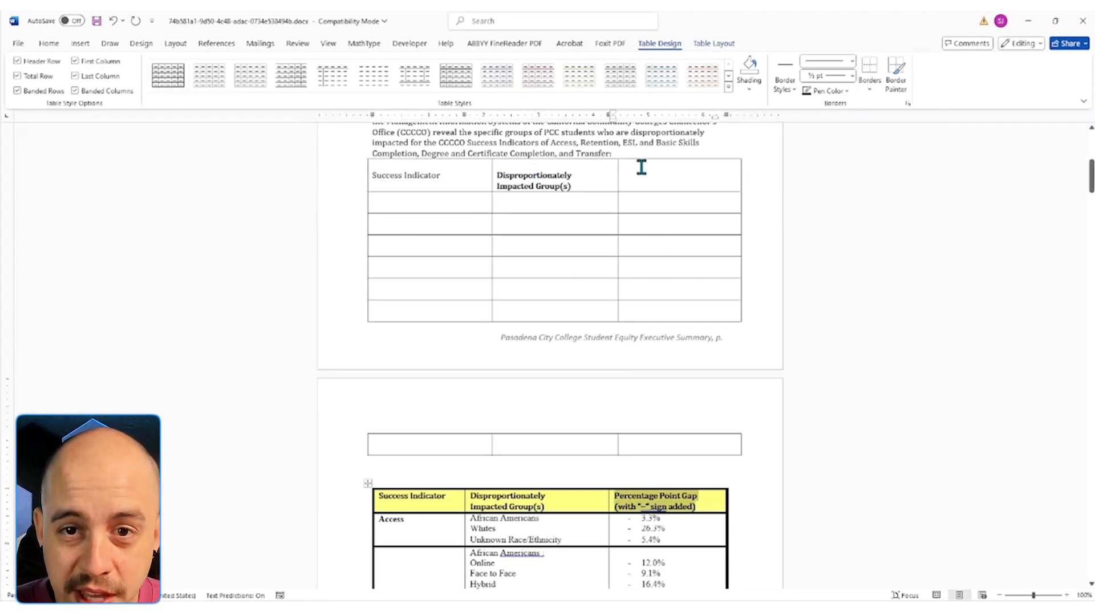
left_click(641, 167)
key("ctrl+v")
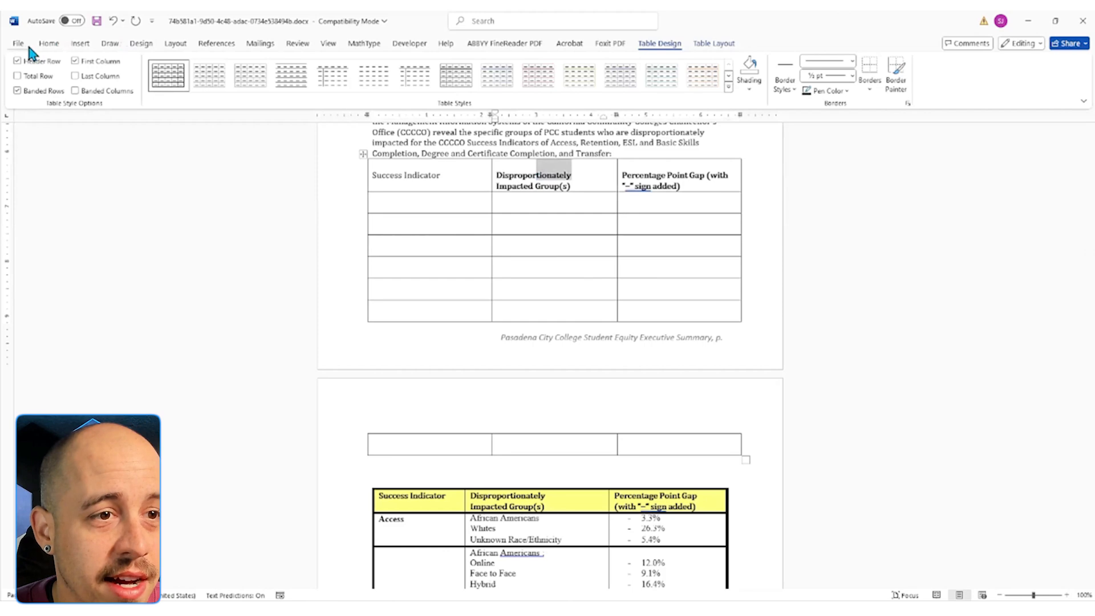
Apply the formatting of the new table's "Disproportionately Impacted Group(s)" heading to "Success Indicator" with Format Painter
left_click(49, 44)
left_click(42, 89)
left_click_drag(440, 176, 368, 173)
scroll(416, 425, "down", 3)
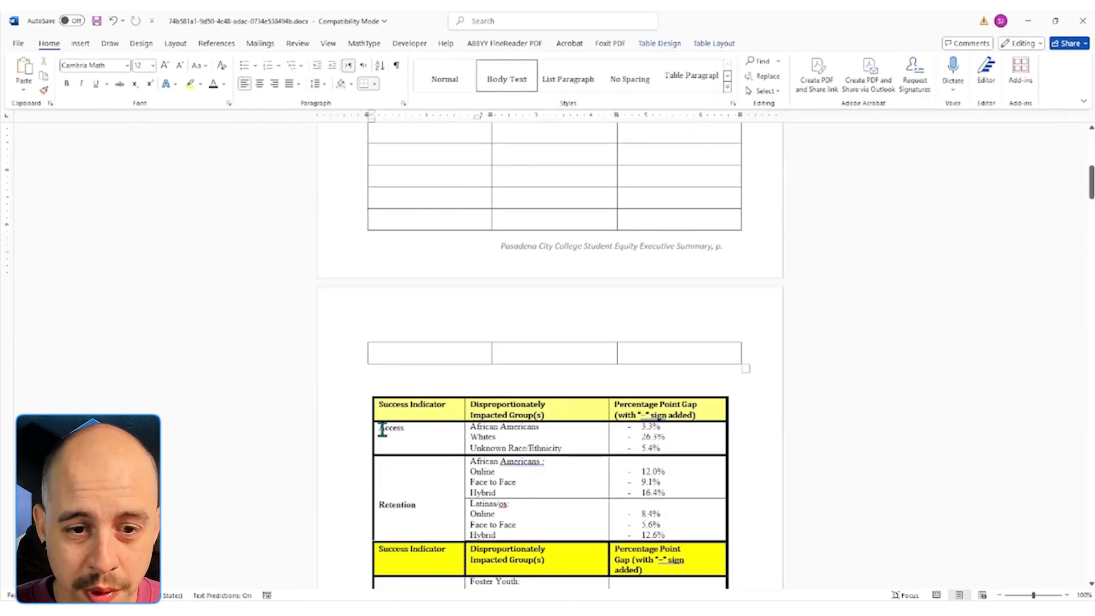
Enter "Access" below the "Success Indicator" heading and copy African Americans, Whites and Unknown Race/Ethnicity from the original table into the second column
scroll(465, 225, "up", 3)
type("Access")
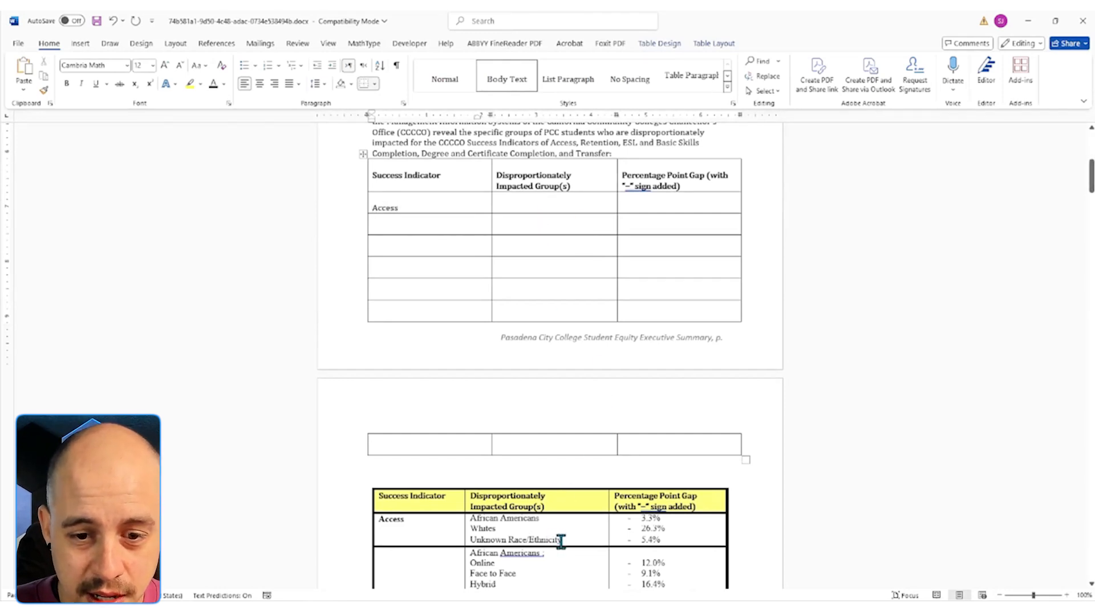
left_click_drag(561, 541, 478, 520)
key("ctrl+c")
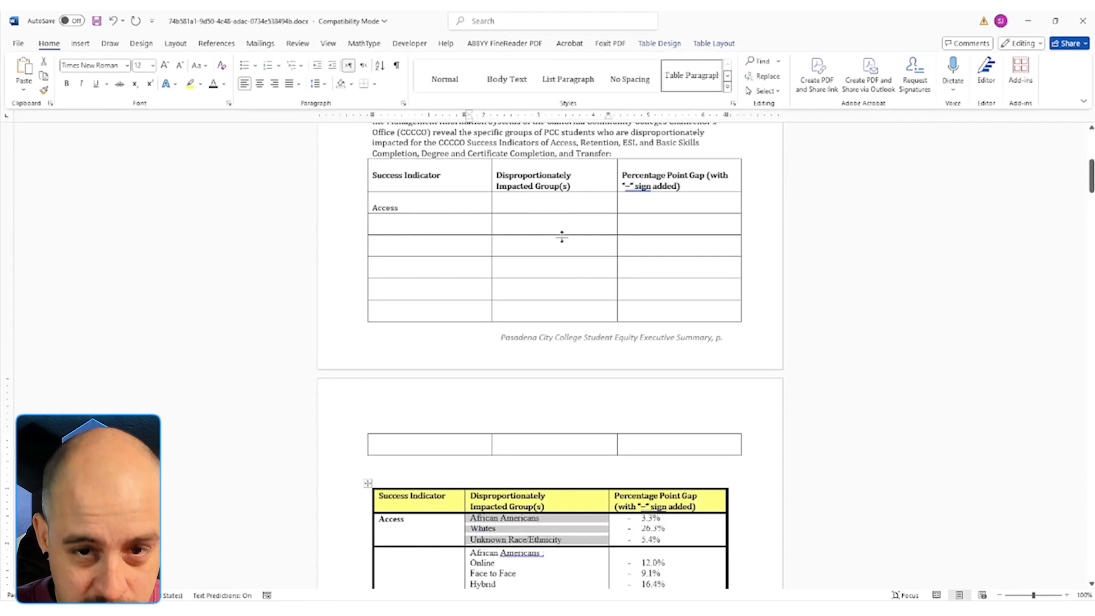
left_click(543, 208)
key("ctrl+v")
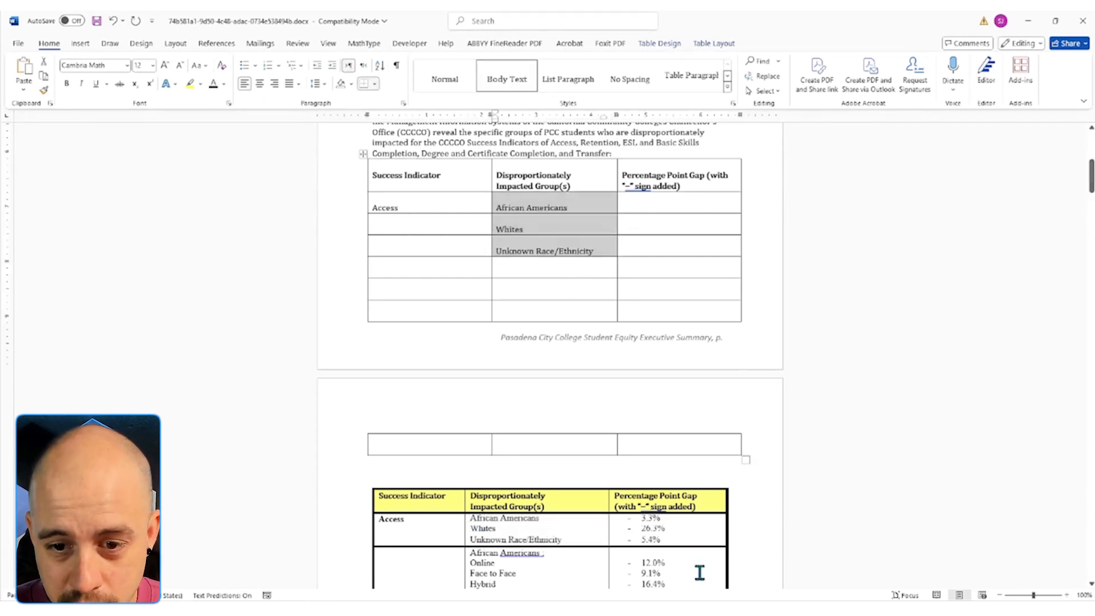
Copy the Access percentages 3.3%, 26.3% and 5.4% into the third column and enter "Retention" in the first column below the Access rows
left_click_drag(653, 542, 625, 518)
key("ctrl+c")
left_click_drag(660, 213, 668, 250)
key("ctrl+v")
scroll(652, 275, "down", 2)
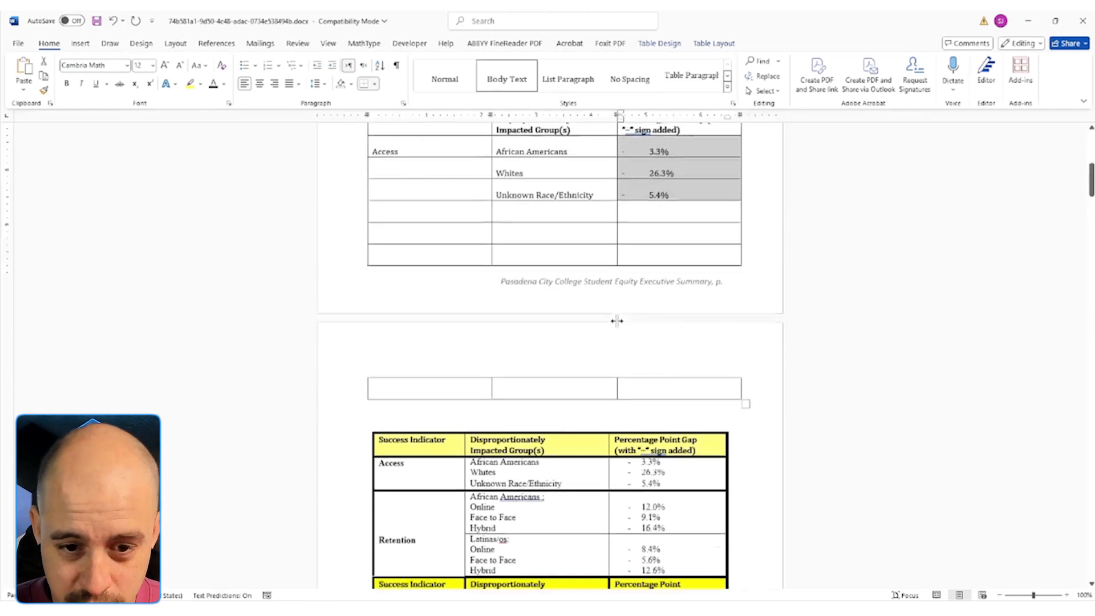
scroll(452, 203, "up", 2)
left_click(458, 261)
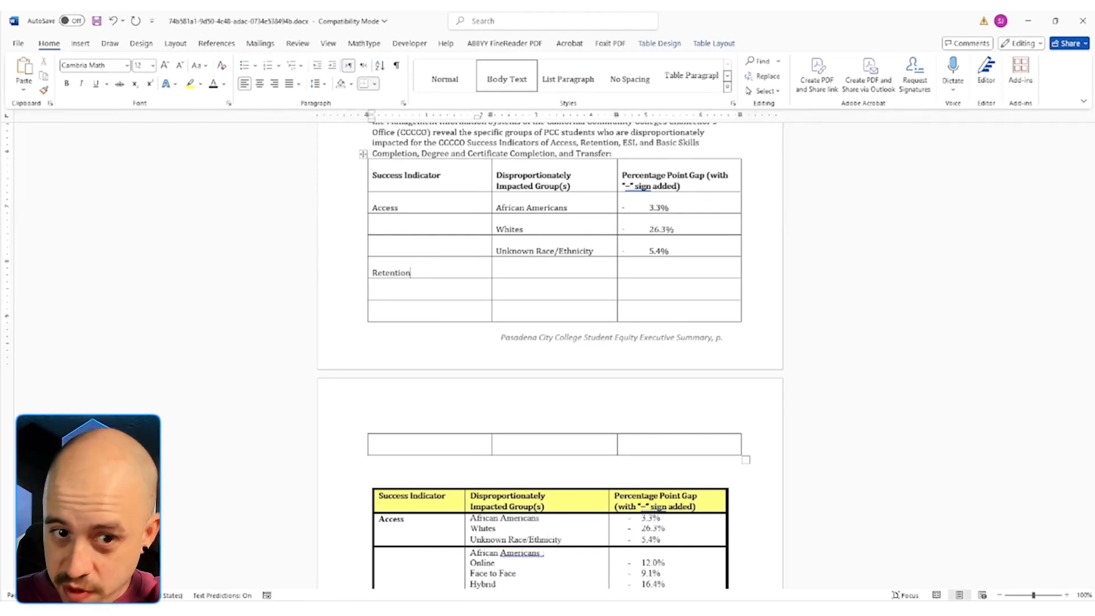
Copy the original table's first Retention group names and add ten blank rows to the end of the new table
scroll(491, 314, "down", 3)
left_click_drag(471, 462, 508, 534)
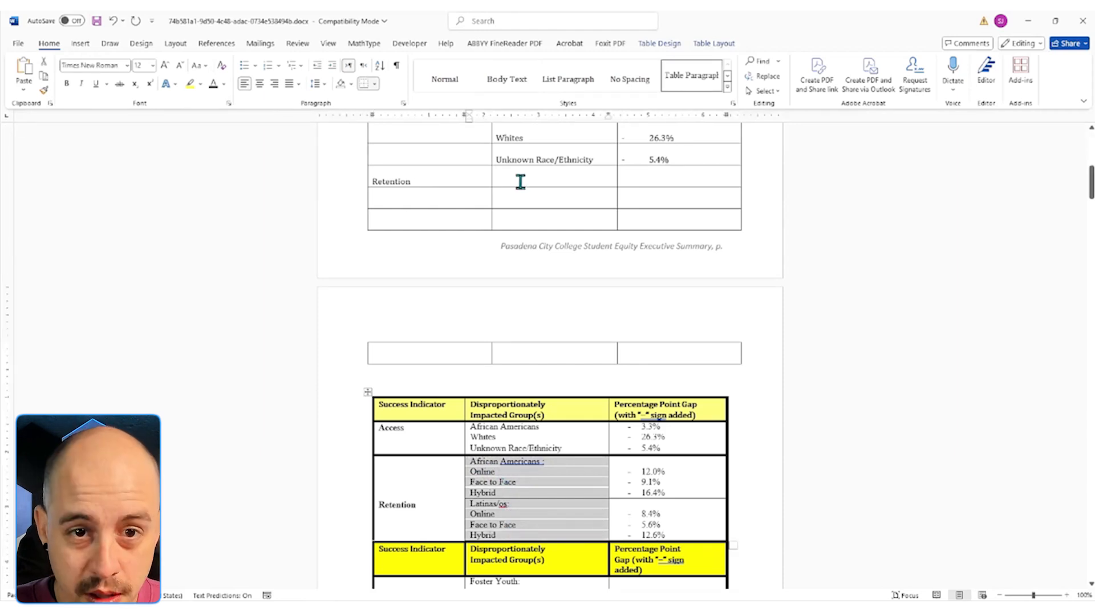
left_click(362, 368)
left_click(365, 362)
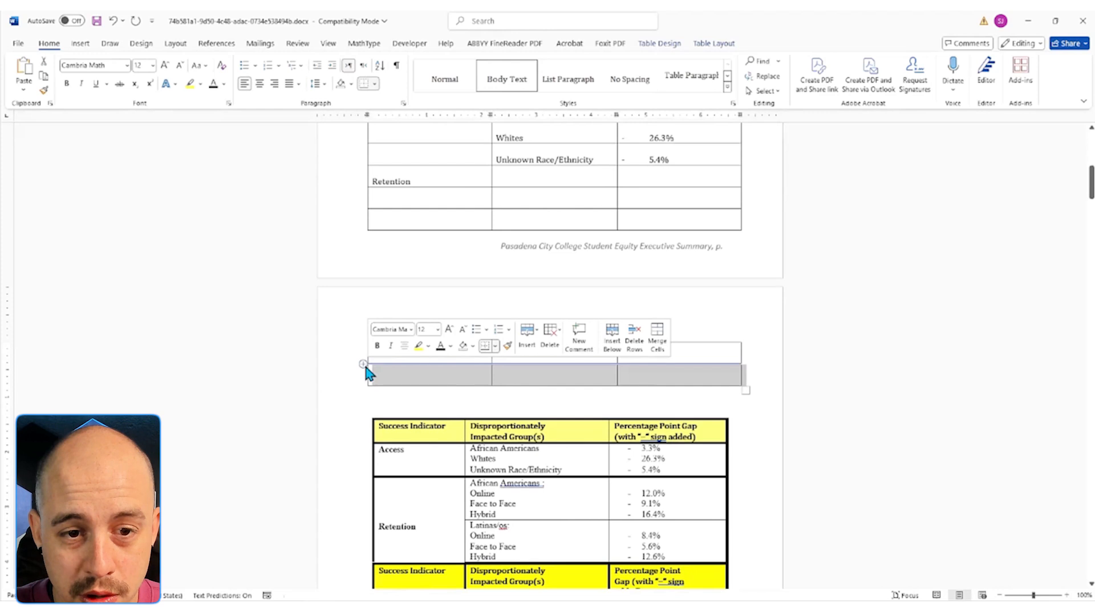
left_click(365, 362)
left_click(365, 363)
left_click(365, 363)
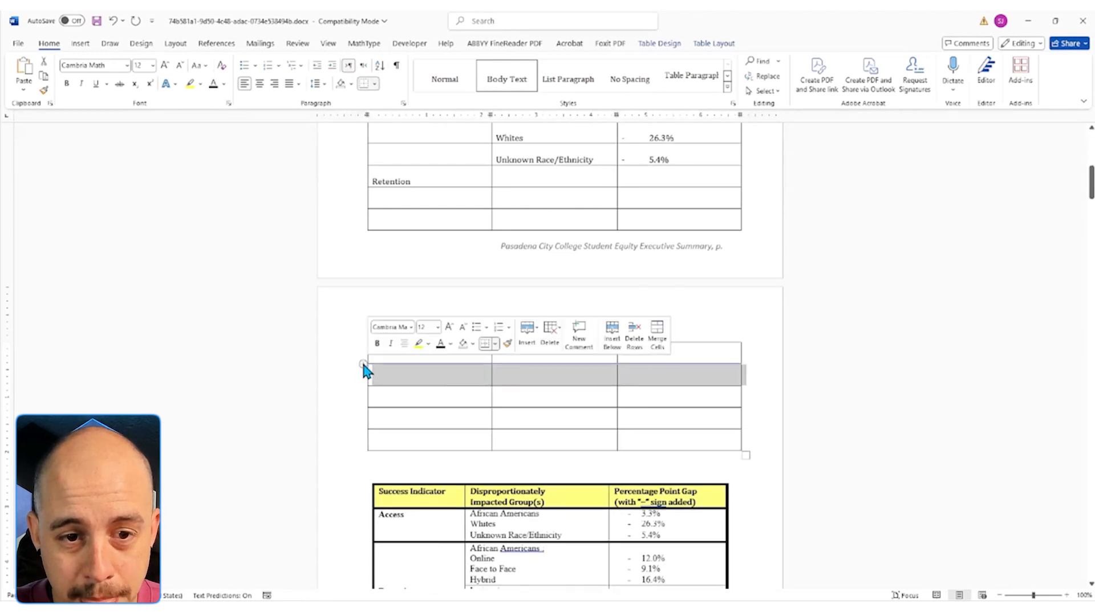
left_click(364, 363)
left_click(364, 362)
left_click(364, 363)
left_click(365, 368)
left_click(365, 368)
left_click(364, 368)
Paste the copied Retention group names down the new table's second column, starting in the Retention row
left_click(551, 188)
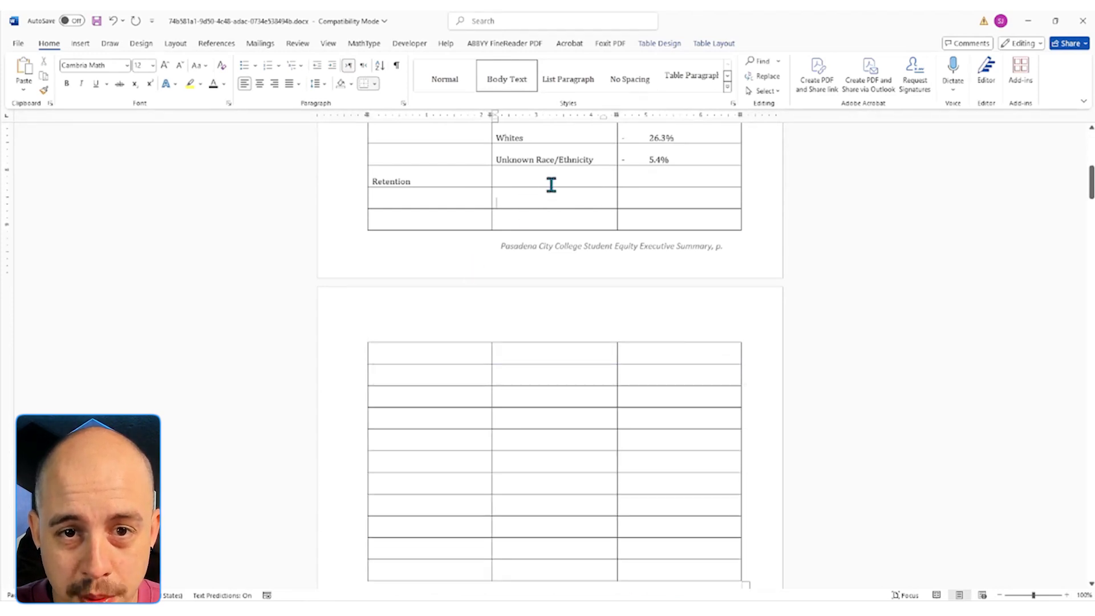
left_click_drag(510, 179, 565, 494)
type("African Americans Online Face to Face Hybrid Latinas/os Online Face to Face Hybrid African Americans Online Face to Face")
Delete the surplus repeated "African Americans :", "Online" and "Face to Face" entries below the Latinas/os Hybrid row
scroll(570, 399, "down", 3)
scroll(543, 313, "down", 3)
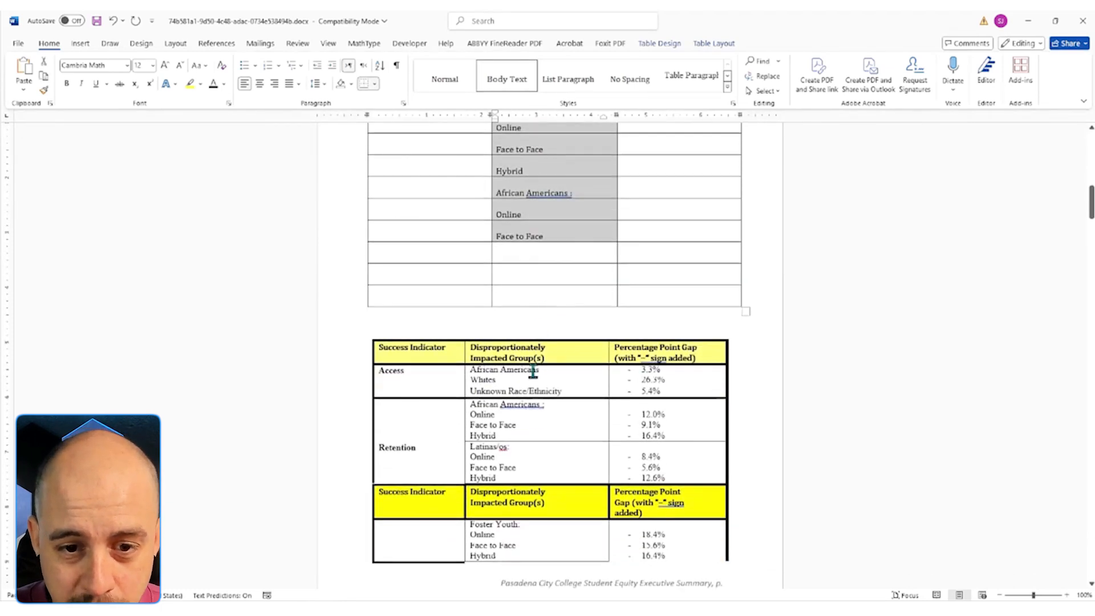
scroll(604, 379, "up", 3)
scroll(571, 298, "down", 3)
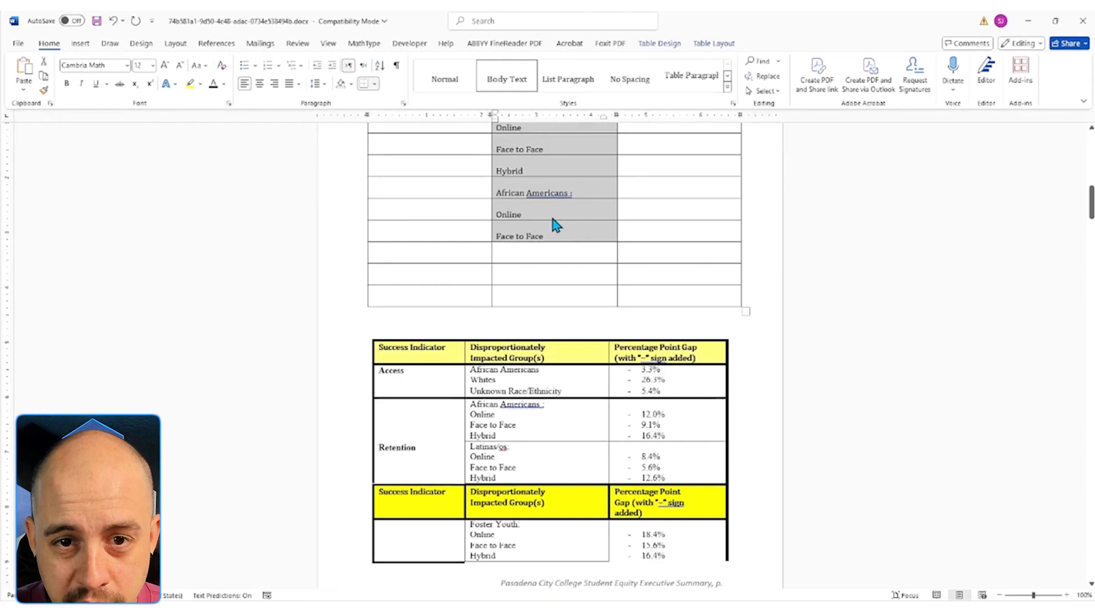
left_click(562, 189)
left_click_drag(505, 186, 588, 237)
key("Delete")
scroll(559, 289, "up", 2)
scroll(559, 289, "up", 3)
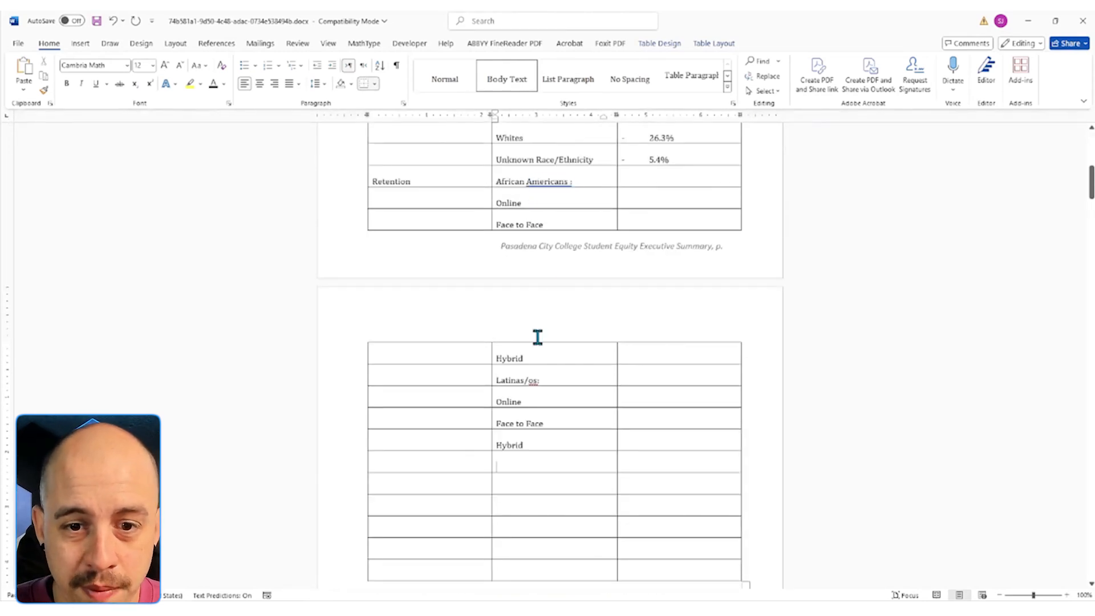
Copy the Retention percentages 12.0%, 9.1%, 16.4%, 8.4%, 5.6% and 12.6% into the third column, starting at the African Americans Online row
scroll(542, 441, "down", 5)
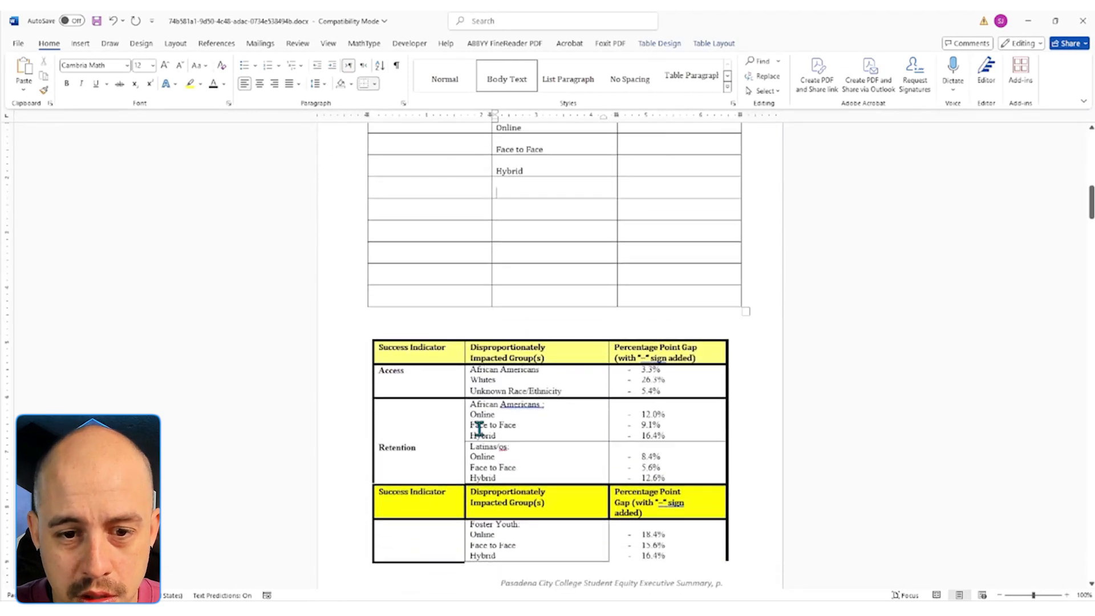
left_click_drag(636, 401, 672, 477)
scroll(648, 256, "up", 1)
scroll(648, 256, "up", 4)
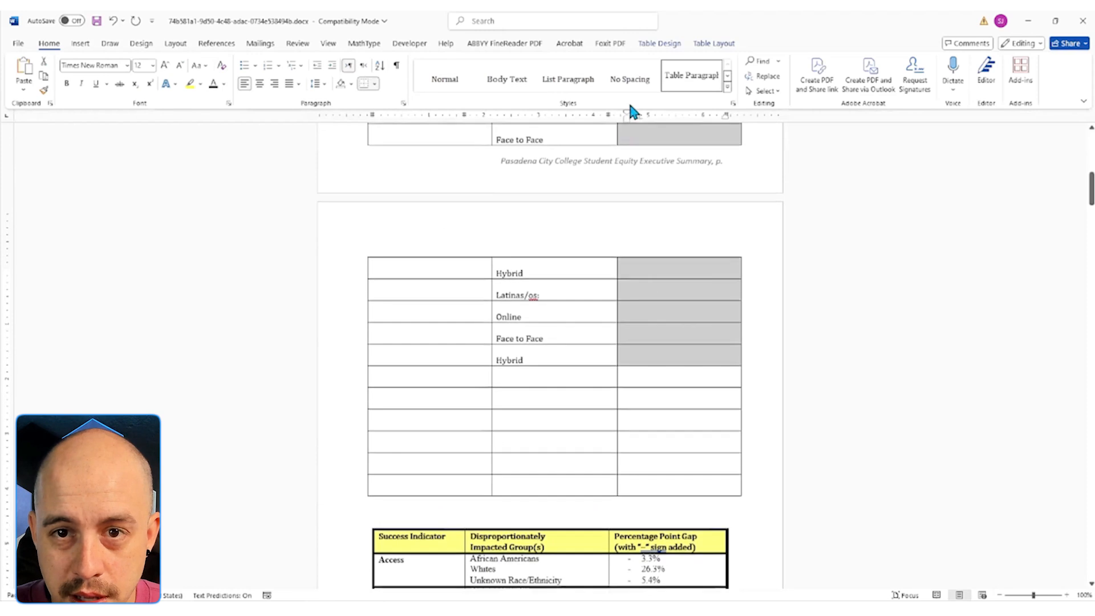
left_click_drag(652, 283, 650, 265)
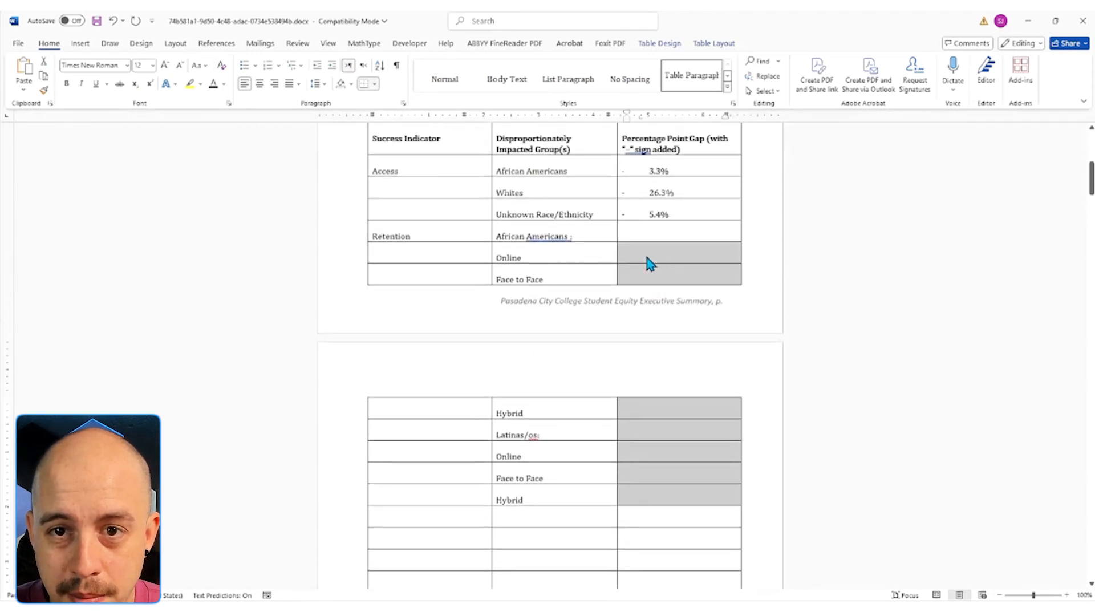
type("- 12.0% - 9.1% - 16.4%  - 8.4% - 5.6% - 12.6%")
left_click(670, 236)
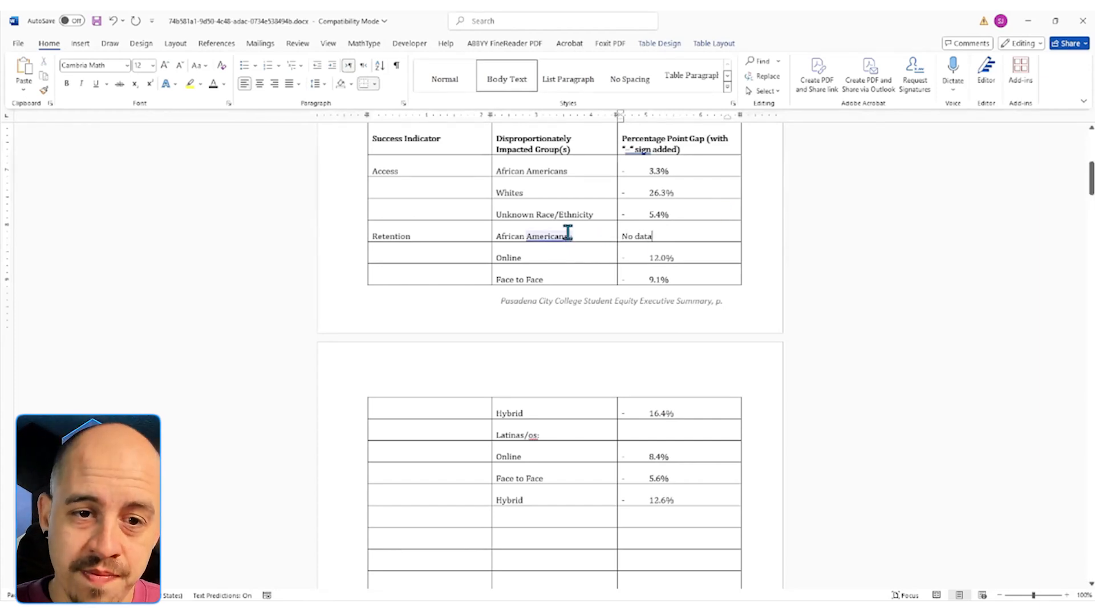
scroll(709, 223, "up", 3)
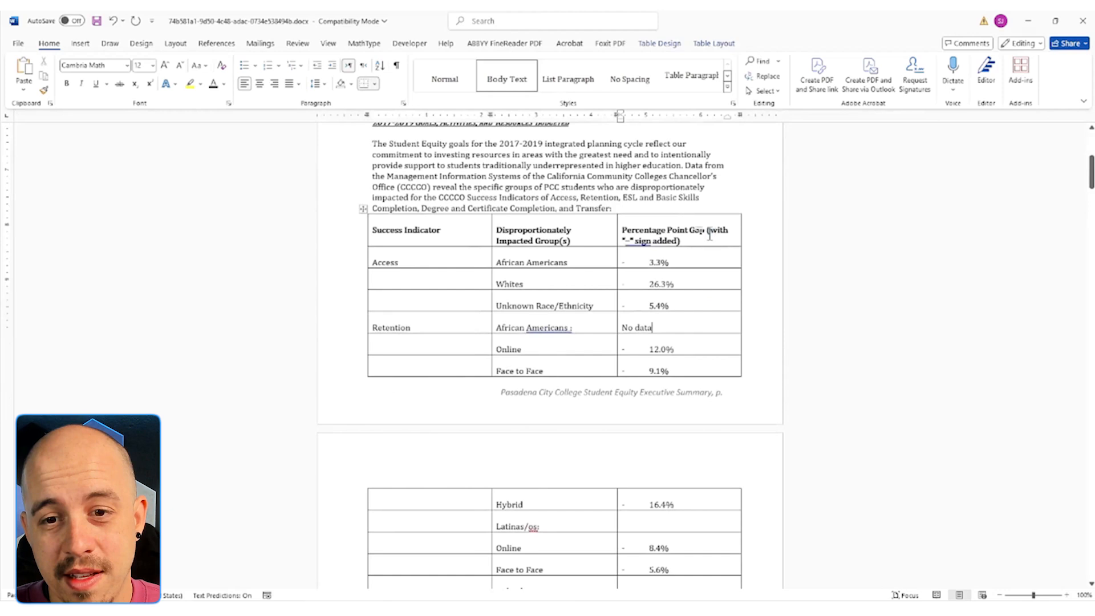
scroll(704, 225, "down", 3)
scroll(691, 216, "down", 3)
scroll(691, 216, "up", 3)
left_click_drag(622, 236, 653, 237)
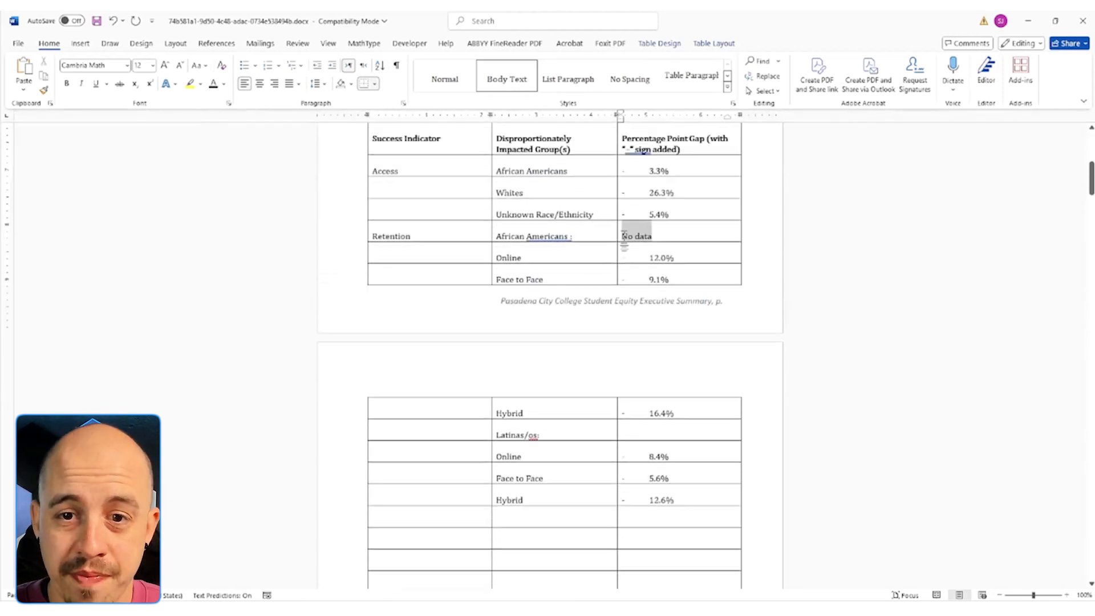
key("BackSpace")
left_click(567, 237)
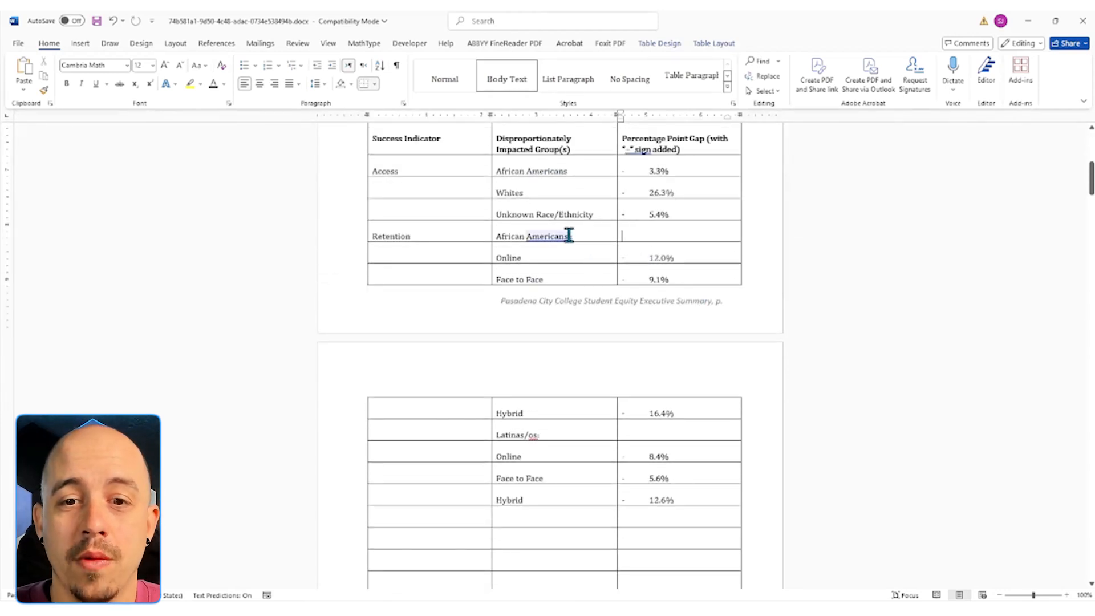
left_click(633, 247)
Copy the original table's Retention (continued) group names, from Foster Youth through the Students with Disabilities Face to Face entry
scroll(627, 258, "down", 2)
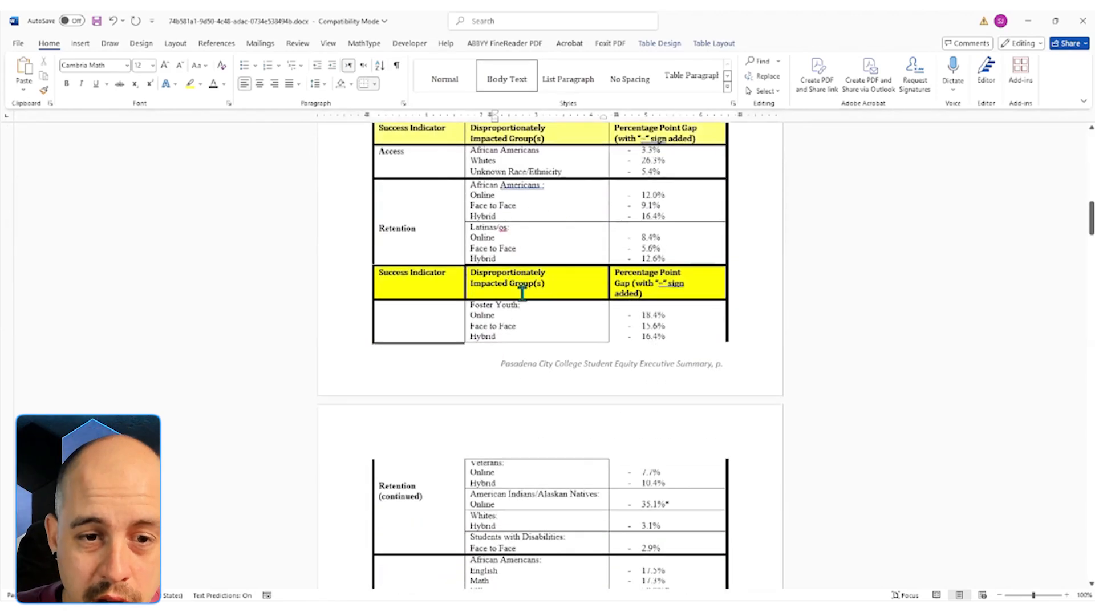
scroll(502, 296, "up", 3)
scroll(476, 223, "down", 5)
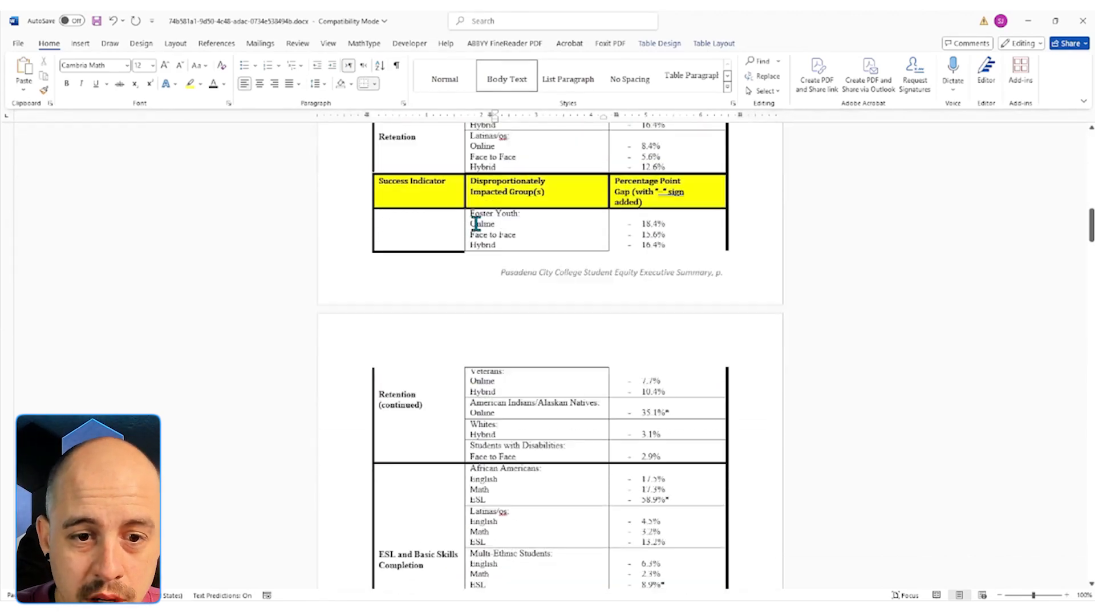
left_click_drag(471, 216, 534, 463)
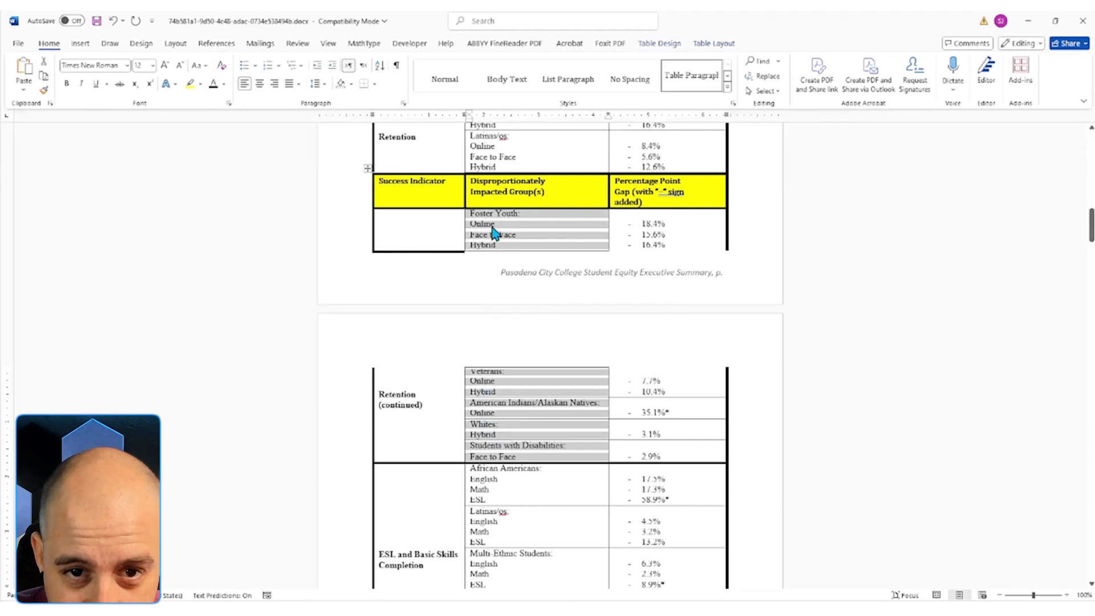
scroll(479, 247, "up", 8)
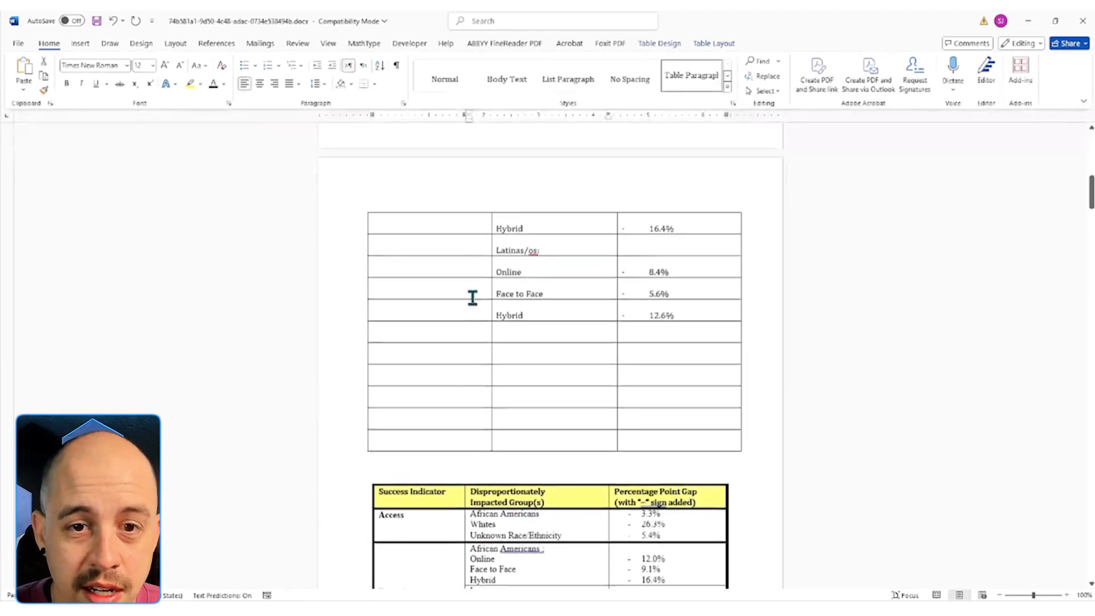
Add more blank rows to the end of the new table and paste the copied group names below the Latinas/os entries
left_click(430, 337)
scroll(379, 365, "down", 4)
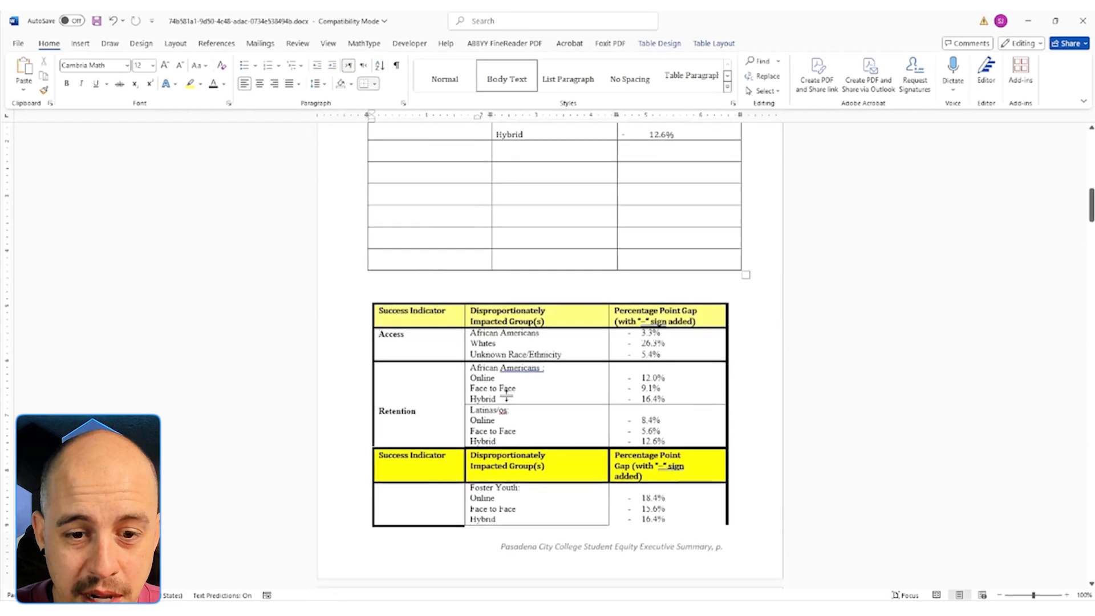
scroll(502, 390, "up", 2)
left_click(364, 363)
left_click(364, 362)
left_click(364, 363)
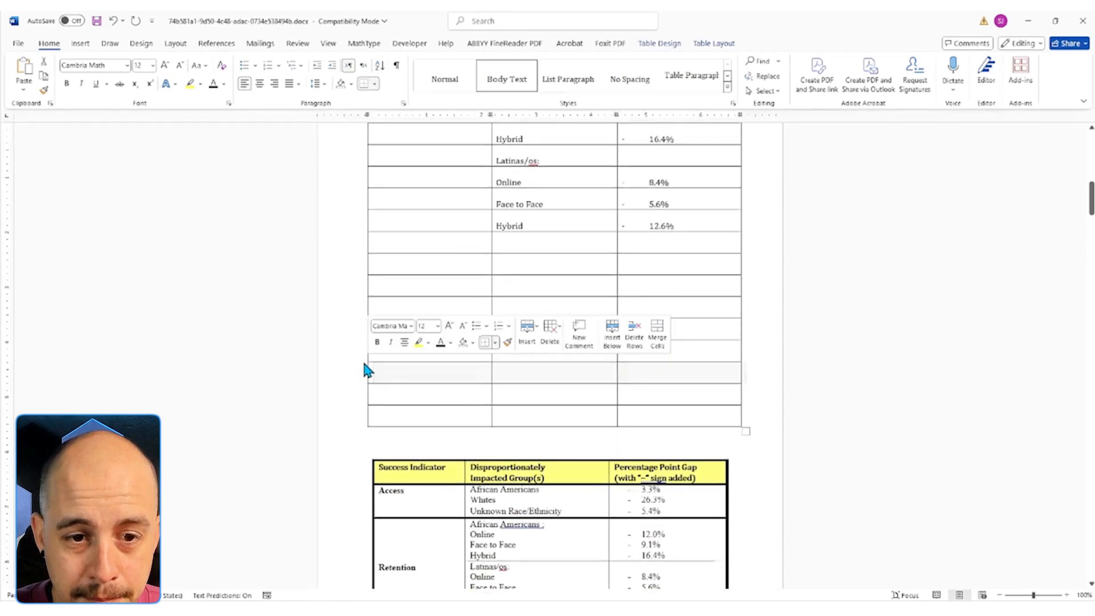
left_click(363, 363)
left_click(364, 363)
left_click(364, 362)
left_click(364, 362)
left_click(364, 363)
left_click(365, 370)
left_click_drag(538, 244, 539, 497)
type("Pacific Islanders: Online Face to Face Hybrid Veterans: Online Hybrid American Indians/Alaskan Natives: Online Whites: Hybrid Students with Disabilities: Face to Face")
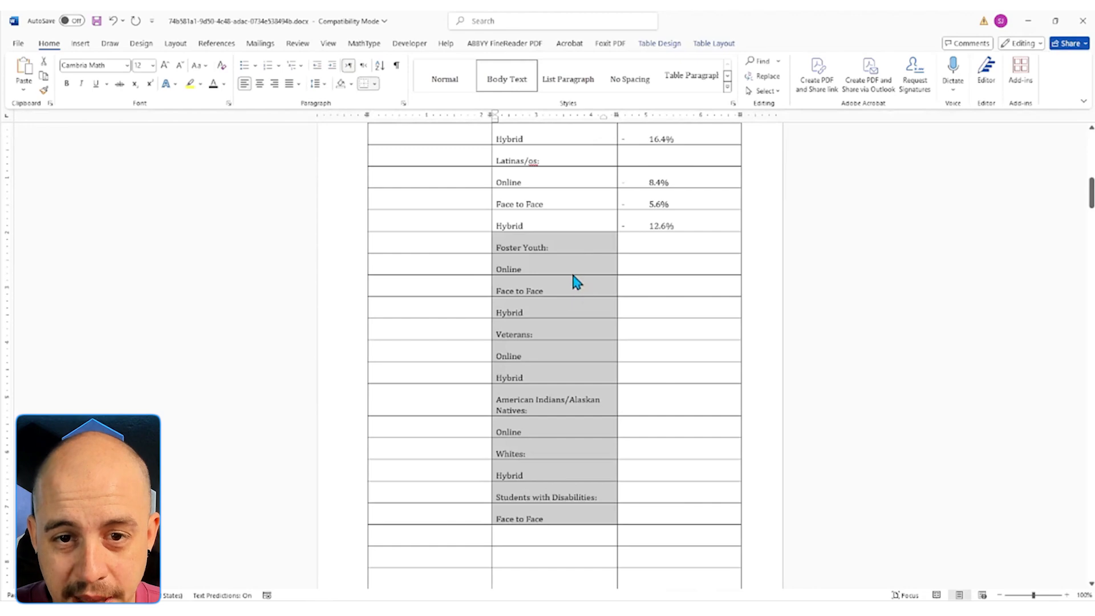
Copy the Retention (continued) percentages, 18.4% through 2.9%, into the new table's third column, starting at the Foster Youth Online row
scroll(576, 252, "down", 3)
scroll(582, 260, "down", 5)
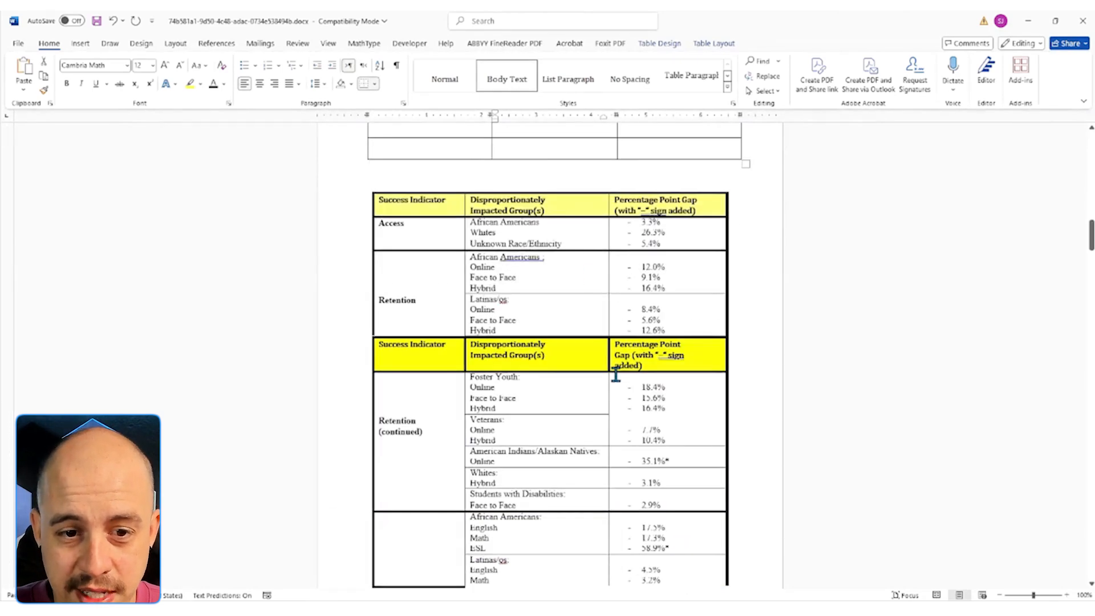
left_click_drag(662, 505, 641, 394)
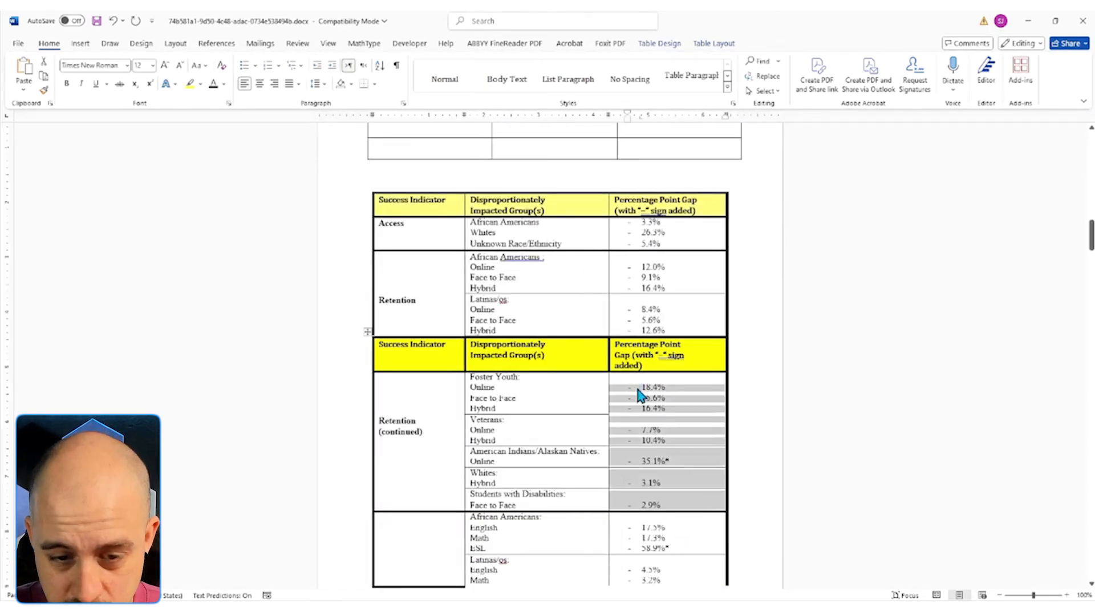
scroll(662, 360, "up", 8)
left_click_drag(647, 337, 703, 315)
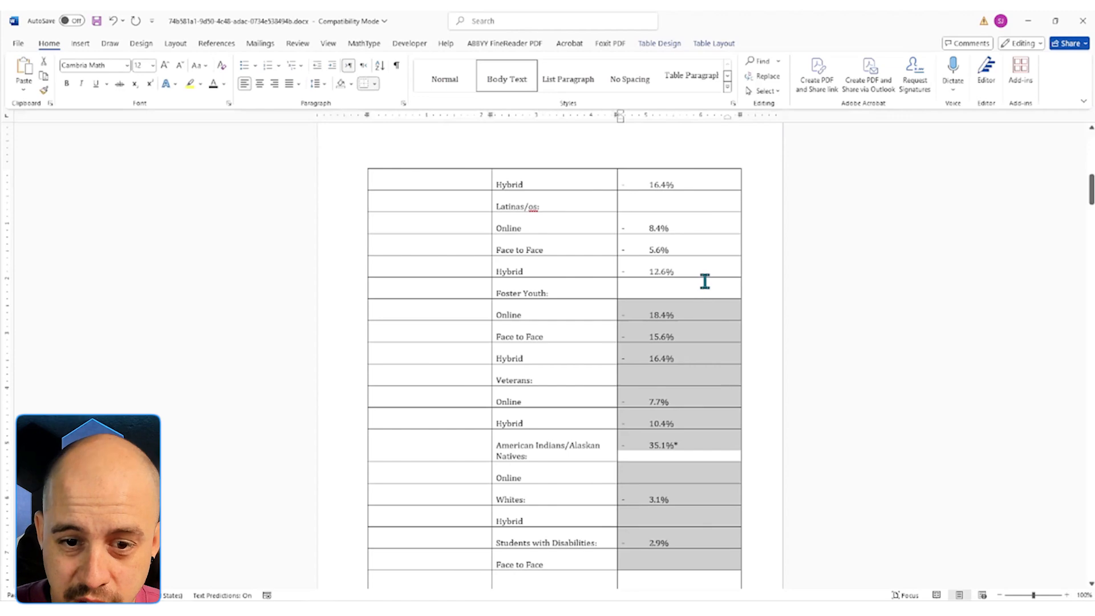
left_click(706, 285)
Paste the Retention (continued) percentages again over the third column cells from the Foster Youth Online row down
scroll(677, 308, "down", 5)
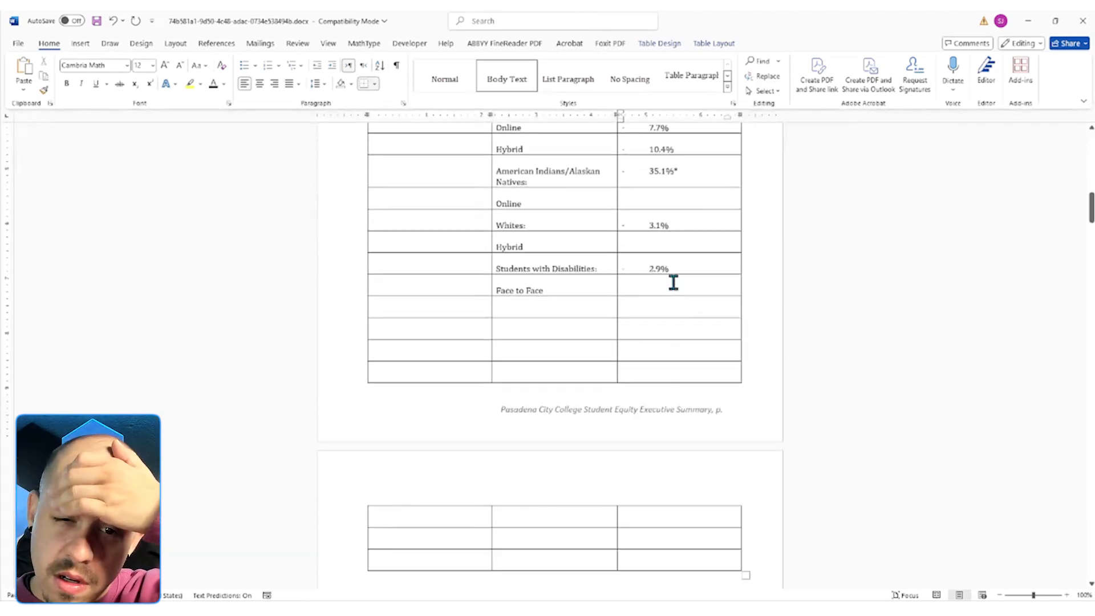
scroll(715, 307, "down", 7)
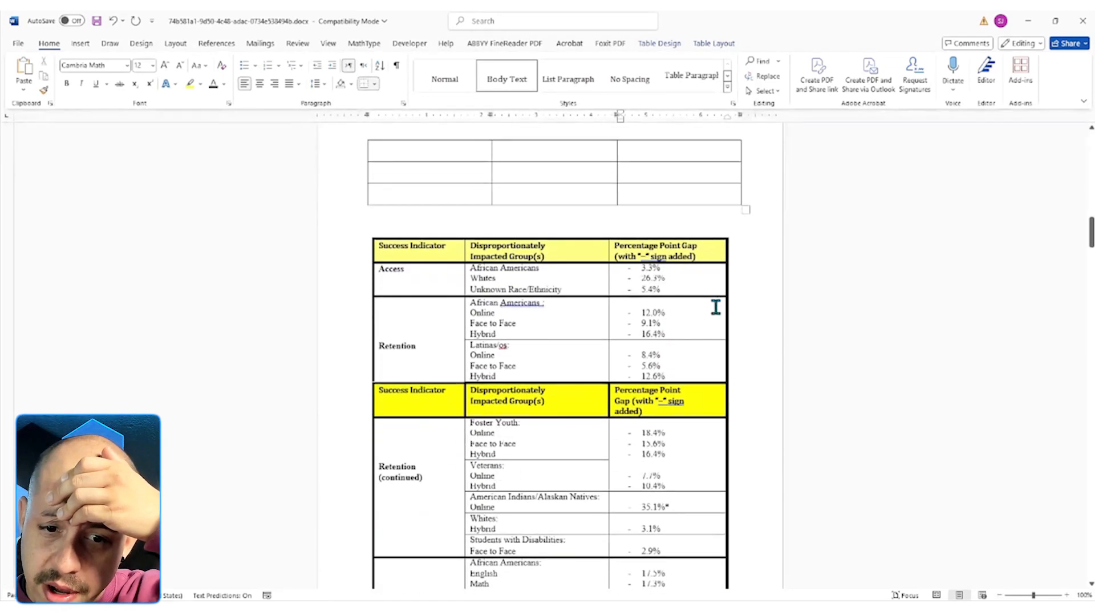
scroll(712, 309, "up", 7)
left_click_drag(680, 280, 696, 222)
left_click_drag(675, 449, 651, 217)
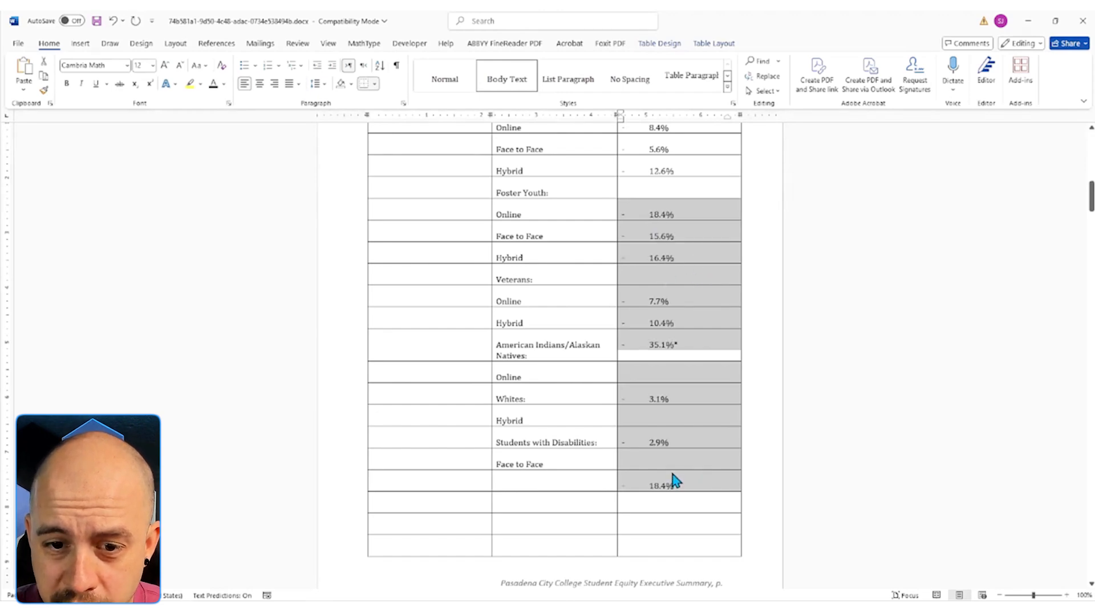
Move 2.9% from the Students with Disabilities row to the Face to Face row and delete the surplus 18.4% below
scroll(676, 465, "down", 10)
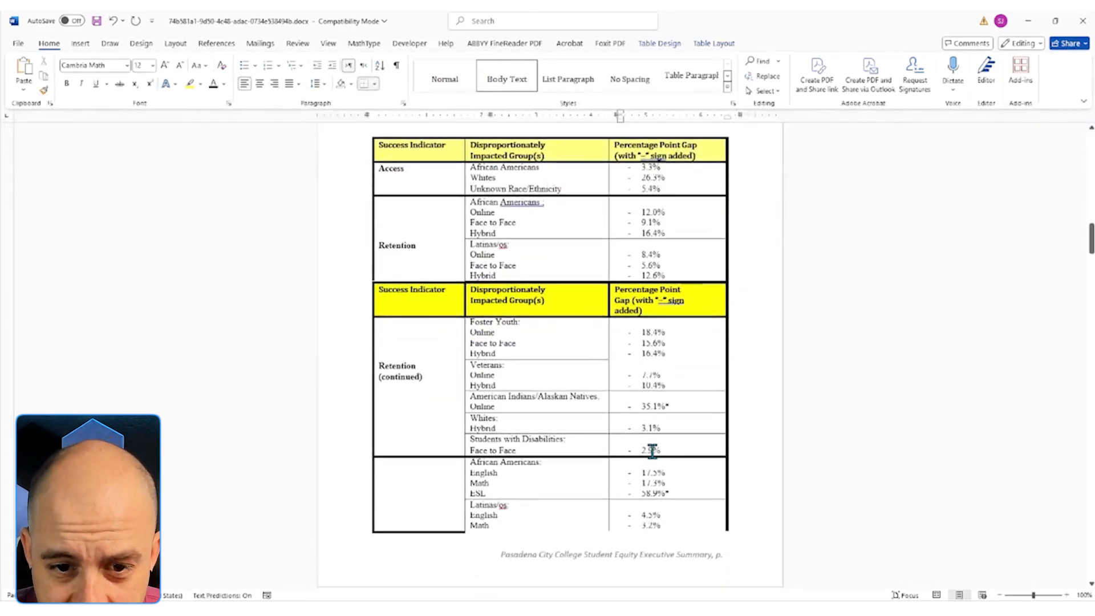
scroll(685, 447, "up", 8)
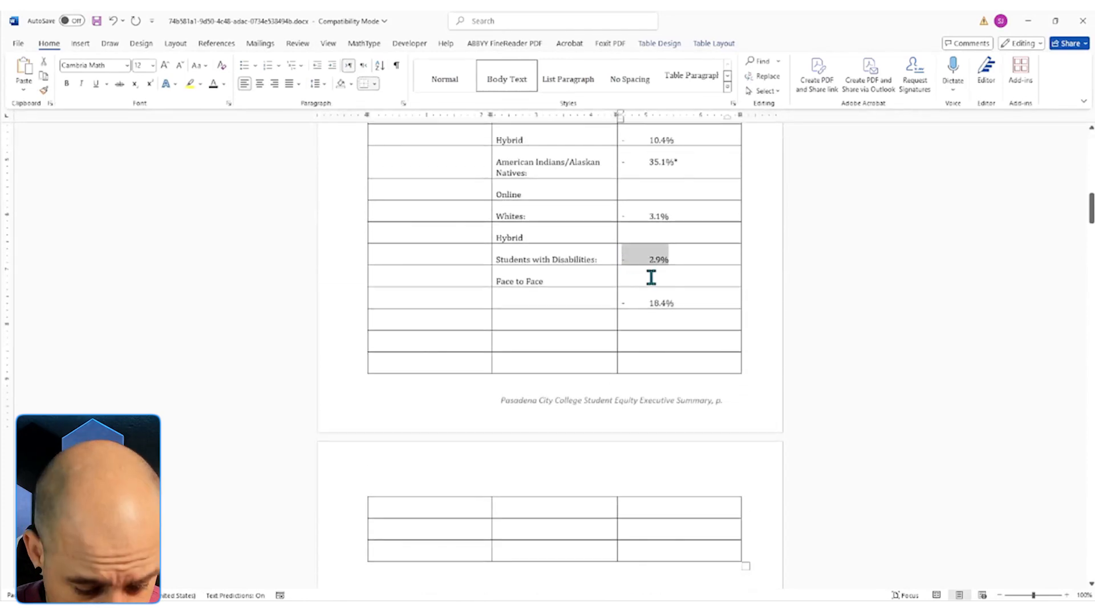
left_click_drag(676, 303, 624, 299)
key("Delete")
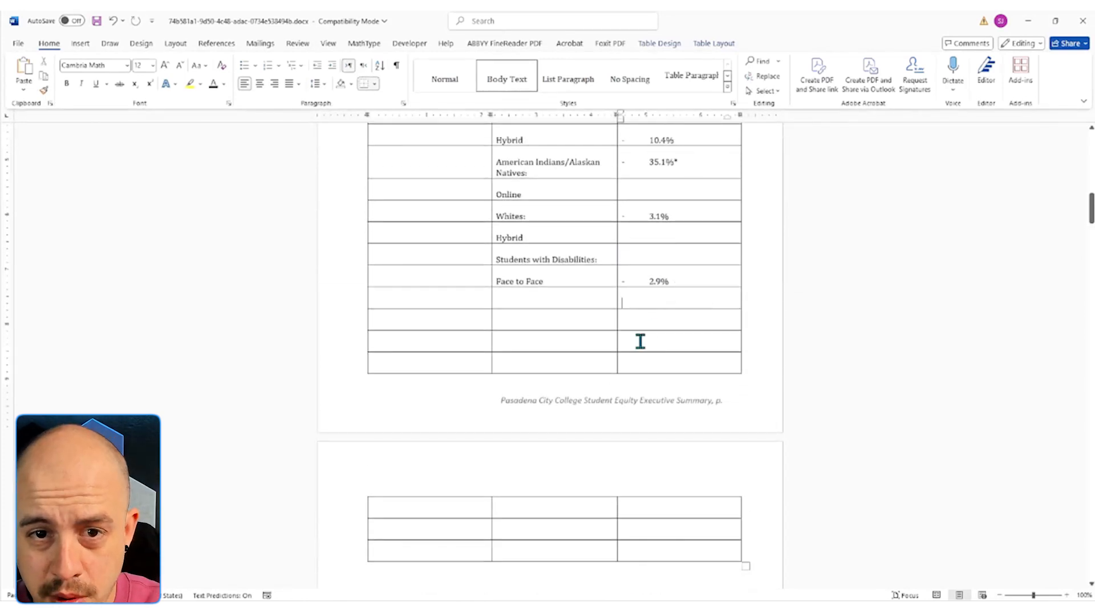
Move 3.1% in the new table's third column from the Whites row down to the Hybrid row beneath it
scroll(641, 337, "down", 5)
scroll(680, 509, "down", 1)
scroll(673, 499, "up", 9)
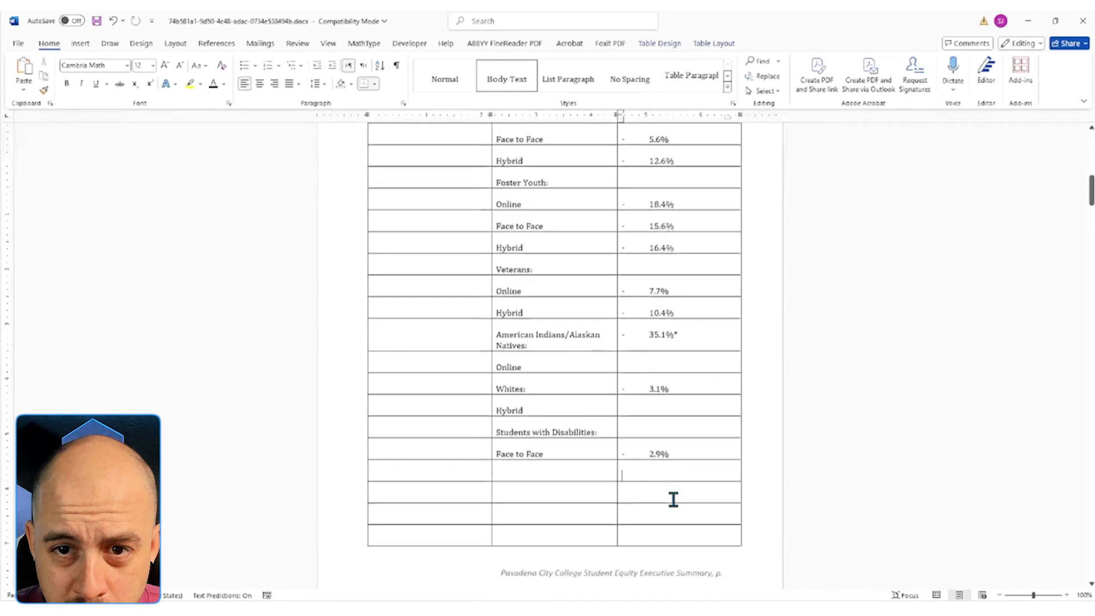
left_click_drag(673, 491, 624, 489)
key("ctrl+x")
left_click(656, 511)
key("ctrl+v")
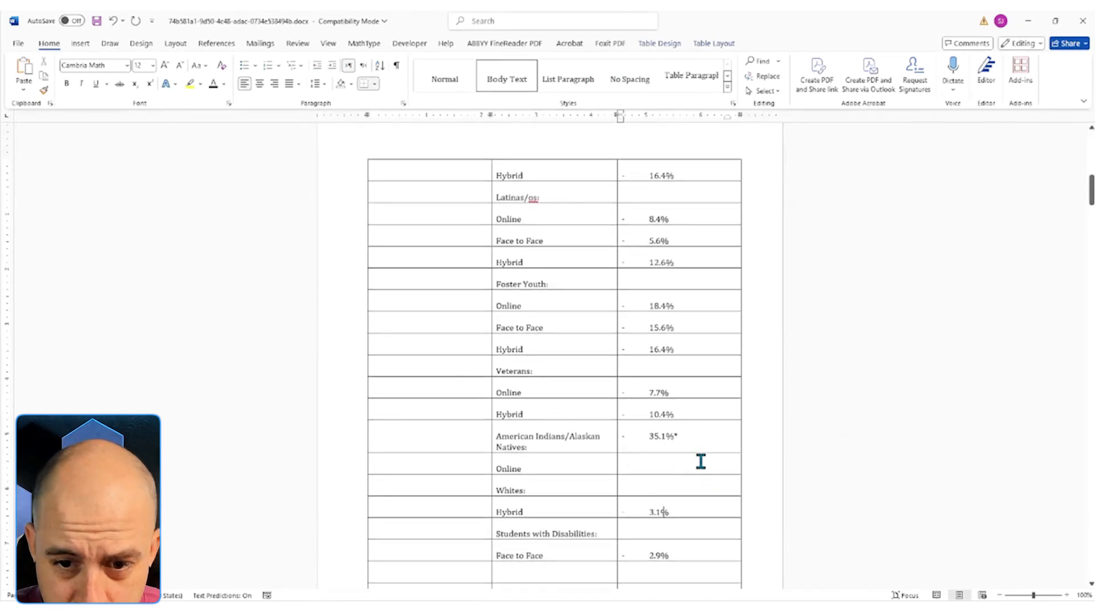
Compare the new table's Latinas/os and Foster Youth entries and percentages with the same groups in the original table
scroll(696, 462, "up", 2)
scroll(692, 453, "up", 2)
scroll(665, 415, "down", 2)
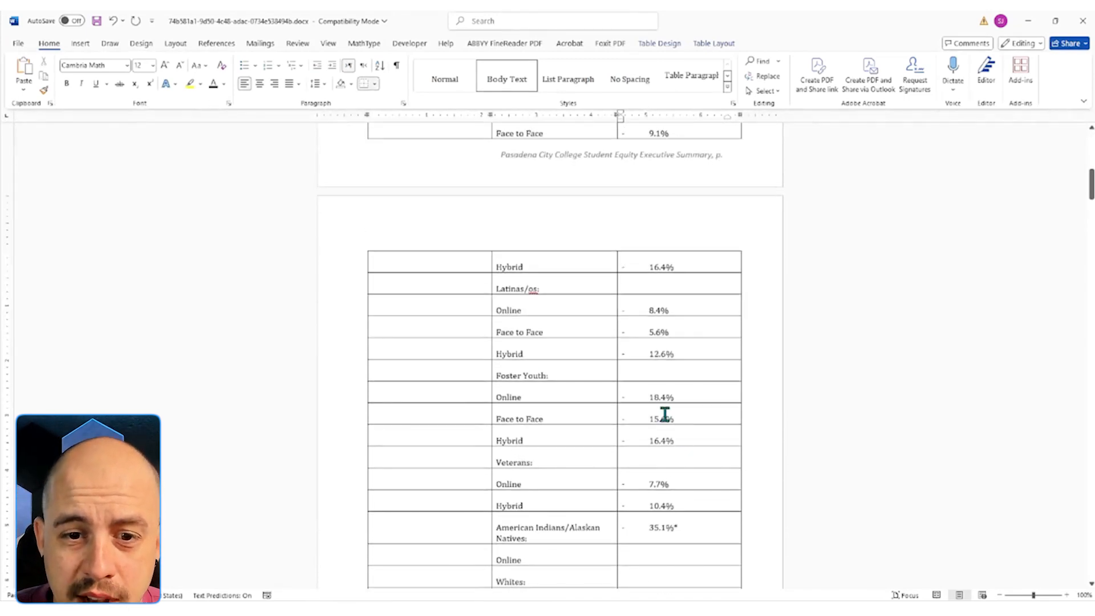
scroll(563, 371, "up", 4)
scroll(557, 357, "down", 18)
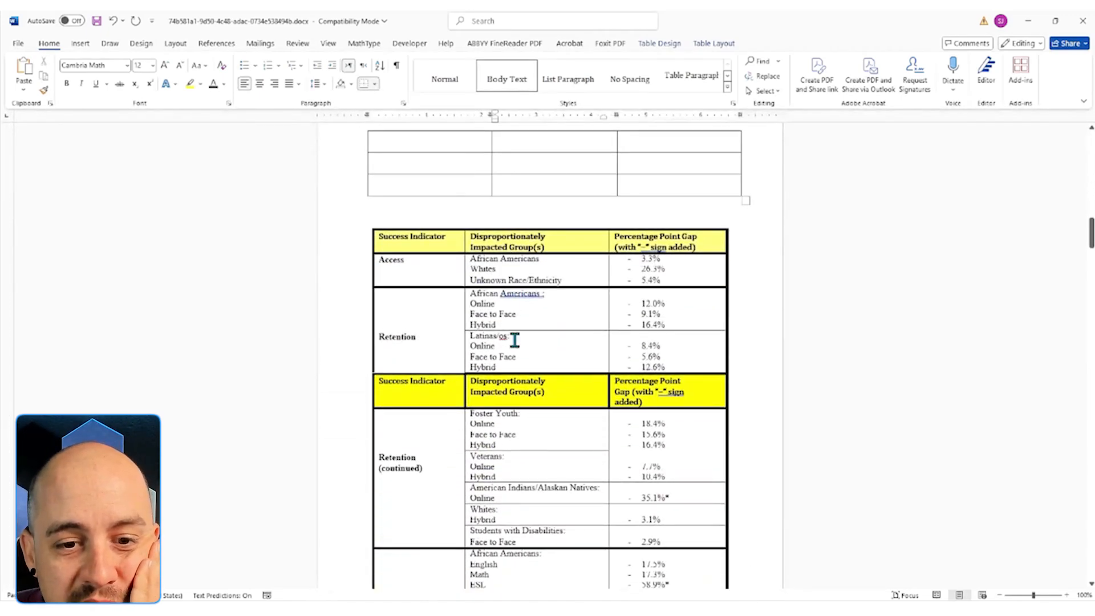
scroll(522, 336, "up", 10)
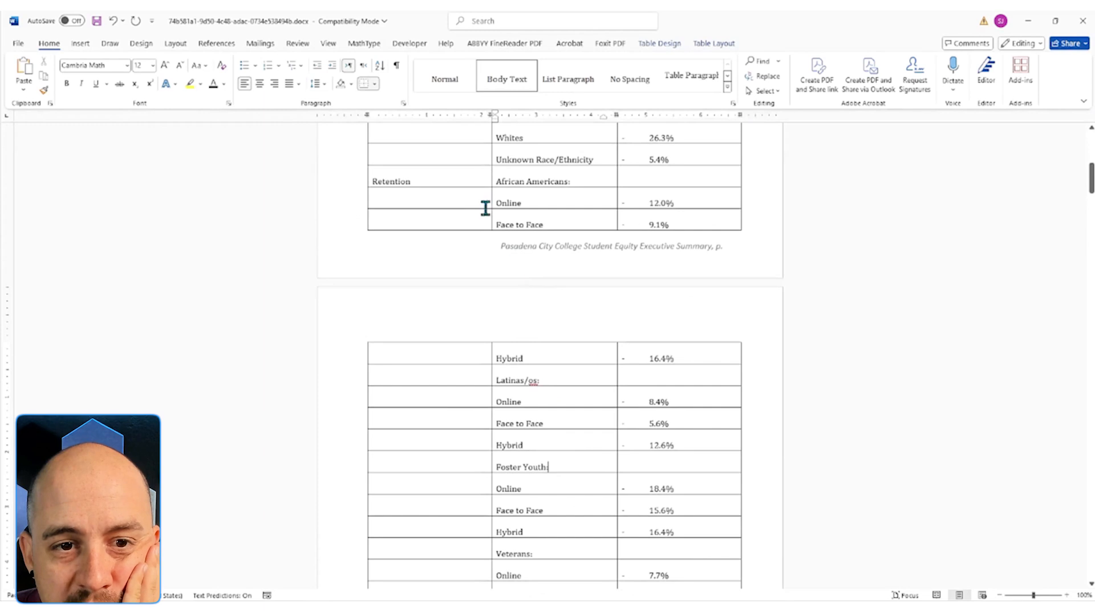
left_click_drag(540, 421, 498, 422)
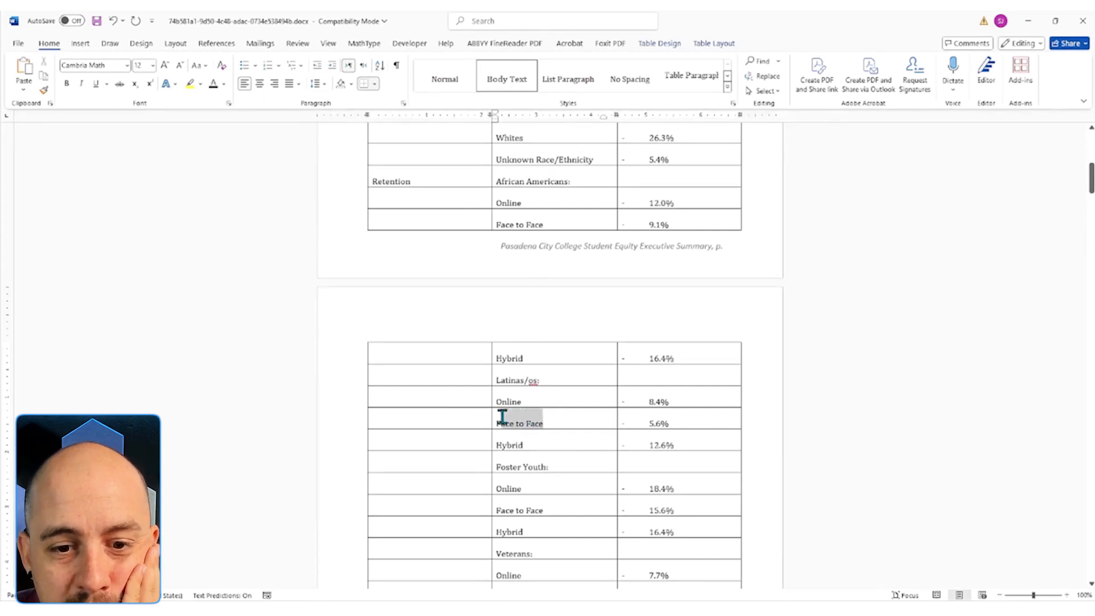
scroll(556, 400, "down", 10)
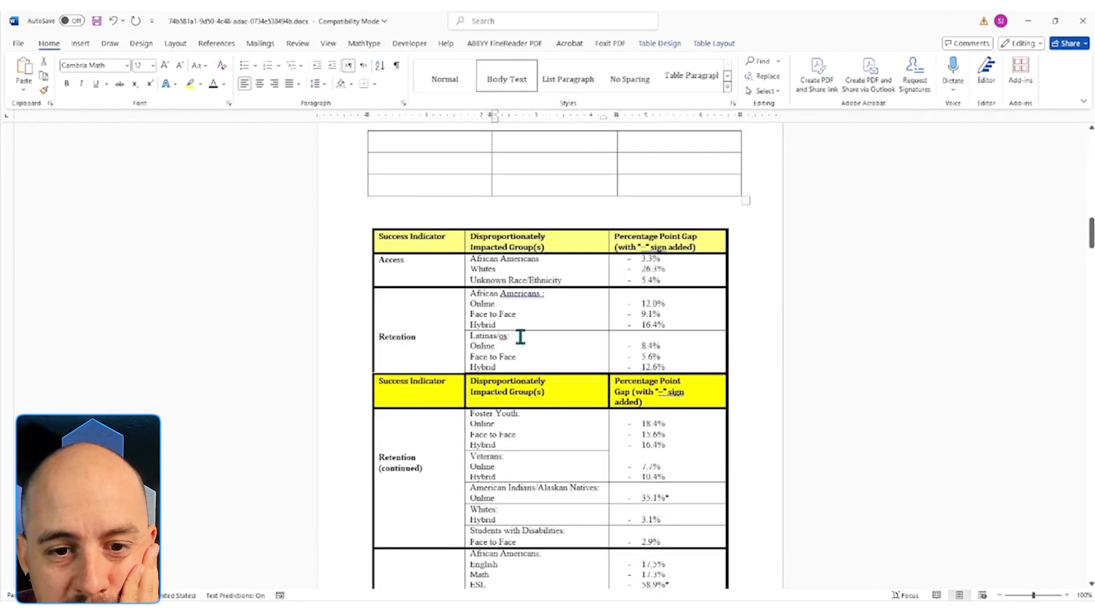
scroll(547, 369, "up", 10)
left_click(547, 259)
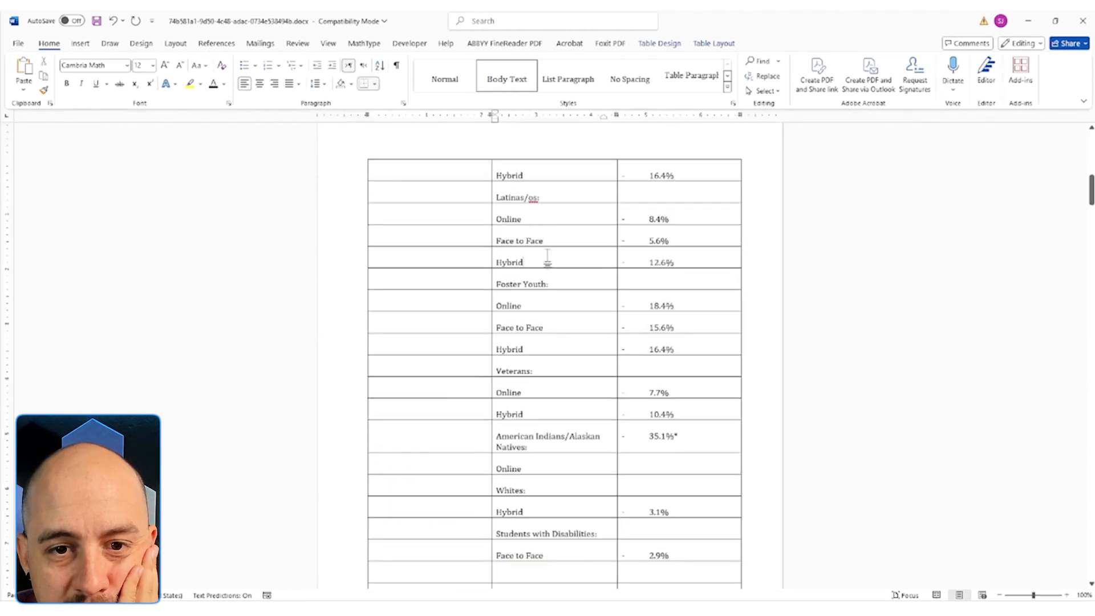
left_click_drag(533, 262, 494, 264)
scroll(564, 456, "down", 10)
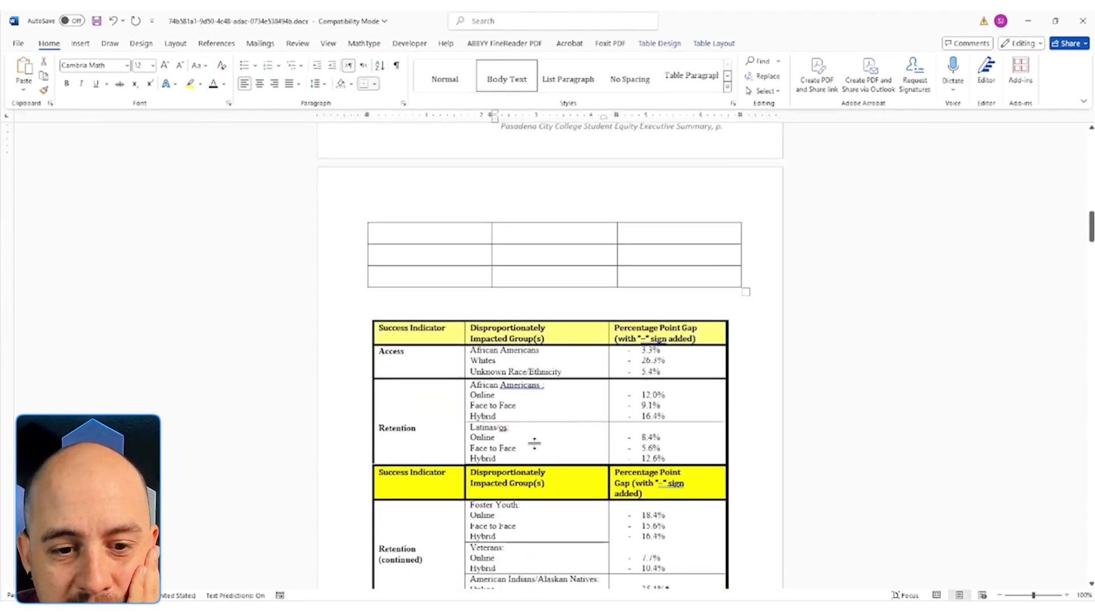
scroll(533, 439, "down", 3)
scroll(531, 444, "up", 12)
left_click_drag(545, 217, 561, 266)
scroll(561, 266, "down", 12)
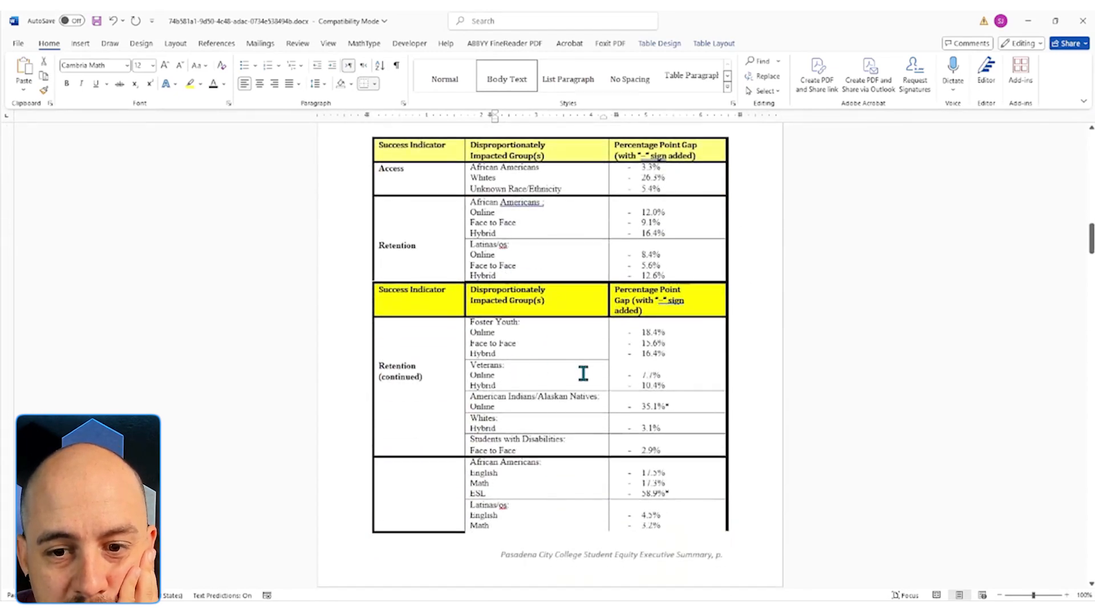
Move 35.1%* from the American Indians/Alaskan Natives row to the Online row below it, checking the placement against the original table
scroll(583, 371, "up", 10)
left_click(686, 344)
left_click(628, 351)
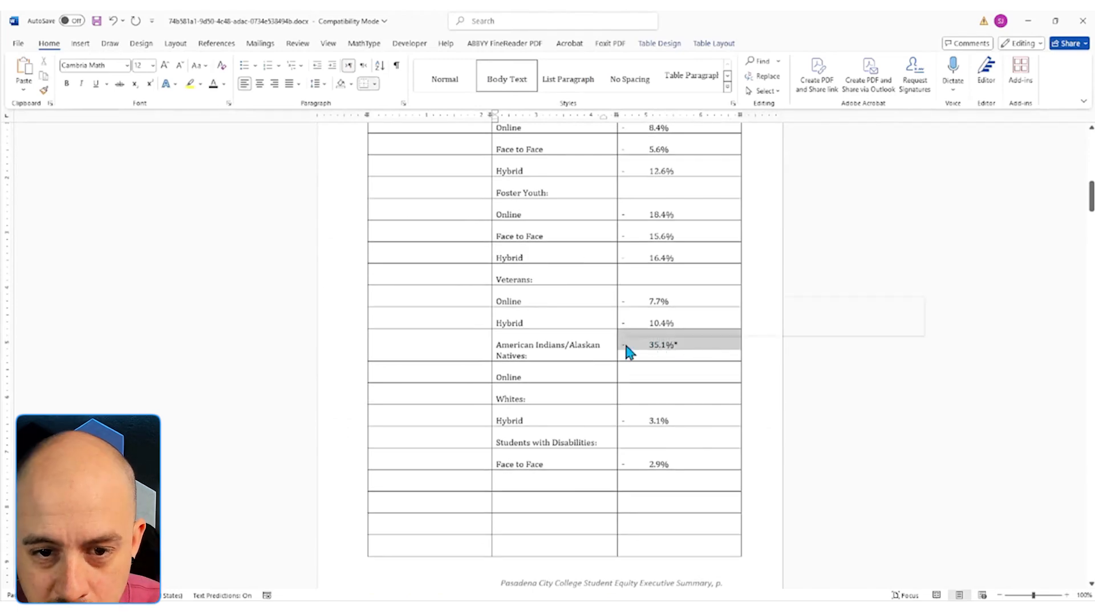
key("Delete")
key("ctrl+z")
left_click_drag(548, 344, 562, 360)
scroll(557, 347, "down", 9)
scroll(556, 343, "down", 5)
scroll(631, 325, "up", 12)
scroll(614, 357, "down", 10)
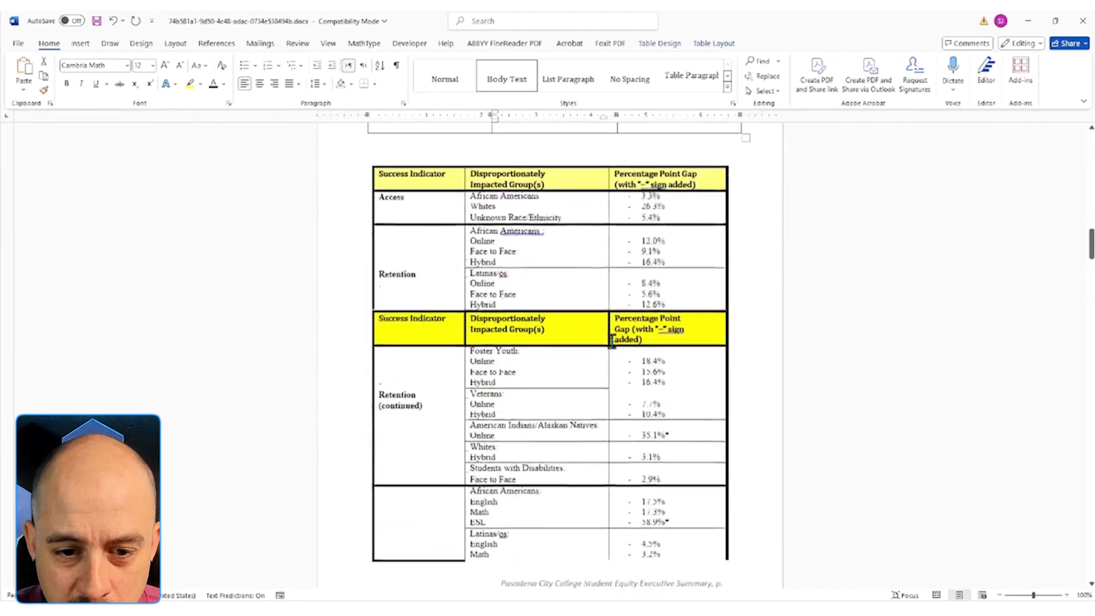
scroll(660, 324, "up", 12)
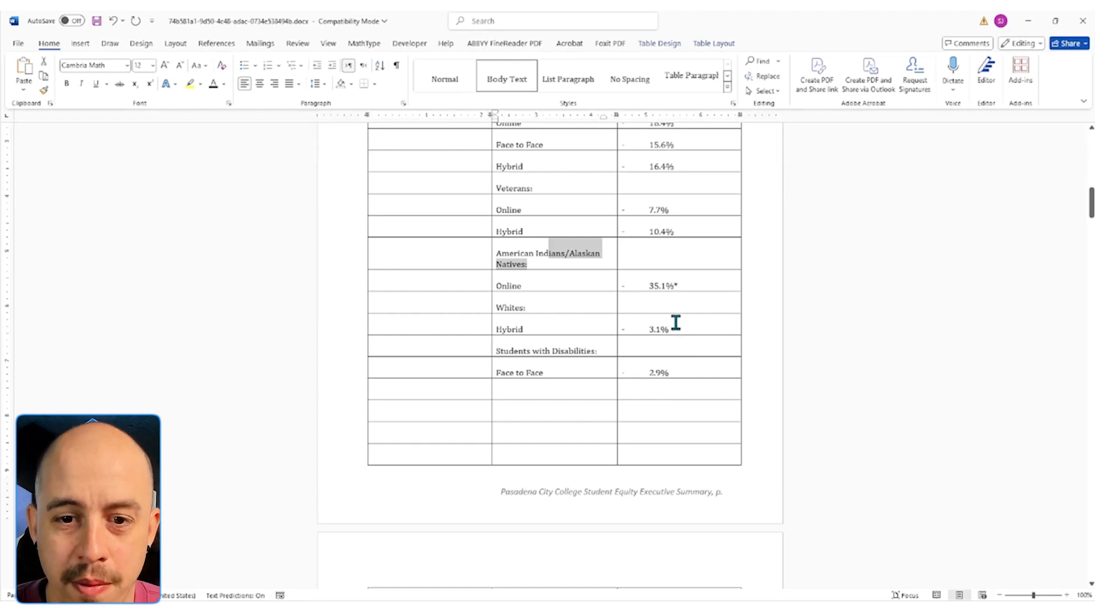
Copy the ESL and Basic Skills Completion heading from the original table into the new table's first column, below the last Face to Face row
left_click(575, 387)
scroll(573, 387, "down", 10)
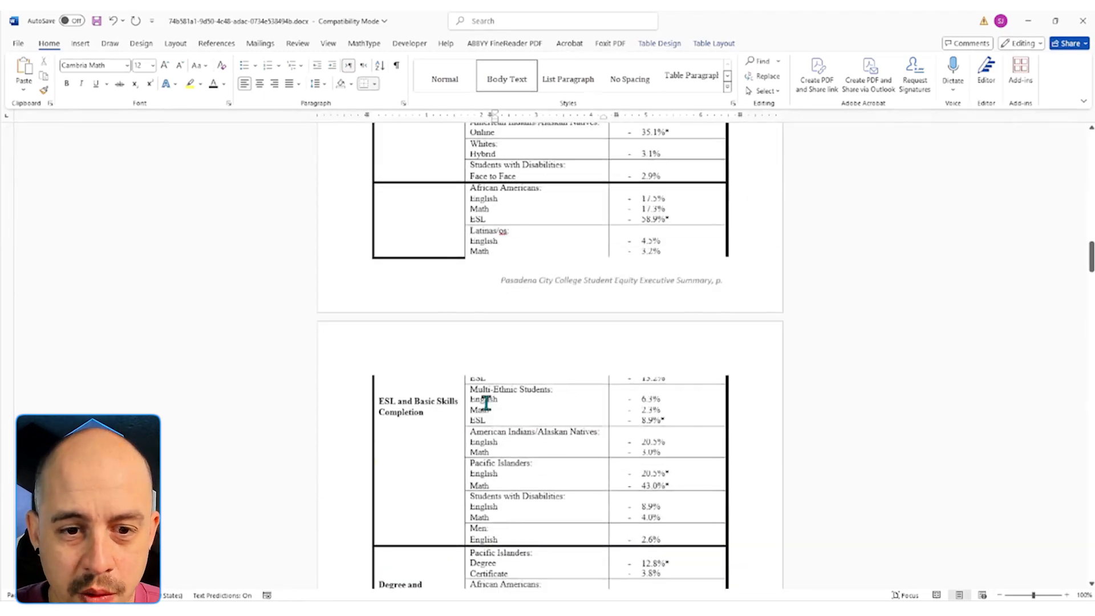
scroll(474, 405, "up", 5)
left_click_drag(522, 450, 520, 440)
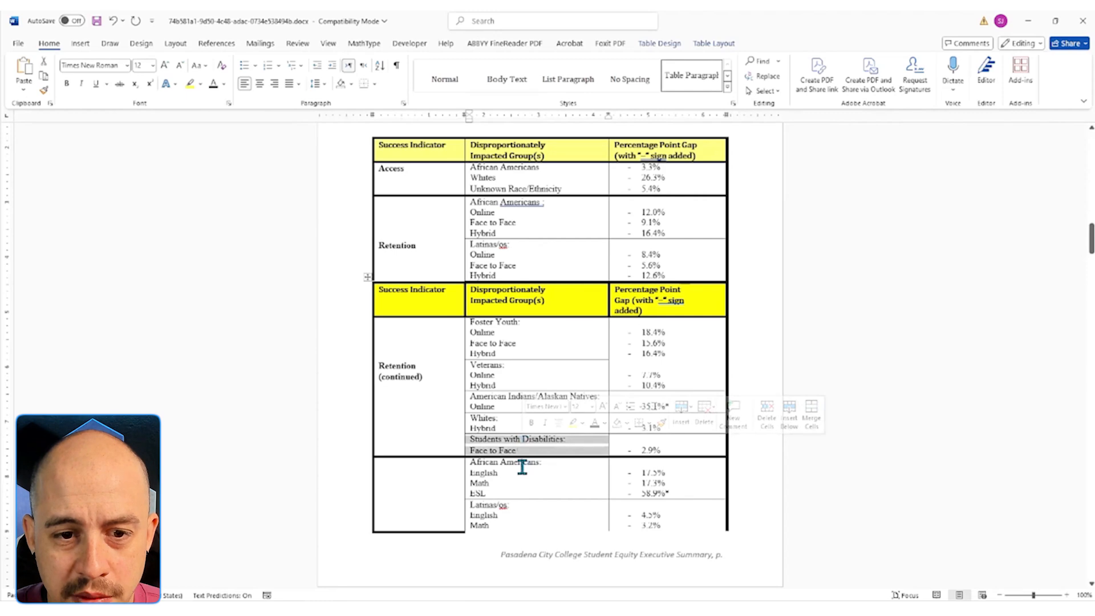
scroll(519, 468, "down", 3)
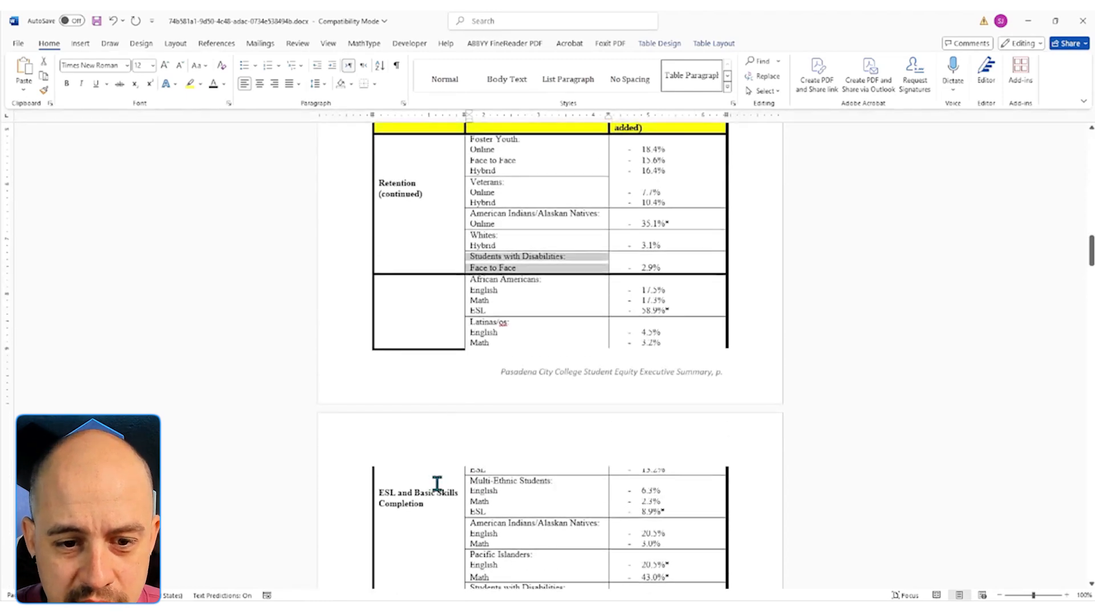
scroll(436, 484, "down", 5)
triple_click(388, 218)
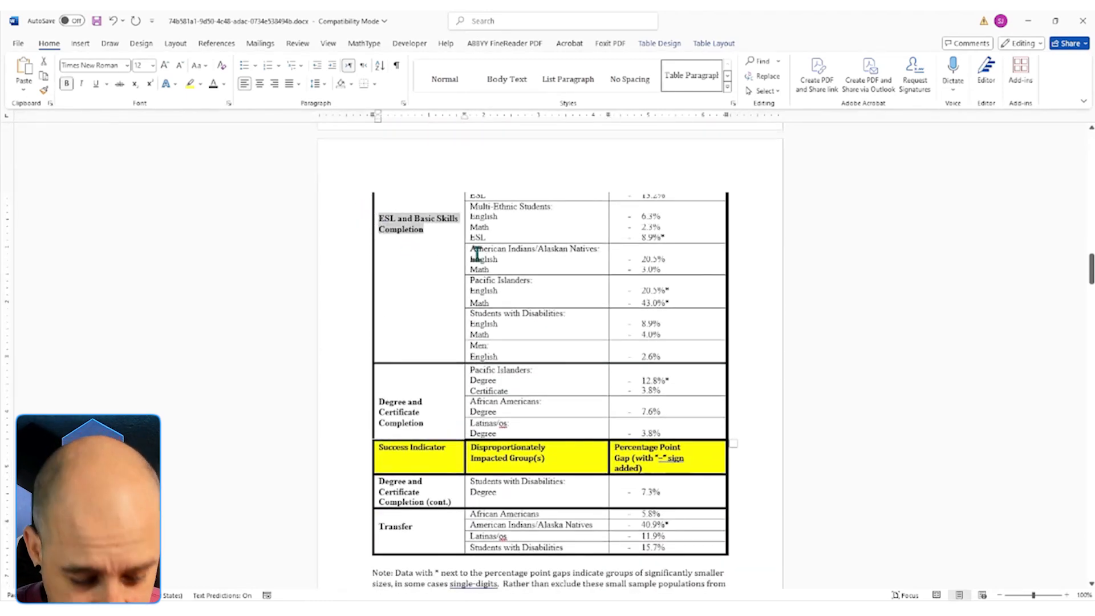
scroll(622, 291, "up", 15)
scroll(530, 329, "up", 3)
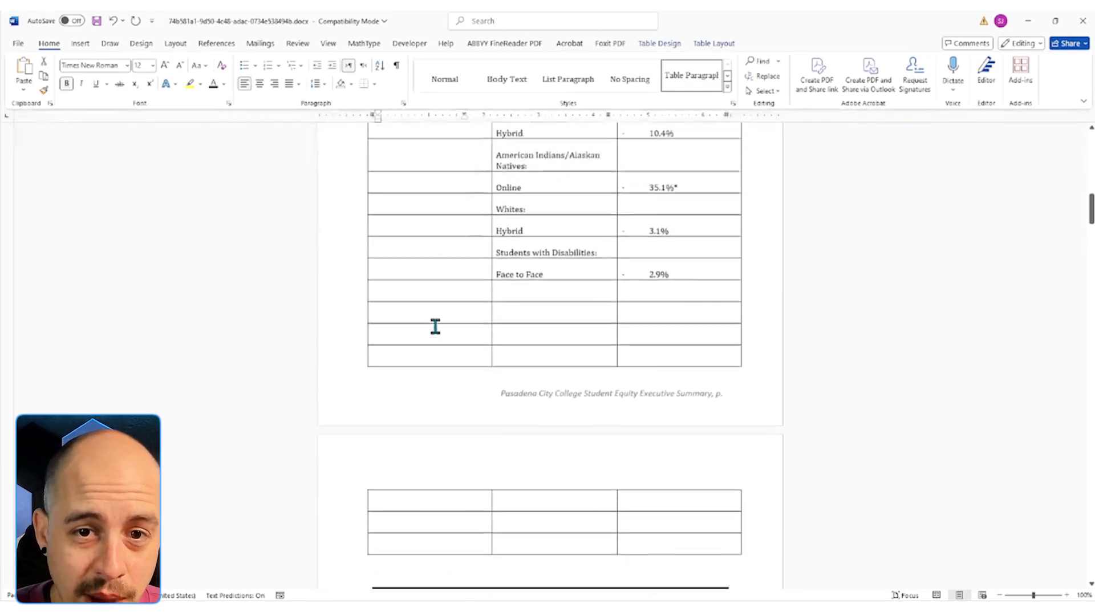
left_click(427, 302)
key("ctrl+v")
scroll(470, 350, "down", 3)
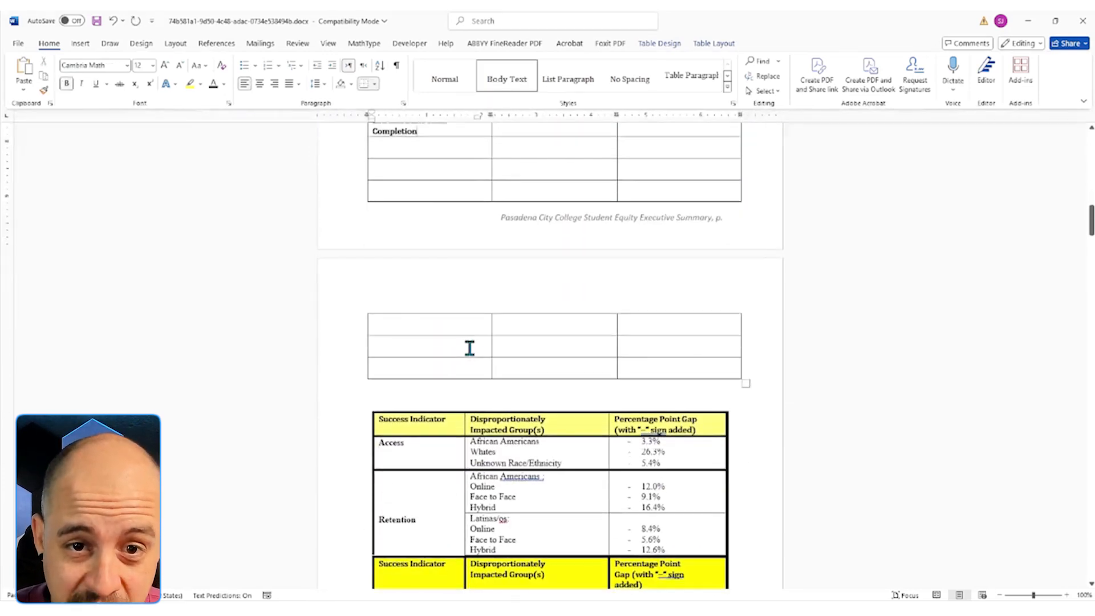
Copy the ESL and Basic Skills Completion group names from the original table and select the second-column cell beside the new heading as destination
scroll(469, 348, "up", 13)
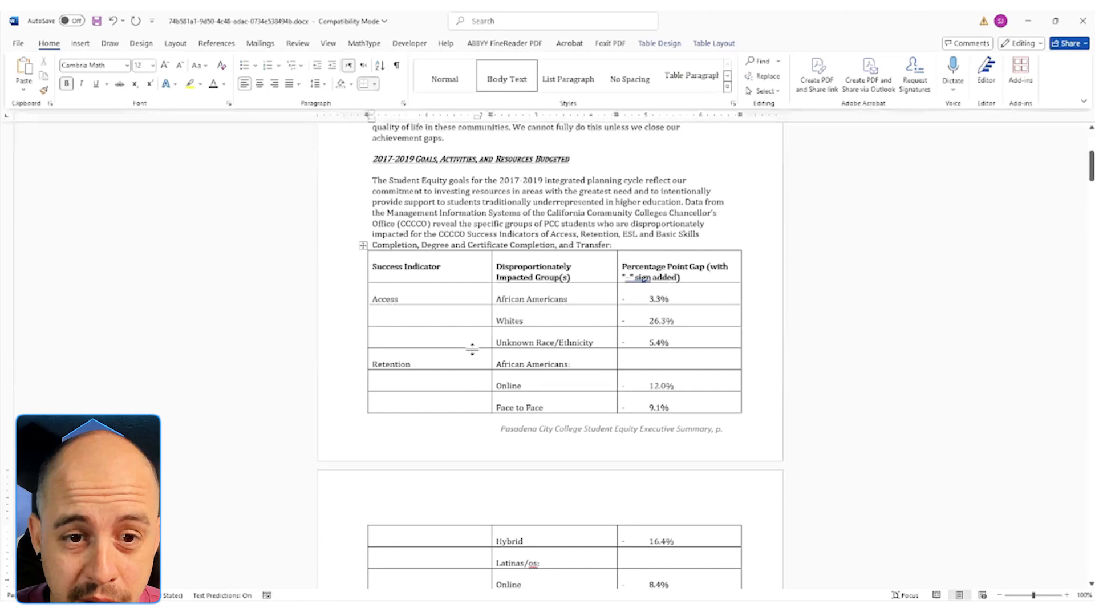
scroll(469, 345, "down", 19)
scroll(478, 294, "down", 2)
left_click_drag(474, 281, 492, 427)
left_click_drag(499, 474, 493, 563)
scroll(497, 307, "up", 10)
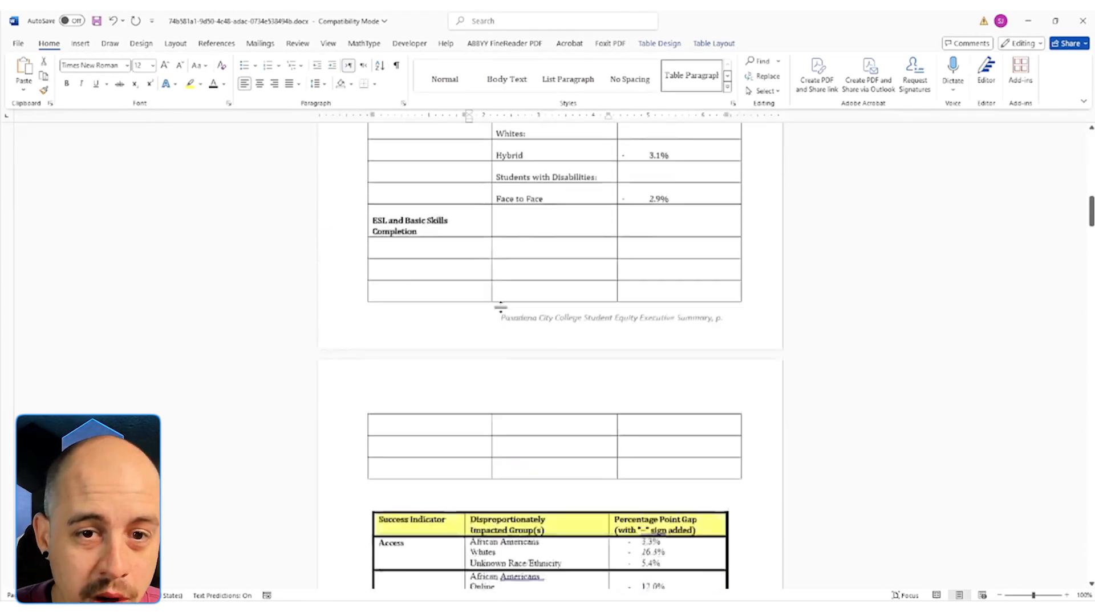
left_click(510, 325)
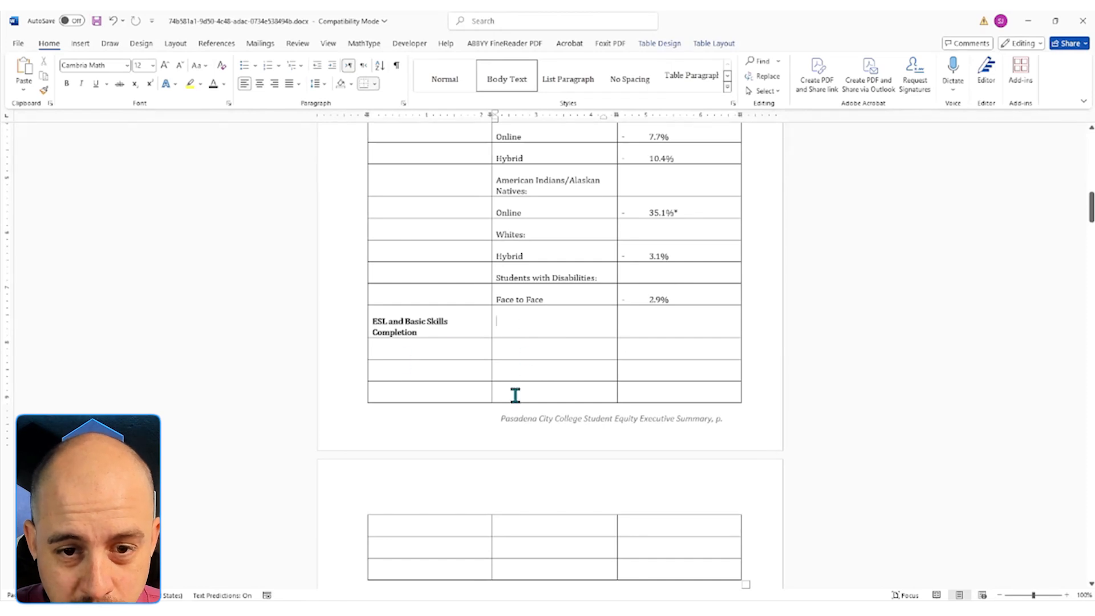
Add eleven blank rows toward the end of the new table to make room for the ESL and Basic Skills groups
scroll(533, 442, "down", 5)
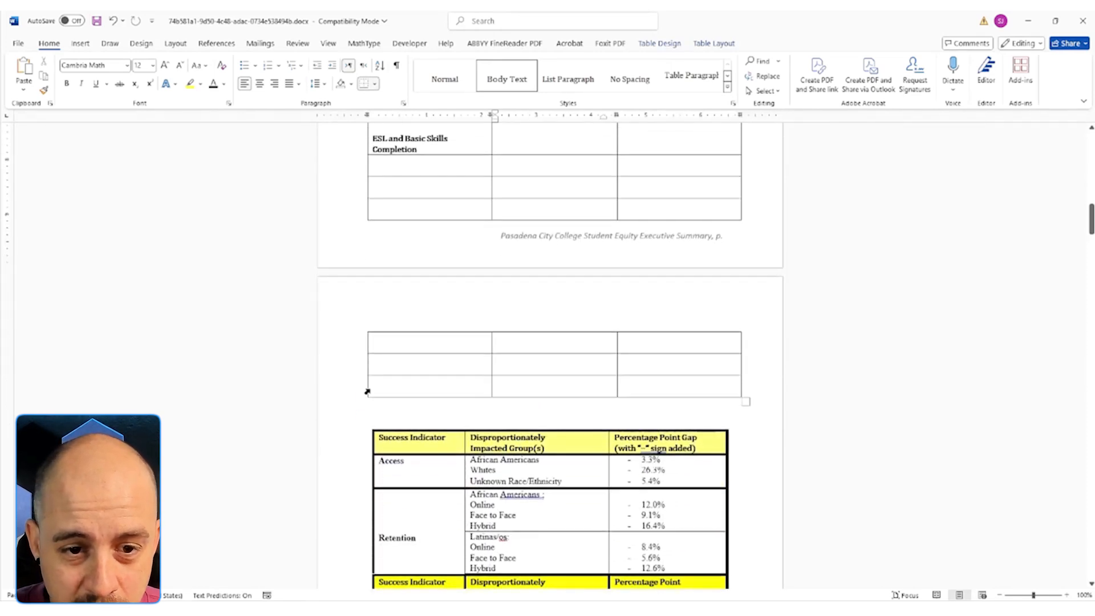
left_click(361, 406)
left_click(388, 419)
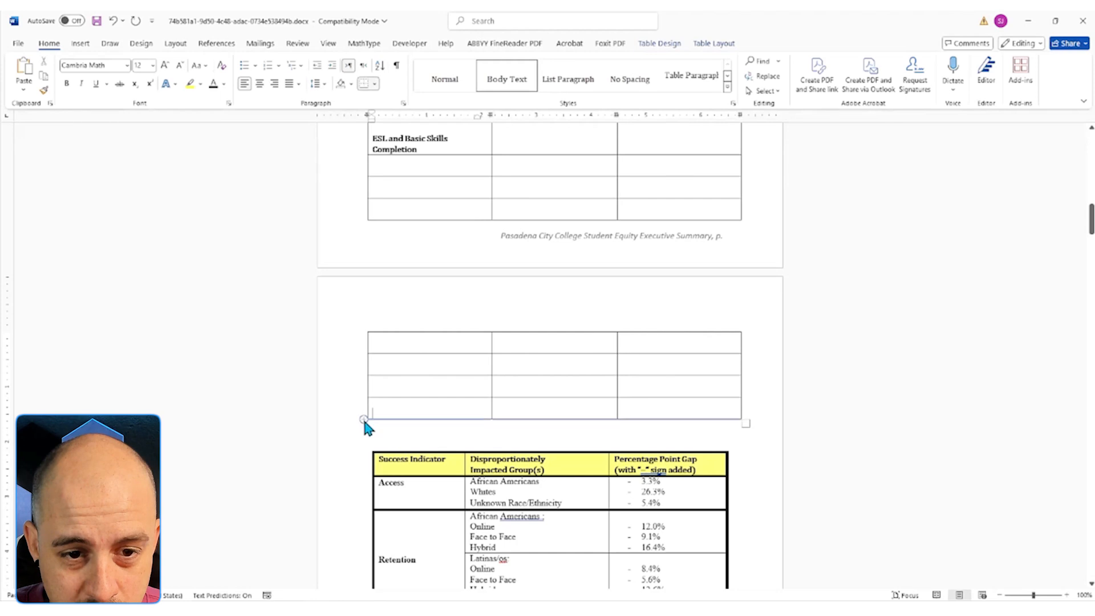
left_click(363, 422)
left_click(363, 423)
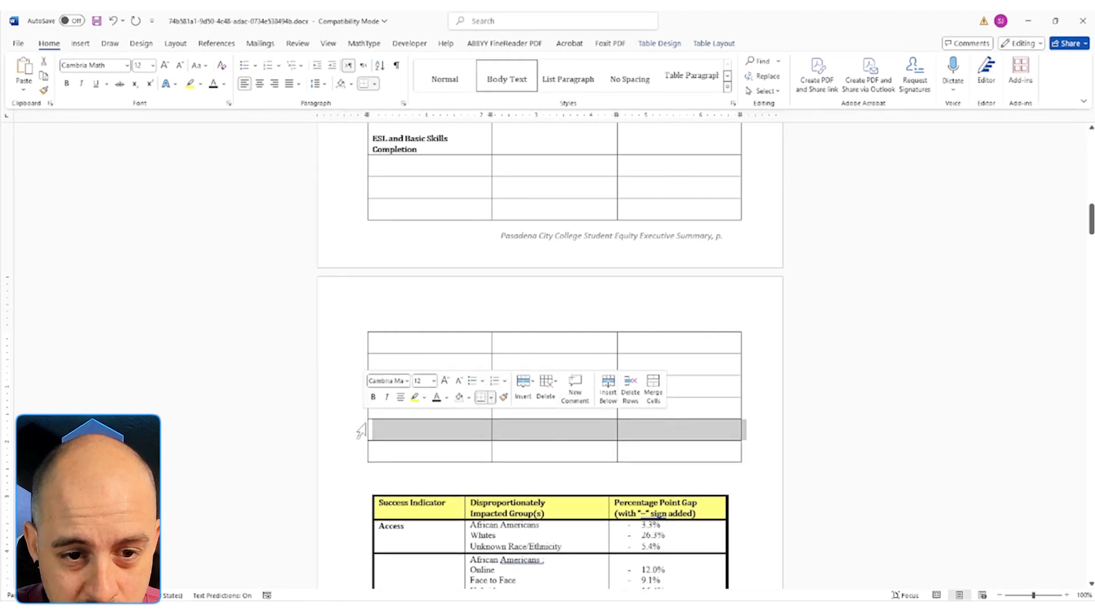
left_click(359, 428)
left_click(360, 428)
left_click(360, 428)
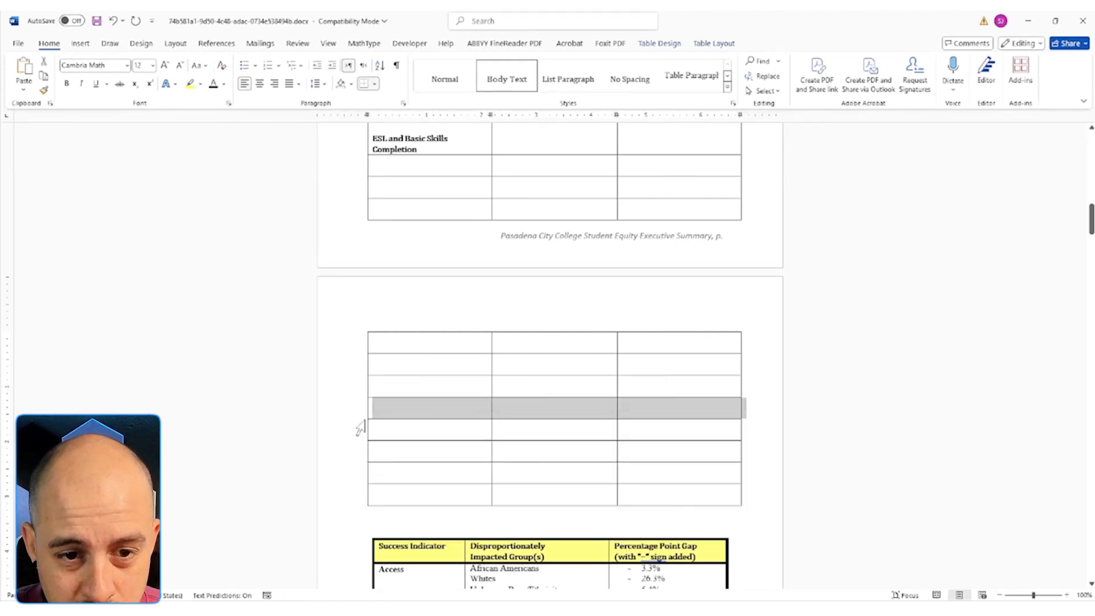
left_click(360, 429)
triple_click(359, 429)
left_click(360, 429)
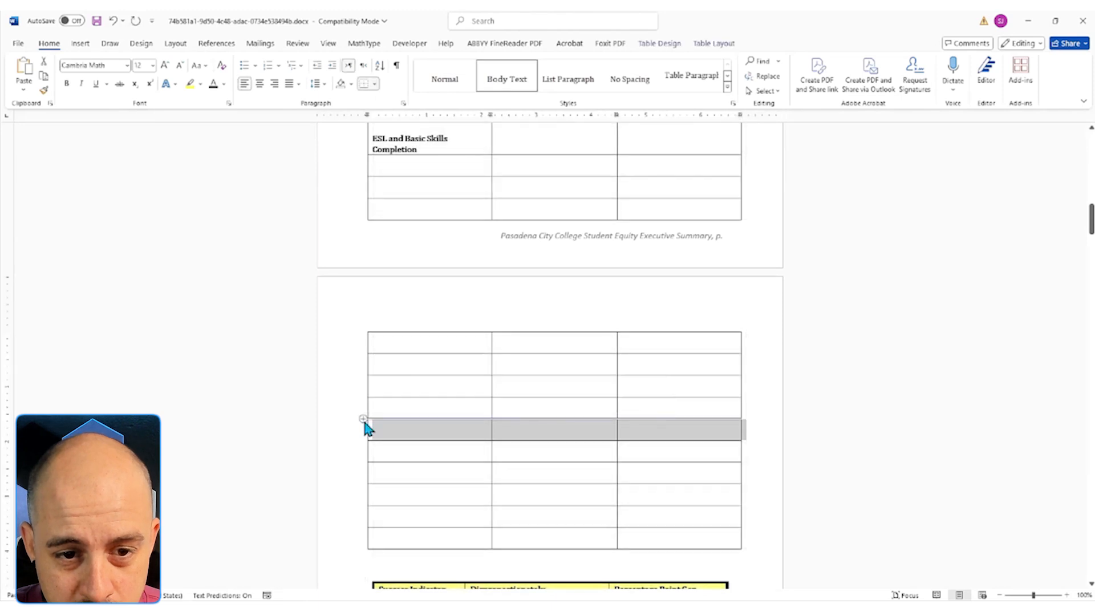
left_click(363, 422)
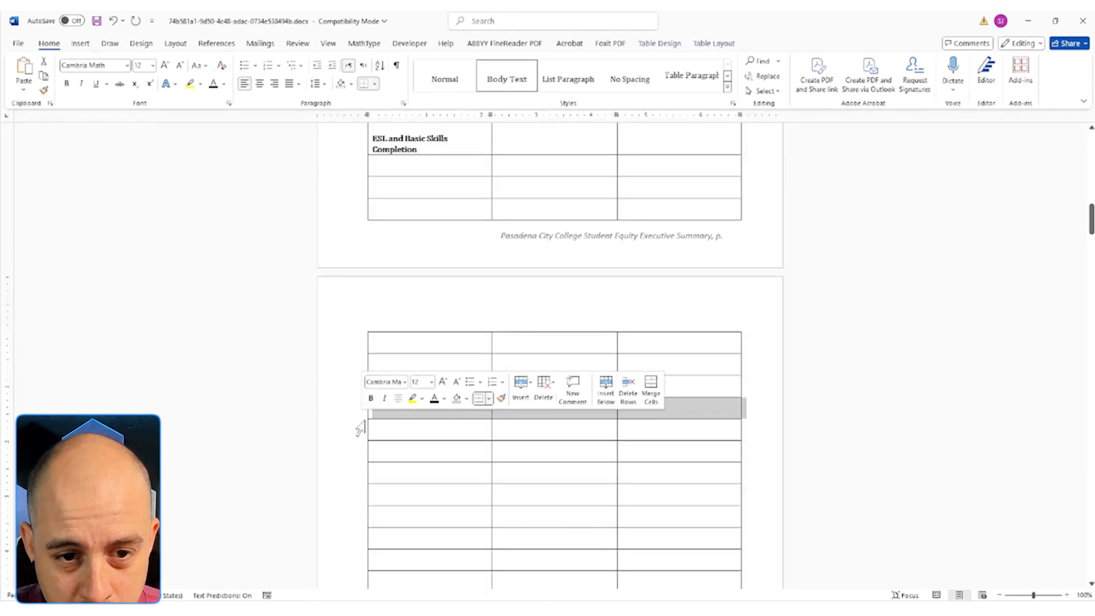
left_click(375, 427)
scroll(374, 426, "down", 3)
left_click(363, 411)
left_click(366, 429)
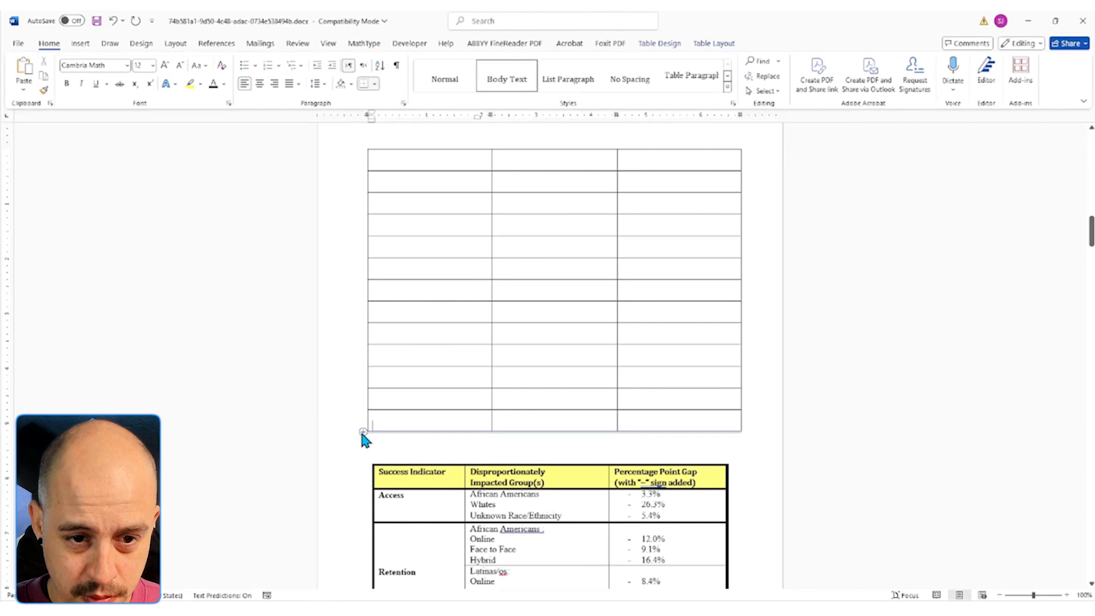
left_click(363, 432)
left_click(376, 437)
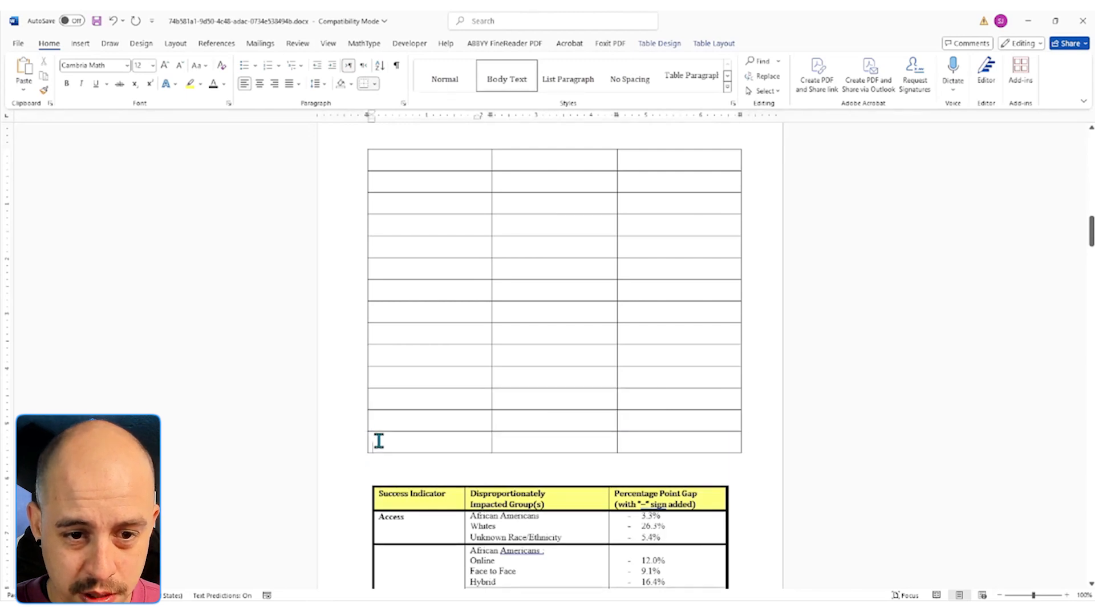
Insert one more blank row below the third blank row on the new table's last page
left_click(358, 459)
left_click(465, 284)
right_click(464, 280)
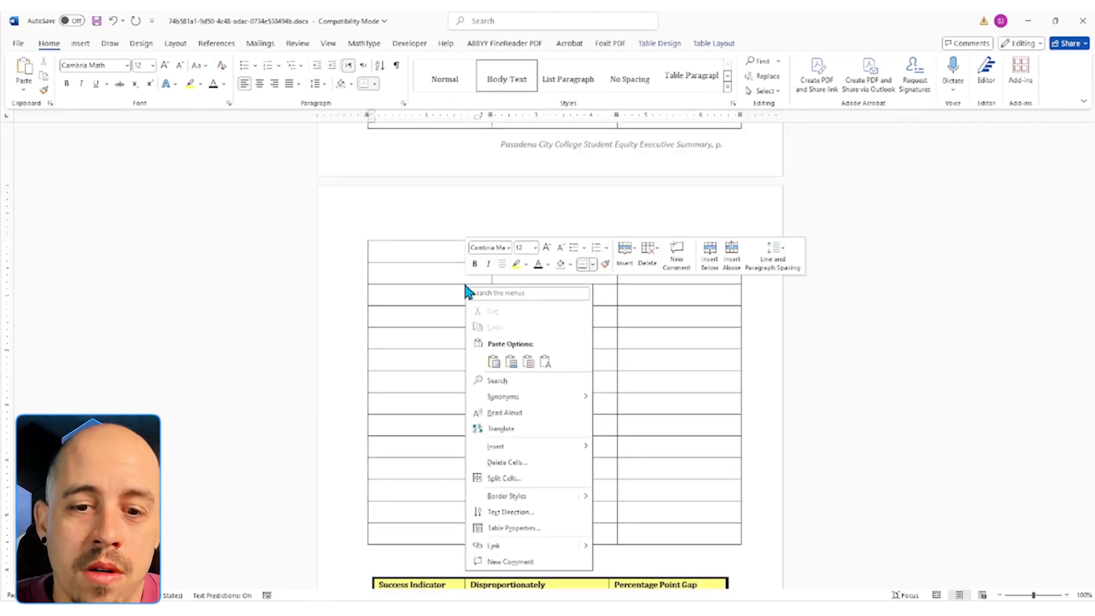
mouse_move(565, 446)
left_click(680, 472)
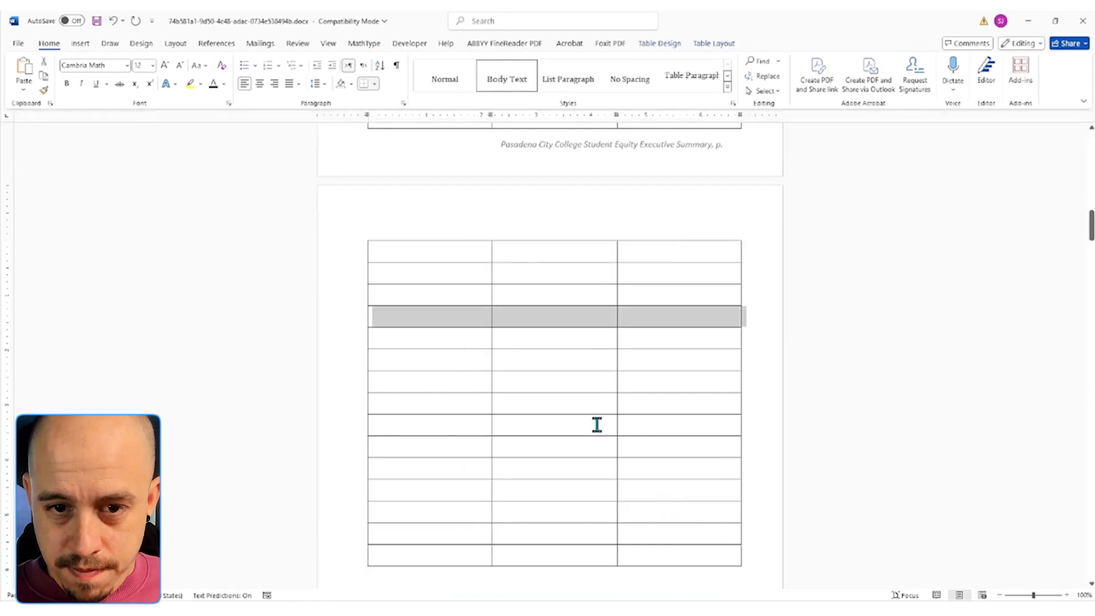
Try to paste the copied group names into the blank second-column cells by ESL and Basic Skills Completion, and undo the paste
scroll(601, 433, "up", 3)
left_click_drag(542, 313, 555, 452)
key("ctrl+v")
scroll(545, 354, "down", 10)
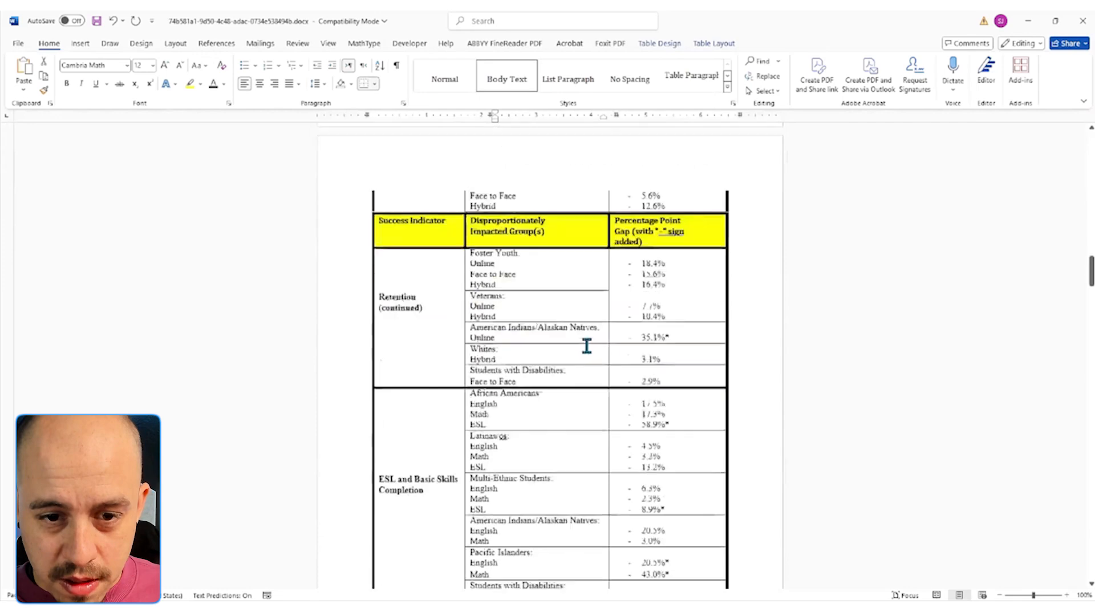
scroll(551, 404, "up", 15)
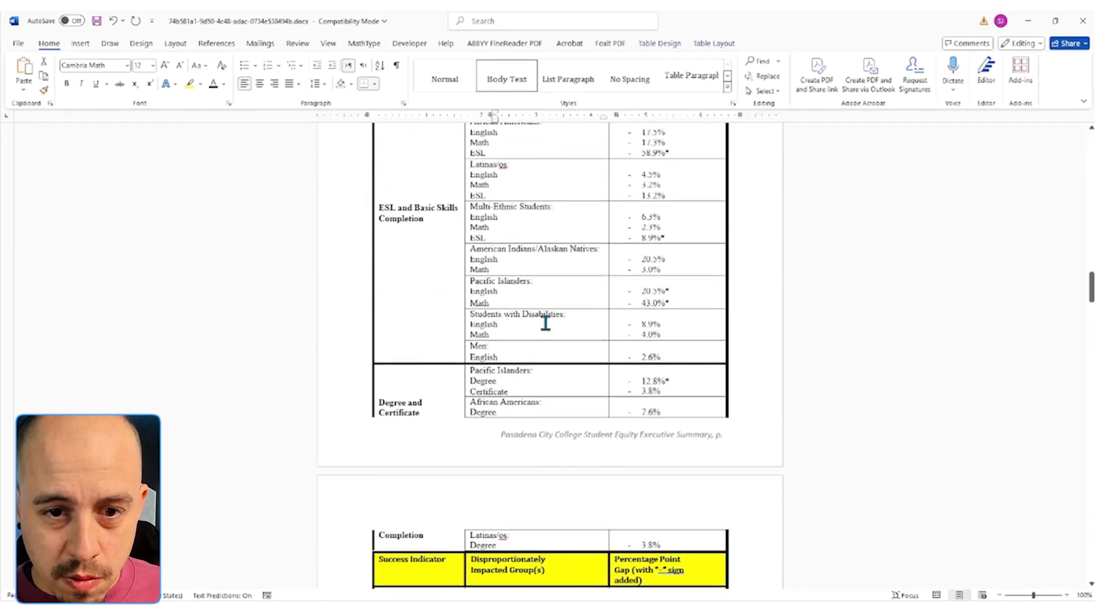
key("ctrl+z")
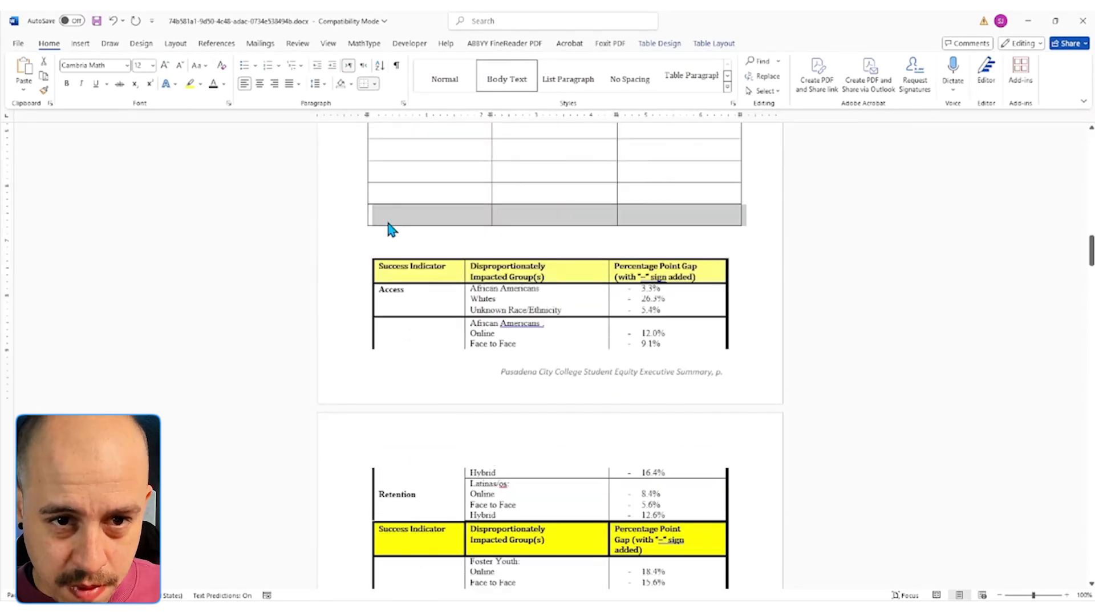
Add further blank rows at the end of the new table for the ESL and Basic Skills groups
left_click(362, 227)
left_click(392, 238)
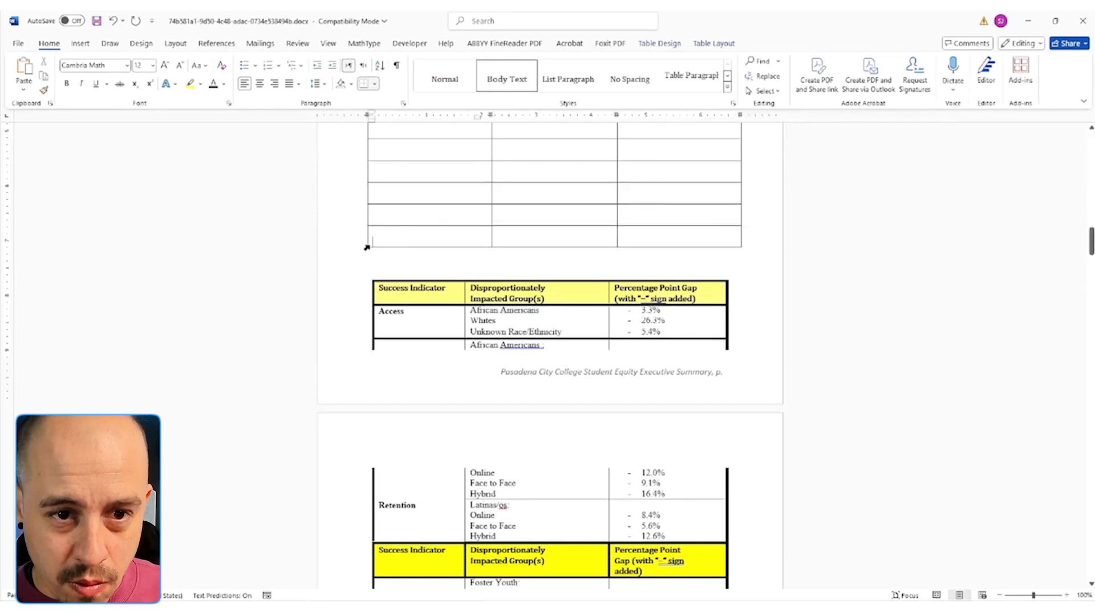
left_click(363, 248)
Paste the copied ESL and Basic Skills group names into the blank second-column cells, starting beside the ESL and Basic Skills Completion heading
scroll(539, 314, "up", 10)
left_click_drag(535, 328, 552, 405)
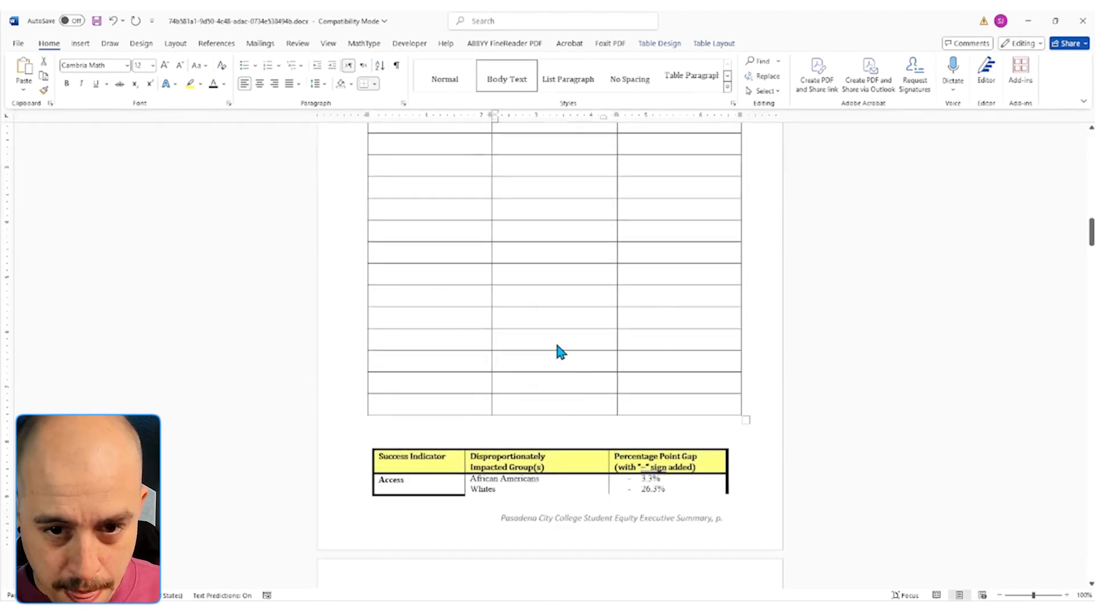
scroll(570, 351, "down", 3)
scroll(556, 291, "down", 15)
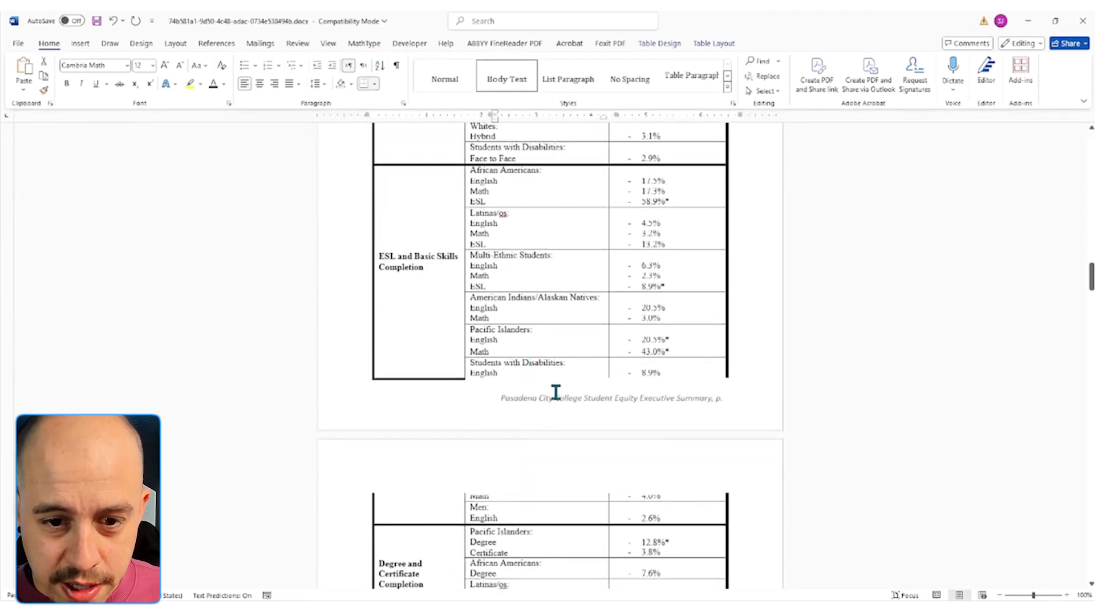
scroll(556, 392, "up", 15)
scroll(554, 300, "down", 2)
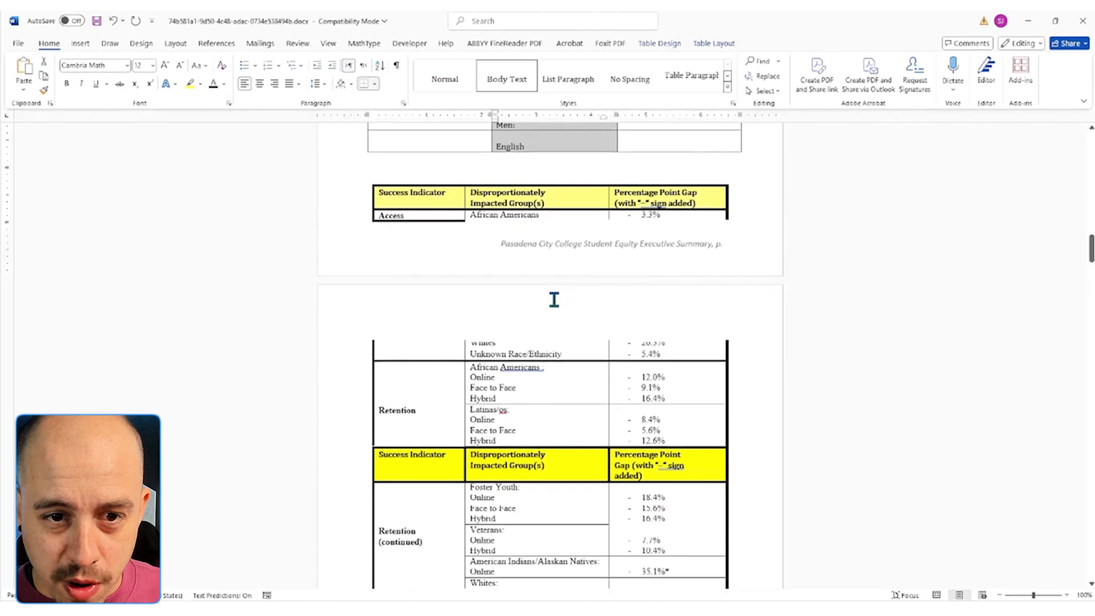
Copy the ESL and Basic Skills percentage gaps from the original table into the new table's third column beside the group names
scroll(554, 299, "down", 10)
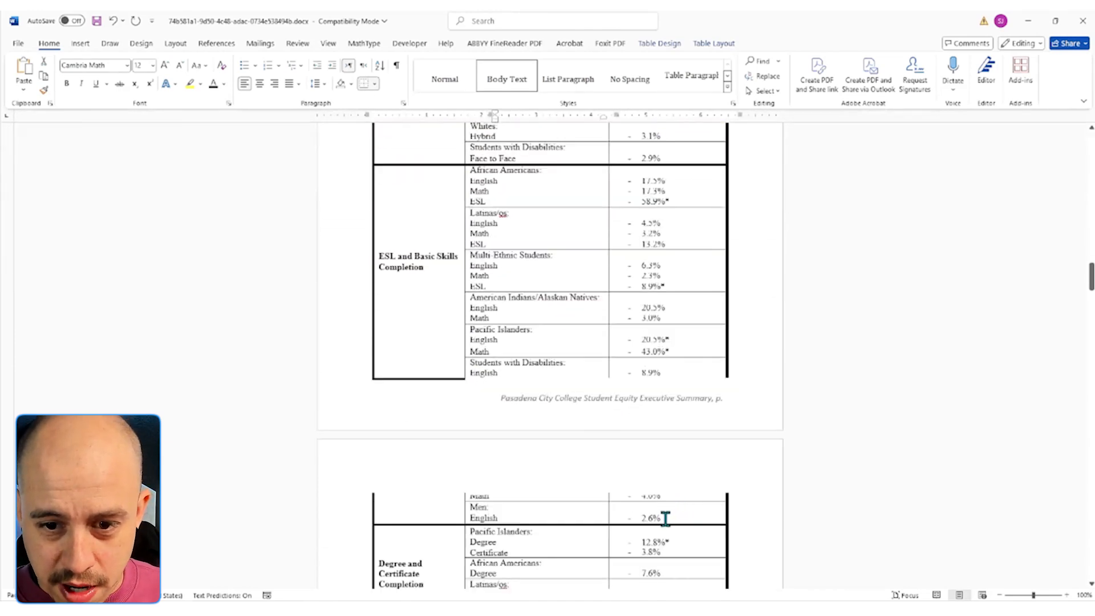
left_click_drag(642, 507, 637, 300)
key("Delete")
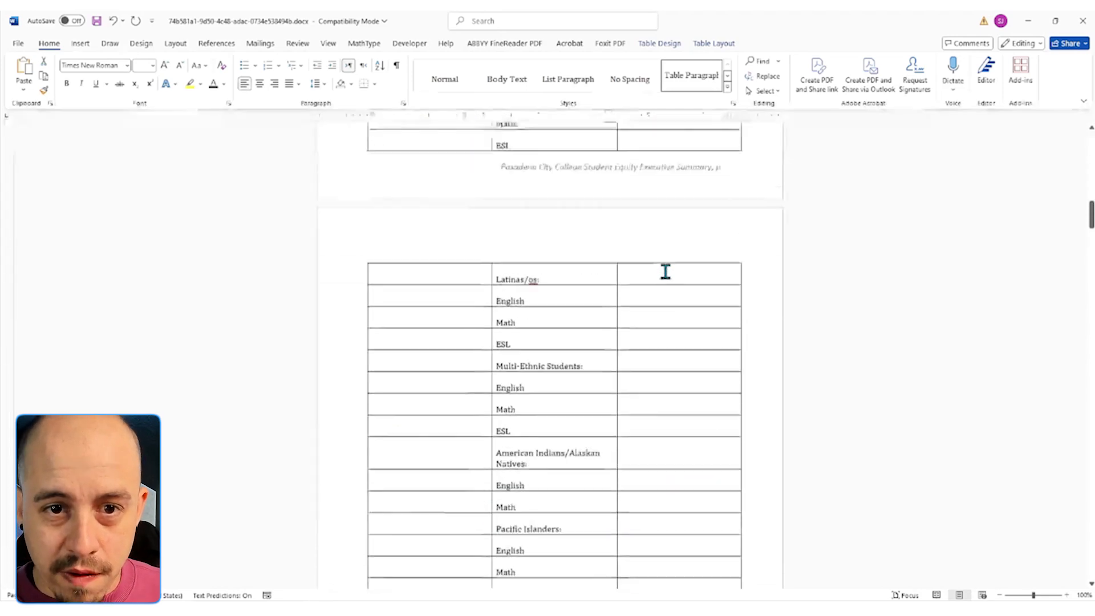
left_click_drag(662, 314, 679, 428)
key("ctrl+v")
scroll(687, 341, "up", 3)
scroll(683, 340, "up", 5)
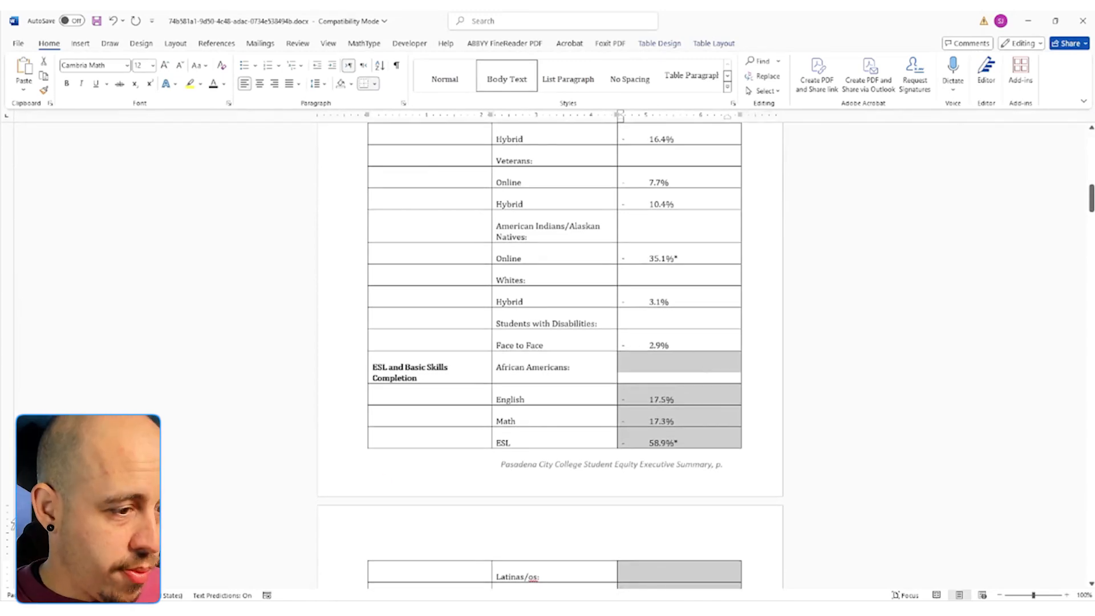
Delete the already transferred rows from the original table, from its header down through most of the ESL and Basic Skills section
scroll(604, 346, "down", 10)
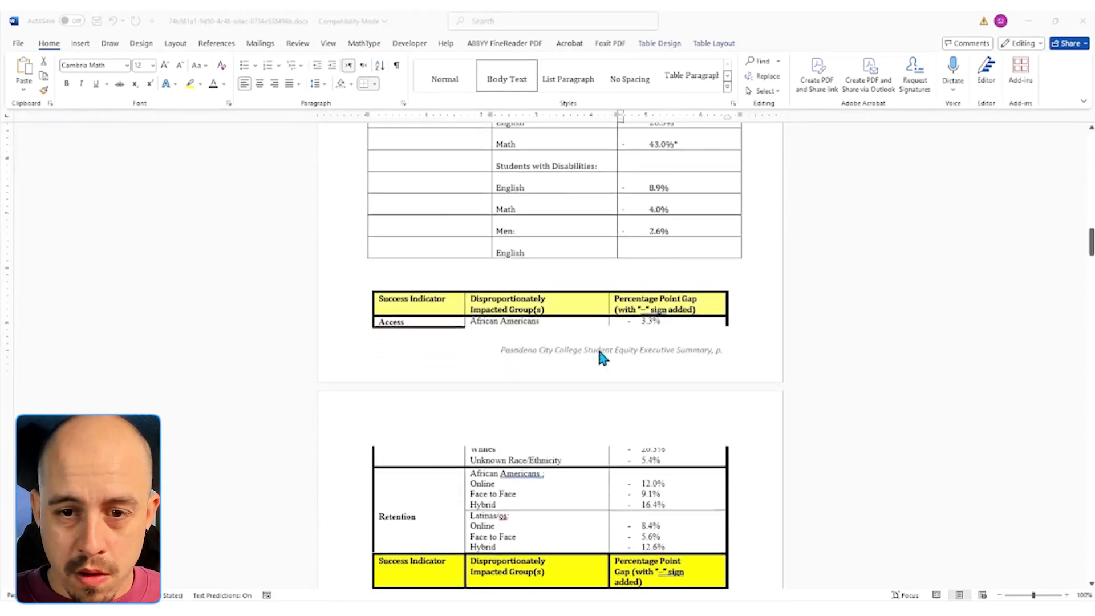
scroll(545, 349, "down", 10)
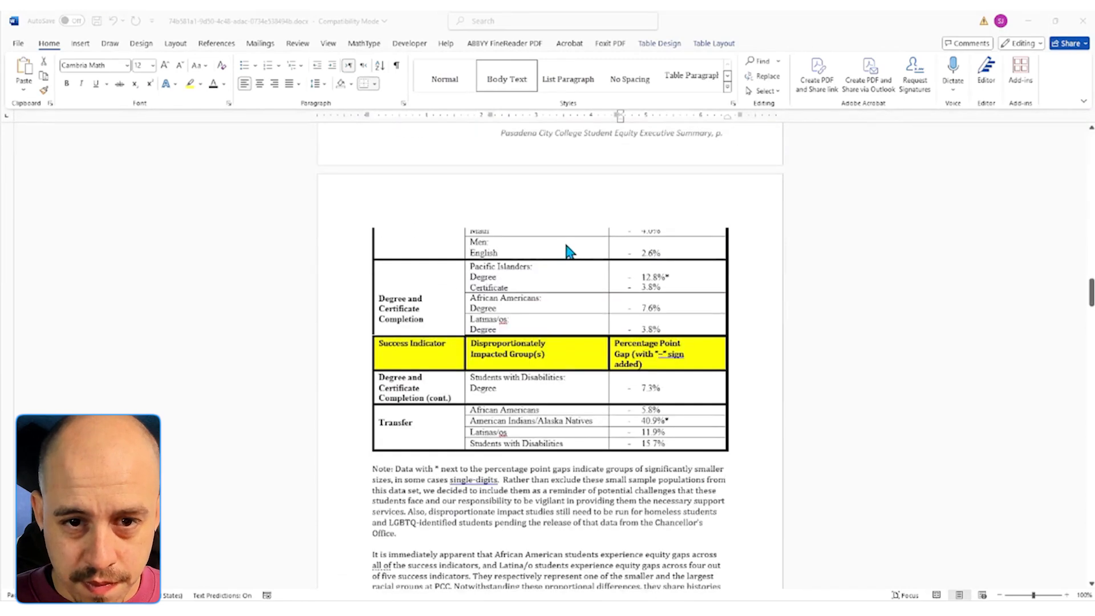
left_click_drag(563, 209, 419, 209)
left_click(419, 209)
scroll(513, 274, "down", 10)
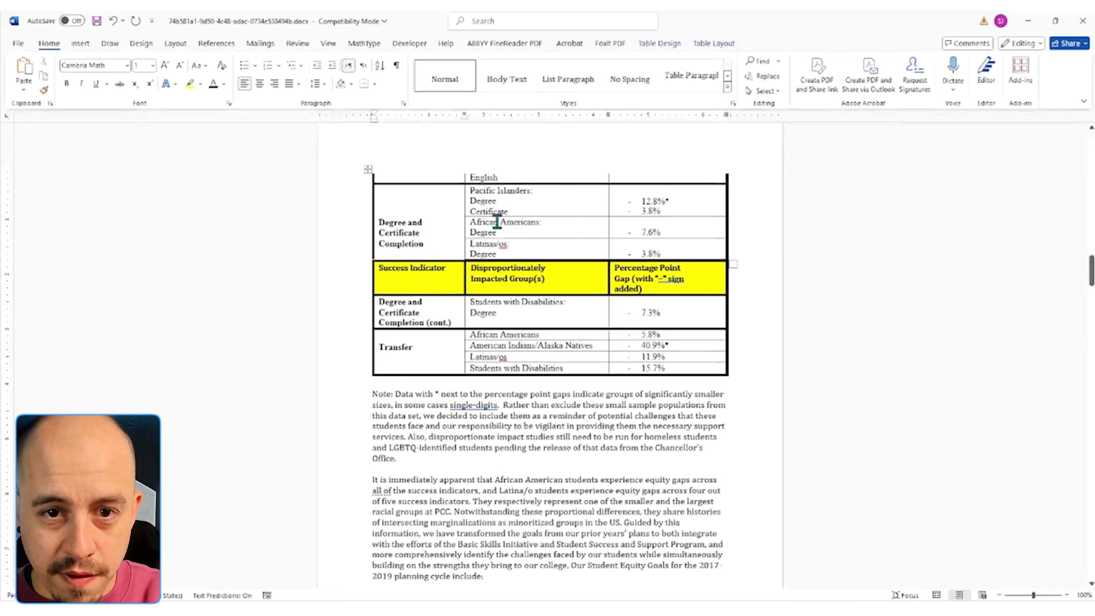
Add five blank rows at the end of the new table, below the Men: English entry
scroll(489, 237, "up", 4)
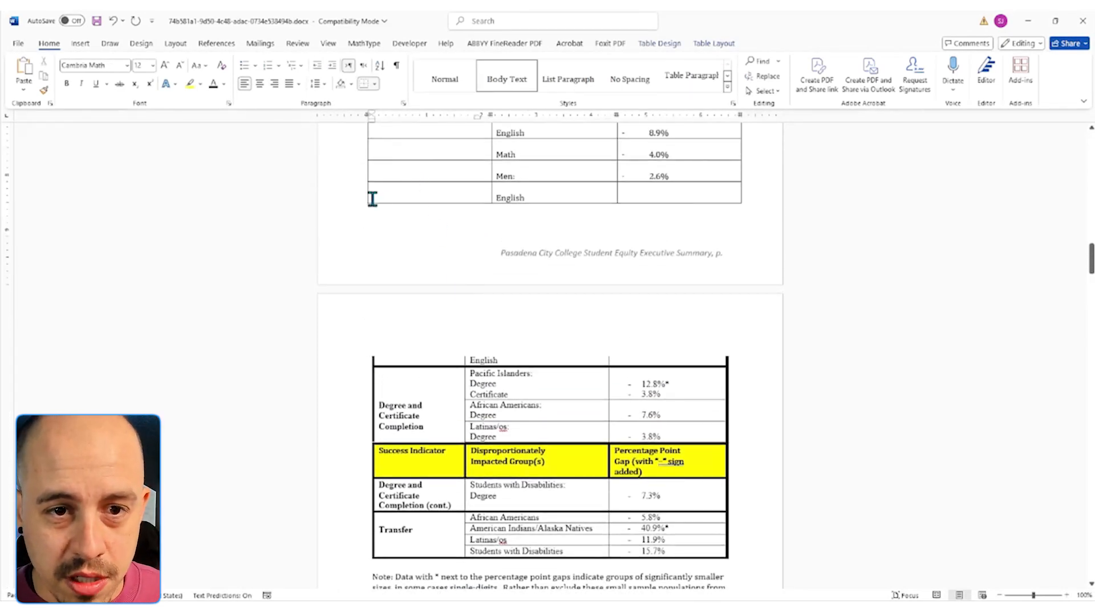
left_click(362, 204)
left_click(361, 223)
left_click(362, 392)
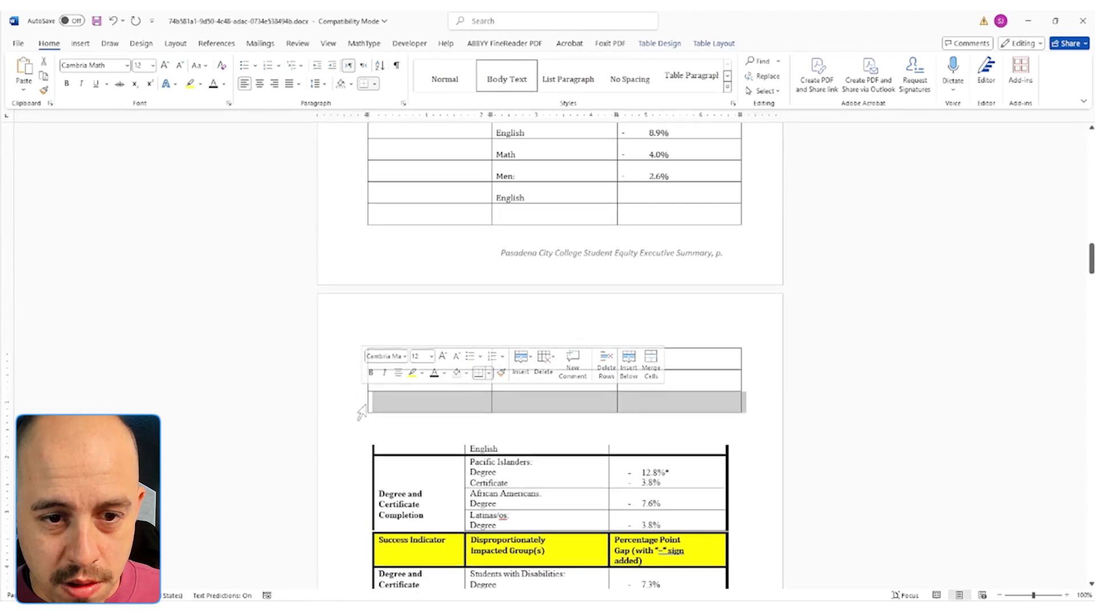
left_click(362, 413)
Copy the Degree and Certificate Completion heading from the original table into the first-column cell of the first blank row
scroll(570, 234, "up", 15)
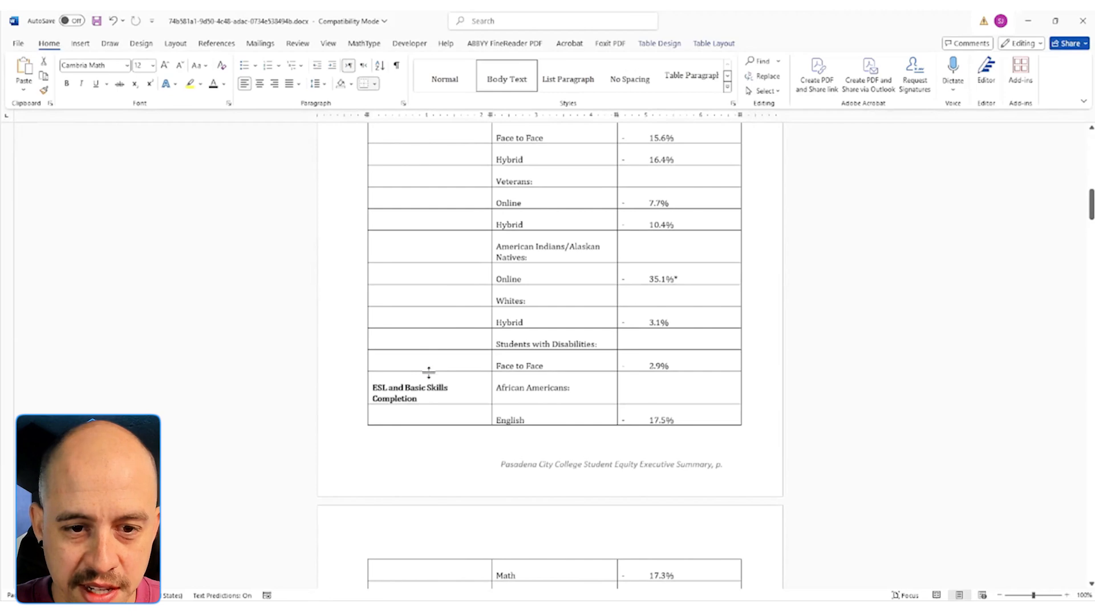
scroll(427, 343, "down", 3)
scroll(435, 339, "down", 15)
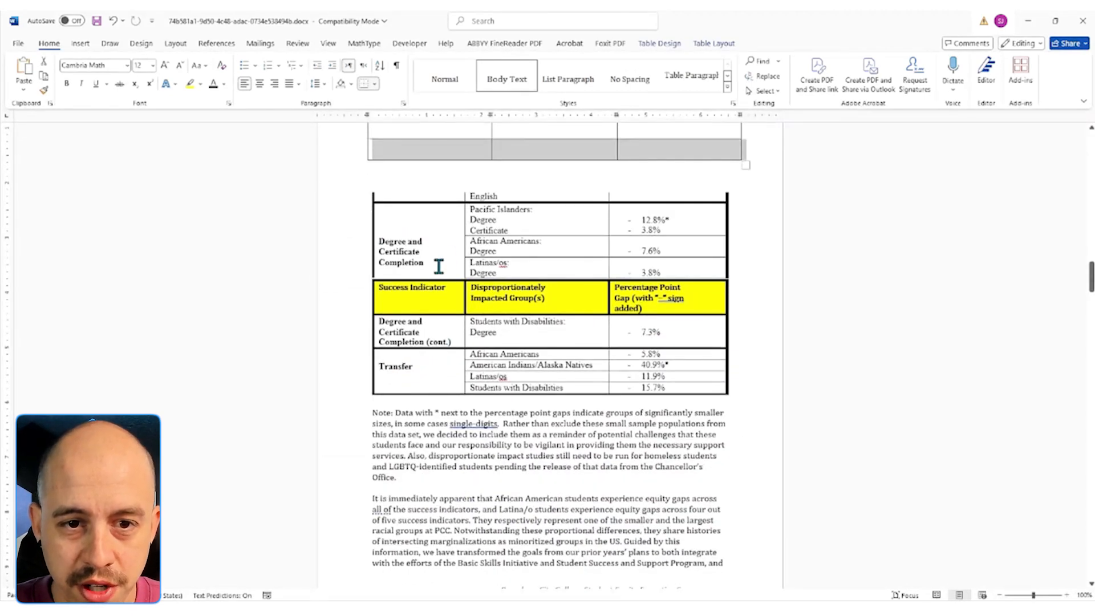
left_click(378, 242)
key("ctrl+c")
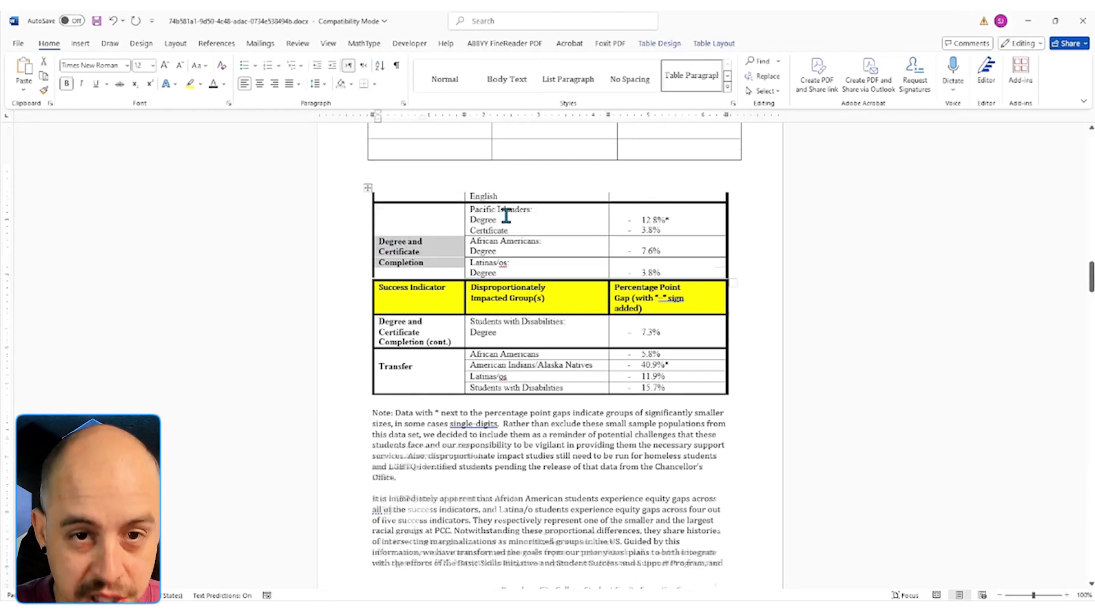
scroll(506, 216, "up", 6)
left_click(430, 308)
key("ctrl+v")
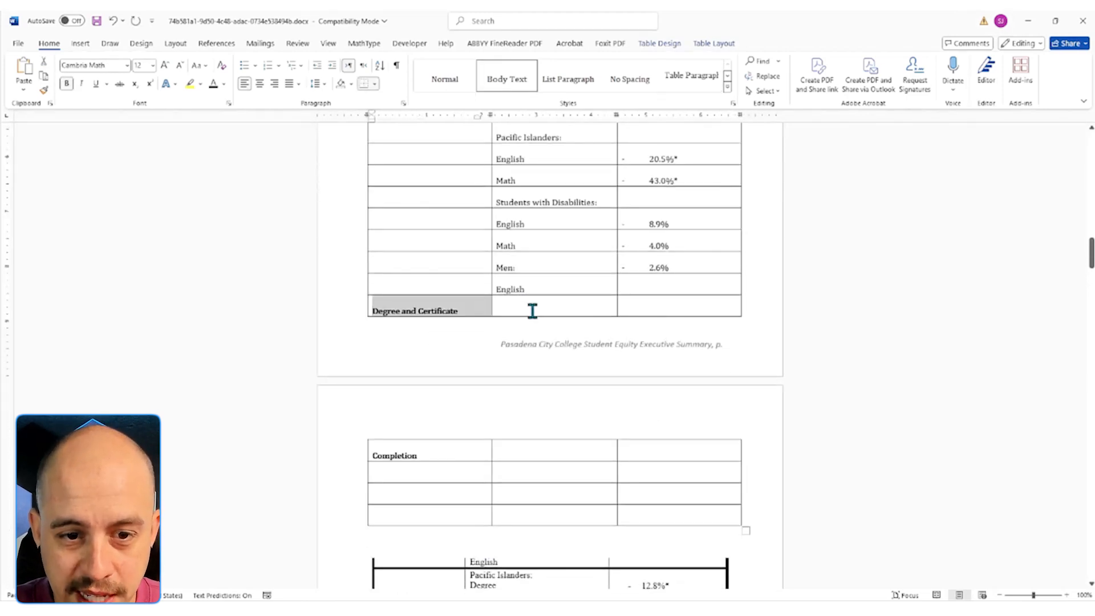
left_click(489, 315)
type("clk")
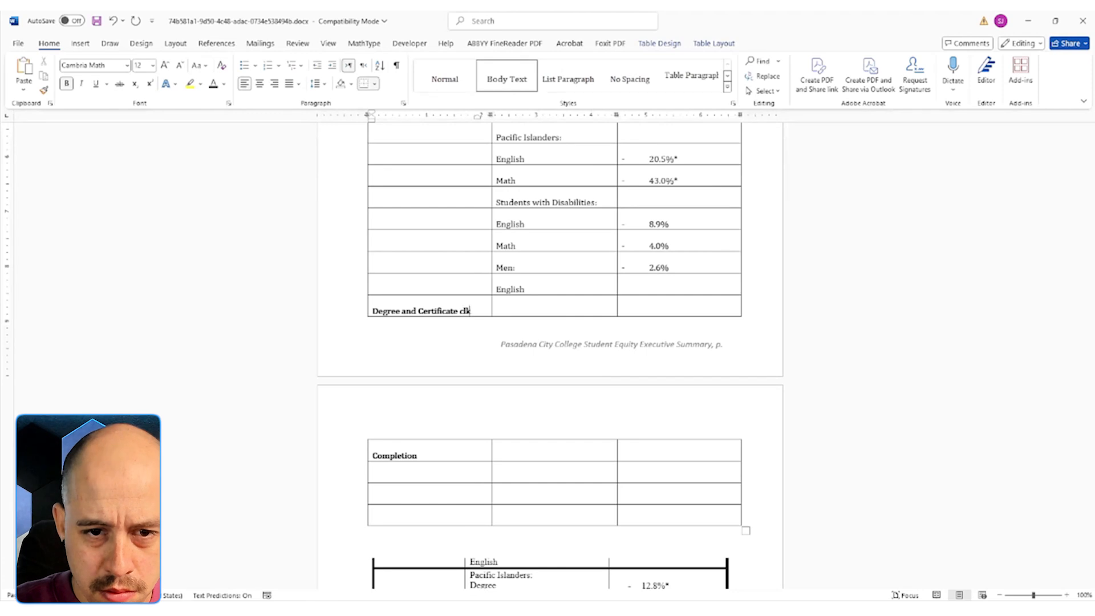
type("sjdlkj sldkfjl k")
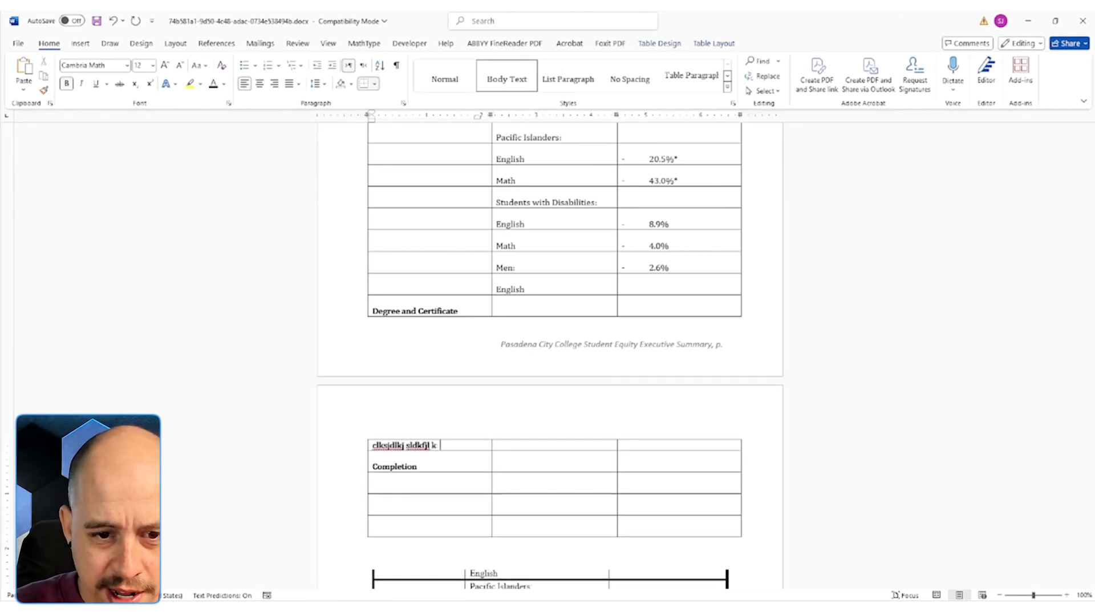
key("BackSpace")
key("BackSpace")
key("BackSpace")
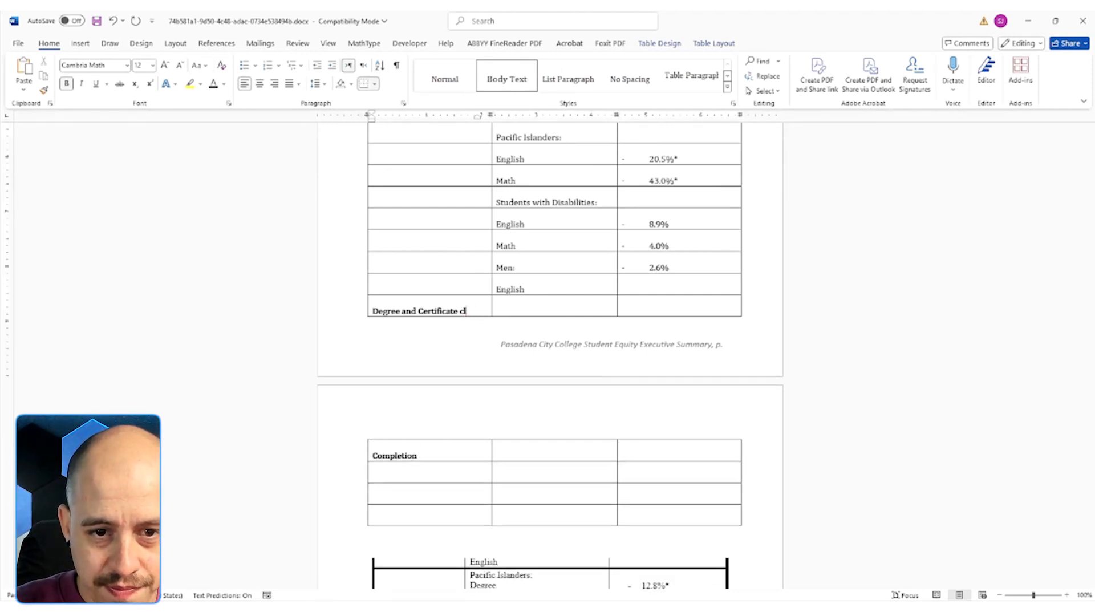
Finish the heading as Degree and Certificate Completion within one cell and remove the duplicate Completion from the row below
type("mpletion")
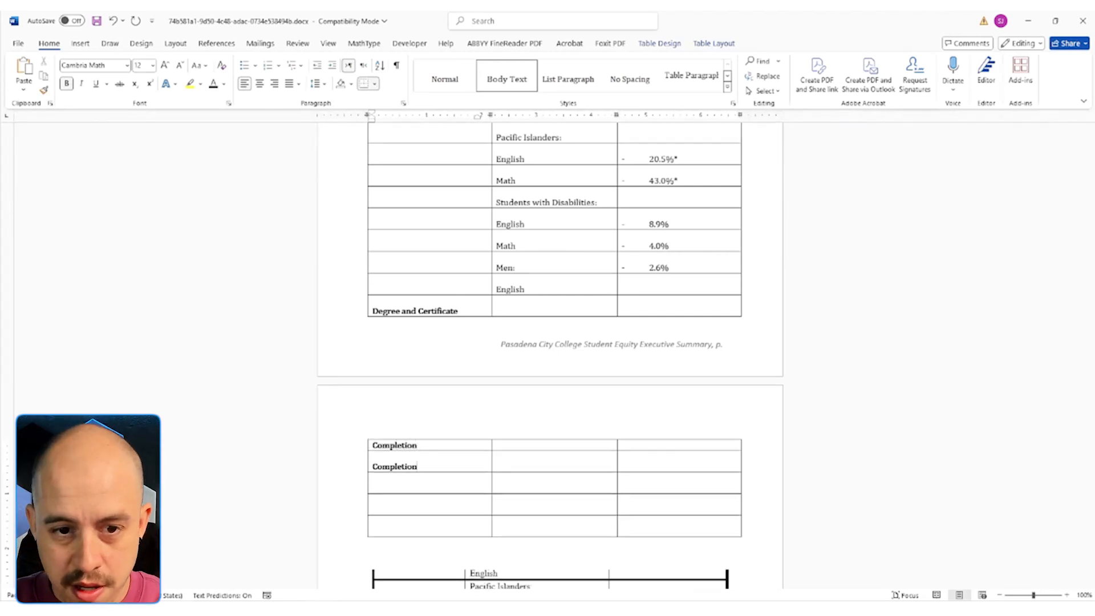
key("BackSpace")
key("BackSpace")
key("BackSpace")
key("BackSpace")
key("BackSpace")
key("BackSpace")
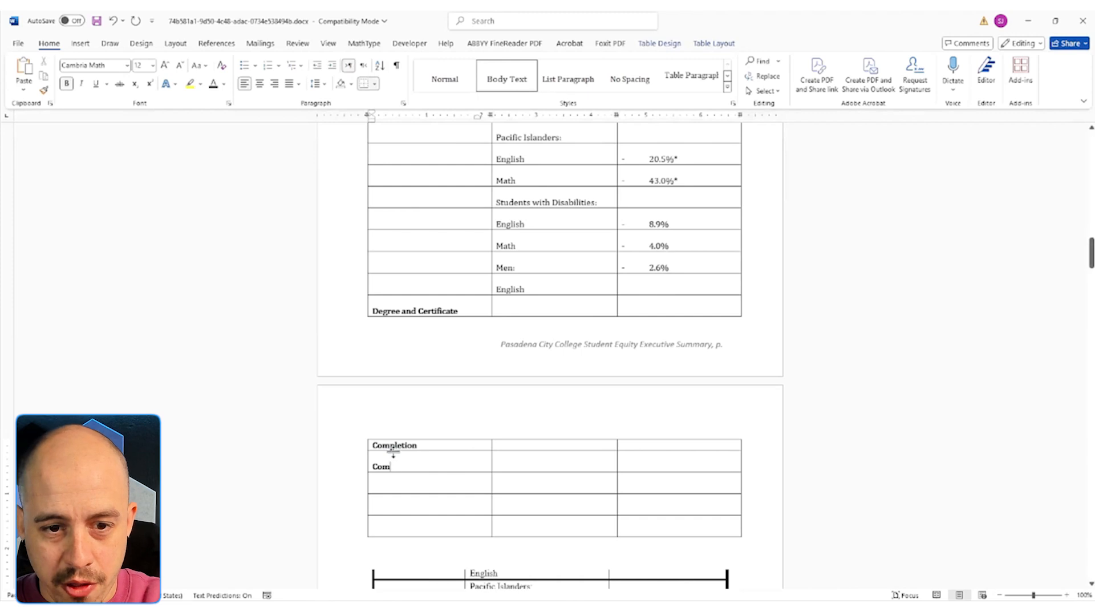
key("BackSpace")
Add two more blank rows to the new table below the Degree and Certificate Completion heading
scroll(513, 407, "down", 4)
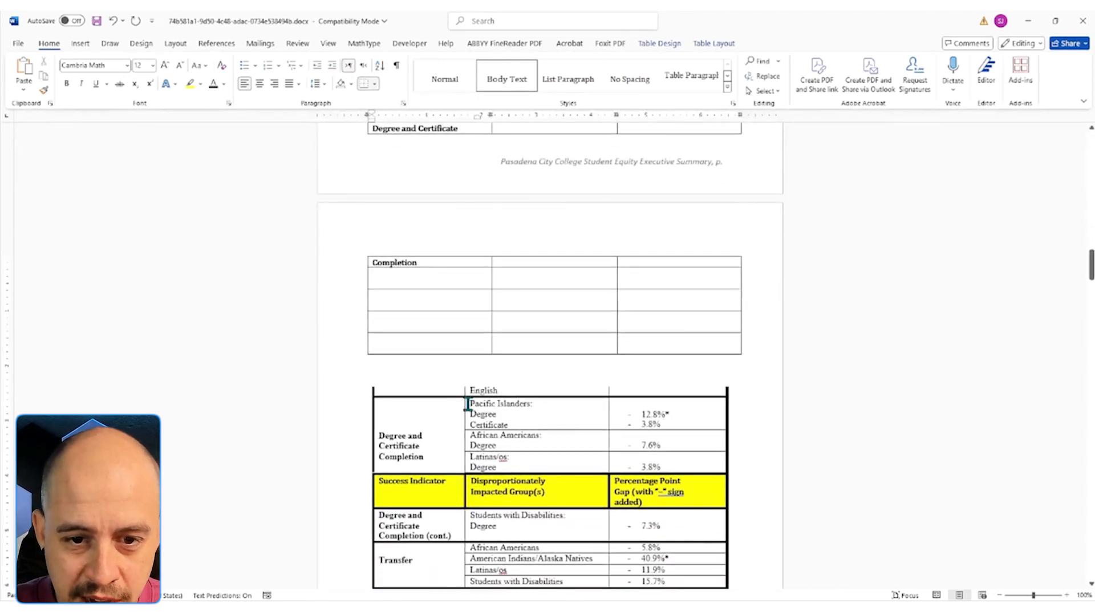
left_click(362, 355)
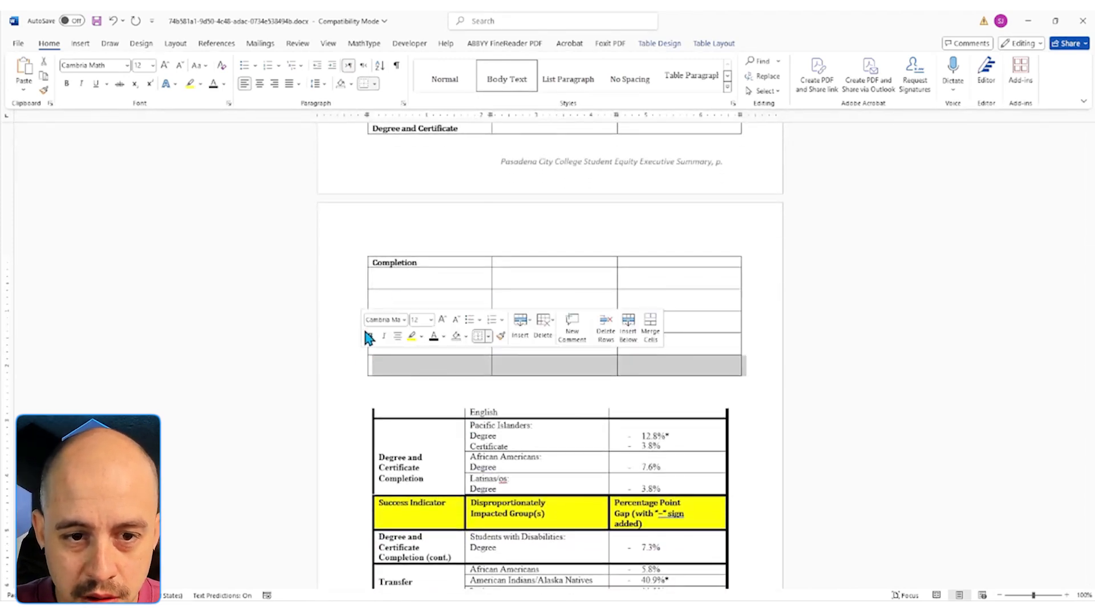
left_click(361, 289)
Try to paste the original table's Degree and Certificate group names into the cell beside the new heading, and undo the paste
left_click_drag(472, 447, 513, 506)
scroll(517, 246, "up", 3)
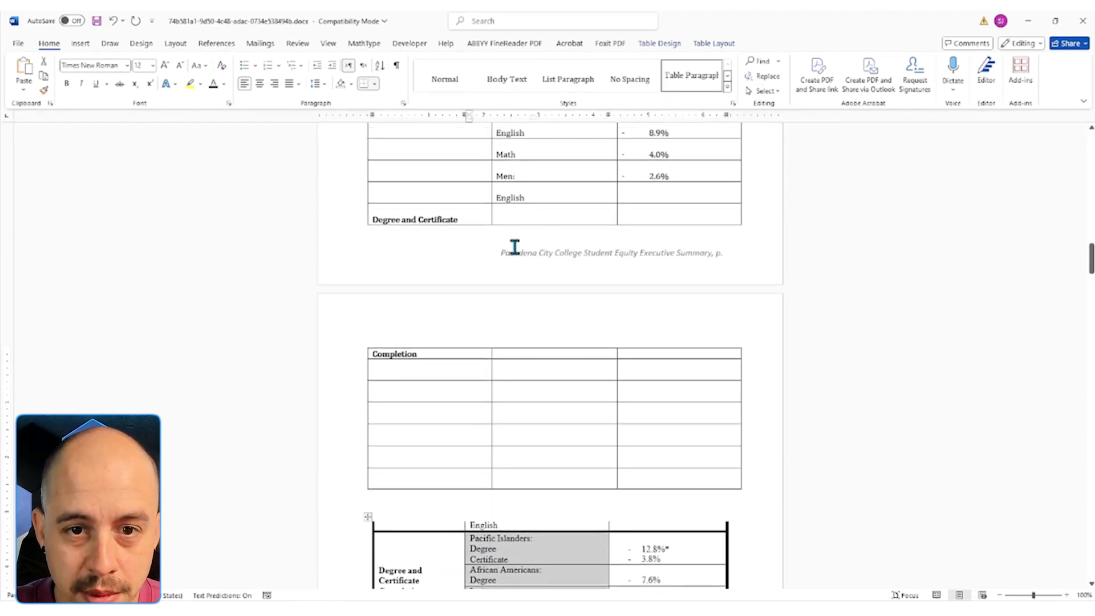
left_click(508, 221)
type("Pacific Islanders: Degree Certificate African Americans: Degree Latinas/os: Degree")
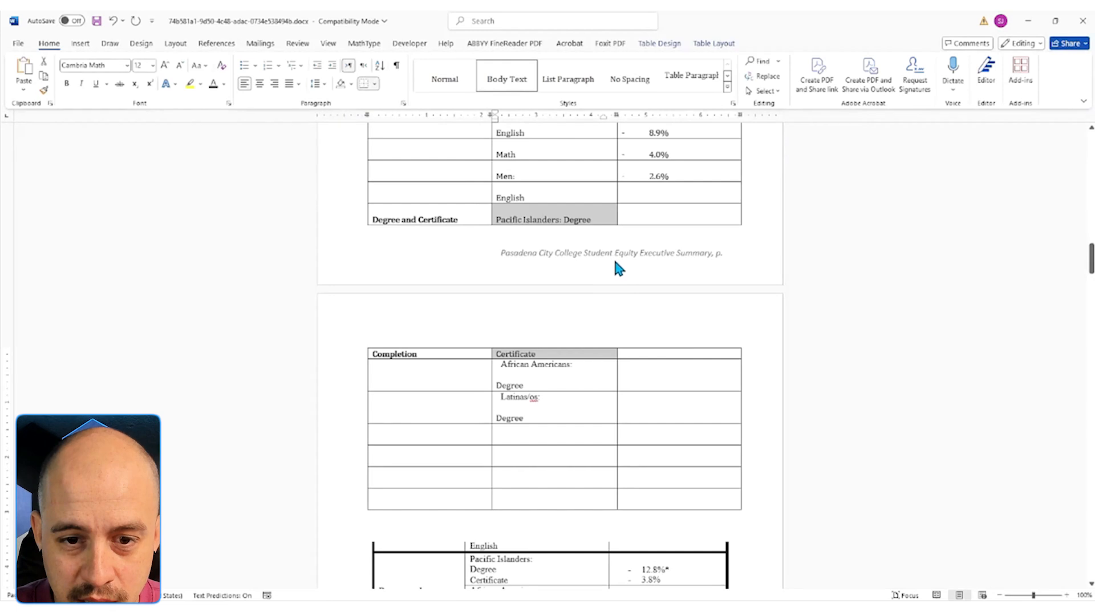
key("ctrl+z")
Try to paste the same group names across a selected range of blank second-column cells, and undo the paste
left_click_drag(540, 279, 546, 447)
type("Pacific Islanders: Degree Certificate African Americans: Degree Latinas/os: Degree Pacific Islanders: Degree Certificate African Americans: Degree Latinas/os: Degree")
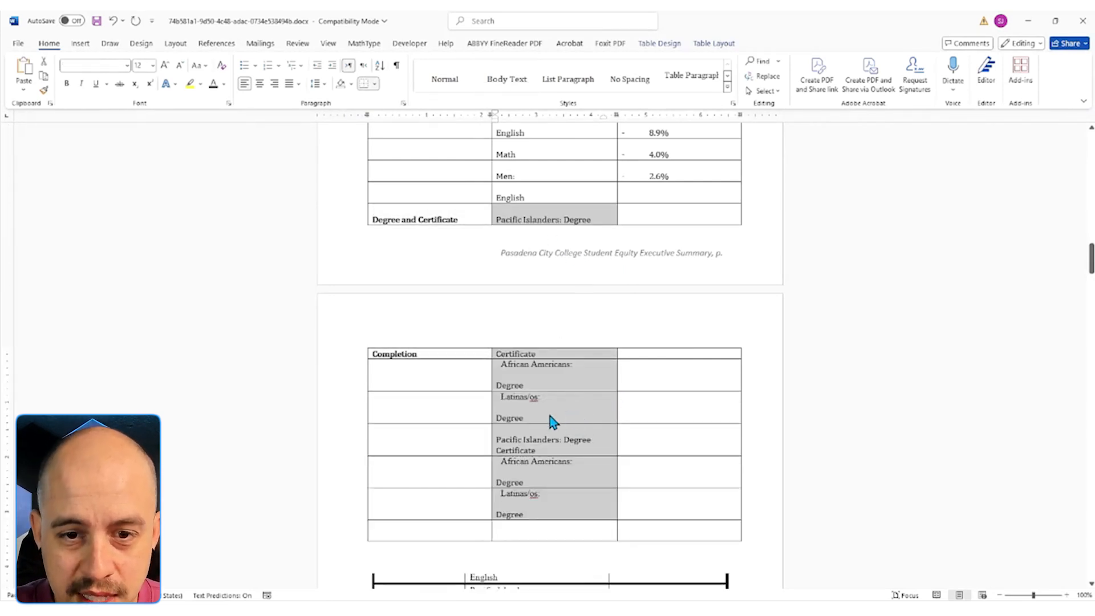
left_click(549, 221)
scroll(557, 374, "down", 3)
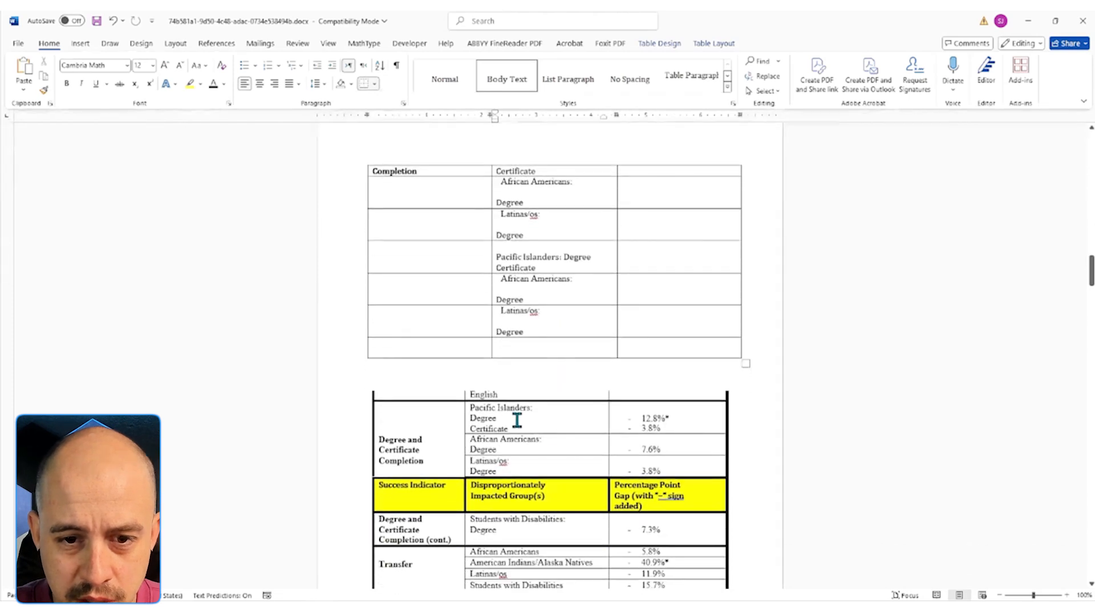
key("ctrl+z")
scroll(591, 392, "up", 3)
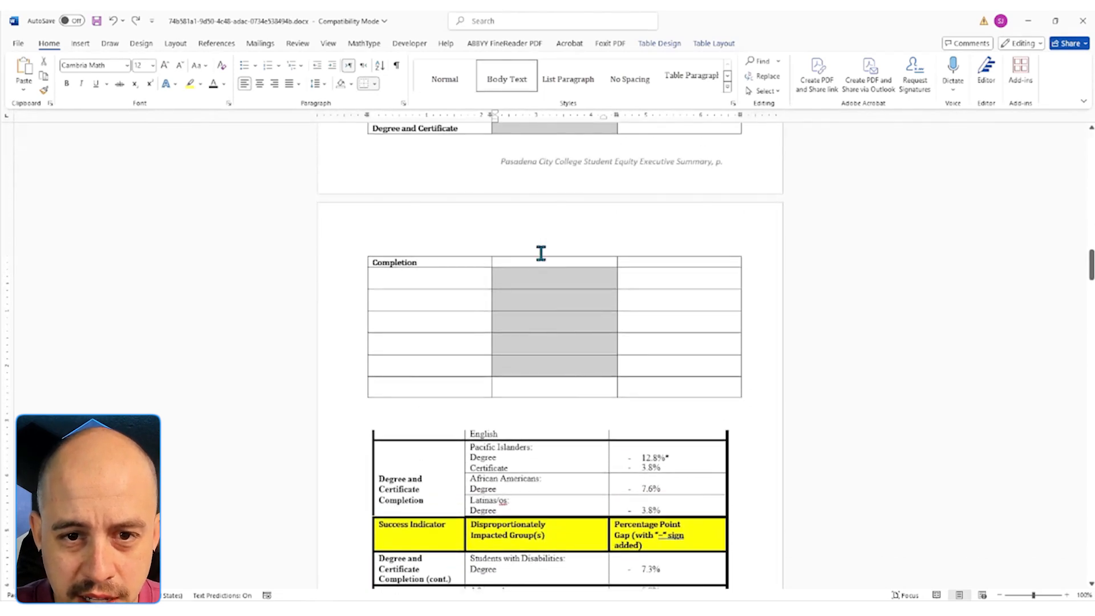
Enter Pacific Islanders, Degree, Certificate, African Americans:, Degree, Latians/os: and Degree in successive second-column cells, starting beside the Degree and Certificate Completion heading
scroll(542, 247, "down", 2)
left_click(538, 130)
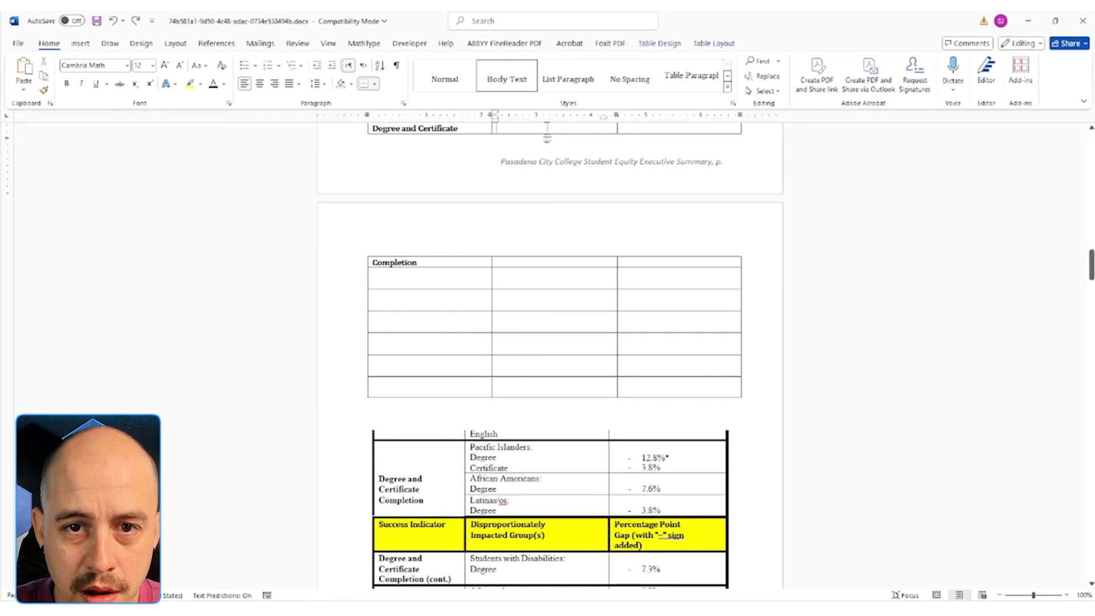
type("Pacific Islanders")
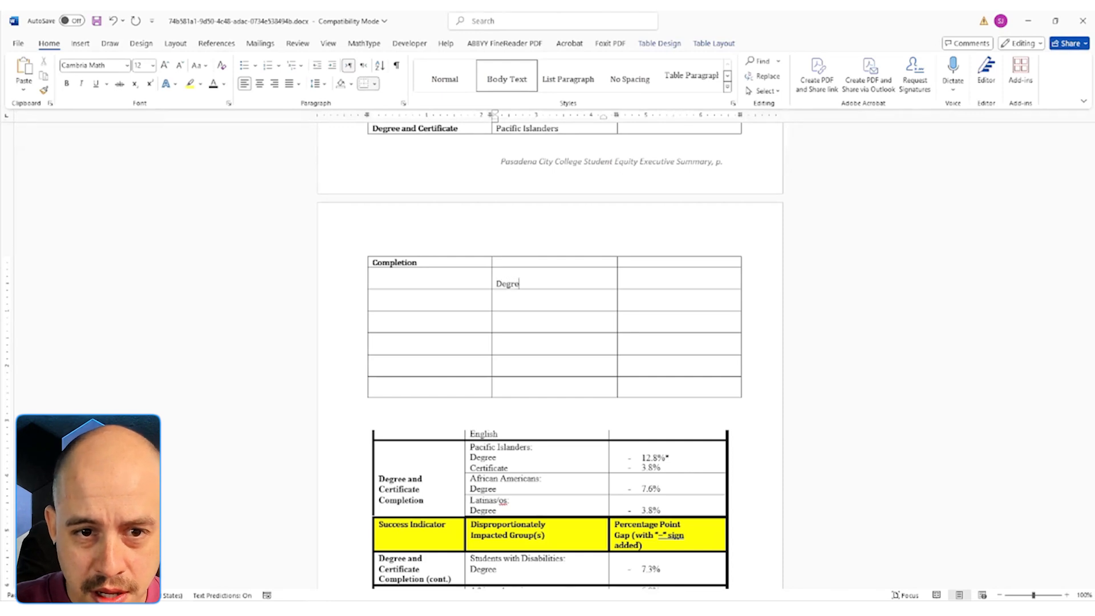
scroll(601, 152, "up", 3)
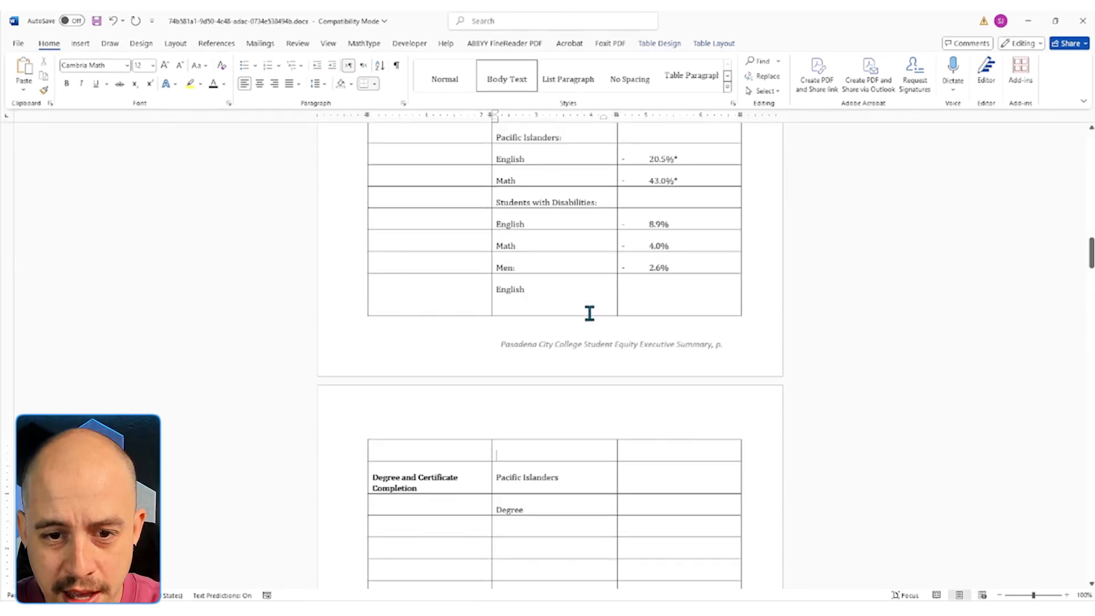
scroll(547, 502, "down", 2)
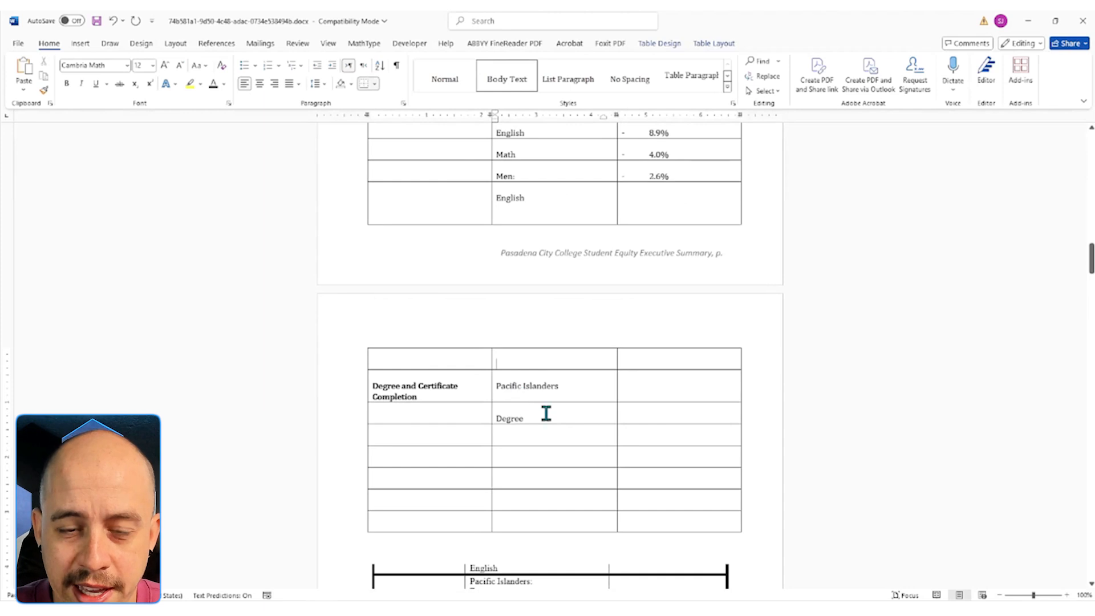
scroll(542, 421, "down", 3)
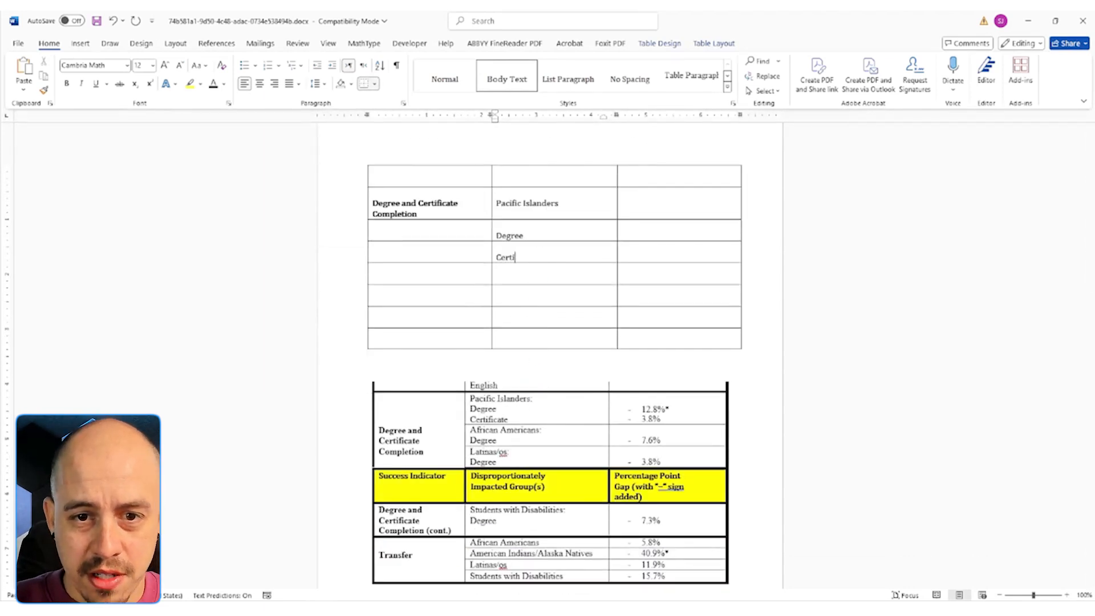
type("cfic")
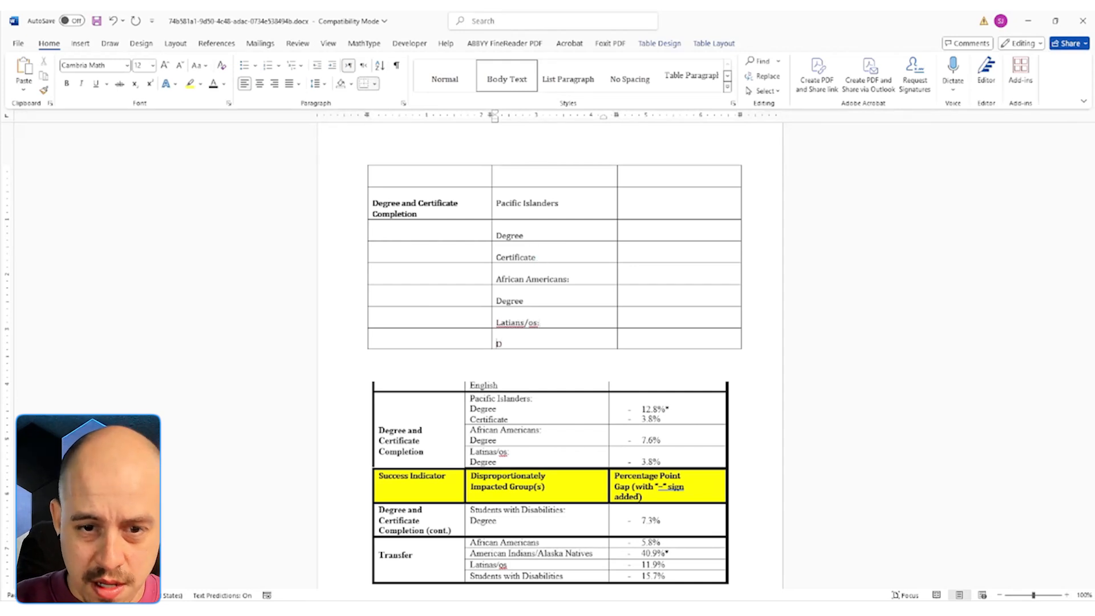
type("egre")
Try to paste the original table's Degree and Certificate percentages across the blank third-column cells, and undo the paste
left_click_drag(650, 462, 631, 411)
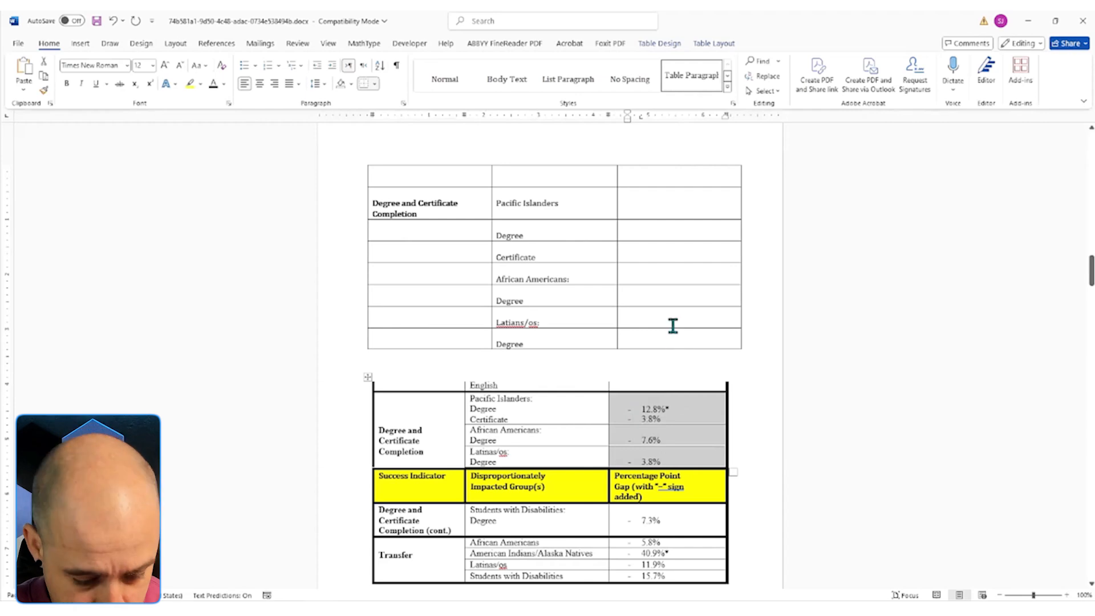
left_click_drag(650, 205, 659, 352)
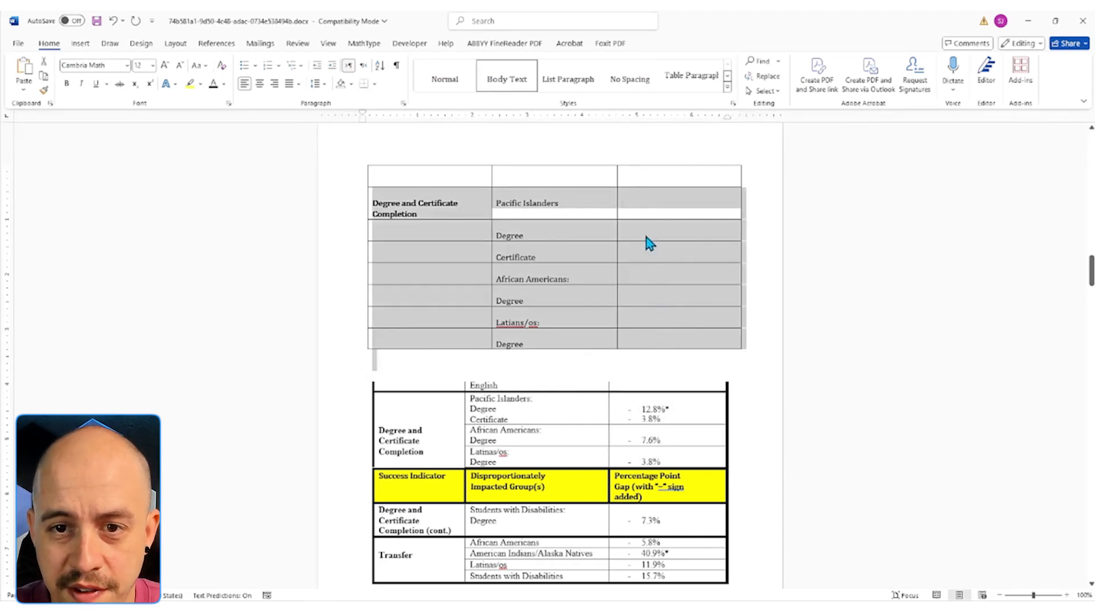
left_click(646, 234)
left_click_drag(644, 208, 659, 338)
type("12.8%* 3.8% 7.6% 3.8% 12.8%* 3.8% 7.6% 3.8% 12.8%* 3.8%")
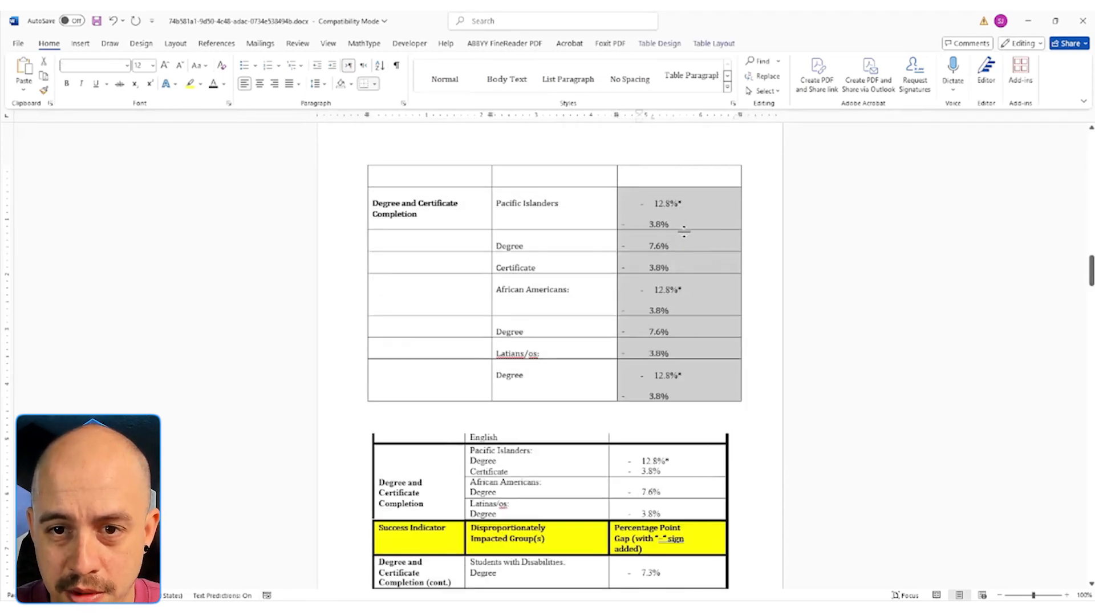
key("ctrl+z")
Enter -12.8%* and -3.8 % beside the Pacific Islanders' Degree and Certificate rows, as plain text without list formatting
left_click(667, 203)
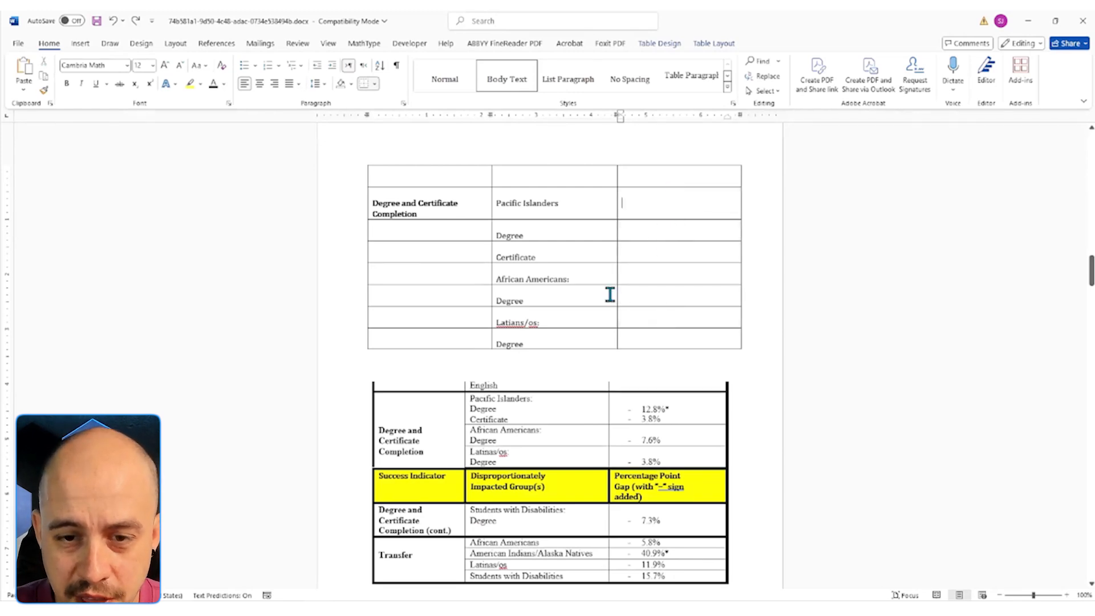
type("-12.8%*")
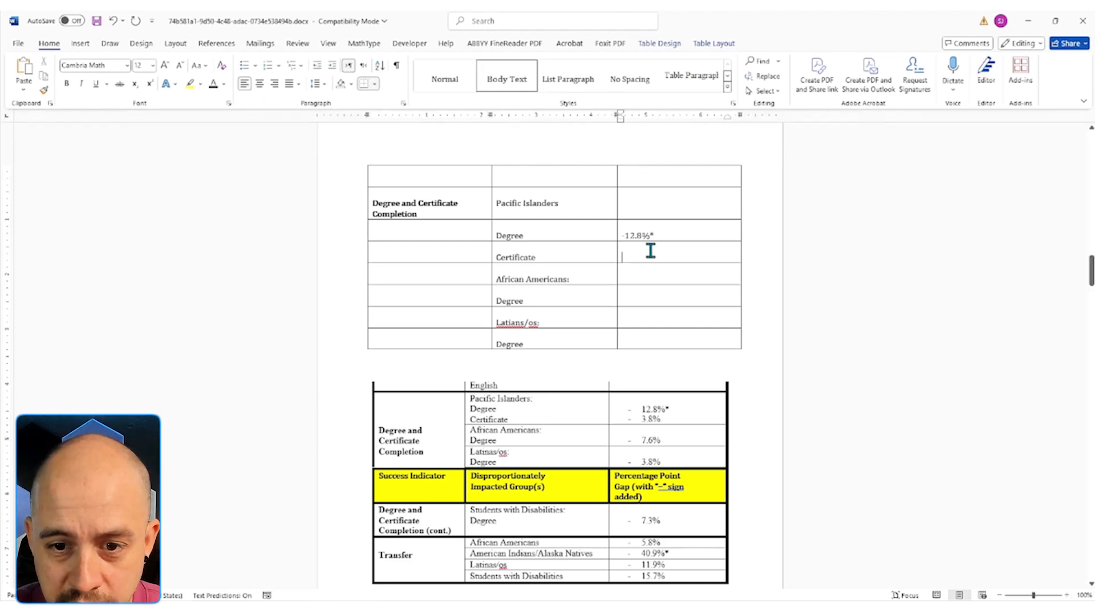
type("- 3.8 %")
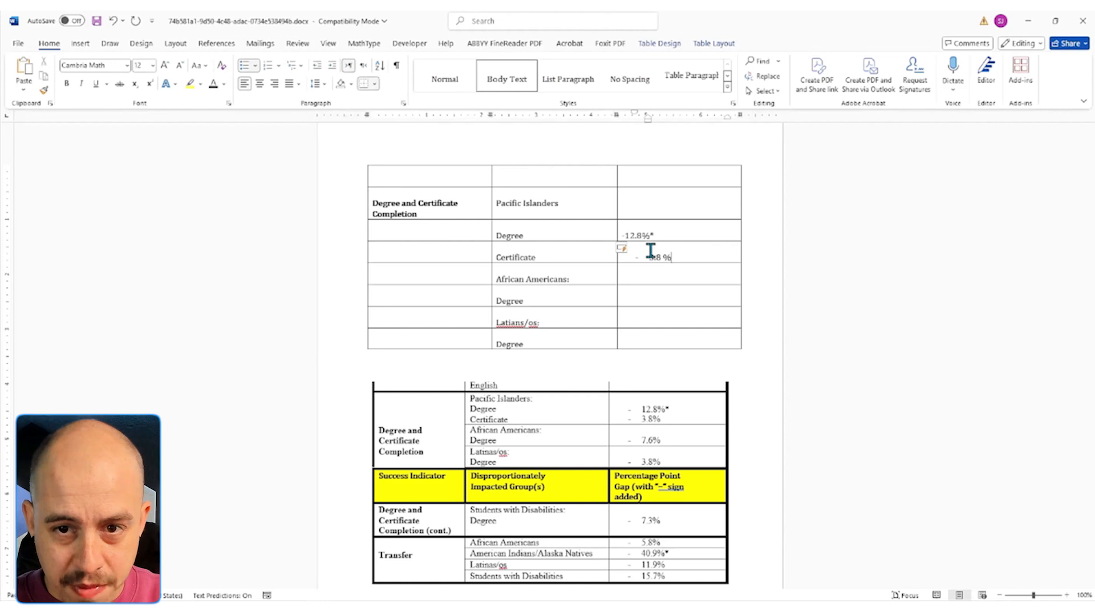
left_click(722, 209)
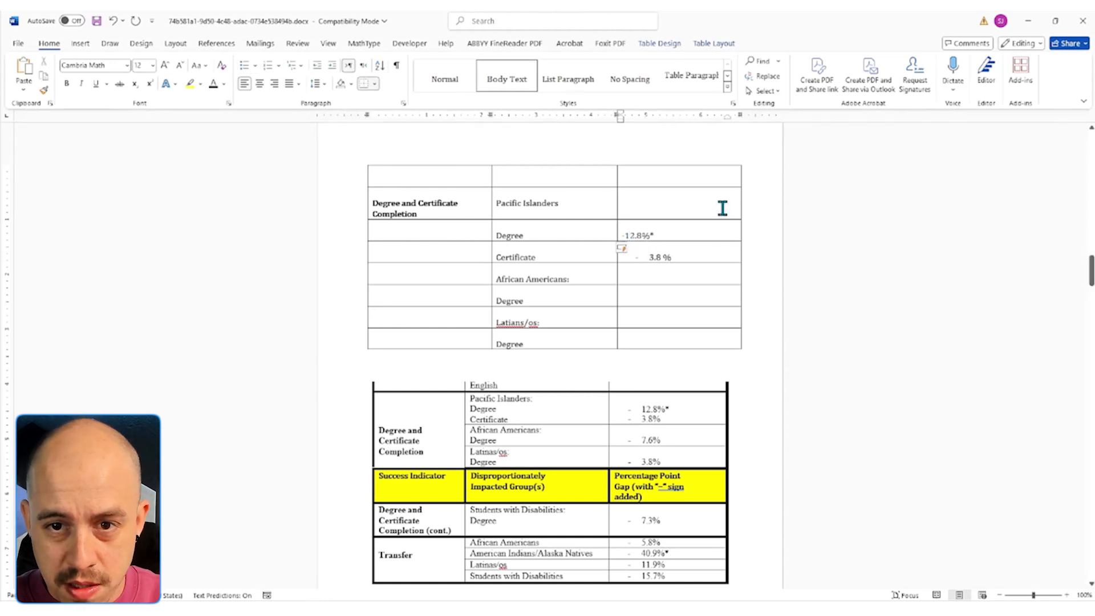
key("BackSpace")
key("BackSpace")
left_click(651, 258)
key("BackSpace")
key("BackSpace")
left_click(622, 235)
type("-")
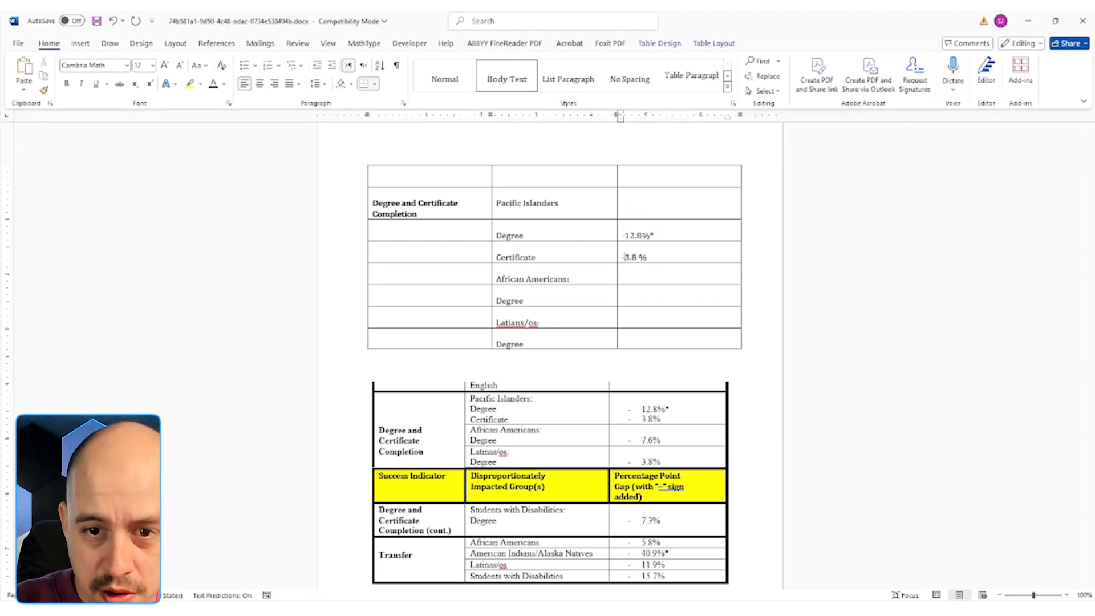
Copy the Certificate percentage beside the African Americans' and Latians/os' Degree rows, setting the African Americans' value to -7.6 %
scroll(681, 194, "up", 7)
scroll(706, 388, "down", 7)
scroll(707, 389, "down", 1)
left_click_drag(648, 257, 622, 257)
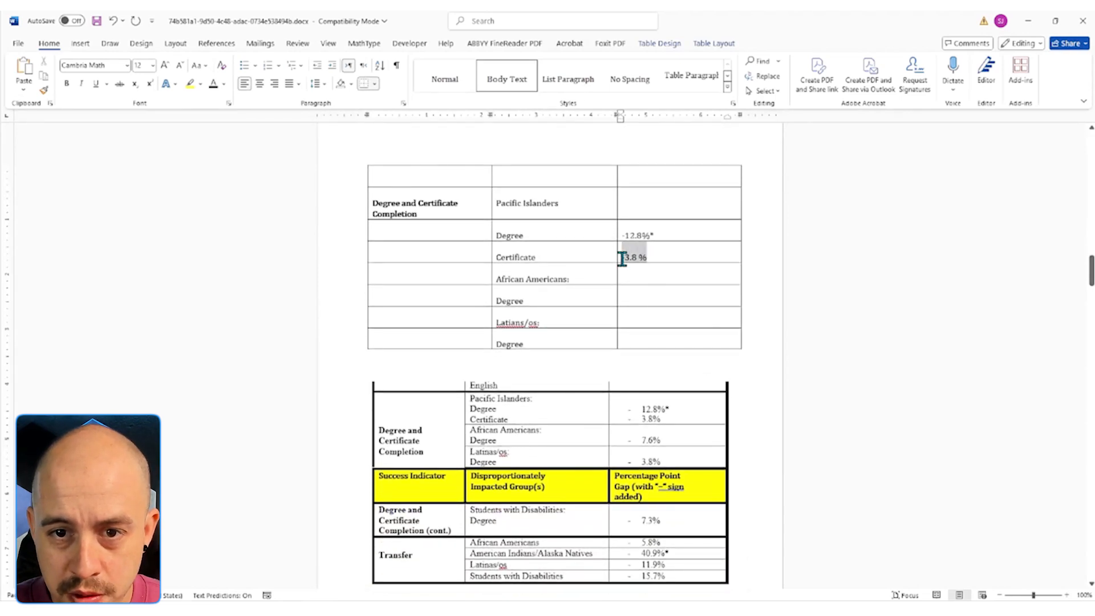
key("ctrl+c")
left_click(637, 295)
key("ctrl+v")
left_click(633, 341)
key("ctrl+v")
key("BackSpace")
key("BackSpace")
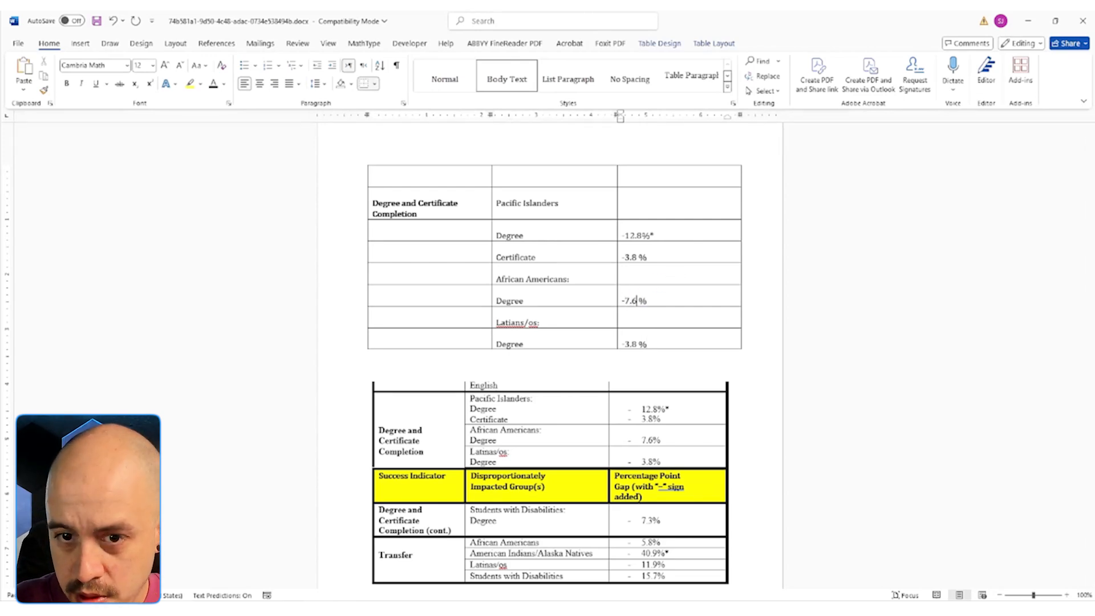
Copy the formatting of a percentage cell higher in the table onto the new Degree and Certificate percentages
scroll(682, 220, "up", 6)
left_click_drag(680, 251, 653, 255)
left_click(638, 261)
left_click(624, 252)
left_click(45, 89)
scroll(464, 464, "down", 3)
scroll(465, 465, "down", 2)
left_click_drag(626, 411, 685, 525)
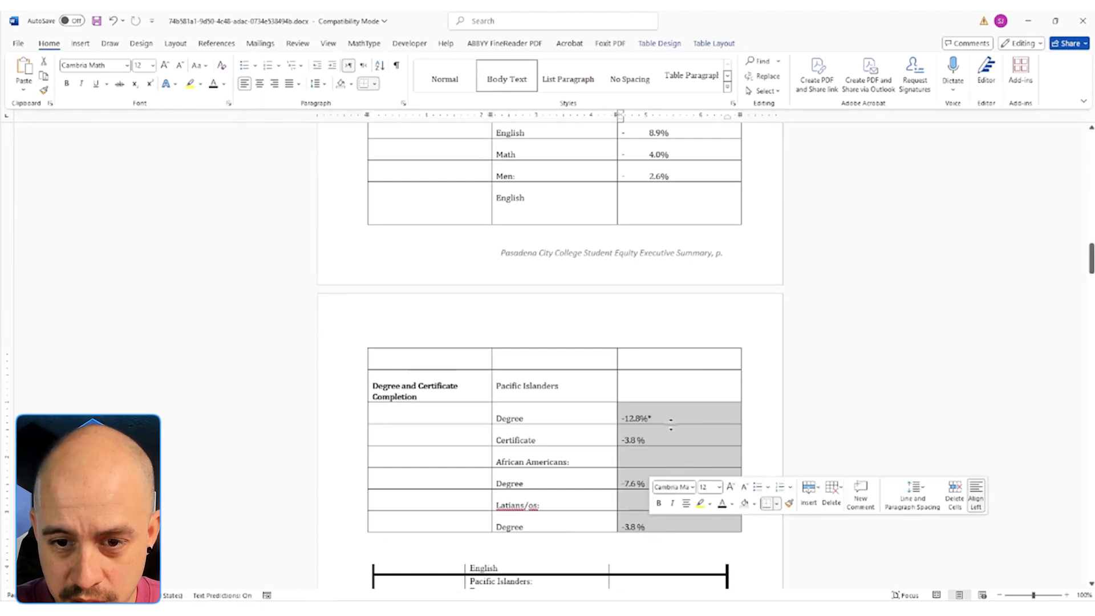
left_click(670, 424)
Add three blank rows below the last Degree row of the new table
scroll(669, 423, "down", 8)
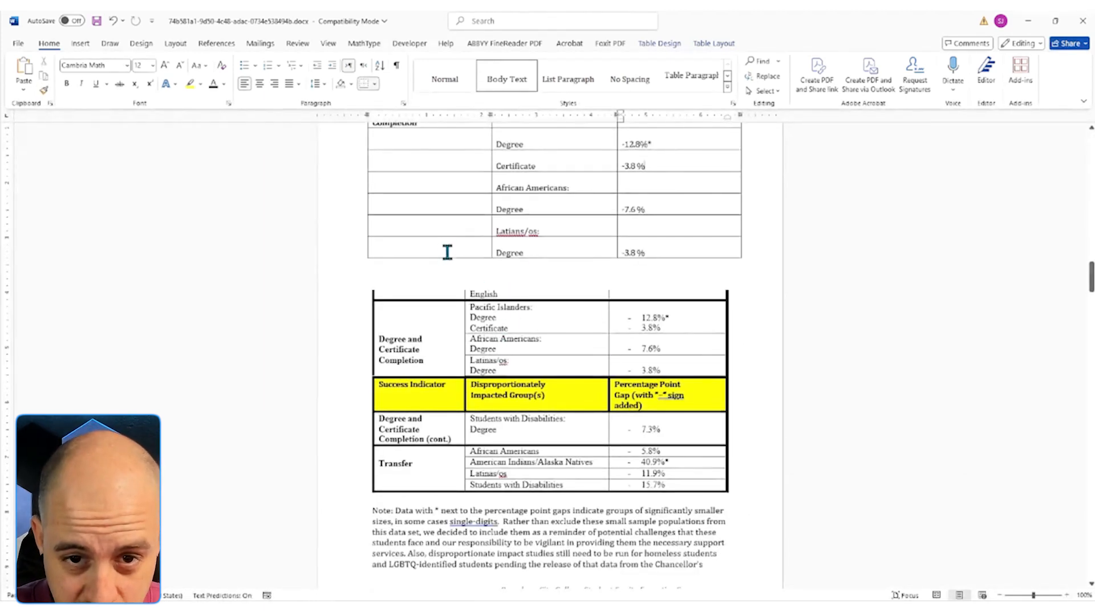
left_click(363, 257)
left_click(363, 258)
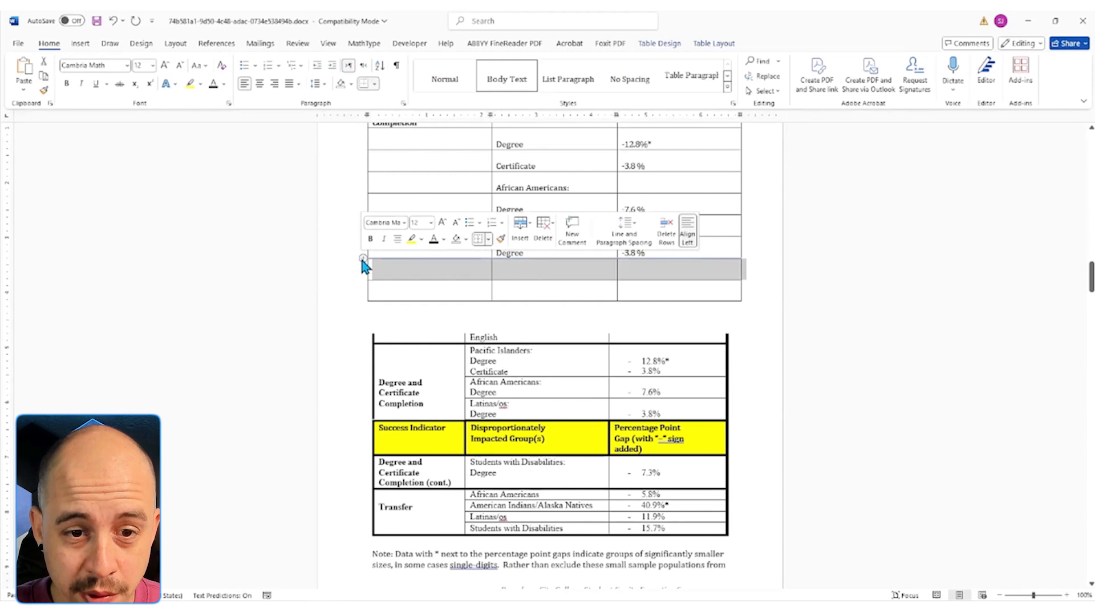
left_click(363, 258)
left_click(433, 494)
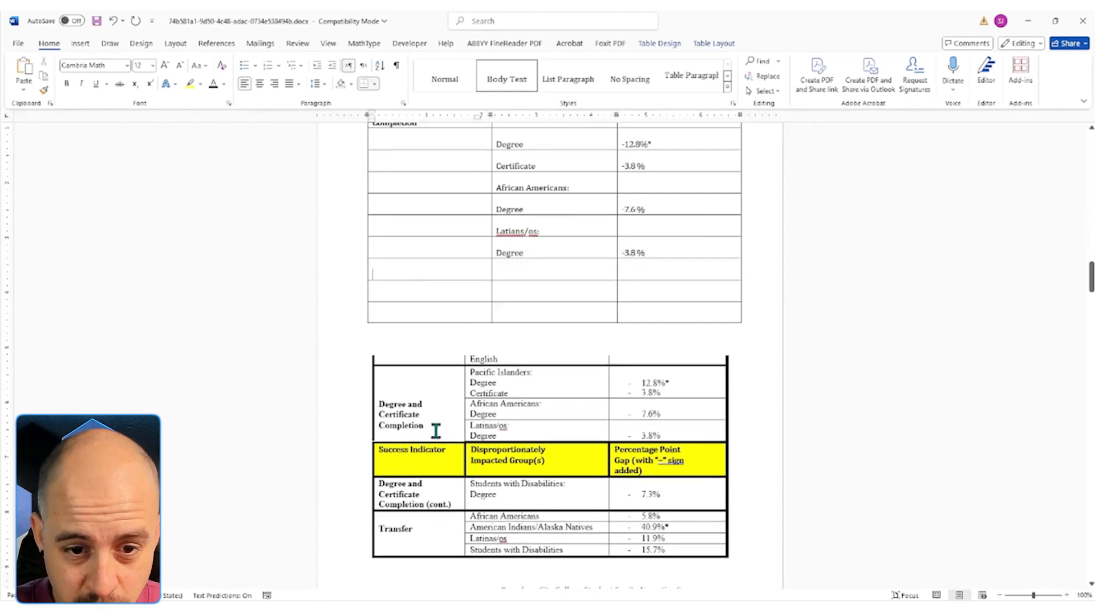
type("Degree & Cer")
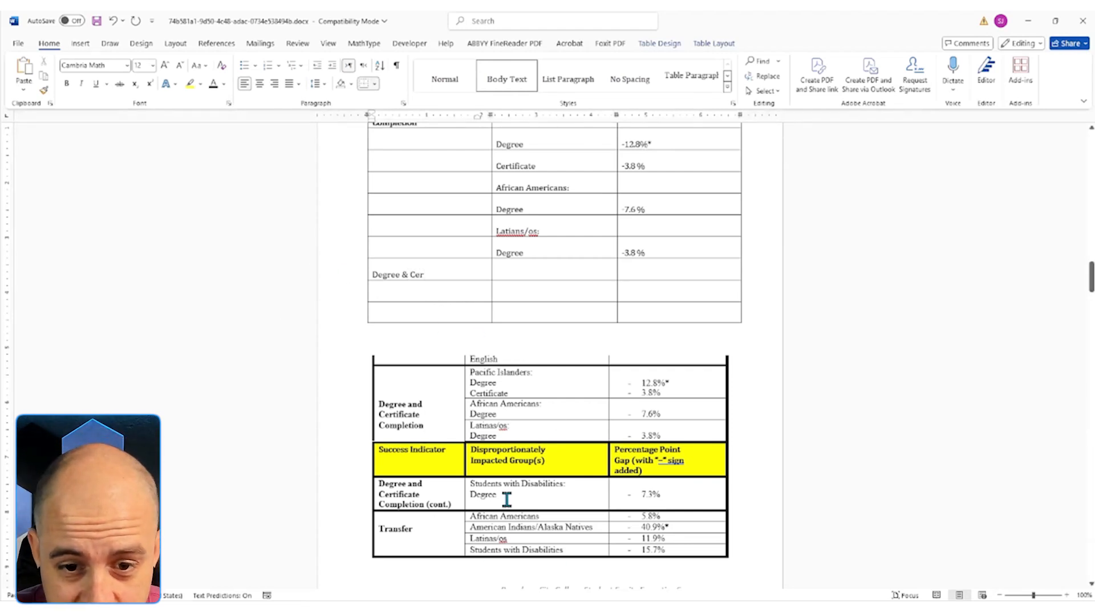
left_click_drag(424, 274, 371, 274)
key("BackSpace")
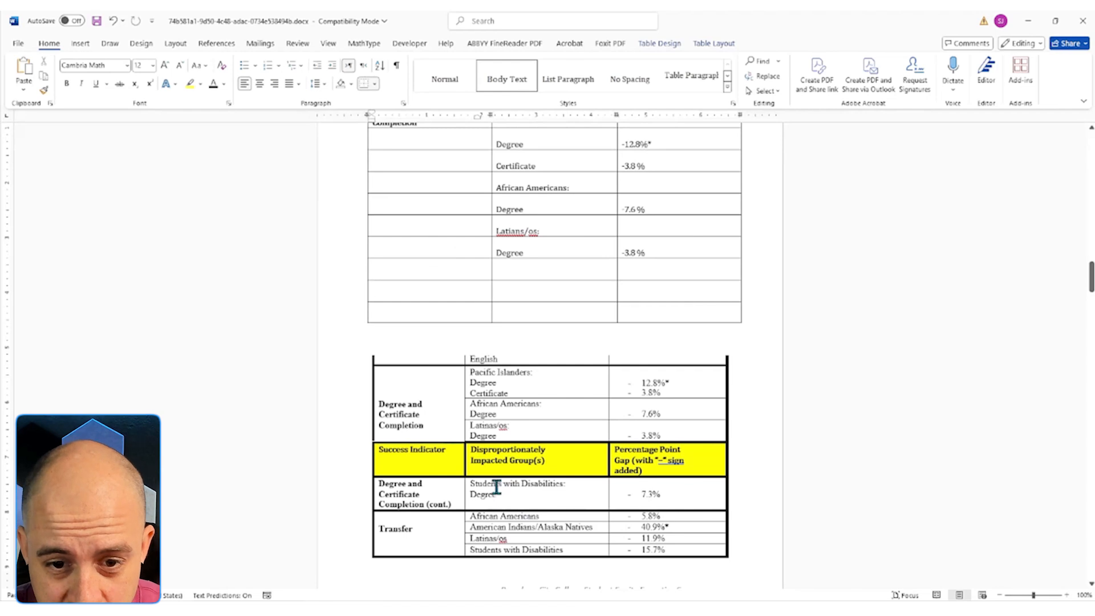
Add Students with Disabilities: and Degree in the next second-column cells, with -7.3% beside Degree
left_click_drag(569, 483, 470, 484)
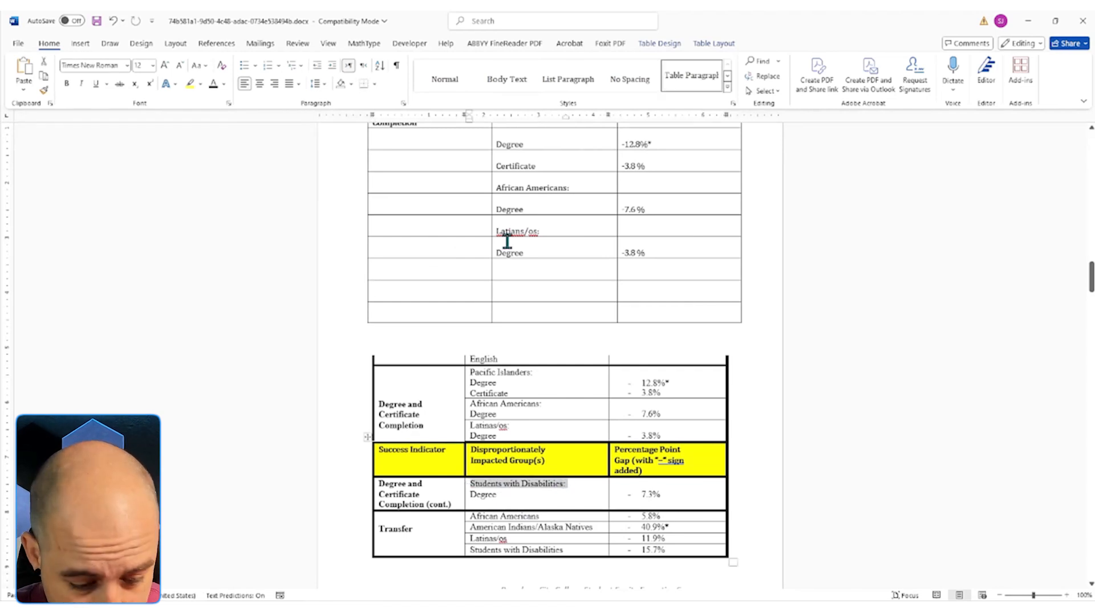
left_click(536, 274)
key("ctrl+v")
type("Degree")
left_click(650, 312)
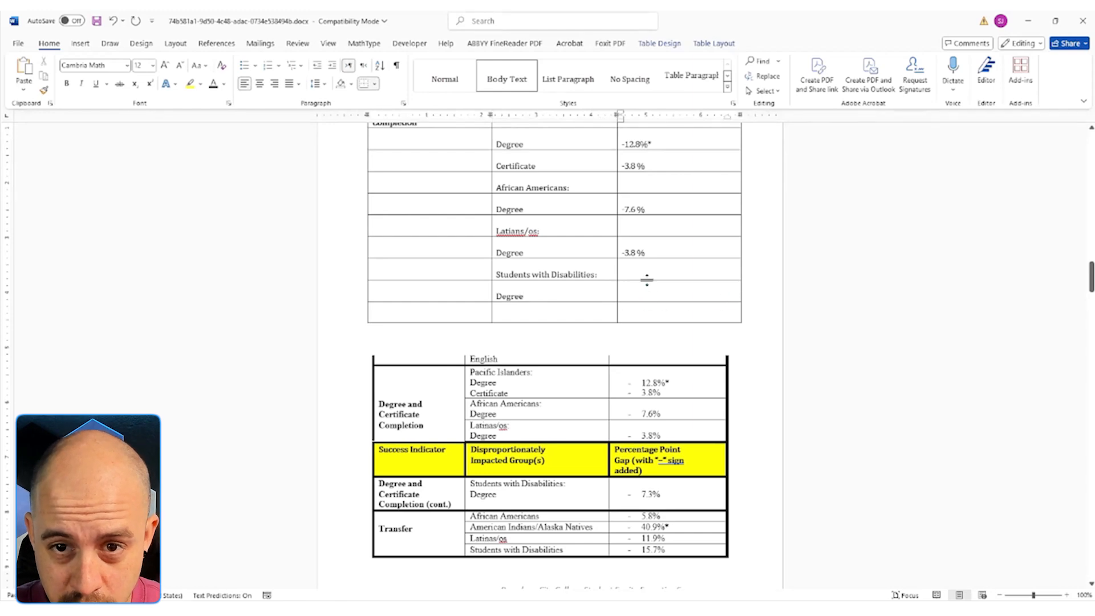
left_click(648, 295)
type("-7.3")
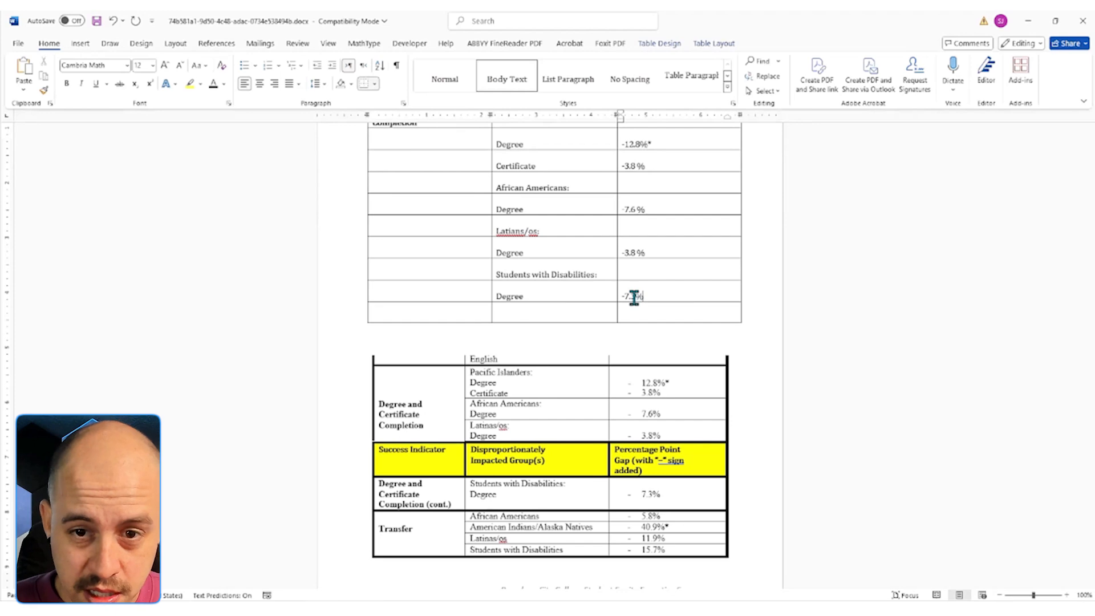
Enter Transfer in the last row's first cell and add four blank rows below it
left_click(459, 315)
type("T")
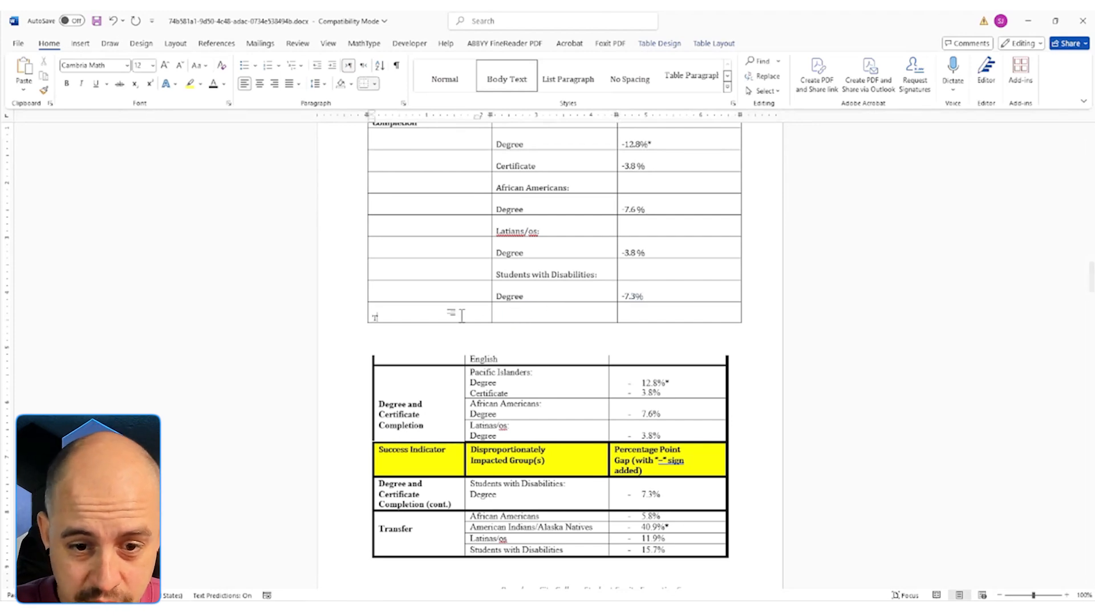
type("ransfer")
left_click(363, 325)
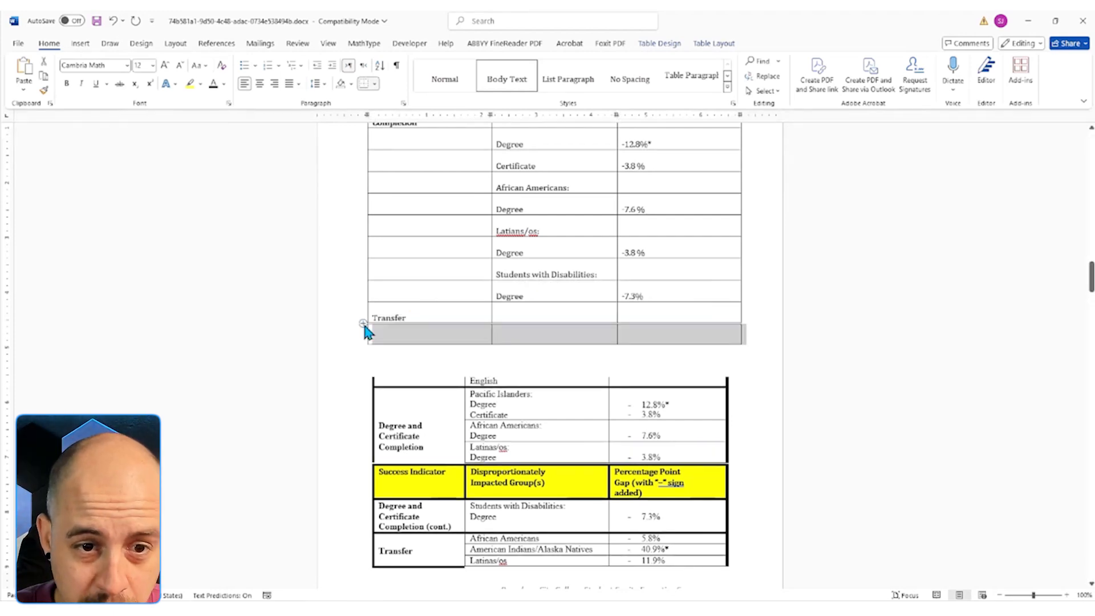
left_click(363, 325)
left_click(363, 326)
left_click(363, 326)
Copy the original table's four Transfer group names into the new table's second column, starting beside Transfer
scroll(462, 413, "down", 10)
scroll(467, 418, "up", 4)
left_click_drag(471, 453, 538, 487)
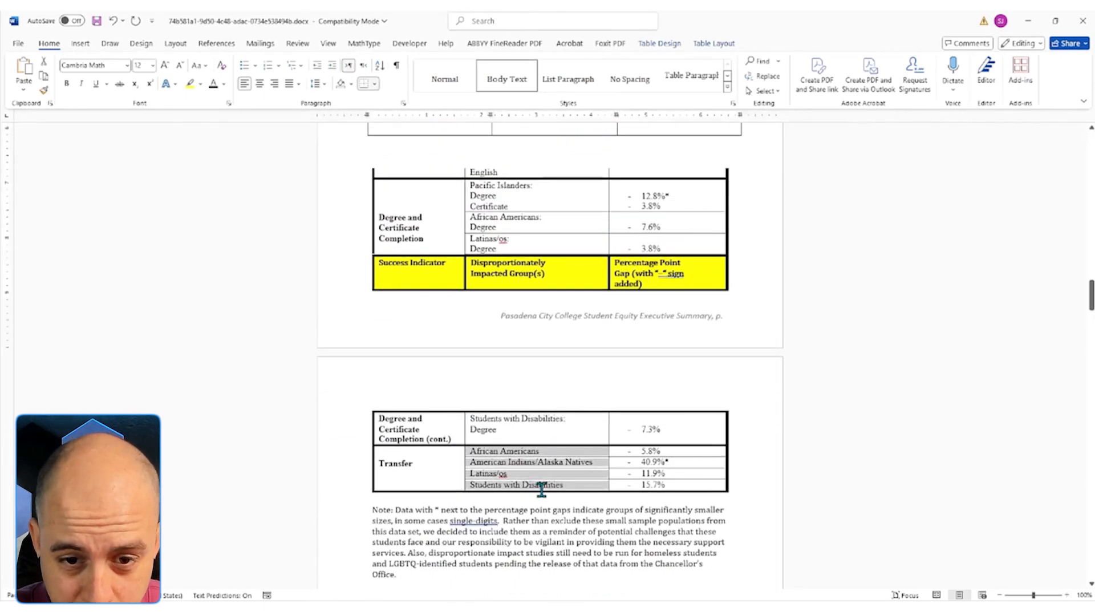
scroll(519, 382, "up", 5)
left_click_drag(521, 234, 538, 296)
key("ctrl+v")
Copy the original table's four Transfer percentages into the third-column cells beside the matching groups
scroll(641, 376, "down", 7)
left_click_drag(641, 386, 648, 472)
scroll(594, 393, "up", 11)
key("ctrl+v")
Delete the leftover blank row at the end of the new table
right_click(570, 505)
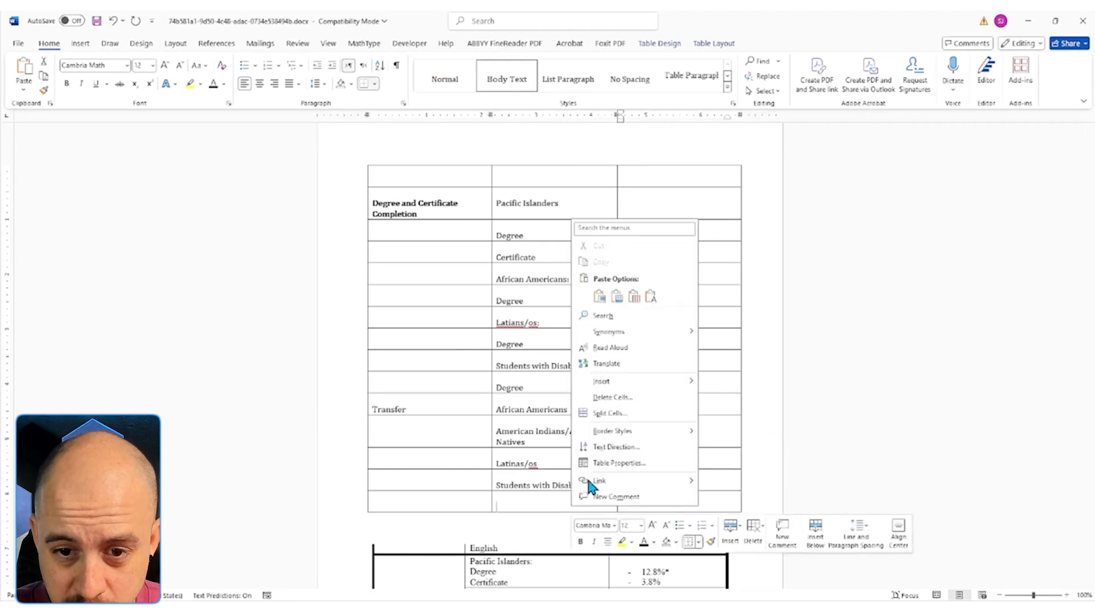
left_click(751, 537)
left_click(776, 489)
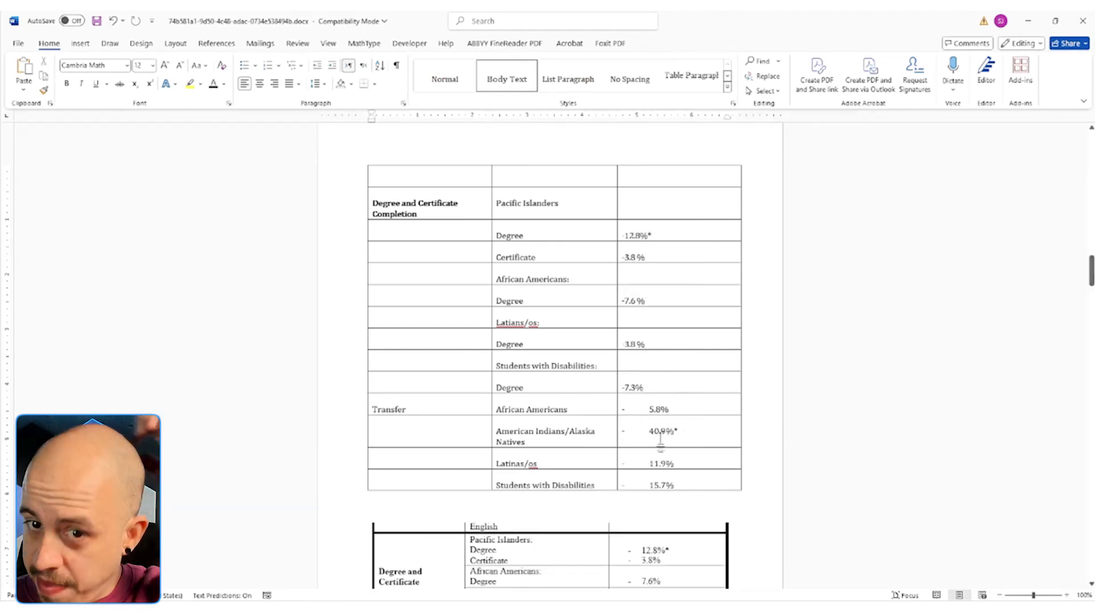
Delete the remaining pieces of the original table beneath the completed new table
scroll(502, 331, "down", 5)
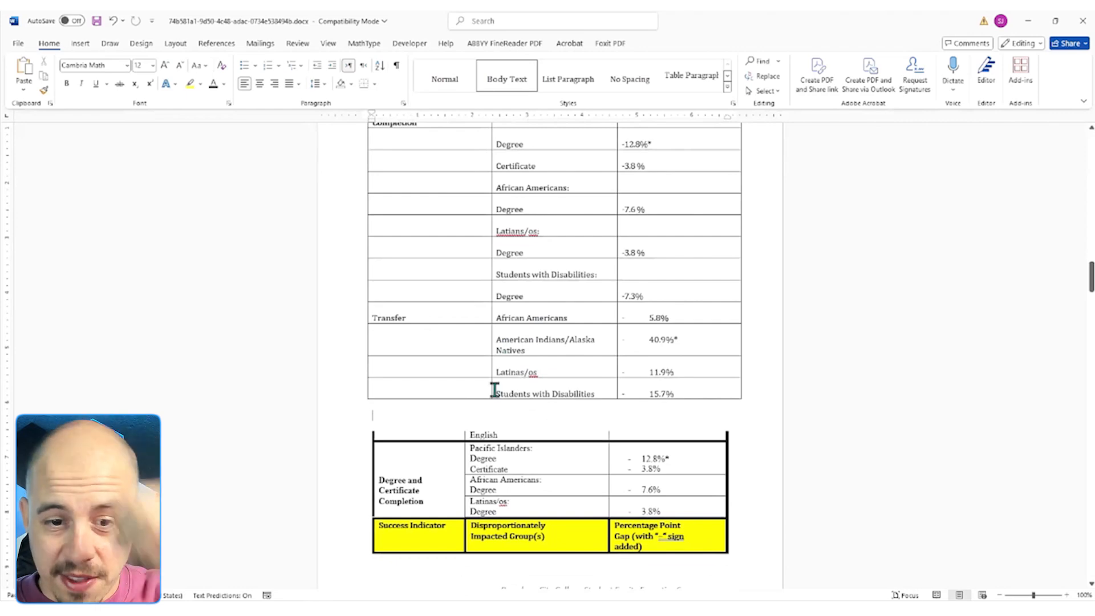
left_click_drag(371, 243, 742, 421)
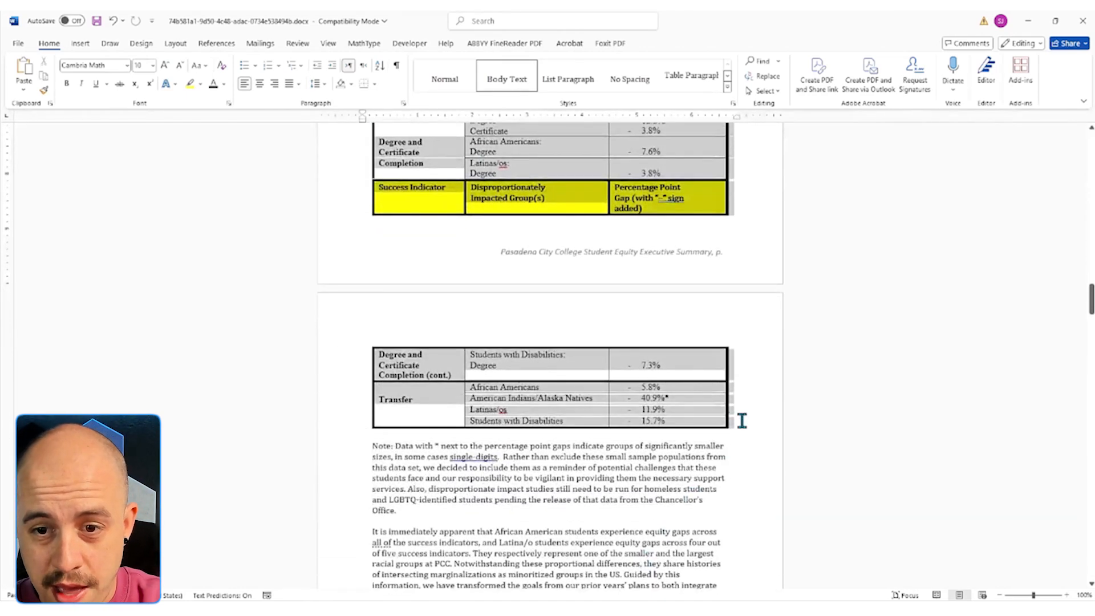
key("BackSpace")
key("ctrl+z")
Move the orange and green goal boxes from below the planning cycle paragraph onto the following blank page
scroll(619, 409, "down", 8)
left_click(565, 166)
scroll(548, 436, "down", 1)
scroll(548, 435, "down", 15)
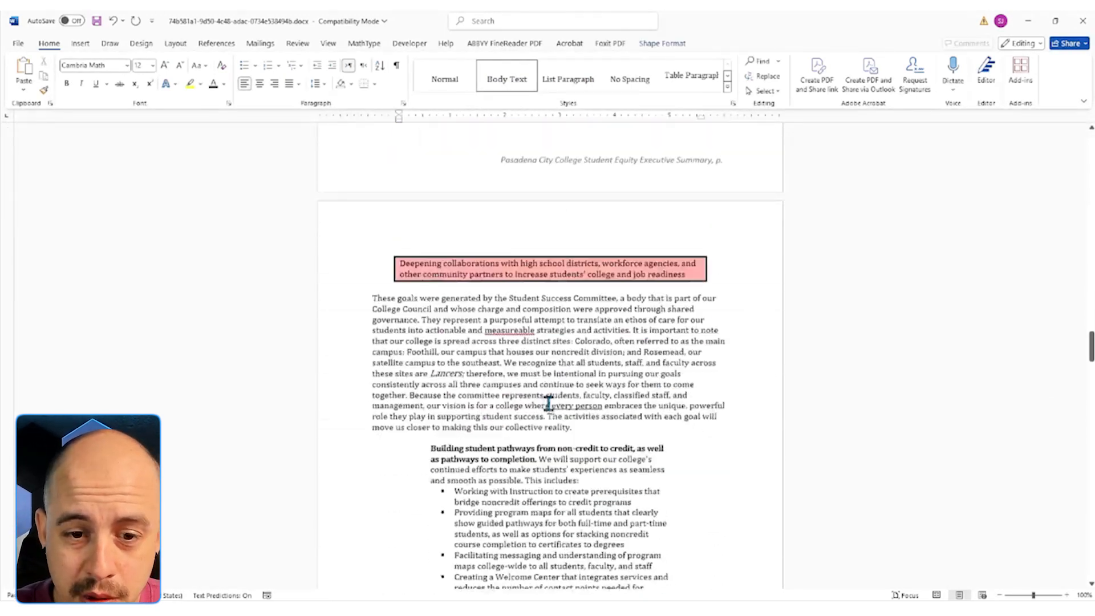
scroll(525, 452, "down", 3)
scroll(567, 383, "up", 20)
scroll(571, 399, "up", 5)
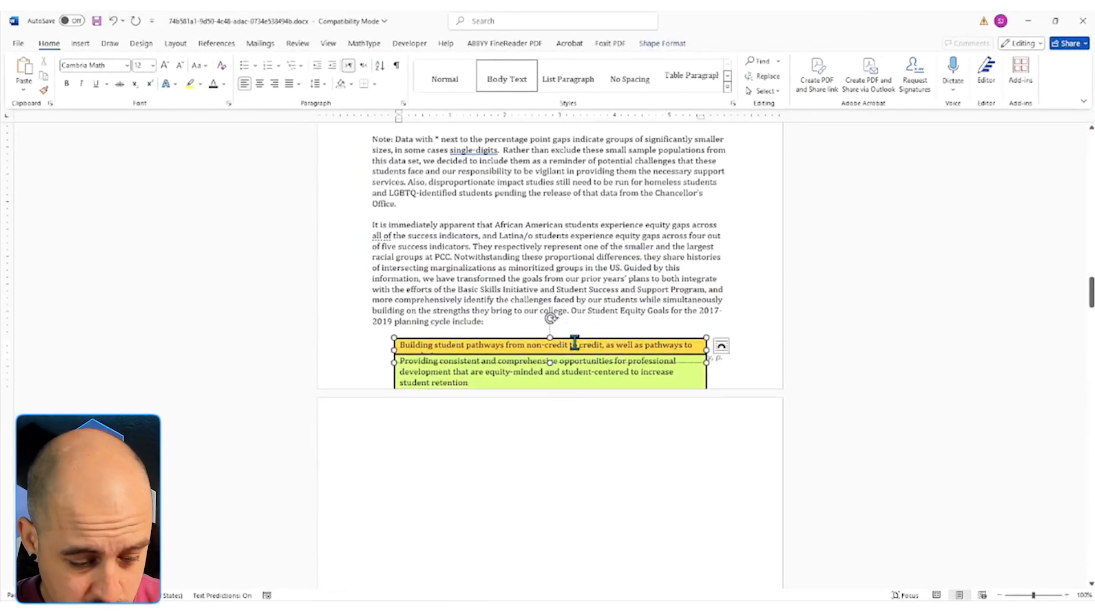
left_click(462, 462)
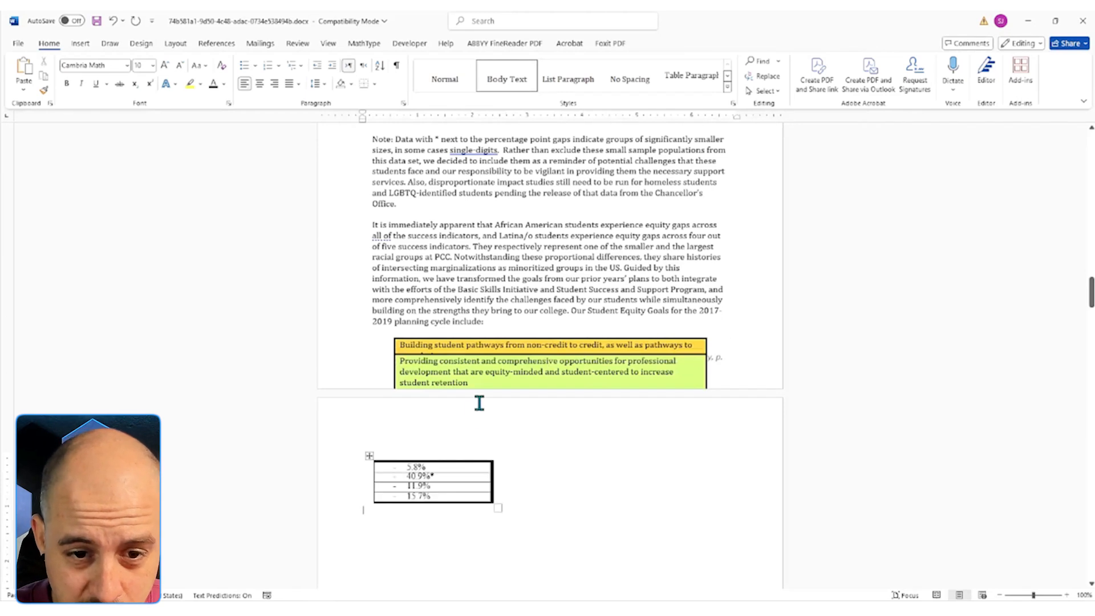
left_click(541, 342)
key("Delete")
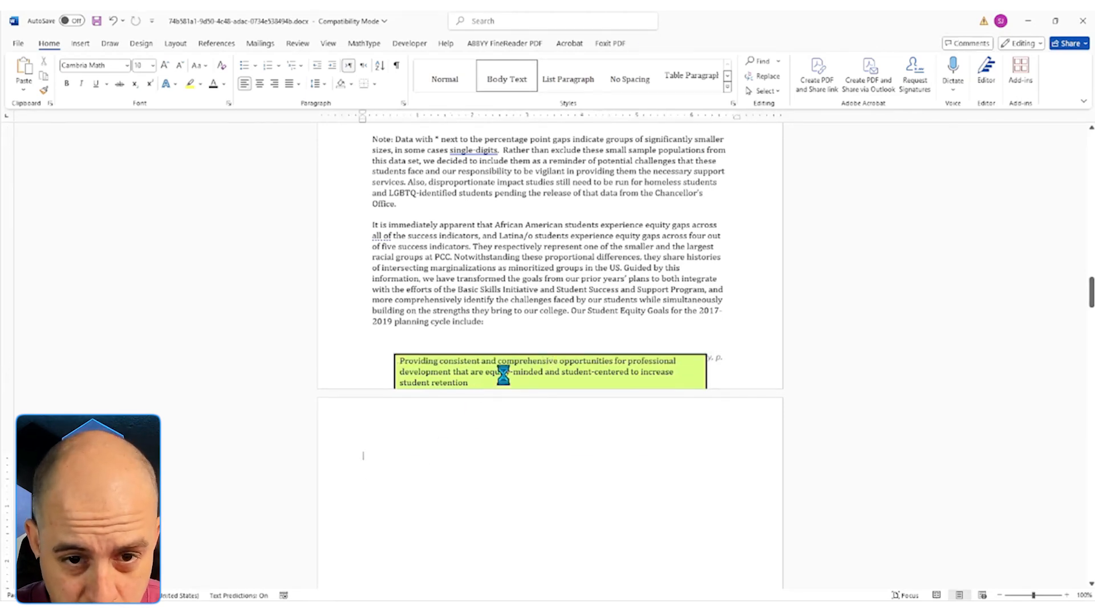
key("ctrl+z")
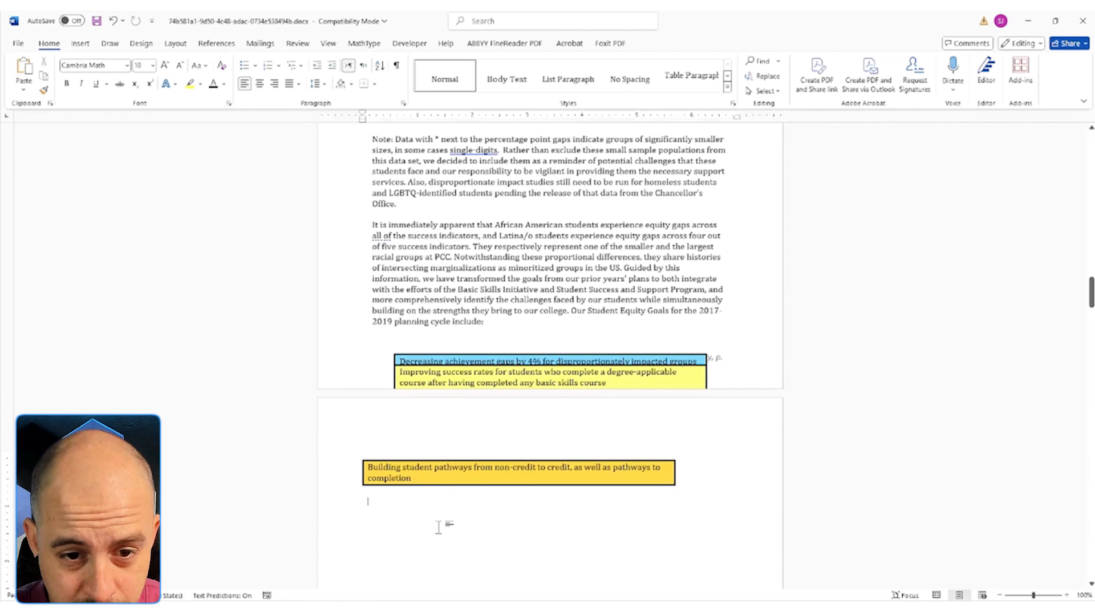
scroll(441, 400, "down", 6)
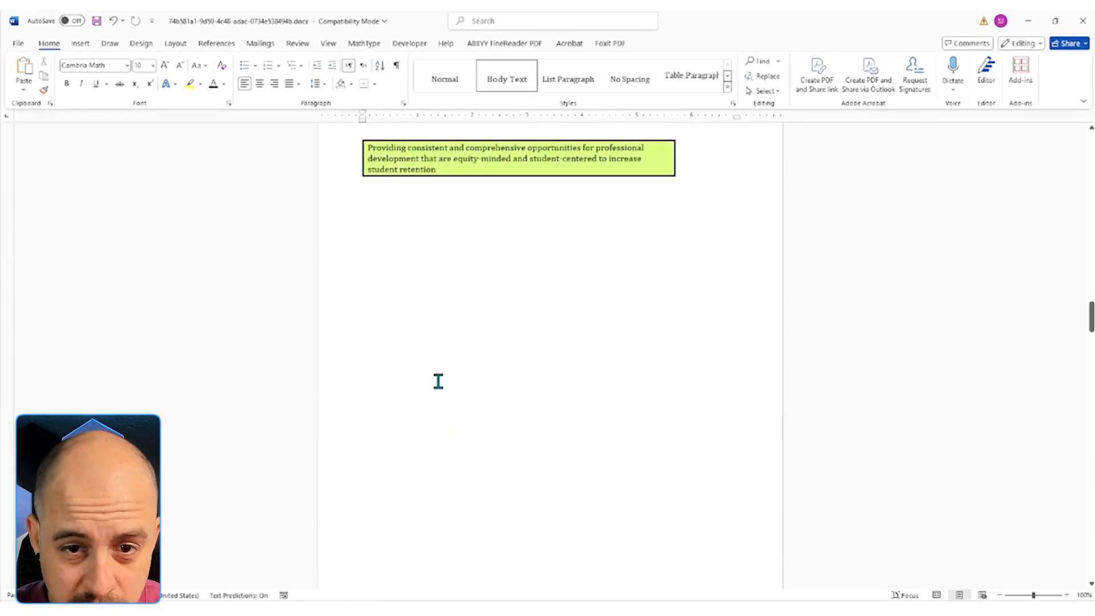
Move the blue and yellow goal boxes onto the same page and stack all four boxes without overlap
scroll(455, 331, "up", 3)
left_click(492, 190)
key("ctrl+x")
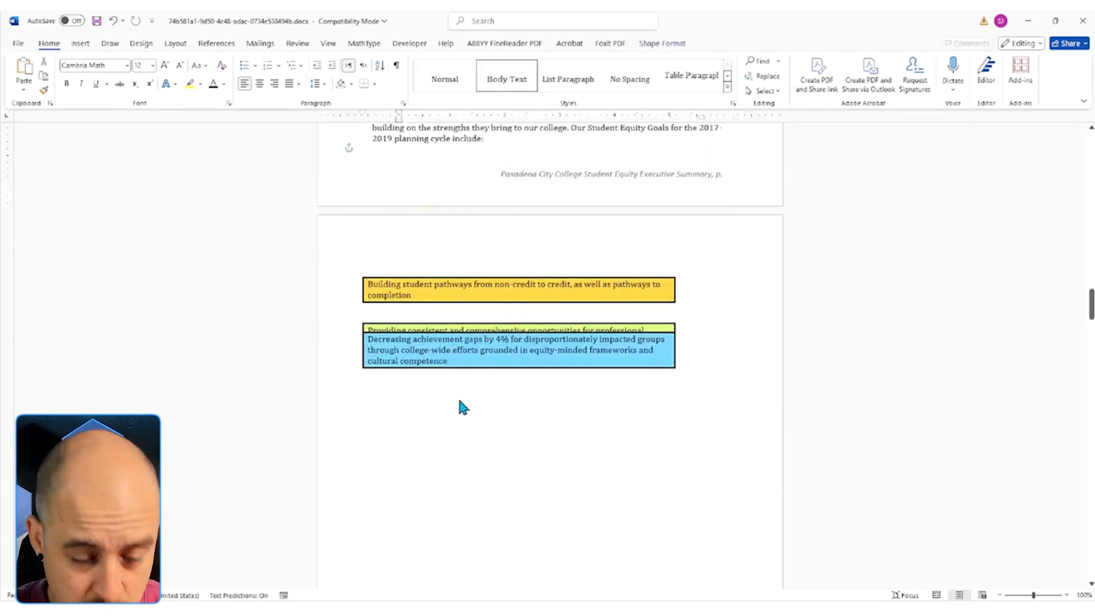
key("ctrl+v")
left_click_drag(542, 326, 542, 418)
left_click(542, 348)
left_click_drag(542, 333, 542, 362)
left_click(536, 342)
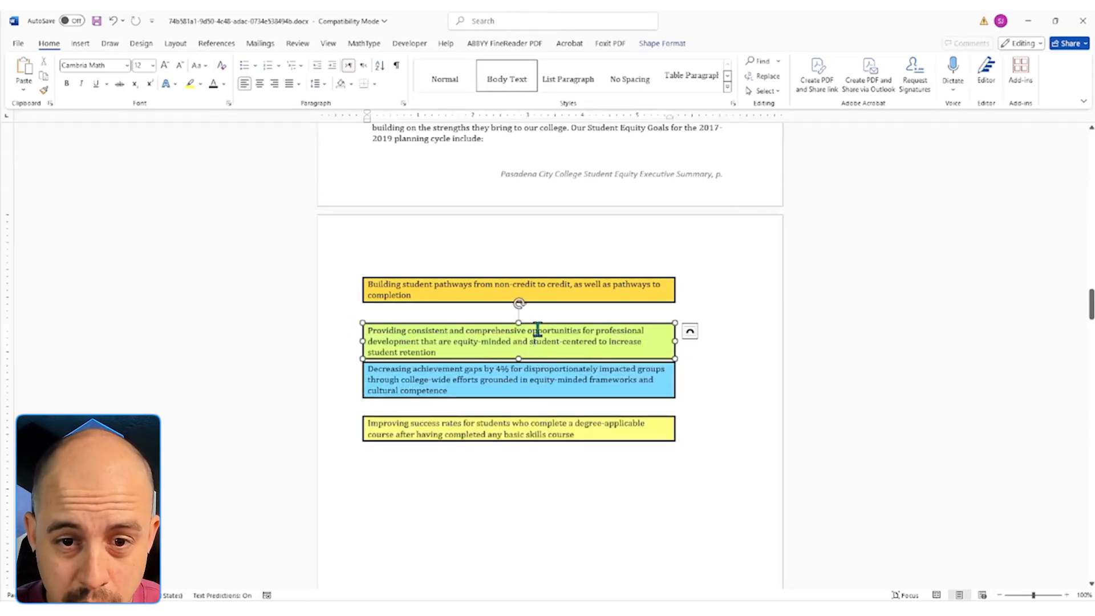
Place the cursor on the blank line under English in the row above the Degree and Certificate Completion heading
scroll(553, 319, "up", 15)
scroll(550, 327, "up", 5)
left_click(563, 487)
scroll(563, 485, "up", 3)
scroll(564, 491, "down", 9)
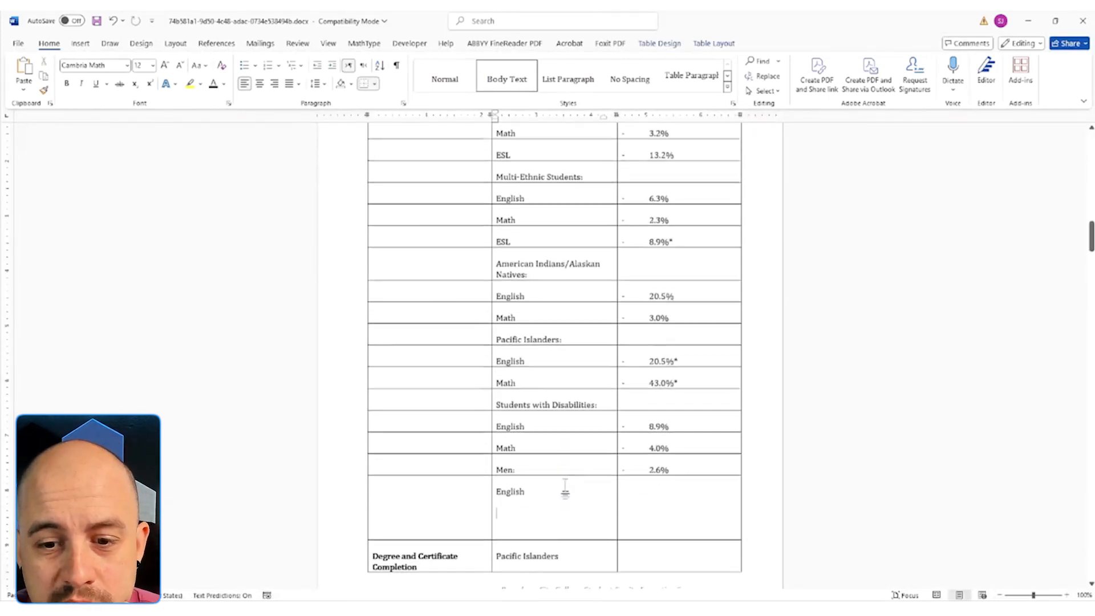
Check the Men entry against the original PDF in Acrobat, then move 2.6% in the Word table from the Men row to the English row below
scroll(570, 417, "down", 5)
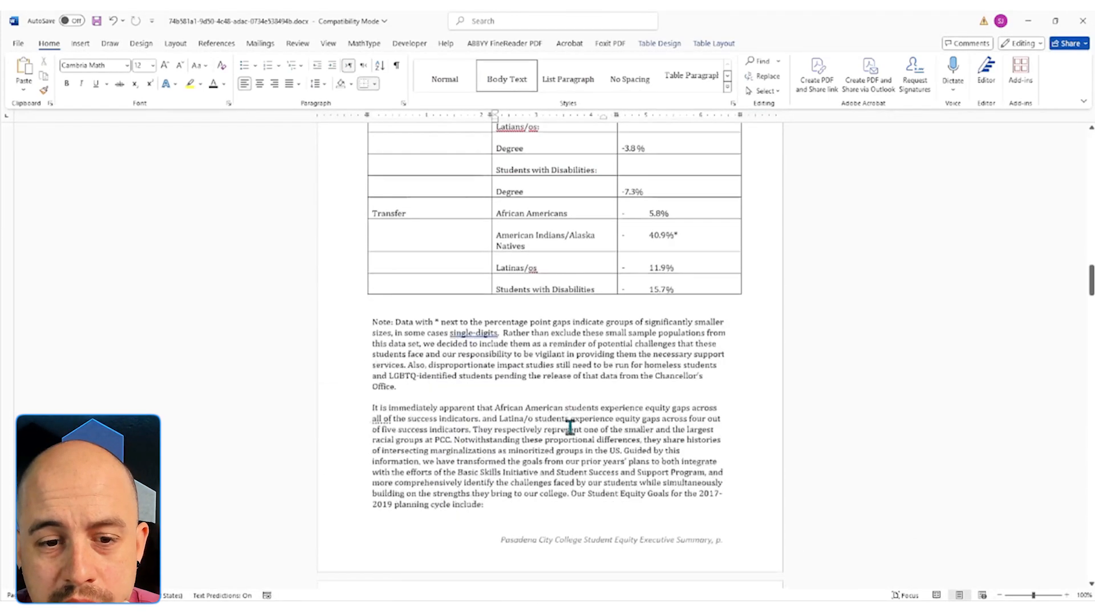
scroll(570, 422, "up", 6)
key("alt+Tab")
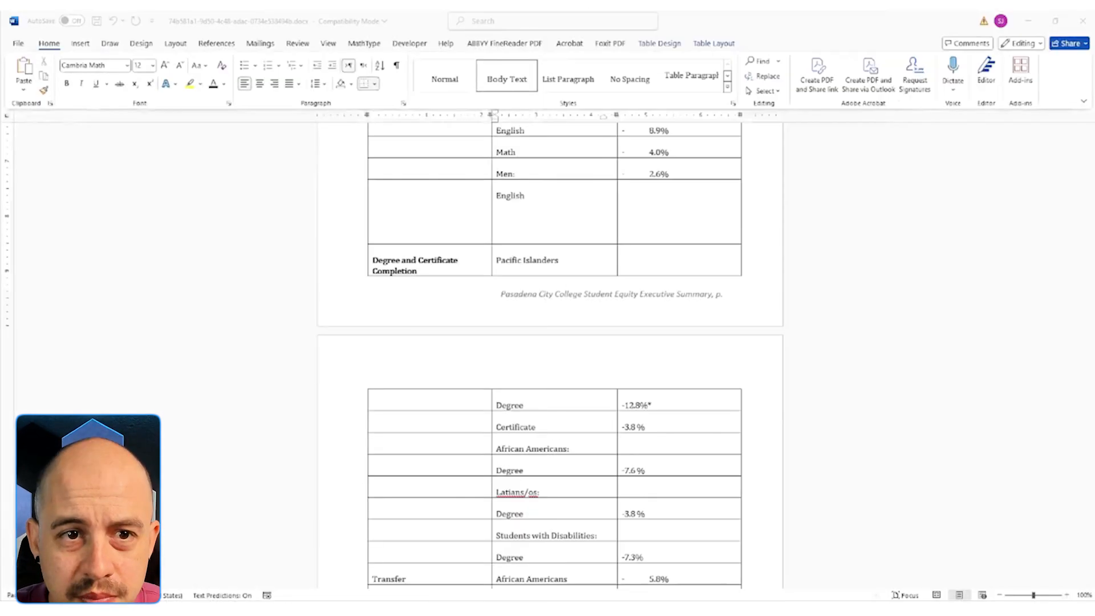
left_click_drag(1, 107, 446, 13)
scroll(471, 330, "down", 3)
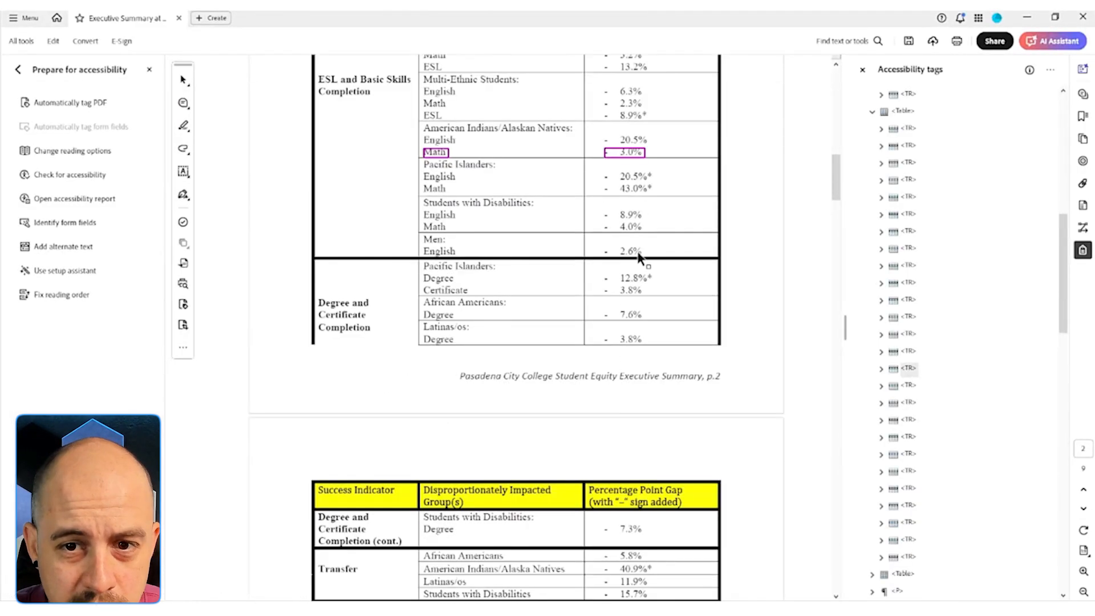
left_click(1033, 16)
left_click_drag(676, 172, 623, 173)
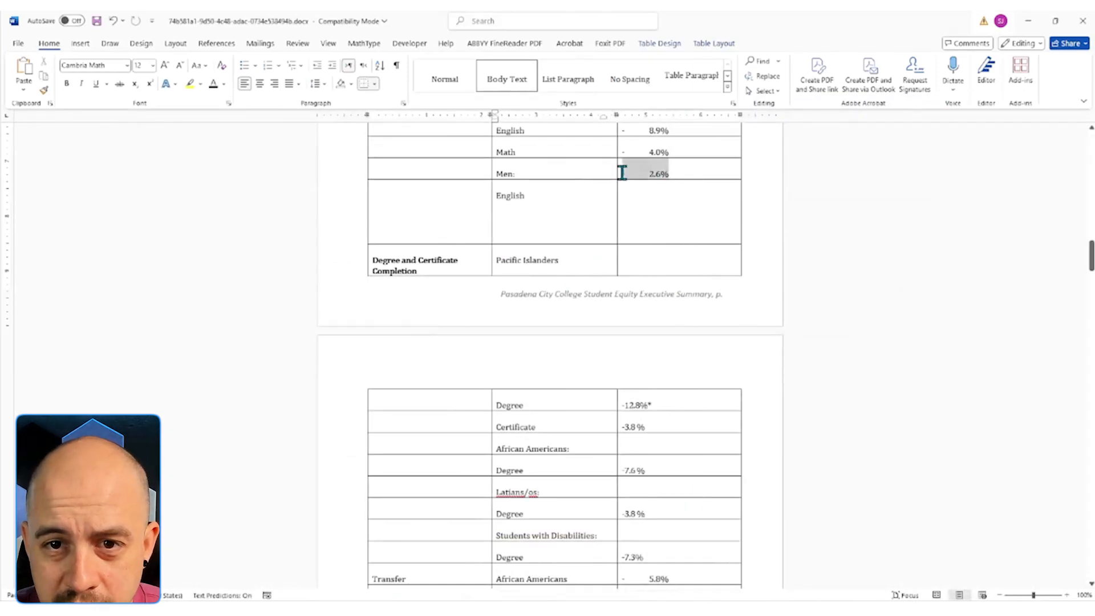
key("Delete")
left_click(656, 211)
key("ctrl+v")
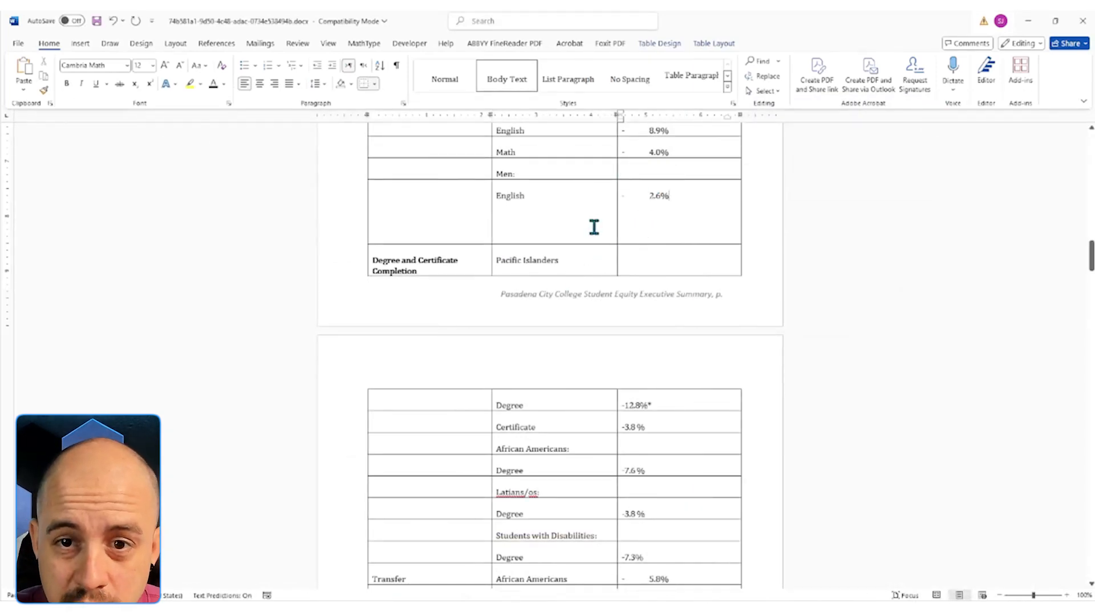
Select the whole success indicator table and set its row height to 0"
scroll(496, 222, "up", 15)
scroll(437, 318, "up", 15)
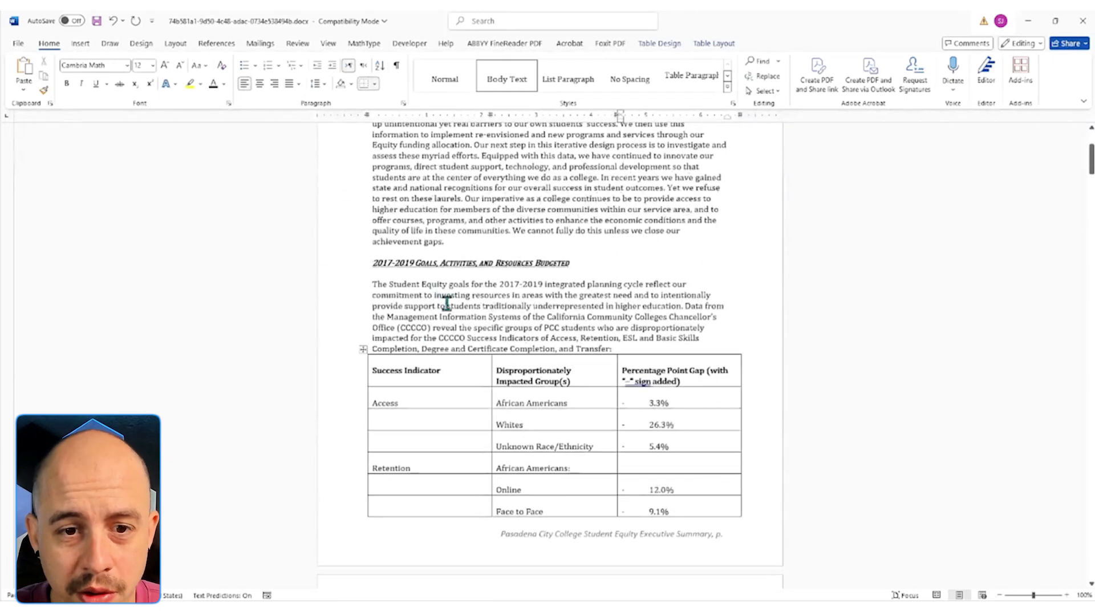
left_click(364, 347)
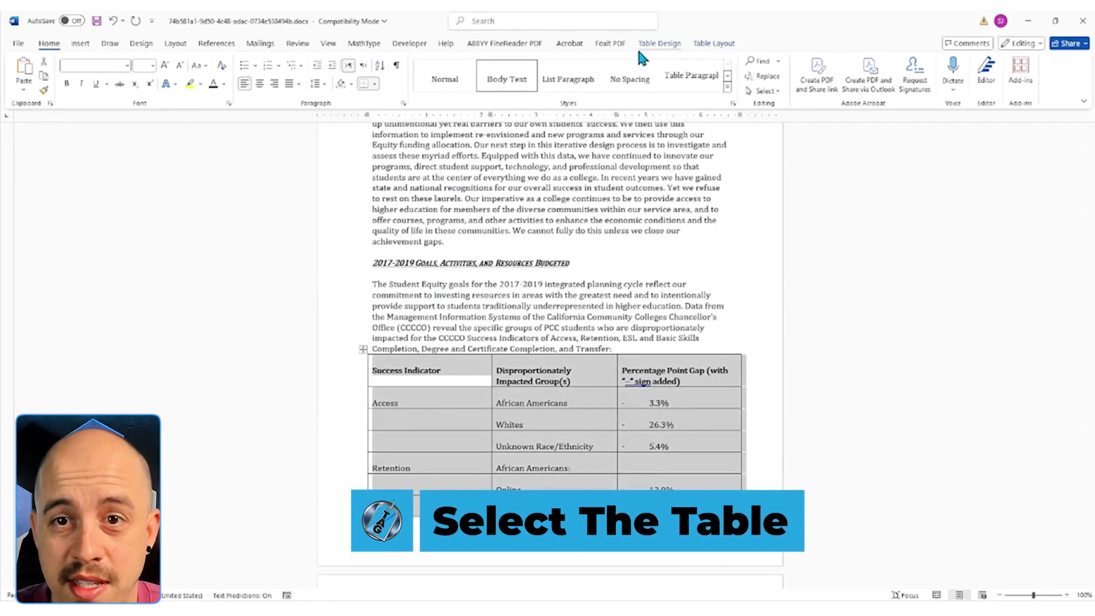
left_click(656, 44)
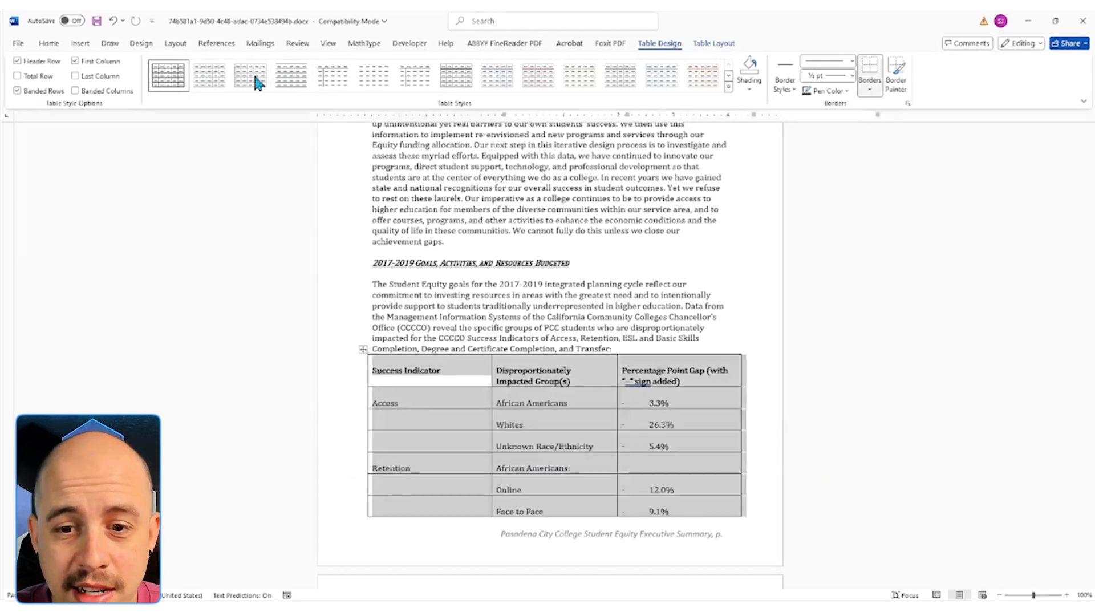
left_click(711, 44)
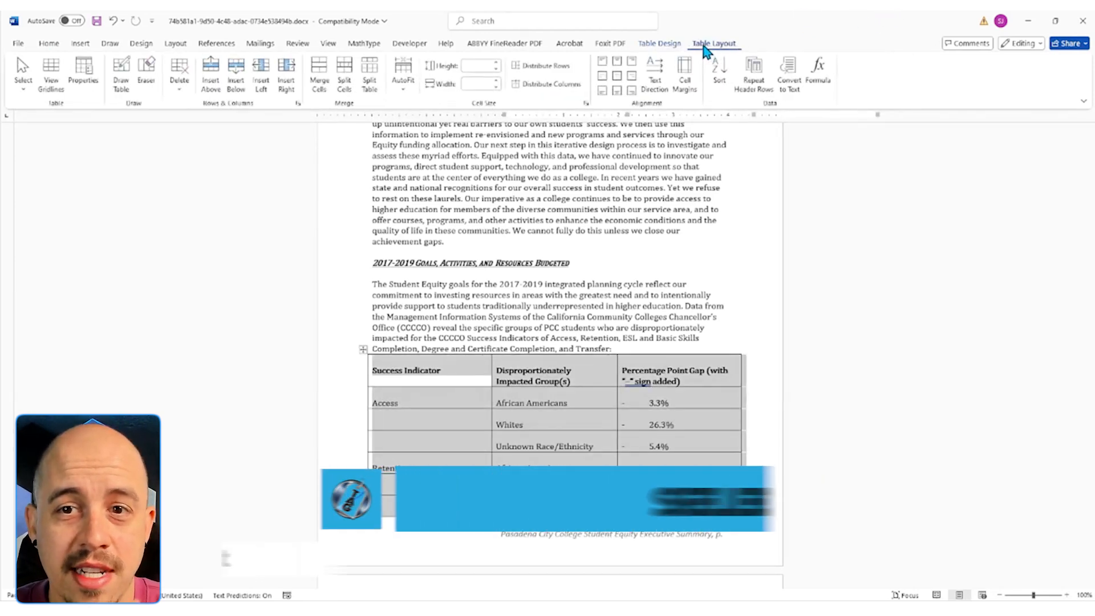
left_click(496, 64)
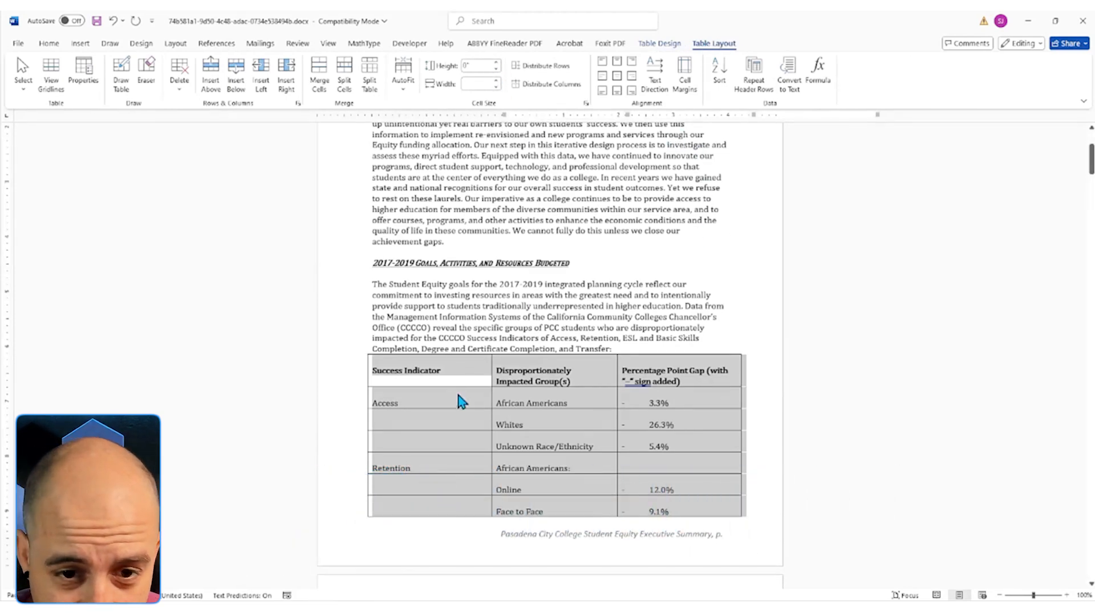
Remove the blank lines under English in the Men group of the table
scroll(461, 397, "down", 20)
left_click(501, 314)
scroll(504, 314, "down", 5)
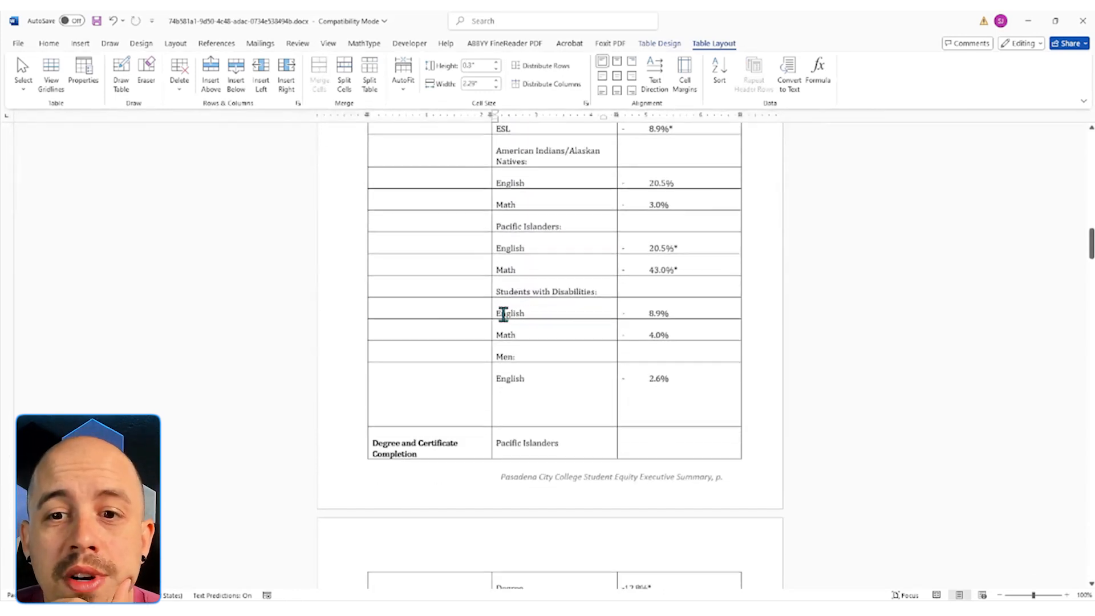
scroll(496, 324, "down", 3)
left_click(557, 237)
key("BackSpace")
key("BackSpace")
Apply a 0" row height to the entire table again and set its font size to 11
scroll(566, 393, "up", 10)
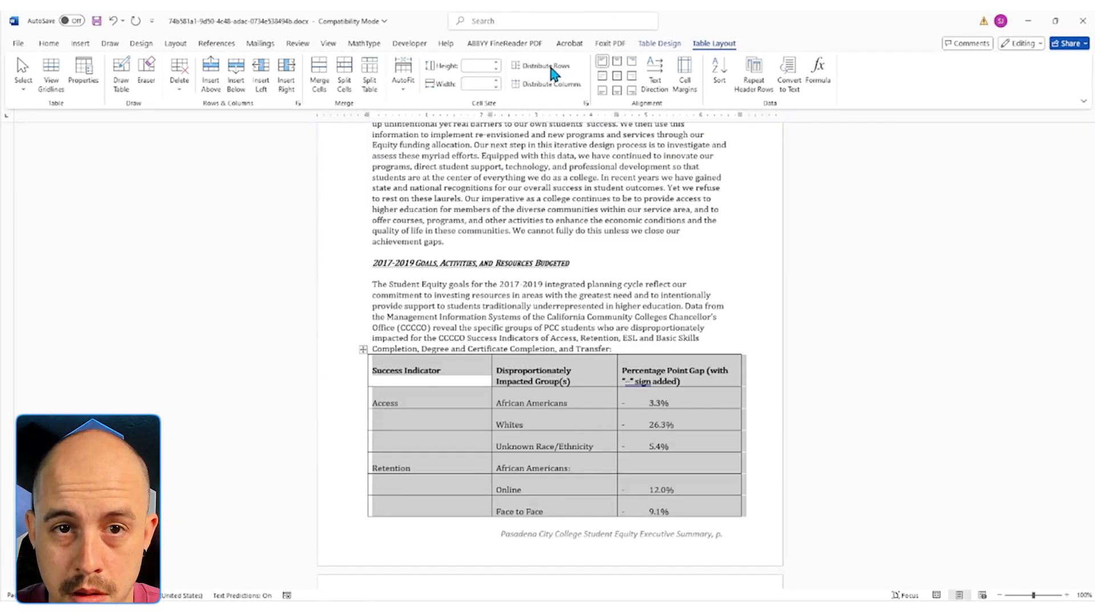
left_click(550, 69)
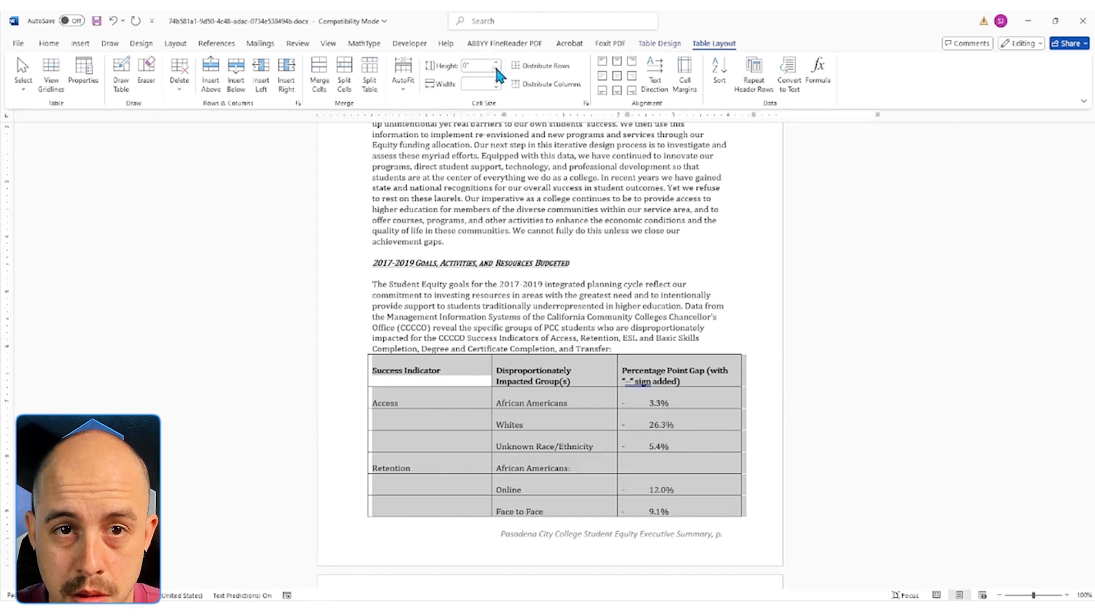
left_click(496, 64)
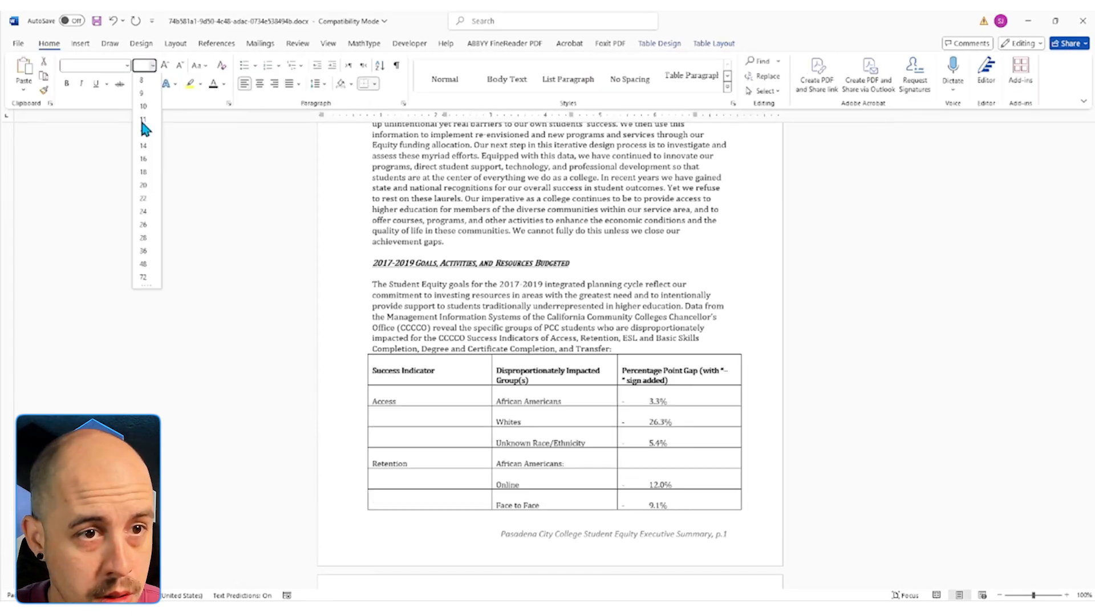
left_click(140, 118)
Merge the Access cell with the two empty cells below it in the Success Indicator column
scroll(559, 254, "down", 3)
left_click(560, 257)
left_click_drag(439, 302, 440, 352)
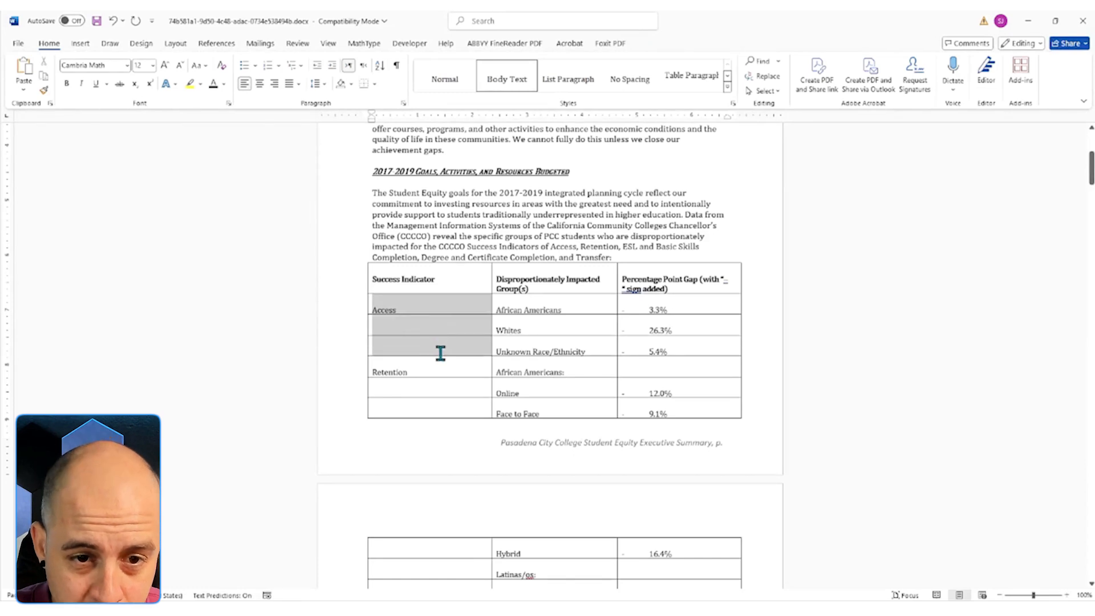
right_click(415, 308)
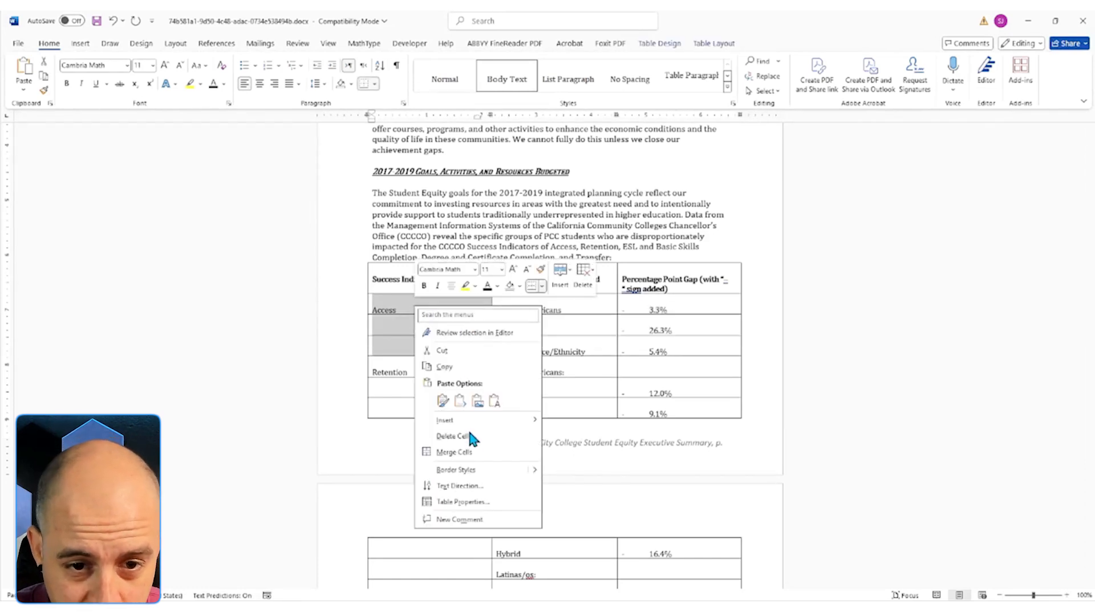
left_click(466, 450)
Merge the Retention cell with all empty cells below it, down to the row above ESL and Basic Skills Completion
left_click(439, 388)
scroll(439, 376, "down", 8)
mouse_move(437, 375)
left_mouse_down()
mouse_move(447, 399)
mouse_move(445, 291)
mouse_move(443, 381)
left_mouse_up()
right_click(421, 300)
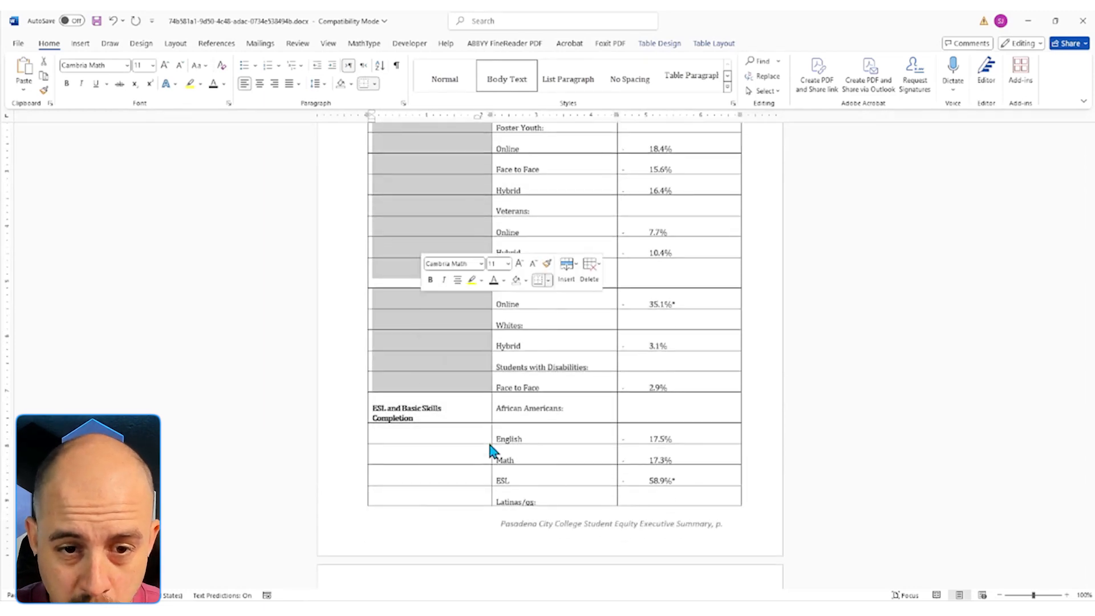
left_click(490, 446)
scroll(471, 285, "up", 10)
scroll(471, 280, "down", 10)
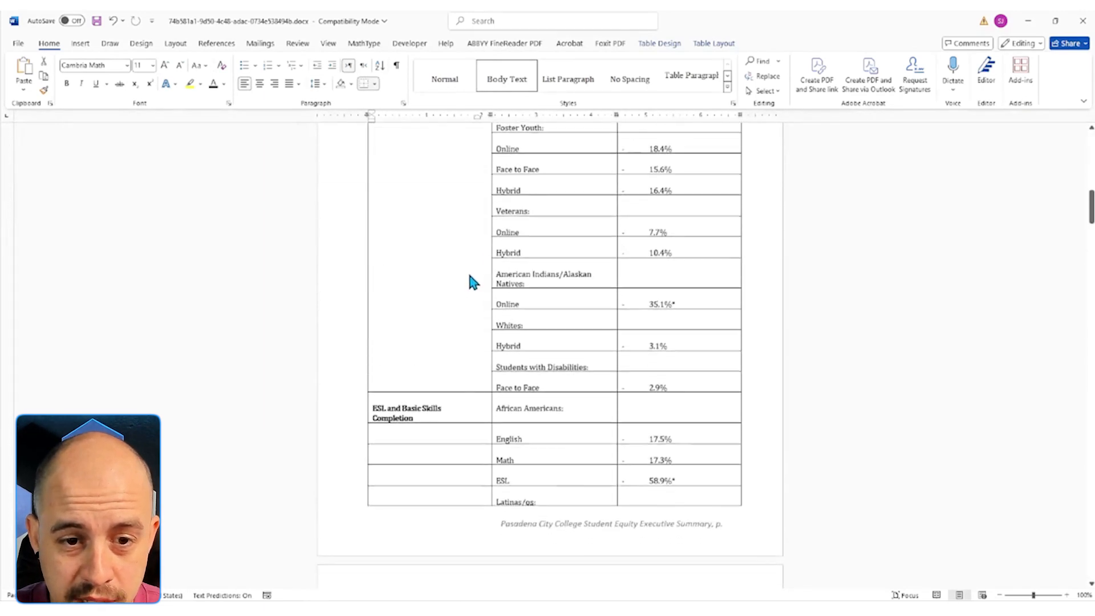
Merge the ESL and Basic Skills Completion cell with the empty cells below it, down to the Men group's English row
scroll(465, 277, "down", 5)
left_click_drag(454, 240, 447, 300)
right_click(431, 295)
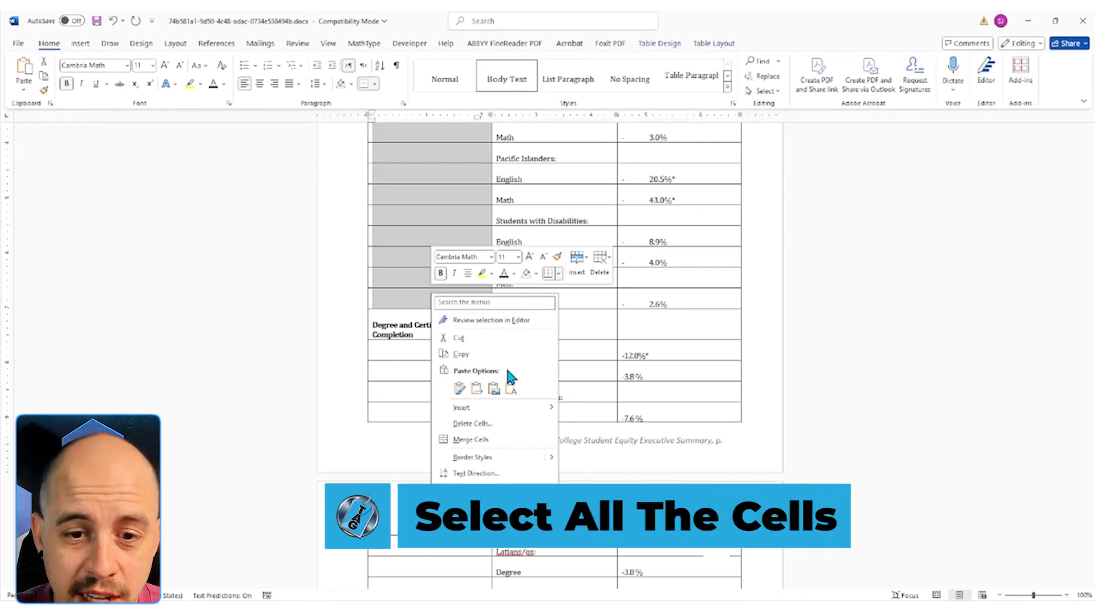
left_click(491, 437)
Merge the Degree and Certificate Completion cell with the empty cells below it, down to the row above Transfer
left_click_drag(463, 306, 434, 588)
left_click_drag(420, 325, 432, 259)
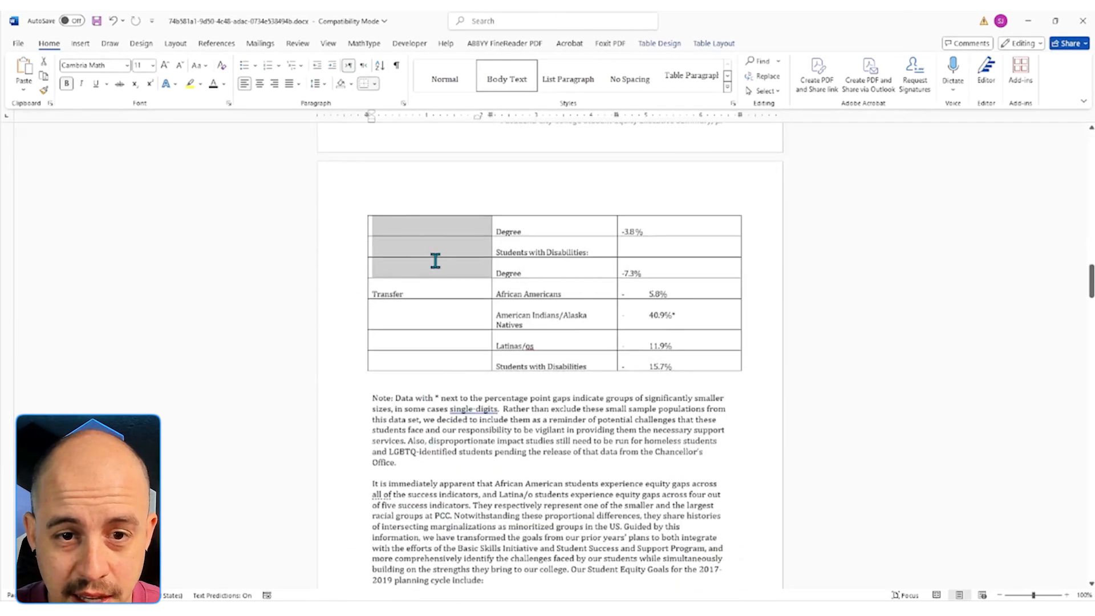
right_click(385, 269)
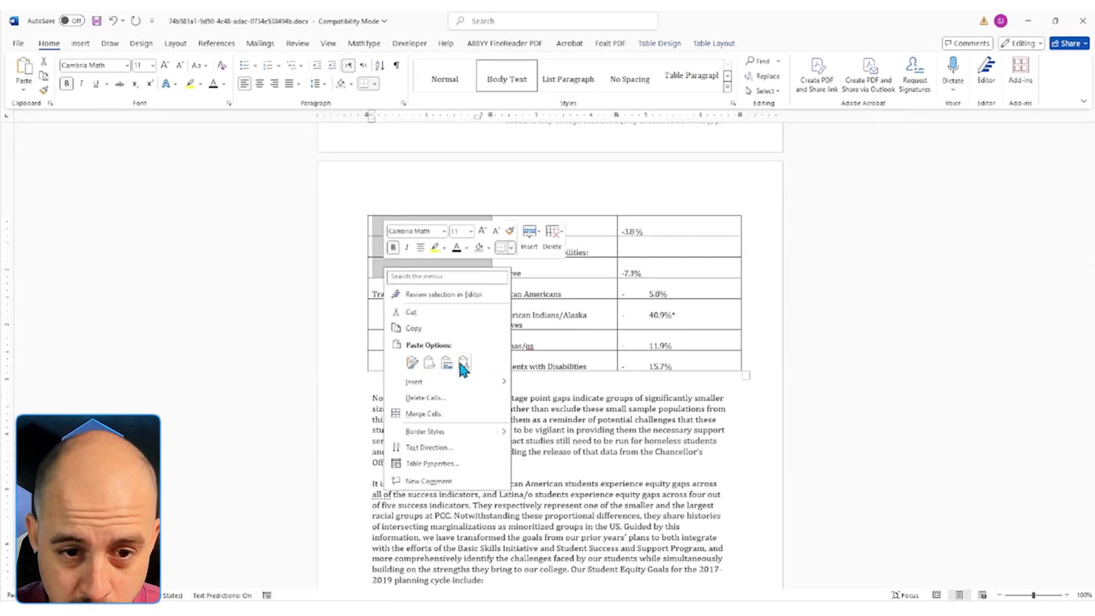
left_click(427, 414)
Merge the Transfer cell with the empty cells below it through the table's last row
left_click_drag(418, 341, 415, 272)
right_click(415, 272)
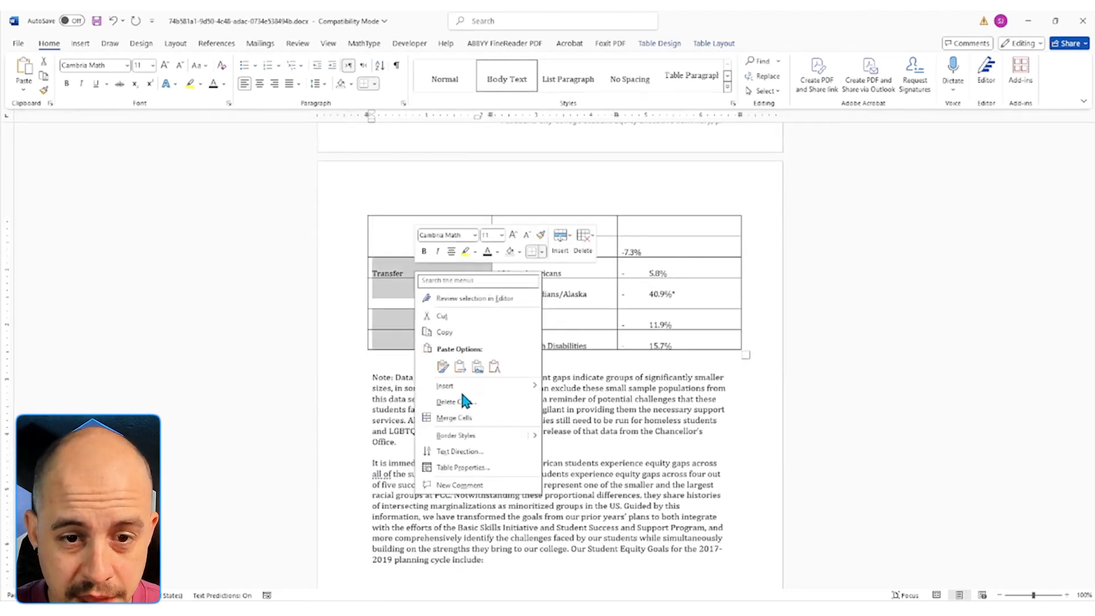
left_click(467, 417)
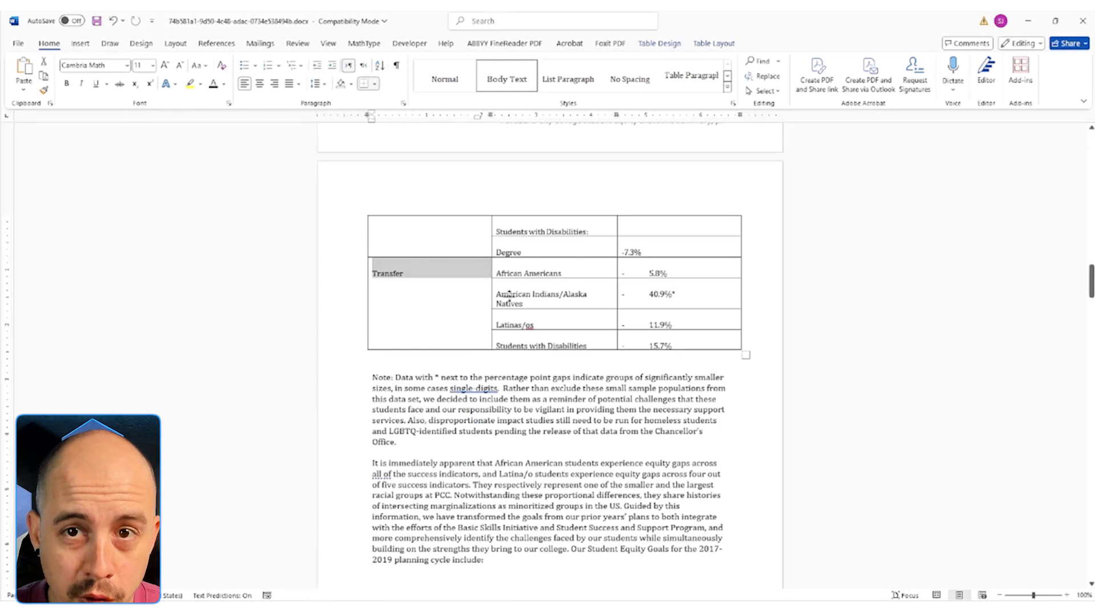
Look at the table design options and review the merged first column across all pages and the coloured goal boxes after the table
left_click(659, 44)
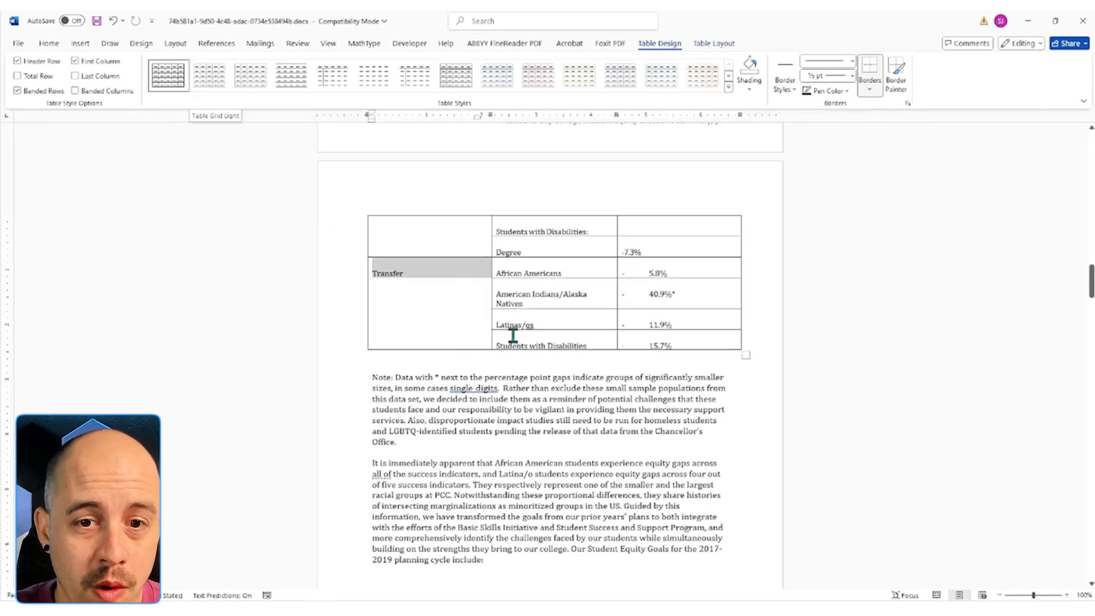
left_click(438, 300)
scroll(438, 299, "up", 1)
scroll(439, 300, "up", 20)
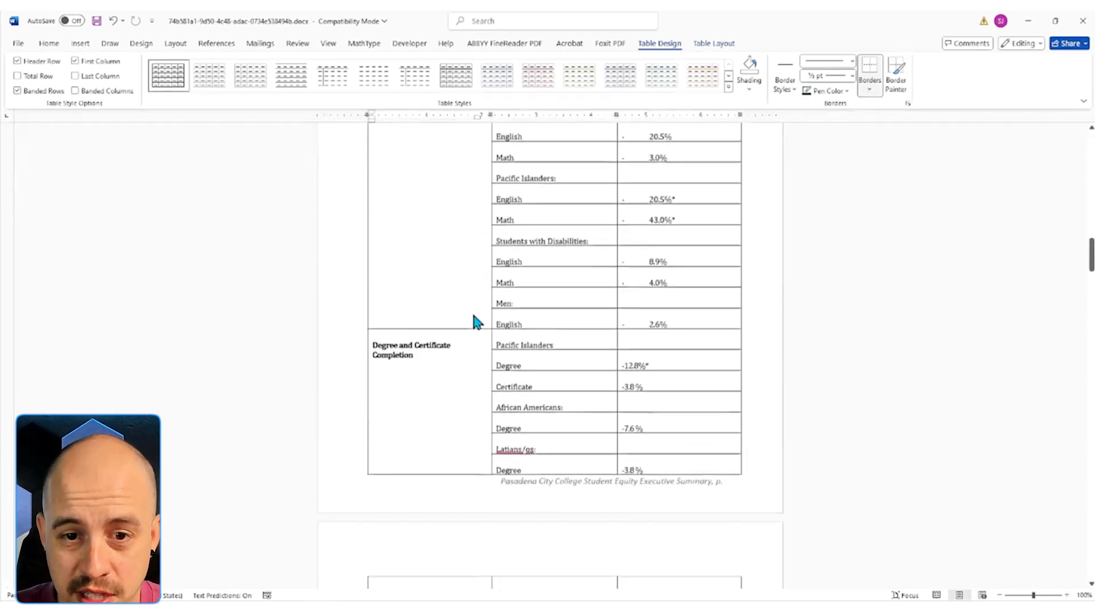
scroll(469, 321, "up", 5)
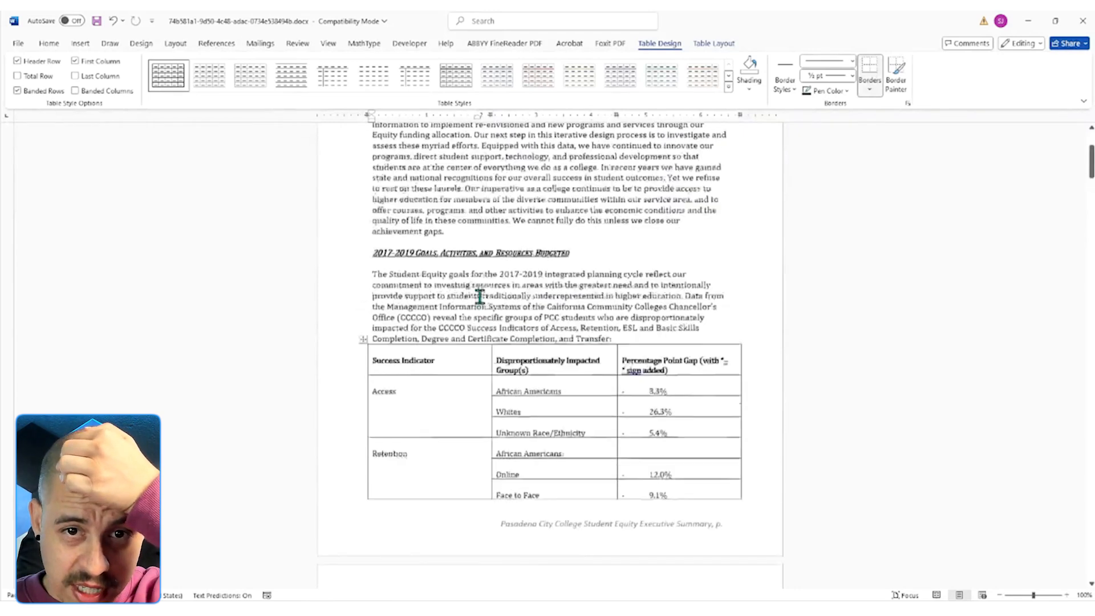
scroll(415, 441, "down", 8)
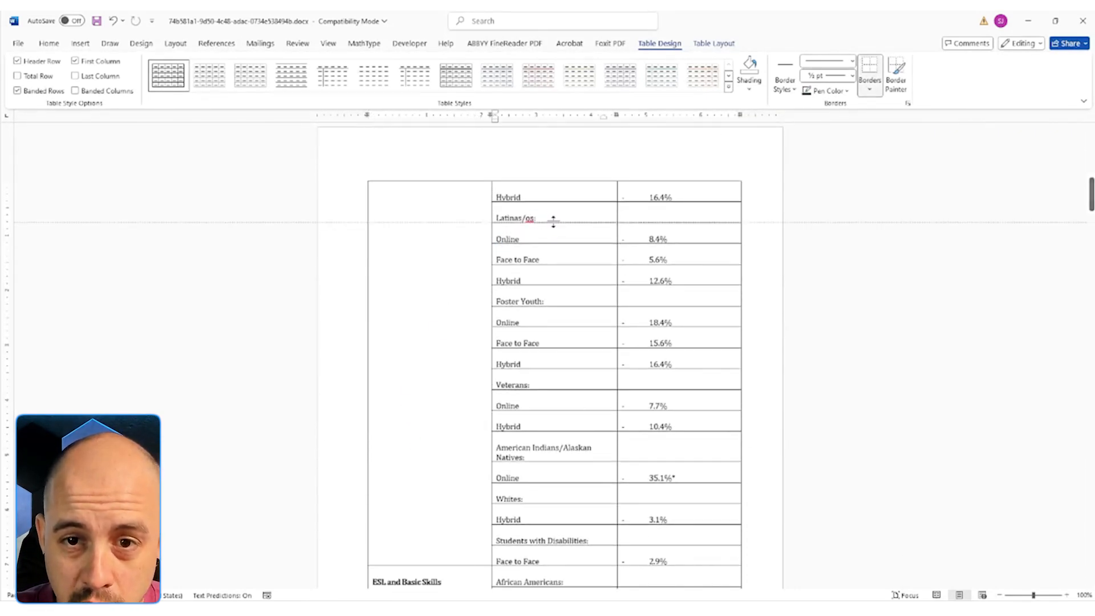
scroll(552, 222, "down", 15)
scroll(565, 298, "down", 6)
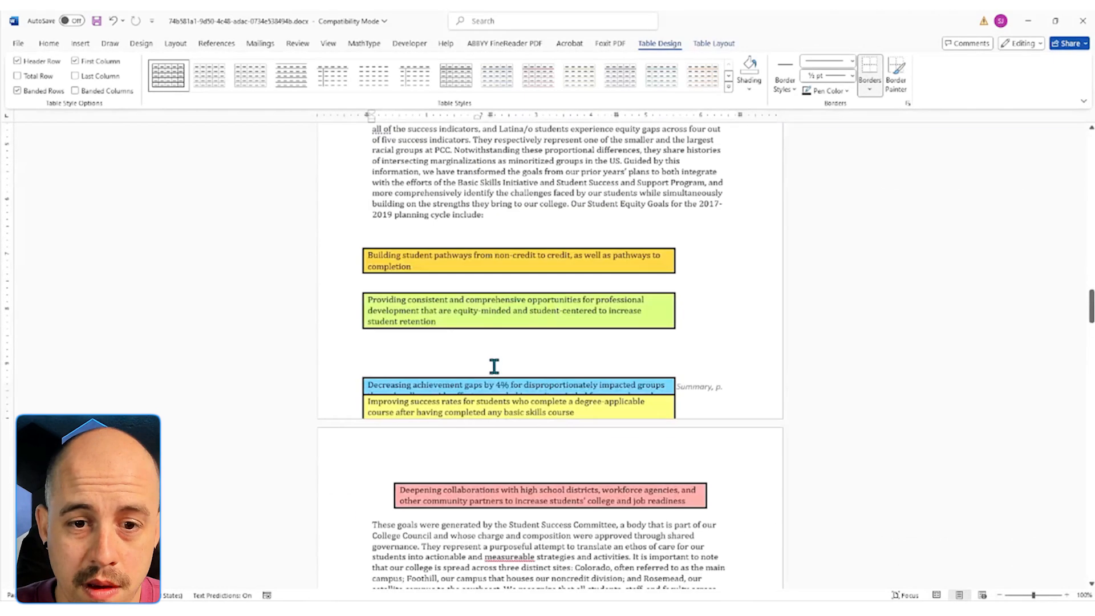
Push the coloured goal boxes onto a new page and move the pink collaborations box between the green and blue boxes
left_click(494, 367)
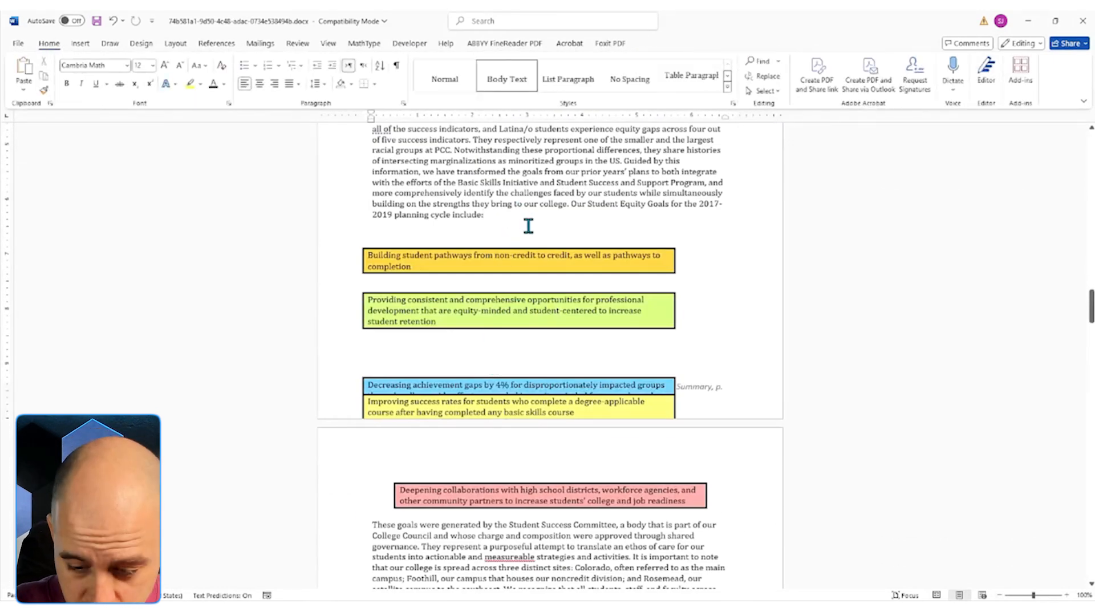
scroll(601, 313, "down", 10)
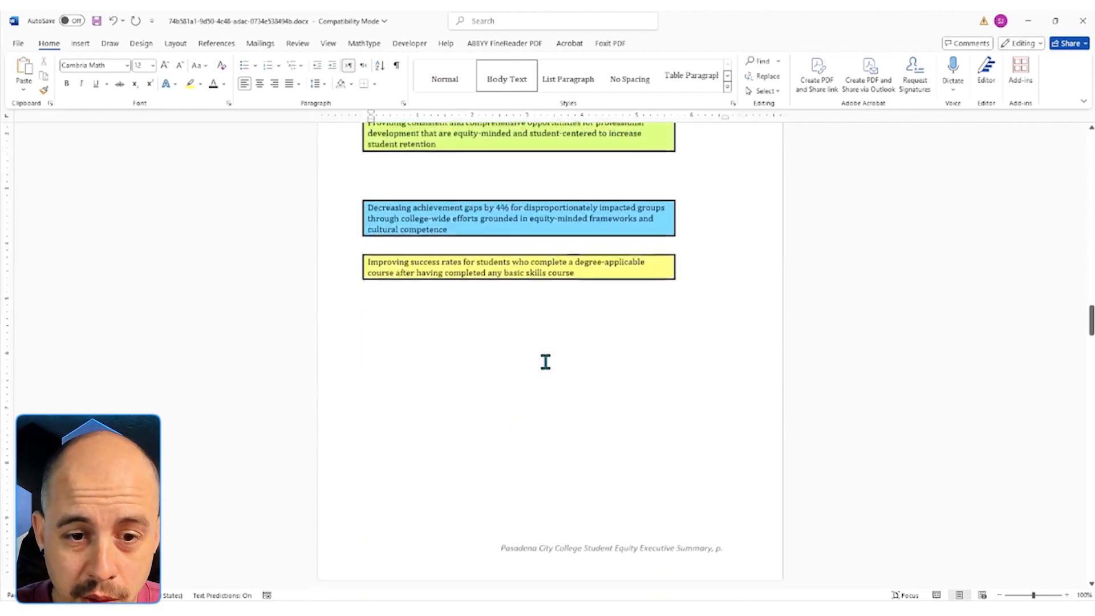
scroll(546, 363, "down", 5)
left_click(549, 463)
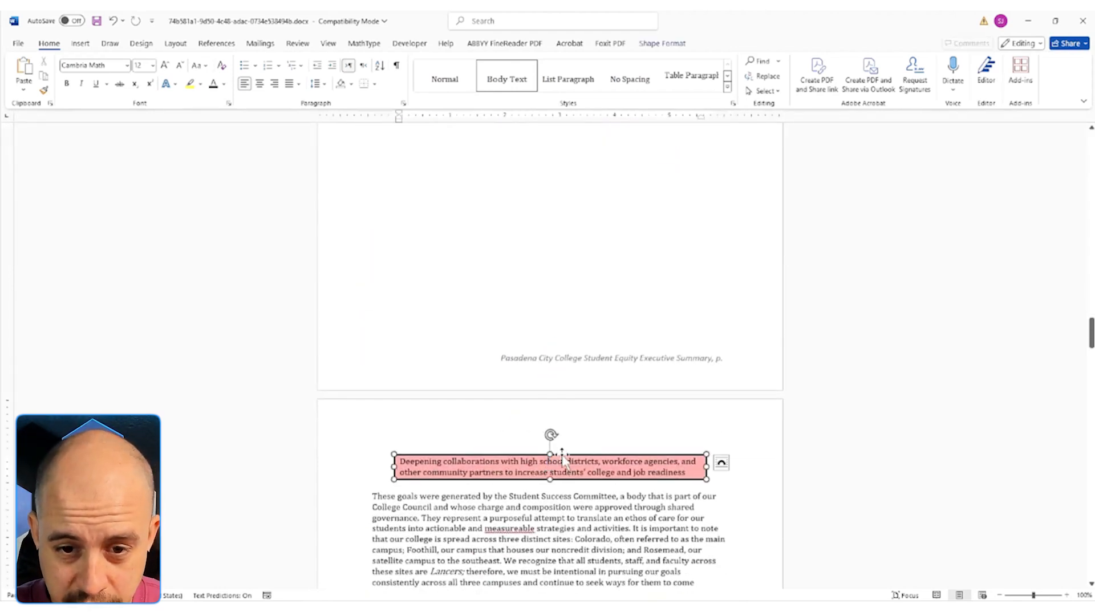
key("Delete")
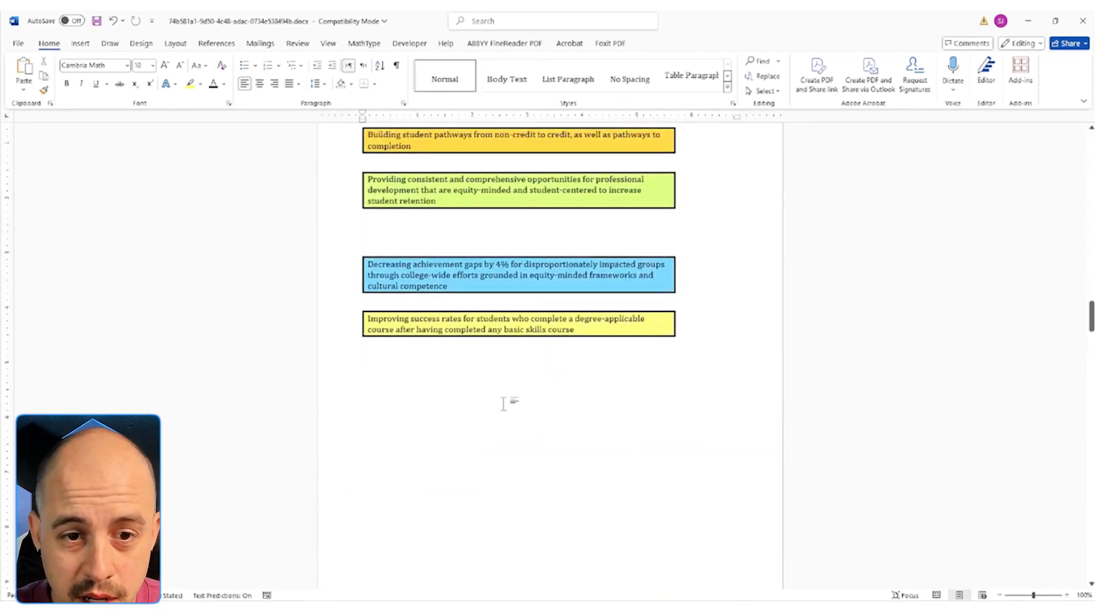
key("ctrl+v")
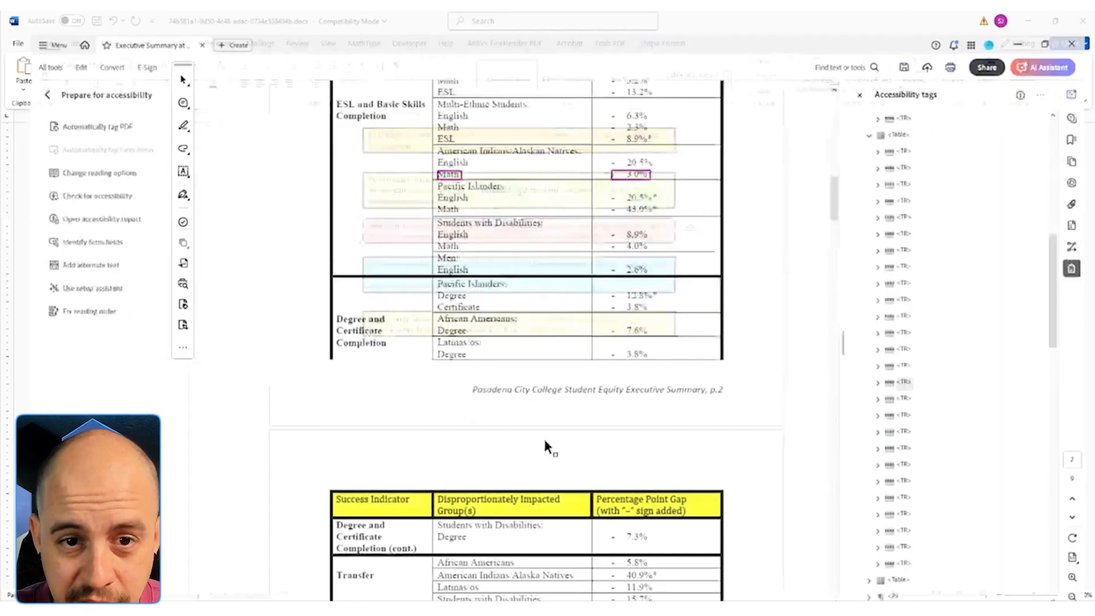
Check the goal box order in the original PDF, then in Word move the blue achievement gaps box directly below the orange pathways box
scroll(543, 436, "down", 15)
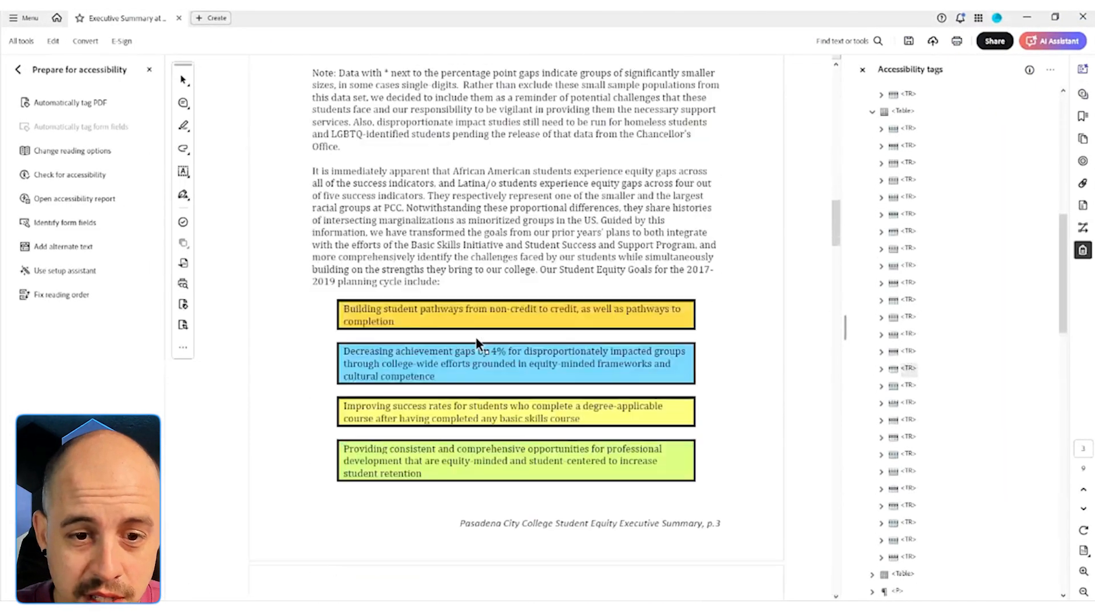
scroll(471, 326, "up", 3)
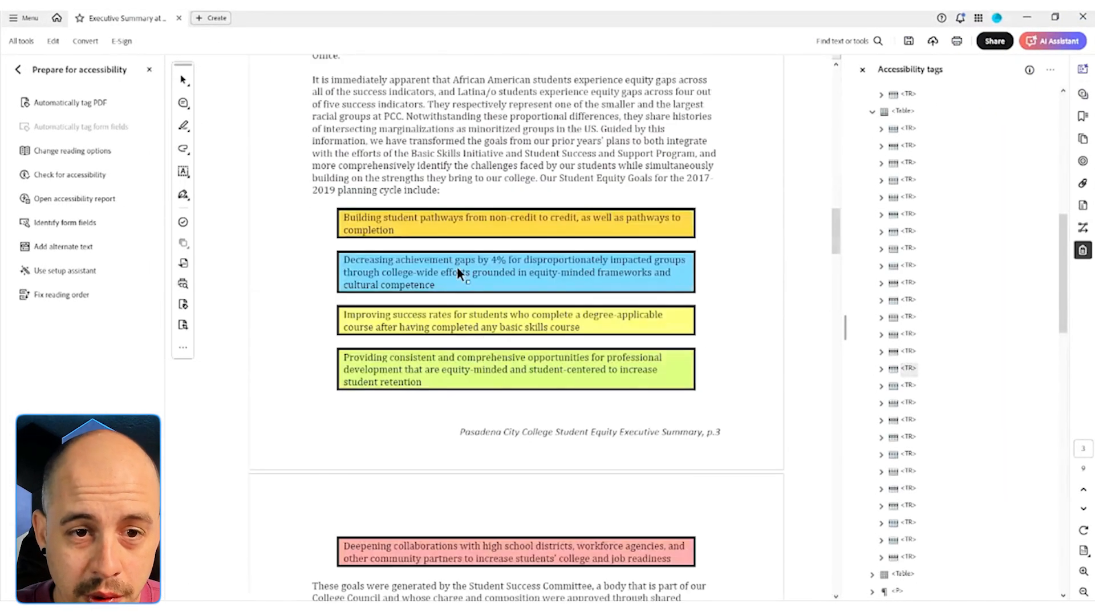
left_click(1027, 17)
scroll(550, 160, "up", 2)
left_click(555, 349)
key("ctrl+x")
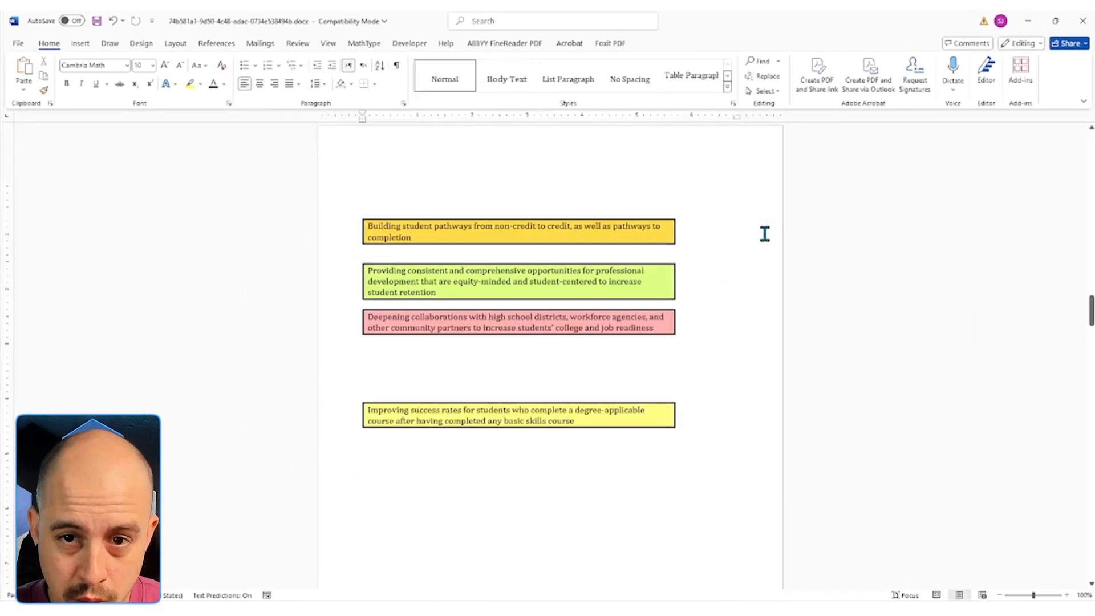
left_click(686, 245)
key("ctrl+v")
Move the green professional development box below the yellow success rates box and the pink collaborations box to the end
left_click(604, 296)
key("ctrl+x")
left_click(611, 466)
key("ctrl+v")
left_click(605, 319)
left_click_drag(605, 325, 621, 525)
Move the lower goal boxes up so they stack closely beneath the blue box in their new order
scroll(552, 386, "down", 1)
left_click(576, 378)
left_click(688, 374)
left_click_drag(599, 367, 599, 282)
left_click_drag(561, 410, 560, 319)
left_click(562, 482)
left_click_drag(562, 478, 545, 378)
left_click(530, 427)
Review the pages after the goal boxes in Word, then read through the original PDF as far as its budget tables
scroll(504, 361, "down", 5)
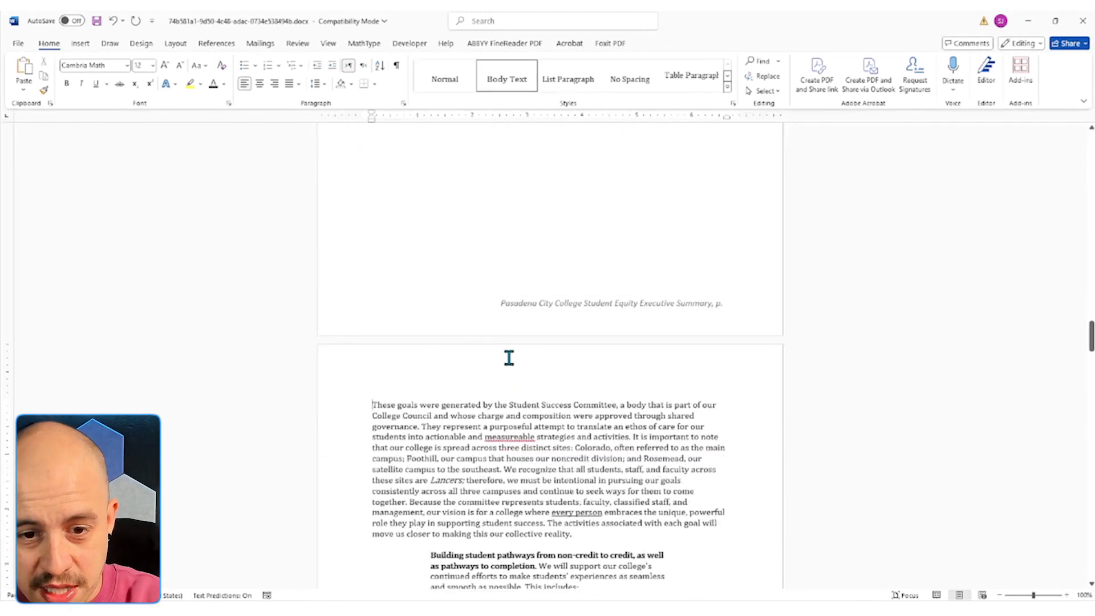
scroll(542, 371, "down", 4)
scroll(543, 371, "down", 10)
left_click(514, 293)
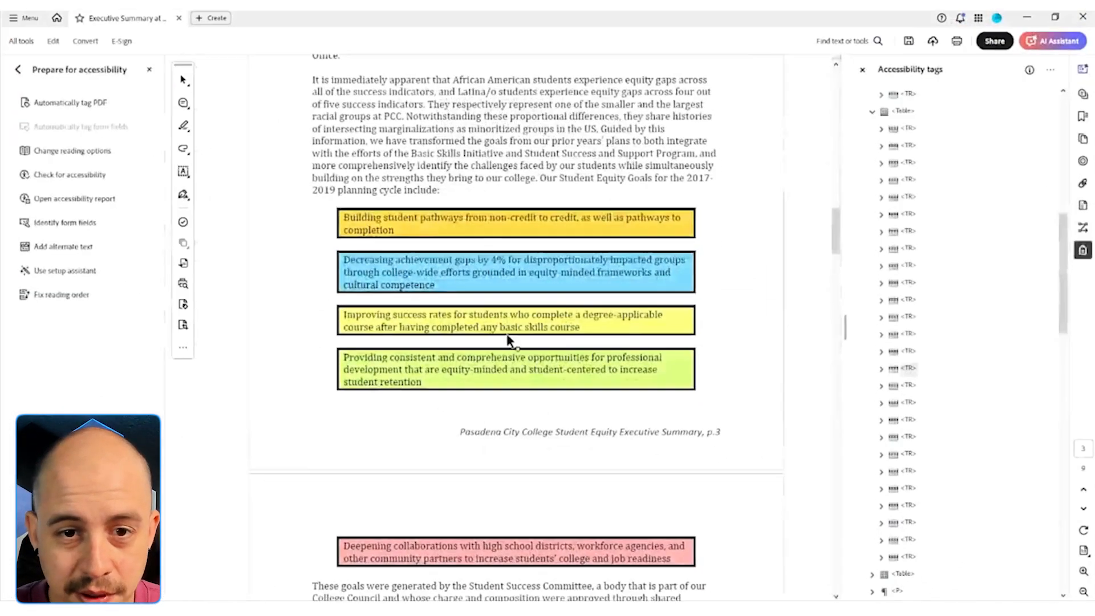
scroll(504, 334, "down", 10)
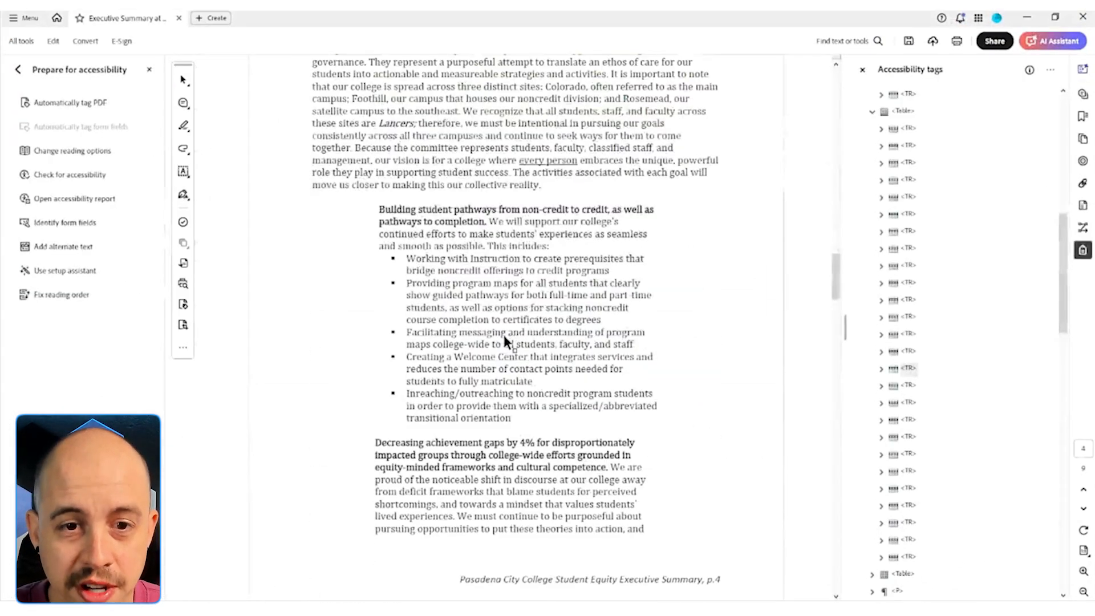
scroll(504, 335, "down", 3)
scroll(497, 329, "down", 20)
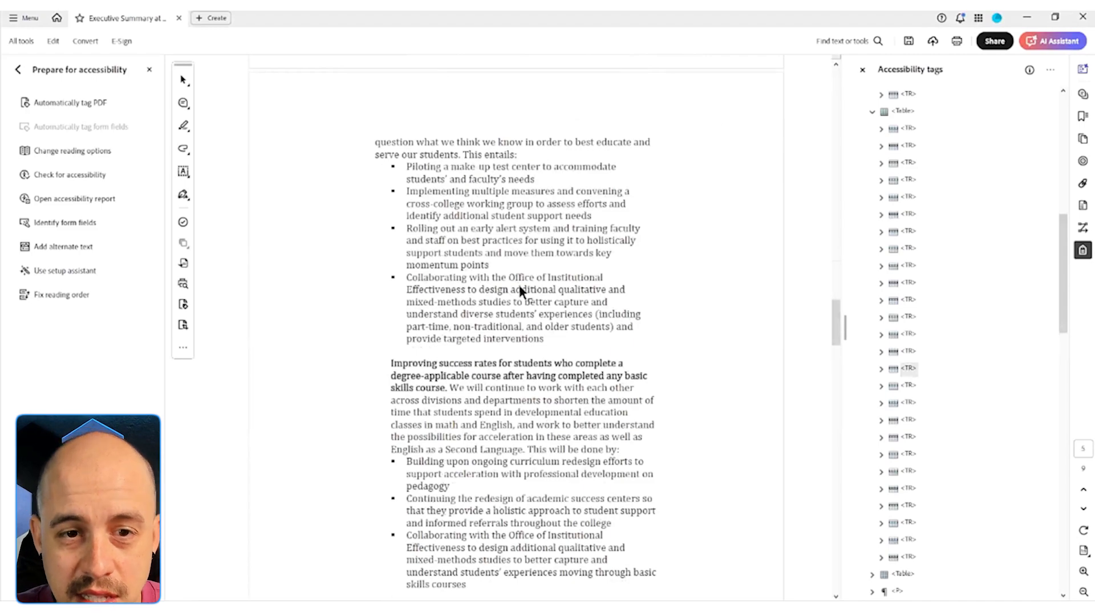
scroll(501, 229, "down", 12)
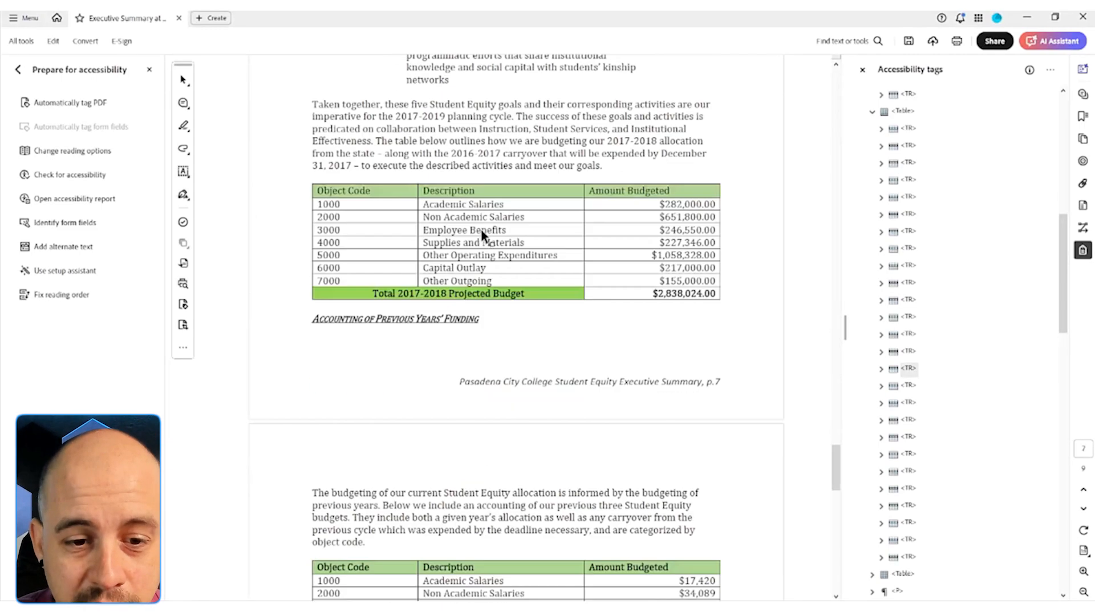
In Word, limit the 2017-2018 projected budget table's style options to Header Row and Total Row
left_click(1027, 18)
scroll(675, 335, "up", 10)
scroll(512, 320, "down", 15)
left_click(602, 196)
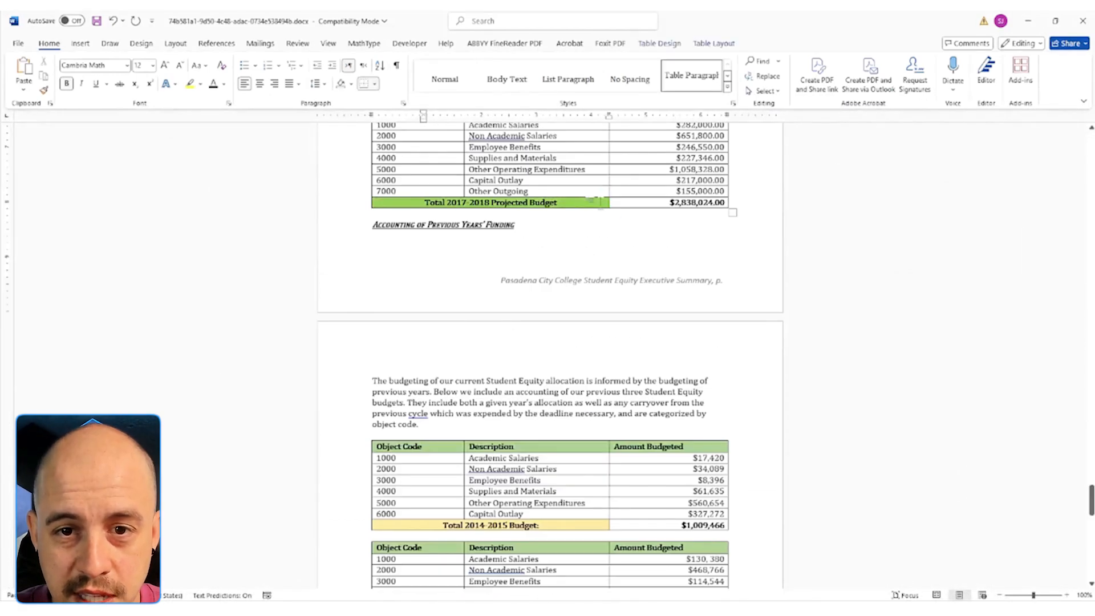
scroll(611, 254, "up", 3)
left_click(723, 44)
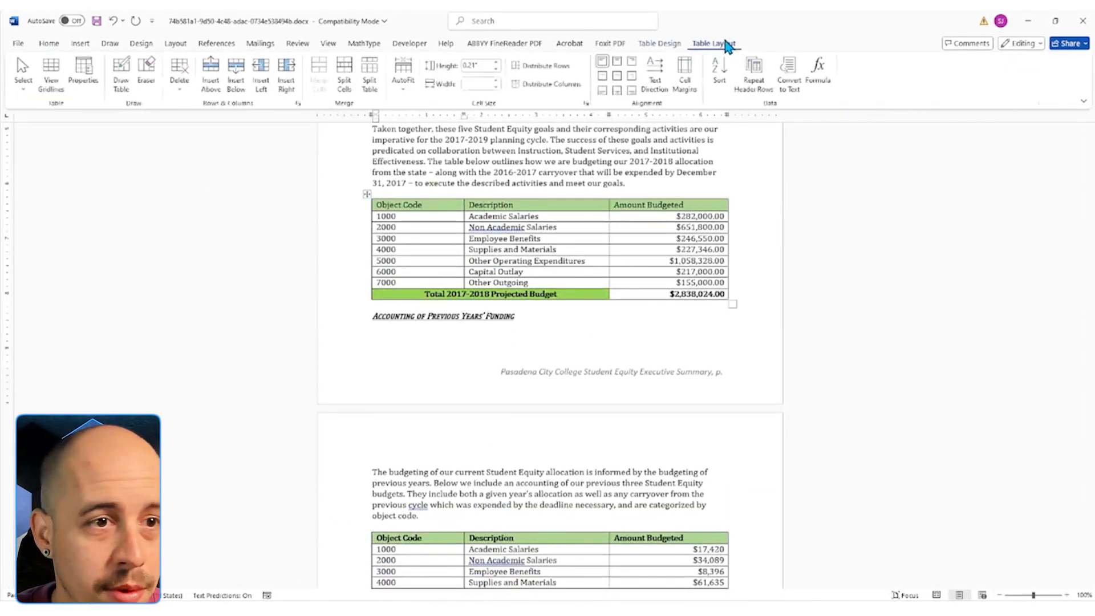
left_click(663, 46)
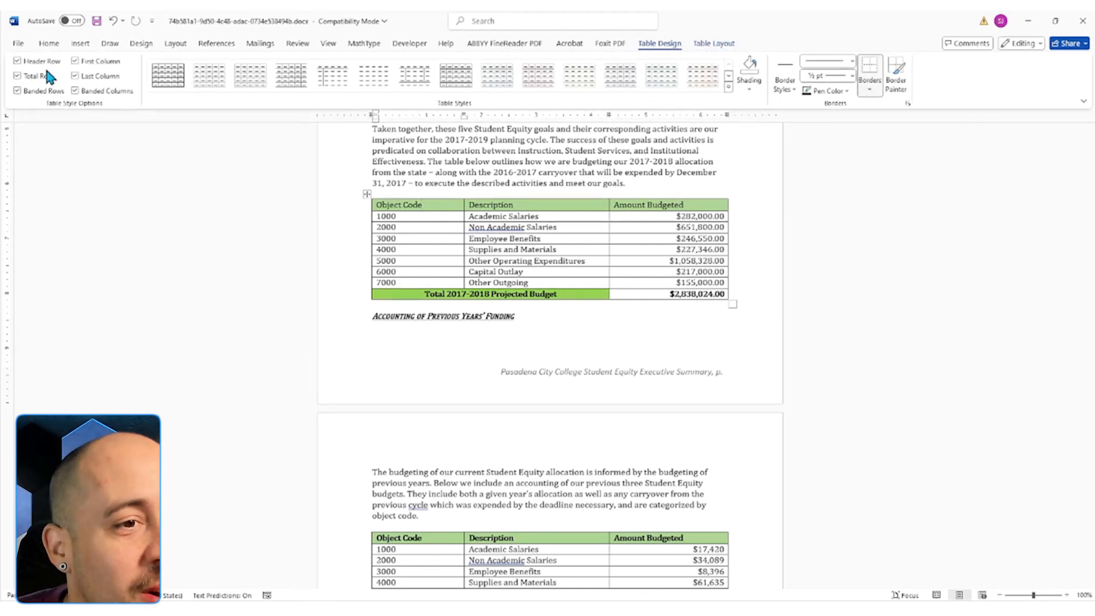
left_click(44, 80)
left_click(43, 90)
left_click(98, 89)
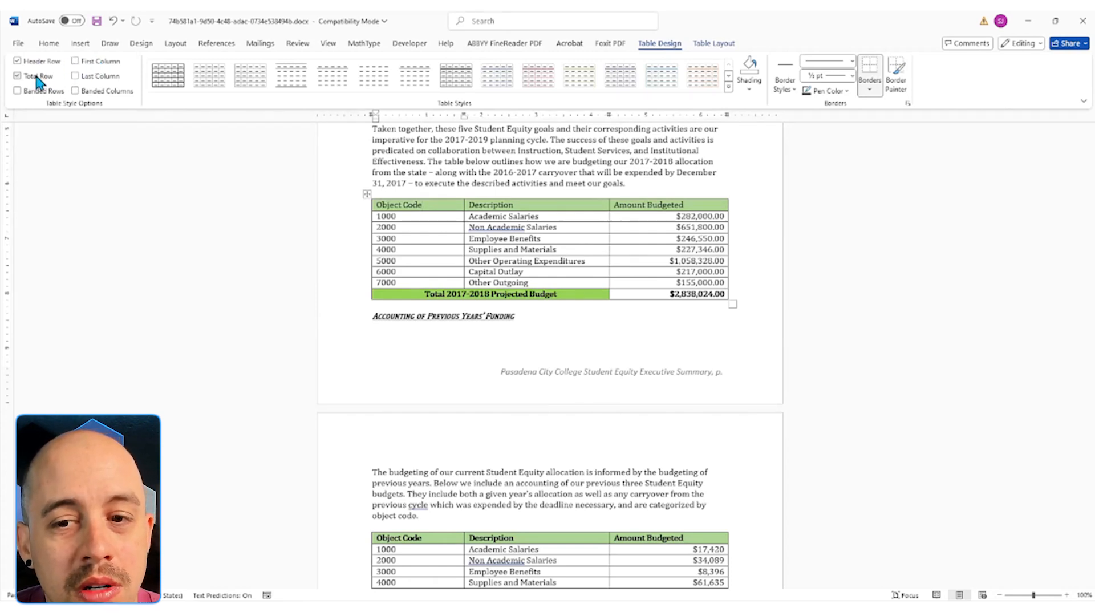
Limit the 2014-2015 budget table's style options to Header Row and Total Row
scroll(409, 339, "down", 3)
left_click(496, 379)
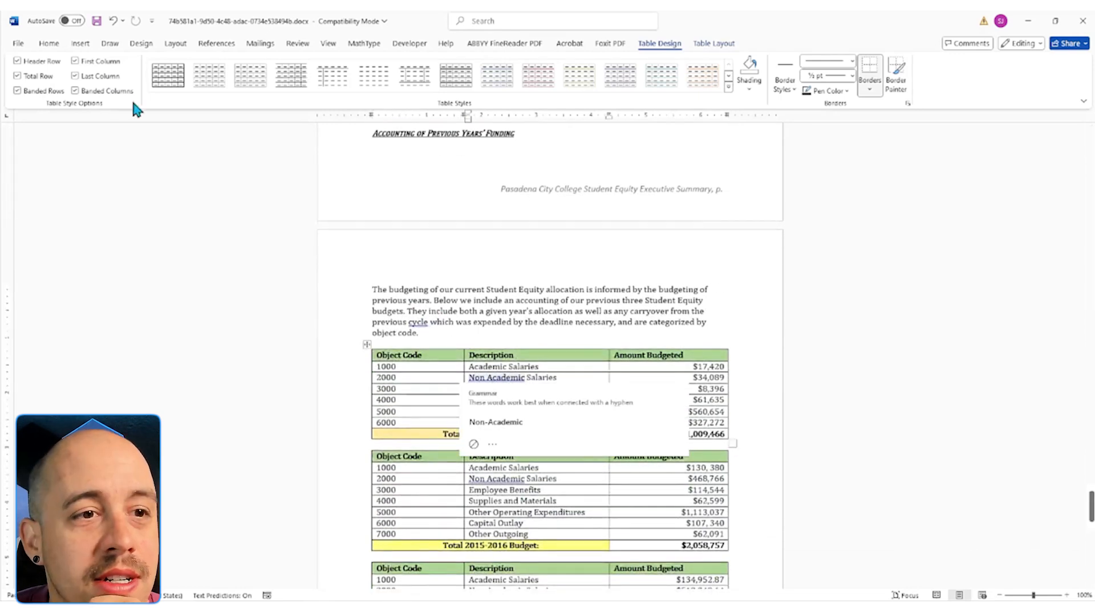
left_click(76, 61)
left_click(80, 91)
left_click(50, 91)
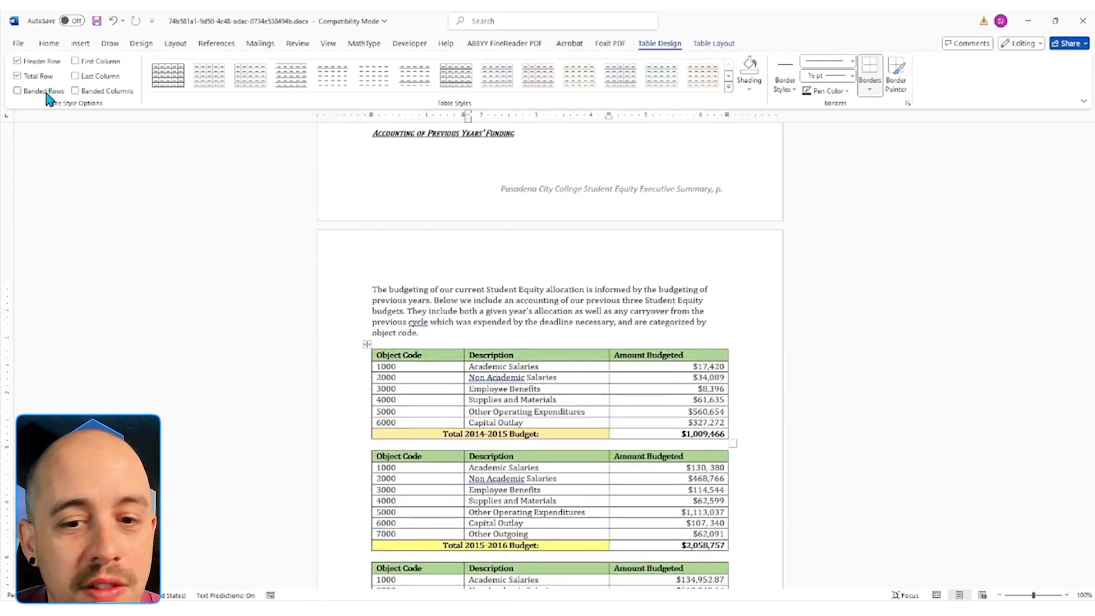
Turn off the First Column, Last Column and Banded Rows style options for the 2016-2017 budget table
scroll(571, 354, "down", 3)
left_click(529, 428)
left_click(110, 63)
left_click(101, 76)
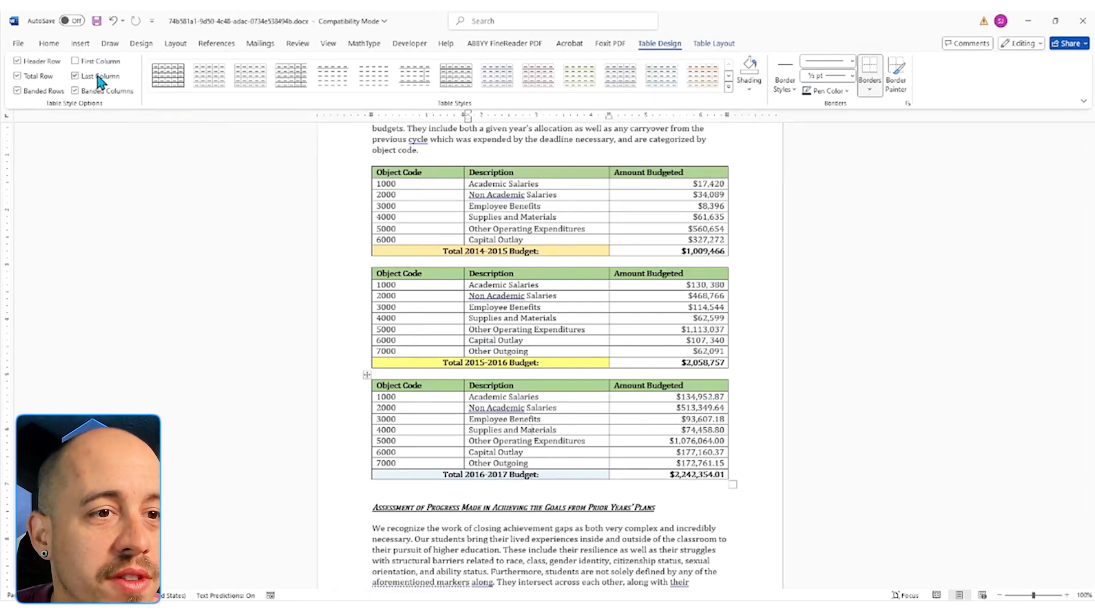
left_click(55, 92)
Look over the closing pages and the earlier content of the document, then save the Word file
scroll(486, 291, "down", 5)
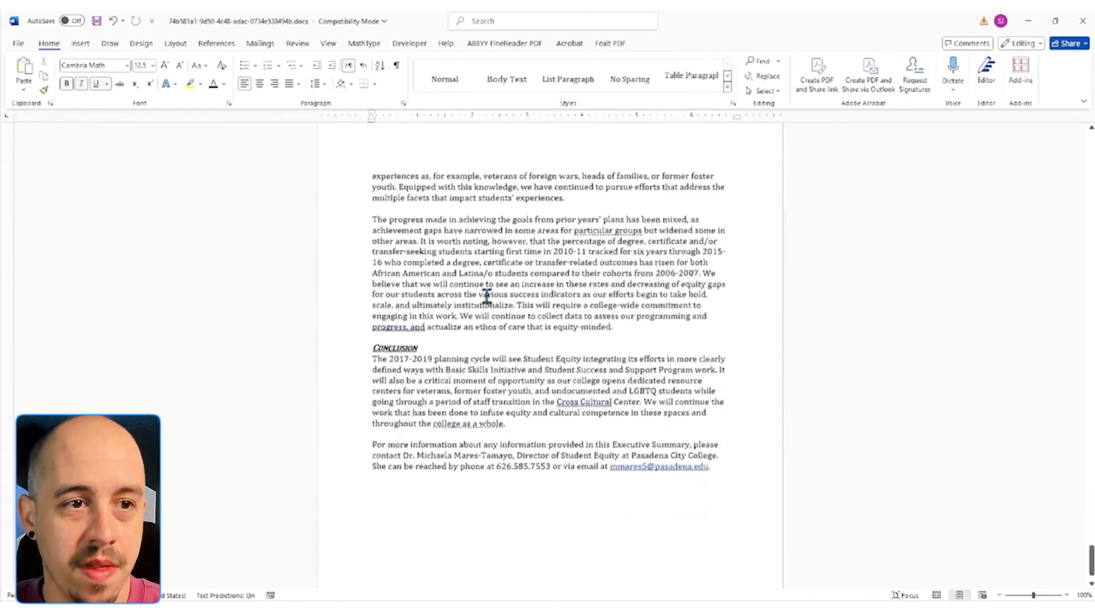
scroll(498, 283, "down", 1)
scroll(482, 204, "up", 20)
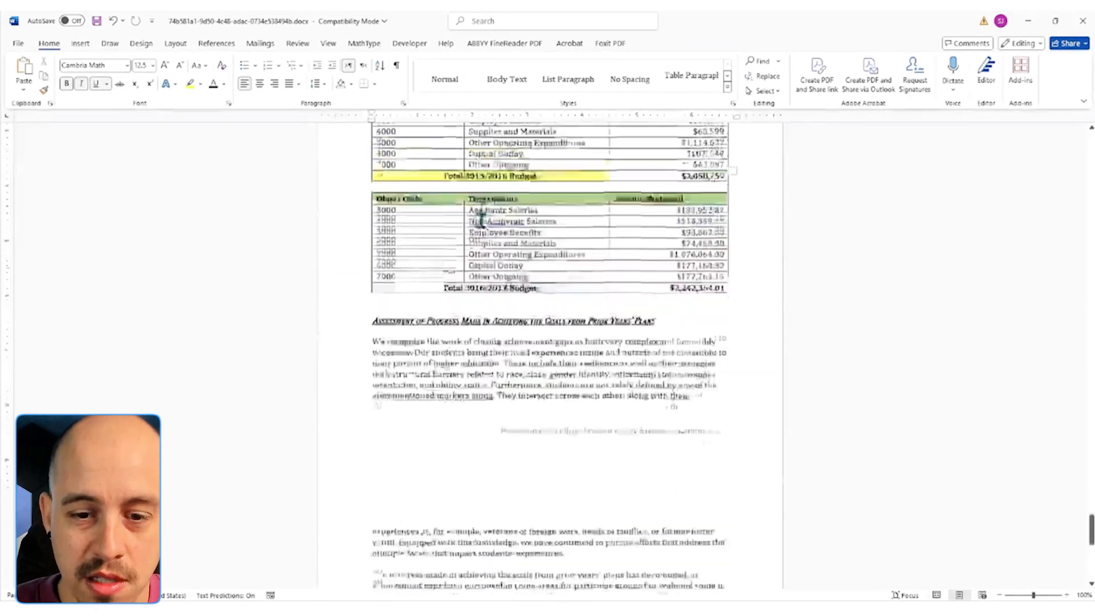
scroll(465, 234, "up", 5)
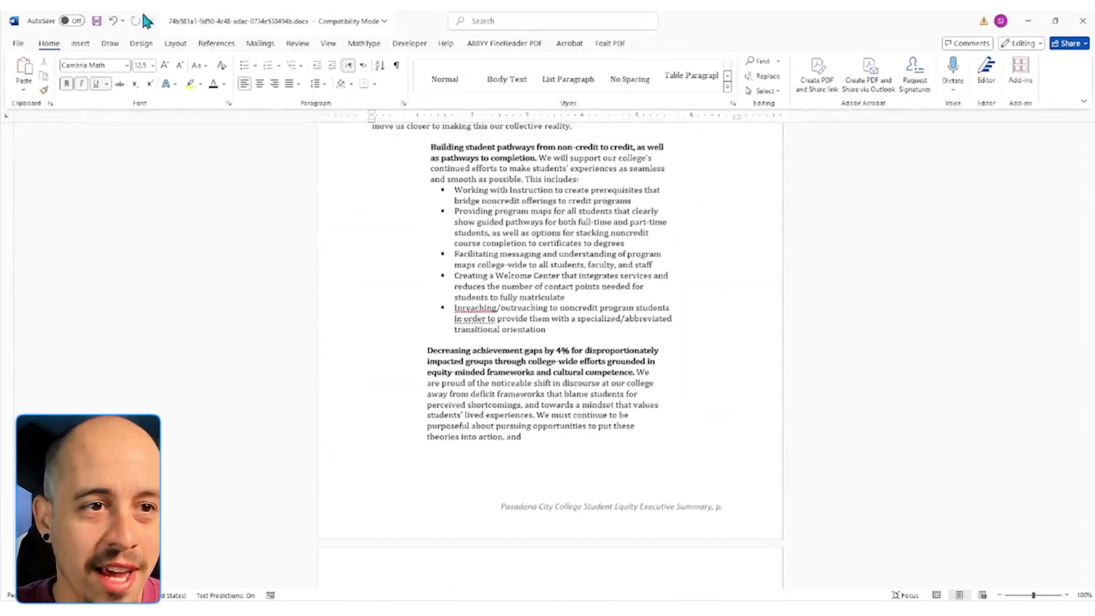
left_click(97, 22)
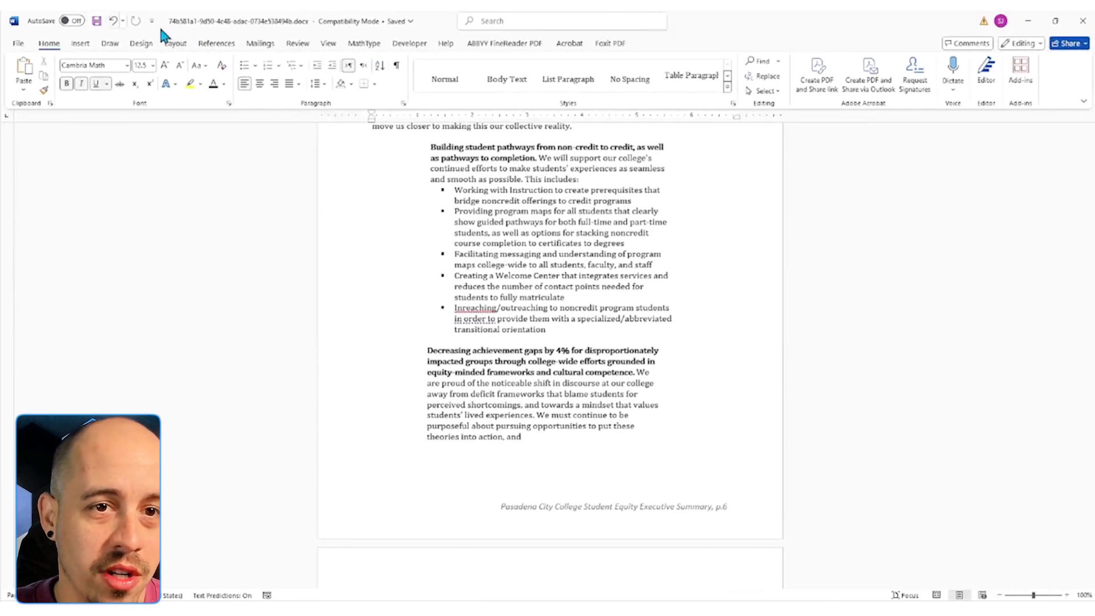
Create a PDF from the document with Acrobat, accept marking it as PDF/UA compliant, and save it to the Desktop
left_click(569, 43)
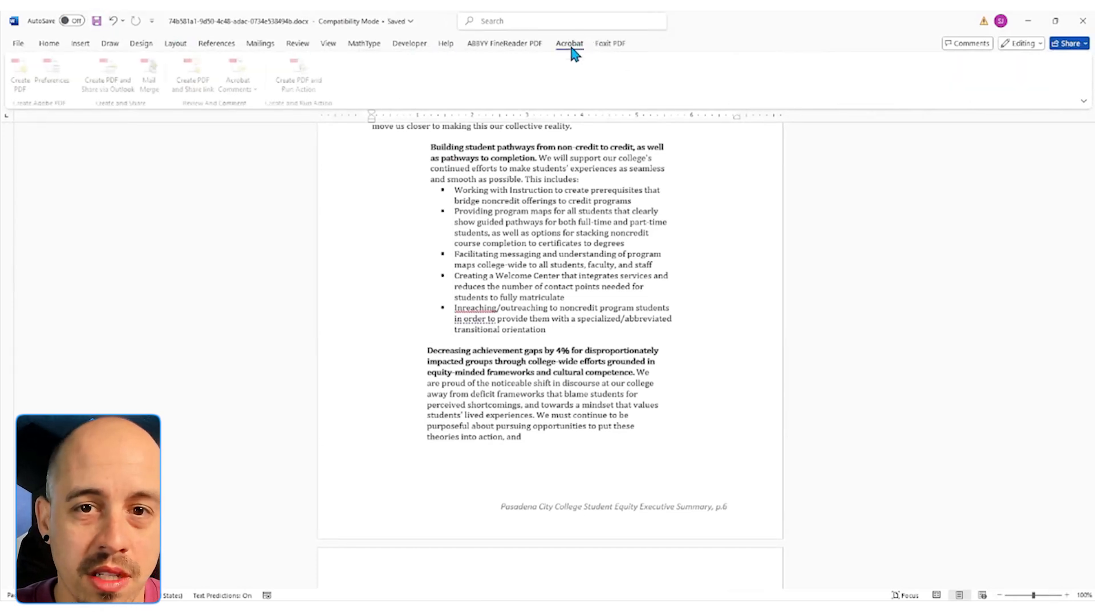
left_click(111, 67)
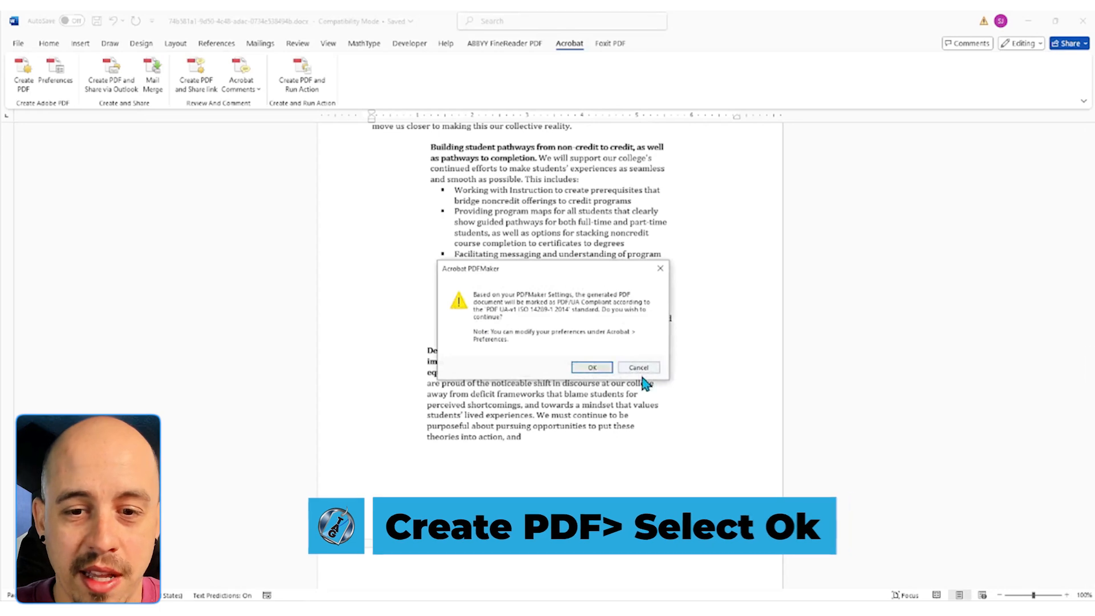
left_click(601, 370)
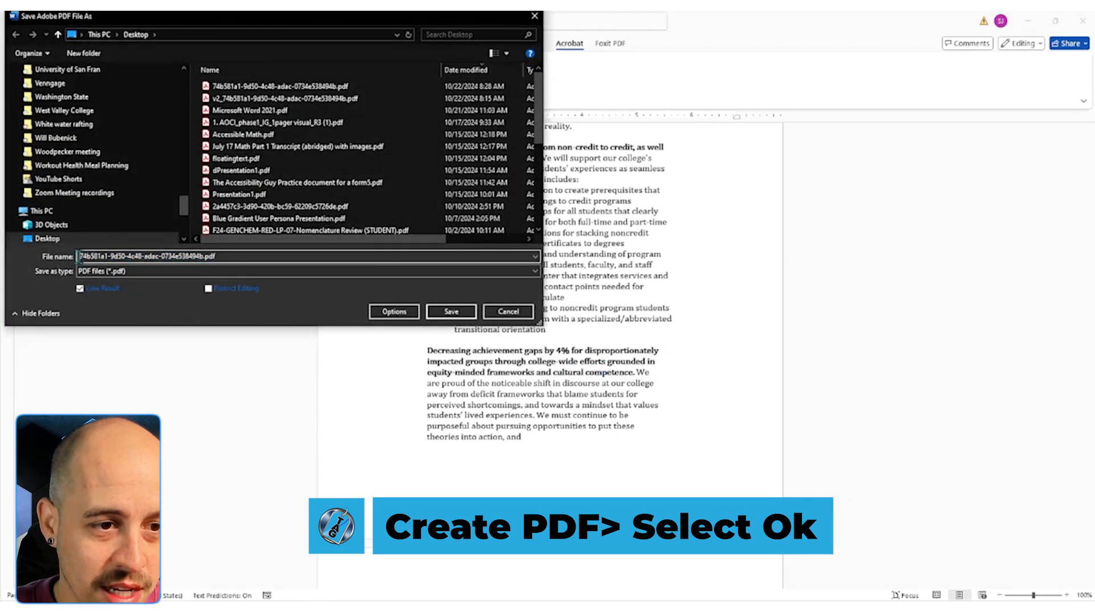
left_click(454, 310)
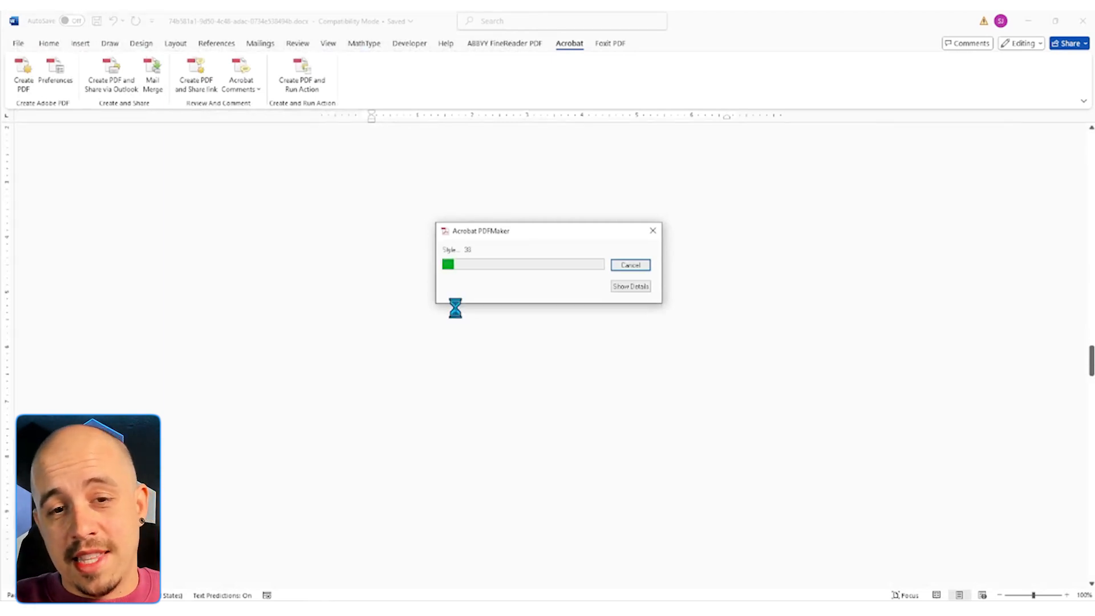
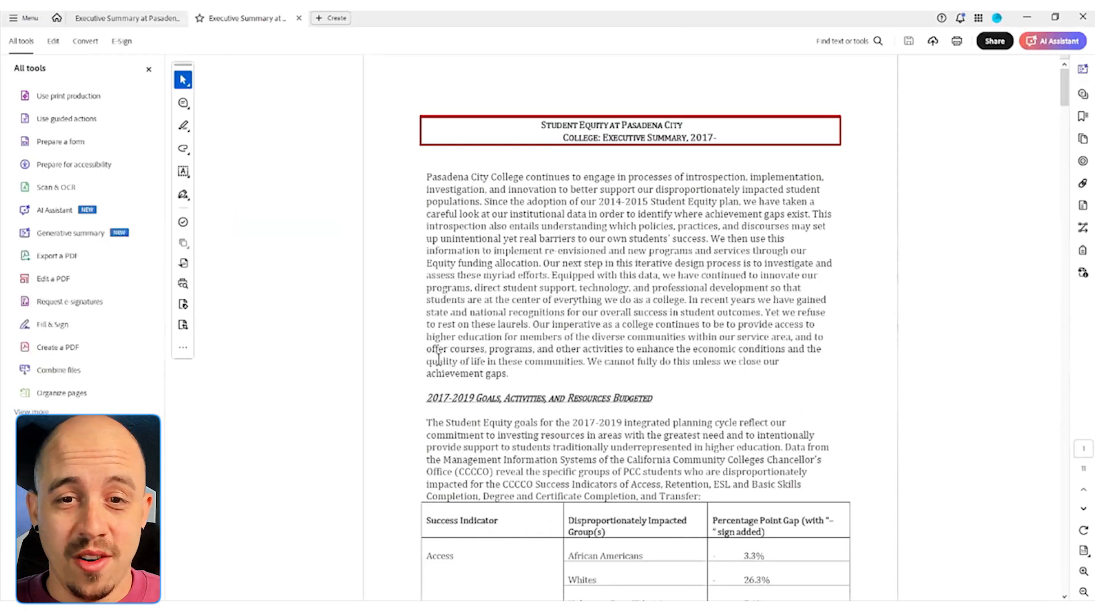
Open the new PDF's accessibility tags and examine them from the first paragraph through the heading into the success indicator table's rows
scroll(876, 196, "down", 5)
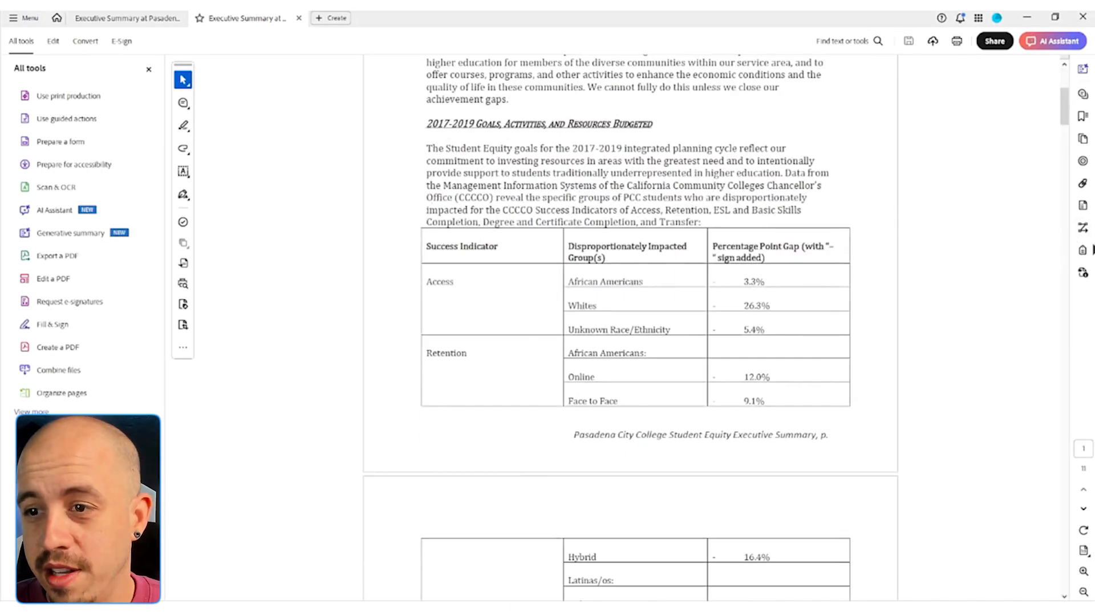
left_click(1082, 251)
left_click(905, 147)
key("Down")
key("Down")
key("Down")
key("Down")
key("Down")
key("Down")
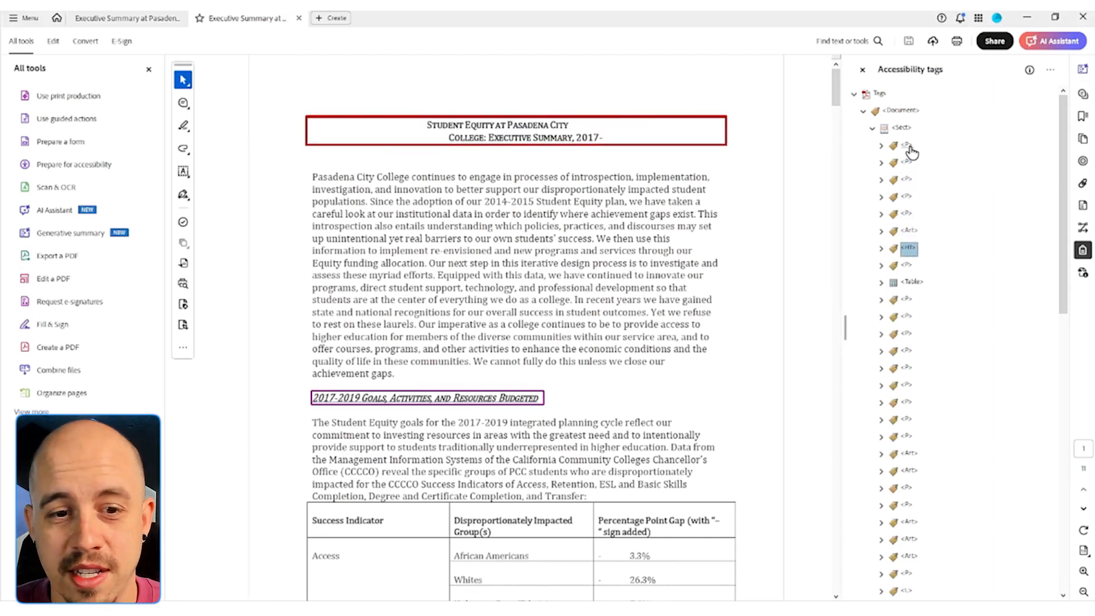
key("Down")
key("Down")
key("Right")
key("Down")
key("Down")
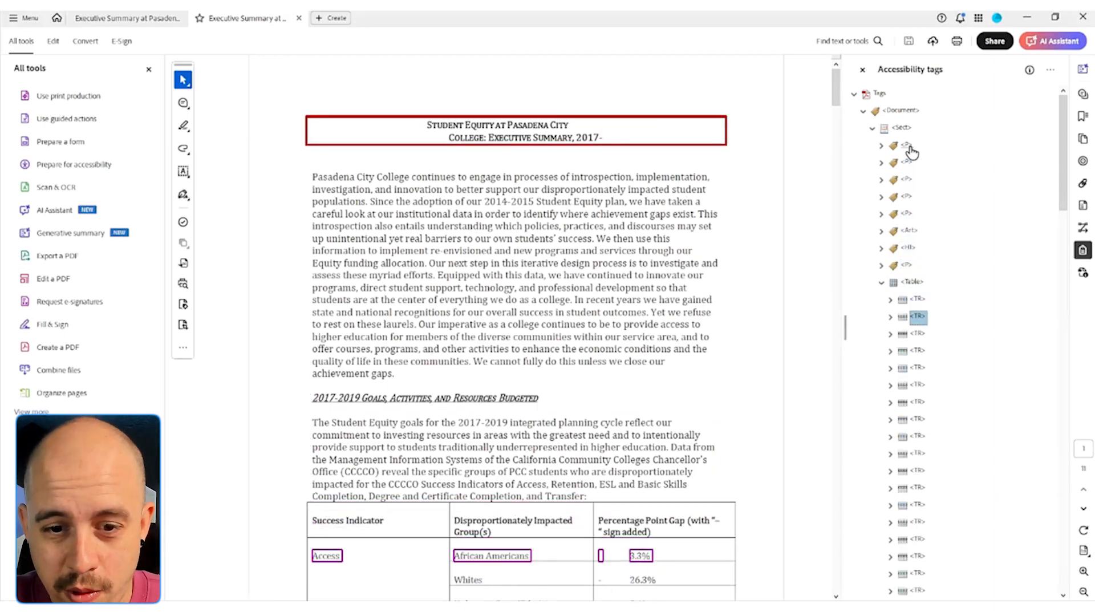
Step through the table's Retention rows in the tag tree and expand two rows to inspect their header and data cell tags
key("Down")
key("Down")
key("Down")
key("Down")
key("Up")
key("Down")
key("Down")
key("Down")
key("Down")
key("Down")
key("Down")
key("Down")
key("Down")
key("Down")
key("Down")
key("Down")
key("Down")
key("Up")
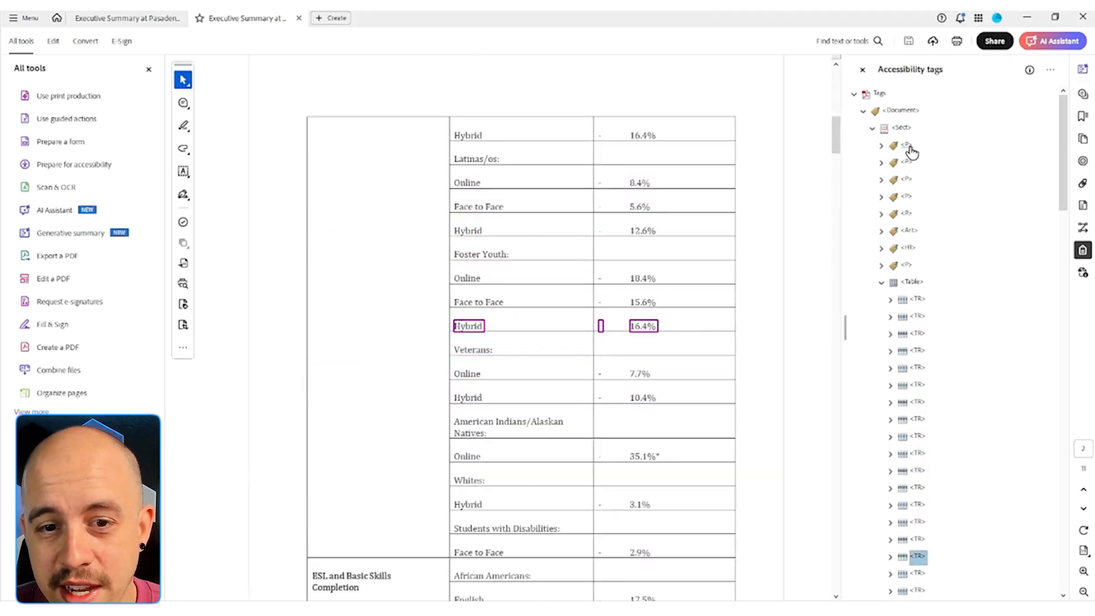
key("Right")
key("Down")
key("Down")
key("Down")
key("Down")
key("Right")
Check the remaining table row tags from the Retention rows through ESL, Degree and Certificate Completion, and Transfer
key("Down")
key("Down")
key("Down")
key("Down")
key("Down")
key("Down")
key("Down")
key("Down")
key("Down")
key("Down")
key("Down")
key("Down")
key("Down")
key("Down")
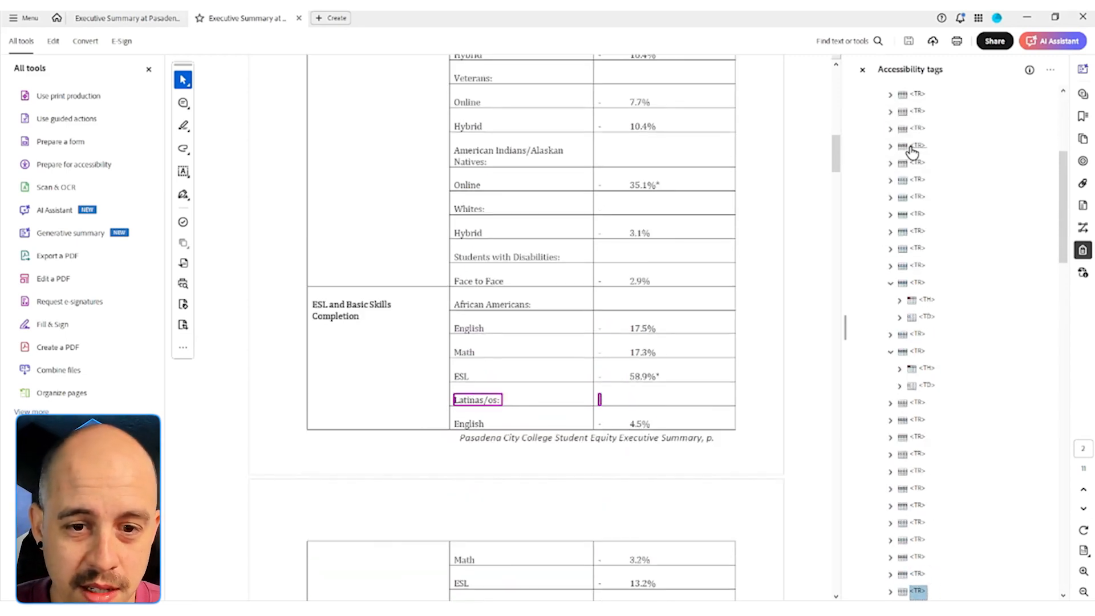
key("Down")
key("Down")
key("Down")
key("Down")
key("Down")
key("Down")
key("Down")
key("Down")
key("Down")
key("Down")
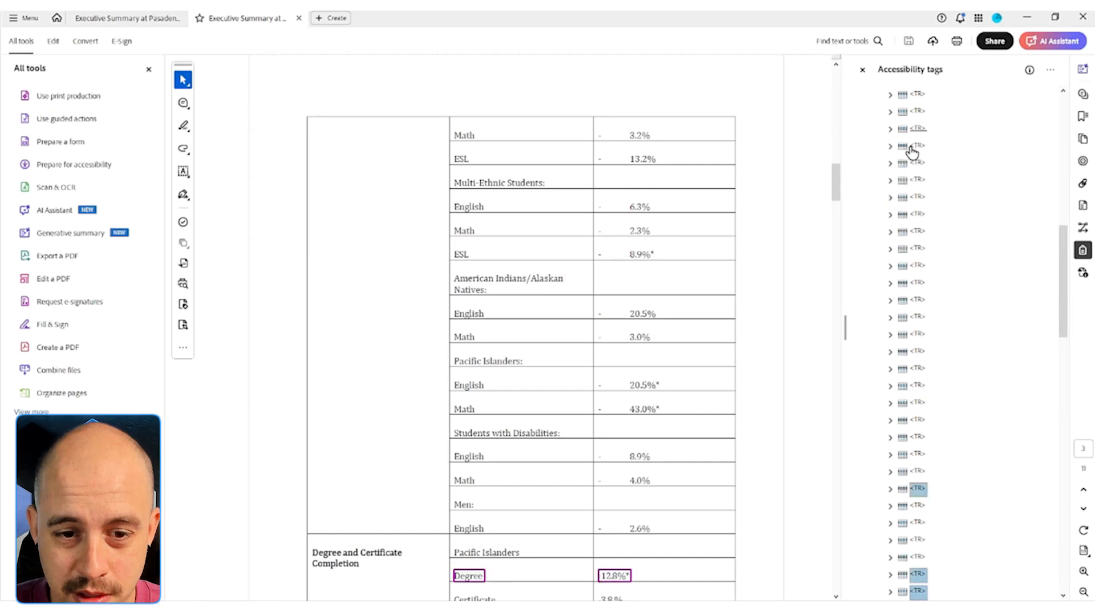
key("Down")
key("Down")
key("Down")
key("Down")
key("Down")
key("Down")
key("Down")
key("Down")
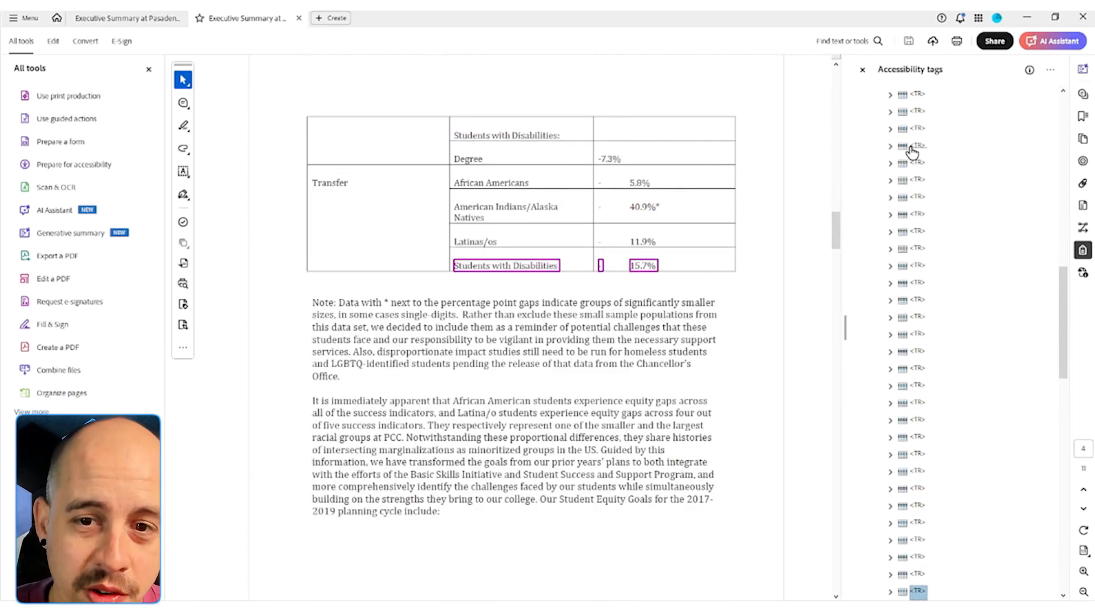
Check the tags following the table, covering the note paragraphs, the goal boxes and the goal descriptions up to improving success rates
key("Down")
key("Down")
key("Down")
key("Down")
key("Down")
key("Down")
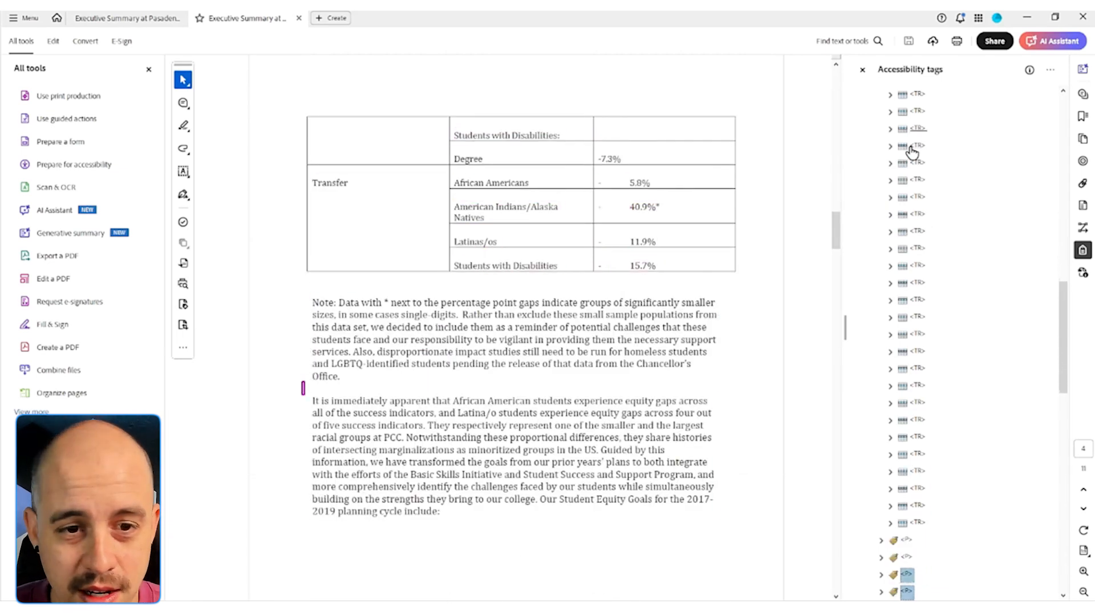
key("Down")
key("Down")
key("Down")
key("Down")
key("Down")
key("Down")
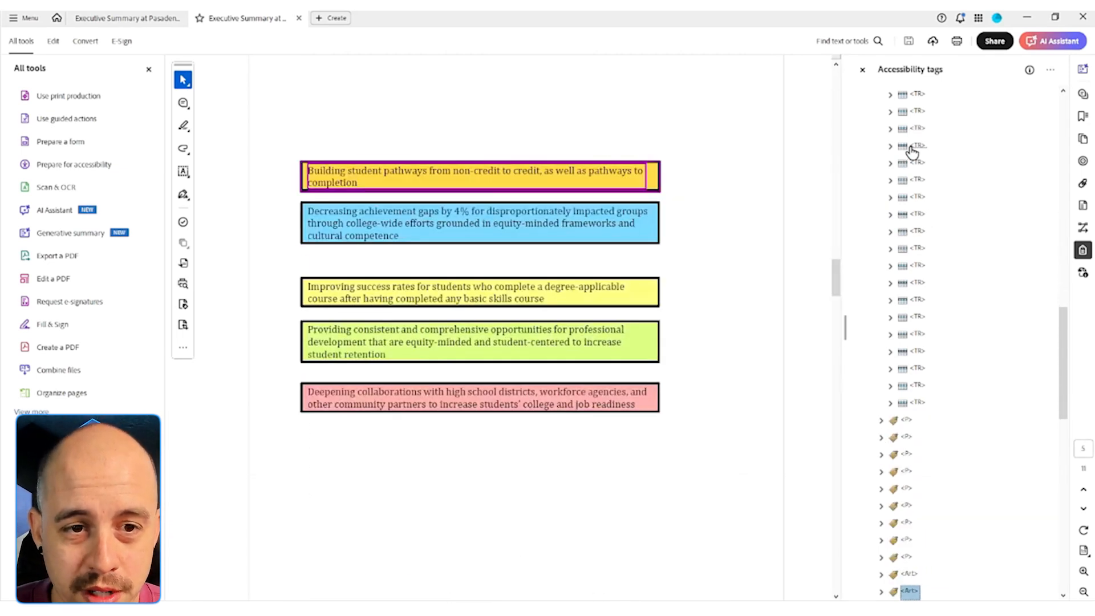
key("Down")
key("Down")
key("Down")
key("Down")
key("Down")
key("Down")
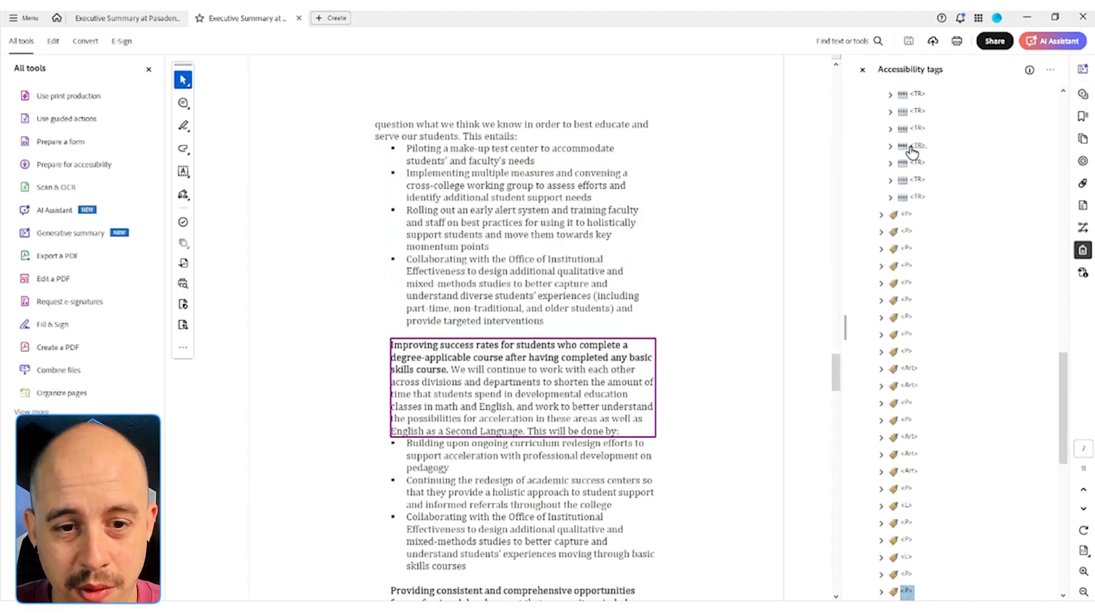
Check the remaining tags after the improving success rates description, through the lists and tables, up to the Conclusion heading
key("Up")
key("Up")
key("Up")
key("Up")
key("Up")
key("Up")
key("Up")
key("Up")
key("Up")
key("Up")
key("Up")
key("Up")
key("Up")
key("Up")
key("Up")
key("Up")
key("Up")
key("Up")
key("Up")
key("Up")
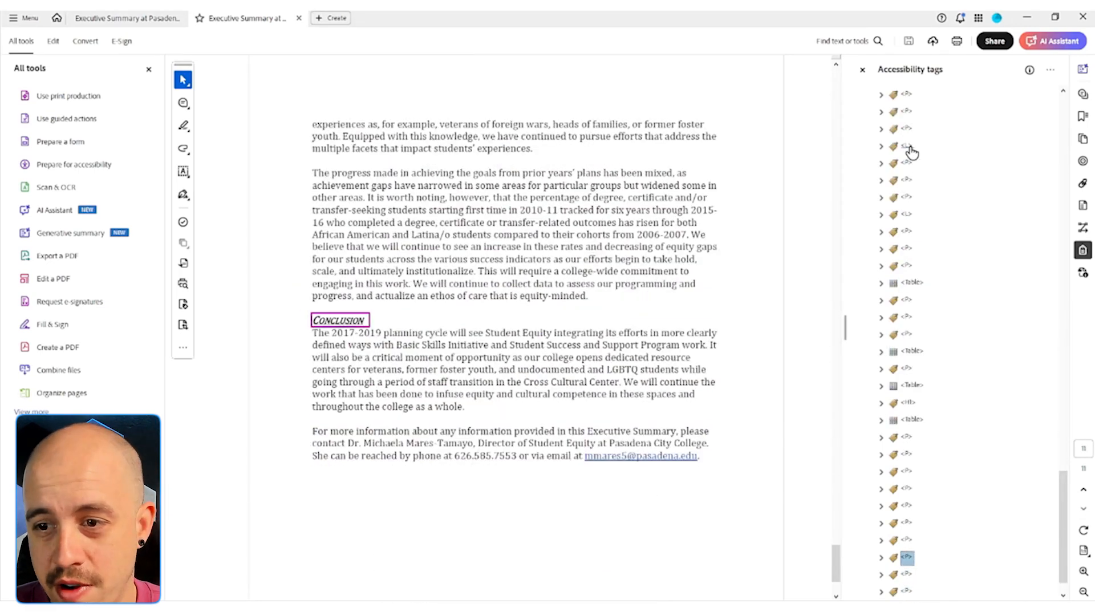
Return to the start of the tag tree, collapsing the success indicator table's tag along the way
key("Up")
key("Up")
key("Up")
key("Up")
key("Up")
key("Up")
key("Up")
key("Up")
key("Up")
key("Up")
key("Up")
key("Up")
key("Up")
key("Up")
key("Up")
key("Up")
key("Up")
key("Up")
key("Up")
key("Up")
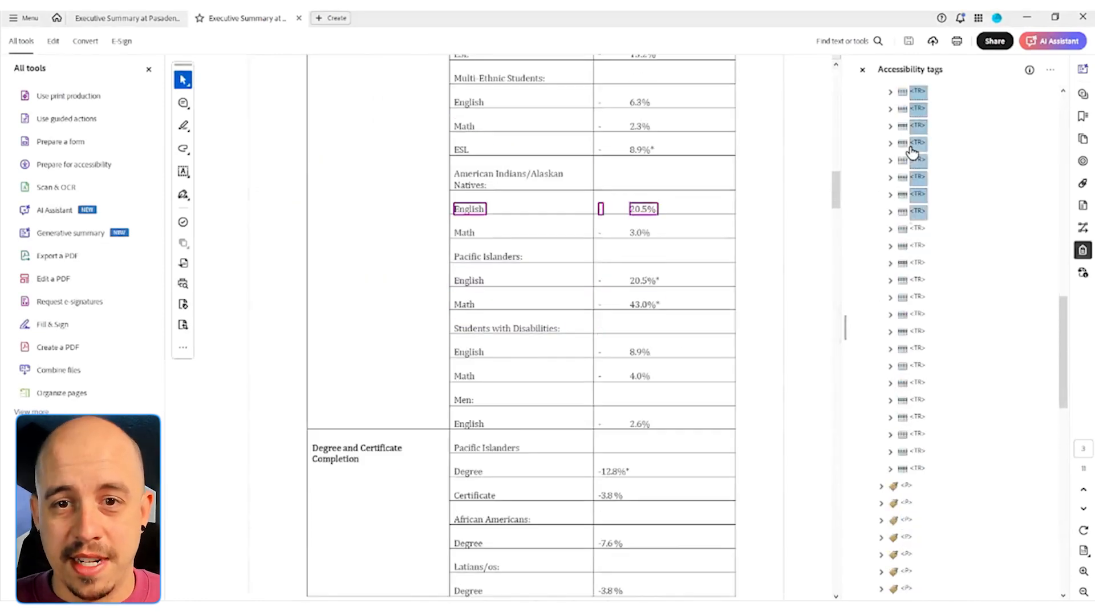
key("Left")
key("Left")
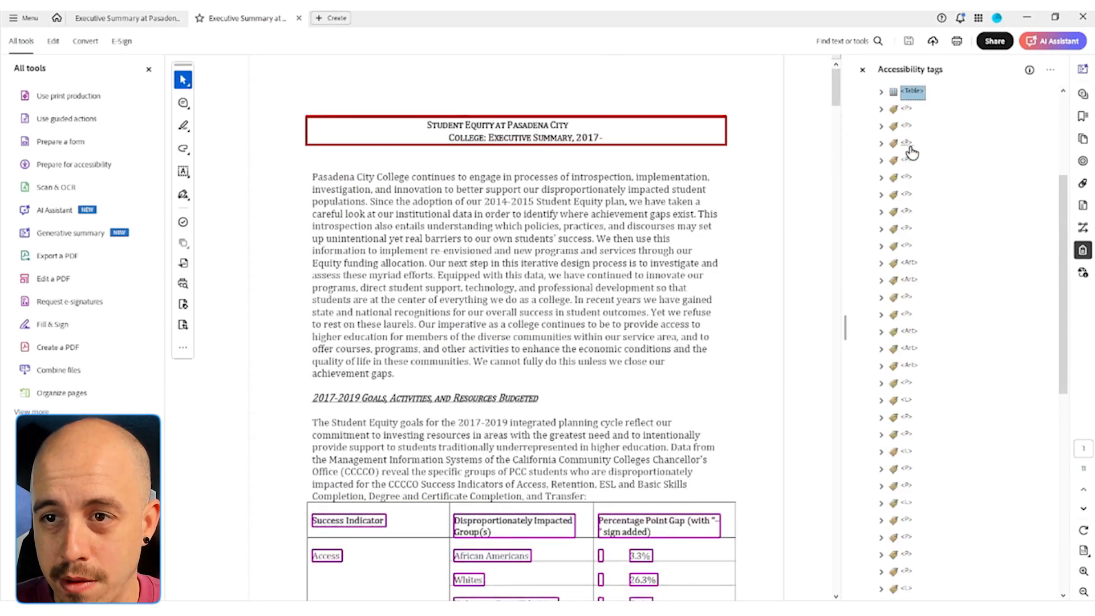
key("Up")
key("Up")
key("Up")
key("Up")
key("Up")
key("Up")
key("Up")
key("Up")
key("Up")
key("Up")
key("Up")
Expand the first four paragraph tags and change their blank content to page artifacts
key("Down")
key("Down")
key("Down")
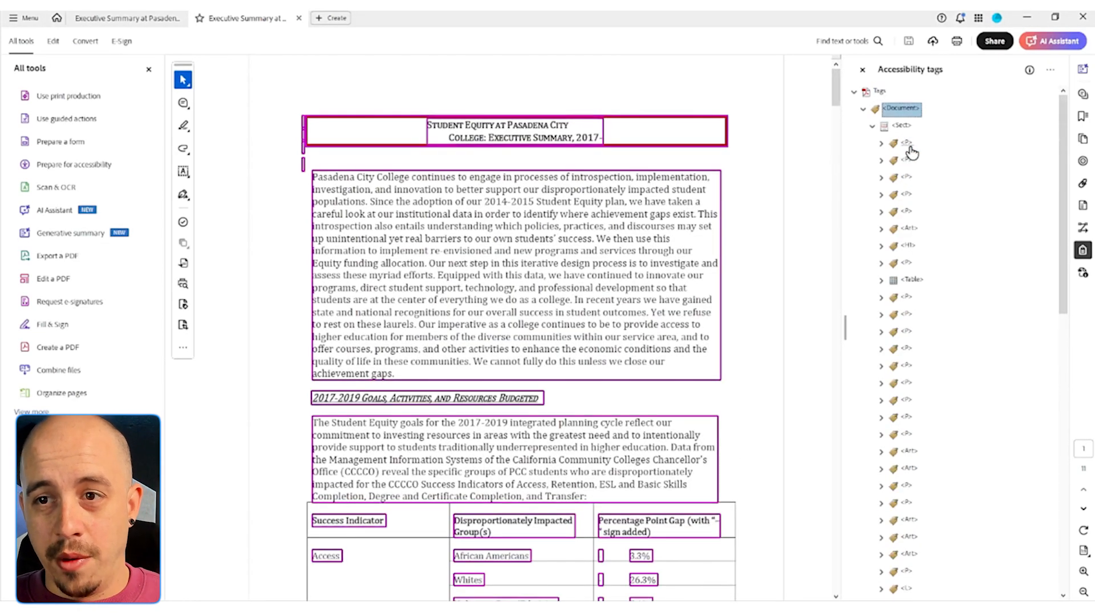
key("Right")
key("Down")
key("Down")
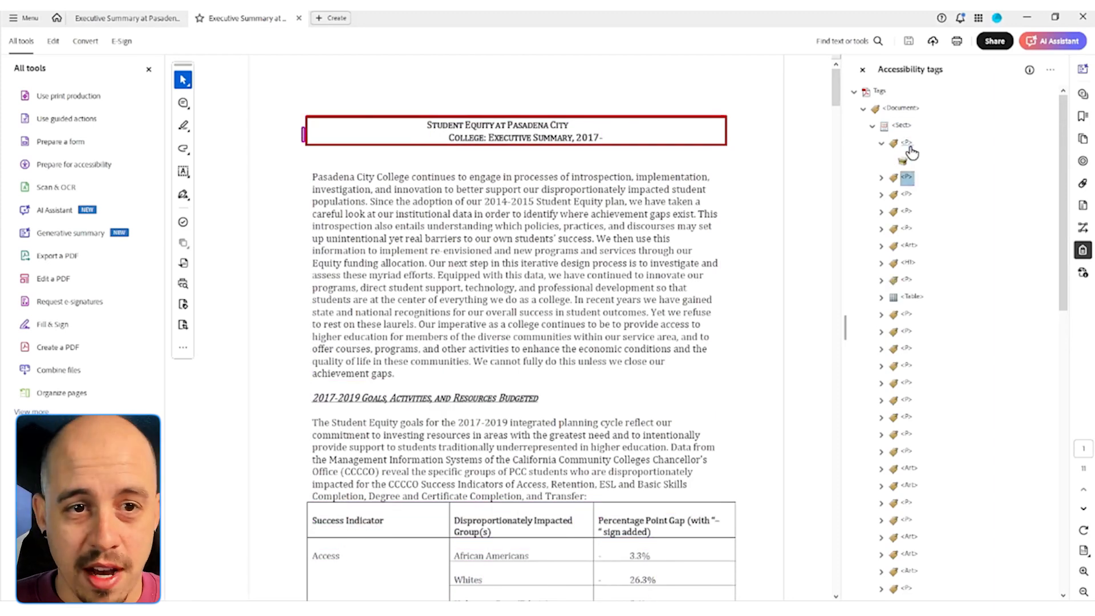
key("Right")
key("Down")
key("Down")
key("Right")
key("Down")
key("Down")
key("Down")
key("Up")
key("Right")
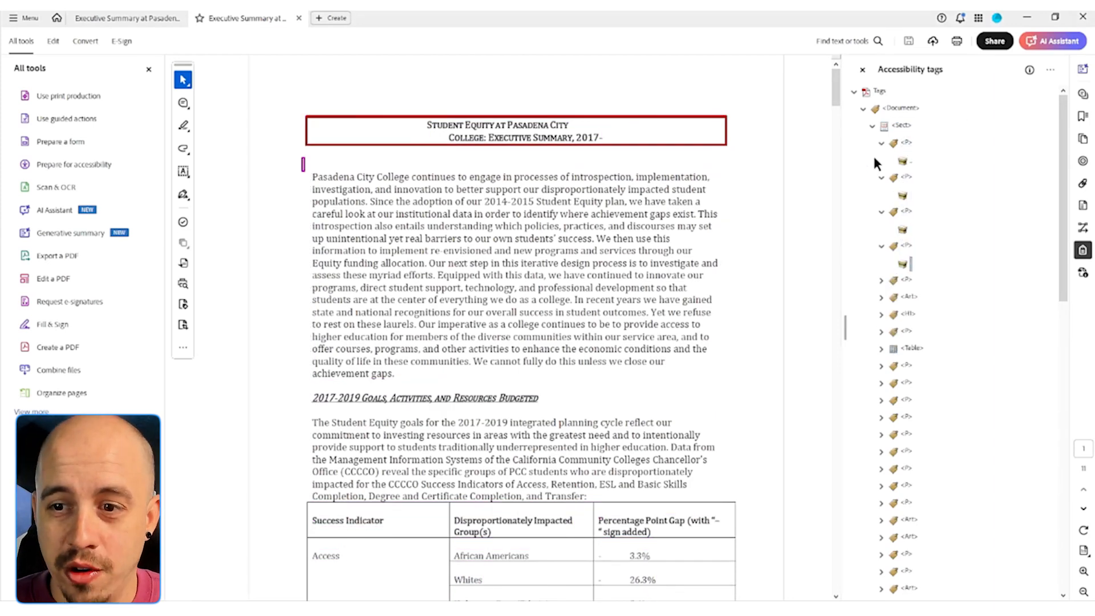
left_click(900, 198, "ctrl")
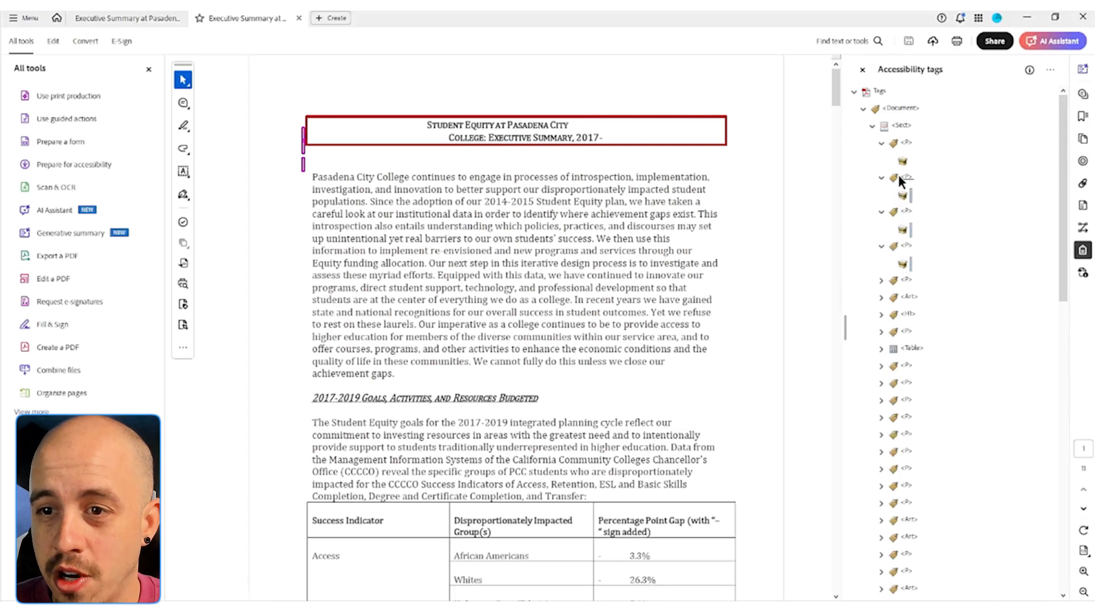
right_click(903, 167)
left_click(970, 336)
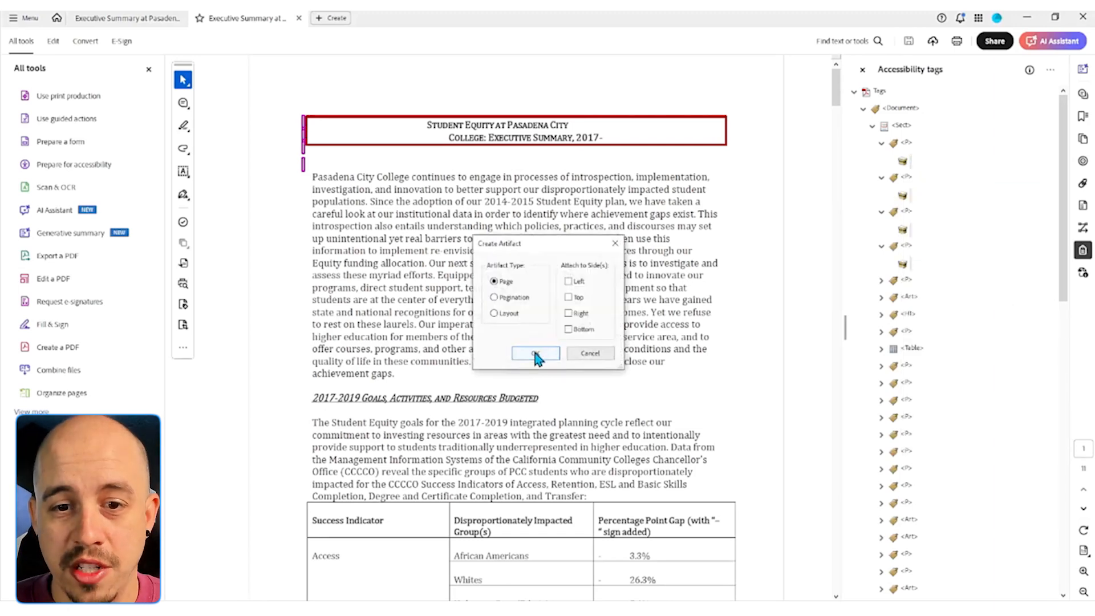
left_click(537, 356)
Delete the four emptied paragraph tags at the beginning of the section
left_click(912, 142)
key("Delete")
key("Delete")
key("Delete")
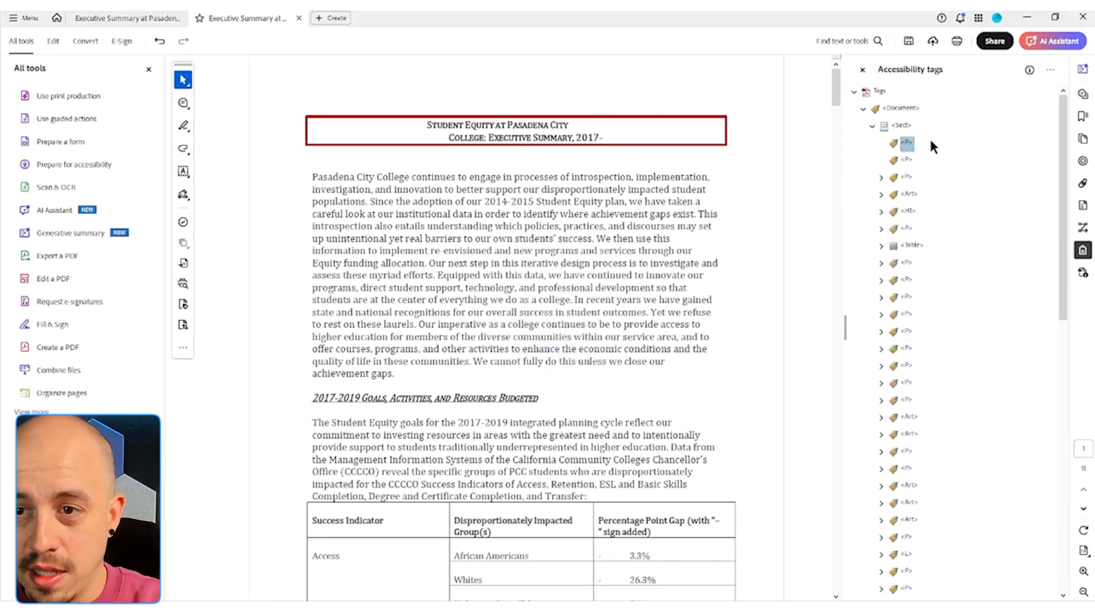
key("Delete")
key("Down")
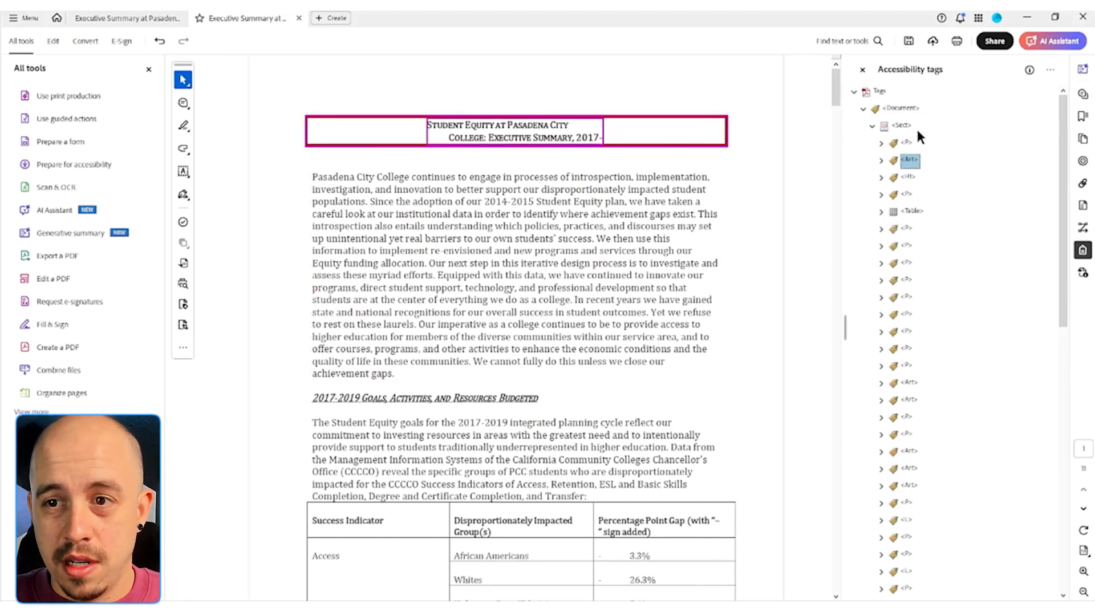
Move the introductory paragraph's tag after the title's Art tag, and move the title paragraph out of that Art tag
key("Up")
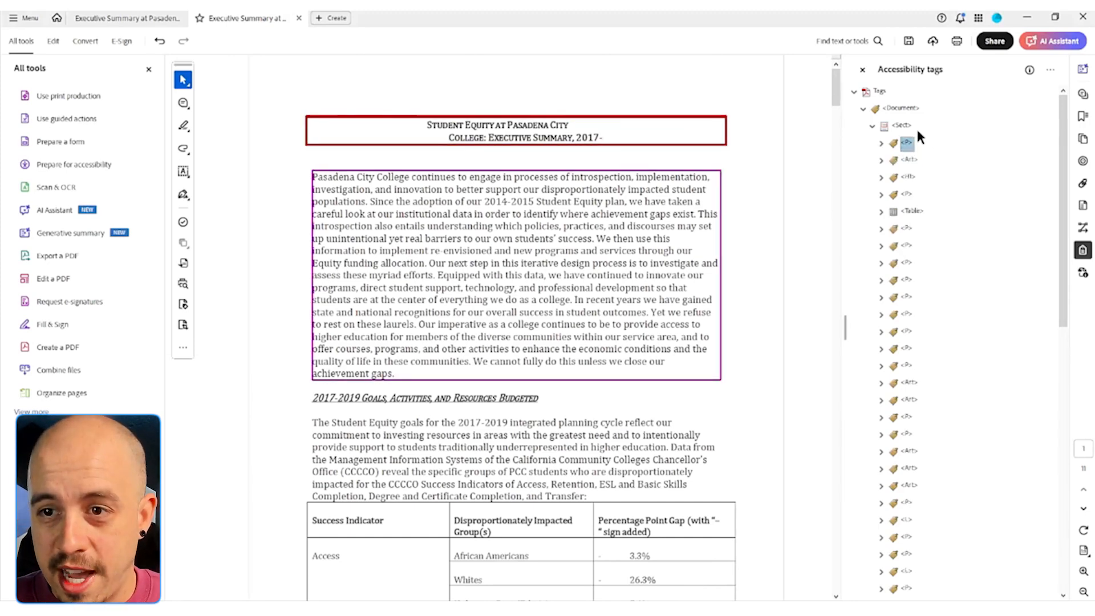
key("ctrl+x")
key("ctrl+v")
key("Right")
key("Down")
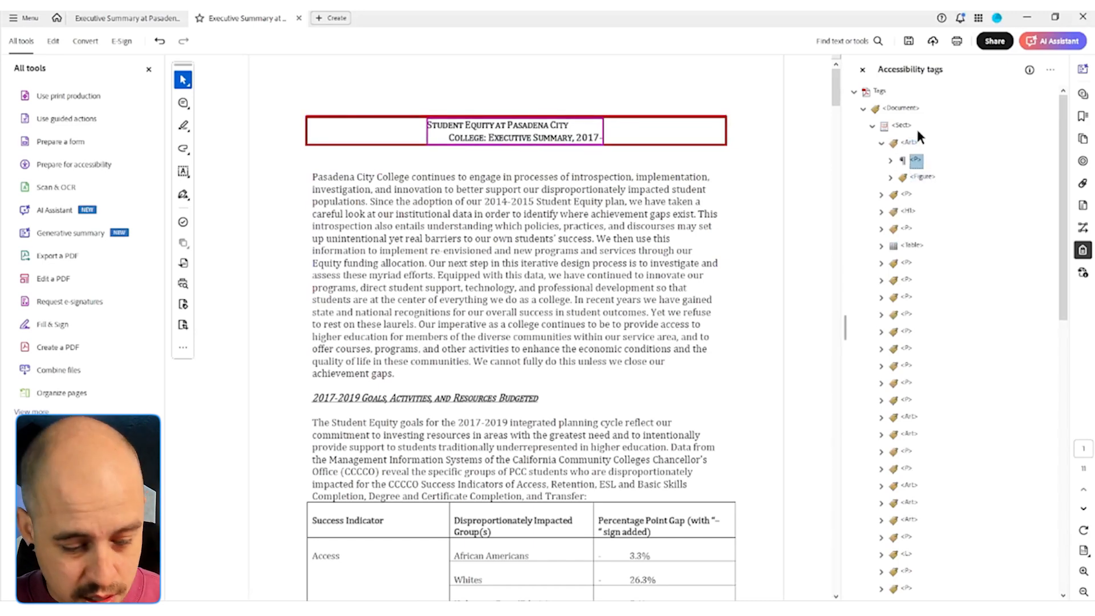
key("ctrl+x")
key("Up")
key("ctrl+v")
Change the title box's border path to an artifact and remove the leftover Art and Figure tags
key("Down")
key("Right")
key("Down")
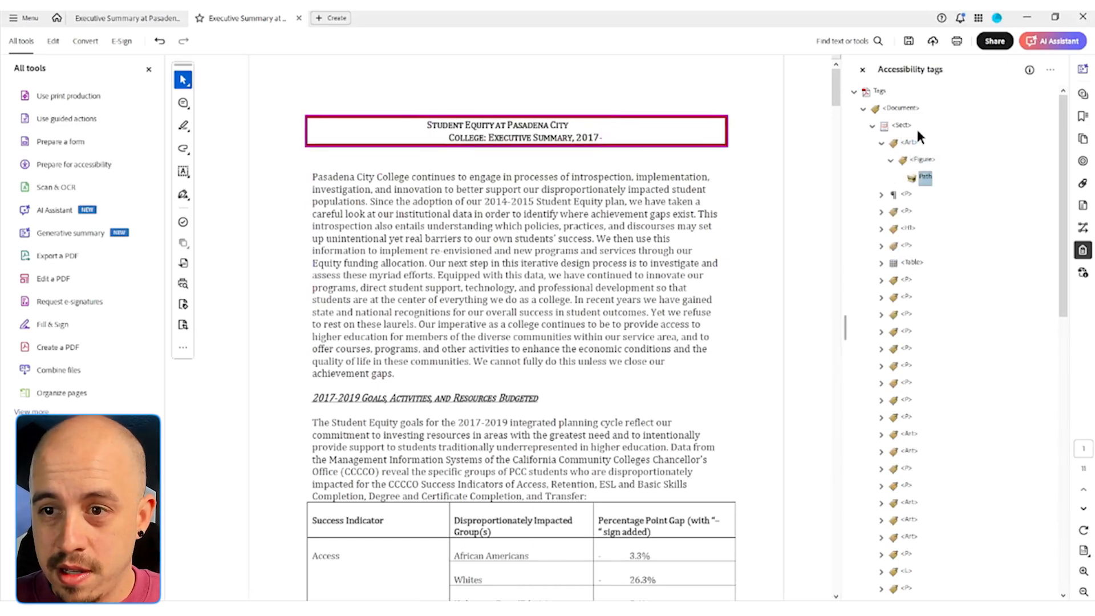
right_click(919, 185)
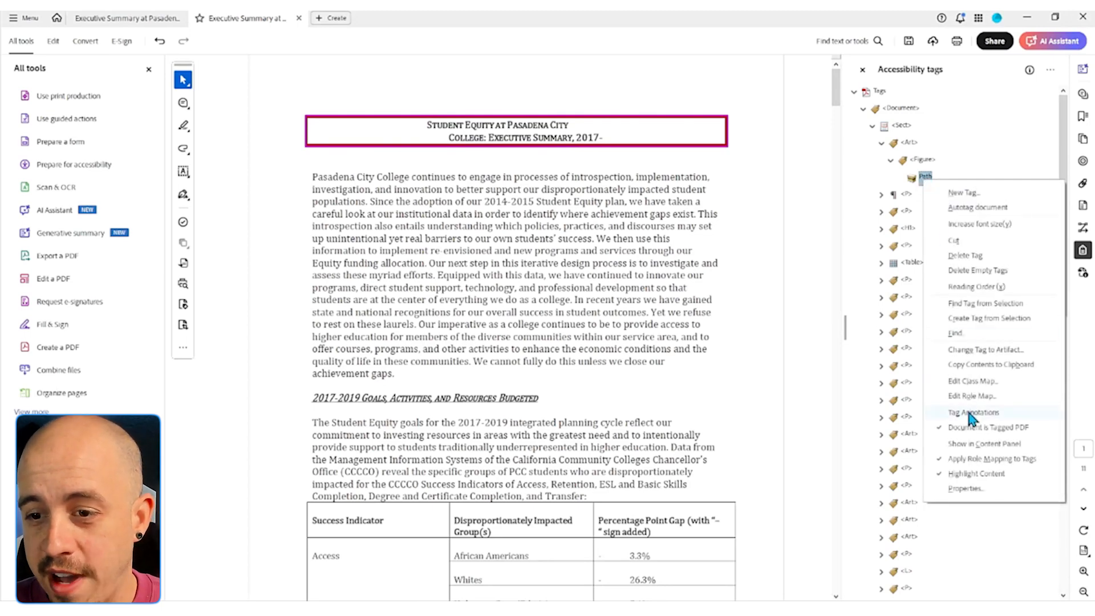
left_click(1000, 350)
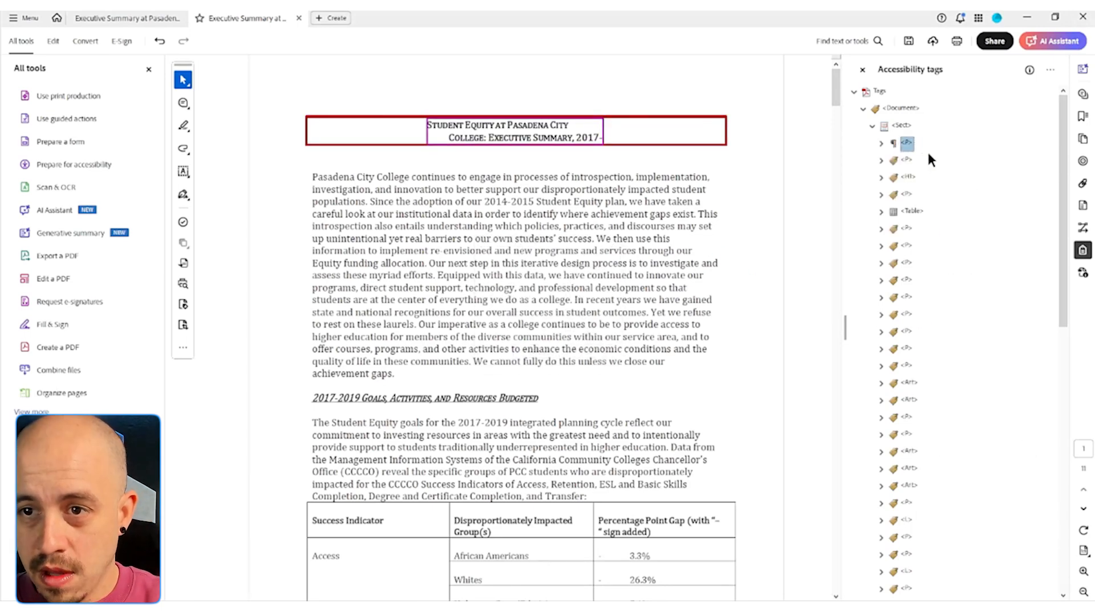
Retag the document title as H1 and the "2017-2019 Goals, Activities, and Resources Budgeted" heading as H2
key("F2")
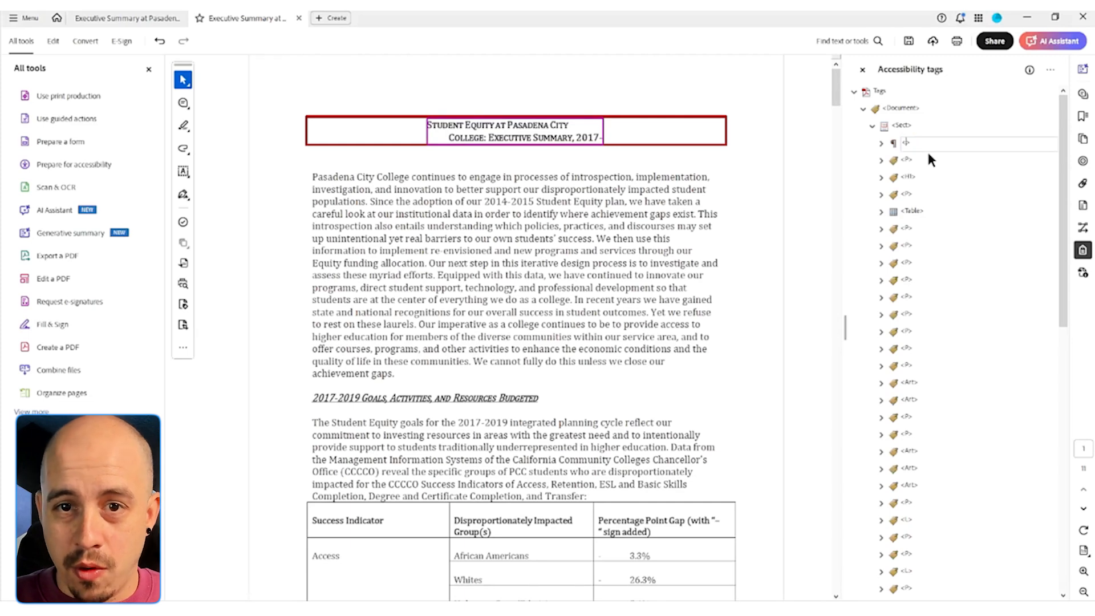
type("H1")
key("Return")
key("Down")
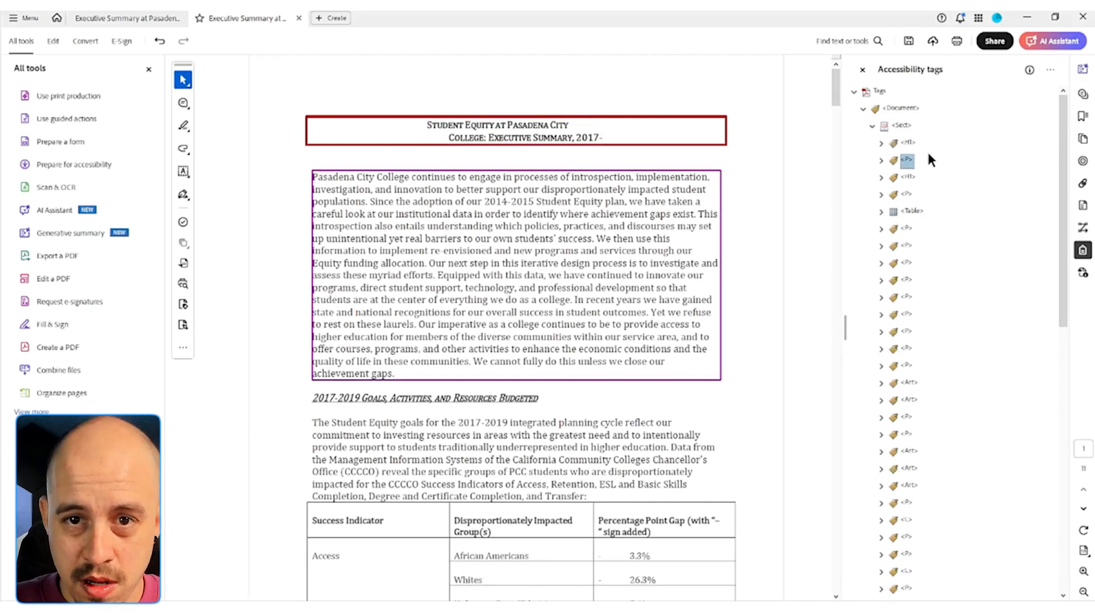
key("Down")
key("F2")
type("H2")
key("Return")
Expand the blank paragraph tags following the success indicator table and the "Decreasing achievement gaps" box's Art and Figure tags
key("Down")
key("Down")
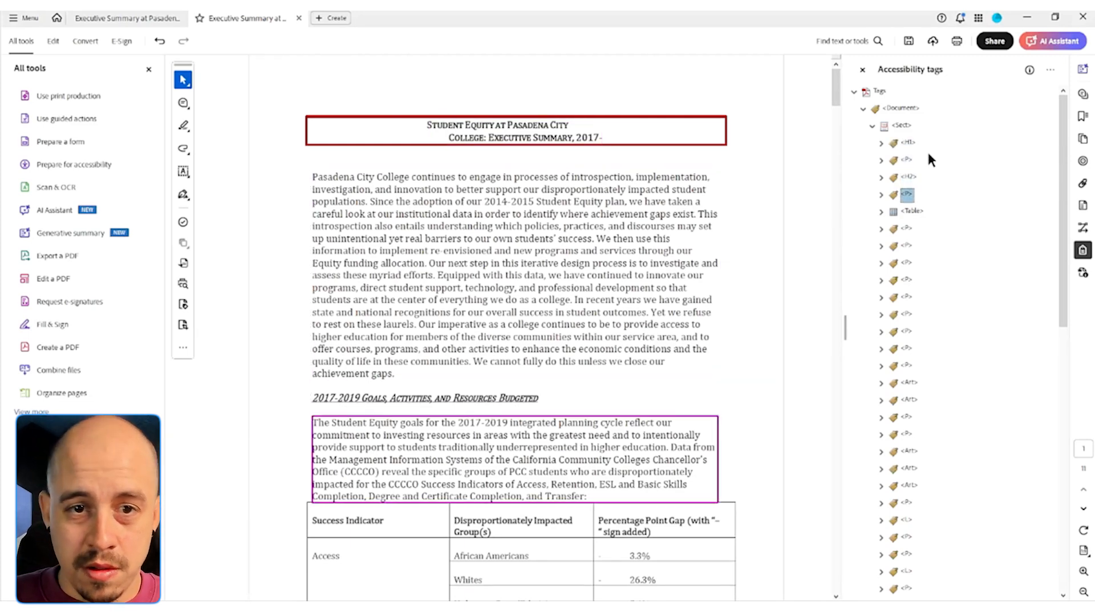
key("Down")
key("Right")
key("Right")
key("Down")
key("Down")
key("Right")
key("Right")
key("Down")
key("Down")
key("Right")
key("Right")
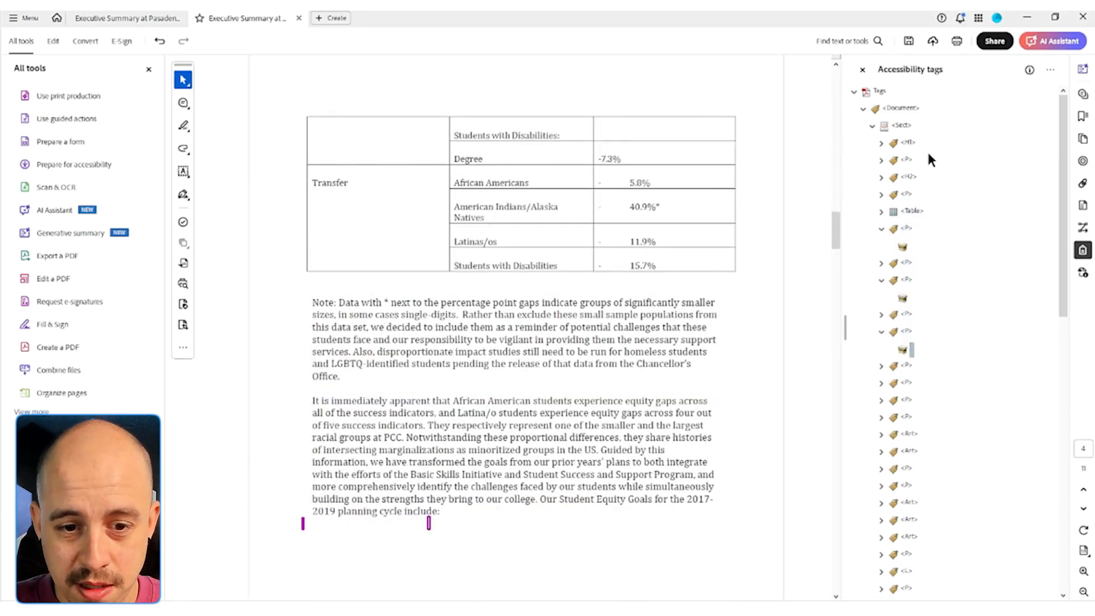
key("Down")
key("Right")
key("Down")
key("Right")
key("Right")
key("Down")
key("Right")
key("Right")
key("Down")
key("Right")
key("Right")
key("Down")
key("Down")
key("Right")
key("Up")
key("Right")
key("Right")
key("Down")
key("Right")
key("Down")
key("Down")
key("Right")
key("Right")
Change the blank content of the paragraphs following the table and the "Decreasing achievement gaps" box's border path to artifacts
left_click(909, 248)
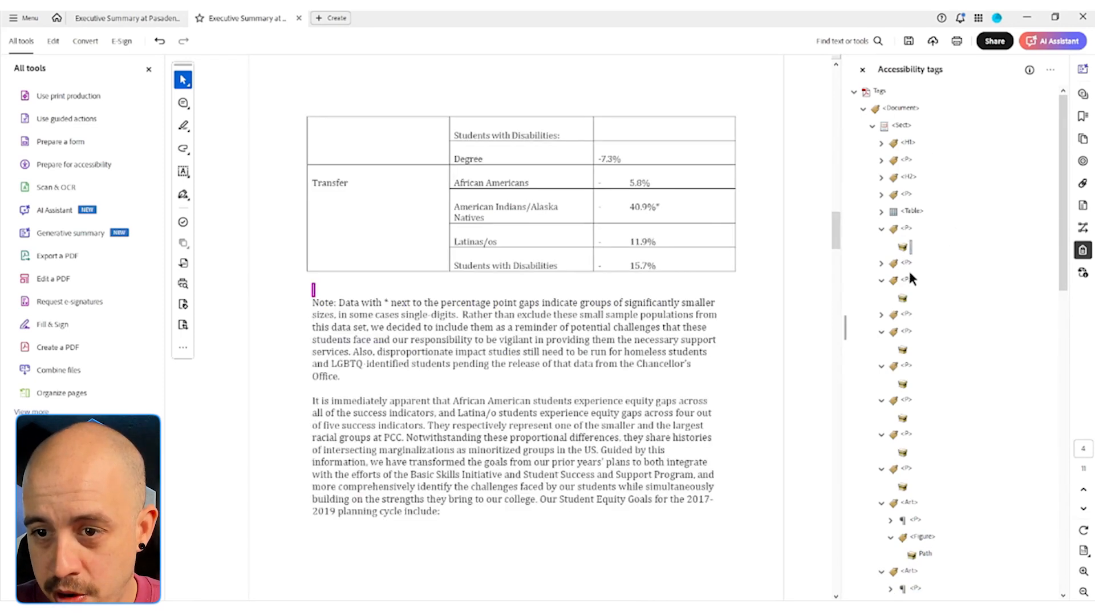
left_click(881, 264)
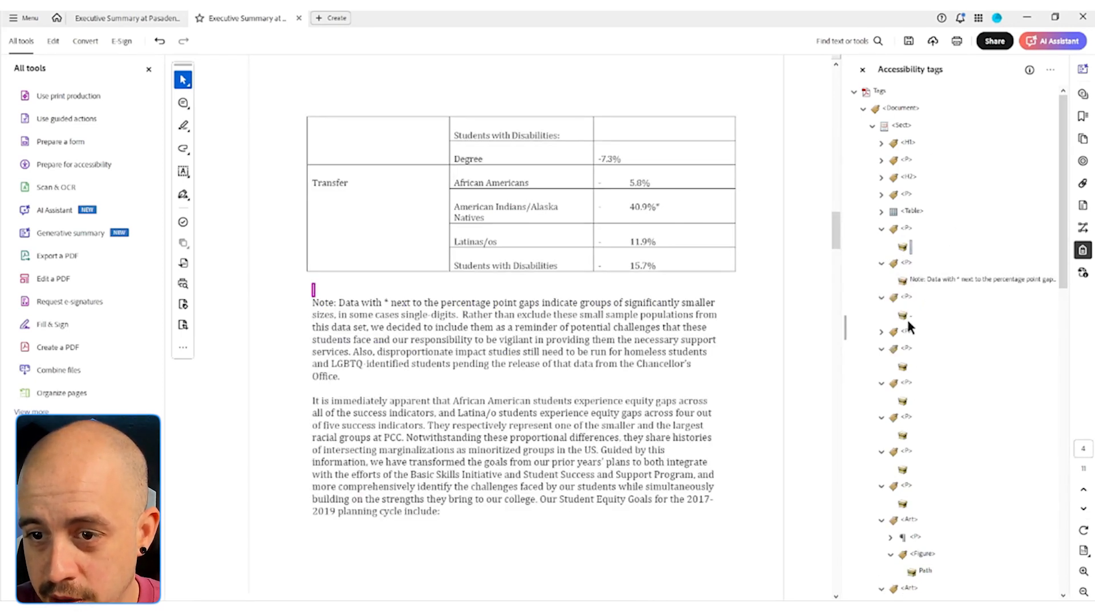
left_click(902, 366)
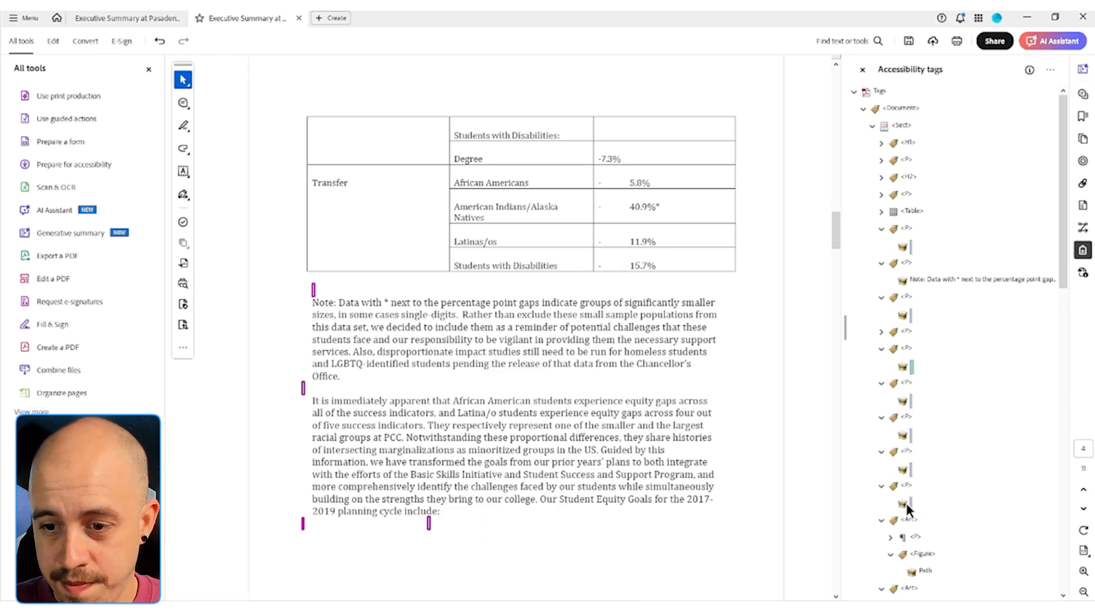
scroll(935, 502, "down", 3)
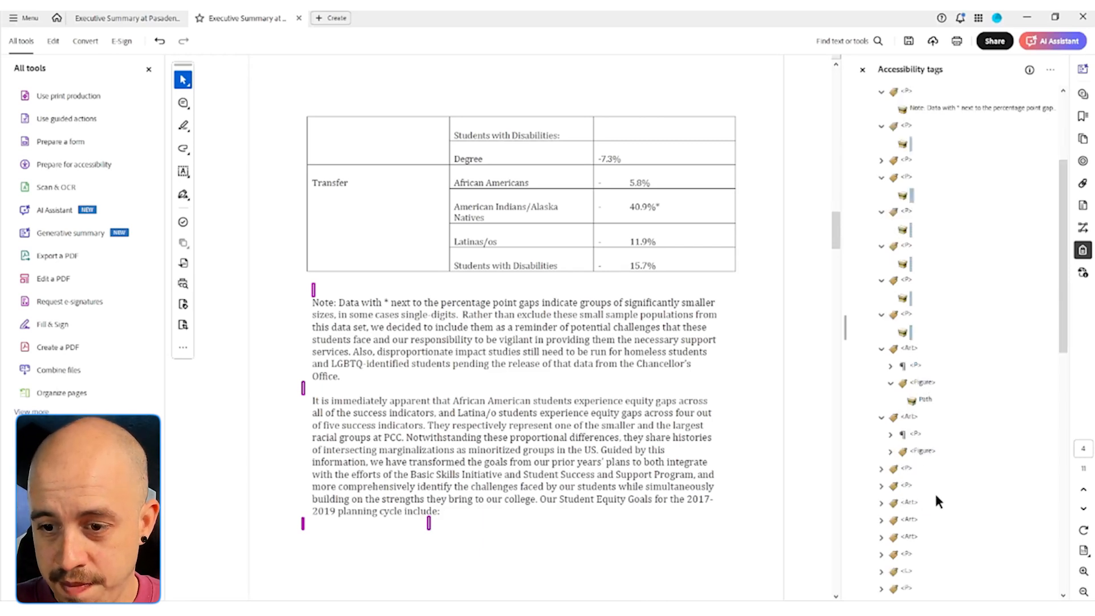
right_click(925, 404)
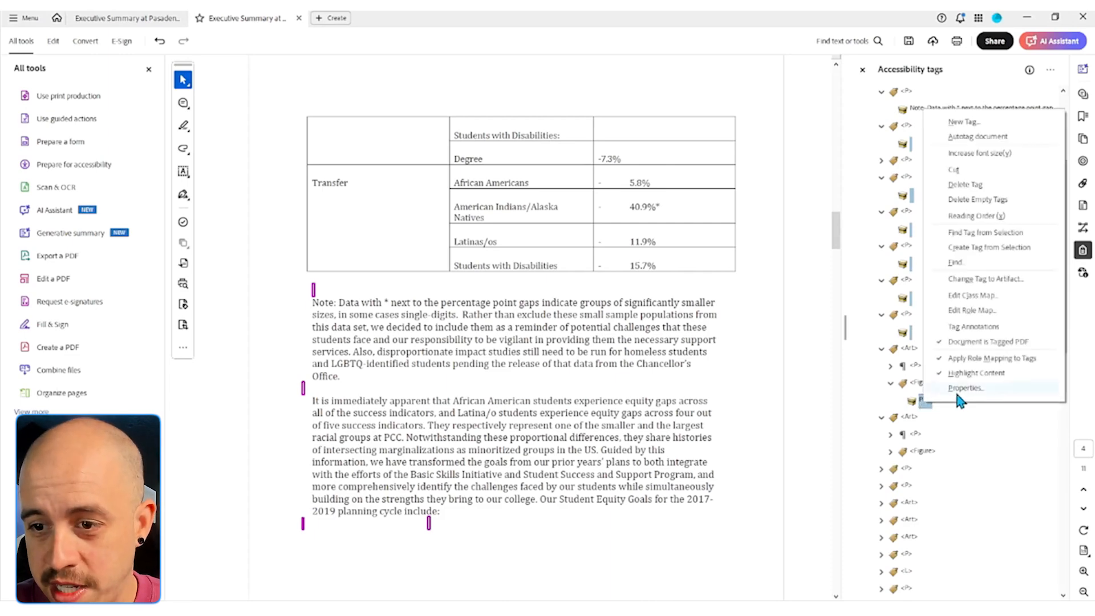
left_click(985, 279)
left_click(535, 354)
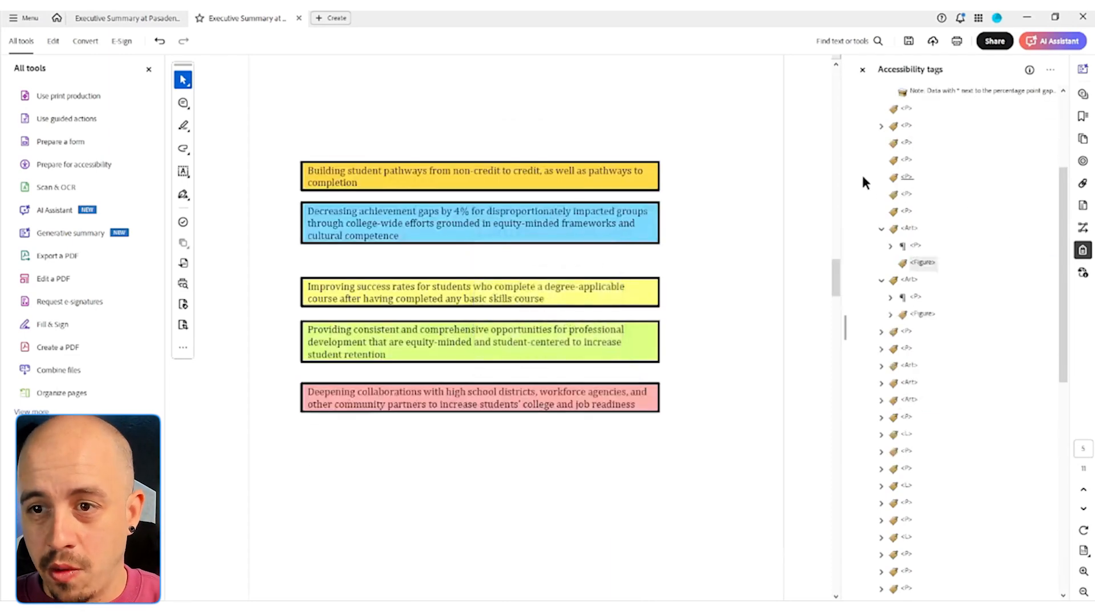
Delete the emptied paragraph tags between the success indicator table and the first goal box's Art tag
left_click(911, 247)
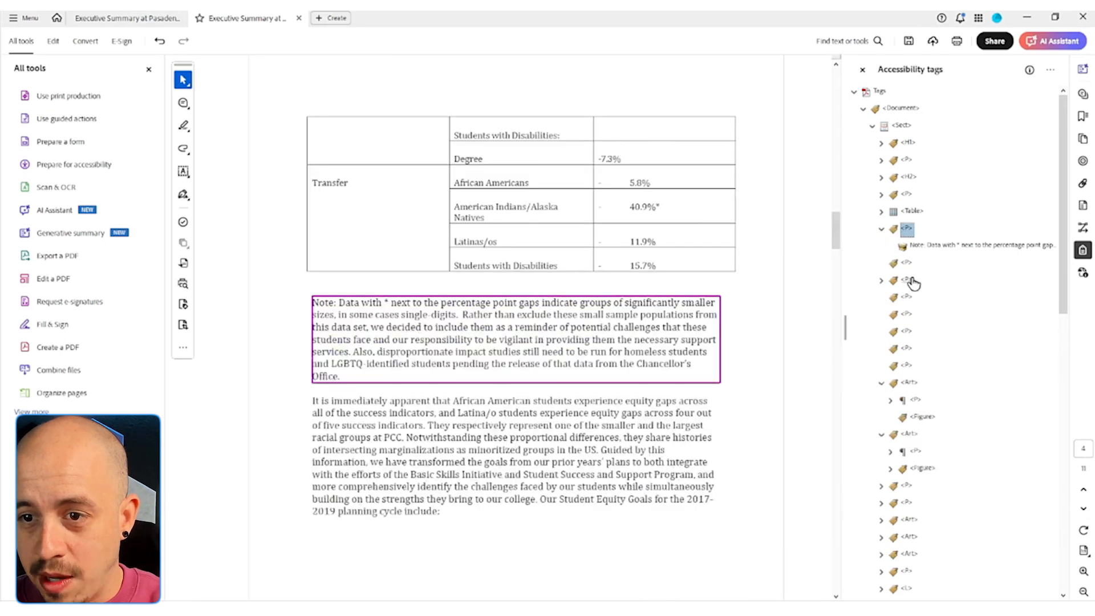
left_click(912, 265)
left_click(907, 284)
key("Delete")
key("Delete")
key("Delete")
key("Delete")
key("Delete")
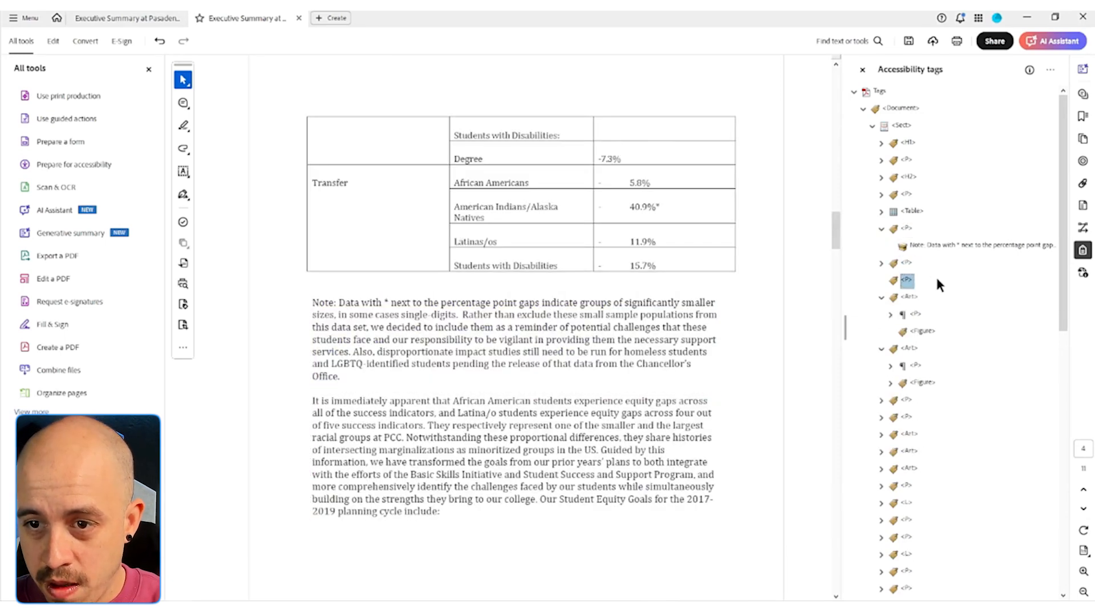
key("Down")
Delete the leftover emptied paragraph tag before the first goal box and expand the "Decreasing achievement gaps" box's paragraph tag
key("Down")
key("Up")
key("Right")
key("Down")
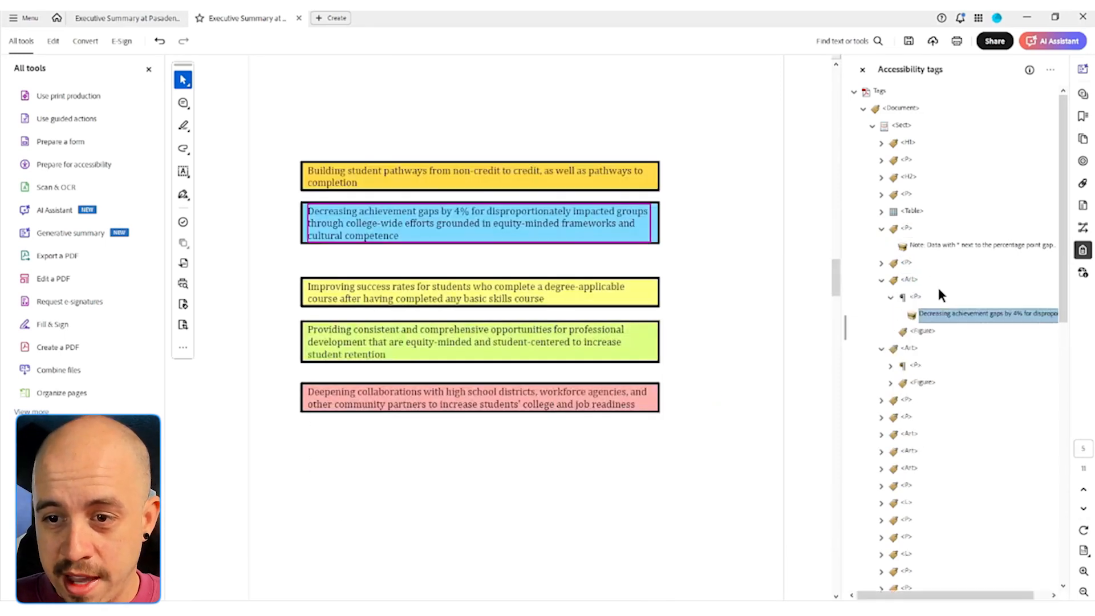
Expand the "Building student pathways" box's Figure tag and the blank paragraph tag following that box
key("Down")
key("Down")
key("Down")
key("Down")
key("Right")
key("Down")
key("Down")
key("Right")
key("Down")
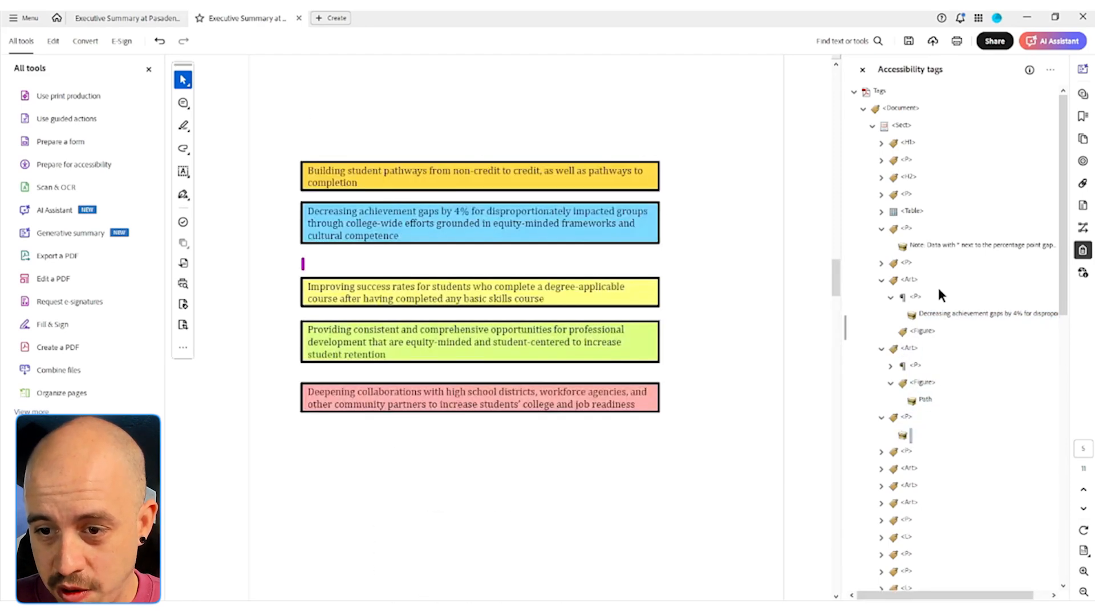
key("Down")
key("Right")
key("Down")
key("Left")
key("Left")
Expand the Art and Figure tags of the remaining three goal boxes down to their border paths
key("Down")
key("Right")
key("Down")
key("Down")
key("Right")
key("Down")
key("Down")
key("Right")
key("Down")
key("Down")
key("Right")
key("Down")
key("Down")
key("Right")
key("Down")
key("Down")
key("Right")
key("Down")
key("Down")
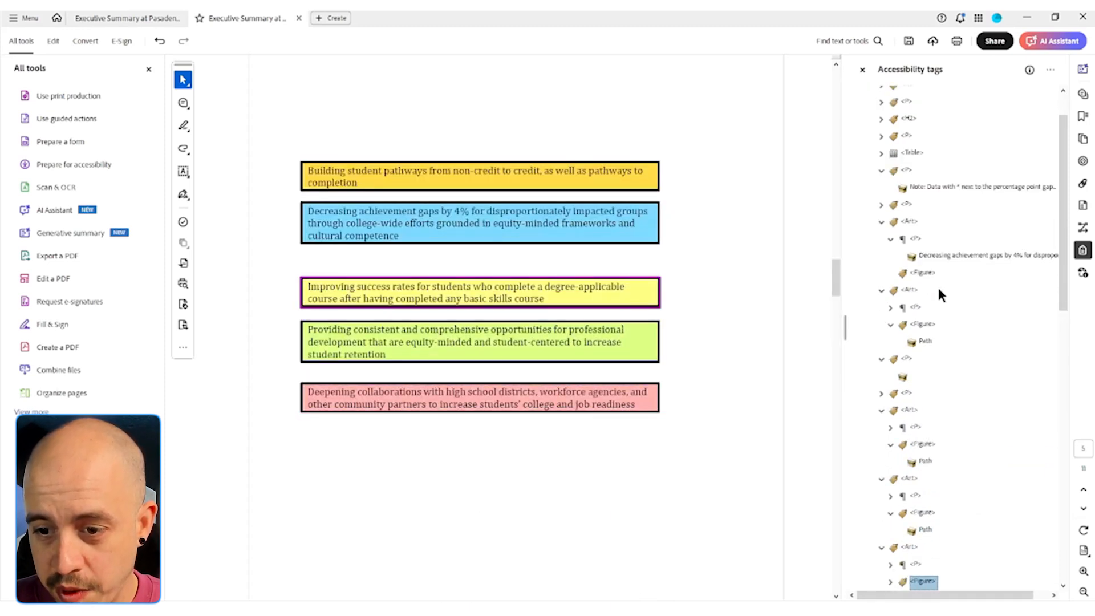
key("Up")
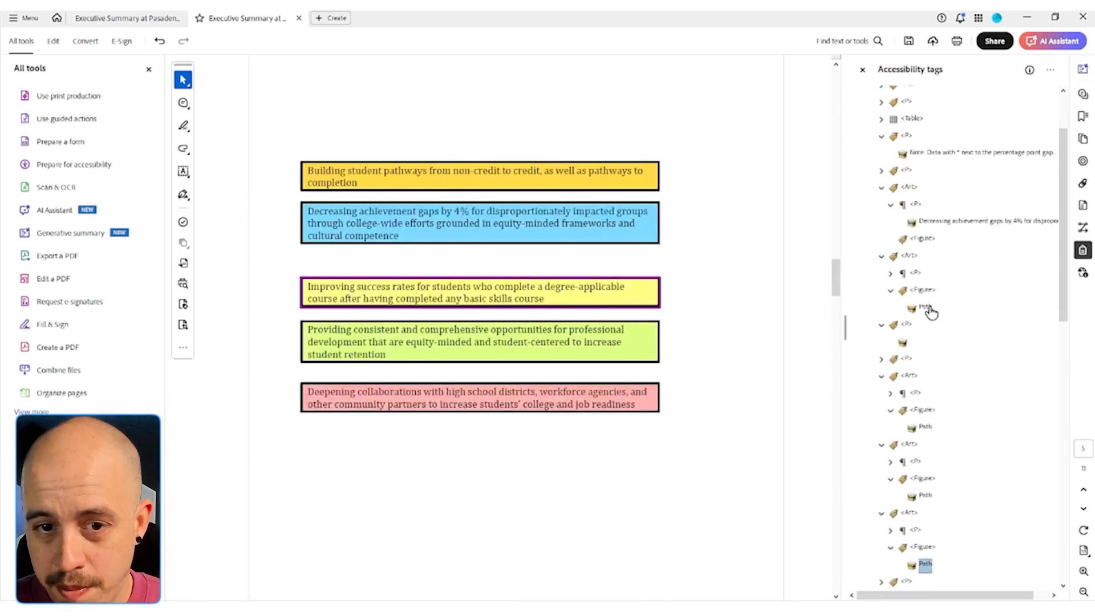
Change the border paths of the Building, Deepening, Providing and Improving goal boxes and the blank paragraph's content to artifacts
left_click(924, 496, "ctrl")
left_click(924, 427, "ctrl")
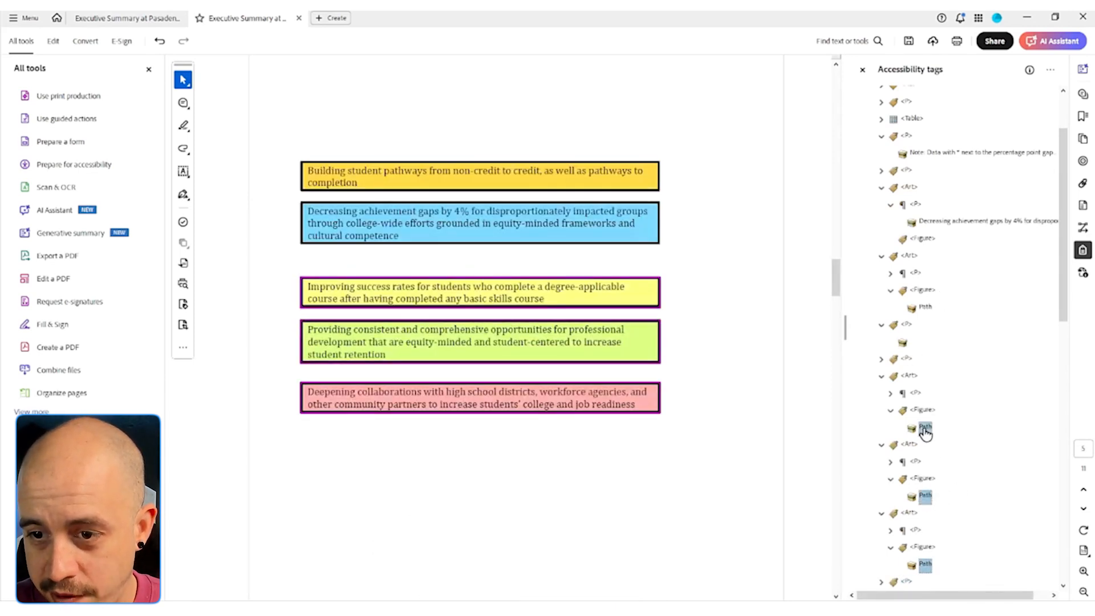
left_click(907, 341, "ctrl")
left_click(927, 309, "ctrl")
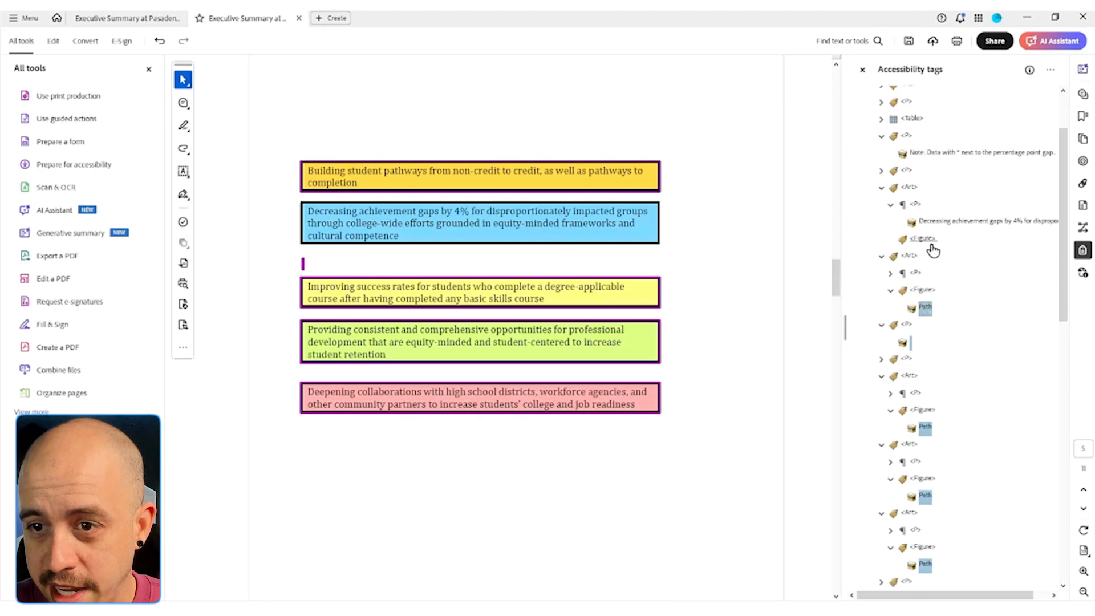
right_click(928, 312)
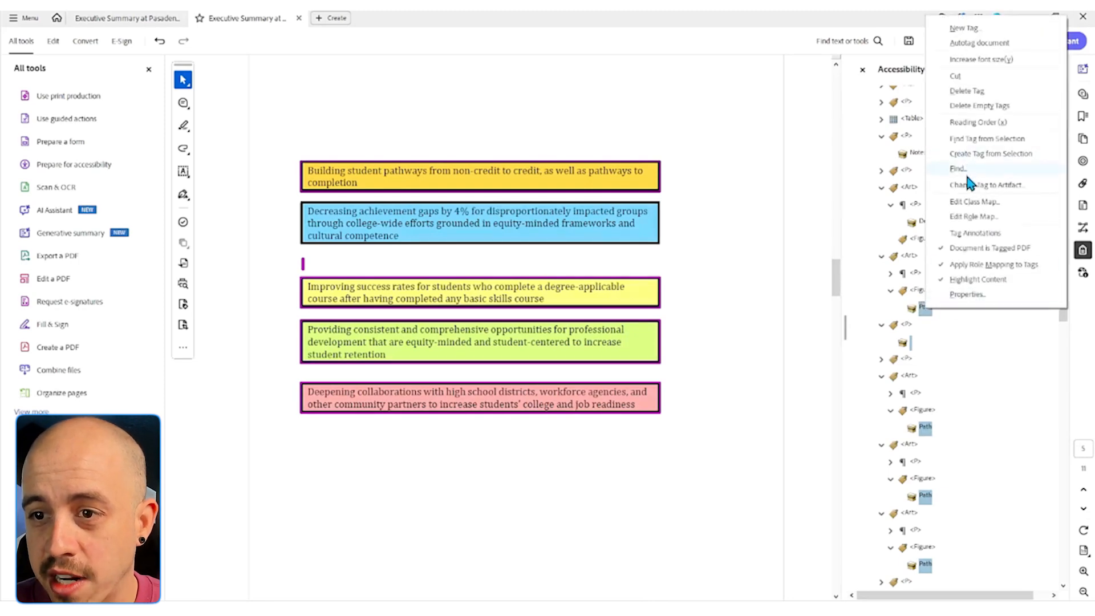
left_click(972, 185)
left_click(520, 348)
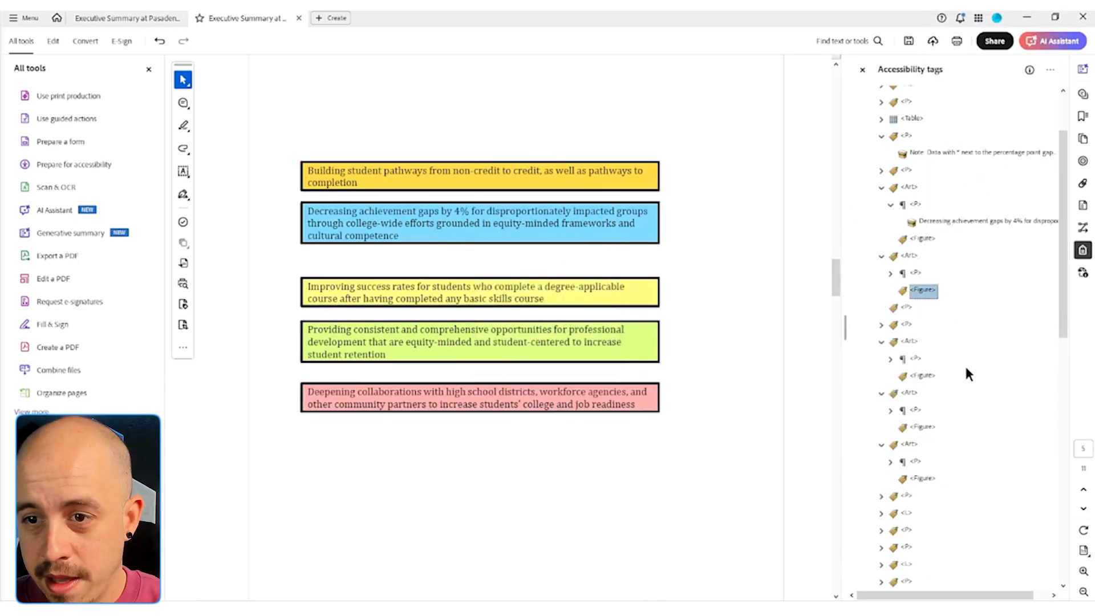
Delete the emptied Figure tags from the Building, Deepening, Providing and Improving goal boxes' Art tags
left_click(923, 361)
key("Delete")
left_click(924, 394)
key("Delete")
left_click(928, 428)
key("Delete")
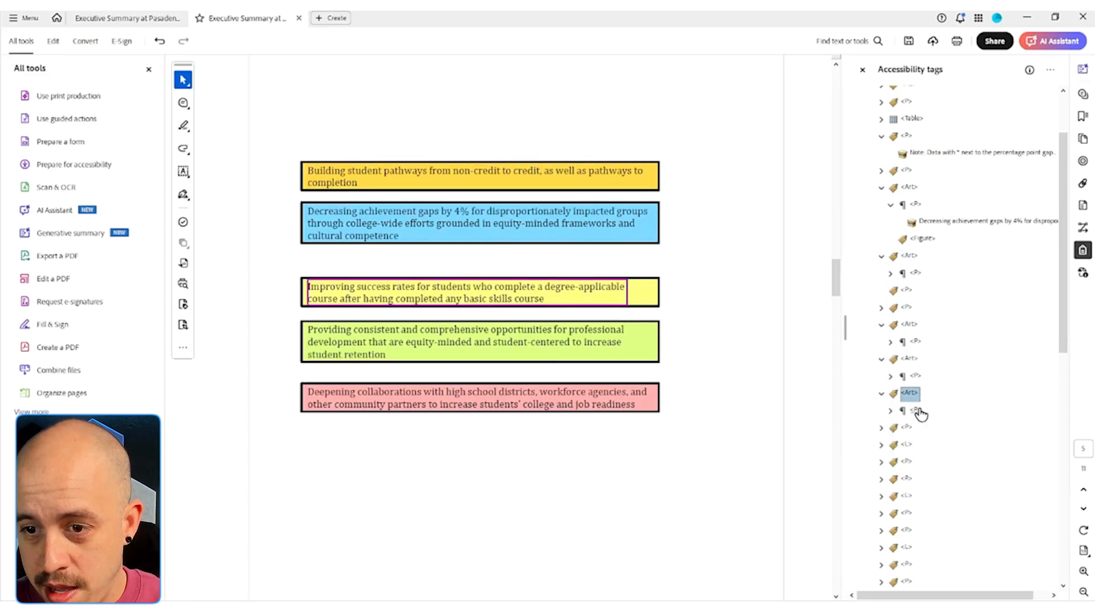
Move all five goal box paragraph tags out of their Art tags to directly after the "It is immediately apparent" paragraph tag
left_click(917, 412)
left_click(916, 377, "ctrl")
left_click(916, 342, "ctrl")
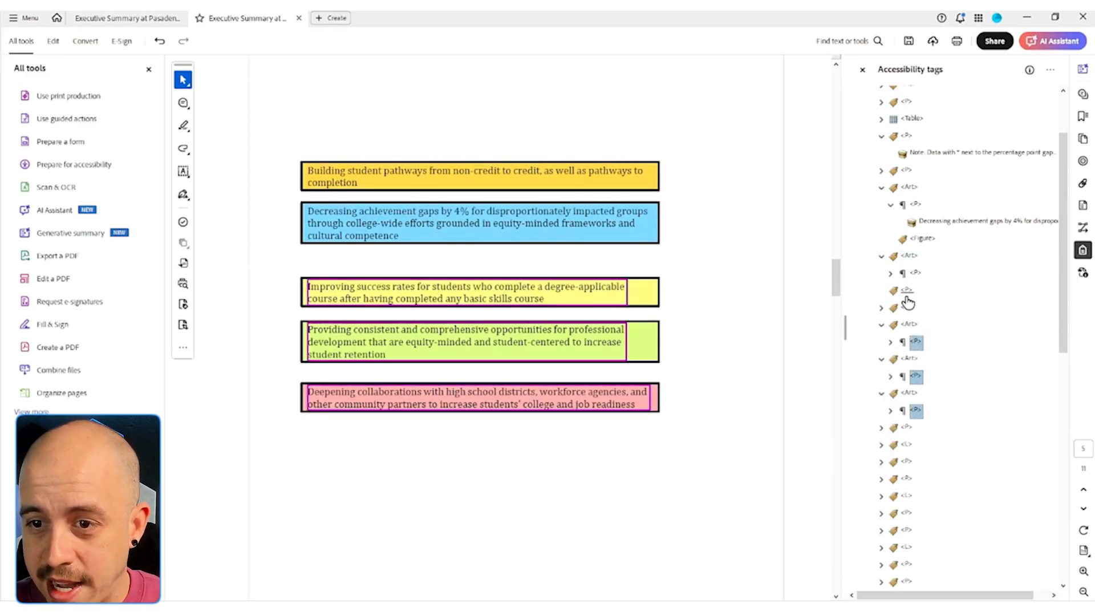
left_click(918, 275, "ctrl")
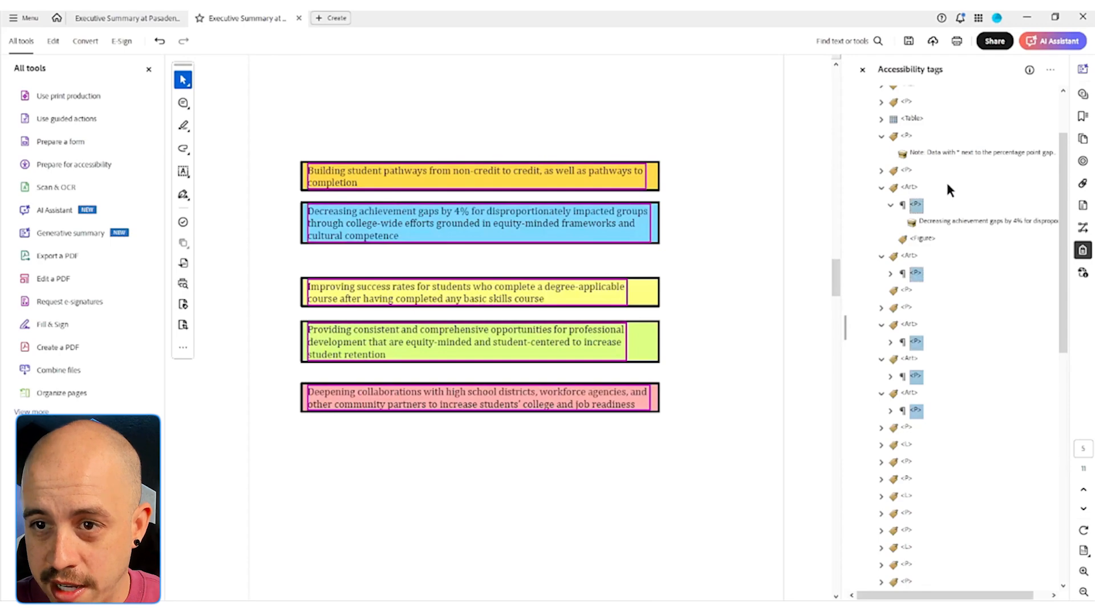
left_click(947, 153)
key("Up")
key("Down")
key("Down")
key("Left")
key("Down")
key("Down")
key("Down")
key("Down")
key("Down")
key("Down")
key("Down")
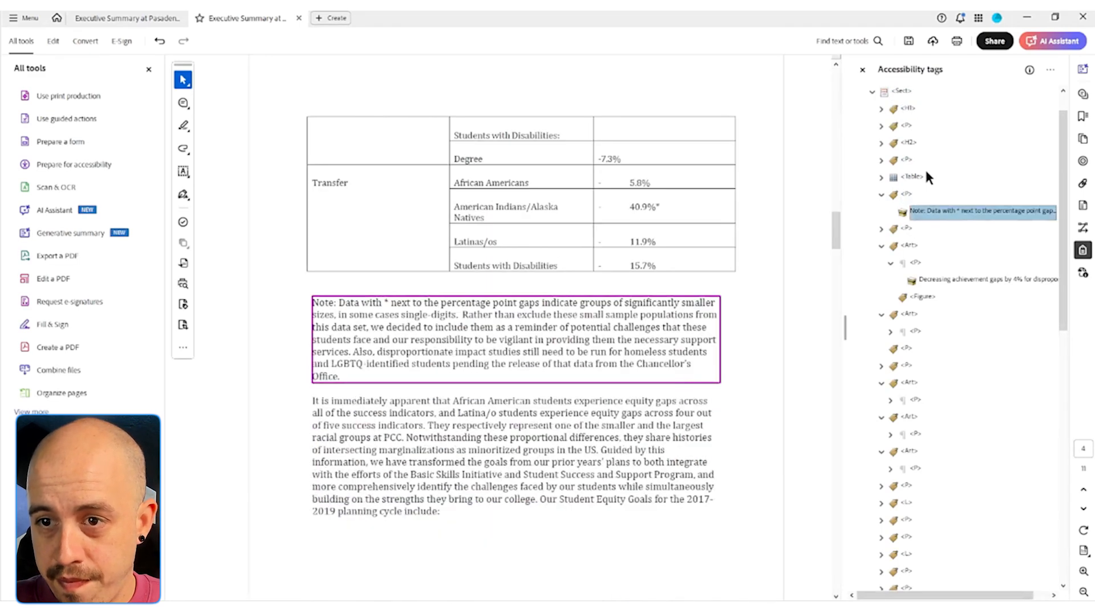
key("Left")
key("Left")
key("Down")
key("ctrl+v")
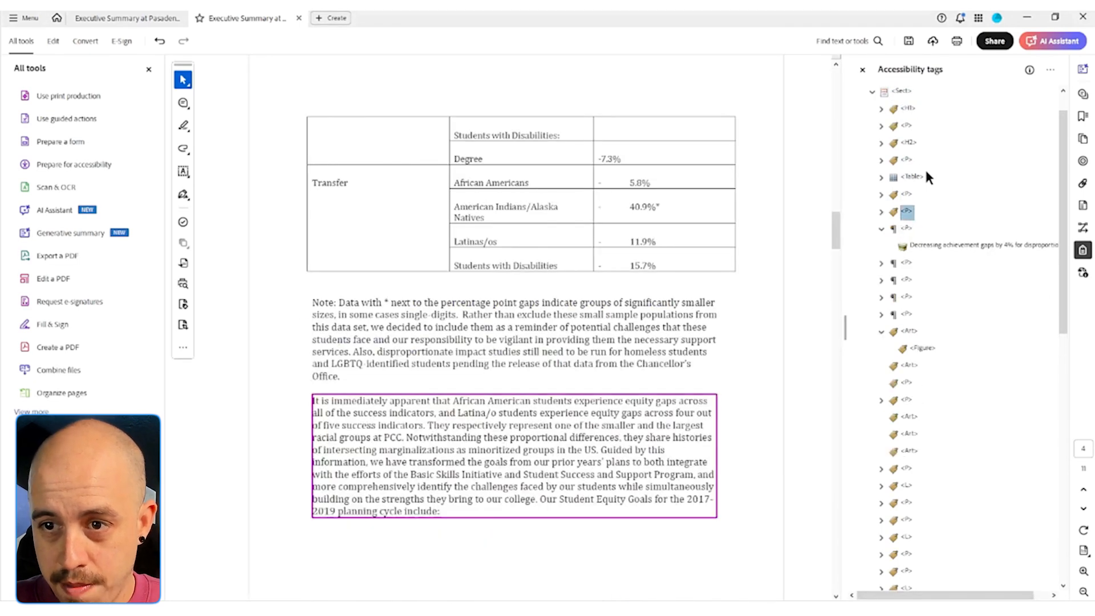
Collapse the moved goal paragraph and delete the emptied Art, Figure and paragraph tags around the goal paragraphs
key("Down")
key("Left")
key("Down")
key("Down")
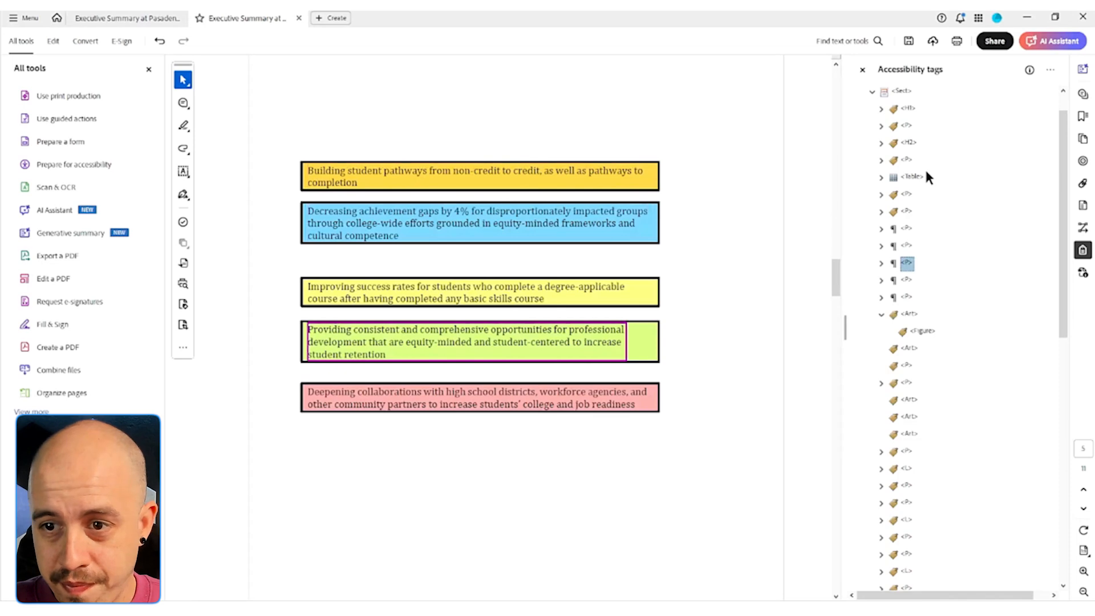
key("Down")
key("Down")
key("Down")
key("Delete")
key("Delete")
key("Delete")
key("Down")
key("Delete")
key("Delete")
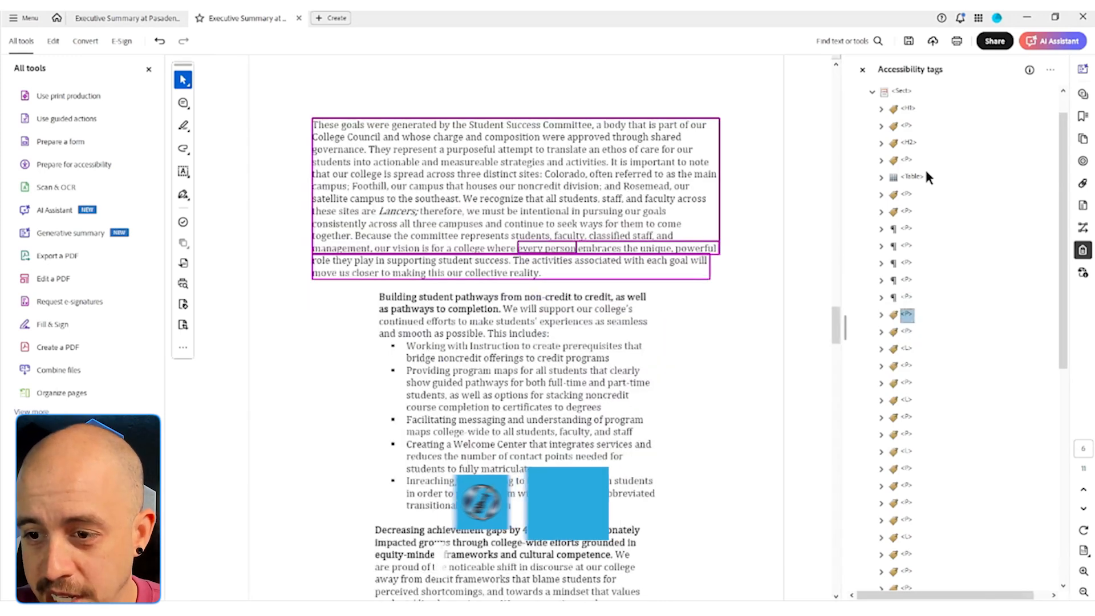
Move the "Decreasing achievement gaps" paragraph tag to after the "Building student pathways" paragraph tag to match the page order
key("Up")
key("Up")
key("Up")
key("Up")
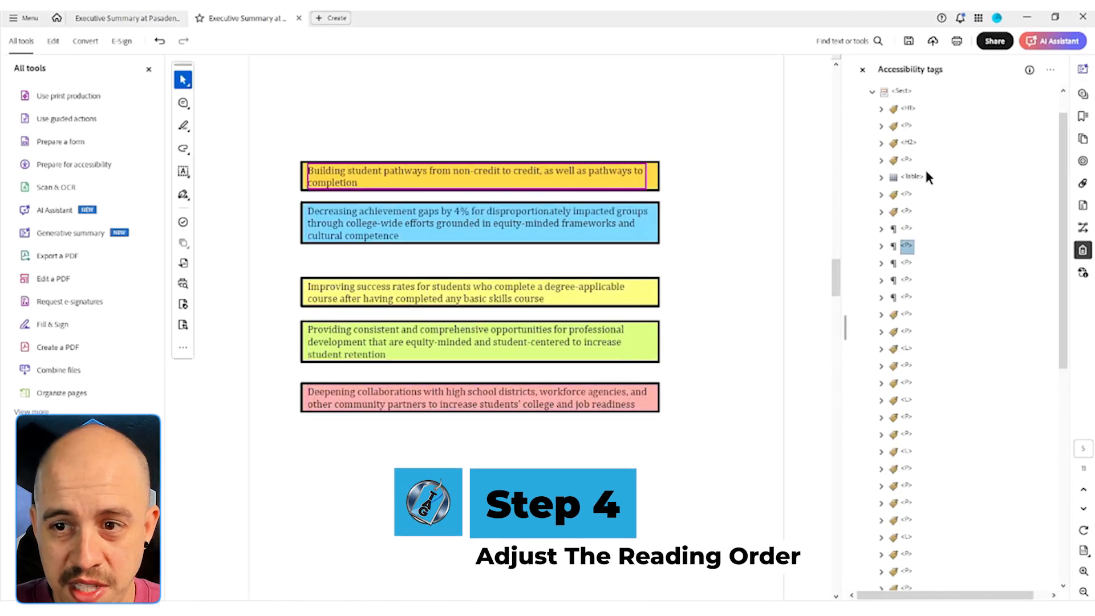
key("Up")
key("Down")
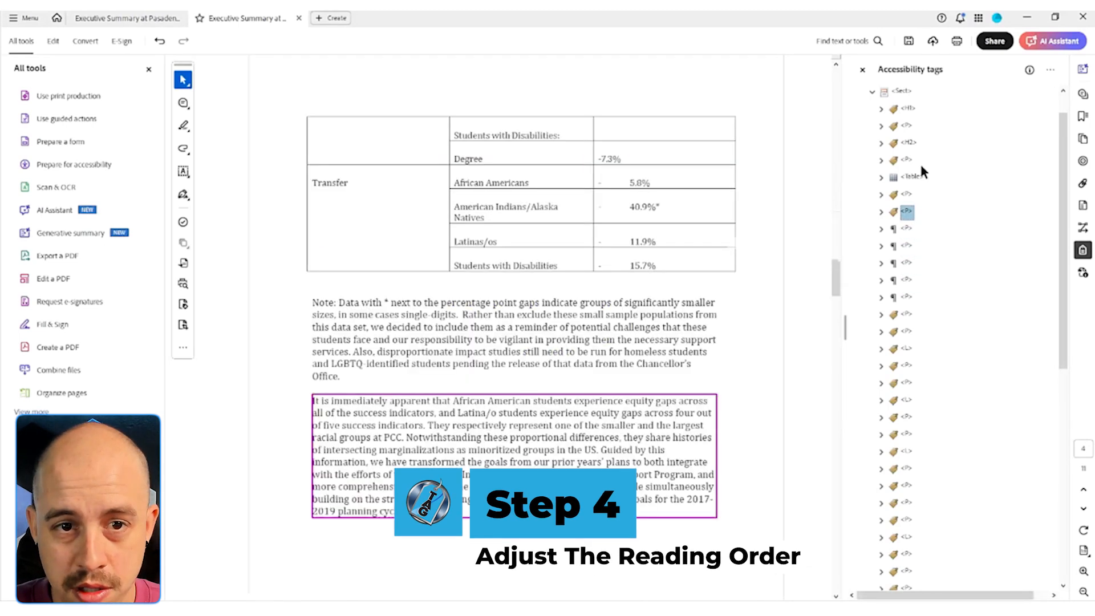
key("Up")
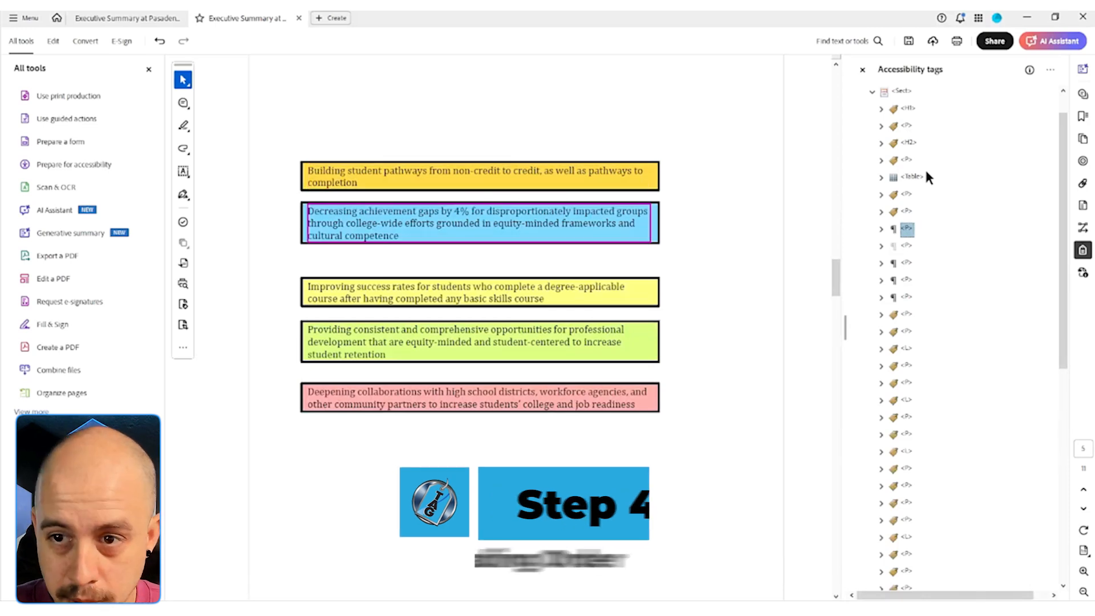
key("ctrl+x")
key("Down")
key("ctrl+v")
Move the "Improving success rates" paragraph tag up to directly after the "Decreasing achievement gaps" paragraph tag
key("Down")
key("Down")
key("Down")
key("ctrl+x")
key("Up")
key("Up")
key("Up")
key("ctrl+v")
key("Down")
key("Down")
key("Down")
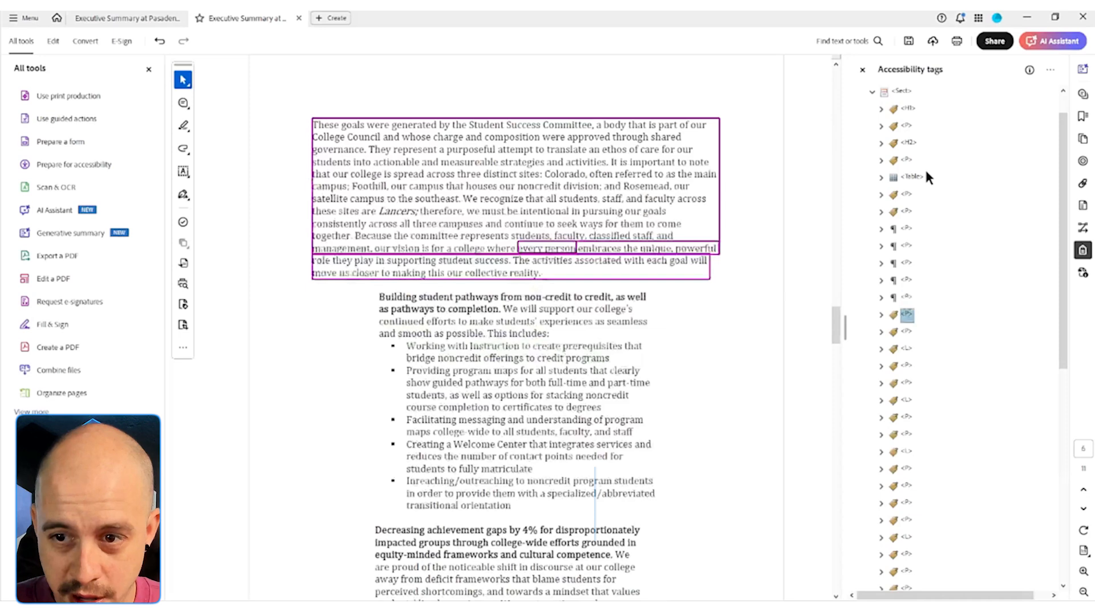
Merge the "question what we think we know" content into the preceding "Decreasing achievement gaps" body paragraph tag and delete its emptied tag
key("Down")
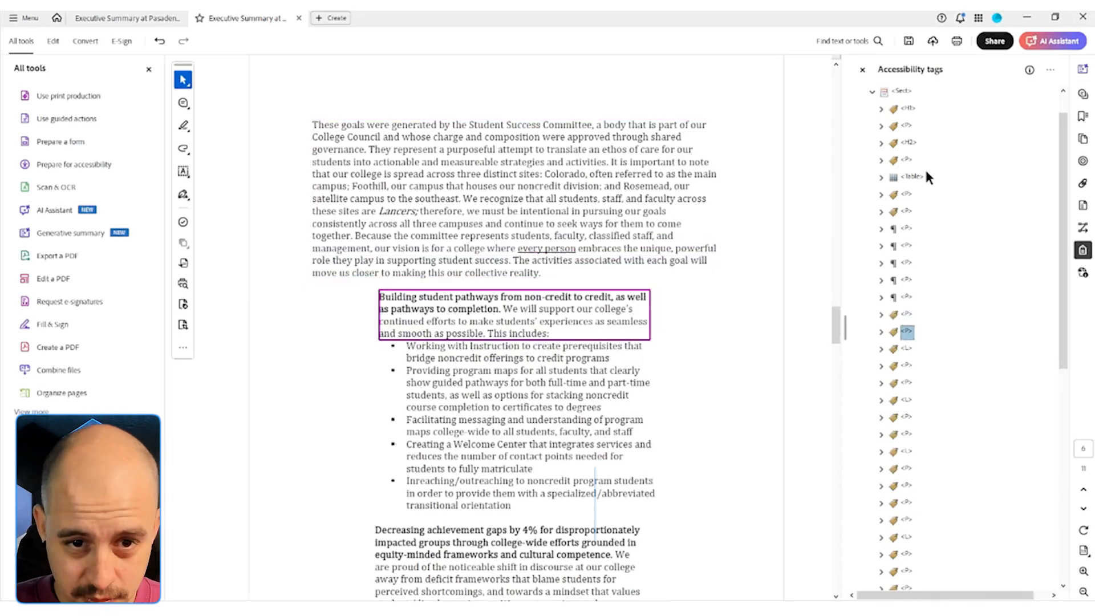
key("Down")
key("Down")
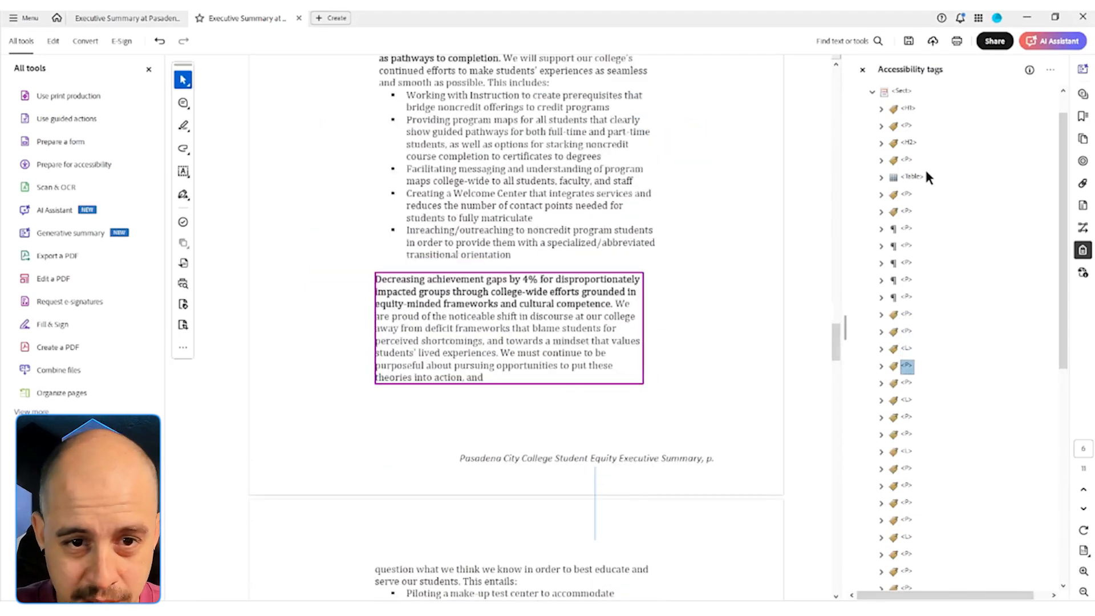
key("Down")
key("Right")
key("Right")
key("Up")
key("Up")
key("Right")
key("Right")
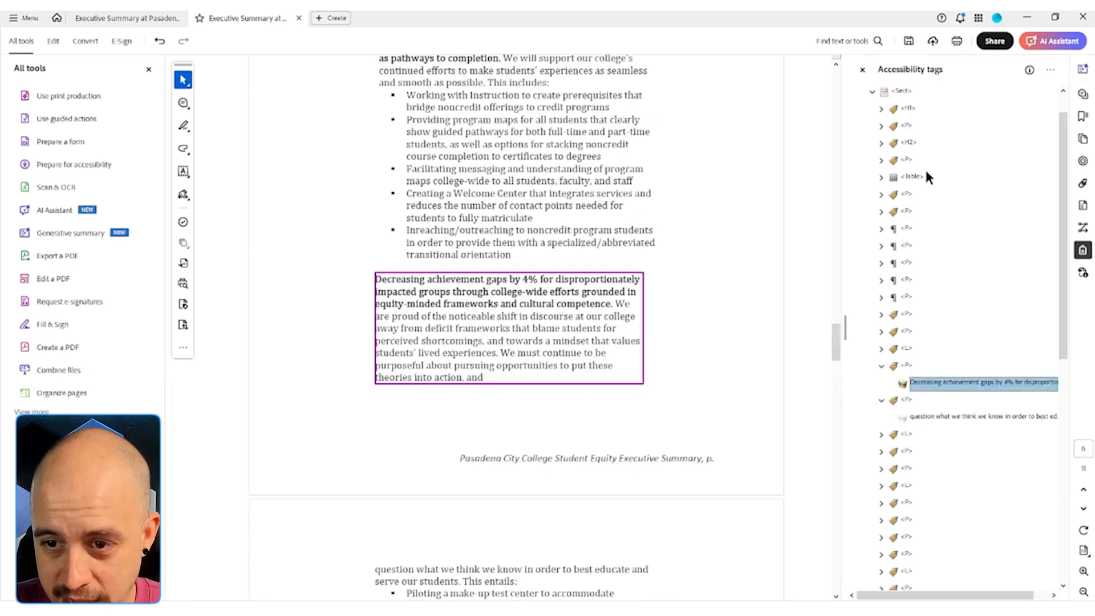
key("Down")
key("Down")
key("Down")
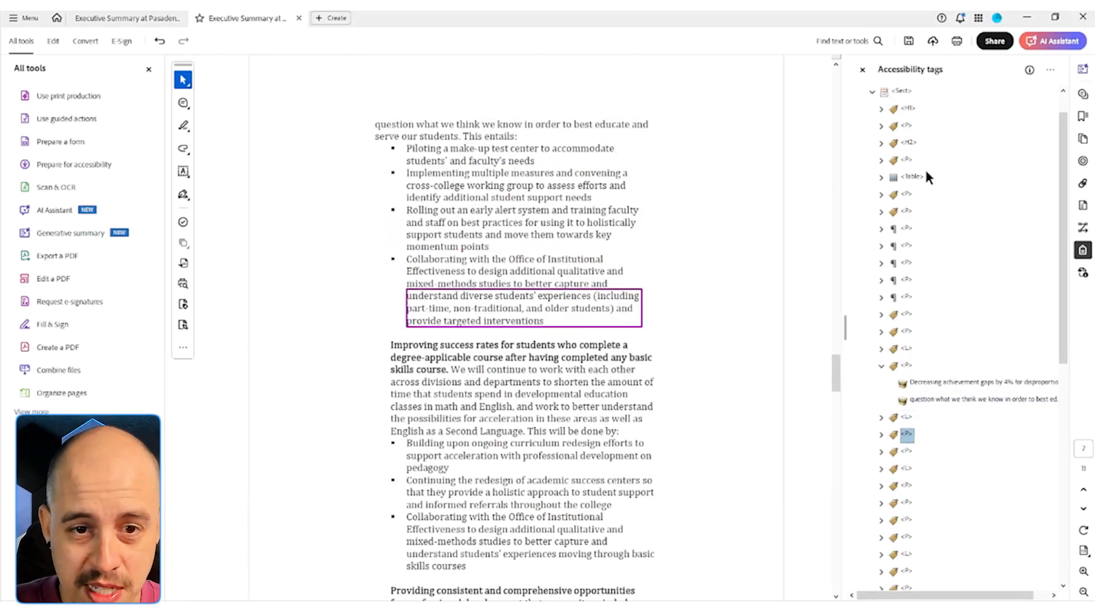
Move the "understand diverse students' experiences" content into the preceding "Collaborating with the Office of Institutional Effectiveness" item's LBody tag and delete its emptied paragraph tag
key("Right")
key("Right")
key("Up")
key("Up")
key("Right")
key("Right")
key("Down")
key("Down")
key("Down")
key("Right")
key("Right")
key("Down")
key("Up")
key("Right")
key("Right")
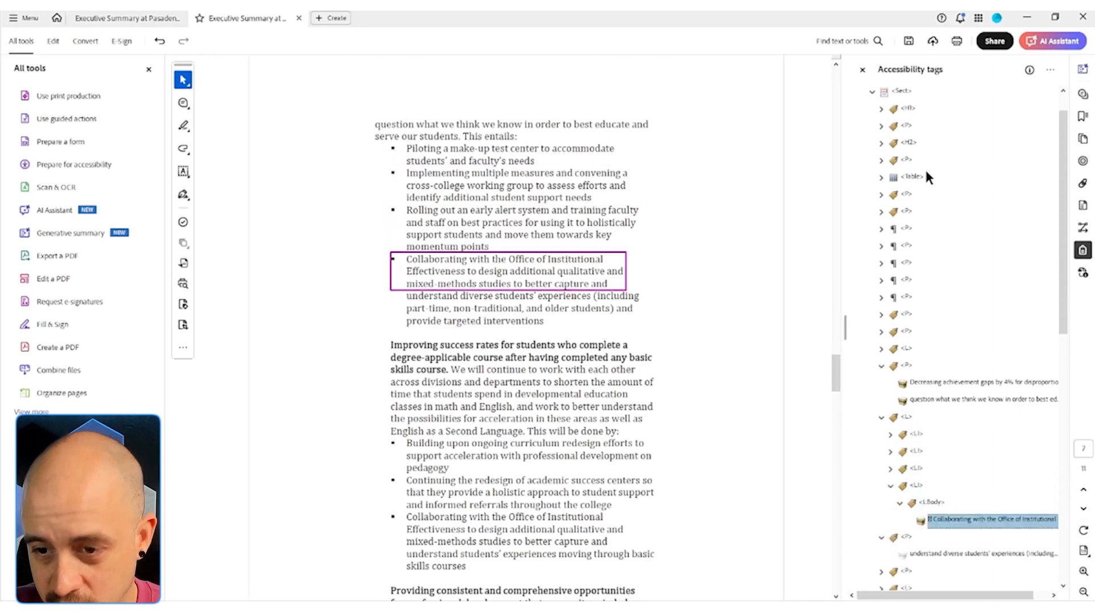
key("ctrl+v")
key("Left")
key("Left")
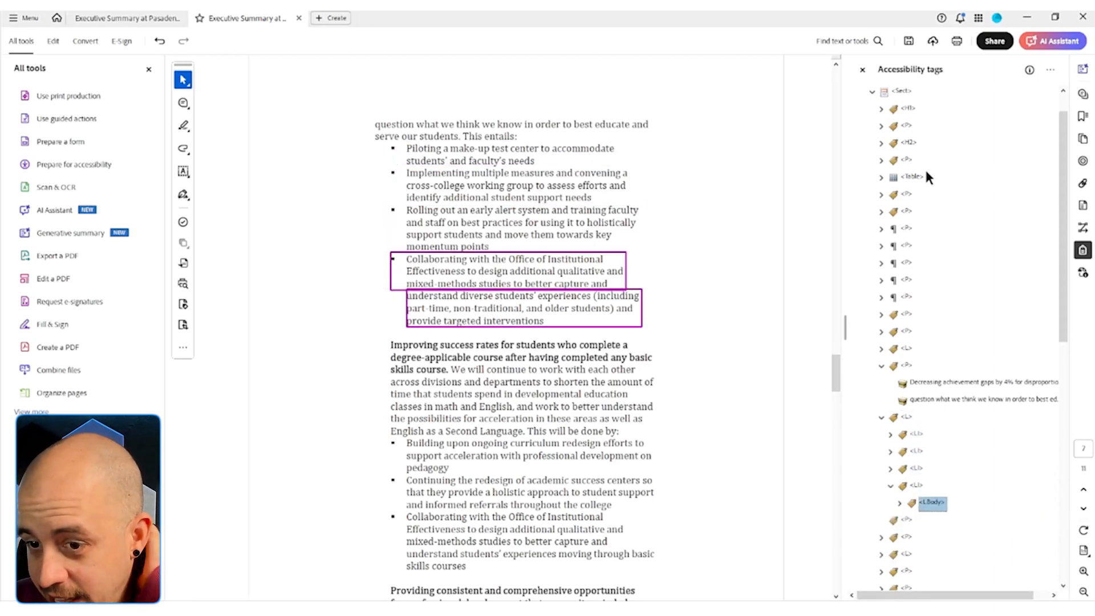
key("Down")
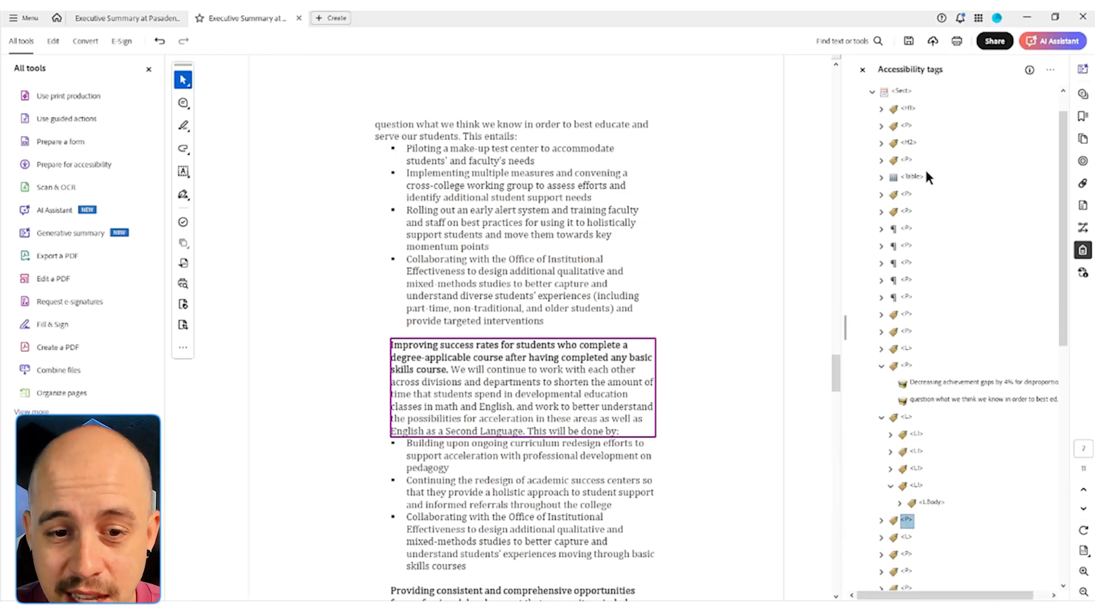
Move the "understand students' experiences moving through basic skills courses" content into the last "Improving success rates" list item's LBody tag
key("Down")
scroll(830, 242, "down", 3)
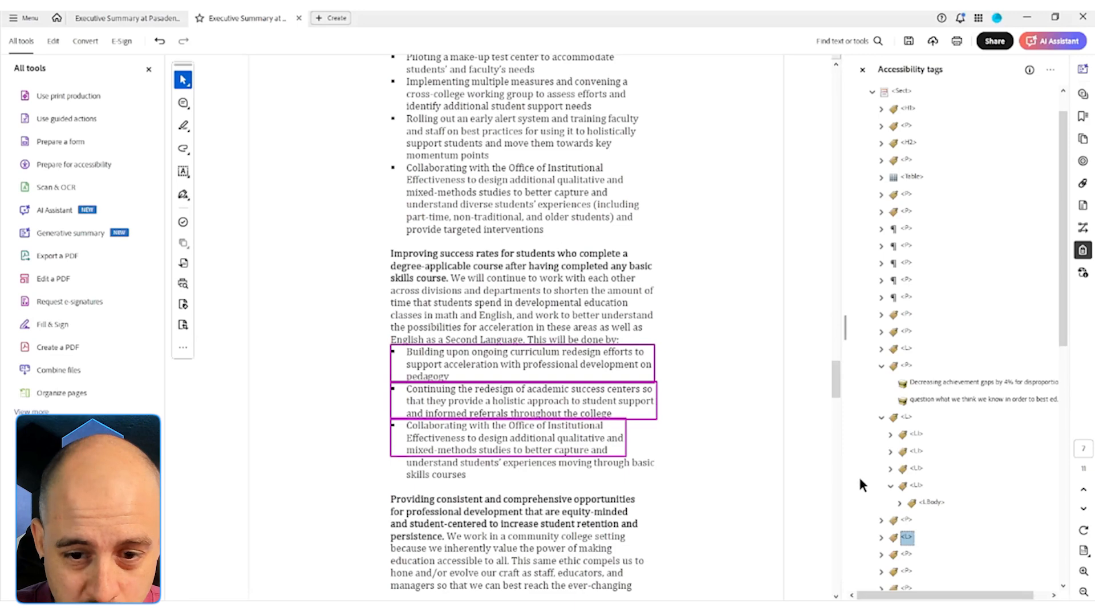
key("Down")
key("Right")
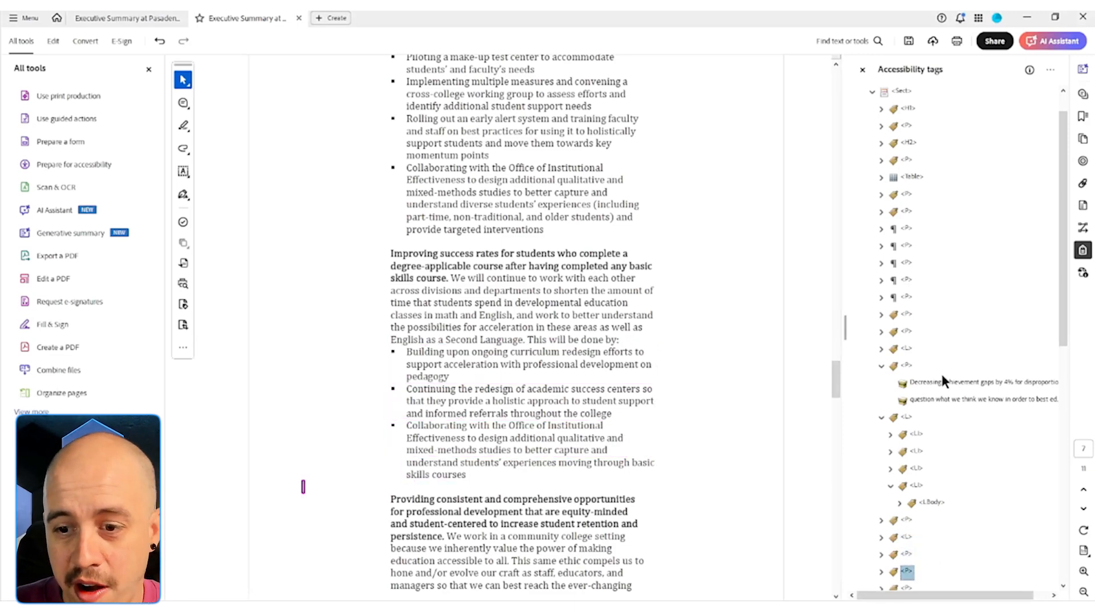
key("Down")
key("Up")
key("Up")
key("Right")
key("Down")
key("Down")
key("Down")
key("Down")
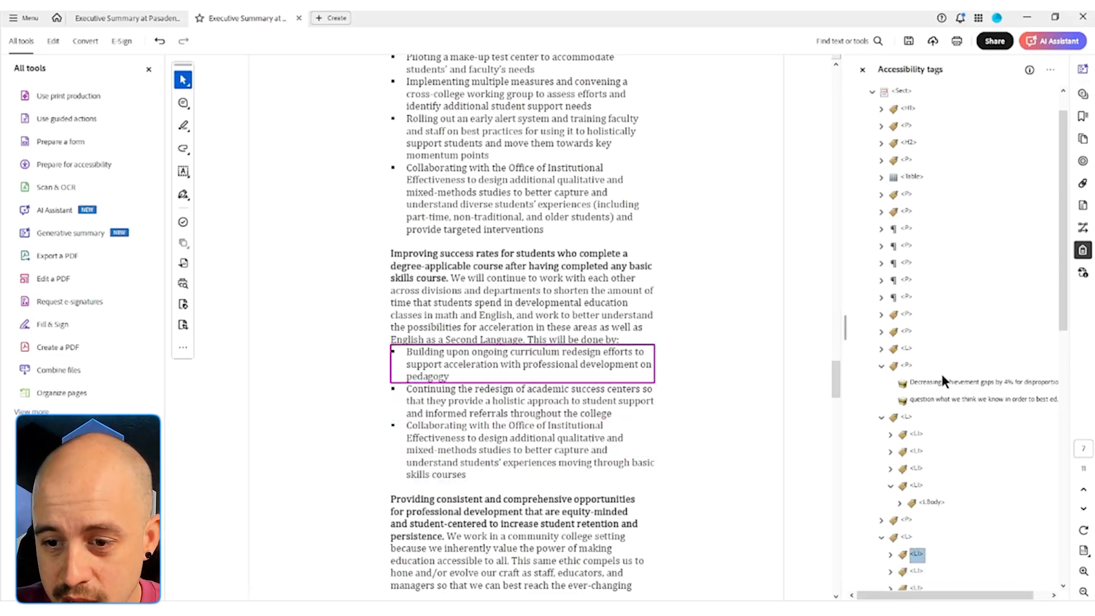
key("Up")
key("Right")
key("Down")
key("Right")
key("Down")
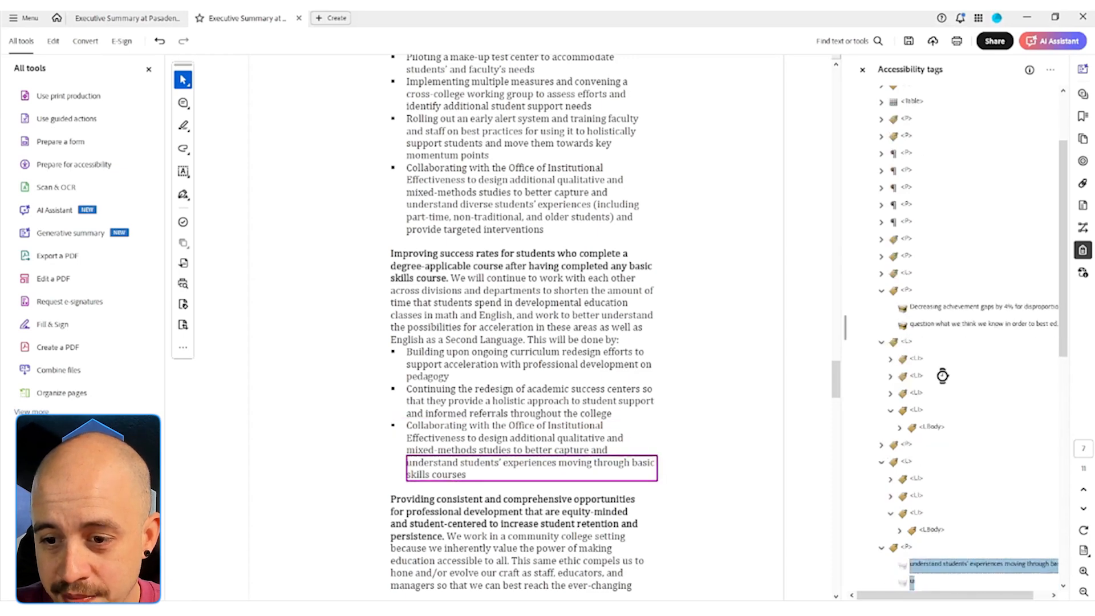
key("ctrl+v")
key("Down")
key("Down")
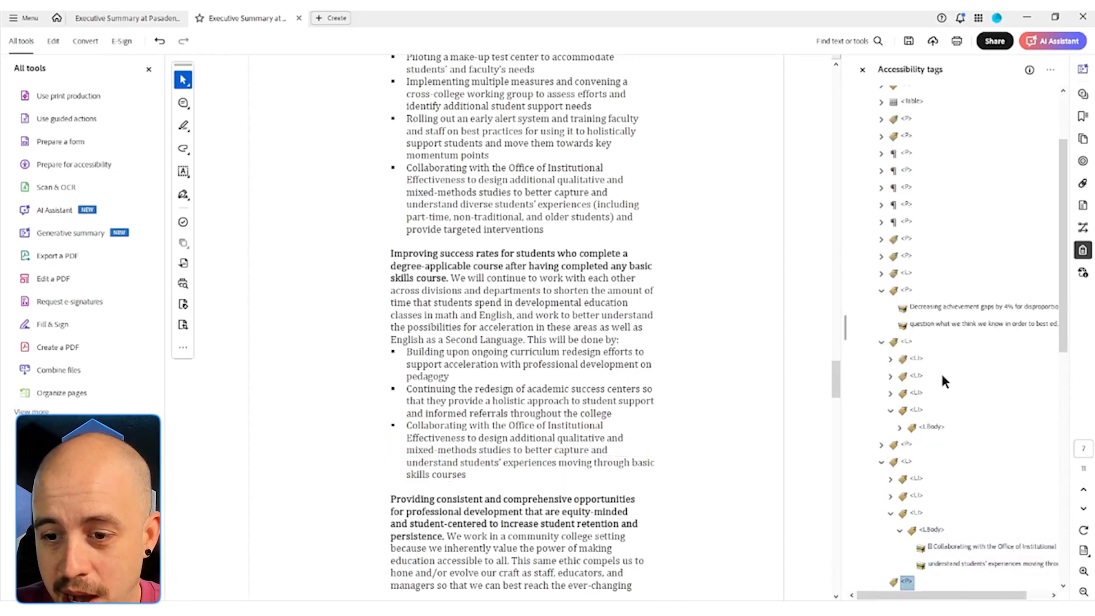
Delete the emptied paragraph tag after the "Improving success rates" list and make the blank paragraph above "Providing consistent and comprehensive opportunities" a page artifact
key("Delete")
key("Down")
key("Up")
key("Right")
key("Down")
key("Down")
key("Down")
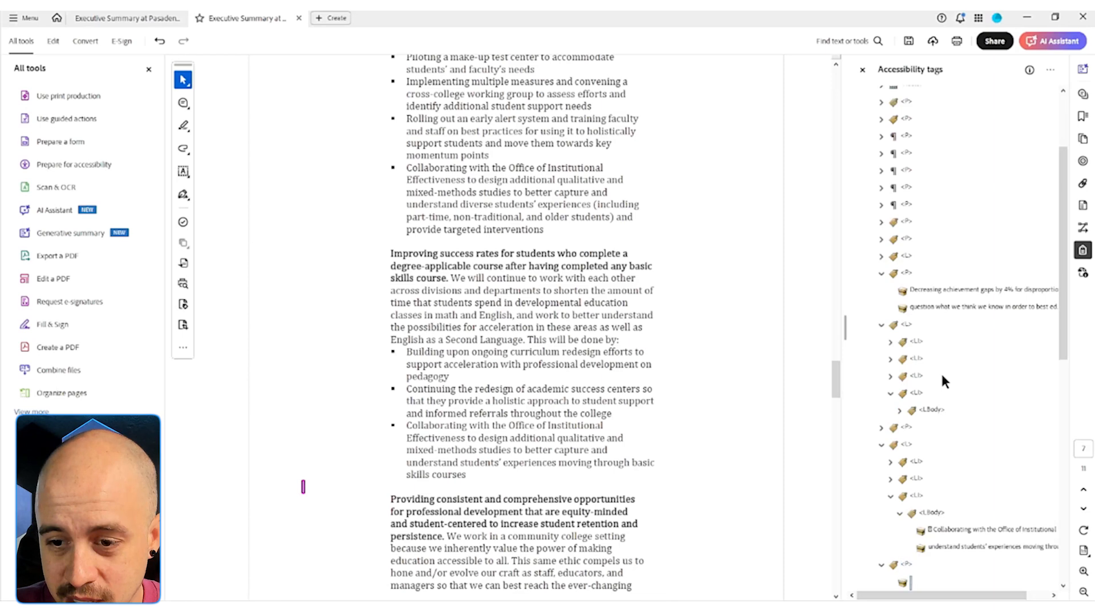
key("Up")
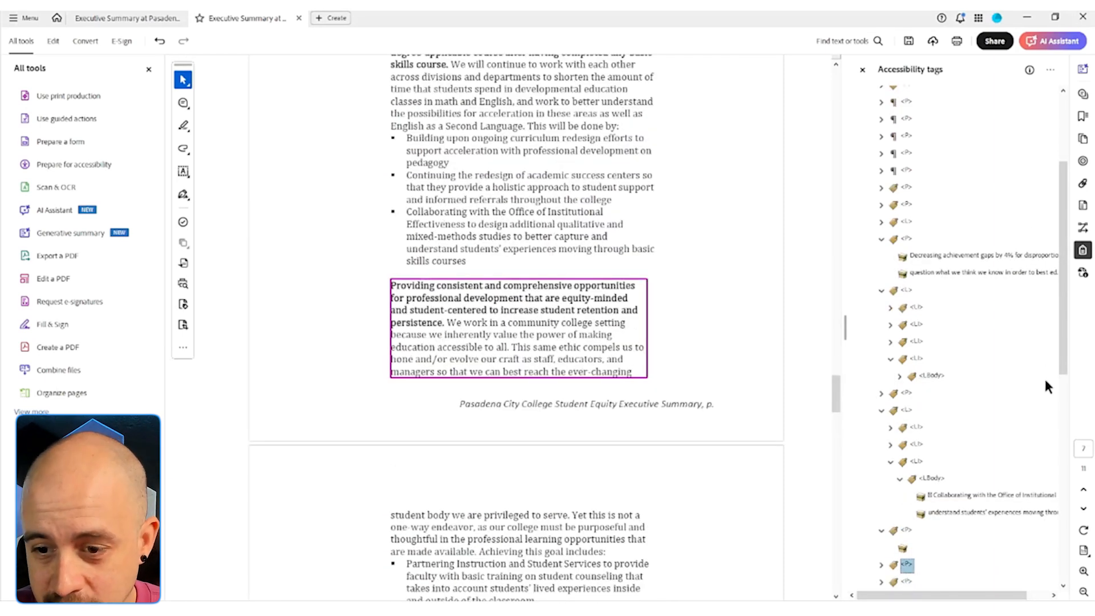
scroll(1038, 356, "down", 5)
right_click(908, 205)
left_click(969, 374)
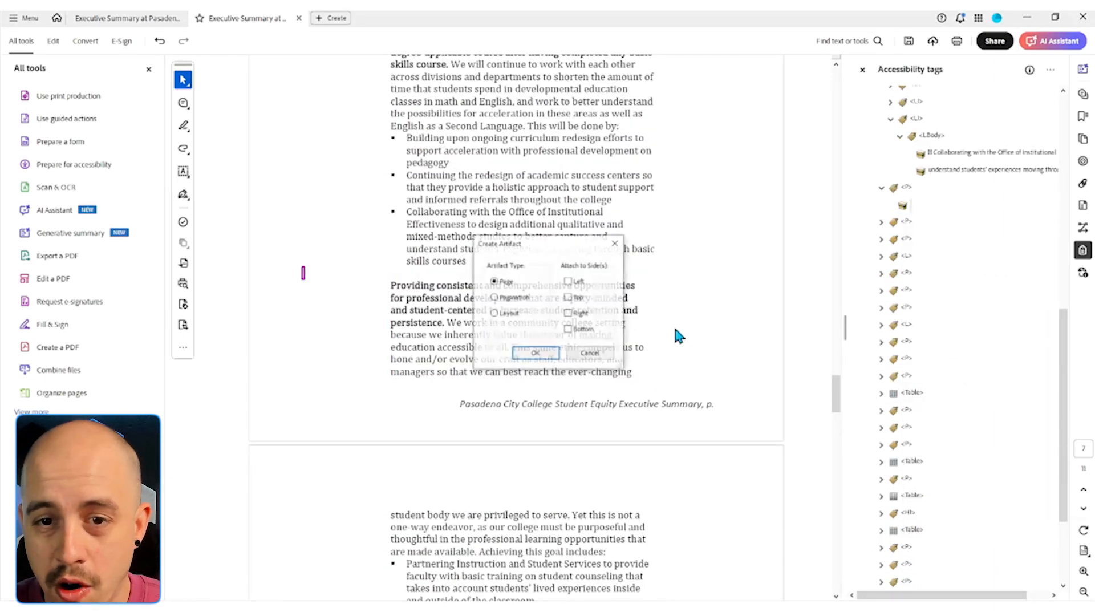
left_click(537, 354)
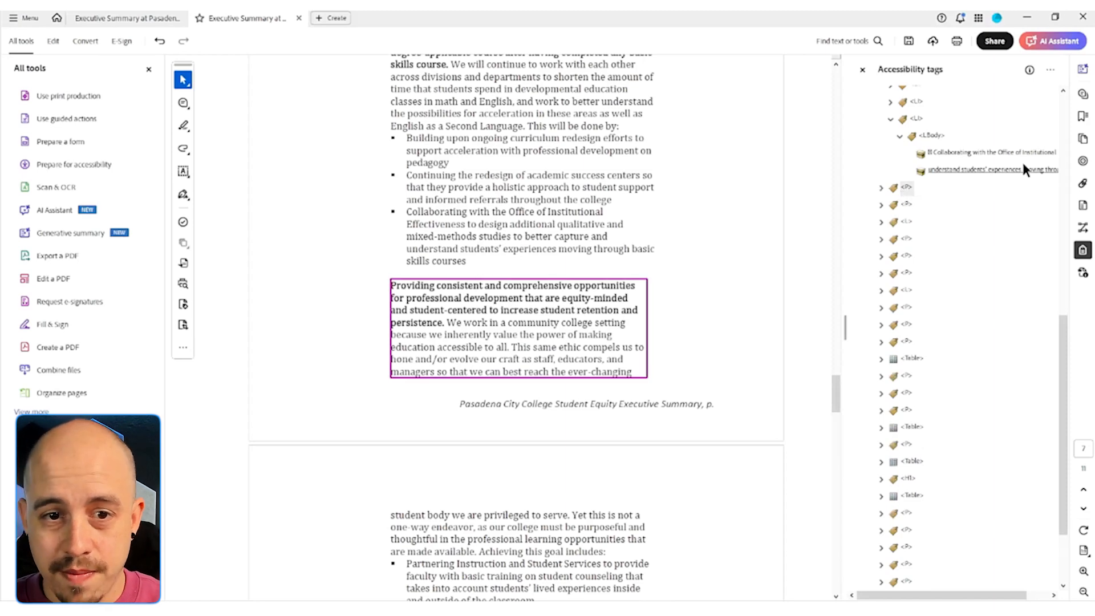
Merge the "student body we are privileged to serve" content into the "Providing consistent and comprehensive opportunities" paragraph tag and delete its emptied tag
left_click(904, 206)
left_click(907, 189)
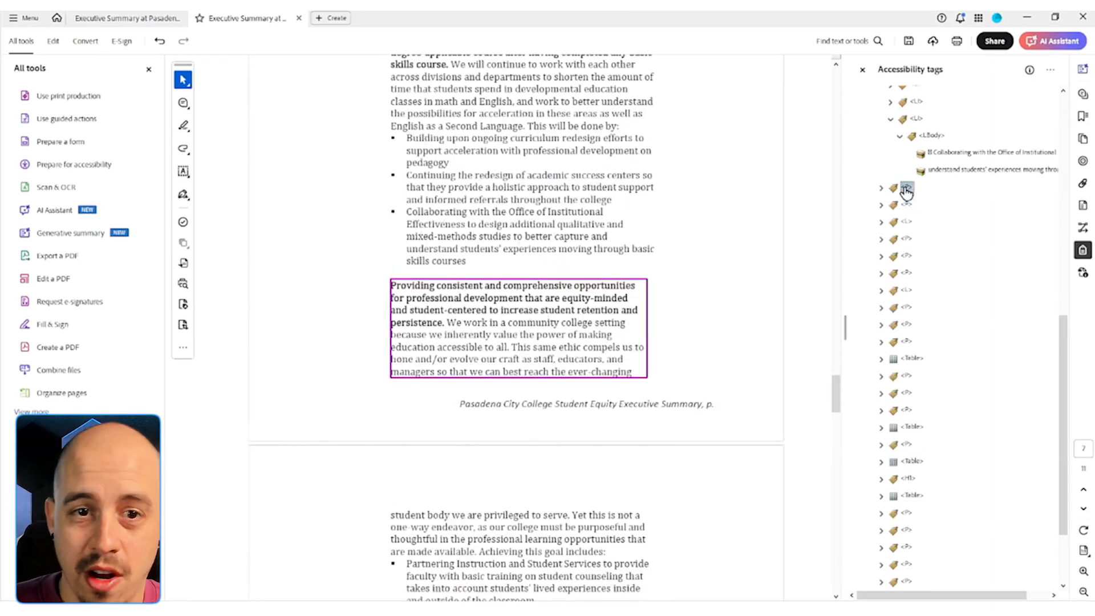
key("Right")
key("Down")
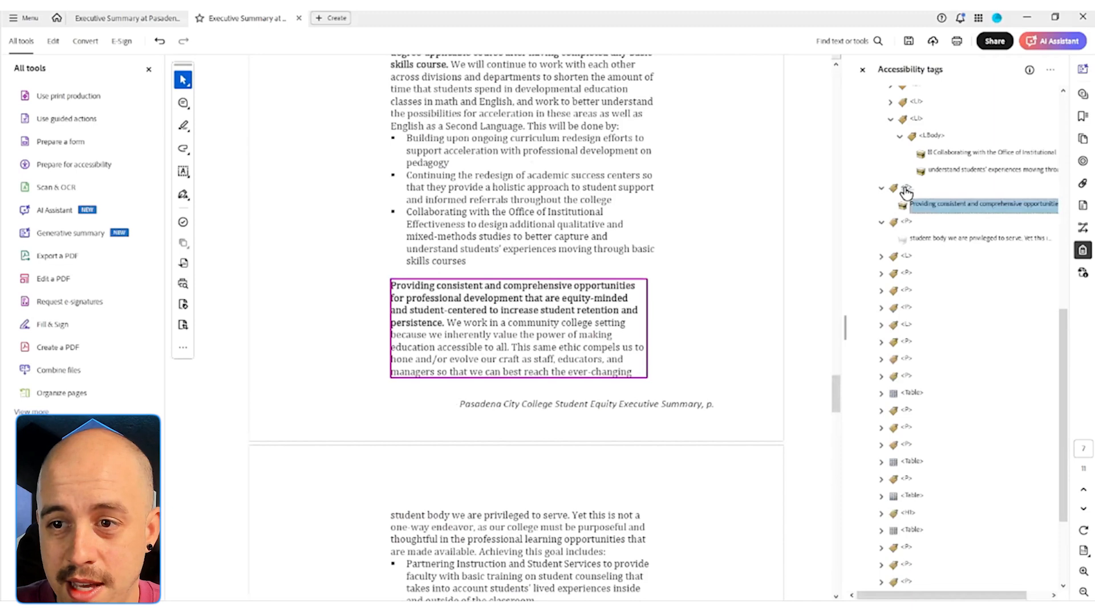
key("ctrl+v")
key("Down")
key("Delete")
Check the list item tags under the "Providing consistent and comprehensive opportunities" paragraph against the bullets on the page
key("Right")
key("Down")
key("Down")
key("Down")
key("Down")
key("Down")
key("Down")
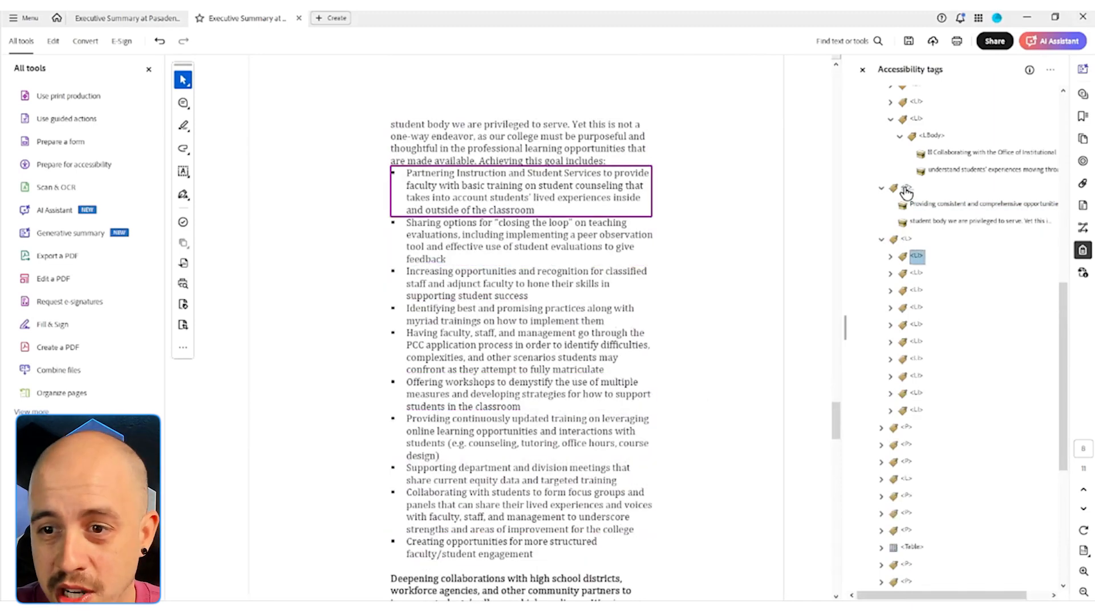
key("Down")
key("Down")
key("Down")
key("Down")
key("Down")
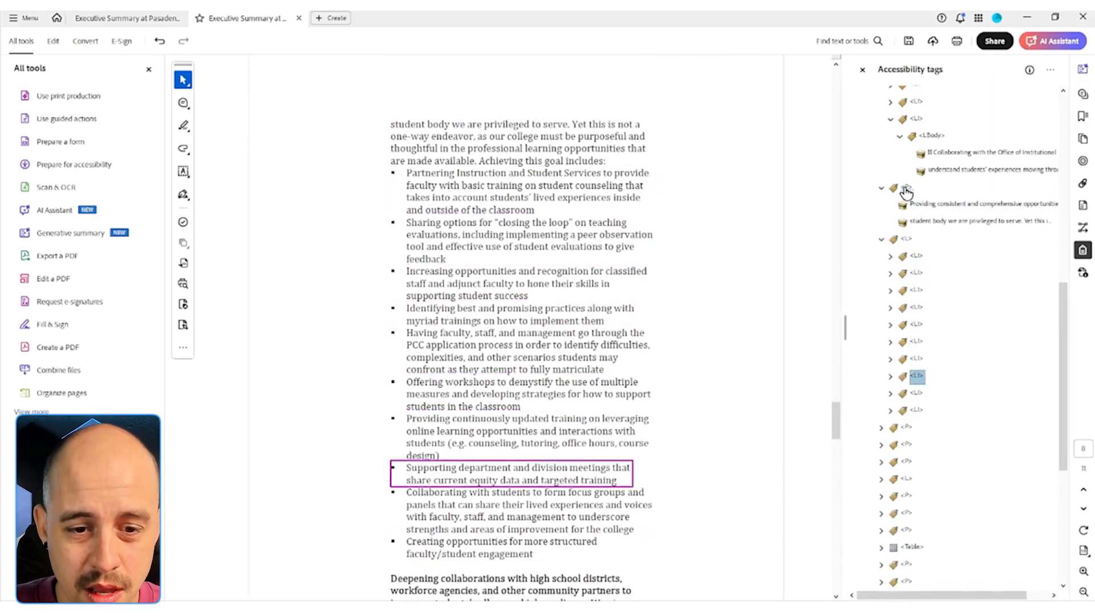
Change the blank paragraph content between that list and the "Deepening collaborations" paragraph to a page artifact
key("Right")
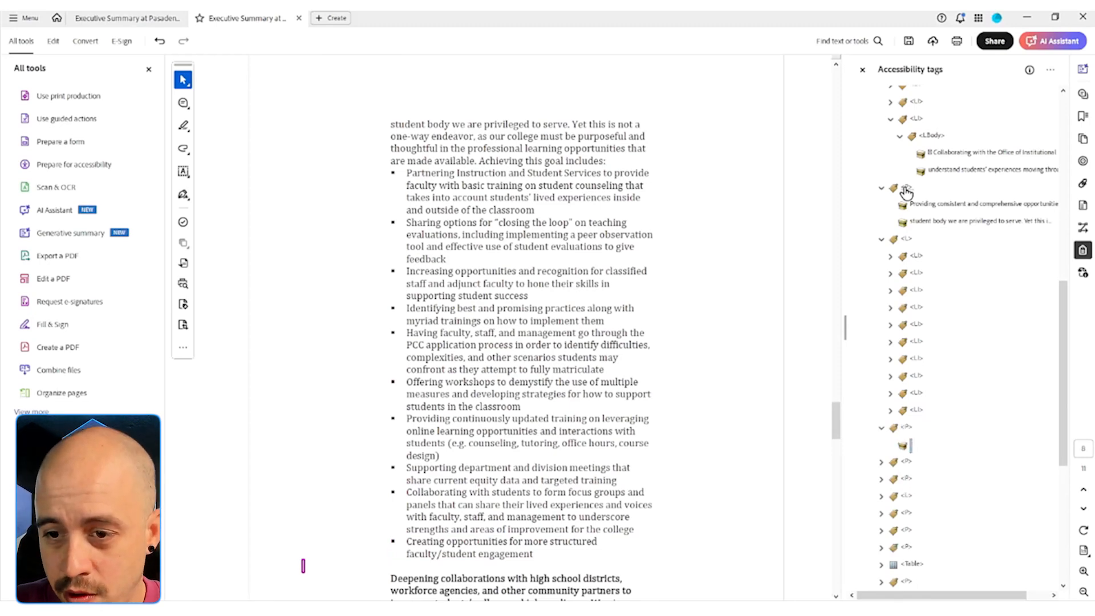
key("Down")
key("Down")
scroll(906, 192, "down", 3)
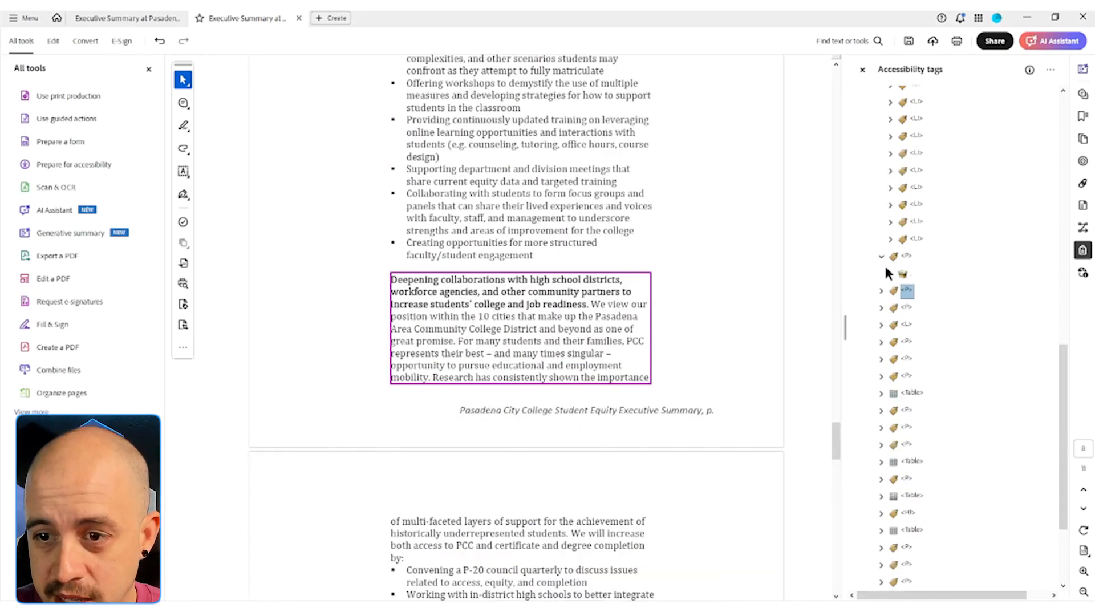
right_click(902, 276)
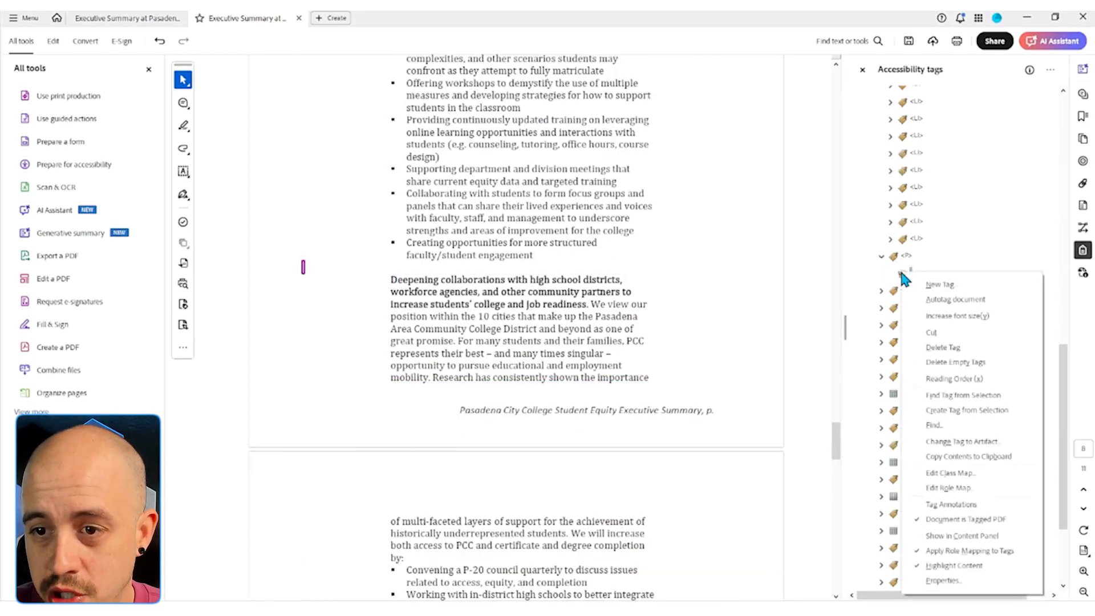
left_click(971, 442)
left_click(538, 353)
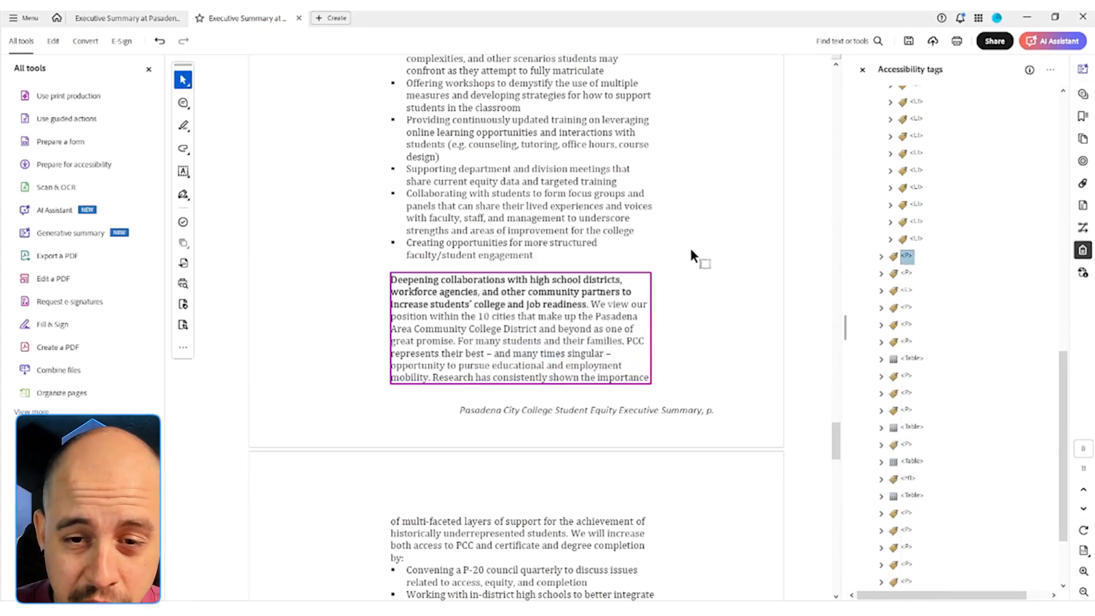
left_click_drag(590, 304, 414, 282)
left_click_drag(590, 304, 390, 280)
left_click(609, 309)
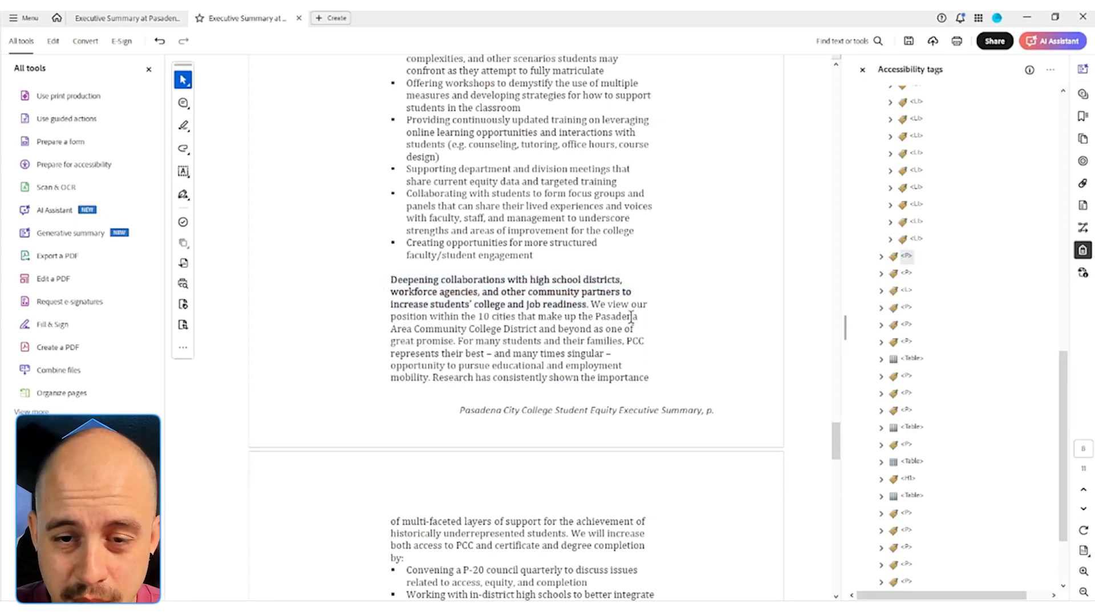
Merge the "of multi-faceted layers of support" content into the "Deepening collaborations" paragraph tag and delete its emptied tag
left_click(907, 276)
key("Up")
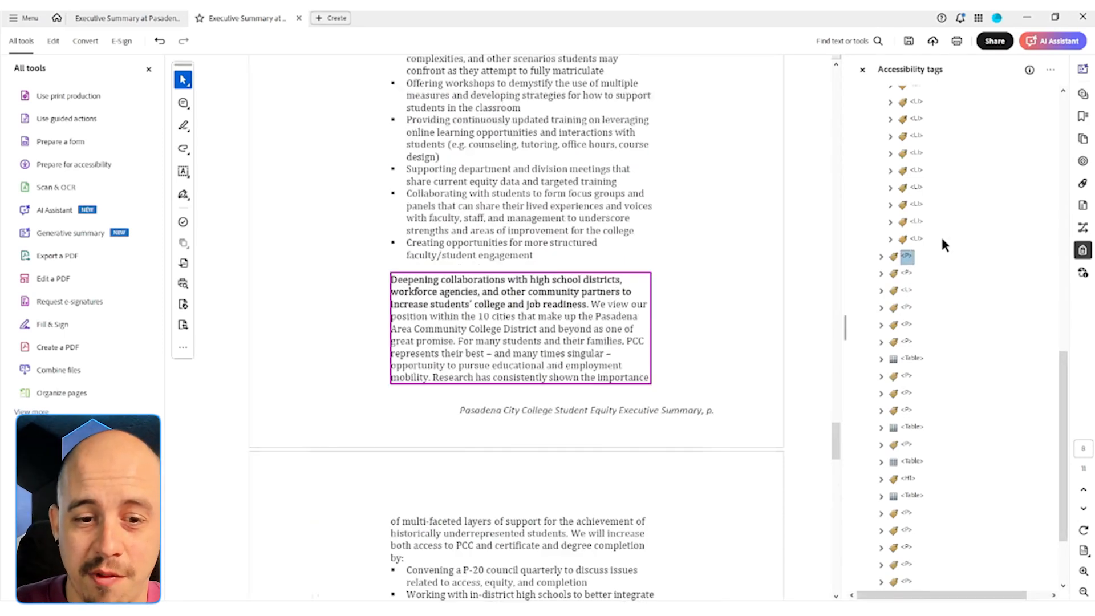
key("Down")
key("Right")
key("Down")
key("ctrl+x")
key("Up")
key("Up")
key("Right")
key("Down")
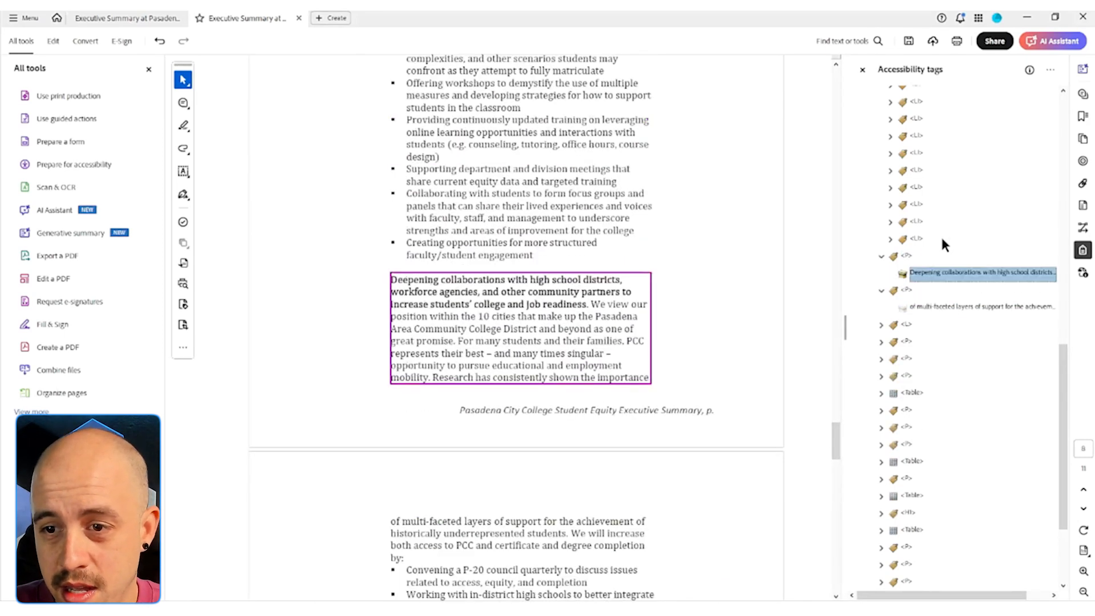
key("ctrl+v")
key("Down")
key("Down")
key("Delete")
Move the "knowledge and social capital" content into the "Making PCC more family-welcoming" item's LBody tag and delete its emptied paragraph tag
key("Down")
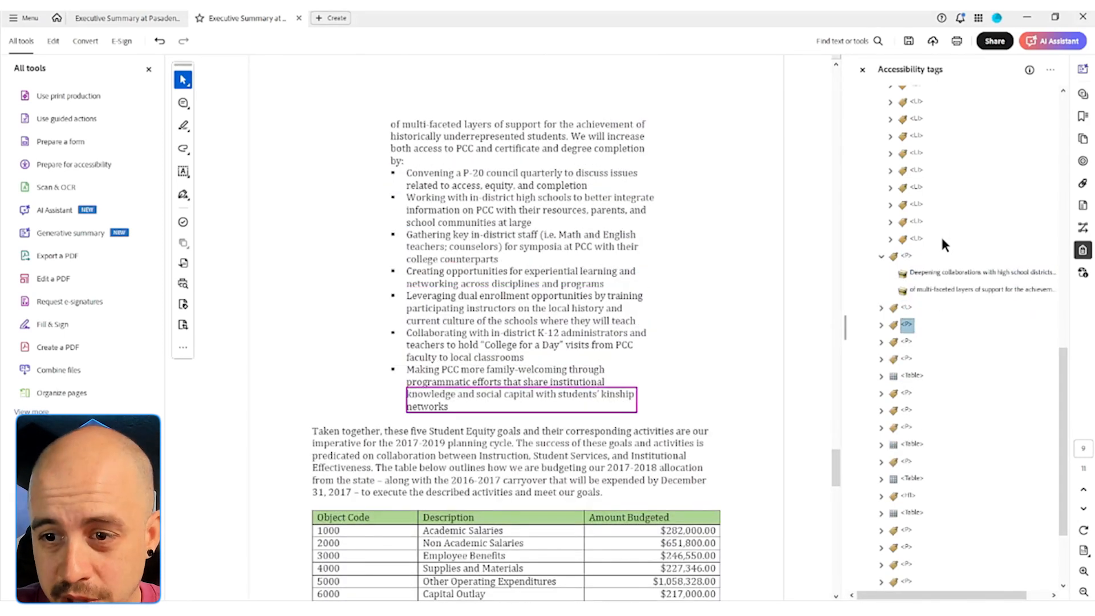
key("Right")
key("Down")
key("ctrl+x")
key("Up")
key("Up")
key("Right")
key("Down")
key("Down")
key("Down")
key("Down")
key("Down")
key("Down")
key("Down")
key("Right")
key("Down")
key("Right")
key("Down")
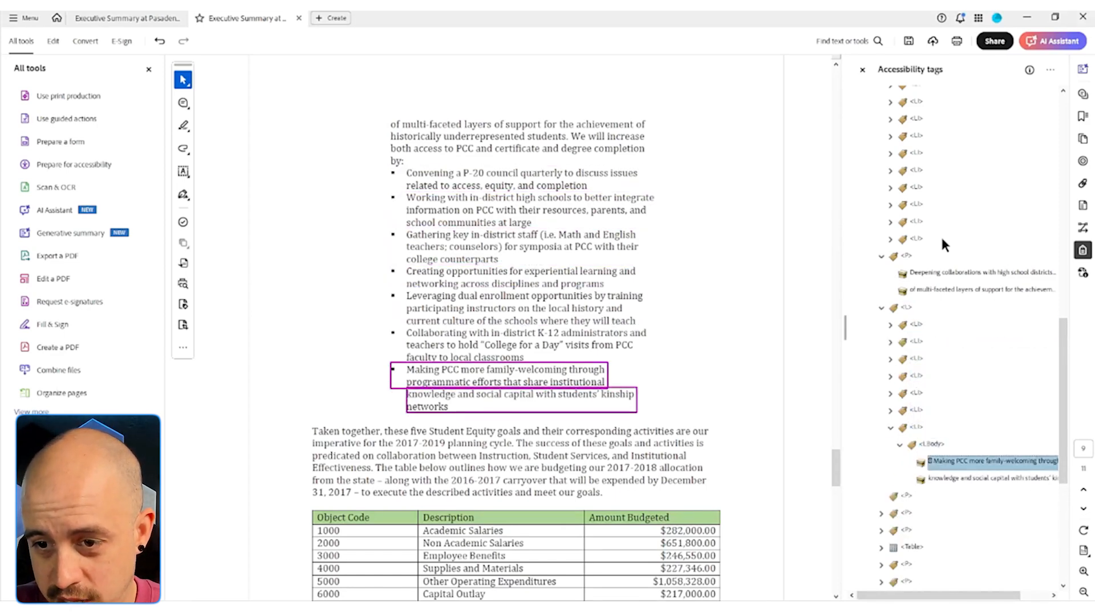
key("ctrl+v")
key("Down")
key("Down")
key("Delete")
Expand the blank paragraph and H1 tags around the four budget tables to expose their empty content containers
key("Down")
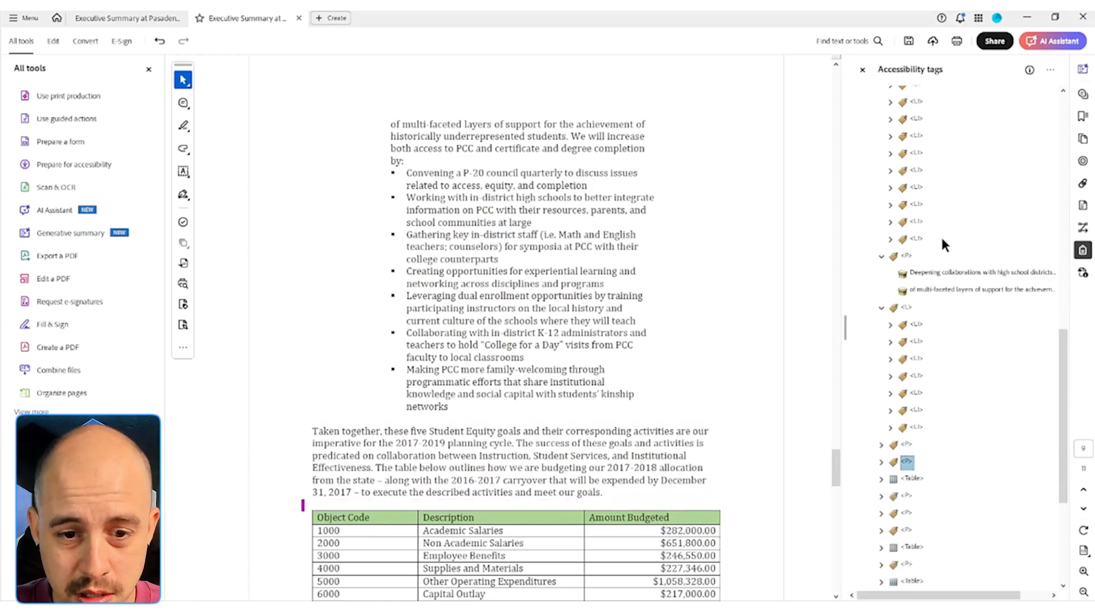
key("Right")
key("Down")
key("Down")
key("Down")
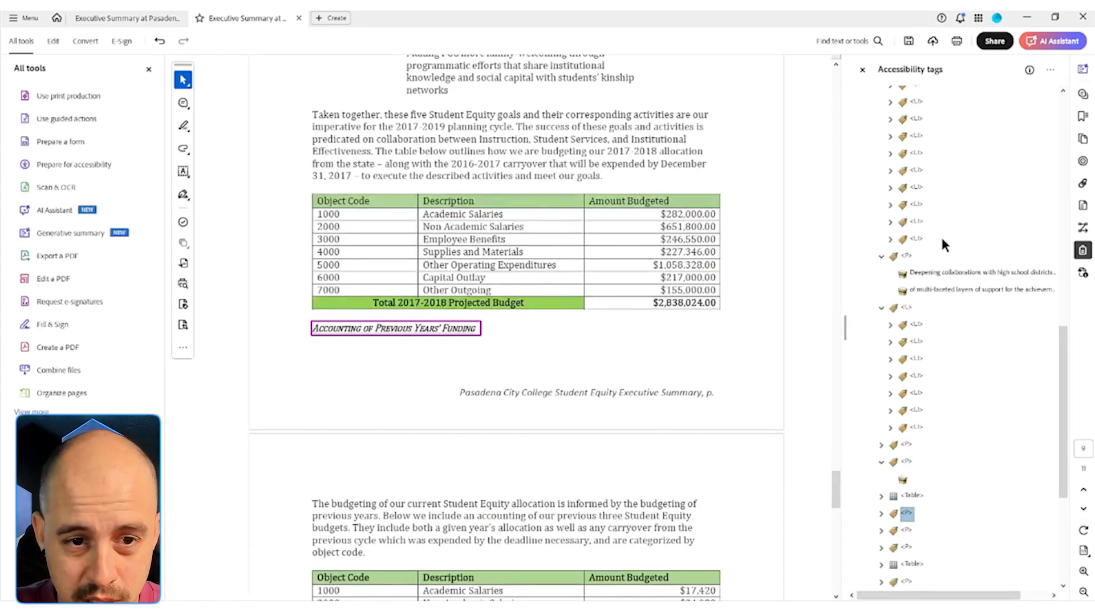
key("Down")
key("Down")
key("Right")
key("Down")
key("Down")
key("Down")
key("Right")
key("Down")
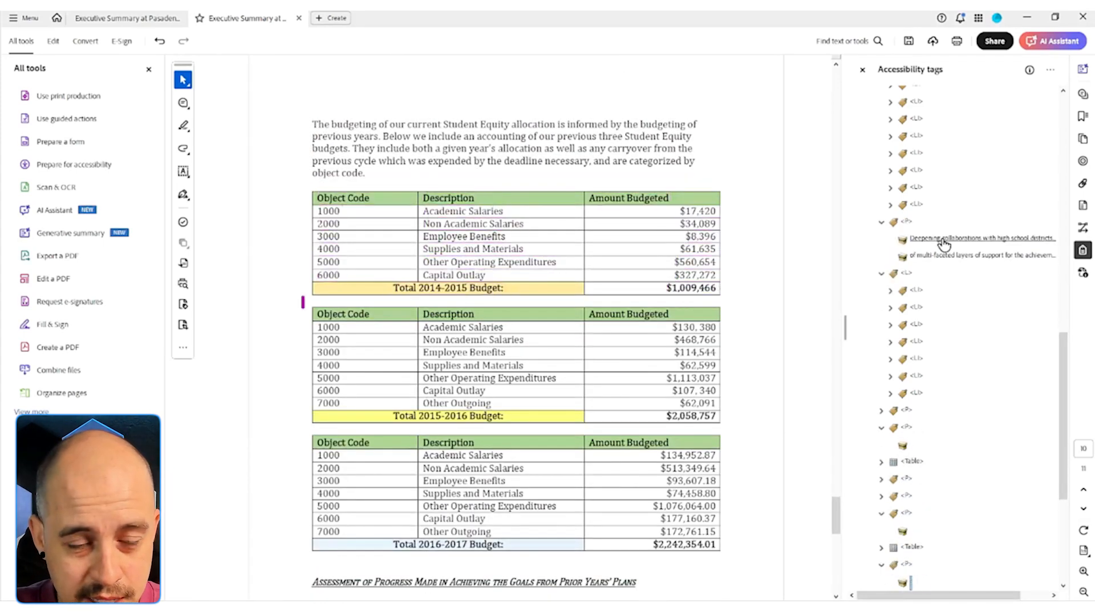
key("Down")
key("Down")
key("Right")
key("Down")
key("Down")
key("Down")
key("Right")
key("Down")
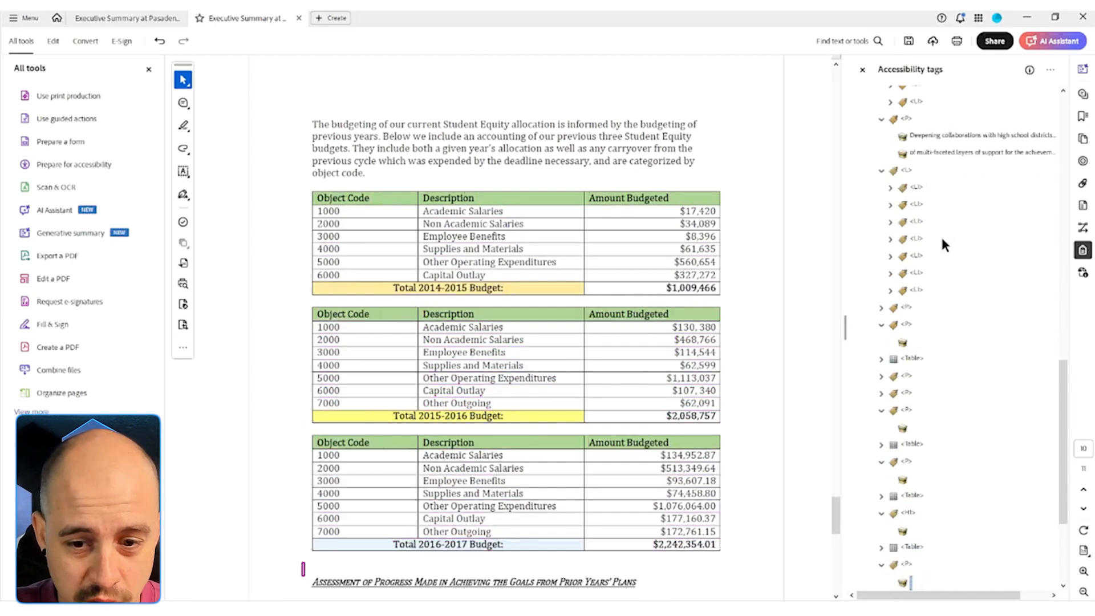
Change the empty content containers of all the blank tags around the budget tables to page artifacts together
scroll(873, 284, "down", 3)
left_click(902, 376)
left_click(901, 186)
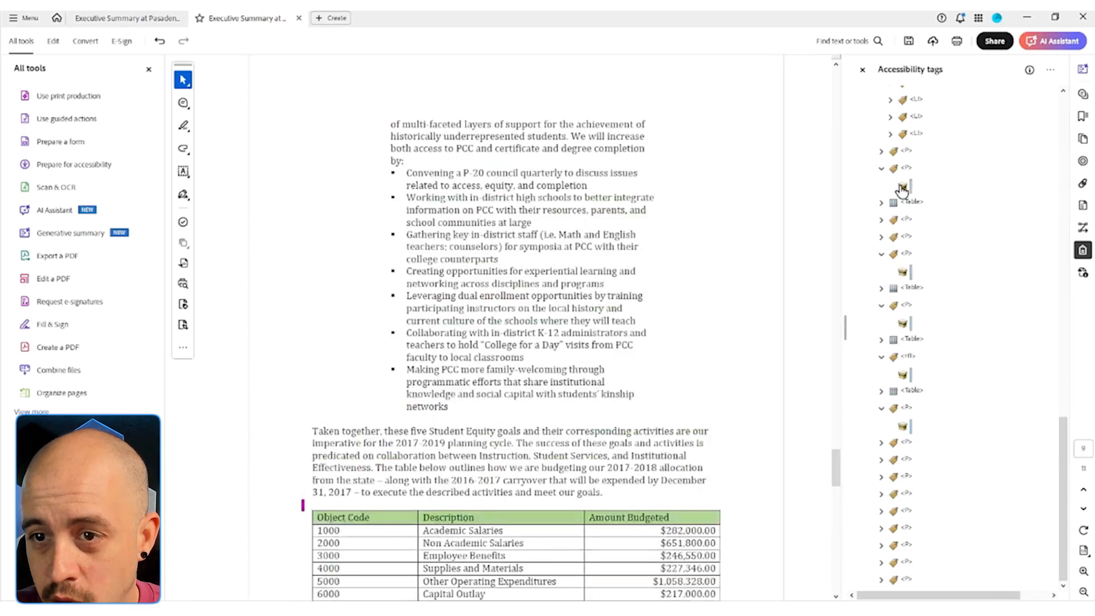
right_click(902, 187)
left_click(963, 356)
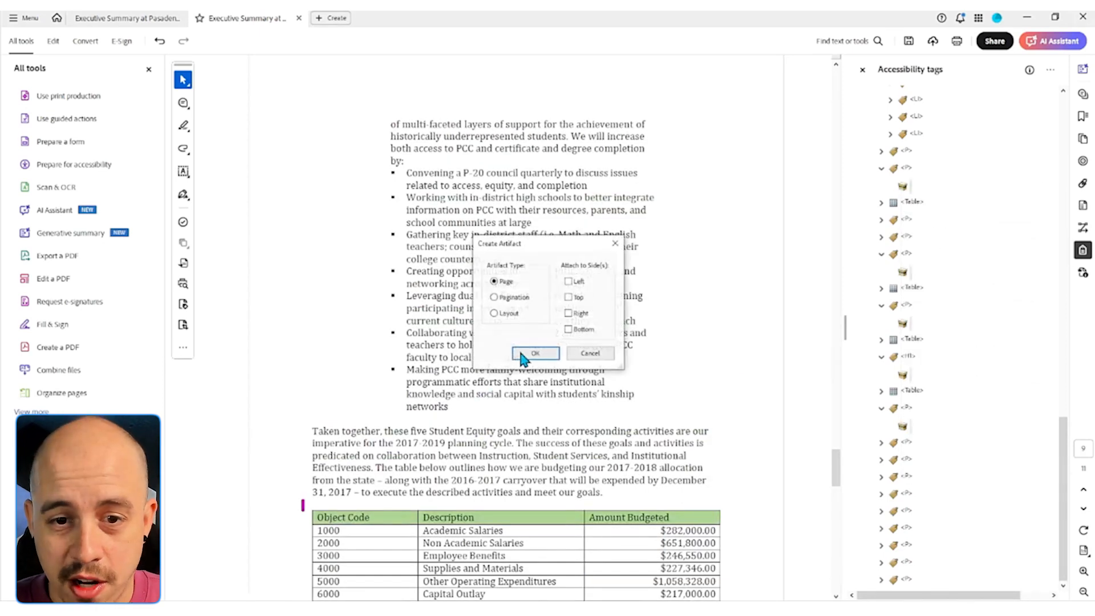
left_click(536, 352)
Delete the emptied paragraph and H1 tags left around the budget tables
left_click(911, 270)
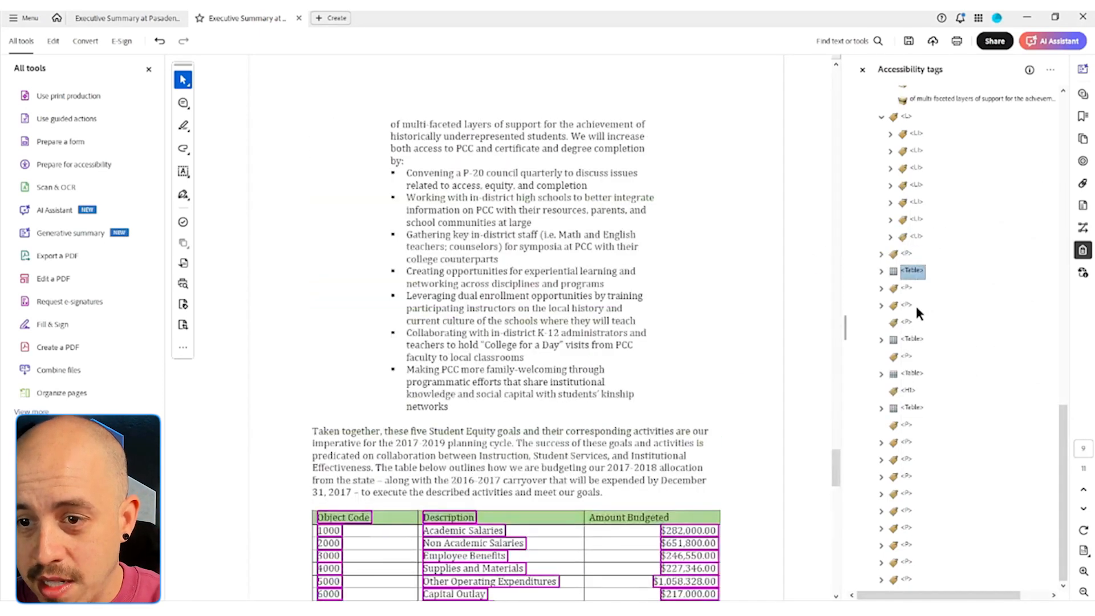
left_click(911, 338)
left_click(913, 358)
key("Delete")
left_click(910, 391)
key("Delete")
left_click(908, 425)
key("Delete")
Expand the 2017-2018 projected budget table's tags and examine its header and data rows for missing cells
left_click(908, 187)
key("Left")
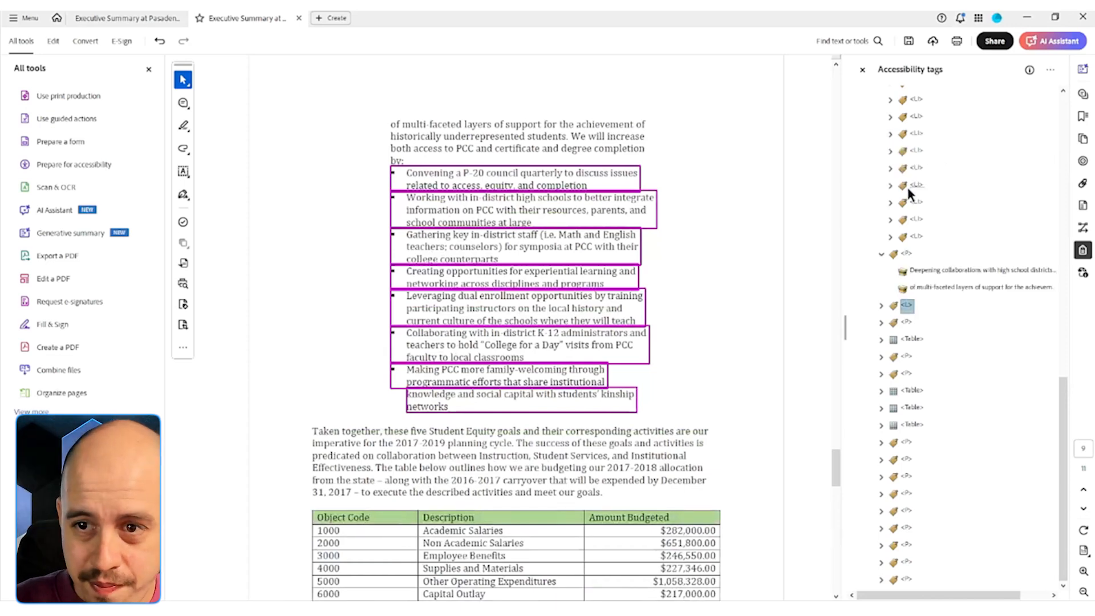
key("Down")
key("Down")
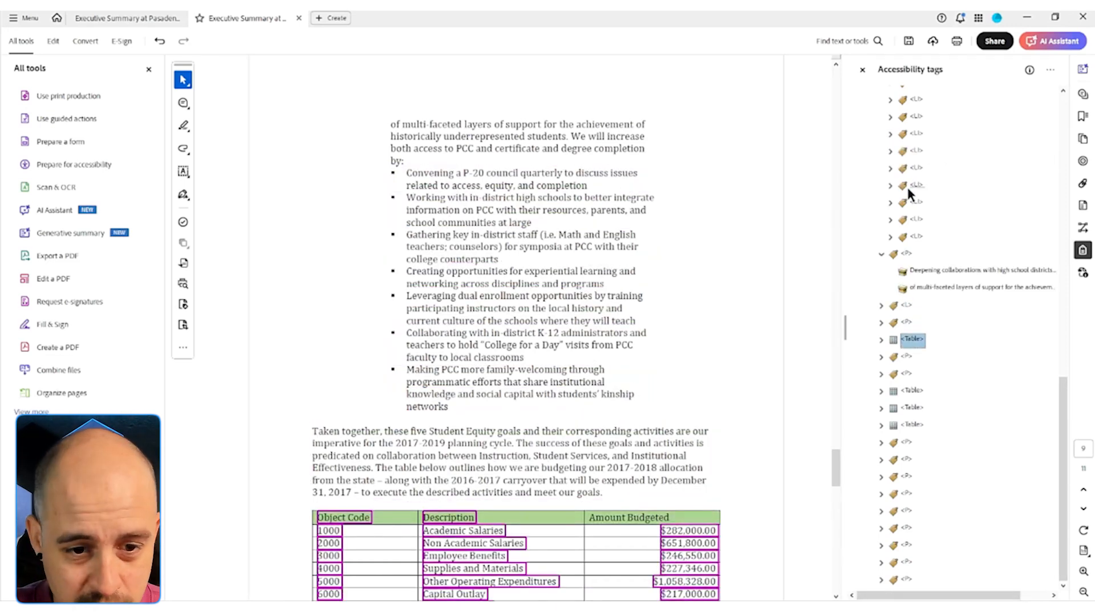
key("Right")
key("Down")
key("Right")
key("Down")
key("Down")
key("Down")
key("Up")
key("Up")
key("Down")
key("Down")
key("Down")
key("Down")
key("Down")
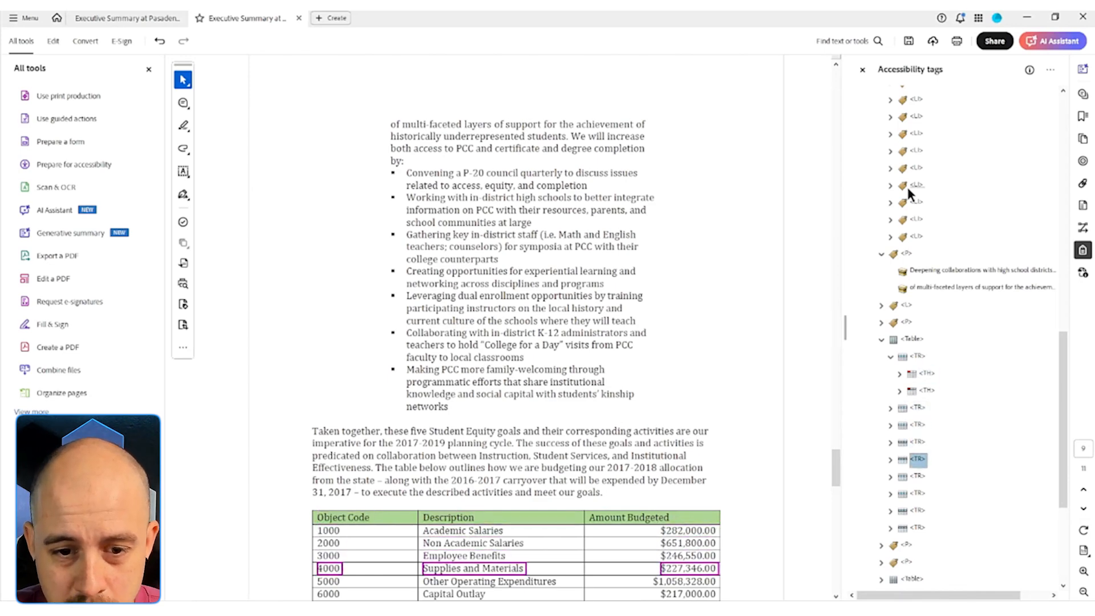
key("Down")
key("Down")
key("Down")
key("Down")
key("Down")
key("Up")
key("Up")
key("Up")
key("Up")
key("Up")
key("Up")
key("Up")
key("Up")
key("Up")
key("Up")
key("Up")
key("Down")
key("Down")
key("Up")
key("Up")
key("Up")
key("Up")
key("Down")
key("Down")
key("Down")
key("Down")
key("Down")
key("Down")
key("Right")
key("Down")
key("Down")
key("Down")
key("Down")
key("Down")
key("Down")
key("Up")
key("Up")
key("Up")
key("Up")
key("Up")
key("Up")
key("Up")
key("Up")
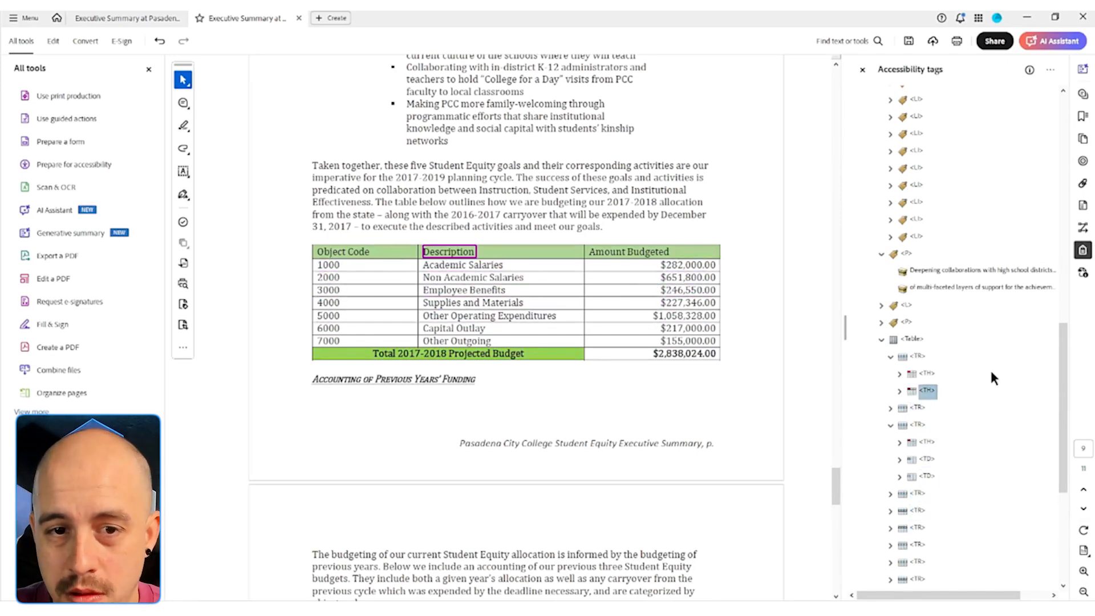
Add a third TH tag to the 2017-2018 budget table's header row and tag the "Amount Budgeted" text into it
right_click(931, 392)
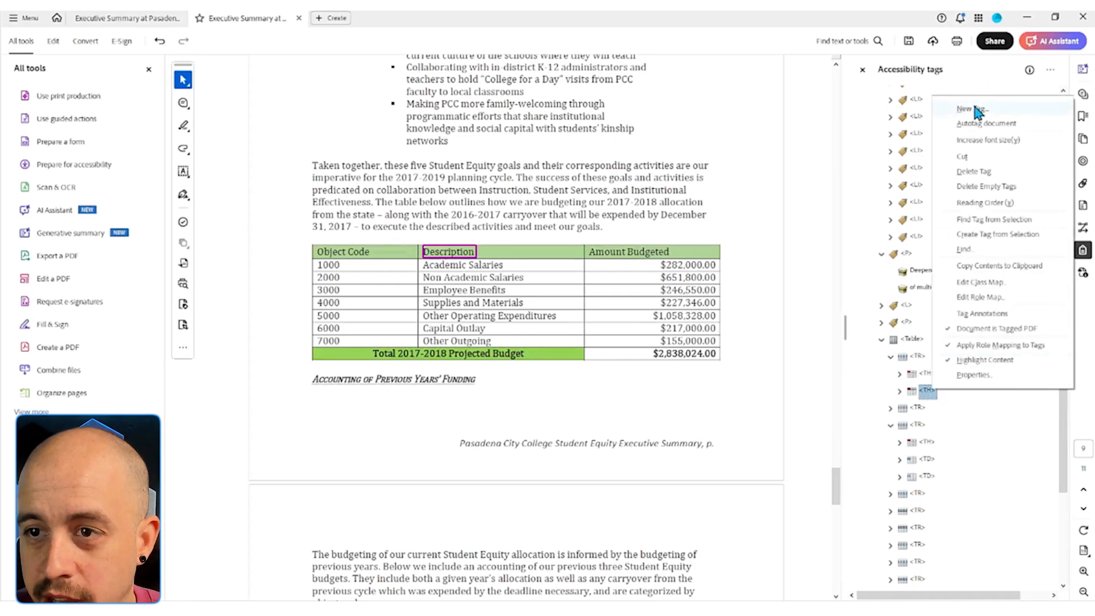
left_click(976, 109)
type("TH")
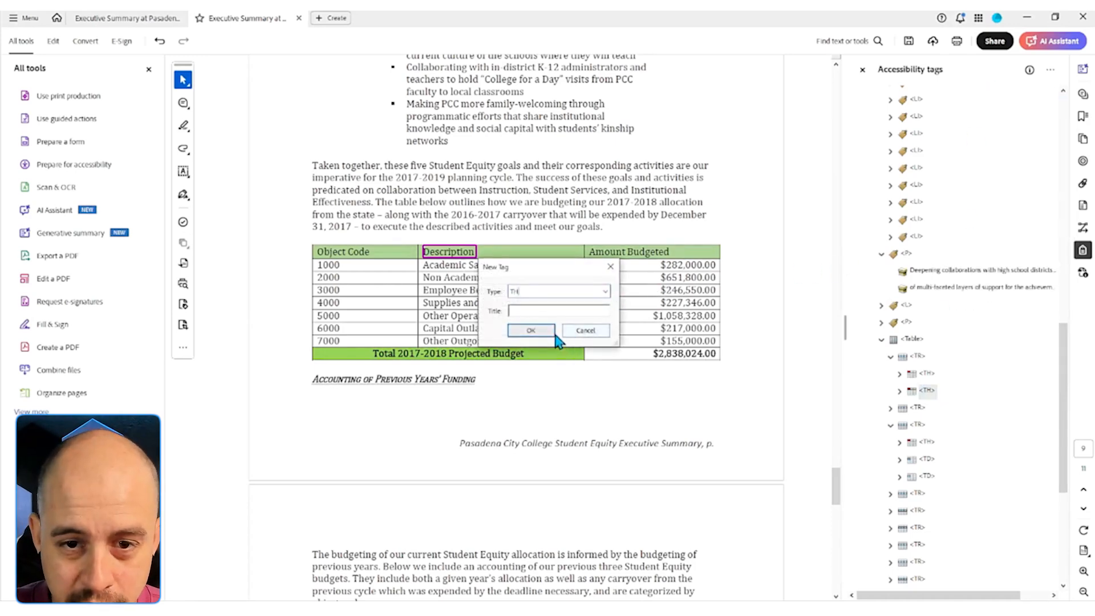
key("Return")
left_click_drag(672, 252, 589, 252)
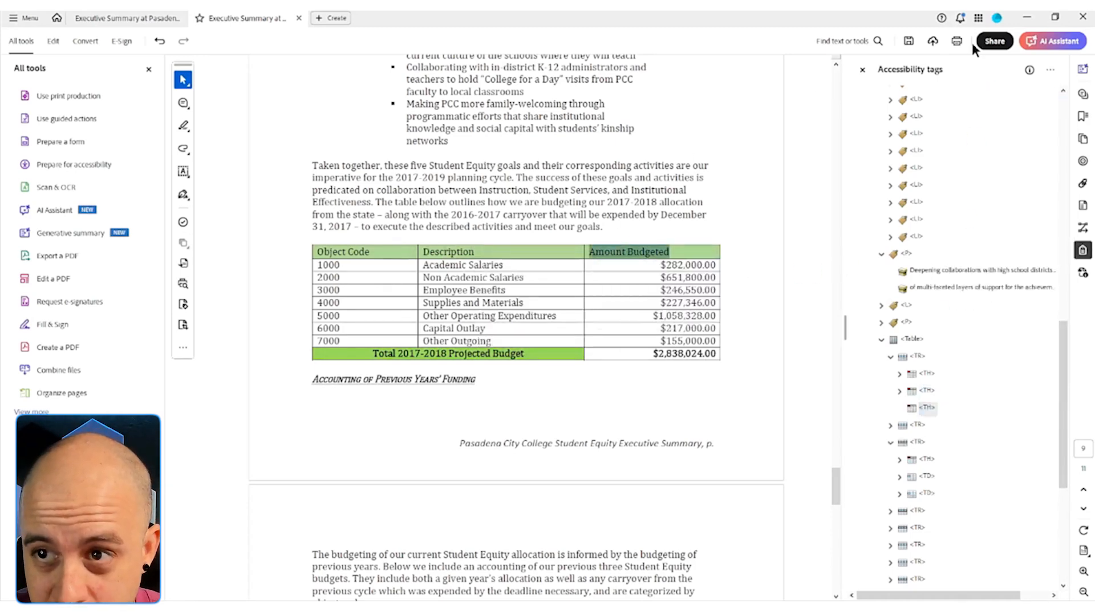
left_click(1050, 69)
left_click(916, 356)
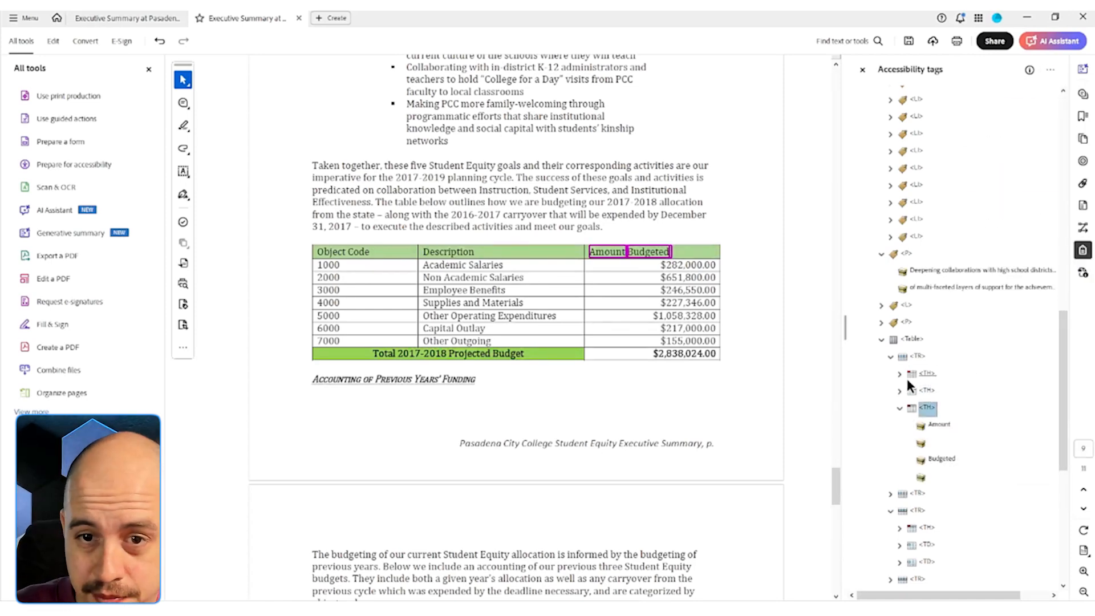
Collapse the header row and check the remaining row tags of the 2017-2018 budget table against the page
key("Left")
key("Down")
key("Down")
key("Down")
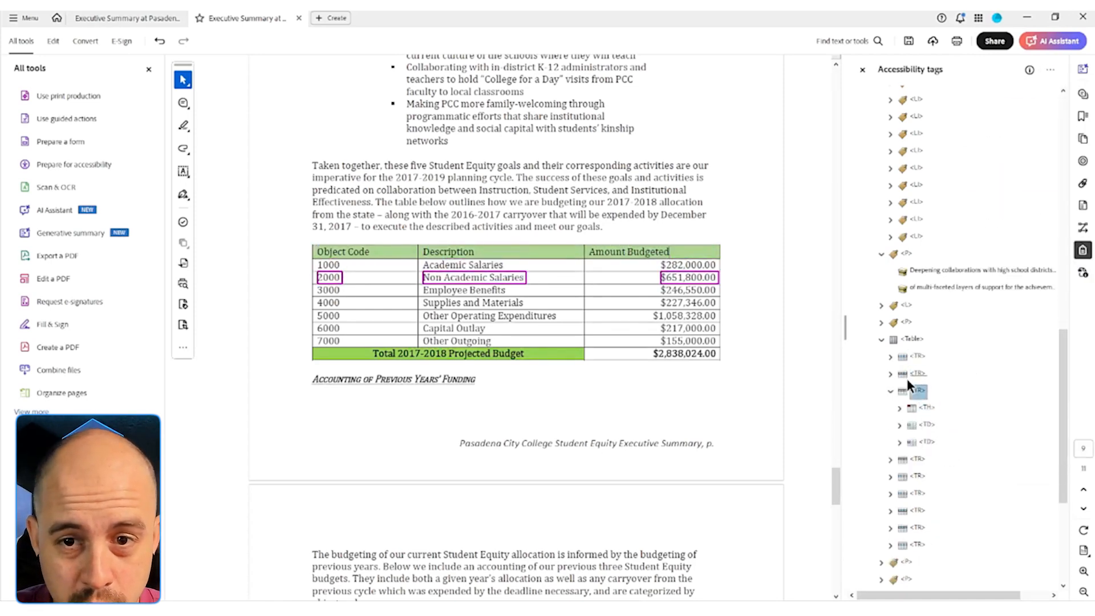
key("Up")
key("Down")
key("Down")
key("Down")
key("Down")
key("Down")
key("Down")
key("Down")
key("Down")
key("Down")
Change the "Accounting of Previous Years' Funding" paragraph tag to H2
key("Down")
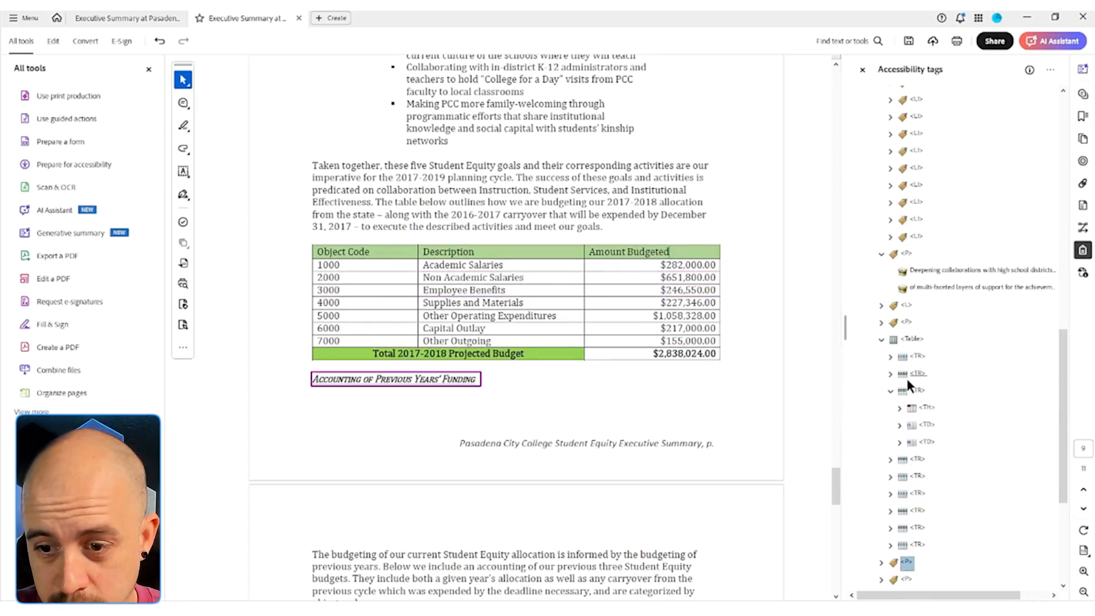
key("F2")
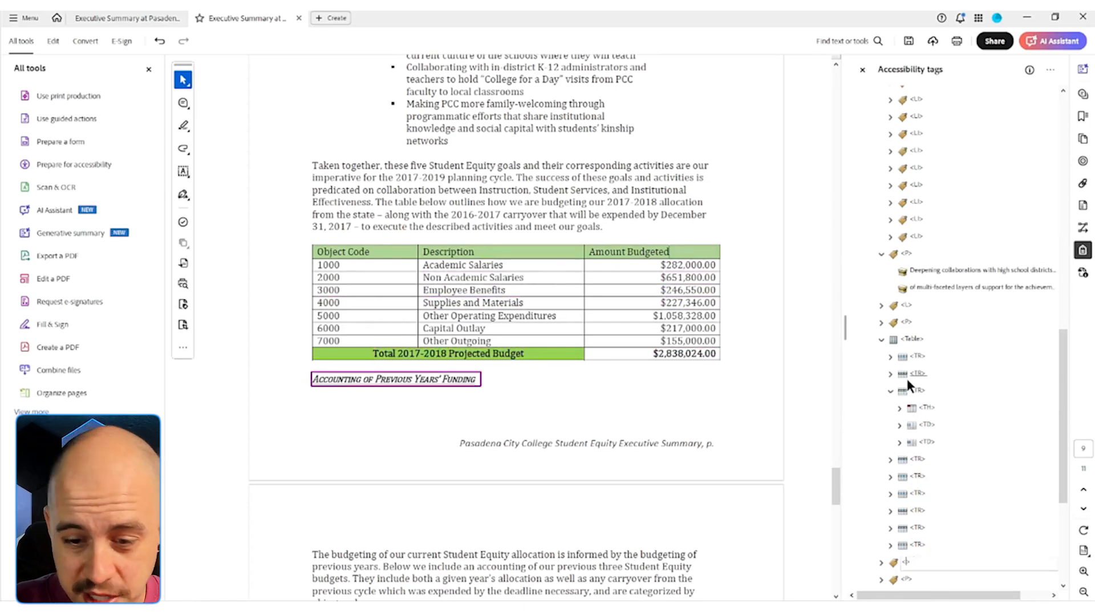
type("H2")
key("Return")
Expand the 2014-2015 budget table's header row and check its tags, then review the tags of the following tables
key("Down")
key("Down")
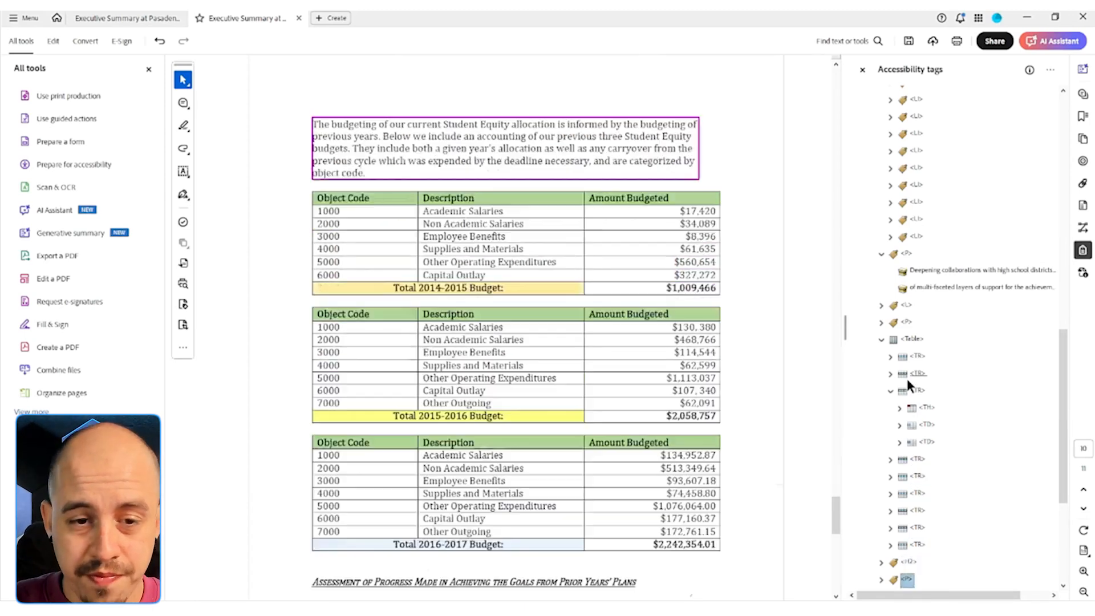
key("Right")
key("Down")
key("Right")
key("Down")
key("Down")
key("Down")
key("Down")
key("Down")
key("Down")
key("Down")
key("Down")
key("Down")
key("Down")
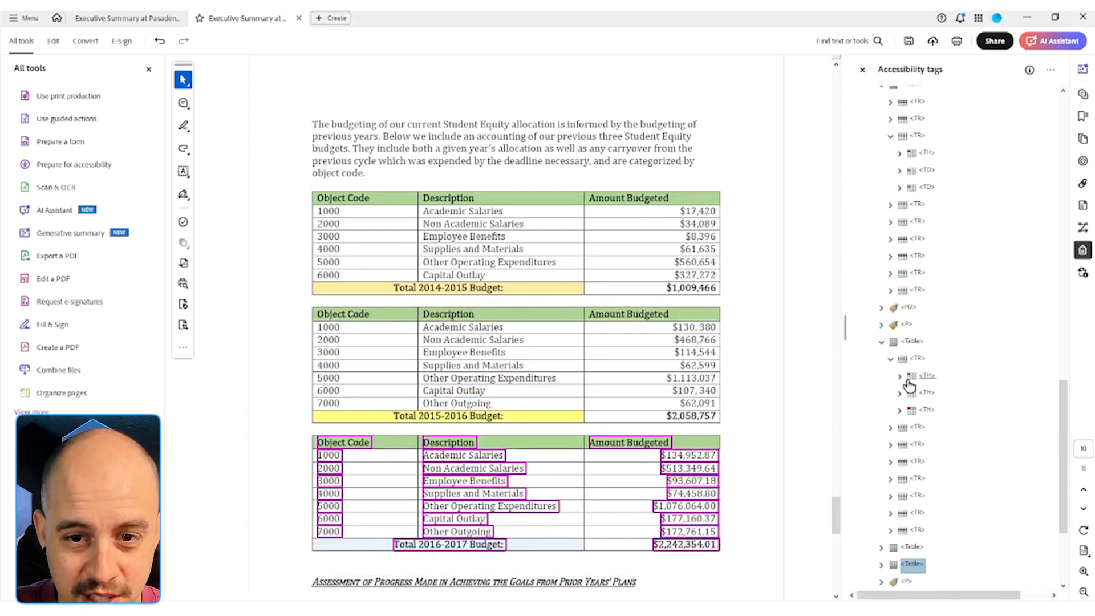
Change the "Assessment of Progress Made in Achieving the Goals from Prior Years' Plans" paragraph tag to H2
key("Down")
key("Up")
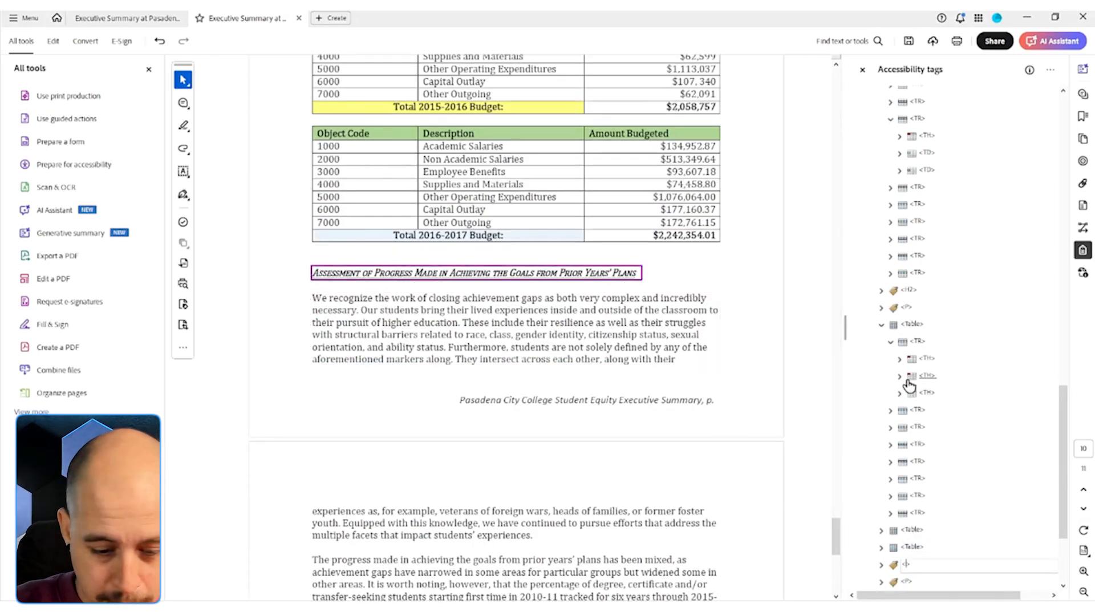
type("H2")
key("Return")
Expand the blank paragraph tag above "The progress made in achieving the goals" to expose its empty content container
key("Down")
key("Down")
key("Down")
key("Down")
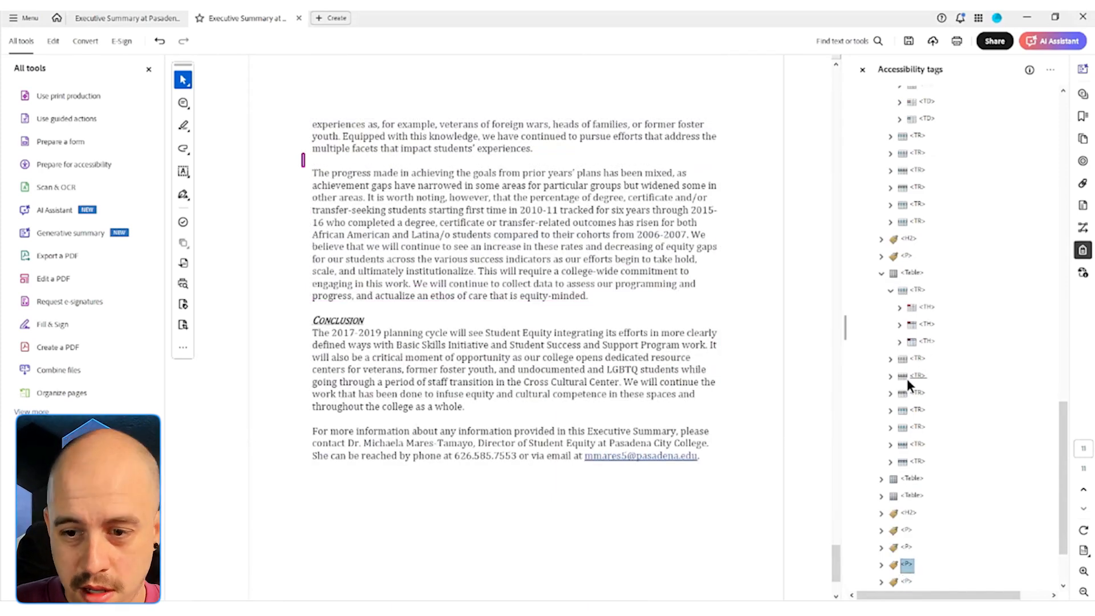
Change the "Conclusion" paragraph tag to H2
key("Down")
key("Down")
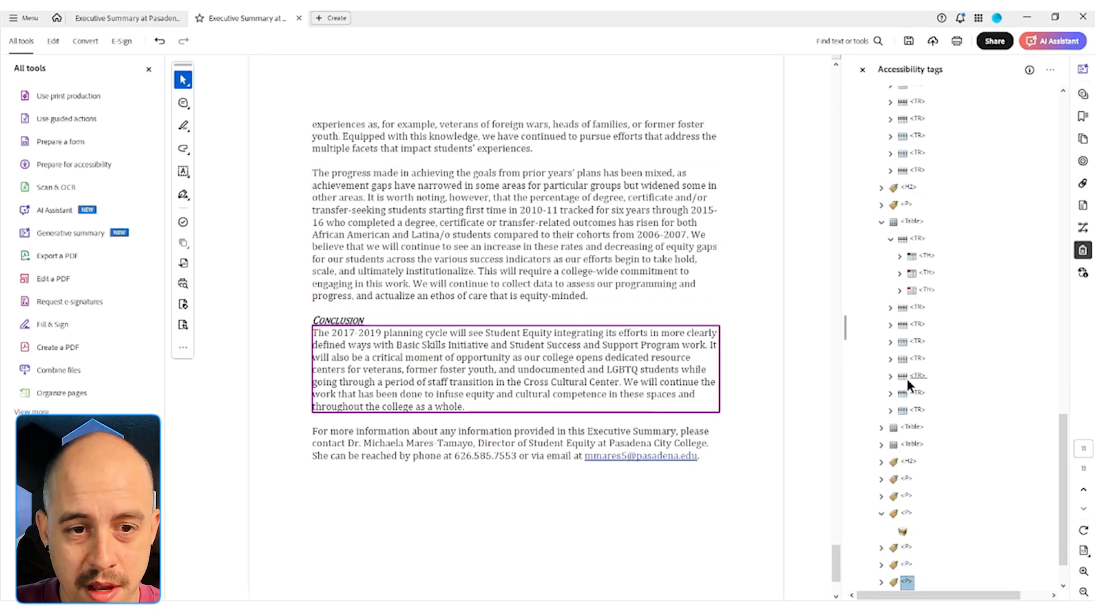
key("Up")
key("Up")
key("Down")
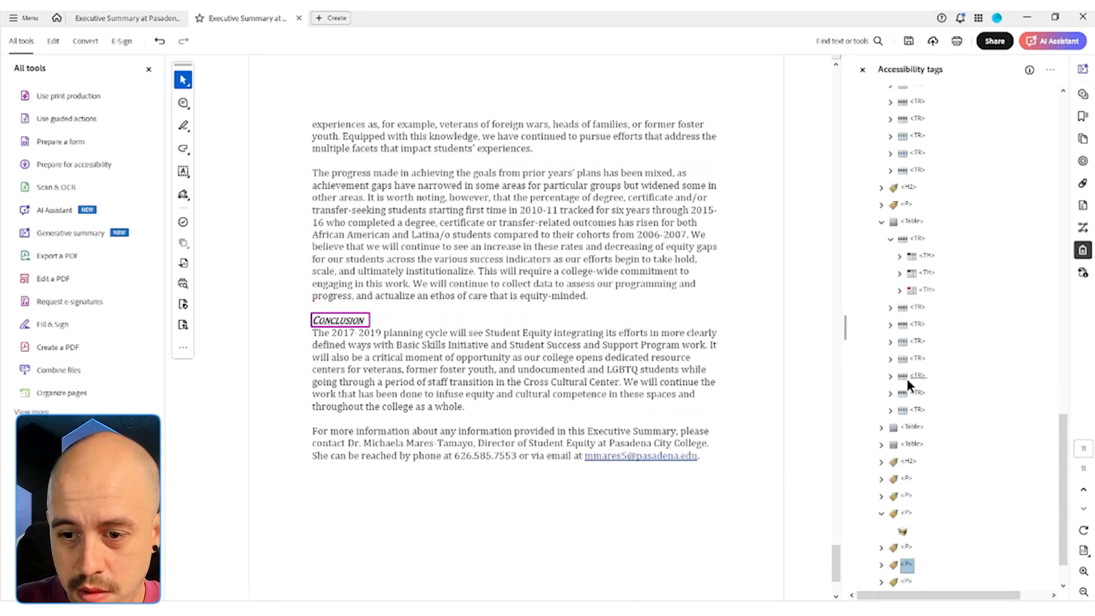
type("H2")
key("Return")
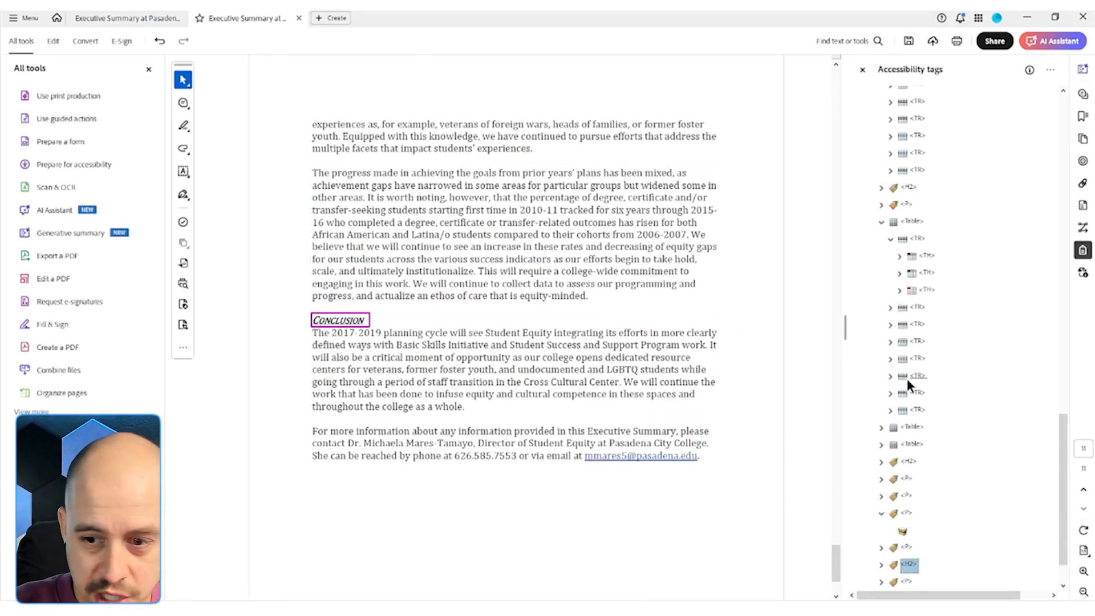
Change the two blank content containers on the last page to page artifacts and delete their emptied paragraph tags
scroll(906, 263, "down", 2)
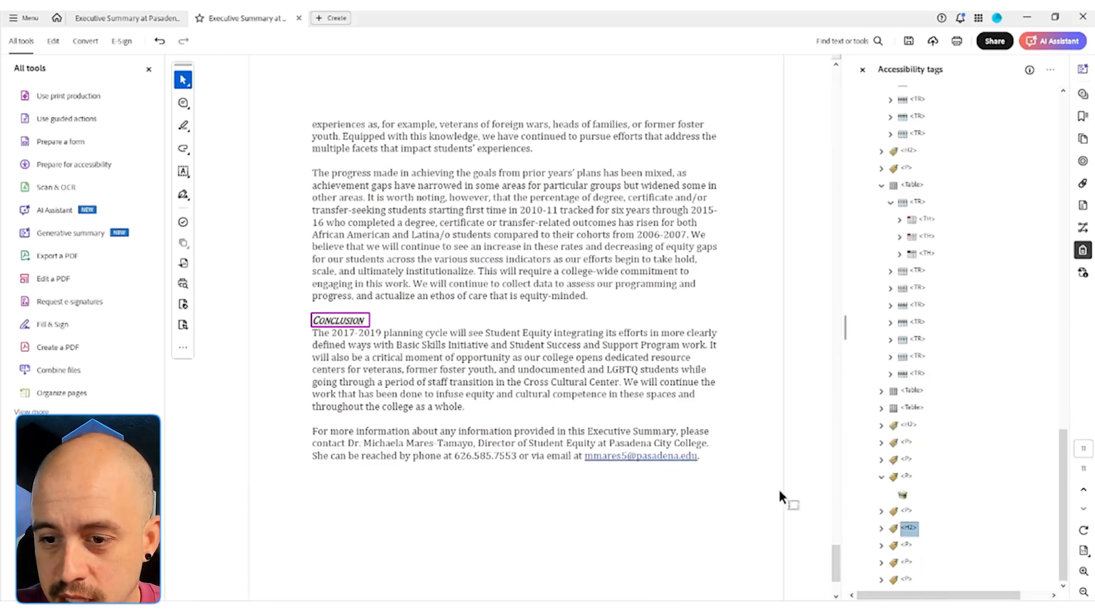
left_click(909, 581)
key("Up")
key("Right")
key("Down")
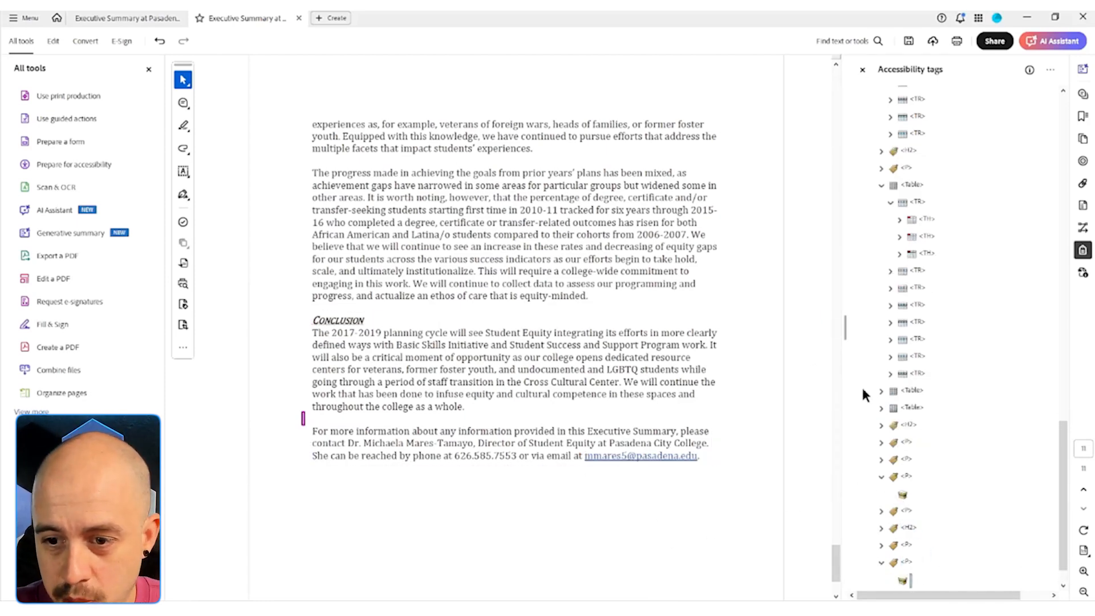
right_click(907, 504)
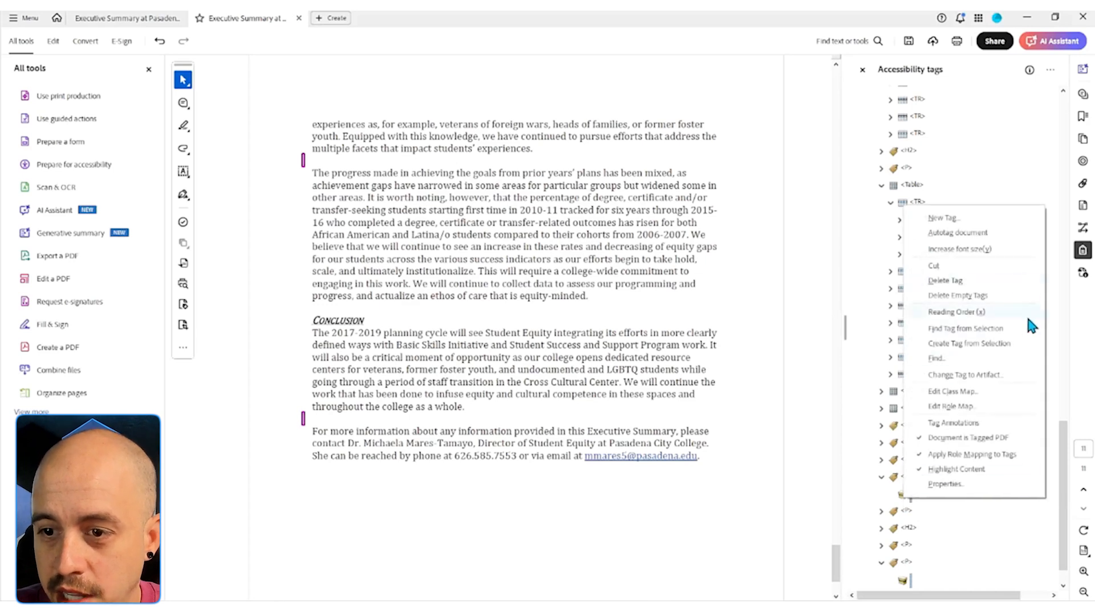
left_click(993, 374)
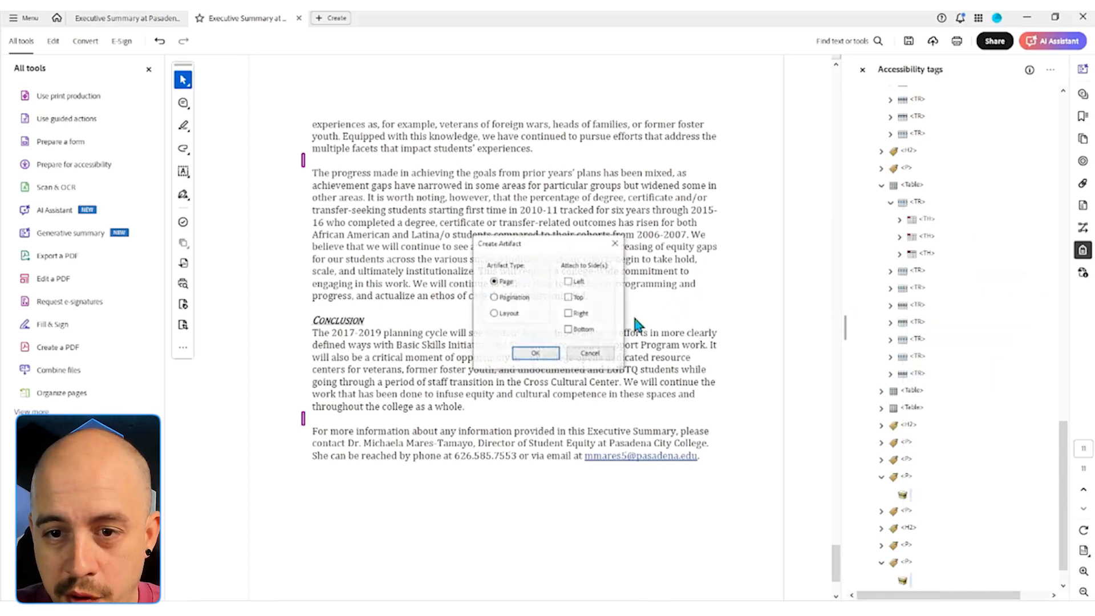
left_click(524, 358)
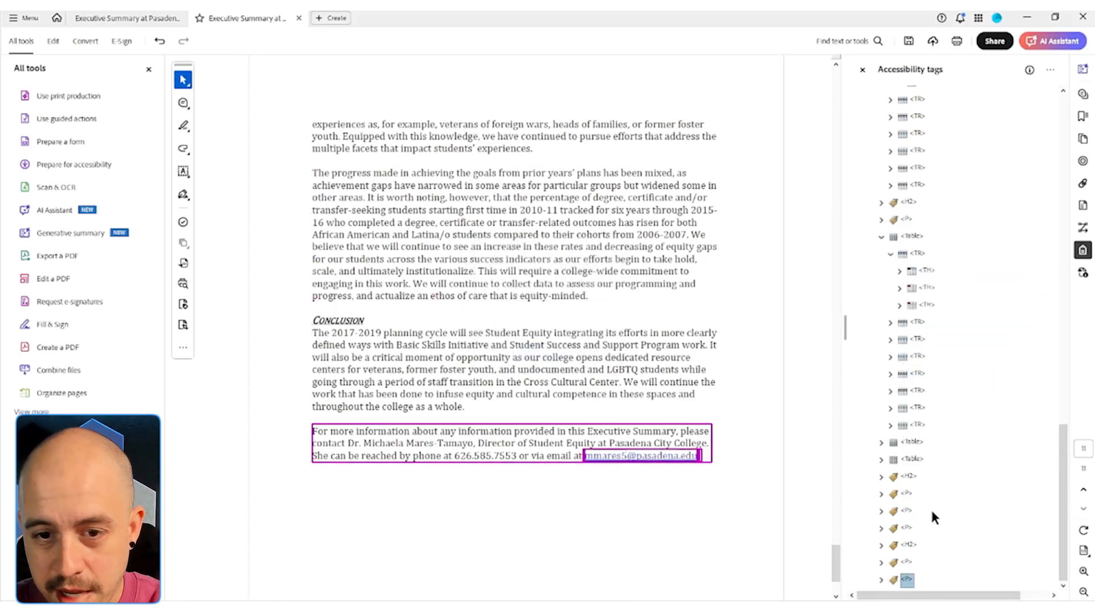
Expand the closing contact paragraph and examine its text, Link, Link - OBJR and Span tags
key("Right")
key("Down")
key("Down")
key("Down")
key("Up")
key("Right")
key("Down")
key("Down")
key("Up")
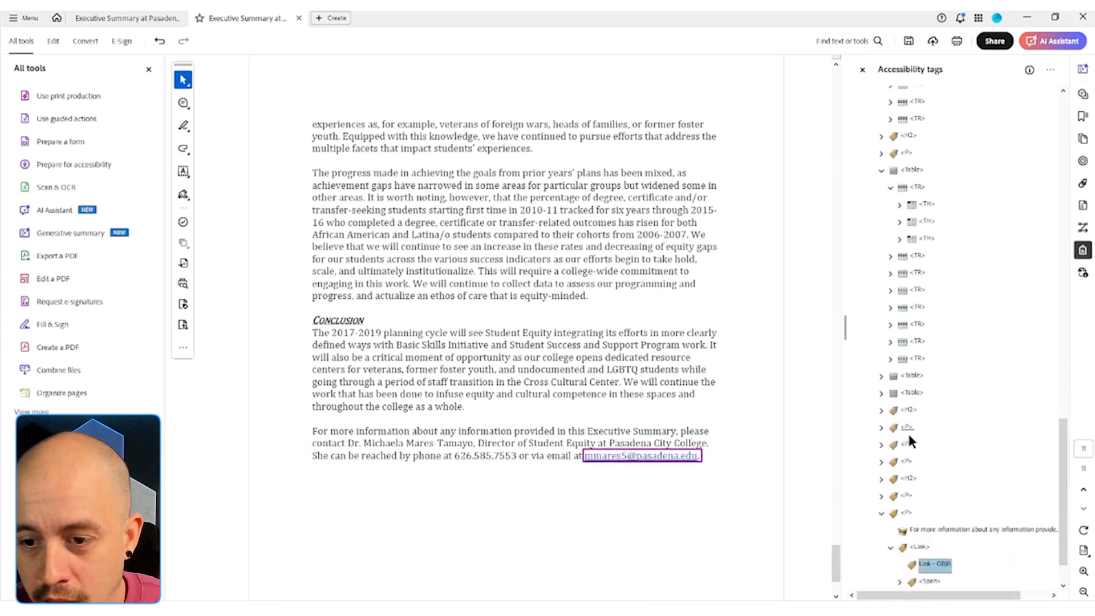
key("Down")
key("Down")
key("Down")
key("Up")
key("Up")
key("Up")
key("Up")
key("Up")
key("Up")
key("Up")
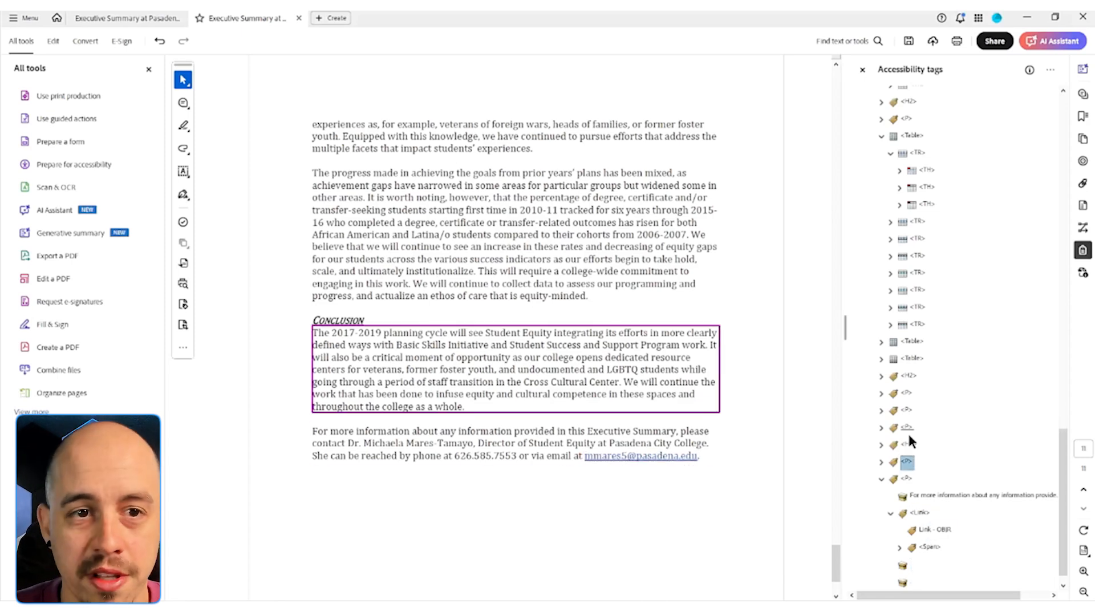
Run a full accessibility check on the document with the Prepare for accessibility tool
scroll(995, 308, "up", 15)
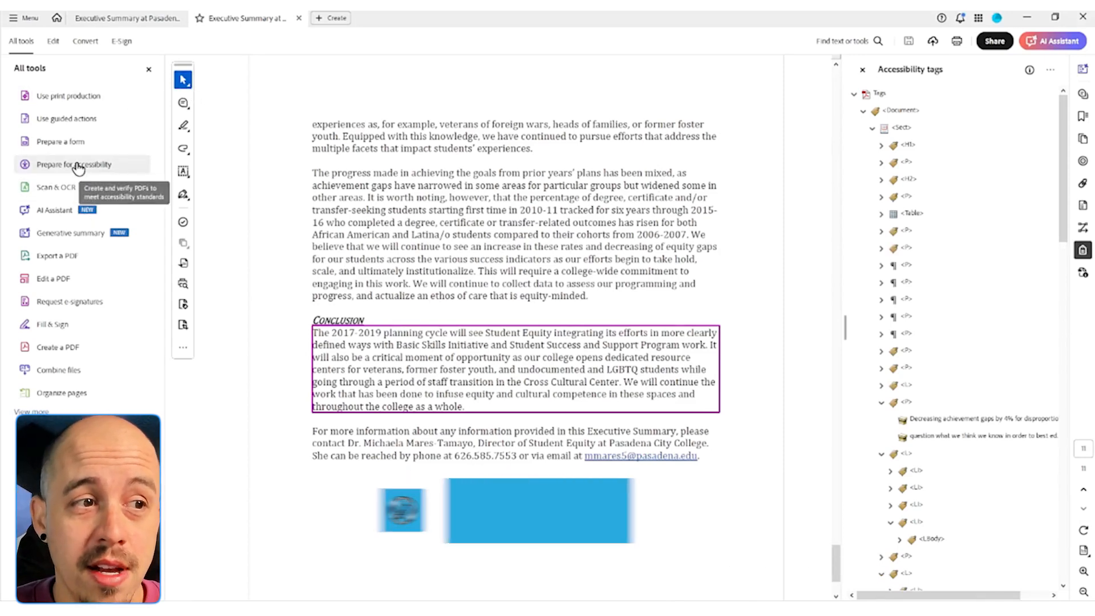
left_click(78, 166)
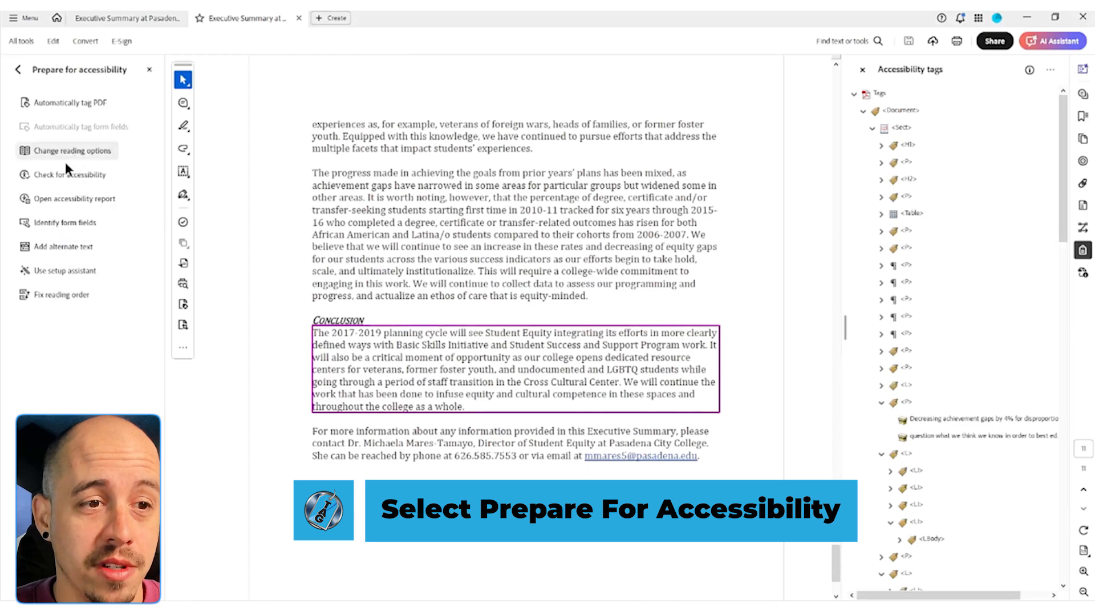
left_click(60, 175)
left_click(616, 483)
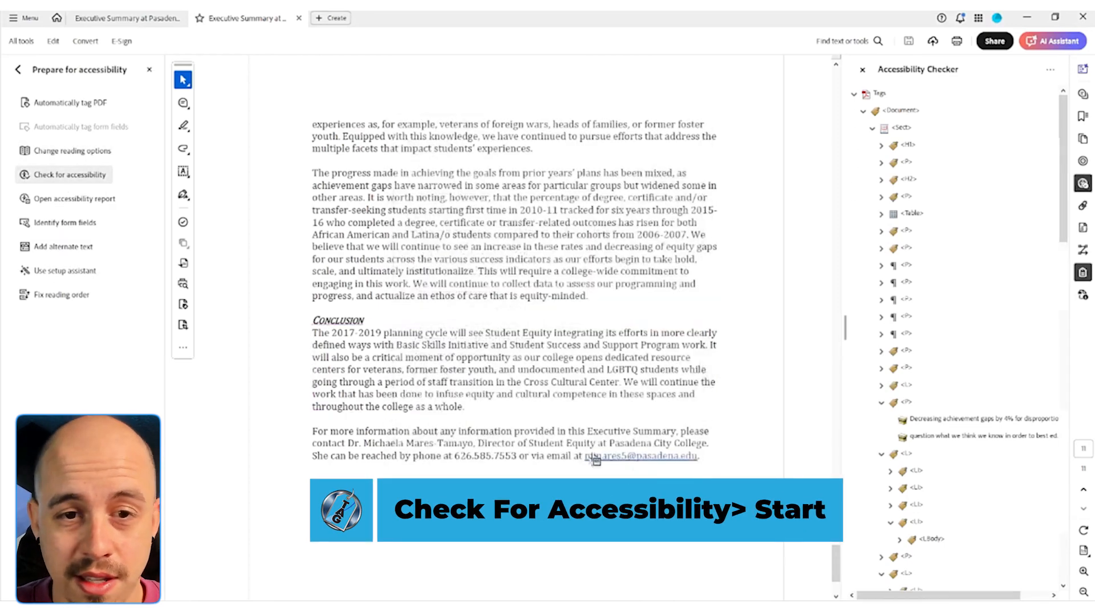
Apply the checker's automatic fix to the failed Tab order rule under Page Content, starting from Page 1
left_click(854, 112)
left_click(862, 167)
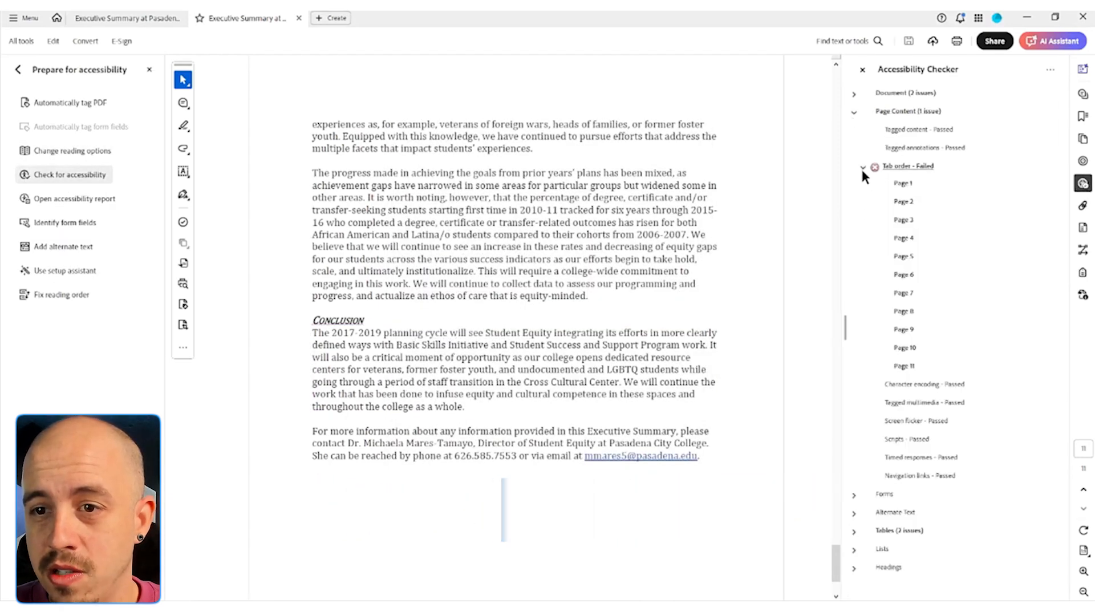
right_click(903, 184)
left_click(932, 199)
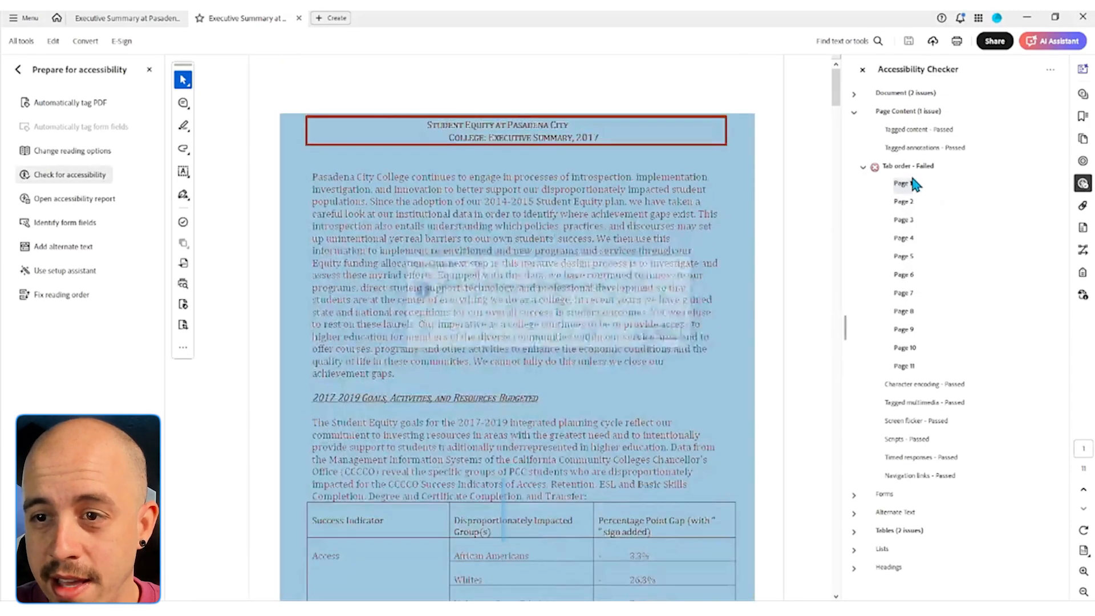
left_click(662, 334)
Review the failed Regularity elements under Tables and locate Element 1 in the accessibility tags
left_click(854, 331)
left_click(863, 403)
left_click(908, 439)
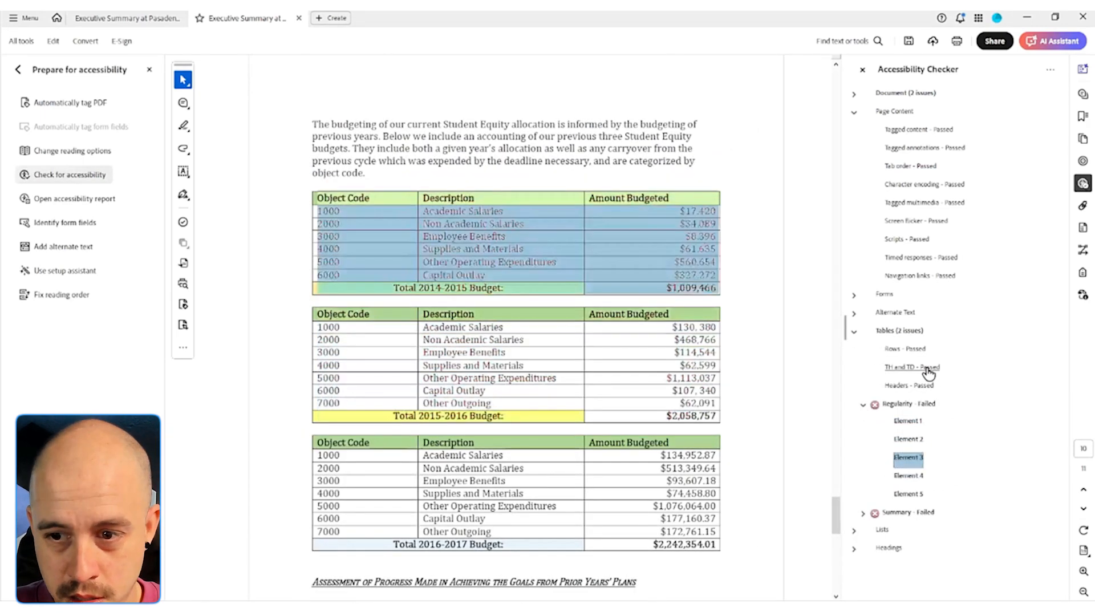
left_click(911, 423)
right_click(913, 432)
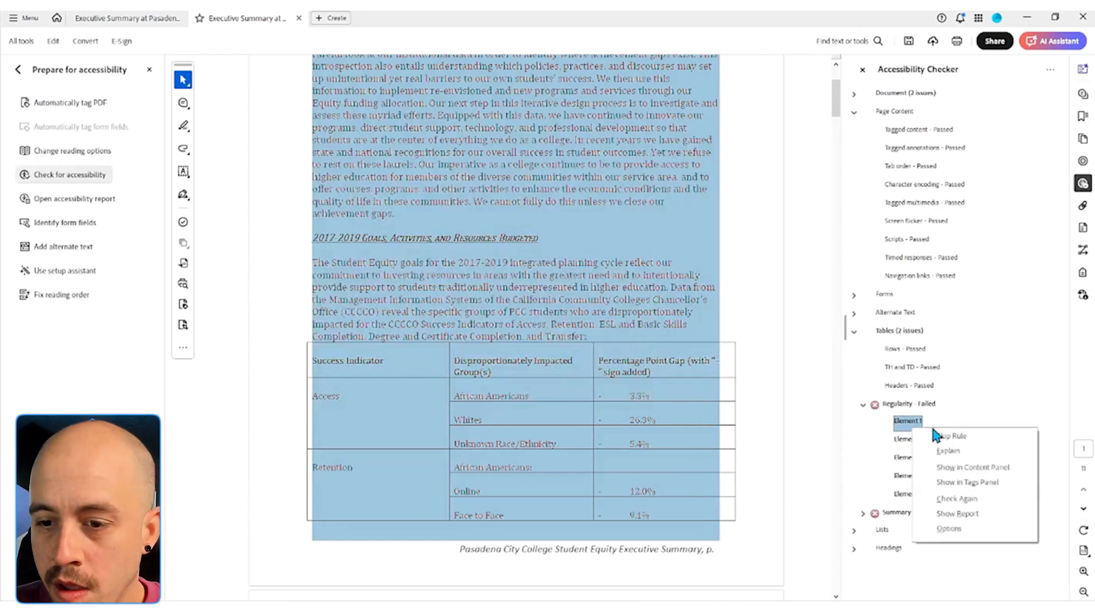
left_click(964, 482)
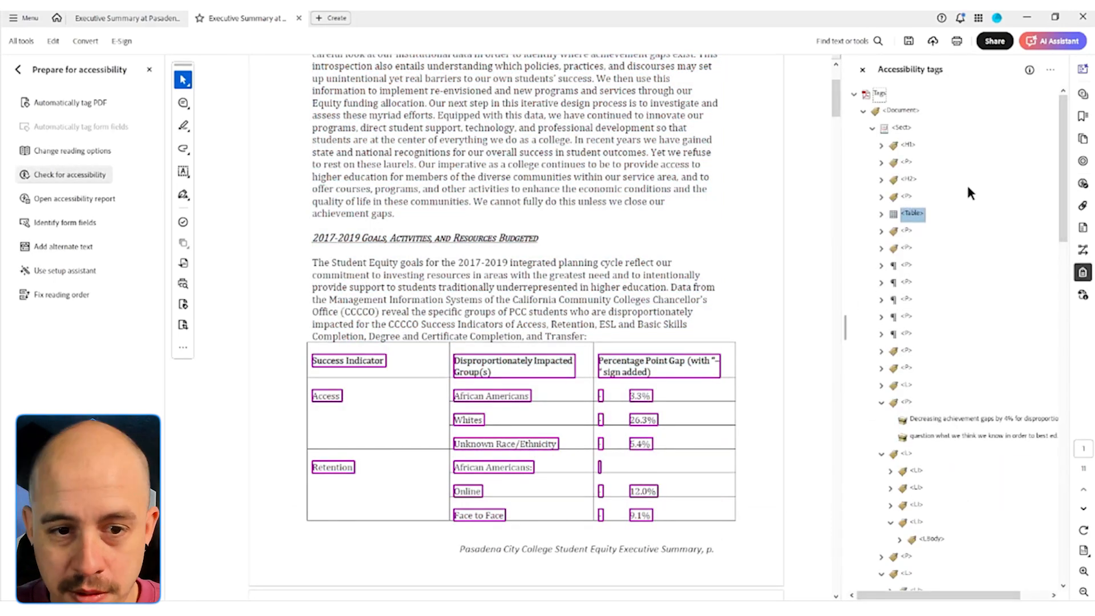
Expand the first table's header row and the first "Access" row and examine their TH and TD tags
key("Left")
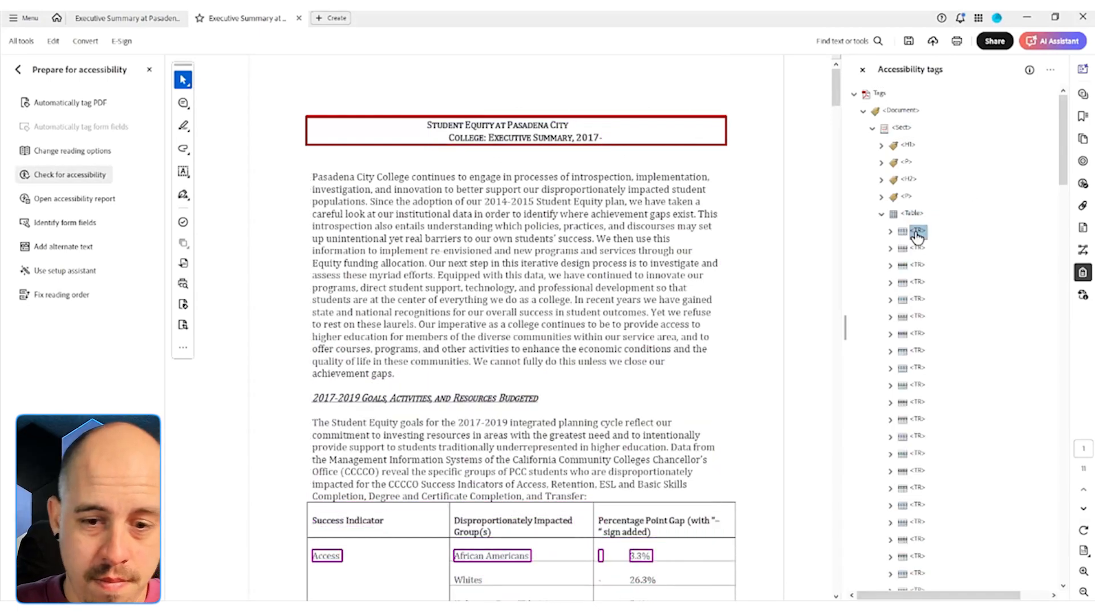
key("Up")
key("Right")
key("Down")
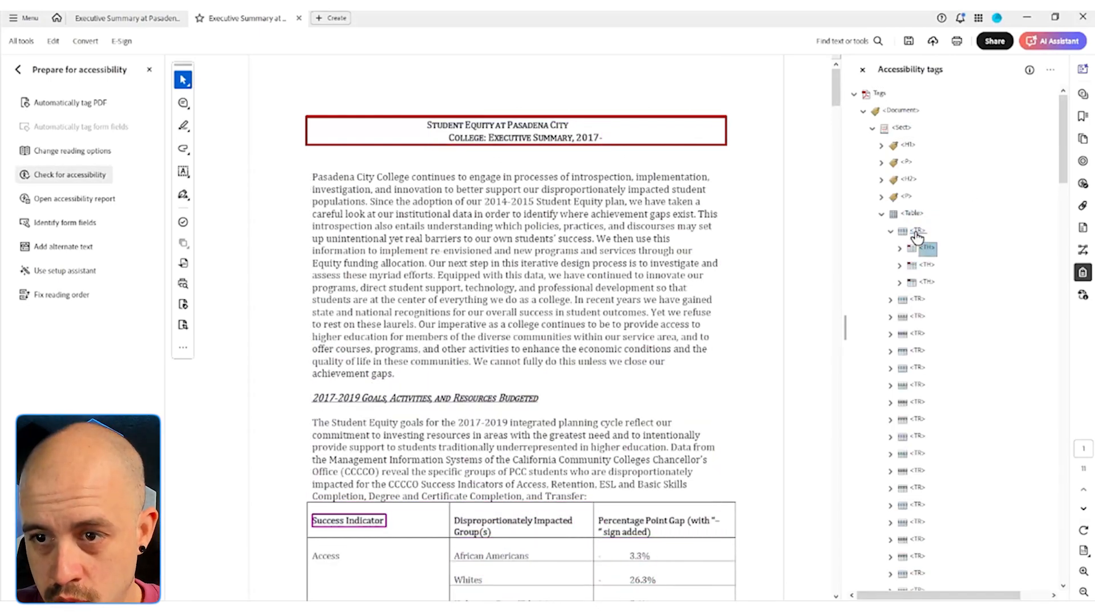
key("Down")
key("Down")
key("Down")
key("Right")
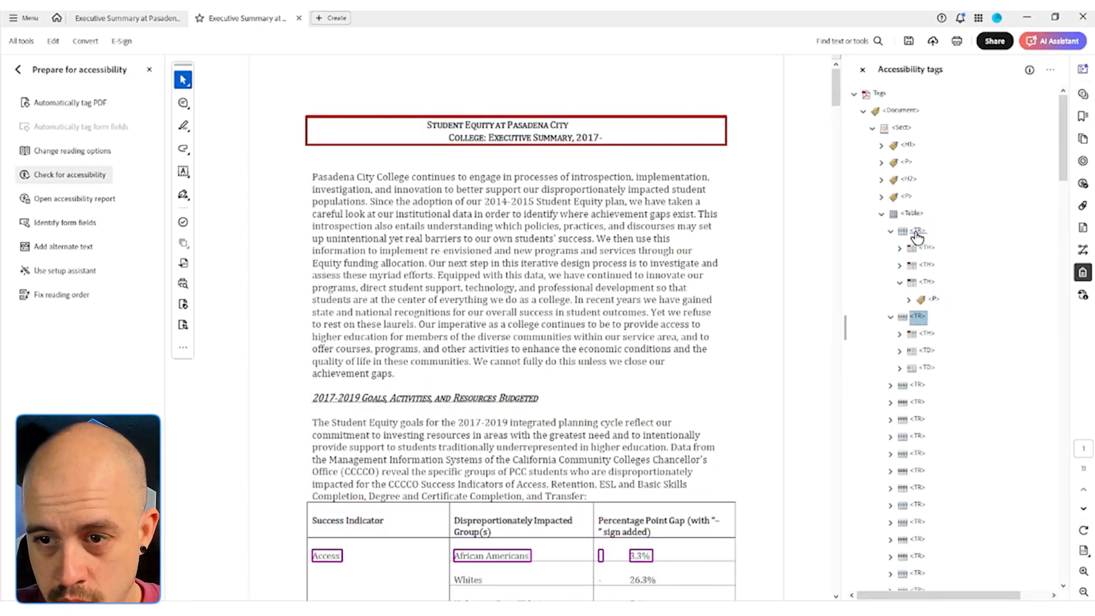
key("Down")
key("Down")
key("Down")
key("Down")
Continue through the table's rows to the first "Hybrid" row on page 2 and compare its cell tags with the following row
key("Right")
key("Down")
key("Down")
key("Down")
key("Down")
key("Down")
key("Down")
key("Down")
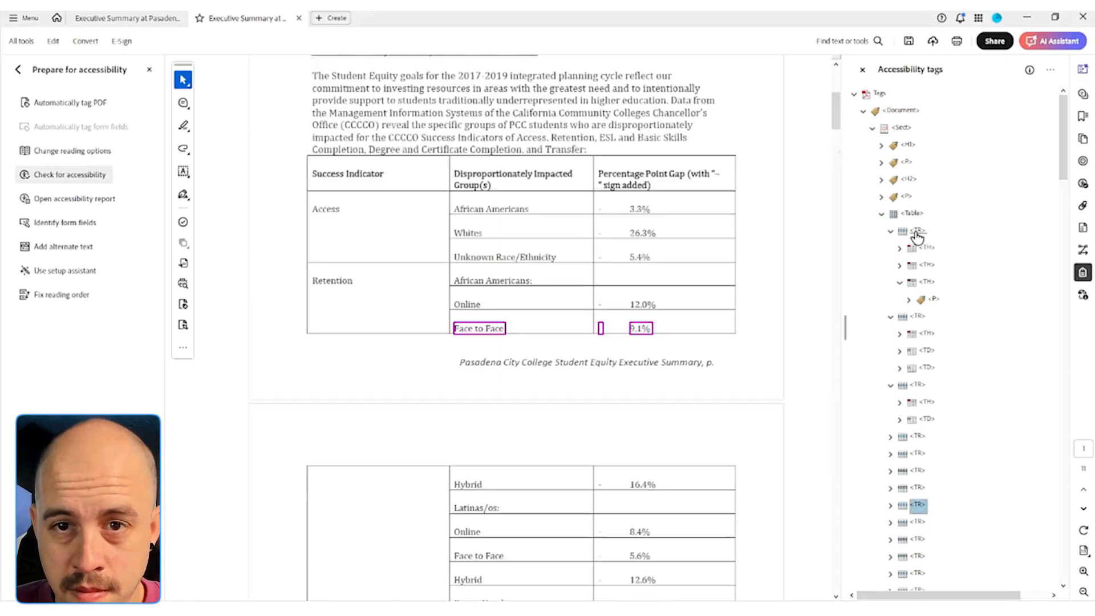
key("Down")
key("Up")
key("Right")
key("Down")
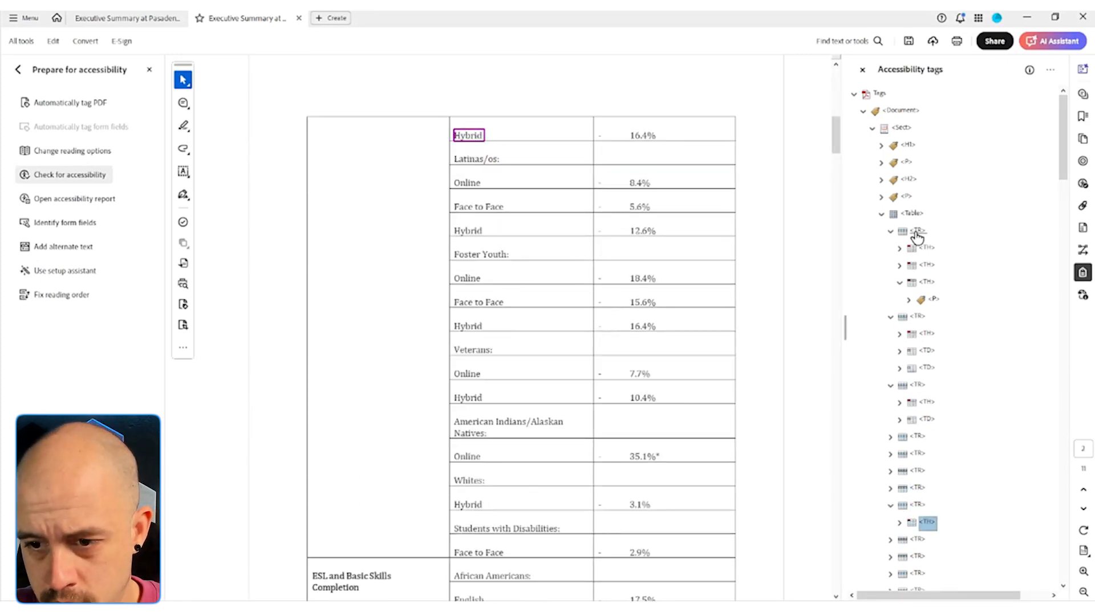
key("Down")
key("Right")
key("Down")
key("Up")
key("Up")
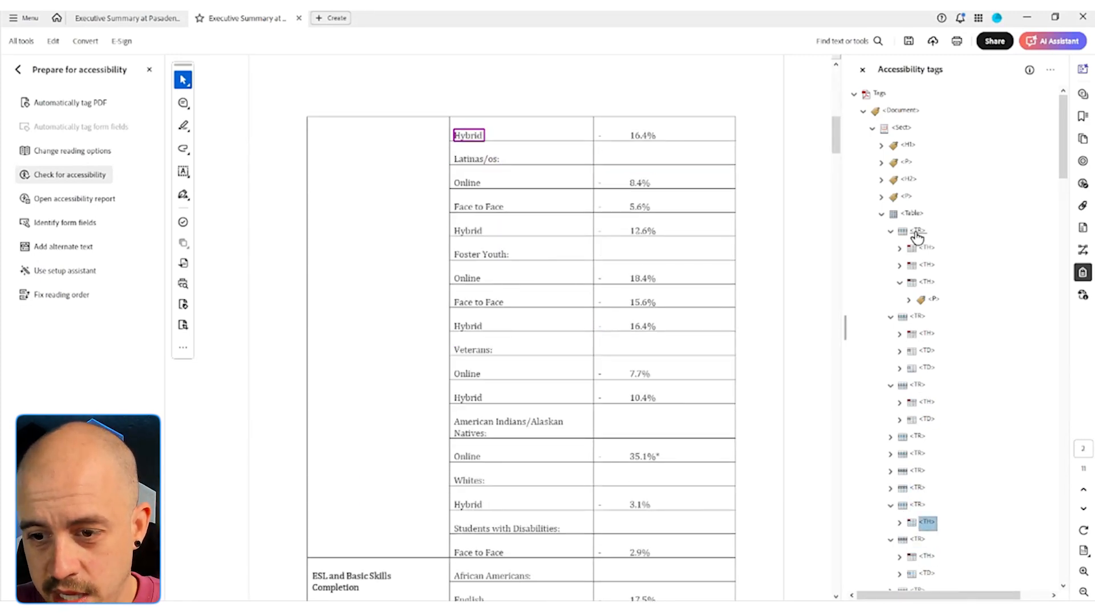
Add a TD tag to the first "Hybrid" row on page 2 and tag its dash and "16.4%" content inside it
right_click(928, 530)
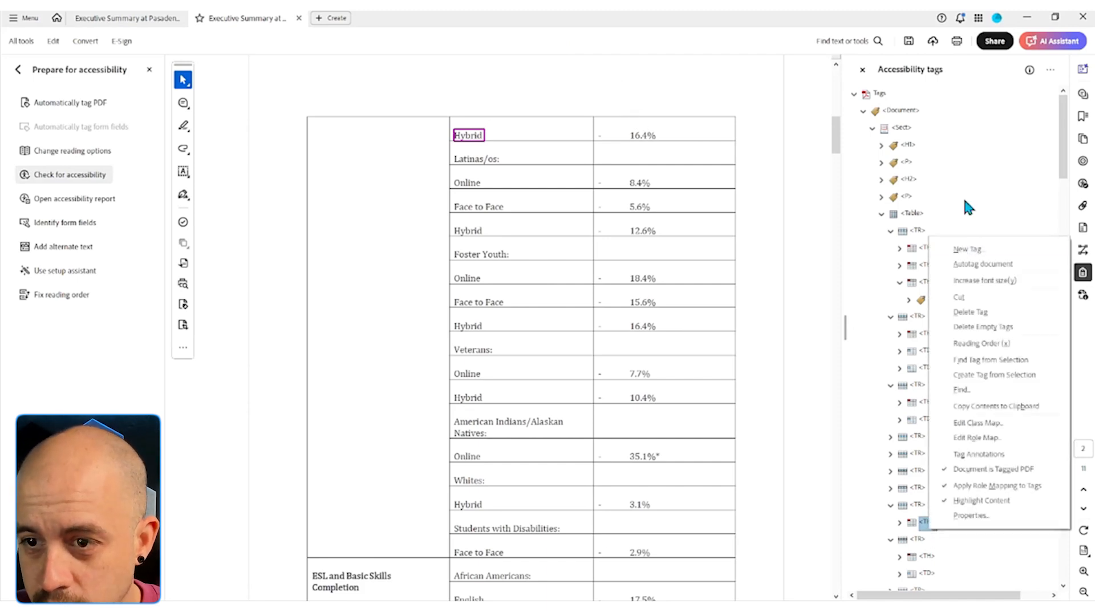
left_click(968, 250)
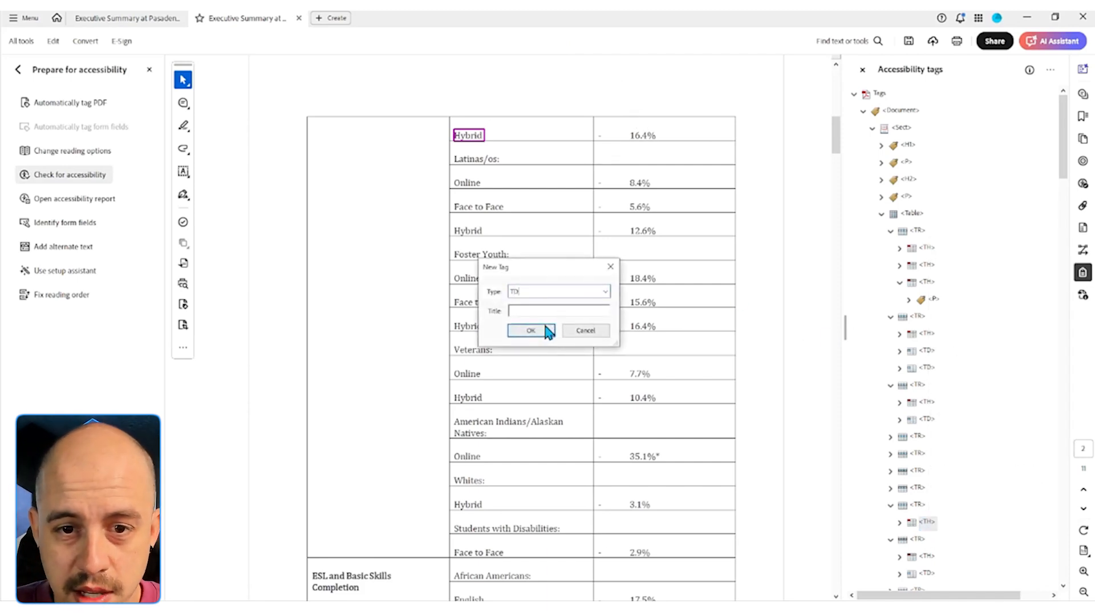
left_click(531, 331)
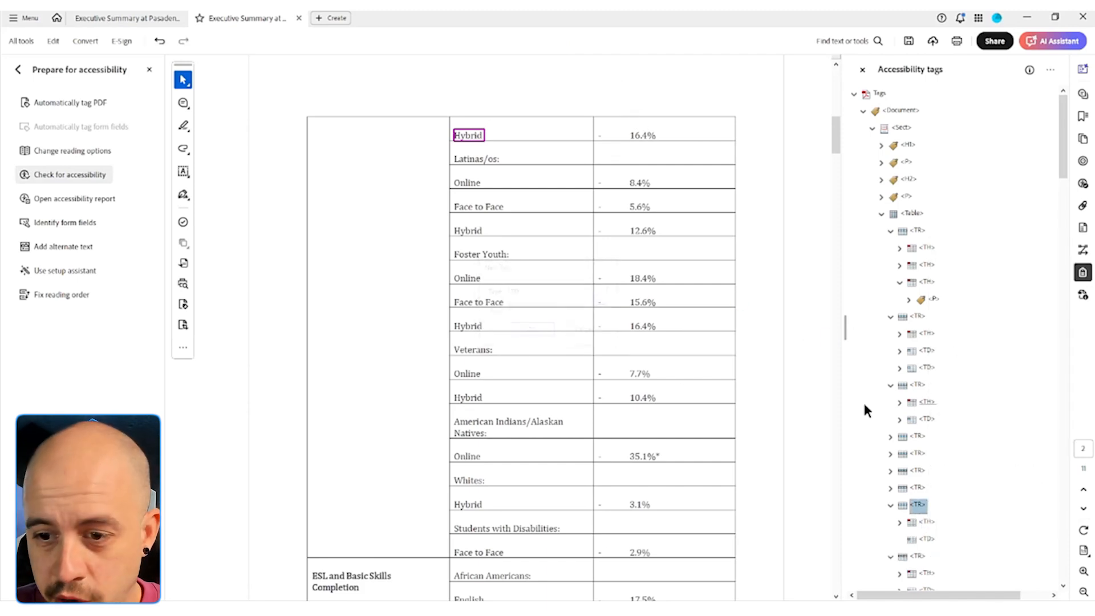
left_click(927, 541)
left_click_drag(660, 135, 601, 137)
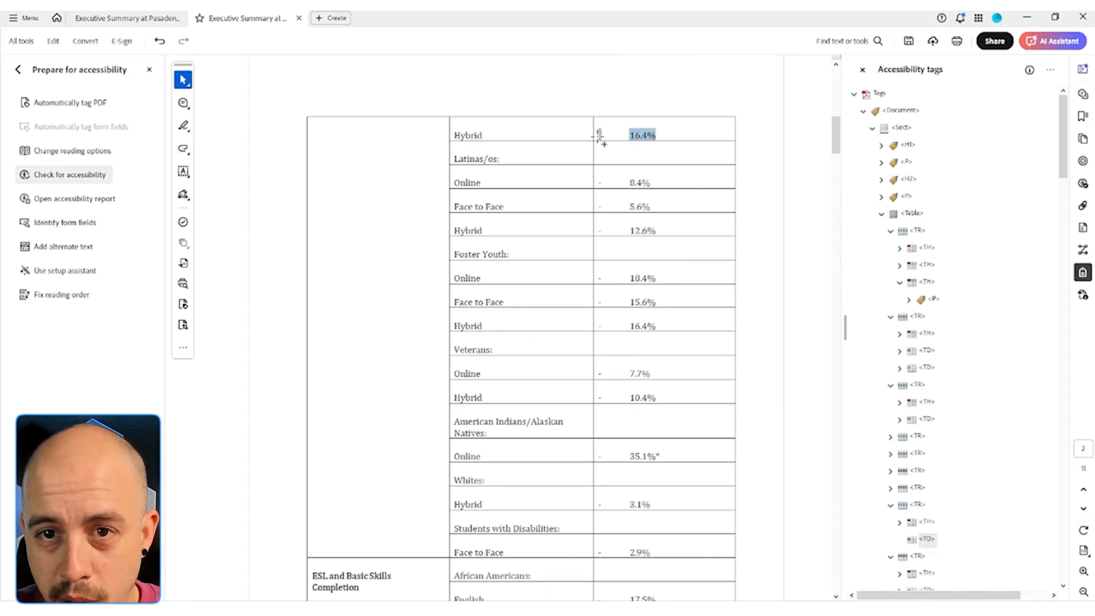
left_click(1050, 69)
left_click(1053, 303)
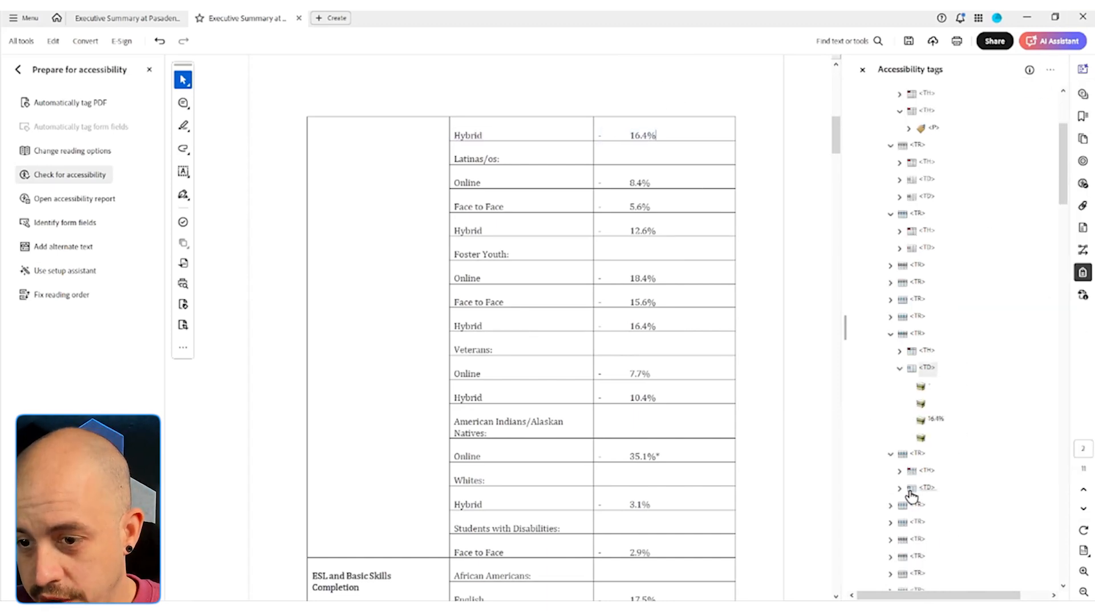
left_click(916, 337)
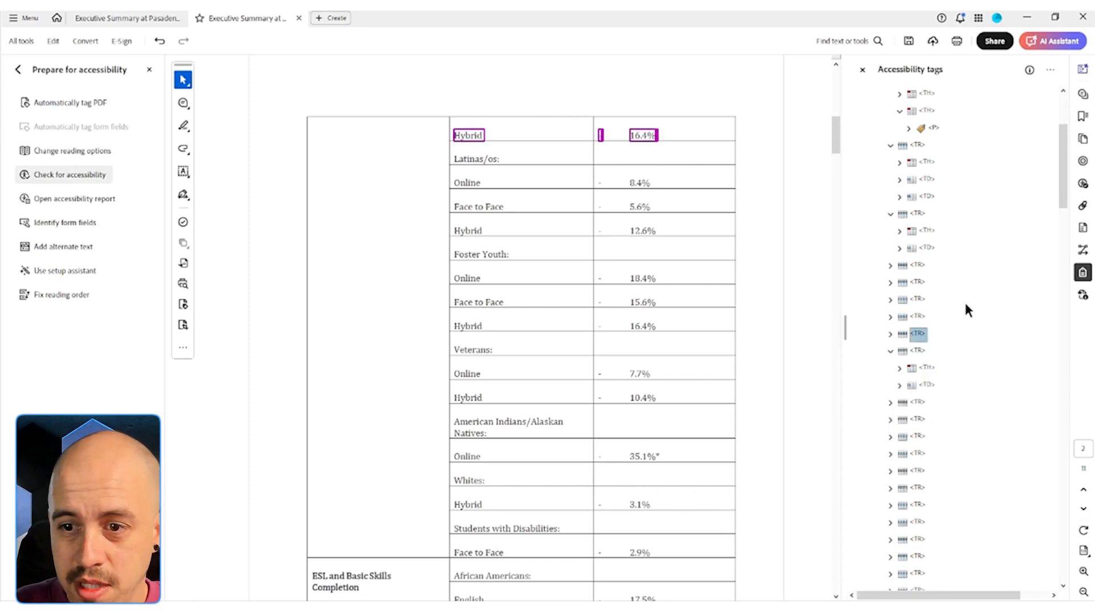
Go through the first table's remaining row tags to the Note paragraph, checking which cells each row highlights
key("Left")
key("Down")
key("Down")
key("Down")
key("Down")
key("Down")
key("Down")
key("Down")
key("Down")
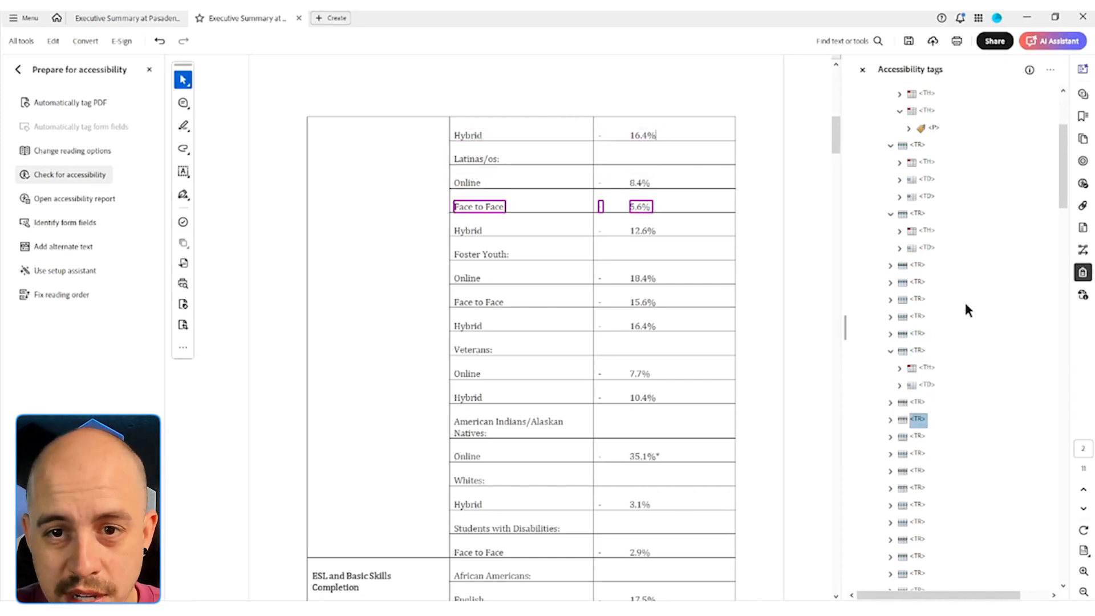
key("Down")
key("Down")
key("Down")
key("Down")
key("Down")
key("Down")
key("Down")
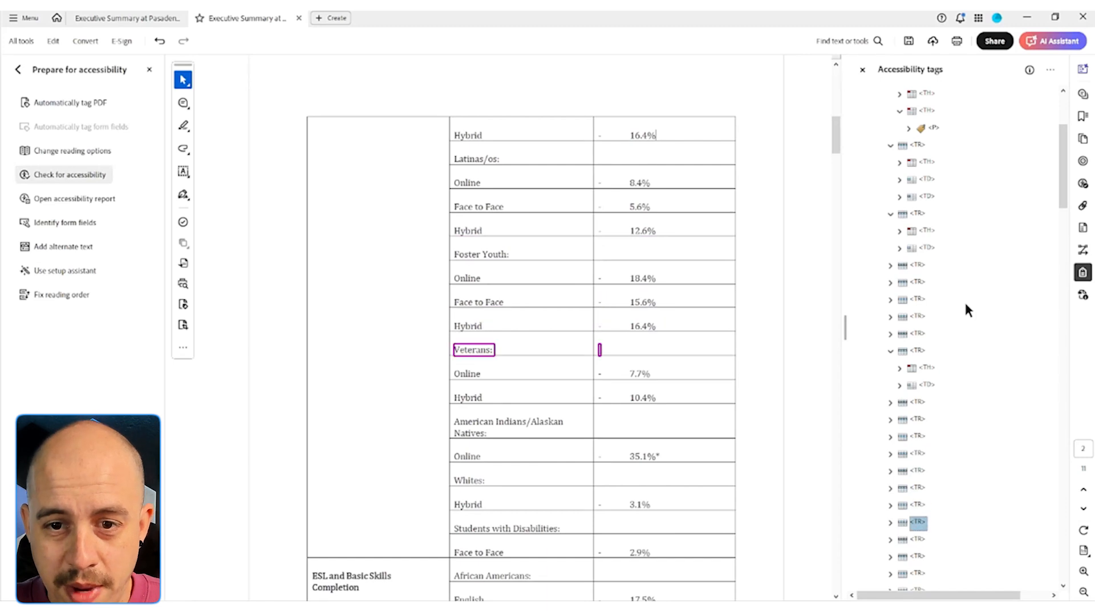
key("Down")
key("Down")
key("Down")
key("Down")
key("Down")
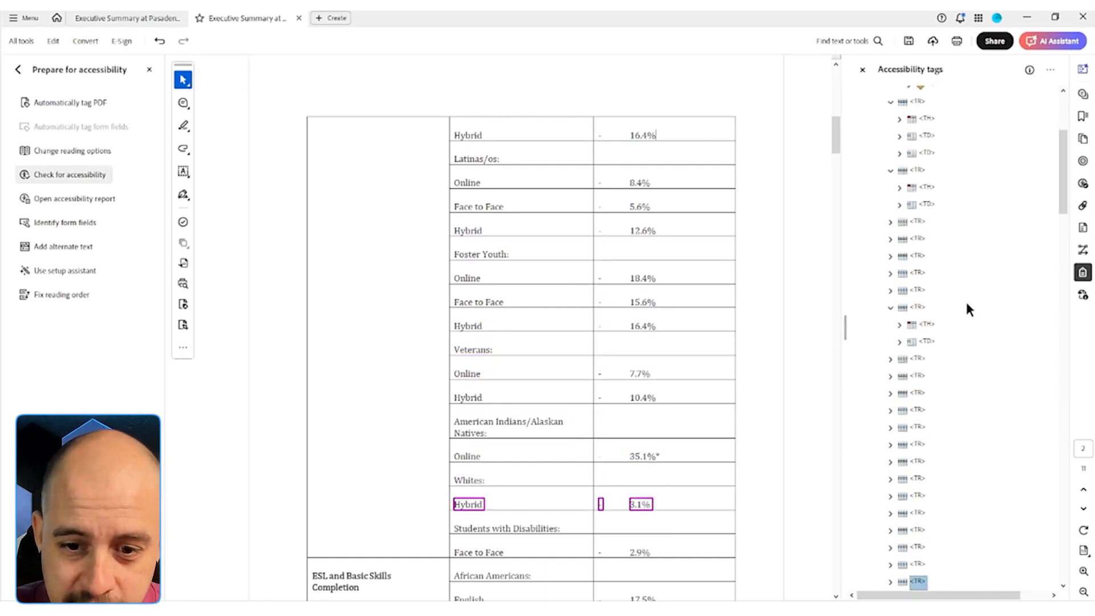
key("Down")
key("Down")
key("Down")
key("Down")
key("Down")
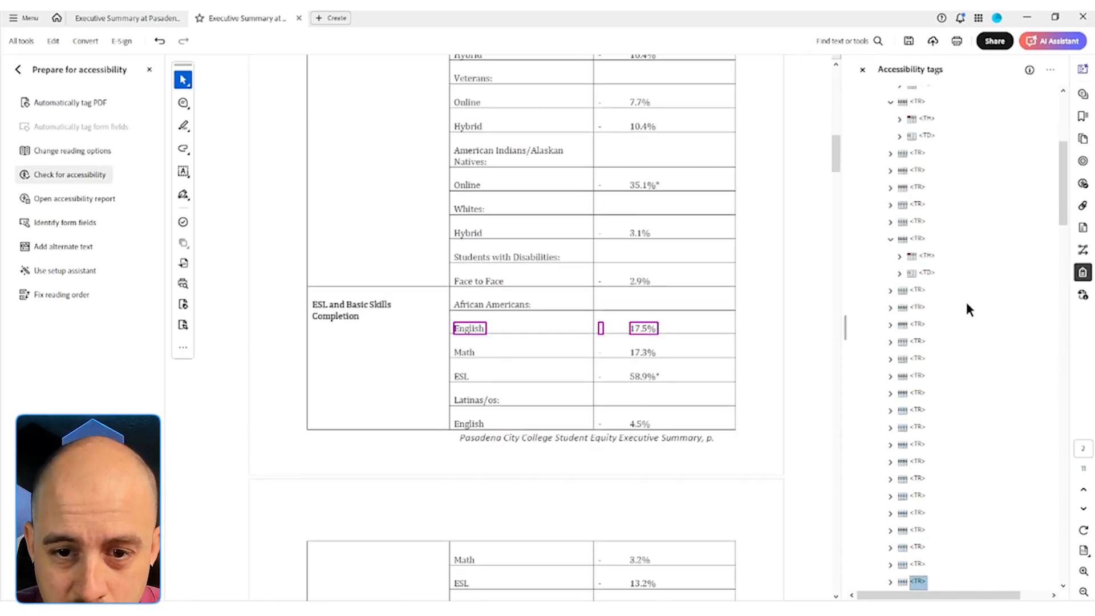
key("Down")
key("Down")
key("Down")
key("Down")
key("Down")
key("Down")
key("Down")
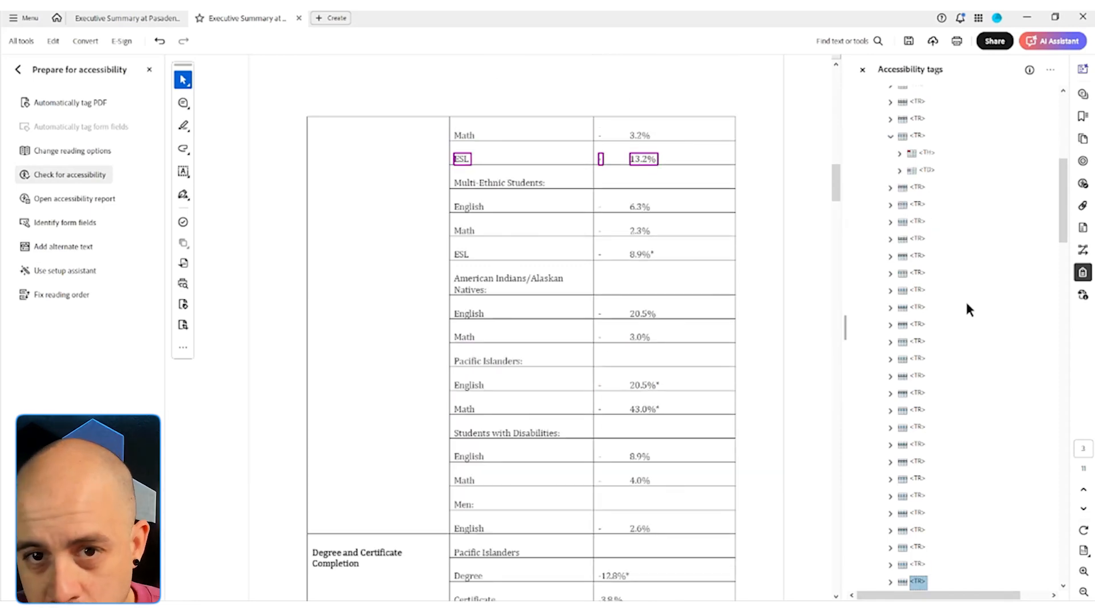
key("Down")
key("Down")
key("Down")
key("Down")
key("Down")
key("Down")
key("Down")
key("Down")
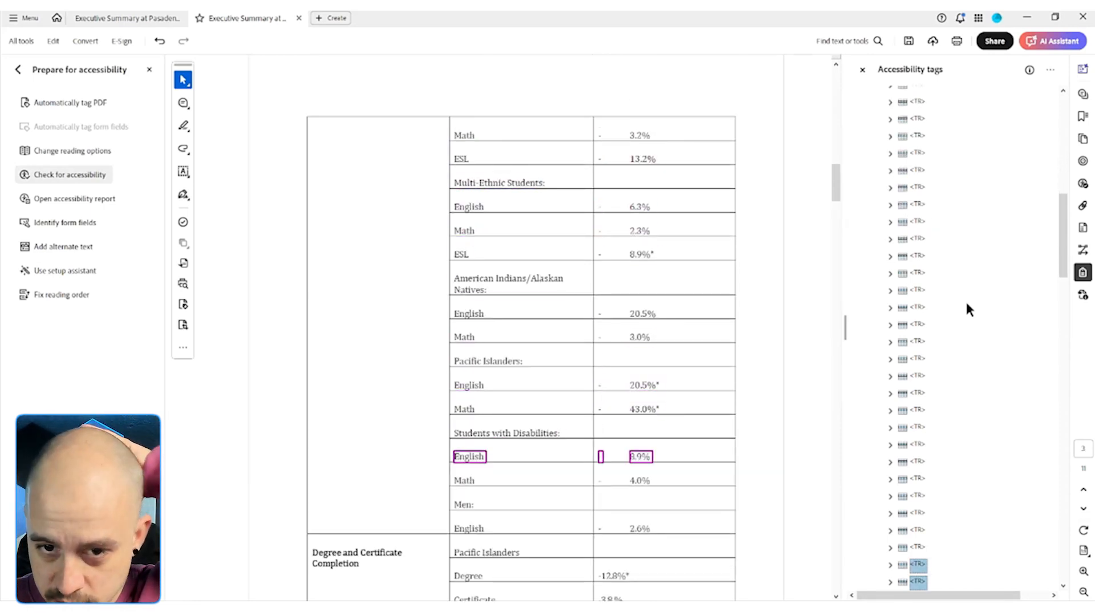
key("Down")
key("Down")
key("Down")
key("Down")
key("Down")
key("Down")
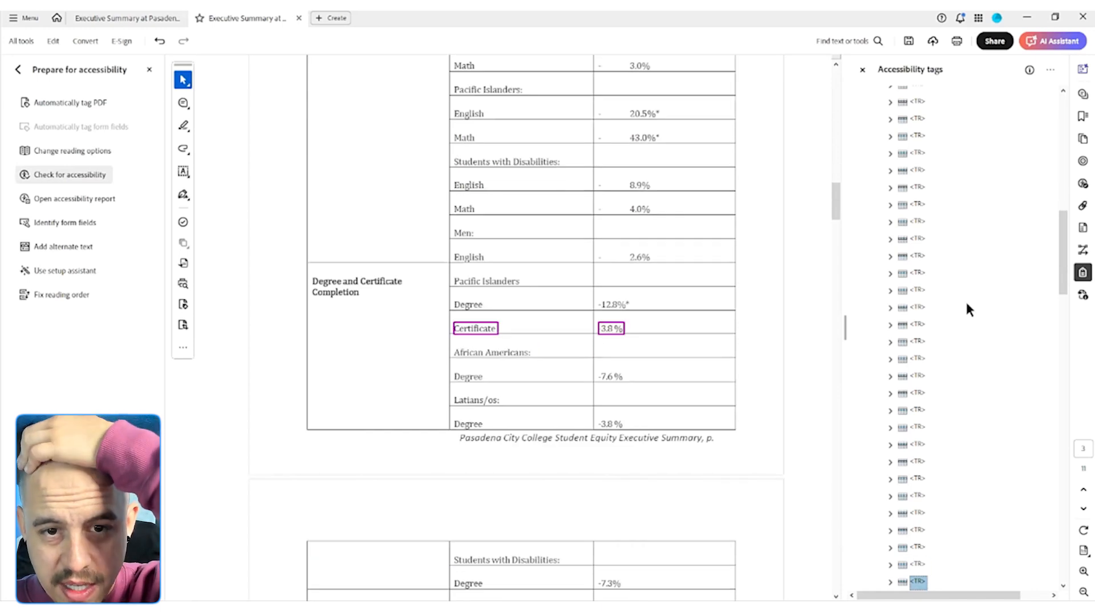
key("Down")
key("Down")
key("Down")
key("Down")
key("Down")
key("Down")
key("Down")
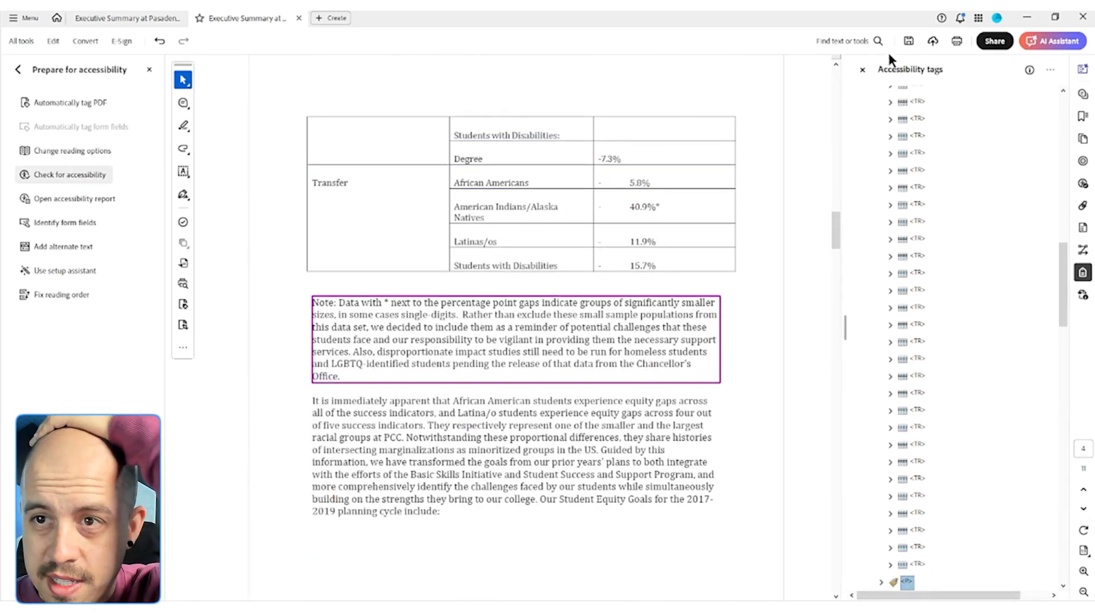
Save the document and recheck Element 1 of the failed table Regularity rule
left_click(908, 41)
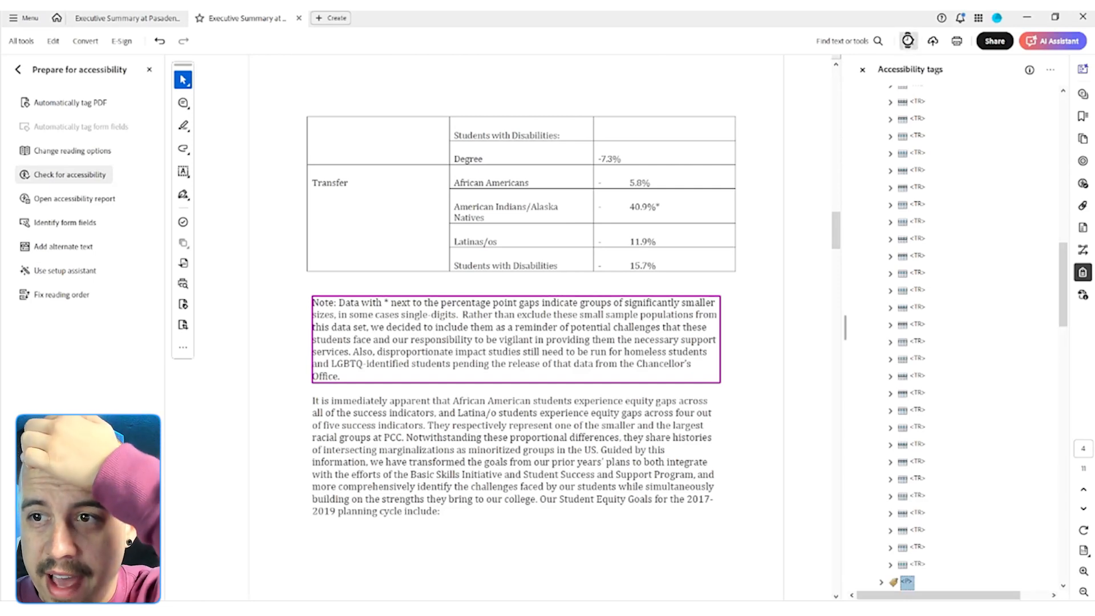
left_click(1082, 183)
right_click(910, 421)
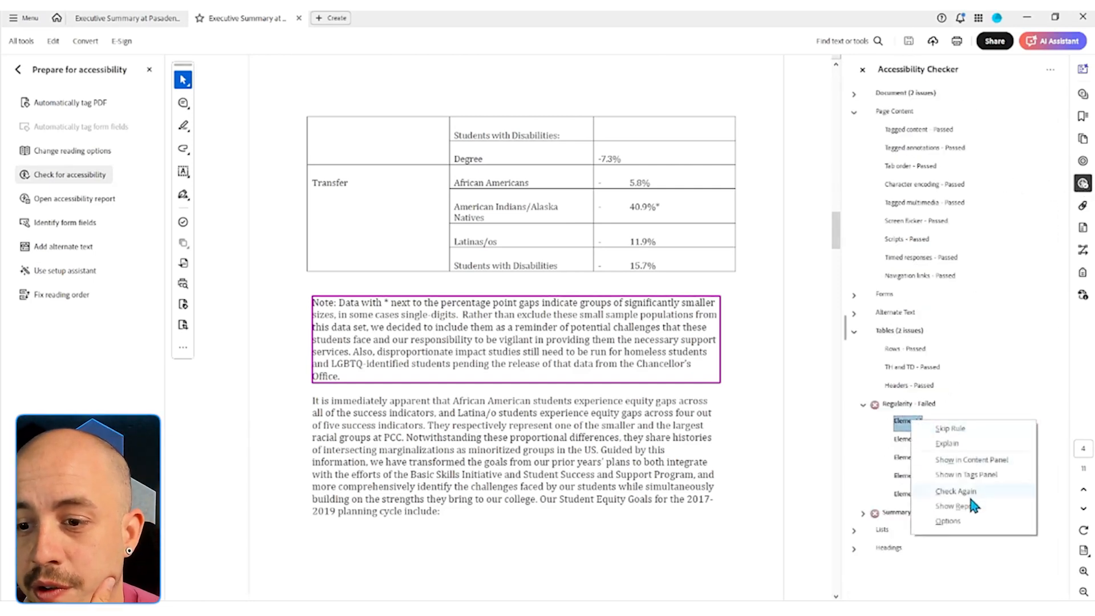
left_click(957, 404)
right_click(910, 420)
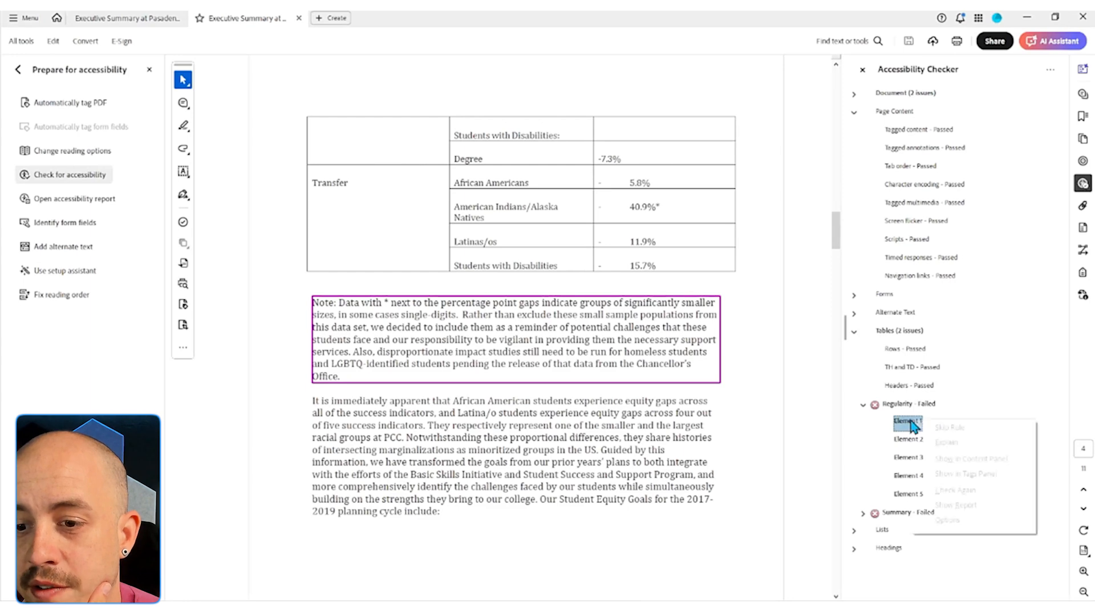
left_click(952, 491)
Show the table flagged as Regularity Element 1 in the accessibility tags again
left_click(910, 423)
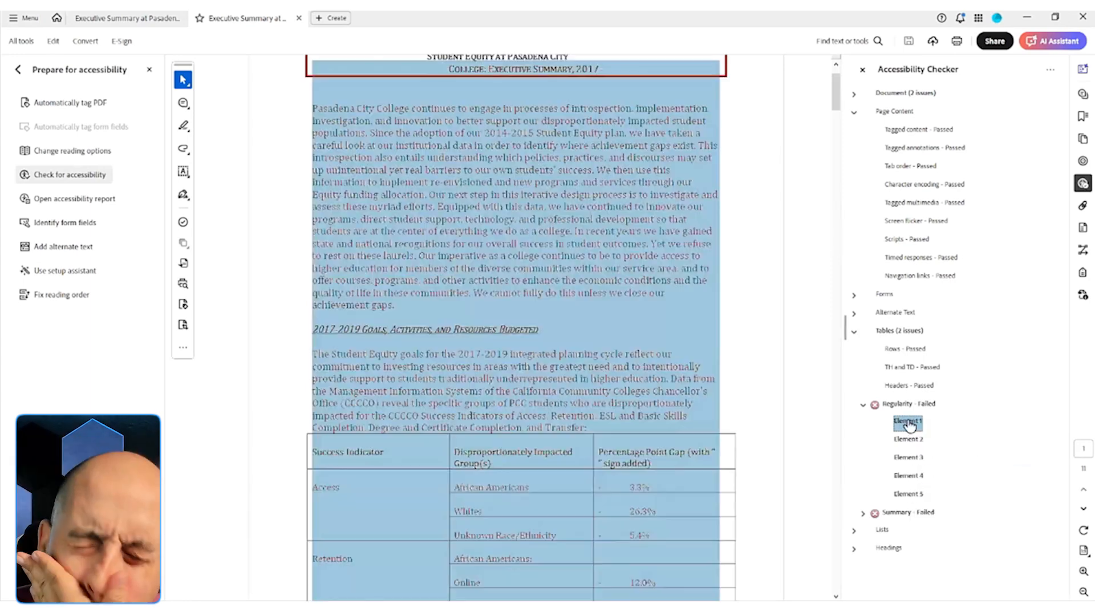
right_click(911, 420)
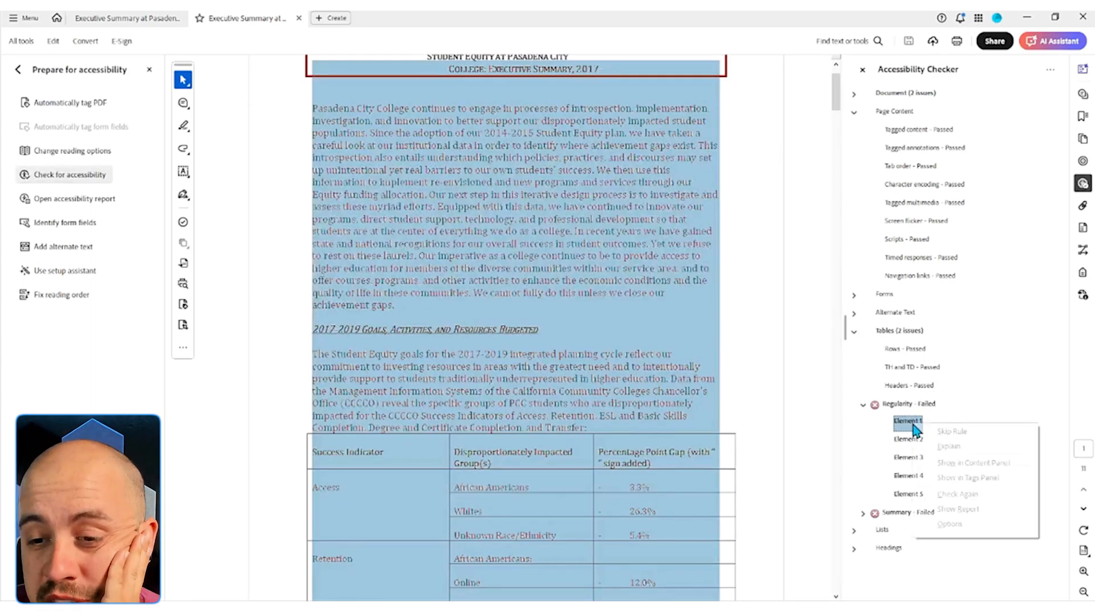
left_click(953, 473)
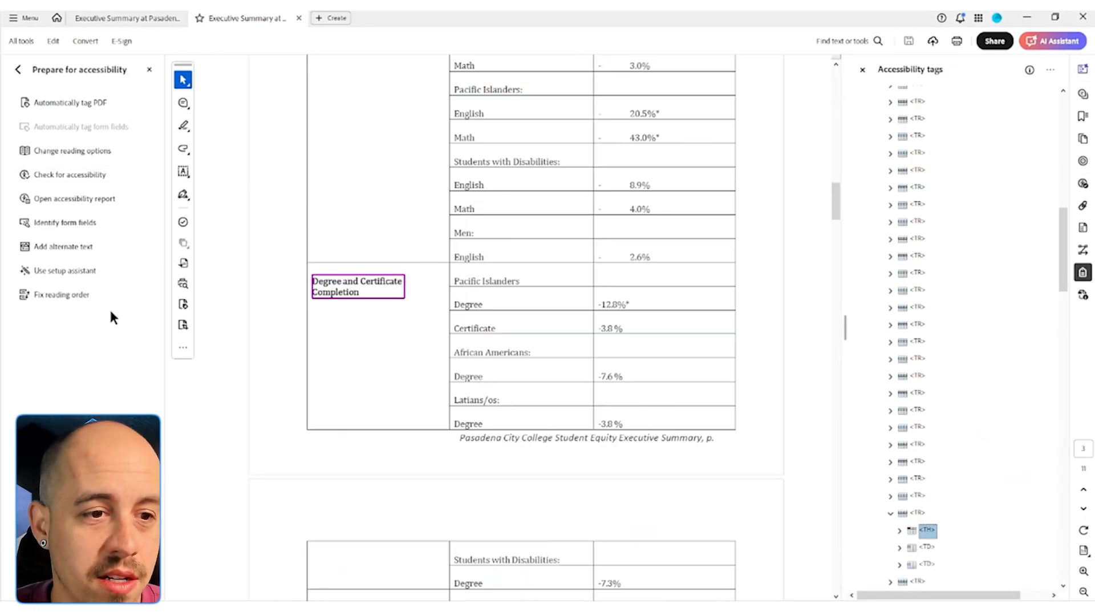
Display the first table's cells with the reading order tool's table editor and set the "Access" header cell's row span to 3
left_click(84, 294)
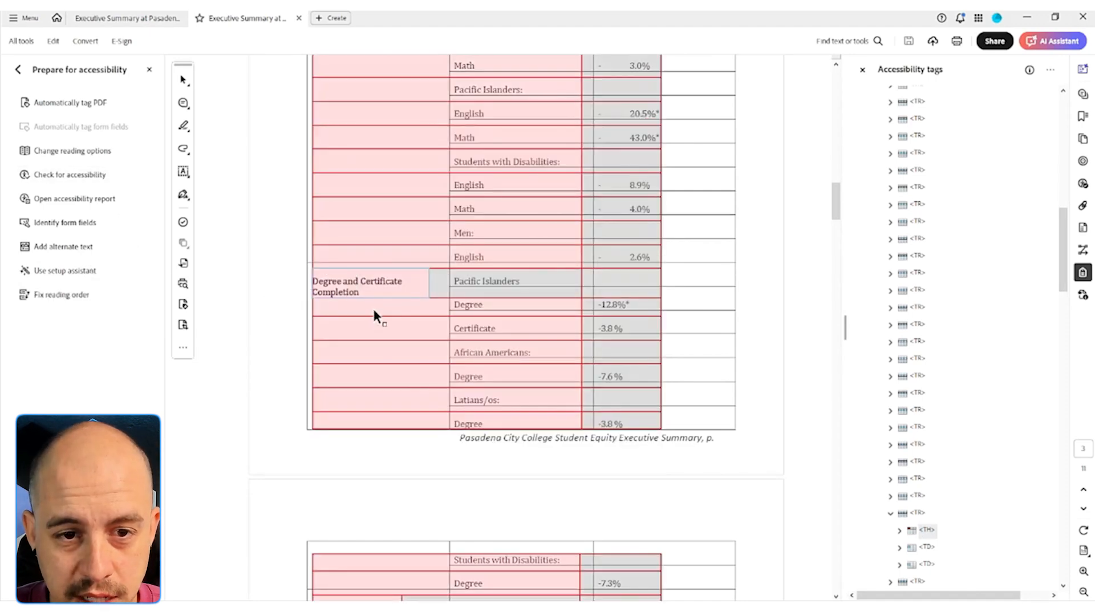
scroll(375, 296, "up", 6)
scroll(375, 296, "up", 12)
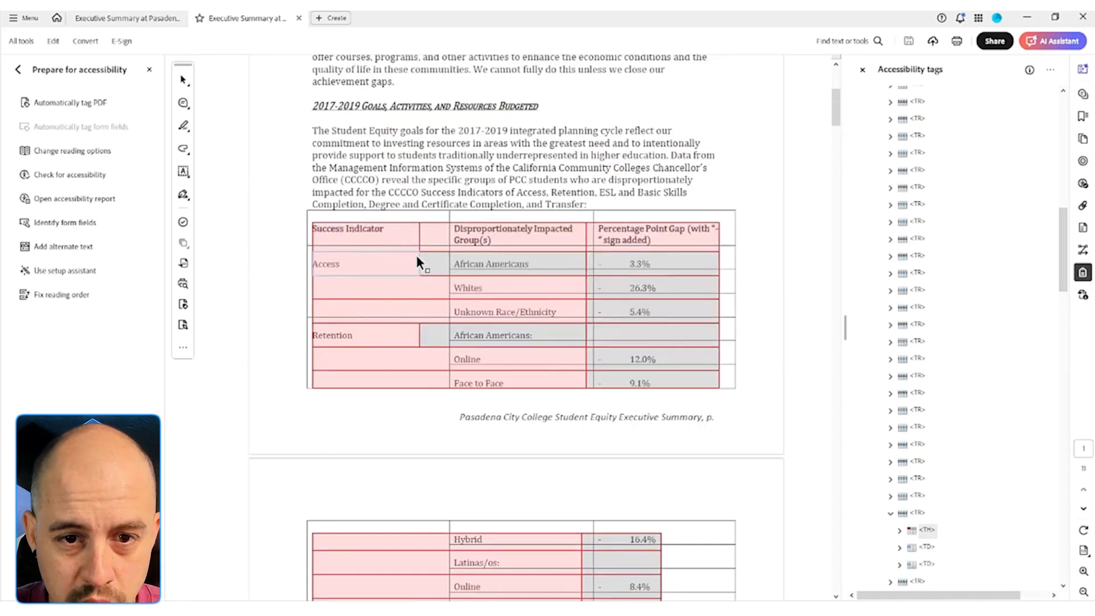
right_click(397, 262)
left_click(476, 285)
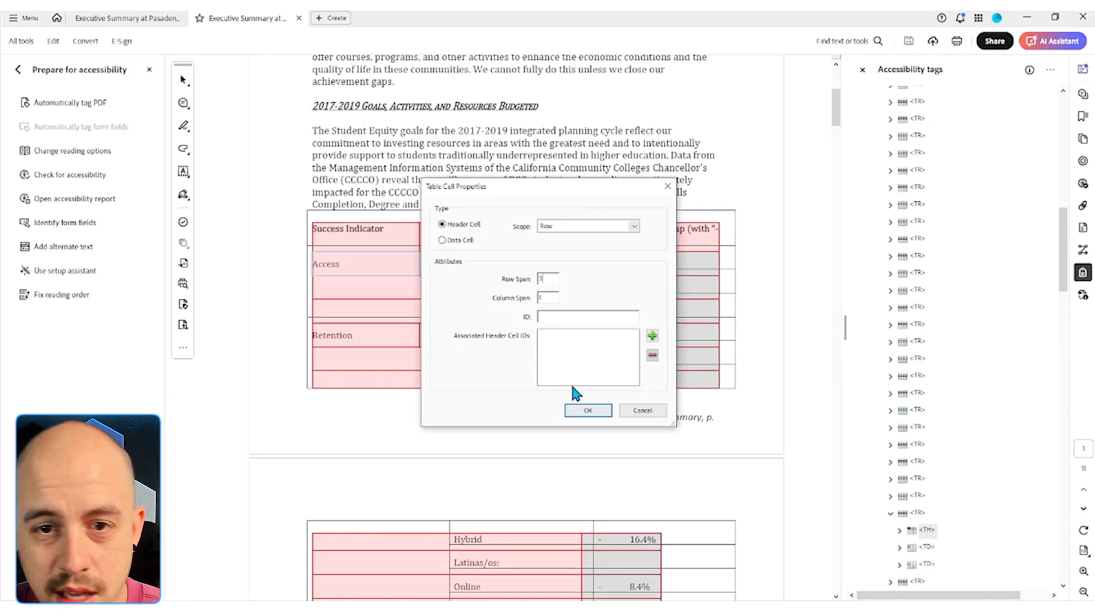
left_click(587, 411)
scroll(388, 342, "down", 3)
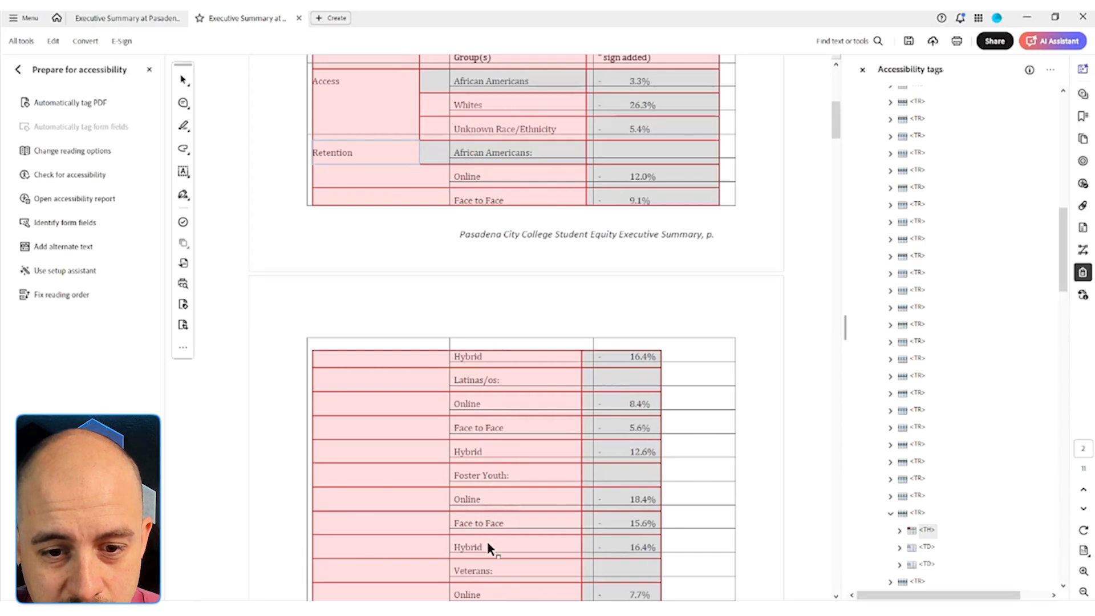
Review the Retention rows continuing onto page 2 and change the row span of the "Retention" row header cell
scroll(488, 546, "down", 2)
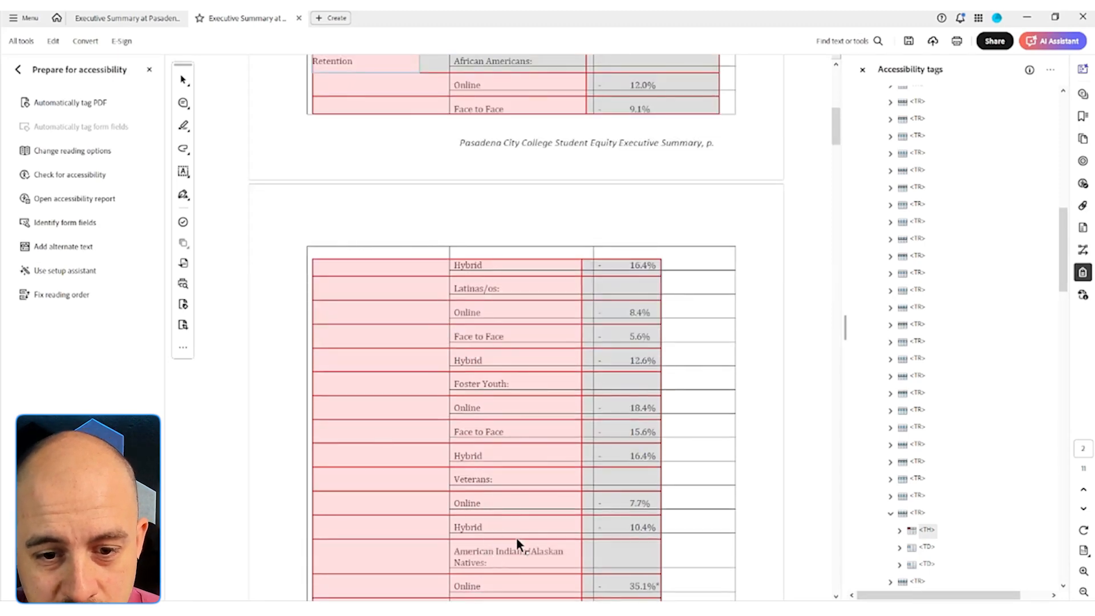
scroll(494, 560, "down", 4)
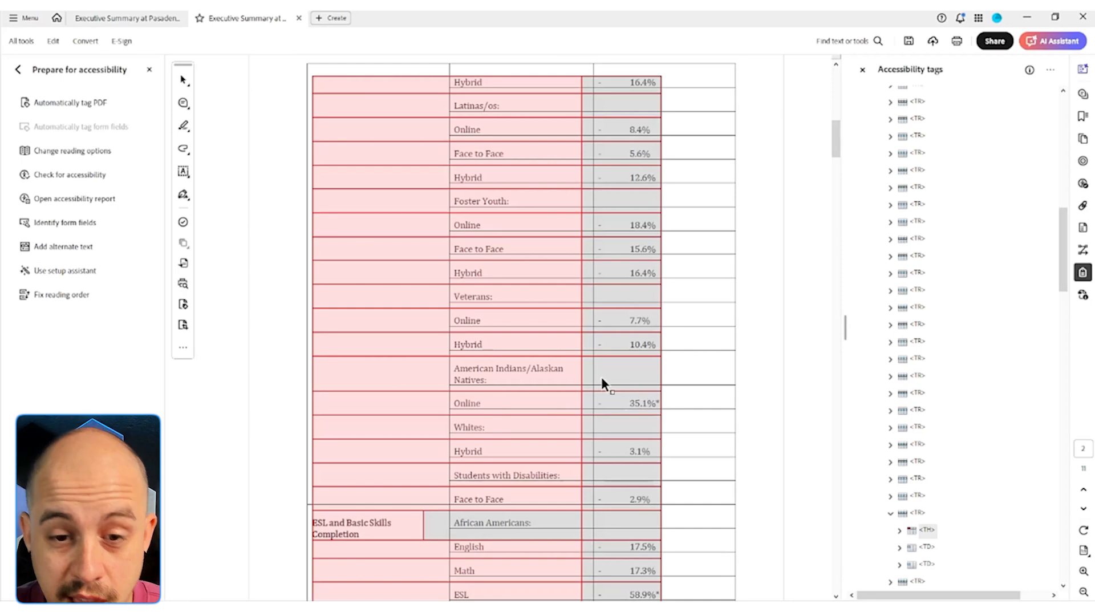
scroll(614, 376, "down", 2, "ctrl")
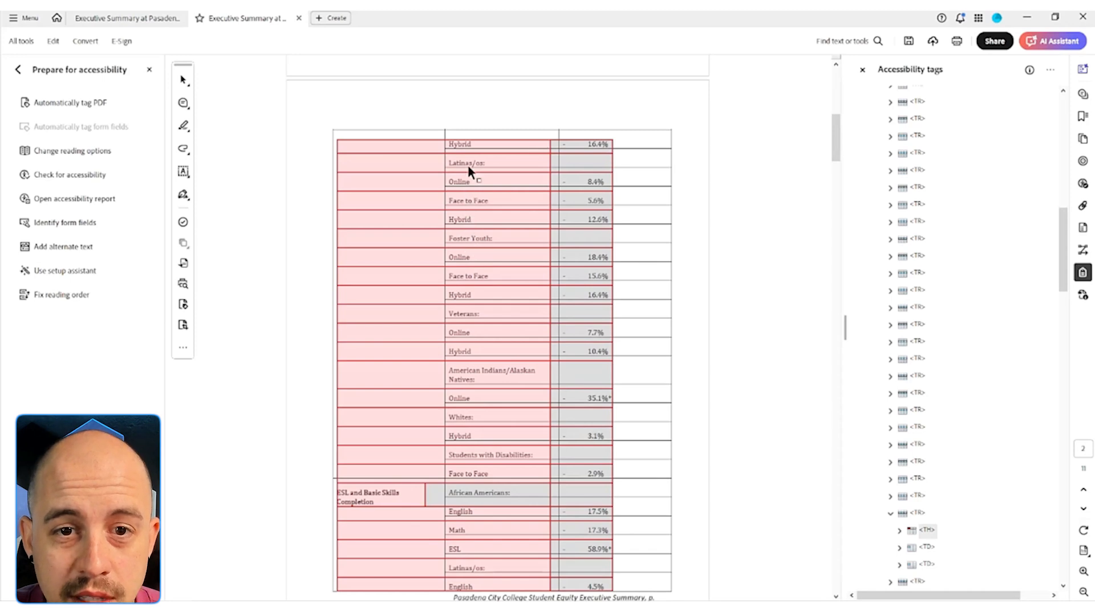
scroll(487, 187, "up", 6)
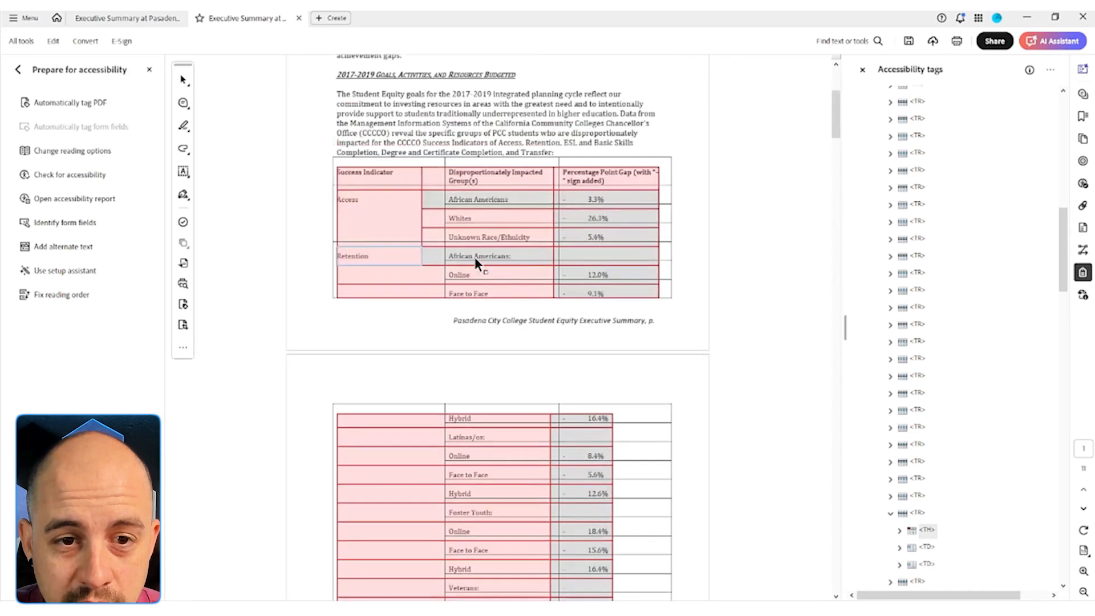
right_click(396, 260)
left_click(440, 276)
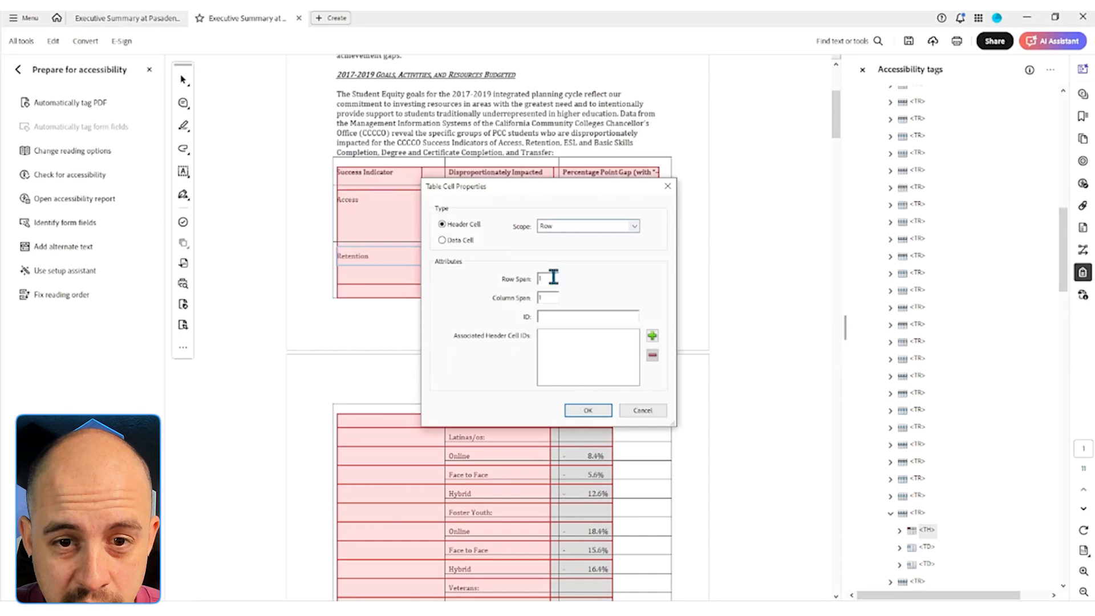
left_click(593, 412)
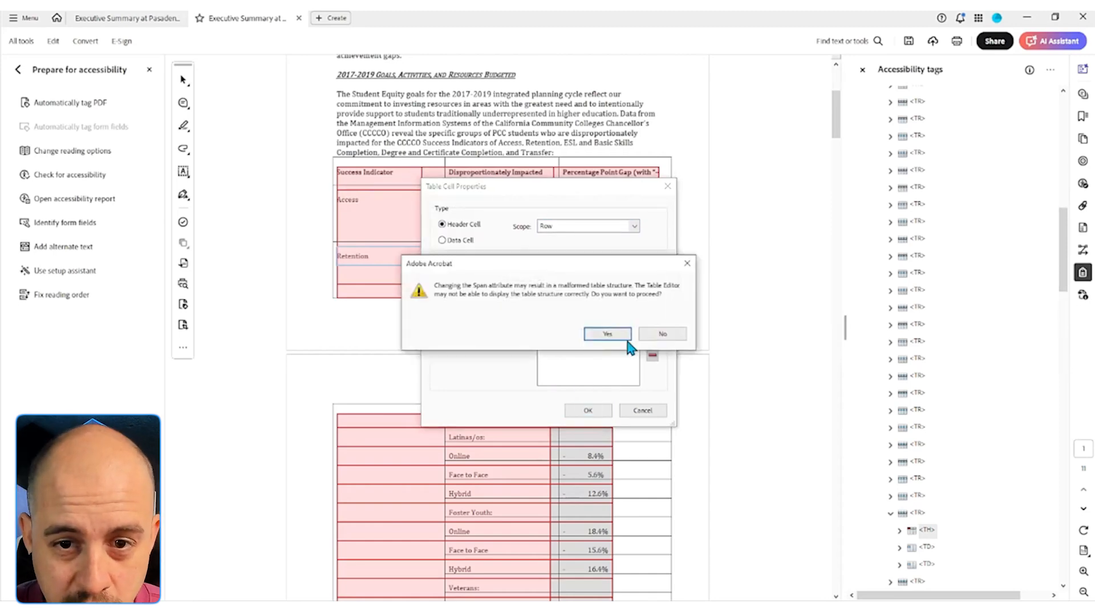
left_click(620, 329)
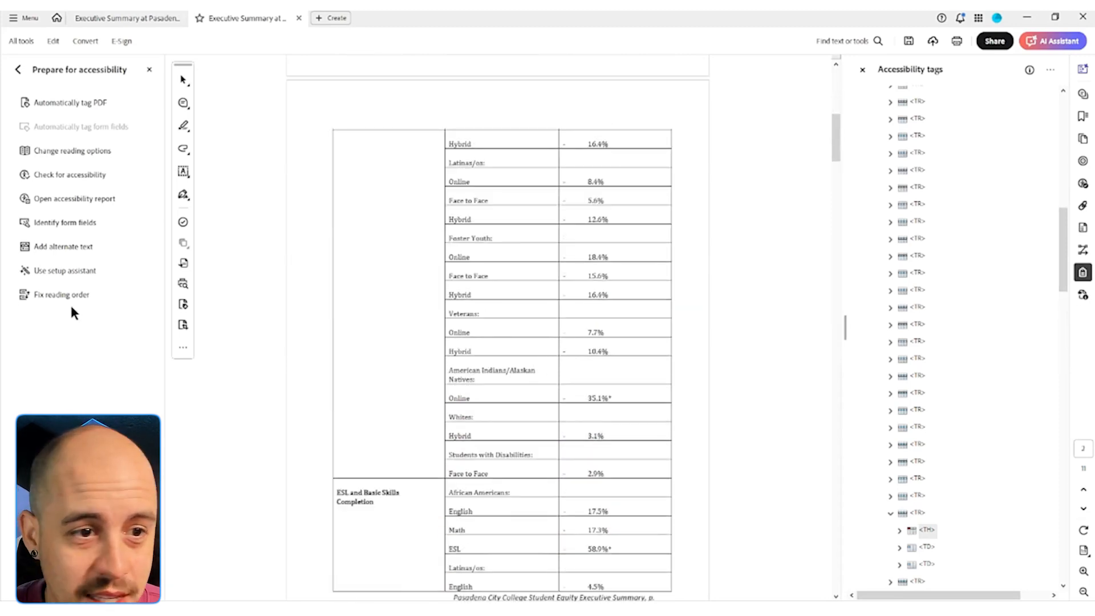
Try to reopen the Reading Order tool on the retagged first table and close it
left_click(62, 294)
scroll(391, 440, "down", 3)
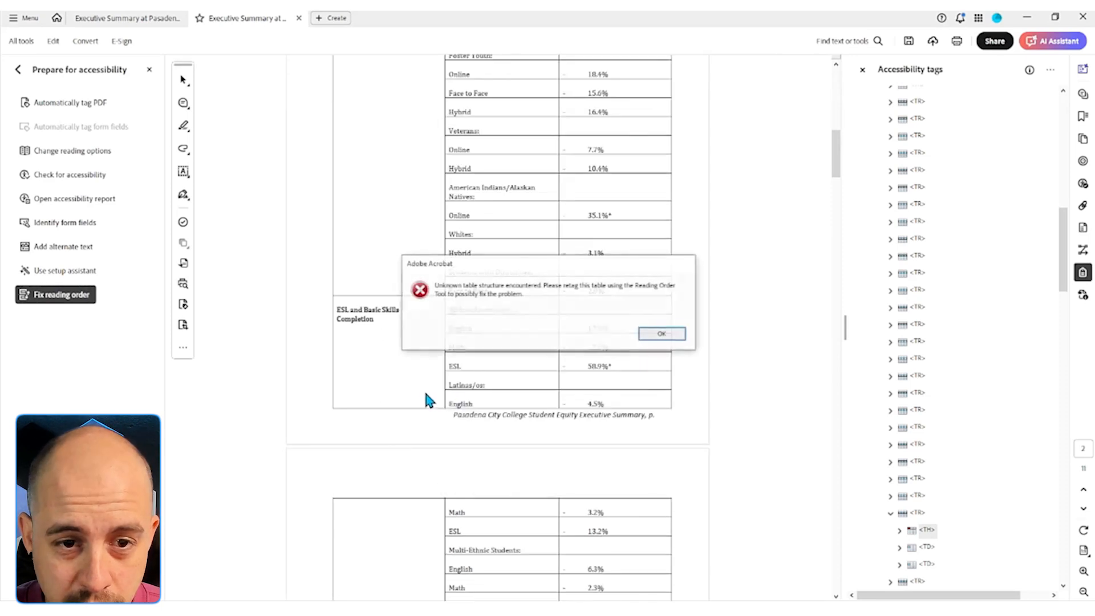
left_click(674, 333)
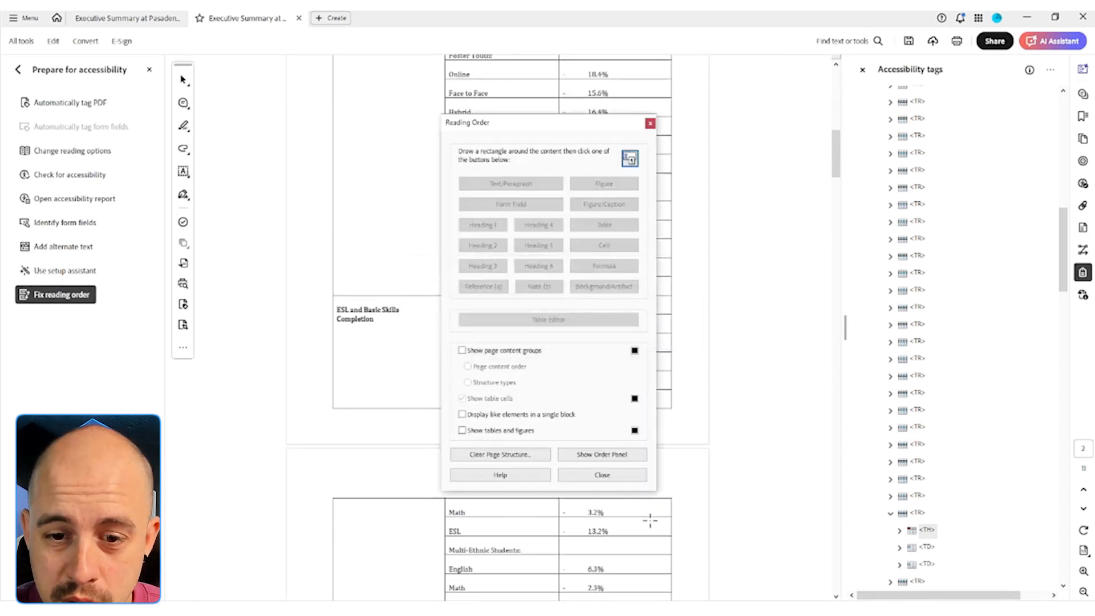
left_click(603, 474)
Check the first table's row tags from "Degree and Certificate Completion" up to the page 2 ESL row, and collapse the table tag
left_click(916, 222)
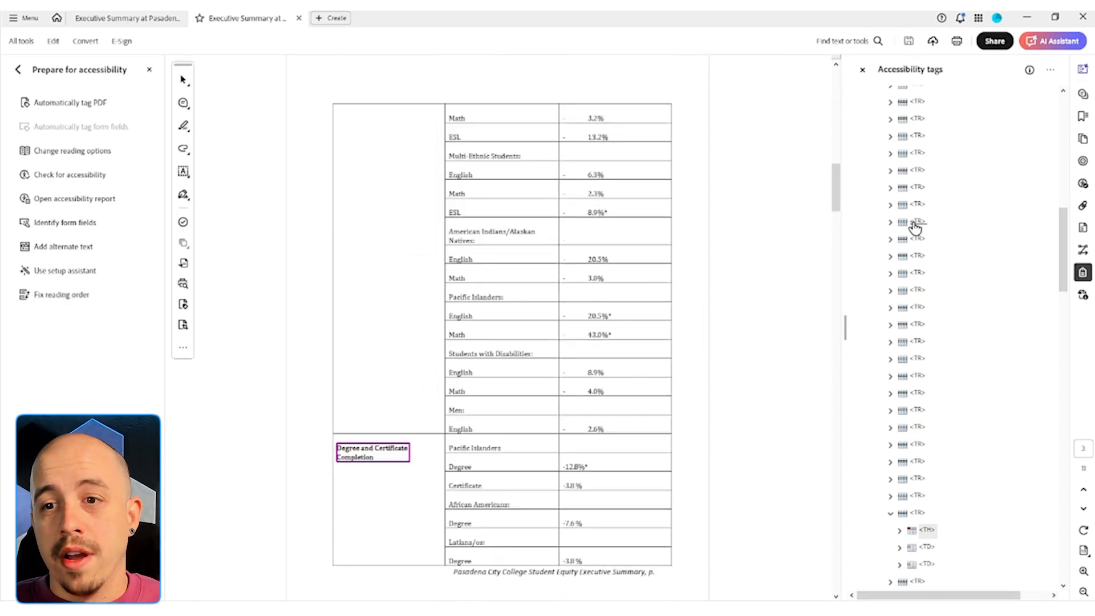
key("Up")
key("Up")
key("Up")
key("Up")
key("Up")
key("Up")
key("Up")
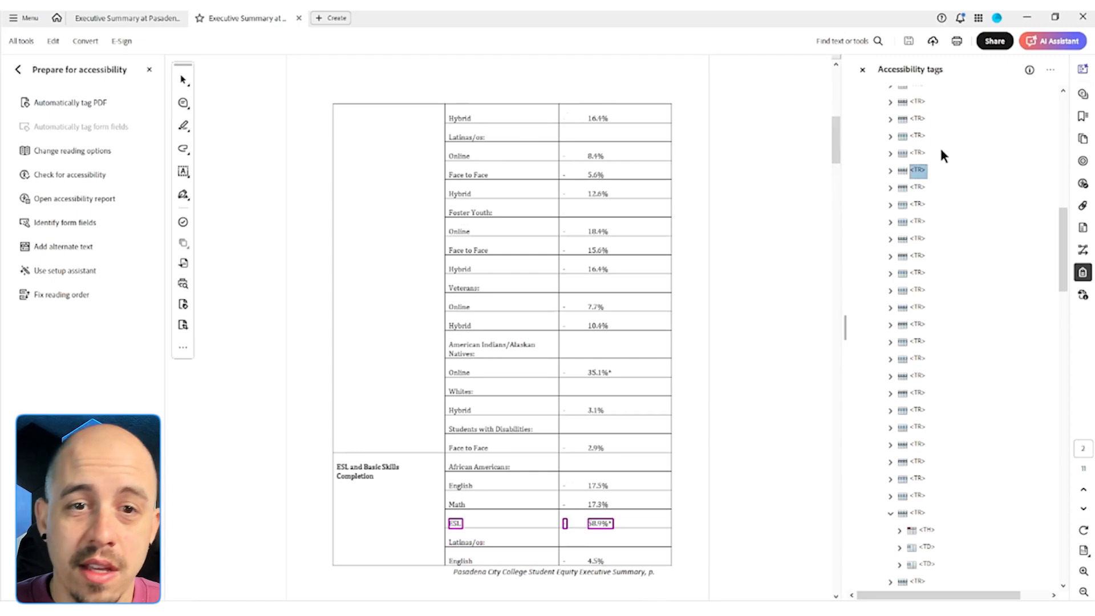
key("Down")
key("Up")
key("Left")
key("Down")
key("Up")
key("Left")
key("Down")
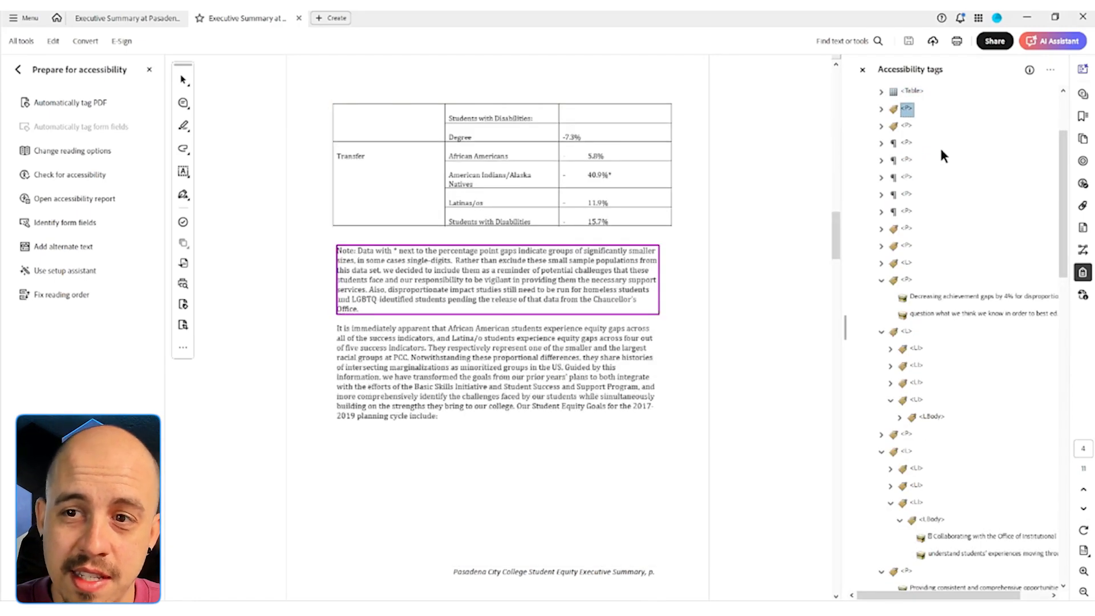
Expand the first table's tag again and check its header, Access and Retention rows down to the page 2 Latinas/os "Face to Face" row
key("Up")
key("Right")
key("Right")
key("Down")
key("Down")
key("Down")
key("Down")
key("Down")
key("Down")
key("Down")
key("Down")
key("Down")
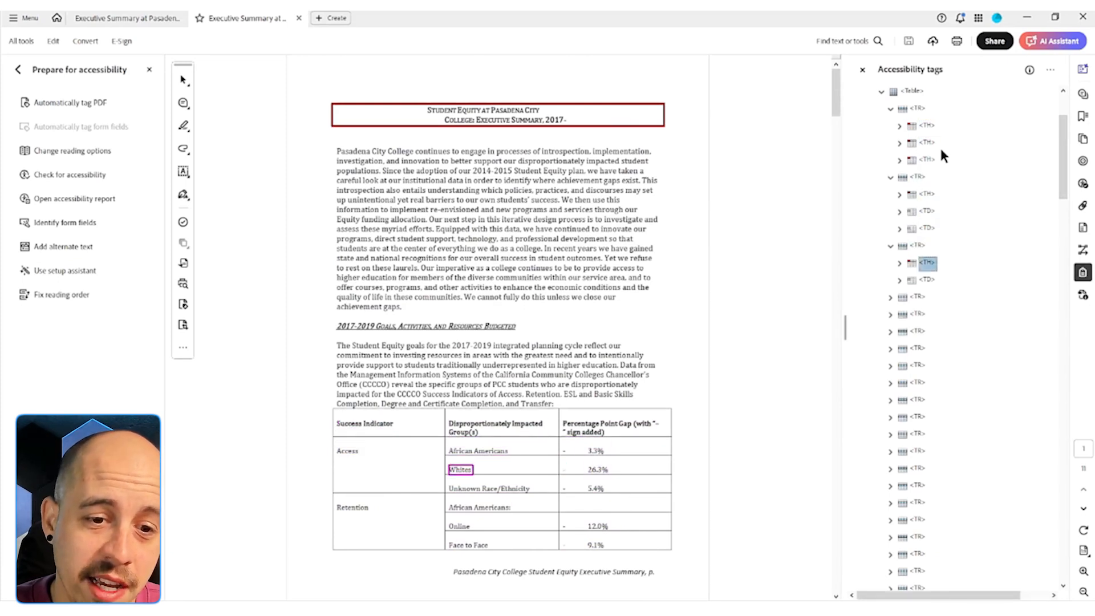
key("Down")
key("Down")
key("Down")
key("Down")
key("Down")
key("Down")
key("Down")
key("Down")
key("Down")
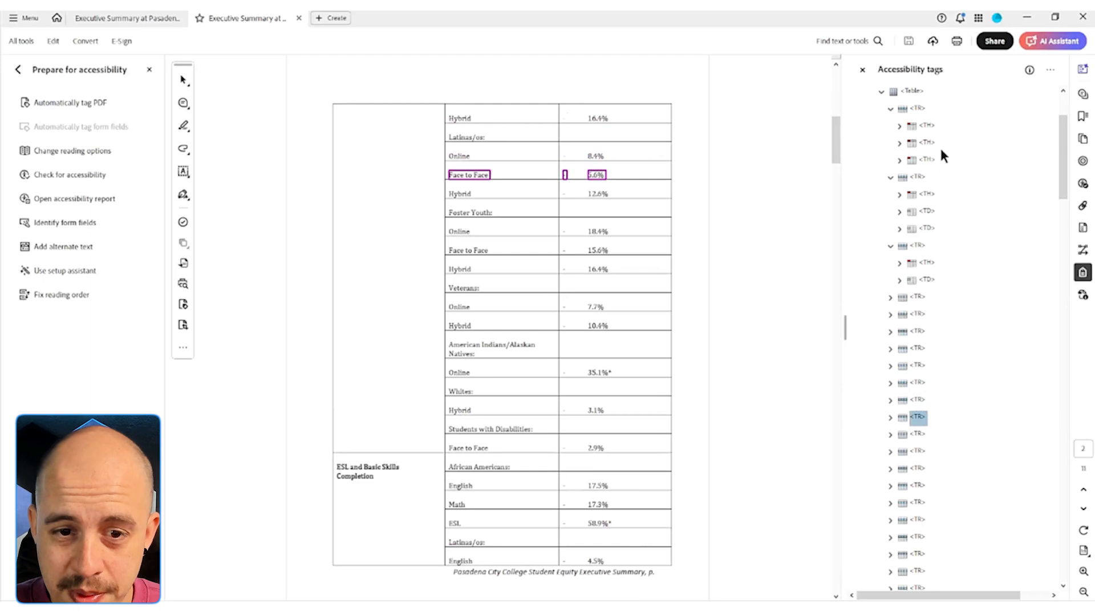
Continue through the table's row tags past the page 3 Multi-Ethnic Students "English" row, checking which cells each one highlights
key("Down")
key("Down")
key("Down")
key("Down")
key("Down")
key("Down")
key("Down")
key("Down")
key("Down")
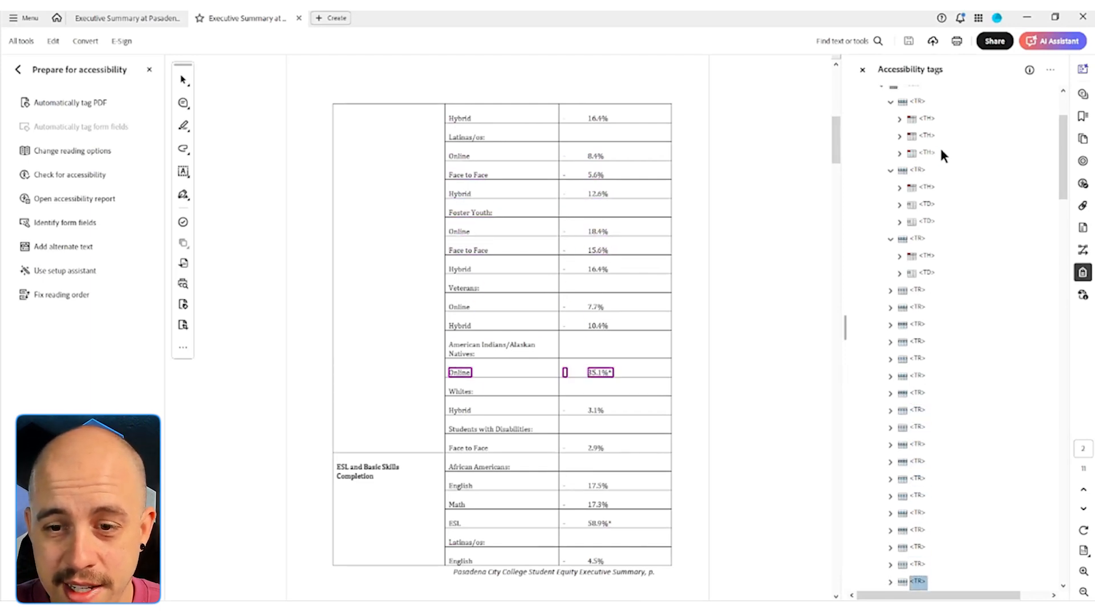
key("Down")
key("Down")
key("Down")
key("Down")
key("Down")
key("Down")
key("Down")
key("Down")
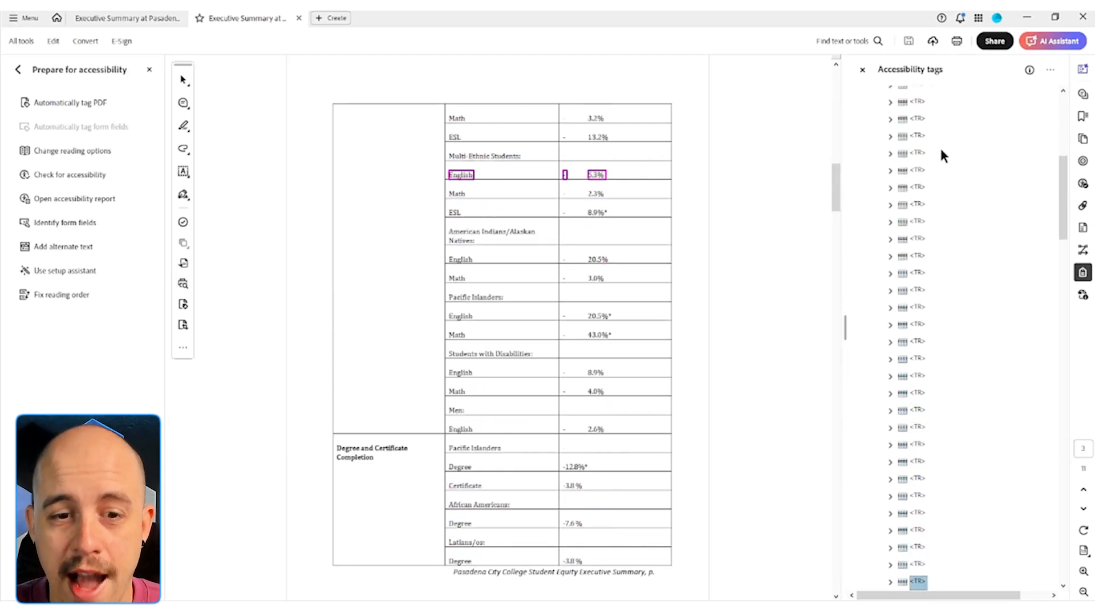
key("Down")
key("Down")
key("Down")
key("Down")
Go back up through the row tags to the row starting with "ESL and Basic Skills Completion"
key("Up")
key("Up")
key("Up")
key("Up")
key("Up")
key("Up")
key("Up")
key("Up")
key("Up")
key("Up")
key("Up")
key("Up")
key("Up")
key("Up")
key("Up")
key("Up")
key("Up")
key("Up")
key("Up")
key("Up")
key("Up")
key("Up")
key("Up")
key("Down")
key("Down")
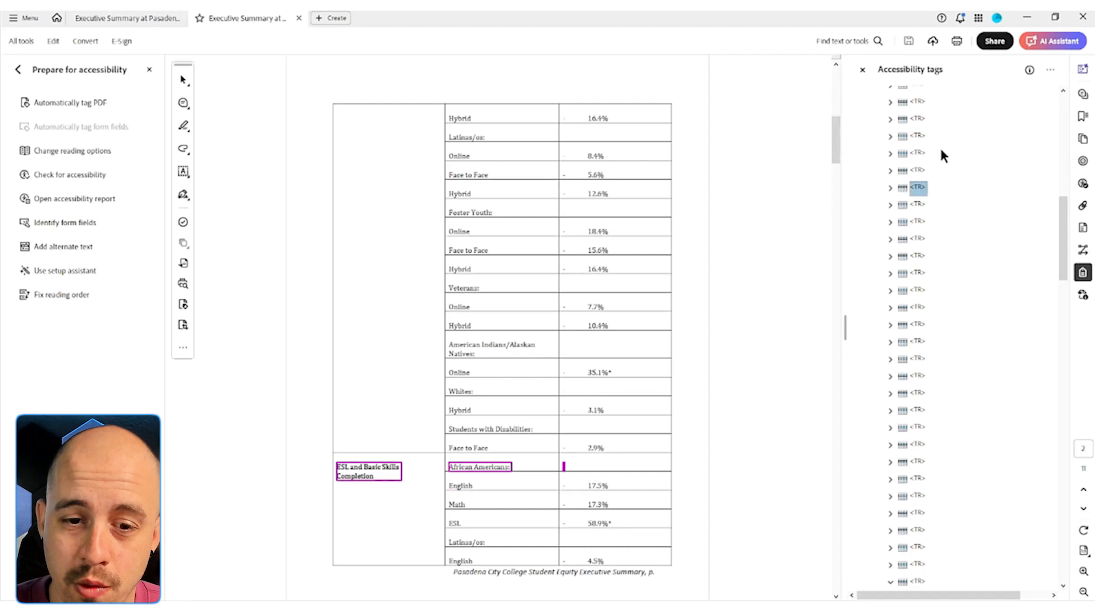
Go down the row tags from "ESL and Basic Skills Completion" to the "Pacific Islanders" cell of the "Degree and Certificate Completion" row
key("Down")
key("Down")
key("Down")
key("Down")
key("Down")
key("Down")
key("Down")
key("Down")
key("Down")
key("Down")
key("Down")
key("Down")
key("Down")
key("Down")
key("Down")
key("Down")
key("Down")
key("Down")
key("Down")
key("Down")
key("Down")
key("Down")
key("Down")
key("Down")
key("Down")
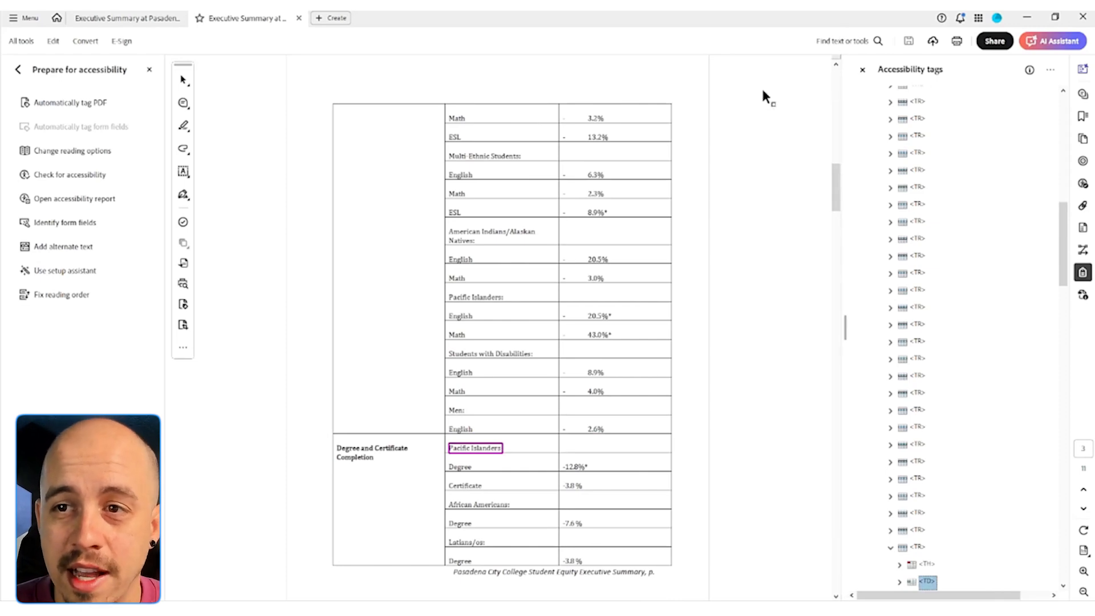
Switch to PAC, close the old detailed results, and open the detailed results for v374b581a1-9d50-4c48-adac-0734e538494b.pdf
key("alt+Tab")
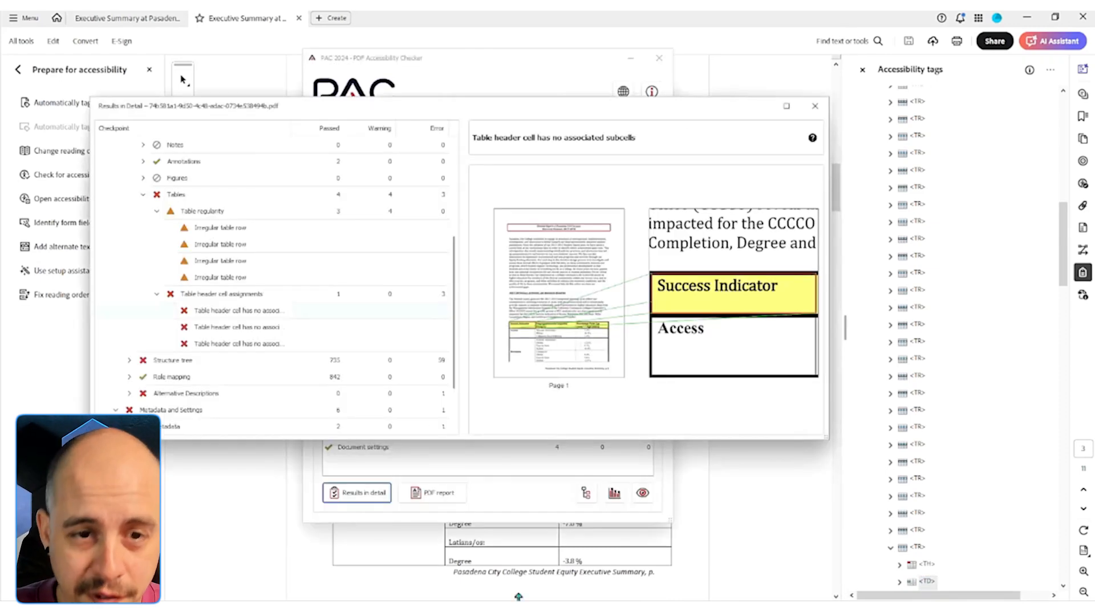
left_click(815, 107)
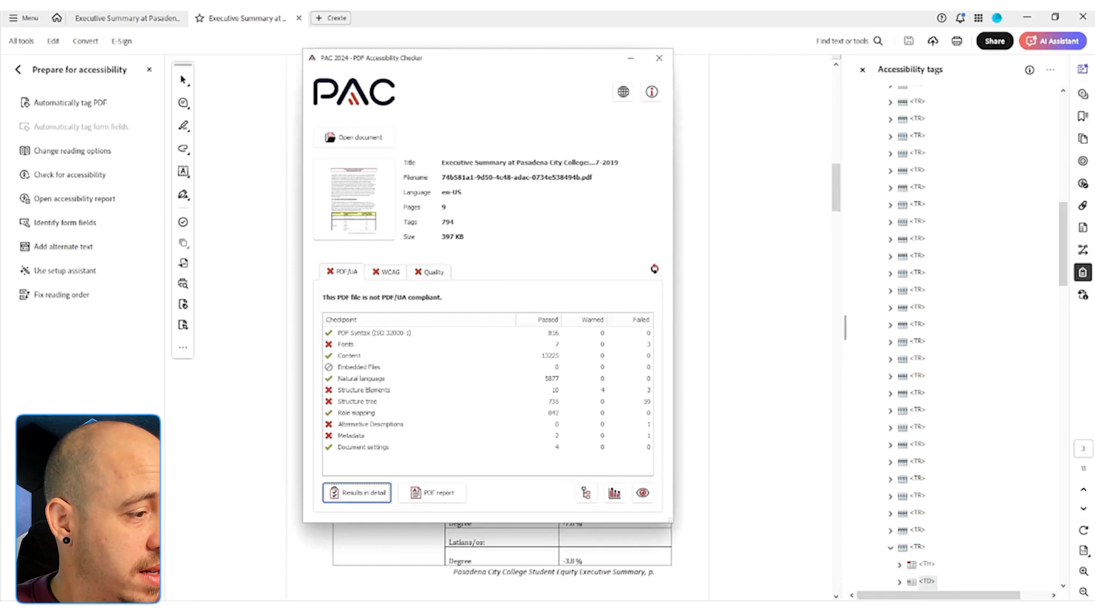
key("alt+Tab")
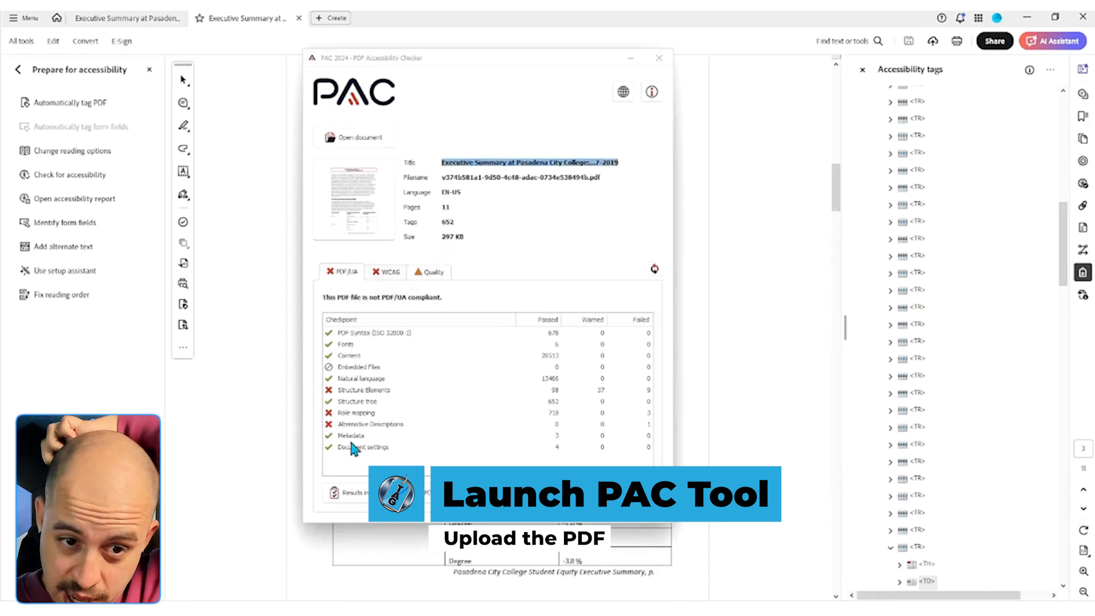
left_click(357, 492)
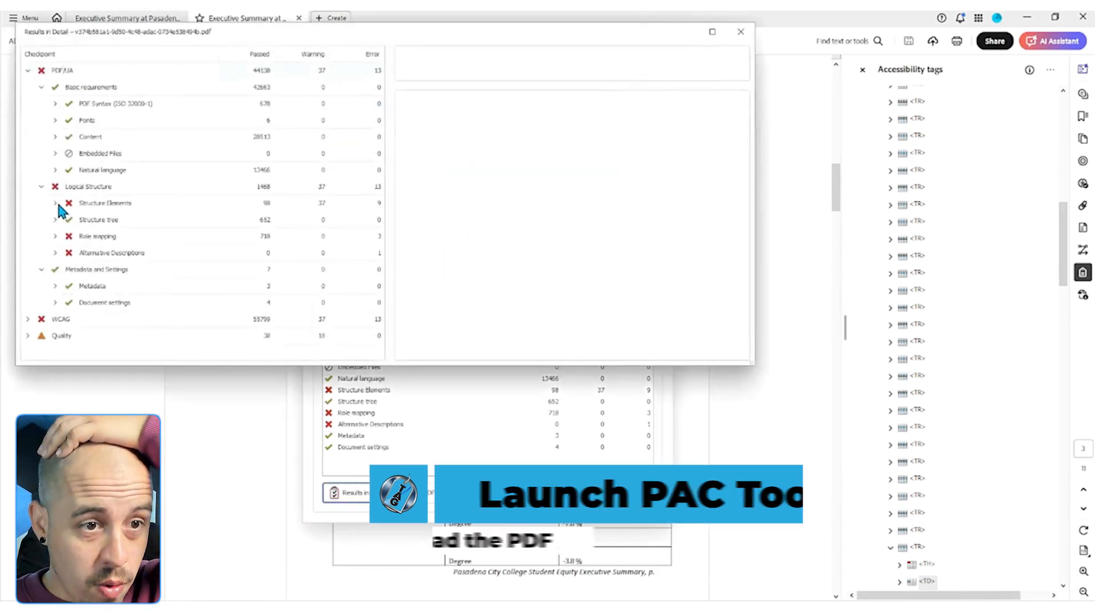
Expand the Tables and Table regularity checkpoints and examine the first irregular table row warnings on page 2
left_click(69, 286)
left_click(82, 303)
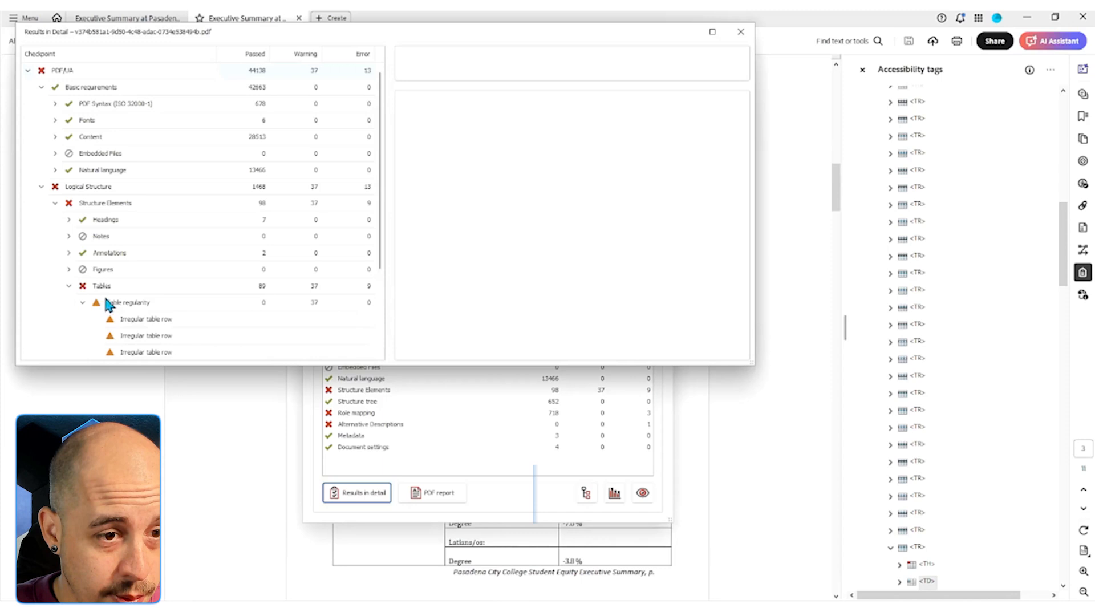
scroll(116, 151, "down", 7)
left_click(132, 88)
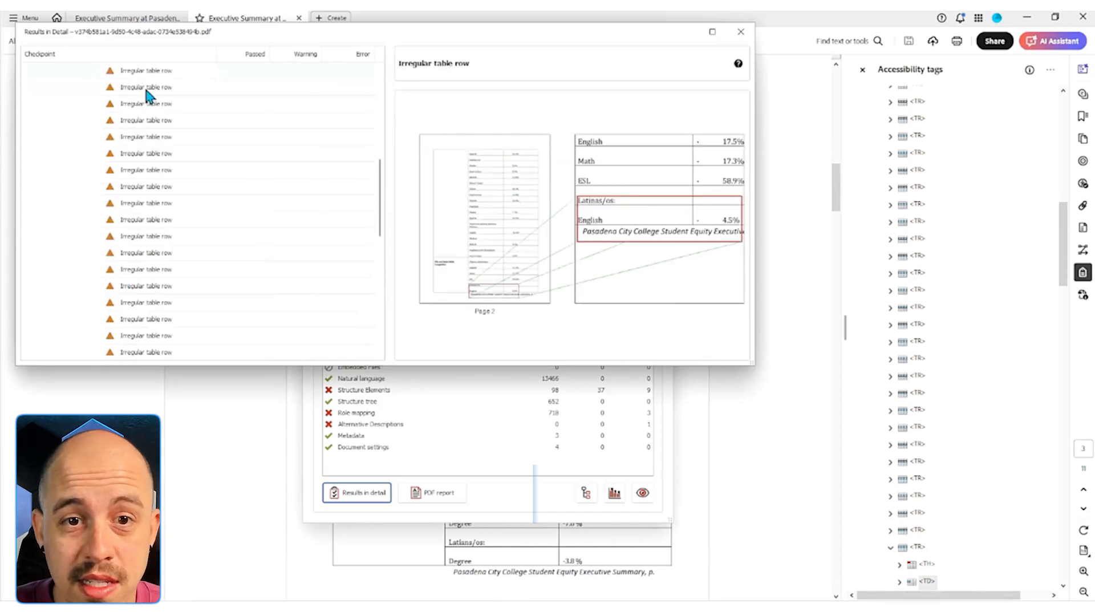
scroll(147, 96, "up", 2)
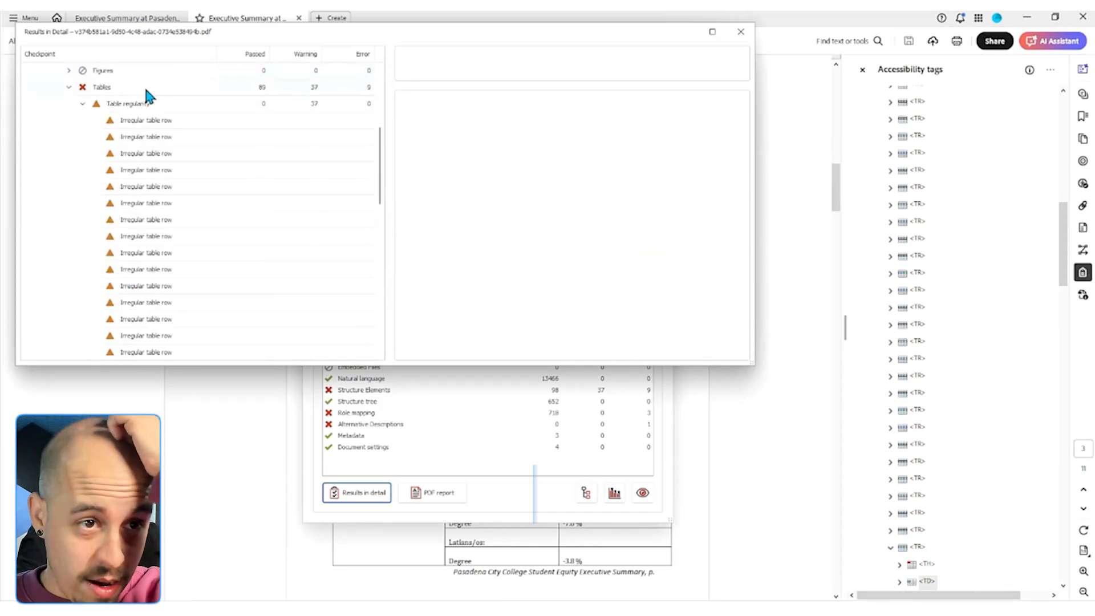
key("Up")
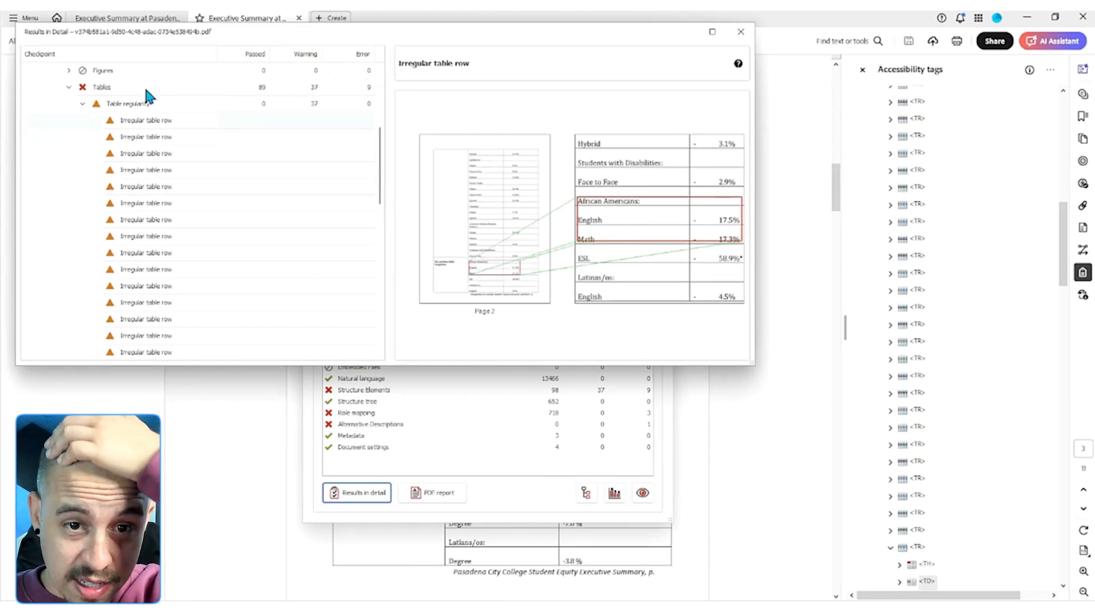
key("Down")
key("Up")
key("Up")
key("Down")
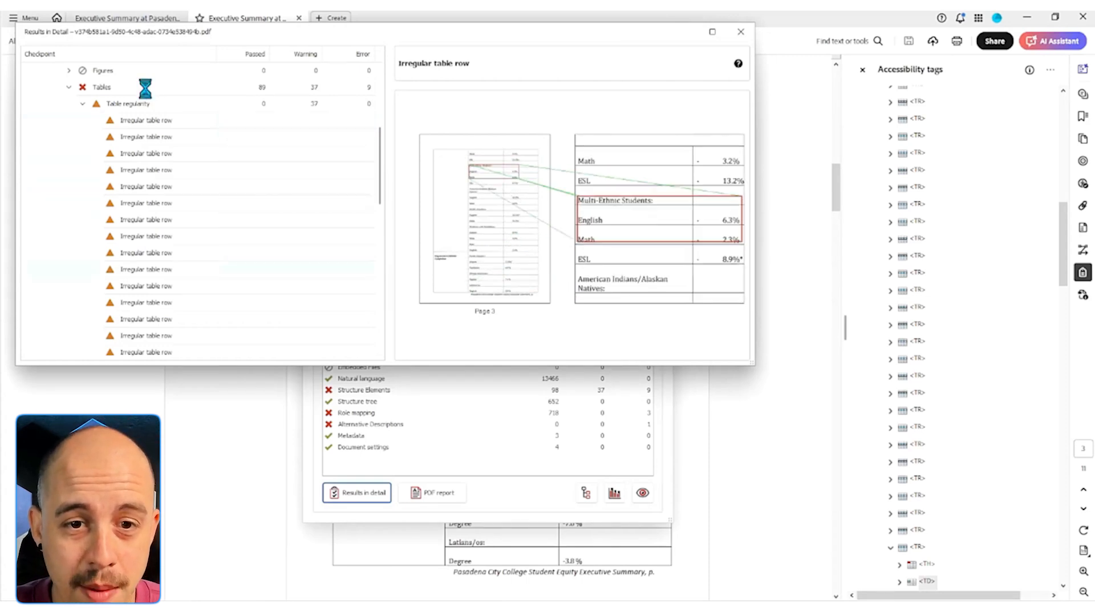
Go through the following irregular table row warnings from page 3 to the Transfer rows on page 4
key("Down")
key("Down")
key("Down")
key("Down")
key("Down")
key("Down")
key("Down")
key("Down")
key("Down")
key("Down")
key("Down")
key("Down")
key("Down")
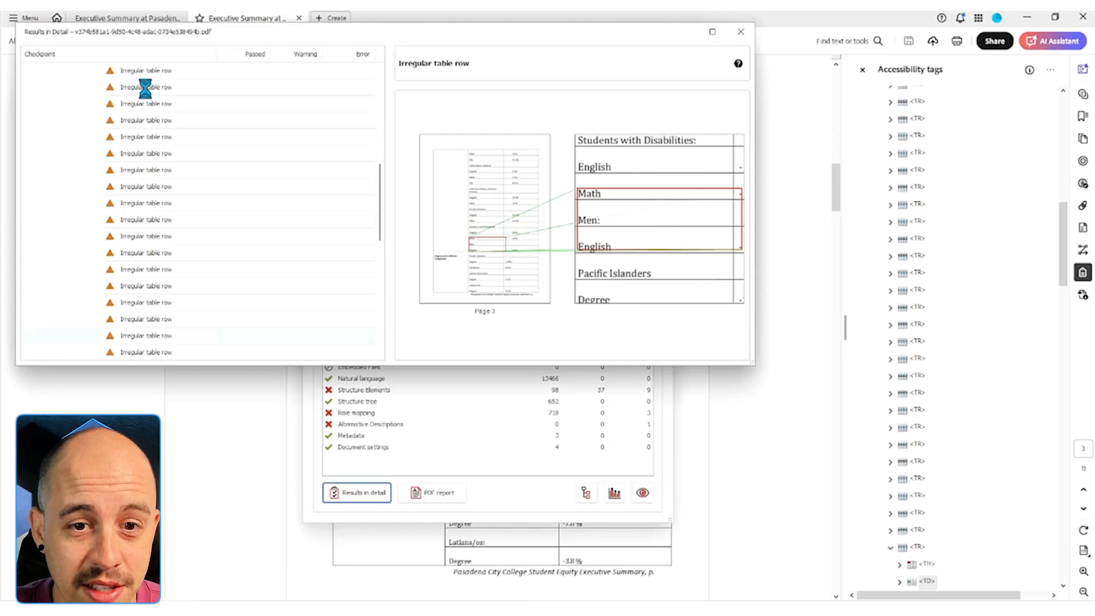
key("Down")
key("Down")
key("Down")
key("Down")
key("Down")
key("Down")
key("Down")
key("Down")
key("Down")
key("Down")
key("Down")
key("Down")
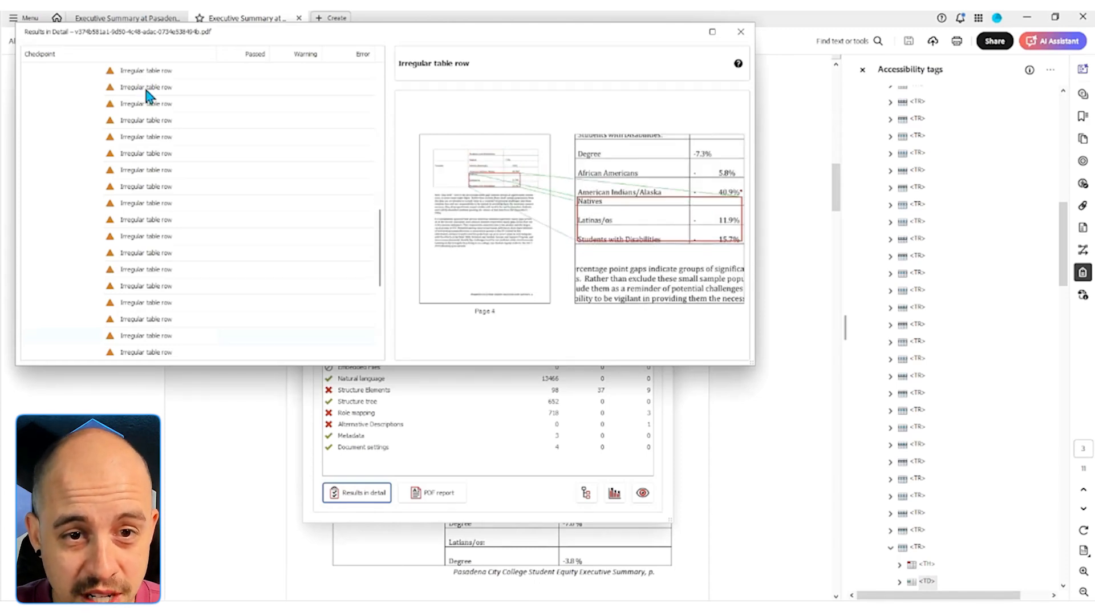
Go through the remaining irregular table row warnings to the budget tables on page 10, close the detailed results, and return to Acrobat
key("Down")
key("Down")
key("Down")
key("Down")
key("Down")
key("Down")
key("Down")
key("Down")
key("Down")
key("Down")
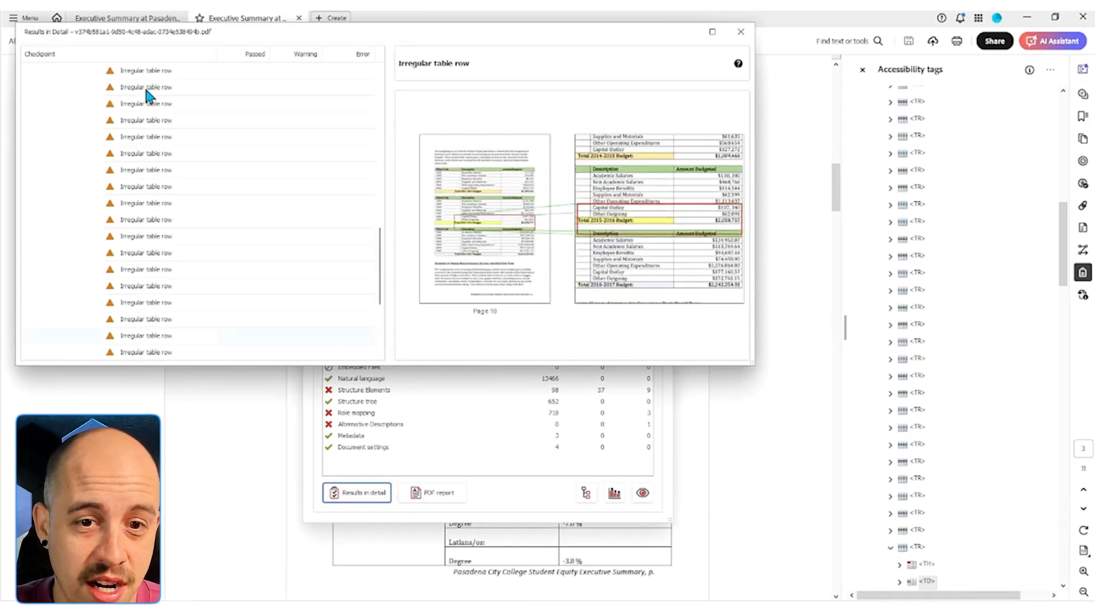
key("Down")
left_click(741, 32)
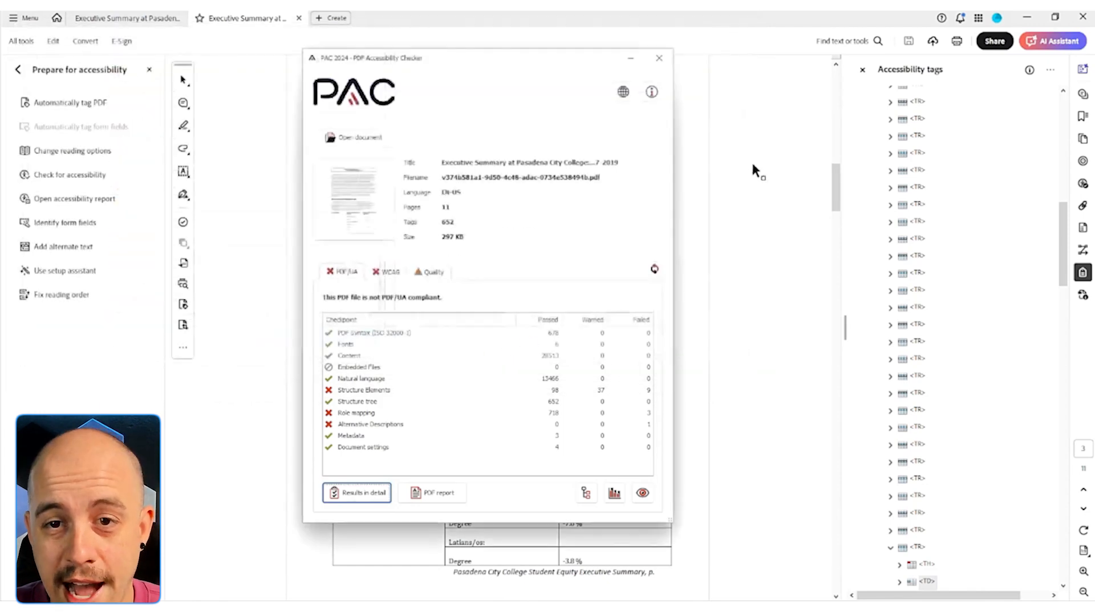
left_click(753, 165)
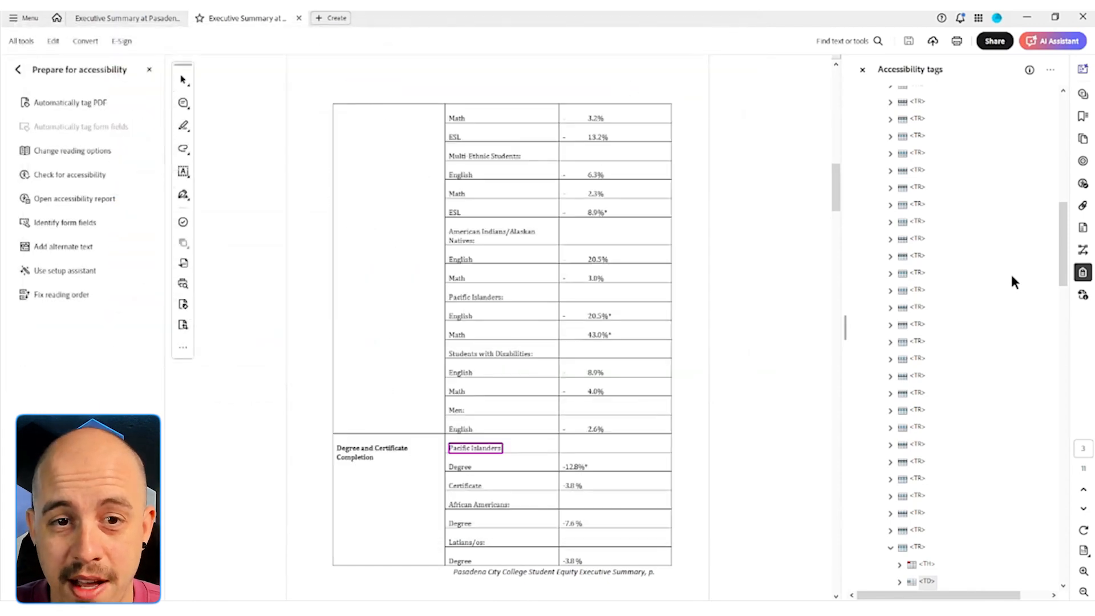
Go down the first table's row tags on page 2 from the top "Hybrid" row to the "ESL and Basic Skills Completion" row
left_click(917, 187)
key("Up")
key("Up")
key("Up")
key("Up")
key("Up")
key("Down")
key("Down")
key("Down")
key("Down")
key("Down")
key("Down")
key("Down")
key("Down")
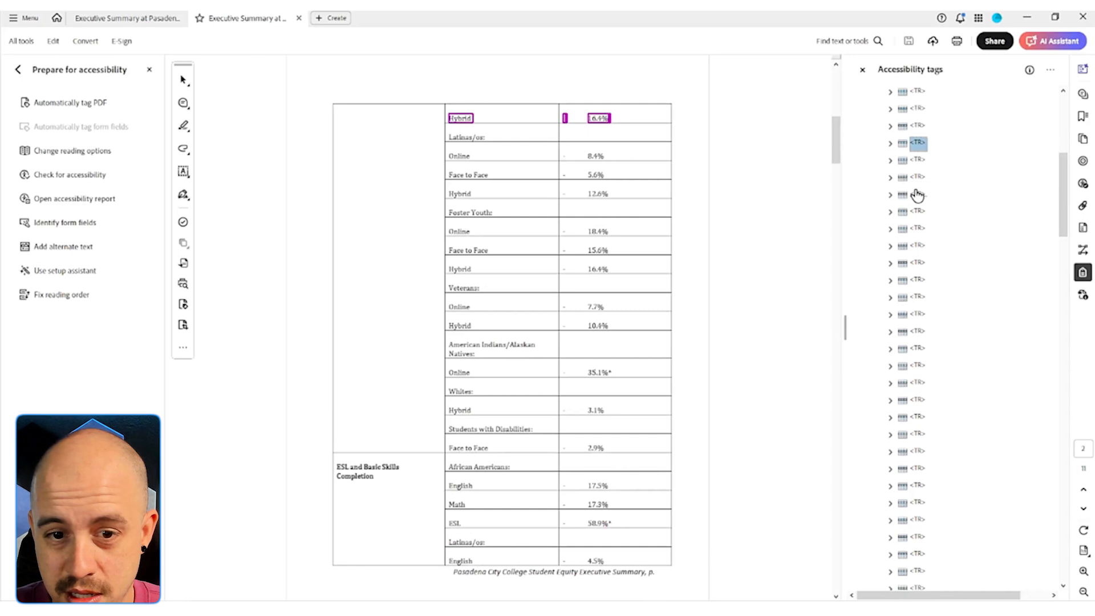
key("Down")
key("Down")
key("Down")
key("Down")
key("Down")
key("Down")
key("Down")
key("Down")
key("Down")
key("Down")
key("Down")
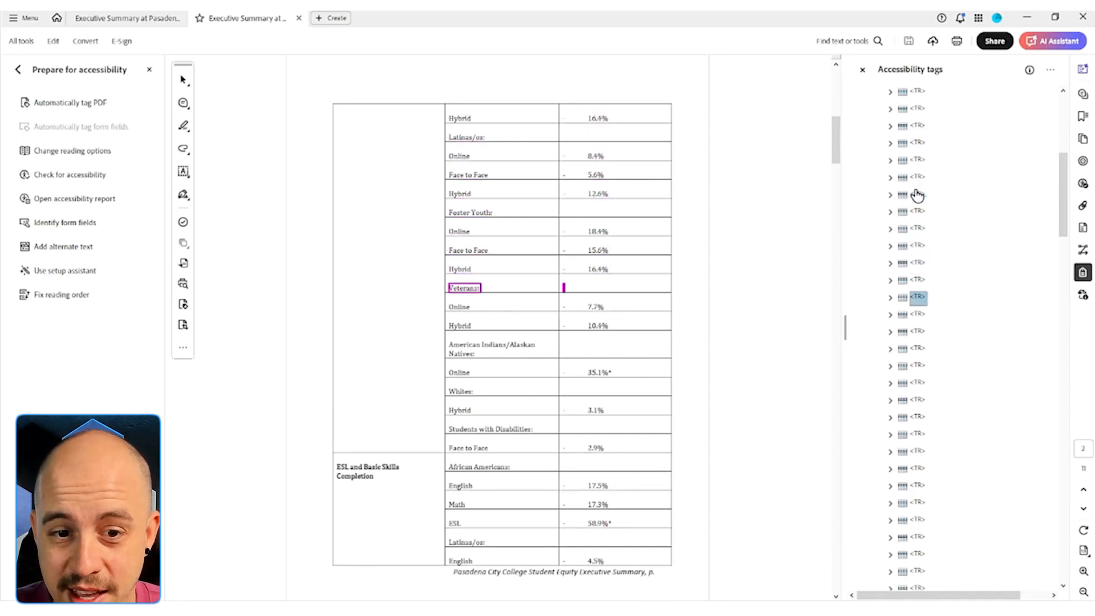
key("Down")
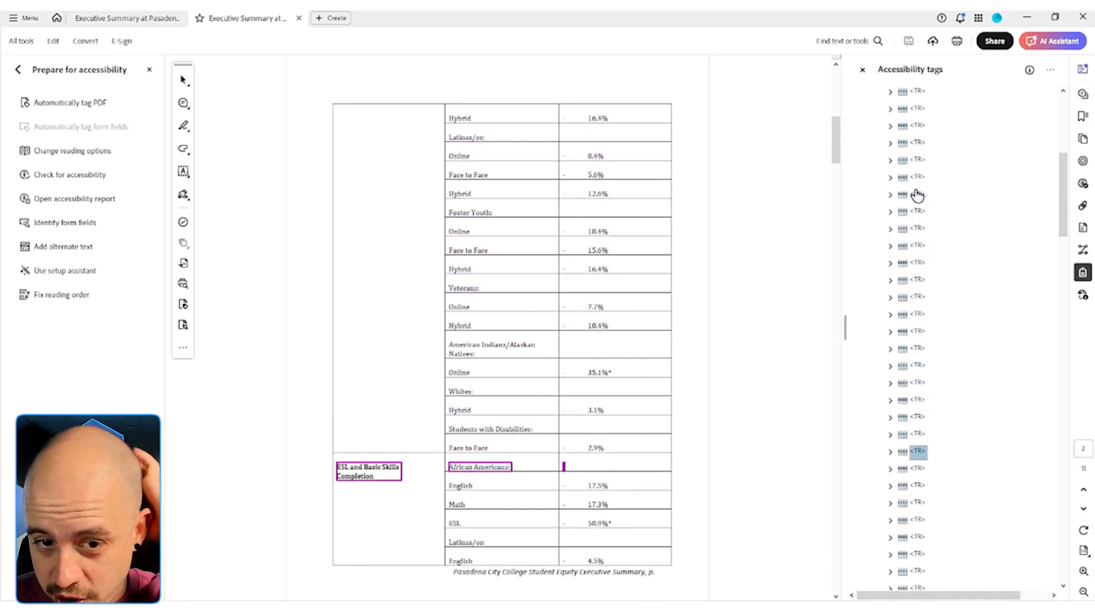
Try to open the Table Editor on the "ESL and Basic Skills Completion" cell with the Reading Order tool, and close the tool
scroll(397, 292, "down", 3)
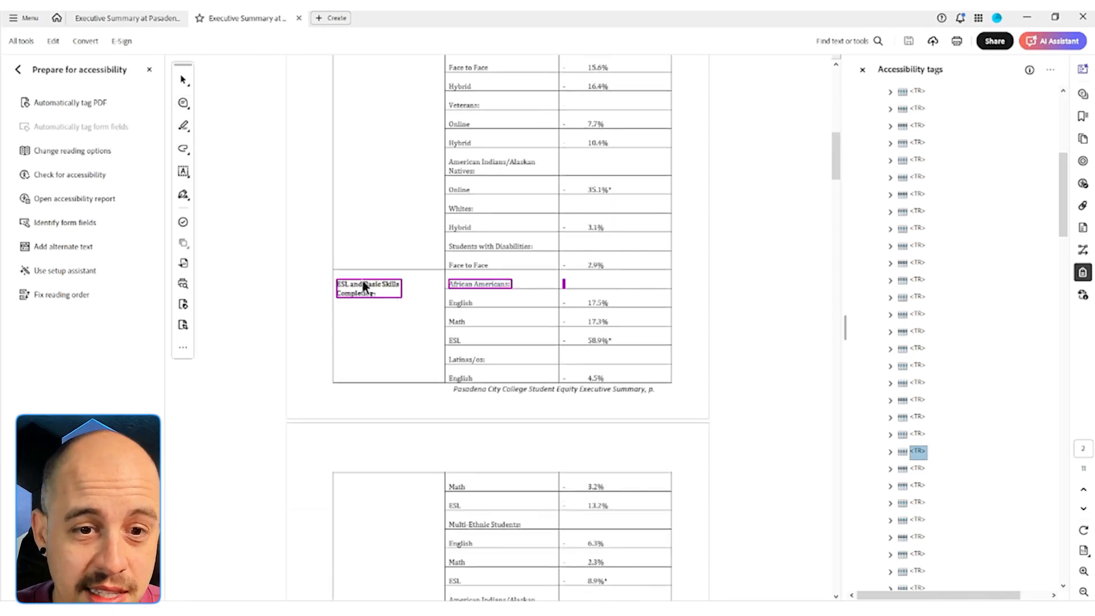
left_click(63, 294)
right_click(383, 294)
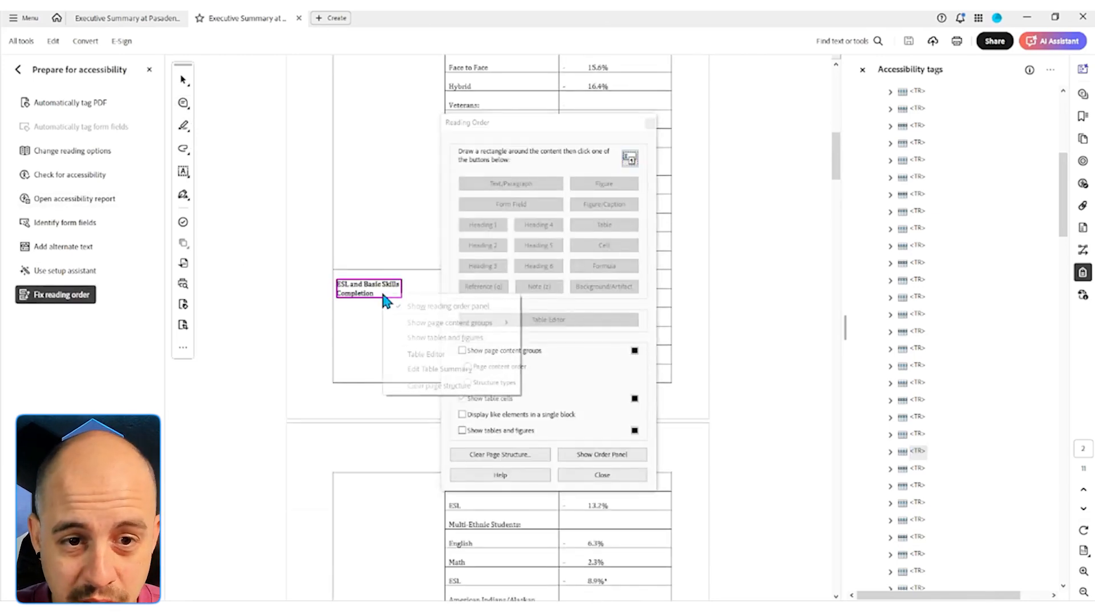
left_click(434, 351)
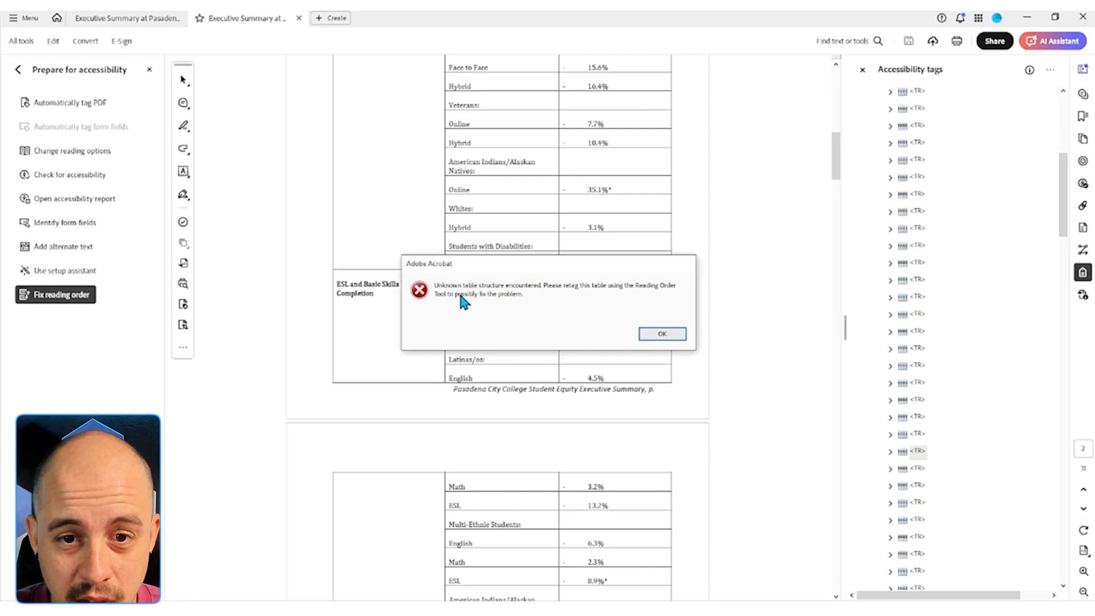
left_click(662, 334)
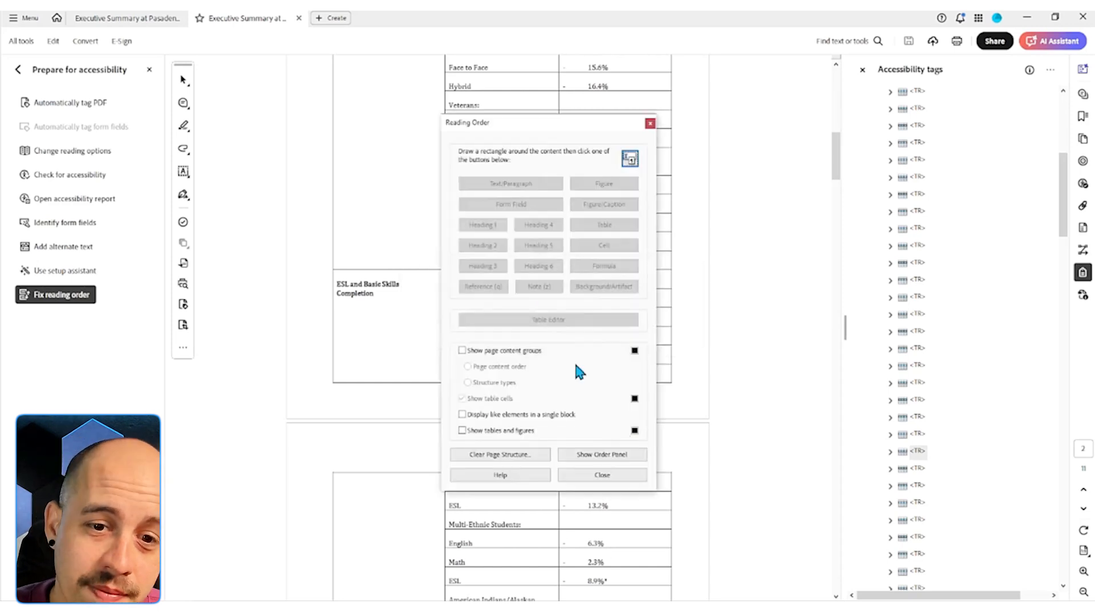
left_click(616, 477)
Hide the accessibility tools and review the first-column cells "ESL and Basic Skills Completion", "Degree and Certificate Completion" and "Transfer"
scroll(377, 288, "up", 3)
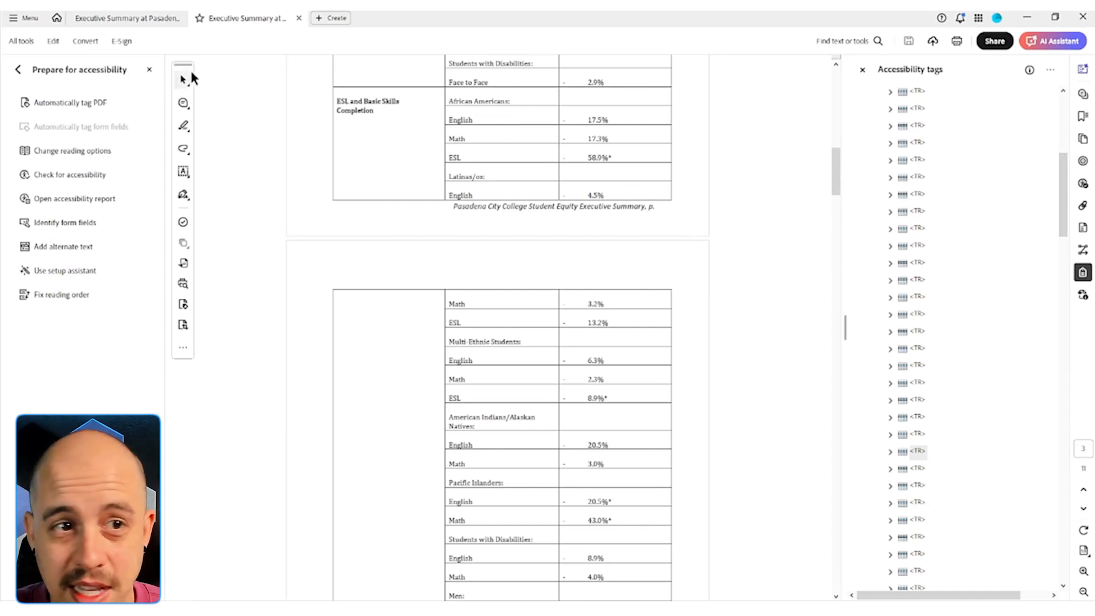
left_click(149, 69)
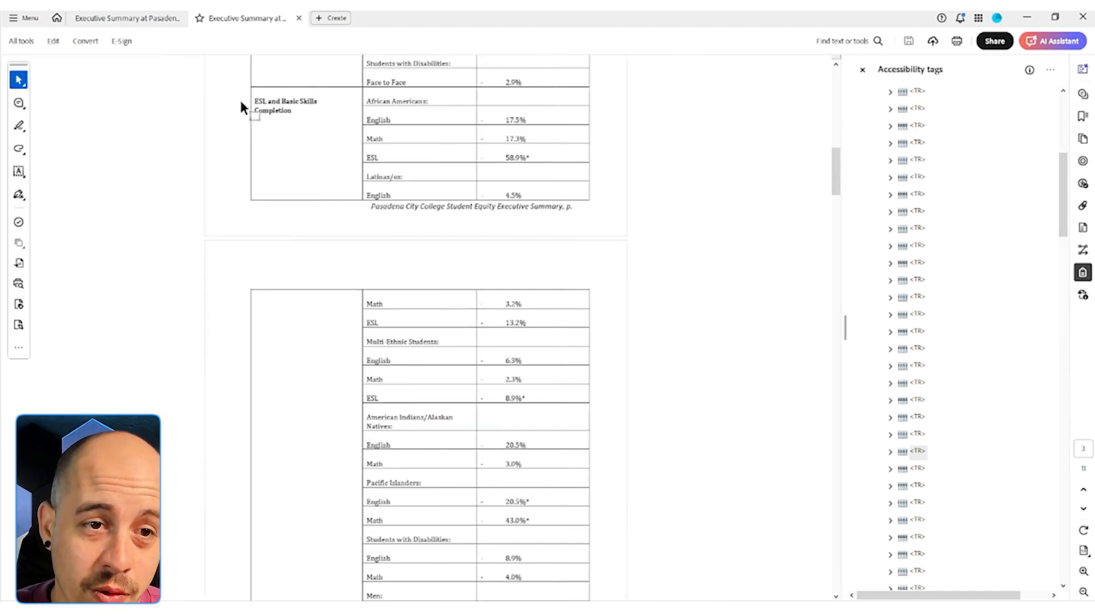
left_click_drag(261, 103, 299, 117)
scroll(300, 138, "down", 8)
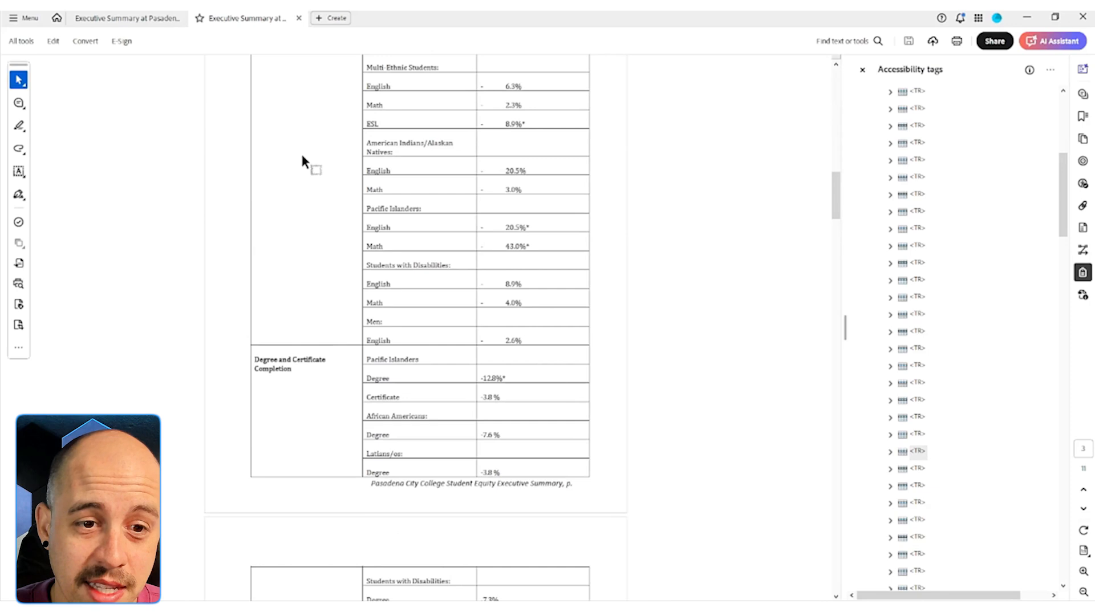
left_click_drag(254, 176, 312, 182)
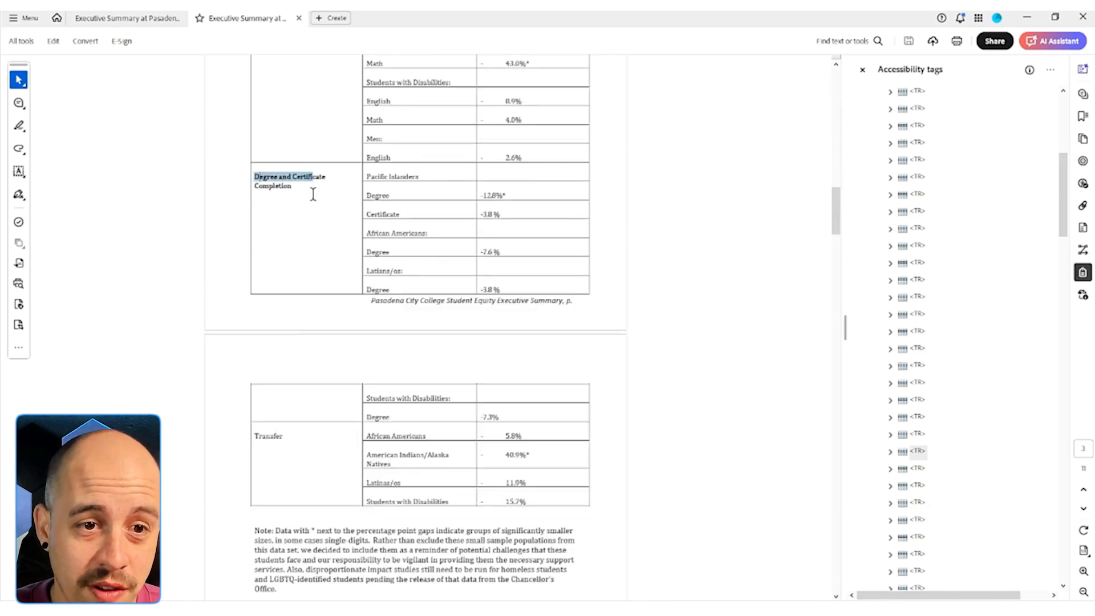
left_click_drag(284, 436, 275, 436)
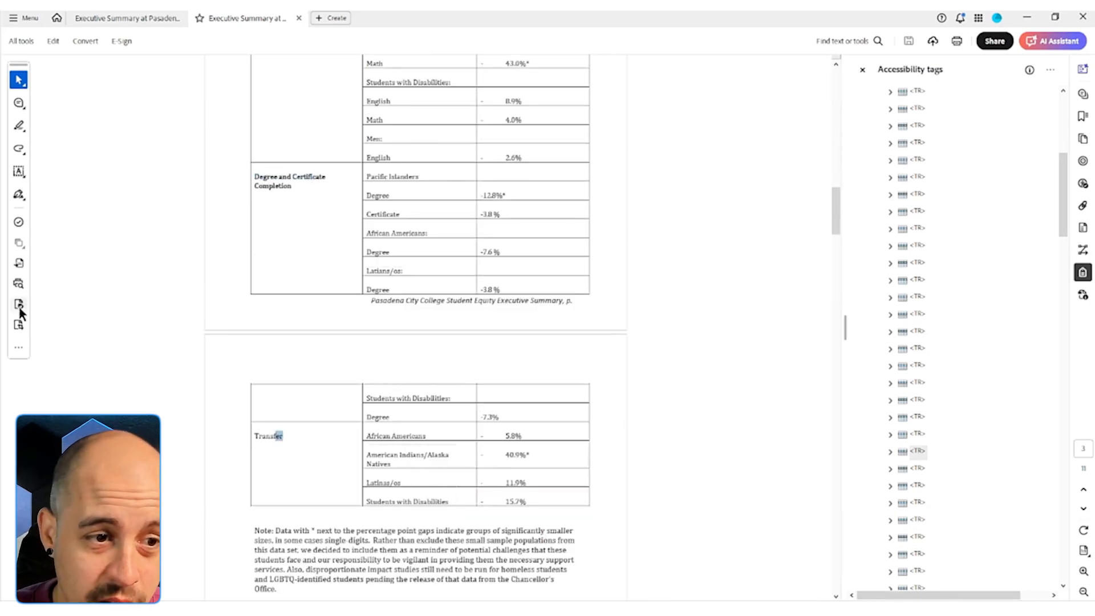
Reopen the Reading Order tool from the accessibility tools, try the Table Editor on the "Transfer" cell, and close the tool
left_click(27, 44)
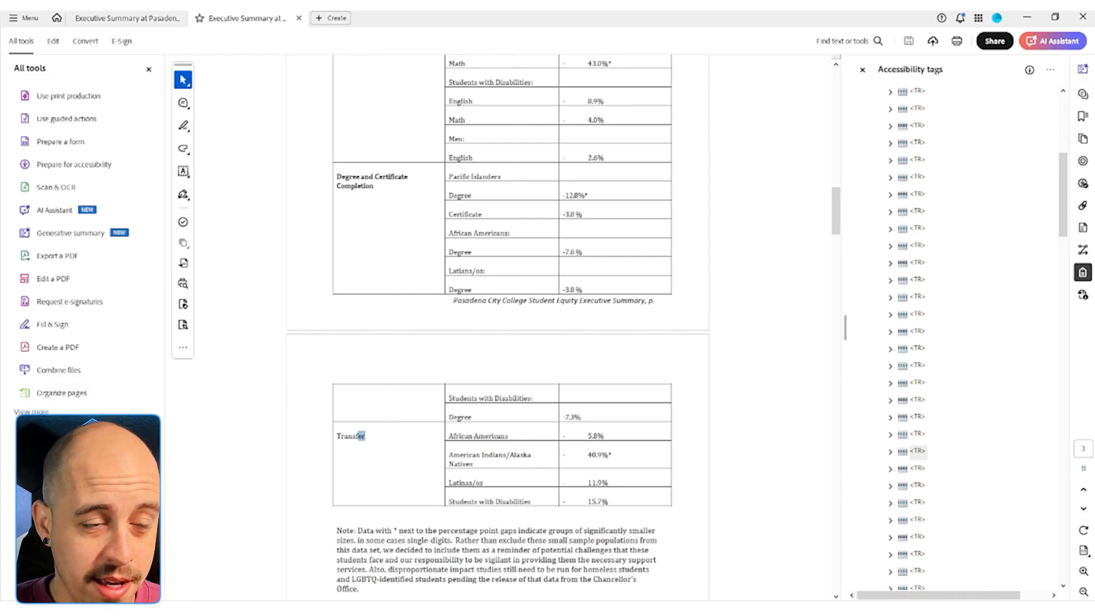
left_click(47, 165)
left_click(67, 294)
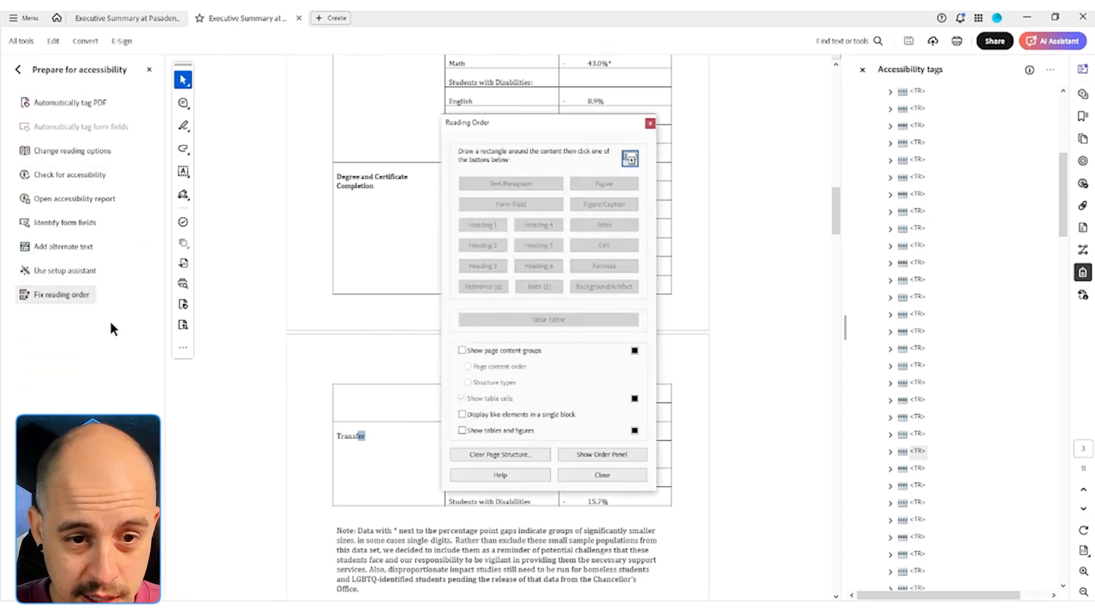
right_click(374, 430)
left_click(425, 486)
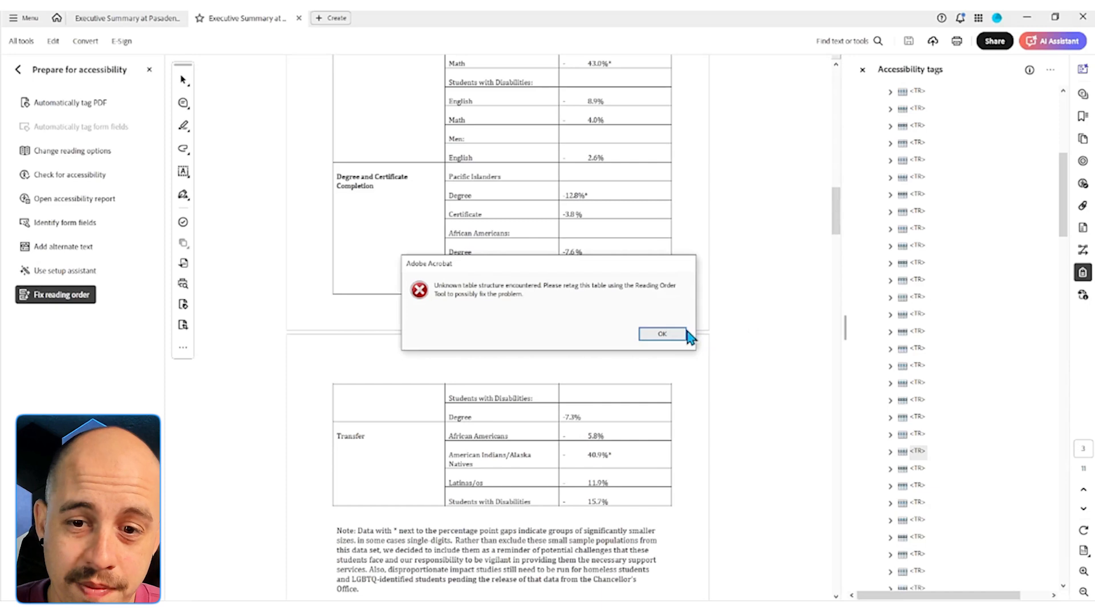
left_click(676, 333)
scroll(918, 438, "down", 9)
left_click(923, 330)
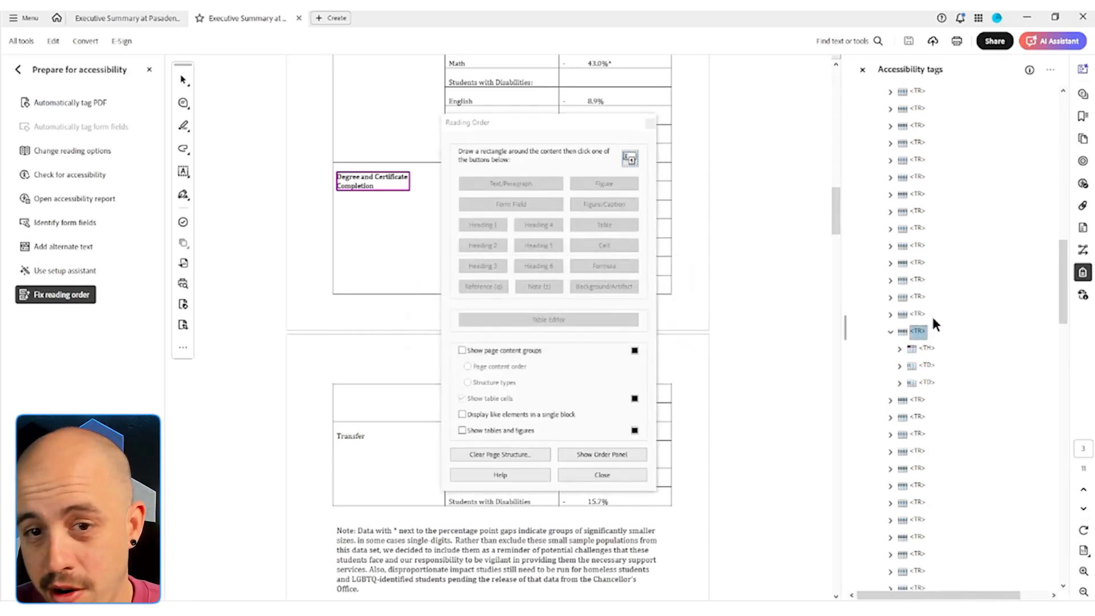
left_click(649, 123)
Go through the tags below the first table, from the page 6 paragraphs and lists to the "Conclusion" heading on page 11
left_click(901, 261)
key("Up")
key("Down")
key("Down")
key("Down")
key("Down")
key("Down")
key("Down")
key("Down")
key("Down")
key("Down")
key("Down")
key("Down")
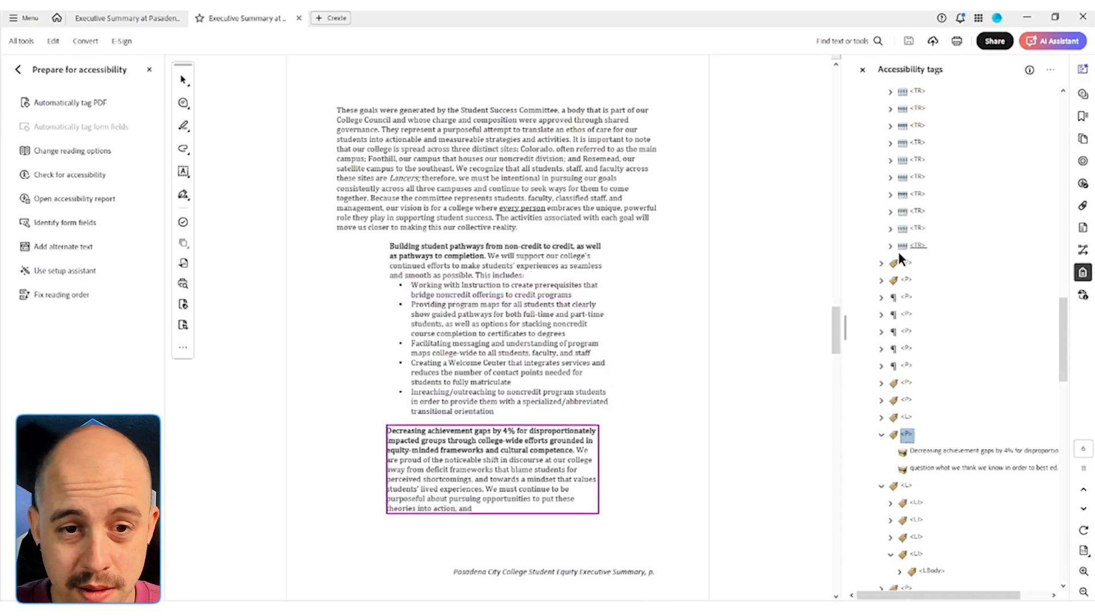
key("Down")
key("Down")
key("Up")
key("Up")
key("Up")
key("Up")
key("Up")
key("Up")
key("Up")
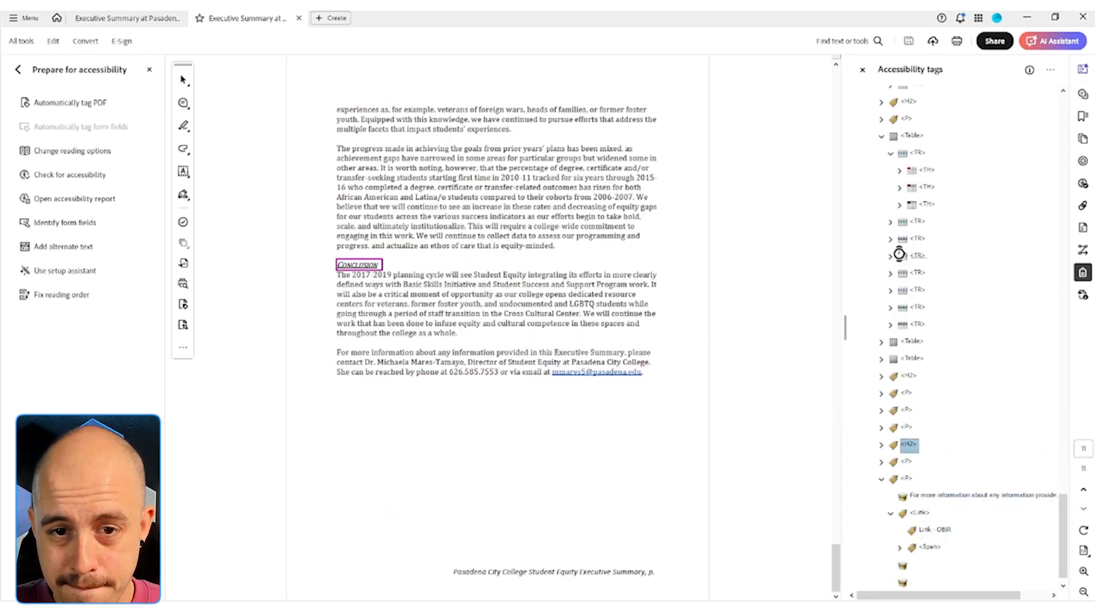
Expand the third budget table's tag and its last row, and examine the "Total 2016-2017 Budget:" cell
key("Up")
key("Up")
key("Up")
key("Up")
key("Up")
key("Right")
key("Down")
key("Down")
key("Down")
key("Down")
key("Down")
key("Down")
key("Down")
key("Down")
key("Down")
key("Right")
key("Down")
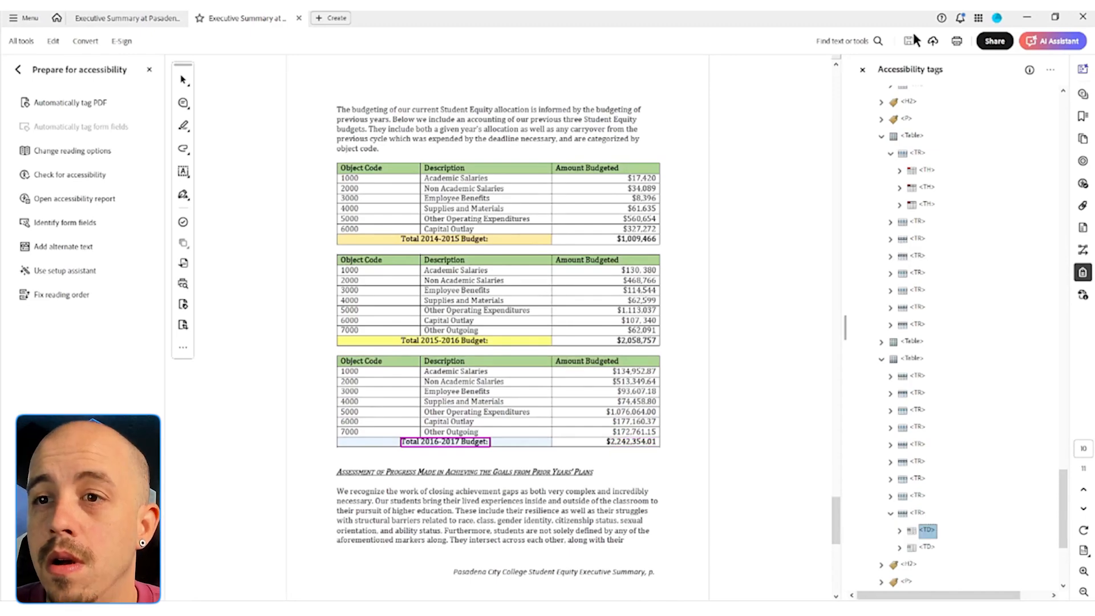
Go back to the first table on page 1 and review its layout from the Access and Retention cells through page 4
scroll(619, 321, "up", 20)
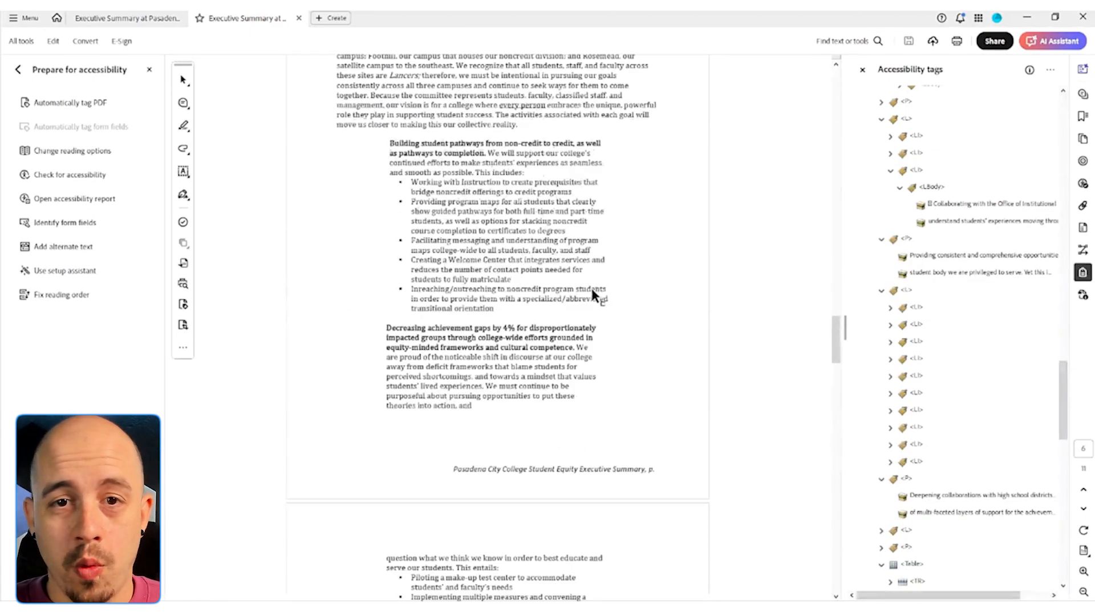
scroll(592, 290, "up", 18)
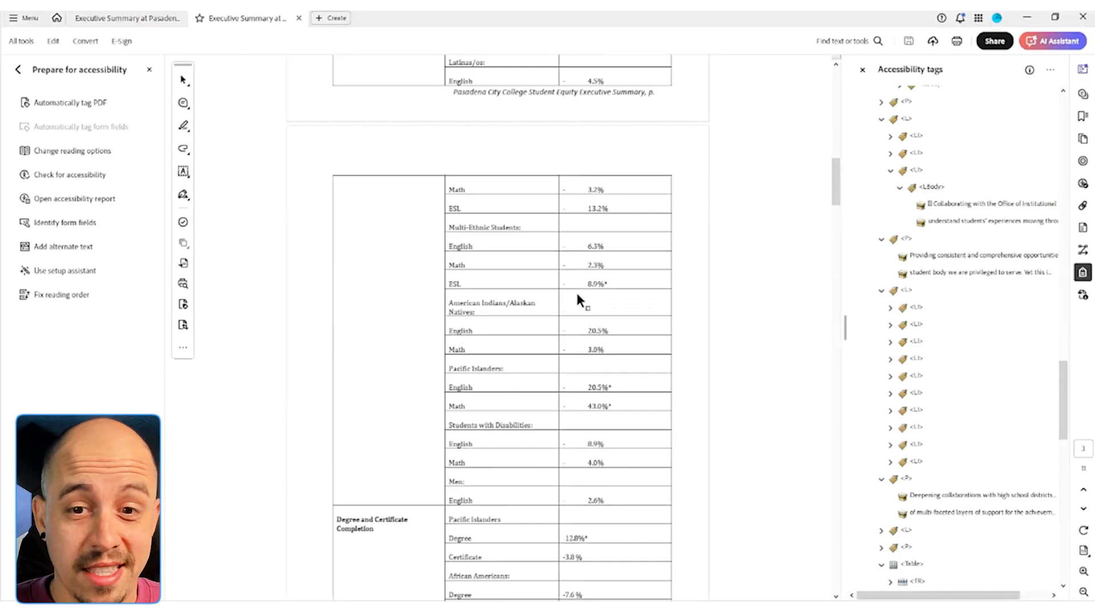
scroll(577, 292, "up", 15)
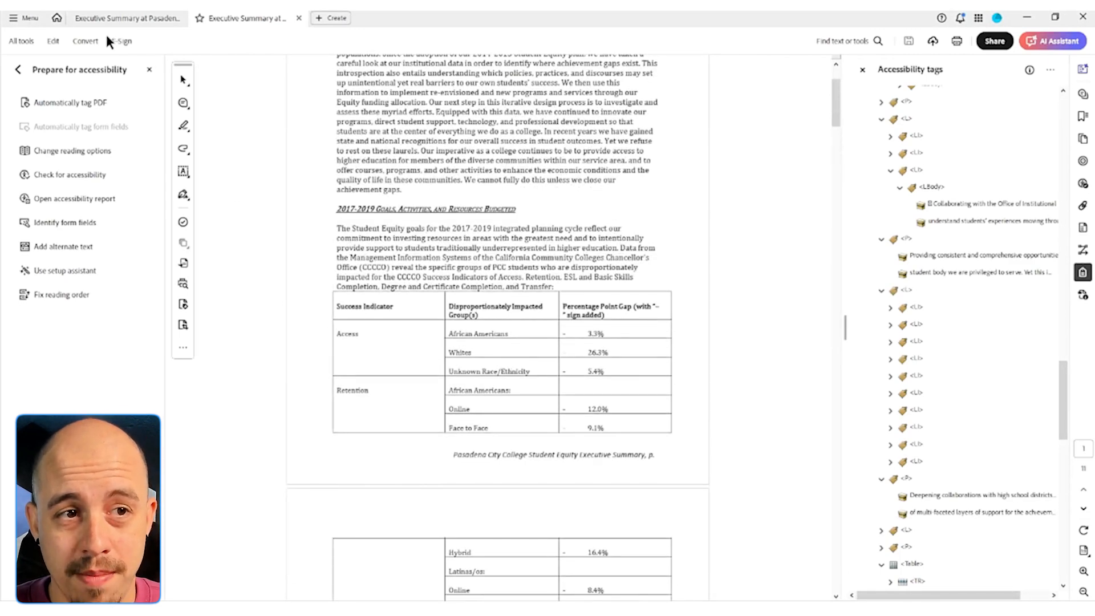
left_click(148, 69)
left_click_drag(308, 311, 520, 401)
scroll(337, 318, "down", 2)
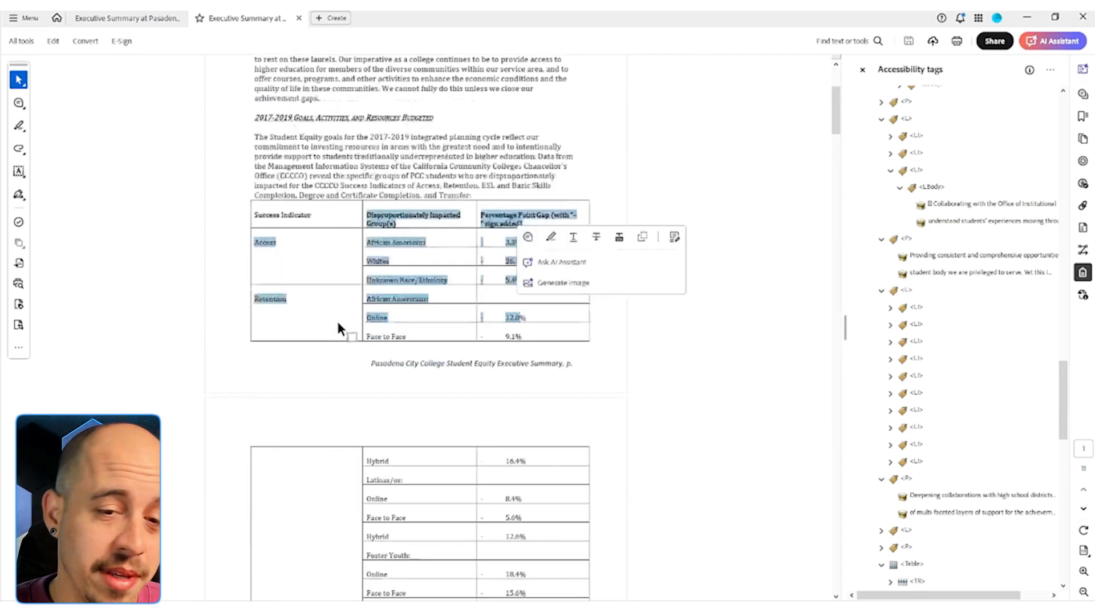
left_click(383, 245)
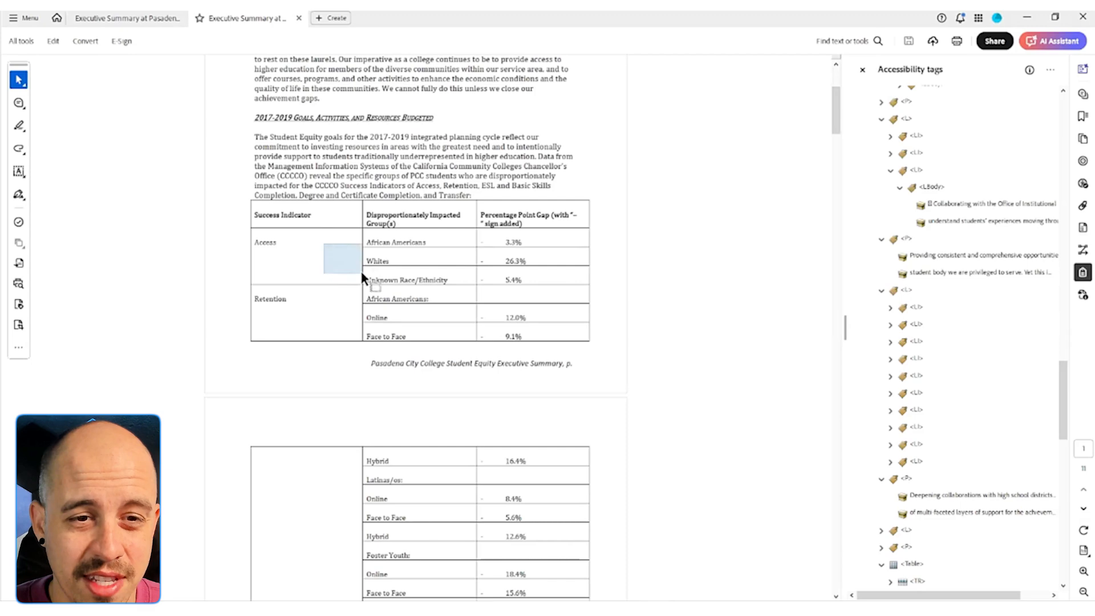
left_click(319, 246)
scroll(298, 251, "down", 4)
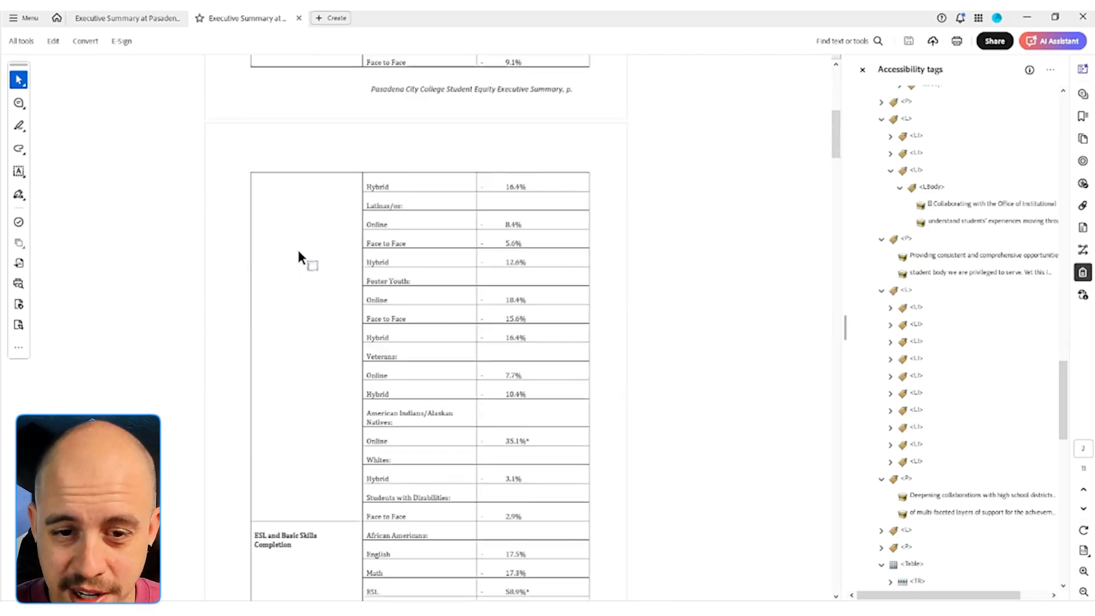
scroll(298, 251, "down", 10)
scroll(949, 389, "down", 10)
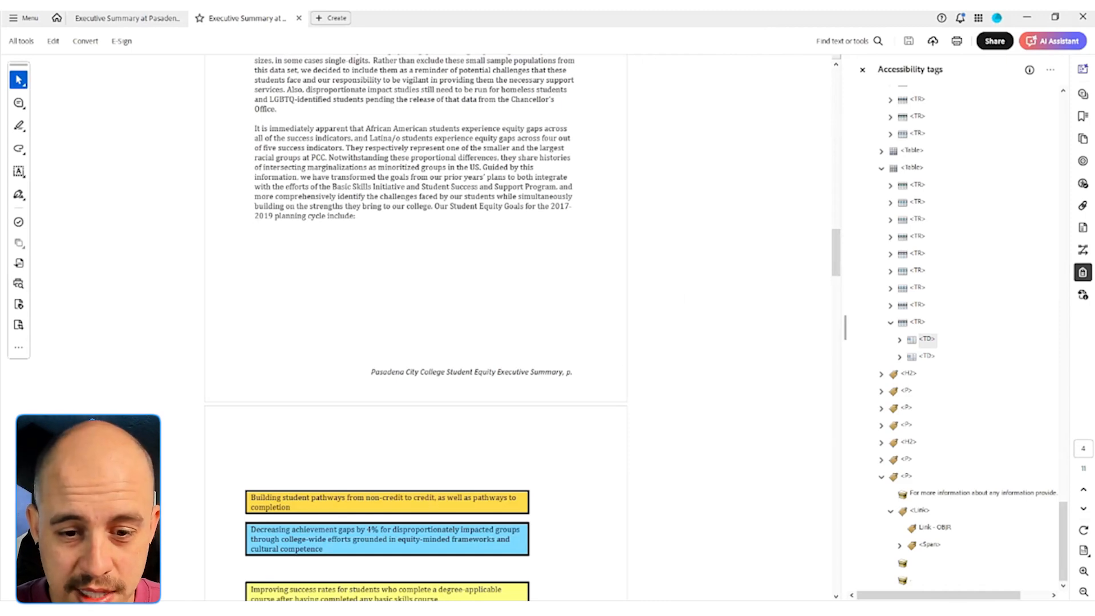
Switch to PAC, open the detailed results, and expand the Role mapping, Structure Elements, Tables and Table header cell assignments checkpoints
key("alt+Tab")
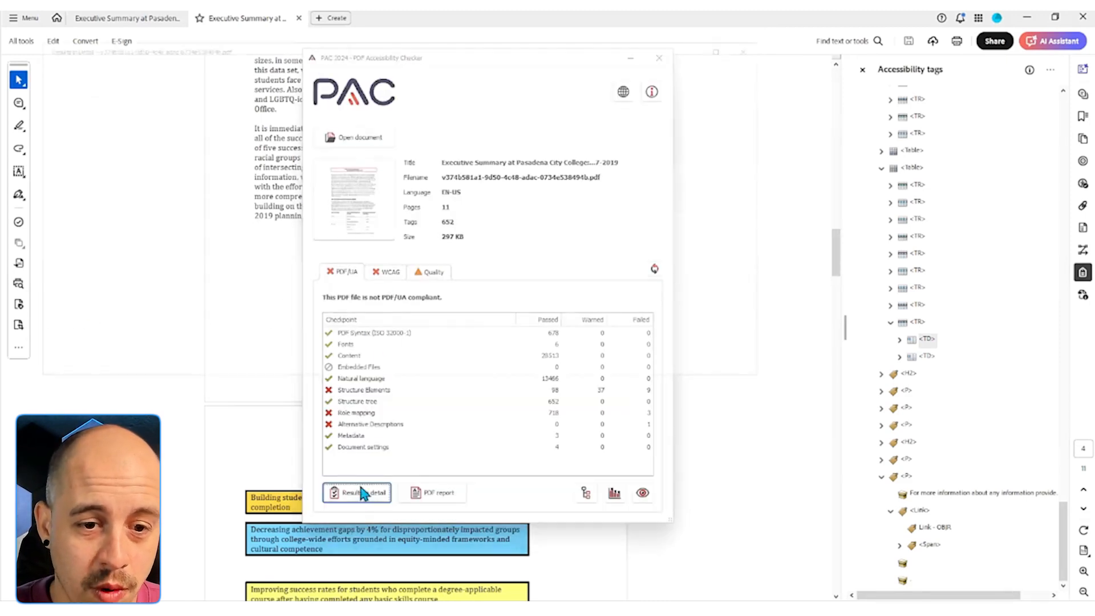
left_click(362, 495)
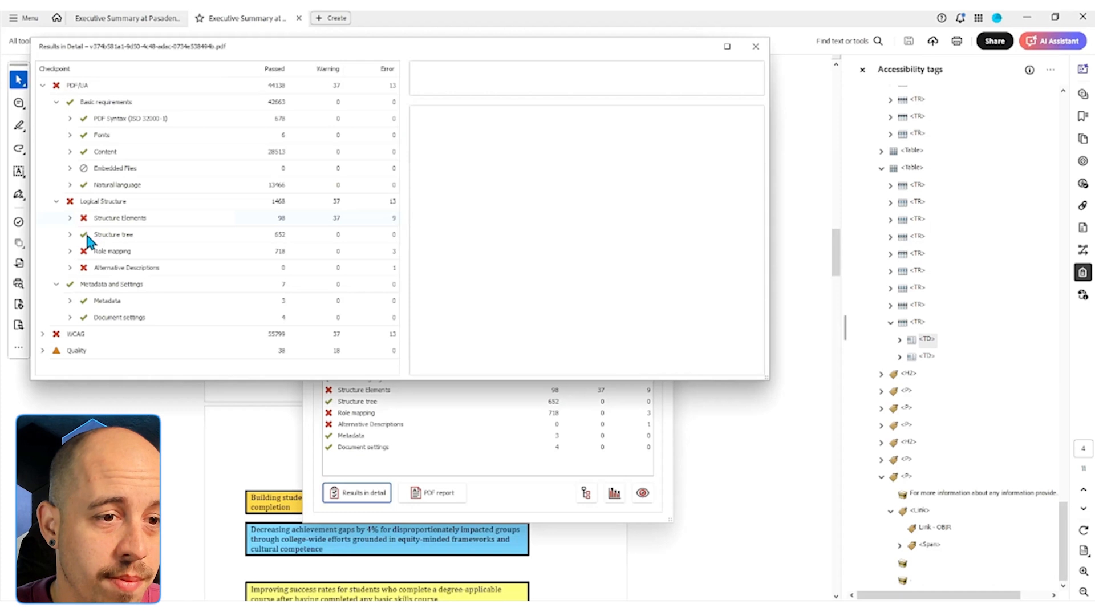
left_click(70, 251)
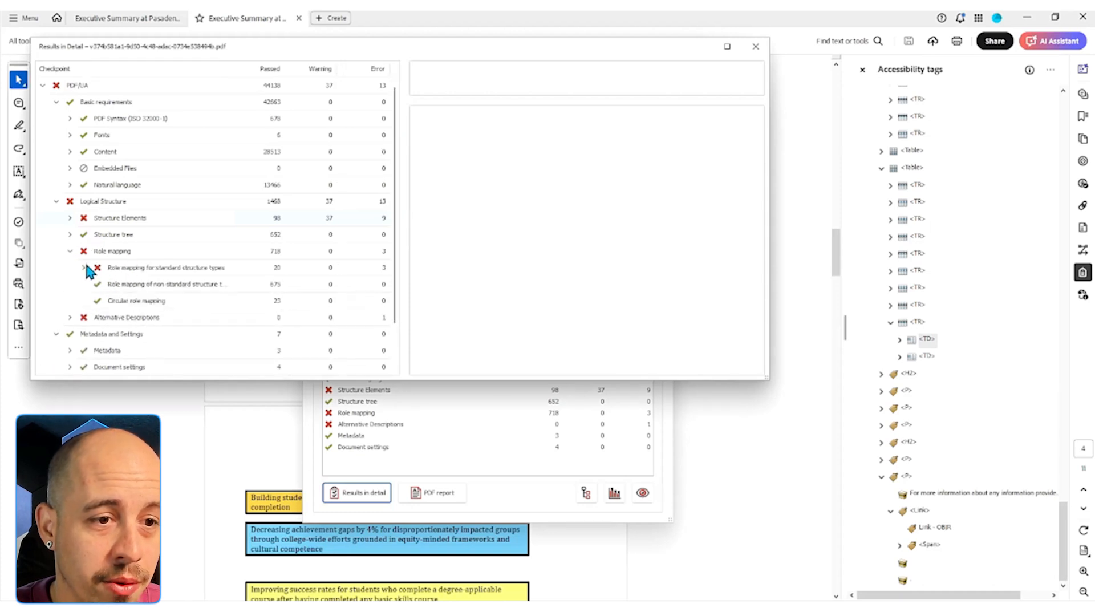
left_click(70, 218)
scroll(137, 228, "down", 3)
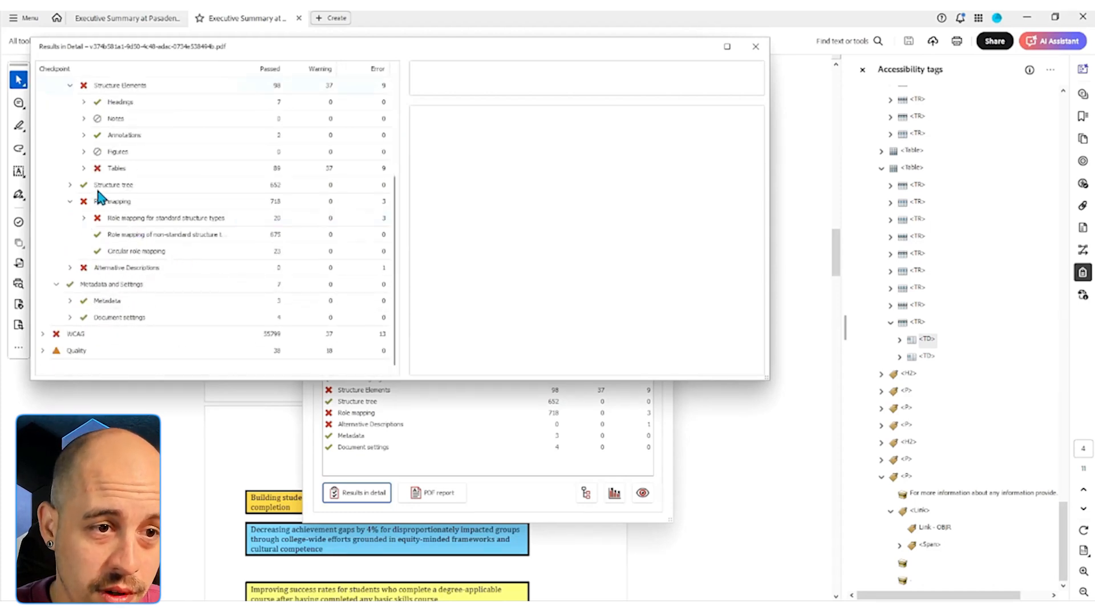
left_click(83, 168)
scroll(197, 207, "down", 1)
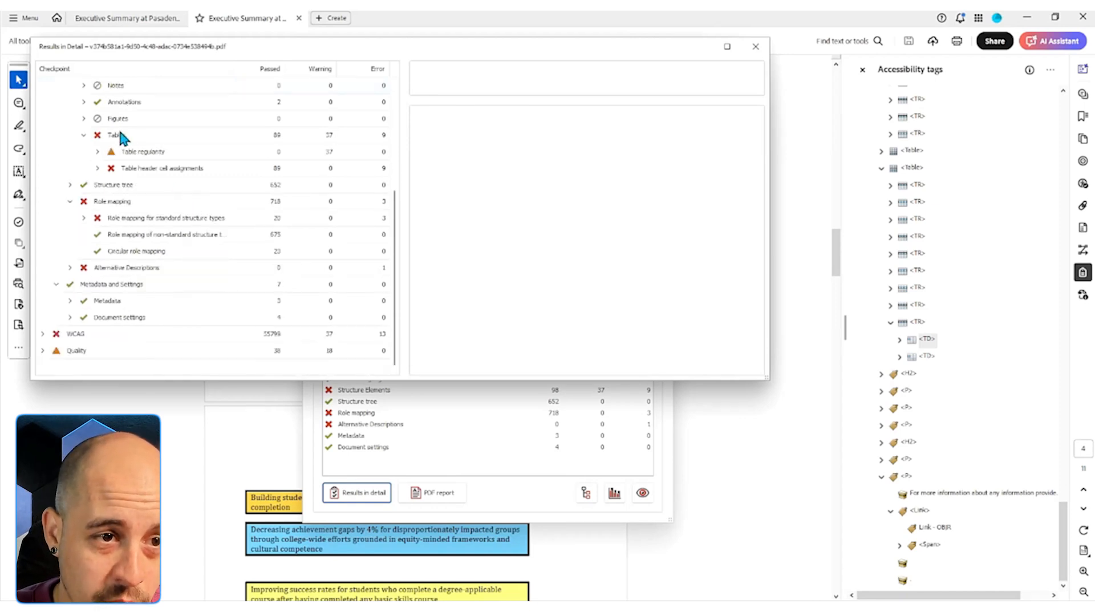
left_click(97, 167)
scroll(219, 225, "down", 3)
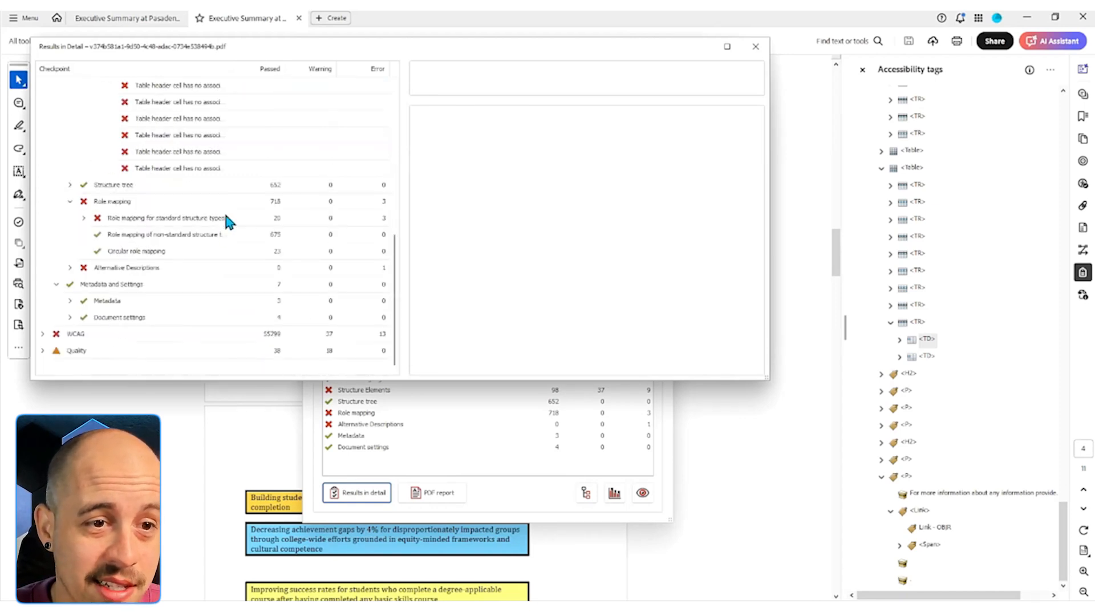
Expand the Role mapping for standard structure types checkpoint and review its RT, Ruby and RB remapping errors
left_click(83, 218)
scroll(156, 173, "down", 1)
left_click(149, 188)
left_click(146, 203)
left_click(145, 219)
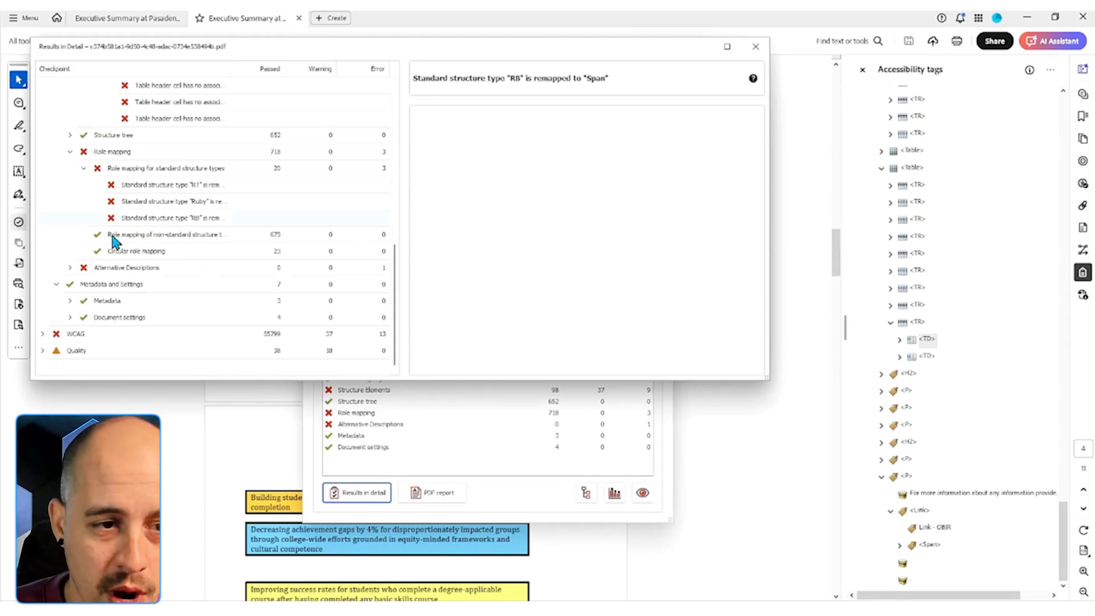
Expand Alternative Descriptions down to the annotations check and inspect the missing alternative description error
left_click(69, 267)
left_click(83, 334)
scroll(90, 320, "down", 2)
left_click(152, 269)
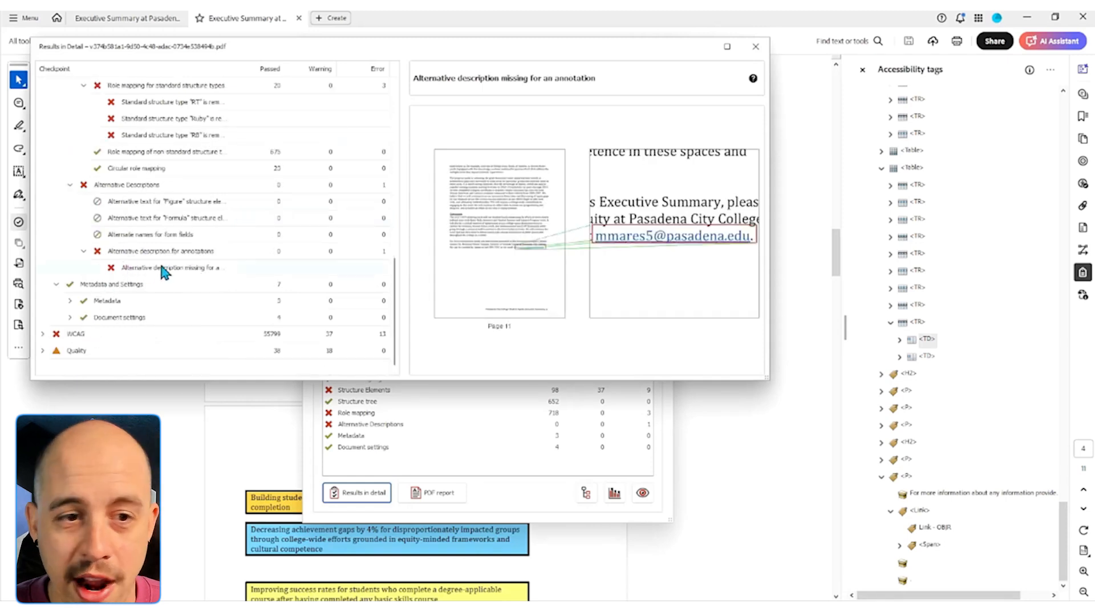
Expand the WCAG results through 1 Perceivable to the 1.1 Text Alternatives and 1.3 Adaptable criteria
left_click(43, 334)
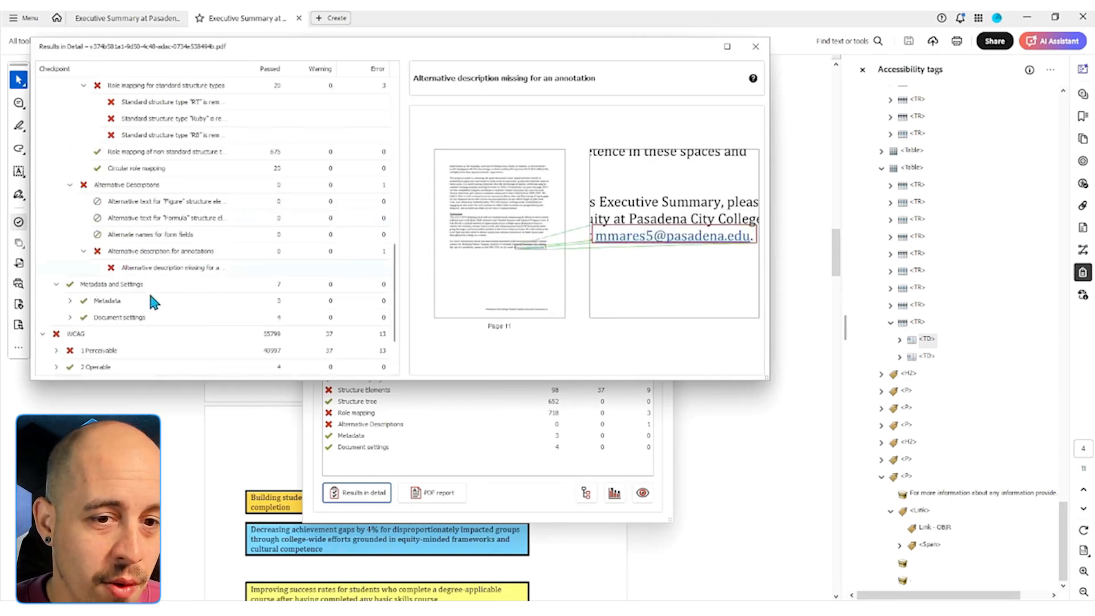
scroll(44, 268, "down", 1)
left_click(56, 283)
scroll(85, 303, "down", 1)
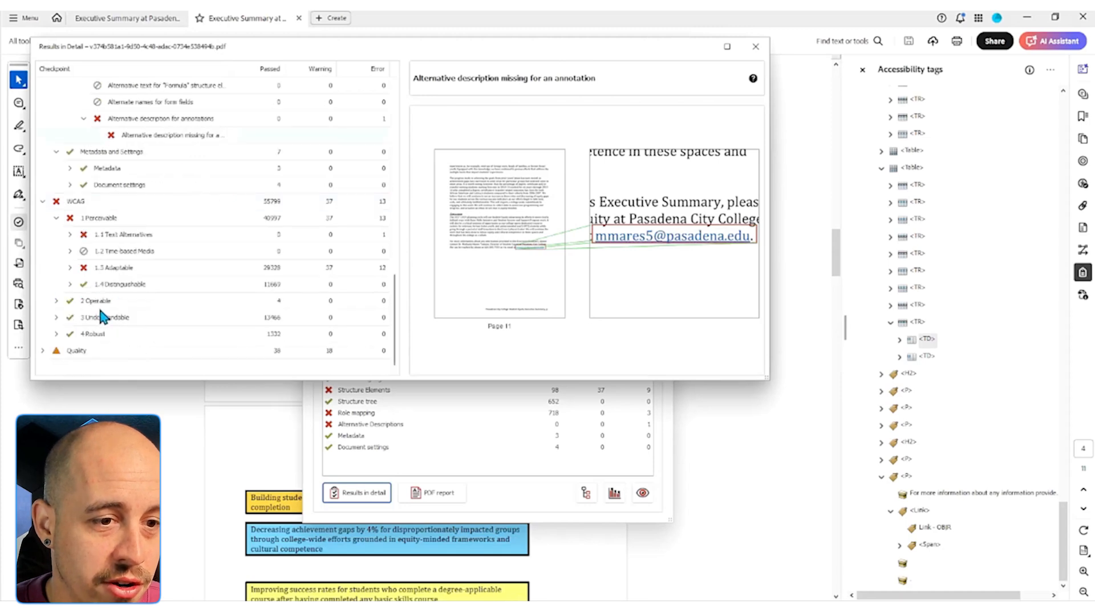
left_click(68, 234)
left_click(69, 284)
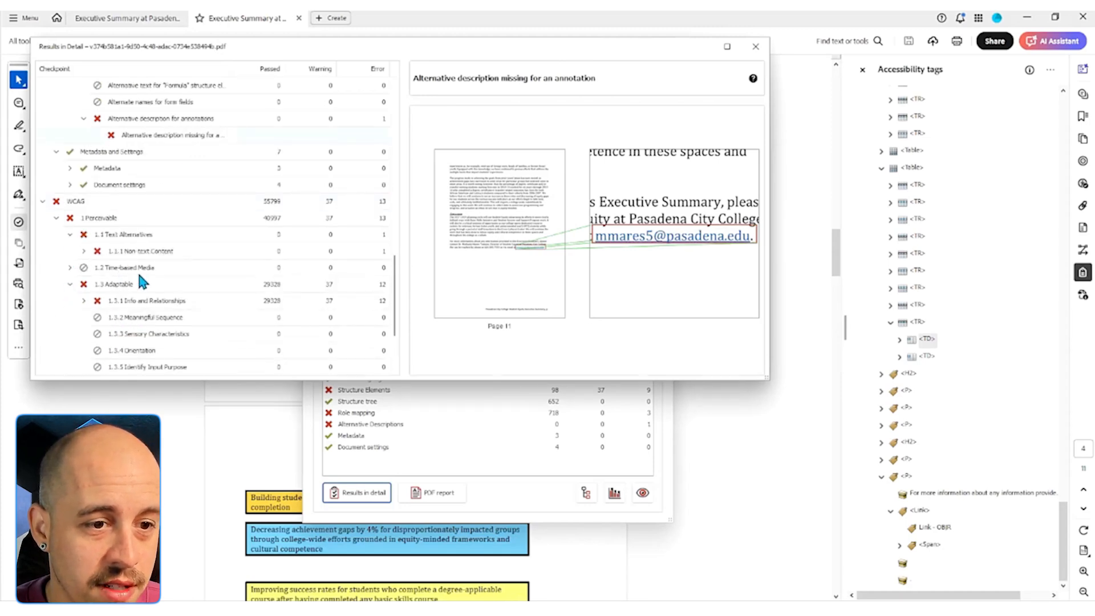
Expand Table regularity and Table header cell assignments under 1.3.1 Info and Relationships, and inspect the first header cell error
scroll(94, 237, "down", 2)
left_click(84, 201)
scroll(134, 226, "down", 3)
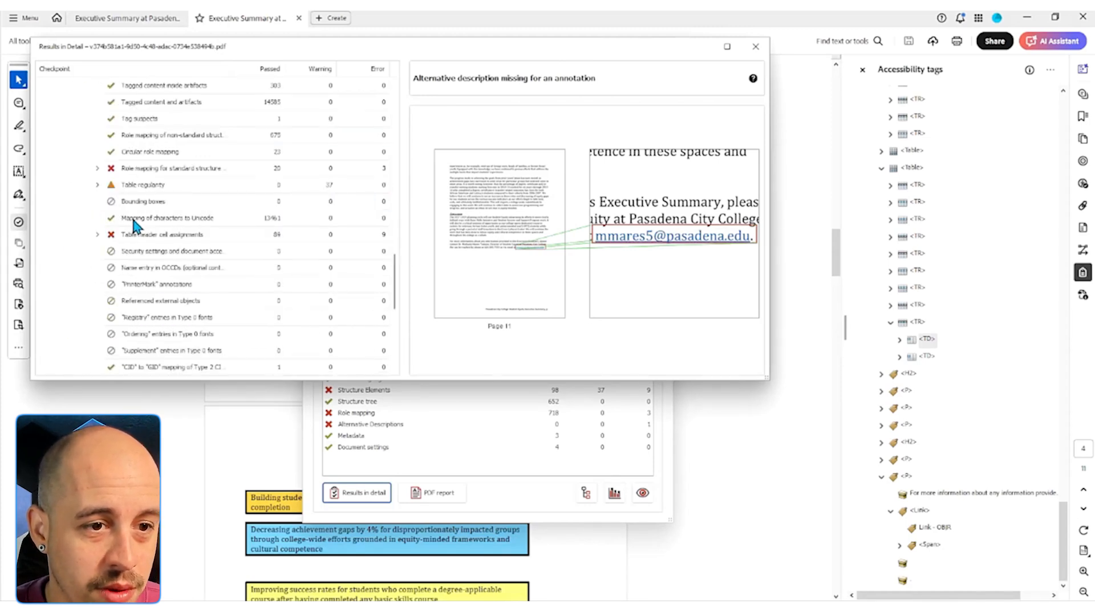
left_click(97, 185)
scroll(158, 240, "down", 3)
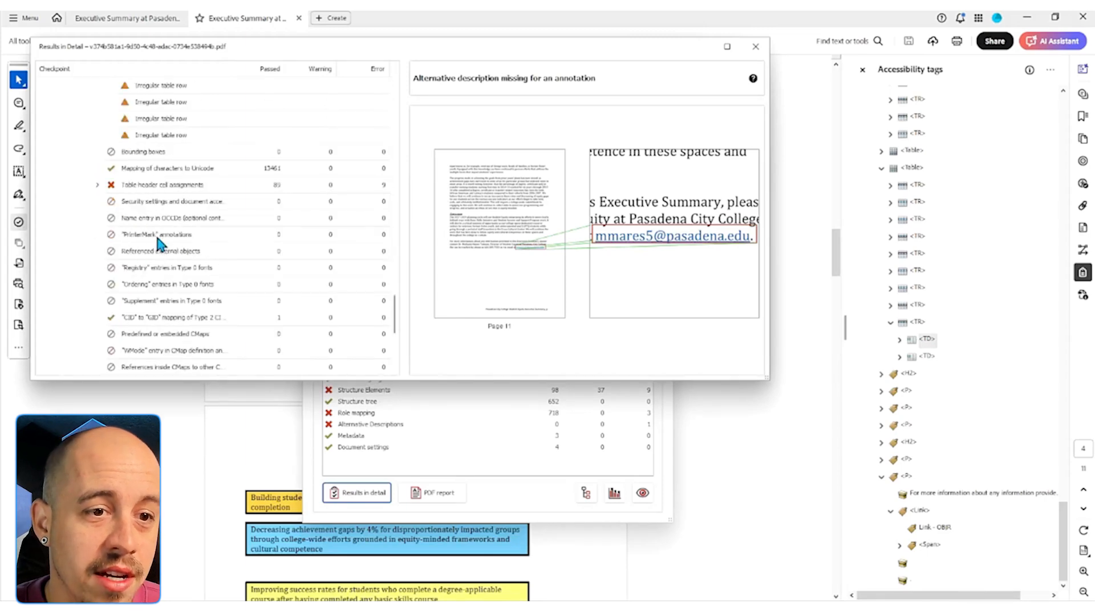
left_click(97, 185)
left_click(178, 205)
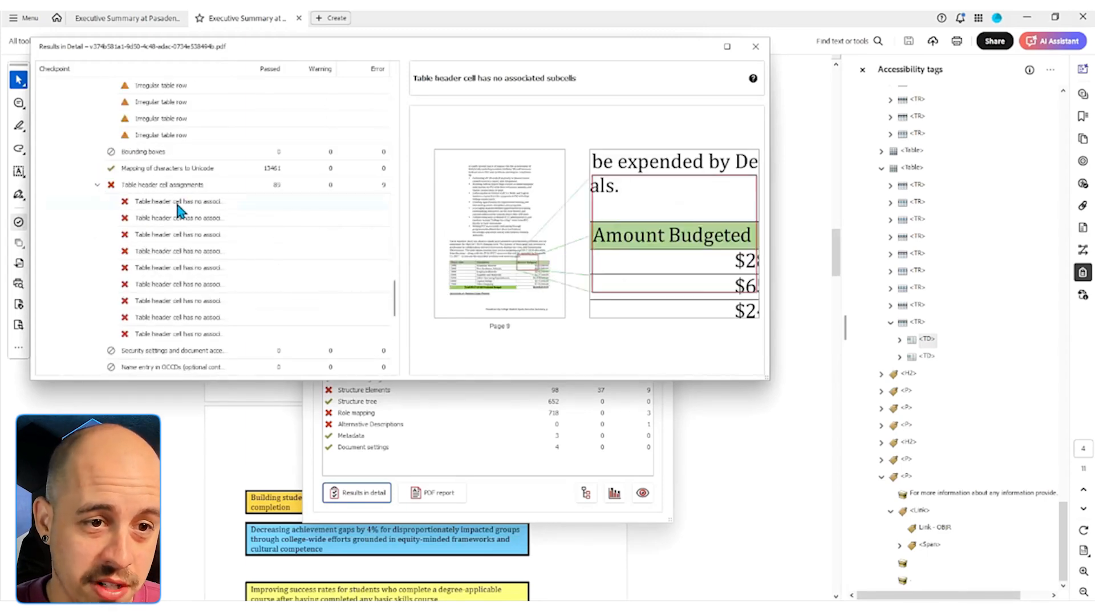
Close the detailed results, return to the PDF in Acrobat, and review the first table's layout on pages 2 to 4
left_click(755, 46)
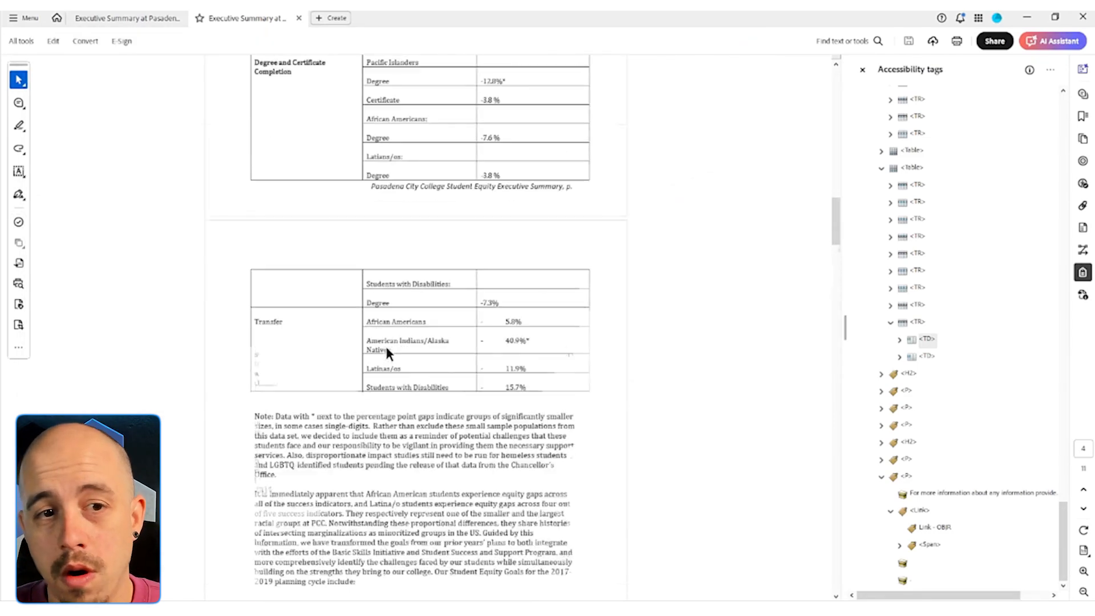
scroll(381, 334, "up", 5)
scroll(379, 318, "up", 10)
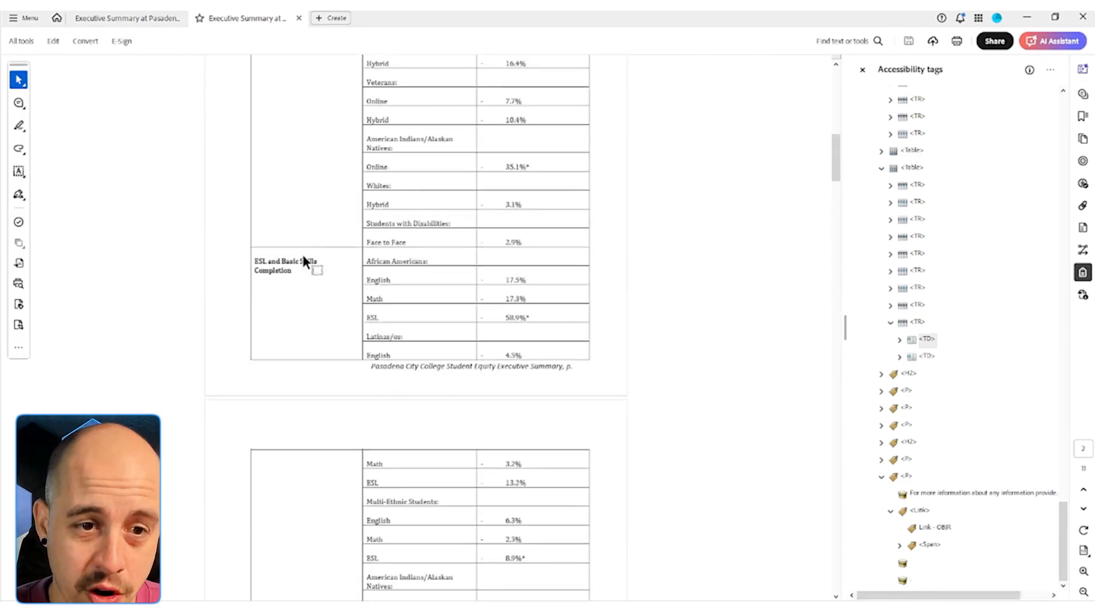
scroll(332, 350, "down", 5)
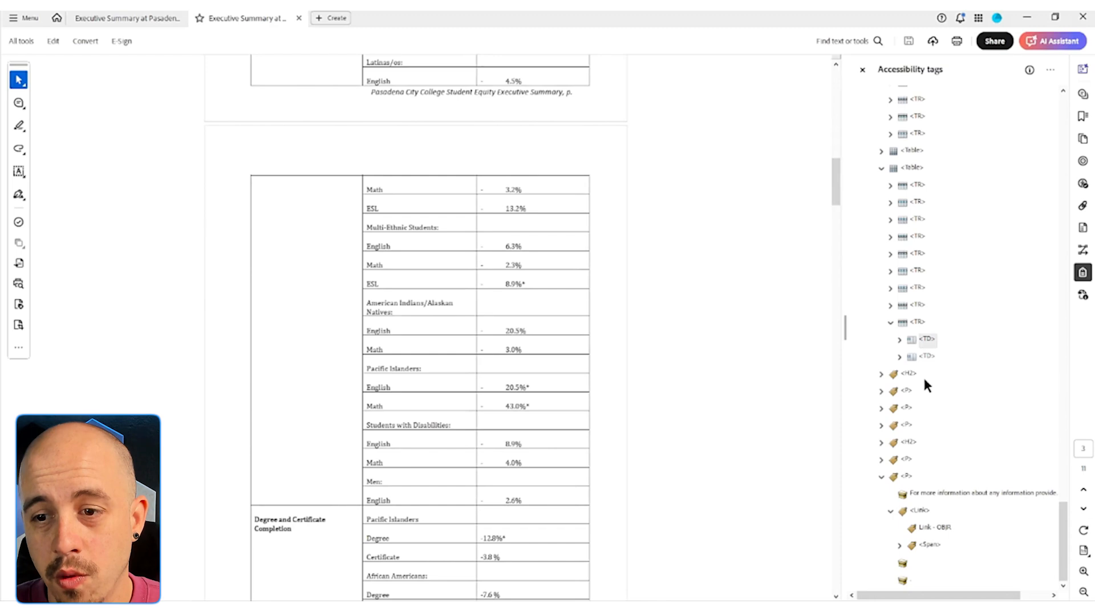
Go through the tags after the third budget table and back up to the amount cell in its last row
left_click(911, 375)
left_click(907, 408)
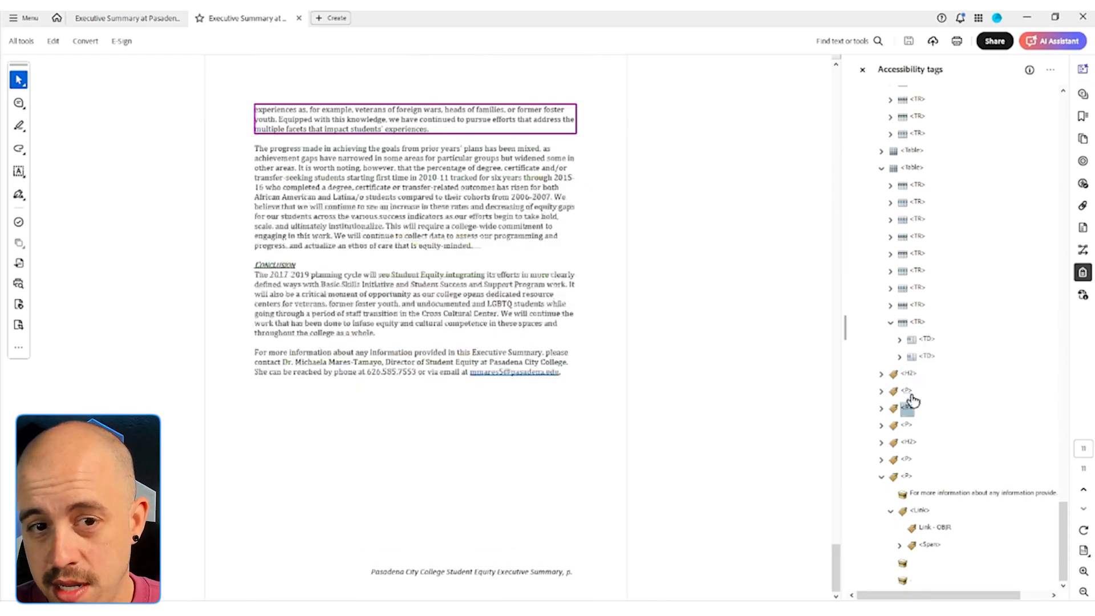
key("Up")
key("Up")
key("Up")
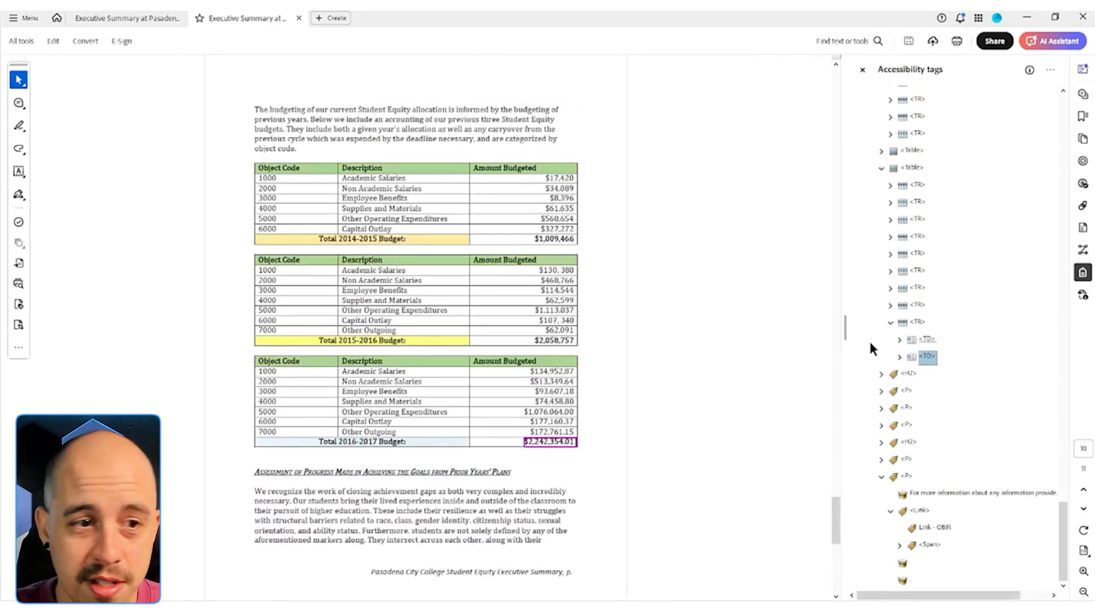
Open the 2014-2015 budget table in the Table Editor and check the Amount Budgeted header's cell type and scope
left_click(21, 41)
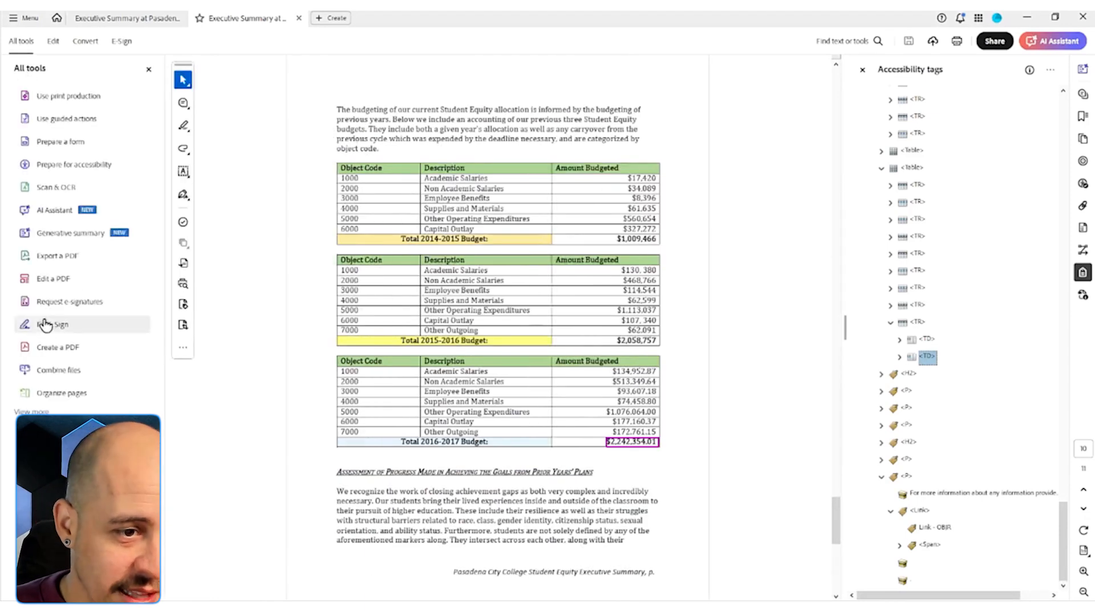
left_click(39, 165)
left_click(39, 295)
right_click(357, 189)
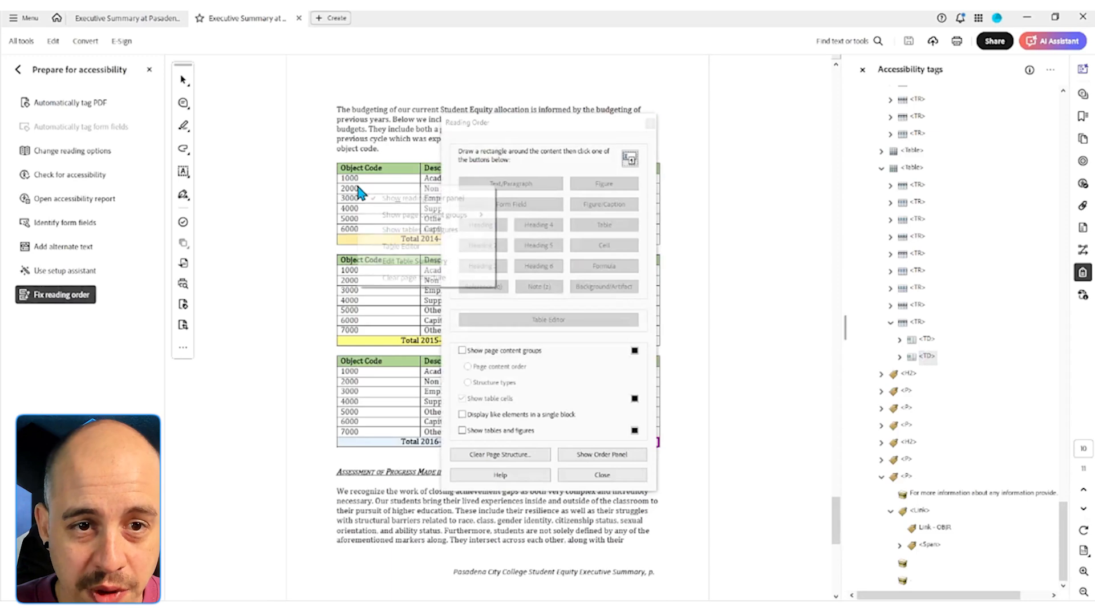
left_click(419, 245)
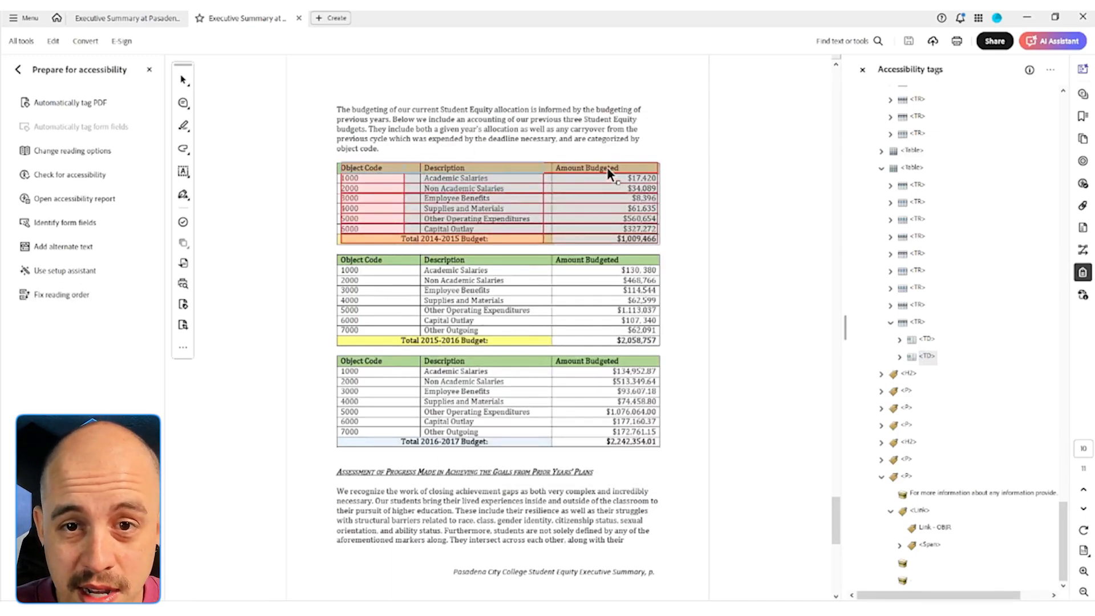
right_click(583, 167)
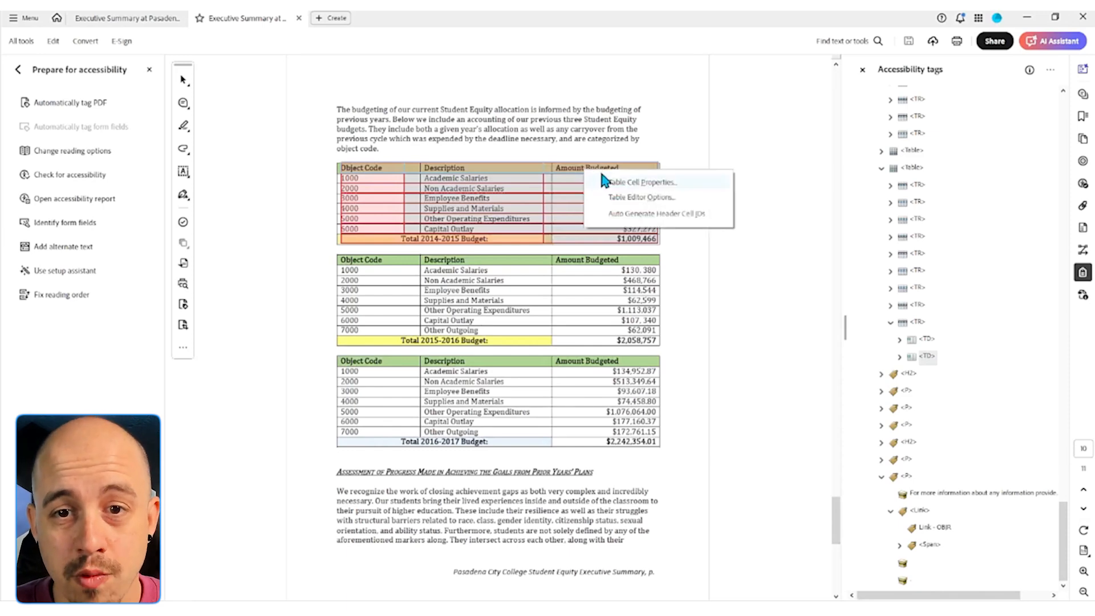
left_click(616, 182)
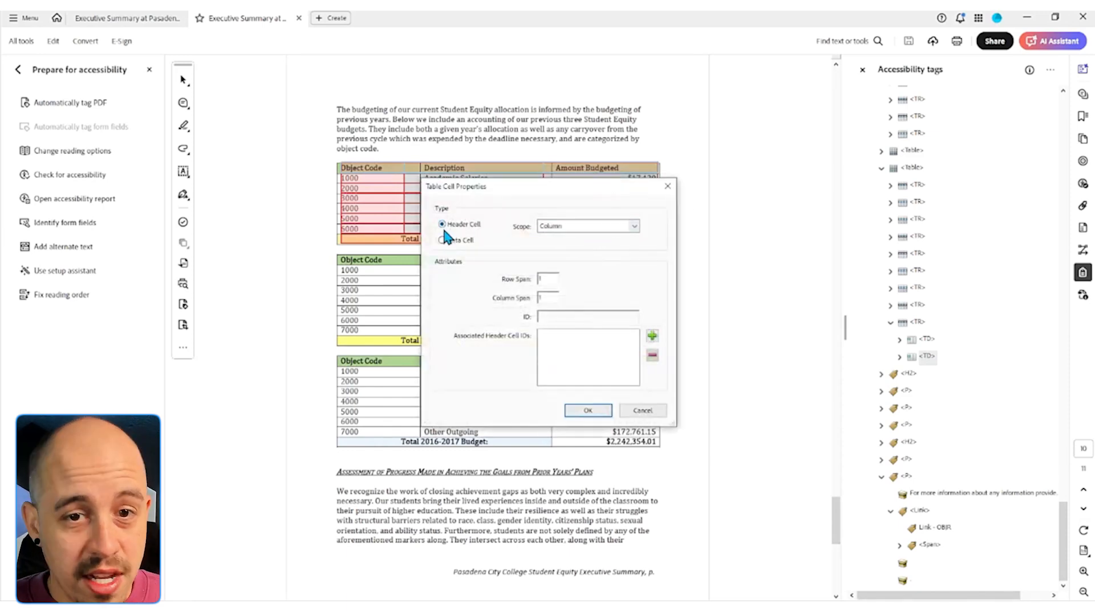
left_click(599, 415)
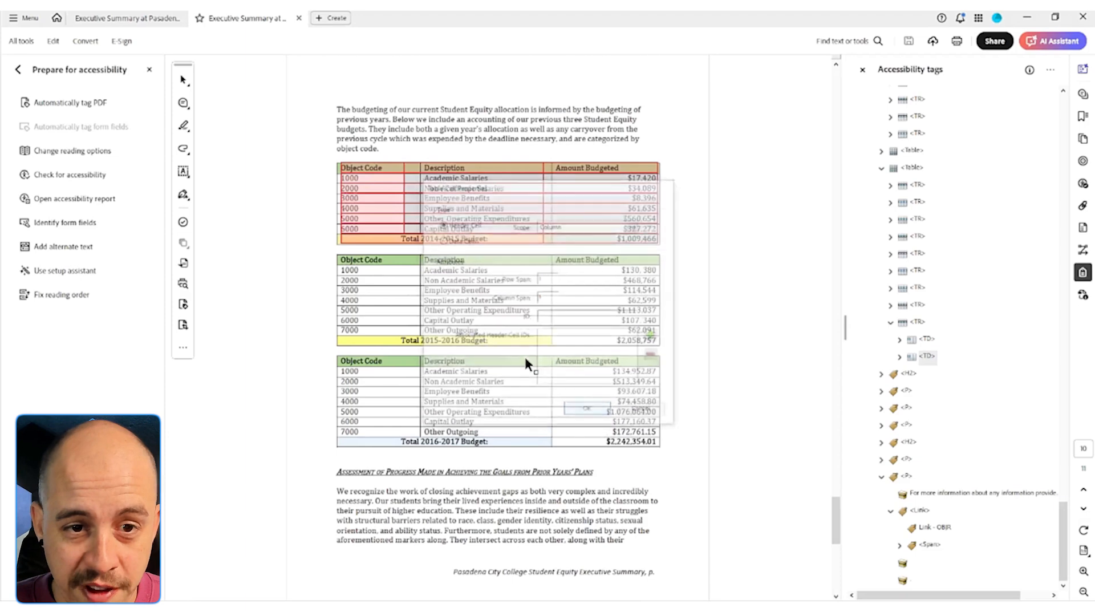
Open the 2015-2016 budget table in the Table Editor and check its Amount Budgeted header cell properties
right_click(367, 274)
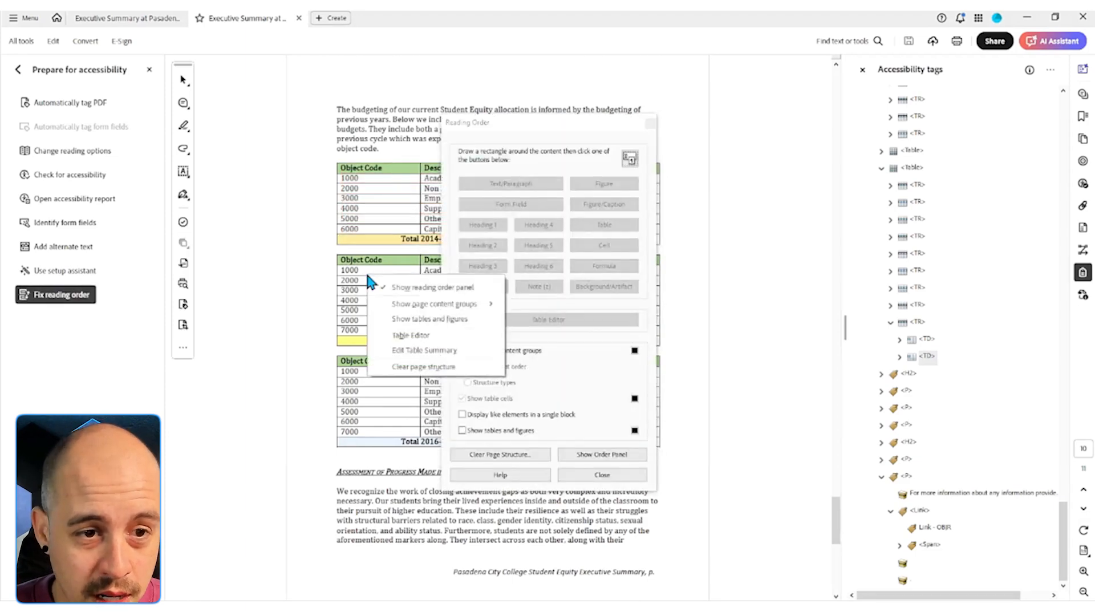
left_click(410, 348)
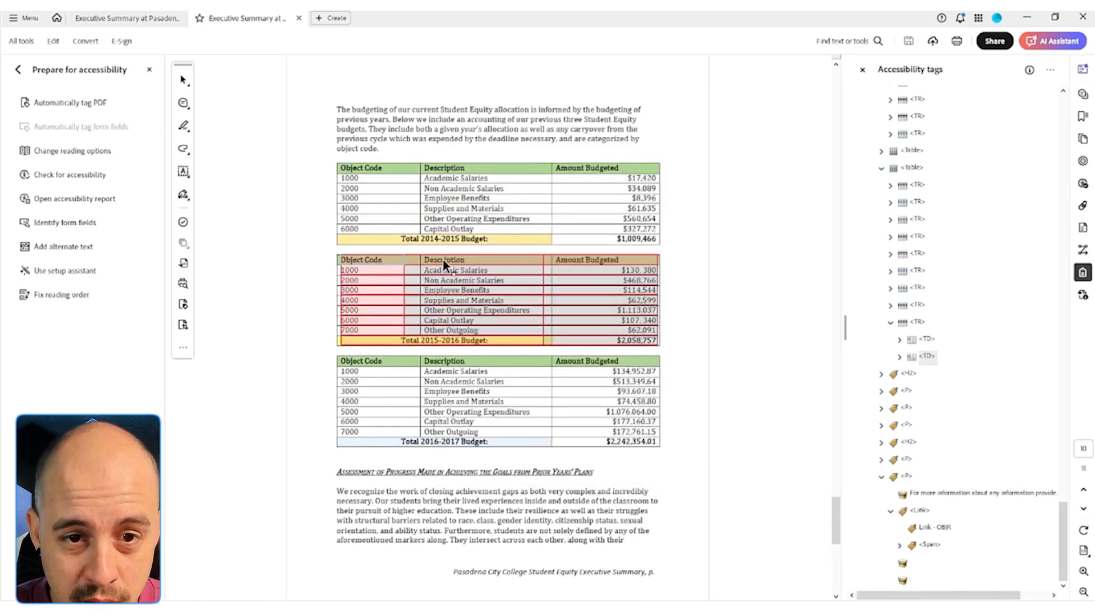
right_click(593, 264)
left_click(613, 278)
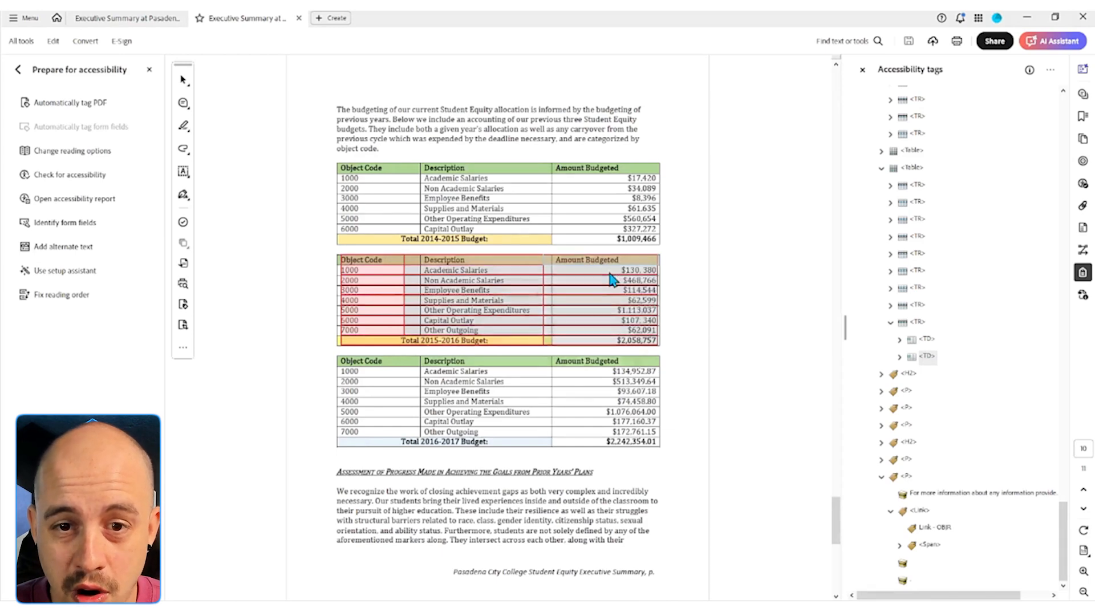
left_click(598, 409)
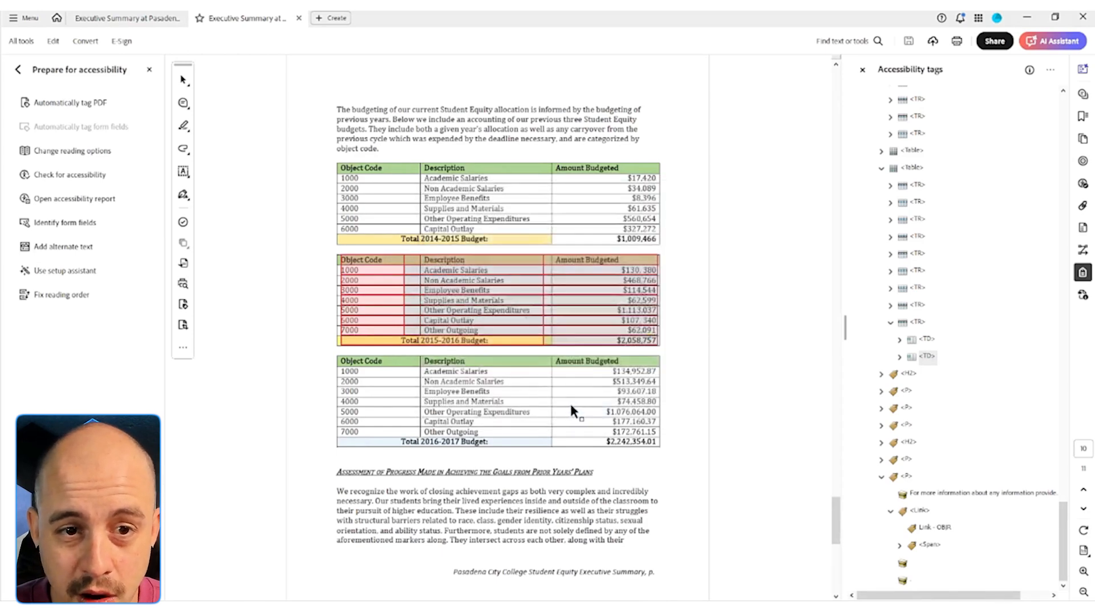
Check the cell properties of the Amount Budgeted header in the 2016-2017 budget table
left_click(426, 365)
right_click(605, 360)
left_click(636, 376)
left_click(588, 410)
Try to open the Success Indicator table on page 1 in the Table Editor, and close the Reading Order tool
scroll(570, 331, "up", 20)
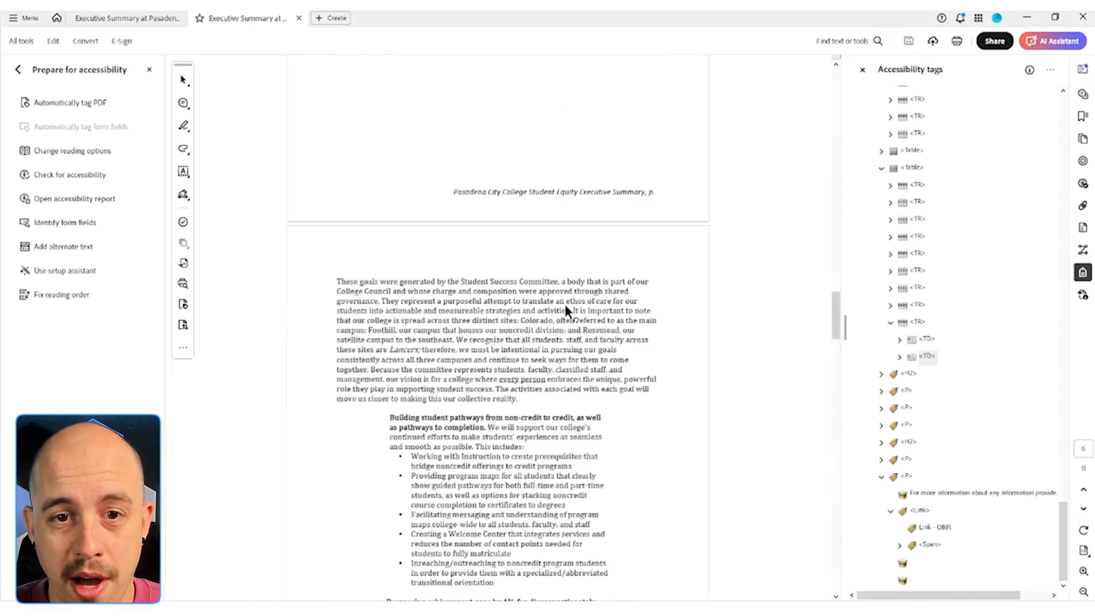
scroll(561, 306, "up", 15)
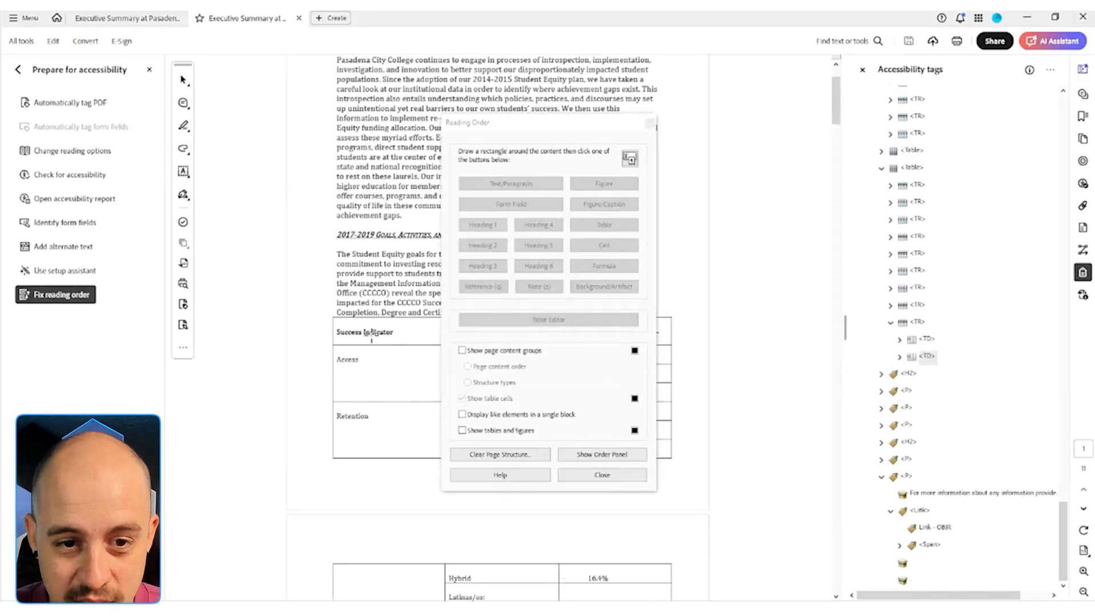
right_click(371, 345)
left_click(659, 332)
right_click(354, 339)
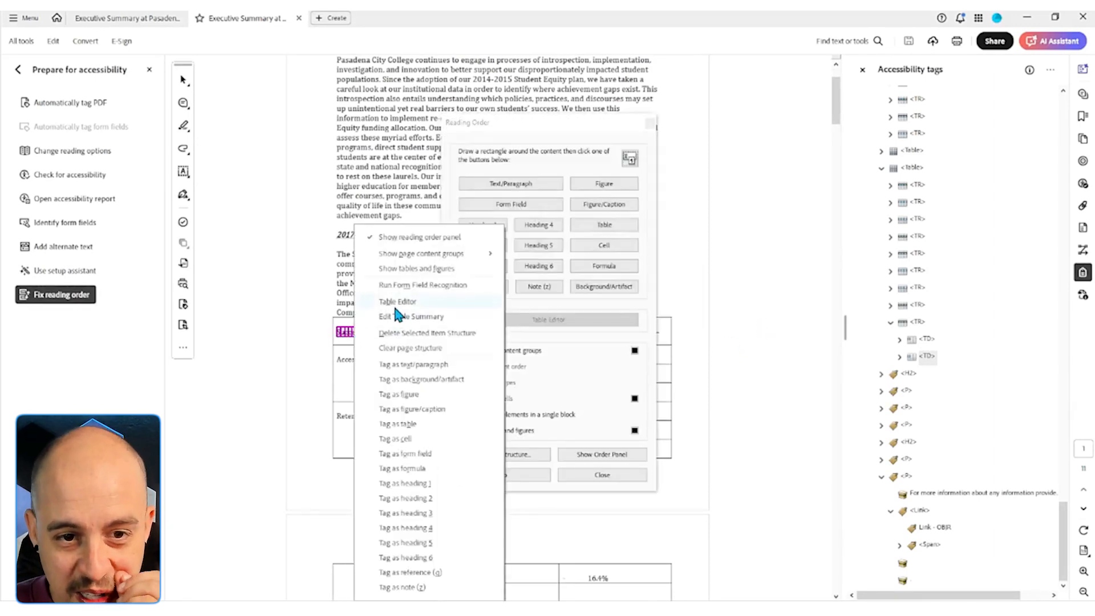
left_click(395, 302)
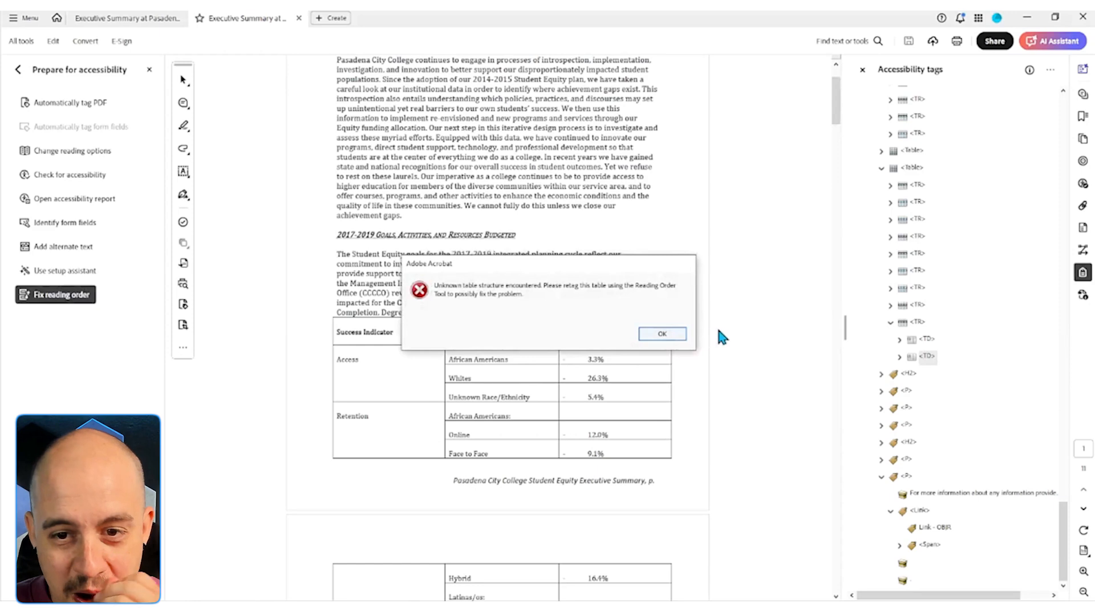
left_click(683, 334)
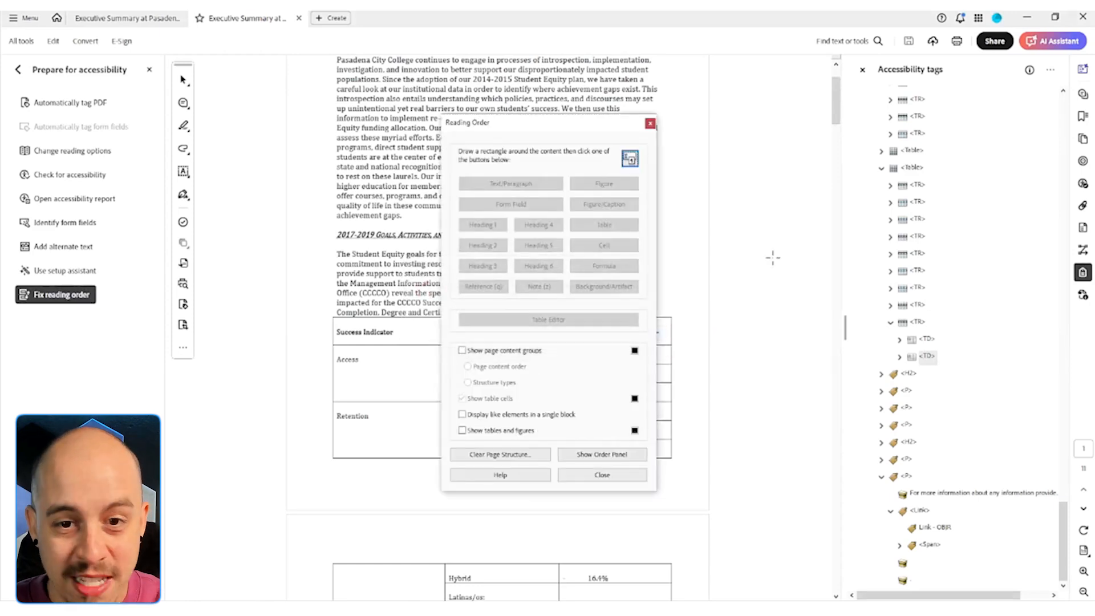
left_click(651, 126)
Select the tag of the "Total 2016-2017 Budget:" cell in the third budget table
left_click(926, 339)
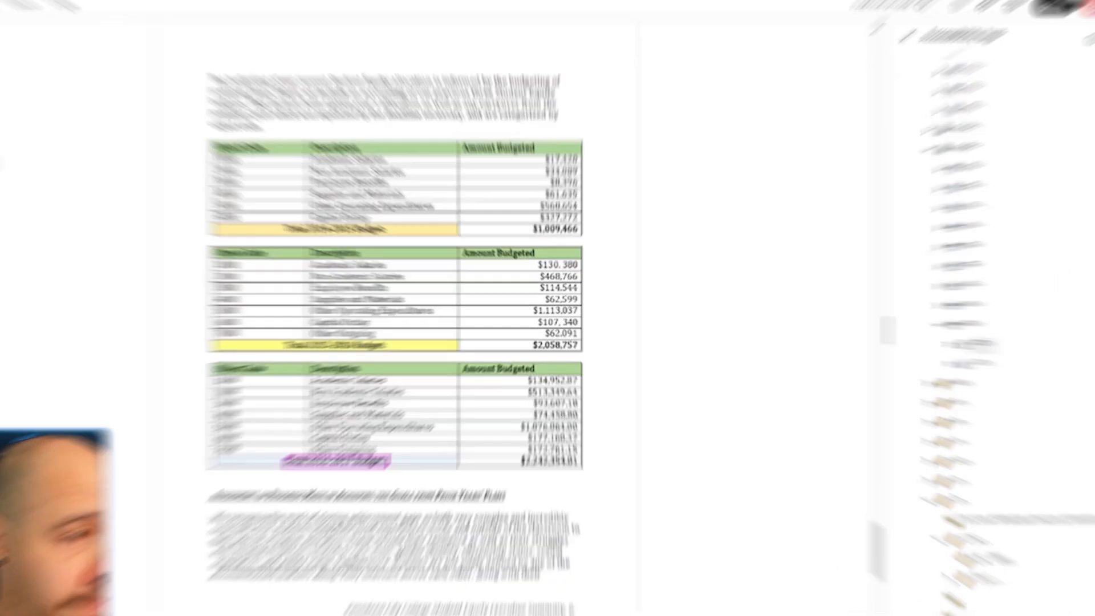